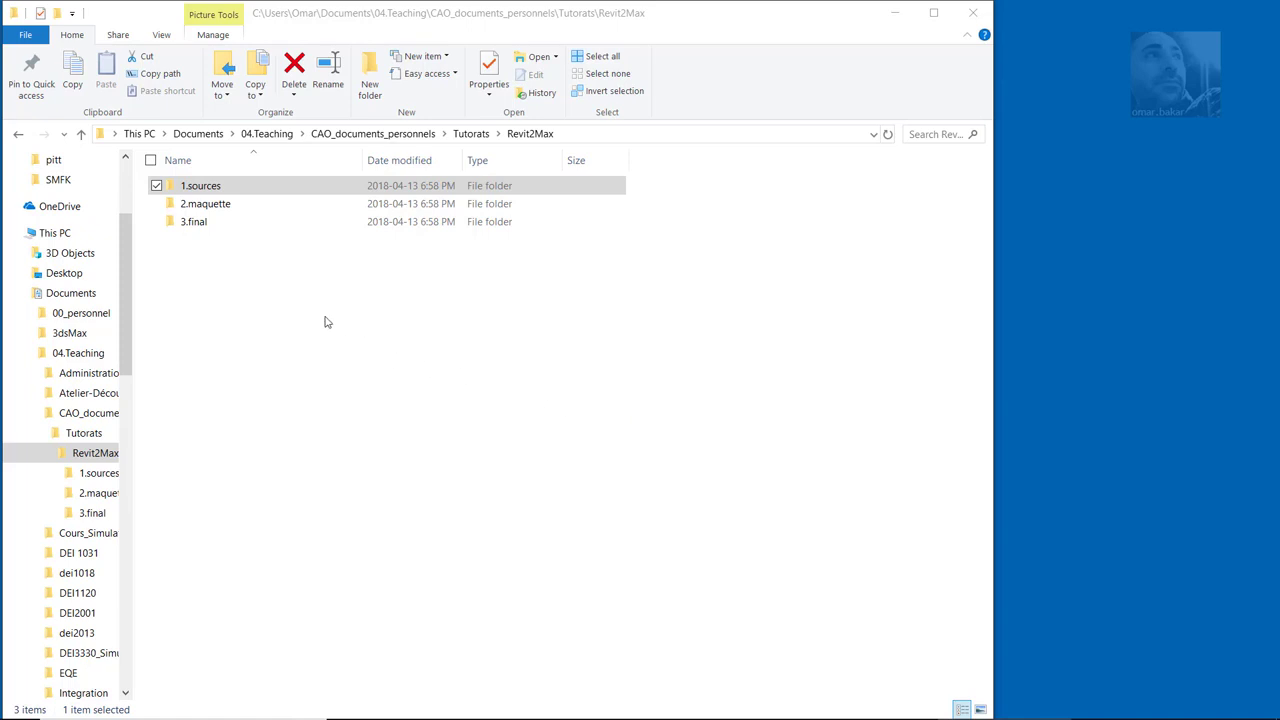
Step: Open the 1.sources folder and view 9633872_orig.jpg in Photos
{"action": "left_click", "coordinate": [214, 193]}
{"action": "double_click", "coordinate": [214, 193]}
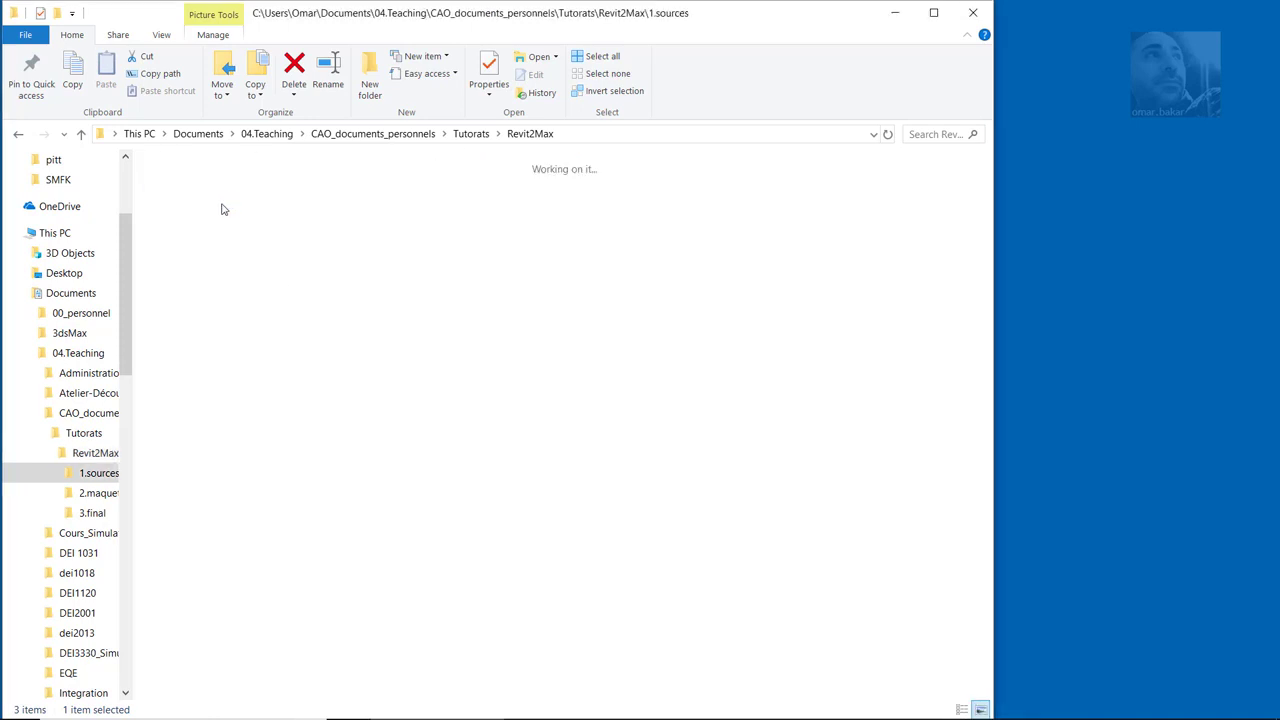
{"action": "double_click", "coordinate": [218, 207]}
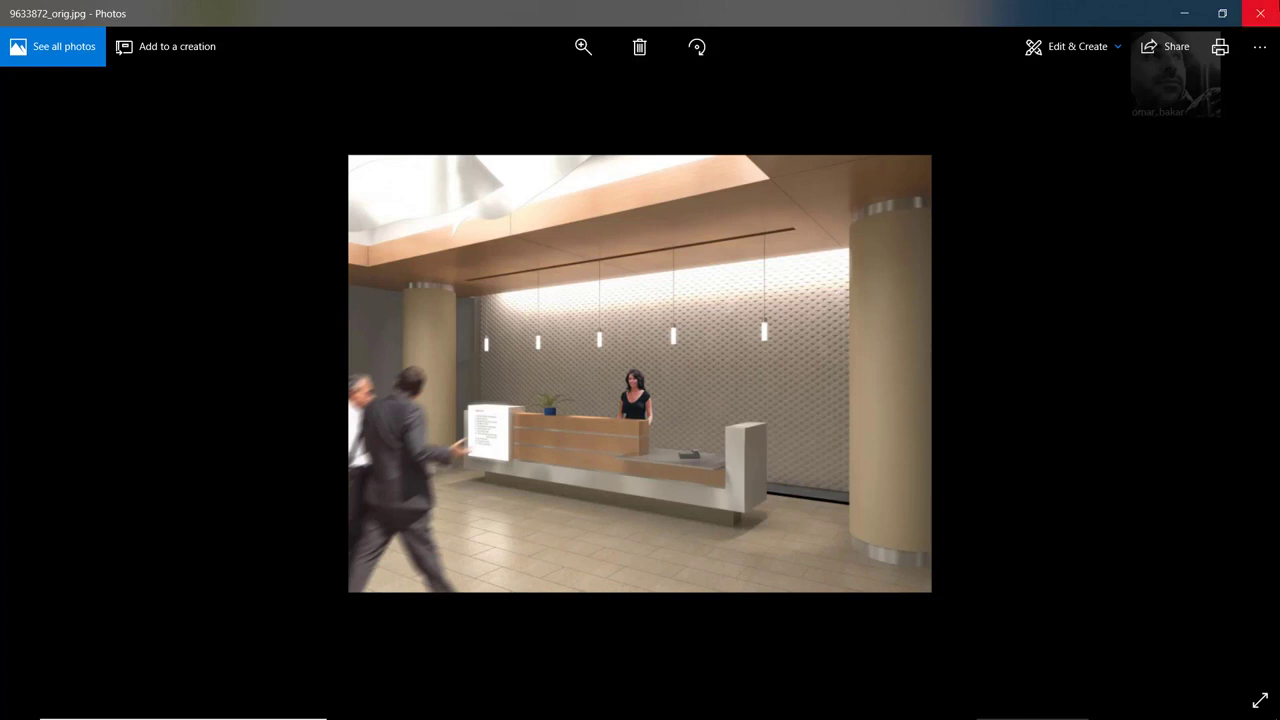
Step: Close the photo, find the 2.maquette folder empty, and reselect 9633872_orig.jpg in 1.sources
{"action": "left_click", "coordinate": [1260, 13]}
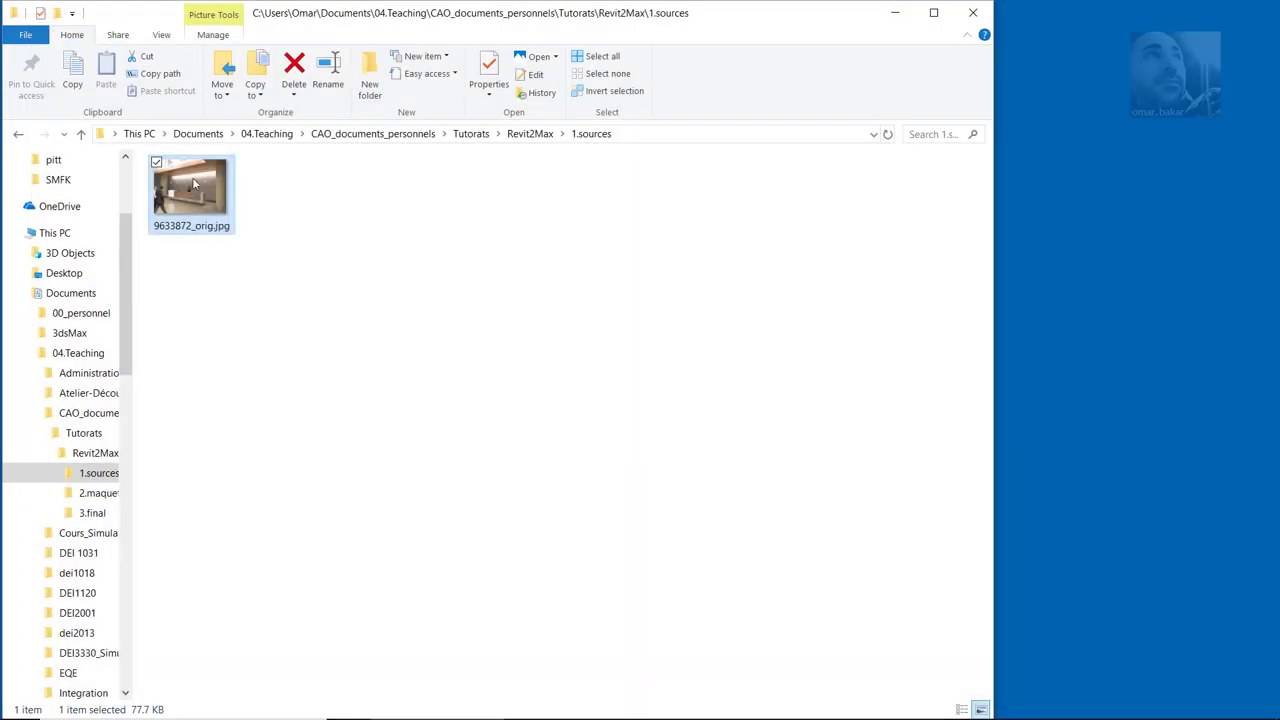
{"action": "left_click", "coordinate": [532, 134]}
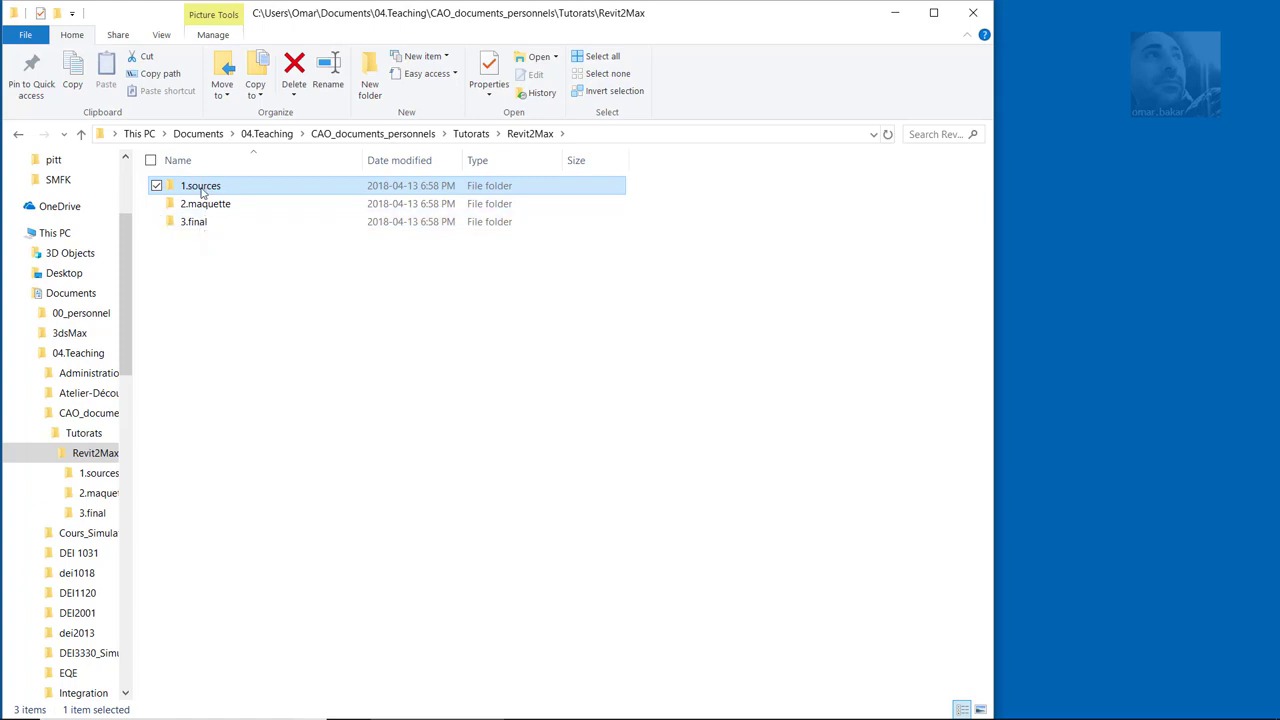
{"action": "double_click", "coordinate": [203, 190]}
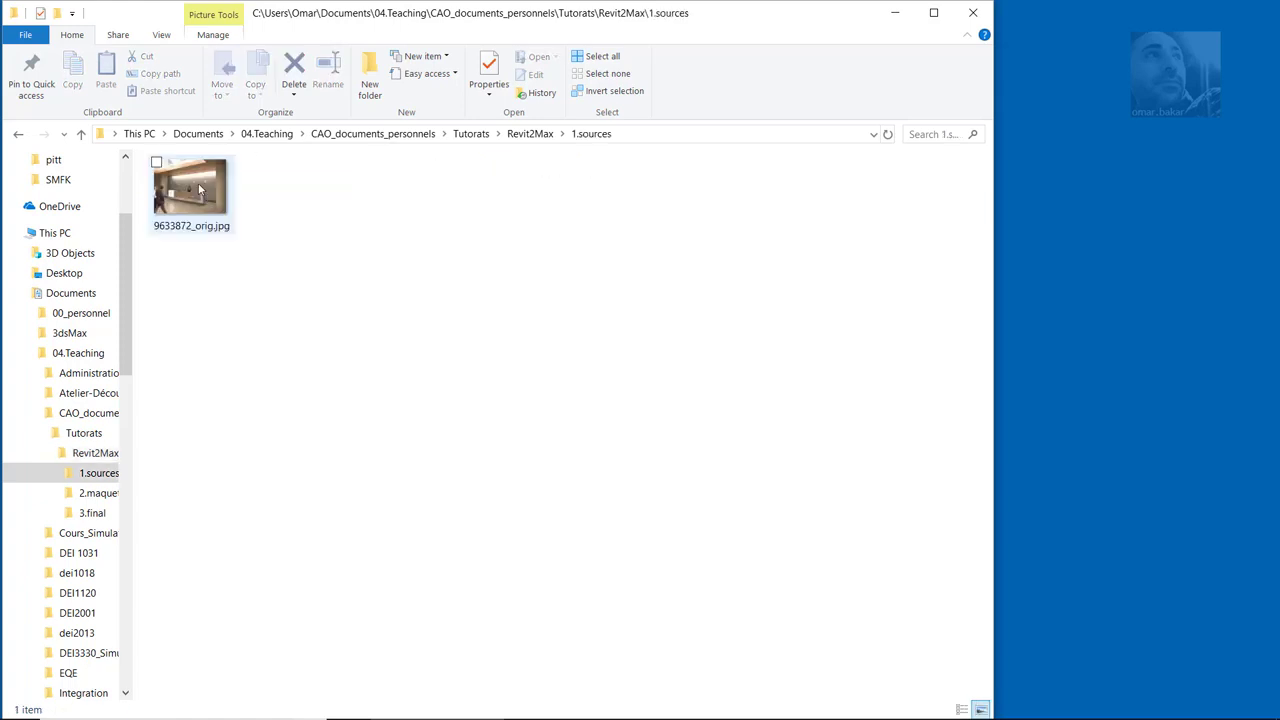
{"action": "left_click", "coordinate": [530, 133]}
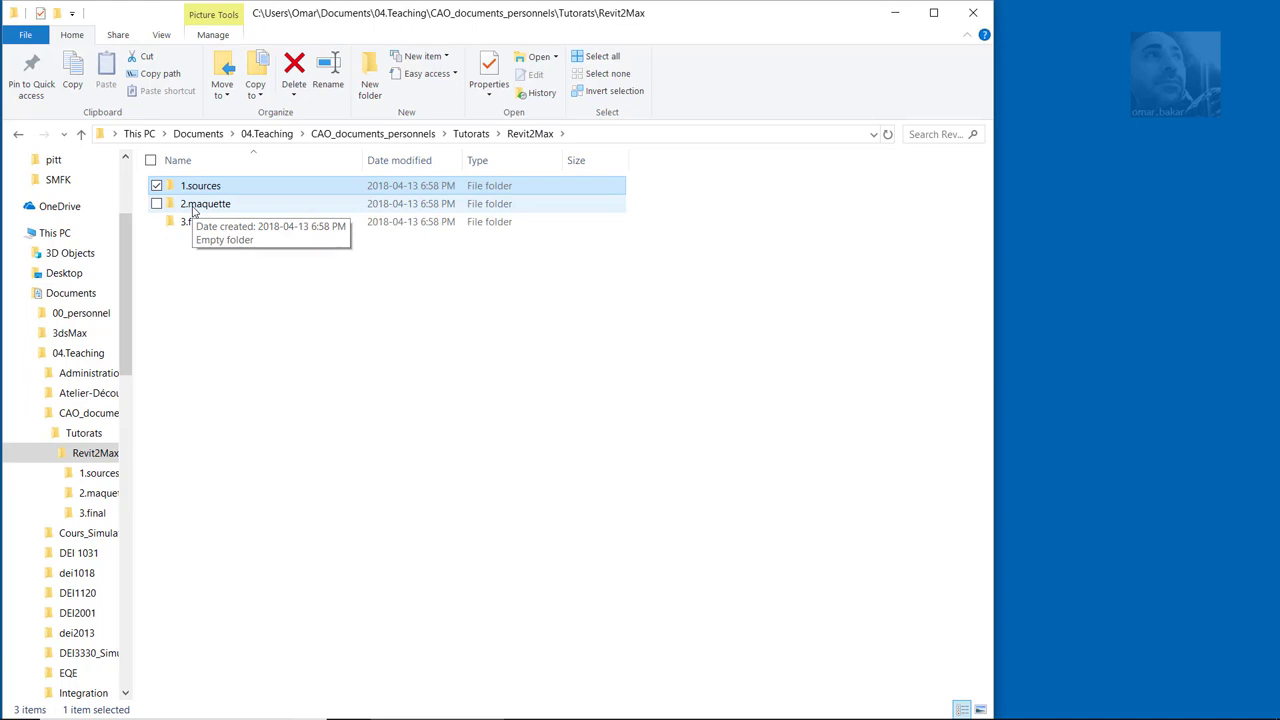
{"action": "double_click", "coordinate": [194, 206]}
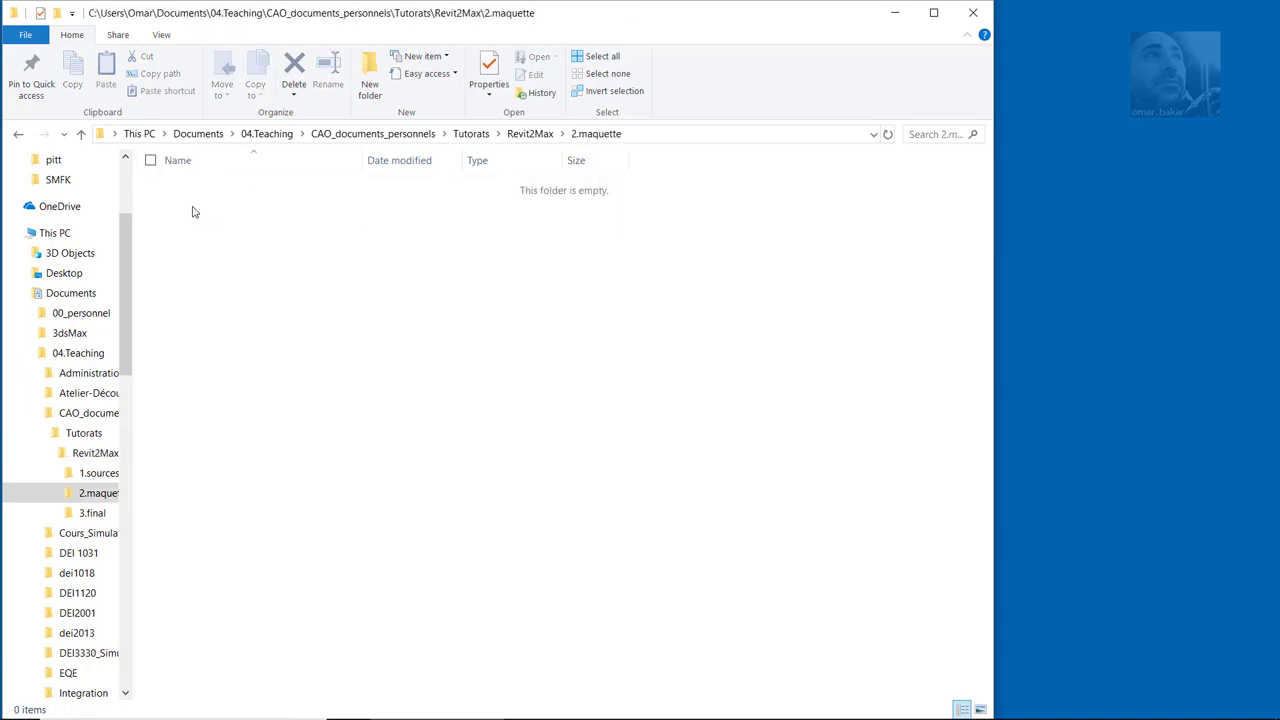
{"action": "left_click", "coordinate": [530, 133]}
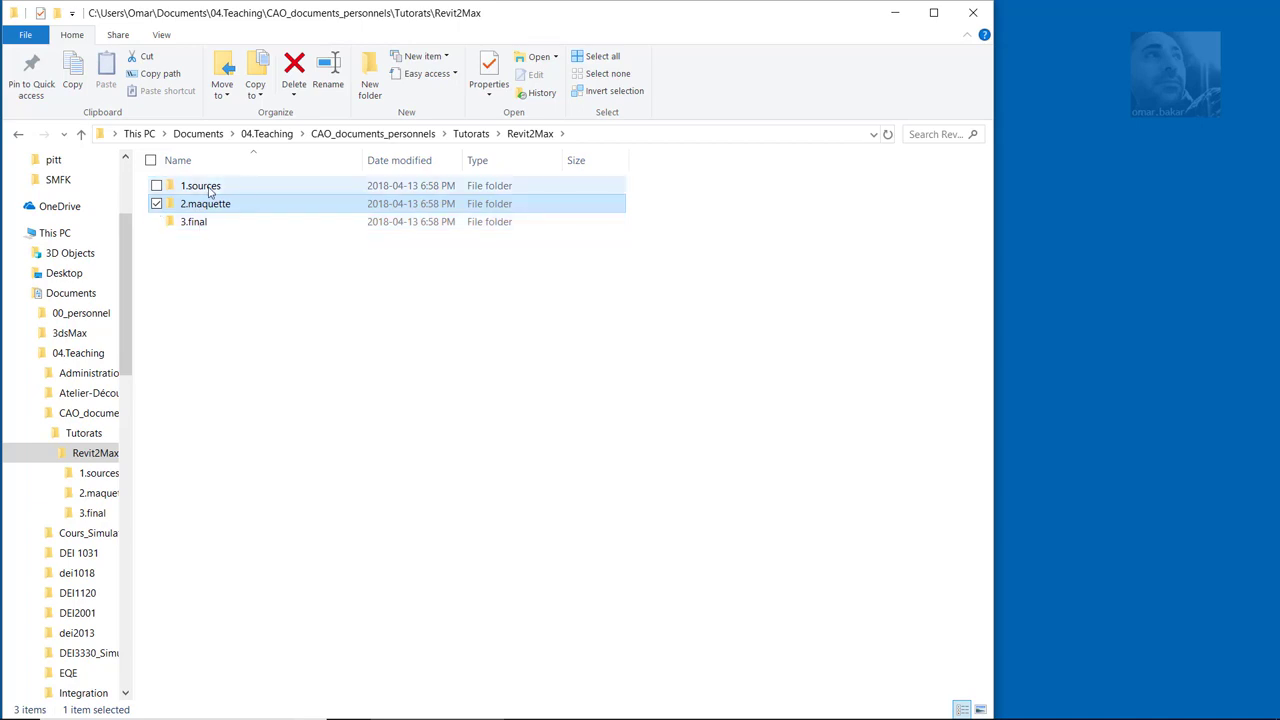
{"action": "double_click", "coordinate": [208, 190]}
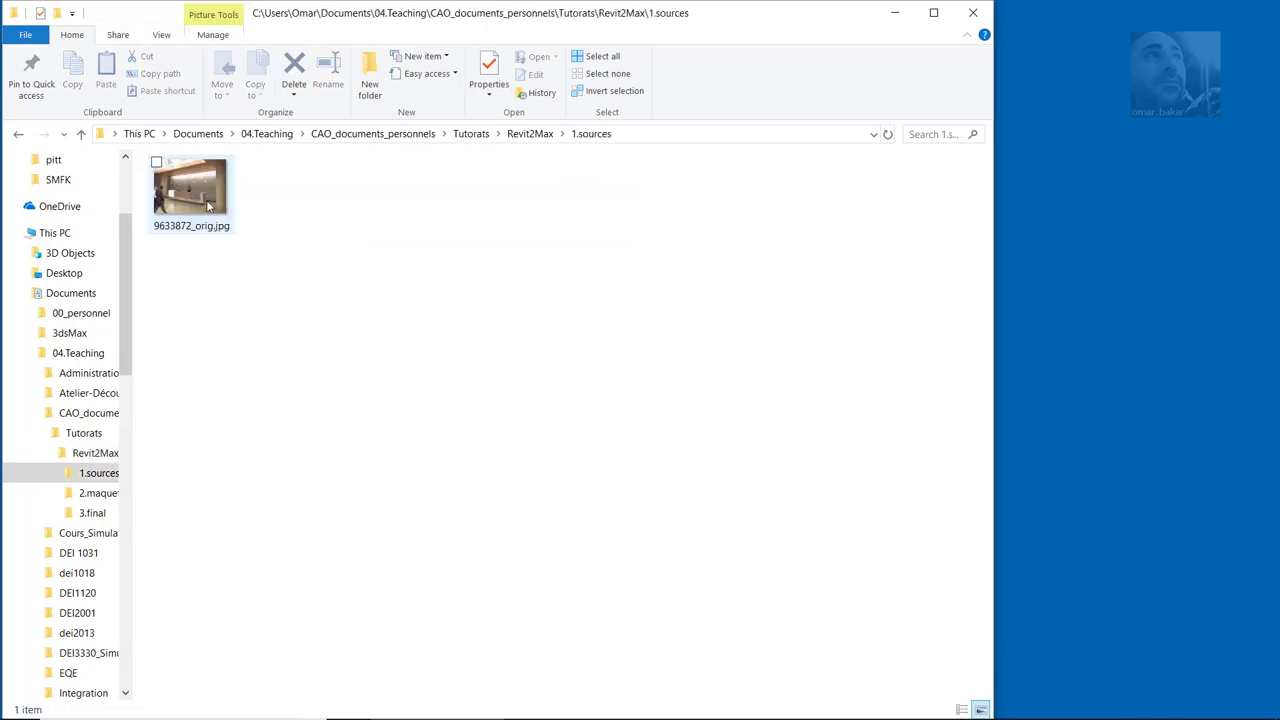
{"action": "left_click", "coordinate": [214, 205]}
{"action": "double_click", "coordinate": [214, 205]}
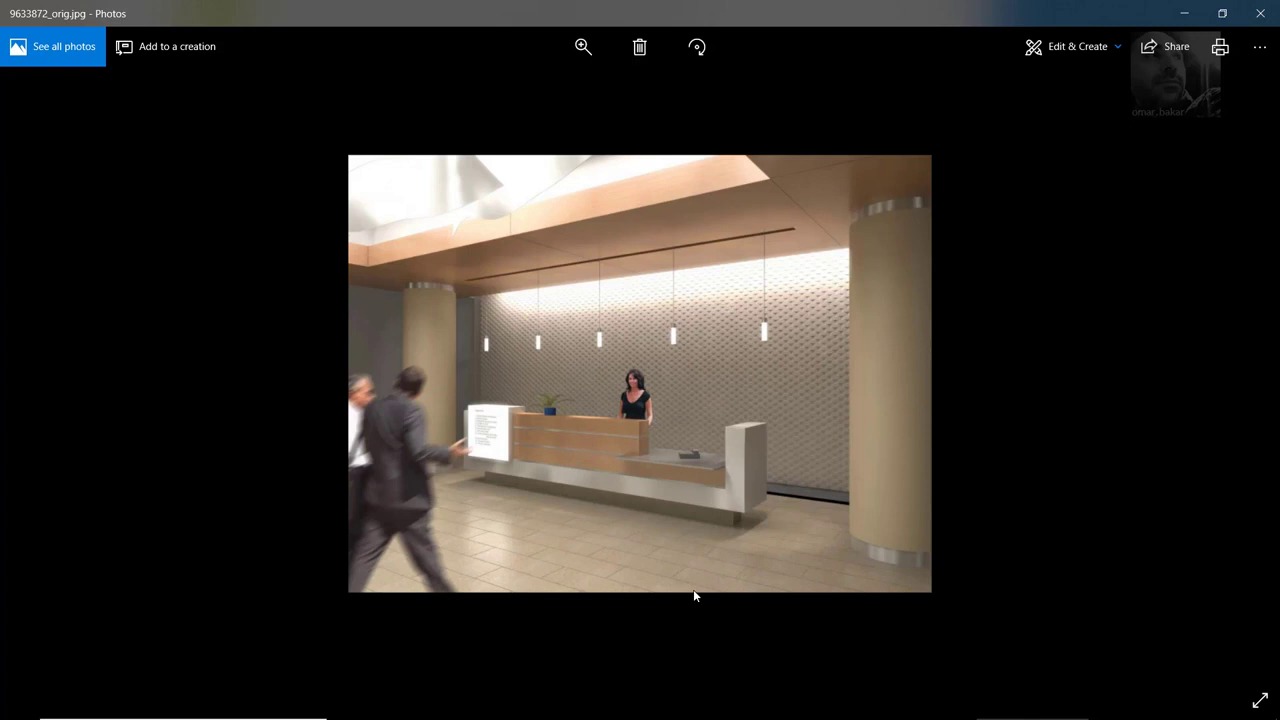
{"action": "left_click", "coordinate": [1260, 13]}
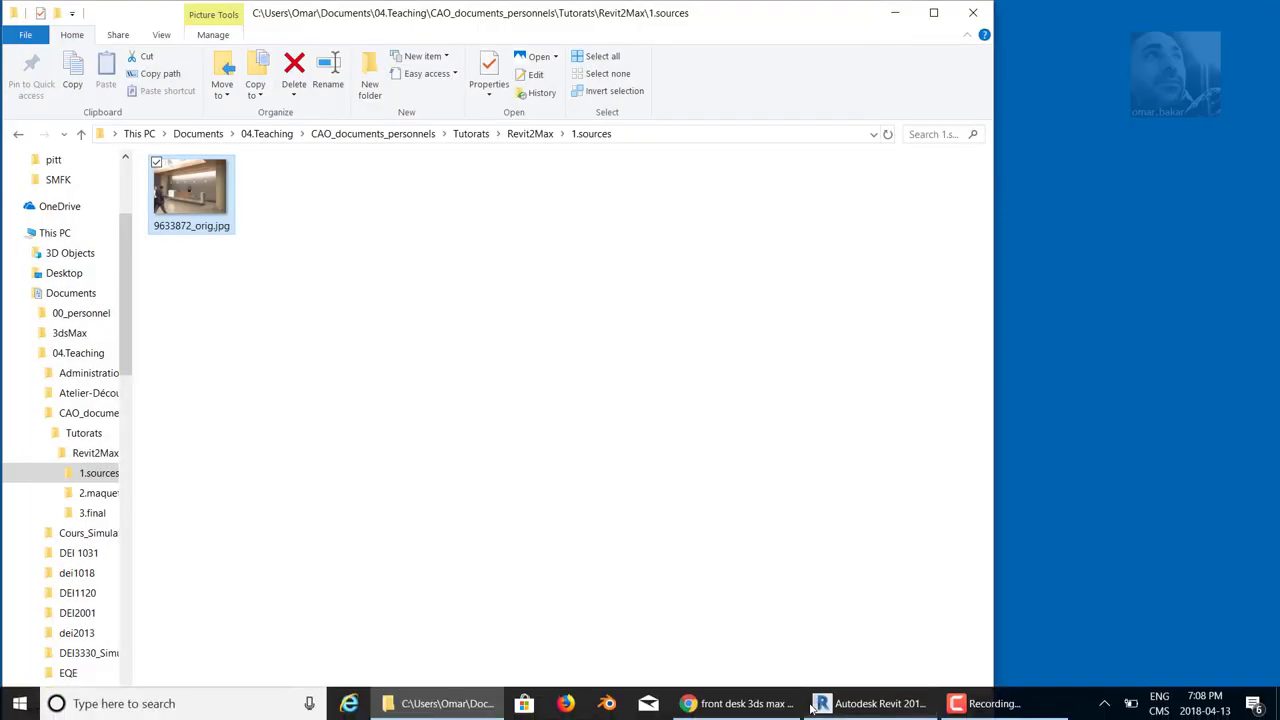
Step: Create a new project, Project3, from the Architectural Template
{"action": "left_click", "coordinate": [870, 706]}
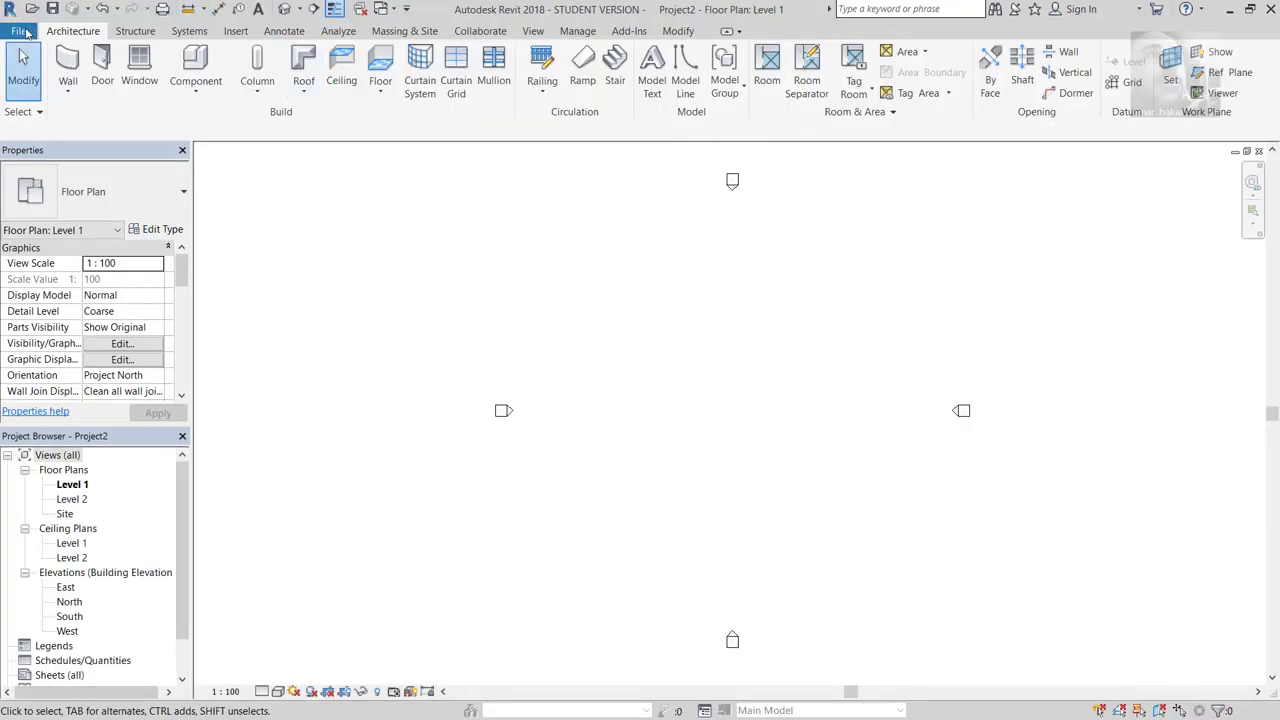
{"action": "left_click", "coordinate": [18, 31]}
{"action": "mouse_move", "coordinate": [60, 97]}
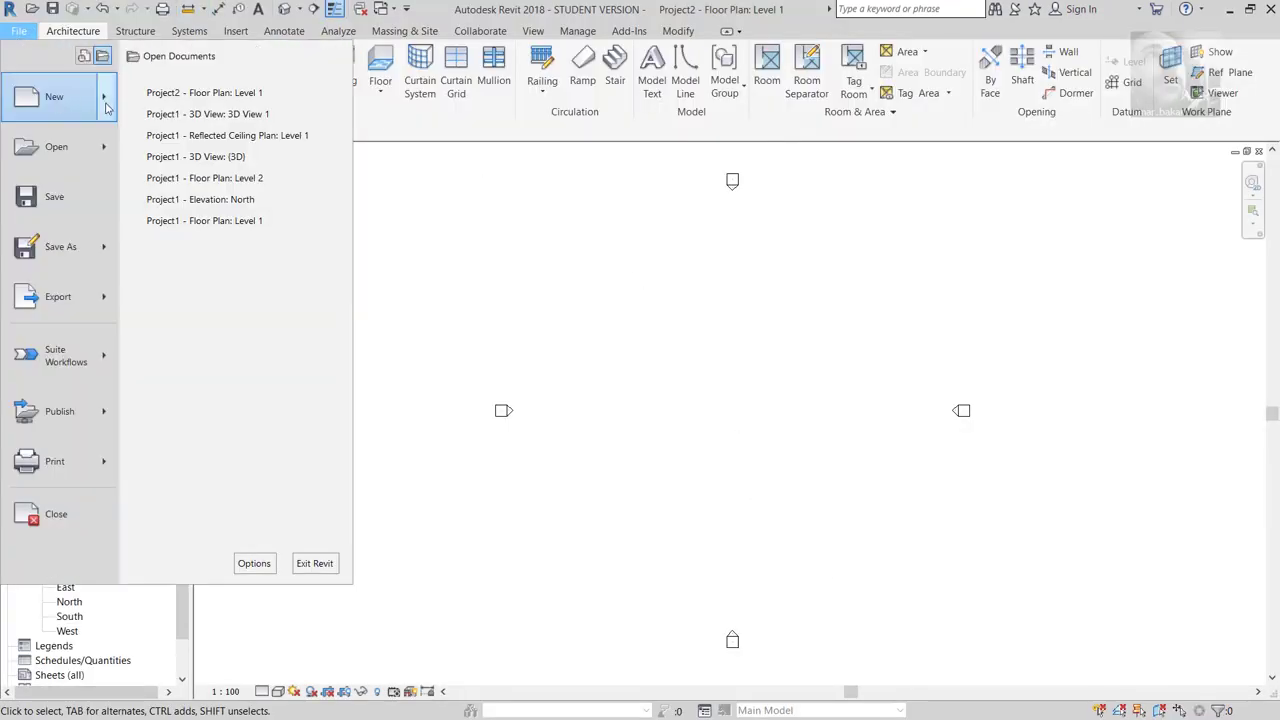
{"action": "key", "text": "Escape"}
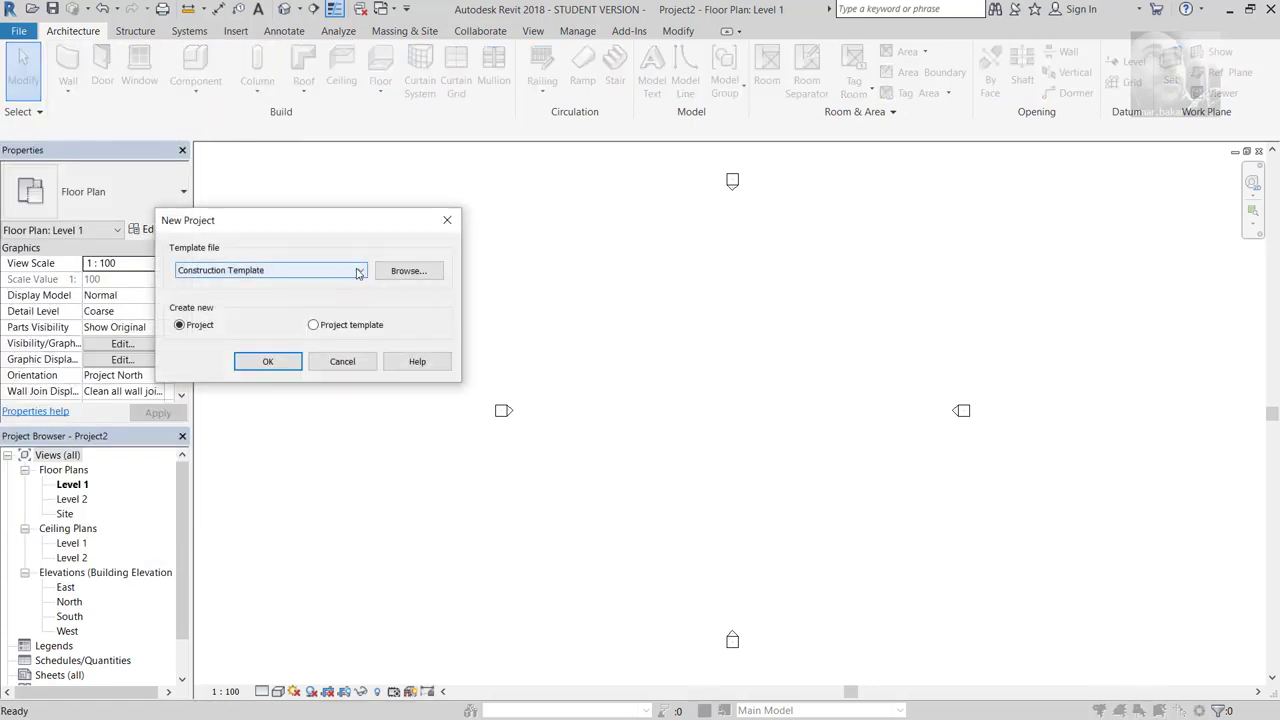
{"action": "left_click", "coordinate": [345, 271]}
{"action": "left_click", "coordinate": [246, 305]}
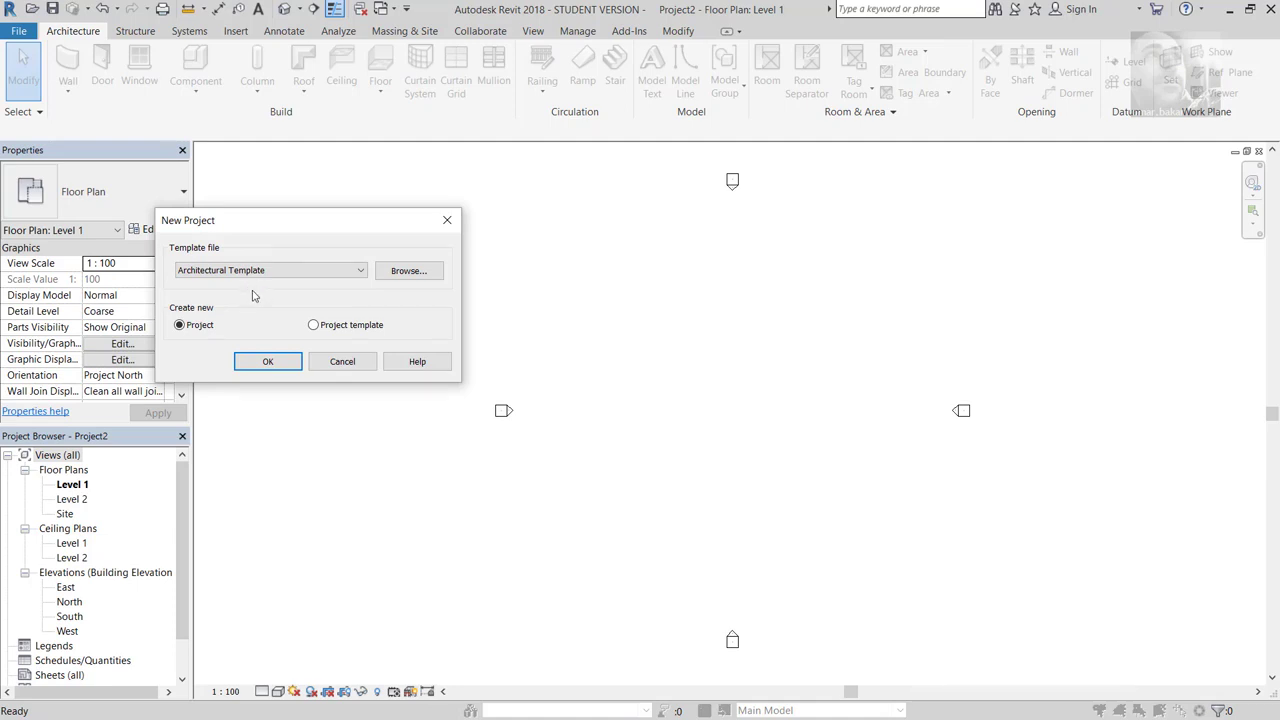
{"action": "left_click", "coordinate": [272, 362]}
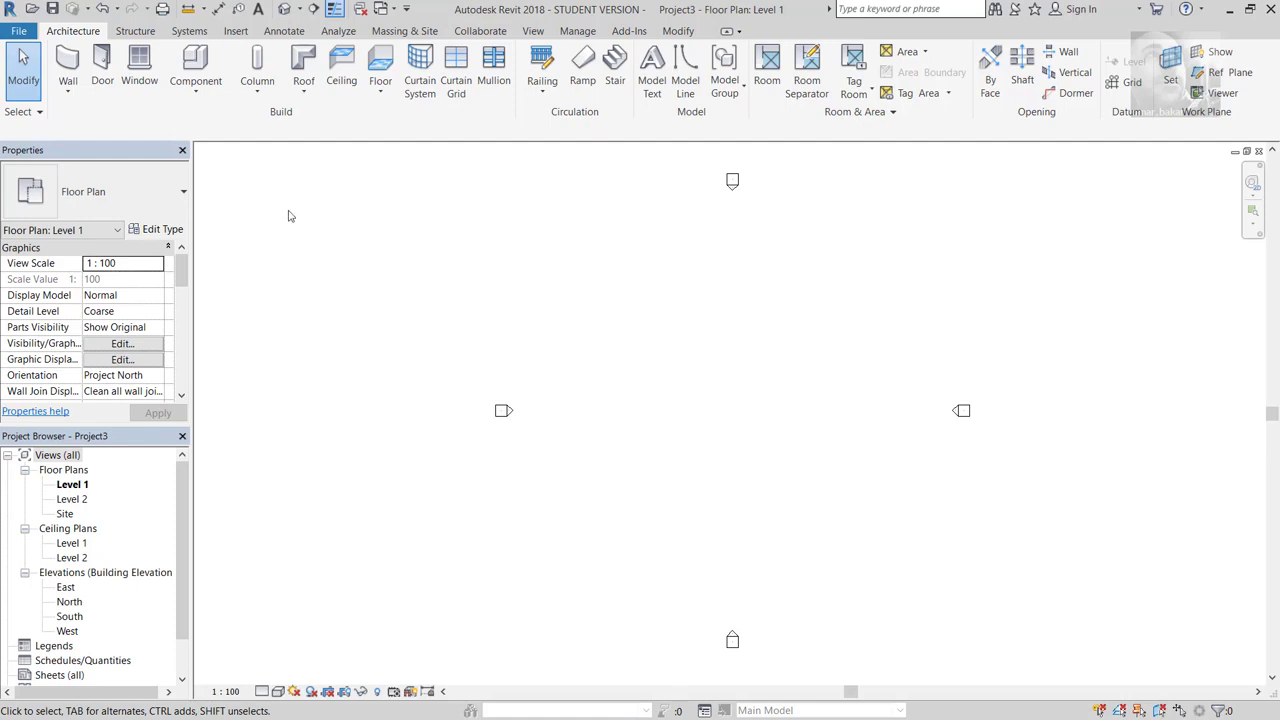
{"action": "left_click", "coordinate": [579, 31]}
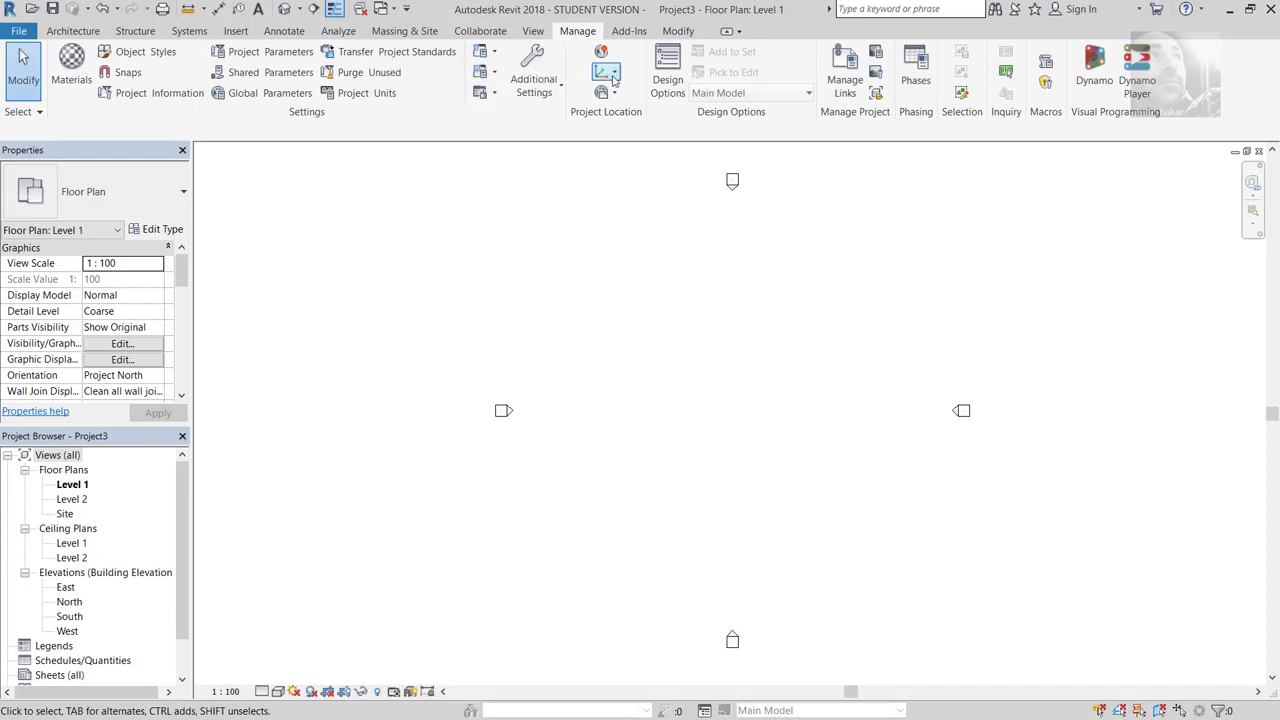
Step: Set Length units to feet and fractional inches, rounded to the nearest 1/32"
{"action": "left_click", "coordinate": [359, 95]}
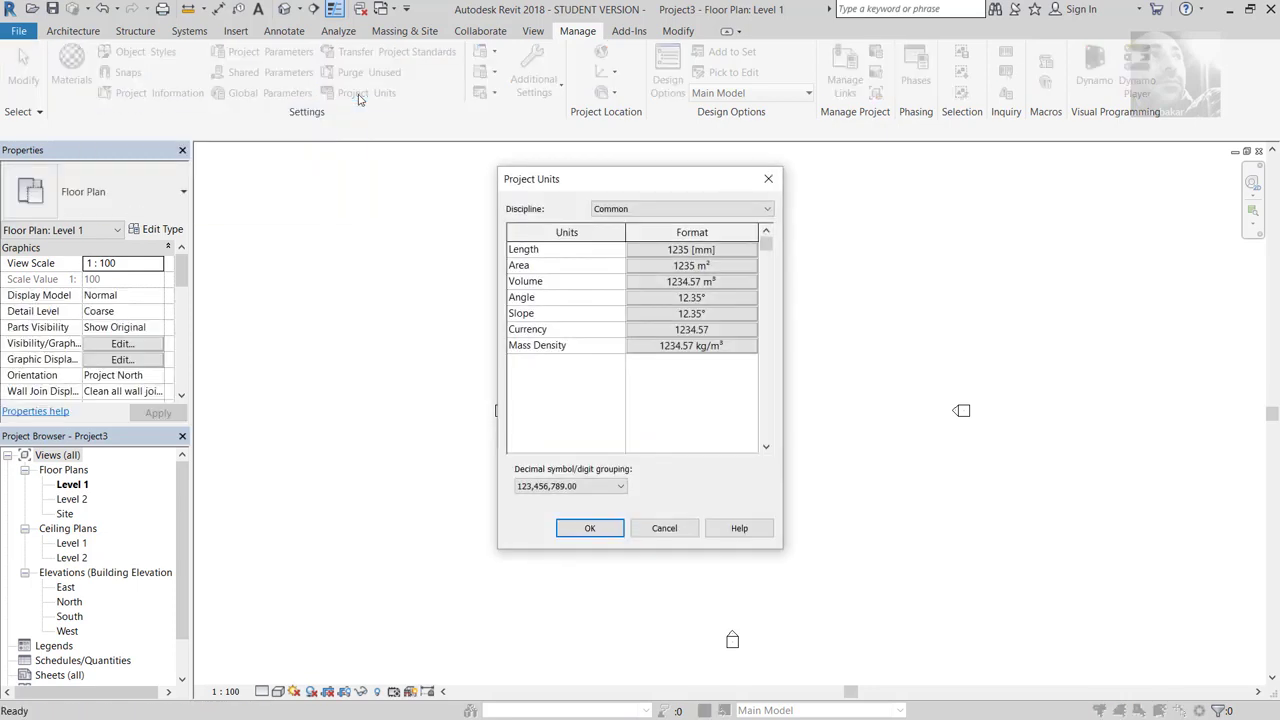
{"action": "left_click", "coordinate": [713, 252]}
{"action": "left_click", "coordinate": [750, 277]}
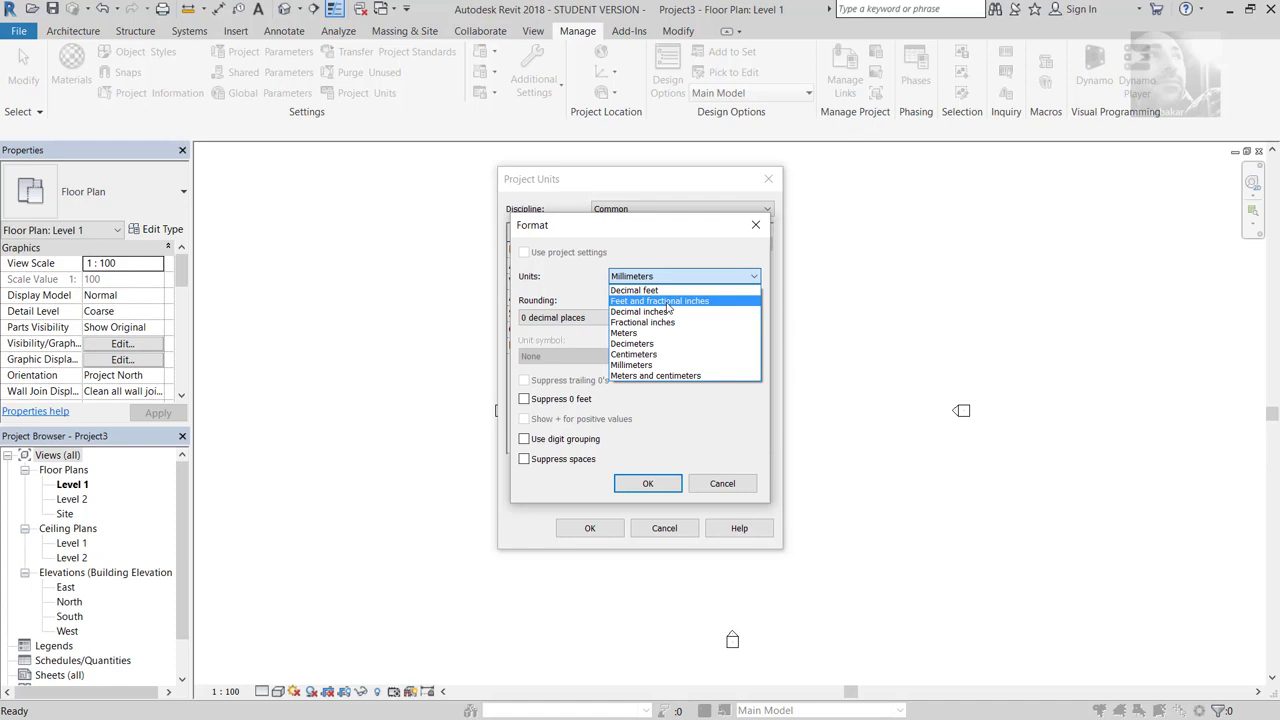
{"action": "left_click", "coordinate": [668, 301]}
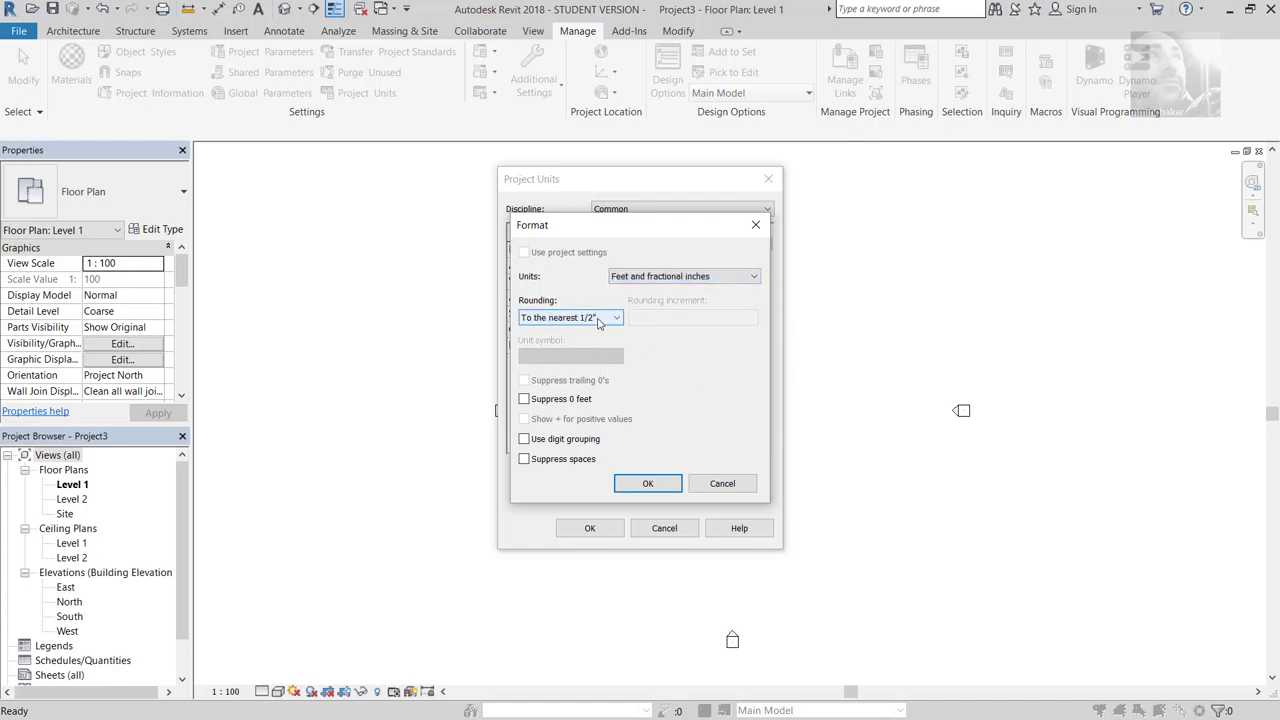
{"action": "left_click", "coordinate": [604, 319]}
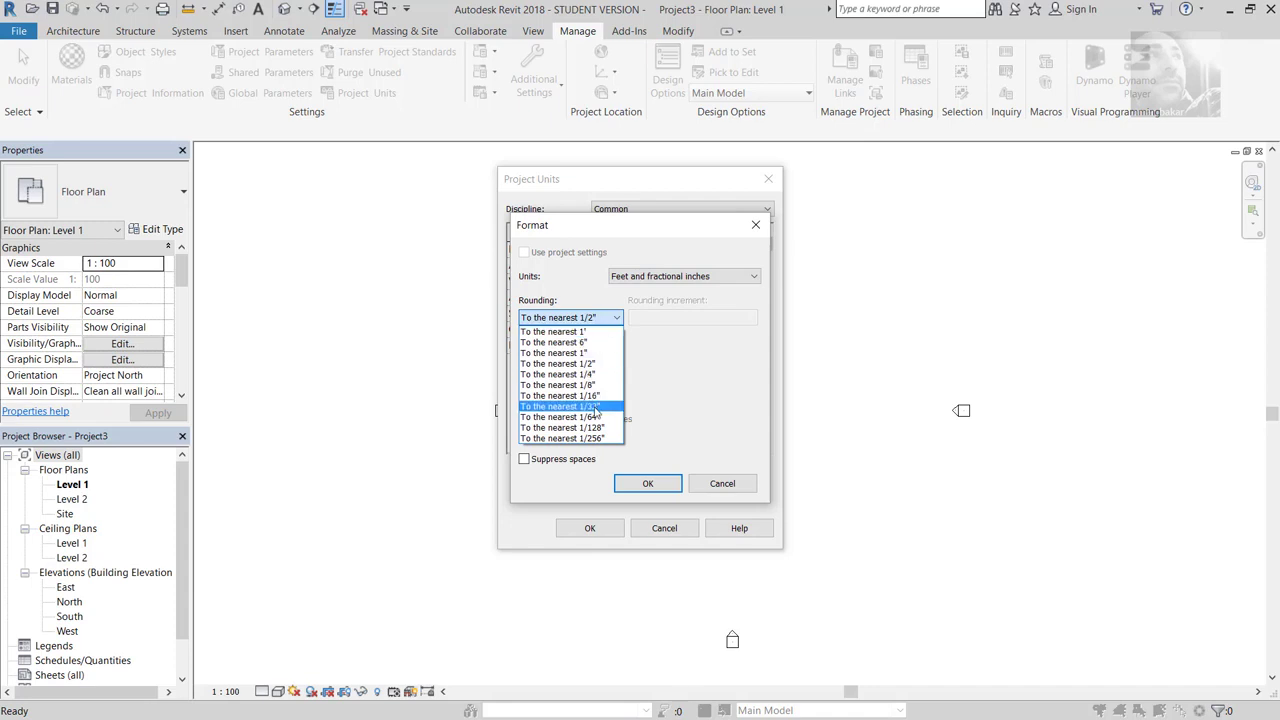
{"action": "left_click", "coordinate": [596, 406]}
{"action": "left_click", "coordinate": [647, 483]}
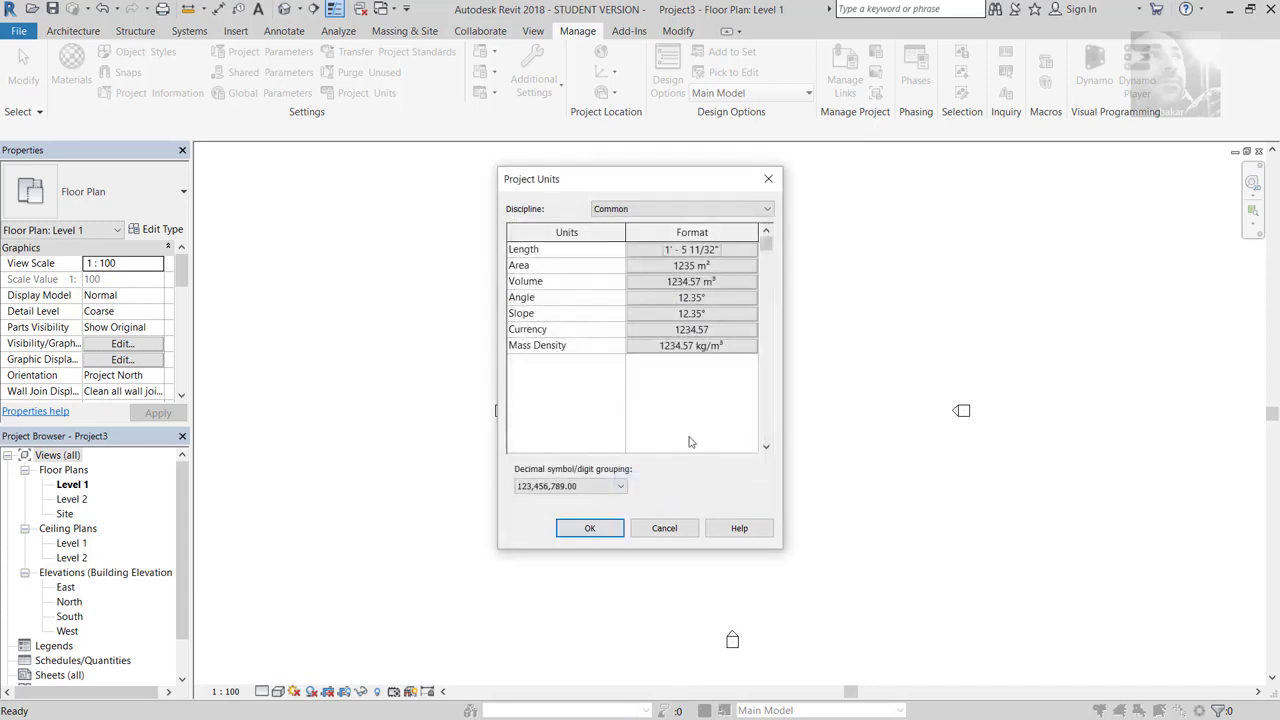
Step: Set Area units to square feet and apply the project units
{"action": "left_click", "coordinate": [670, 266]}
{"action": "left_click", "coordinate": [664, 277]}
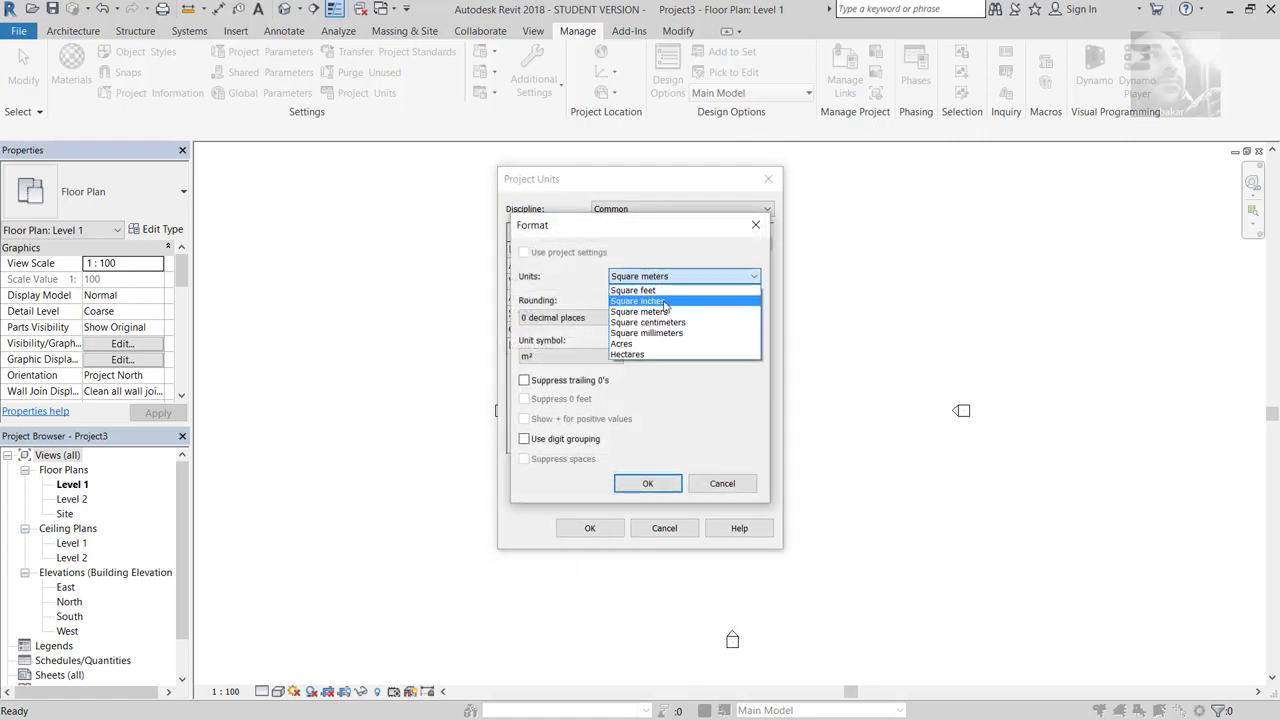
{"action": "left_click", "coordinate": [660, 290]}
{"action": "left_click", "coordinate": [673, 483]}
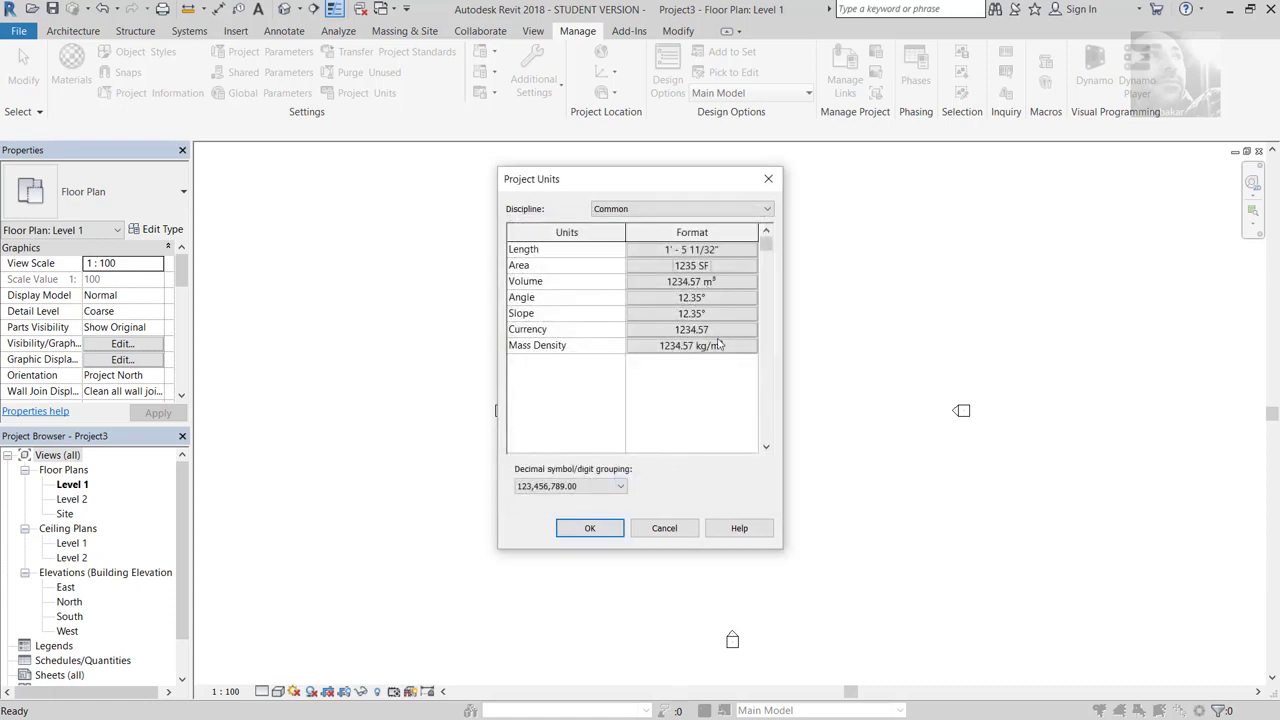
{"action": "left_click", "coordinate": [590, 530]}
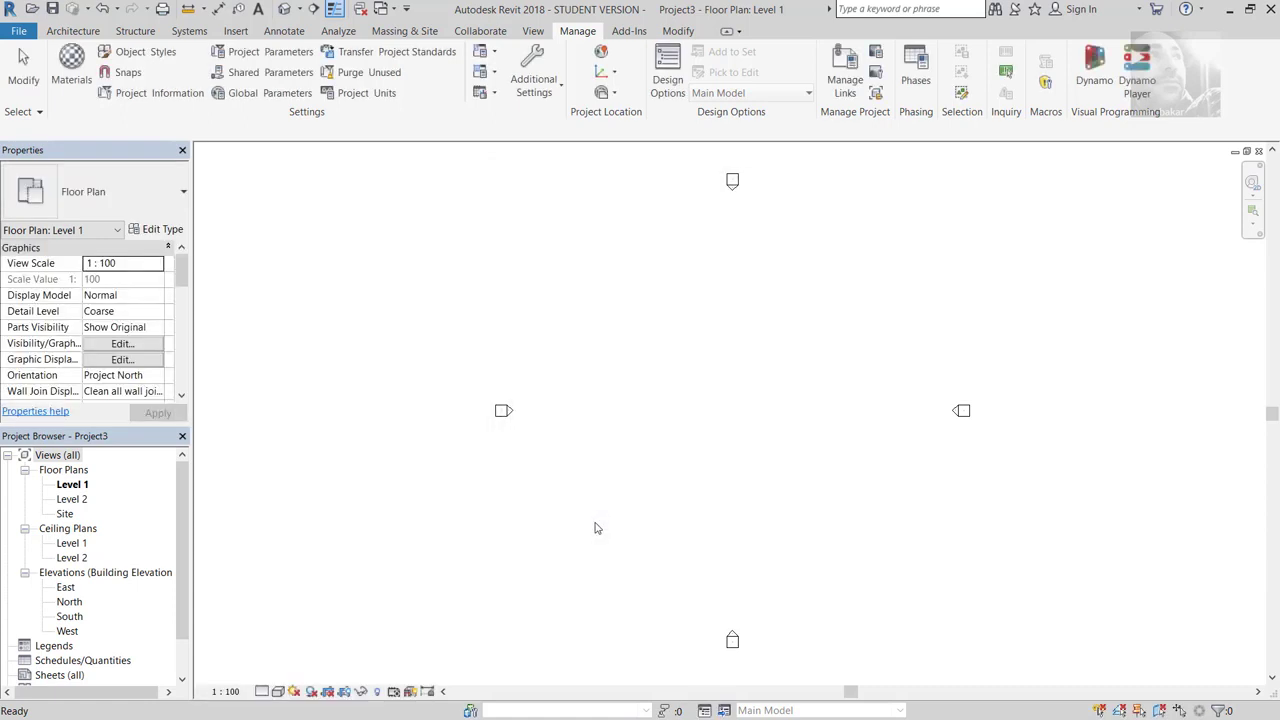
{"action": "middle_click_drag", "start_coordinate": [731, 483], "coordinate": [663, 483]}
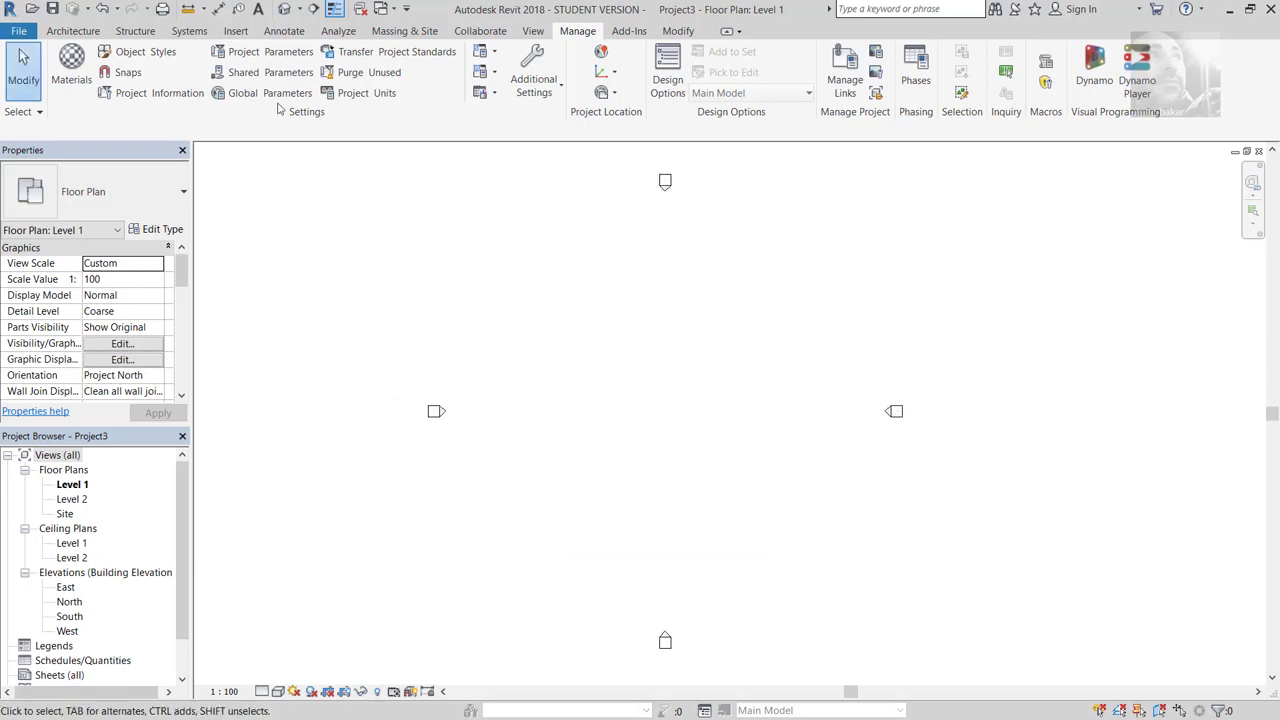
{"action": "left_click", "coordinate": [73, 31]}
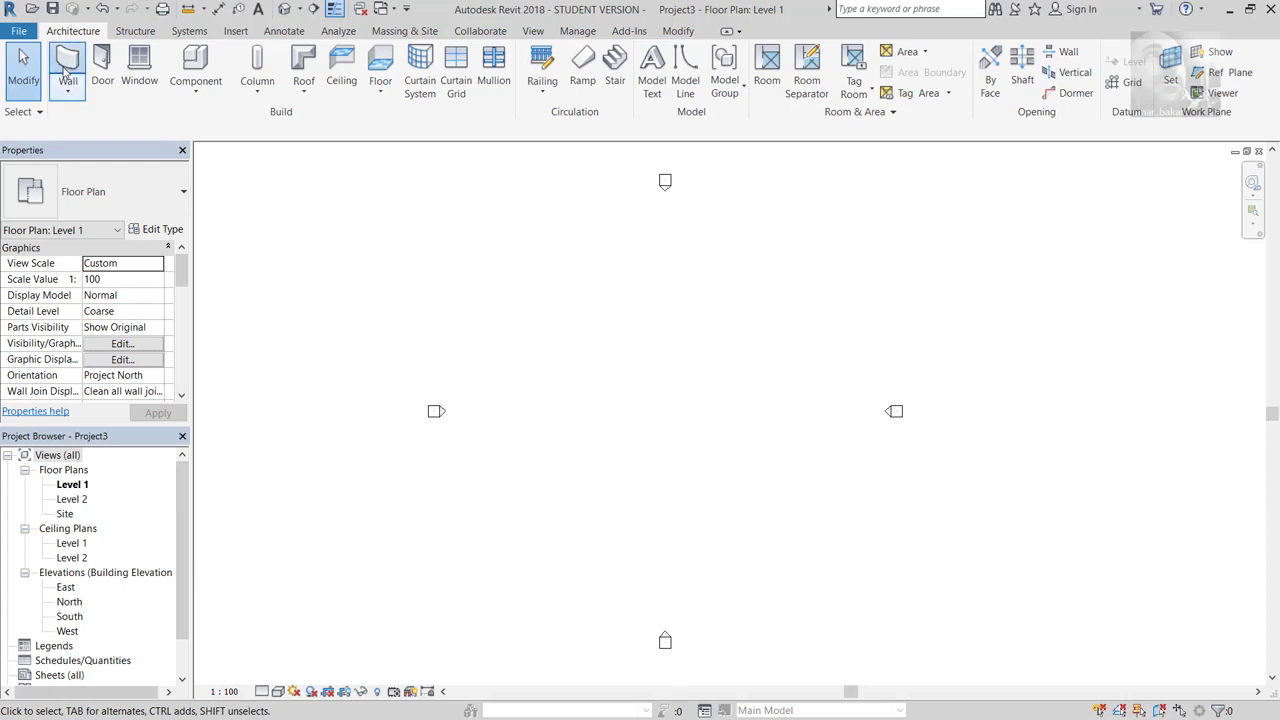
Step: Start the Wall tool (WA) and keep the Generic - 200mm wall type
{"action": "key", "text": "w"}
{"action": "key", "text": "a"}
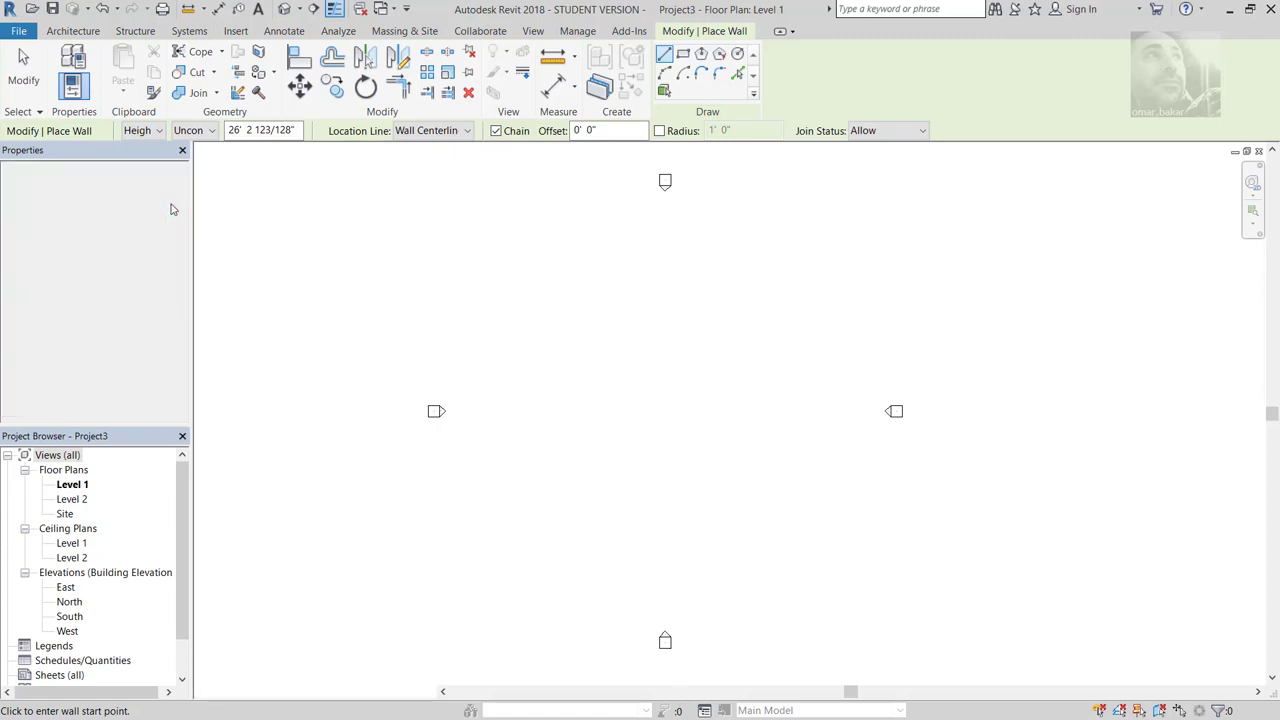
{"action": "left_click", "coordinate": [171, 209]}
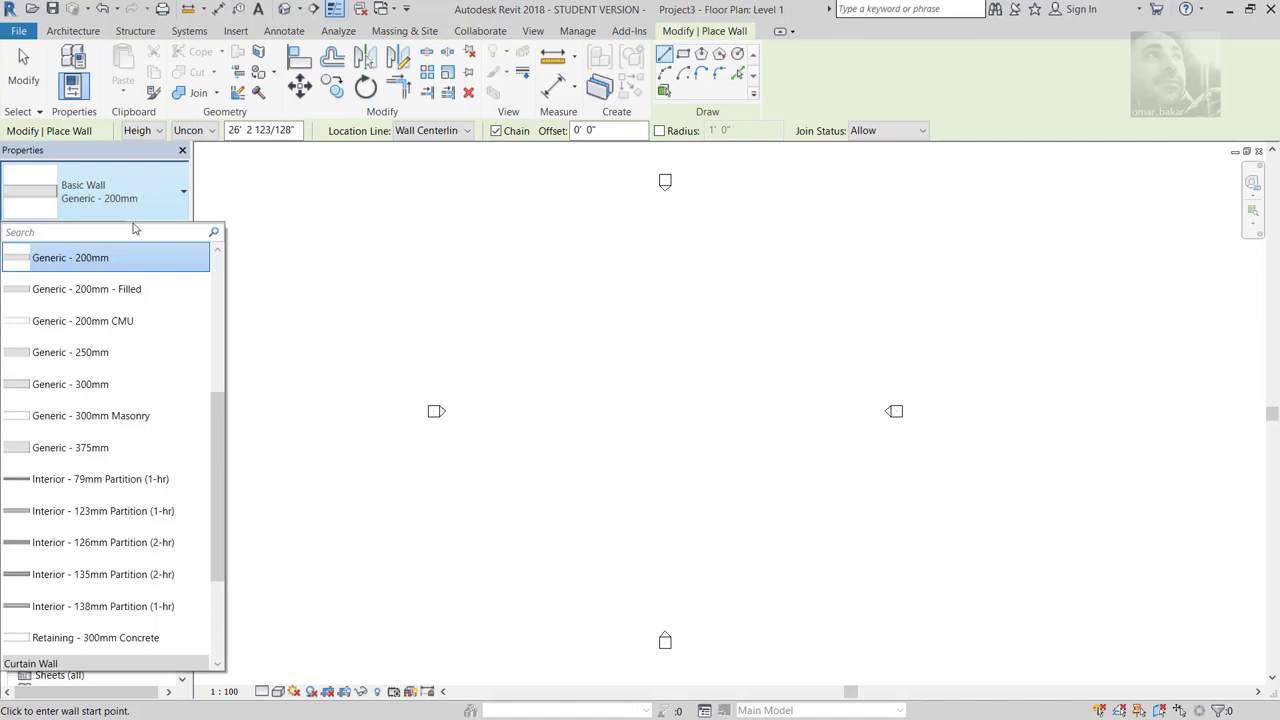
{"action": "left_click", "coordinate": [132, 187]}
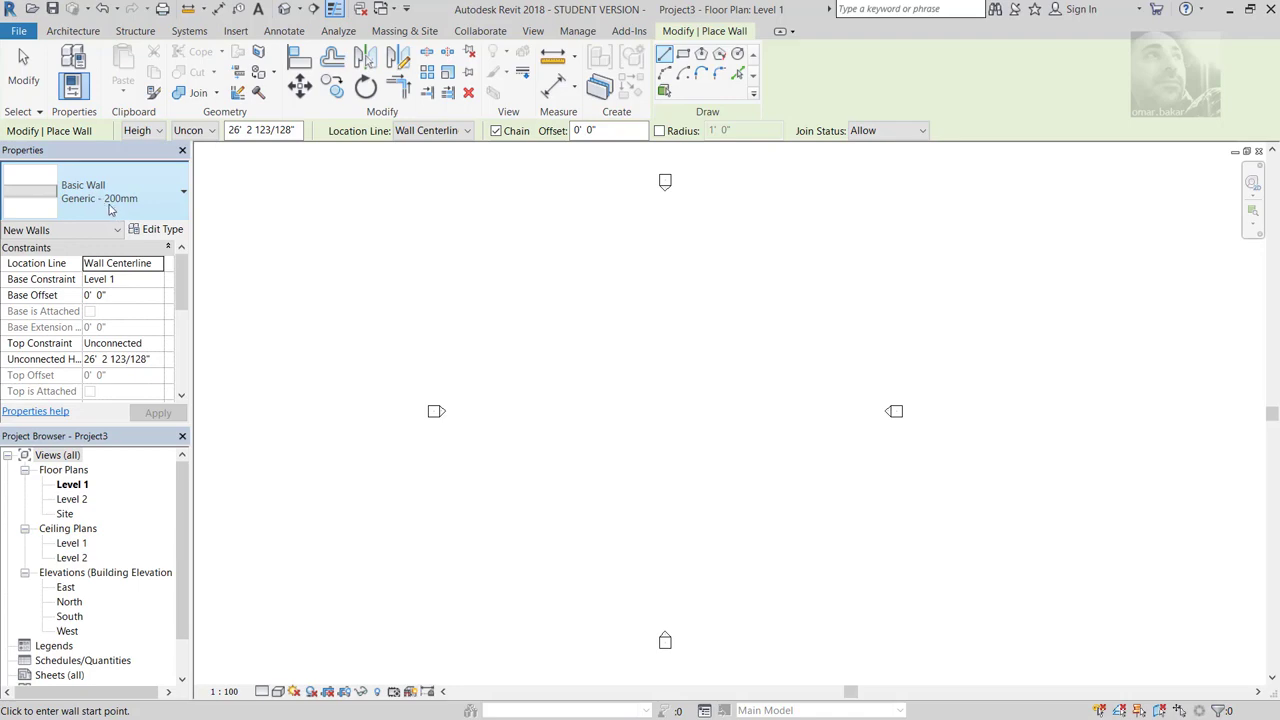
Step: Inspect the Generic - 200mm wall's layer structure and close both dialogs unchanged
{"action": "left_click", "coordinate": [156, 231]}
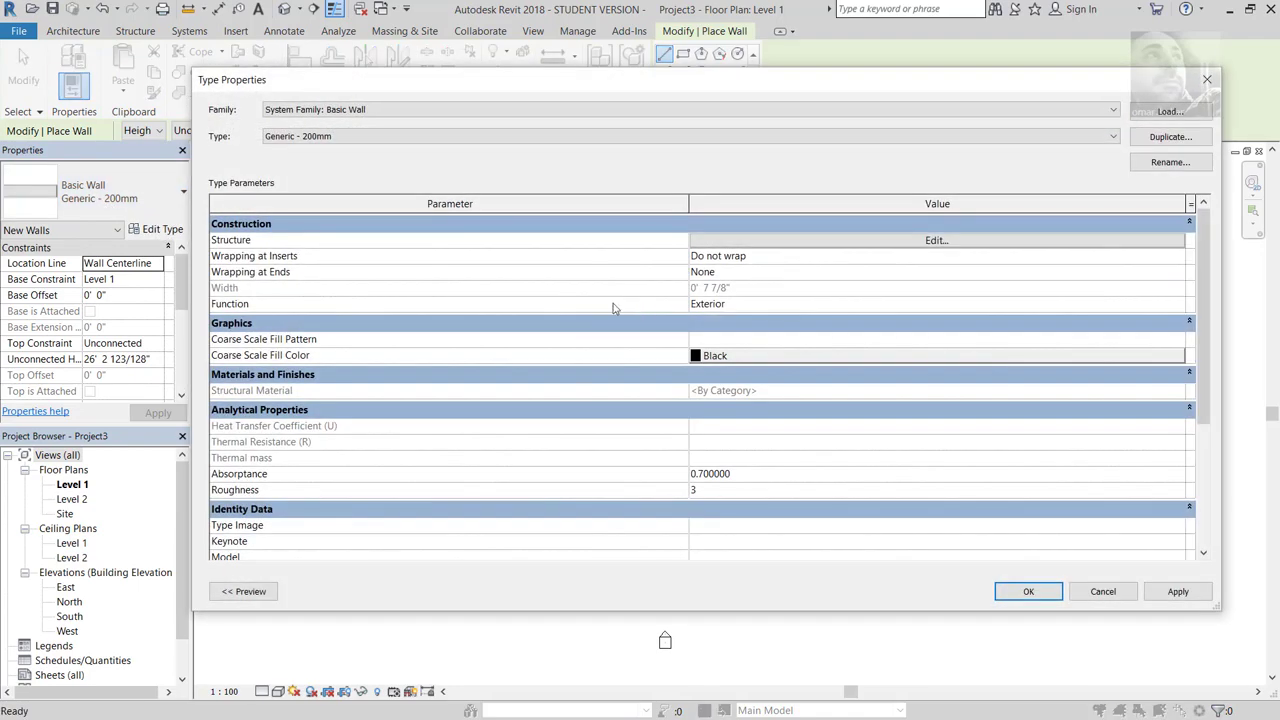
{"action": "left_click", "coordinate": [243, 591]}
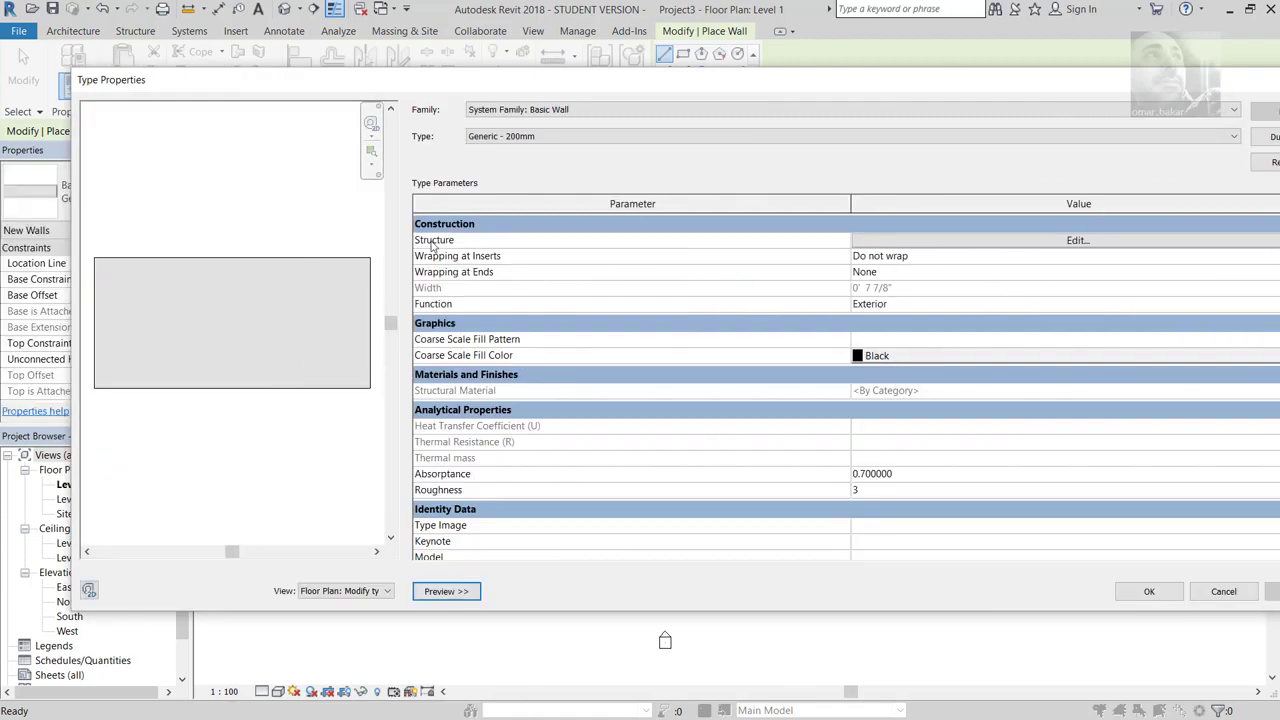
{"action": "left_click", "coordinate": [869, 242]}
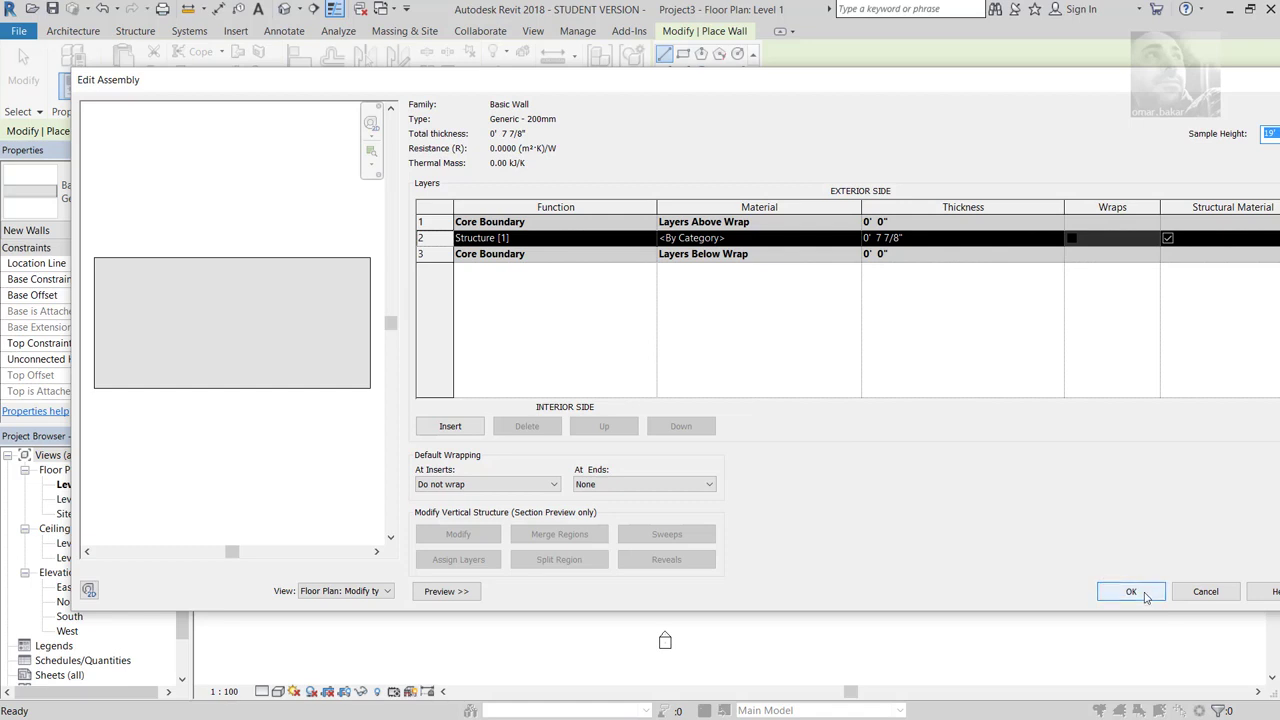
{"action": "left_click", "coordinate": [1205, 597]}
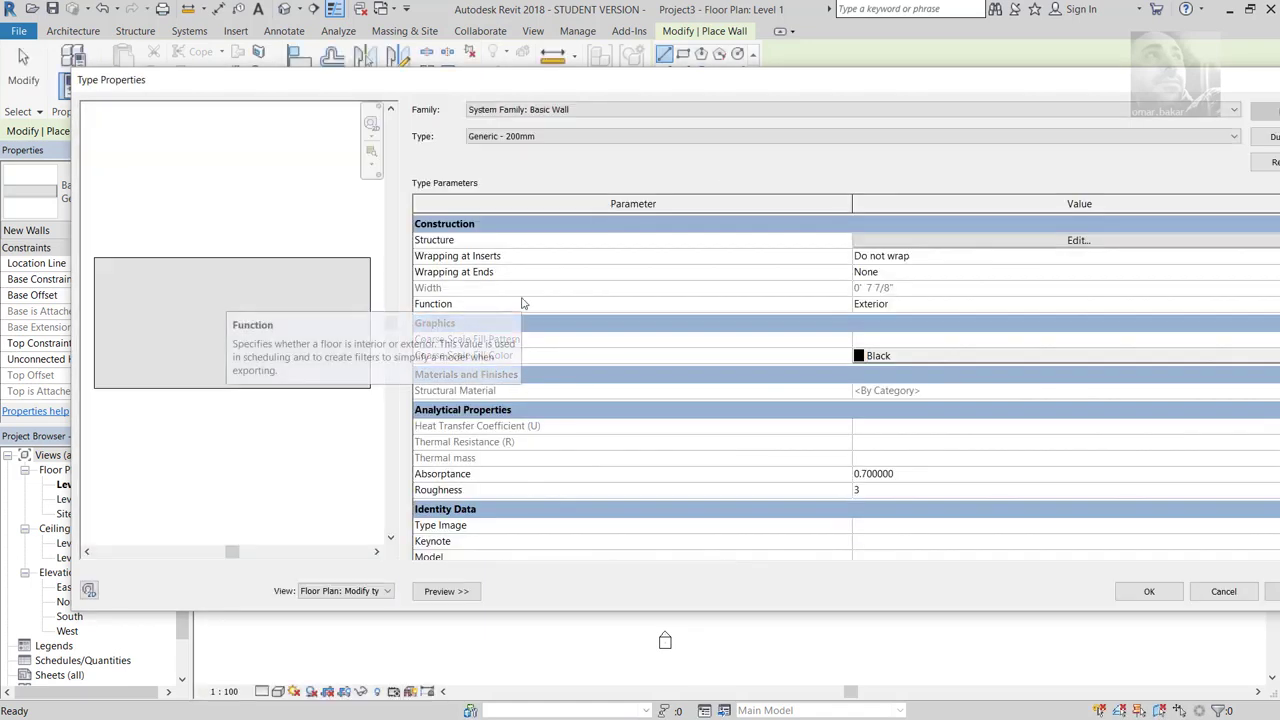
{"action": "left_click", "coordinate": [1224, 592]}
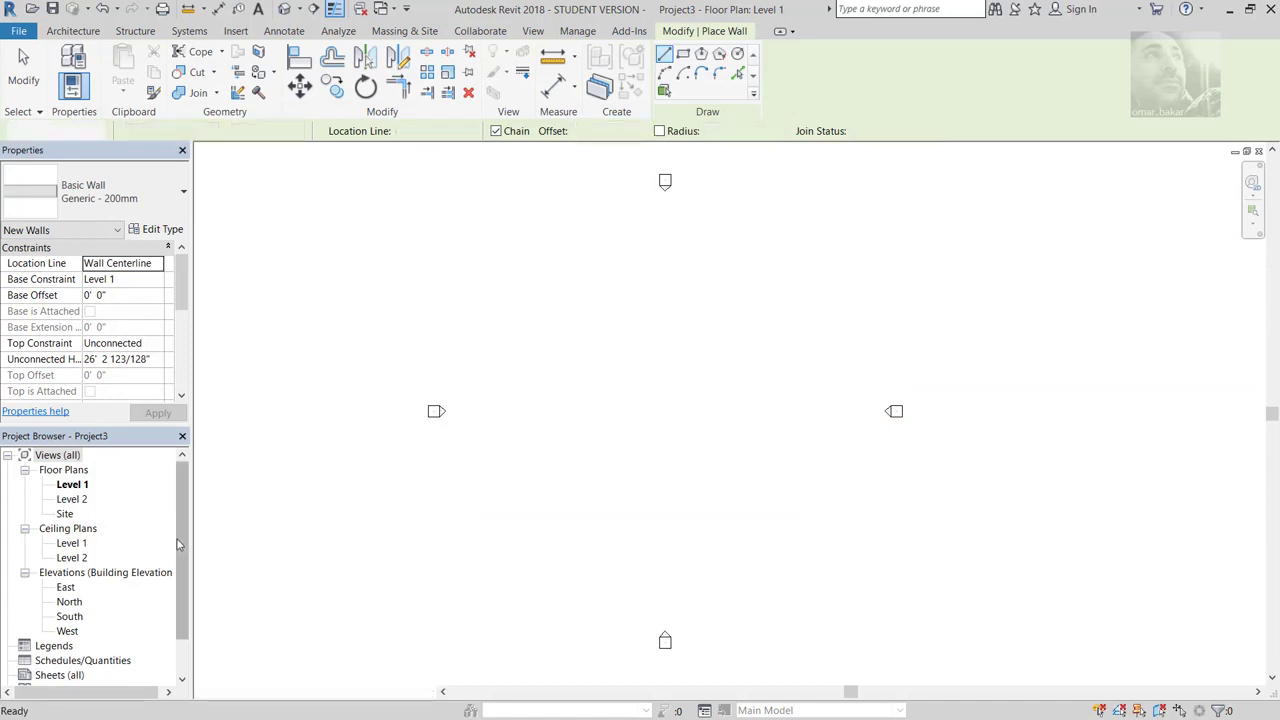
{"action": "left_click_drag", "start_coordinate": [181, 530], "coordinate": [181, 550]}
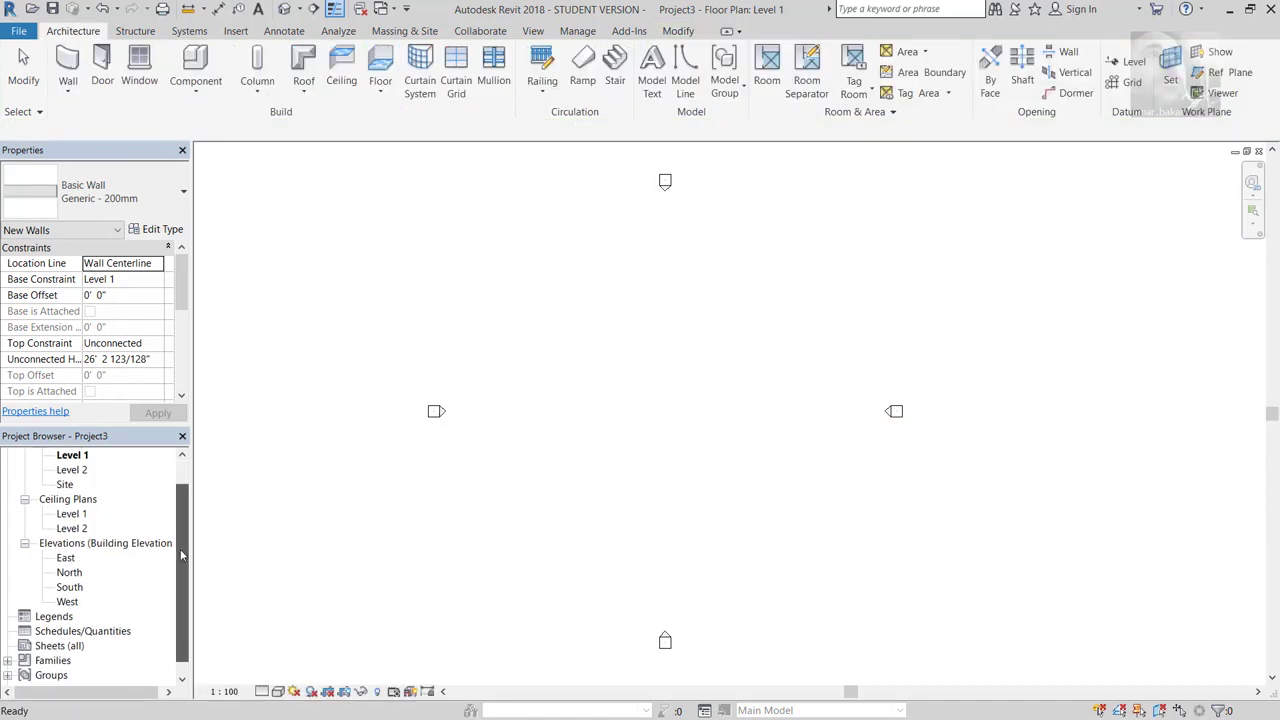
Step: Open the South elevation and select the Level 2 line at 13' - 1 15/32"
{"action": "double_click", "coordinate": [72, 587]}
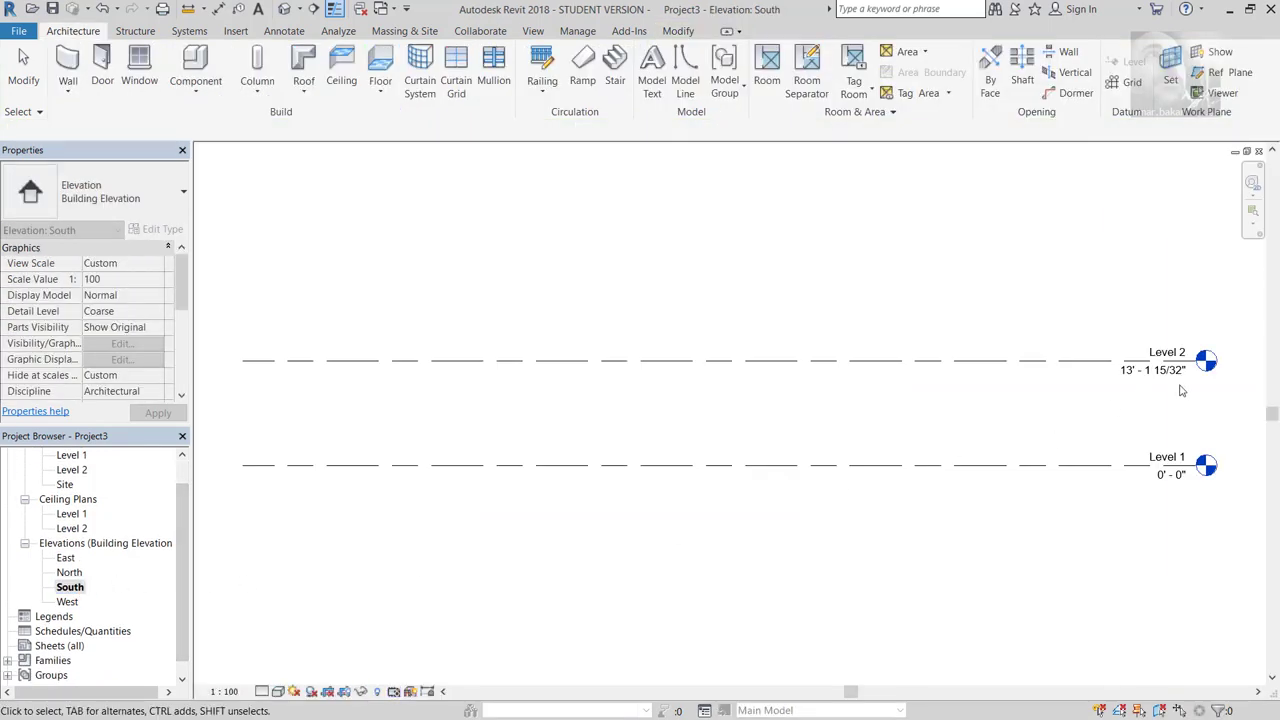
{"action": "middle_click_drag", "start_coordinate": [1033, 446], "coordinate": [894, 480]}
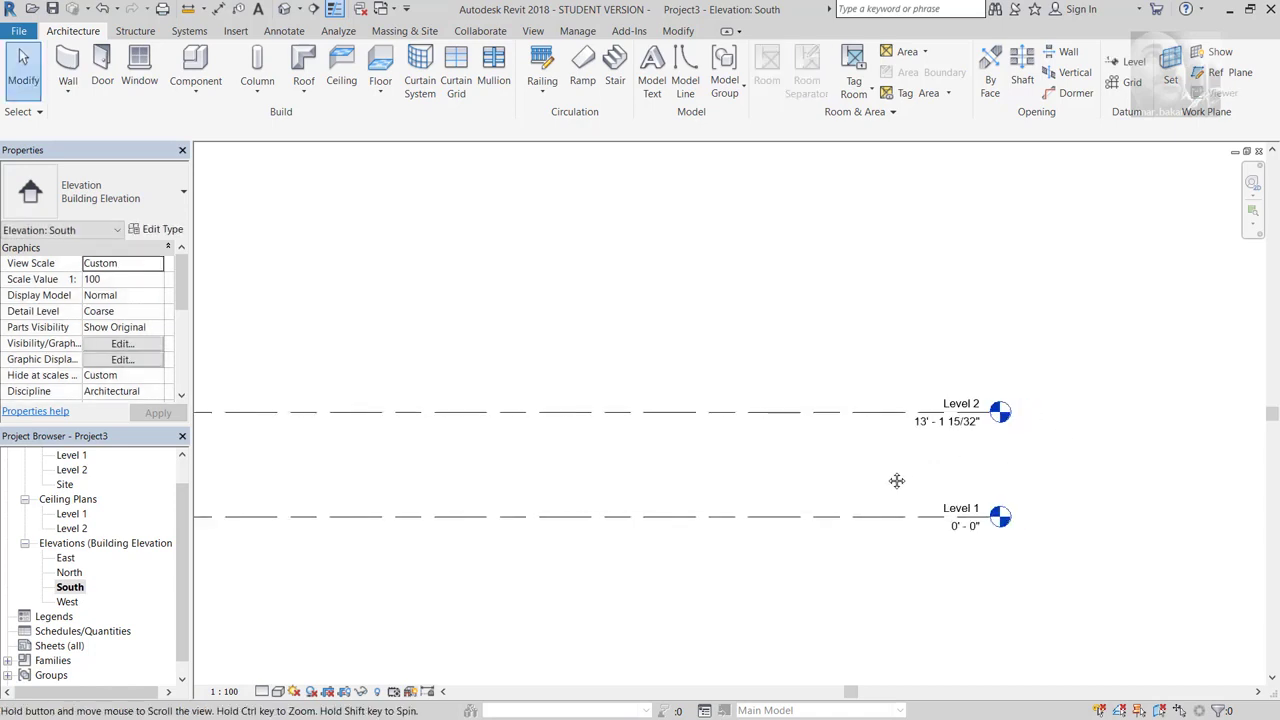
{"action": "left_click", "coordinate": [938, 432]}
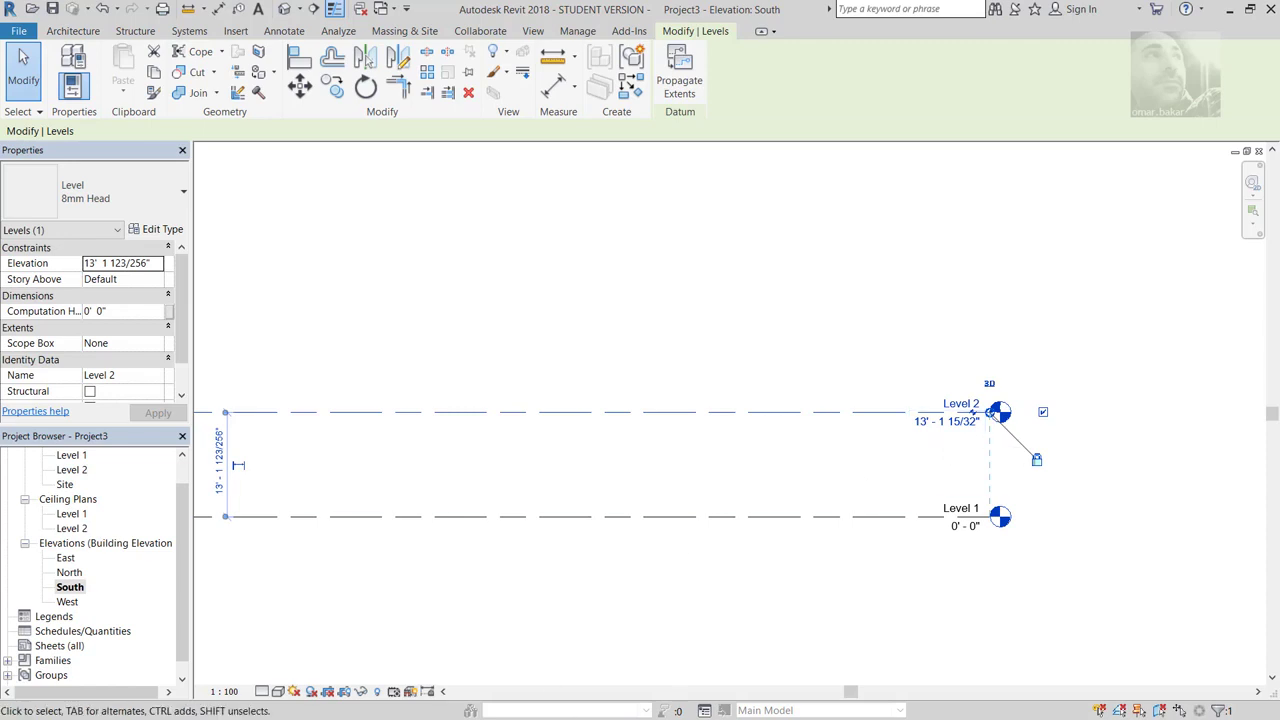
Step: Review the lobby photo 9633872_orig.jpg, then minimize all windows to the desktop
{"action": "left_click", "coordinate": [1229, 9]}
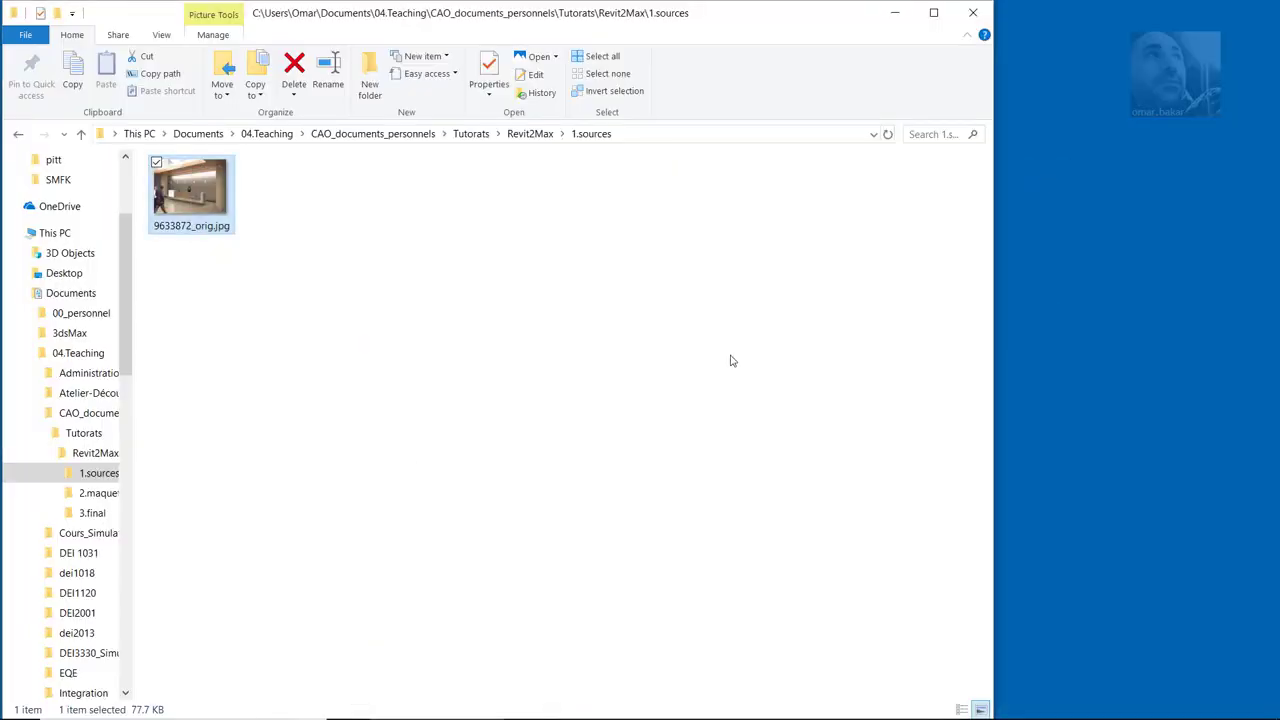
{"action": "double_click", "coordinate": [204, 192]}
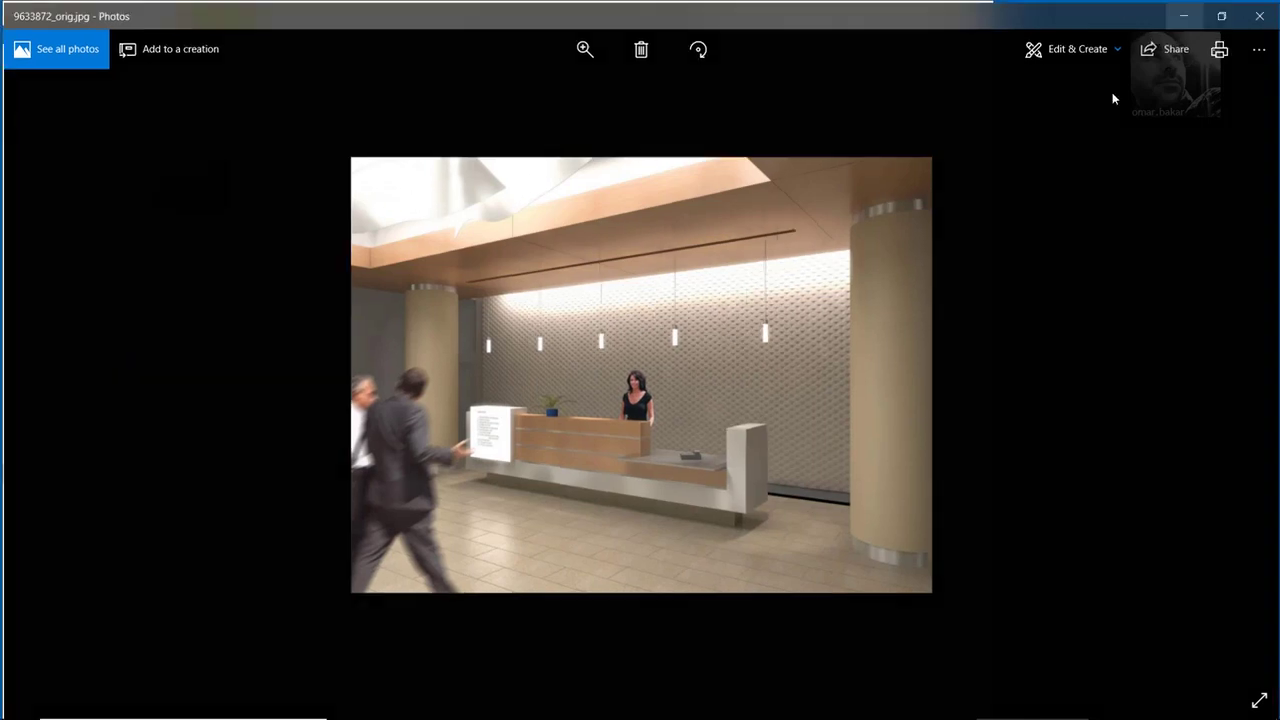
{"action": "left_click", "coordinate": [1183, 16]}
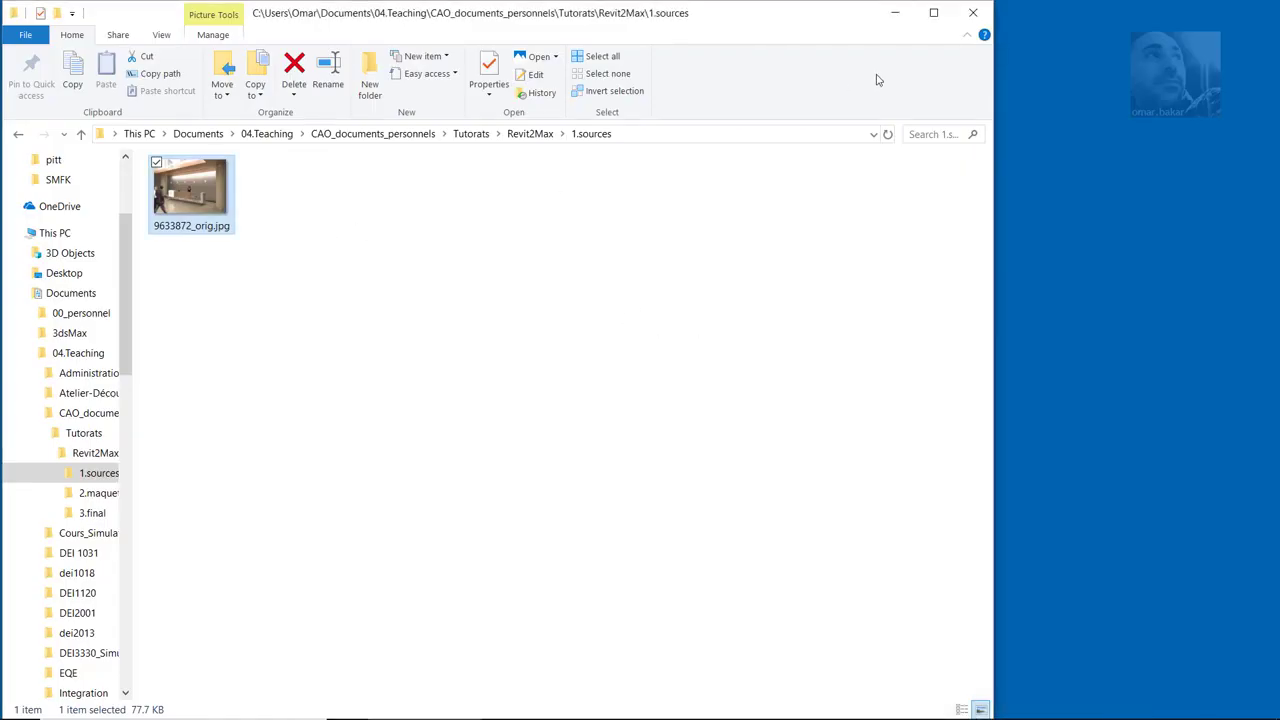
{"action": "left_click", "coordinate": [896, 14]}
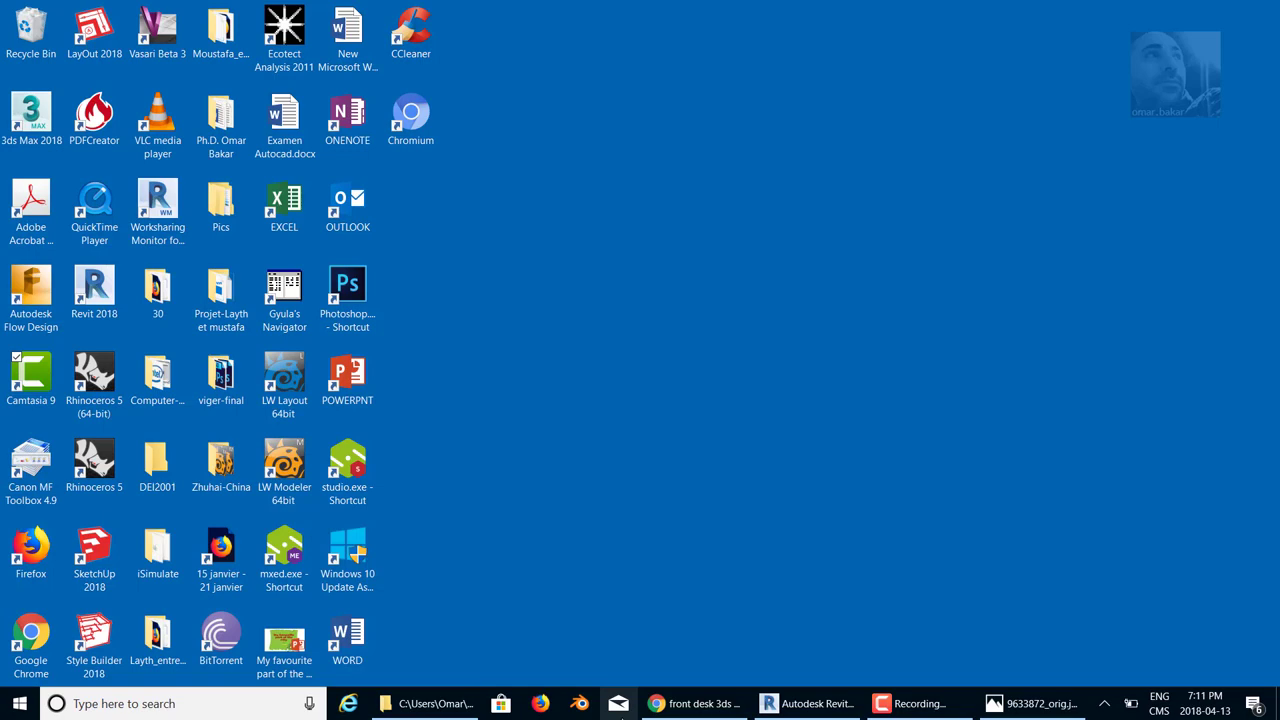
Step: Change Level 2's elevation to 12' - 0"
{"action": "left_click", "coordinate": [795, 709]}
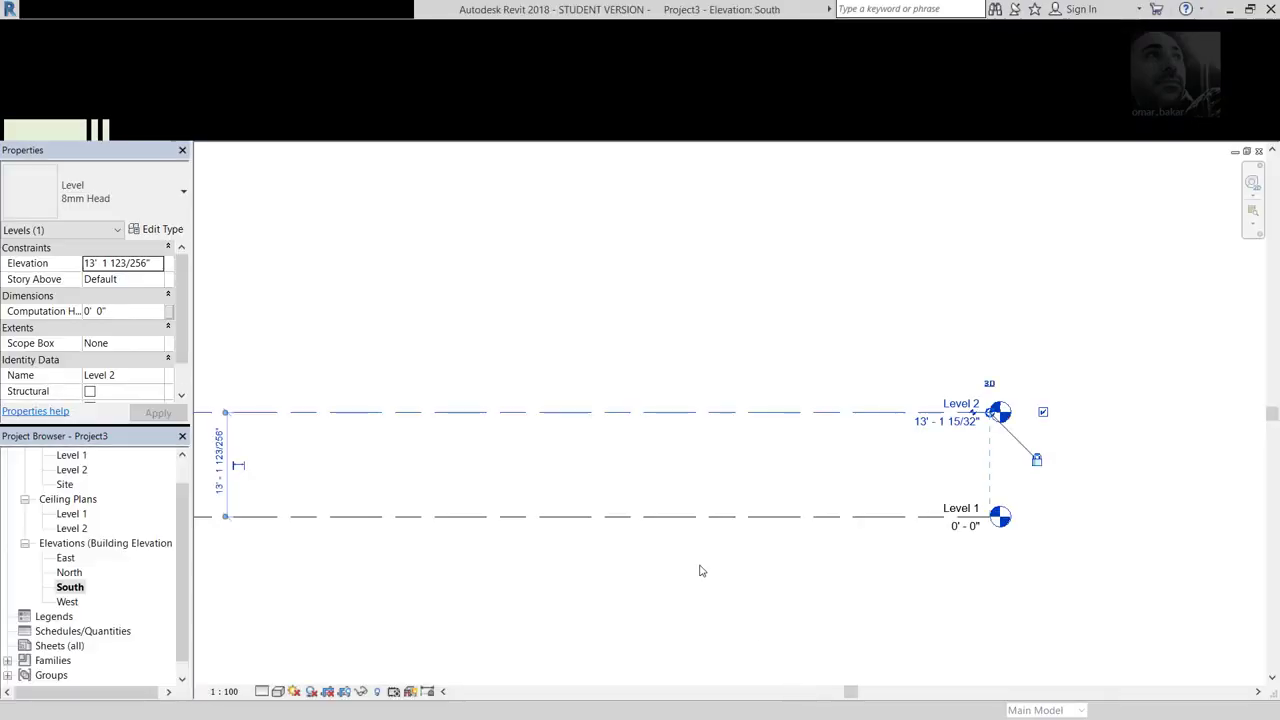
{"action": "left_click", "coordinate": [940, 422]}
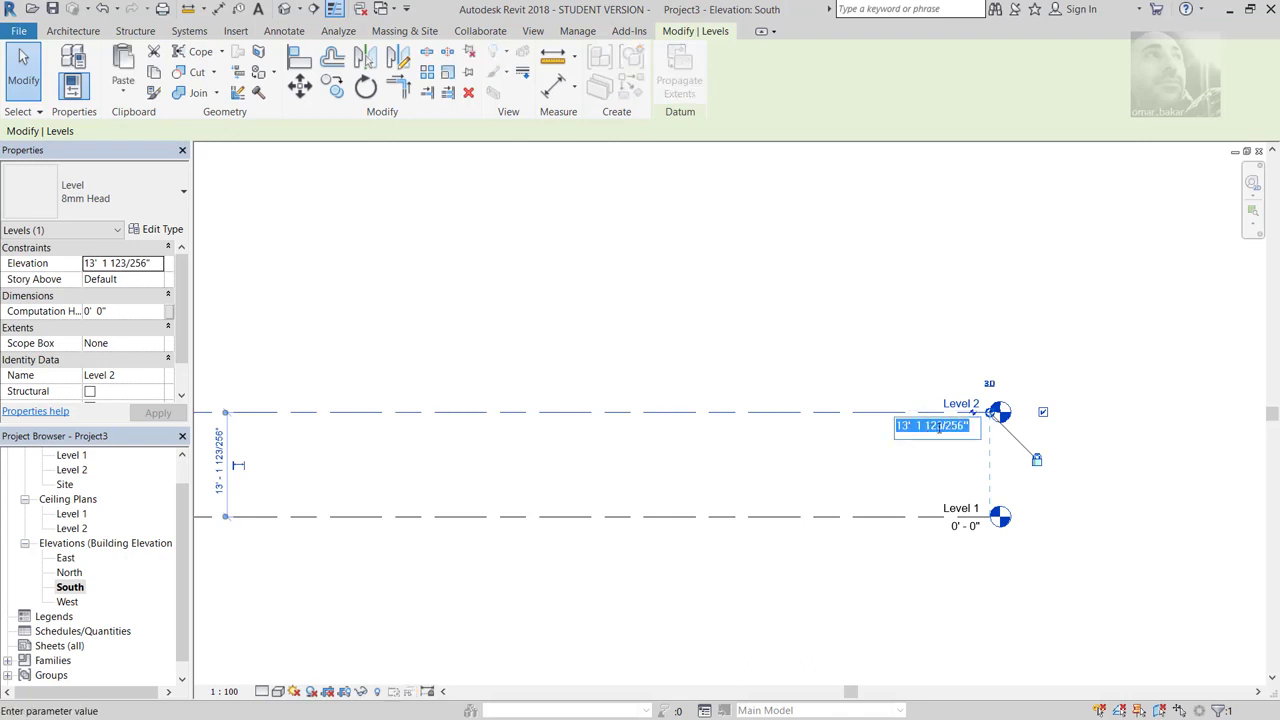
{"action": "type", "text": "12"}
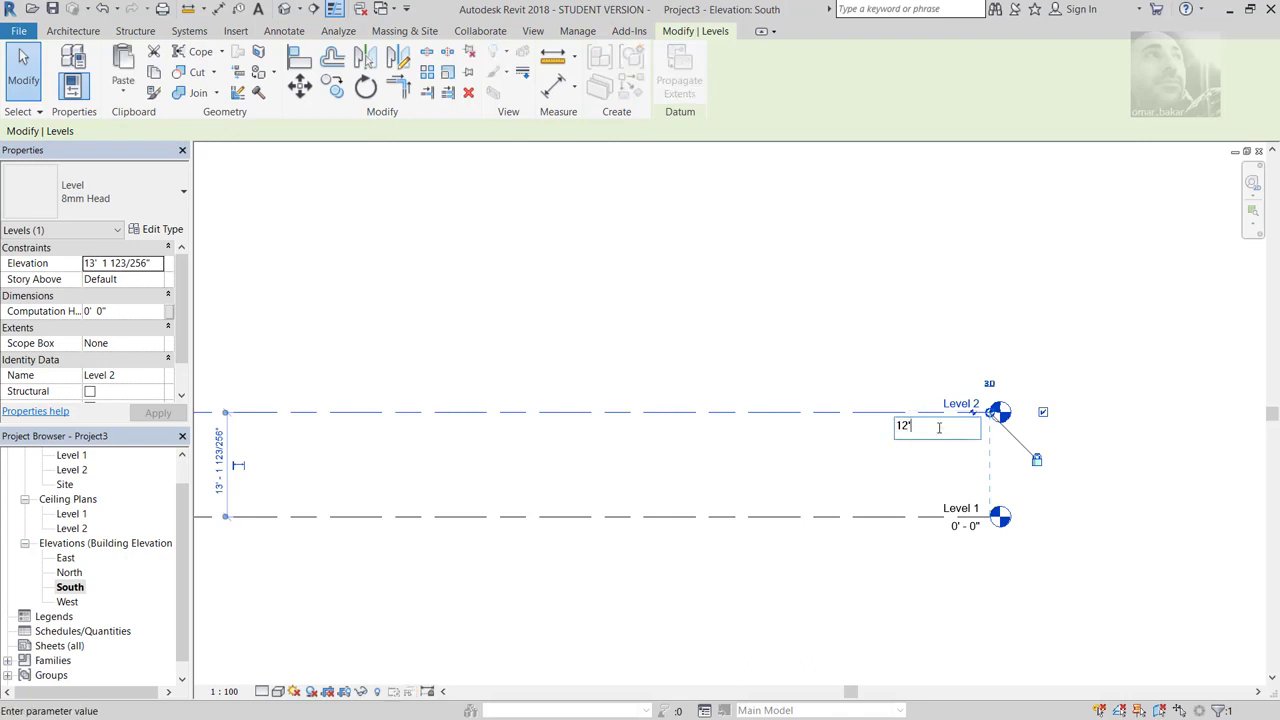
{"action": "key", "text": "Return"}
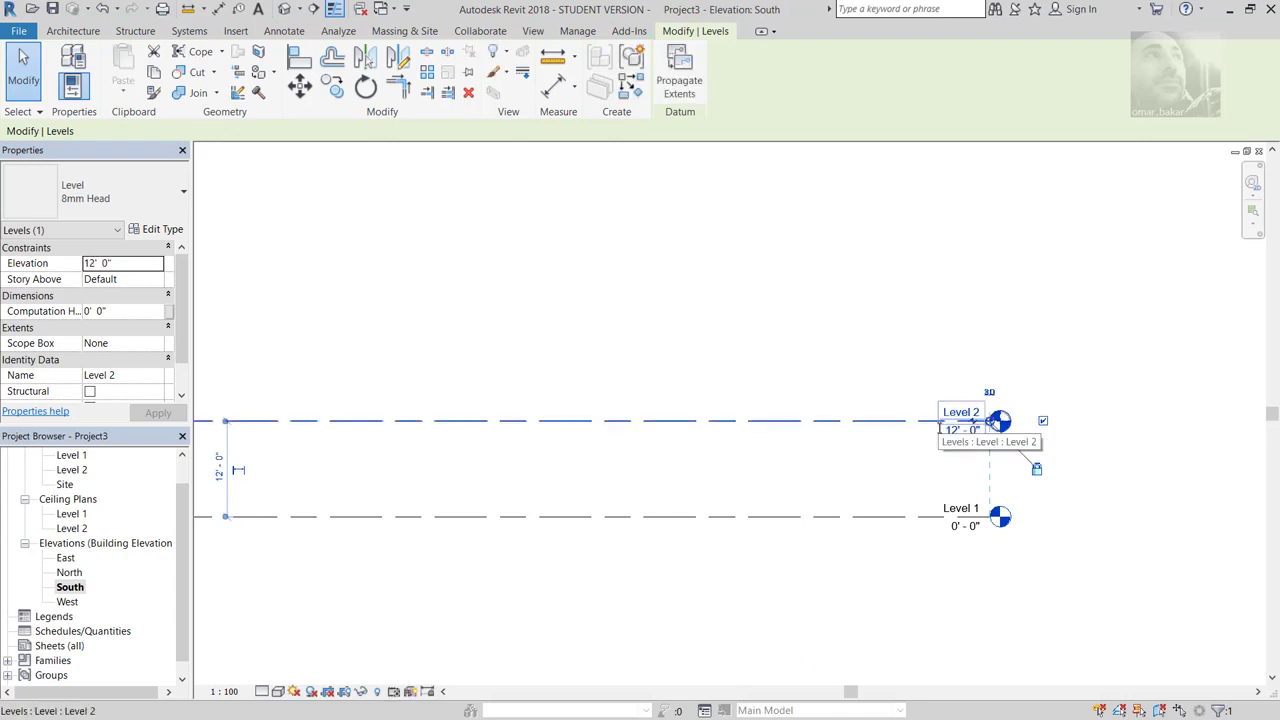
Step: Zoom out the South elevation and start the Level tool
{"action": "mouse_move", "coordinate": [437, 491]}
{"action": "middle_mouse_down"}
{"action": "mouse_move", "coordinate": [549, 491]}
{"action": "mouse_move", "coordinate": [575, 470]}
{"action": "middle_mouse_up"}
{"action": "scroll", "coordinate": [523, 489], "scroll_direction": "down", "scroll_amount": 1}
{"action": "scroll", "coordinate": [517, 491], "scroll_direction": "down", "scroll_amount": 1}
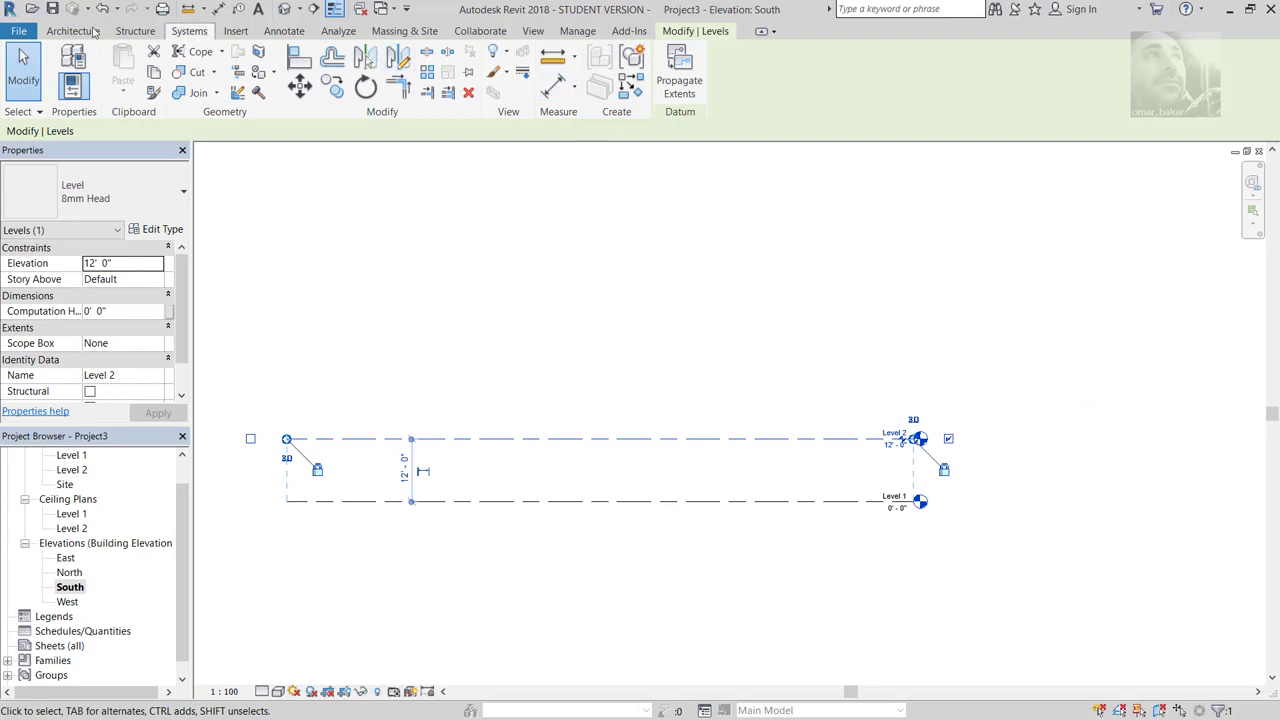
{"action": "left_click", "coordinate": [61, 33]}
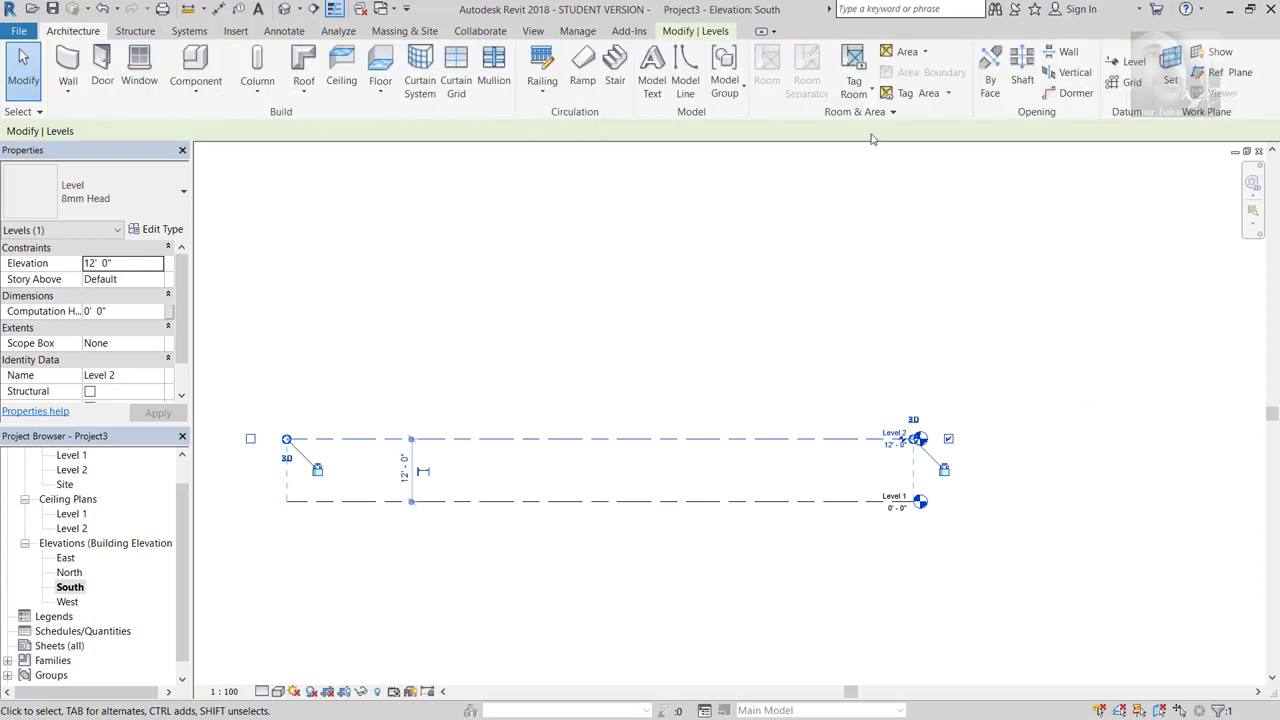
{"action": "left_click", "coordinate": [1133, 63]}
{"action": "left_click", "coordinate": [1133, 63]}
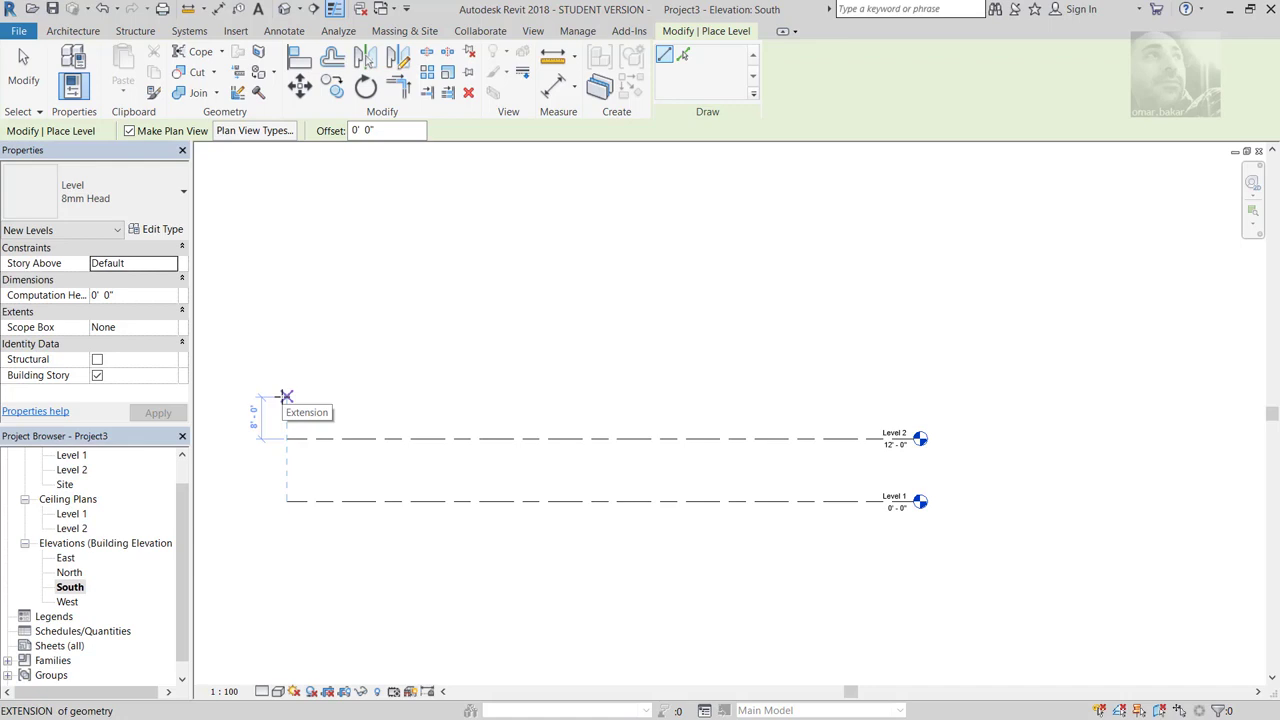
Step: Draw Level 3 at 20' - 0" from the left level ends to the right
{"action": "left_click", "coordinate": [287, 397]}
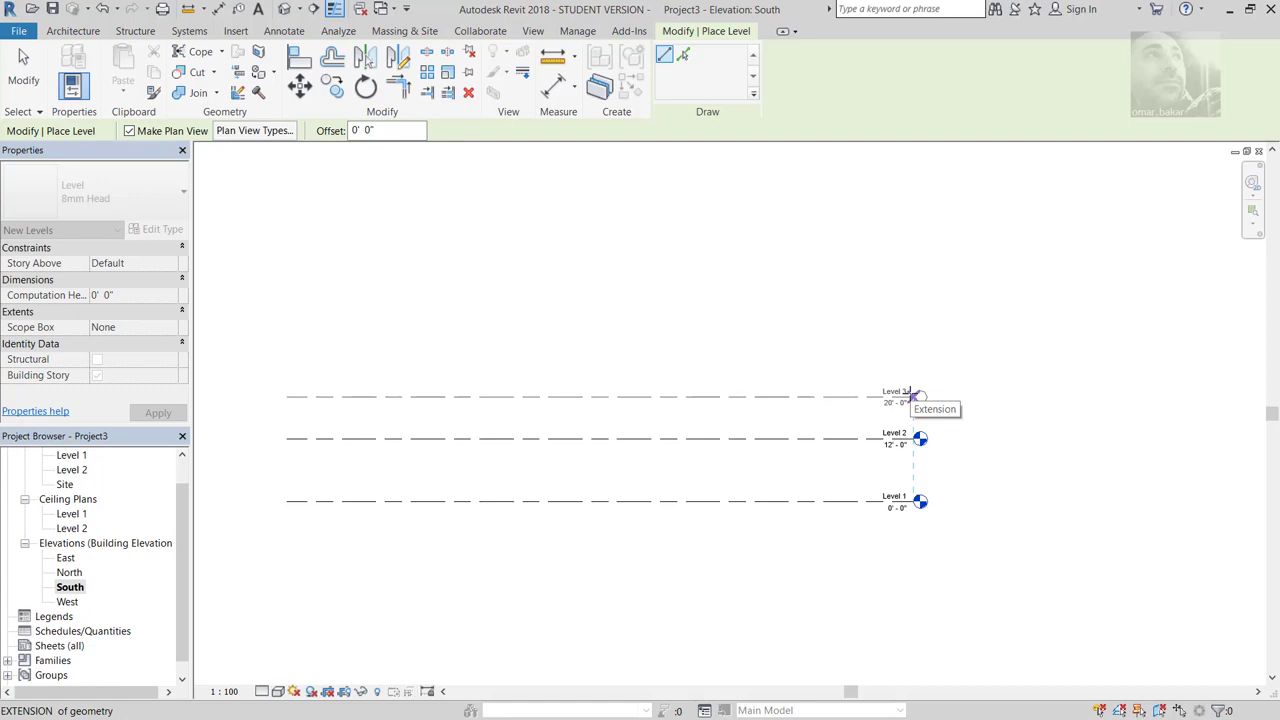
{"action": "left_click", "coordinate": [914, 397]}
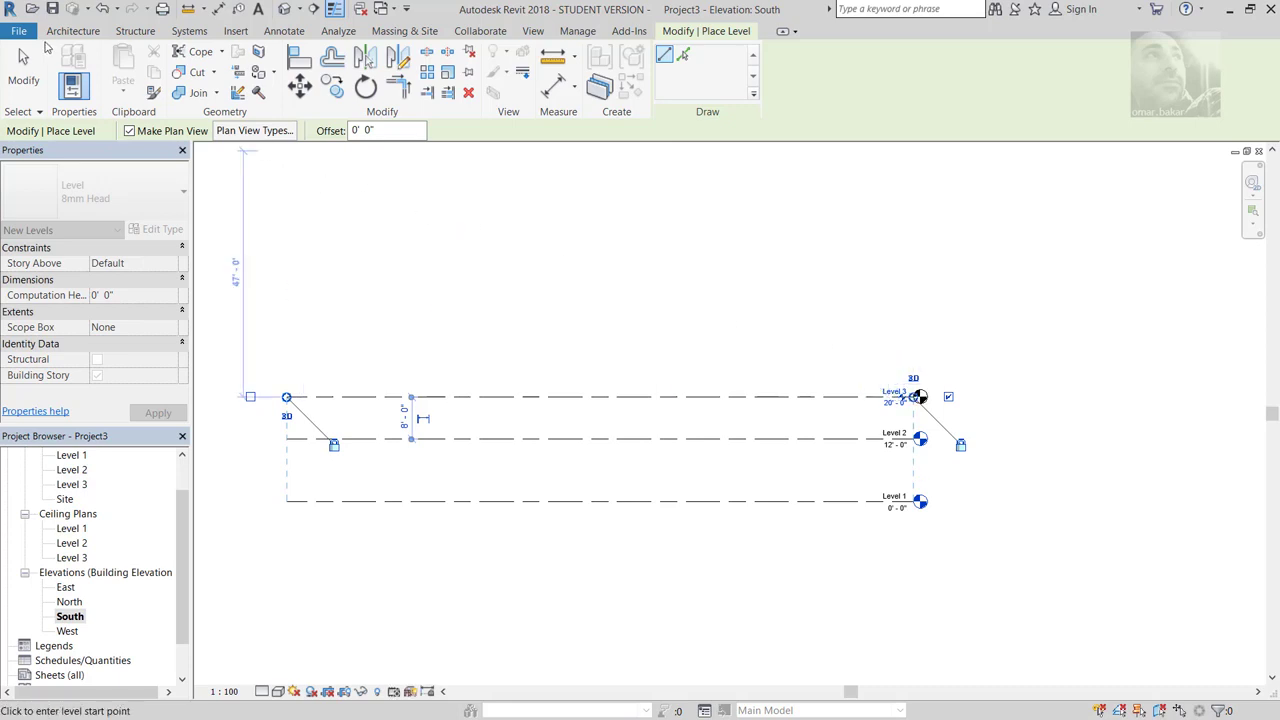
{"action": "key", "text": "Escape"}
{"action": "key", "text": "Escape"}
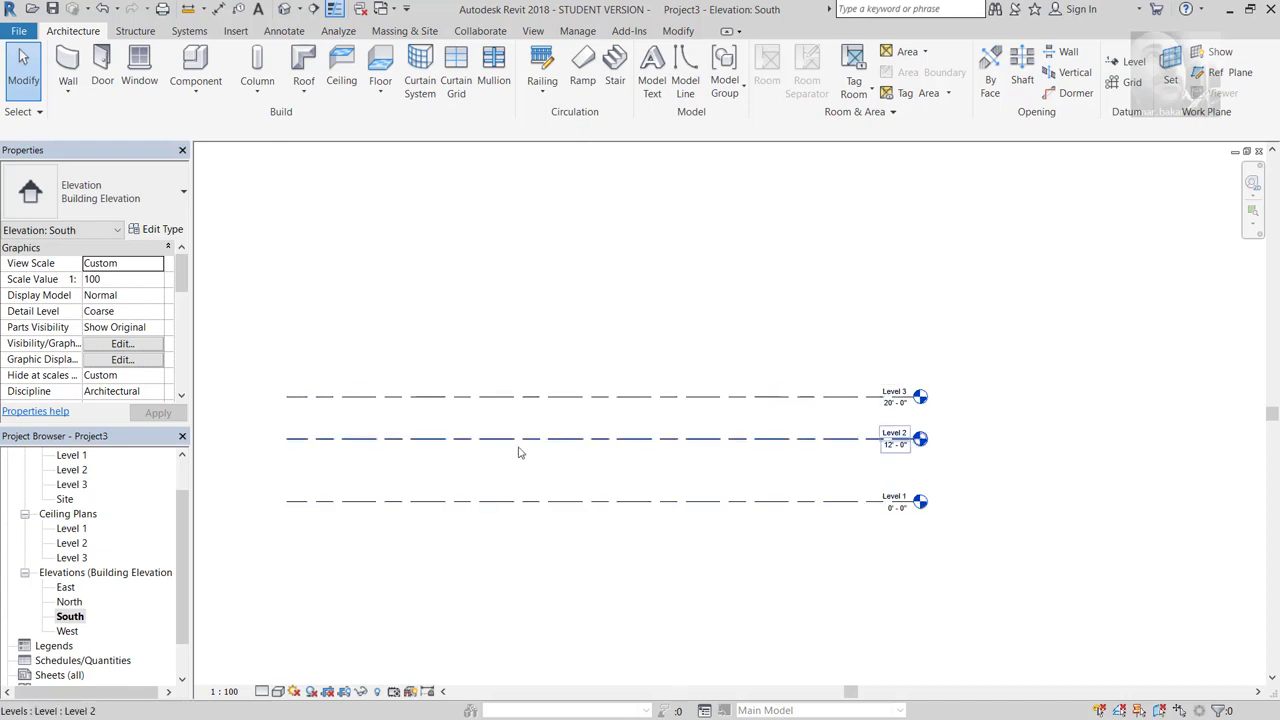
Step: Open the Level 1 floor plan, start and cancel a wall, then switch to File Explorer
{"action": "left_click_drag", "start_coordinate": [184, 513], "coordinate": [184, 483]}
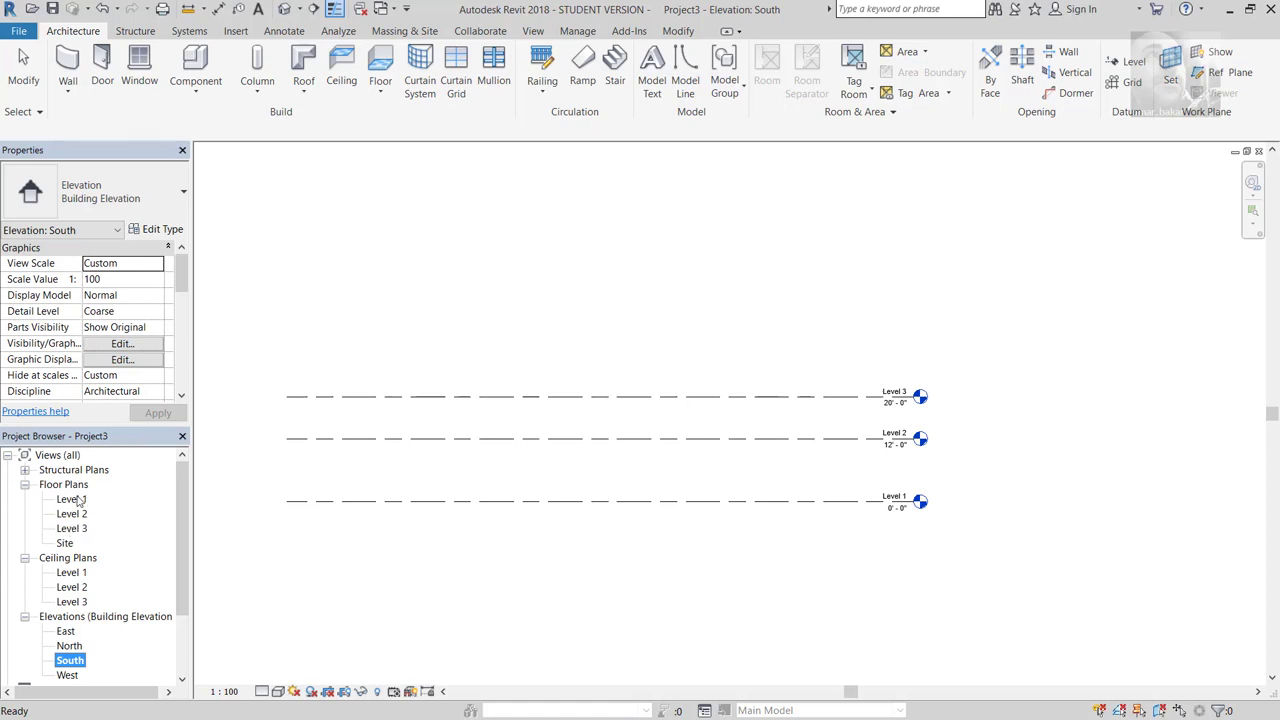
{"action": "double_click", "coordinate": [72, 499]}
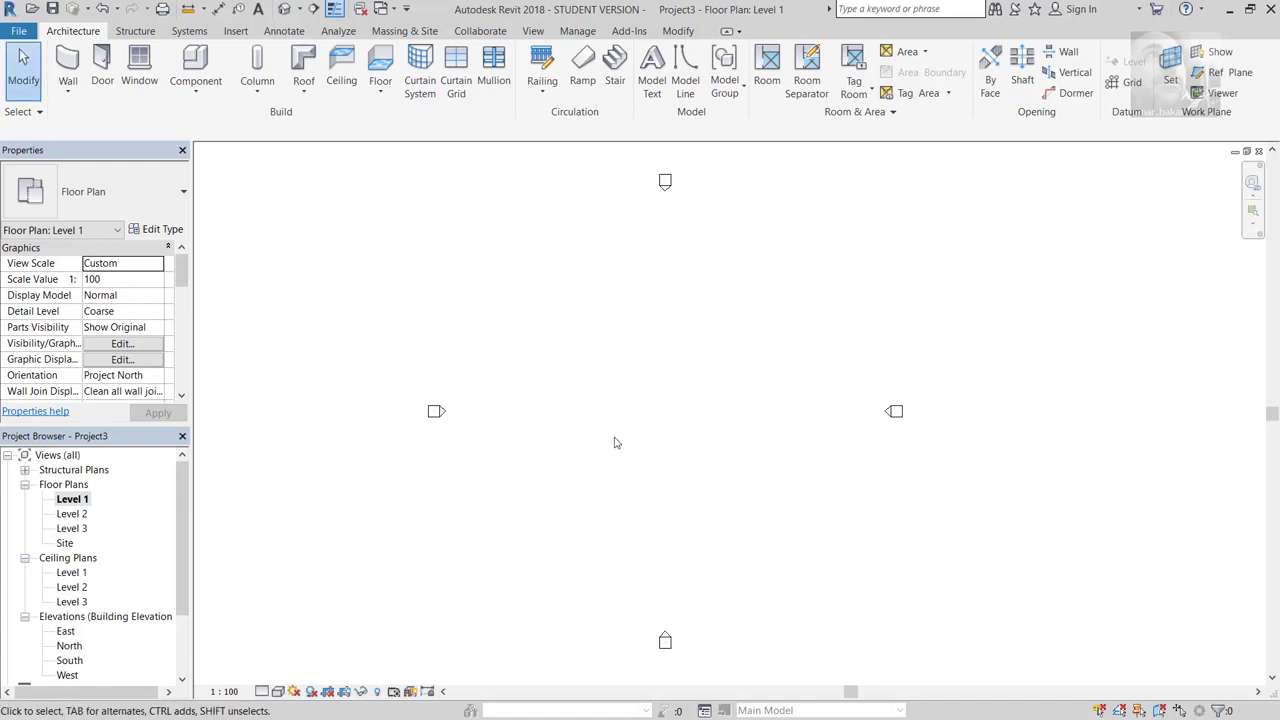
{"action": "scroll", "coordinate": [615, 442], "scroll_direction": "up", "scroll_amount": 1}
{"action": "middle_click_drag", "start_coordinate": [617, 443], "coordinate": [559, 497]}
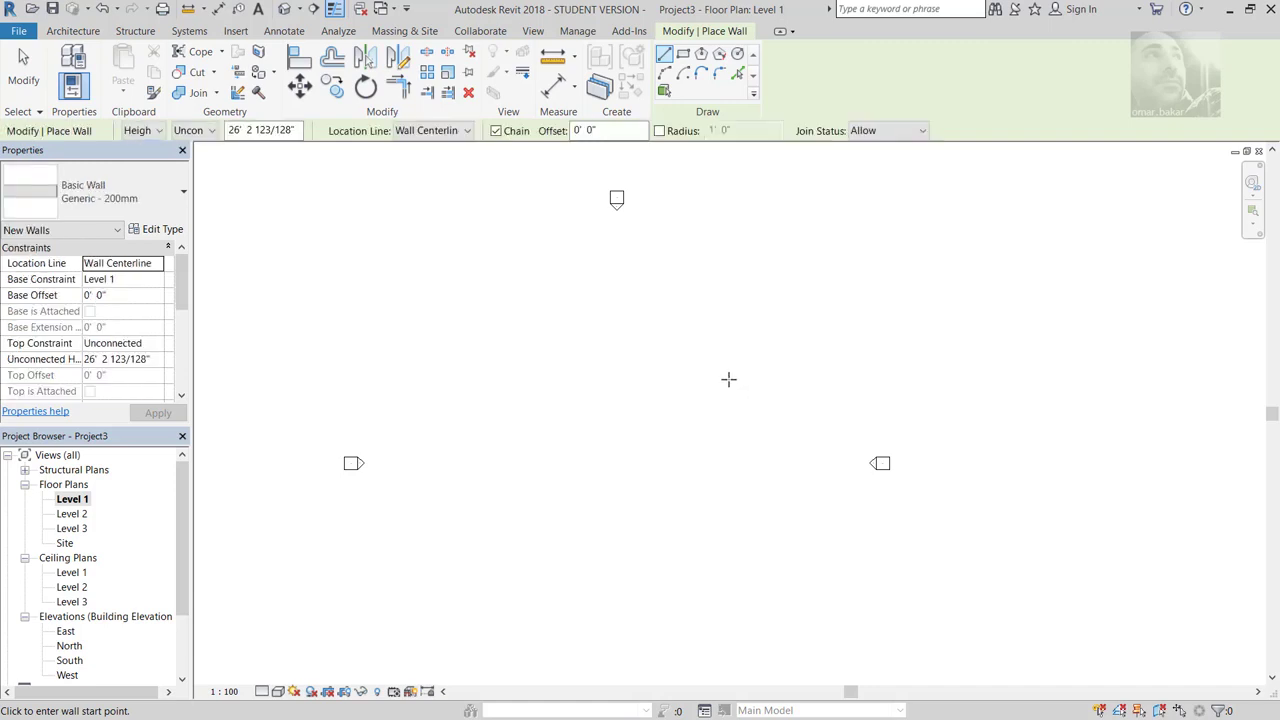
{"action": "left_click", "coordinate": [728, 379]}
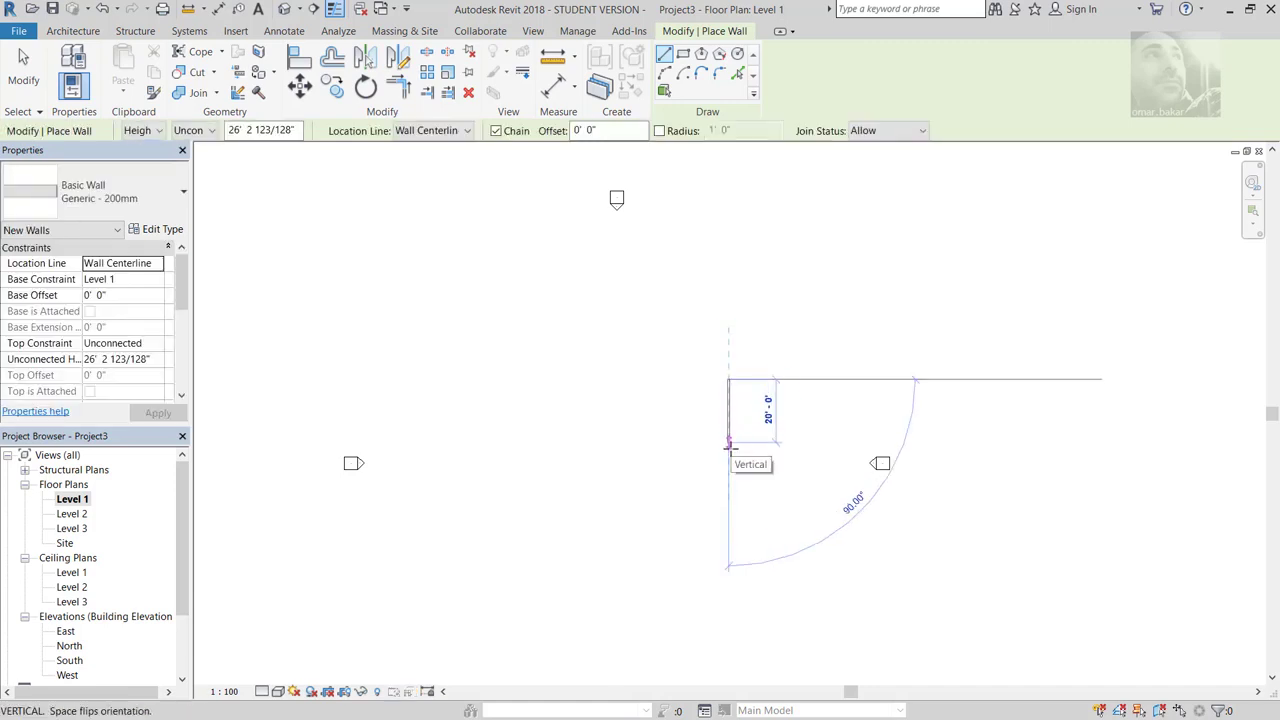
{"action": "key", "text": "Escape"}
{"action": "key", "text": "Escape"}
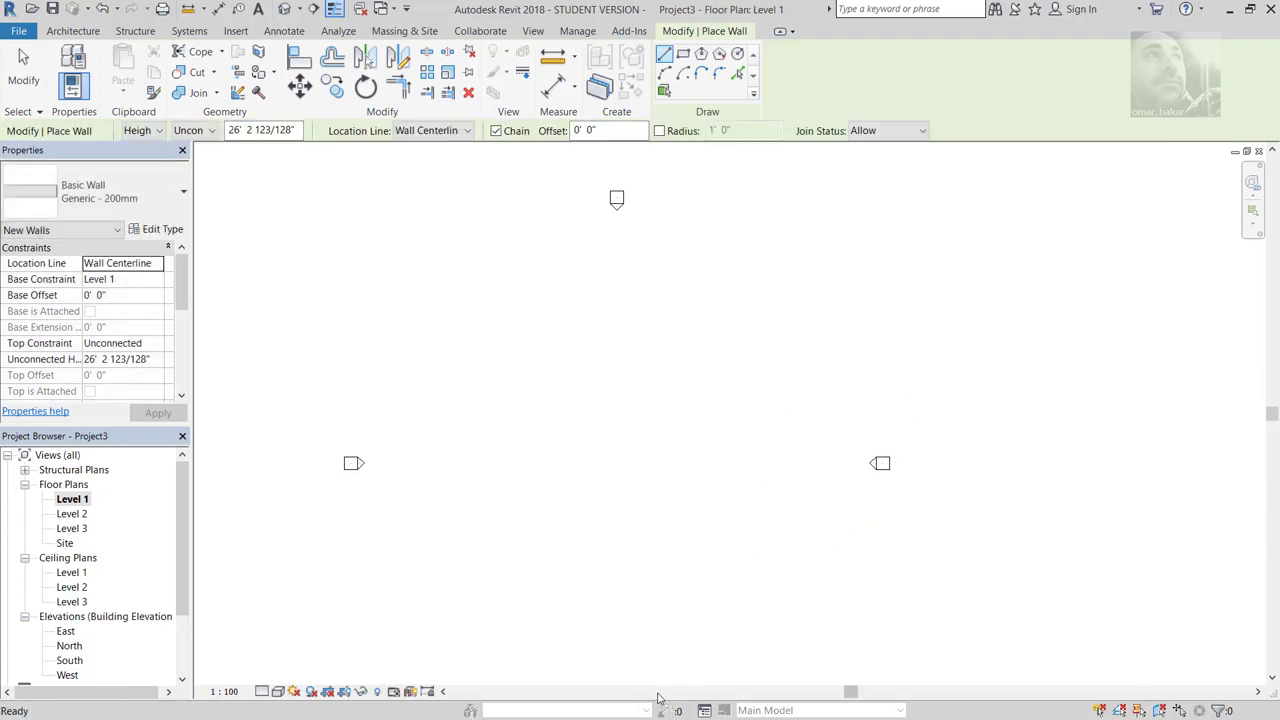
{"action": "key", "text": "alt+Tab"}
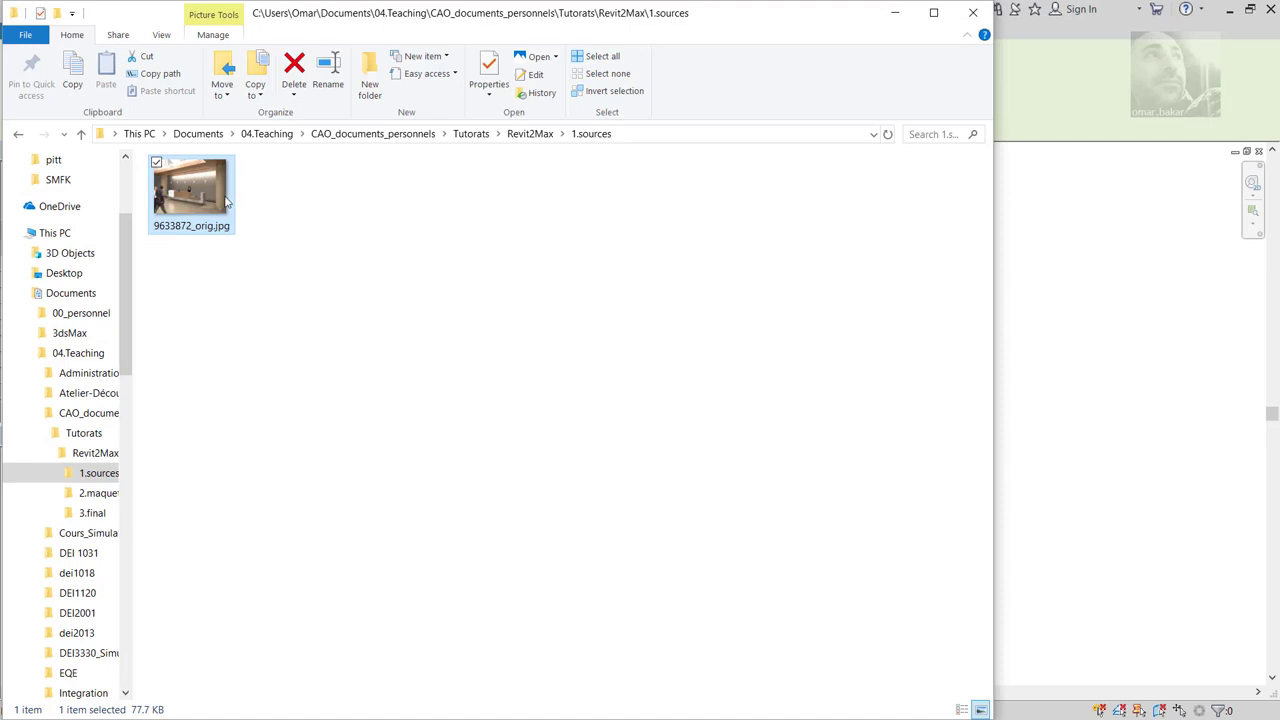
Step: Minimize the lobby reference photo and the 1.sources folder window to bring Revit back
{"action": "key", "text": "alt+Tab"}
{"action": "key", "text": "alt+Tab"}
{"action": "key", "text": "alt+Tab"}
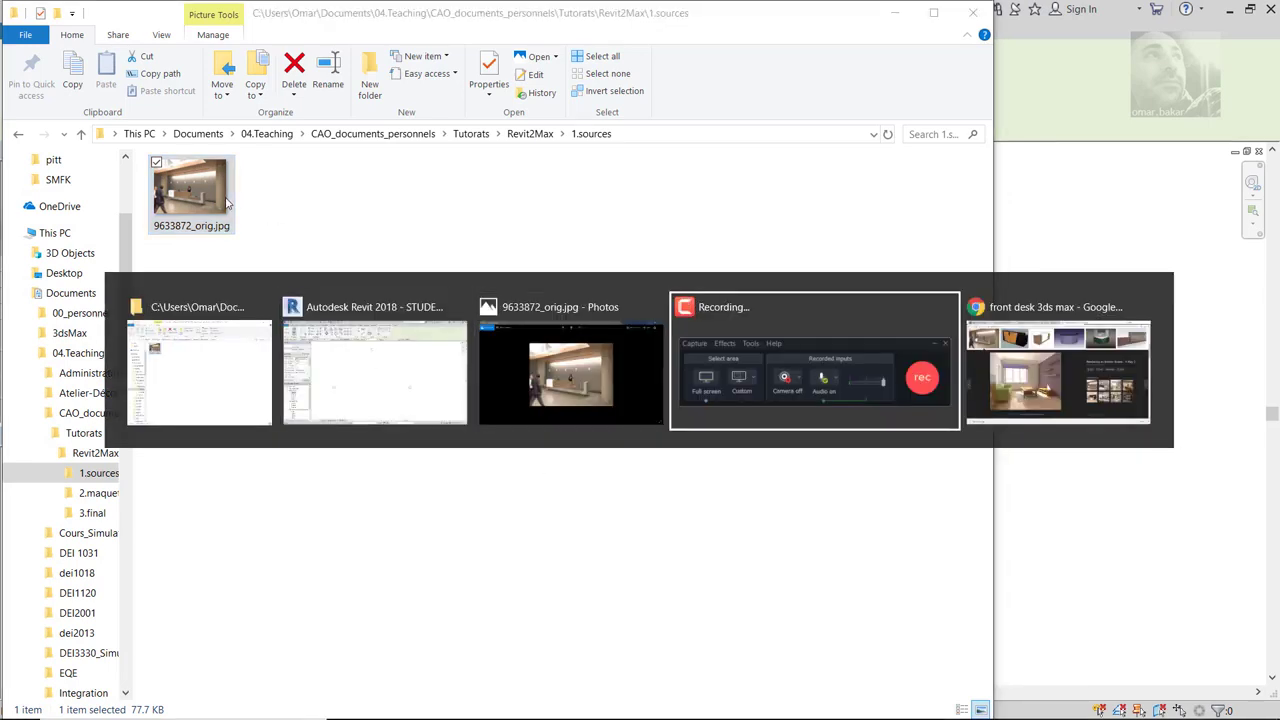
{"action": "key", "text": "alt+Tab"}
{"action": "key", "text": "alt+Tab"}
{"action": "key", "text": "alt+Tab"}
{"action": "key", "text": "alt+Tab"}
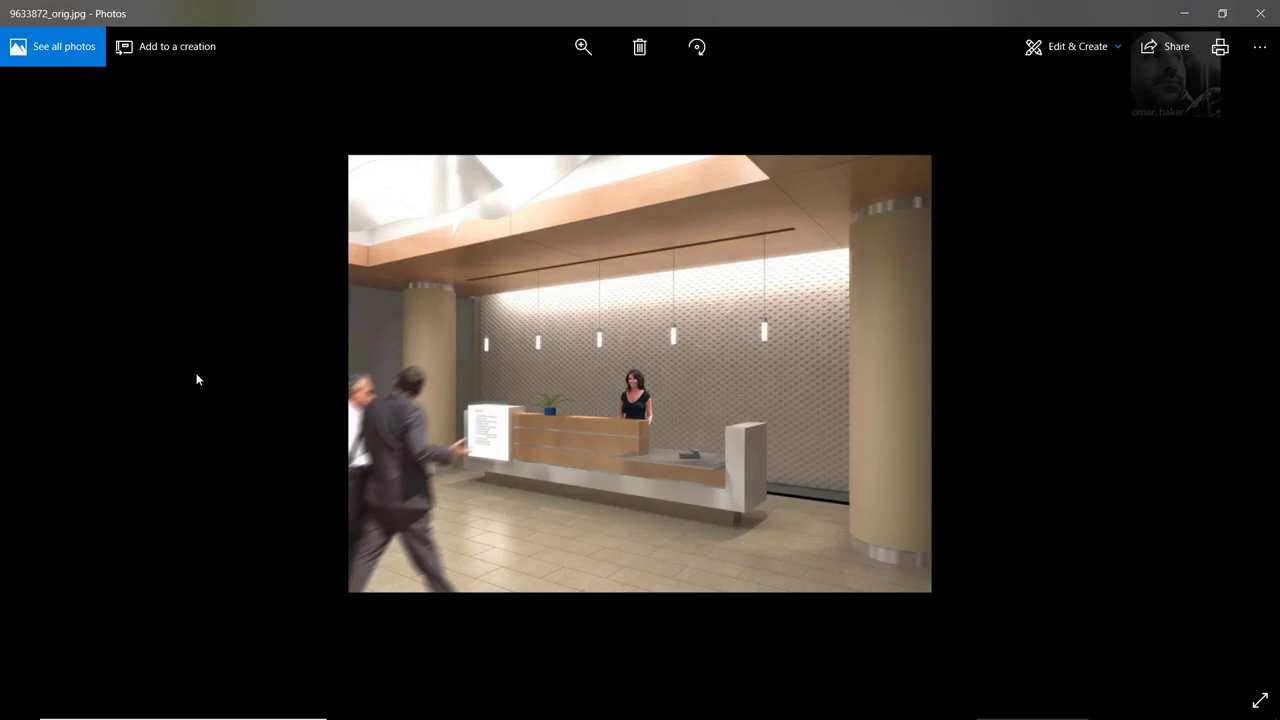
{"action": "left_click", "coordinate": [1184, 13]}
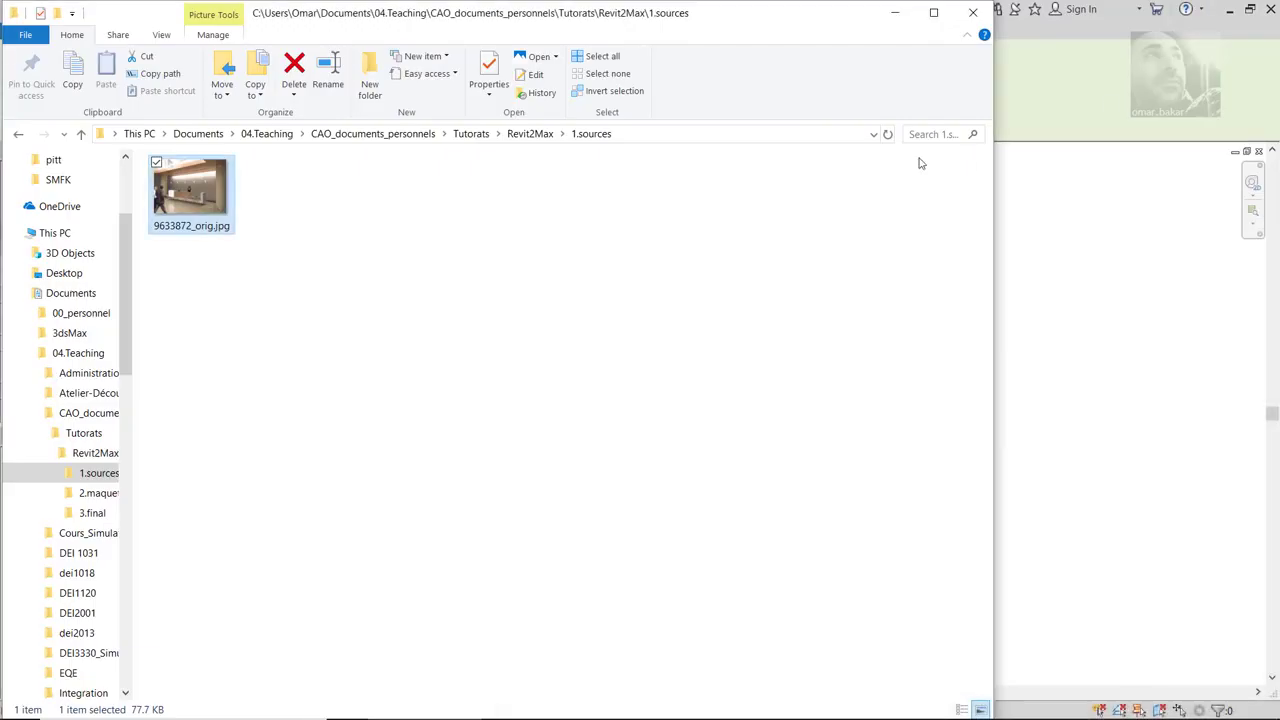
{"action": "left_click", "coordinate": [896, 14]}
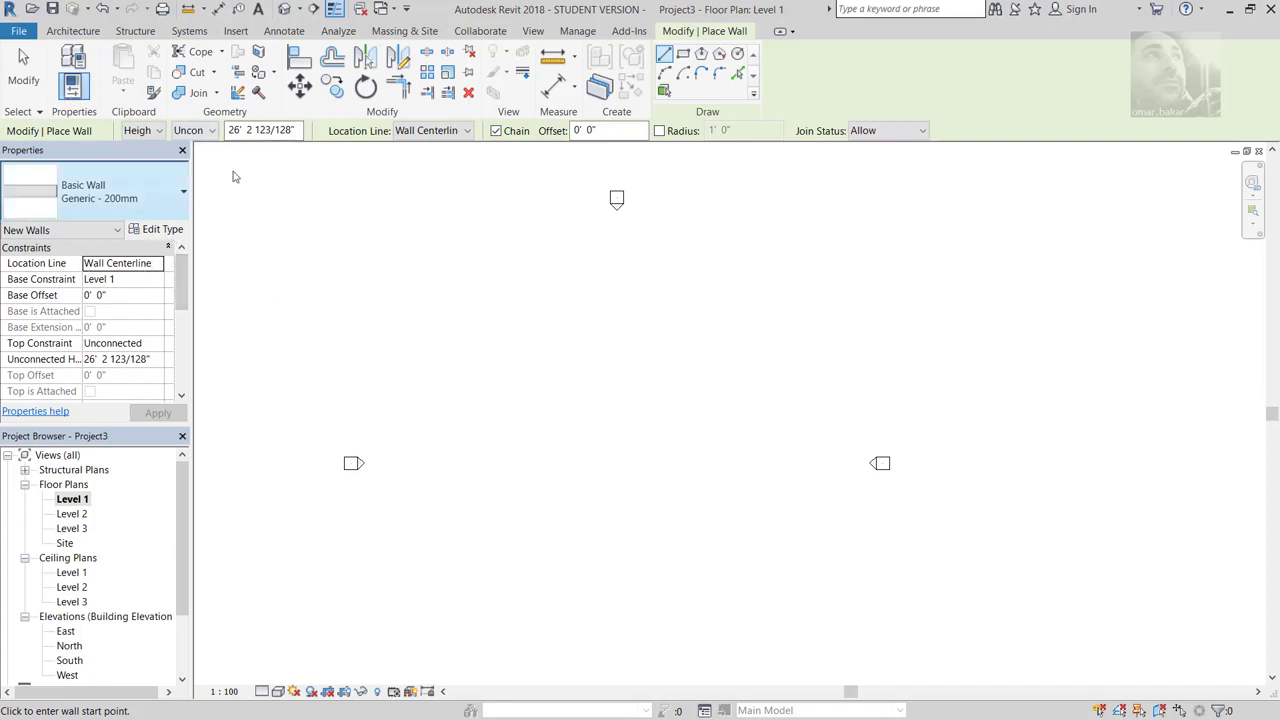
Step: Set wall Height to Level 3 and Location Line to Finish Face: Interior
{"action": "left_click", "coordinate": [211, 131]}
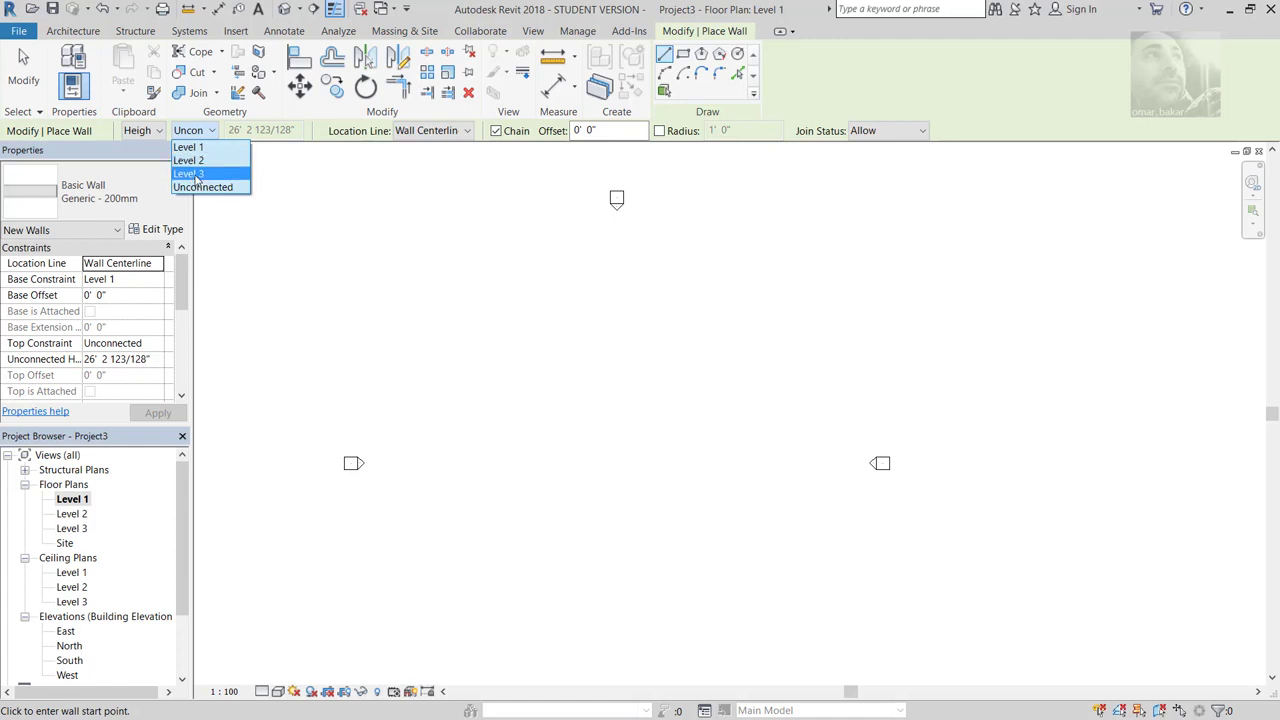
{"action": "left_click", "coordinate": [198, 175]}
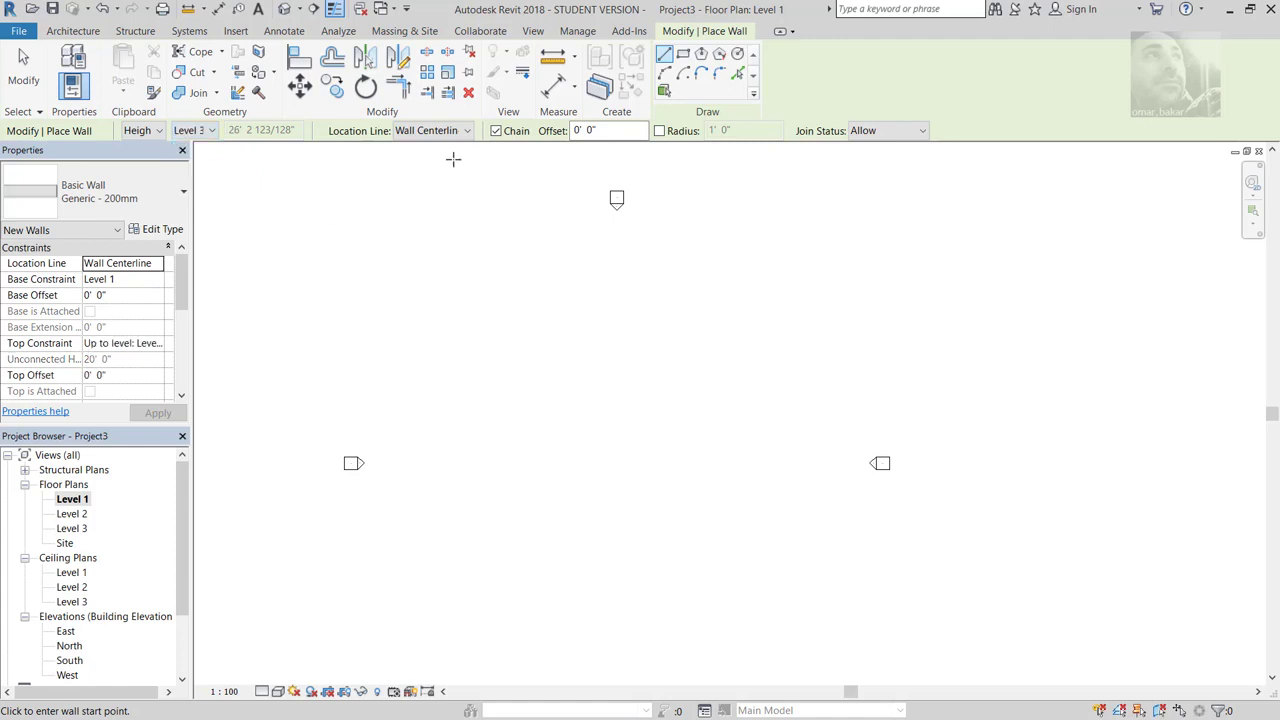
{"action": "left_click", "coordinate": [467, 131]}
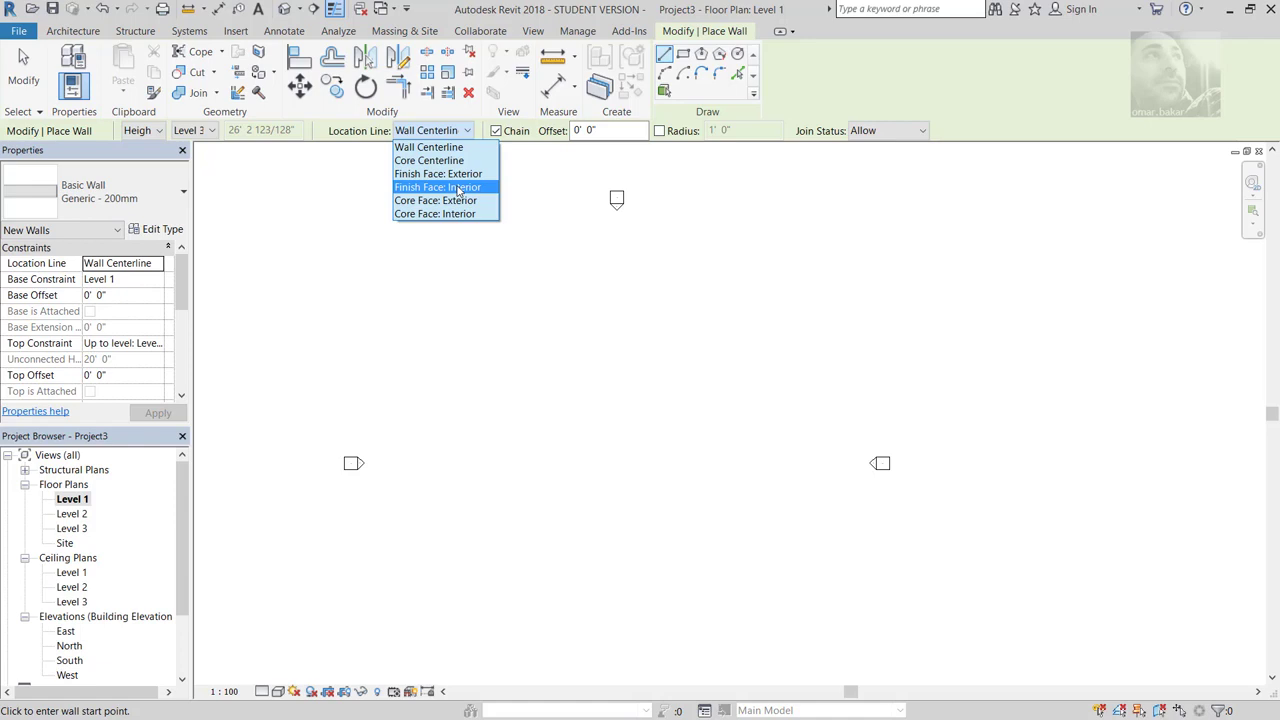
{"action": "left_click", "coordinate": [459, 188]}
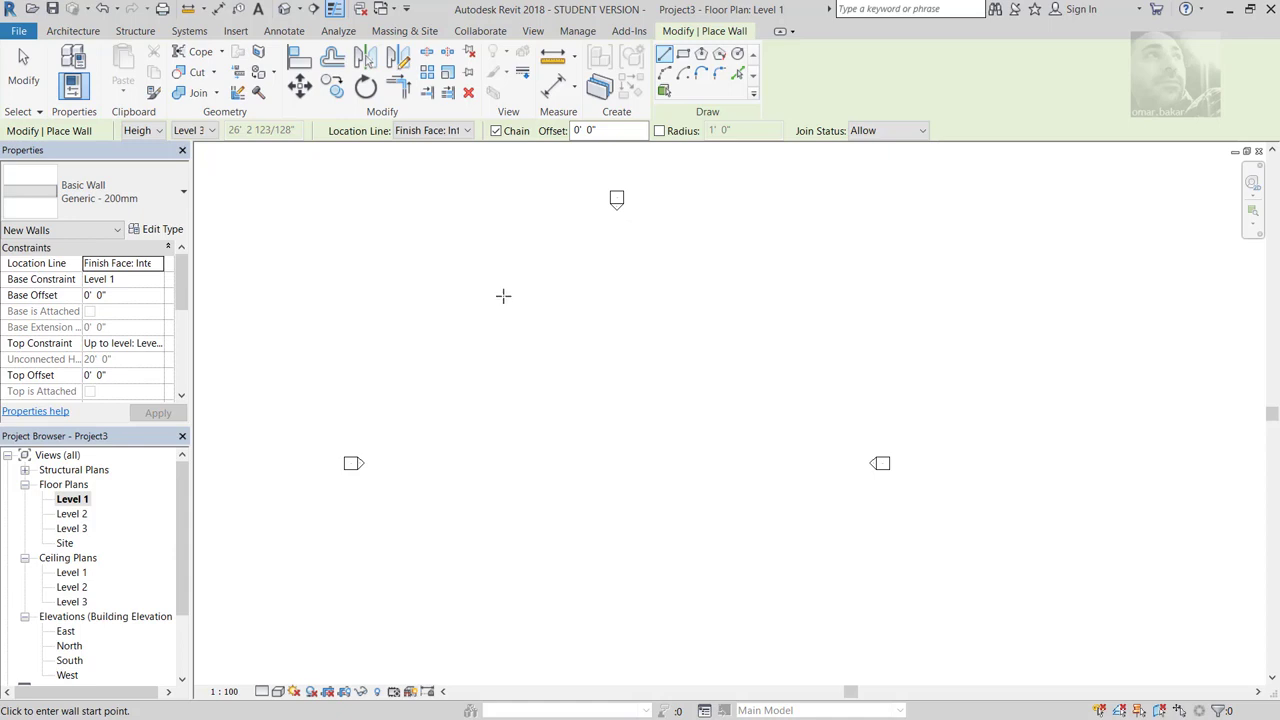
Step: Chain-draw the 24' top, 40' right, 24' bottom and closing left walls
{"action": "left_click", "coordinate": [506, 335]}
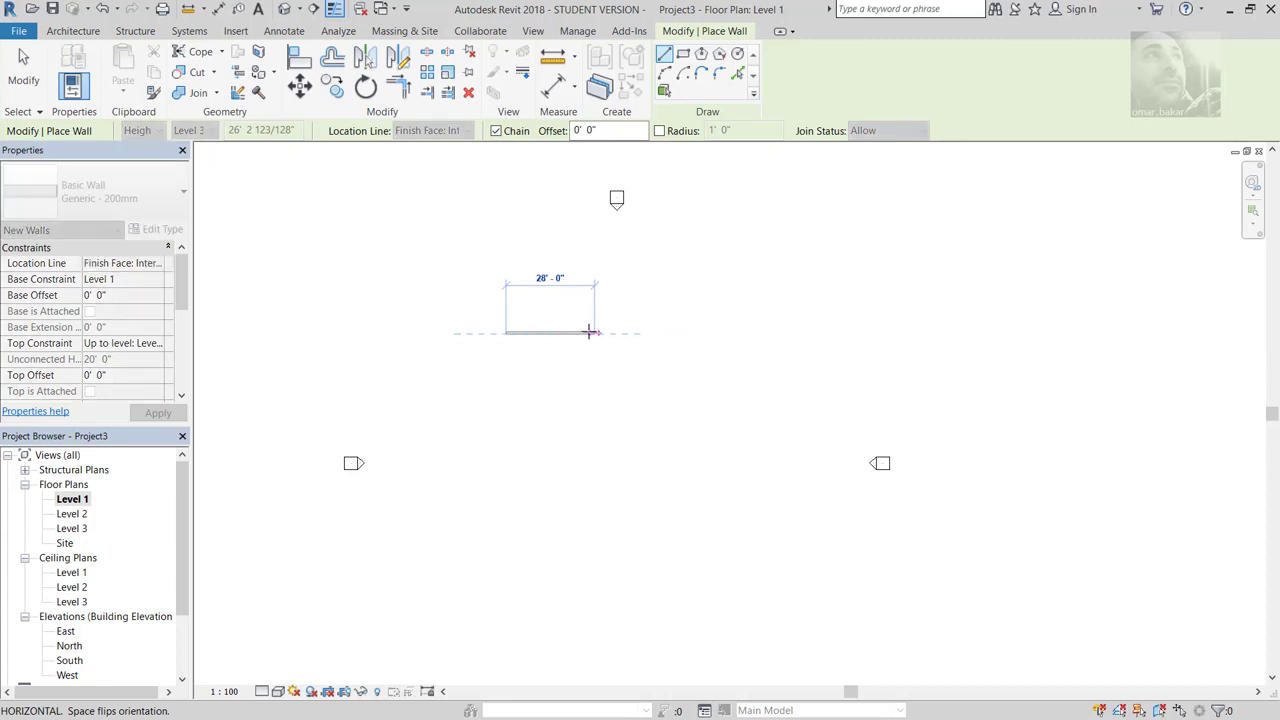
{"action": "left_click", "coordinate": [584, 332]}
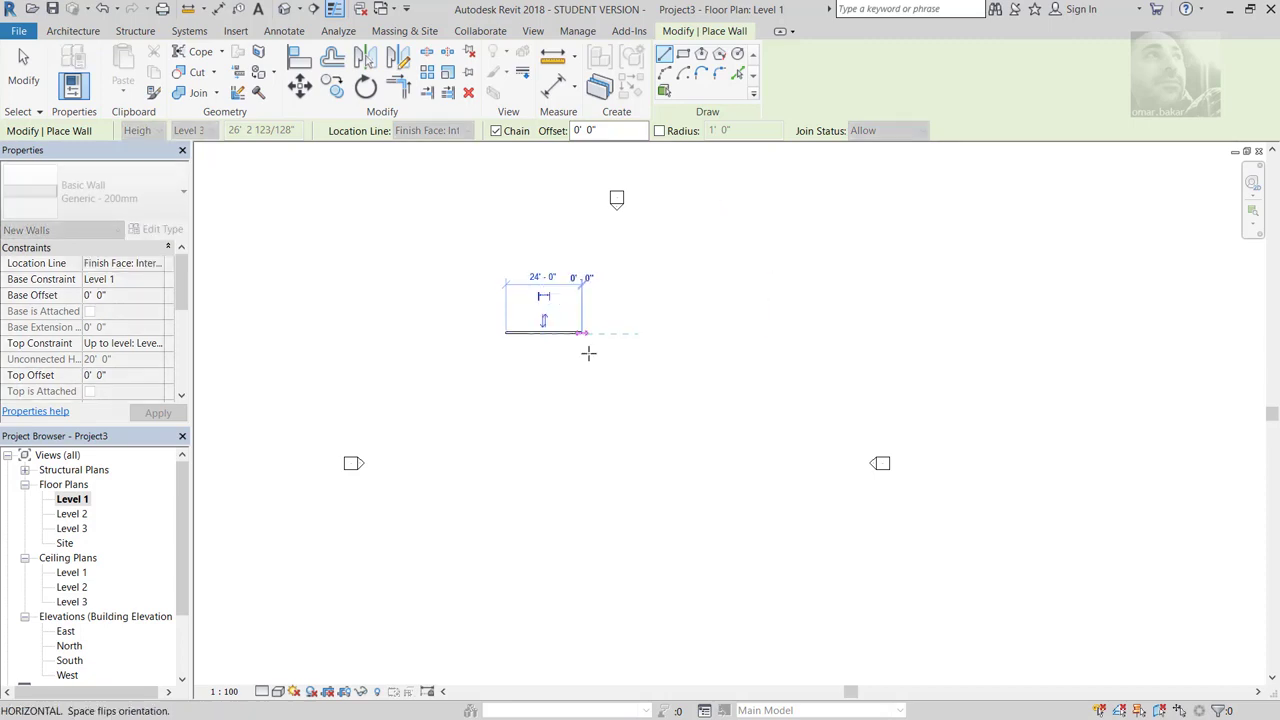
{"action": "scroll", "coordinate": [551, 394], "scroll_direction": "up", "scroll_amount": 3}
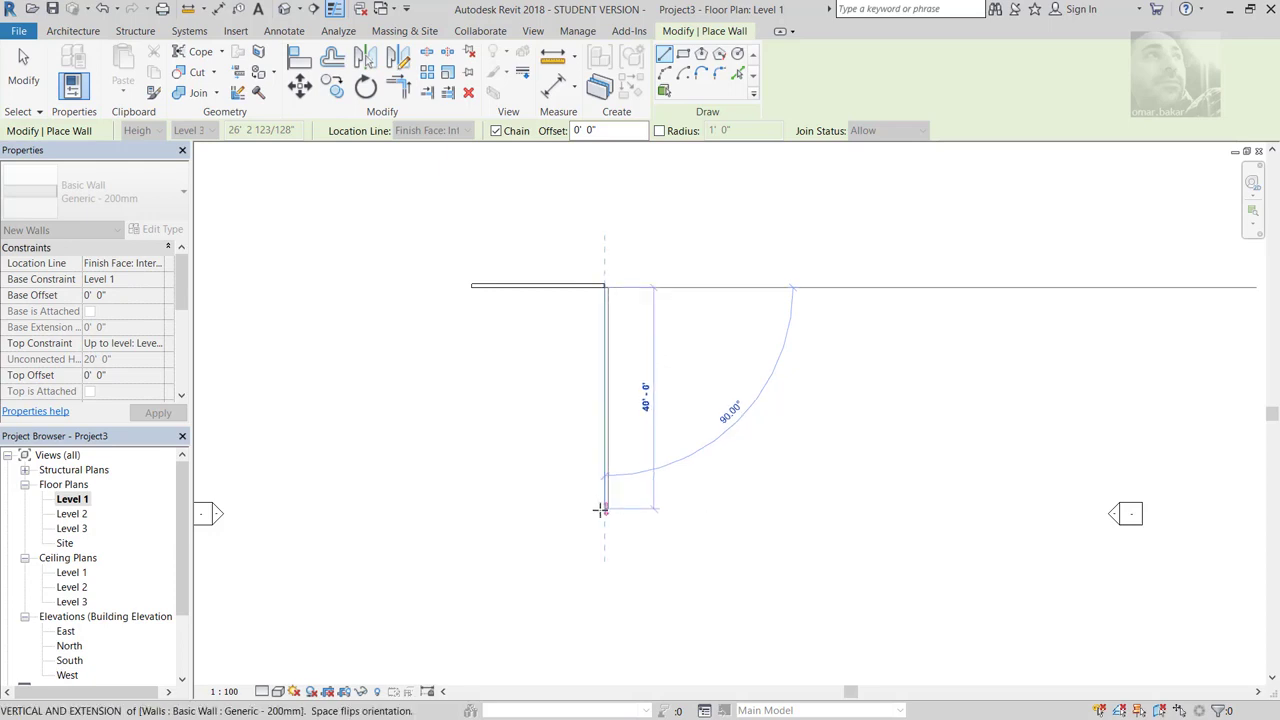
{"action": "left_click", "coordinate": [602, 509]}
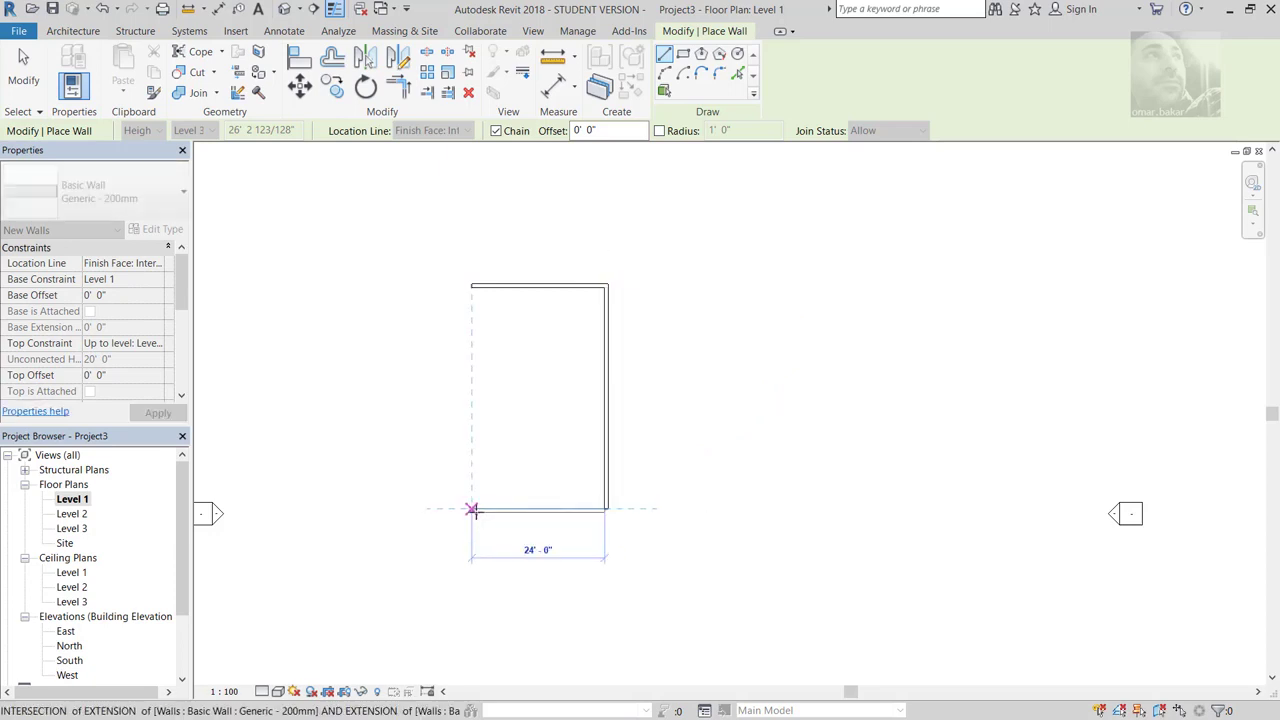
{"action": "left_click", "coordinate": [472, 509]}
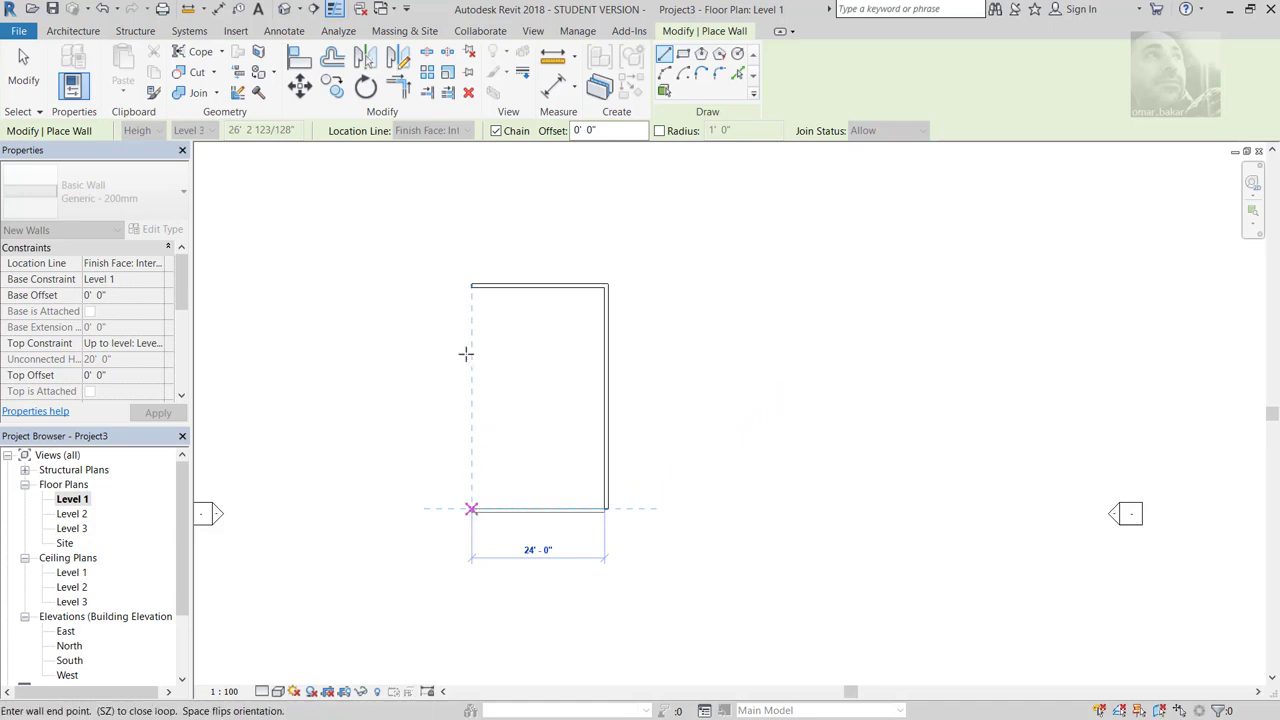
{"action": "left_click", "coordinate": [471, 289]}
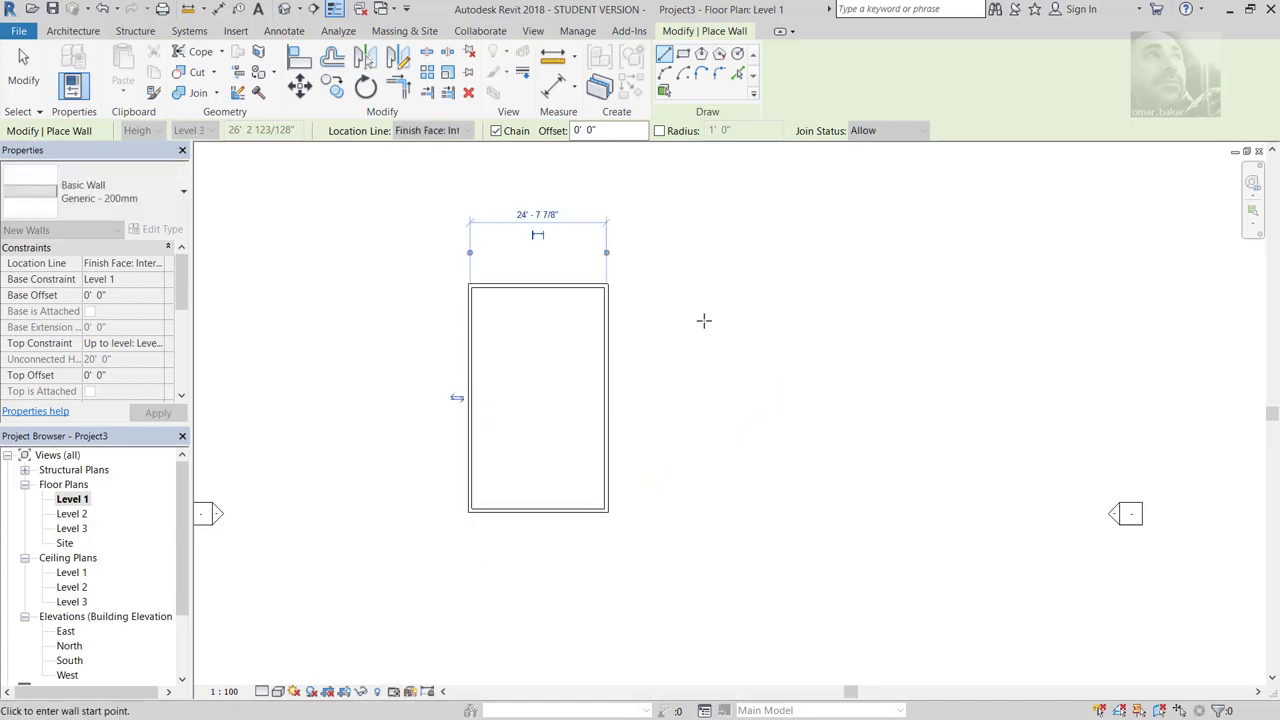
{"action": "scroll", "coordinate": [569, 253], "scroll_direction": "up", "scroll_amount": 4}
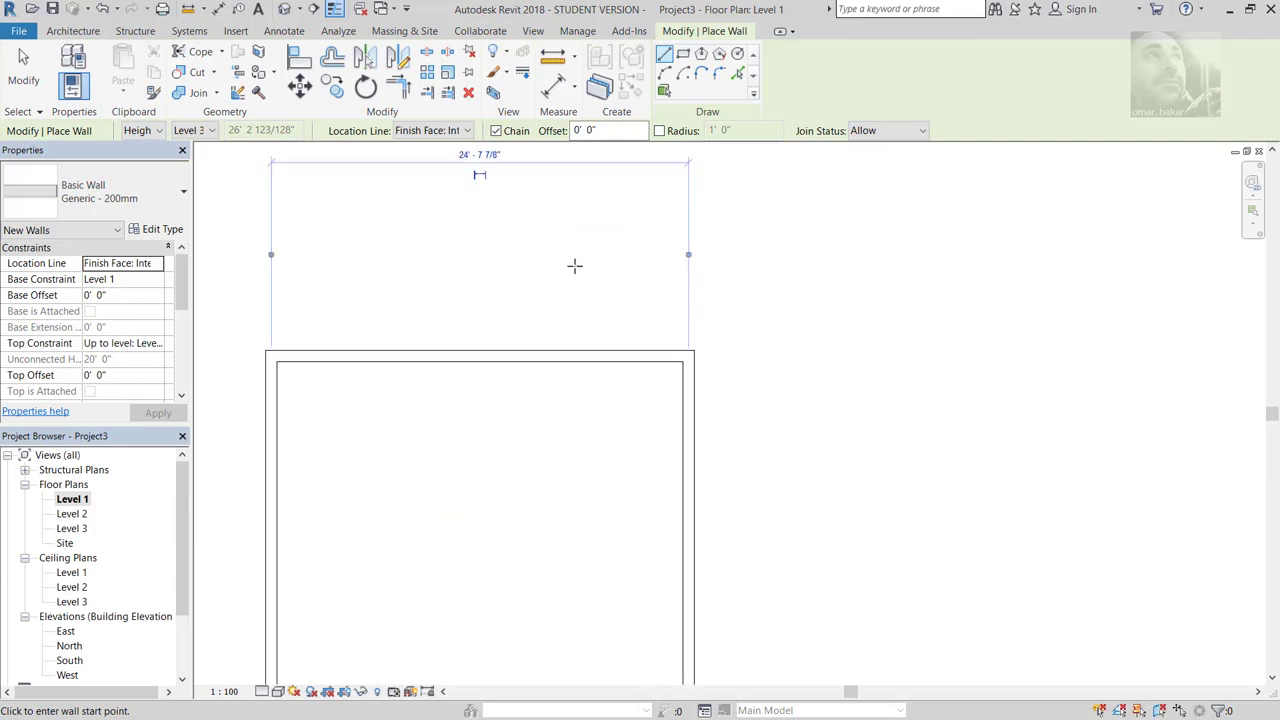
{"action": "scroll", "coordinate": [574, 266], "scroll_direction": "up", "scroll_amount": 1}
{"action": "mouse_move", "coordinate": [571, 274]}
{"action": "middle_mouse_down"}
{"action": "mouse_move", "coordinate": [671, 366]}
{"action": "mouse_move", "coordinate": [685, 416]}
{"action": "middle_mouse_up"}
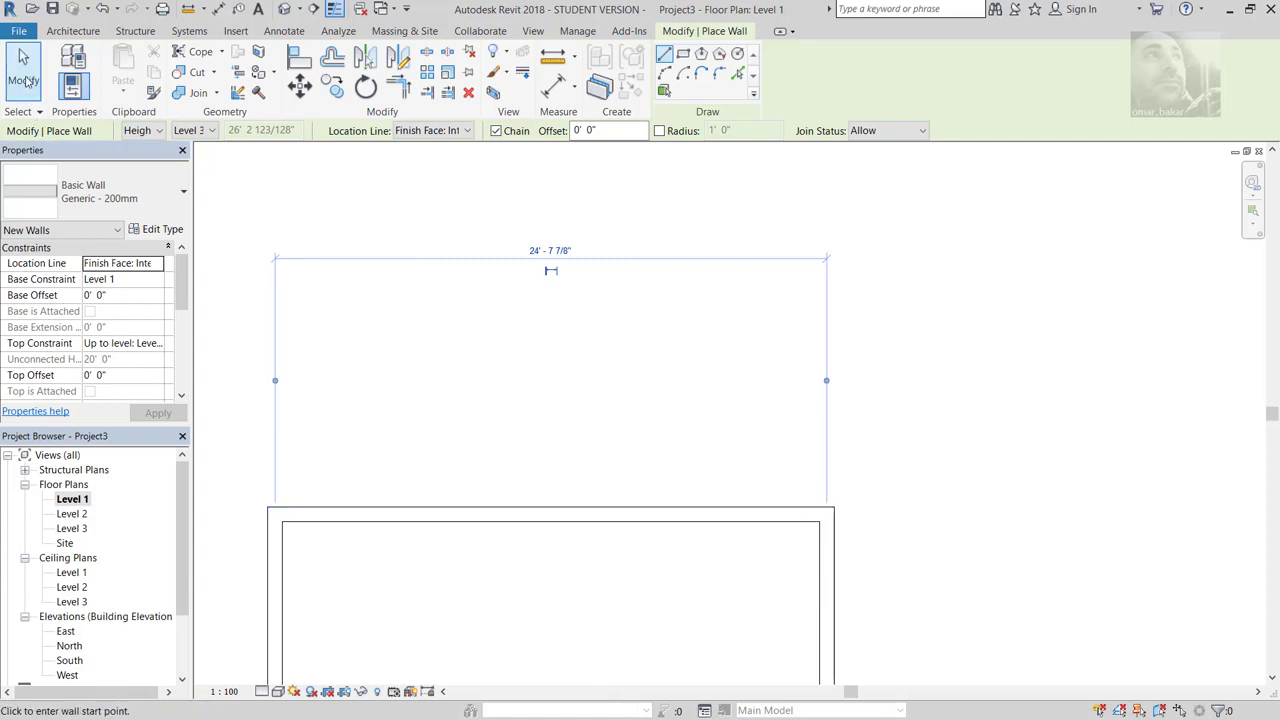
{"action": "left_click", "coordinate": [23, 70]}
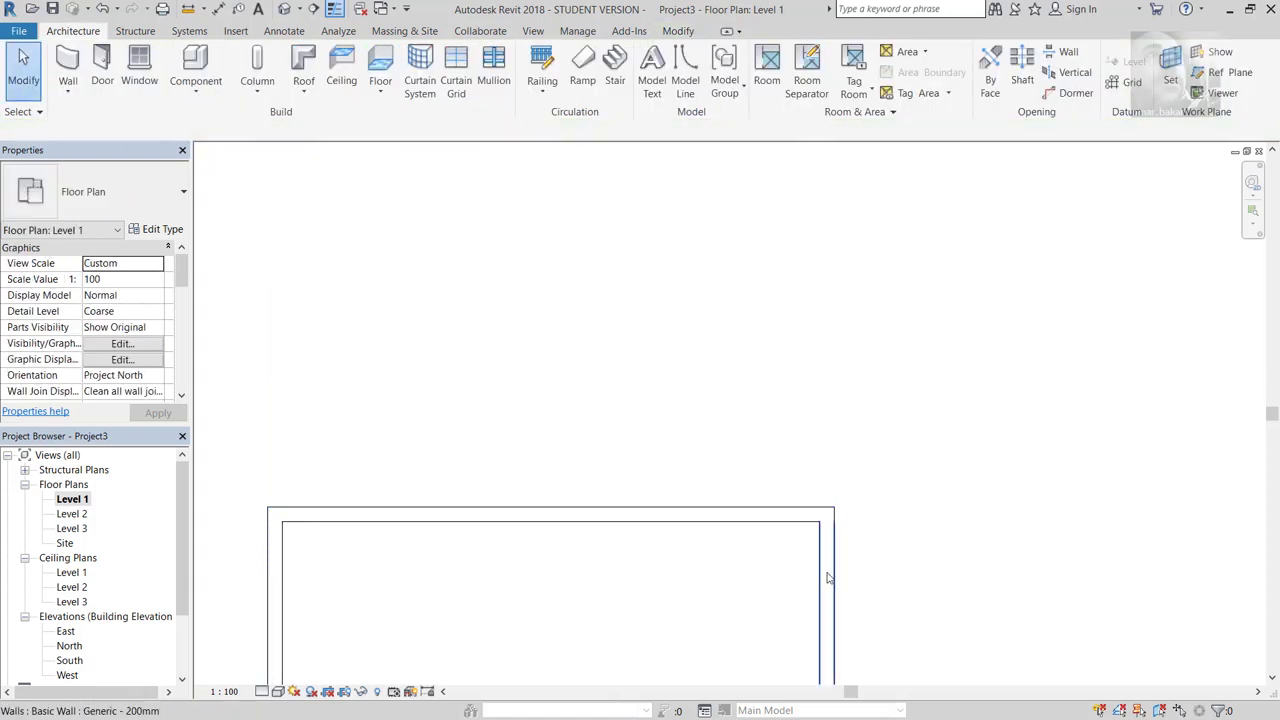
{"action": "left_click", "coordinate": [187, 10]}
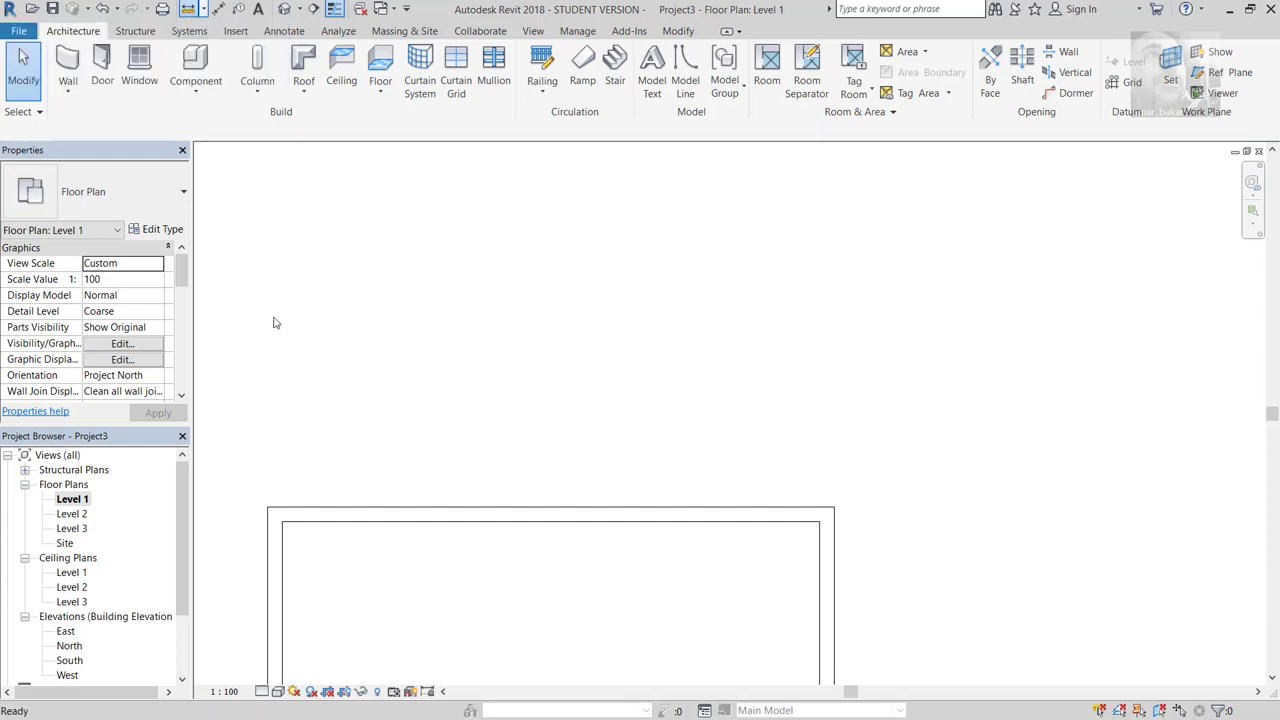
{"action": "left_click", "coordinate": [283, 547]}
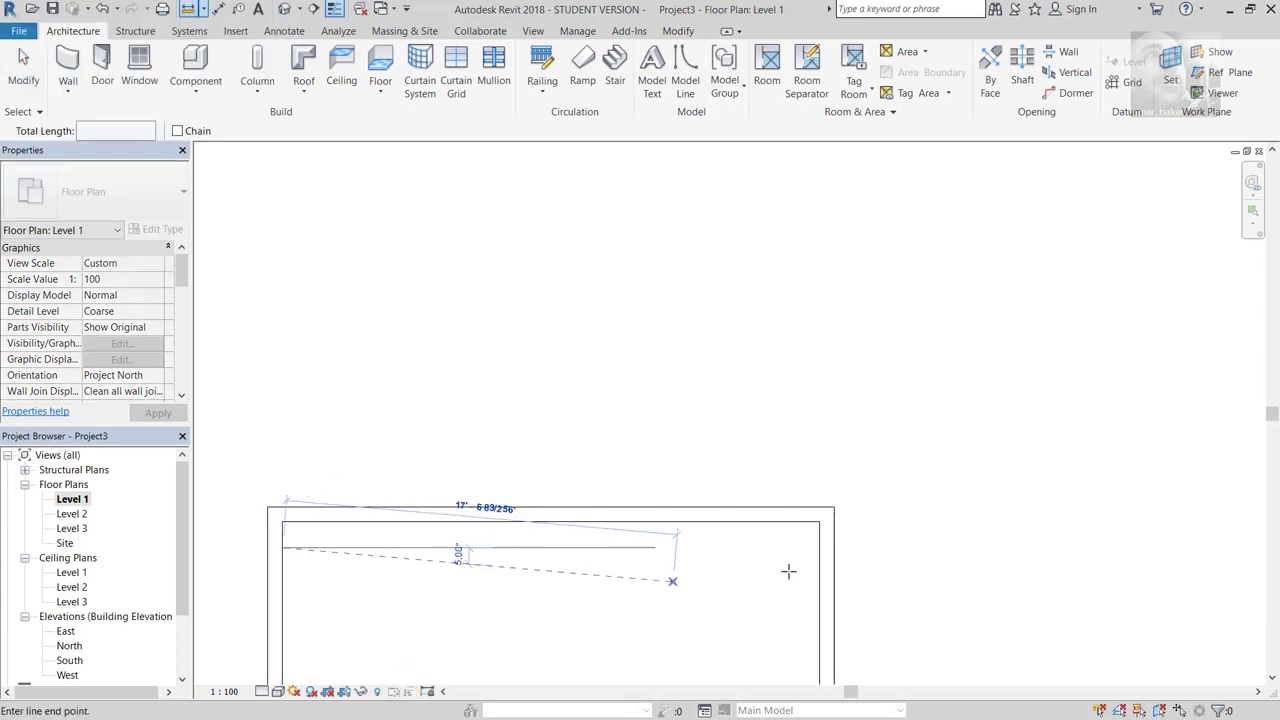
{"action": "left_click", "coordinate": [818, 548]}
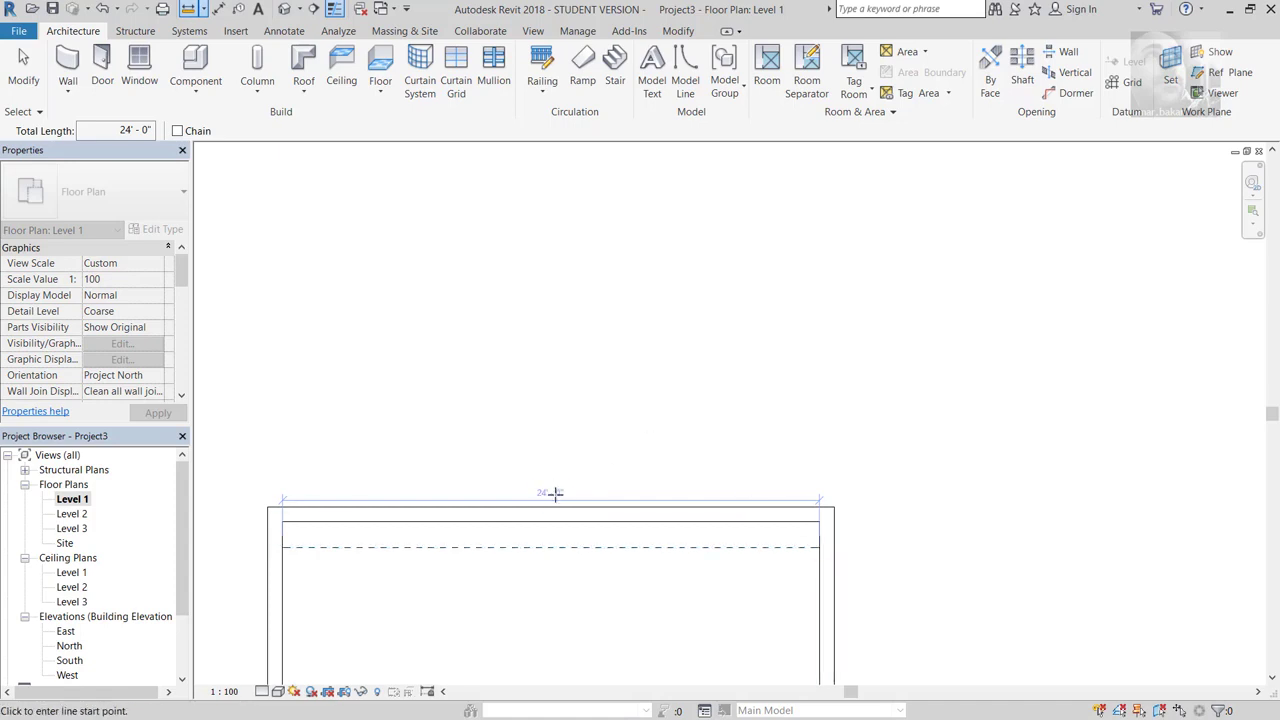
{"action": "middle_click_drag", "start_coordinate": [652, 512], "coordinate": [674, 369]}
{"action": "scroll", "coordinate": [677, 451], "scroll_direction": "down", "scroll_amount": 1}
{"action": "scroll", "coordinate": [660, 331], "scroll_direction": "down", "scroll_amount": 2}
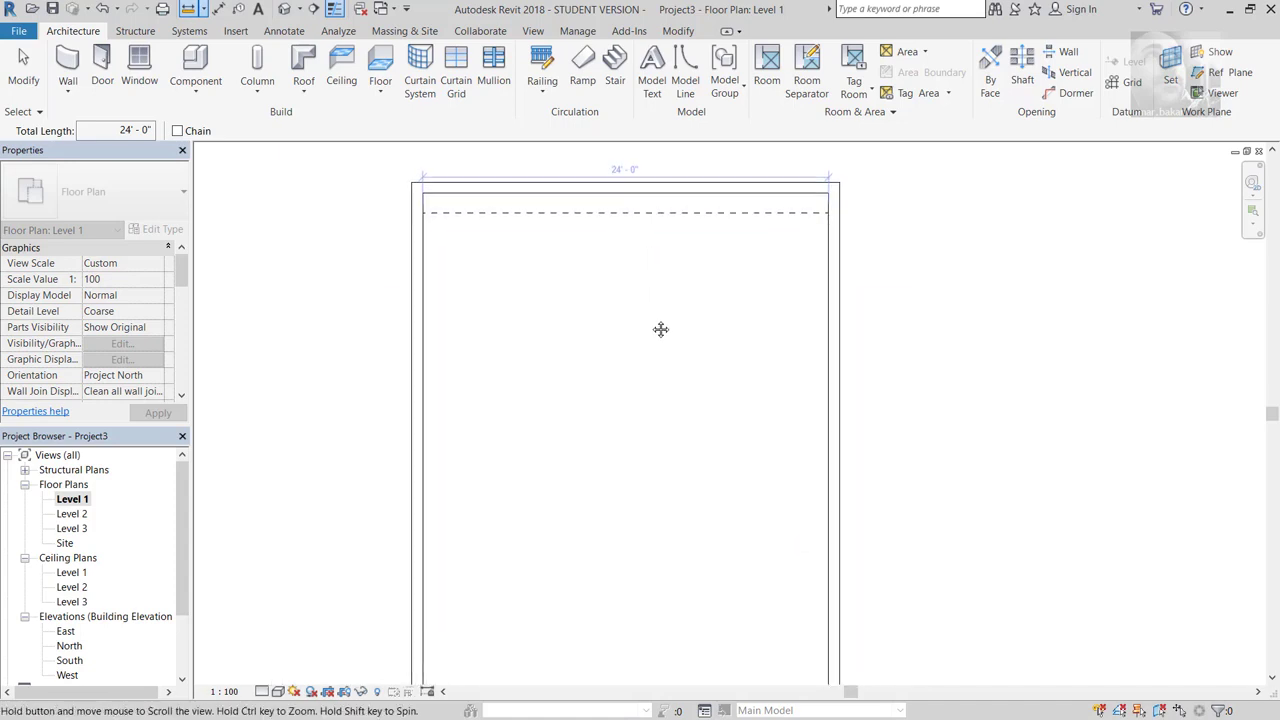
{"action": "scroll", "coordinate": [660, 370], "scroll_direction": "down", "scroll_amount": 2}
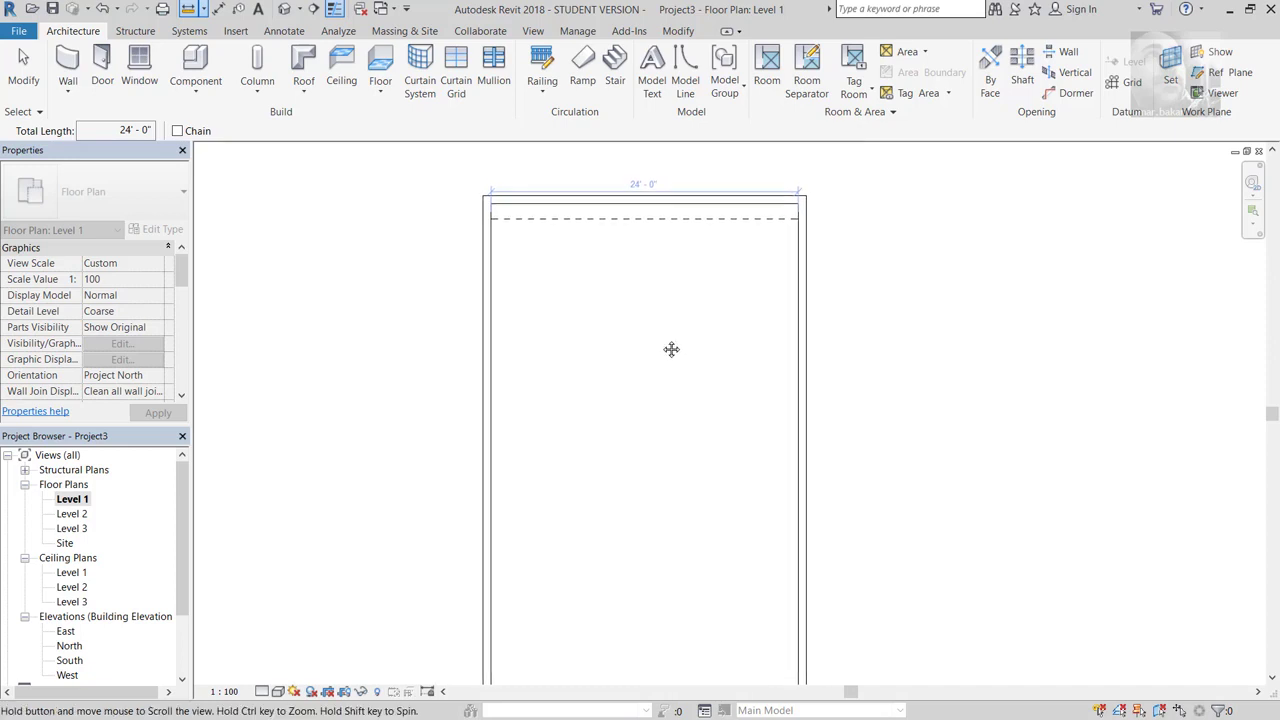
{"action": "middle_click_drag", "start_coordinate": [652, 435], "coordinate": [620, 420]}
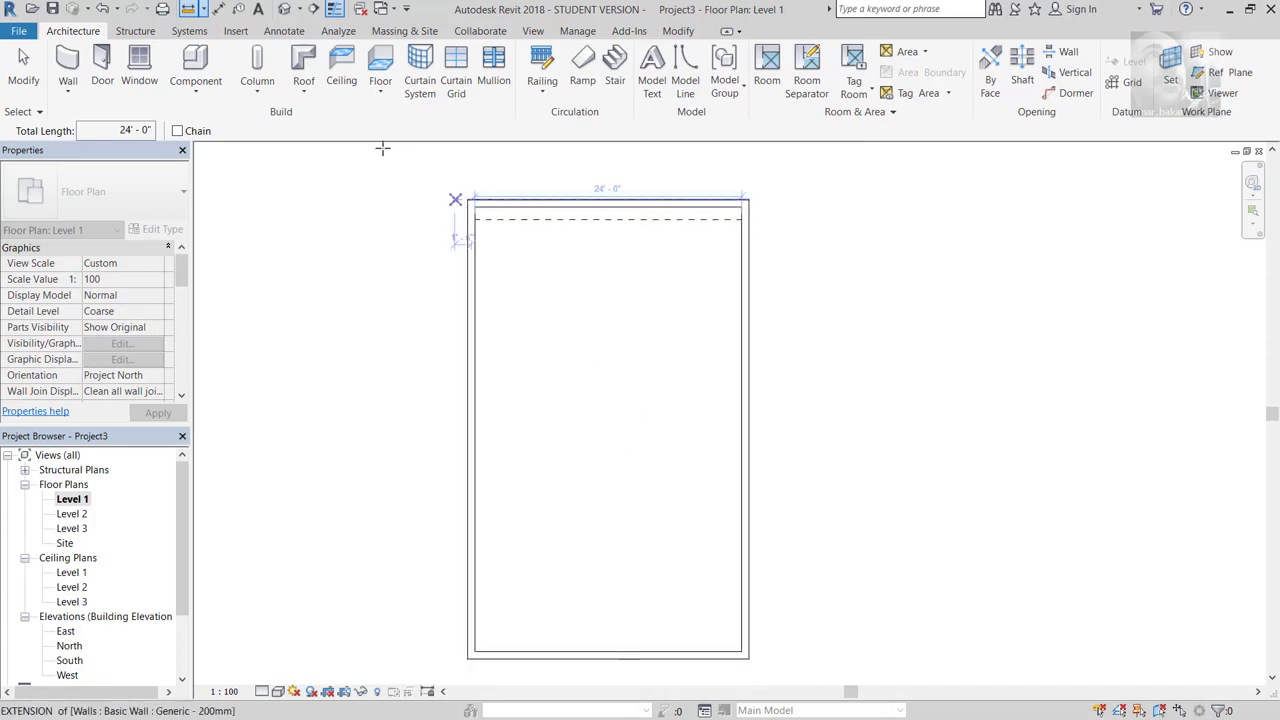
{"action": "left_click", "coordinate": [25, 68]}
{"action": "left_click", "coordinate": [25, 68]}
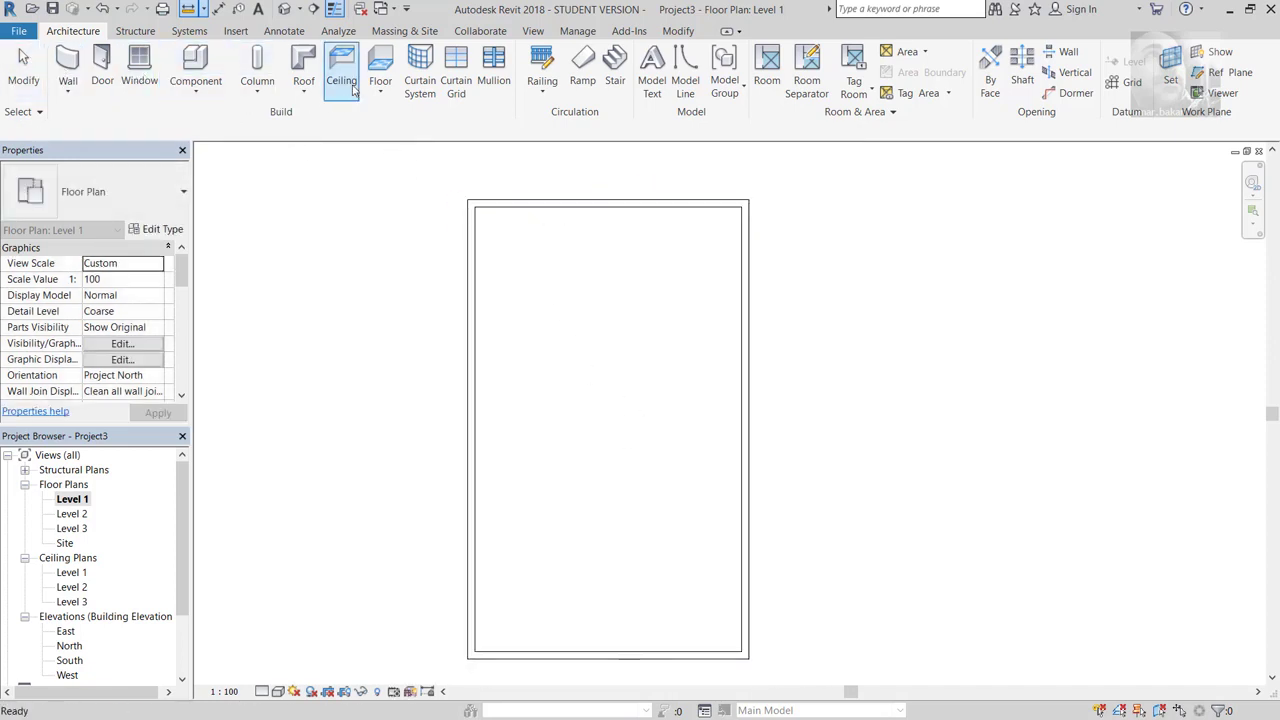
Step: Sketch a rectangular floor between the top-left and bottom-right inner wall corners and finish it
{"action": "left_click", "coordinate": [384, 68]}
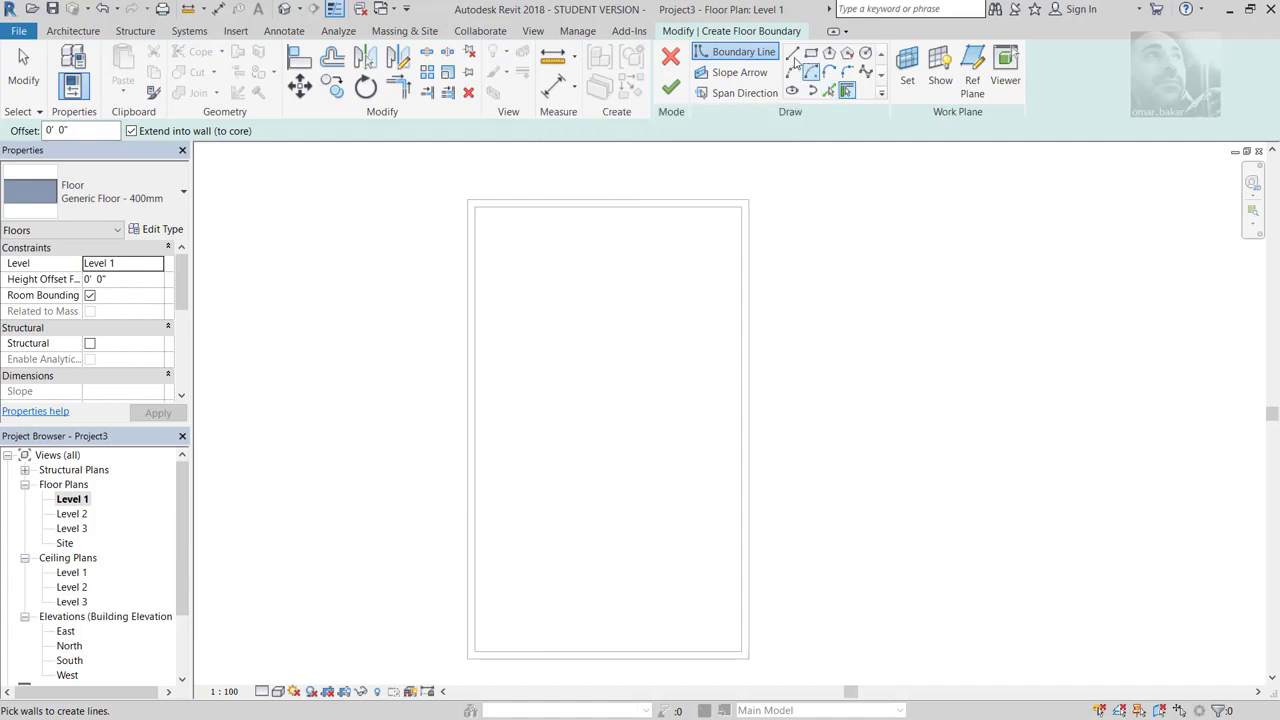
{"action": "left_click", "coordinate": [811, 52]}
{"action": "left_click", "coordinate": [476, 208]}
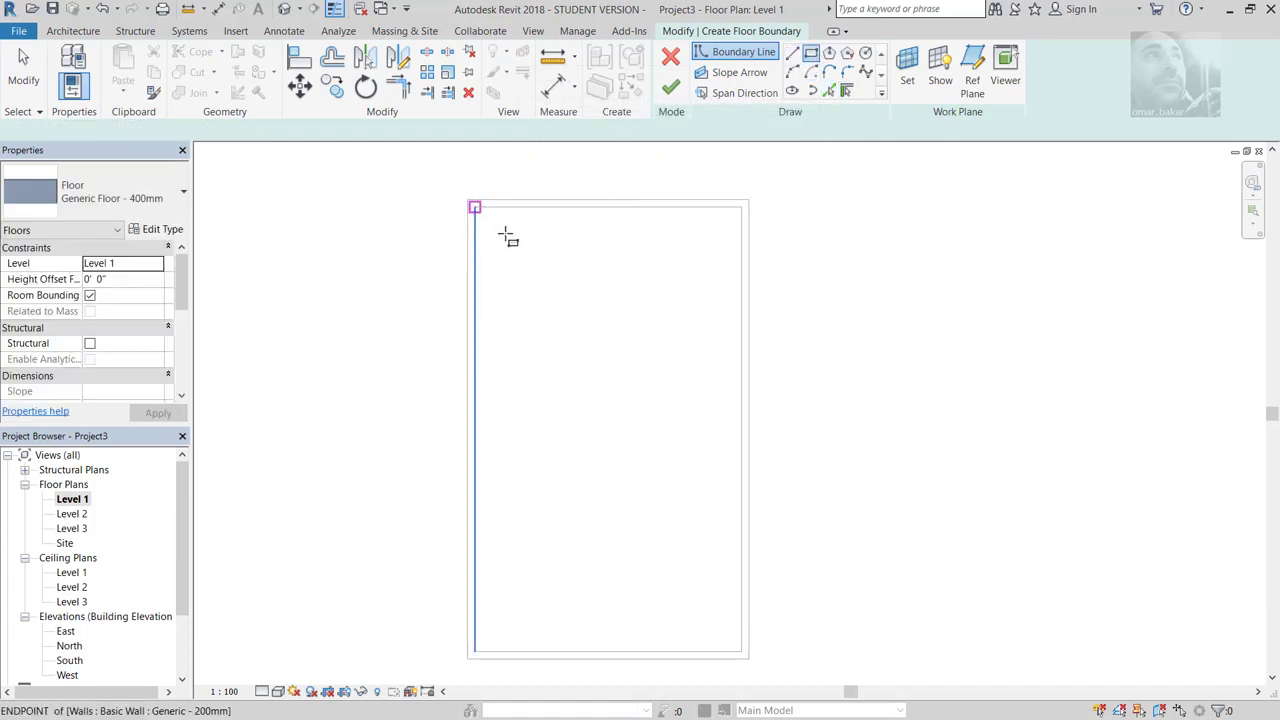
{"action": "left_click", "coordinate": [741, 652]}
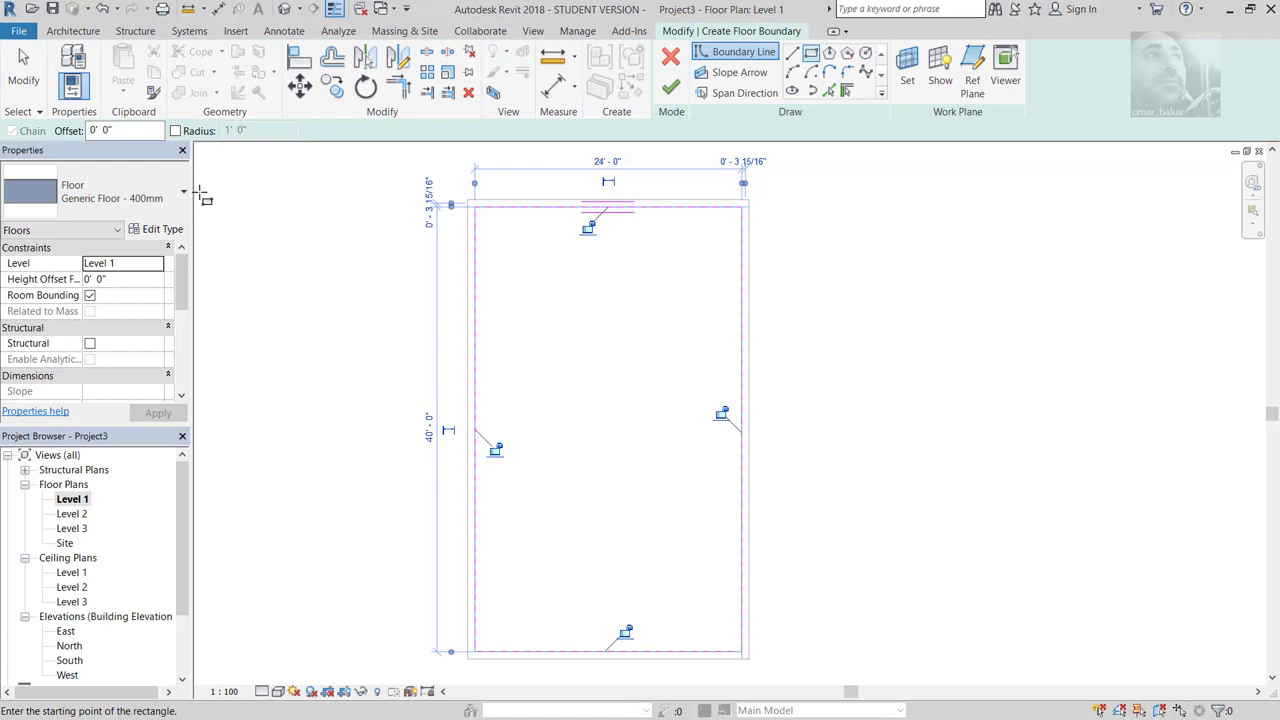
{"action": "left_click", "coordinate": [670, 87]}
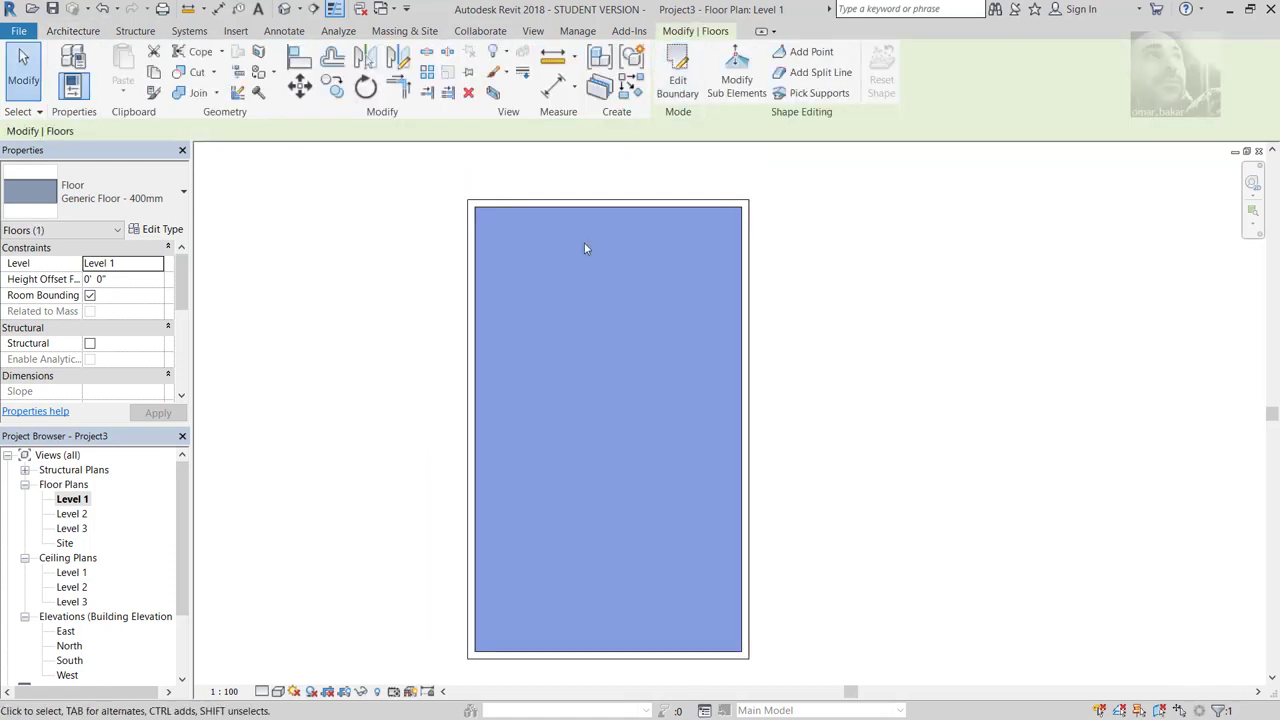
{"action": "left_click", "coordinate": [292, 276]}
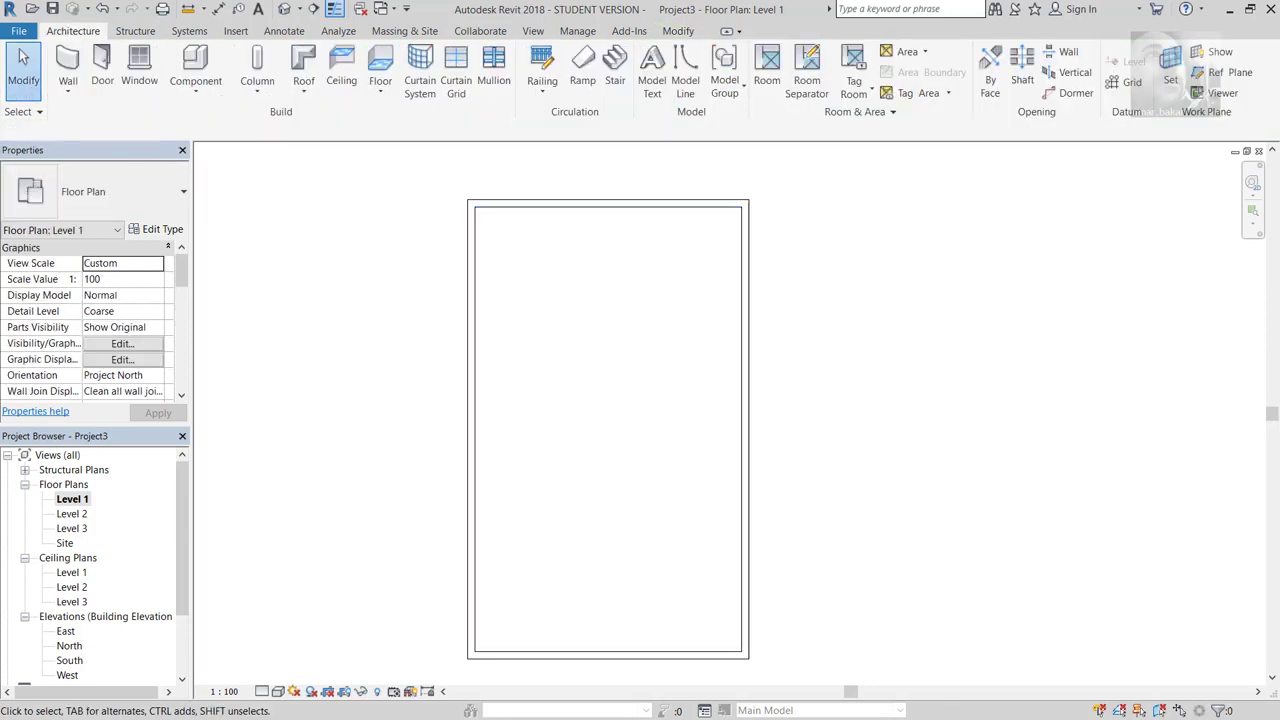
{"action": "key", "text": "alt+Tab"}
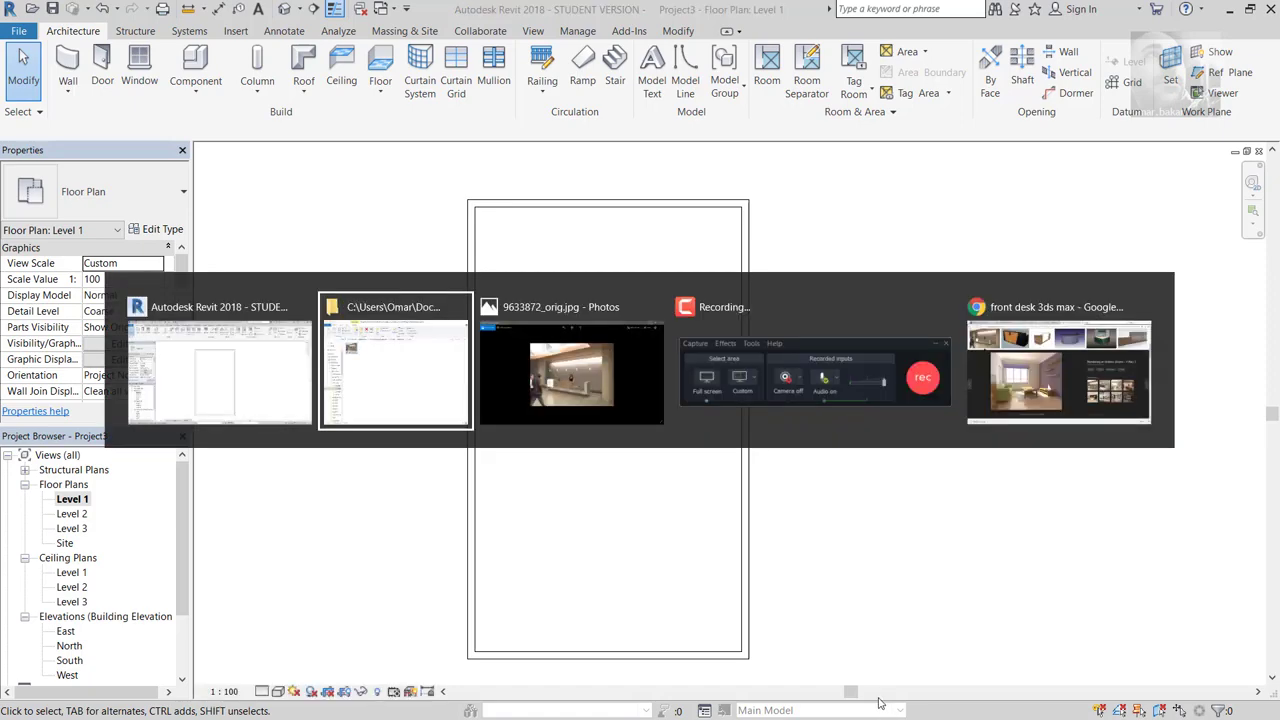
{"action": "key", "text": "alt+Tab"}
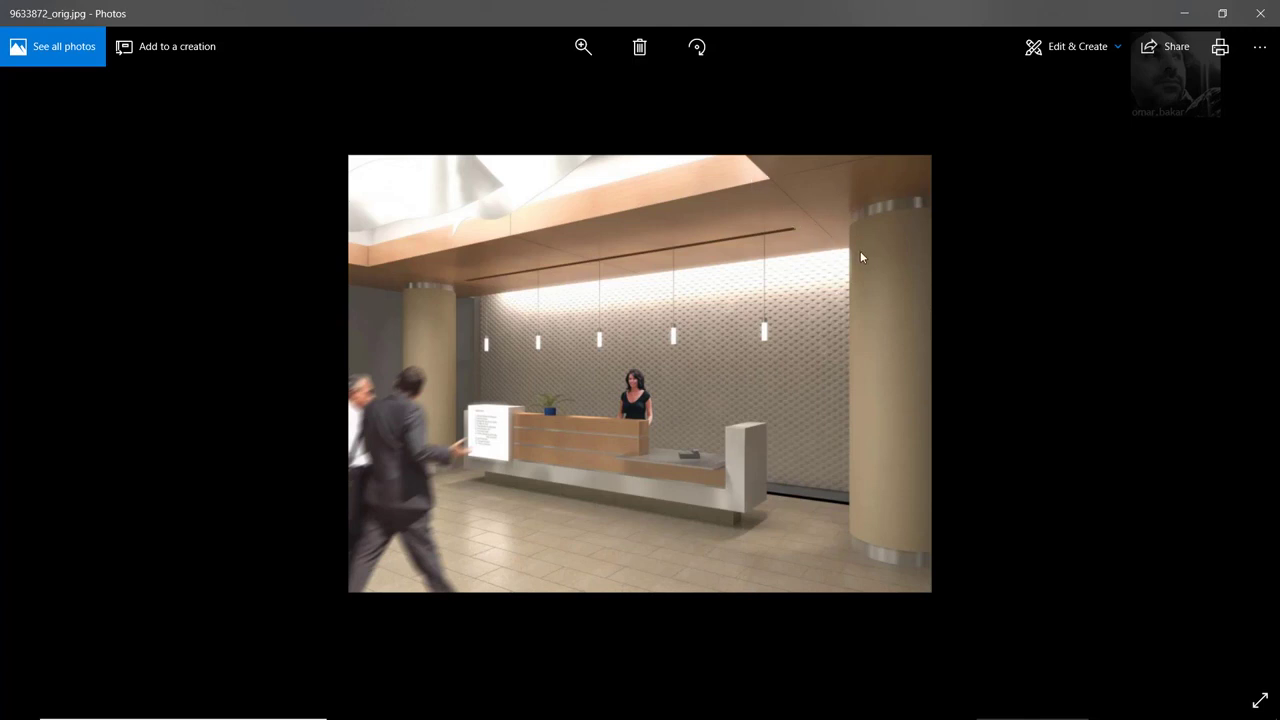
{"action": "left_click", "coordinate": [1183, 13]}
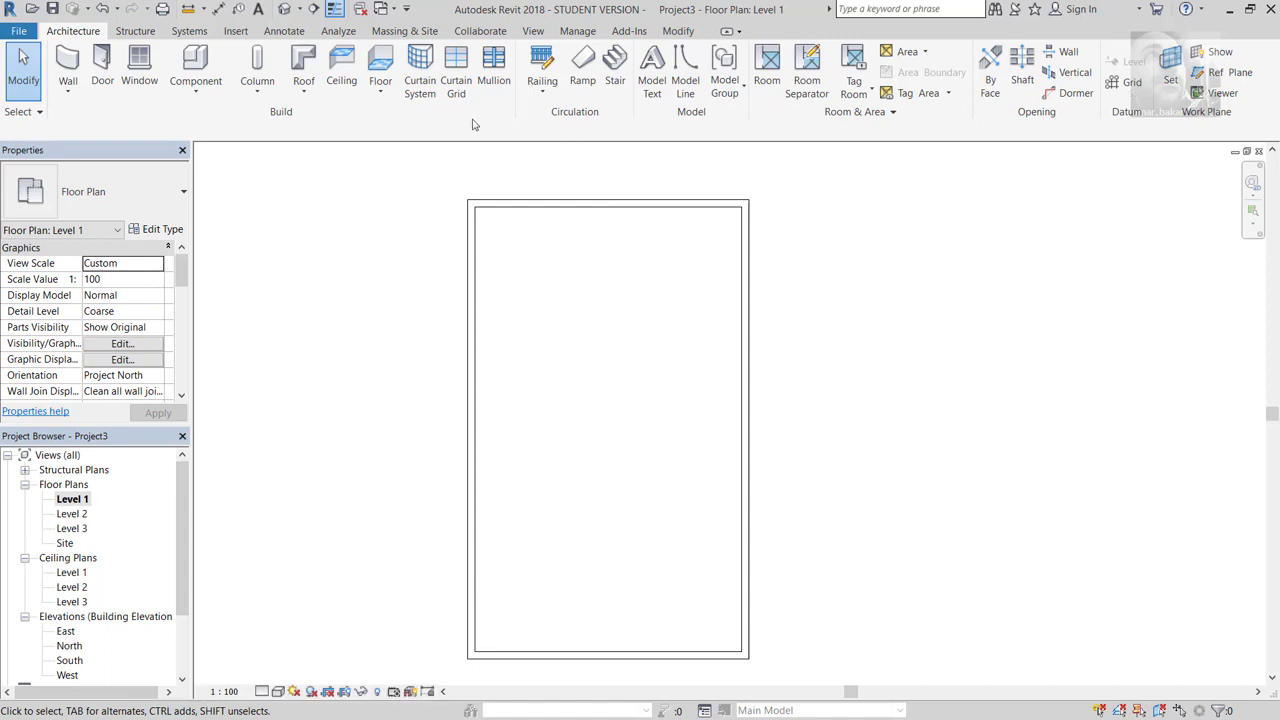
Step: Start a manually sketched ceiling with the Rectangle tool, then view the lobby reference photo
{"action": "left_click", "coordinate": [343, 83]}
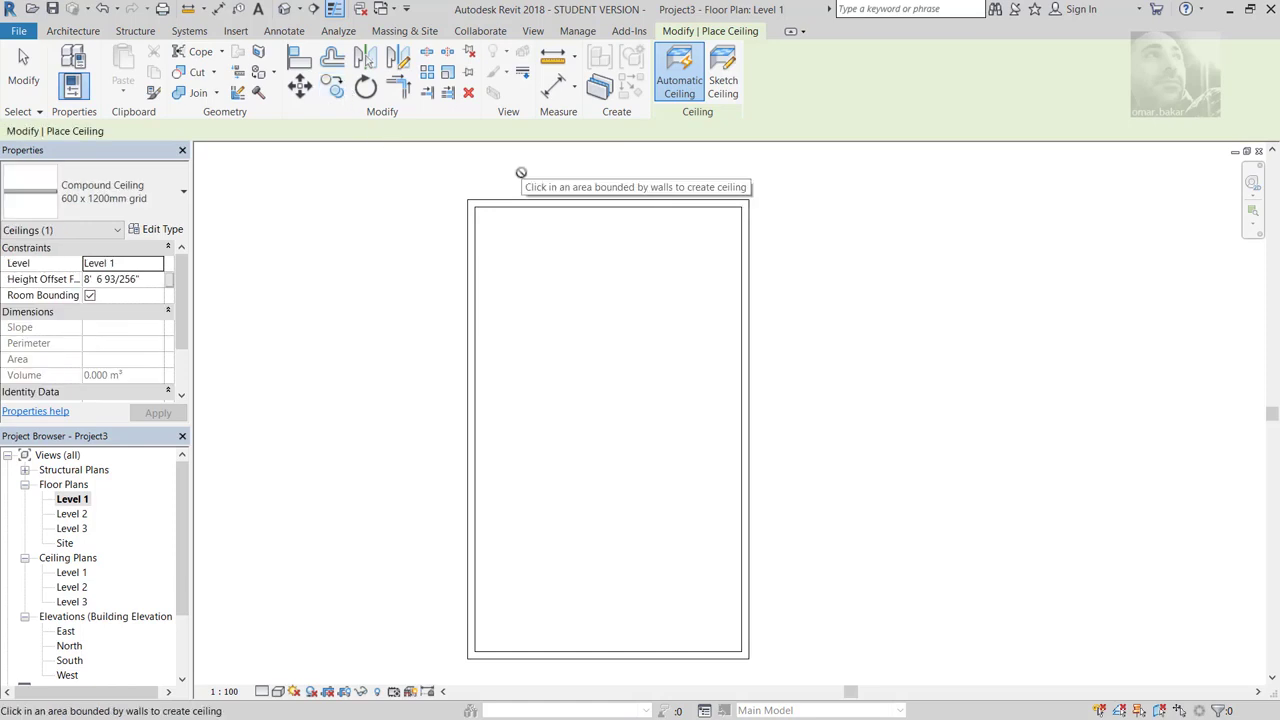
{"action": "left_click", "coordinate": [723, 92]}
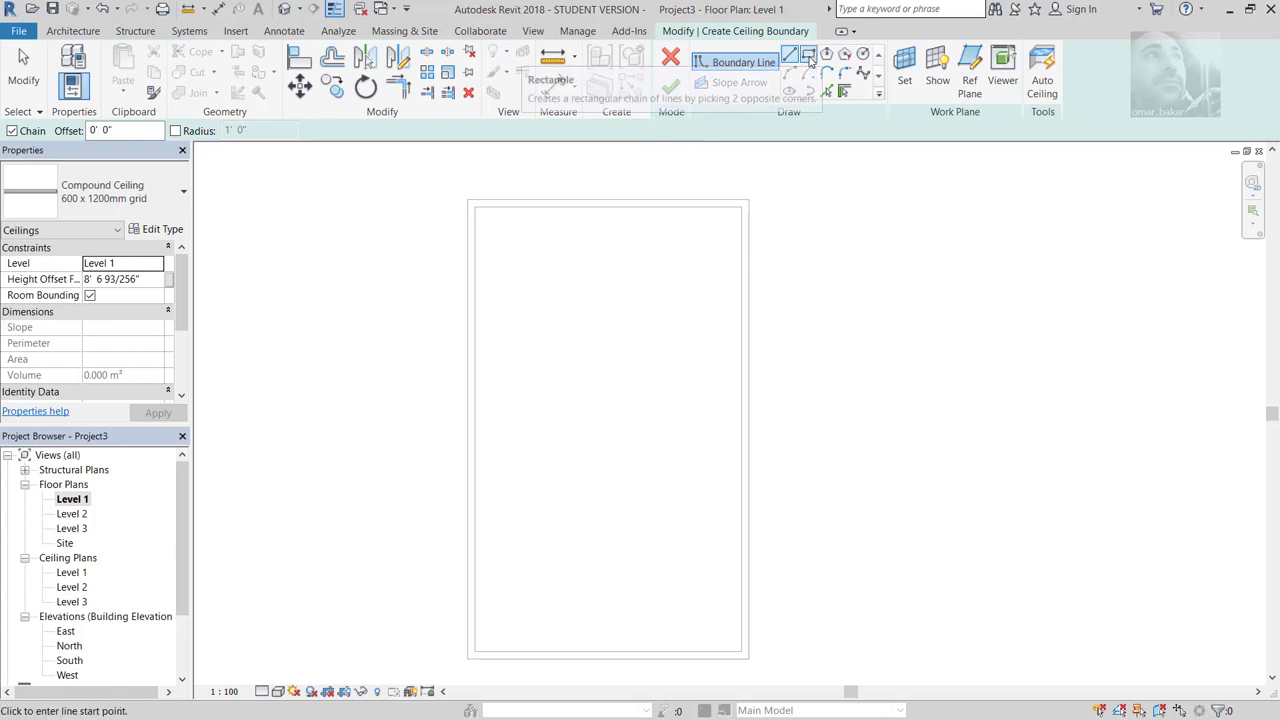
{"action": "left_click", "coordinate": [808, 55]}
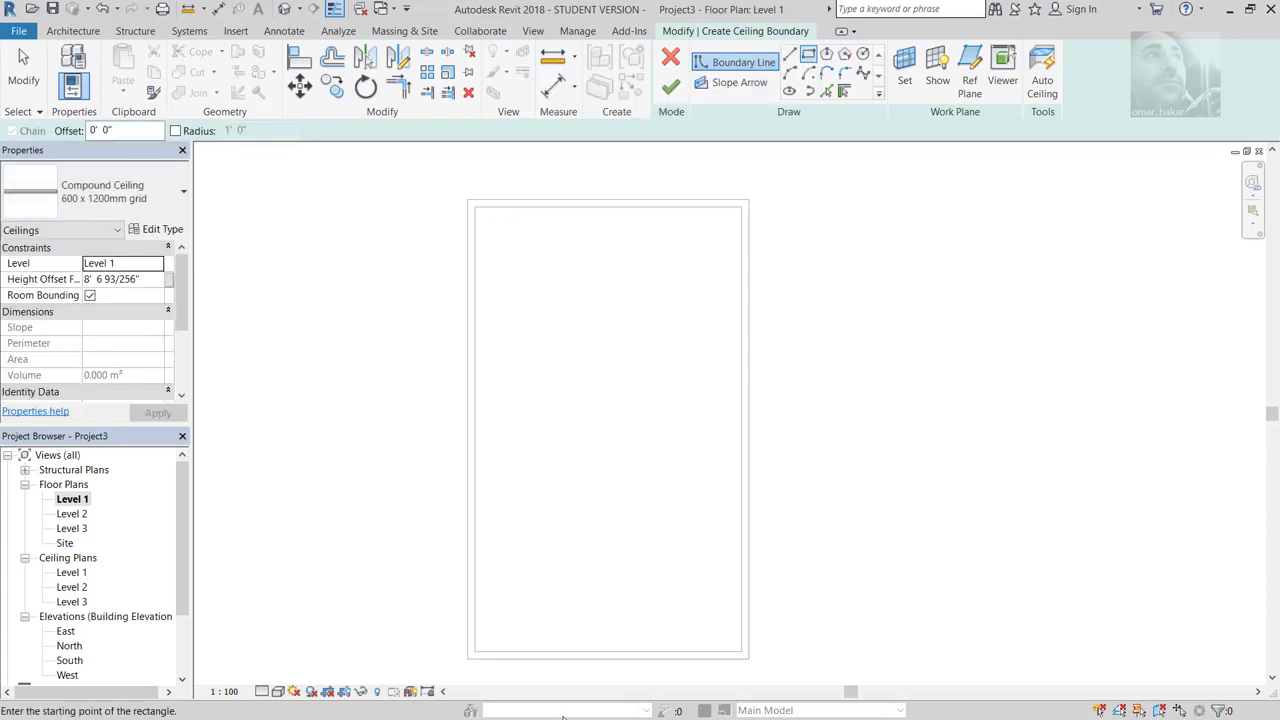
{"action": "key", "text": "alt+Tab"}
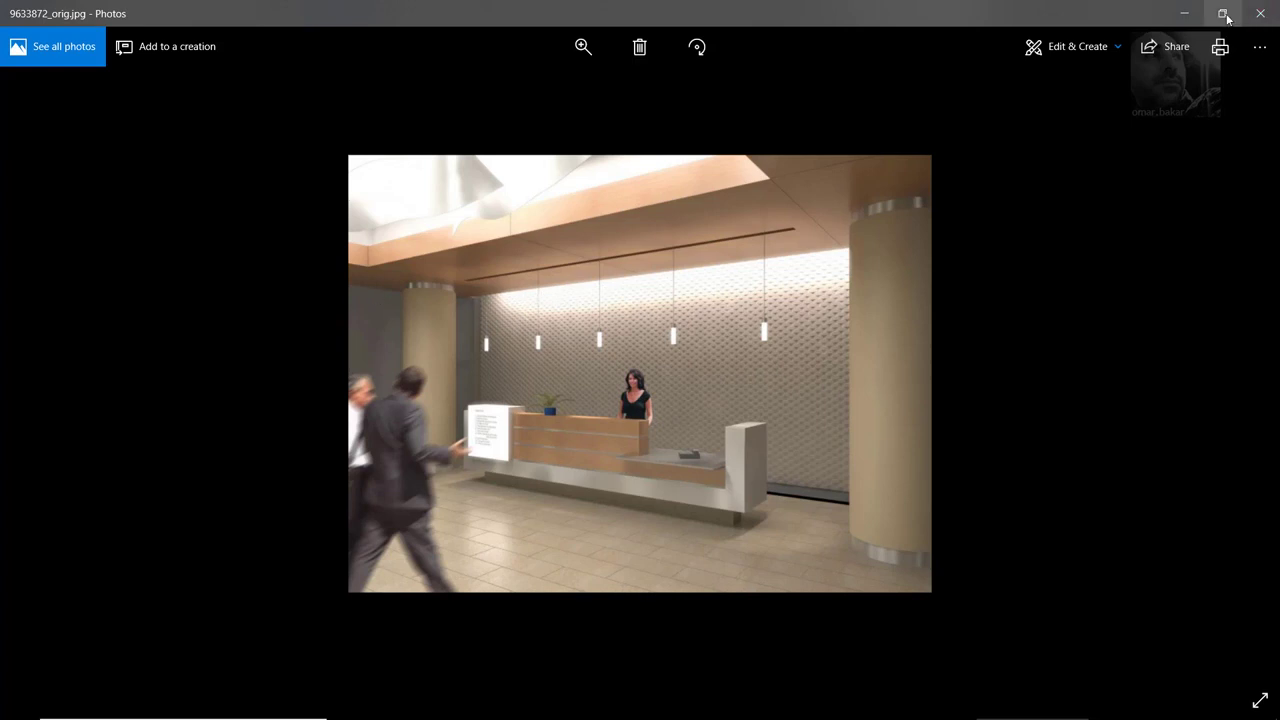
Step: Draw the ceiling rectangle from the top-left to the bottom-right inner wall corner, 24' - 0" wide
{"action": "left_click", "coordinate": [1188, 14]}
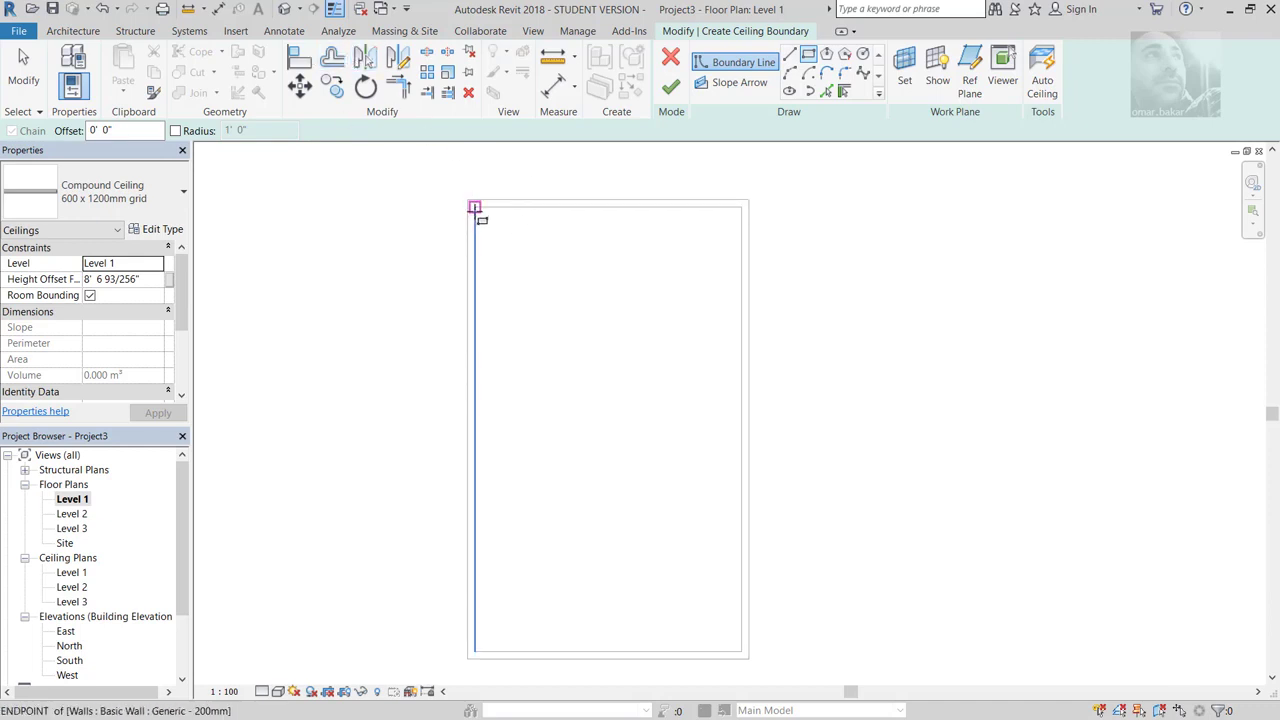
{"action": "left_click", "coordinate": [475, 224]}
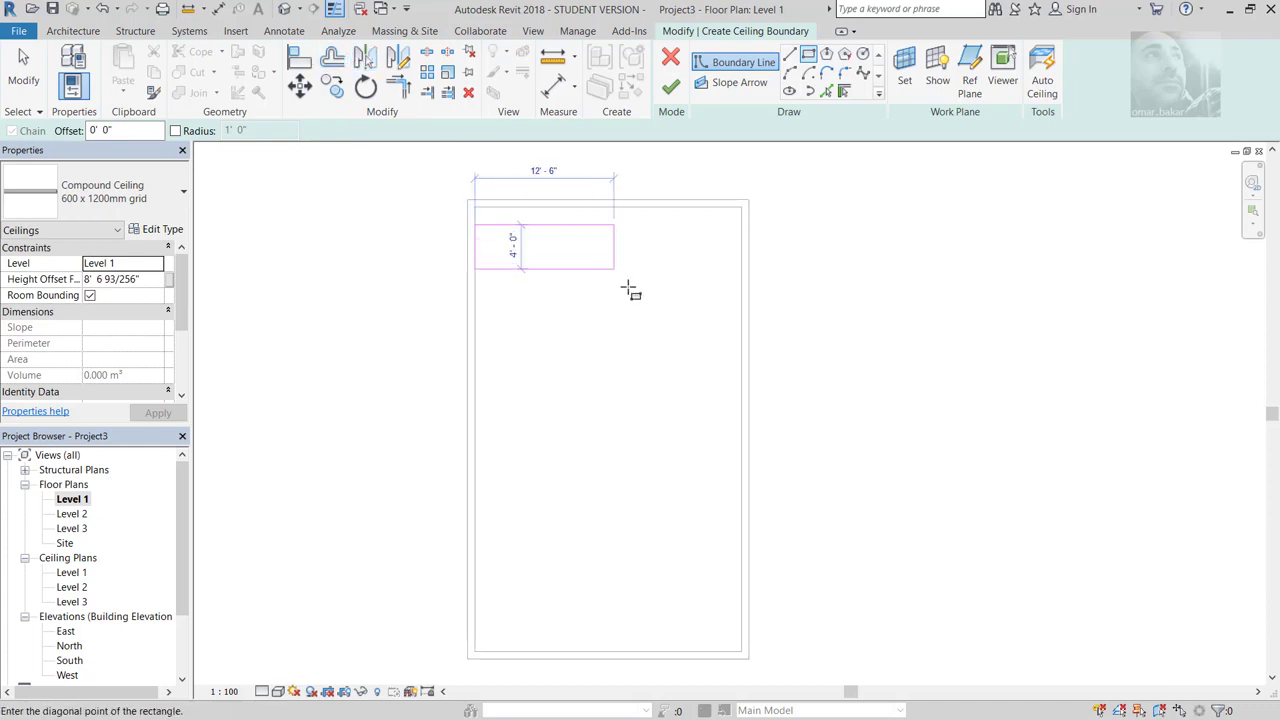
{"action": "left_click", "coordinate": [741, 652]}
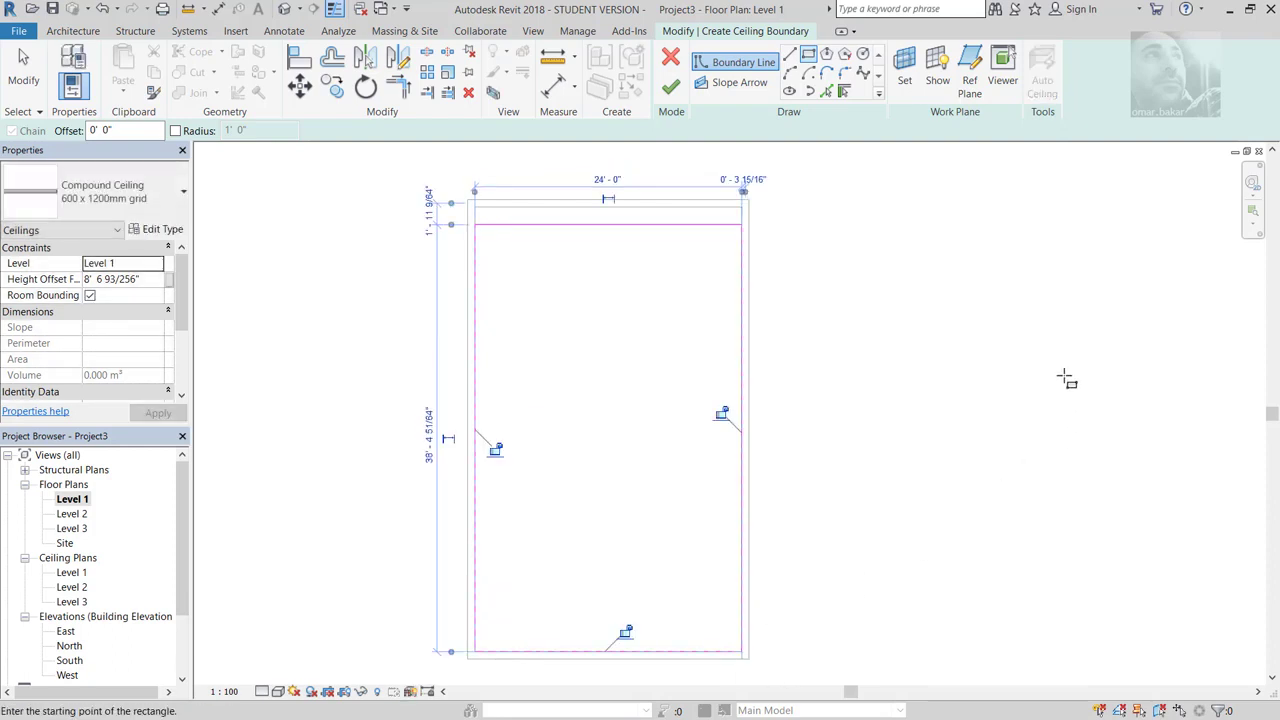
Step: Offset copies of the top, right, left and bottom boundary lines 8' inward, then check the photo
{"action": "left_click", "coordinate": [333, 60]}
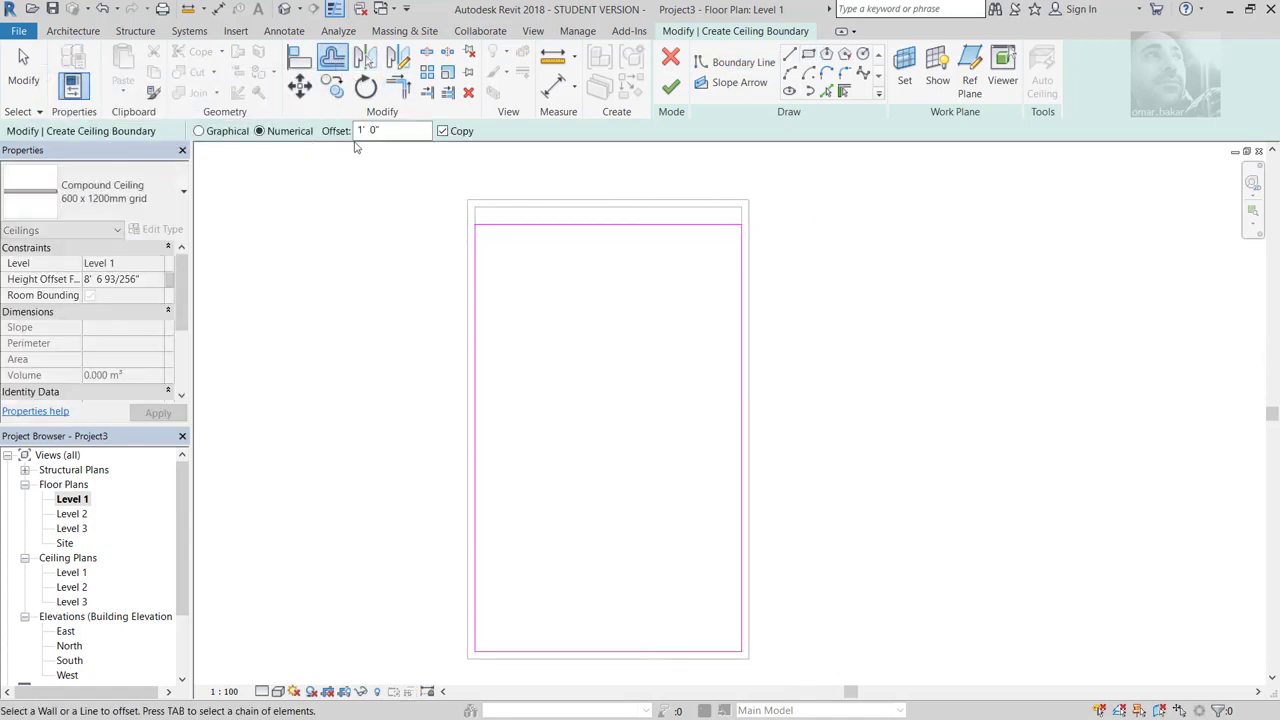
{"action": "double_click", "coordinate": [361, 130]}
{"action": "type", "text": "8"}
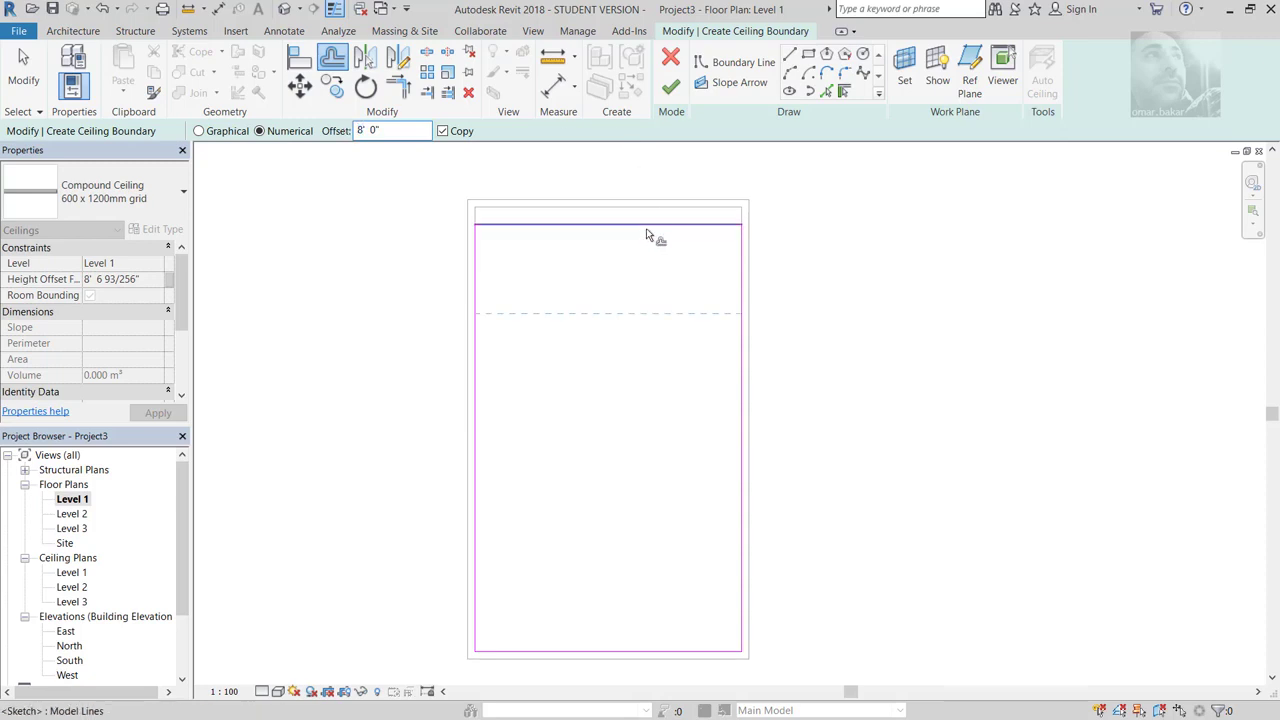
{"action": "left_click", "coordinate": [686, 292]}
{"action": "left_click", "coordinate": [740, 360]}
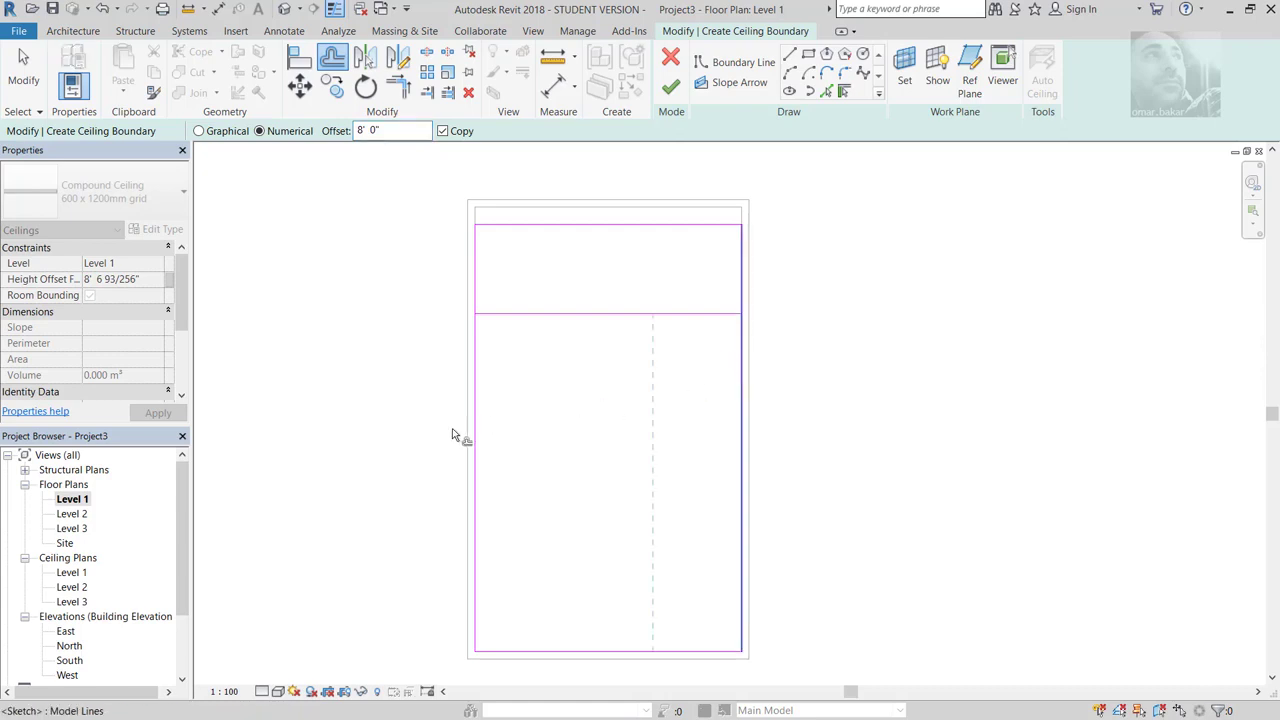
{"action": "left_click", "coordinate": [480, 429]}
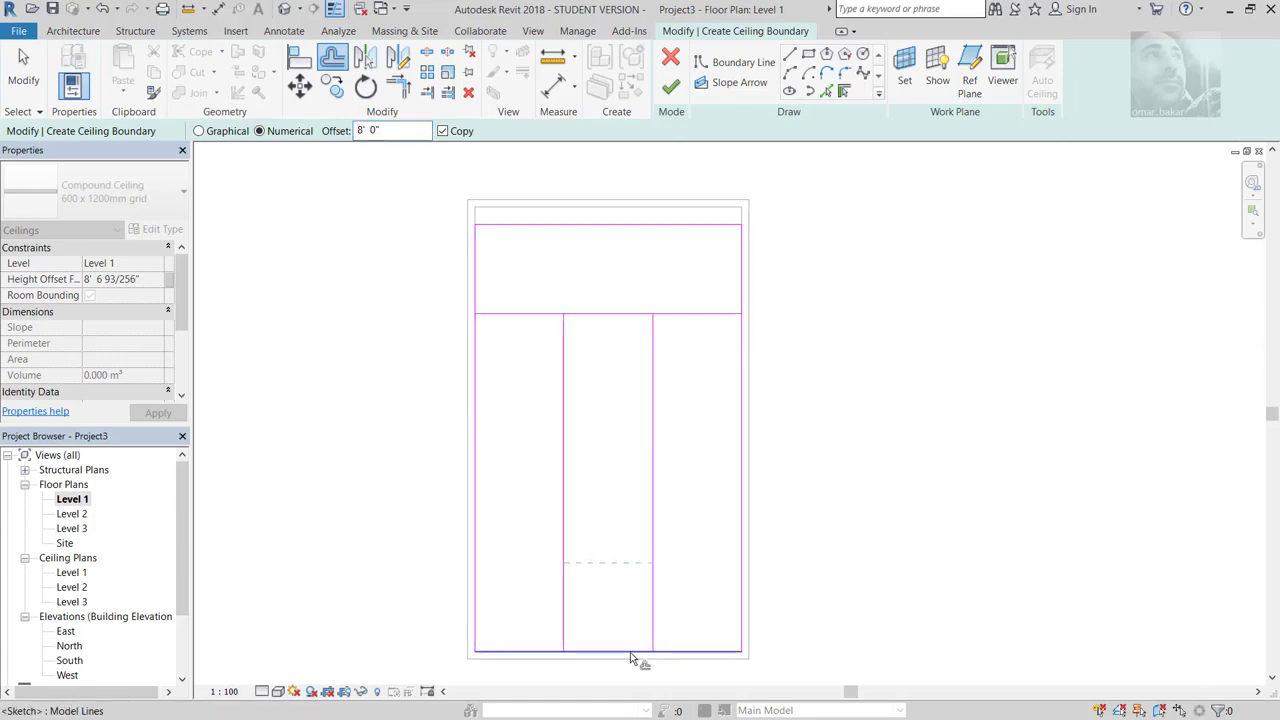
{"action": "left_click", "coordinate": [638, 656]}
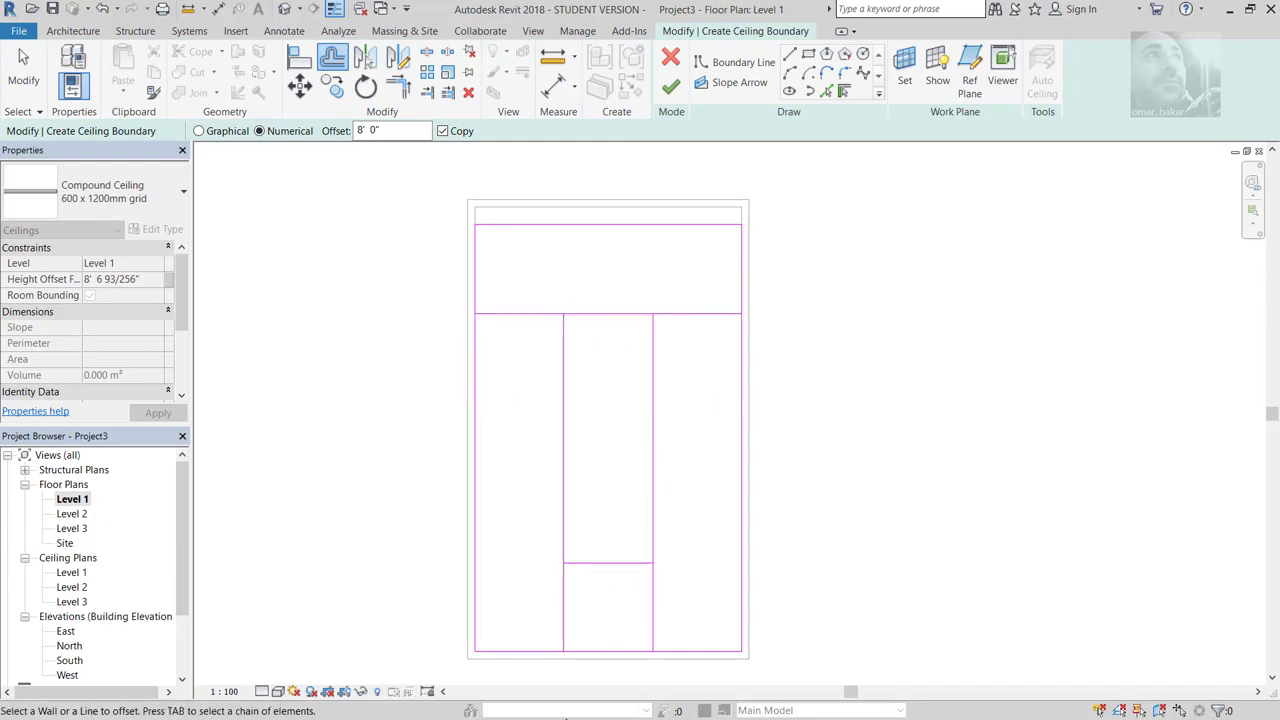
{"action": "key", "text": "alt+Tab"}
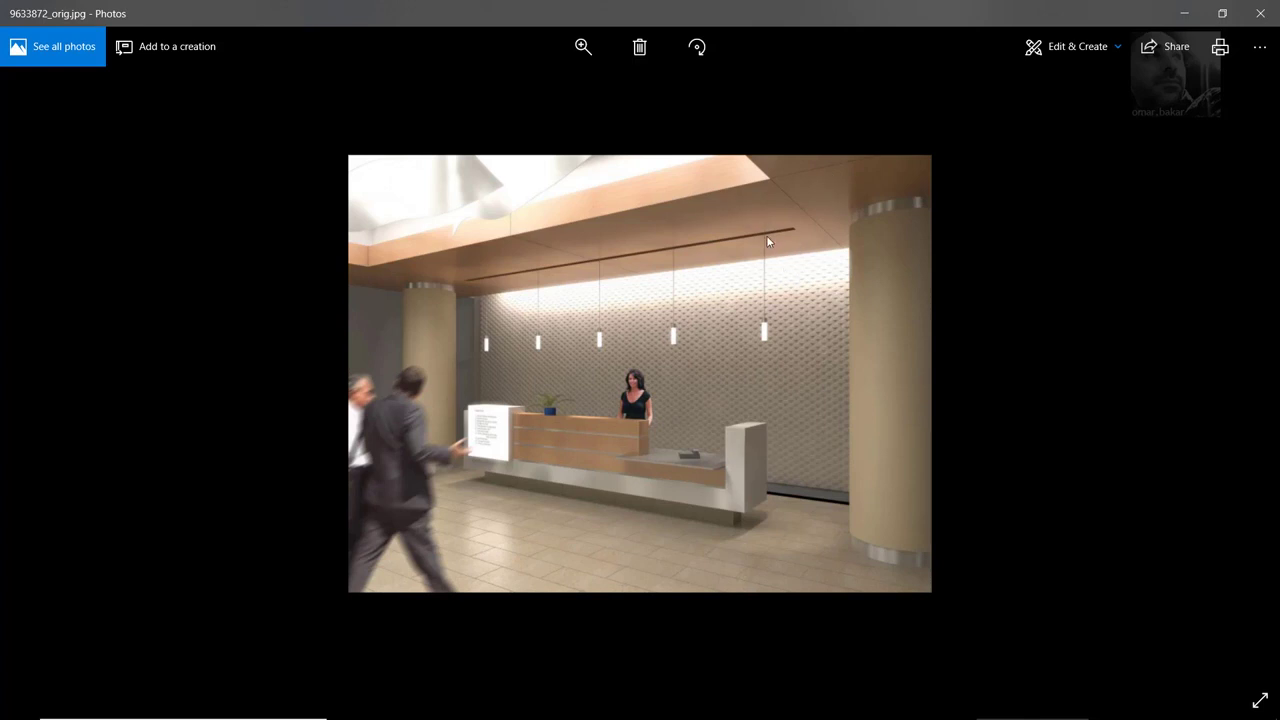
Step: Offset copies of all four ceiling boundary lines 5' inward
{"action": "left_click", "coordinate": [1184, 13]}
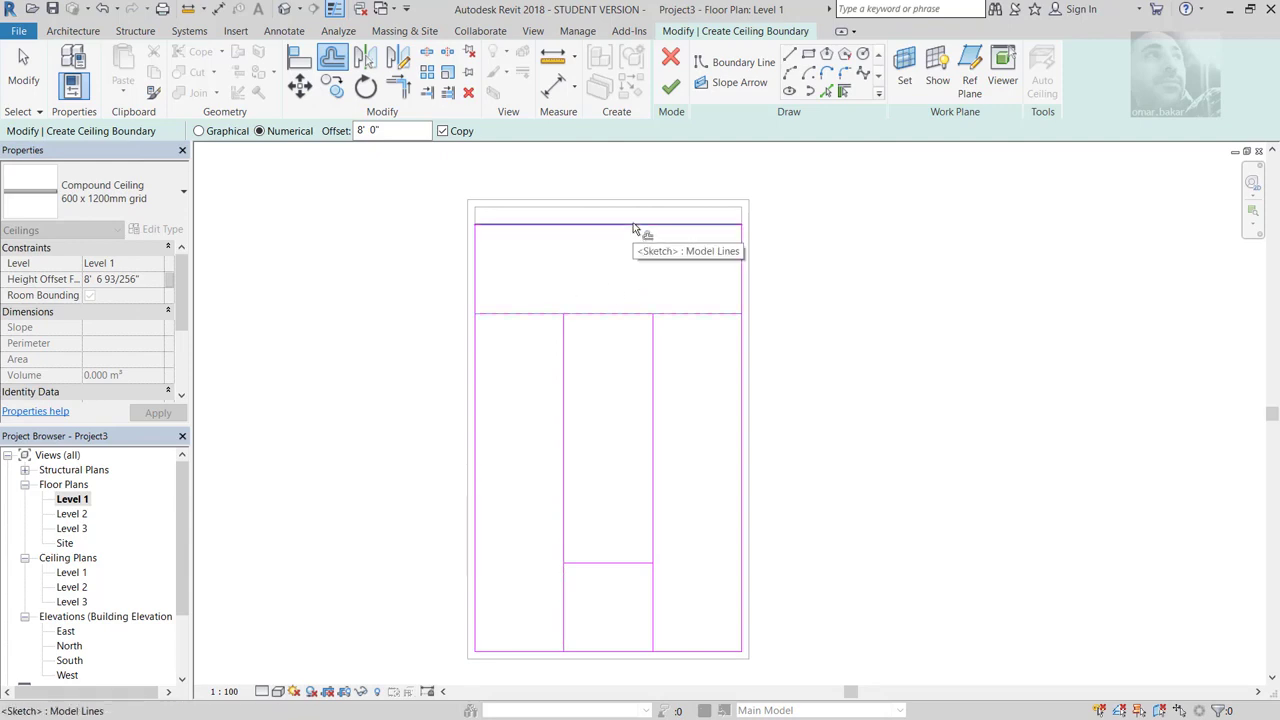
{"action": "double_click", "coordinate": [361, 130]}
{"action": "type", "text": "5"}
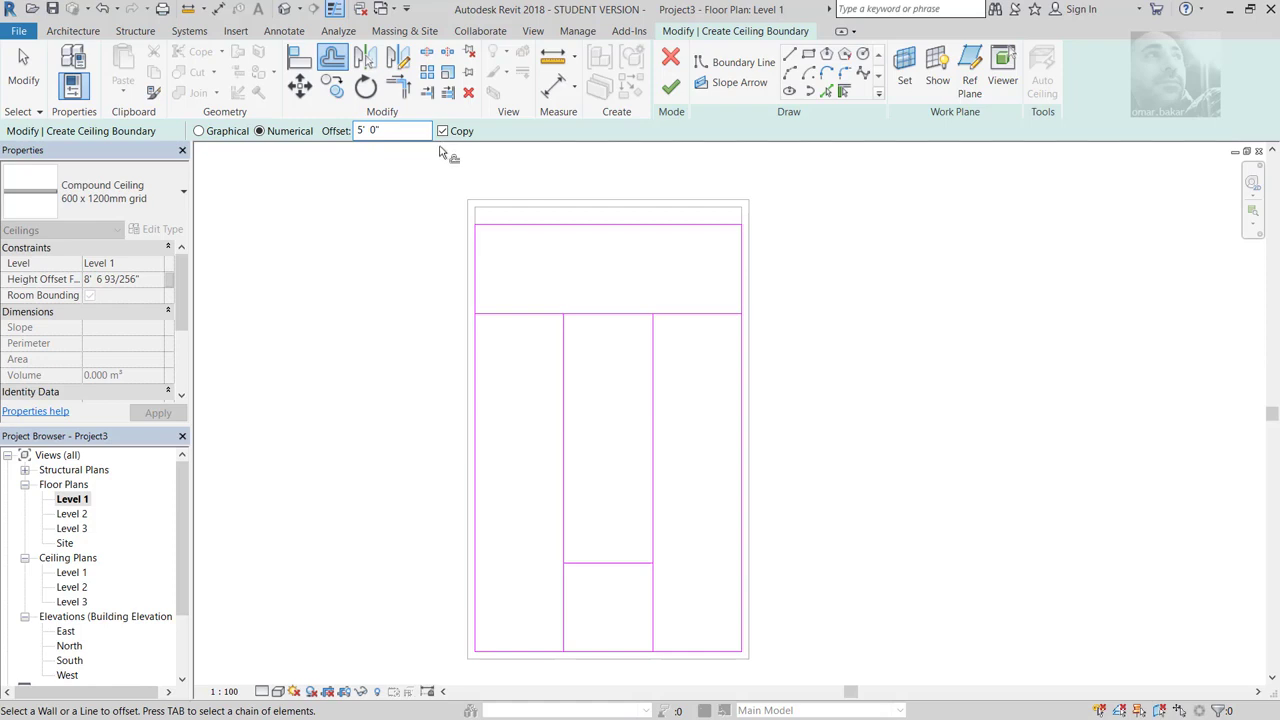
{"action": "left_click", "coordinate": [578, 236]}
{"action": "left_click", "coordinate": [738, 375]}
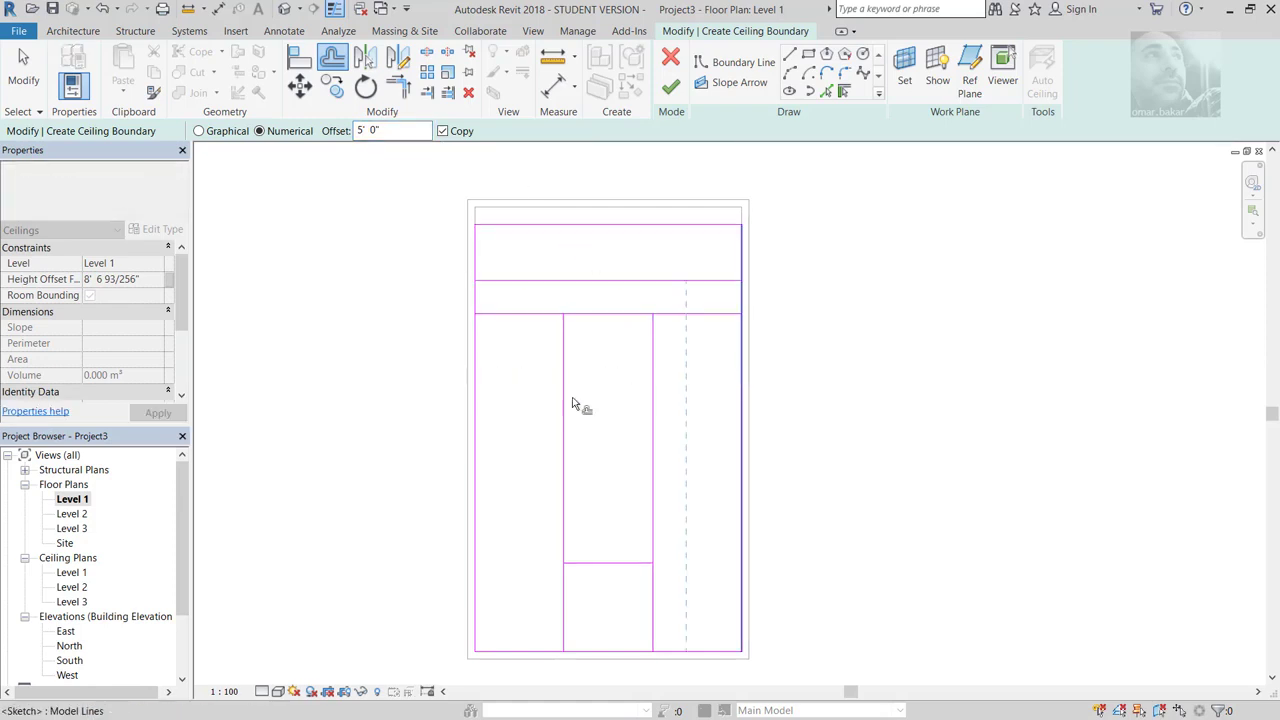
{"action": "left_click", "coordinate": [477, 403]}
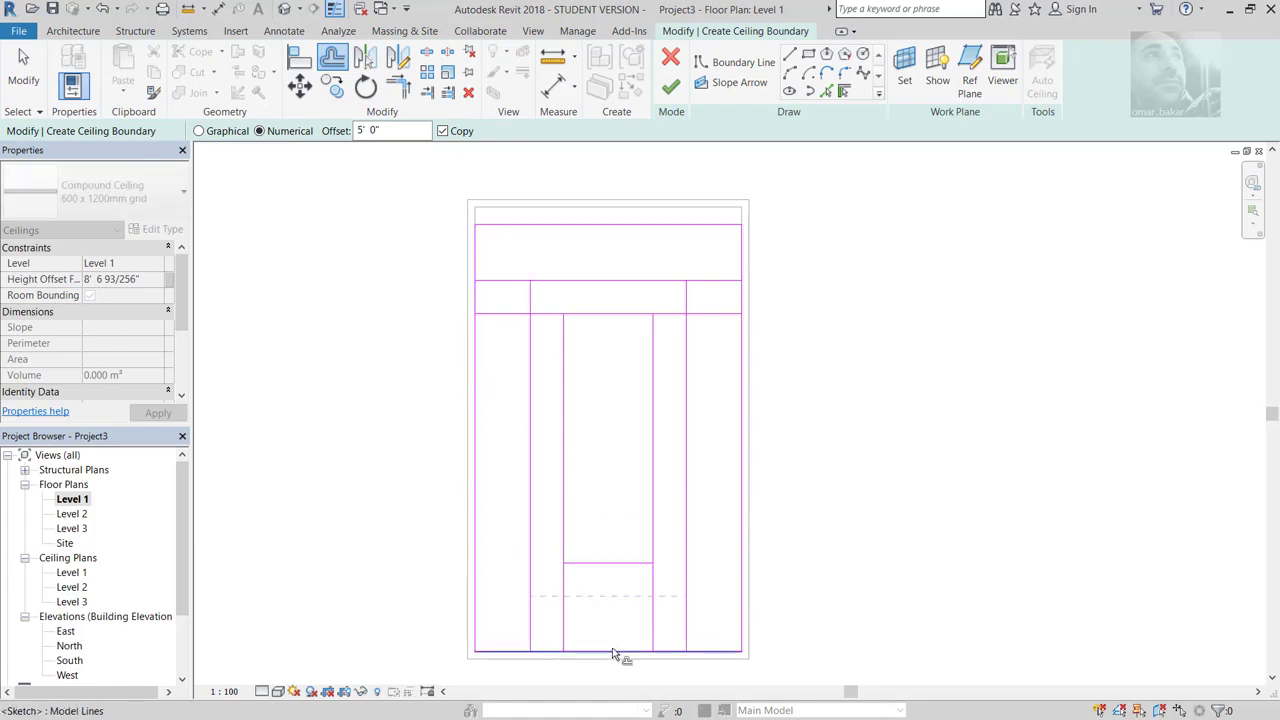
{"action": "left_click", "coordinate": [619, 651]}
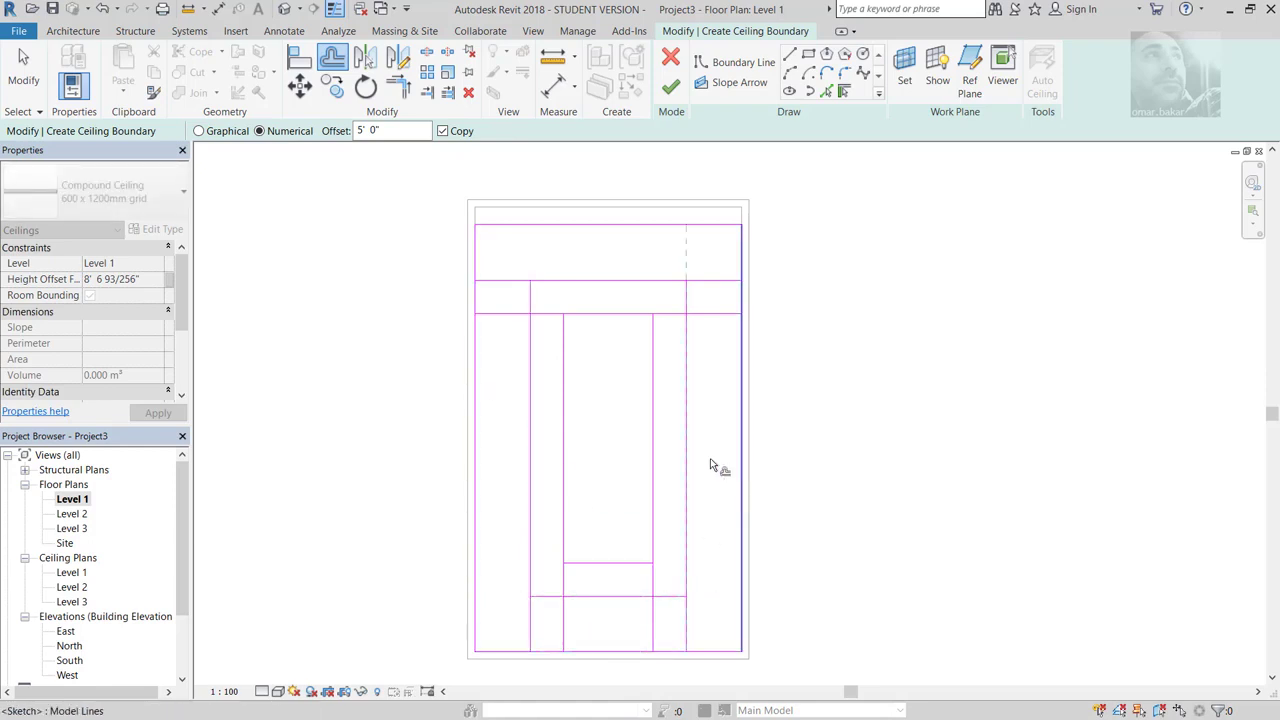
Step: Delete the leftover 8' offset lines from the ceiling sketch
{"action": "left_click", "coordinate": [23, 70]}
{"action": "left_click", "coordinate": [622, 325]}
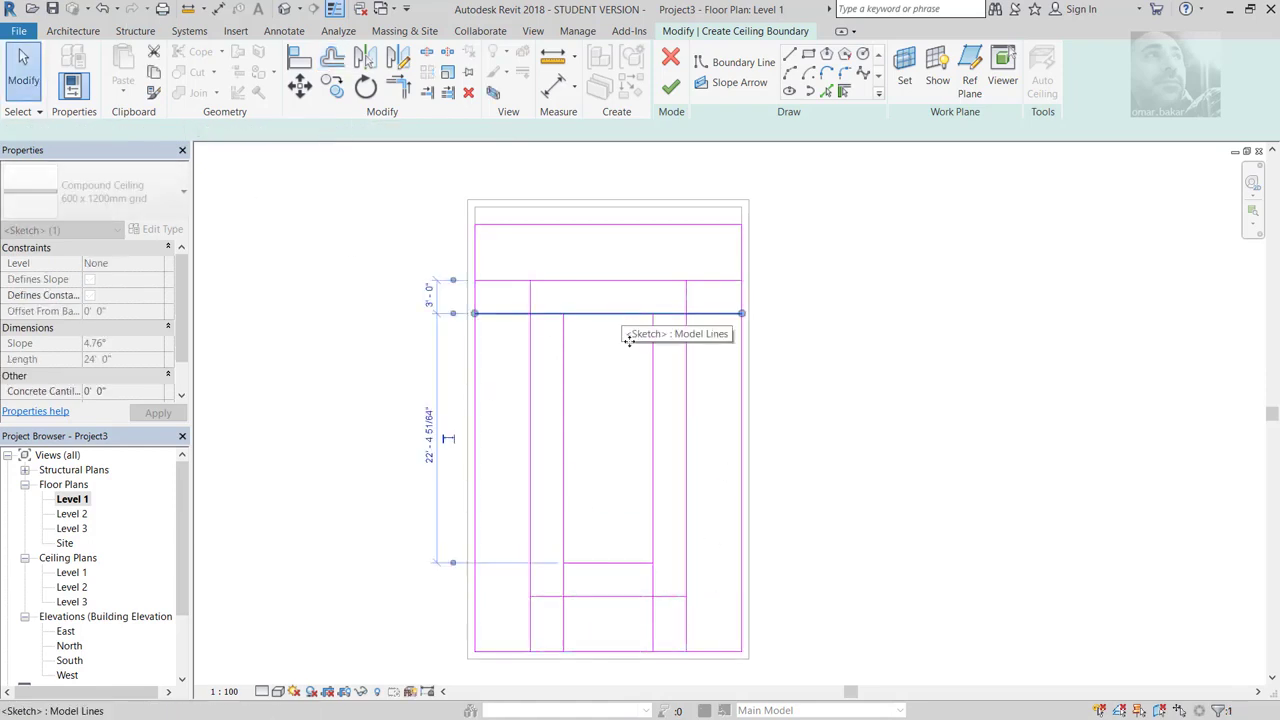
{"action": "key", "text": "Delete"}
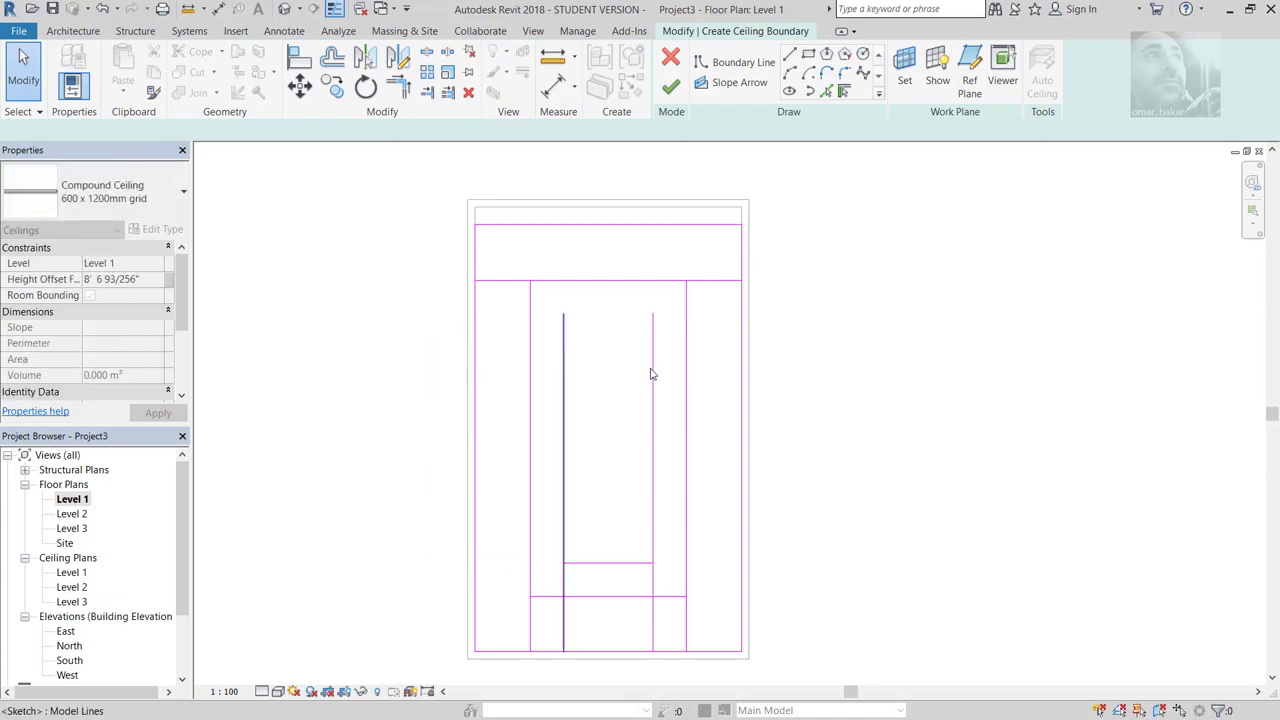
{"action": "key", "text": "Delete"}
{"action": "key", "text": "Delete"}
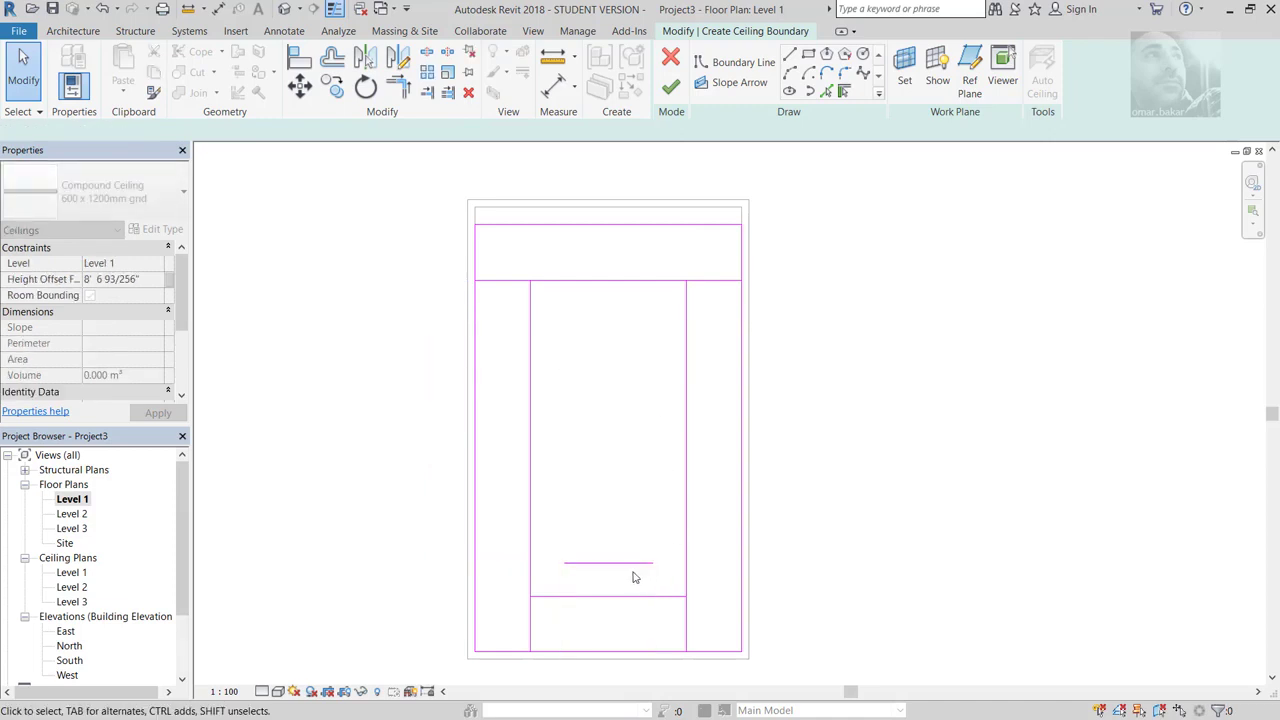
{"action": "left_click", "coordinate": [632, 563]}
{"action": "key", "text": "Delete"}
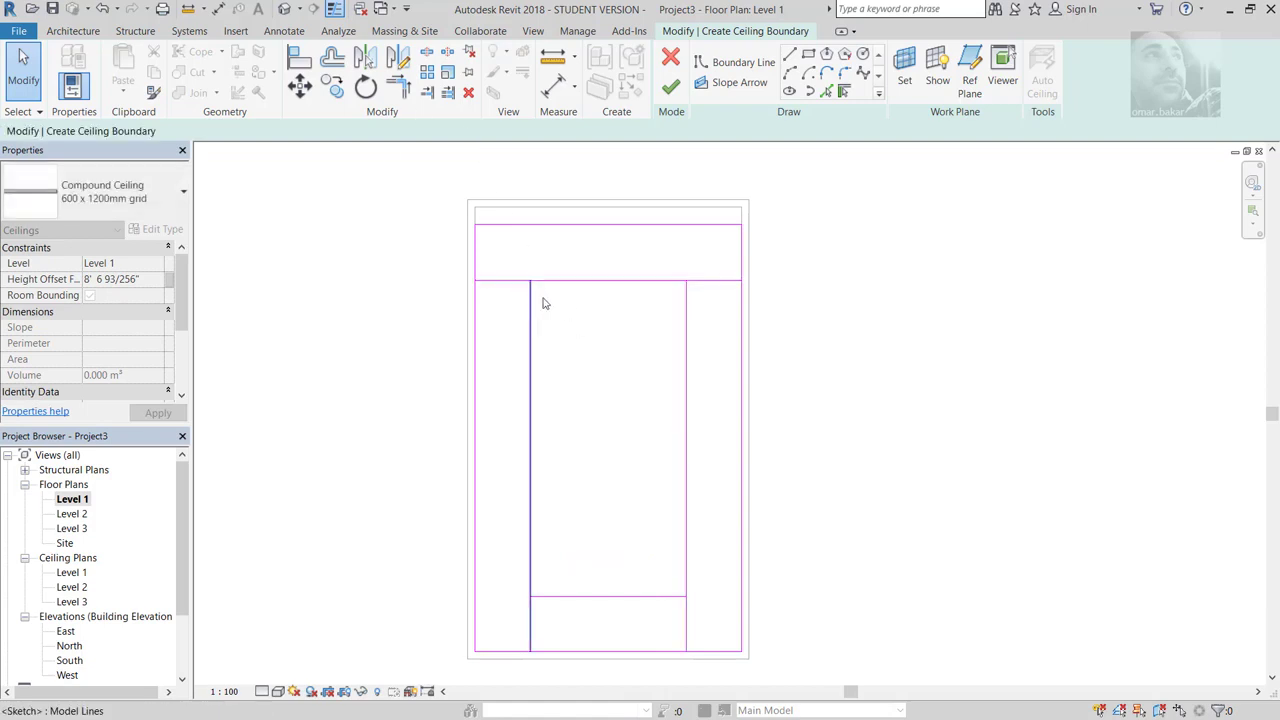
Step: Trim/Extend the 5' inner lines at all four corners into a closed central rectangle
{"action": "left_click", "coordinate": [397, 87]}
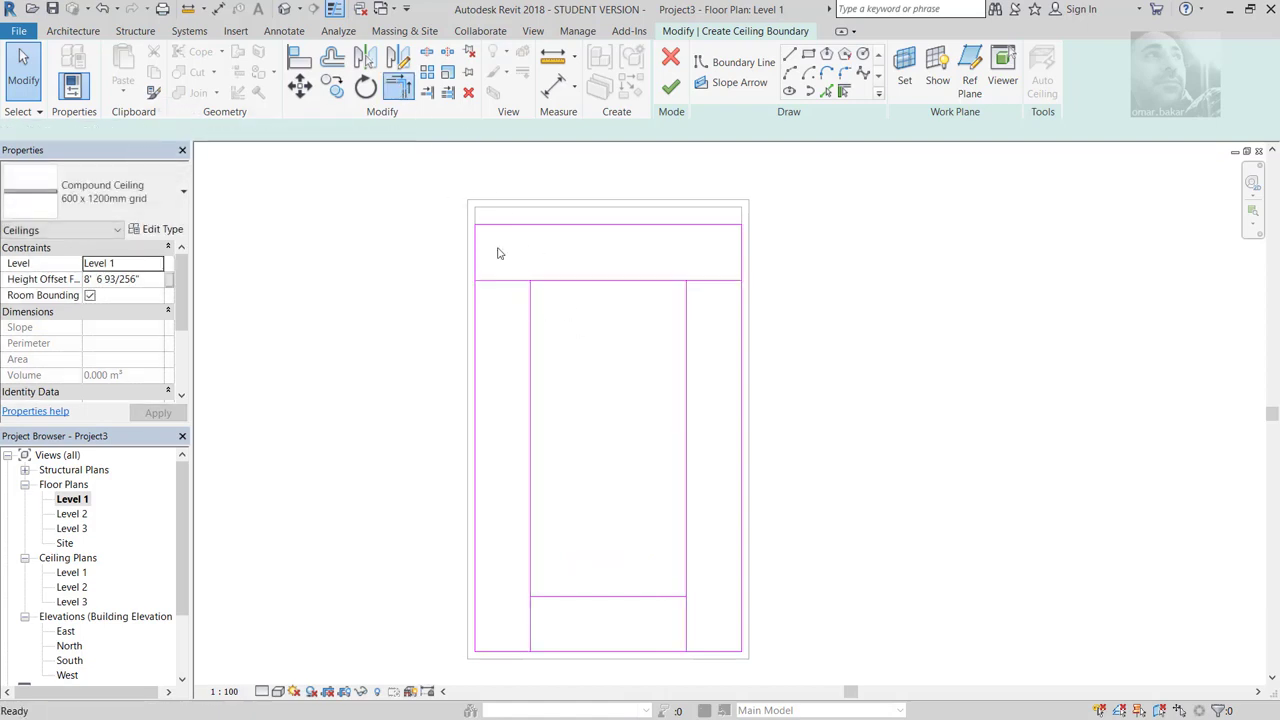
{"action": "left_click", "coordinate": [530, 329]}
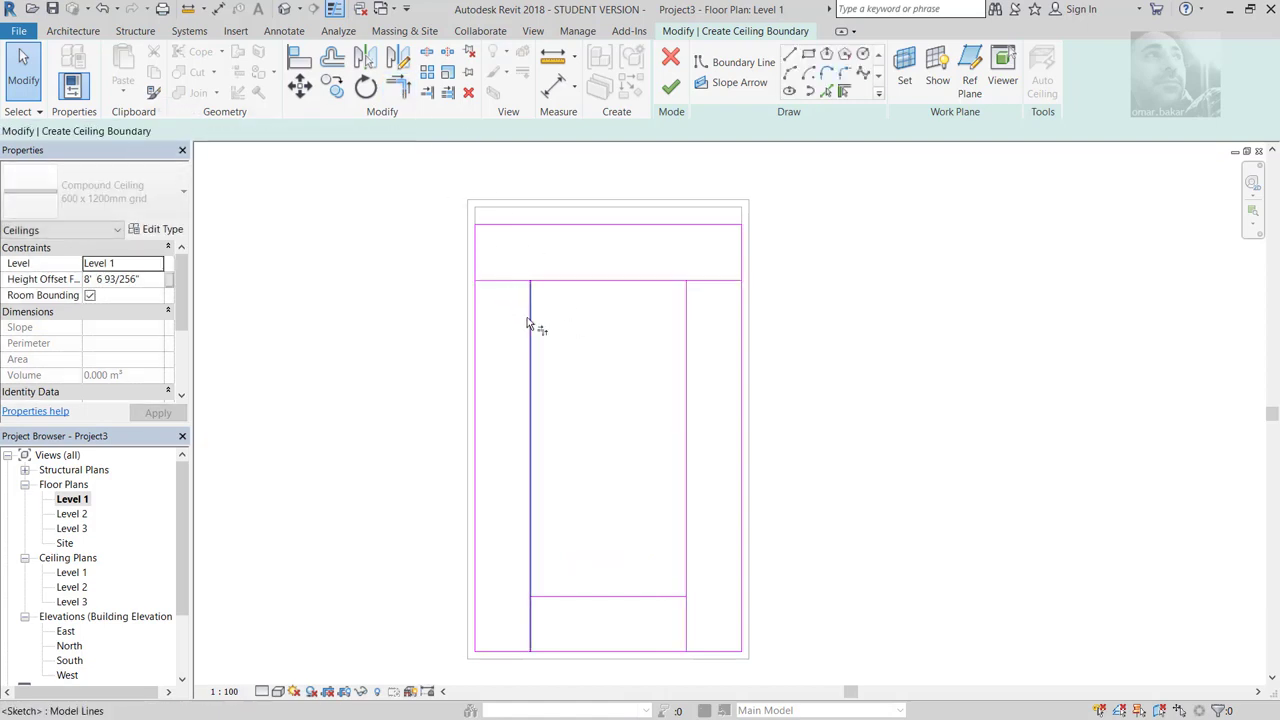
{"action": "left_click", "coordinate": [626, 282]}
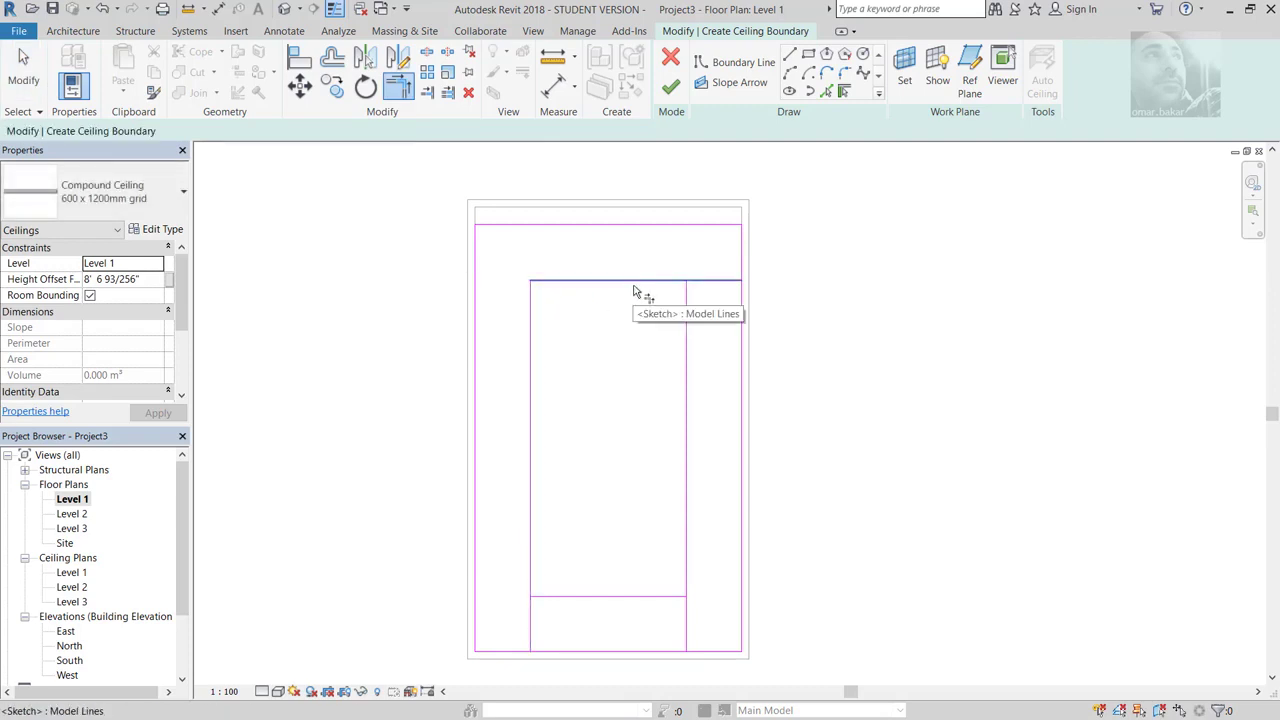
{"action": "left_click", "coordinate": [686, 314]}
{"action": "left_click", "coordinate": [686, 548]}
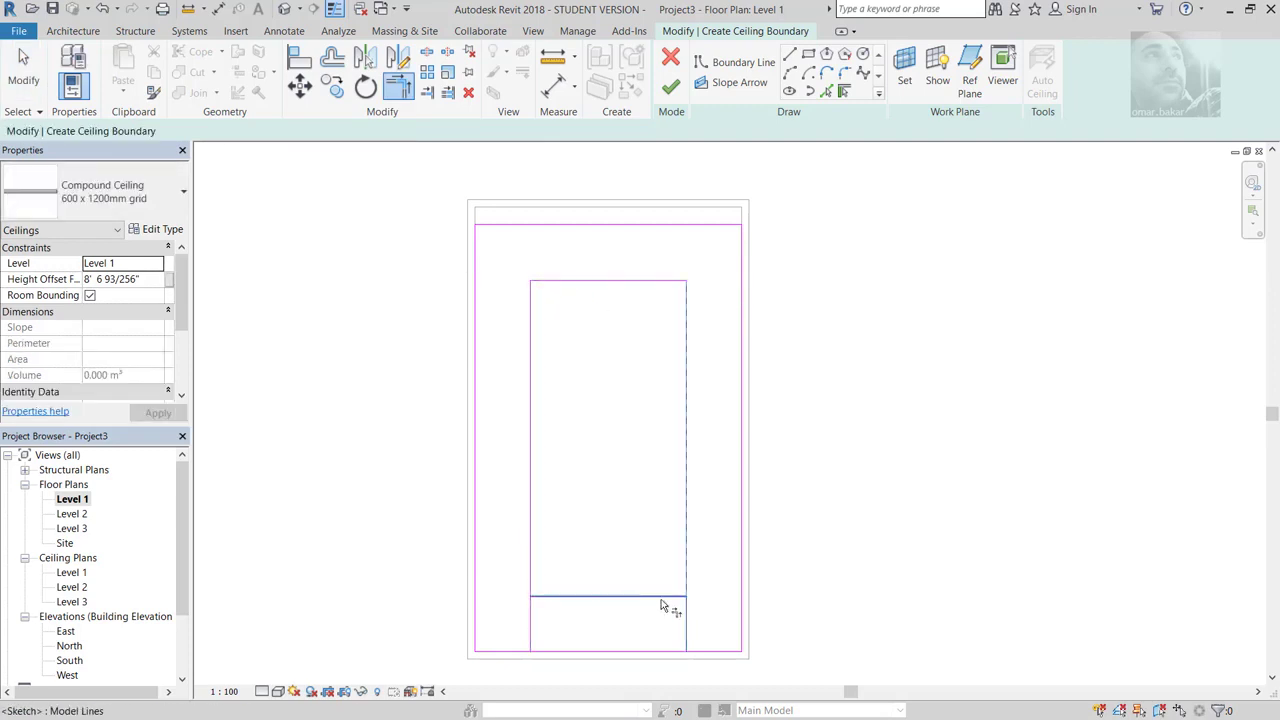
{"action": "left_click", "coordinate": [661, 600]}
{"action": "left_click", "coordinate": [586, 598]}
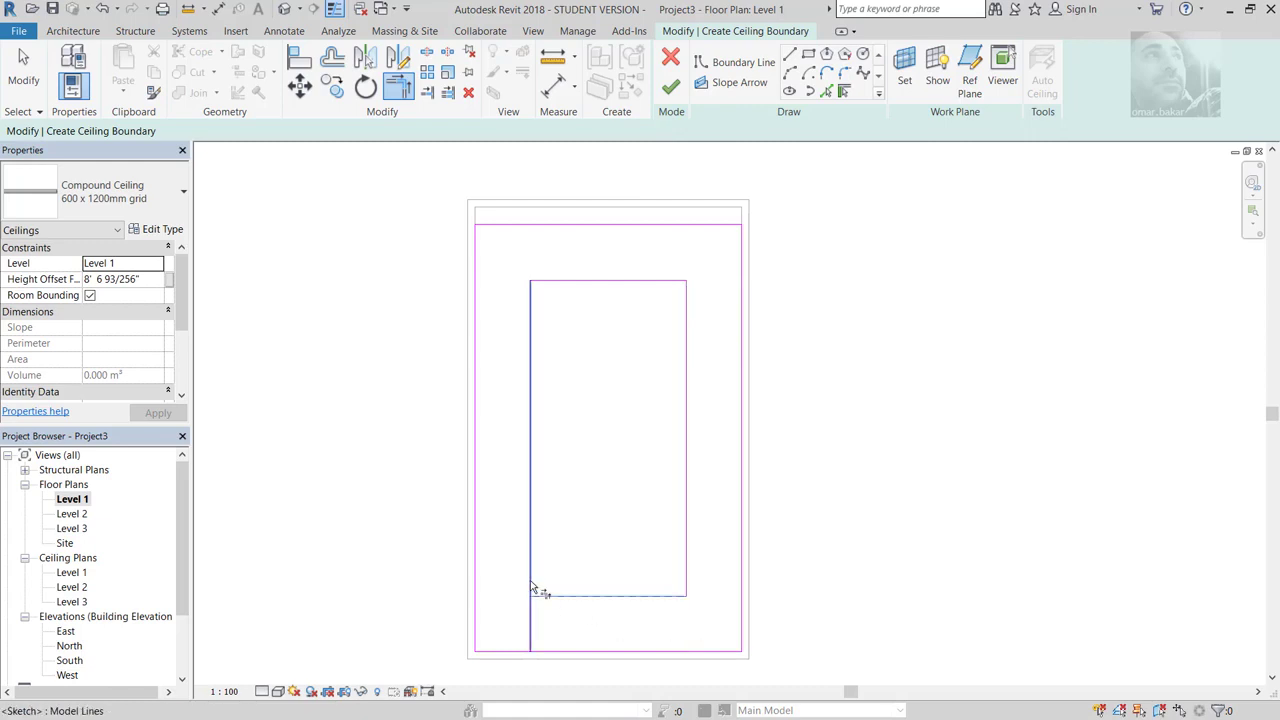
{"action": "left_click", "coordinate": [530, 578]}
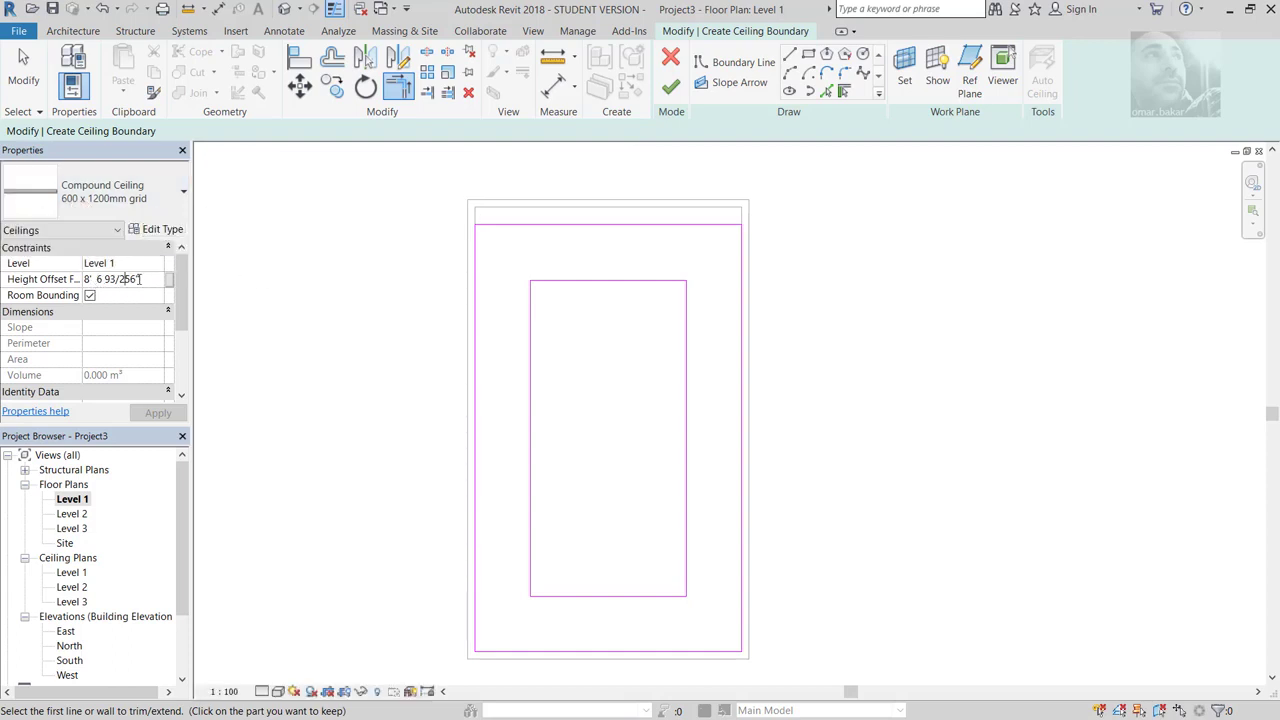
Step: Set Height Offset From Level to 12' 0", apply, and finish the ceiling sketch
{"action": "left_click_drag", "start_coordinate": [133, 281], "coordinate": [37, 281]}
{"action": "type", "text": "12"}
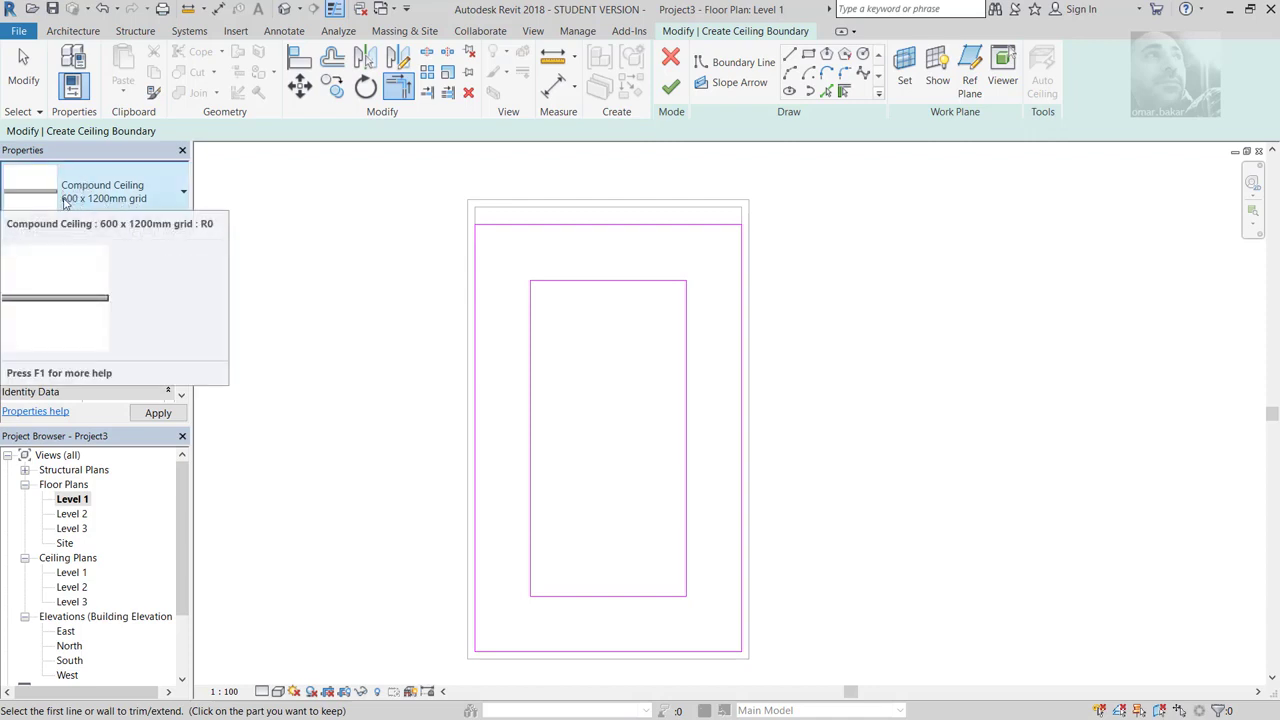
{"action": "left_click", "coordinate": [157, 413]}
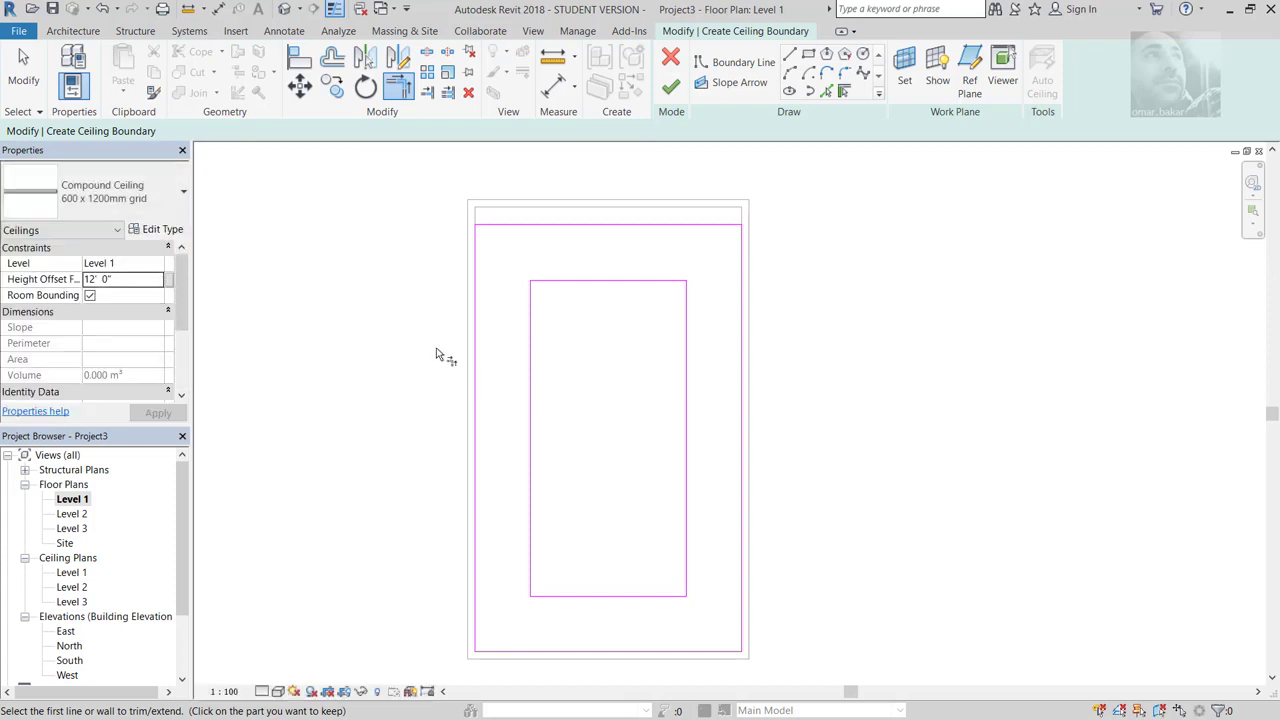
{"action": "left_click", "coordinate": [674, 88]}
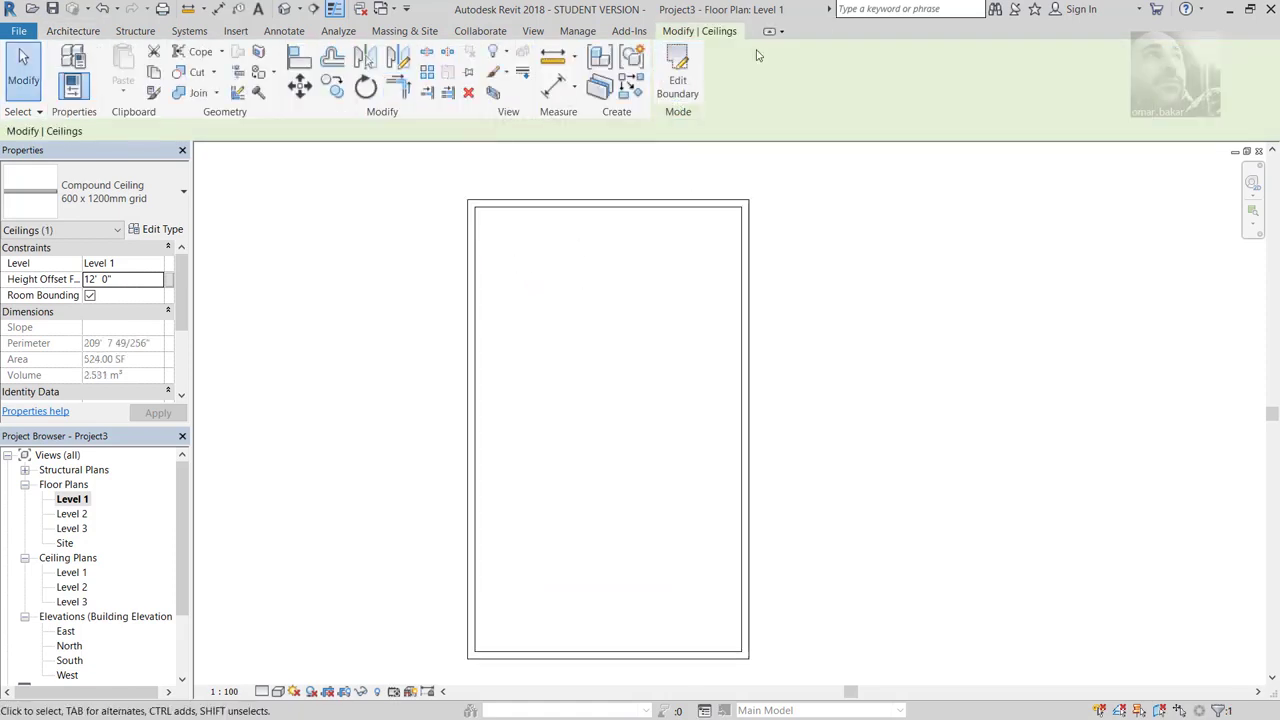
Step: Place a 5' 6" camera at the room's bottom end, aimed toward the far end
{"action": "left_click", "coordinate": [540, 35]}
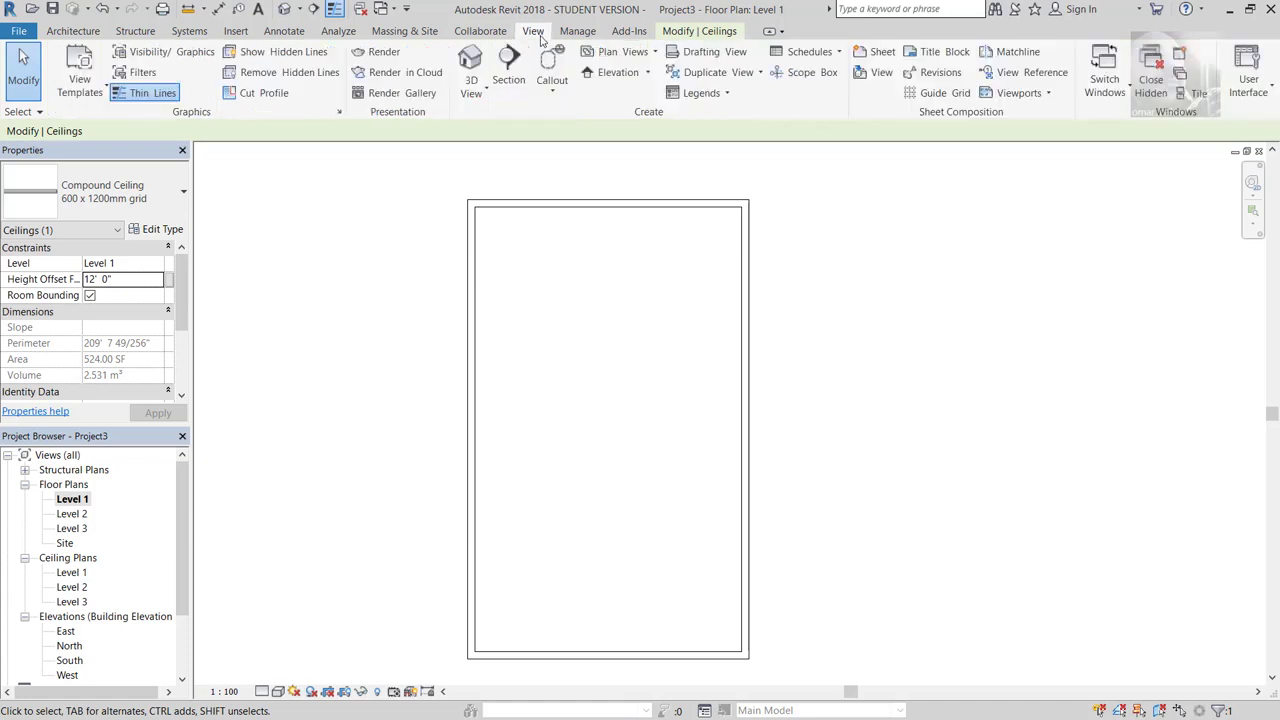
{"action": "left_click", "coordinate": [474, 94]}
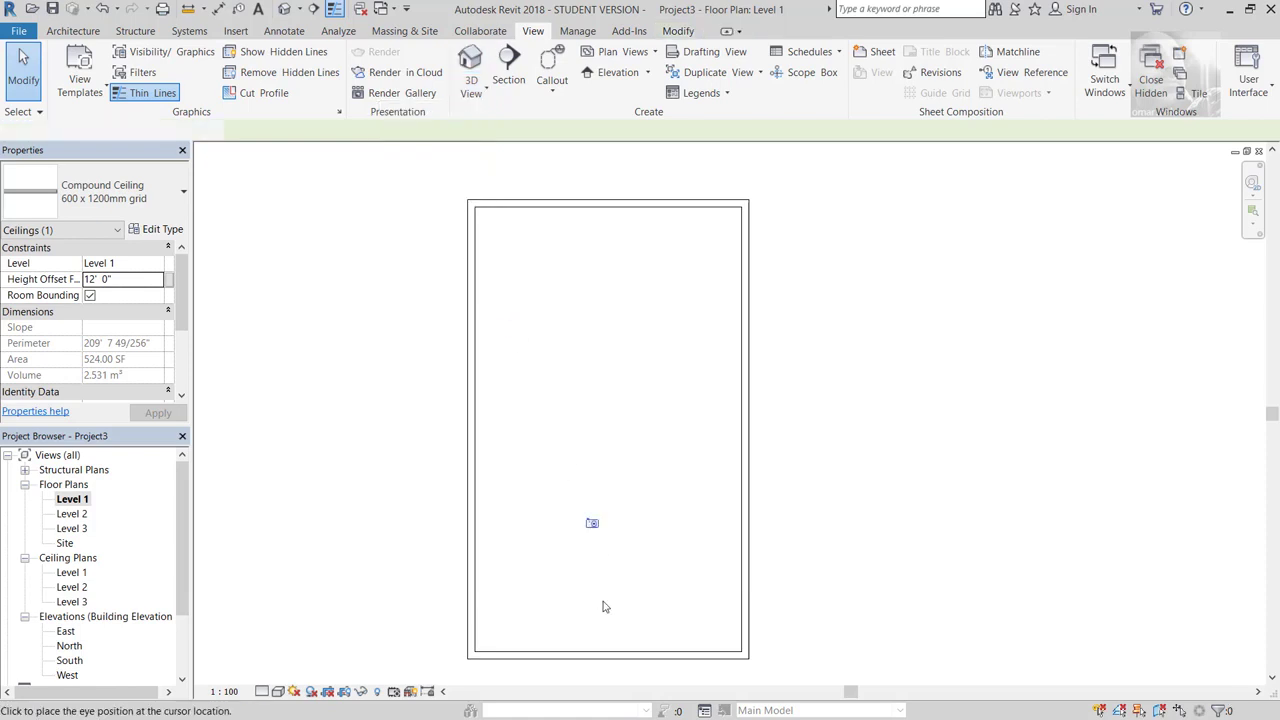
{"action": "left_click", "coordinate": [709, 638]}
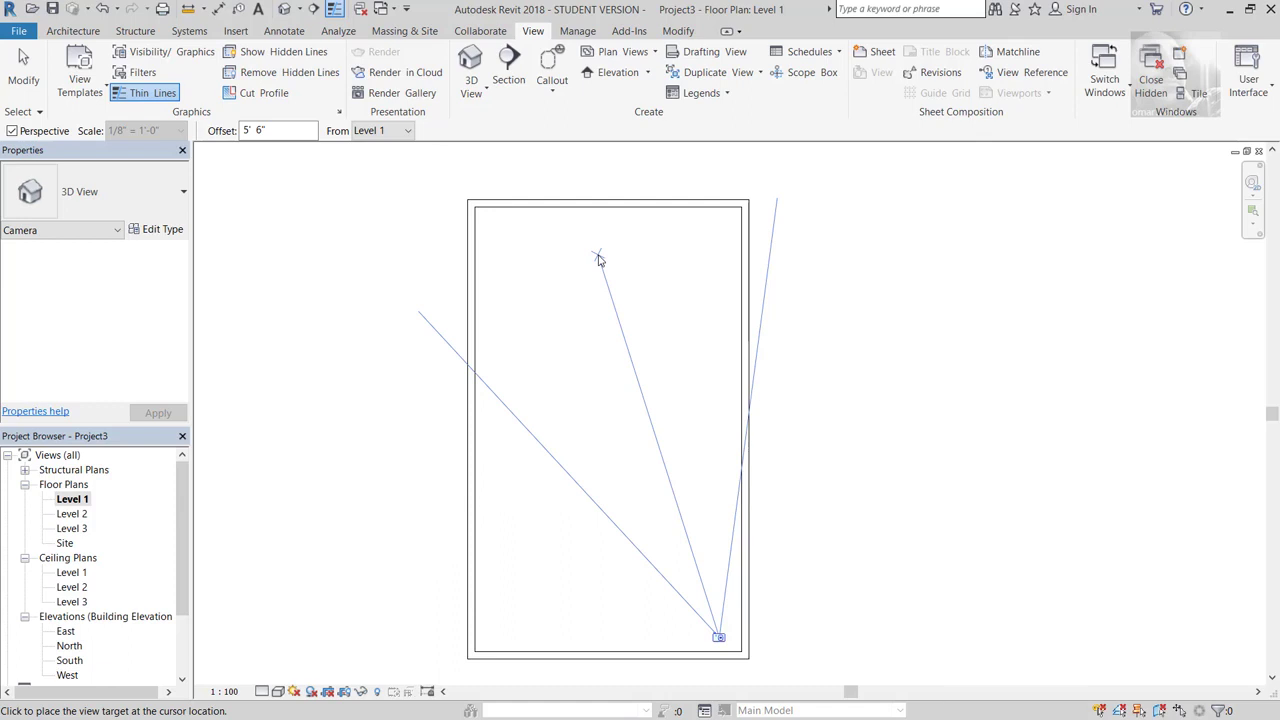
{"action": "left_click", "coordinate": [597, 258]}
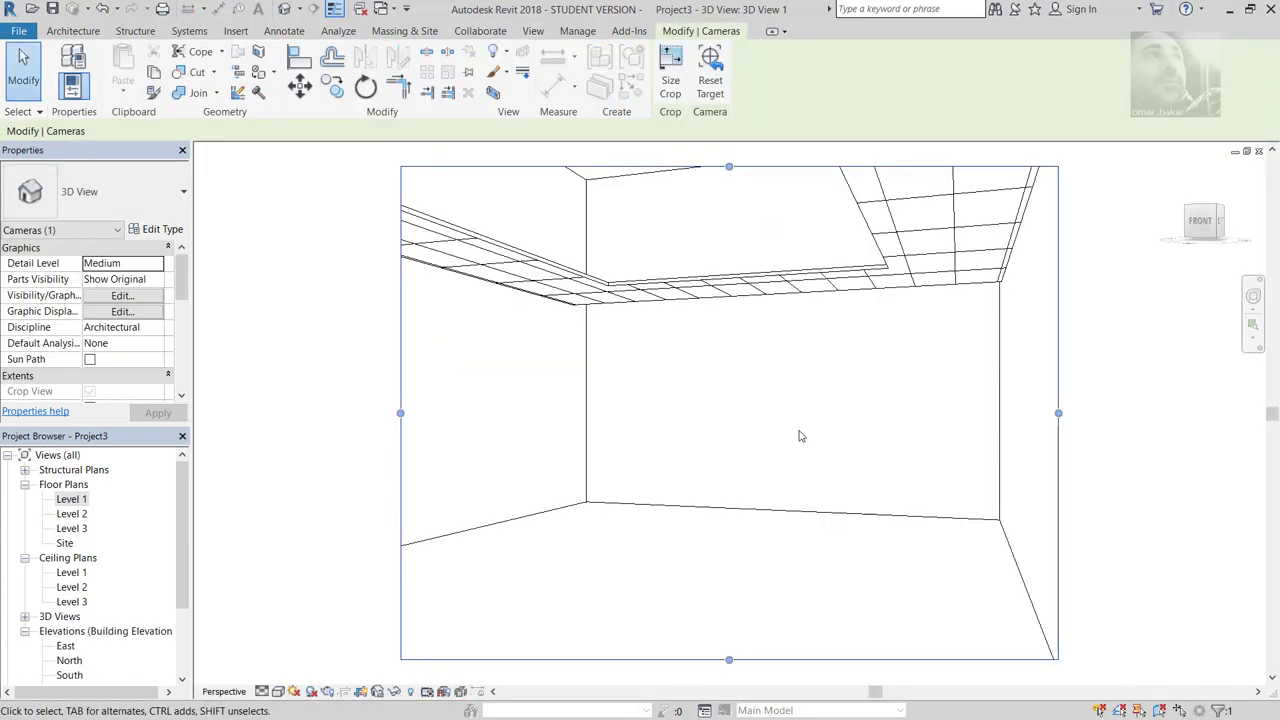
Step: Widen the 3D View 1 camera frame to the right and left and raise its top edge
{"action": "scroll", "coordinate": [782, 452], "scroll_direction": "down", "scroll_amount": 2}
{"action": "scroll", "coordinate": [778, 446], "scroll_direction": "down", "scroll_amount": 2}
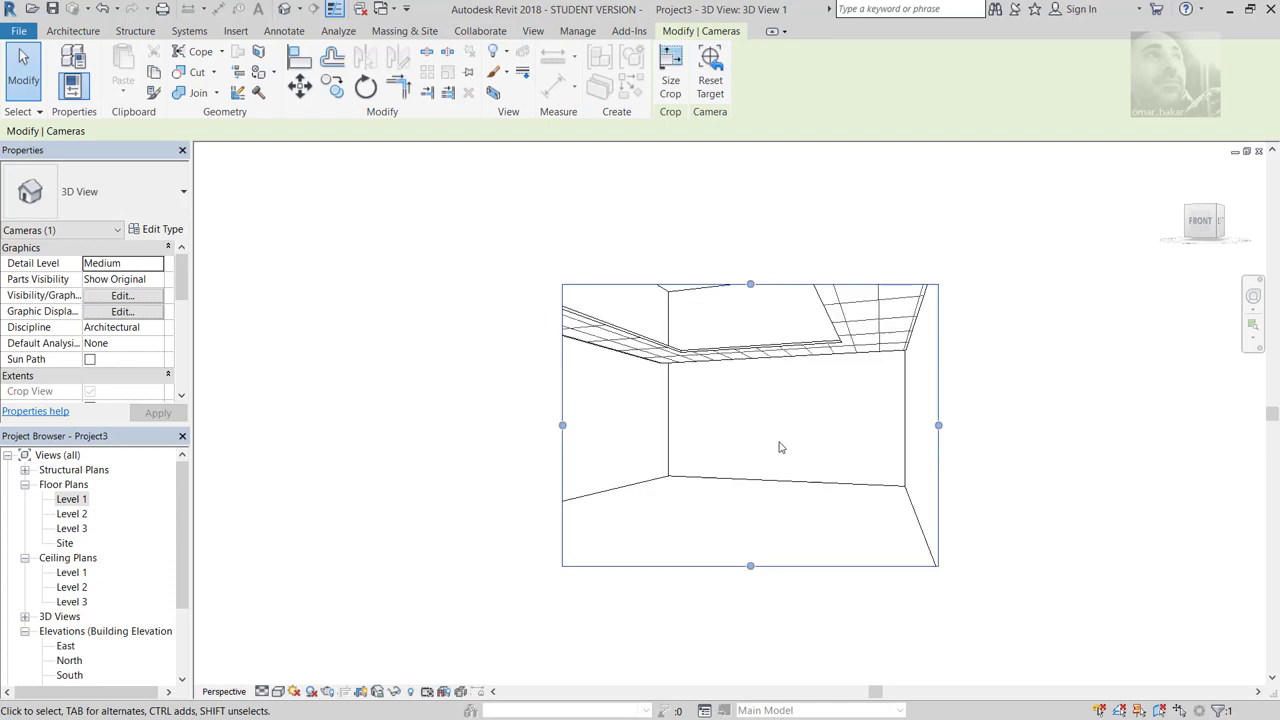
{"action": "mouse_move", "coordinate": [777, 446]}
{"action": "middle_mouse_down"}
{"action": "mouse_move", "coordinate": [691, 449]}
{"action": "mouse_move", "coordinate": [743, 430]}
{"action": "middle_mouse_up"}
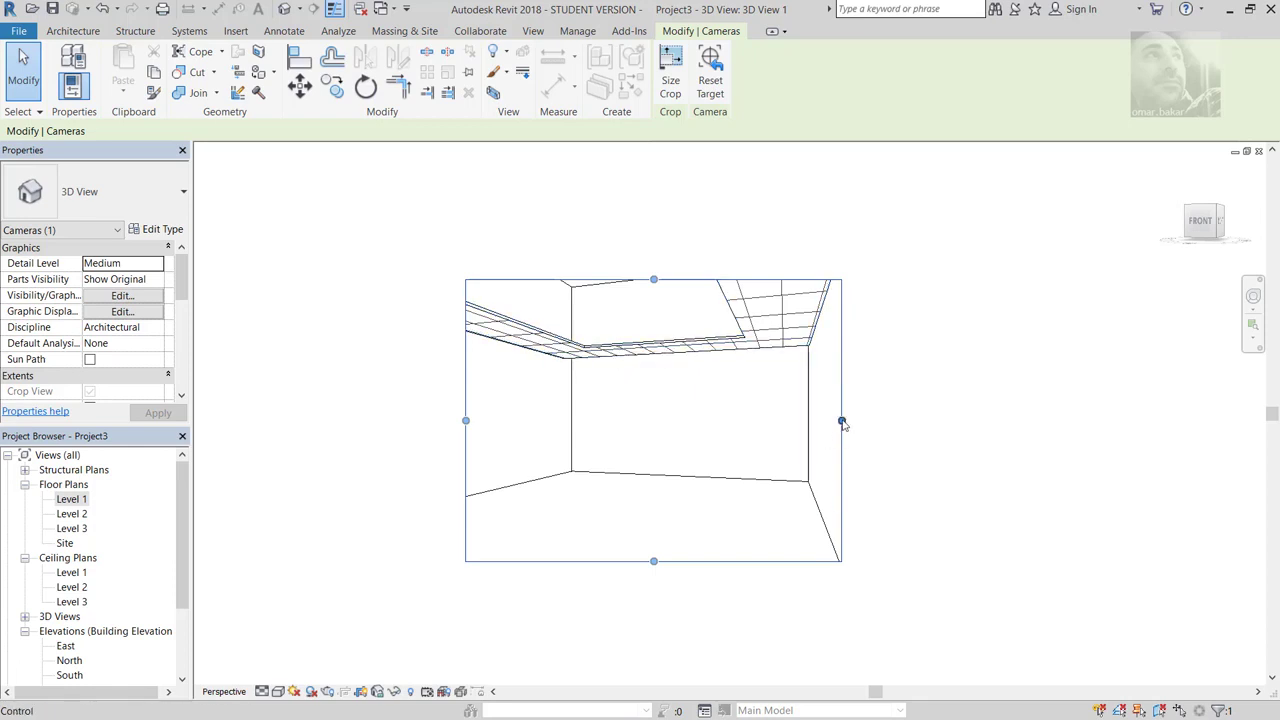
{"action": "left_click_drag", "start_coordinate": [841, 420], "coordinate": [976, 420]}
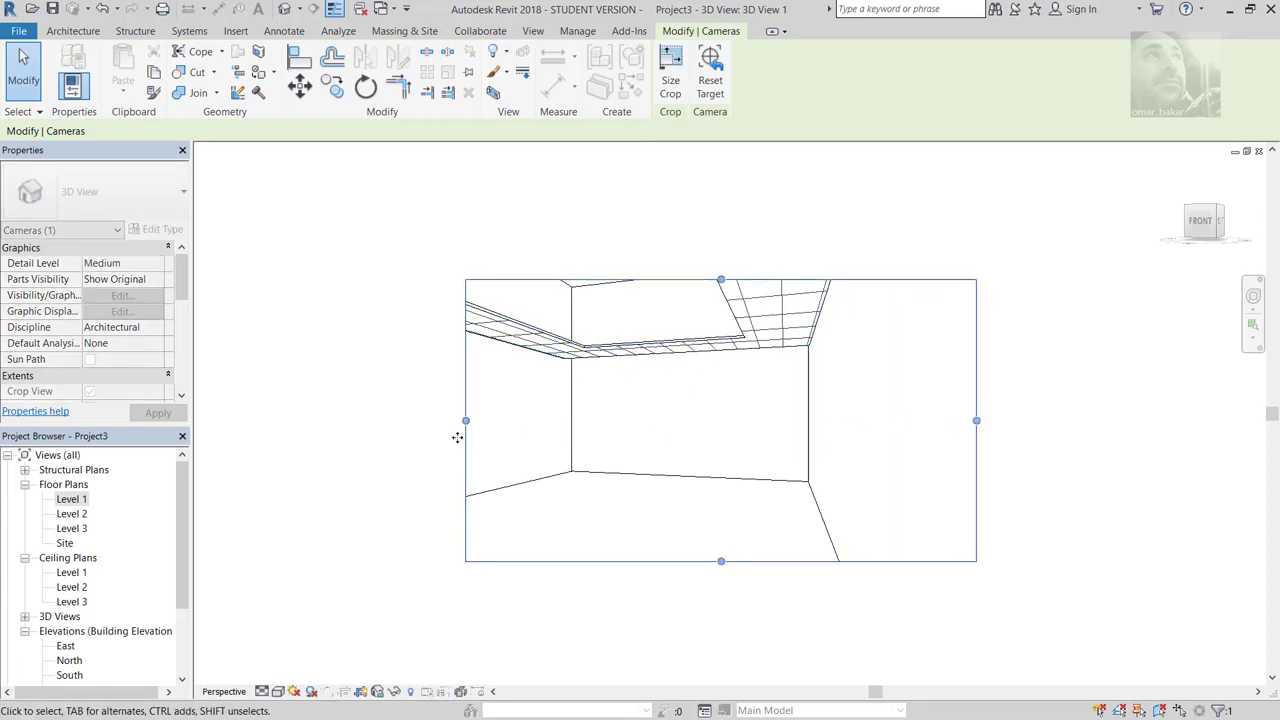
{"action": "left_click_drag", "start_coordinate": [466, 420], "coordinate": [352, 418]}
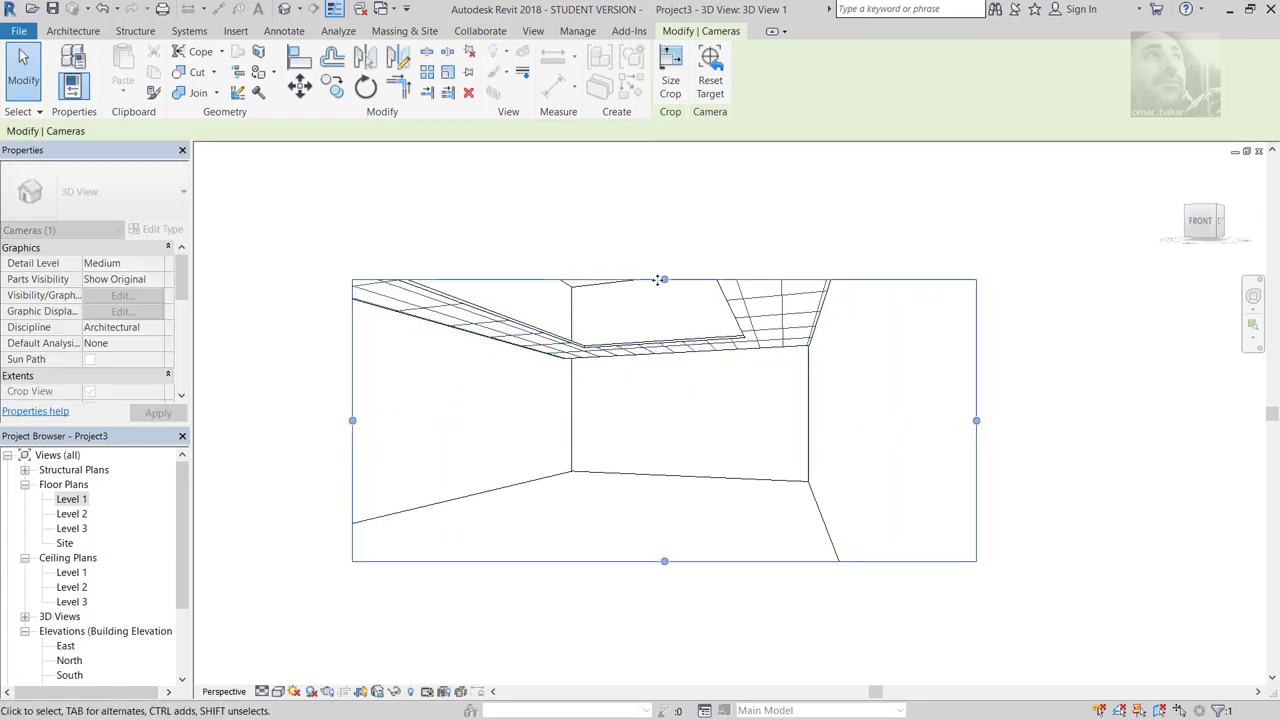
{"action": "mouse_move", "coordinate": [664, 279]}
{"action": "left_mouse_down"}
{"action": "mouse_move", "coordinate": [664, 192]}
{"action": "mouse_move", "coordinate": [664, 212]}
{"action": "left_mouse_up"}
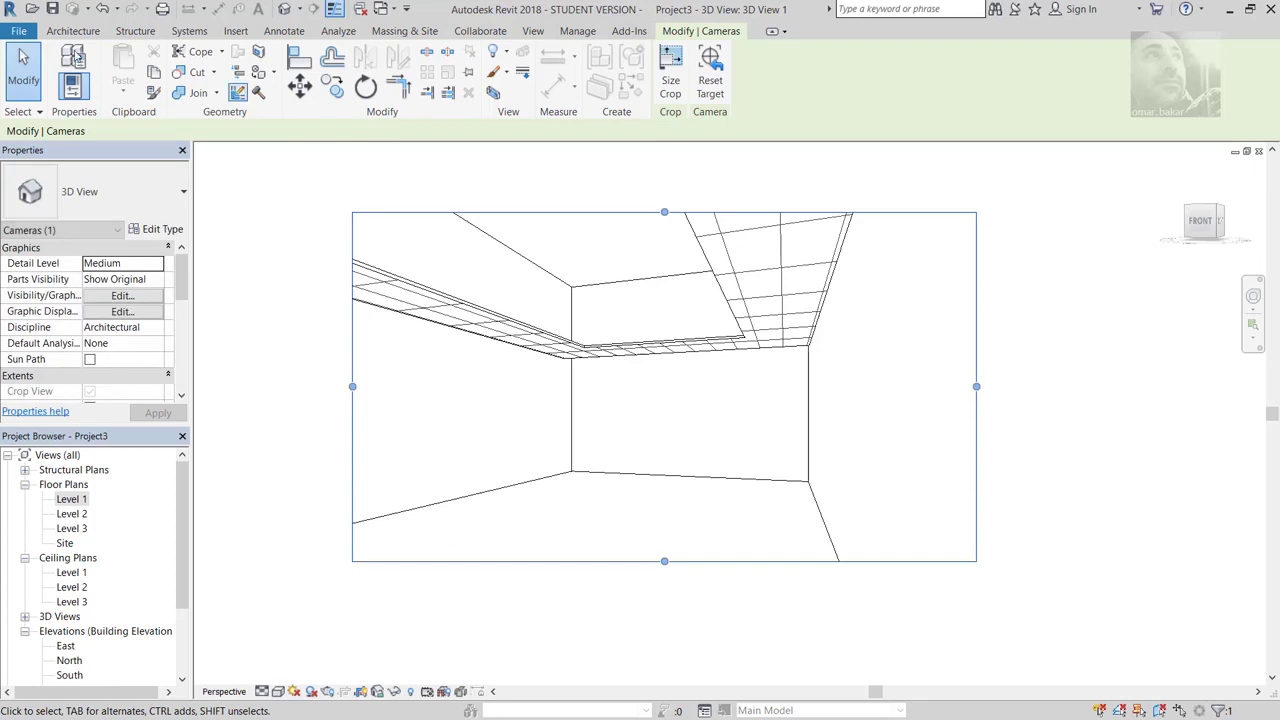
{"action": "key", "text": "Escape"}
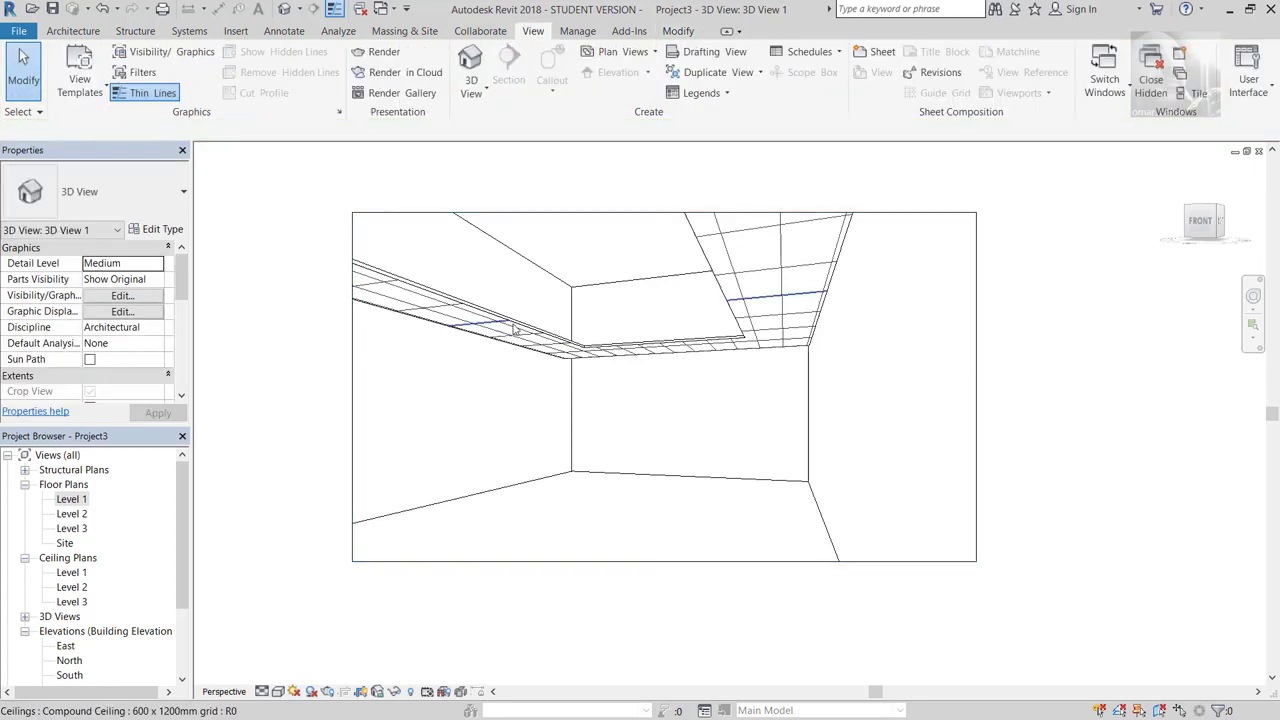
{"action": "left_click", "coordinate": [532, 332]}
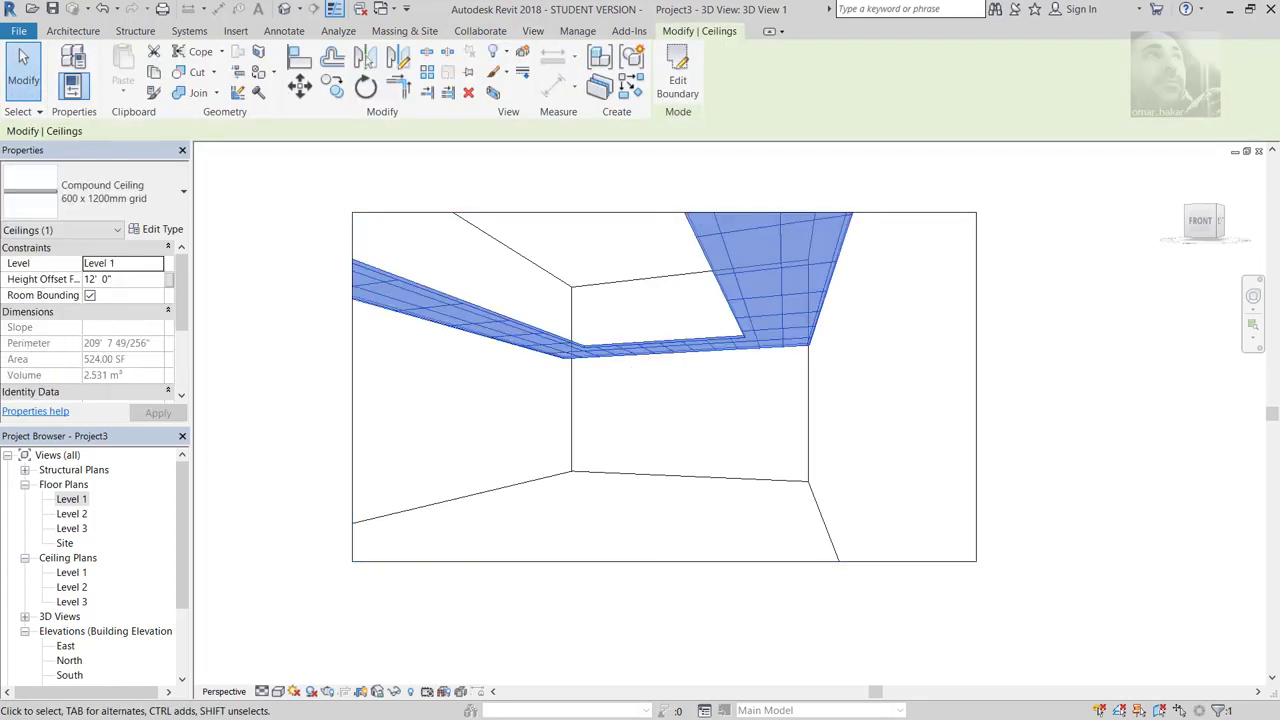
{"action": "key", "text": "alt+Tab"}
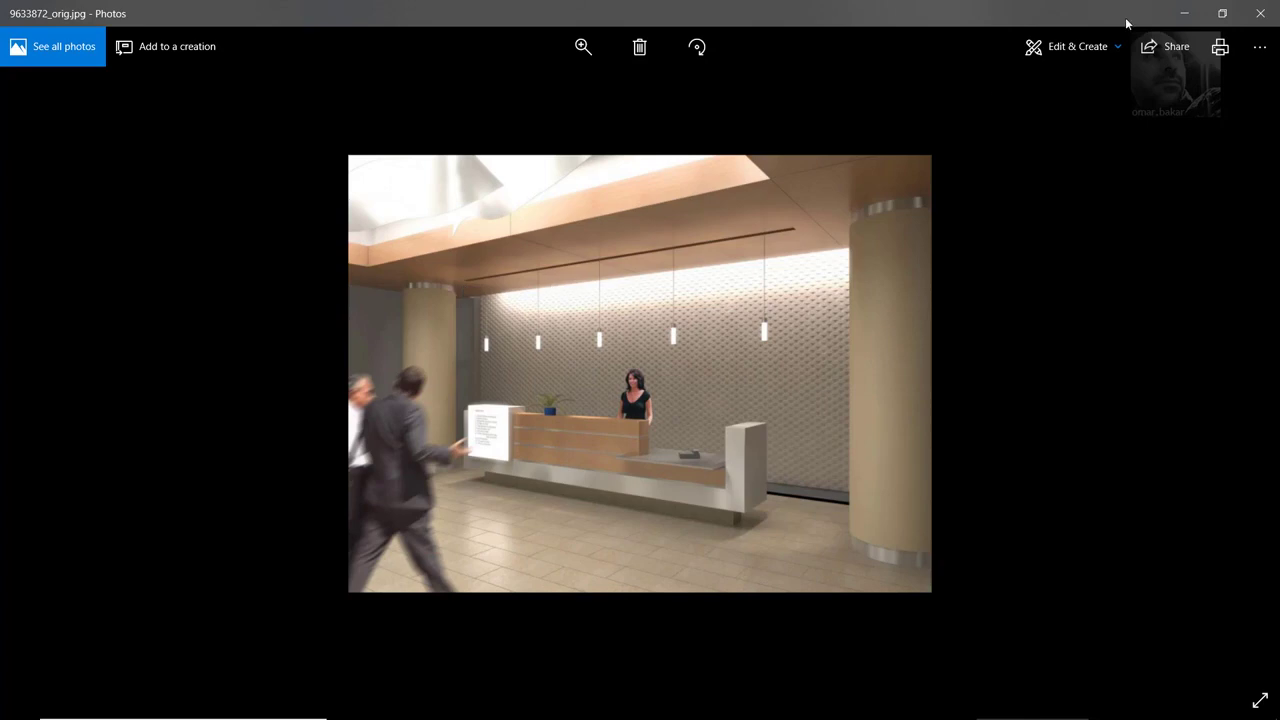
{"action": "left_click", "coordinate": [1185, 14]}
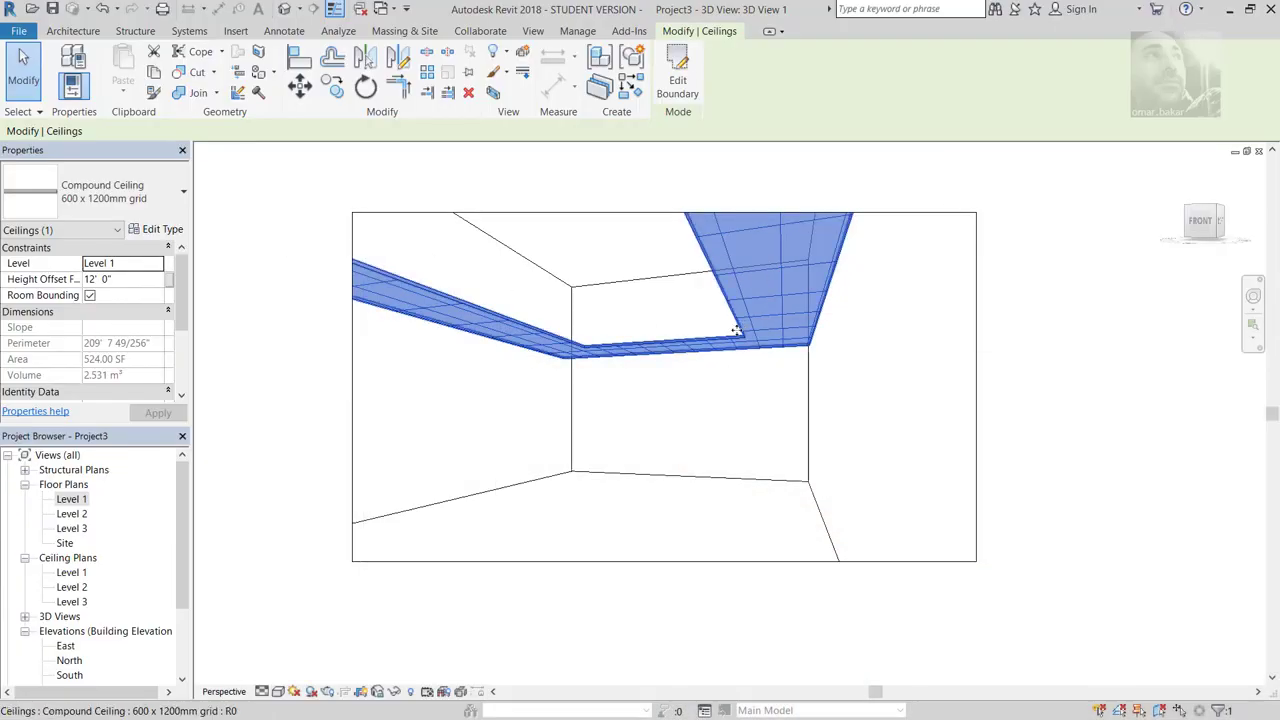
Step: Open Floor Plans > Level 1 from the Project Browser
{"action": "left_click", "coordinate": [84, 500]}
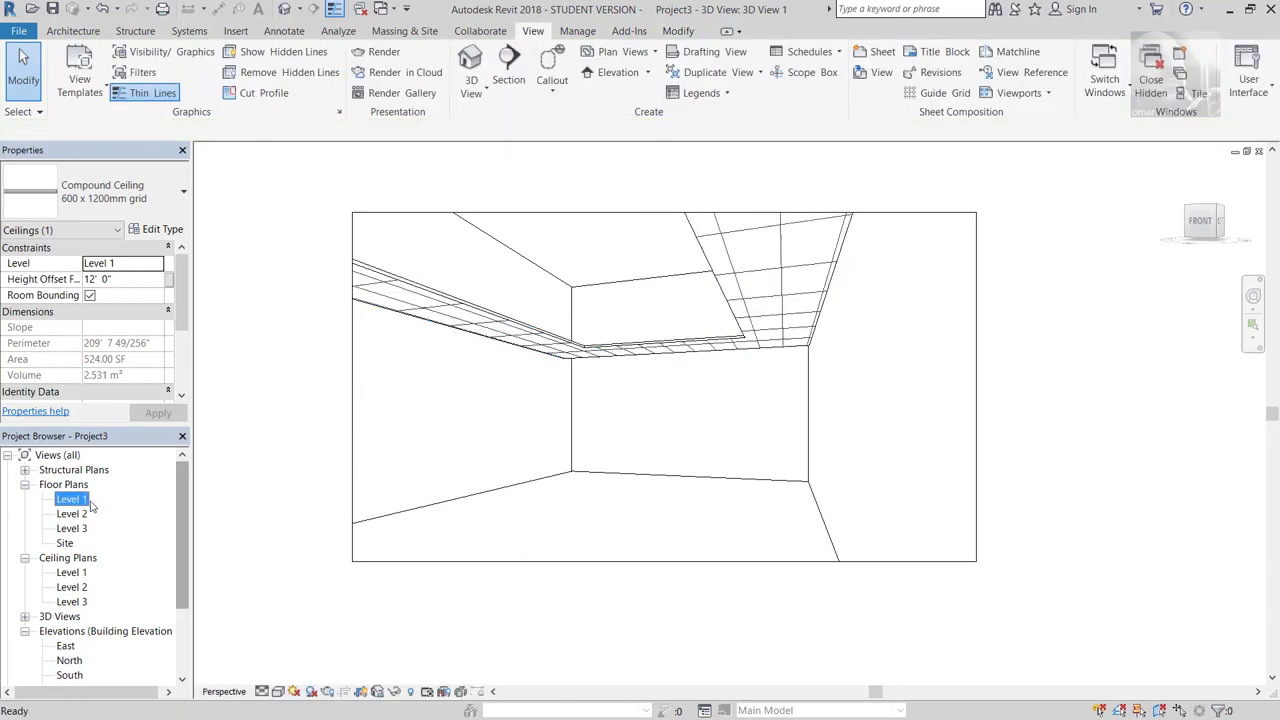
{"action": "double_click", "coordinate": [86, 500]}
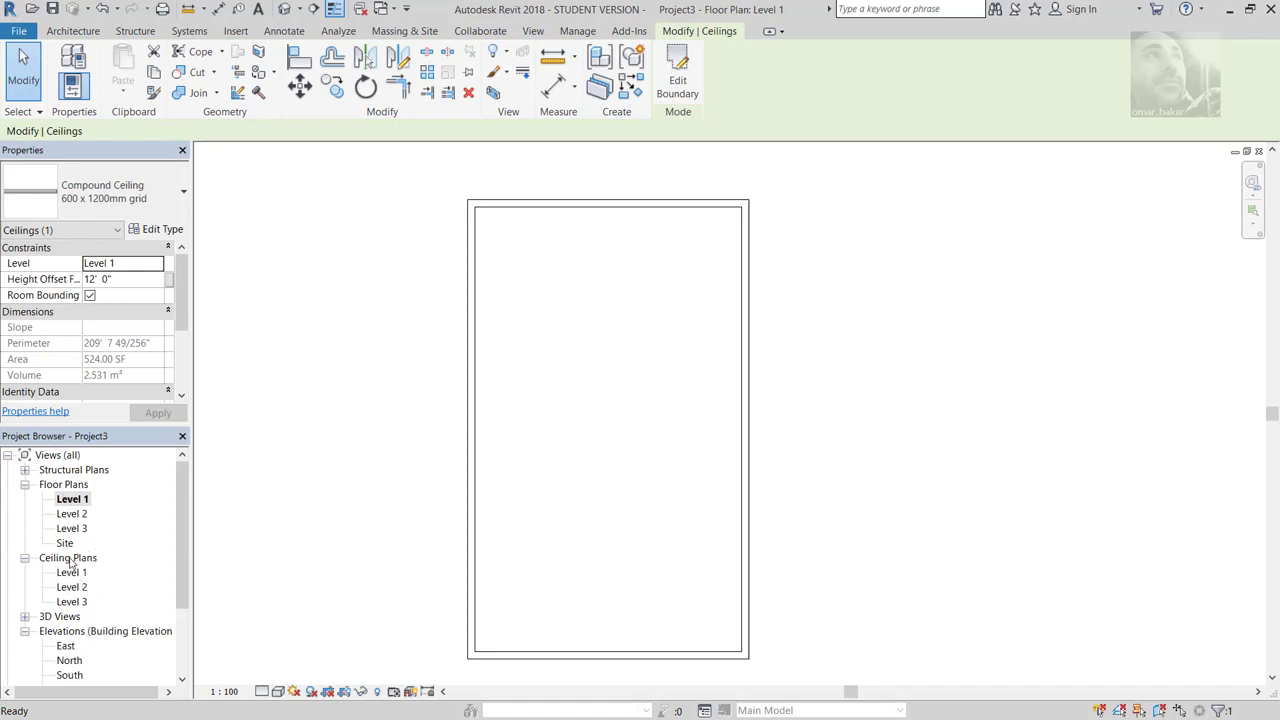
Step: Open the Level 1 reflected ceiling plan and set its underlay base level to Level 1
{"action": "double_click", "coordinate": [71, 574]}
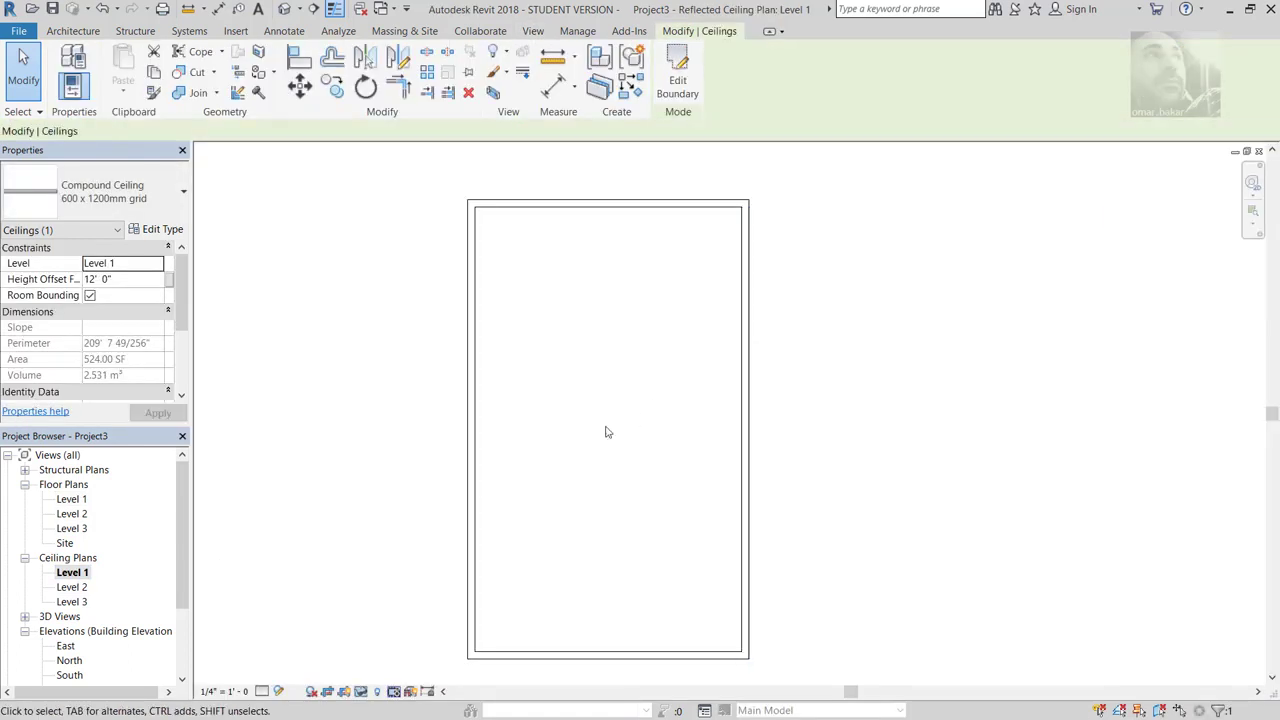
{"action": "scroll", "coordinate": [182, 287], "scroll_direction": "down", "scroll_amount": 2}
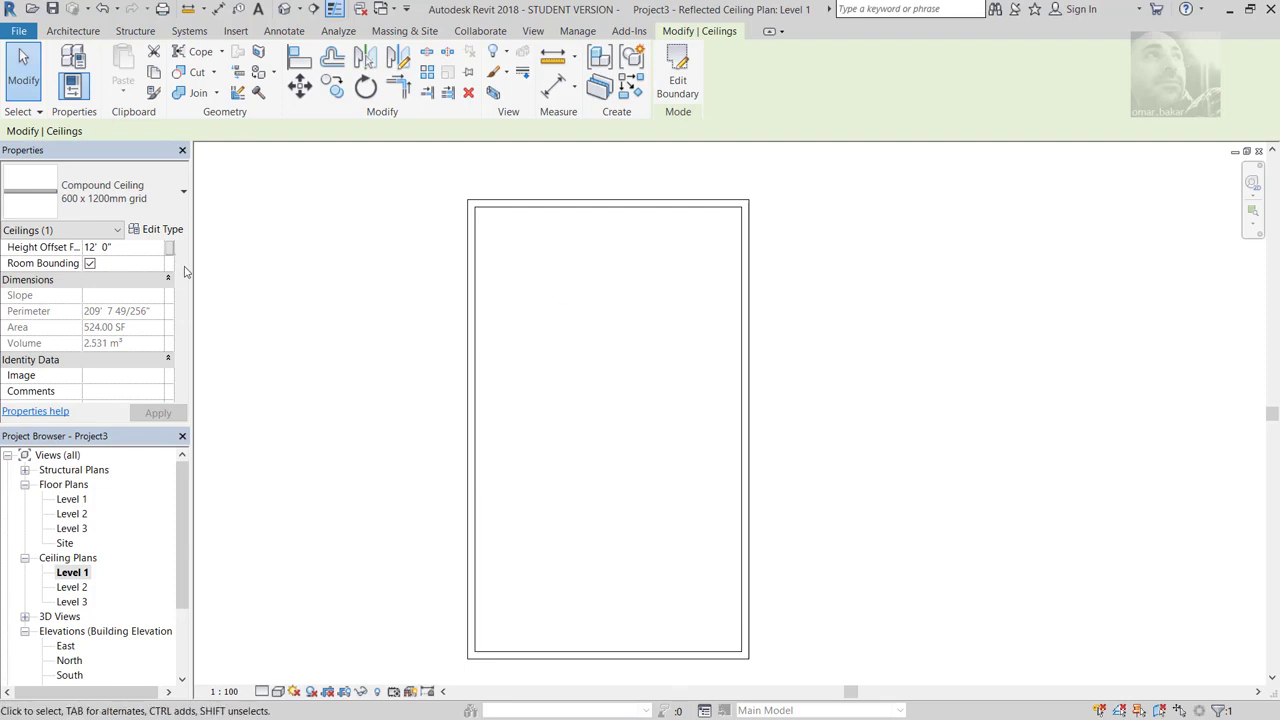
{"action": "scroll", "coordinate": [184, 271], "scroll_direction": "up", "scroll_amount": 2}
{"action": "left_click", "coordinate": [283, 331]}
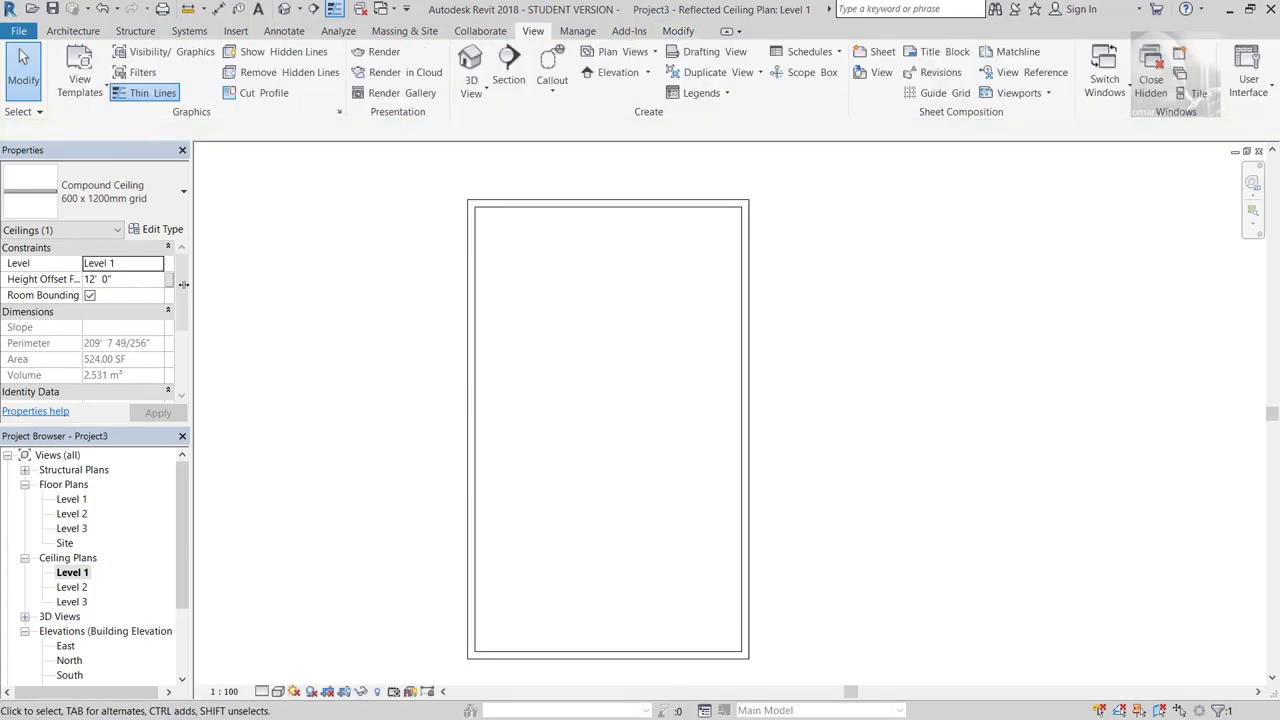
{"action": "scroll", "coordinate": [181, 300], "scroll_direction": "down", "scroll_amount": 1}
{"action": "scroll", "coordinate": [181, 310], "scroll_direction": "down", "scroll_amount": 1}
{"action": "scroll", "coordinate": [180, 320], "scroll_direction": "down", "scroll_amount": 1}
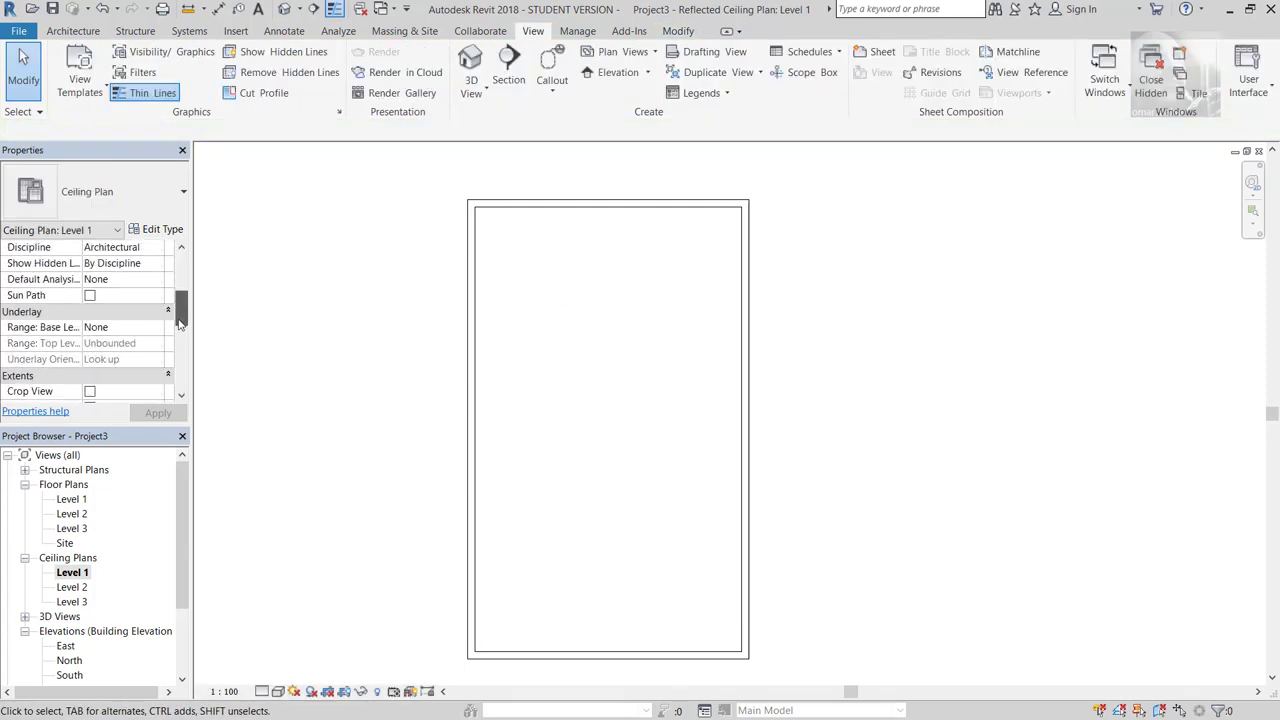
{"action": "scroll", "coordinate": [180, 322], "scroll_direction": "down", "scroll_amount": 1}
{"action": "left_click", "coordinate": [113, 311]}
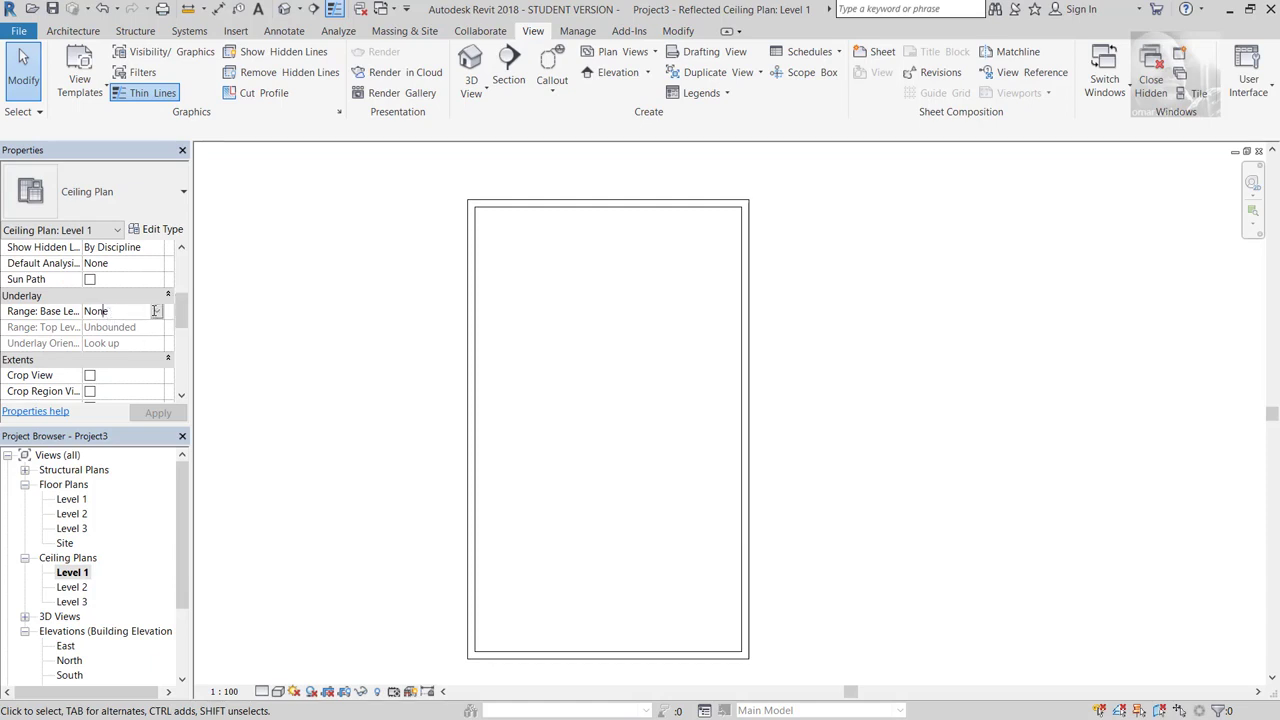
{"action": "left_click", "coordinate": [156, 313]}
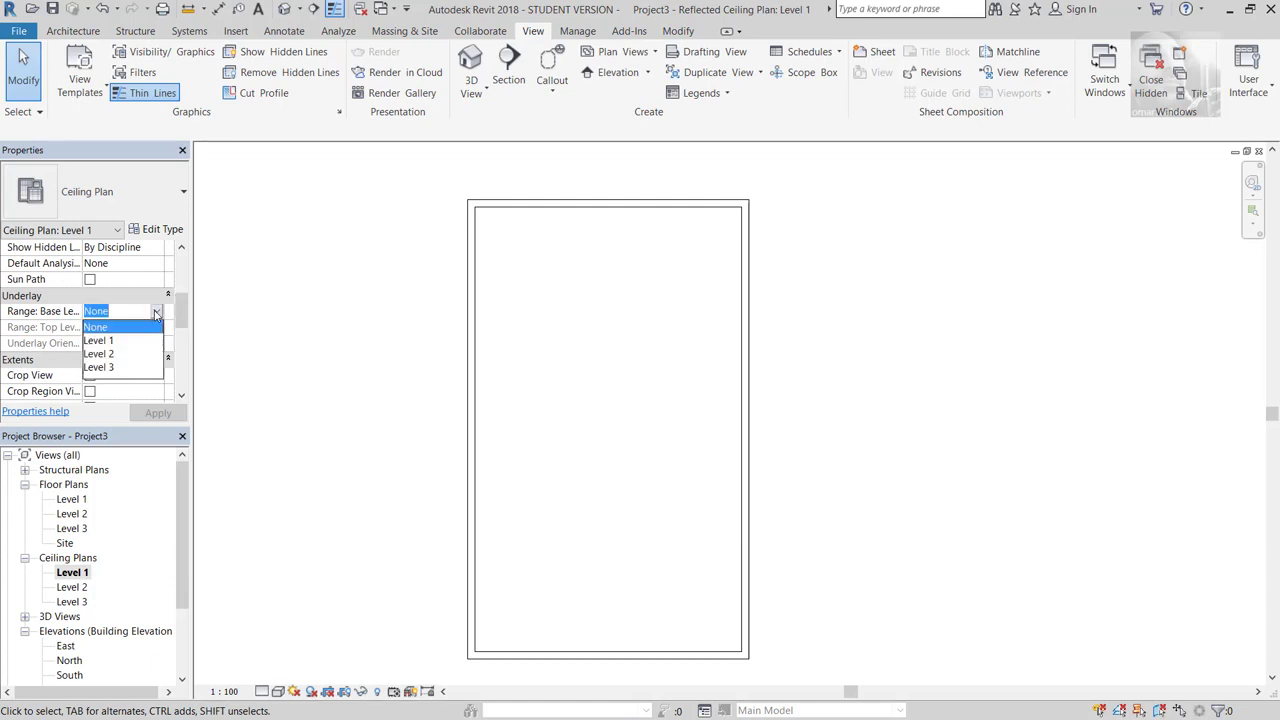
{"action": "left_click", "coordinate": [113, 343]}
{"action": "left_click", "coordinate": [150, 420]}
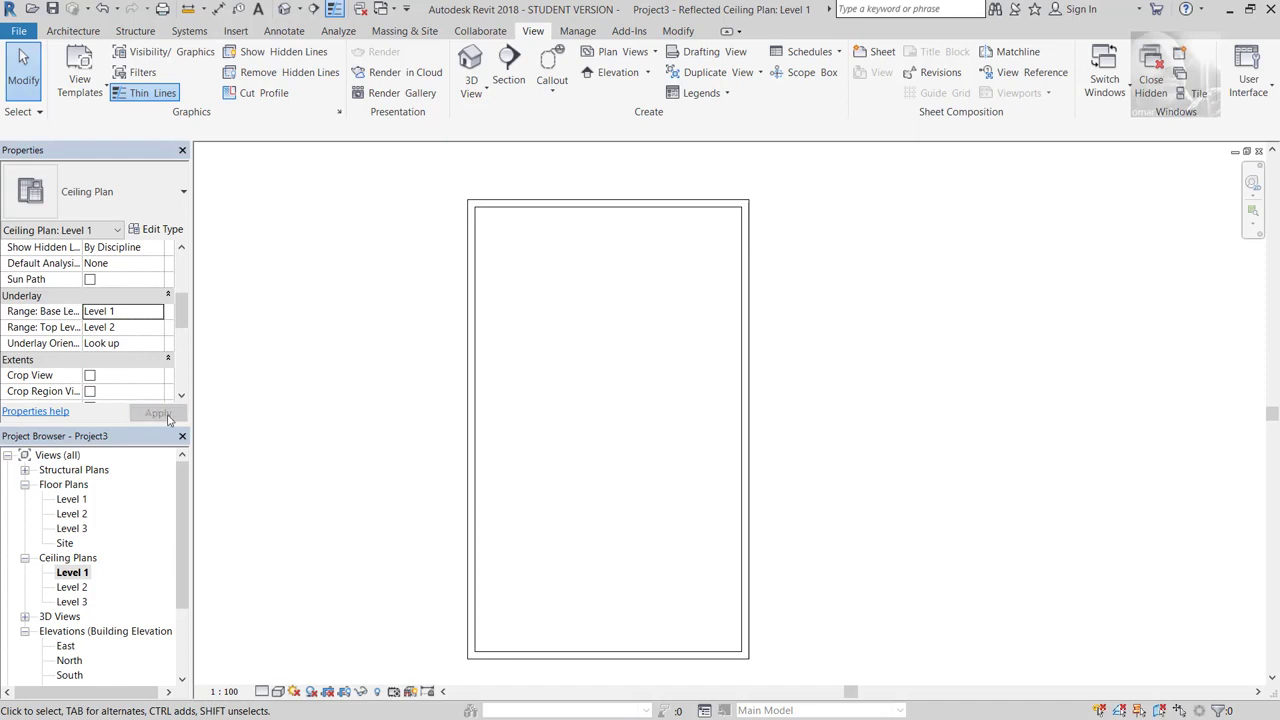
Step: Change the ceiling plan's underlay base level to Level 2 and apply it
{"action": "left_click_drag", "start_coordinate": [580, 316], "coordinate": [503, 370]}
{"action": "left_click", "coordinate": [112, 328]}
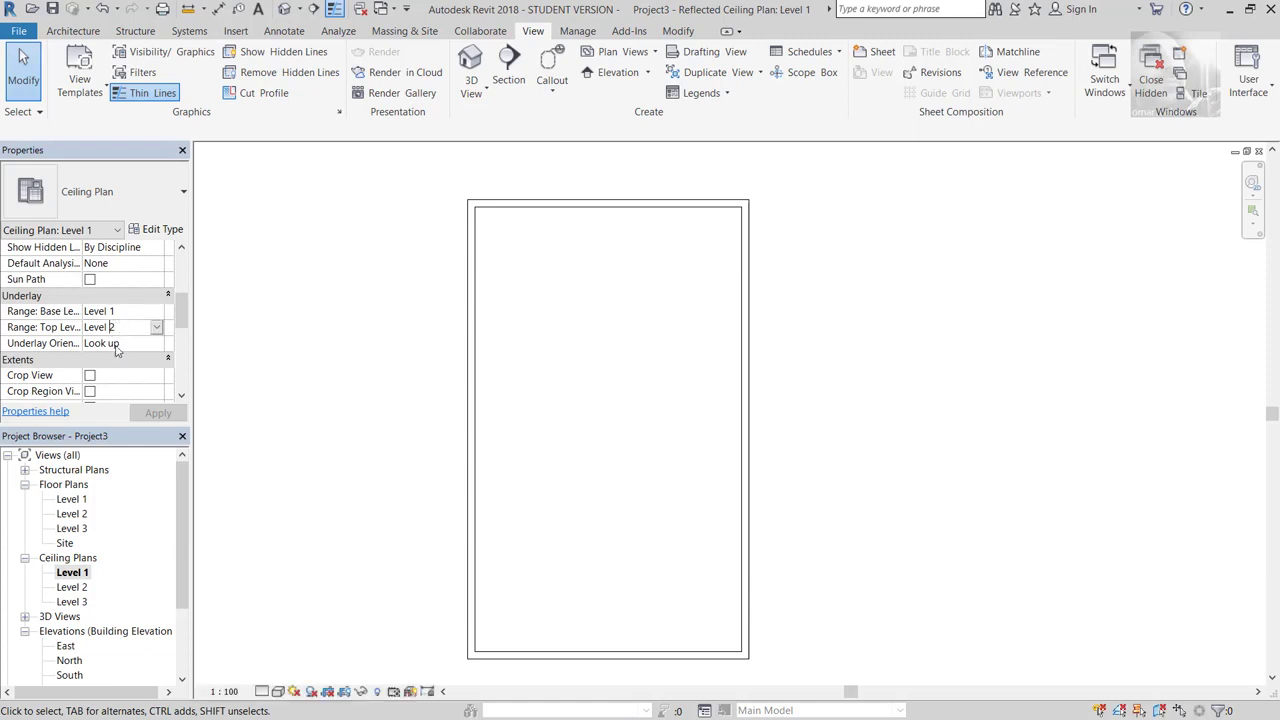
{"action": "left_click", "coordinate": [156, 311]}
{"action": "left_click", "coordinate": [138, 330]}
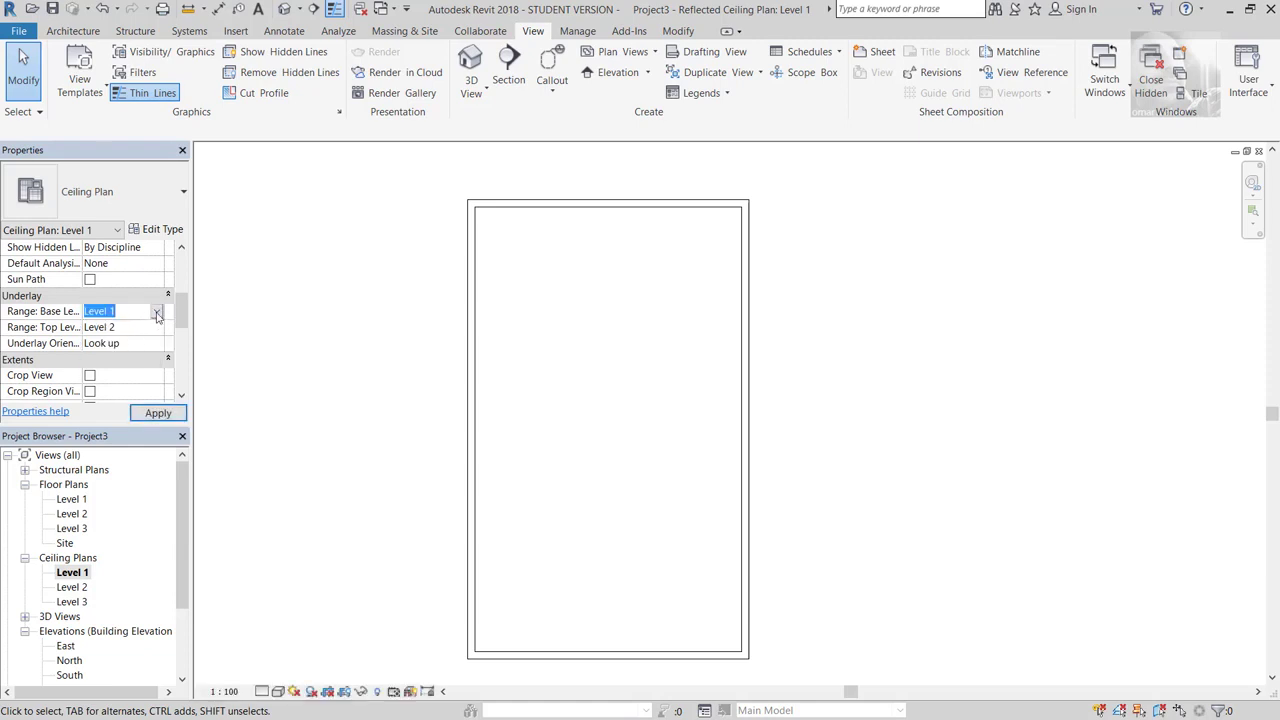
{"action": "left_click", "coordinate": [157, 316]}
{"action": "left_click", "coordinate": [121, 353]}
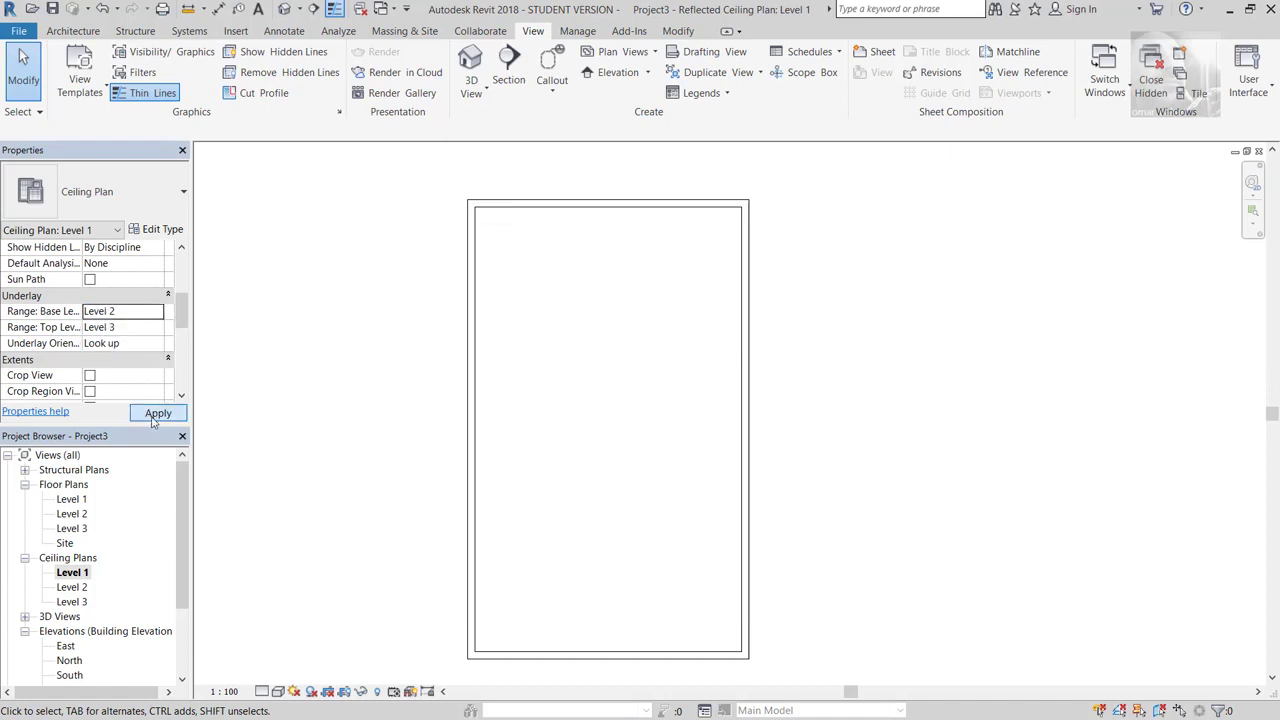
{"action": "left_click", "coordinate": [157, 414]}
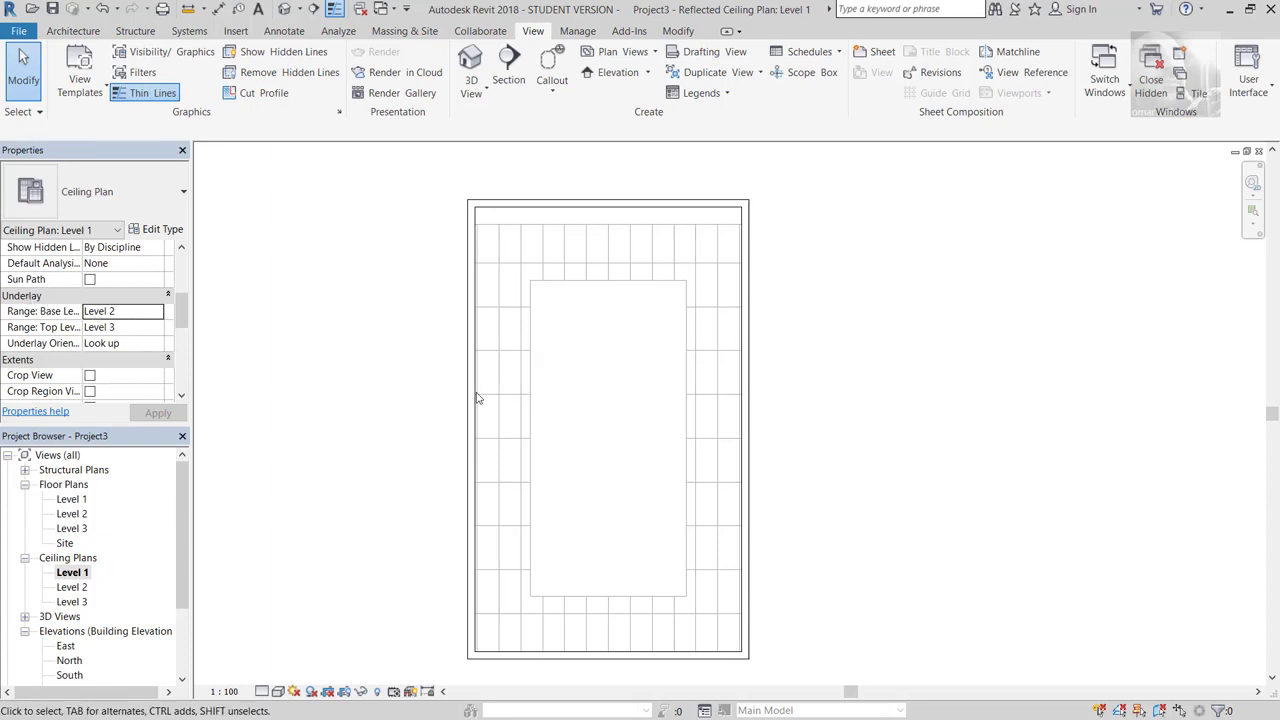
{"action": "double_click", "coordinate": [78, 514]}
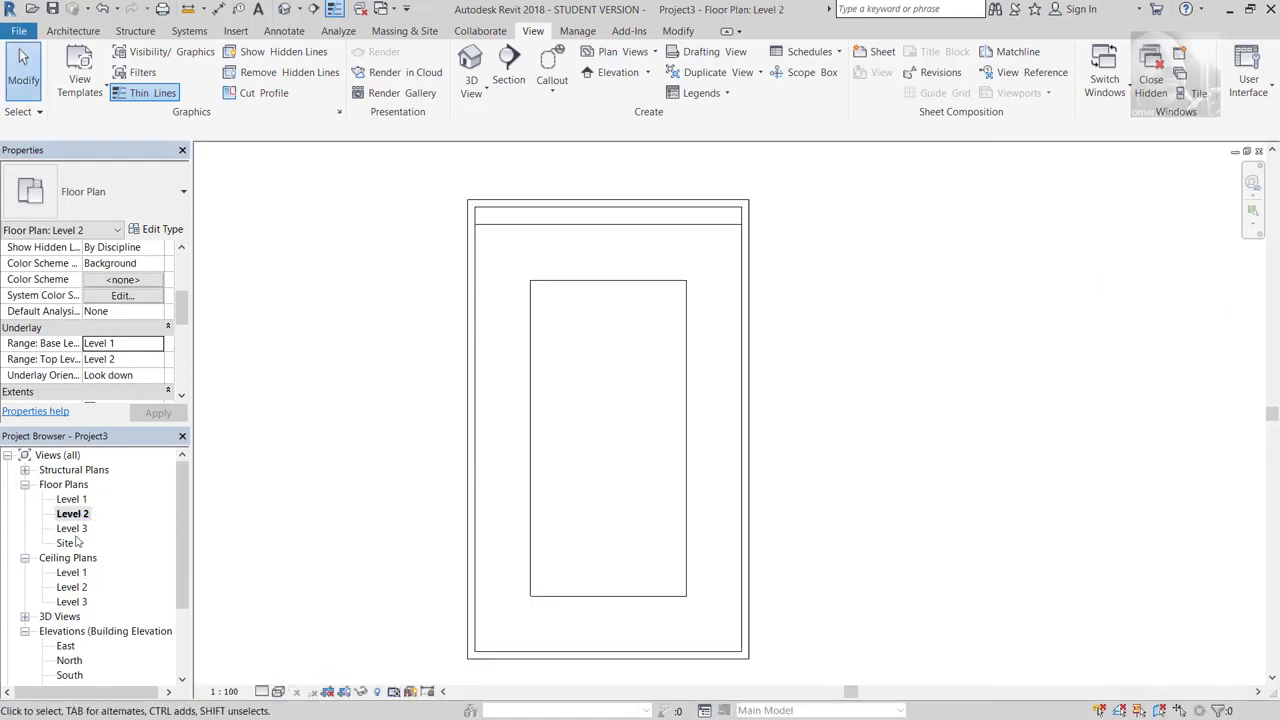
Step: Select the ceiling in the Level 2 plan and hide it in this view
{"action": "left_click", "coordinate": [531, 423]}
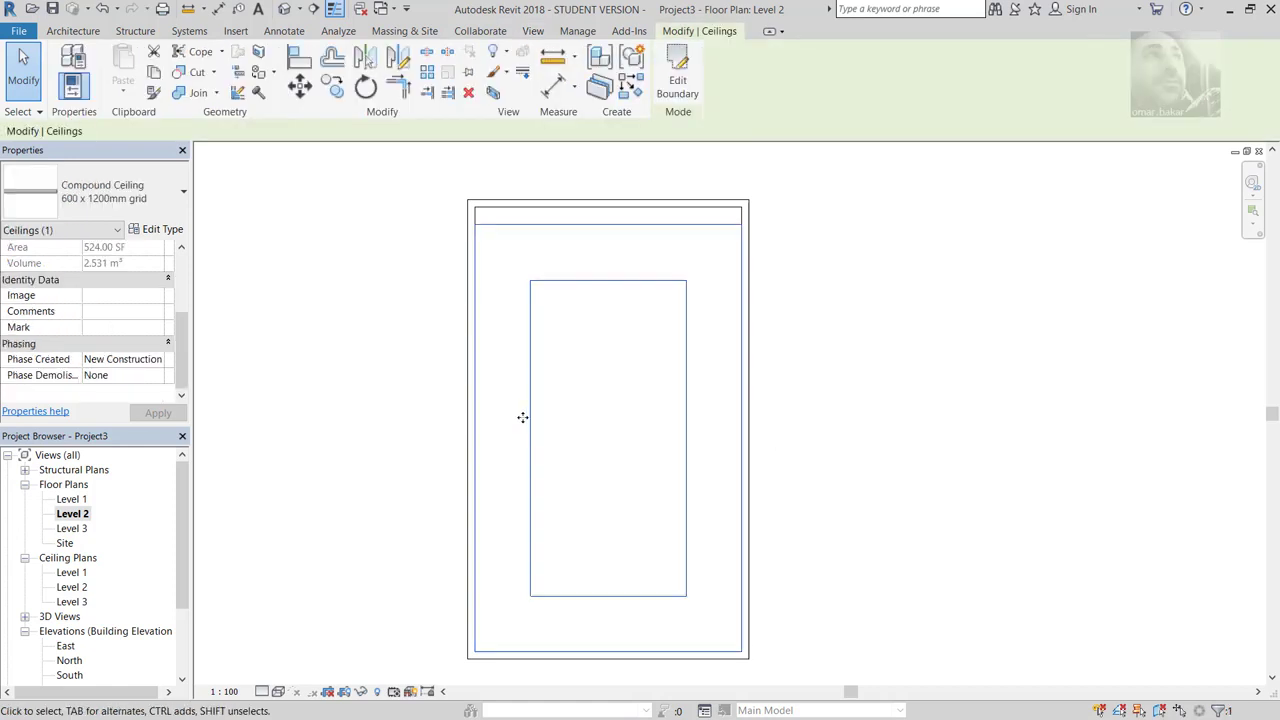
{"action": "key", "text": "Escape"}
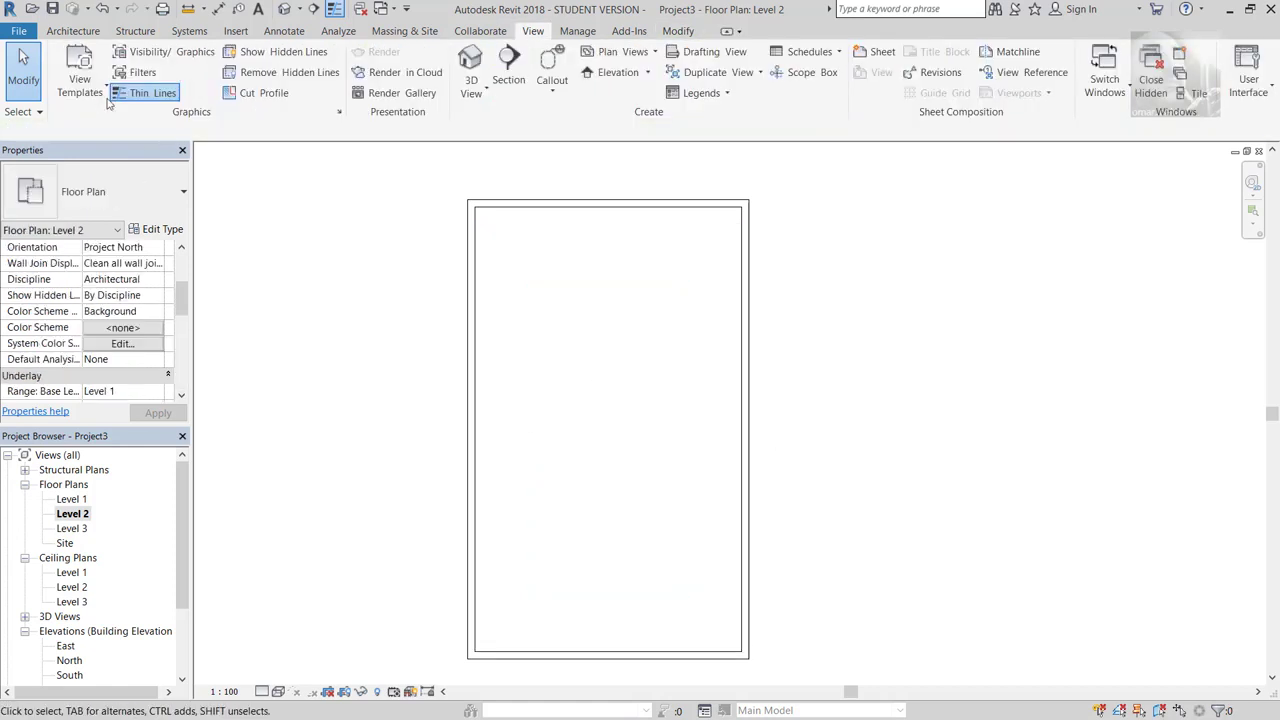
{"action": "left_click", "coordinate": [70, 35]}
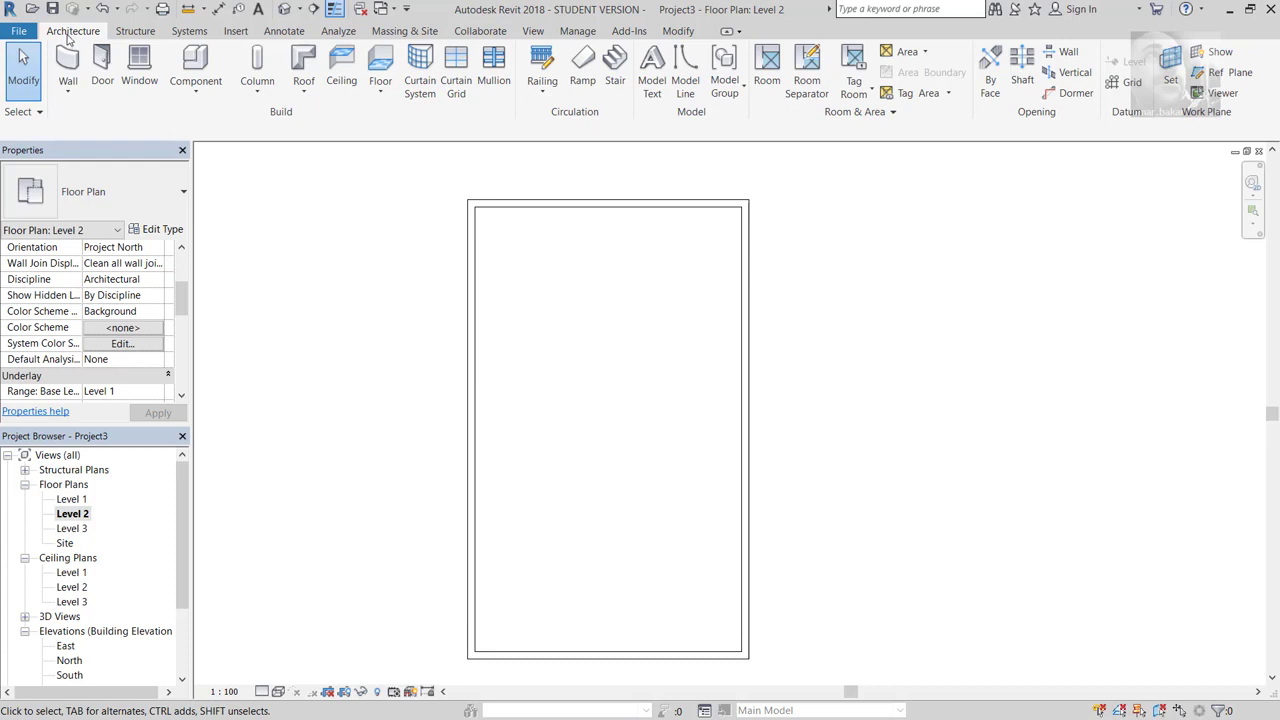
Step: Create a Ceilings-category in-place component, keeping the name Ceilings 1
{"action": "left_click", "coordinate": [194, 92]}
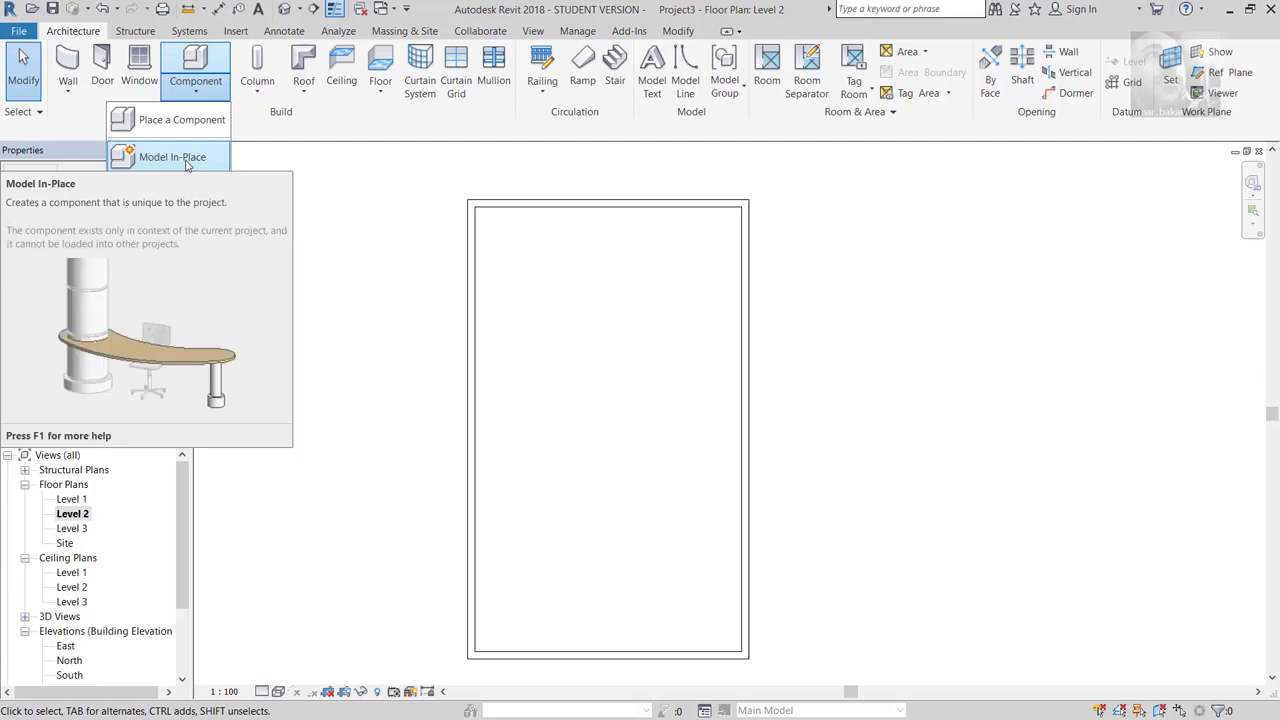
{"action": "left_click", "coordinate": [186, 162]}
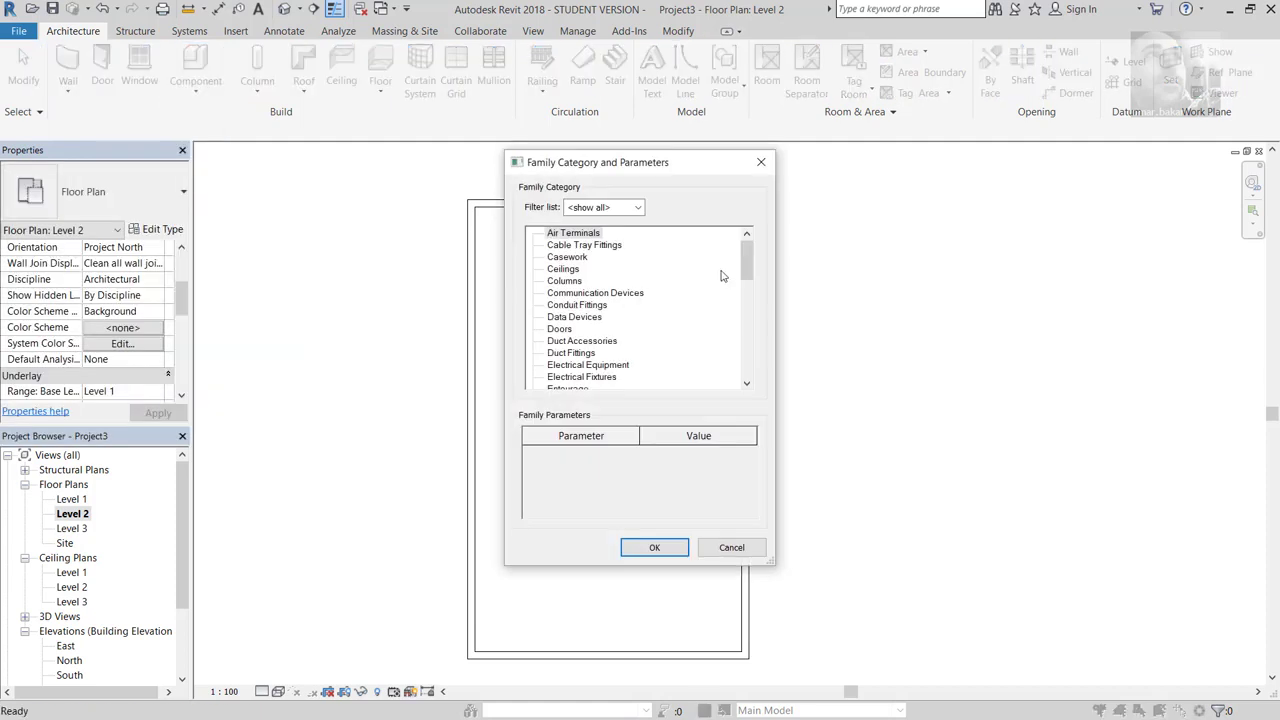
{"action": "left_click", "coordinate": [556, 270]}
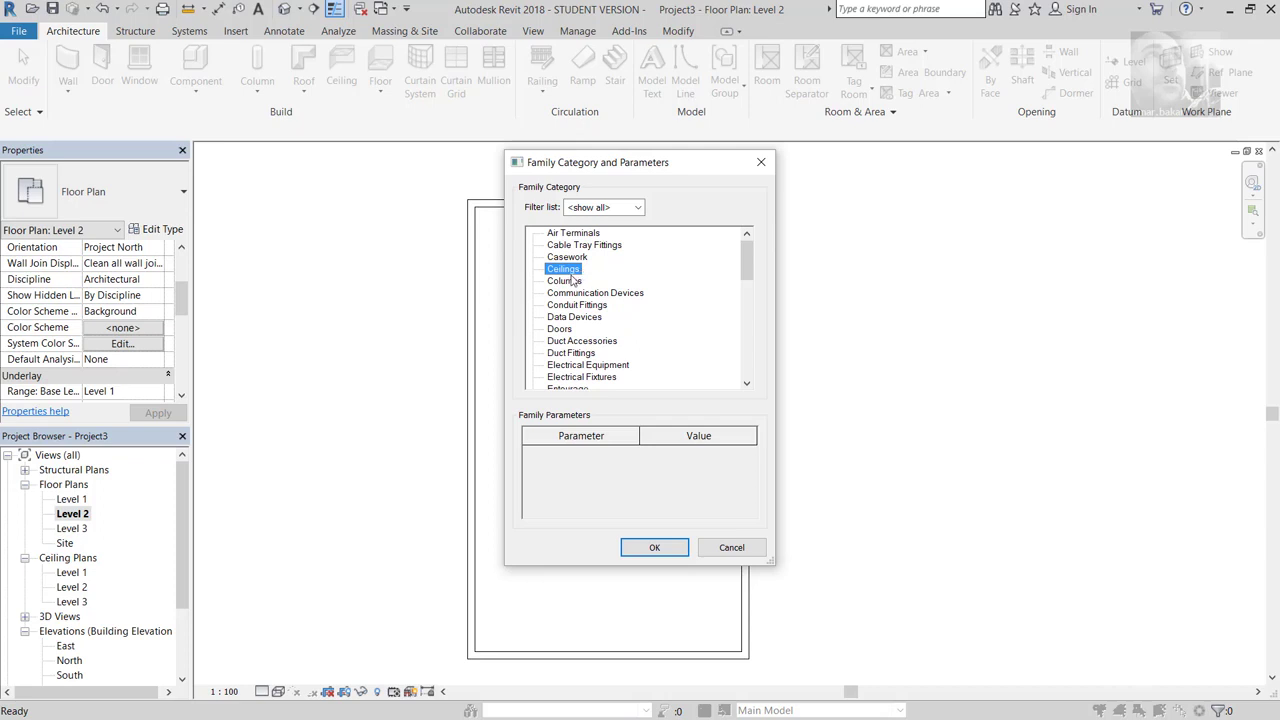
{"action": "left_click", "coordinate": [654, 545]}
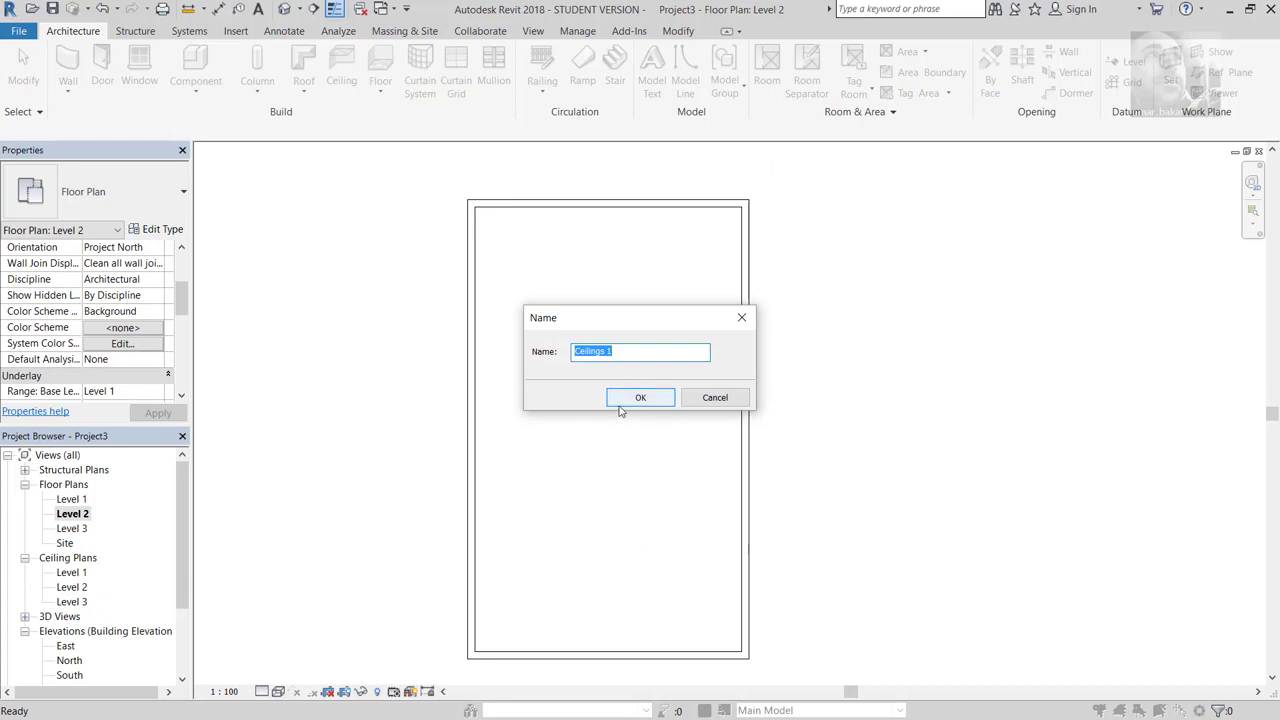
{"action": "left_click", "coordinate": [625, 400]}
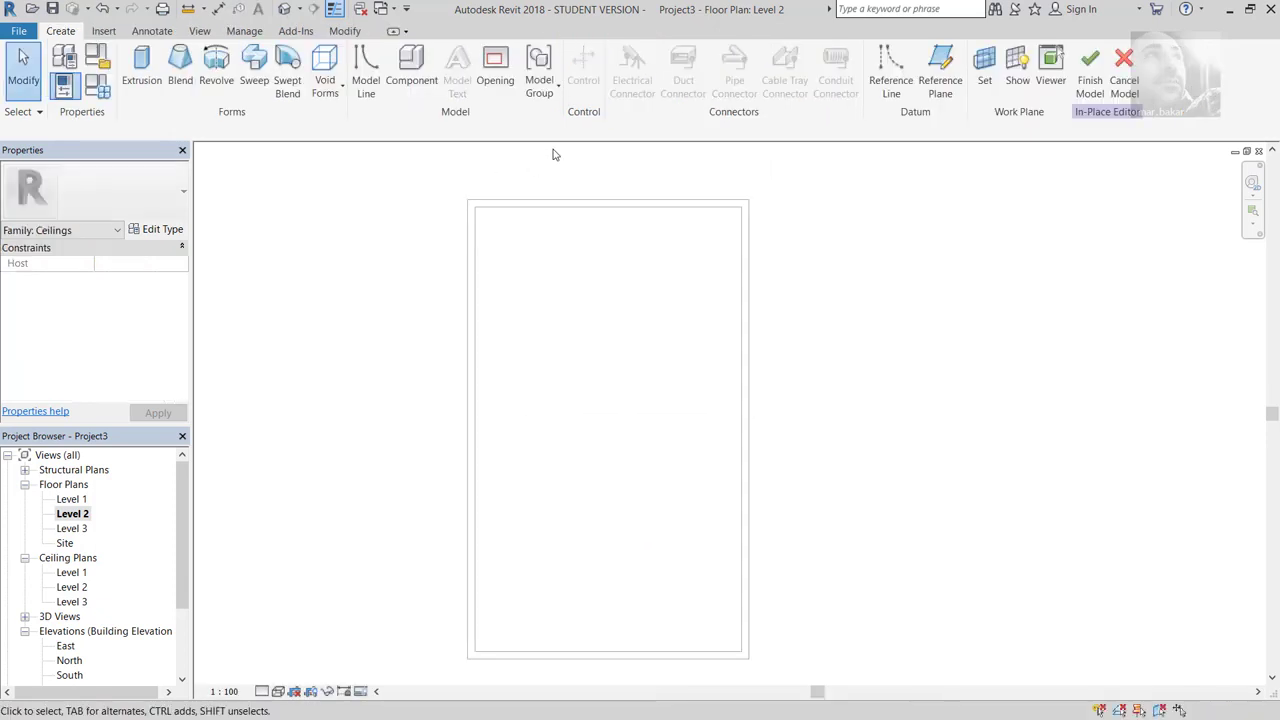
Step: Sketch an extrusion rectangle along the inner wall faces and copy all four edges 5' 0" inward
{"action": "left_click", "coordinate": [141, 66]}
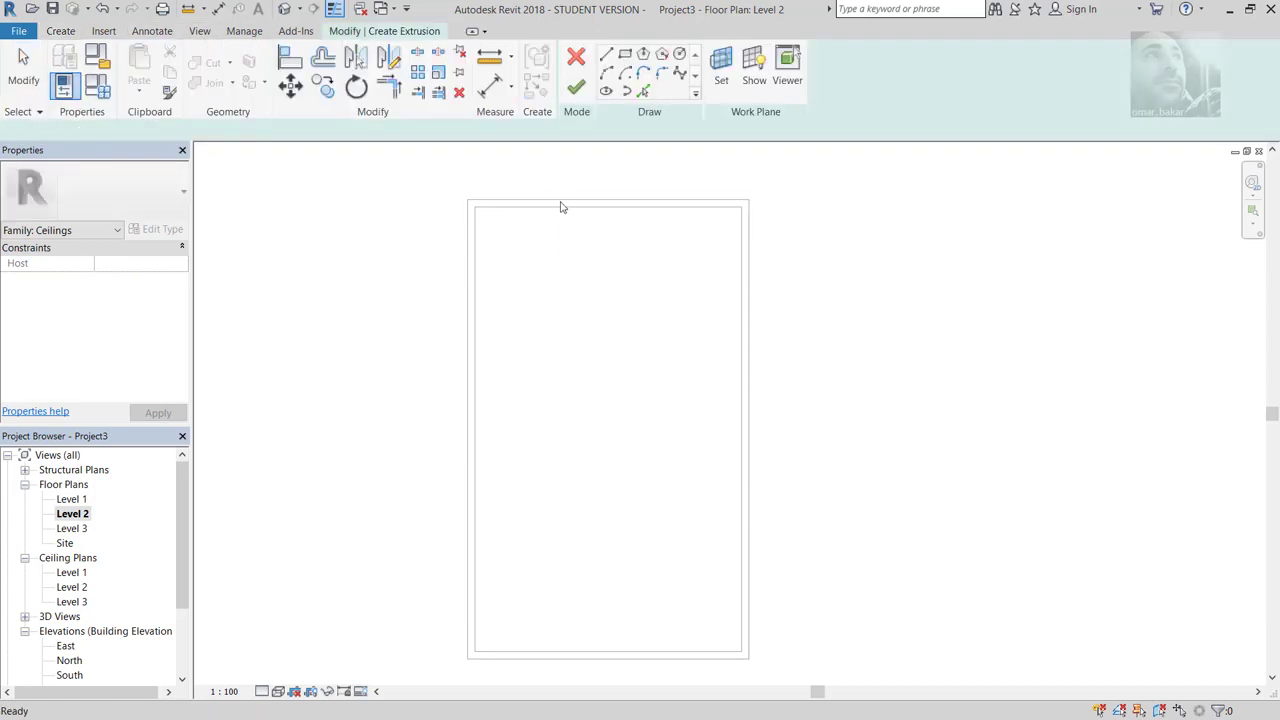
{"action": "left_click", "coordinate": [625, 54]}
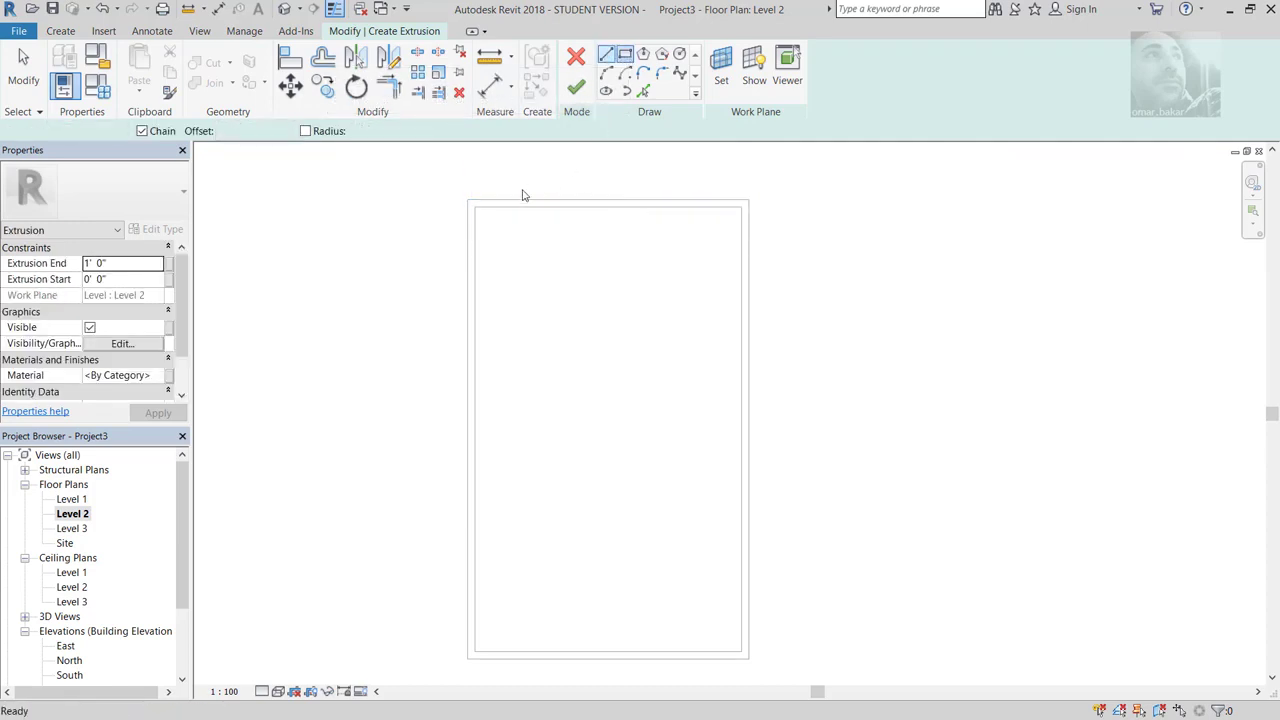
{"action": "left_click", "coordinate": [475, 228]}
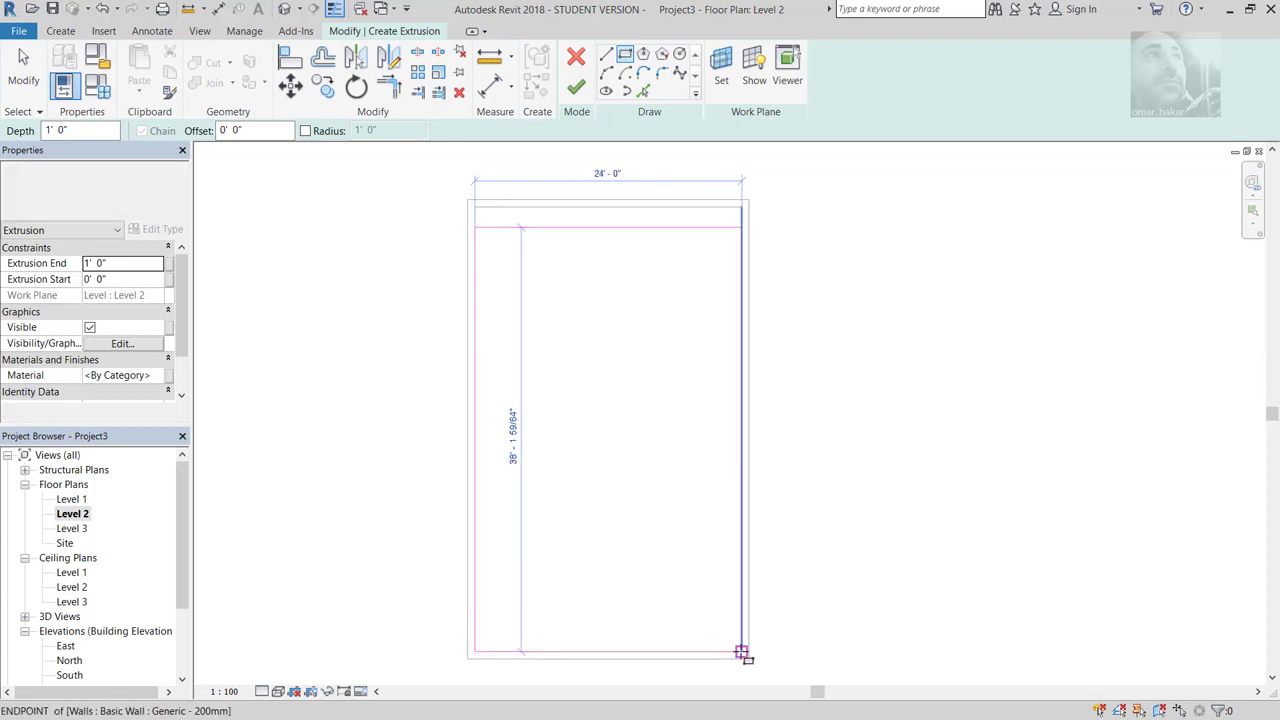
{"action": "left_click", "coordinate": [741, 651]}
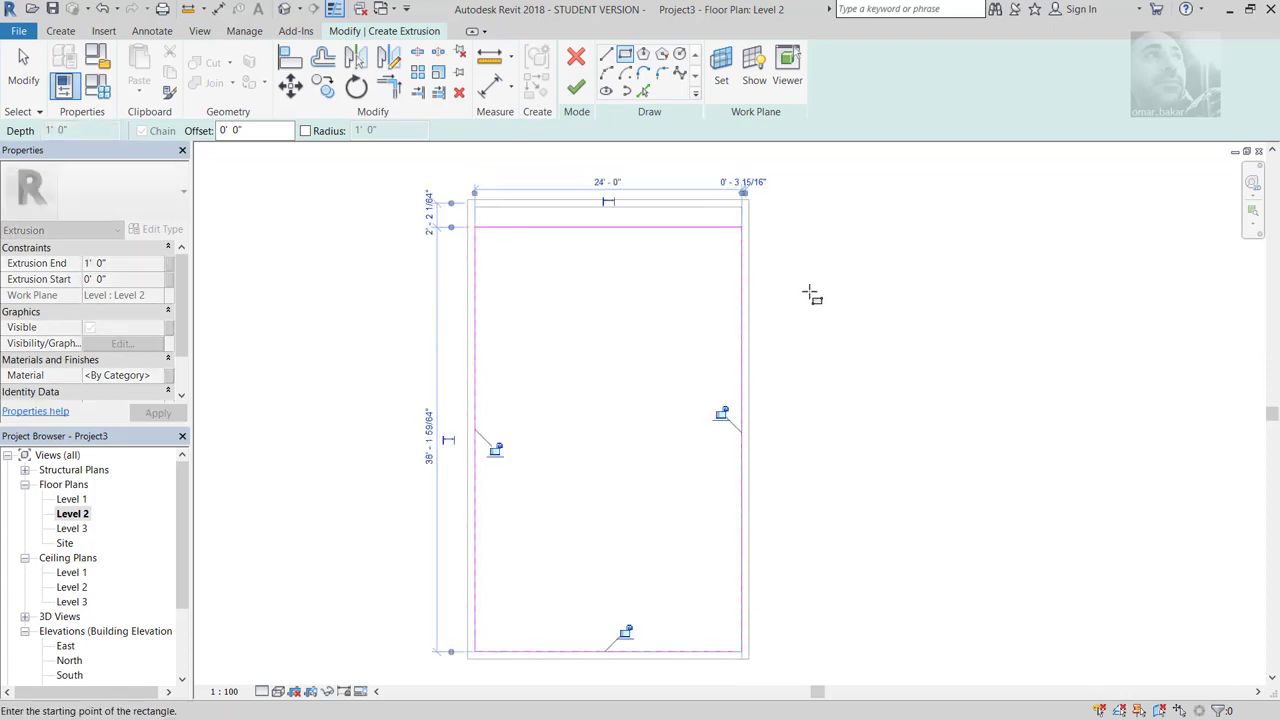
{"action": "left_click", "coordinate": [329, 66]}
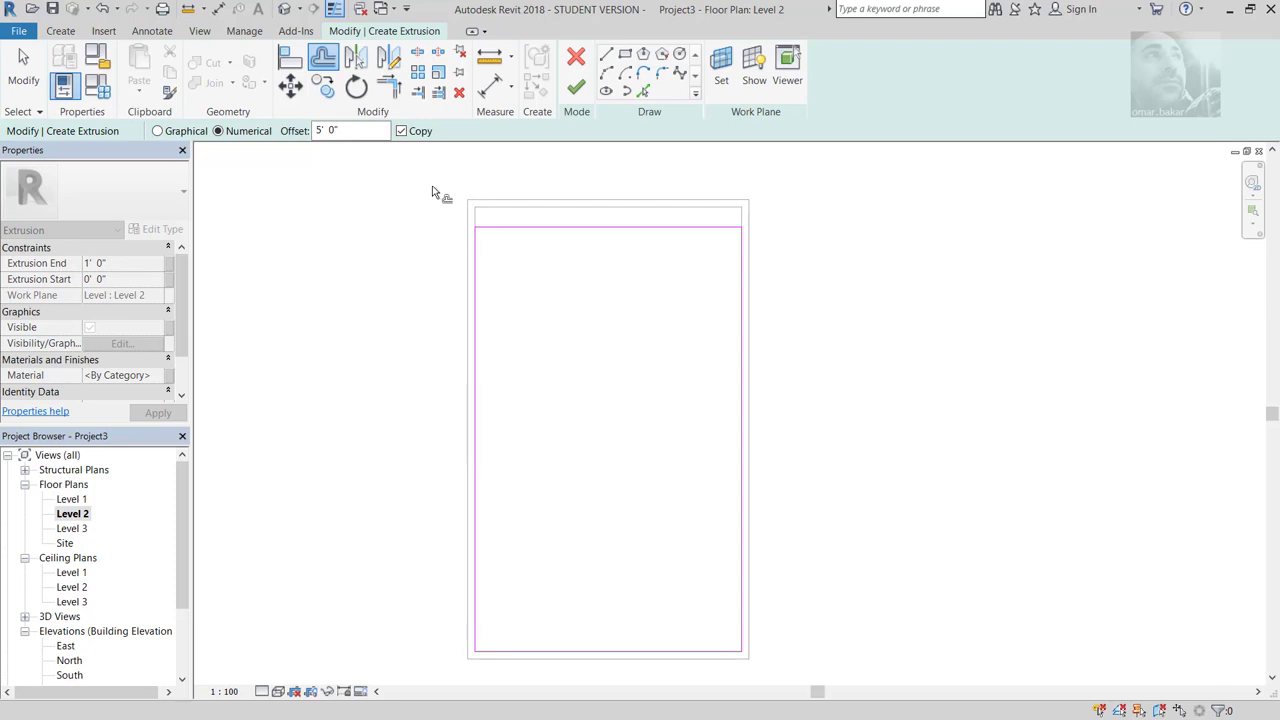
{"action": "left_click", "coordinate": [539, 234]}
{"action": "left_click", "coordinate": [481, 338]}
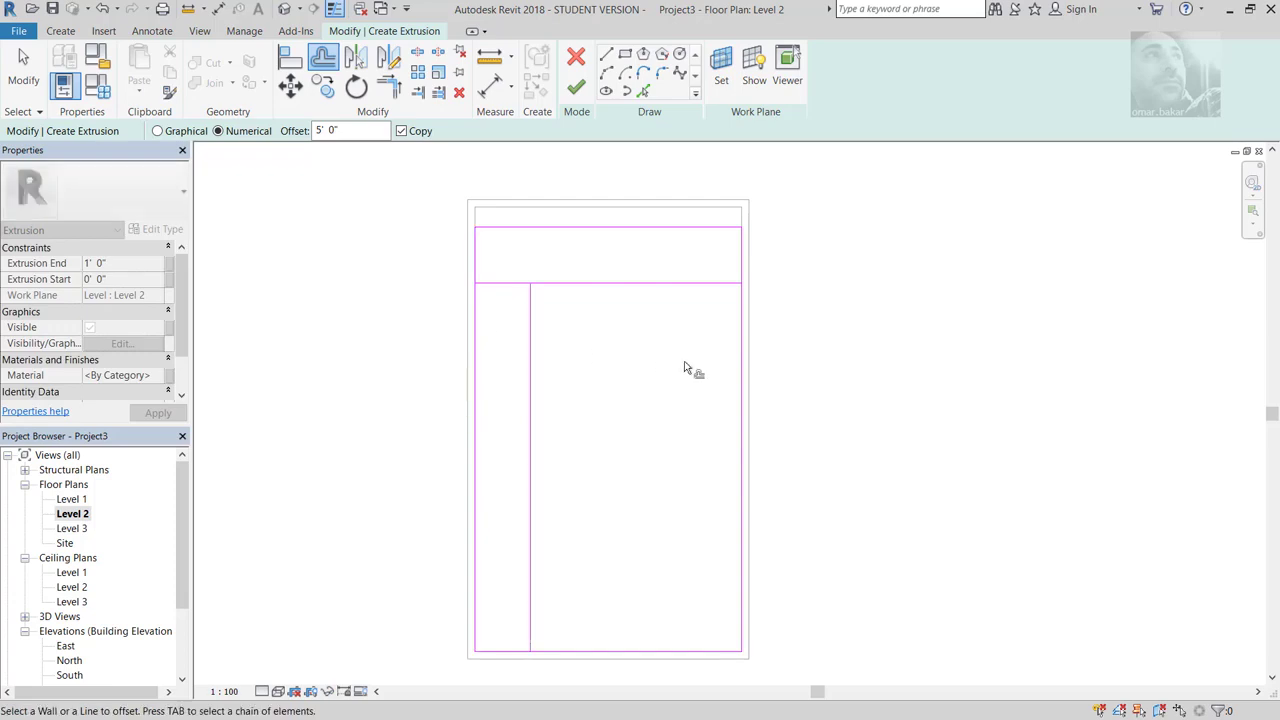
{"action": "left_click", "coordinate": [721, 381]}
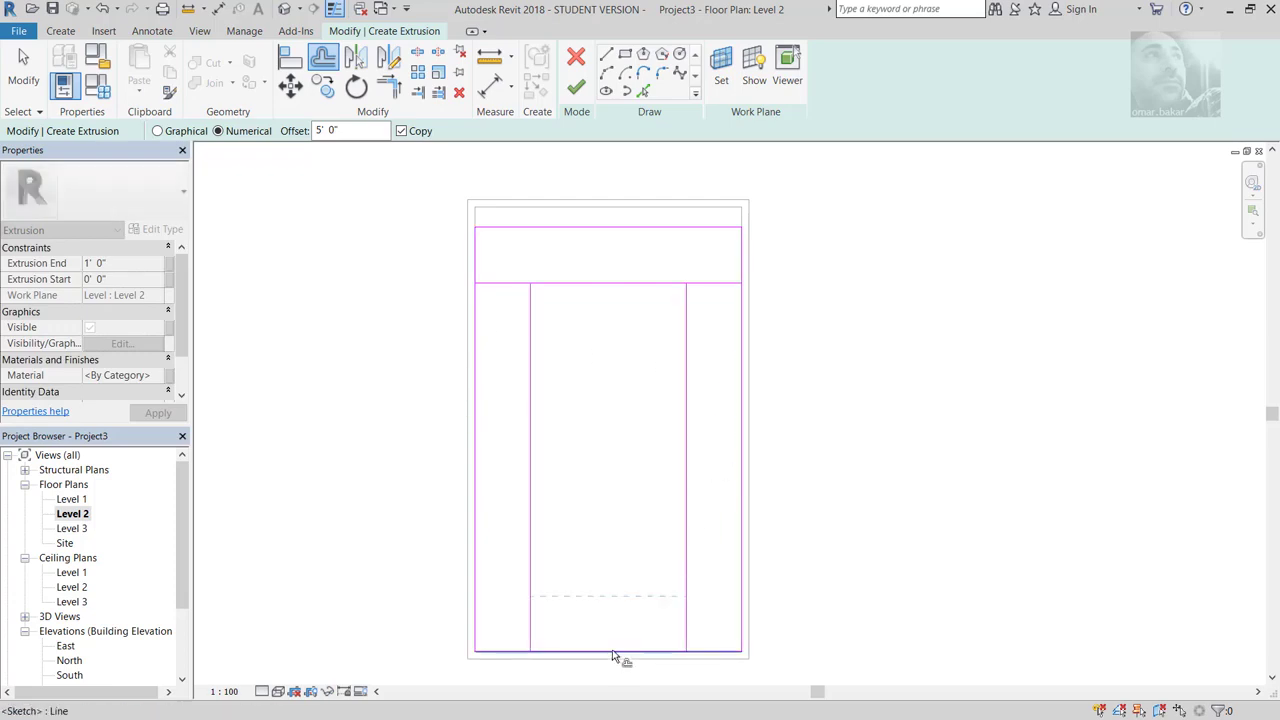
{"action": "left_click", "coordinate": [613, 653]}
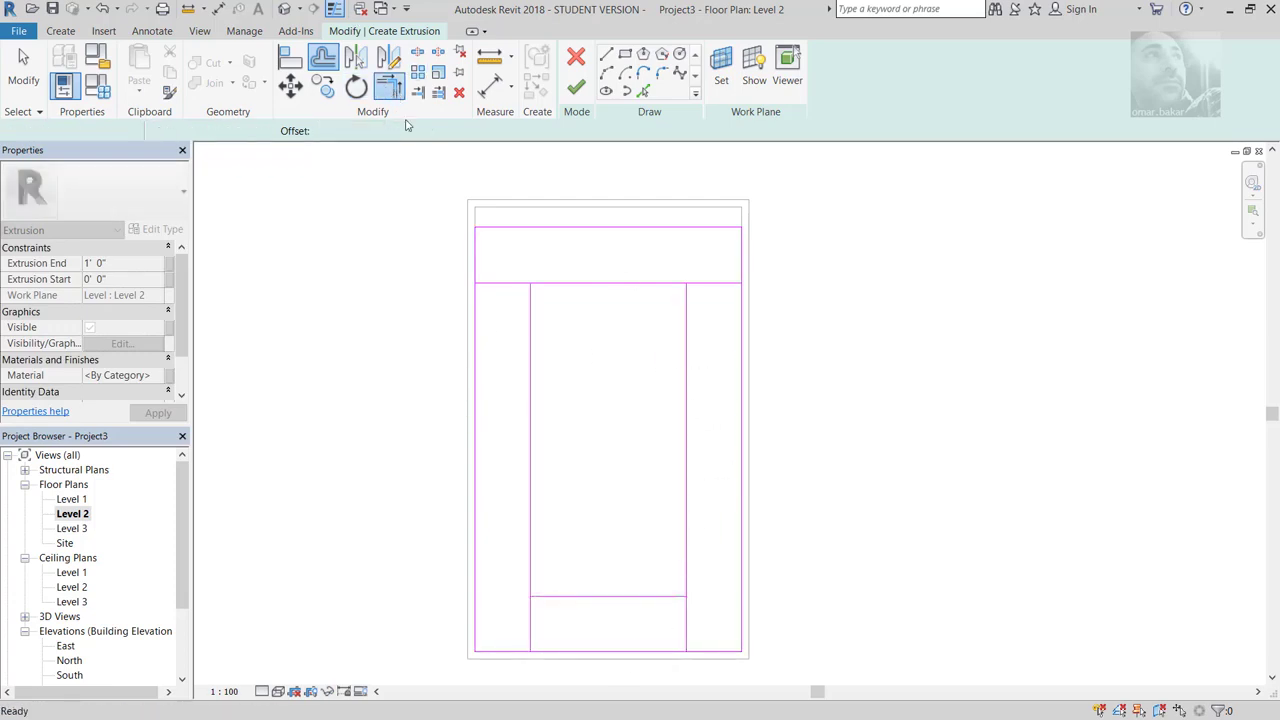
Step: Trim the copied lines into corners to close the inner rectangle opening
{"action": "left_click", "coordinate": [389, 87]}
{"action": "left_click", "coordinate": [531, 318]}
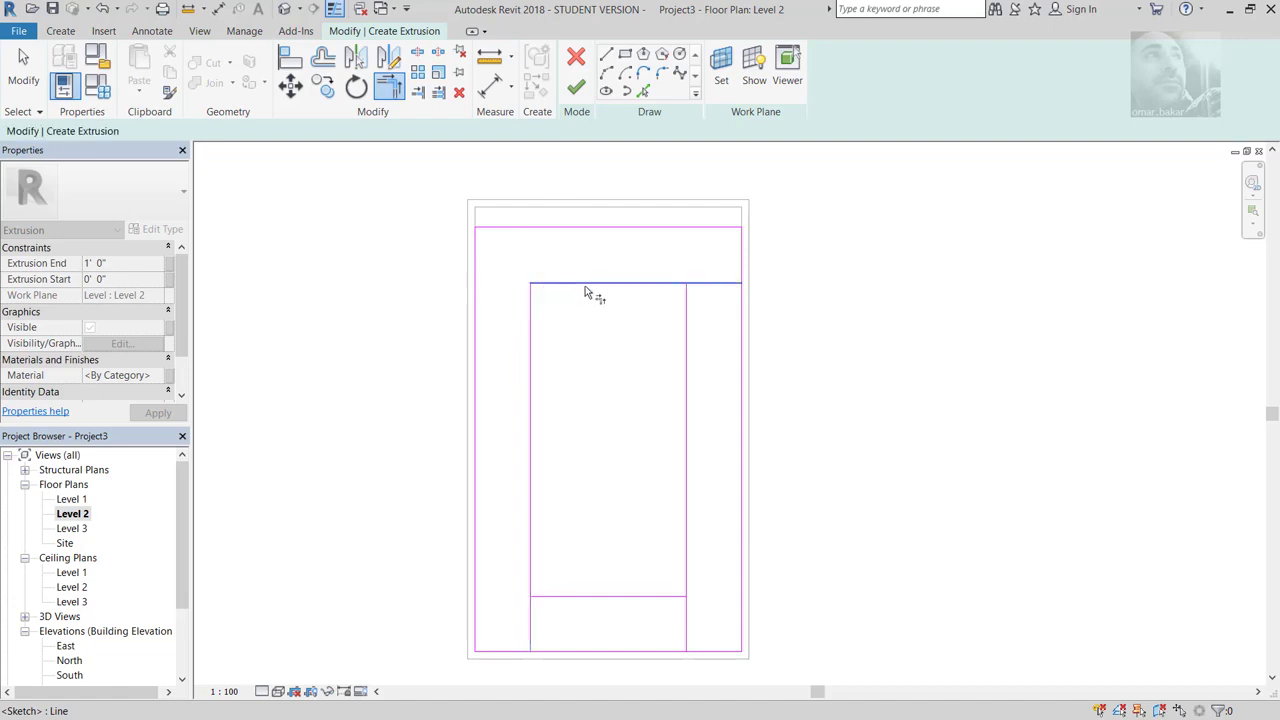
{"action": "left_click", "coordinate": [648, 287]}
{"action": "left_click", "coordinate": [684, 321]}
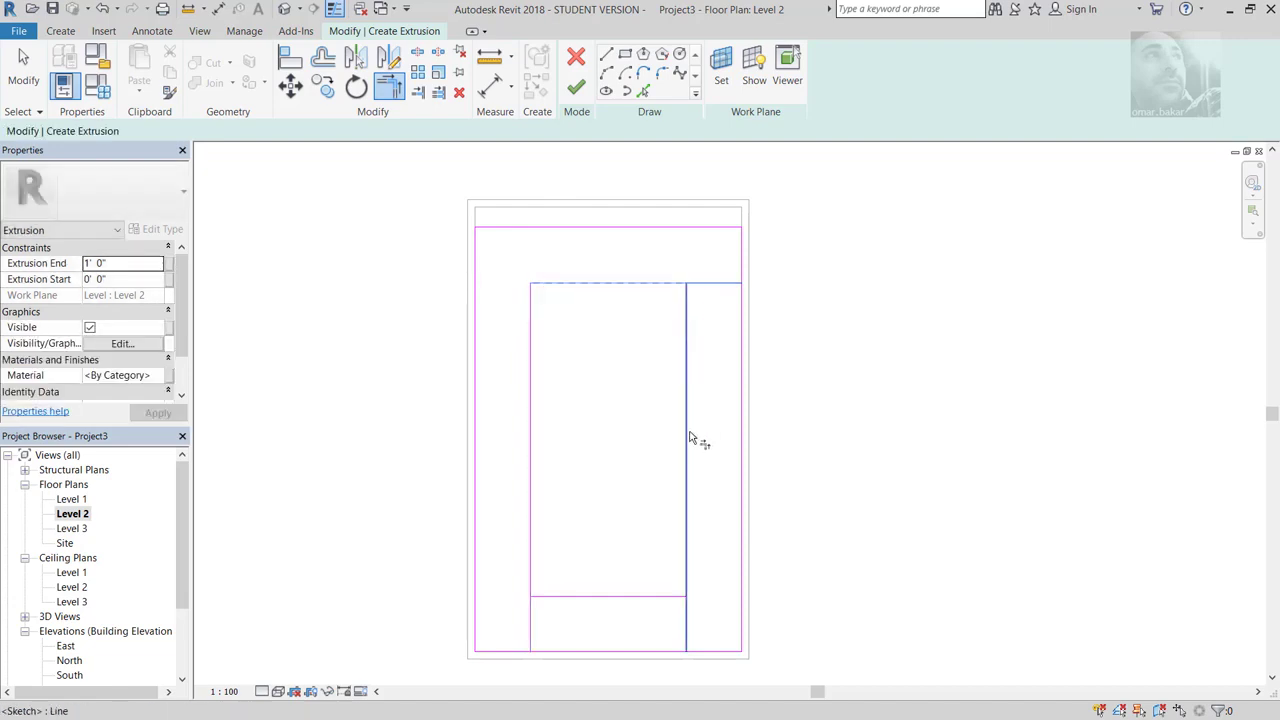
{"action": "left_click", "coordinate": [687, 552]}
{"action": "left_click", "coordinate": [675, 598]}
{"action": "left_click", "coordinate": [560, 597]}
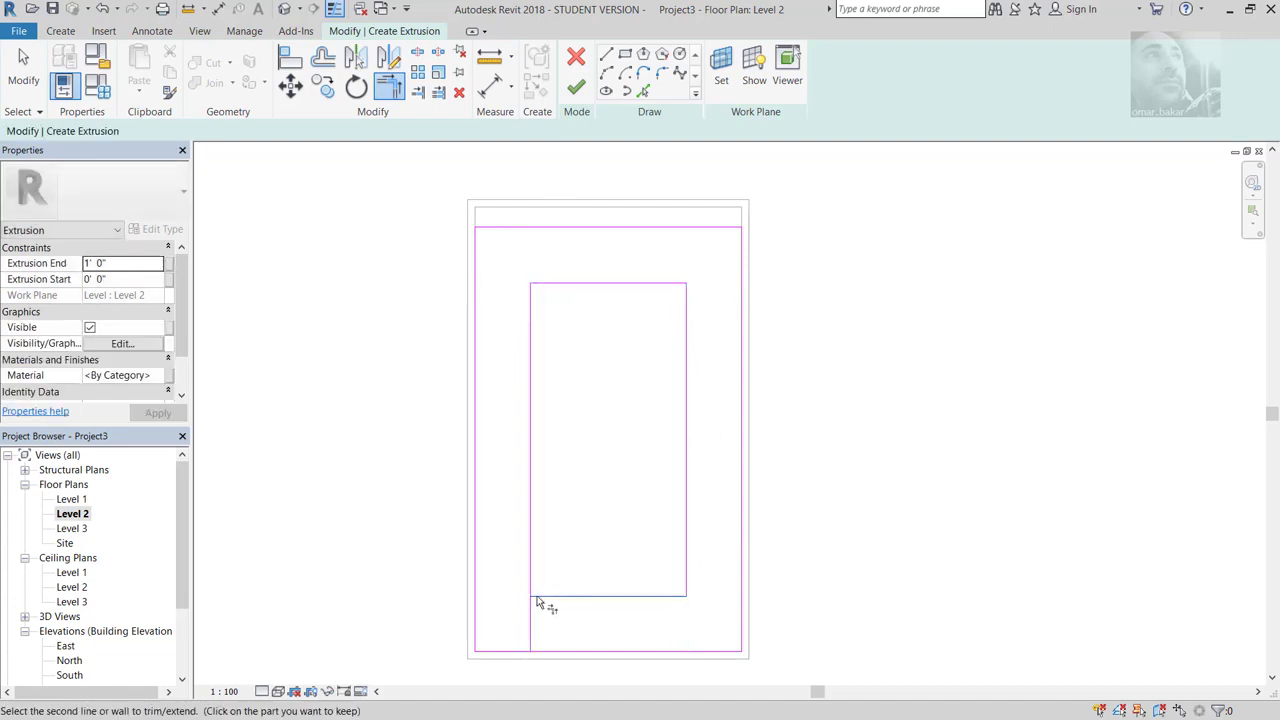
{"action": "left_click", "coordinate": [532, 588]}
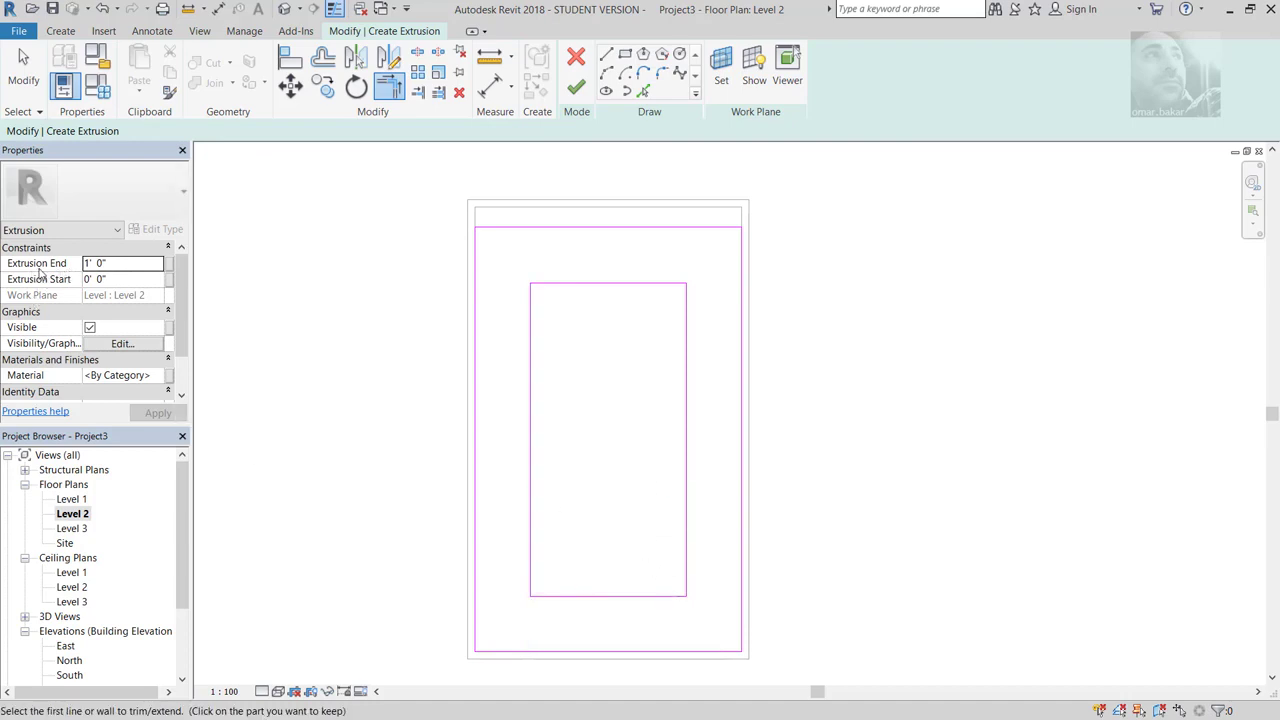
Step: Set the extrusion end to 1' 6"
{"action": "left_click", "coordinate": [98, 264]}
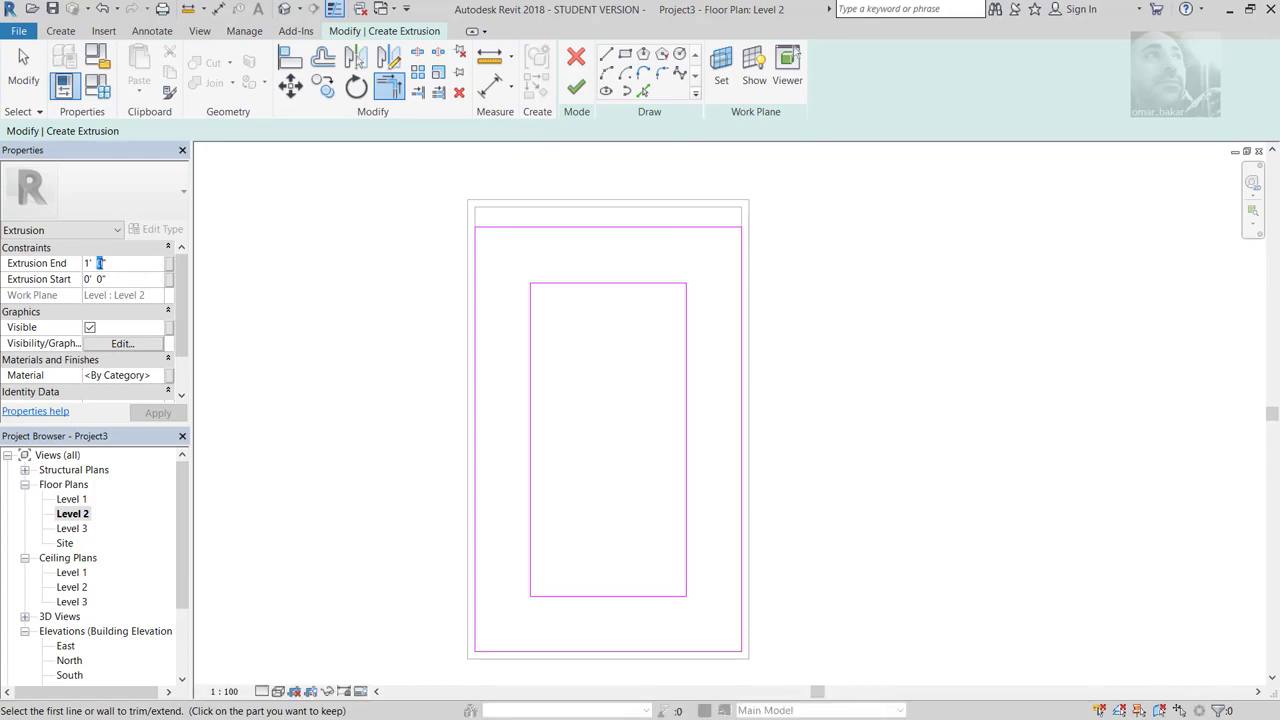
{"action": "type", "text": "6"}
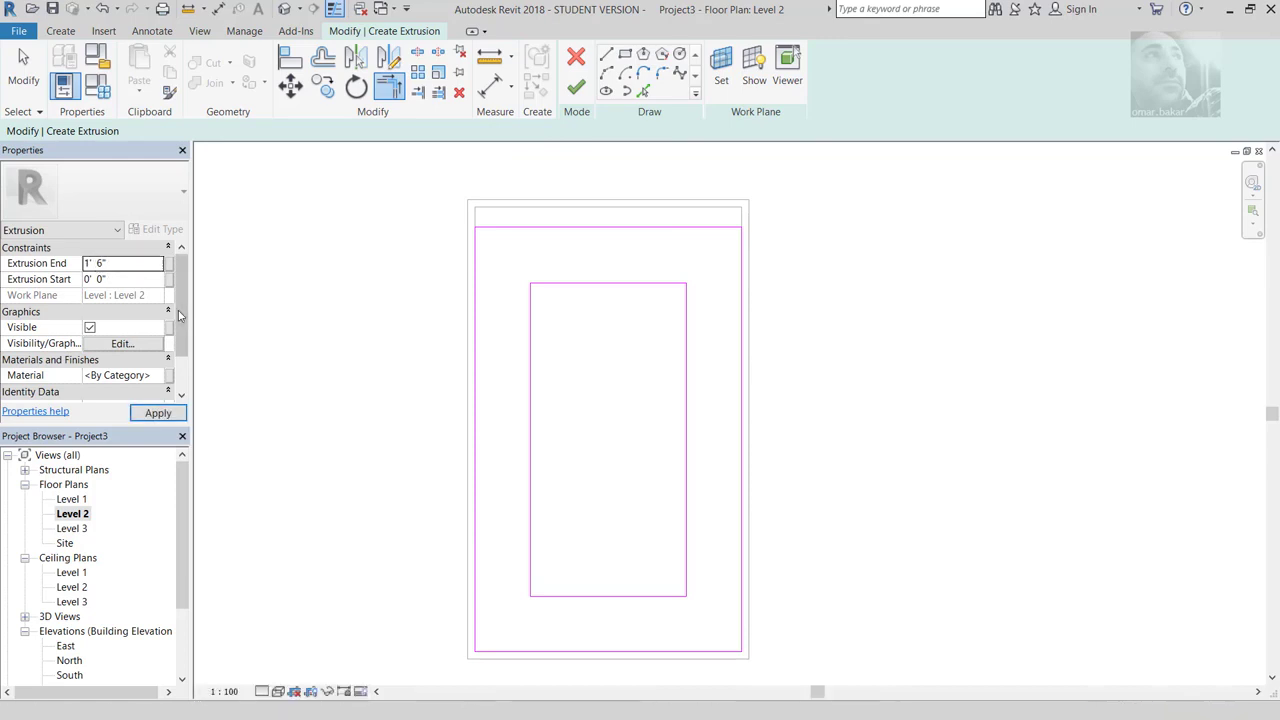
{"action": "key", "text": "Return"}
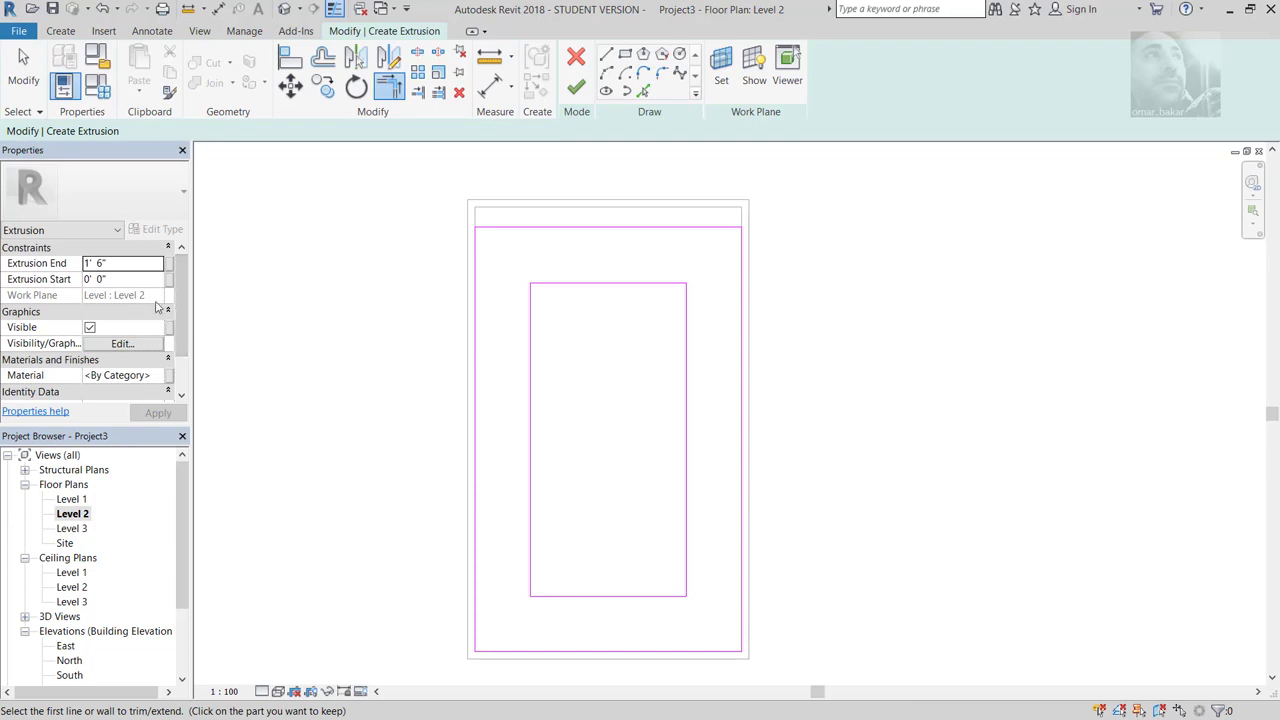
{"action": "left_click", "coordinate": [147, 376]}
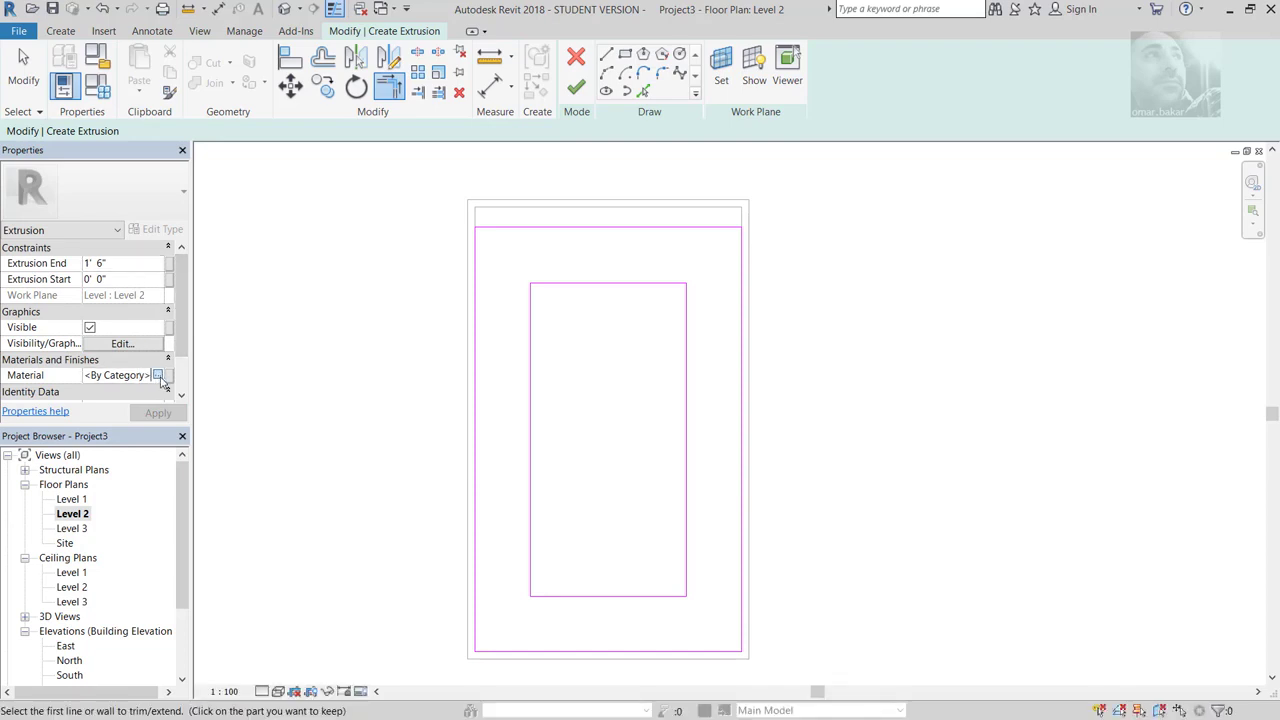
Step: Choose Cherry in the Material Browser for the extrusion and confirm it
{"action": "left_click", "coordinate": [159, 376]}
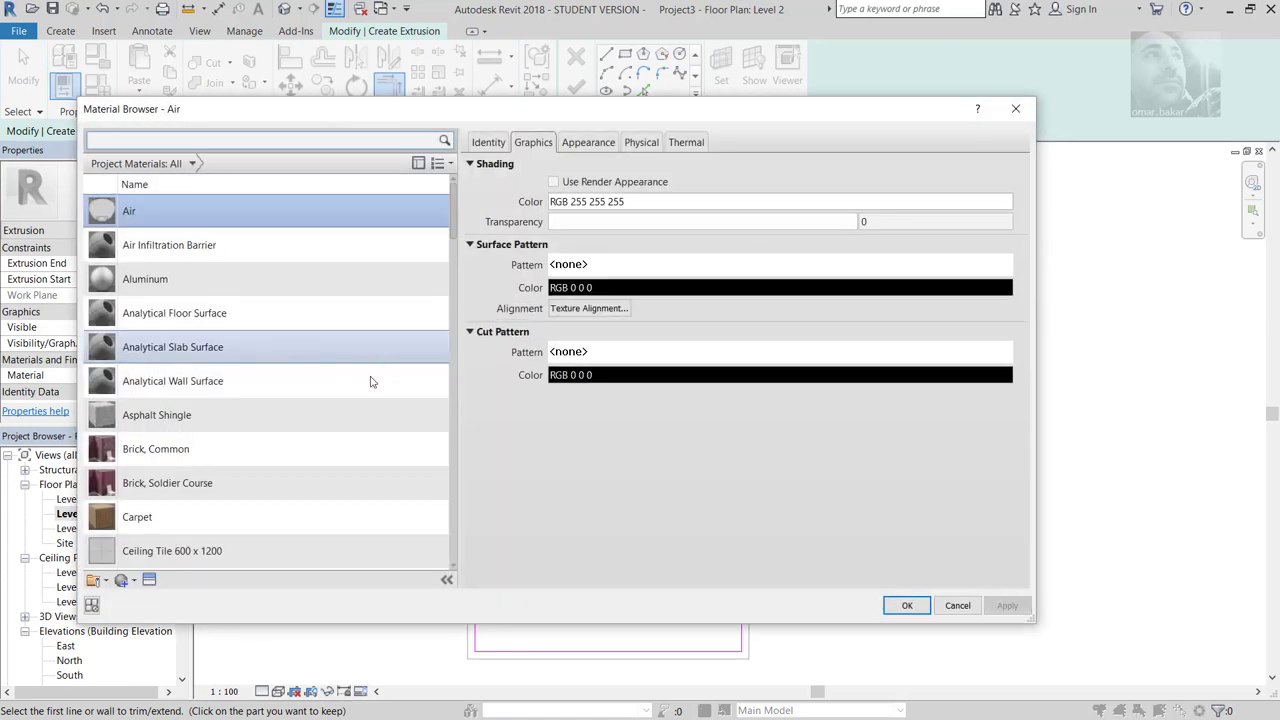
{"action": "scroll", "coordinate": [450, 275], "scroll_direction": "down", "scroll_amount": 1}
{"action": "scroll", "coordinate": [455, 272], "scroll_direction": "down", "scroll_amount": 2}
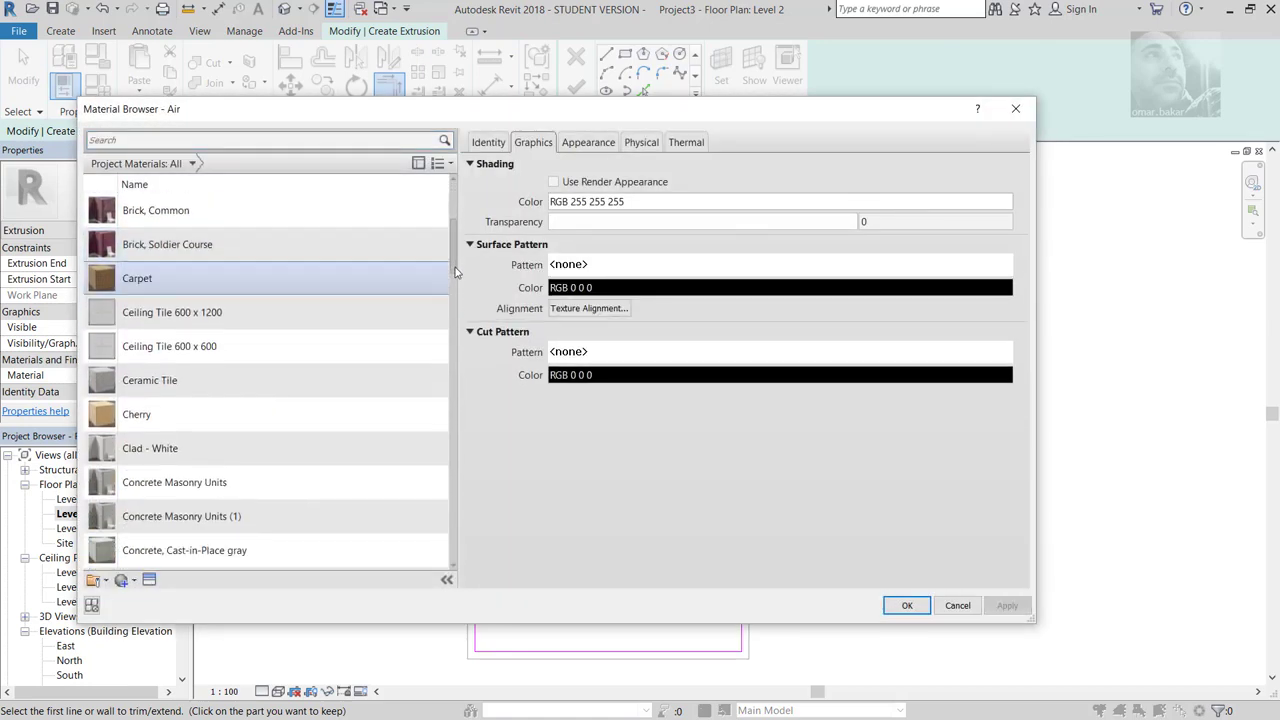
{"action": "scroll", "coordinate": [455, 272], "scroll_direction": "down", "scroll_amount": 1}
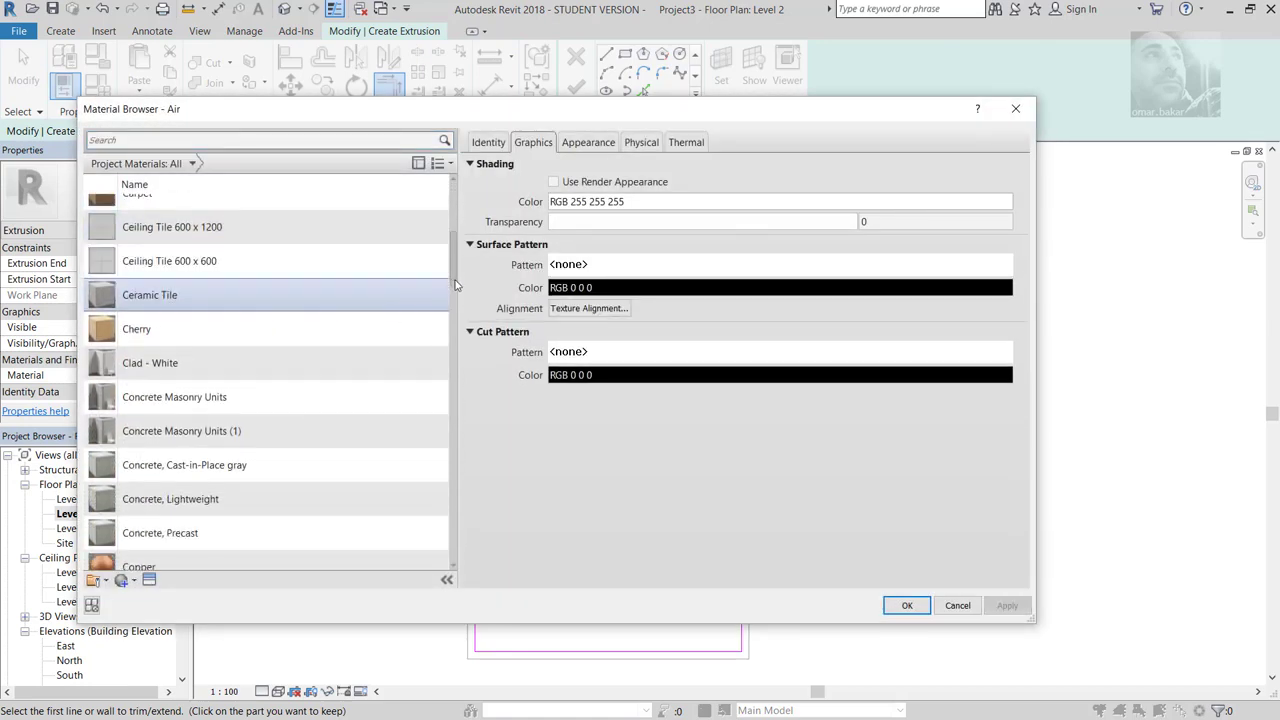
{"action": "left_click", "coordinate": [113, 335]}
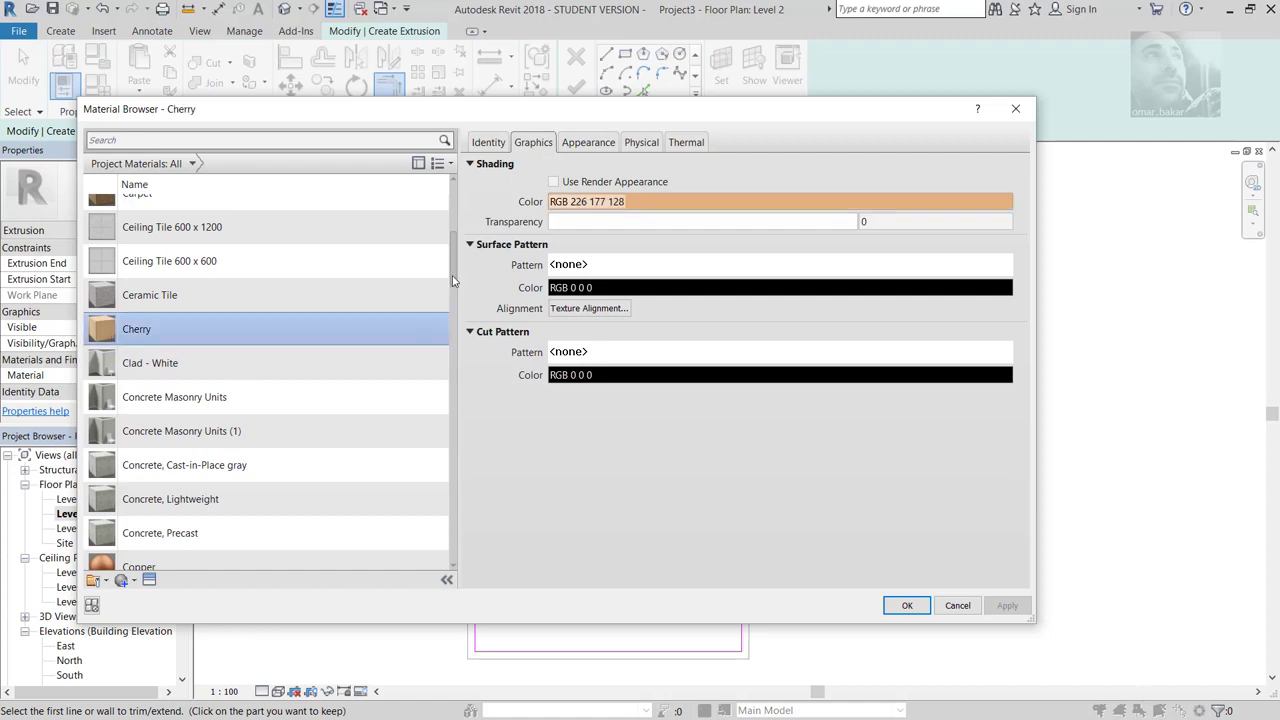
{"action": "left_click_drag", "start_coordinate": [452, 281], "coordinate": [452, 392]}
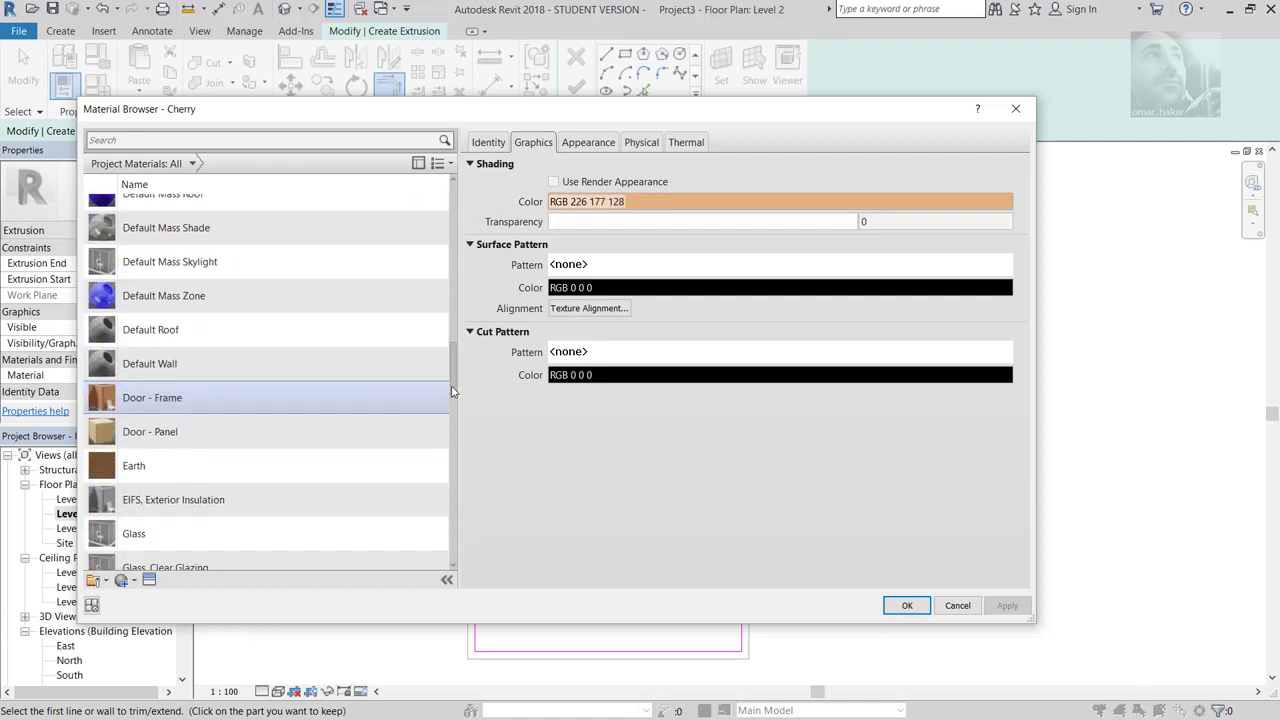
{"action": "scroll", "coordinate": [452, 420], "scroll_direction": "down", "scroll_amount": 4}
{"action": "scroll", "coordinate": [452, 472], "scroll_direction": "down", "scroll_amount": 1}
{"action": "scroll", "coordinate": [452, 472], "scroll_direction": "down", "scroll_amount": 1}
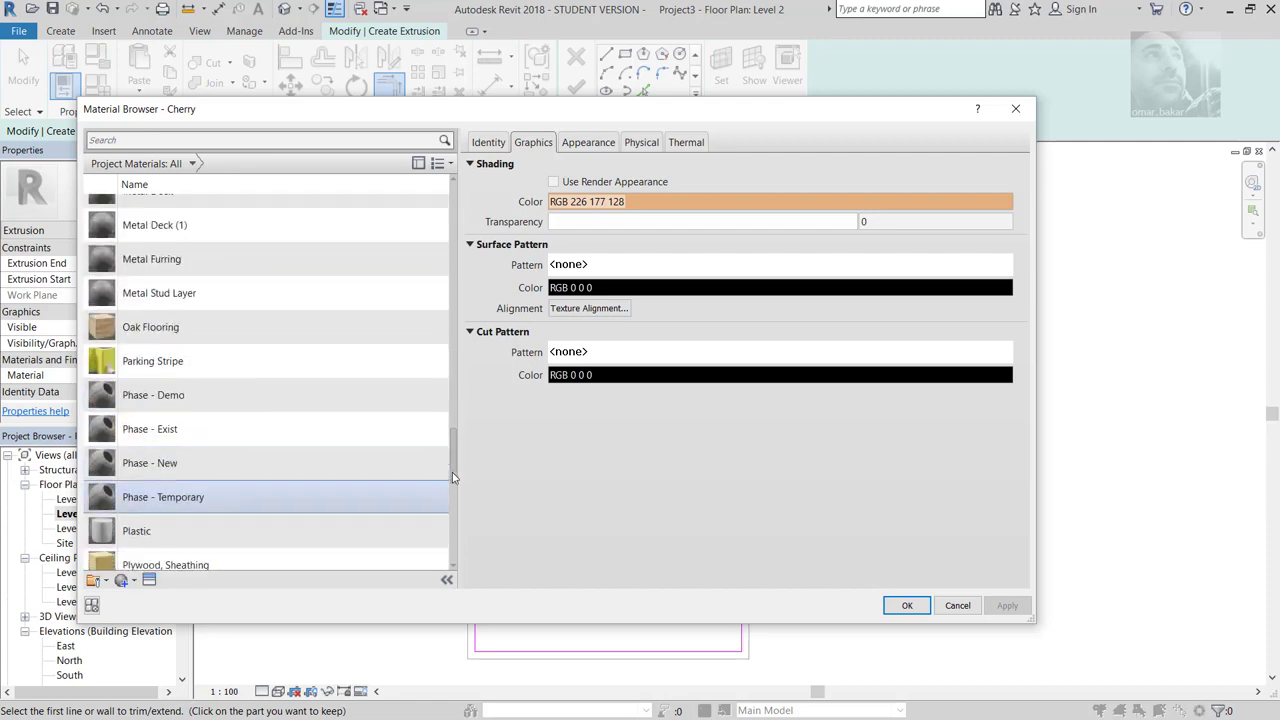
{"action": "scroll", "coordinate": [452, 500], "scroll_direction": "down", "scroll_amount": 1}
{"action": "scroll", "coordinate": [451, 515], "scroll_direction": "down", "scroll_amount": 3}
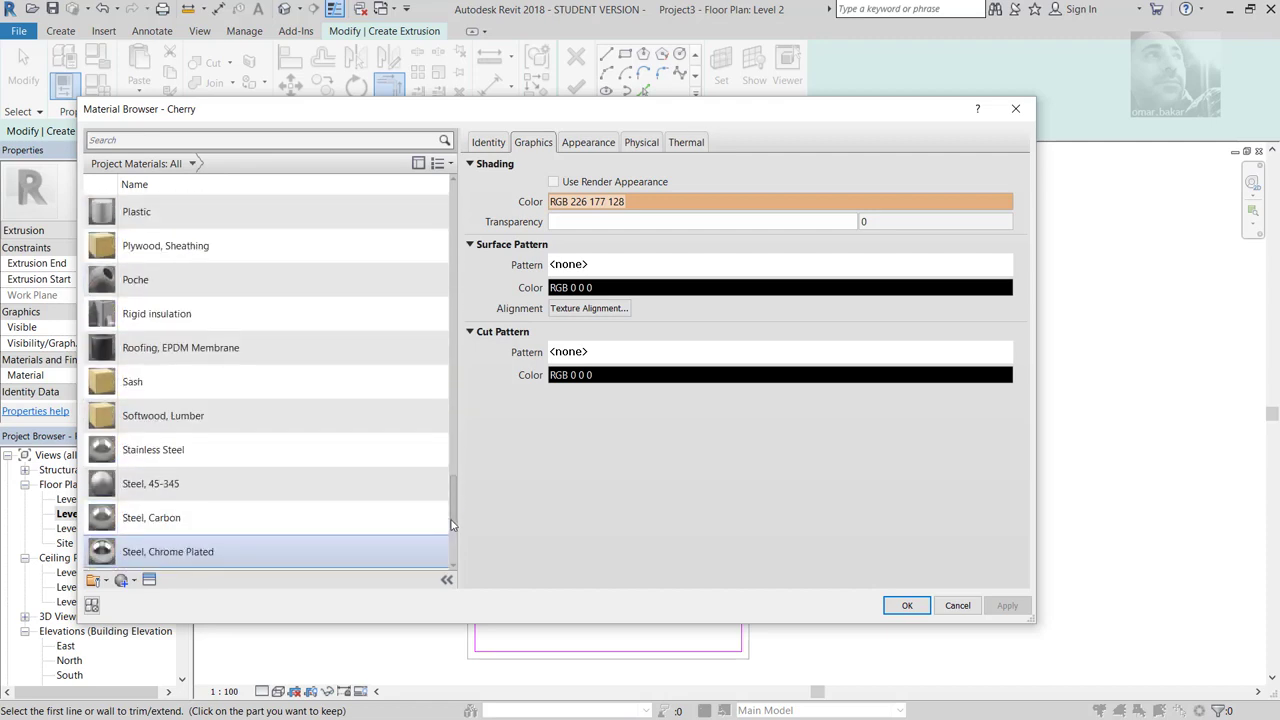
{"action": "scroll", "coordinate": [451, 524], "scroll_direction": "down", "scroll_amount": 1}
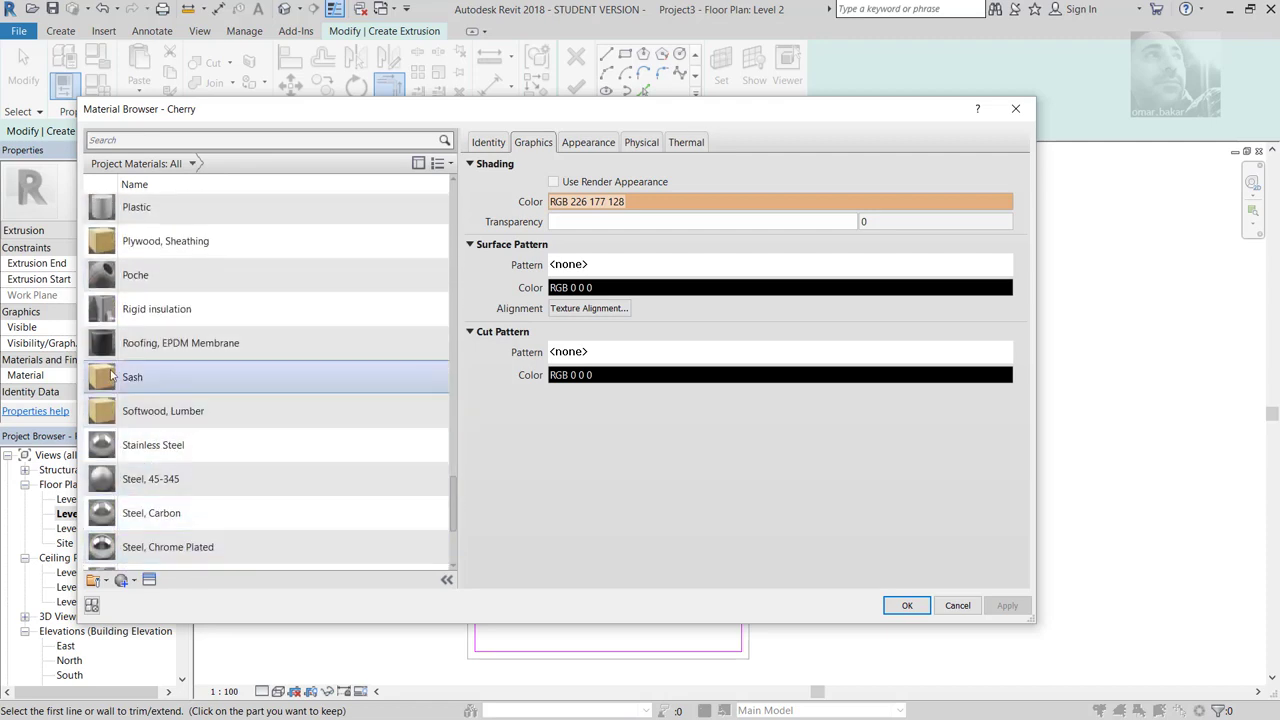
{"action": "left_click", "coordinate": [903, 605]}
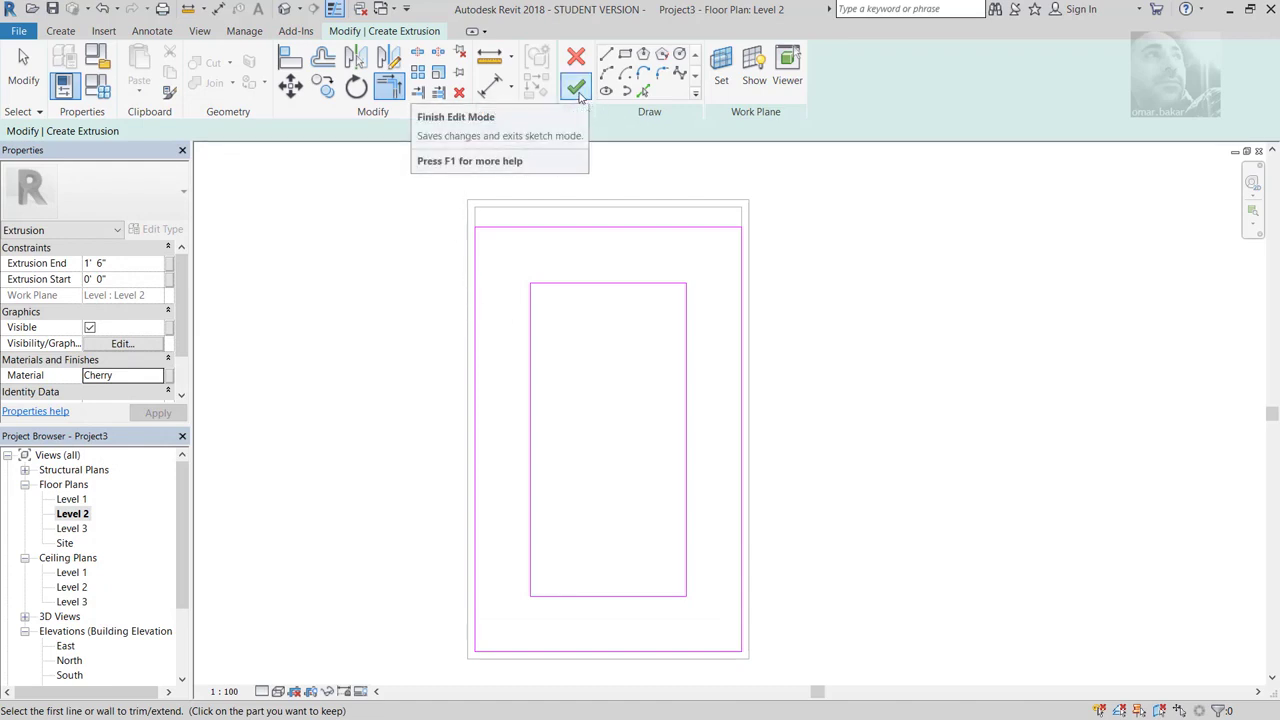
Step: Finish the extrusion sketch and view the new ceiling frame in 3D View 1
{"action": "left_click", "coordinate": [577, 90]}
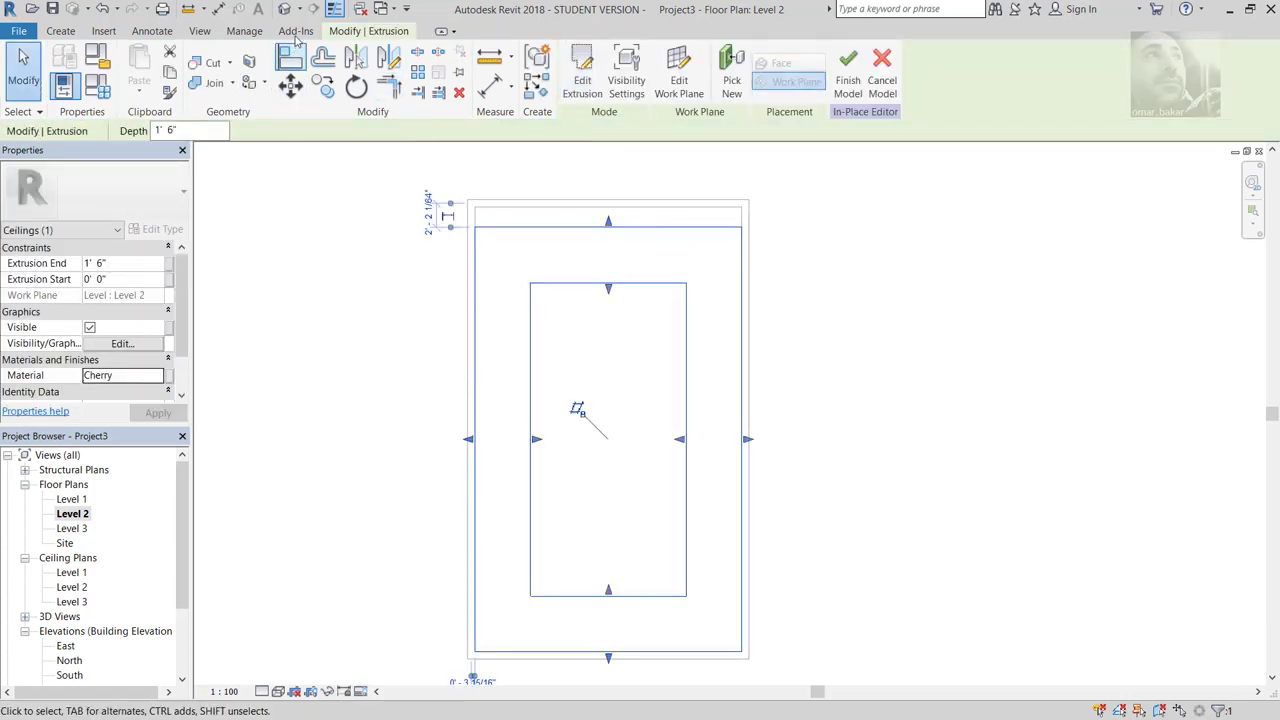
{"action": "key", "text": "Escape"}
{"action": "scroll", "coordinate": [100, 560], "scroll_direction": "down", "scroll_amount": 2}
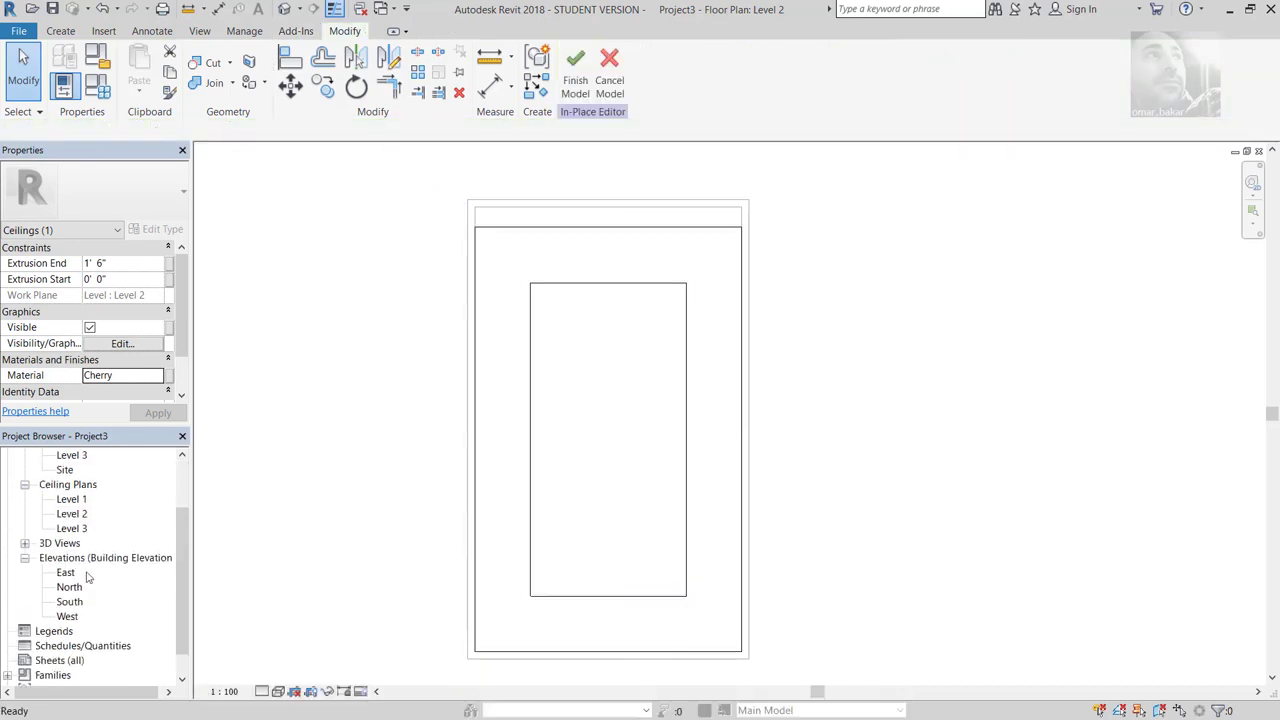
{"action": "left_click", "coordinate": [25, 543]}
{"action": "double_click", "coordinate": [80, 558]}
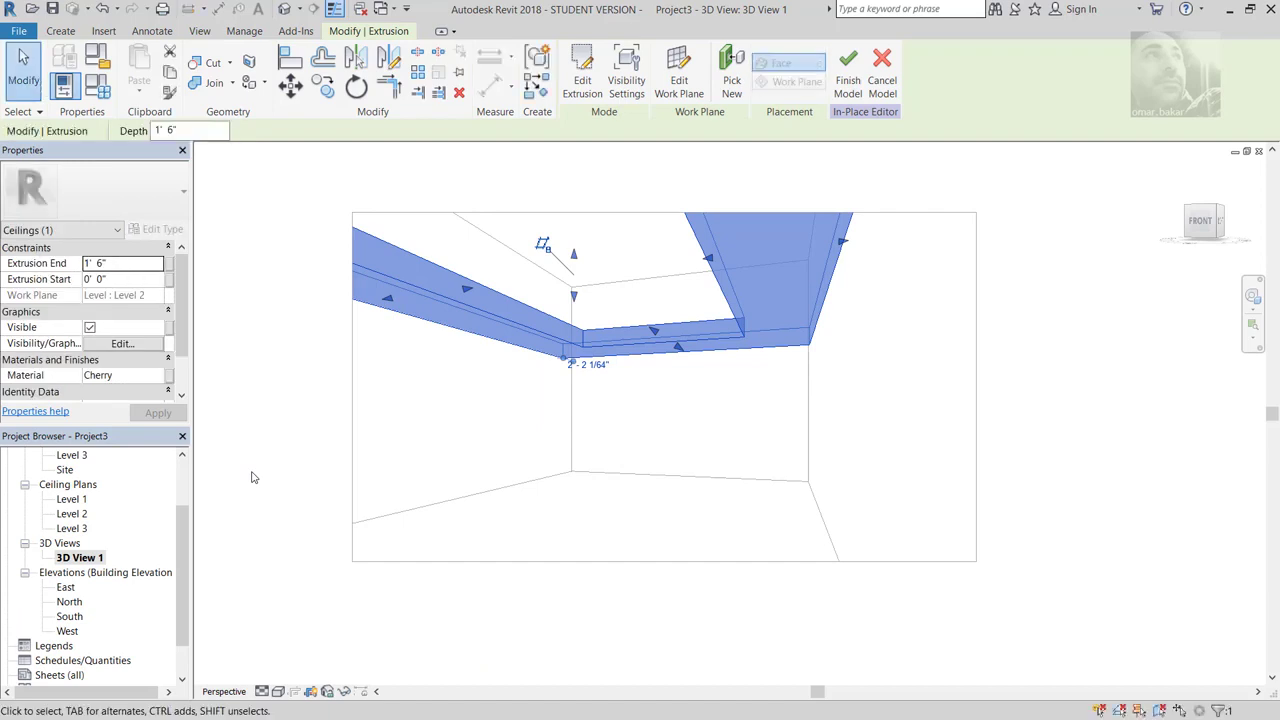
{"action": "key", "text": "Escape"}
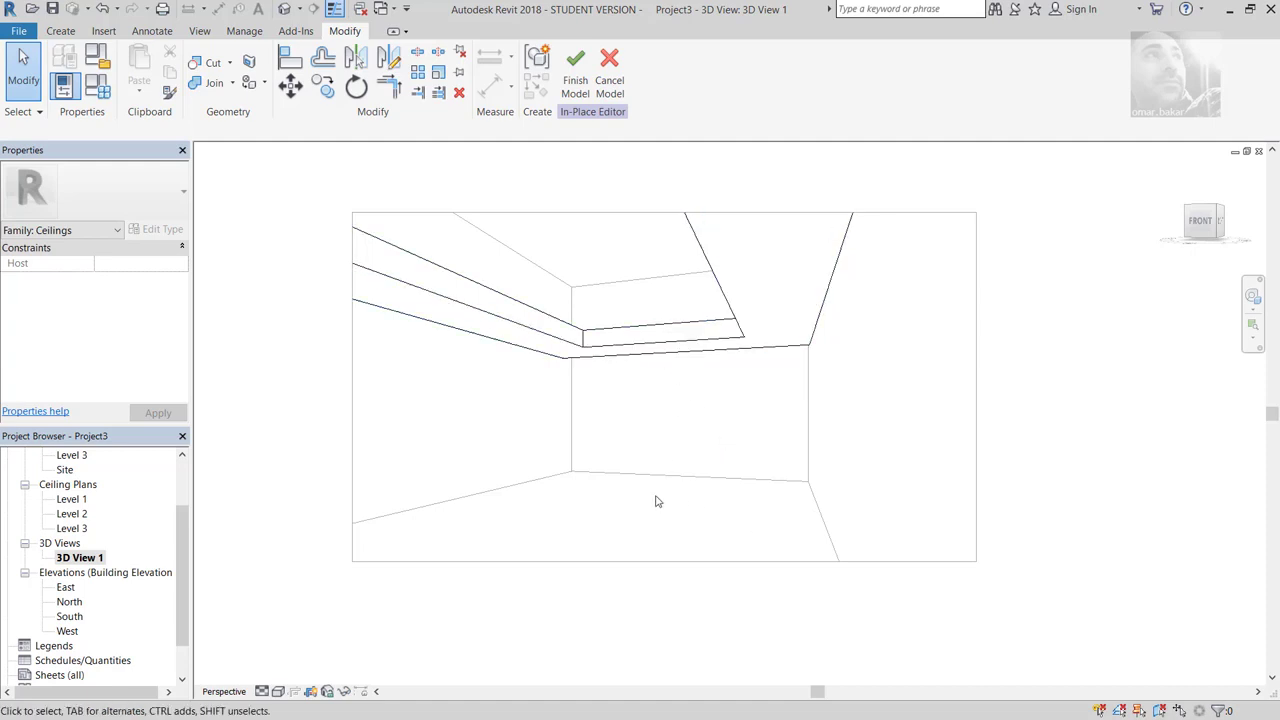
Step: Return to the Level 1 floor plan and finish the in-place Ceilings 1 model
{"action": "left_click", "coordinate": [79, 557]}
{"action": "scroll", "coordinate": [80, 530], "scroll_direction": "up", "scroll_amount": 2}
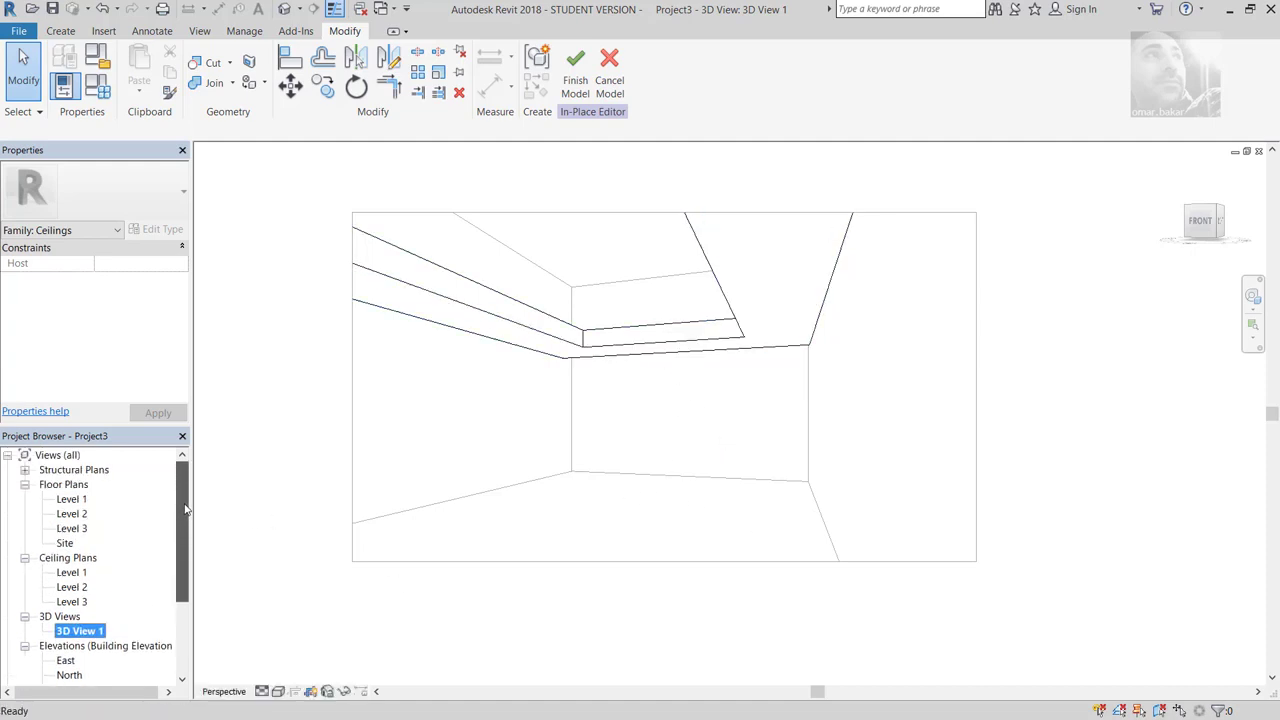
{"action": "double_click", "coordinate": [74, 500]}
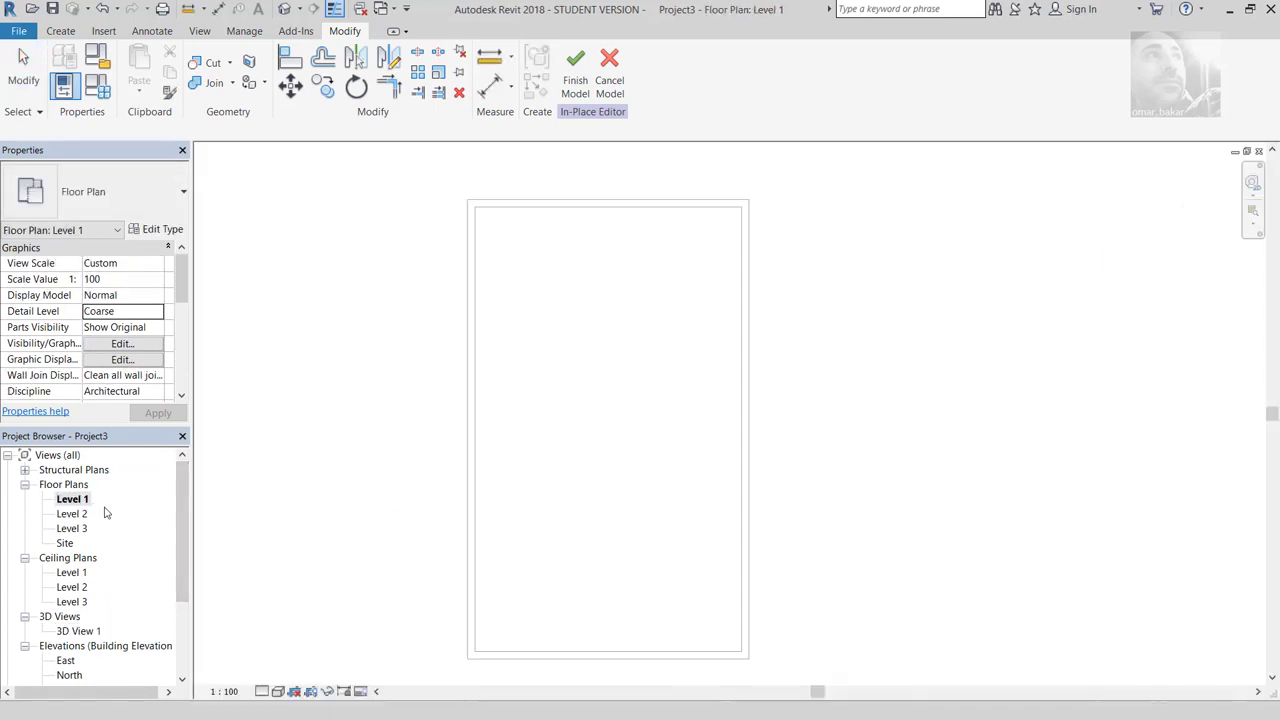
{"action": "left_click", "coordinate": [76, 500]}
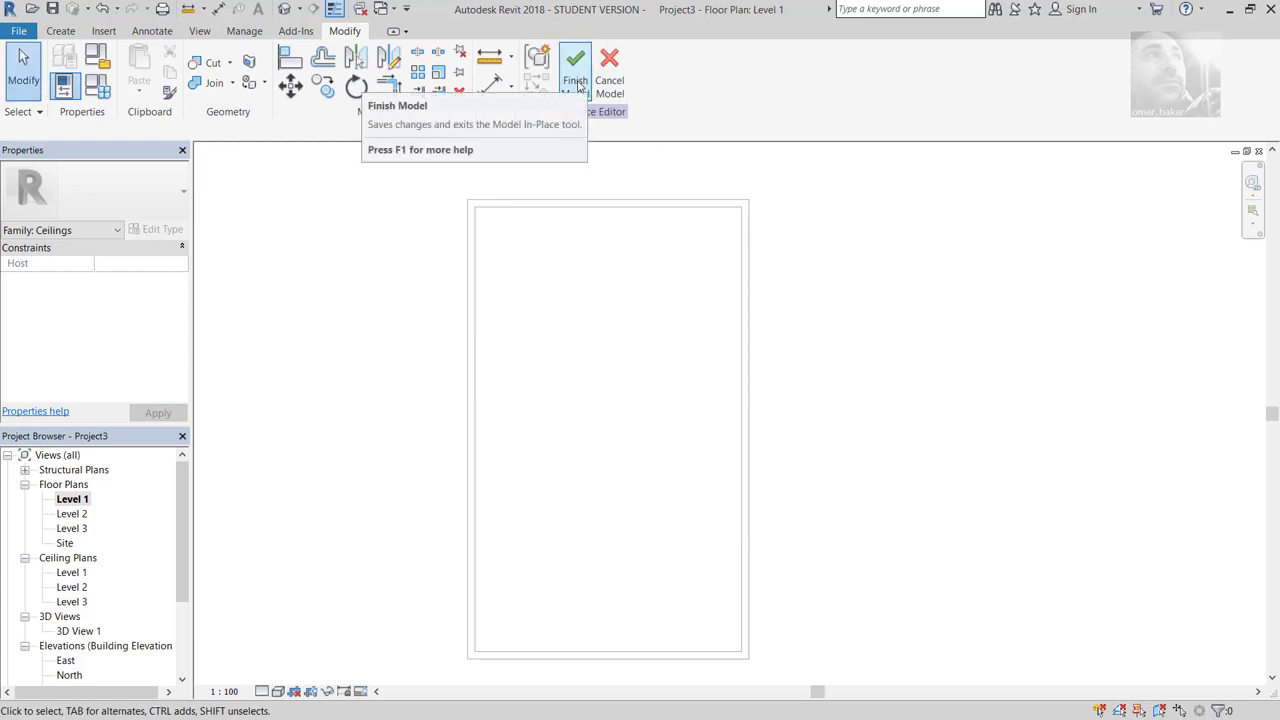
{"action": "left_click", "coordinate": [578, 88]}
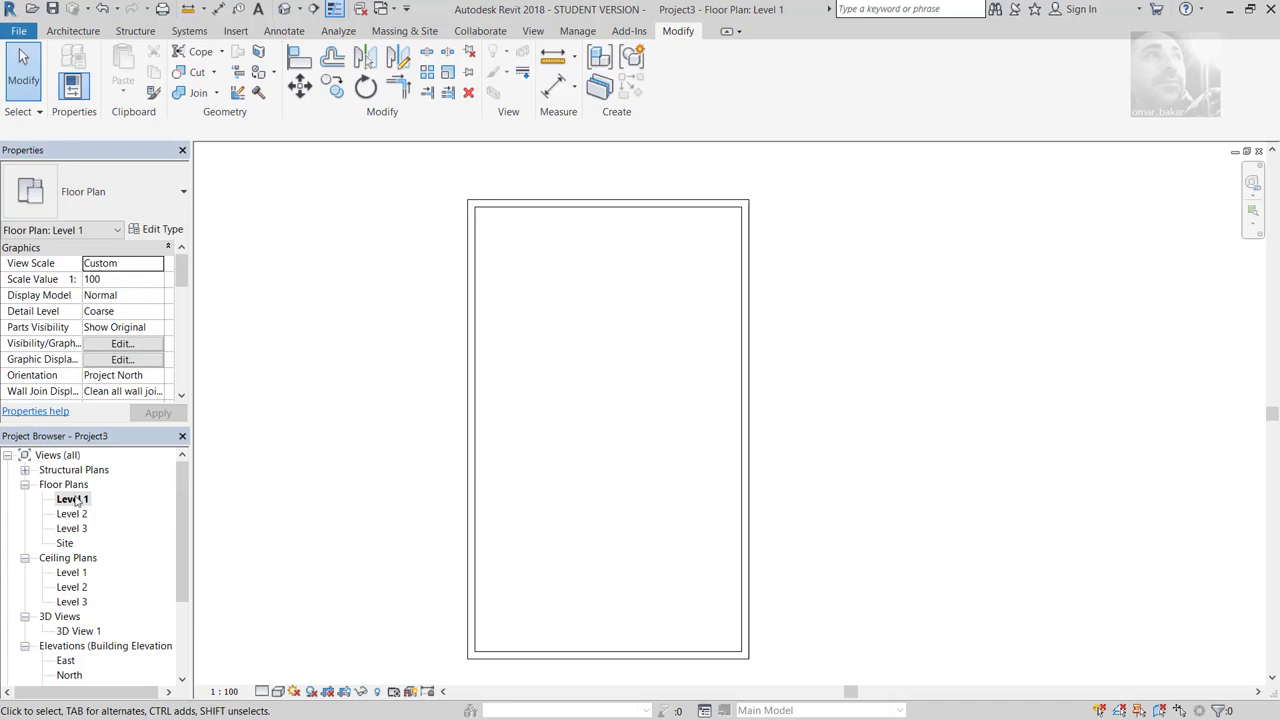
Step: Set the Level 1 plan's underlay base level to Level 2 and apply it
{"action": "left_click_drag", "start_coordinate": [182, 272], "coordinate": [182, 322]}
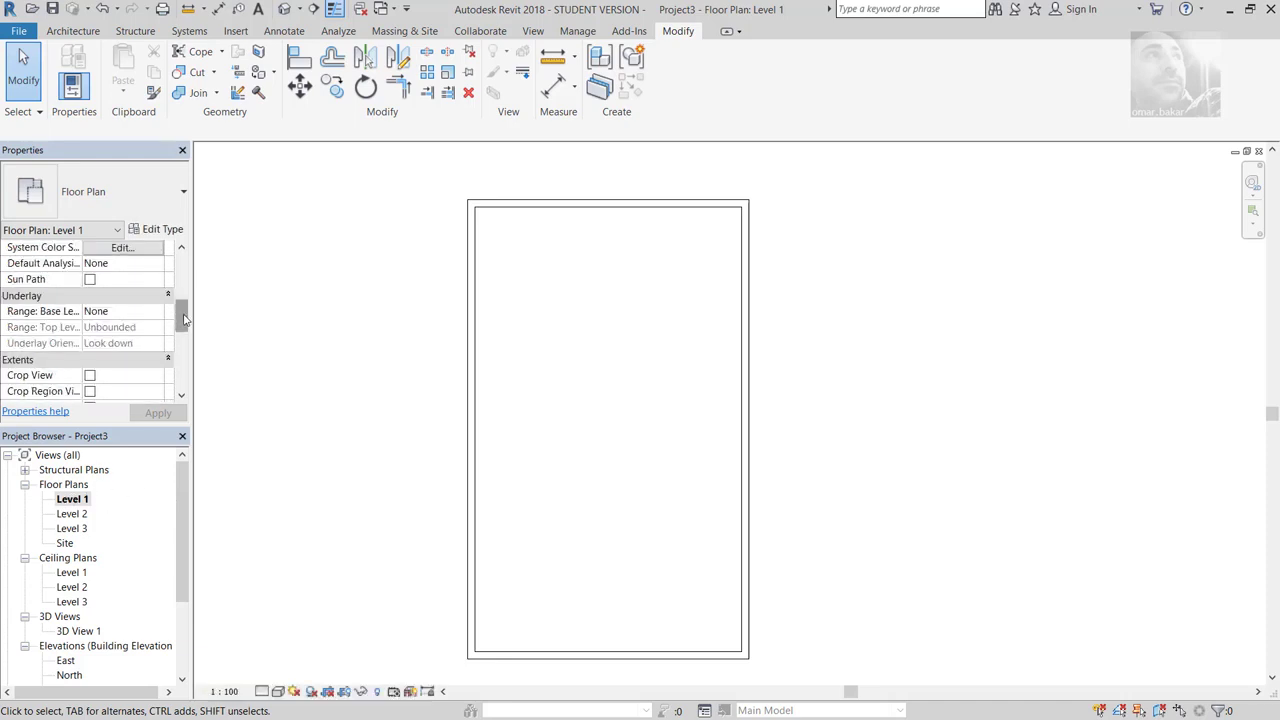
{"action": "left_click", "coordinate": [150, 313]}
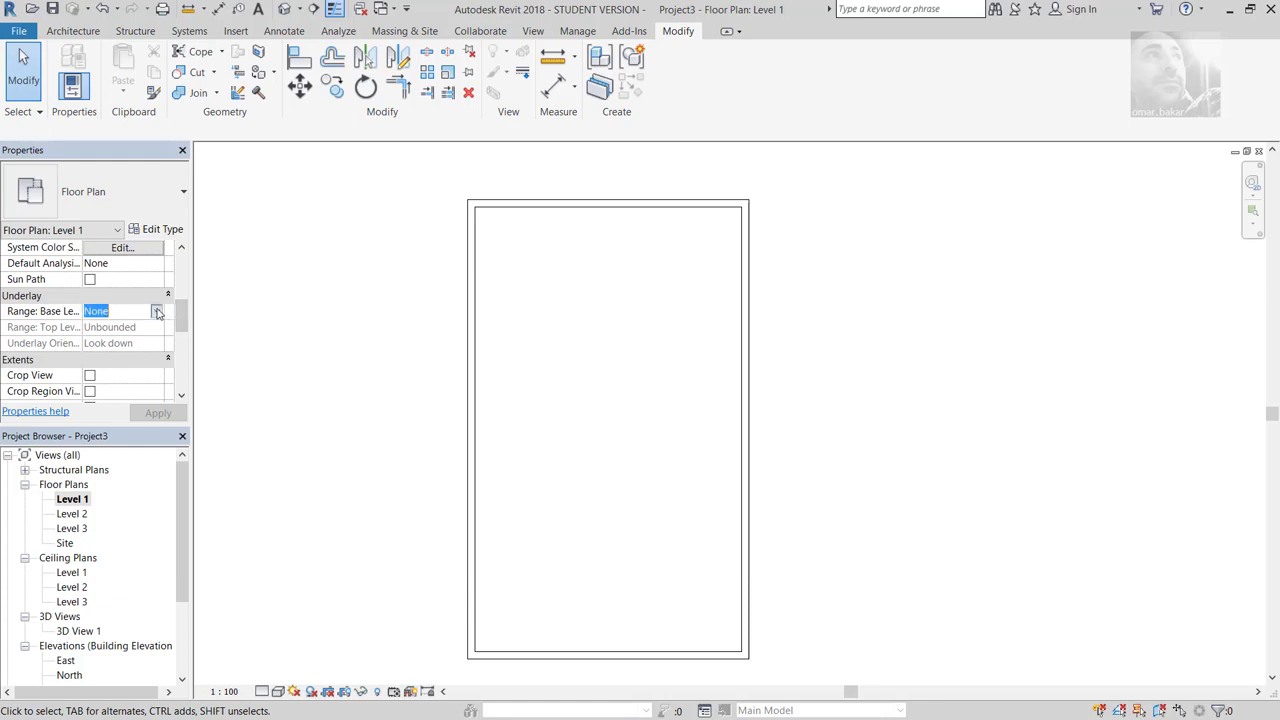
{"action": "left_click", "coordinate": [157, 312]}
{"action": "left_click", "coordinate": [114, 354]}
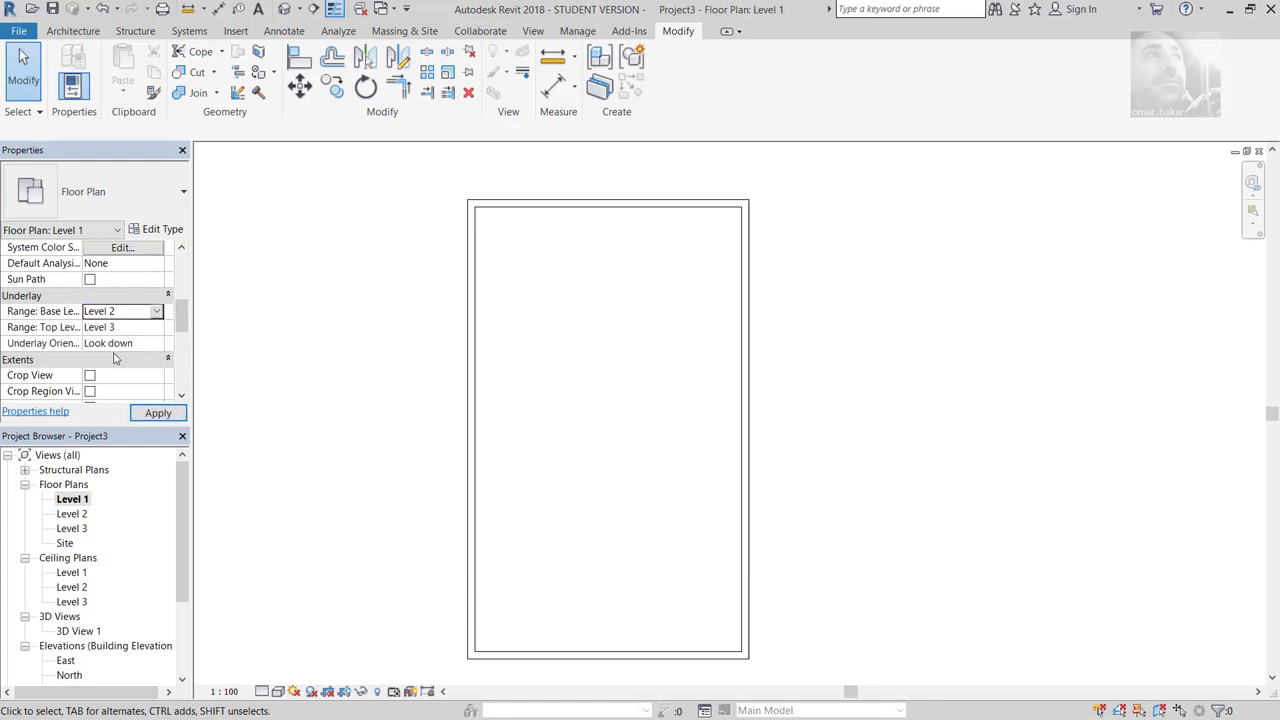
{"action": "left_click", "coordinate": [158, 413]}
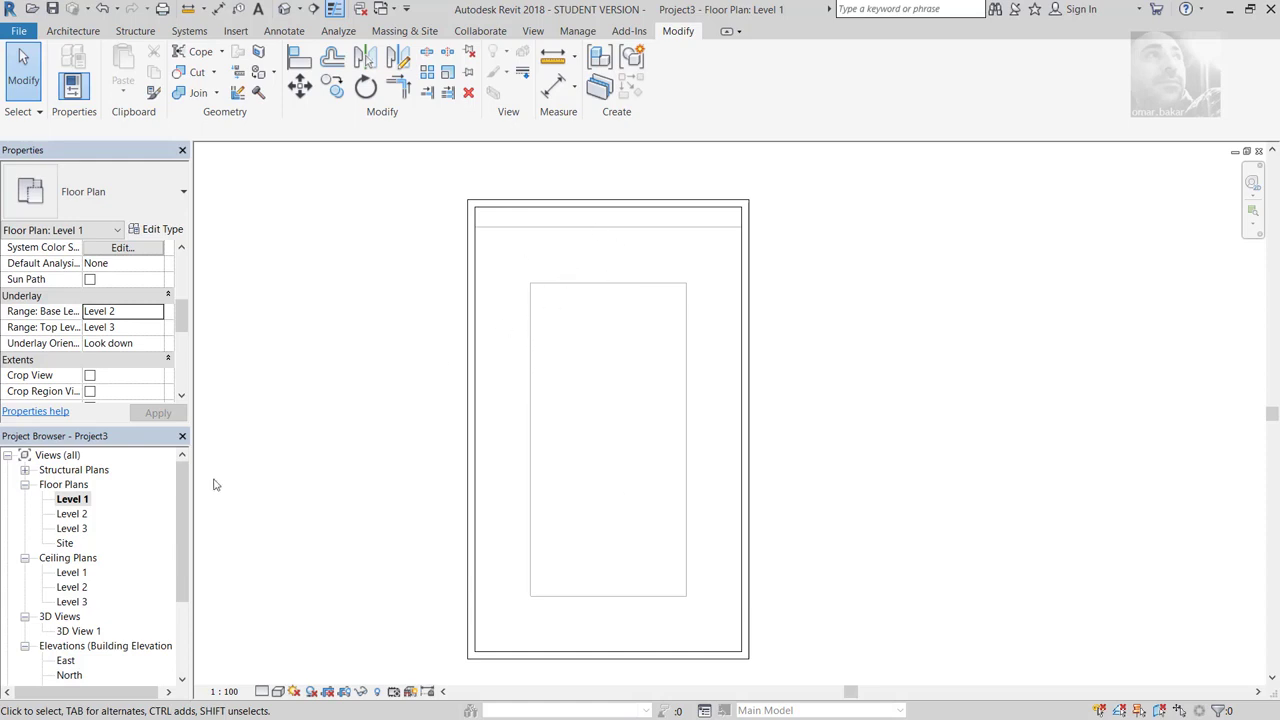
{"action": "left_click_drag", "start_coordinate": [178, 549], "coordinate": [178, 570]}
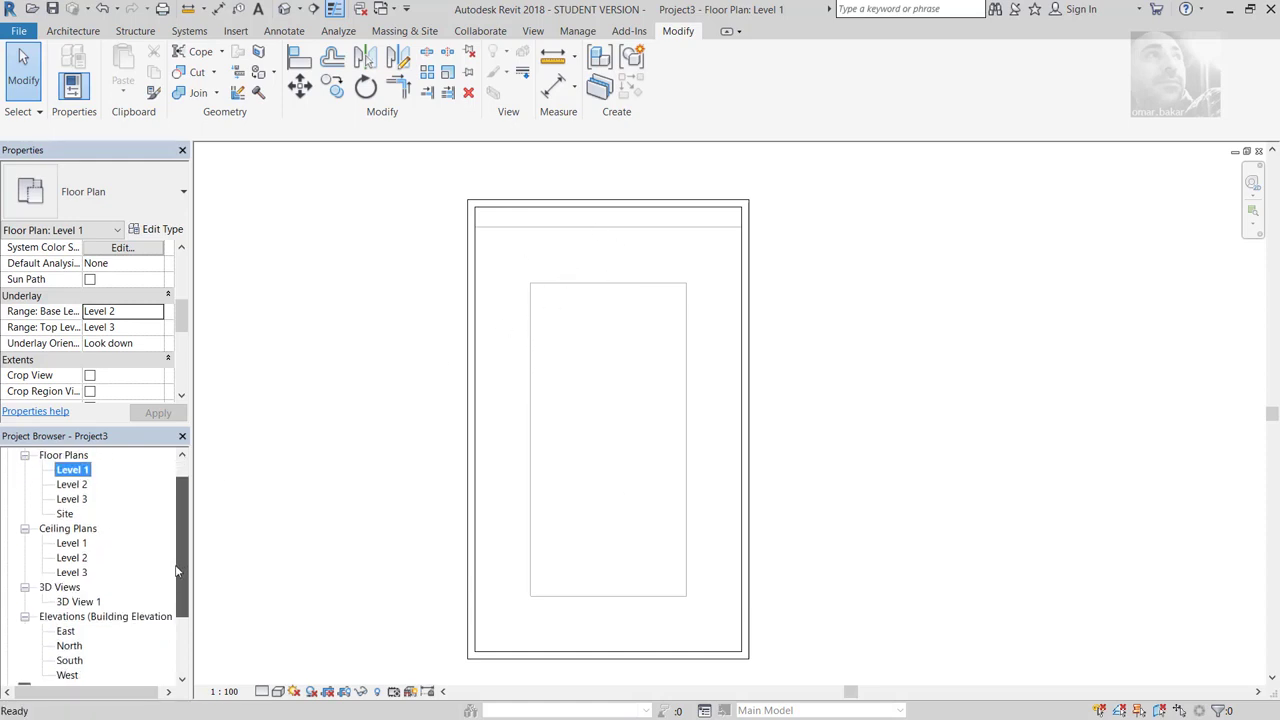
{"action": "left_click", "coordinate": [93, 602]}
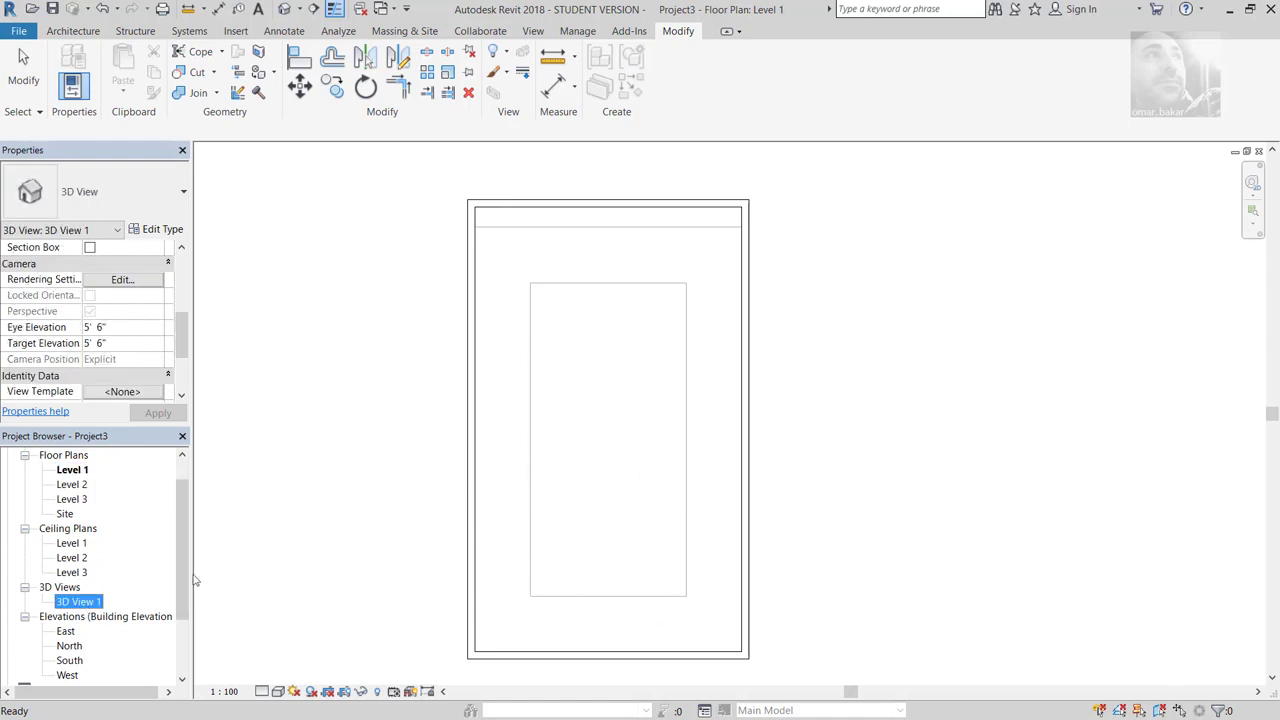
Step: Show the 3D View 1 camera in plan and drag it into the middle of the room
{"action": "right_click", "coordinate": [84, 606]}
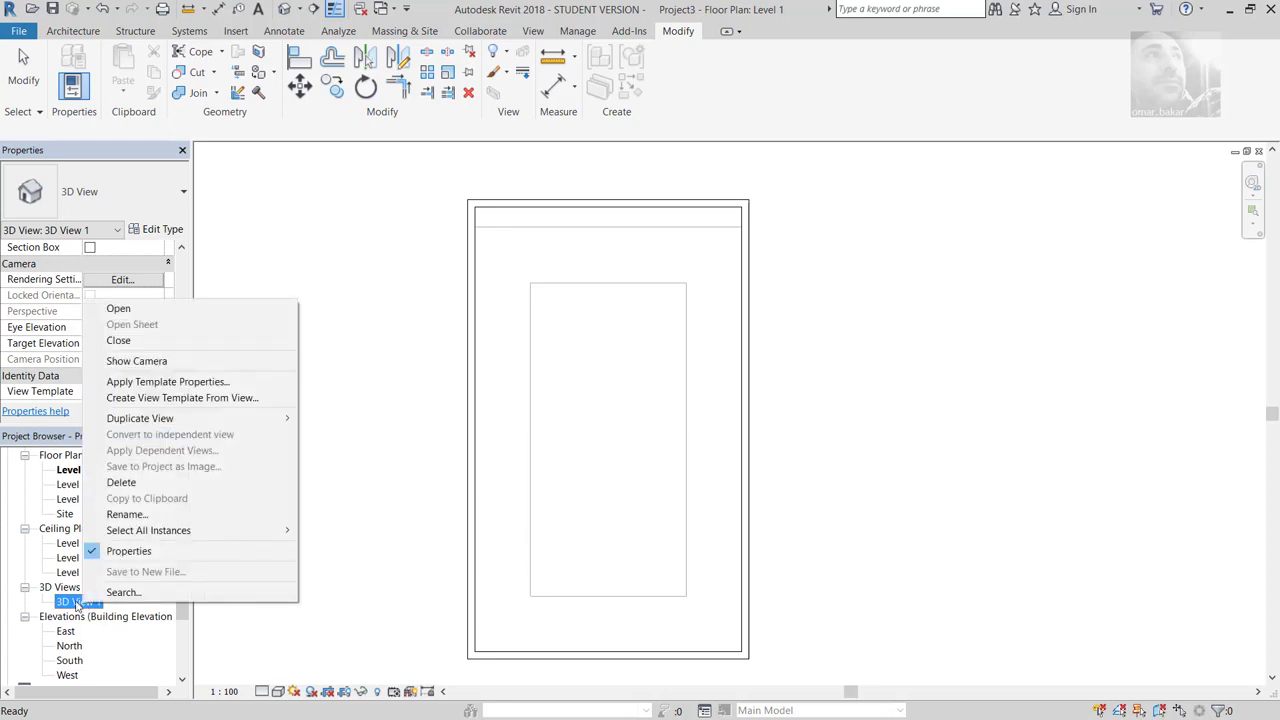
{"action": "left_click", "coordinate": [163, 362]}
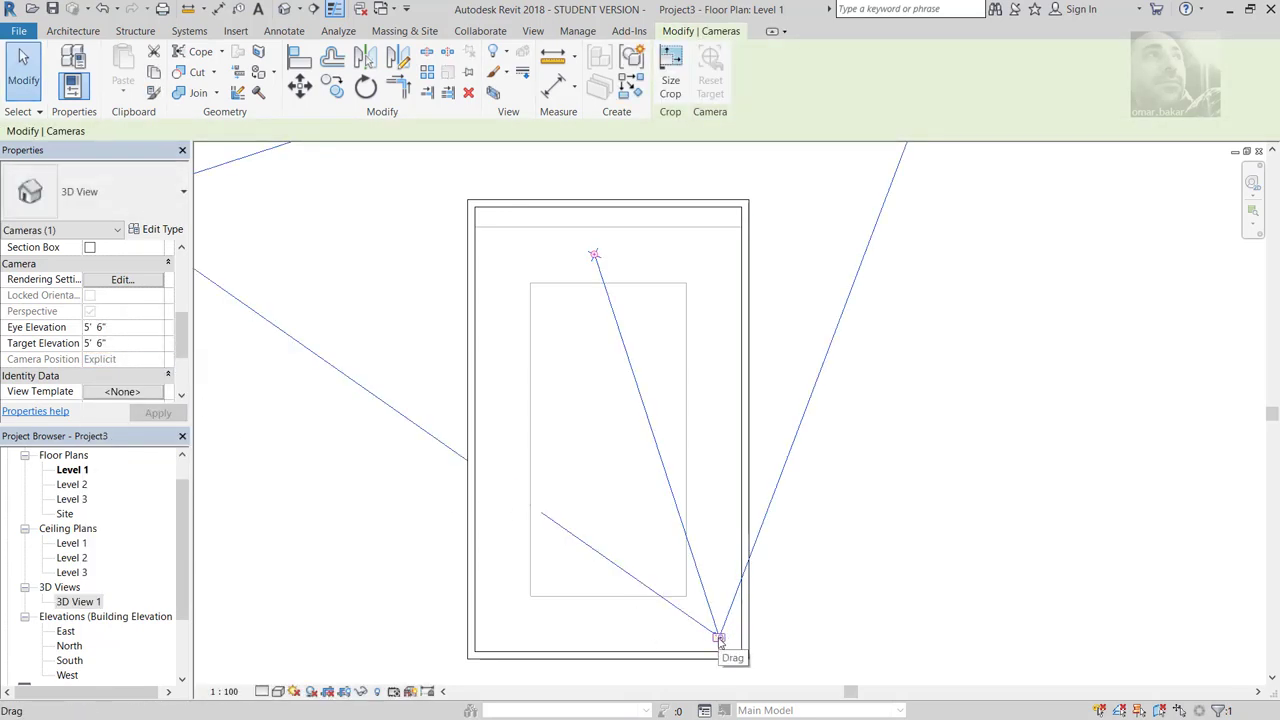
{"action": "left_click_drag", "start_coordinate": [710, 627], "coordinate": [664, 467]}
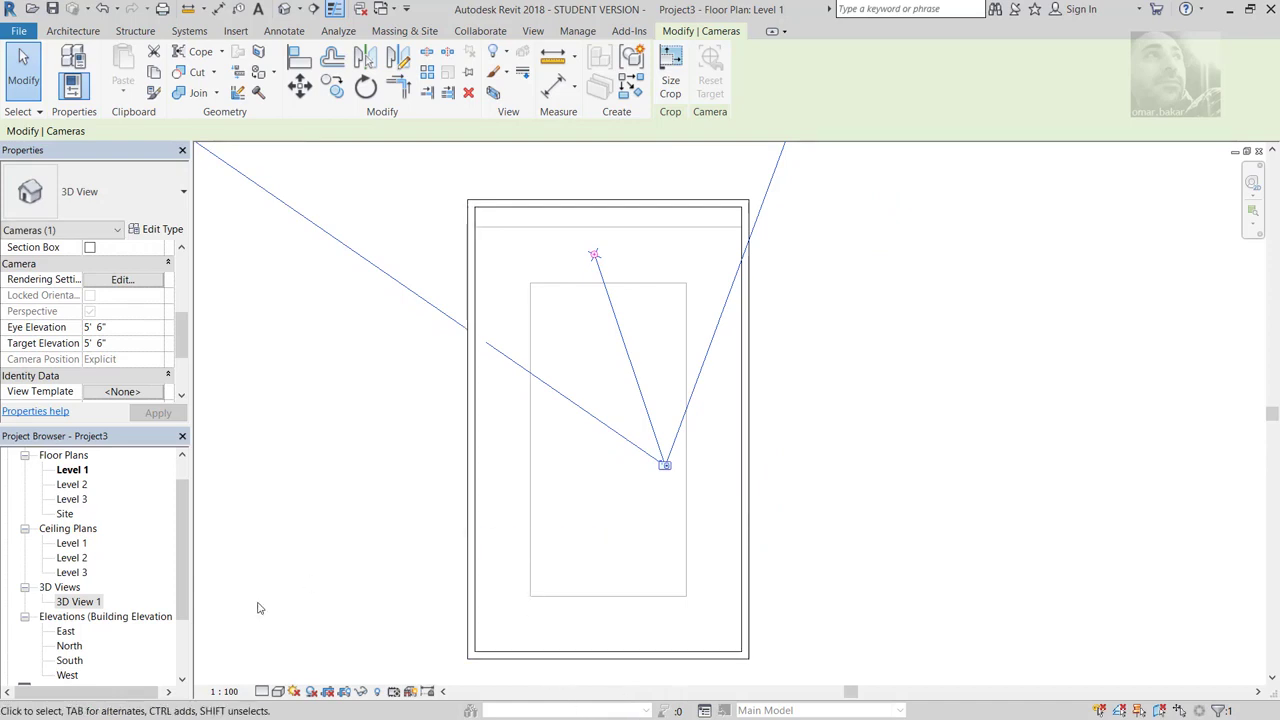
Step: Open 3D View 1 and extend its crop region at the bottom, right, top and left
{"action": "double_click", "coordinate": [90, 603]}
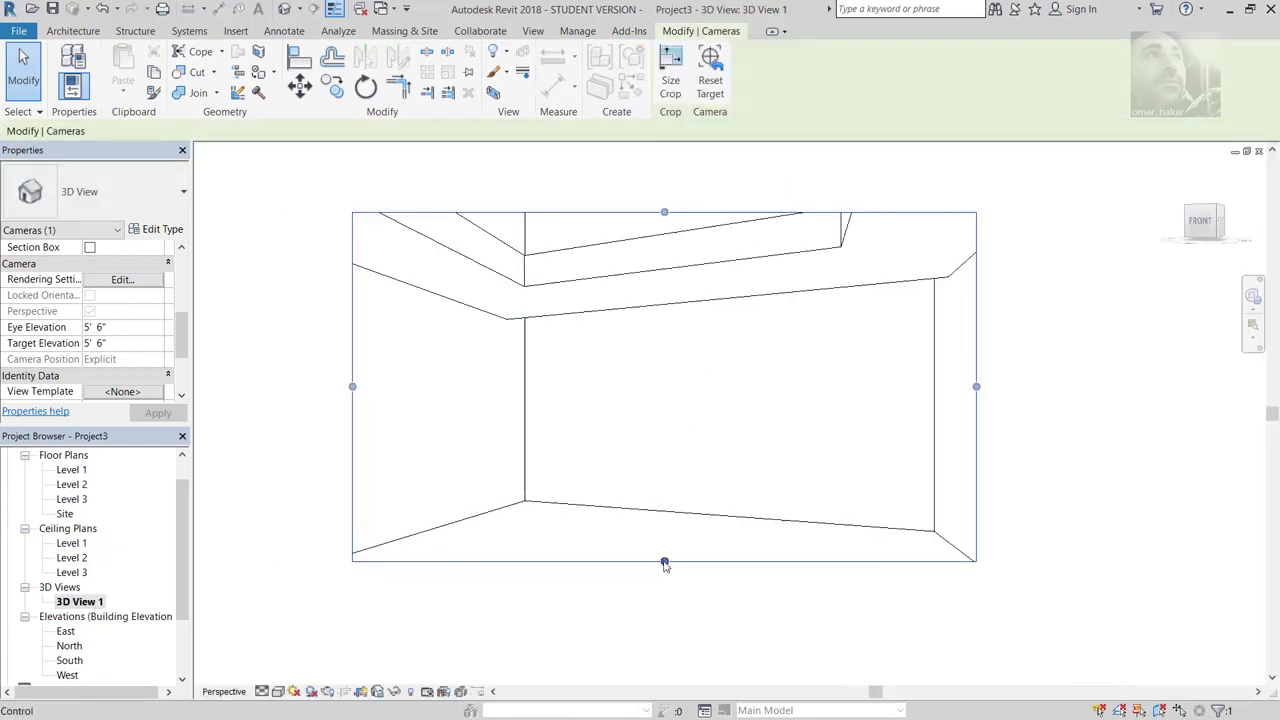
{"action": "left_click_drag", "start_coordinate": [670, 618], "coordinate": [668, 633]}
{"action": "left_click_drag", "start_coordinate": [978, 422], "coordinate": [1013, 392]}
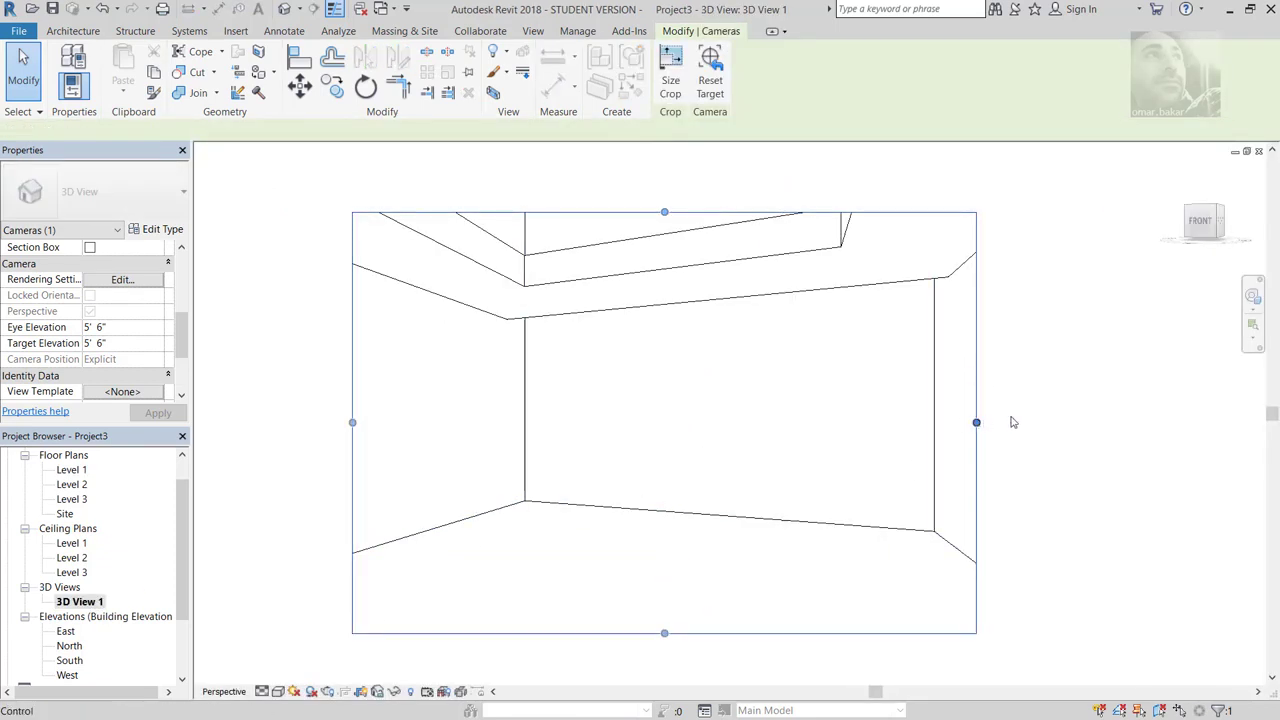
{"action": "left_click_drag", "start_coordinate": [700, 211], "coordinate": [700, 178]}
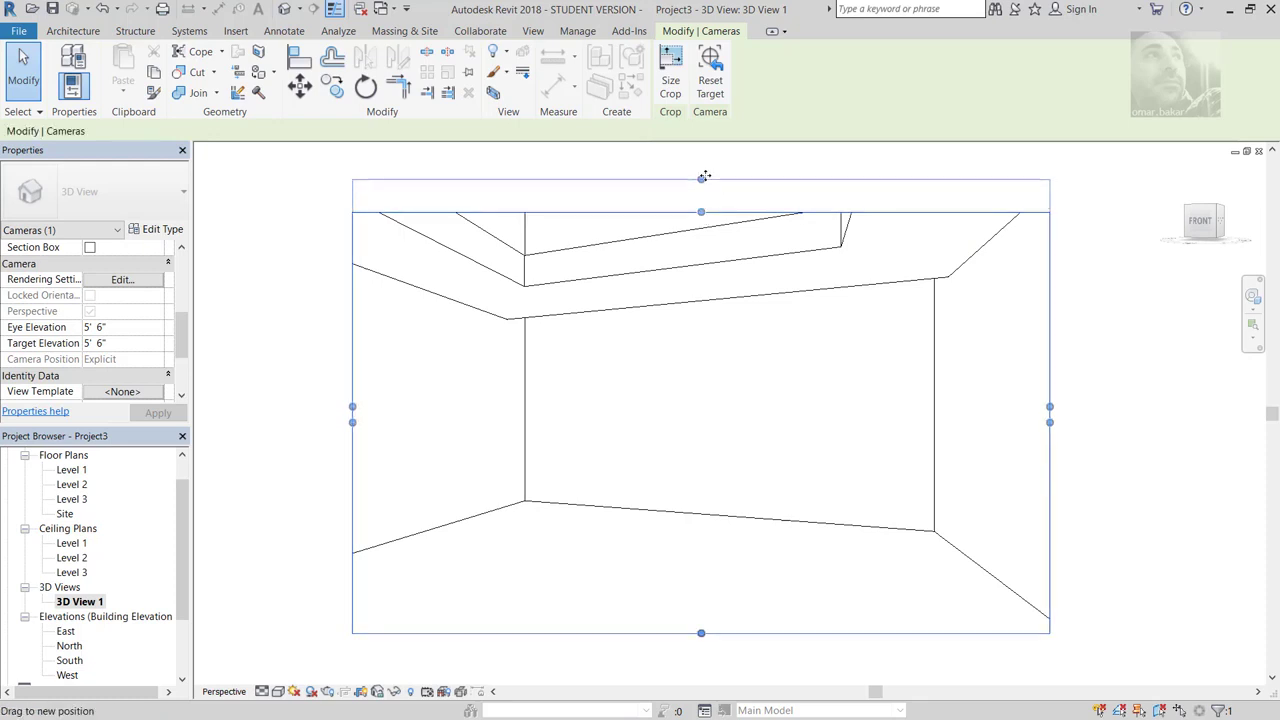
{"action": "left_click_drag", "start_coordinate": [352, 413], "coordinate": [305, 406]}
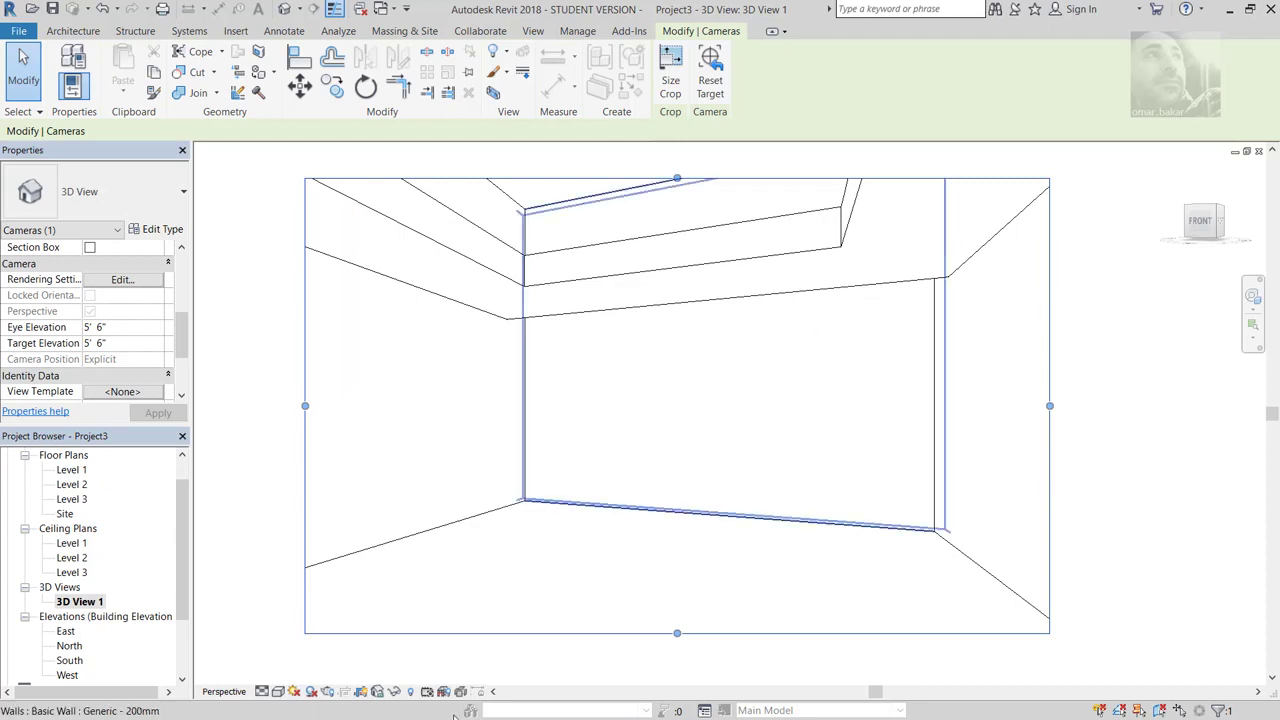
{"action": "key", "text": "alt+Tab"}
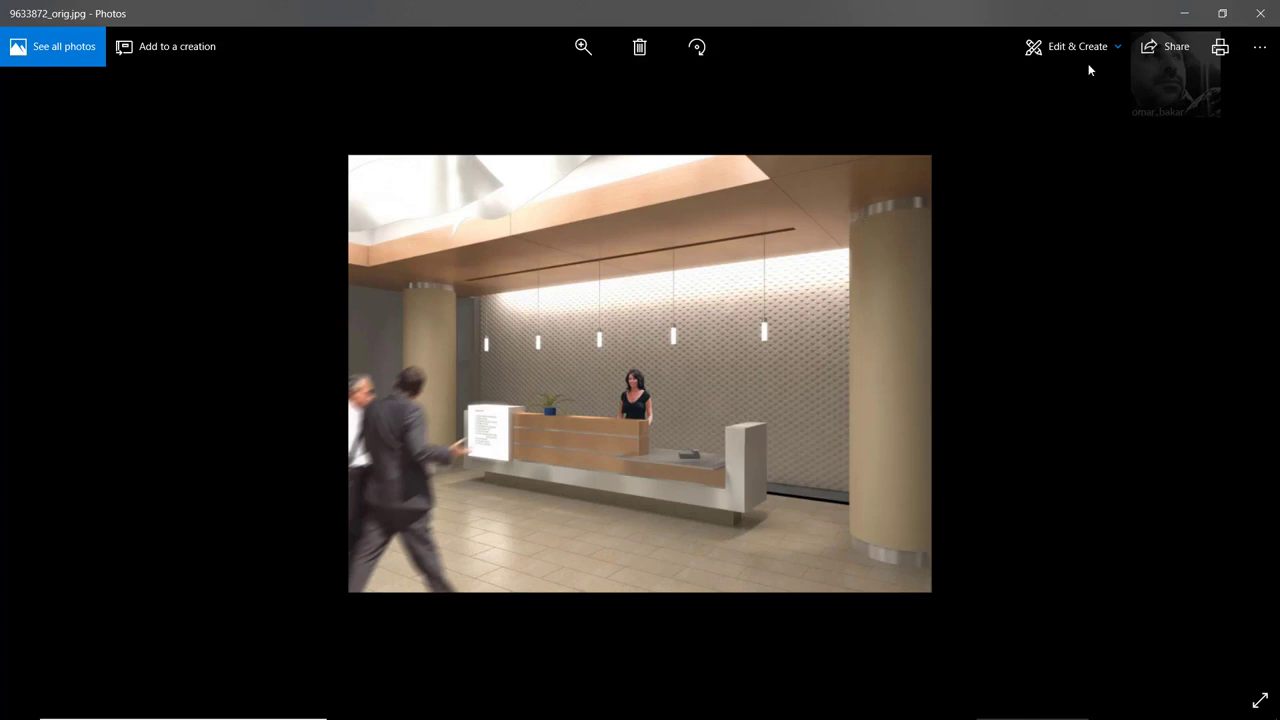
Step: Put away the lobby reference image and return to Revit's 3D View 1 camera view
{"action": "left_click", "coordinate": [1190, 14]}
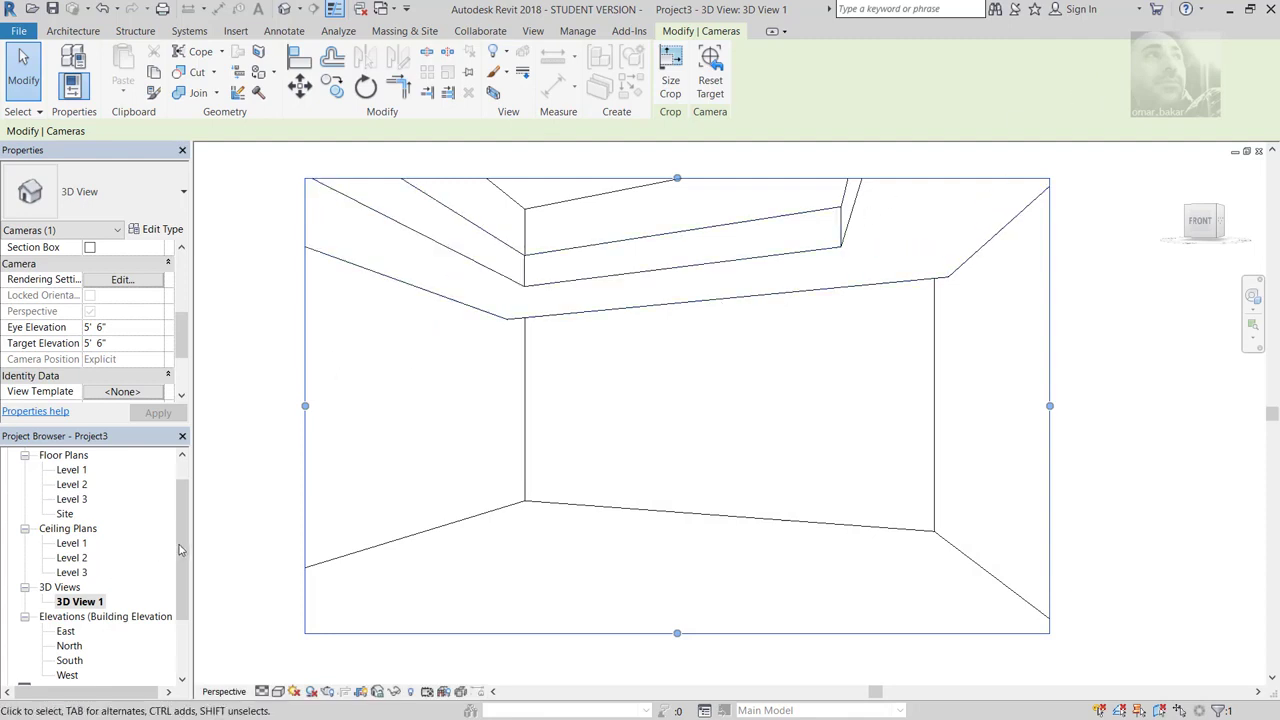
Step: Set 3D View 1's visual style to Shaded
{"action": "left_click_drag", "start_coordinate": [182, 551], "coordinate": [182, 525]}
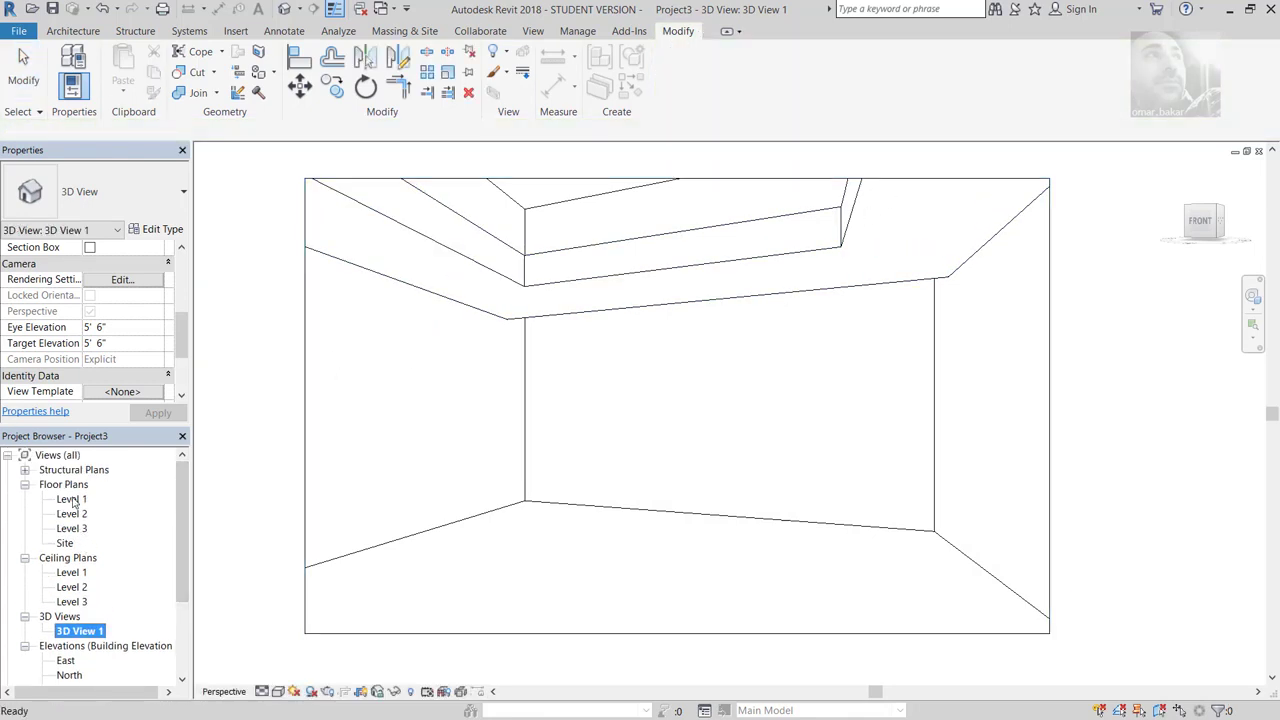
{"action": "left_click", "coordinate": [278, 691]}
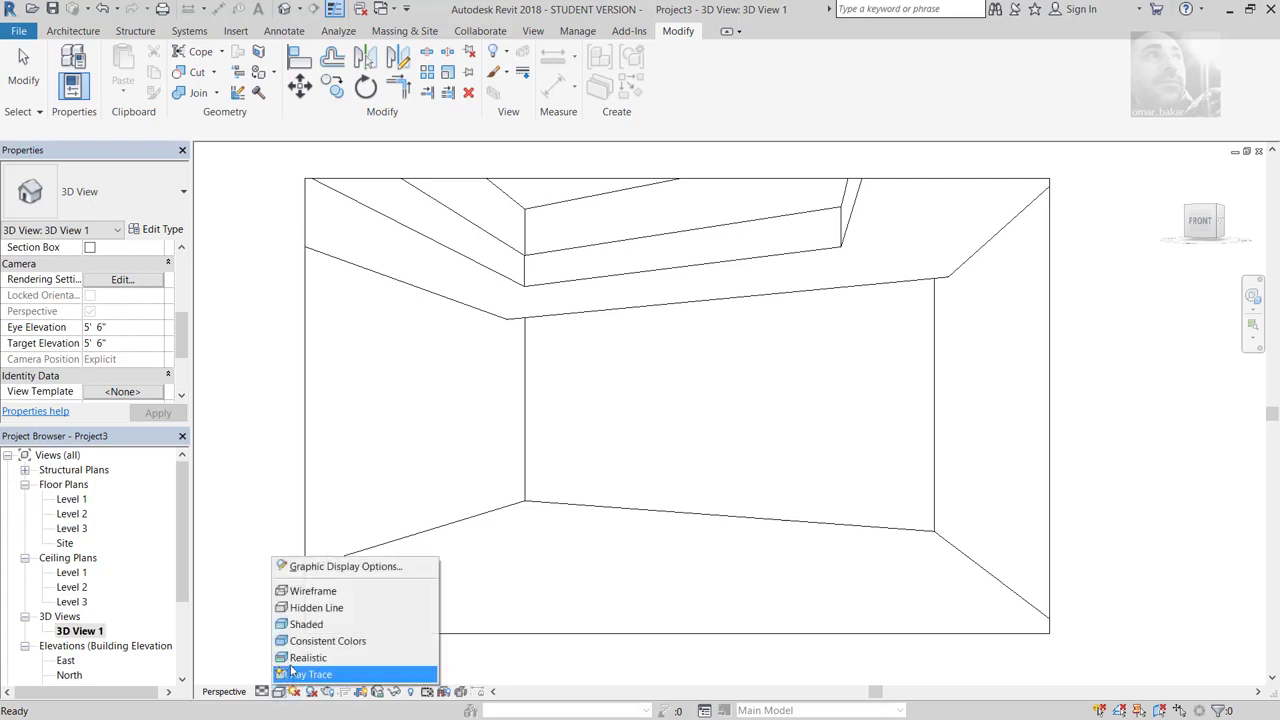
{"action": "left_click", "coordinate": [330, 657]}
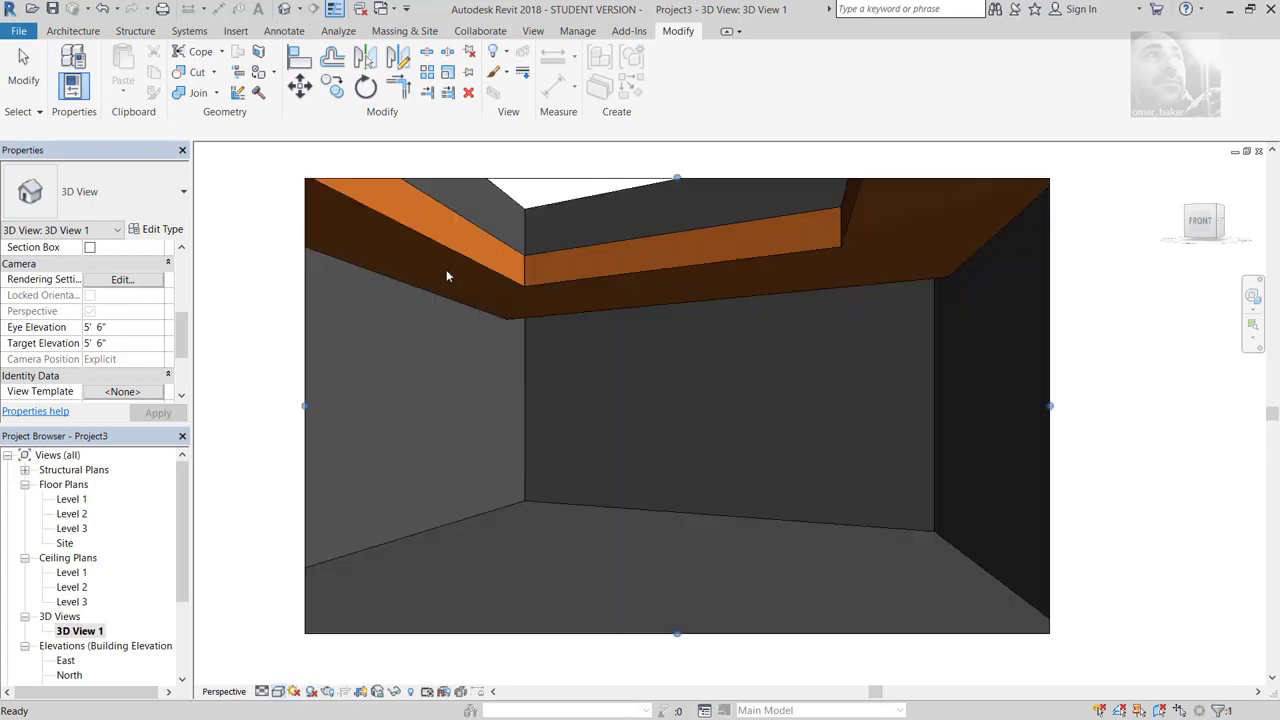
{"action": "left_click", "coordinate": [448, 272]}
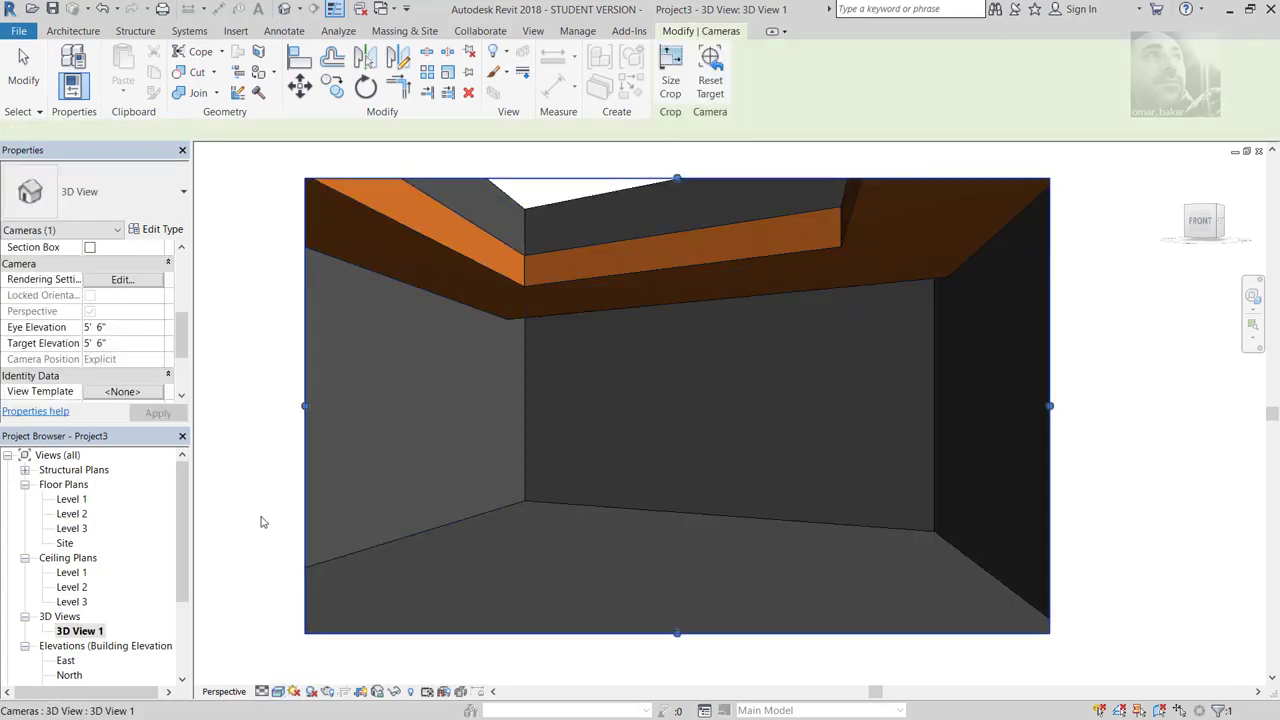
Step: Open the Level 1 floor plan, zoom in on the room, and deselect the camera
{"action": "double_click", "coordinate": [72, 499]}
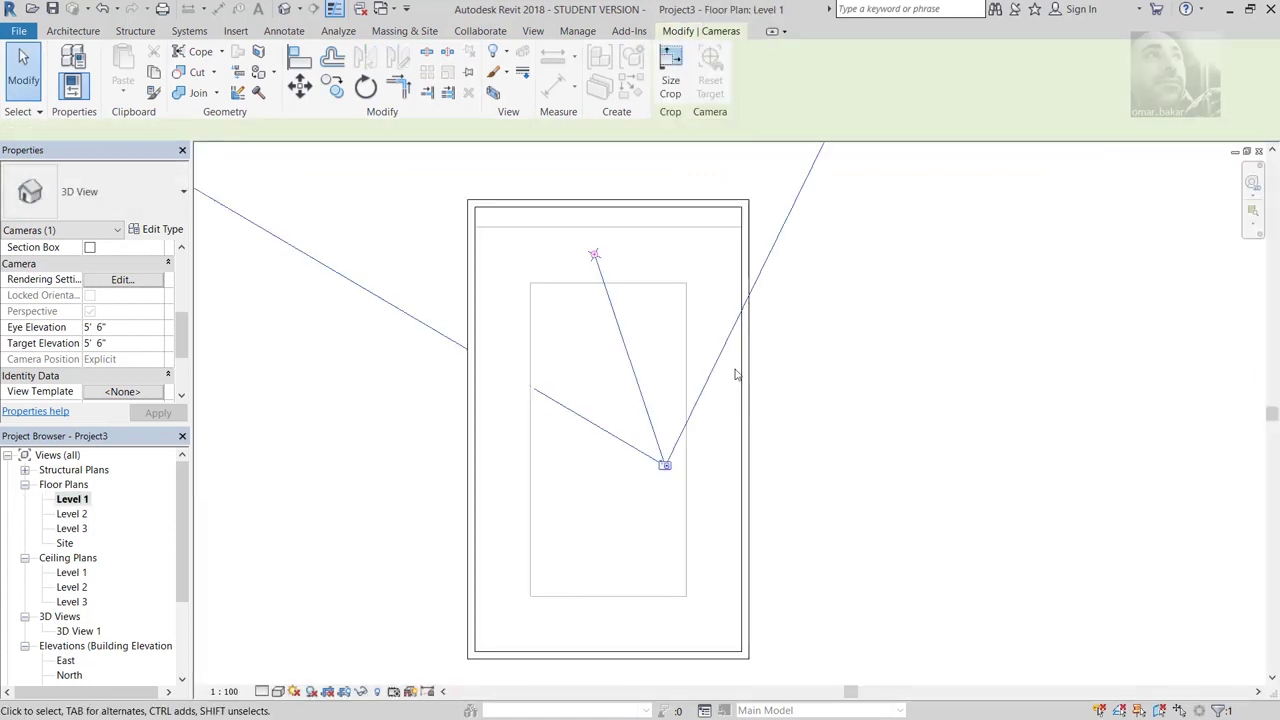
{"action": "scroll", "coordinate": [701, 268], "scroll_direction": "up", "scroll_amount": 2}
{"action": "scroll", "coordinate": [683, 357], "scroll_direction": "up", "scroll_amount": 1}
{"action": "scroll", "coordinate": [683, 357], "scroll_direction": "up", "scroll_amount": 1}
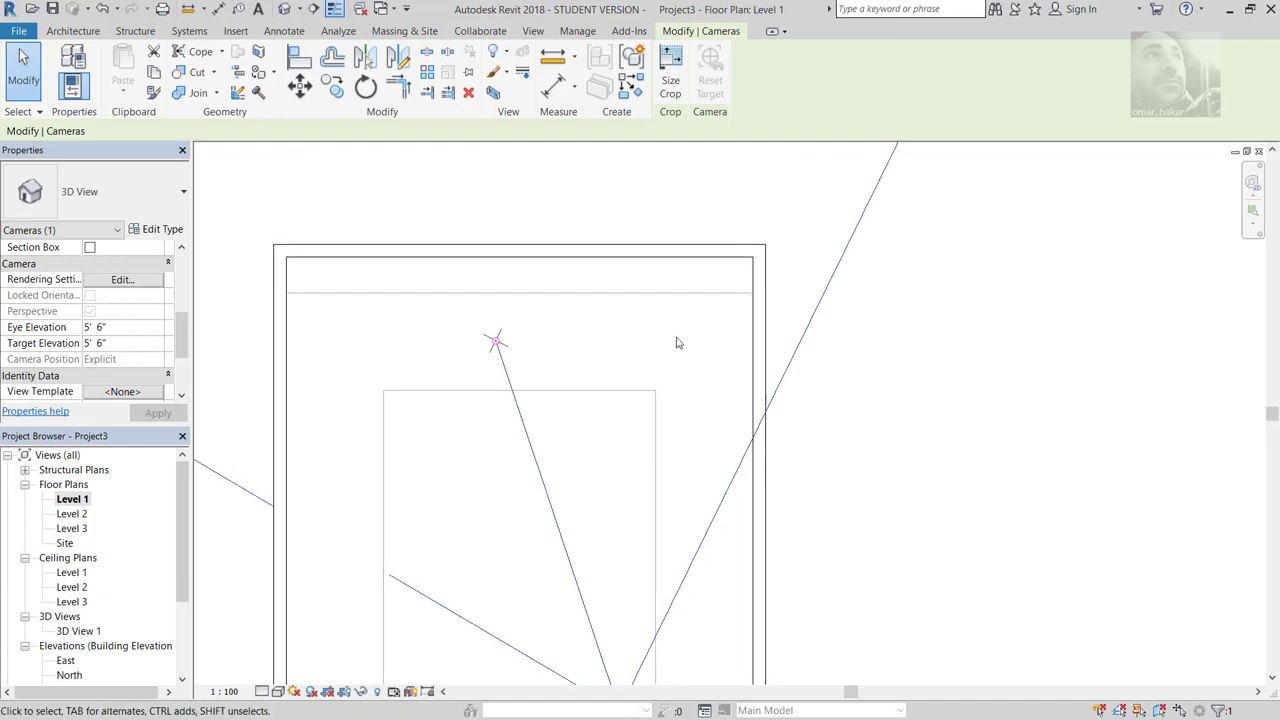
{"action": "scroll", "coordinate": [678, 343], "scroll_direction": "up", "scroll_amount": 1}
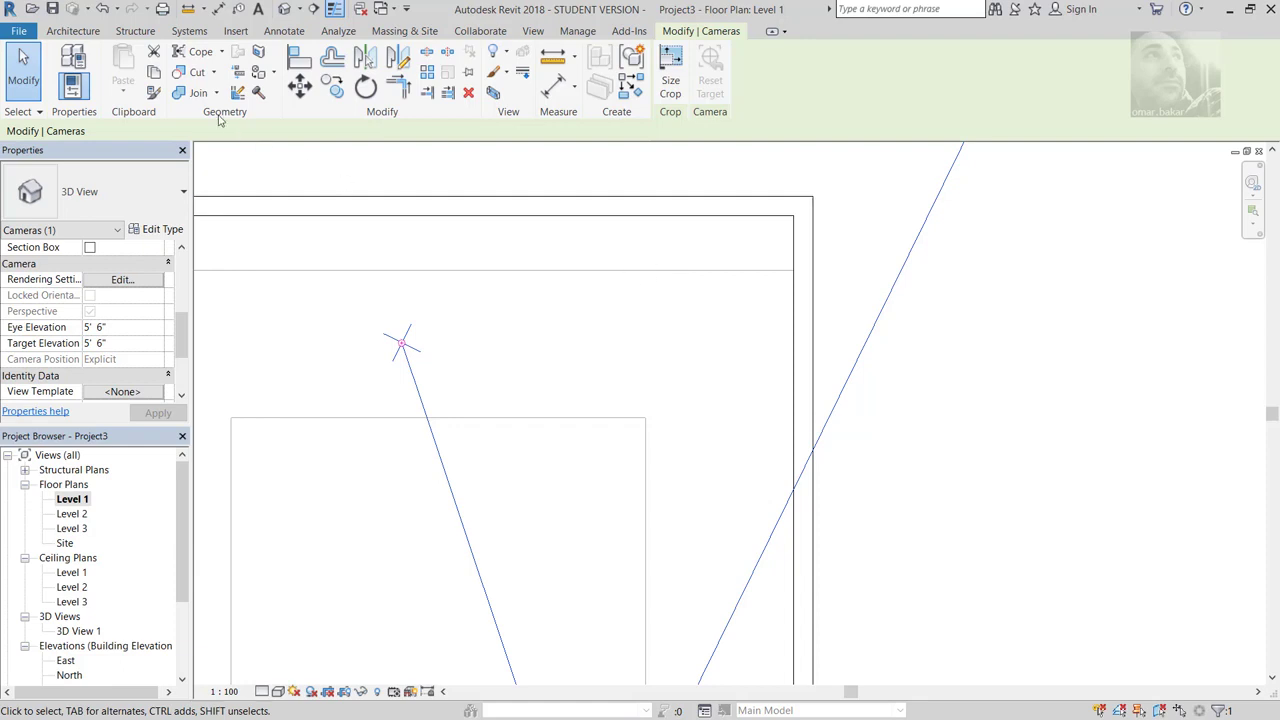
{"action": "scroll", "coordinate": [690, 358], "scroll_direction": "down", "scroll_amount": 1}
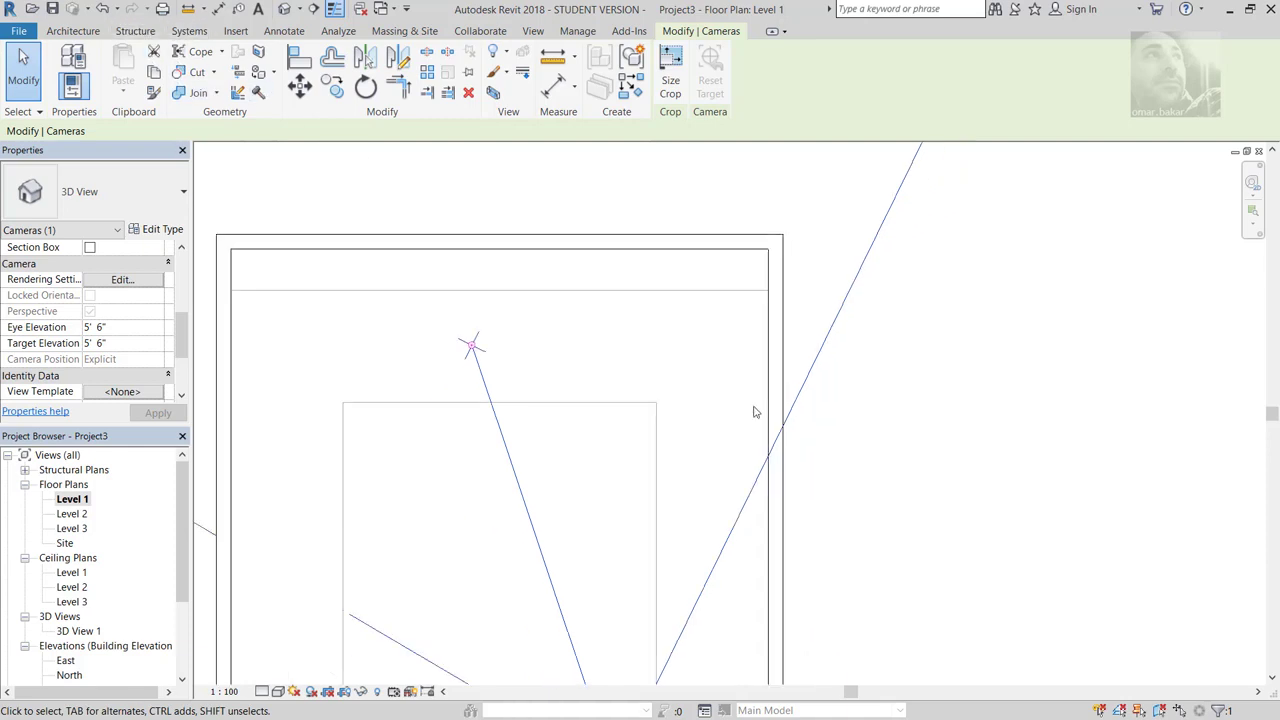
{"action": "left_click", "coordinate": [843, 441]}
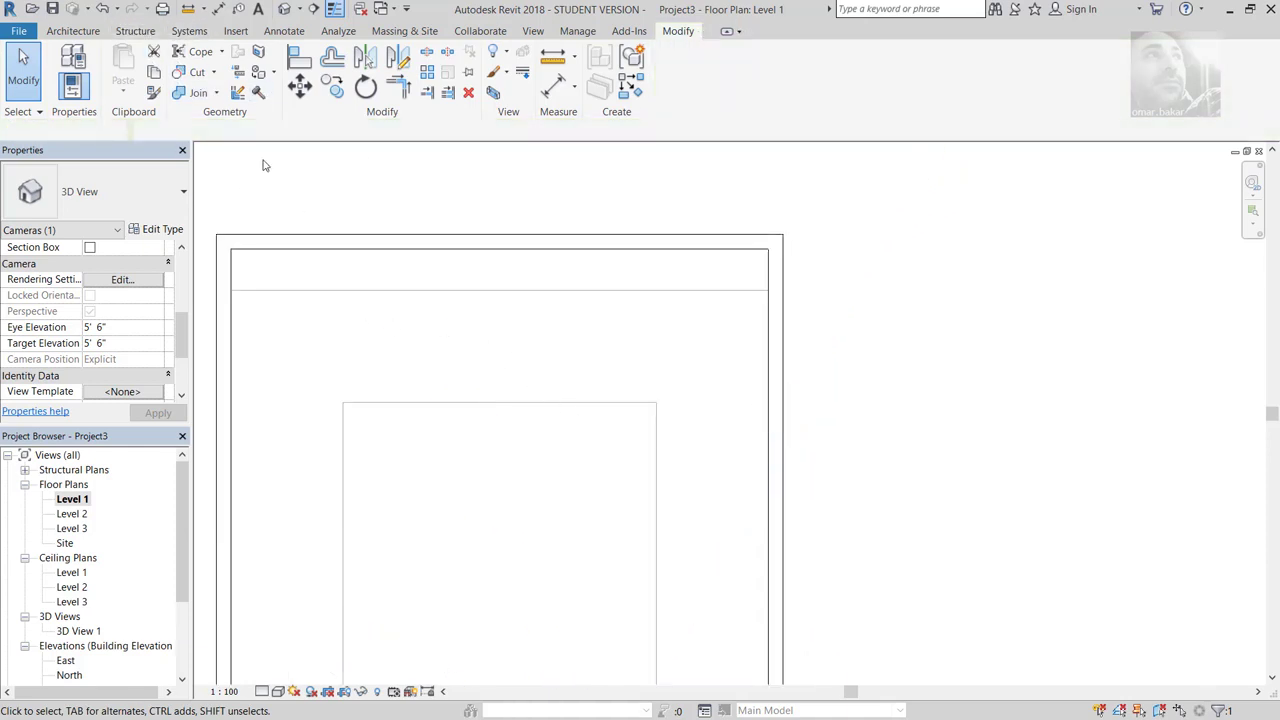
Step: Start an in-place Columns-category component and keep the default name Columns 1
{"action": "left_click", "coordinate": [72, 31]}
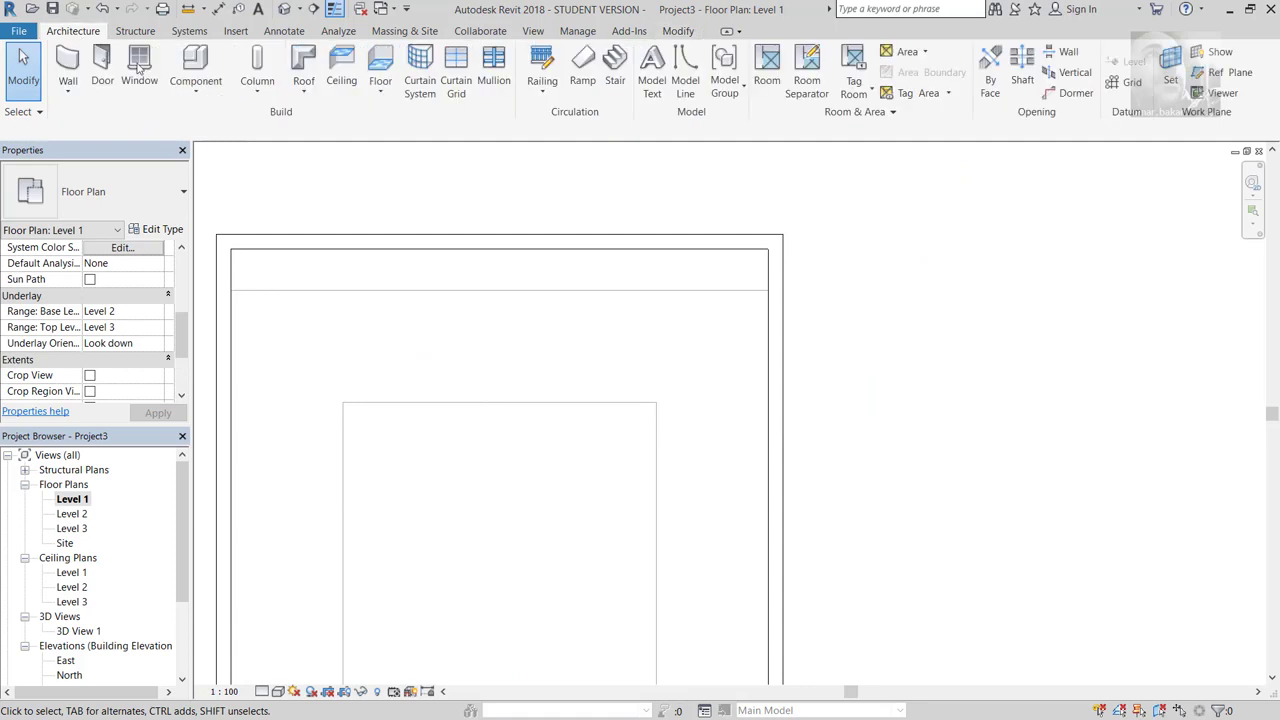
{"action": "left_click", "coordinate": [195, 85]}
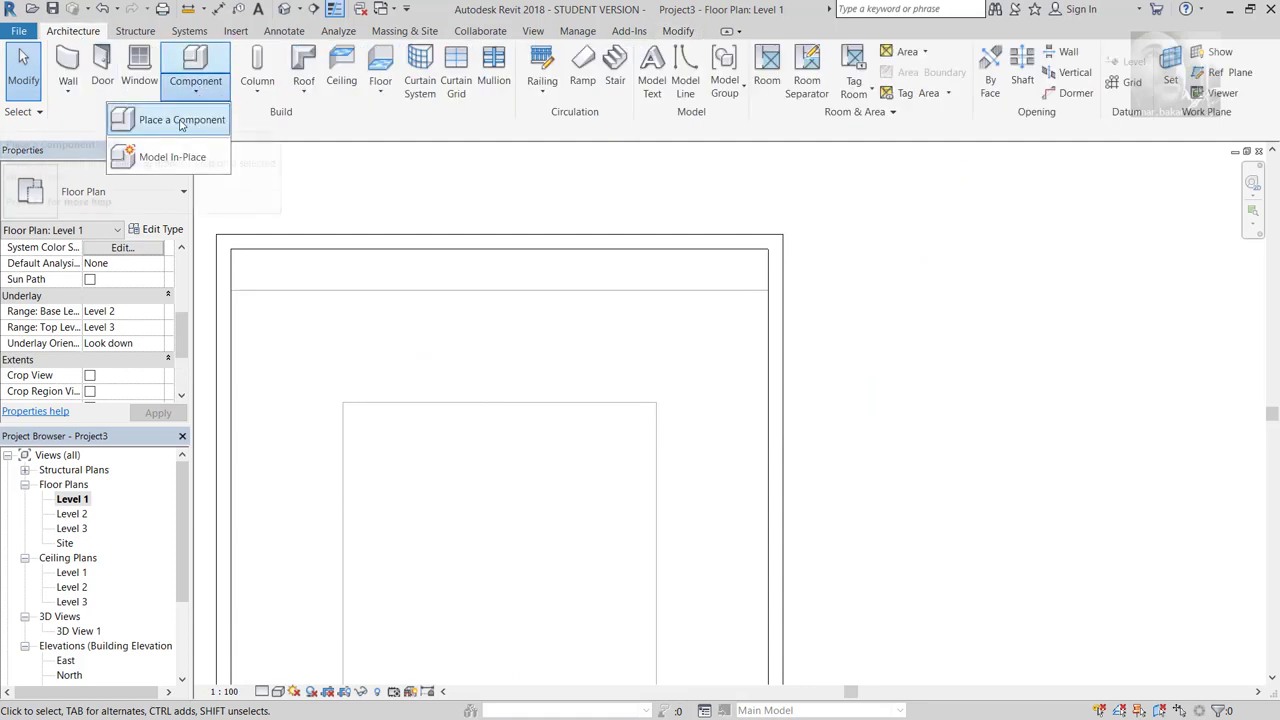
{"action": "left_click", "coordinate": [178, 157]}
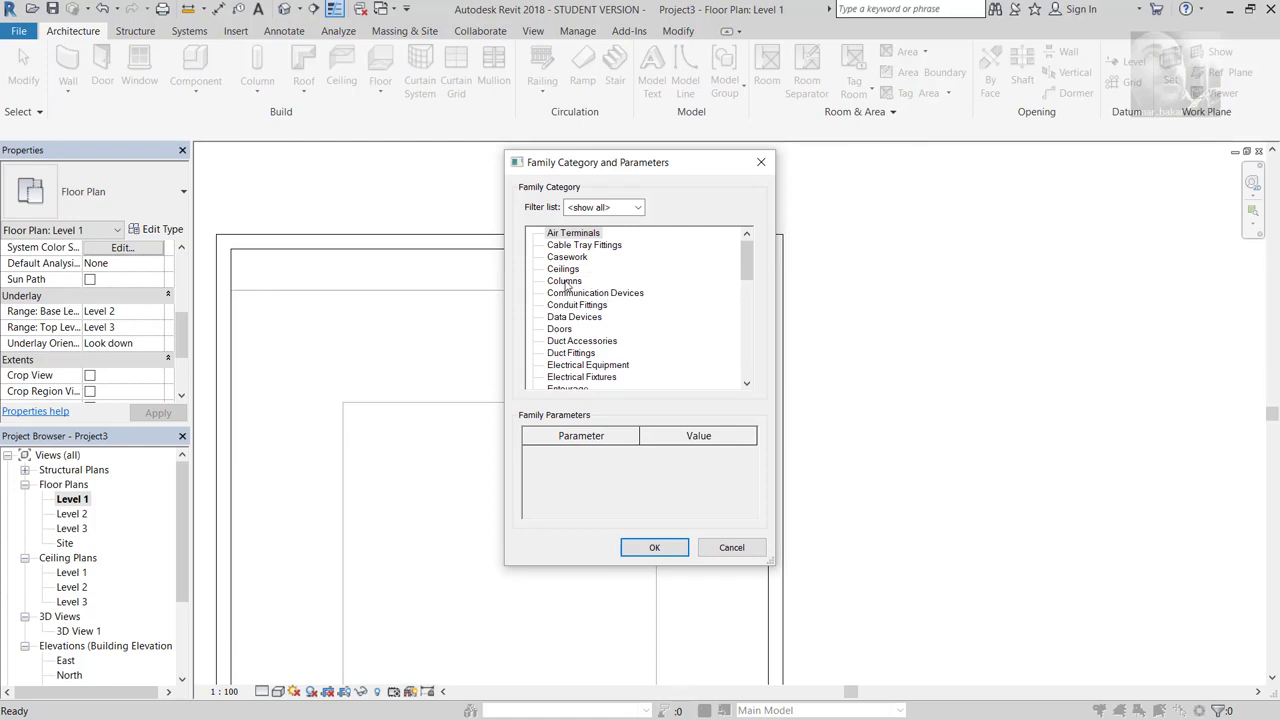
{"action": "left_click", "coordinate": [566, 282]}
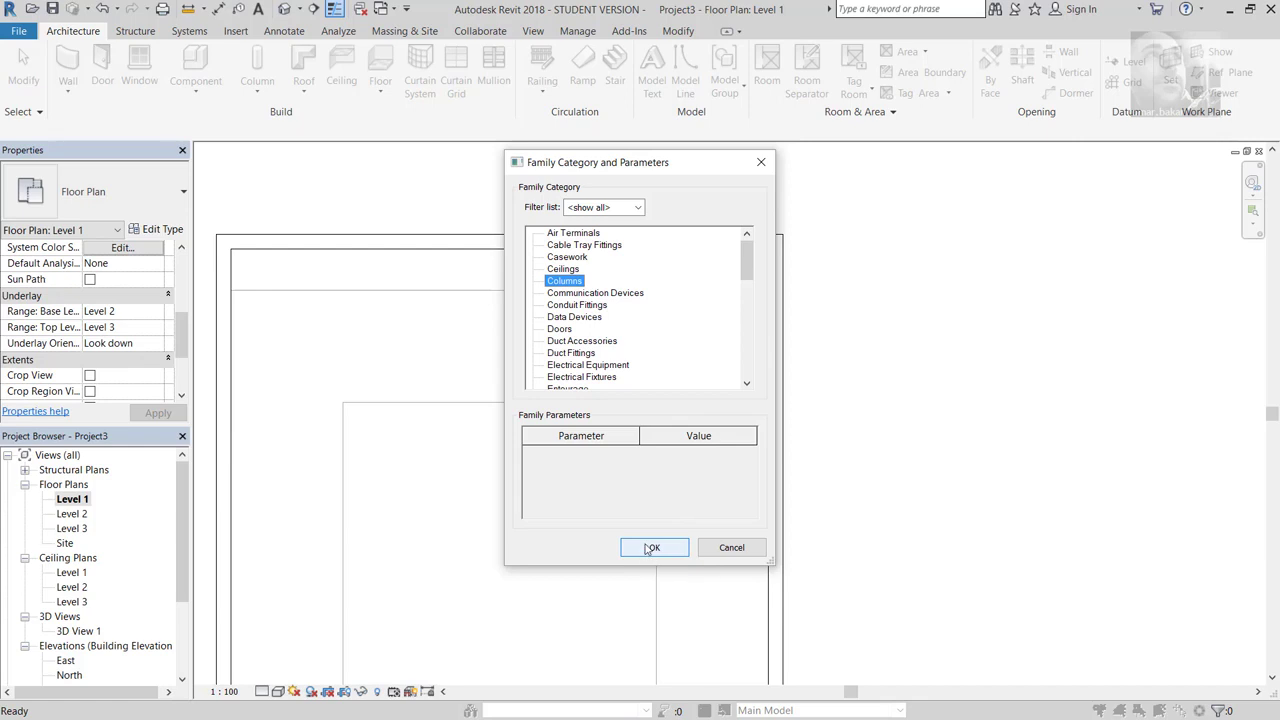
{"action": "left_click", "coordinate": [647, 550]}
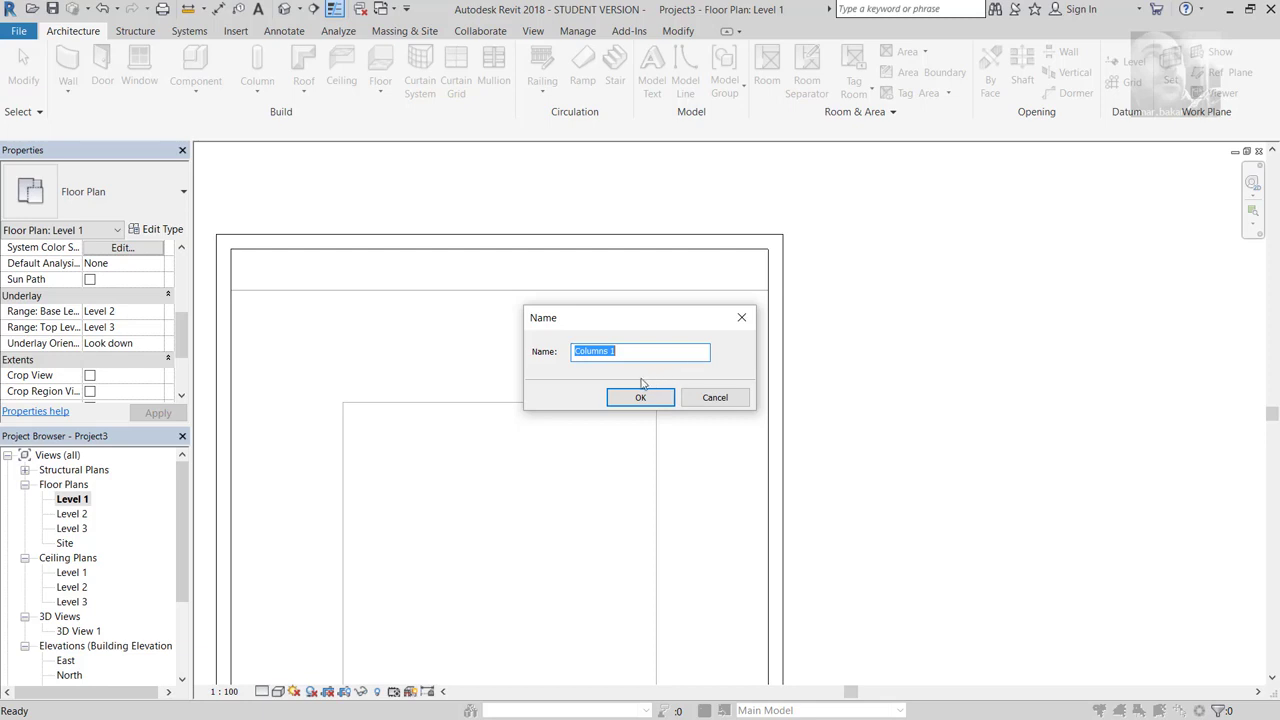
{"action": "left_click", "coordinate": [637, 398]}
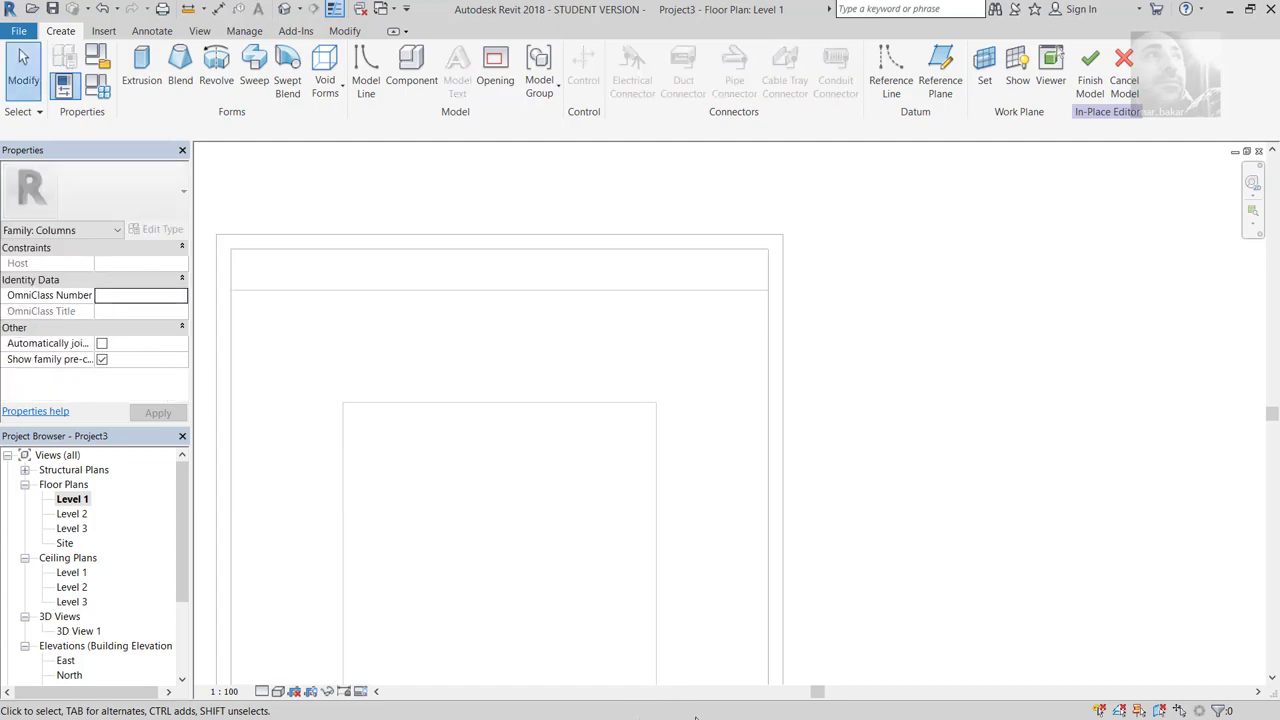
{"action": "key", "text": "alt+Tab"}
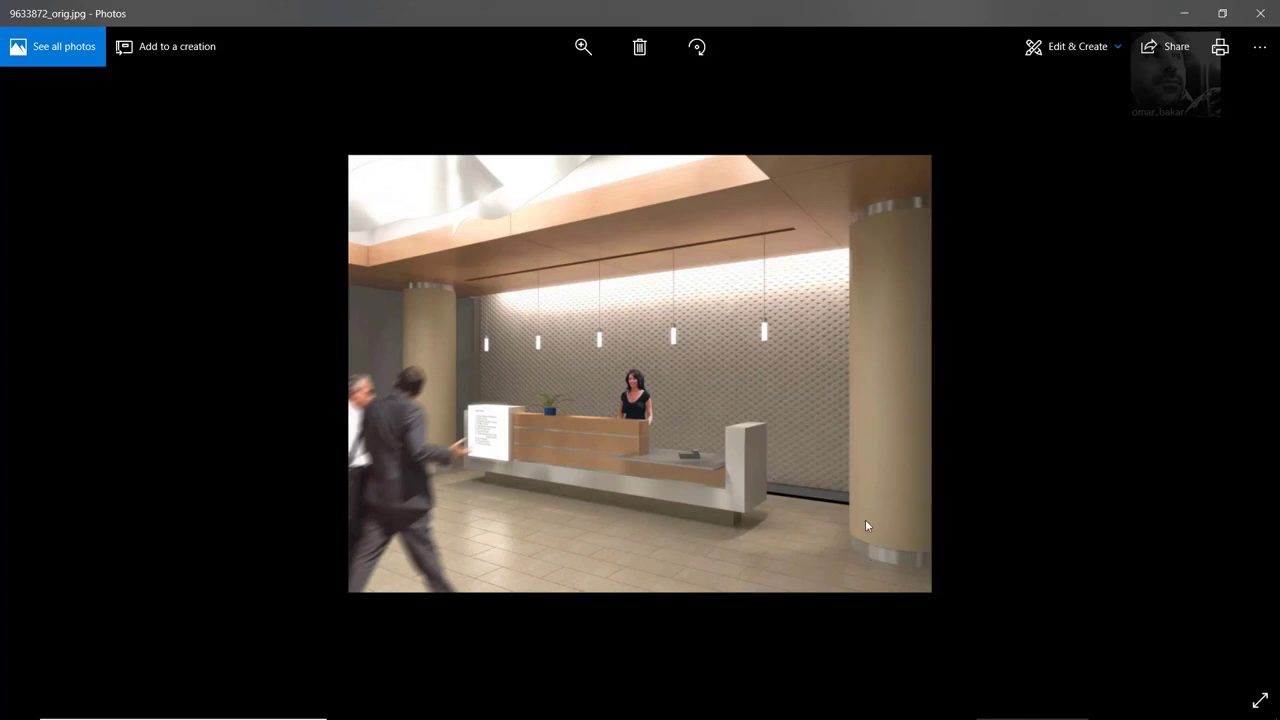
{"action": "left_click", "coordinate": [1186, 14]}
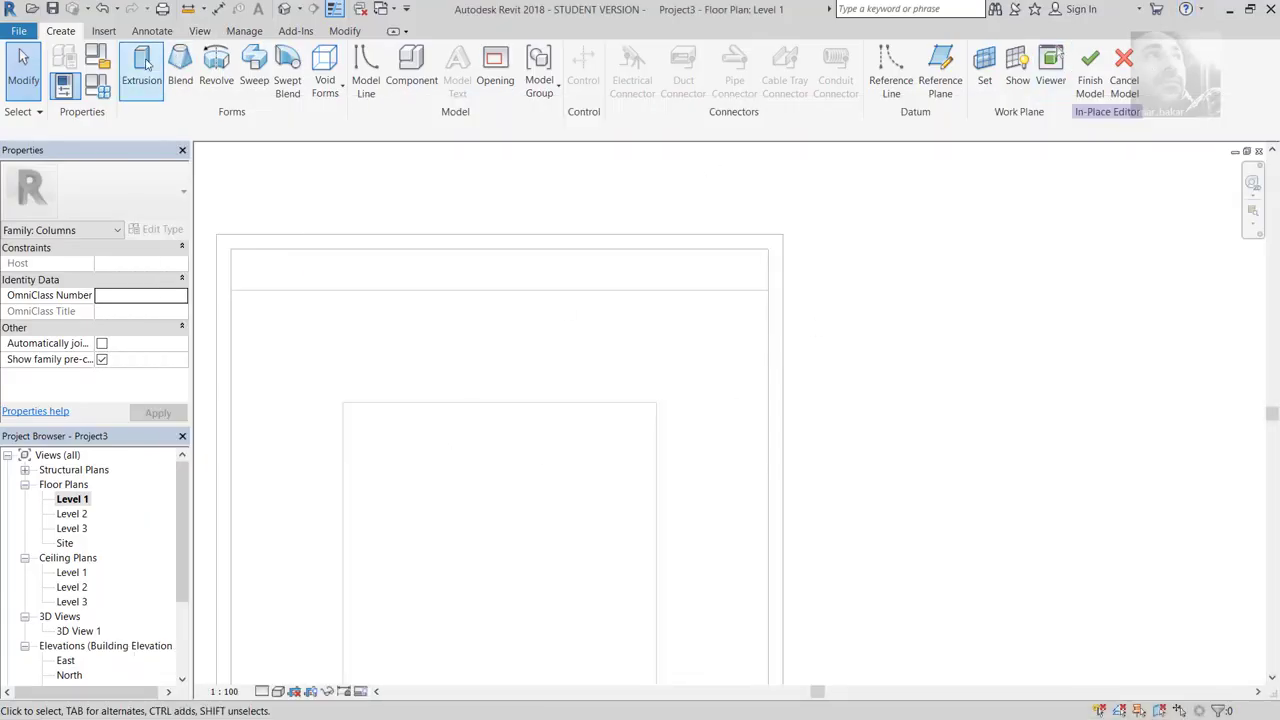
Step: Sketch a circle extrusion profile in the Level 1 plan by placing its center and radius
{"action": "left_click", "coordinate": [145, 65]}
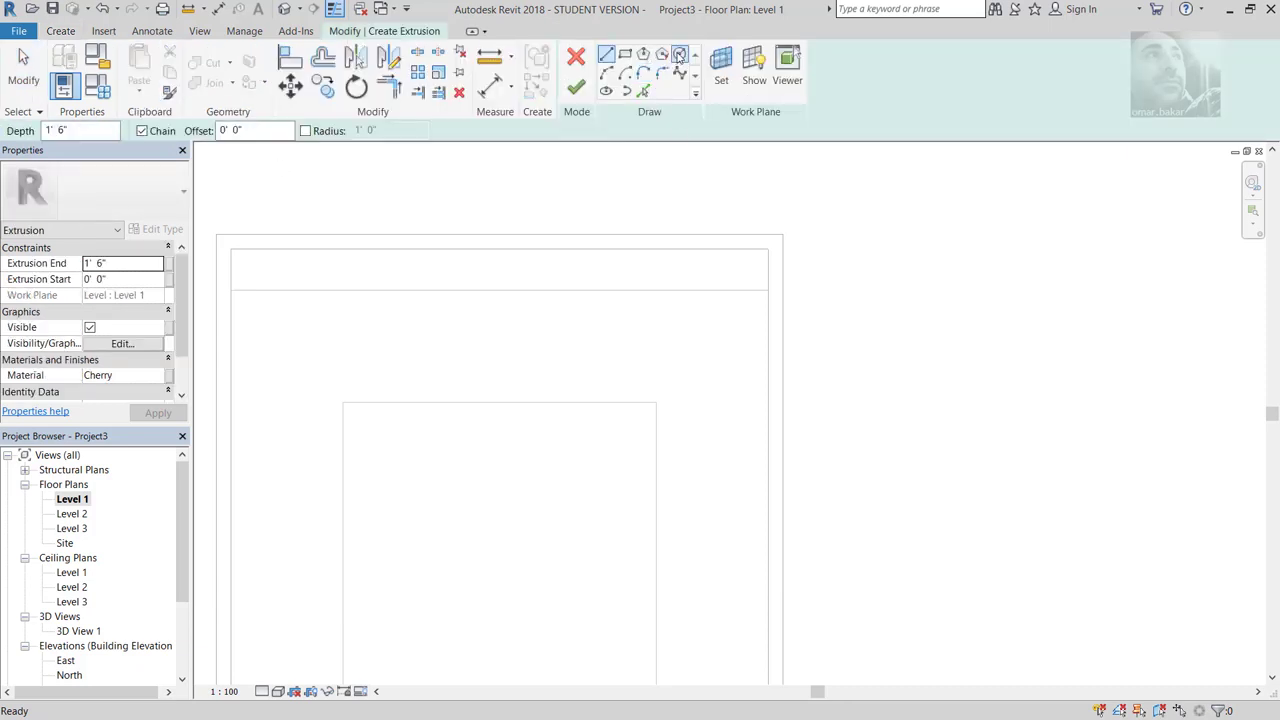
{"action": "left_click", "coordinate": [679, 54]}
{"action": "scroll", "coordinate": [713, 356], "scroll_direction": "up", "scroll_amount": 2}
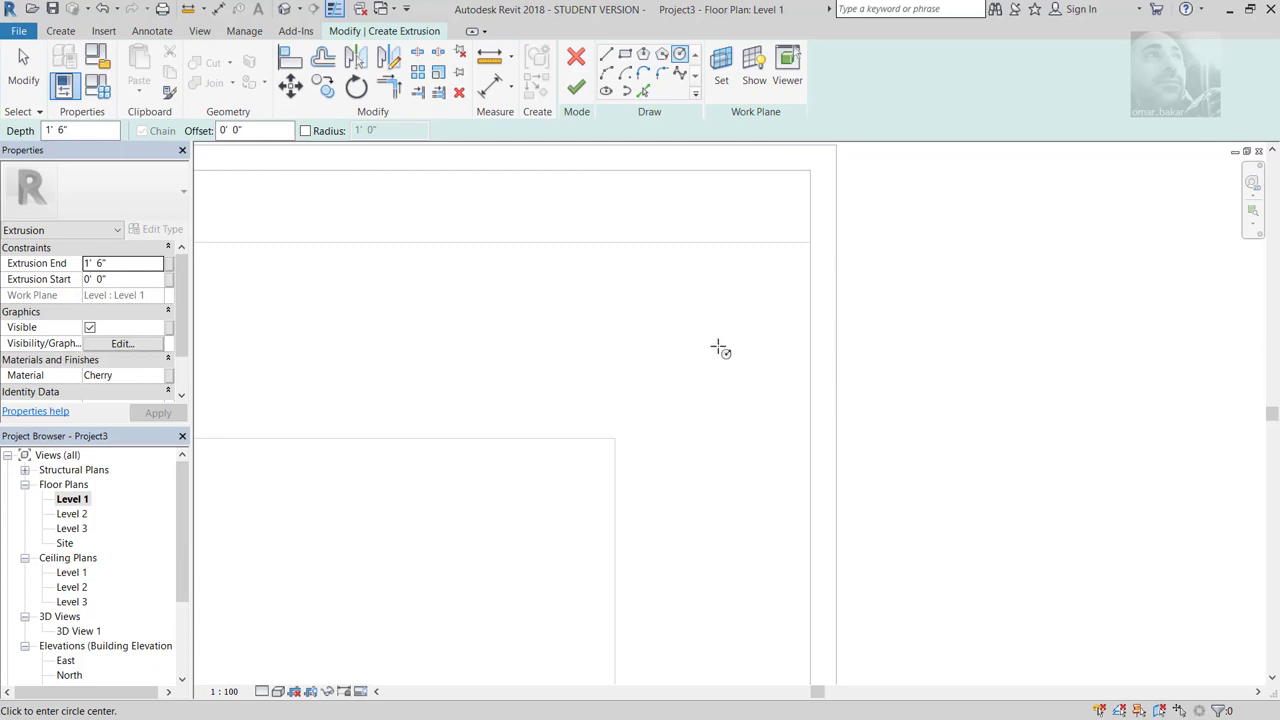
{"action": "left_click", "coordinate": [720, 342]}
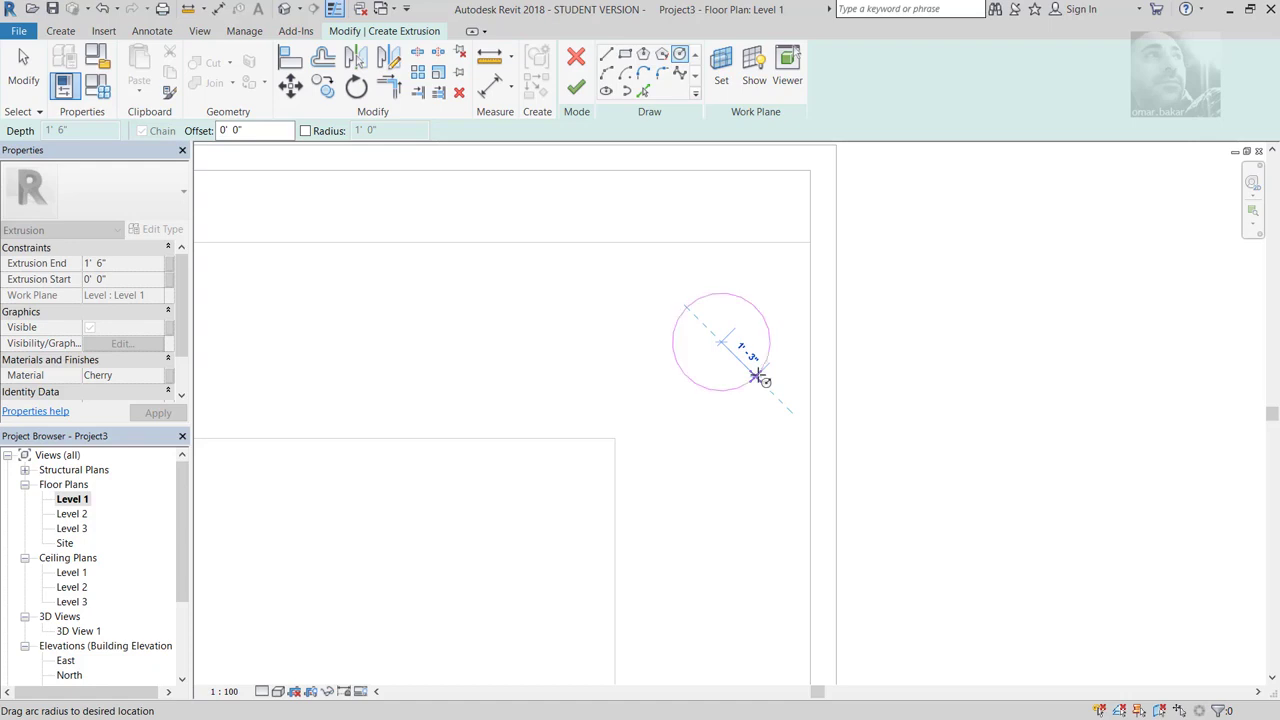
{"action": "left_click", "coordinate": [757, 376]}
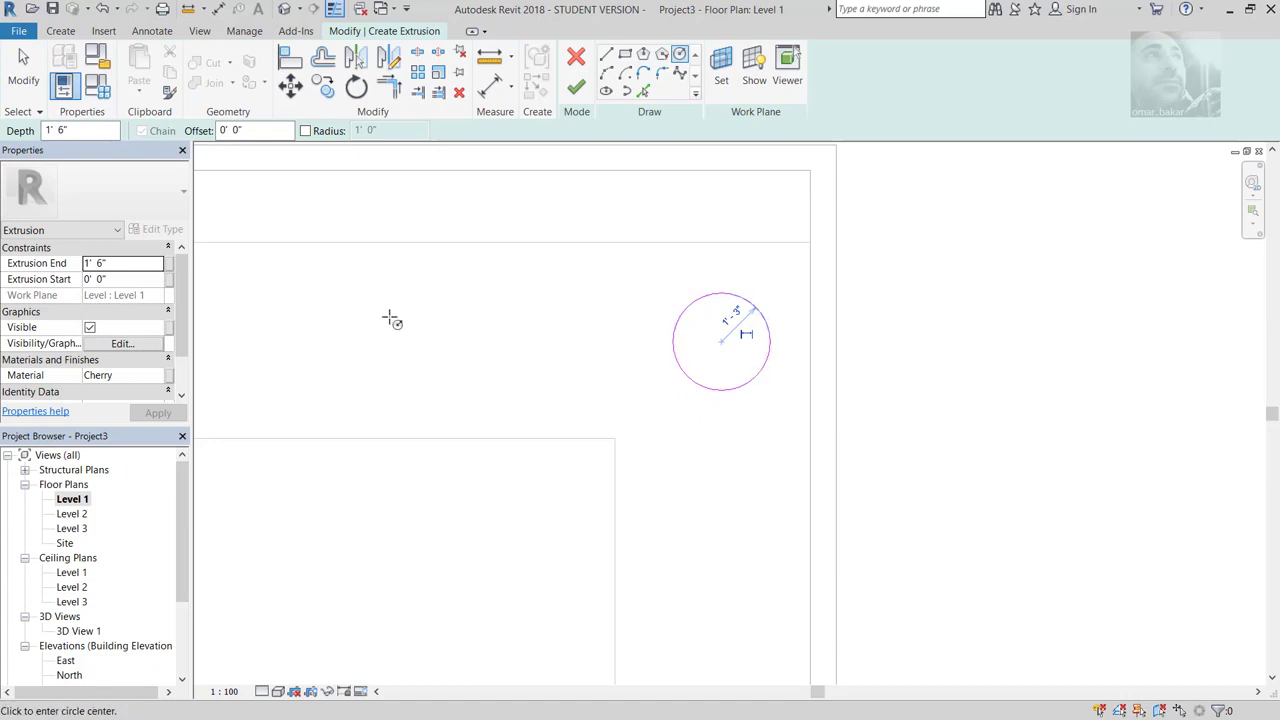
Step: Set the extrusion's Extrusion End to 0' 4" and apply it
{"action": "left_click", "coordinate": [98, 266]}
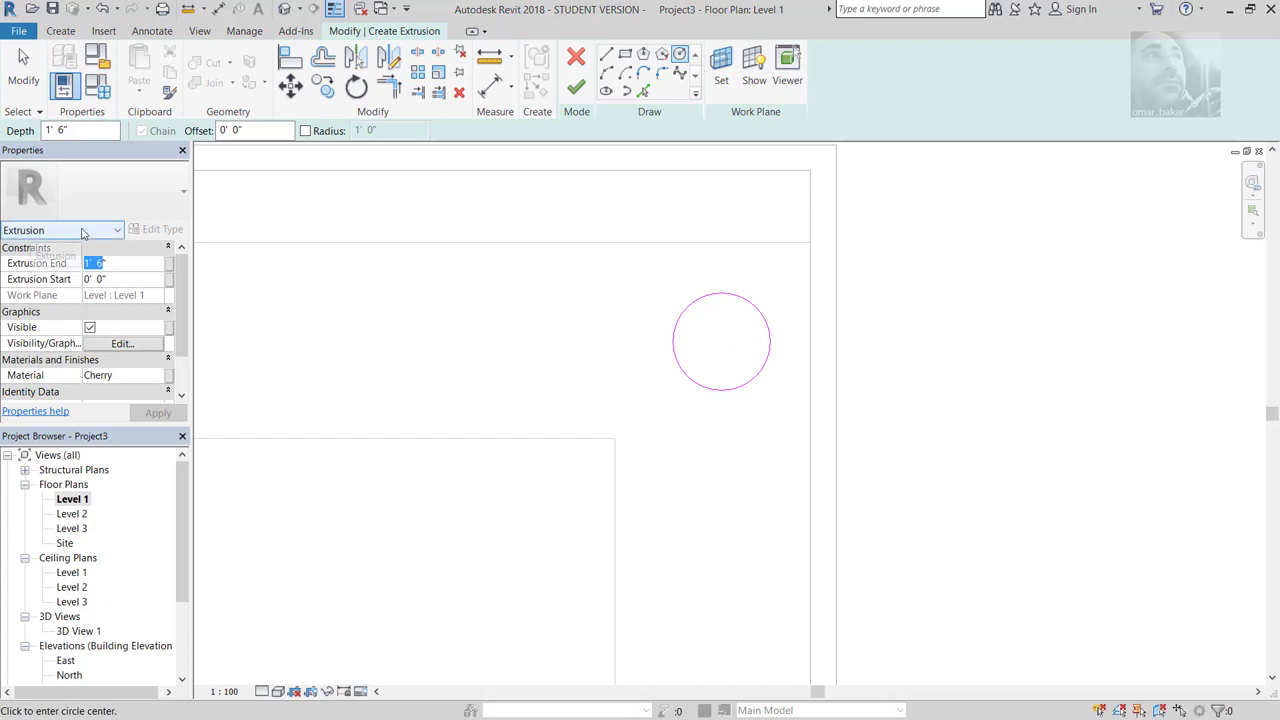
{"action": "type", "text": "4"}
{"action": "key", "text": "Tab"}
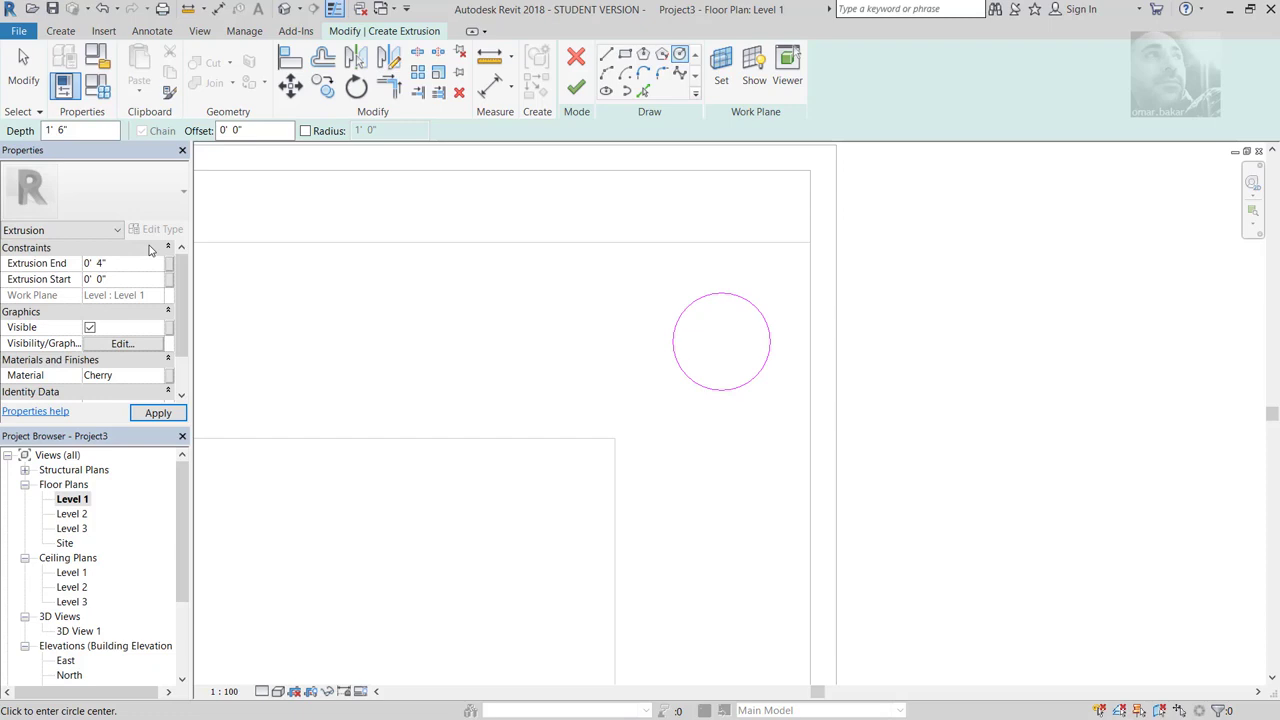
{"action": "left_click", "coordinate": [162, 415]}
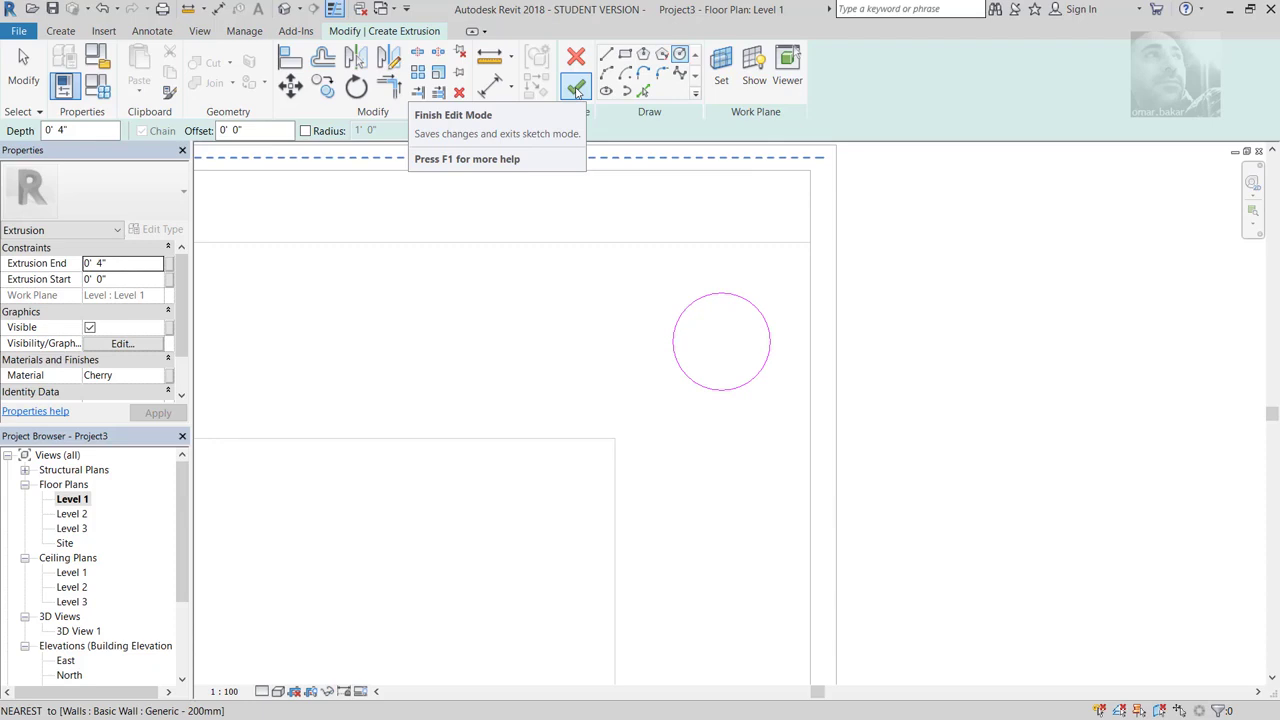
Step: Finish the circle sketch into a 0' 4" disk, then select it in the default {3D} view
{"action": "left_click", "coordinate": [577, 92]}
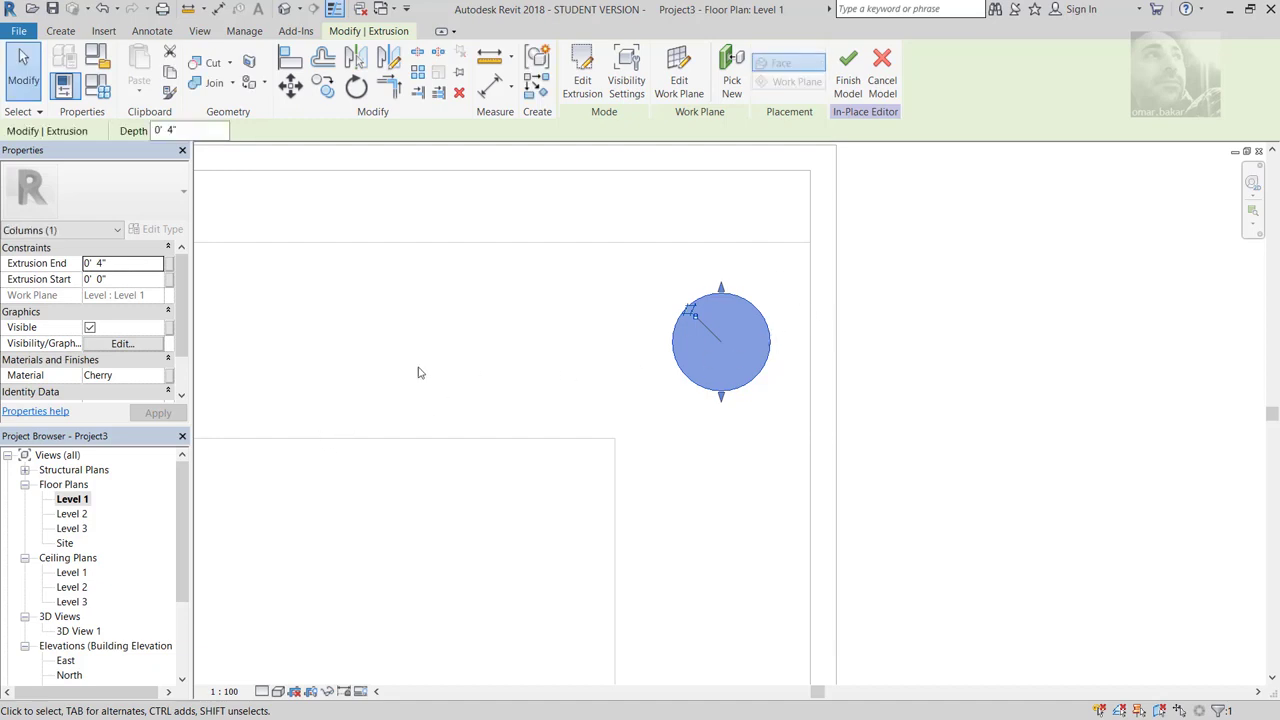
{"action": "left_click", "coordinate": [284, 9]}
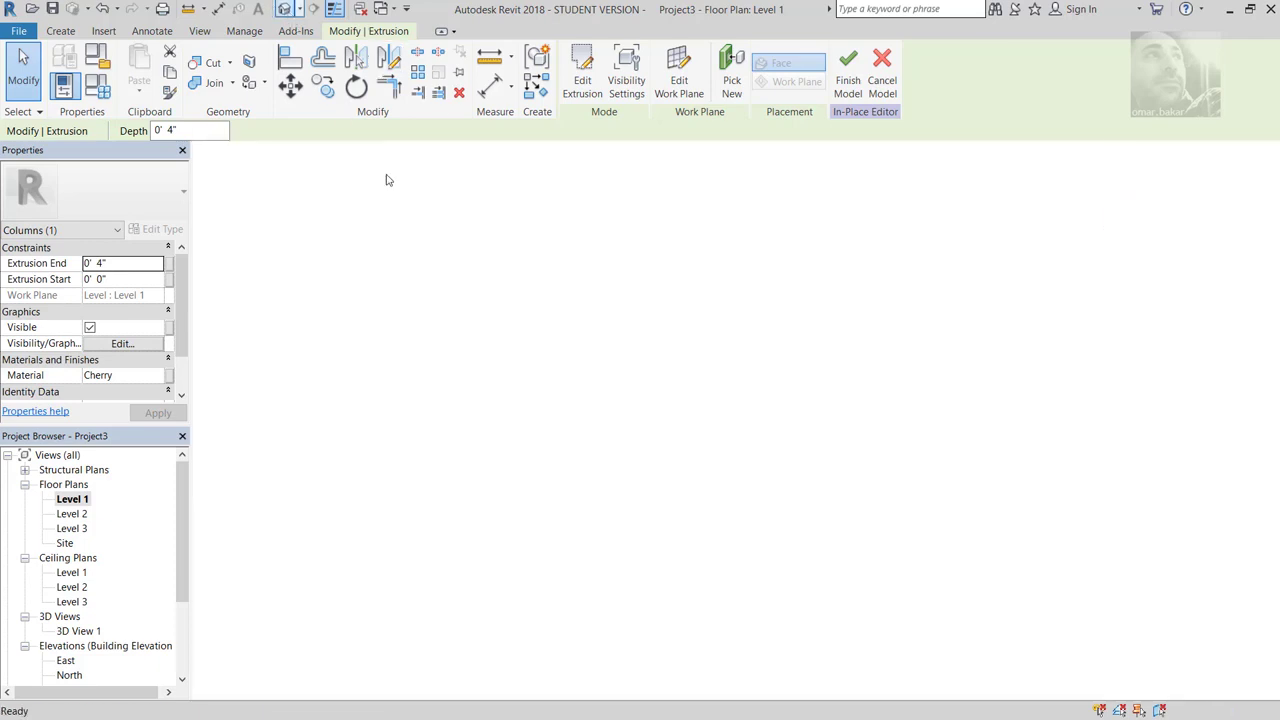
{"action": "key", "text": "Escape"}
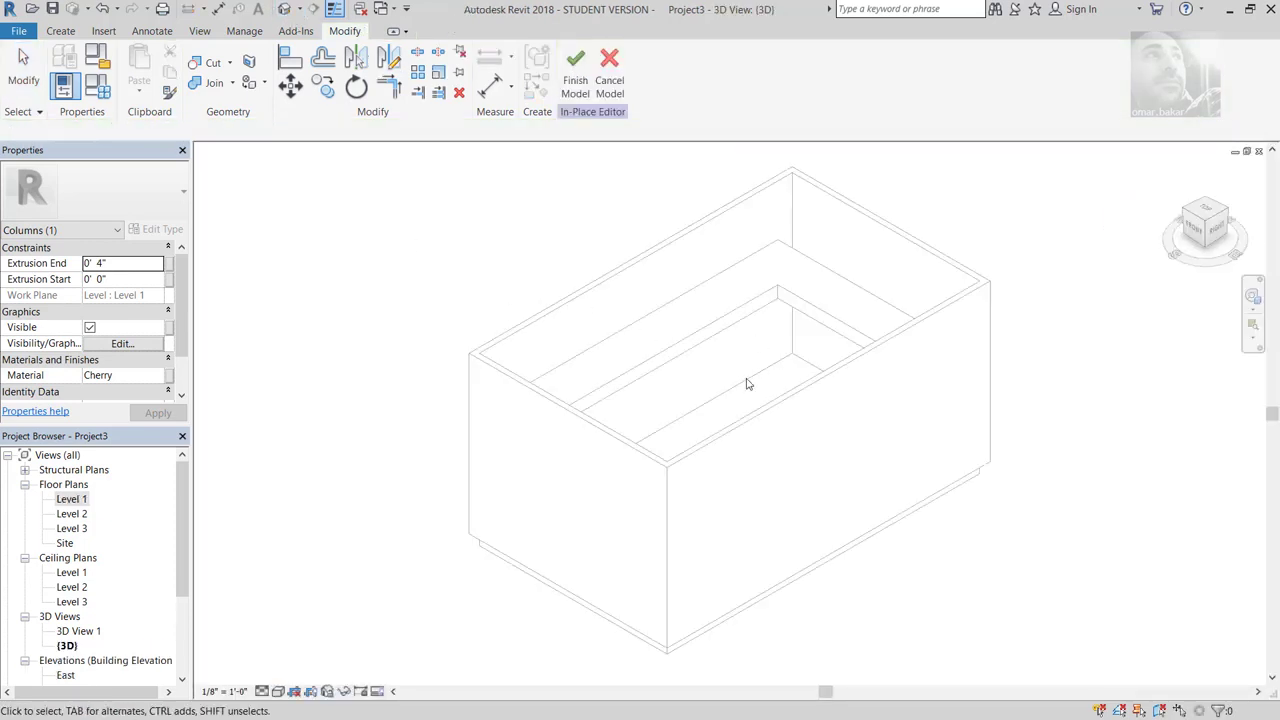
{"action": "mouse_move", "coordinate": [731, 380]}
{"action": "middle_mouse_down"}
{"action": "mouse_move", "coordinate": [820, 435]}
{"action": "mouse_move", "coordinate": [734, 391]}
{"action": "mouse_move", "coordinate": [720, 414]}
{"action": "mouse_move", "coordinate": [780, 437]}
{"action": "mouse_move", "coordinate": [966, 420]}
{"action": "middle_mouse_up"}
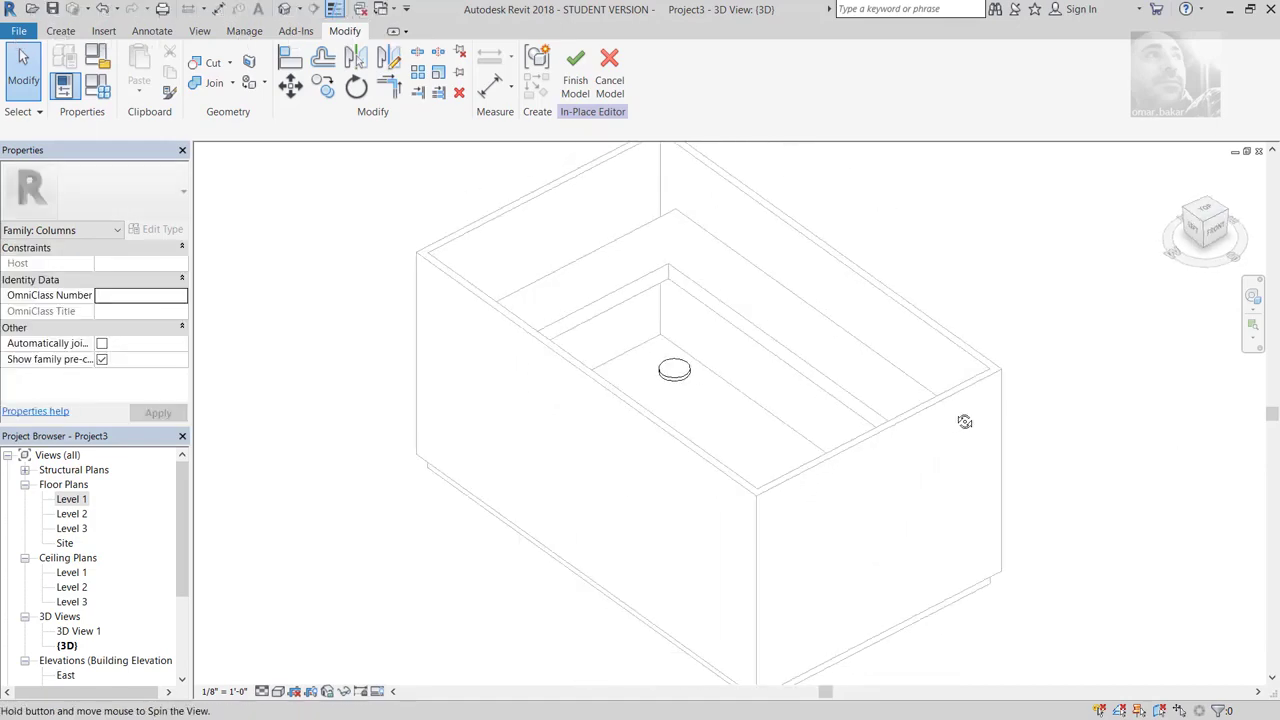
{"action": "scroll", "coordinate": [694, 372], "scroll_direction": "up", "scroll_amount": 5}
{"action": "mouse_move", "coordinate": [714, 391]}
{"action": "middle_mouse_down", "text": "shift"}
{"action": "mouse_move", "coordinate": [743, 423]}
{"action": "mouse_move", "coordinate": [754, 394]}
{"action": "middle_mouse_up", "text": "shift"}
{"action": "left_click", "coordinate": [752, 392]}
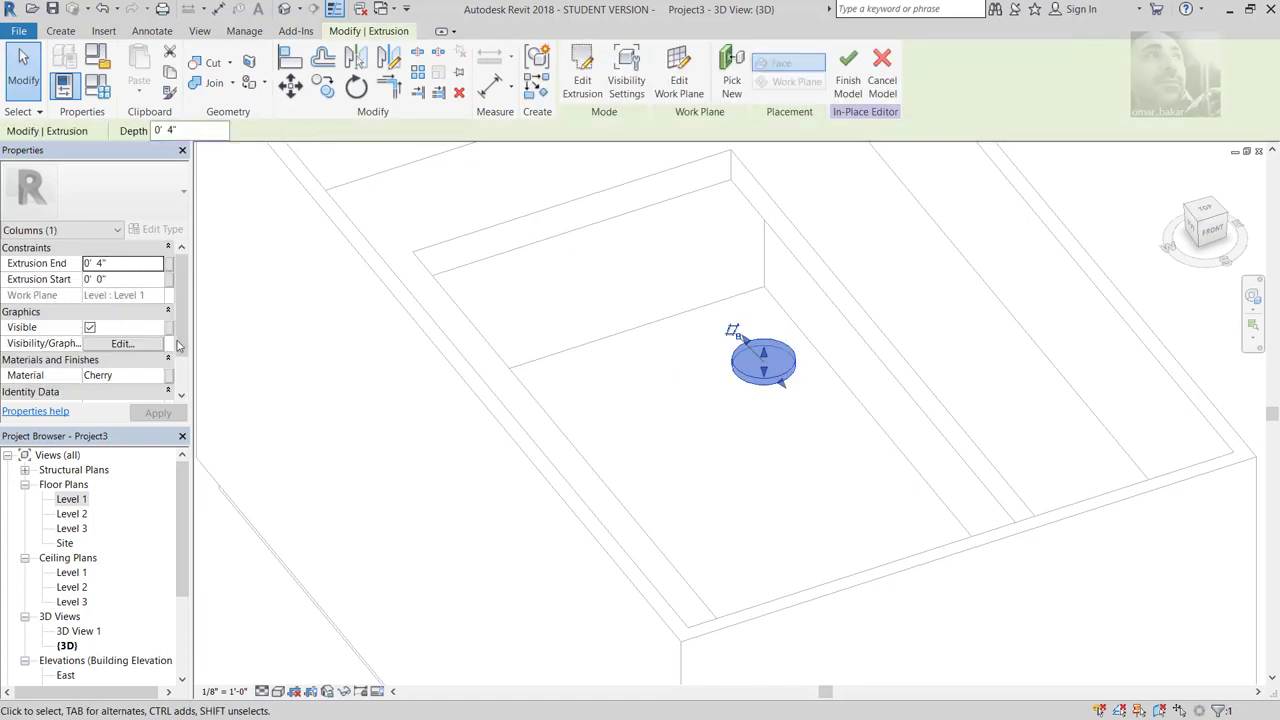
Step: Assign the disk the material Metal - Stainless Steel,Polished in the Material Browser
{"action": "left_click", "coordinate": [104, 377]}
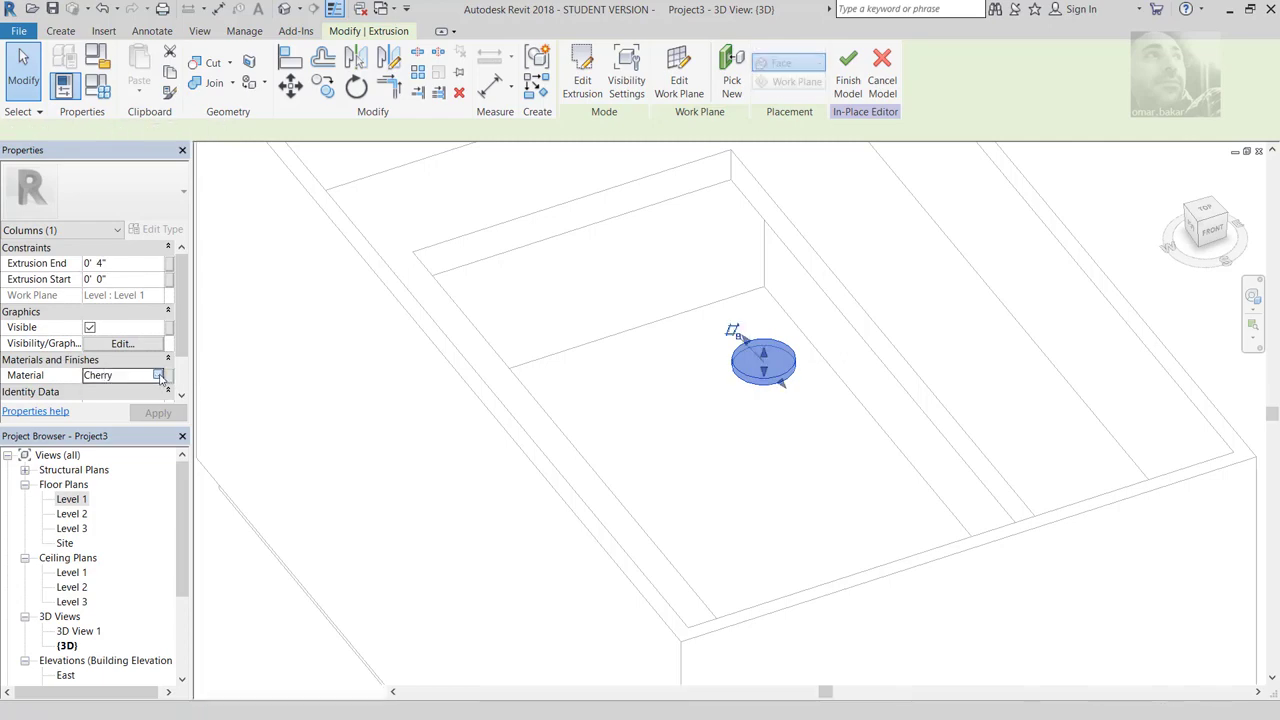
{"action": "left_click", "coordinate": [158, 376]}
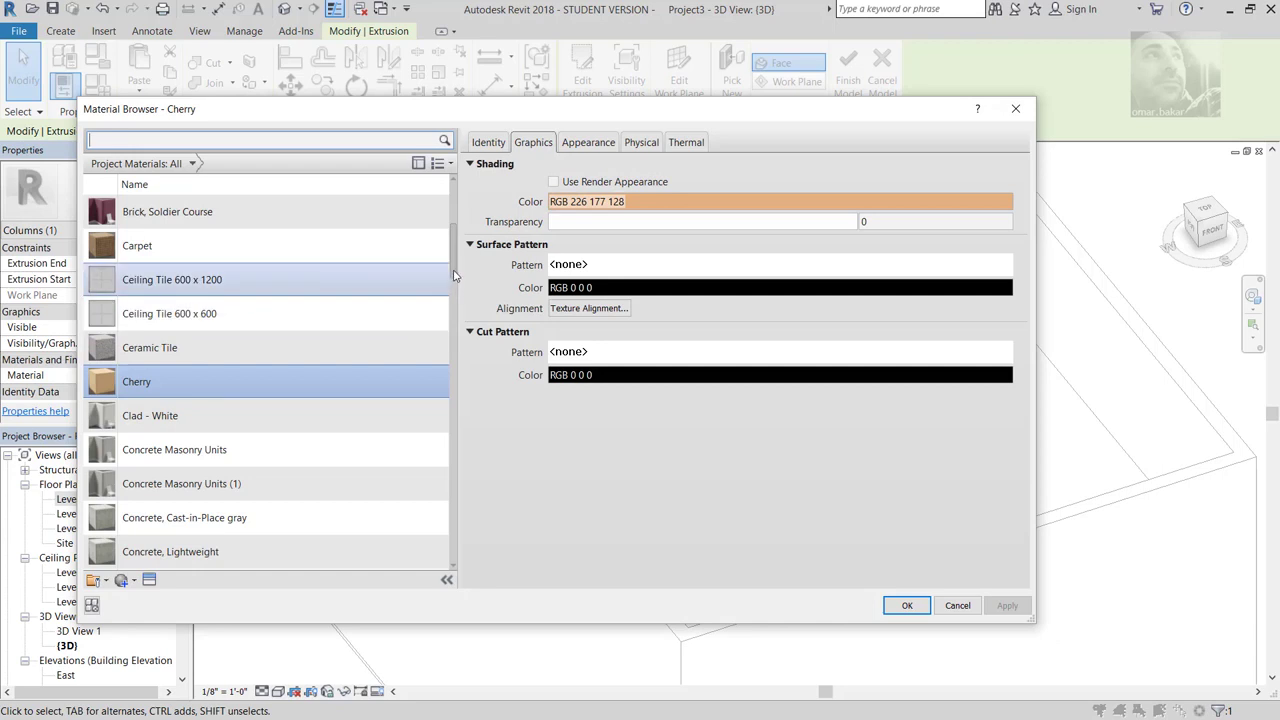
{"action": "mouse_move", "coordinate": [452, 272]}
{"action": "left_mouse_down"}
{"action": "mouse_move", "coordinate": [456, 240]}
{"action": "mouse_move", "coordinate": [471, 372]}
{"action": "left_mouse_up"}
{"action": "left_click_drag", "start_coordinate": [474, 382], "coordinate": [480, 449]}
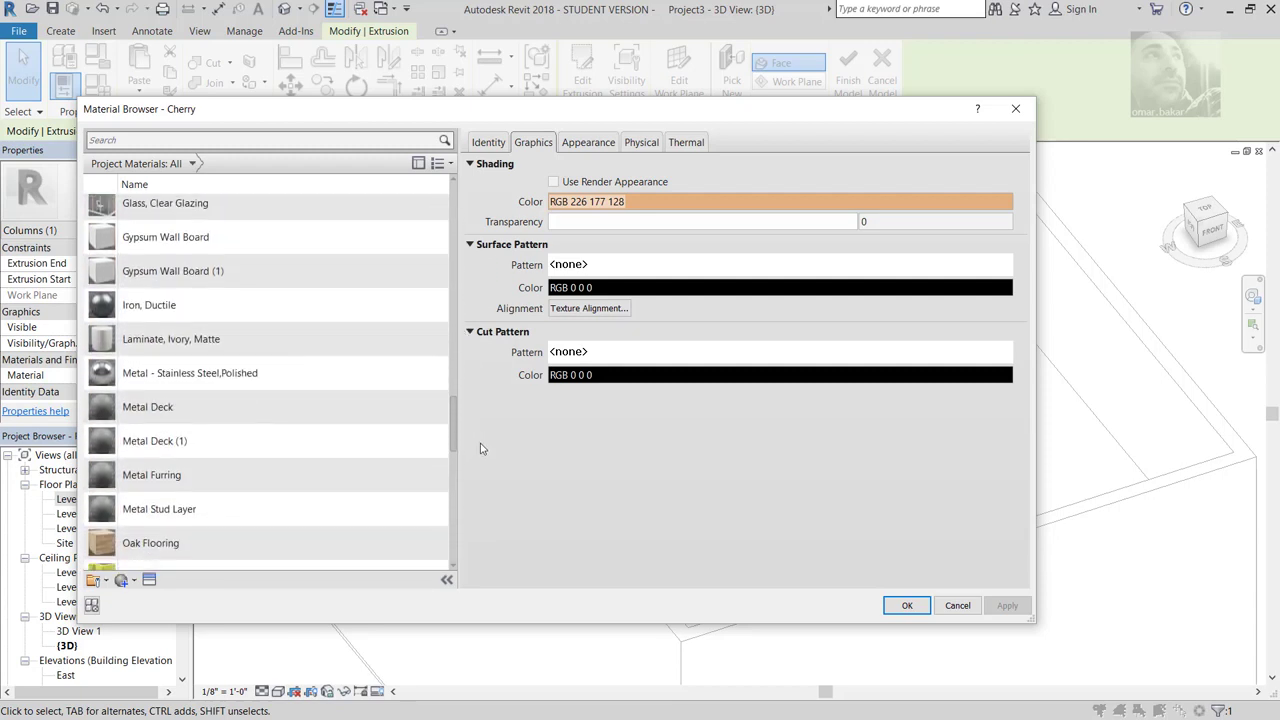
{"action": "left_click", "coordinate": [196, 362]}
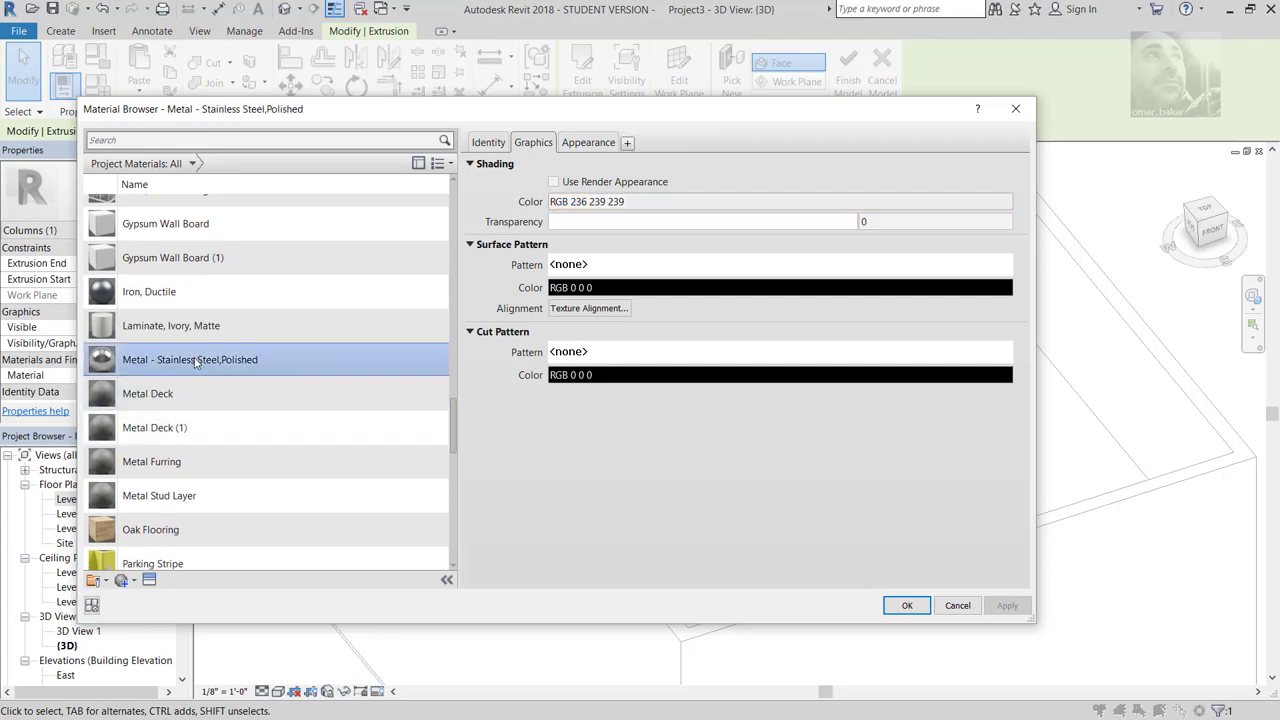
{"action": "left_click", "coordinate": [904, 607]}
{"action": "left_click", "coordinate": [904, 607]}
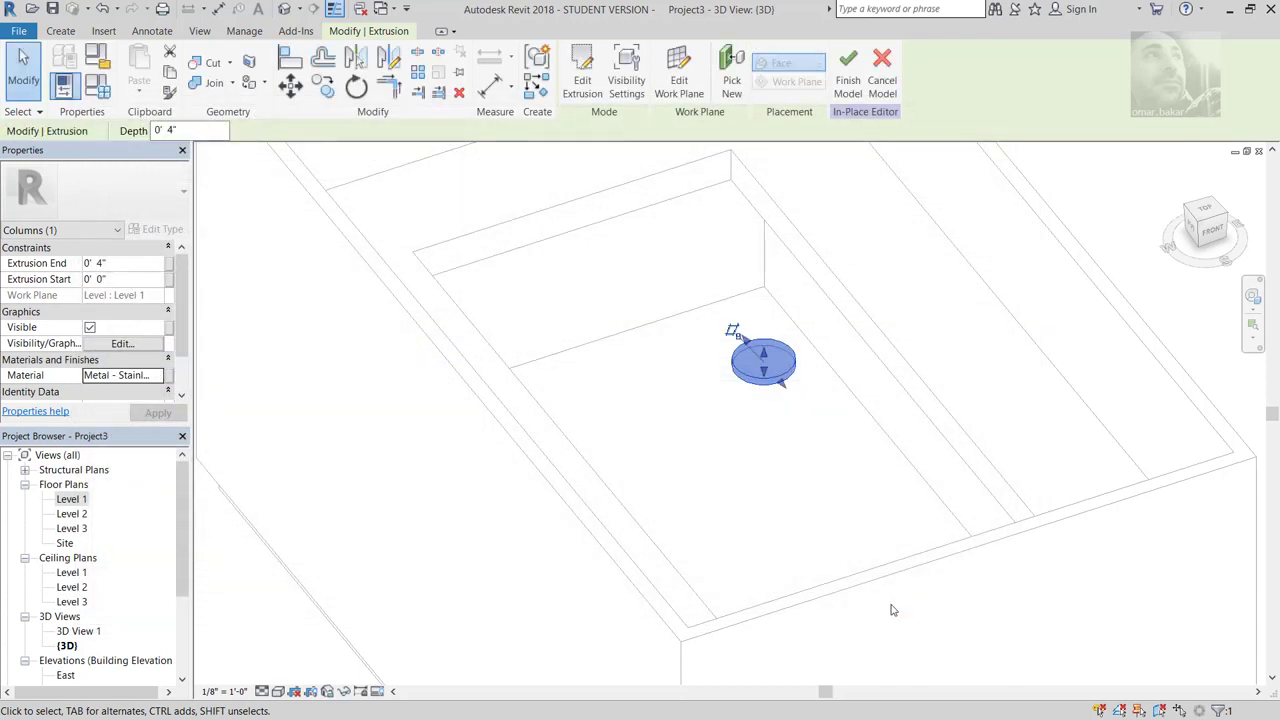
Step: Return to the Level 1 plan centered on the disk and start a second extrusion
{"action": "left_click", "coordinate": [774, 499]}
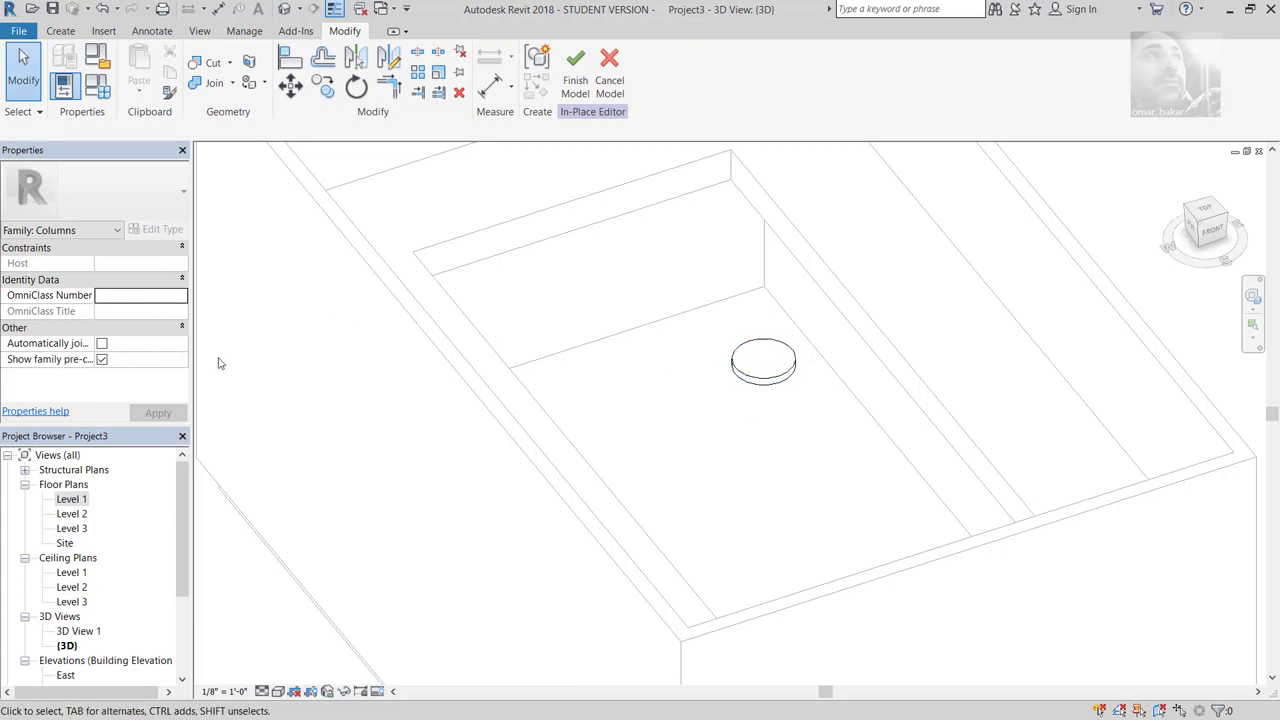
{"action": "double_click", "coordinate": [72, 498]}
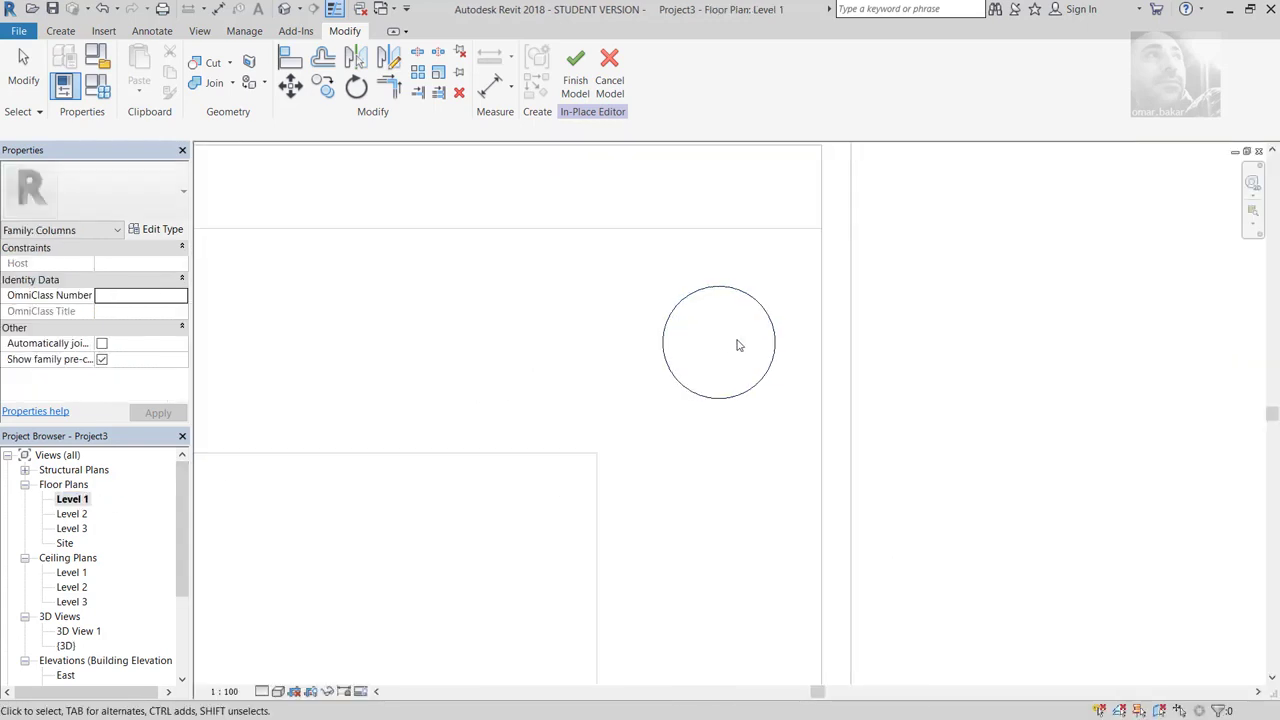
{"action": "scroll", "coordinate": [734, 346], "scroll_direction": "up", "scroll_amount": 2}
{"action": "middle_click_drag", "start_coordinate": [734, 346], "coordinate": [725, 379]}
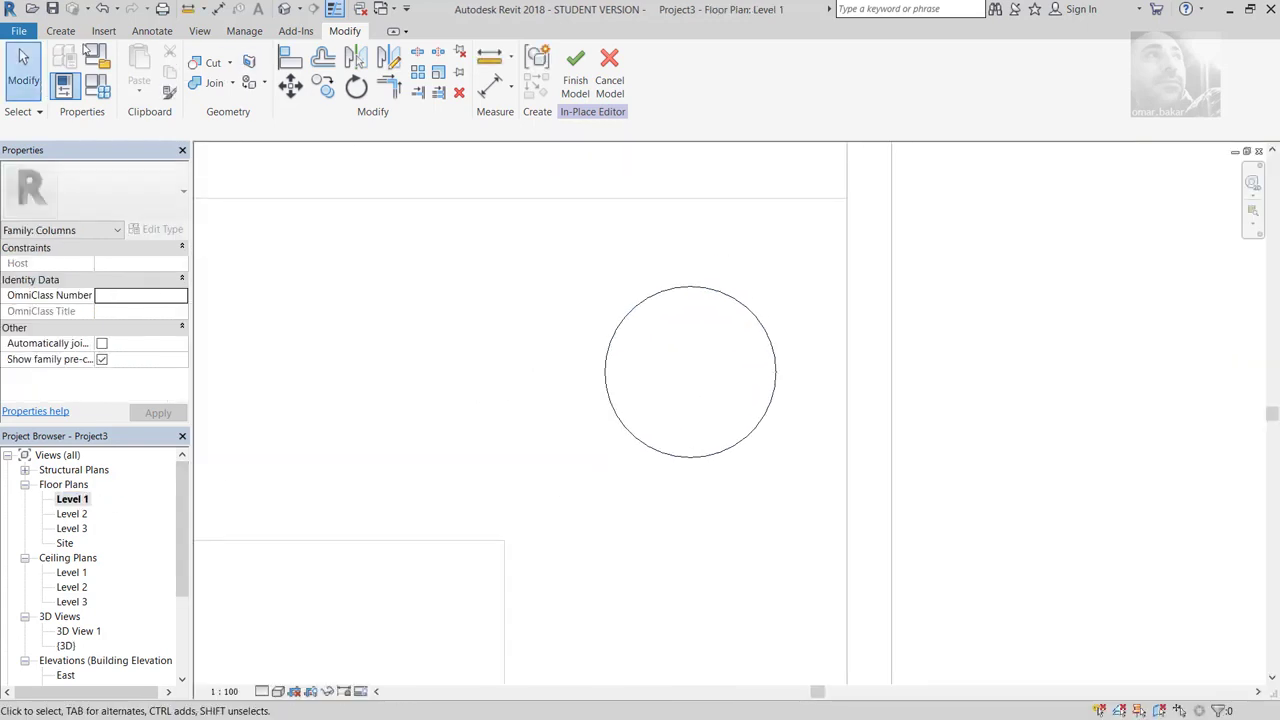
{"action": "left_click", "coordinate": [60, 31]}
{"action": "left_click", "coordinate": [142, 68]}
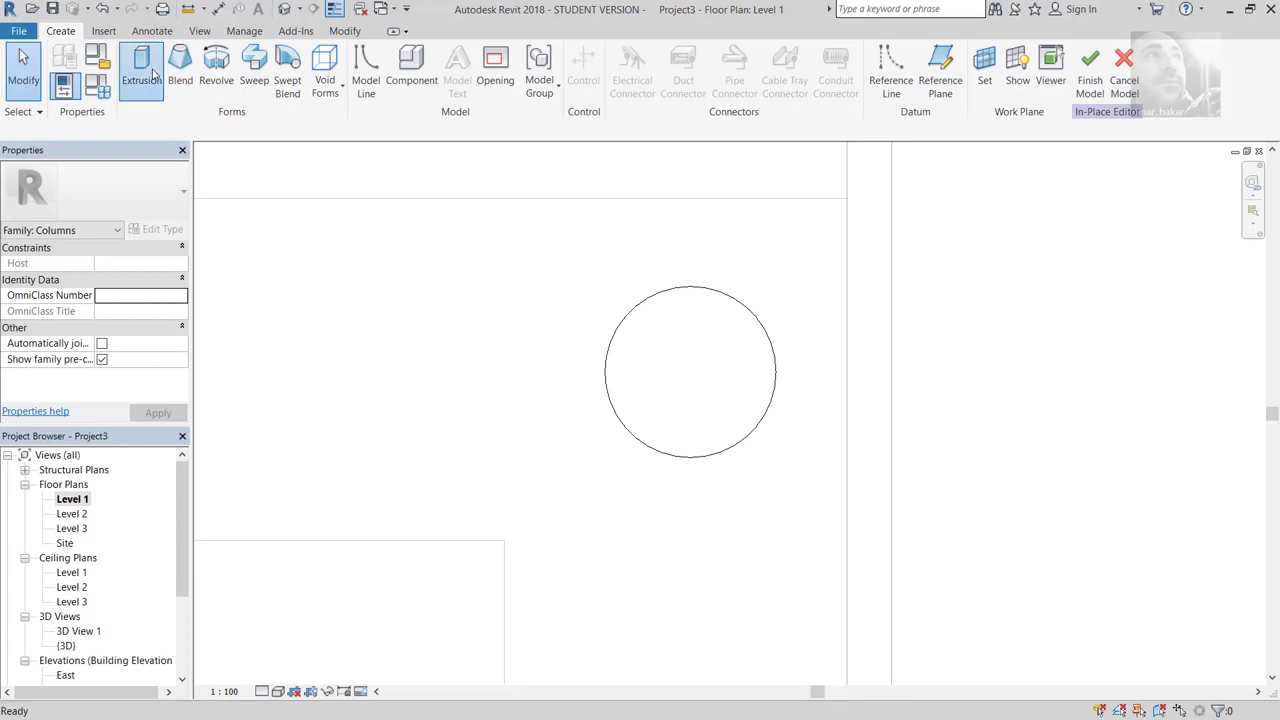
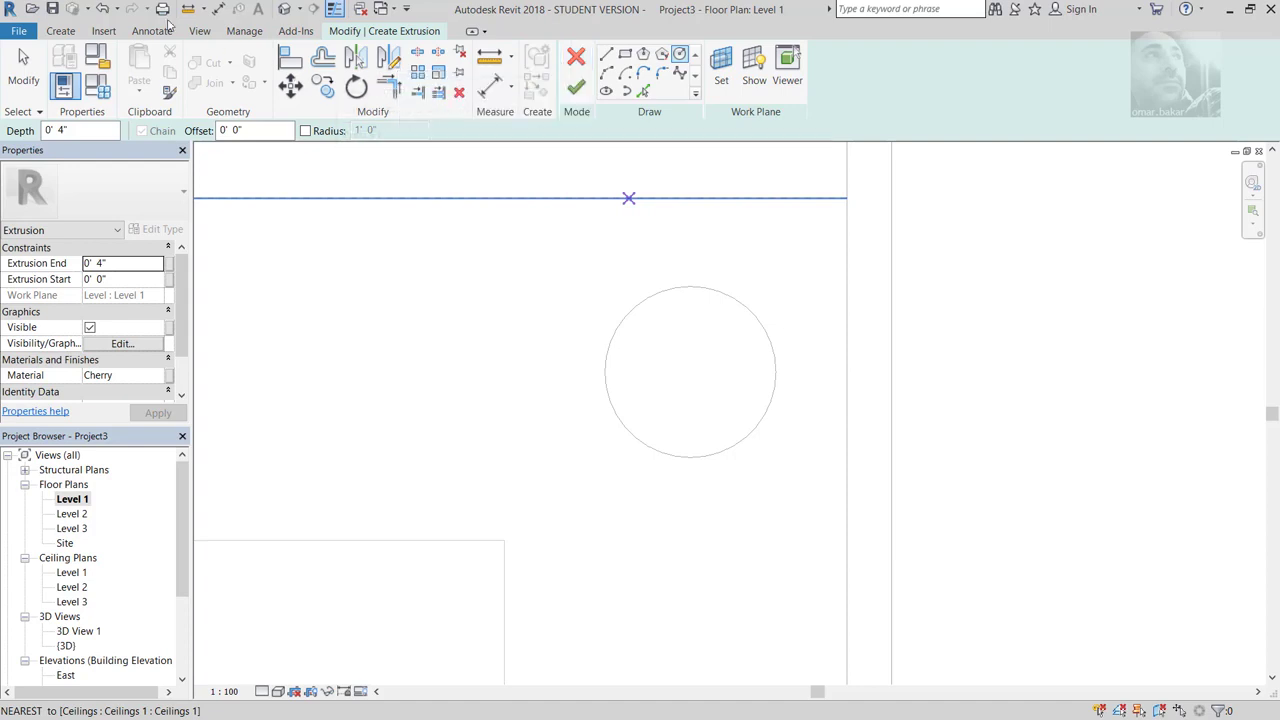
Step: Start a circular model line at the column's left edge, then cancel it
{"action": "left_click", "coordinate": [60, 31]}
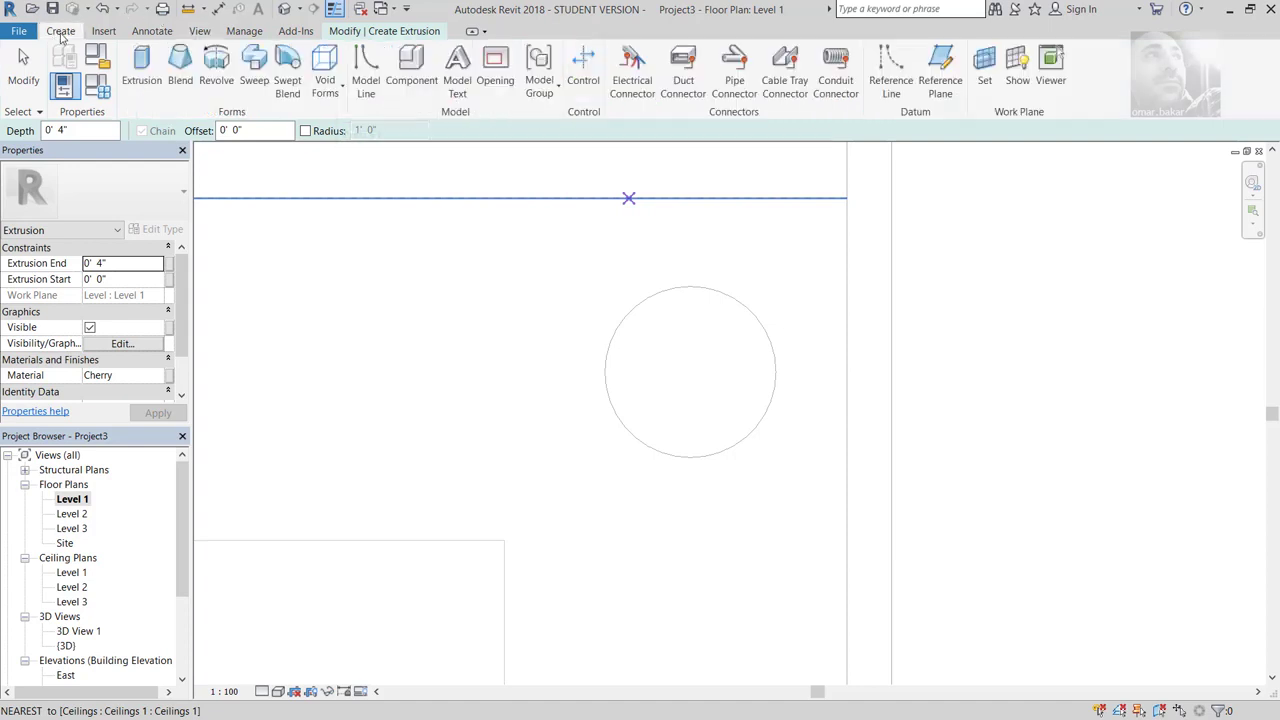
{"action": "left_click", "coordinate": [366, 86]}
{"action": "left_click", "coordinate": [366, 86]}
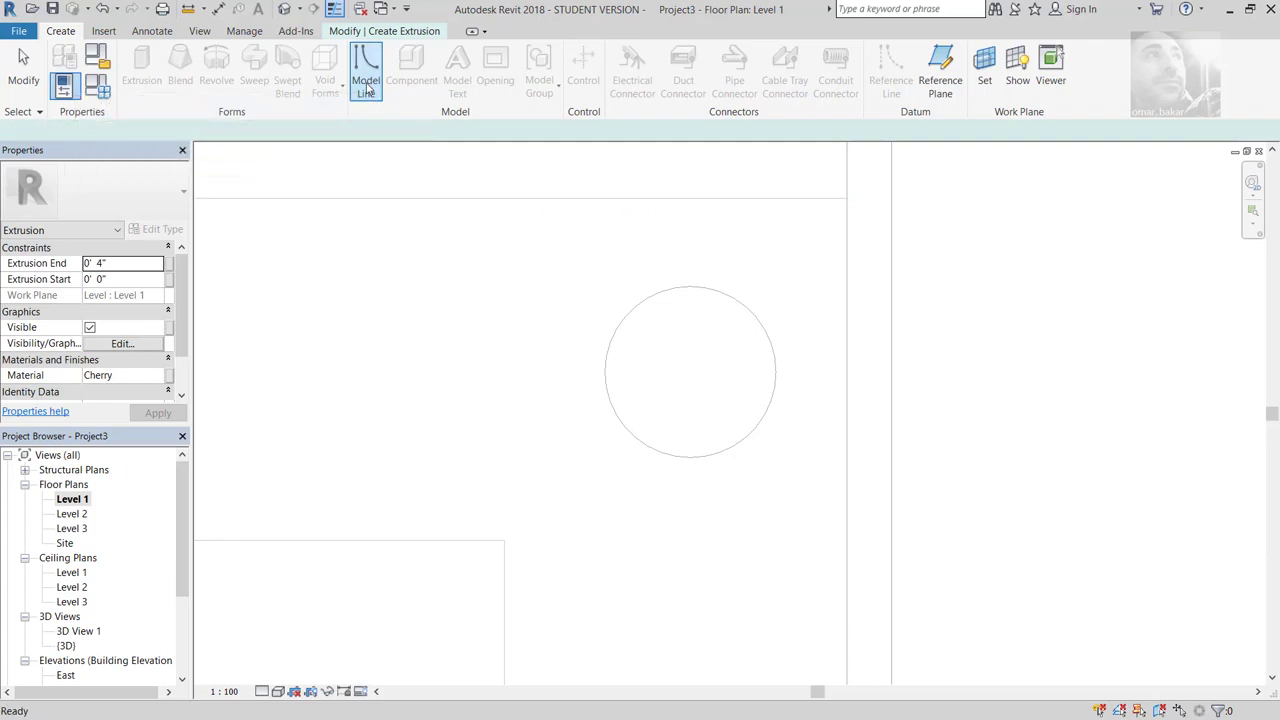
{"action": "left_click", "coordinate": [604, 372]}
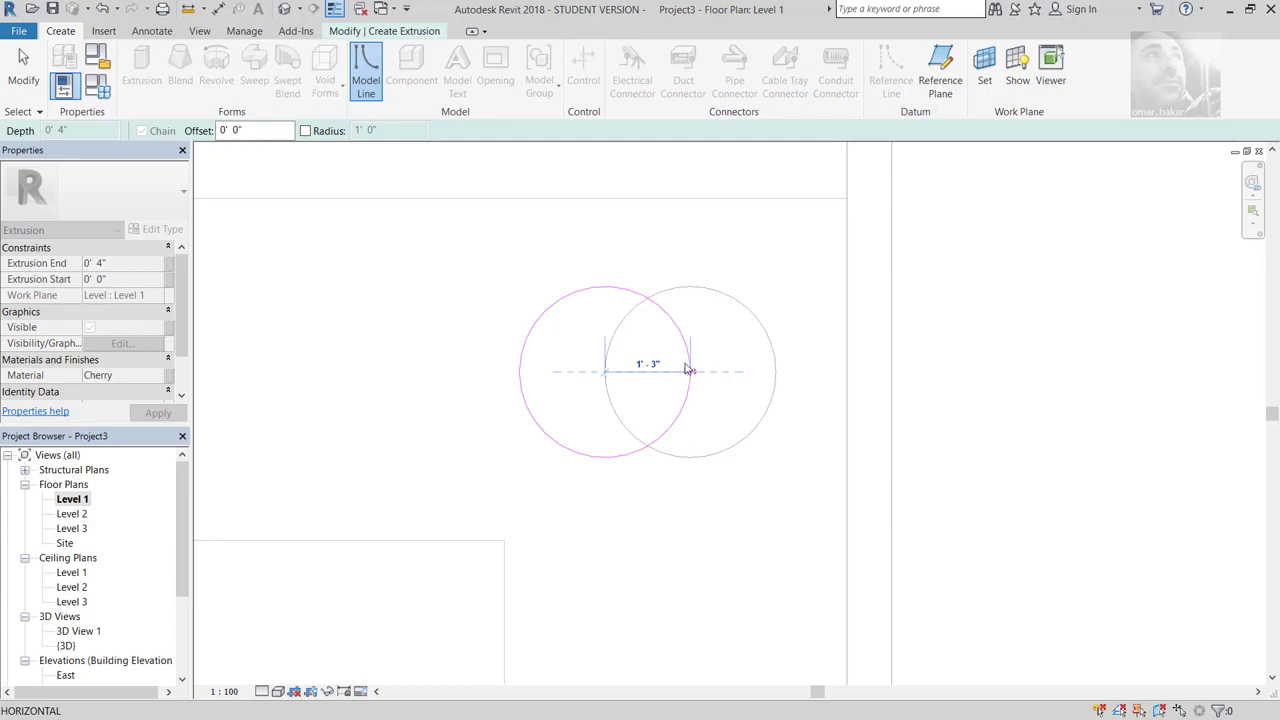
{"action": "key", "text": "Escape"}
{"action": "key", "text": "Escape"}
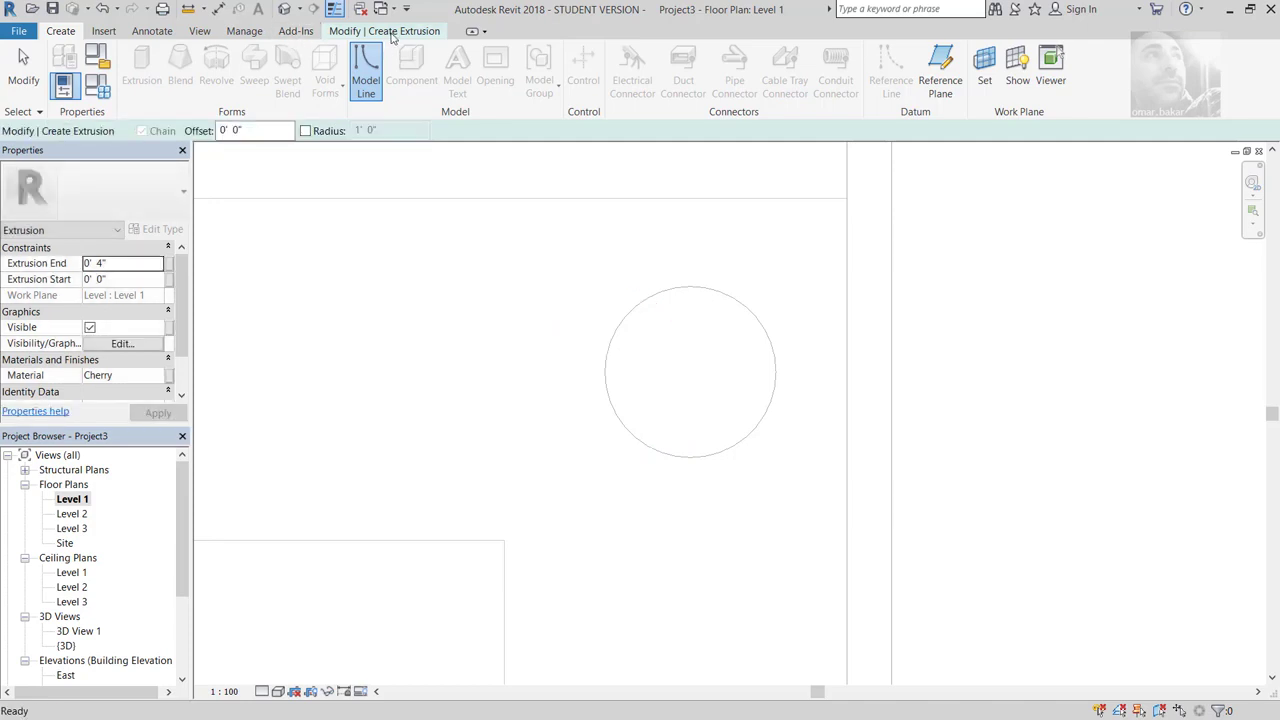
Step: Finish the column extrusion sketch so the column becomes solid
{"action": "left_click", "coordinate": [393, 31]}
{"action": "left_click", "coordinate": [575, 68]}
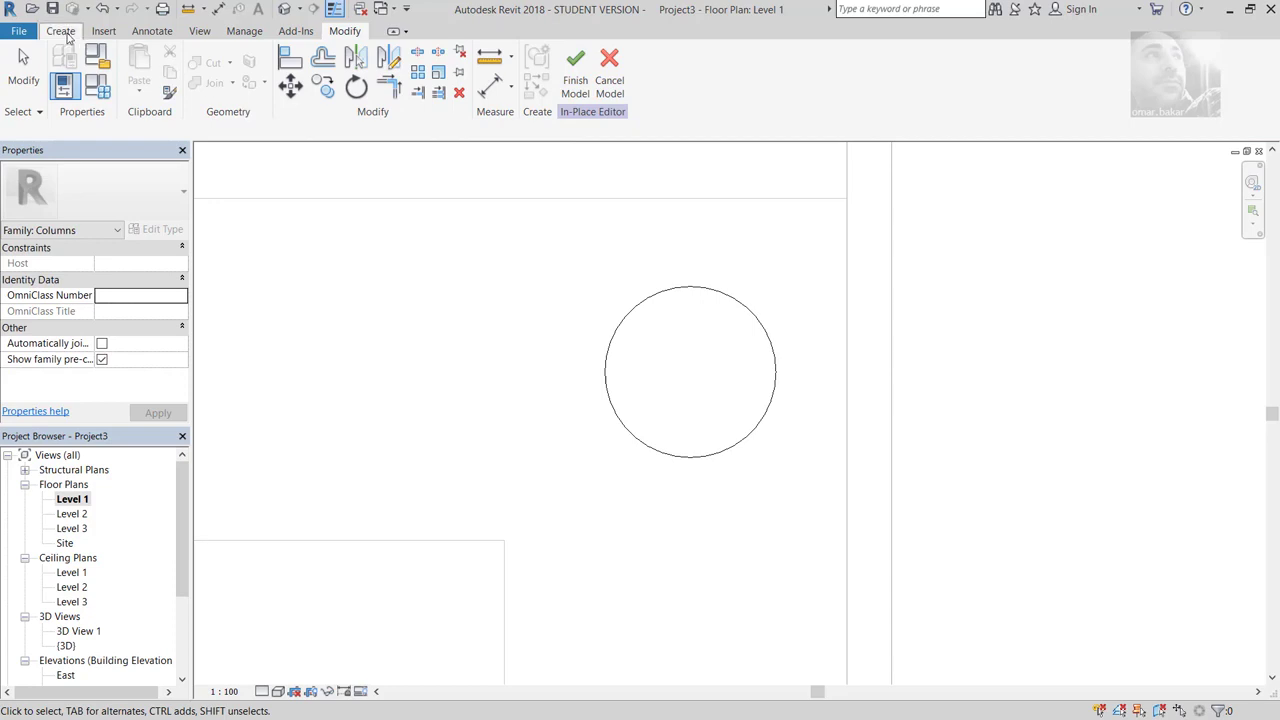
{"action": "left_click", "coordinate": [60, 31]}
Step: Draw a model line from the column circle's left edge to its centre
{"action": "left_click", "coordinate": [371, 70]}
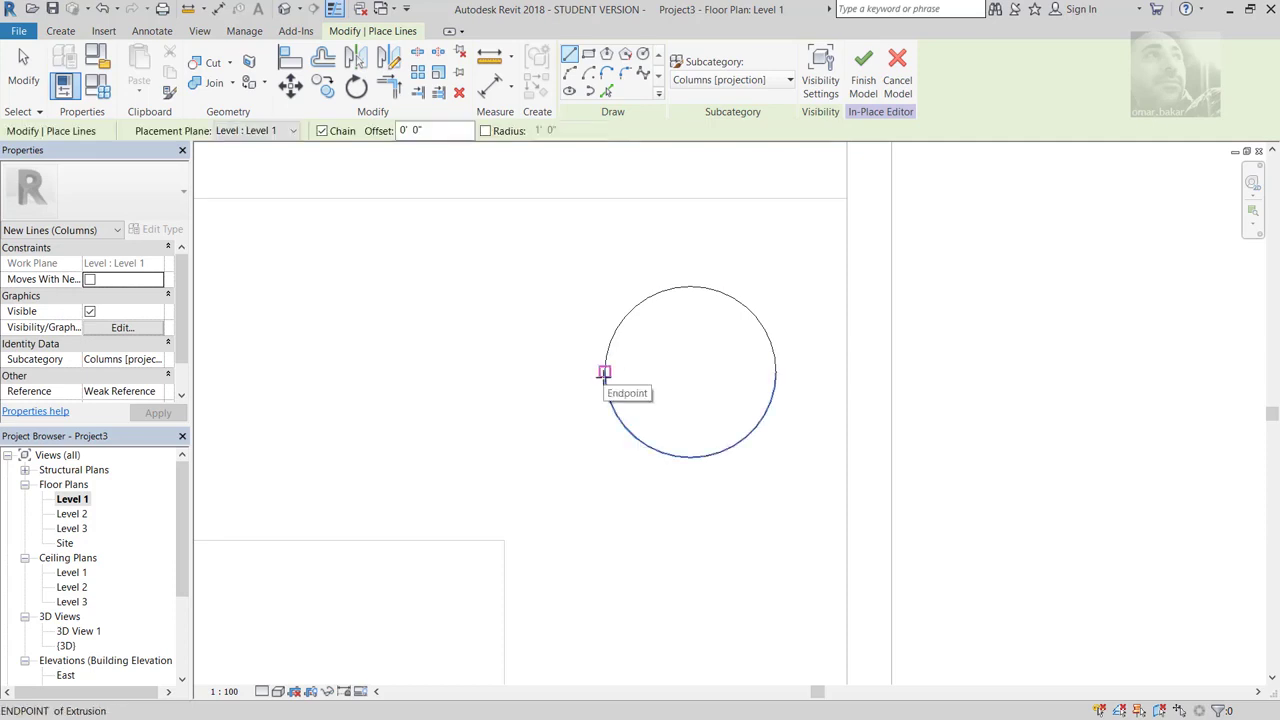
{"action": "left_click", "coordinate": [604, 372]}
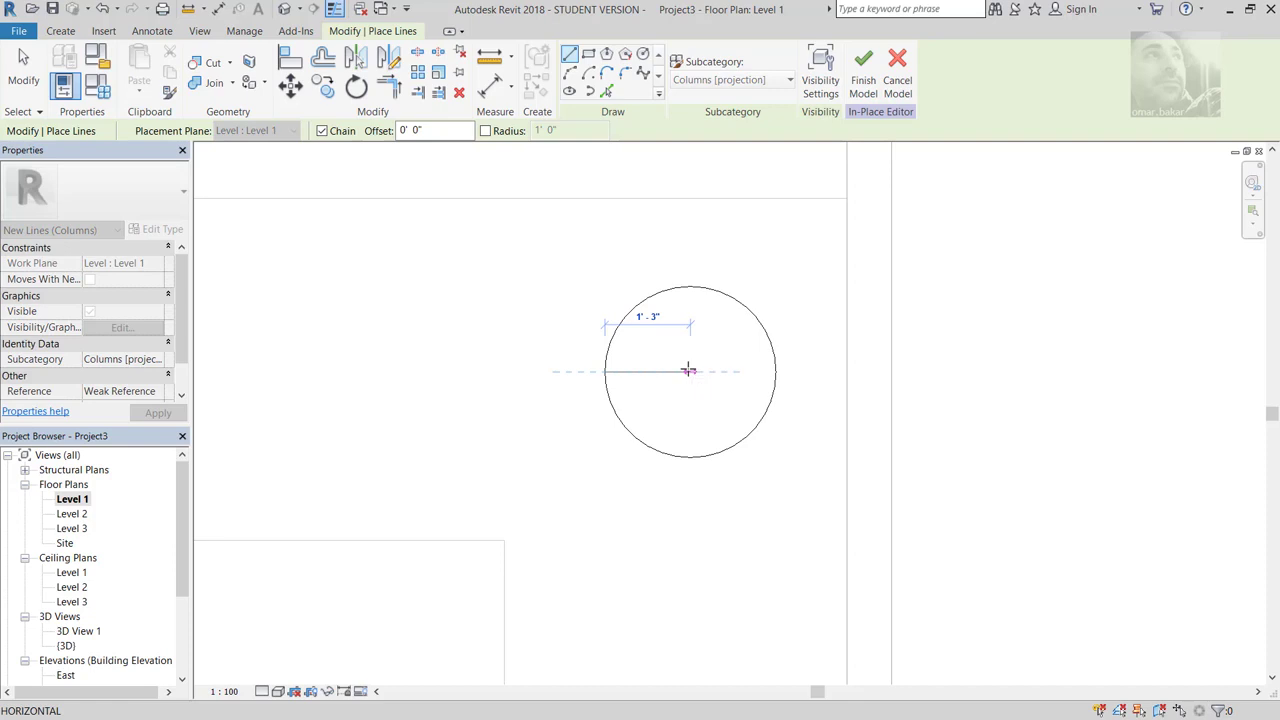
{"action": "left_click", "coordinate": [689, 371]}
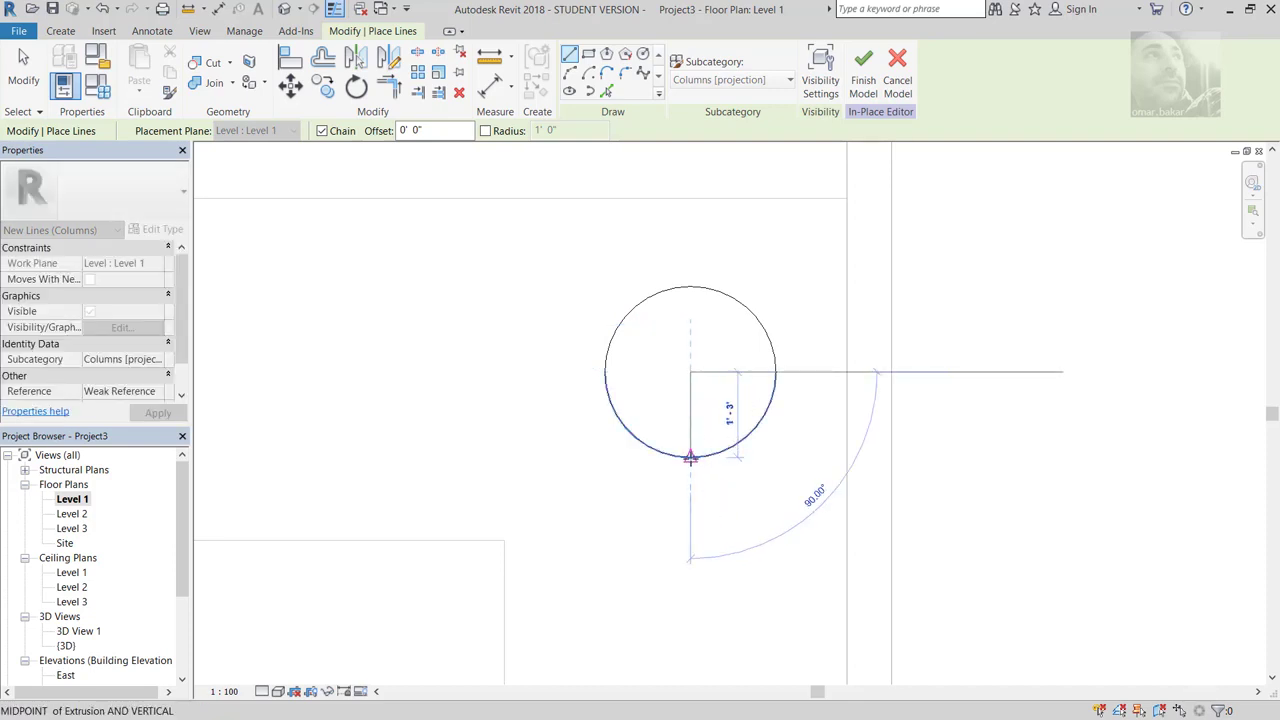
{"action": "key", "text": "Escape"}
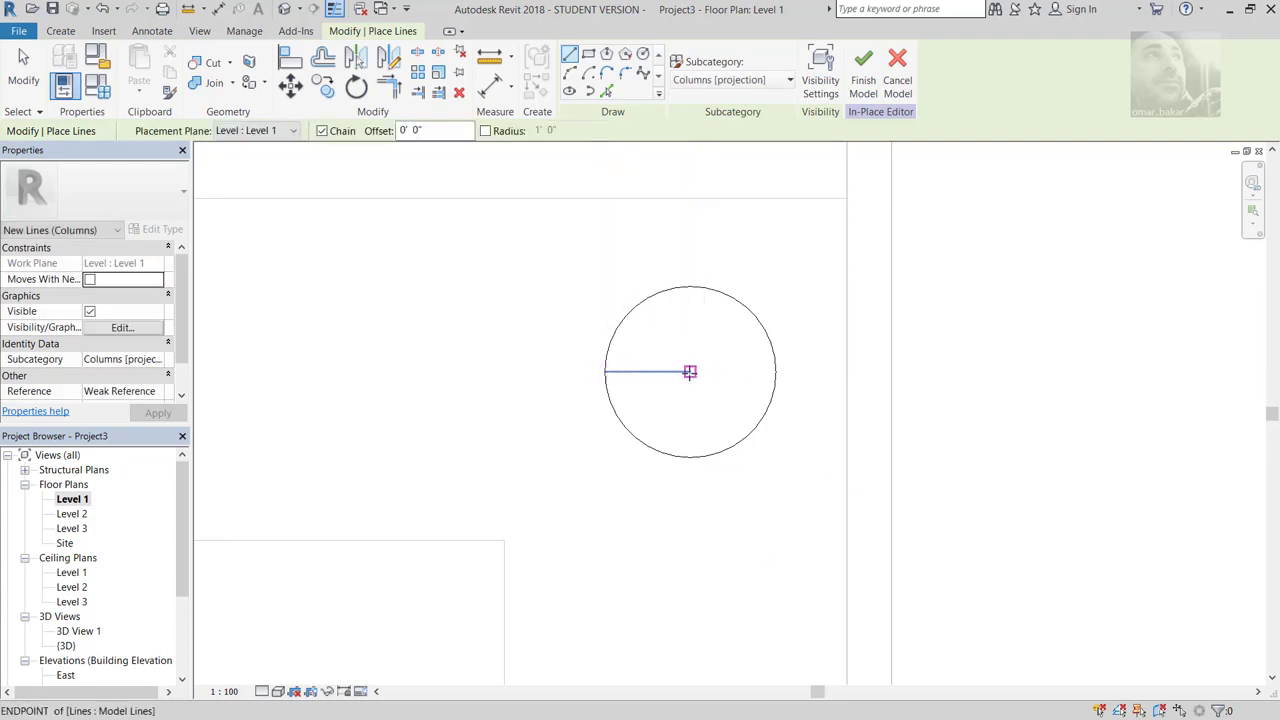
{"action": "key", "text": "Escape"}
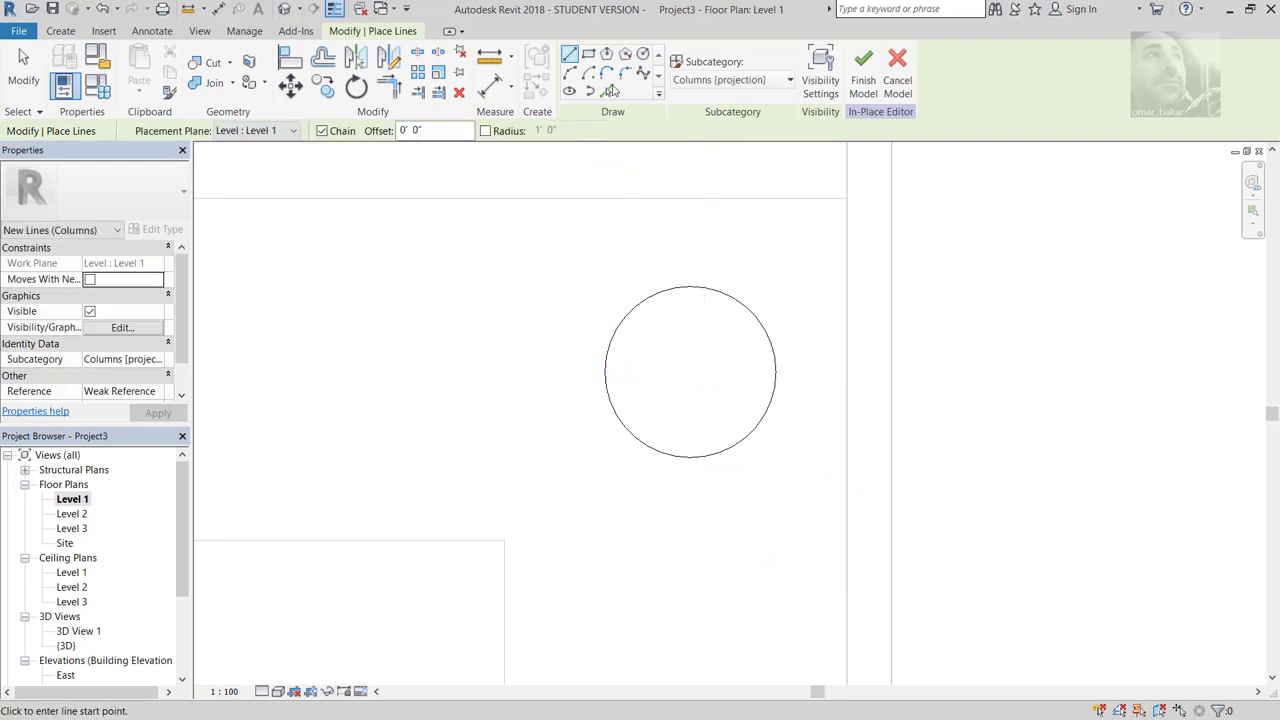
{"action": "left_click", "coordinate": [86, 32]}
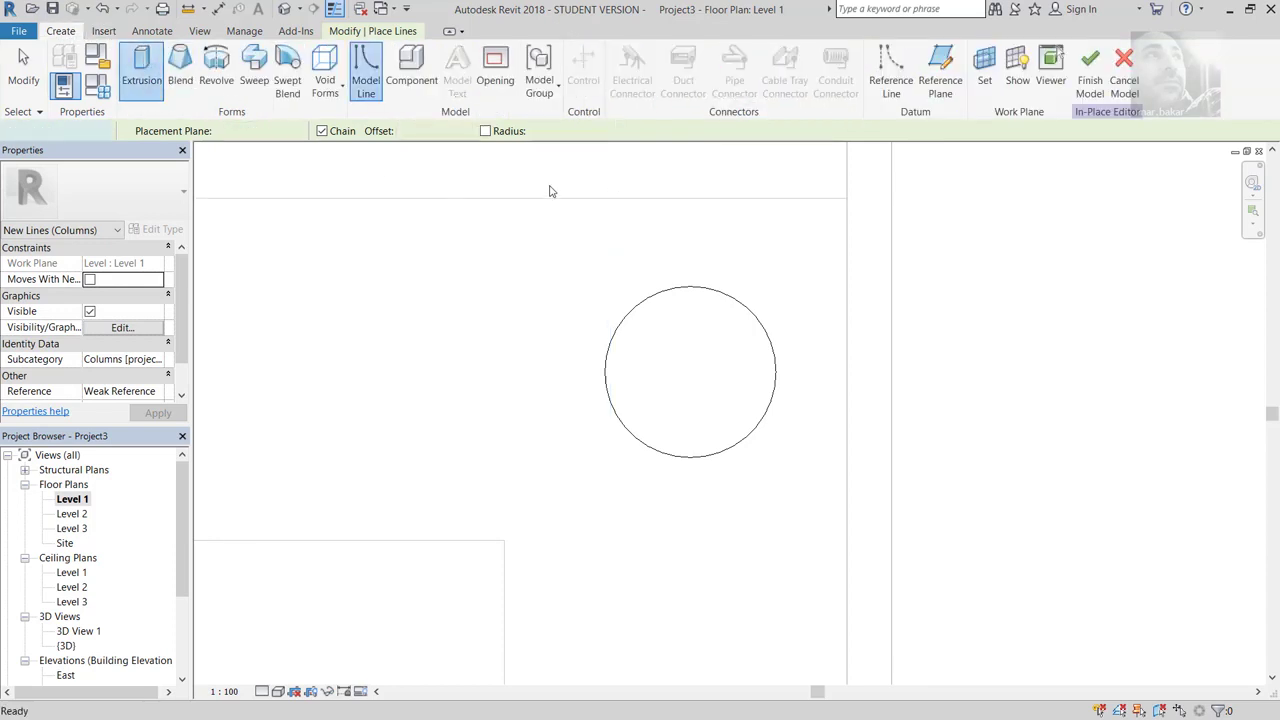
Step: Sketch an extrusion circle centred on the column with a 1'-3 1/2" radius
{"action": "left_click", "coordinate": [680, 55]}
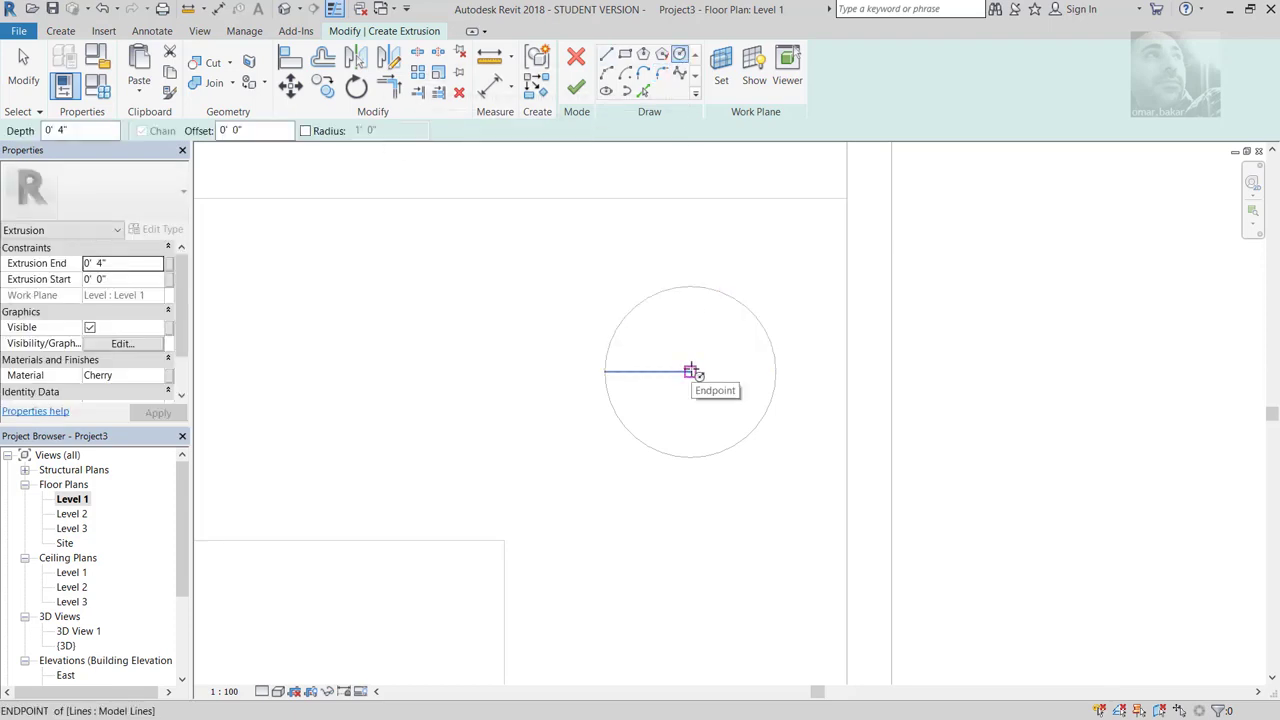
{"action": "left_click", "coordinate": [690, 372]}
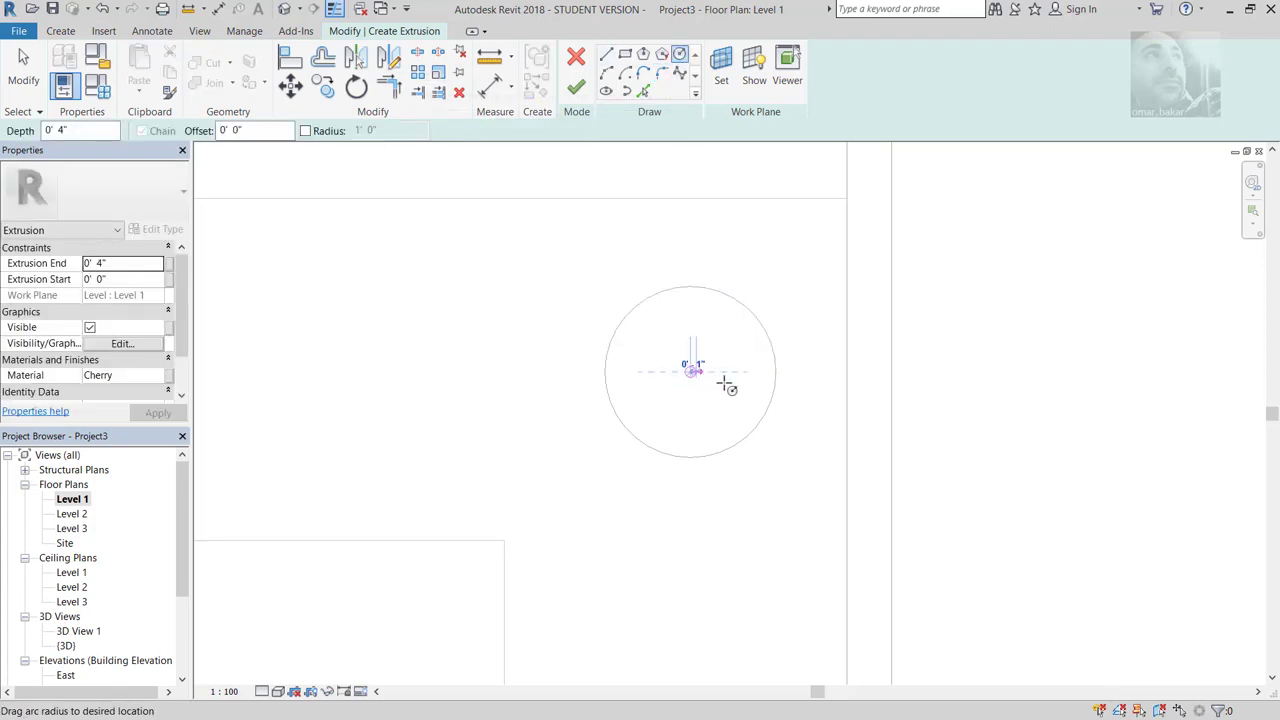
{"action": "left_click", "coordinate": [776, 372]}
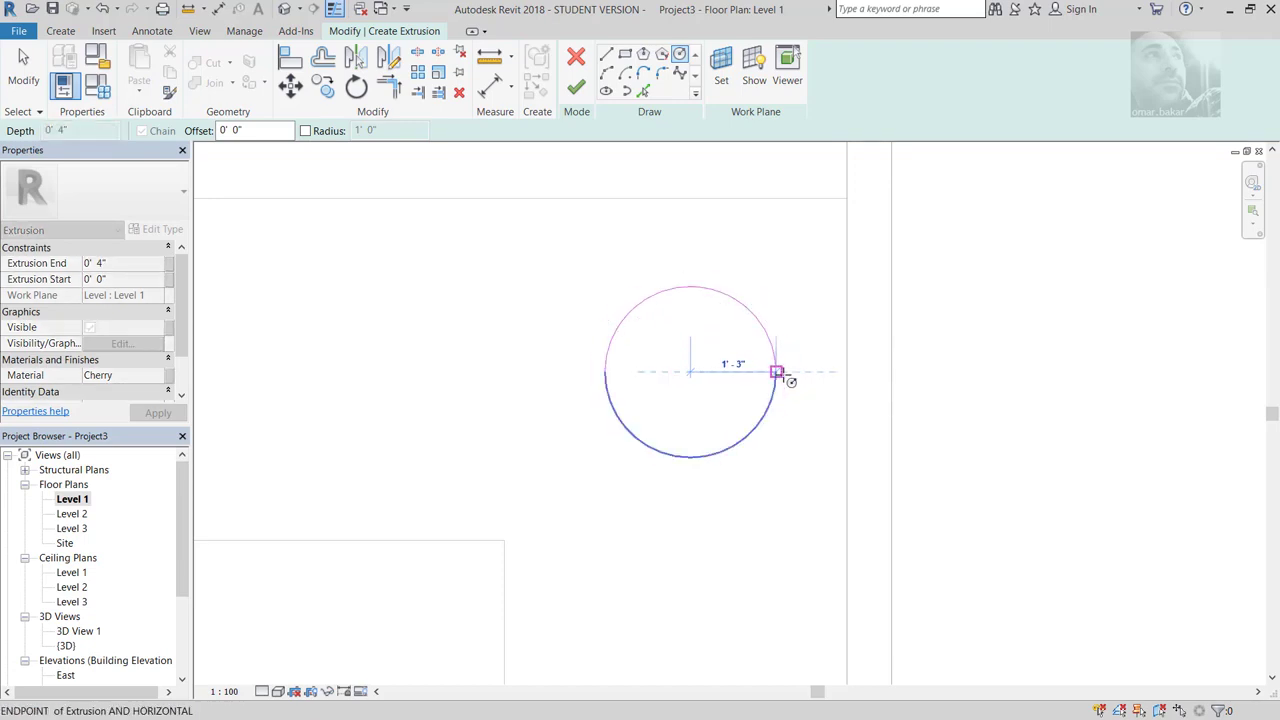
{"action": "scroll", "coordinate": [776, 372], "scroll_direction": "up", "scroll_amount": 3}
{"action": "scroll", "coordinate": [770, 368], "scroll_direction": "up", "scroll_amount": 2}
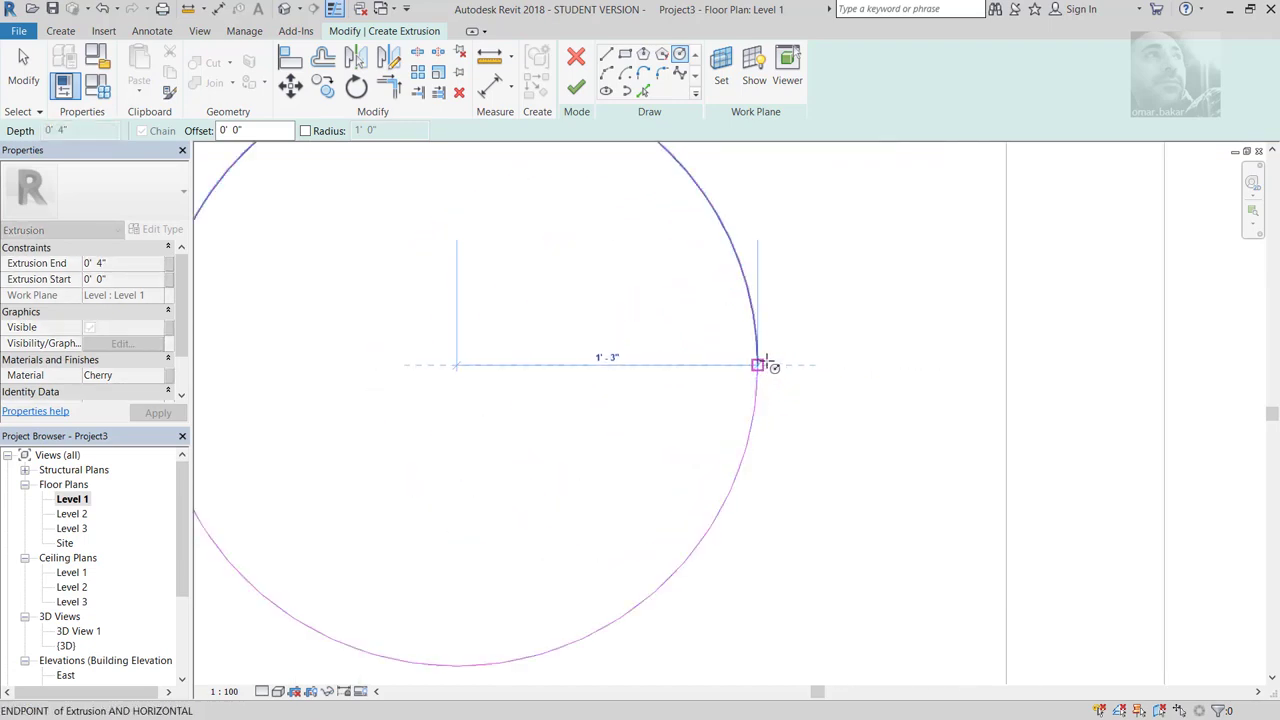
{"action": "scroll", "coordinate": [760, 364], "scroll_direction": "up", "scroll_amount": 1}
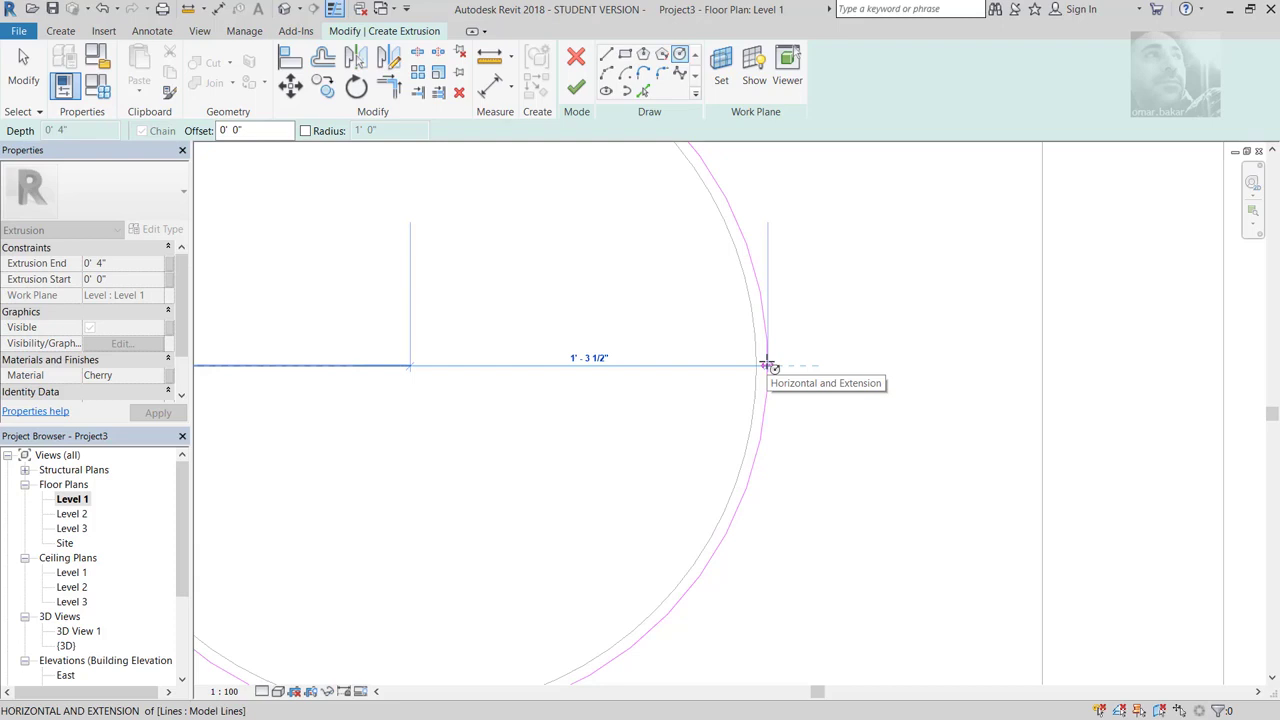
{"action": "left_click", "coordinate": [768, 366]}
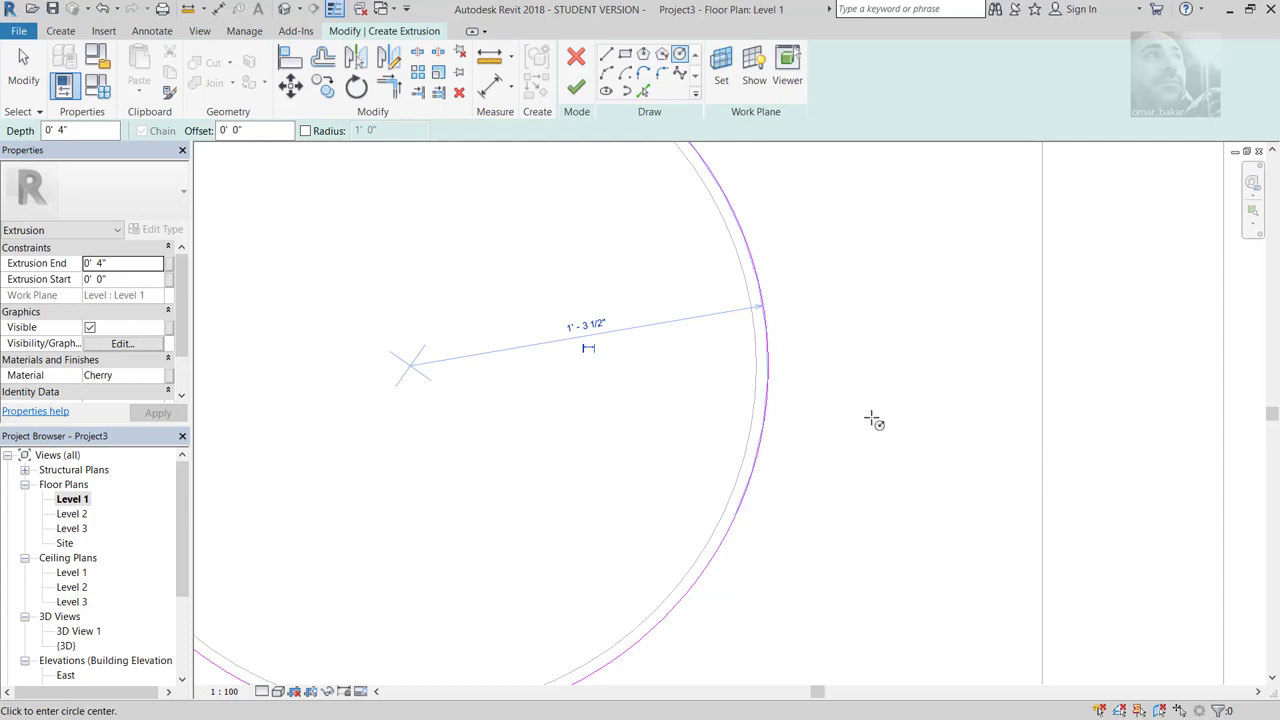
{"action": "scroll", "coordinate": [843, 401], "scroll_direction": "down", "scroll_amount": 2}
{"action": "scroll", "coordinate": [805, 412], "scroll_direction": "down", "scroll_amount": 1}
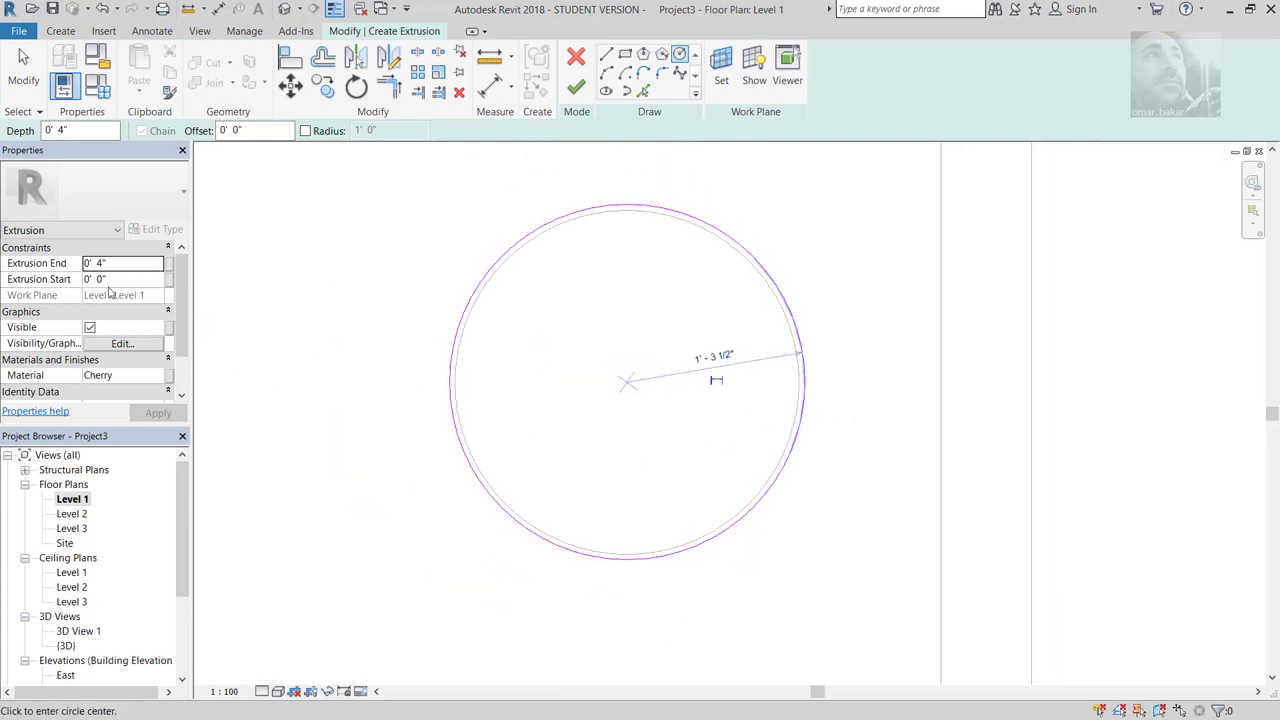
{"action": "left_click", "coordinate": [90, 263]}
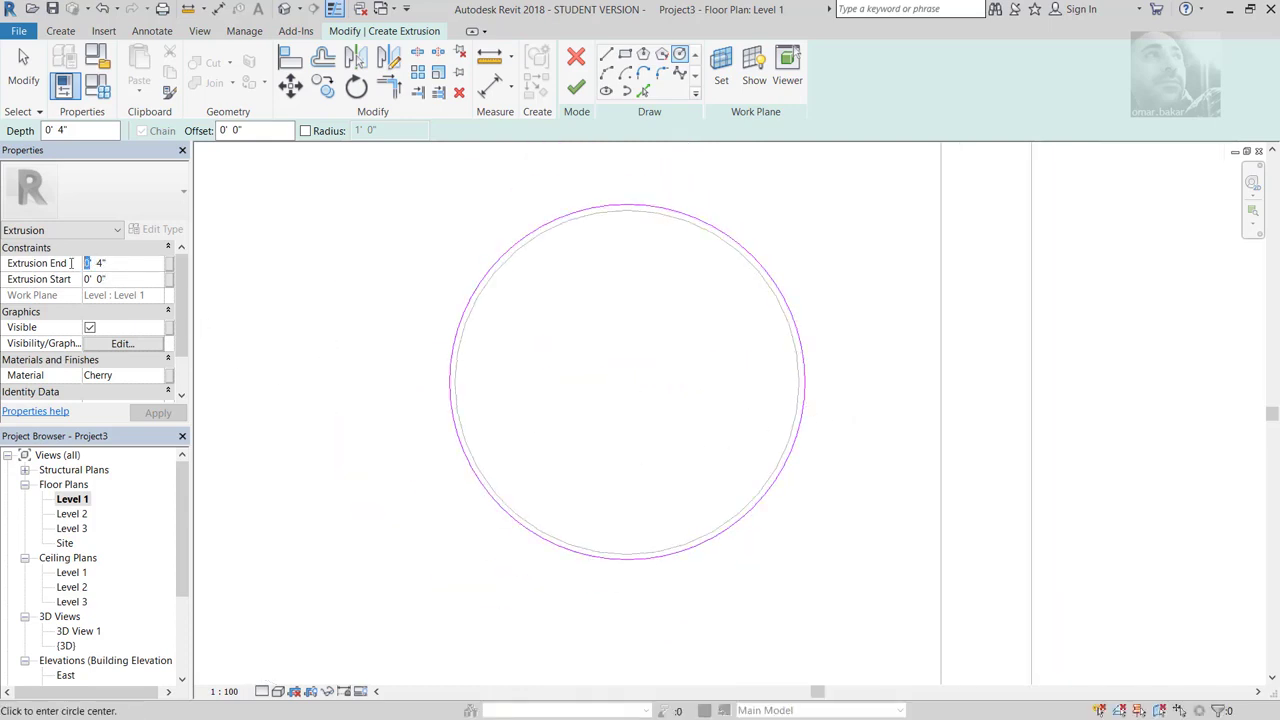
Step: Set the extrusion to run from 0' 4" to 11' 2"
{"action": "type", "text": "11"}
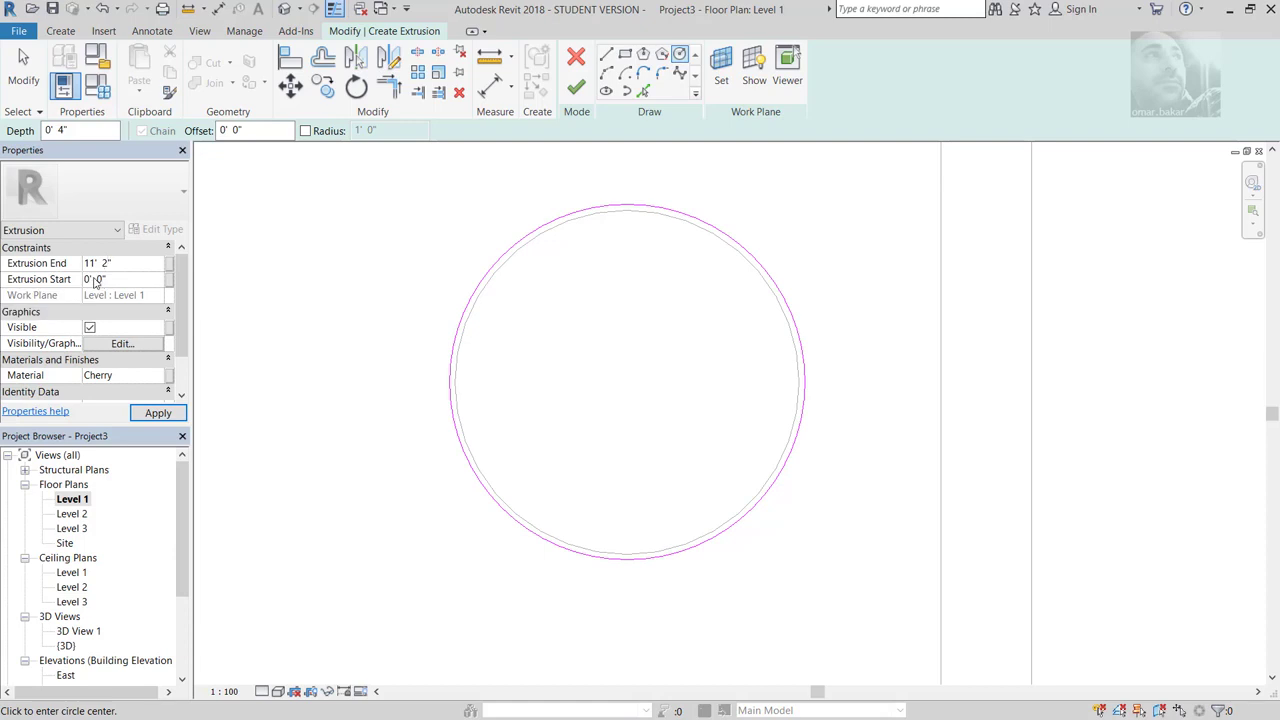
{"action": "left_click", "coordinate": [98, 279]}
{"action": "type", "text": "4"}
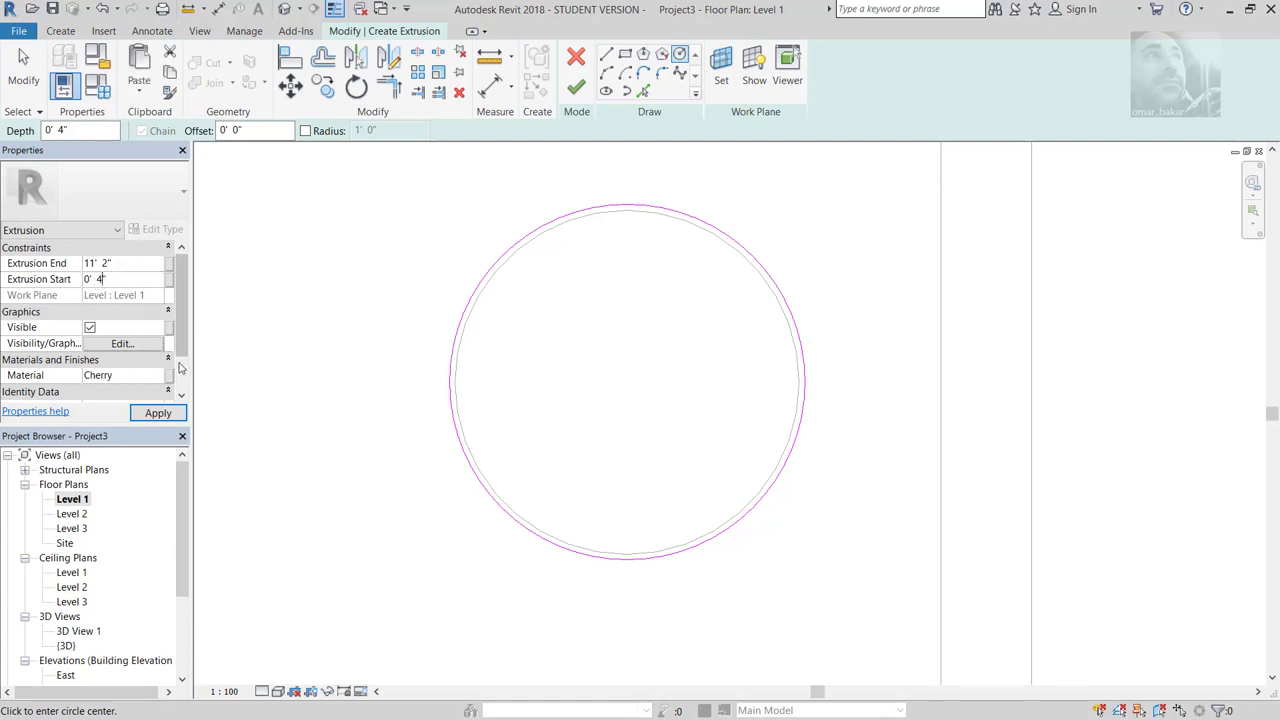
{"action": "left_click", "coordinate": [158, 412]}
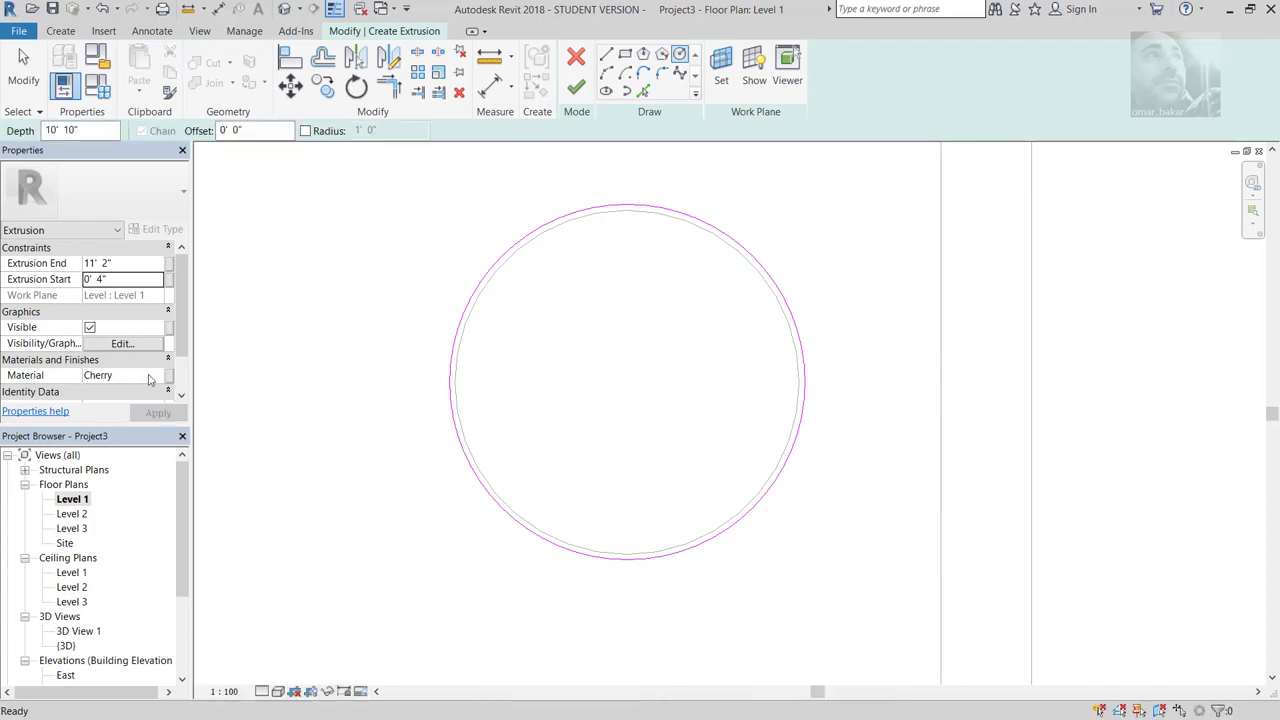
Step: Give the extrusion the Sash material and finish the sketch
{"action": "left_click", "coordinate": [149, 376]}
{"action": "left_click", "coordinate": [158, 377]}
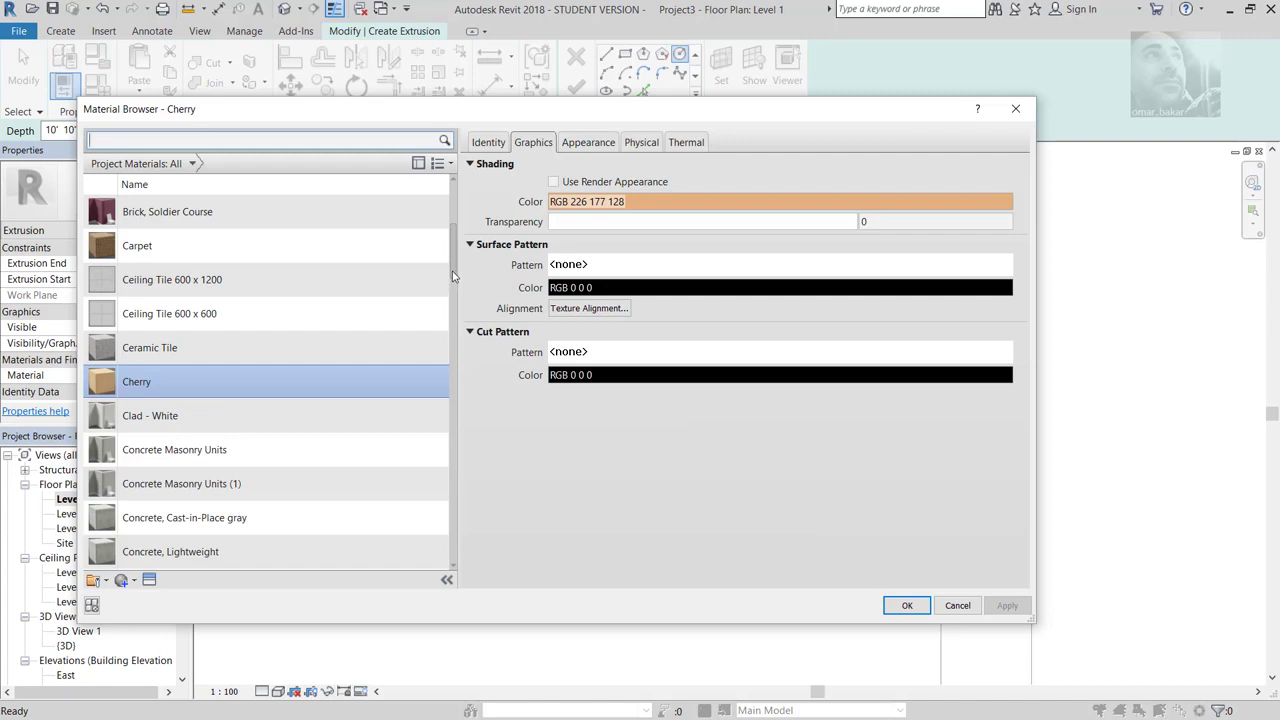
{"action": "left_click_drag", "start_coordinate": [453, 276], "coordinate": [459, 495]}
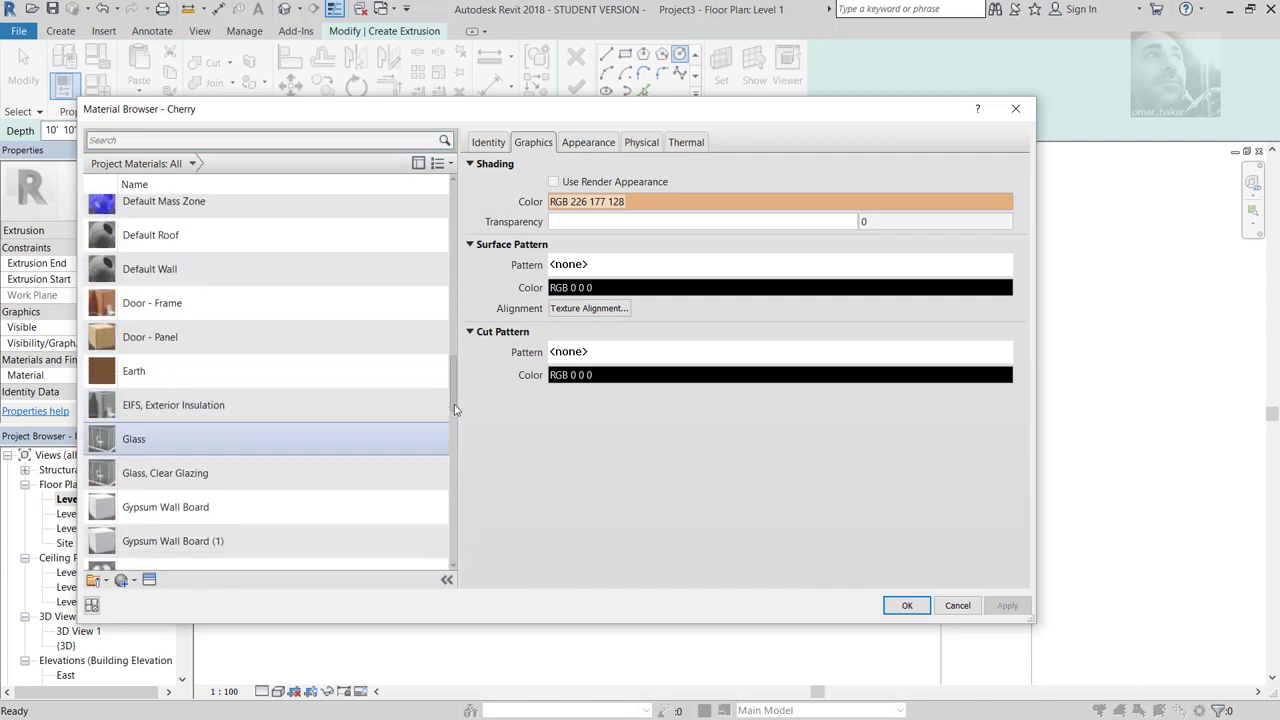
{"action": "scroll", "coordinate": [292, 462], "scroll_direction": "down", "scroll_amount": 1}
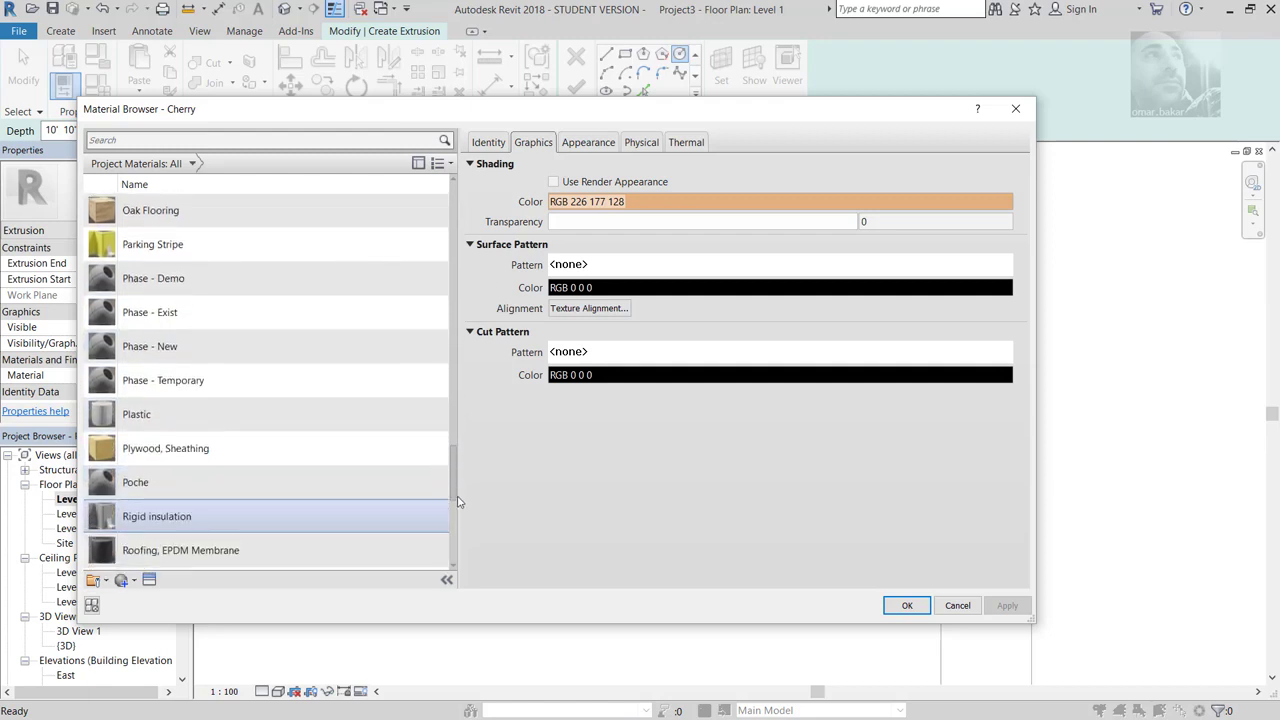
{"action": "scroll", "coordinate": [292, 462], "scroll_direction": "down", "scroll_amount": 2}
{"action": "scroll", "coordinate": [292, 462], "scroll_direction": "down", "scroll_amount": 1}
{"action": "scroll", "coordinate": [292, 462], "scroll_direction": "down", "scroll_amount": 1}
{"action": "left_click", "coordinate": [106, 381]}
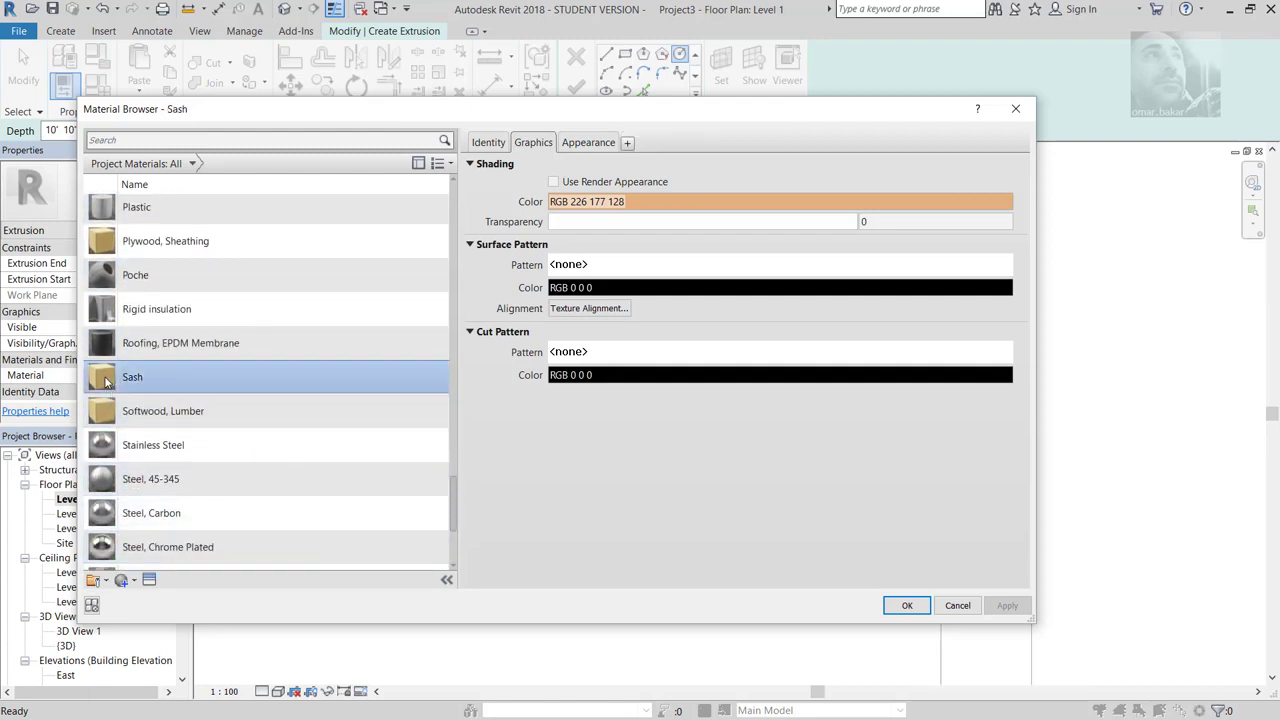
{"action": "double_click", "coordinate": [106, 381]}
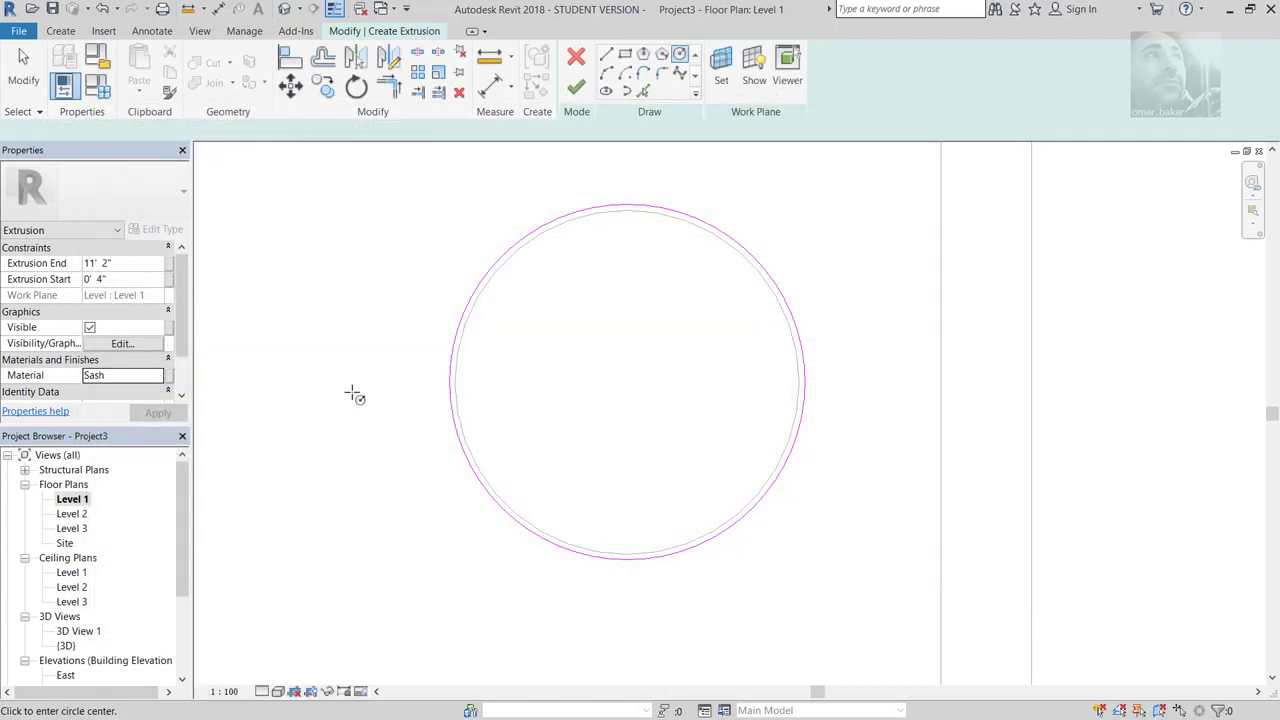
{"action": "left_click", "coordinate": [577, 89]}
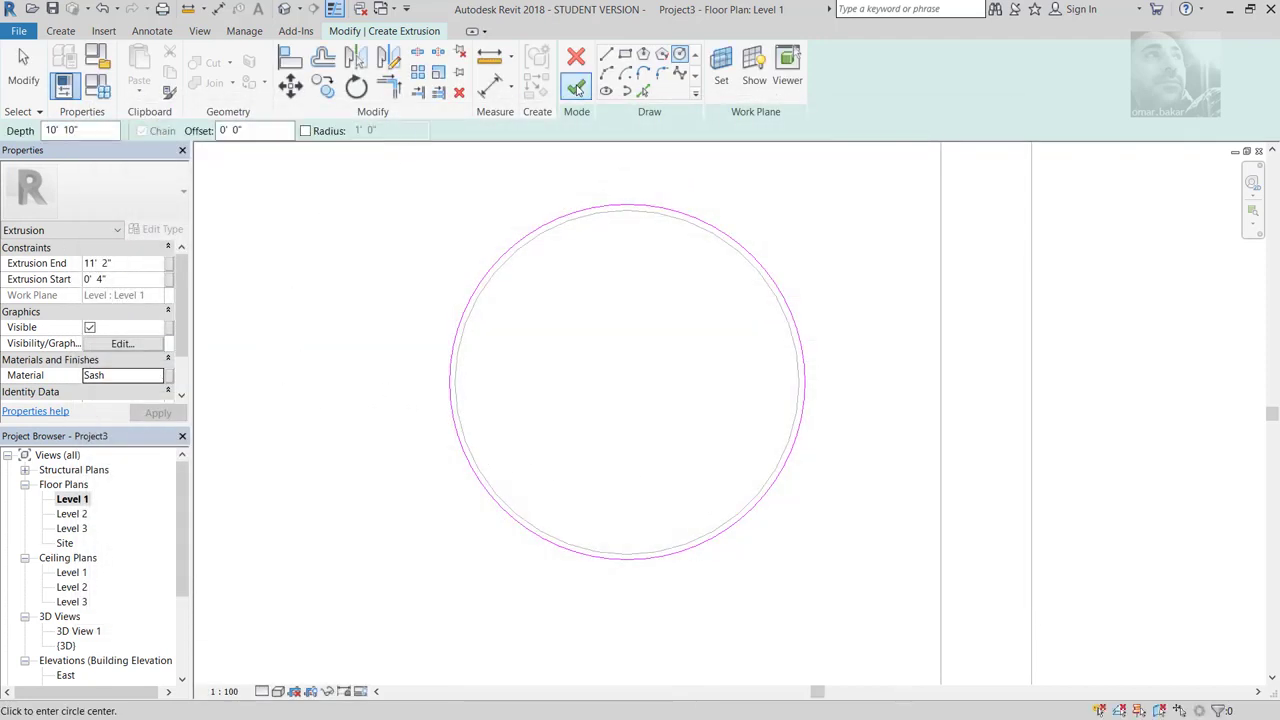
Step: Finish the extrusion and view the model shaded in the default 3D view
{"action": "left_click", "coordinate": [577, 89]}
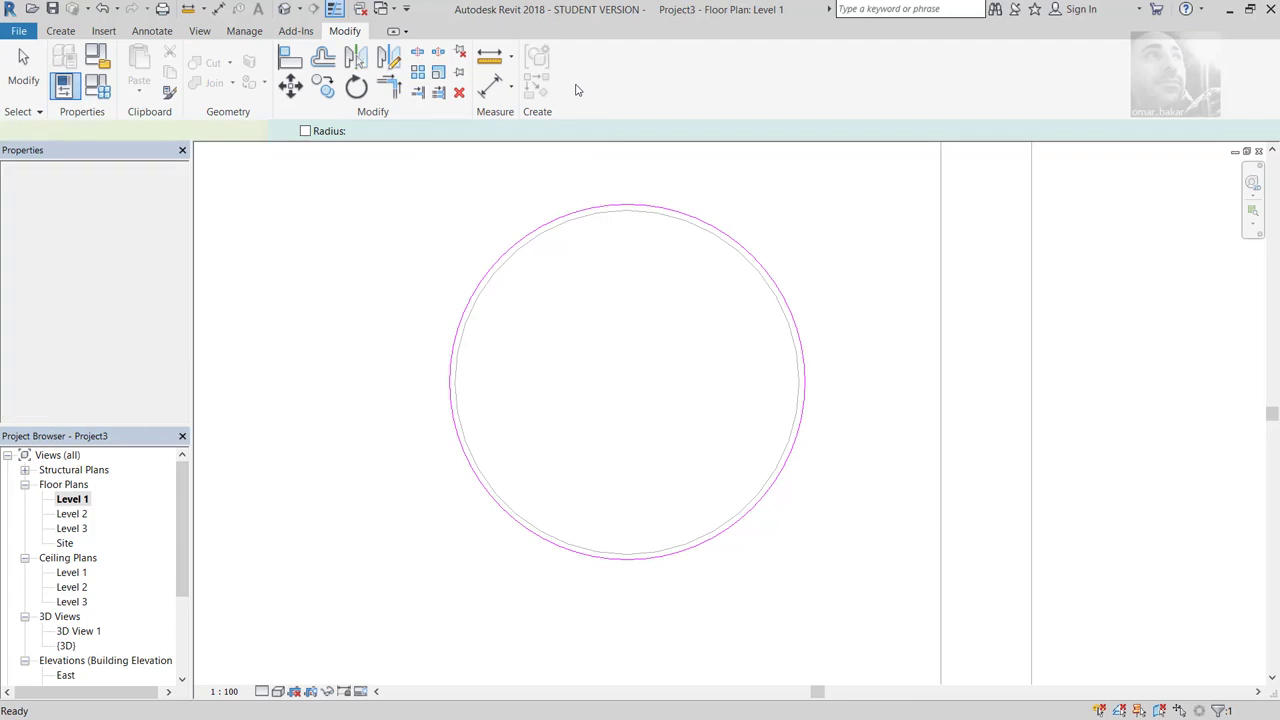
{"action": "left_click", "coordinate": [287, 10]}
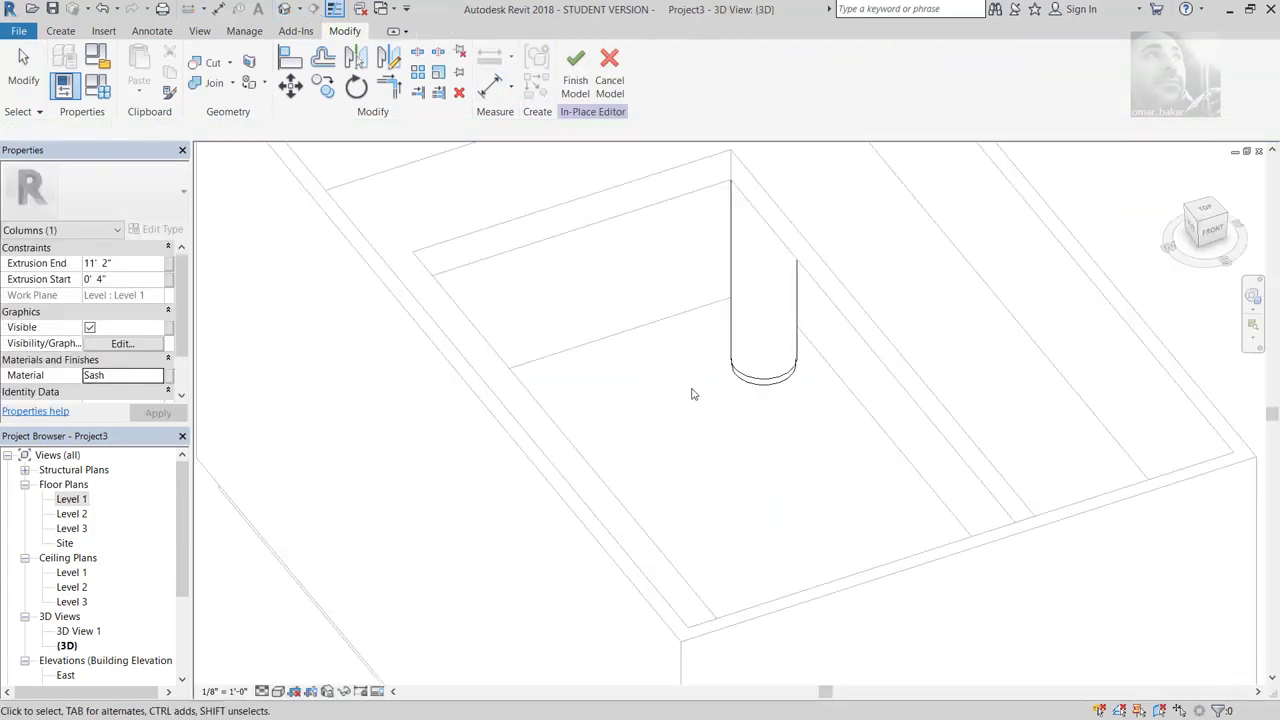
{"action": "left_click", "coordinate": [278, 691]}
{"action": "left_click", "coordinate": [304, 660]}
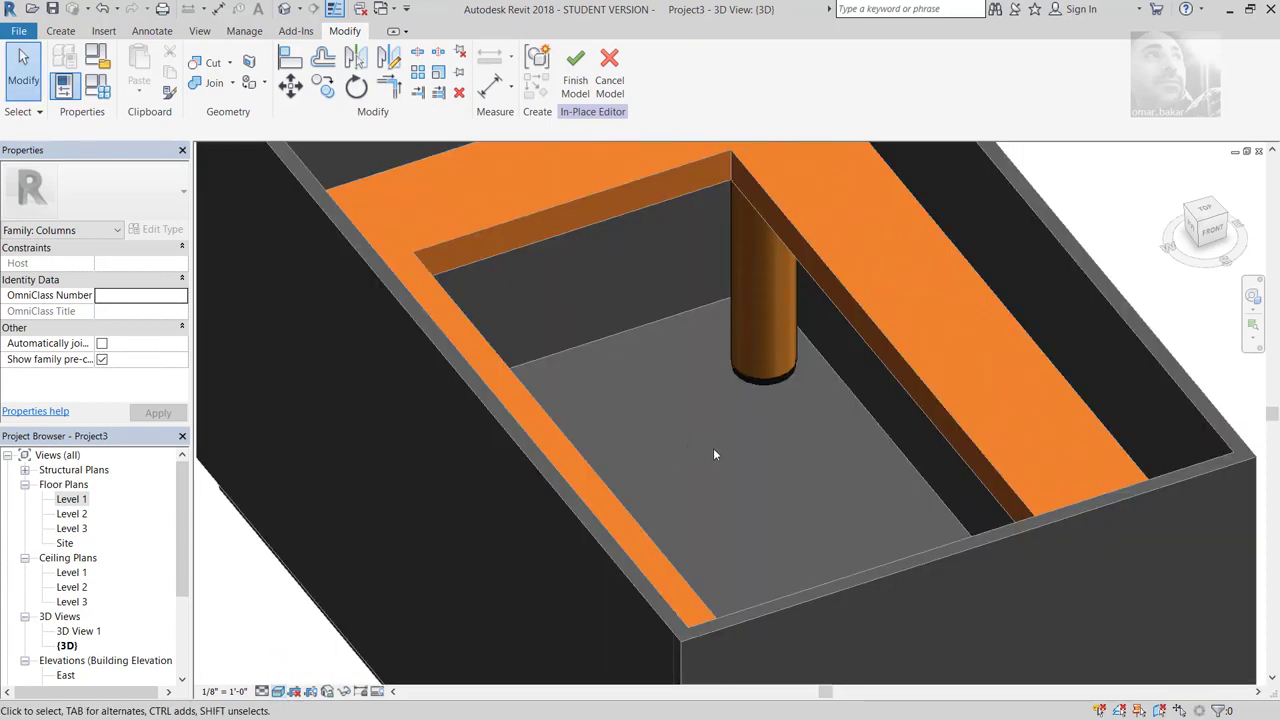
Step: Orbit around the Sash column under the soffit, then return to the Level 1 plan
{"action": "mouse_move", "coordinate": [713, 455]}
{"action": "middle_mouse_down", "text": "shift"}
{"action": "mouse_move", "coordinate": [709, 483]}
{"action": "mouse_move", "coordinate": [746, 457]}
{"action": "mouse_move", "coordinate": [631, 457]}
{"action": "mouse_move", "coordinate": [694, 477]}
{"action": "mouse_move", "coordinate": [674, 486]}
{"action": "middle_mouse_up", "text": "shift"}
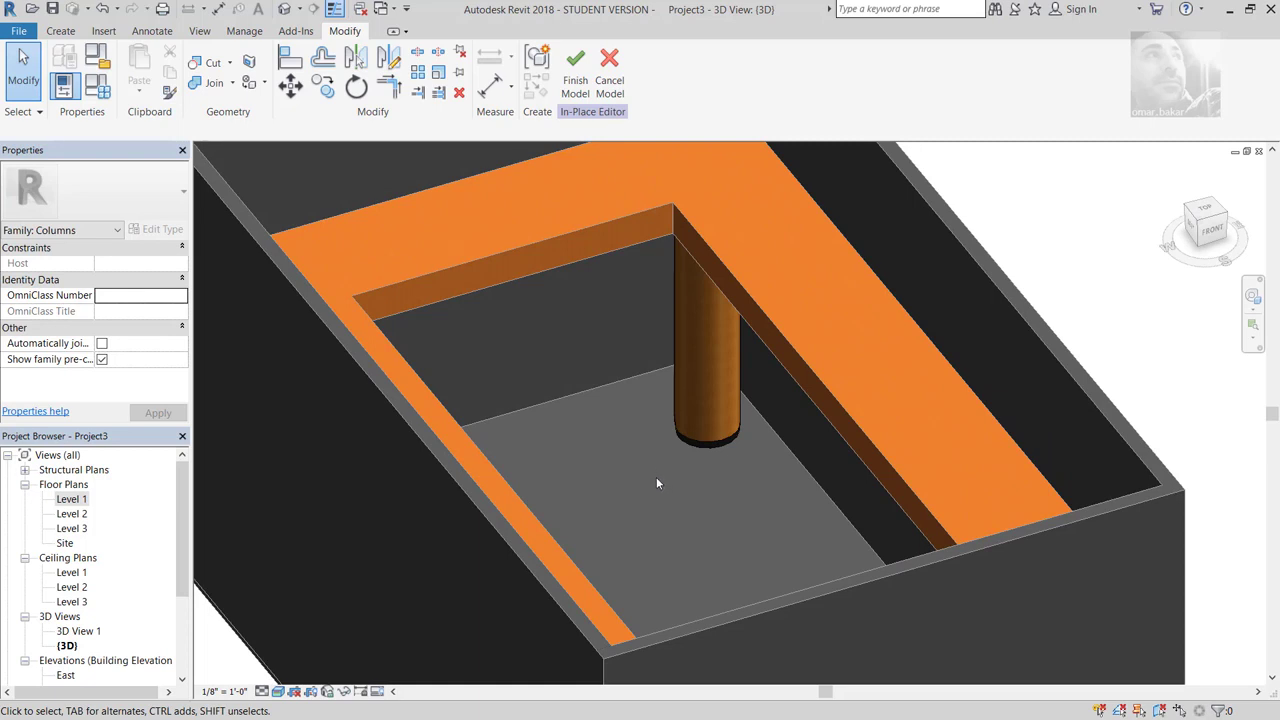
{"action": "mouse_move", "coordinate": [669, 477]}
{"action": "middle_mouse_down", "text": "shift"}
{"action": "mouse_move", "coordinate": [740, 474]}
{"action": "mouse_move", "coordinate": [634, 463]}
{"action": "mouse_move", "coordinate": [677, 408]}
{"action": "mouse_move", "coordinate": [723, 407]}
{"action": "mouse_move", "coordinate": [754, 440]}
{"action": "mouse_move", "coordinate": [686, 463]}
{"action": "mouse_move", "coordinate": [656, 456]}
{"action": "middle_mouse_up", "text": "shift"}
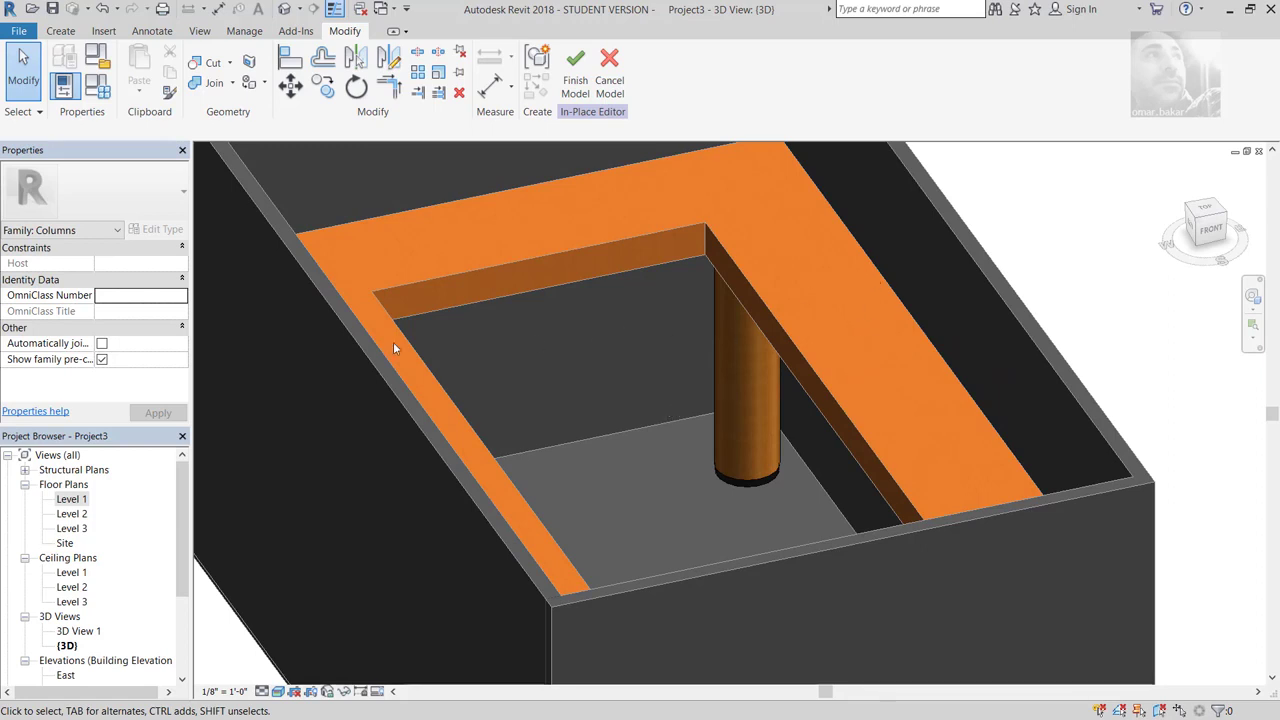
{"action": "double_click", "coordinate": [80, 497]}
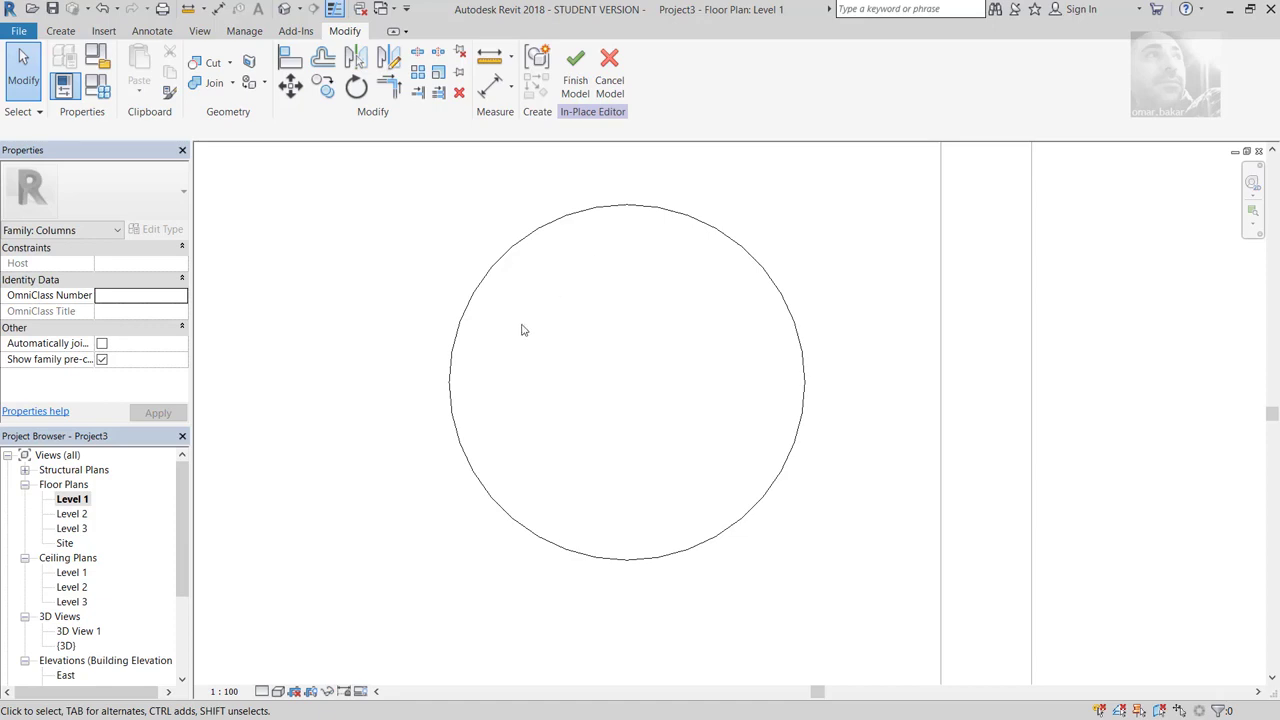
Step: Switch the plan to wireframe and sketch an extrusion circle matching the column's outline
{"action": "left_click", "coordinate": [277, 691]}
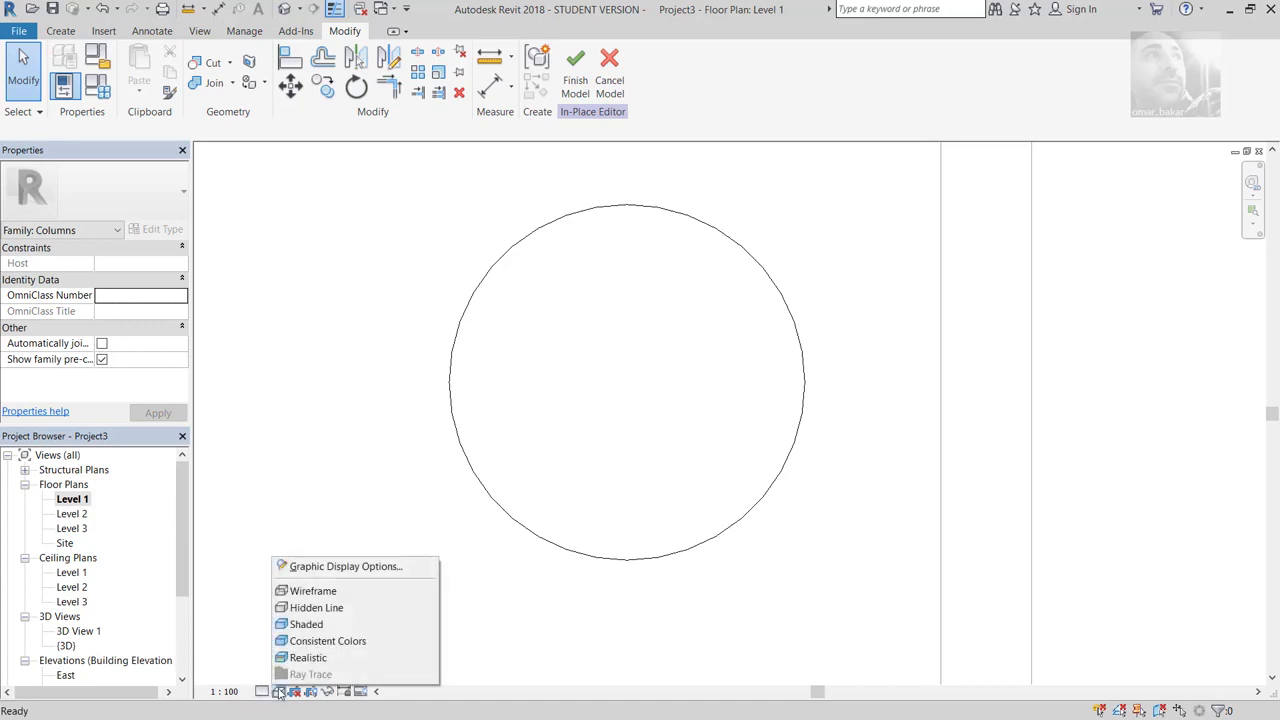
{"action": "left_click", "coordinate": [317, 598]}
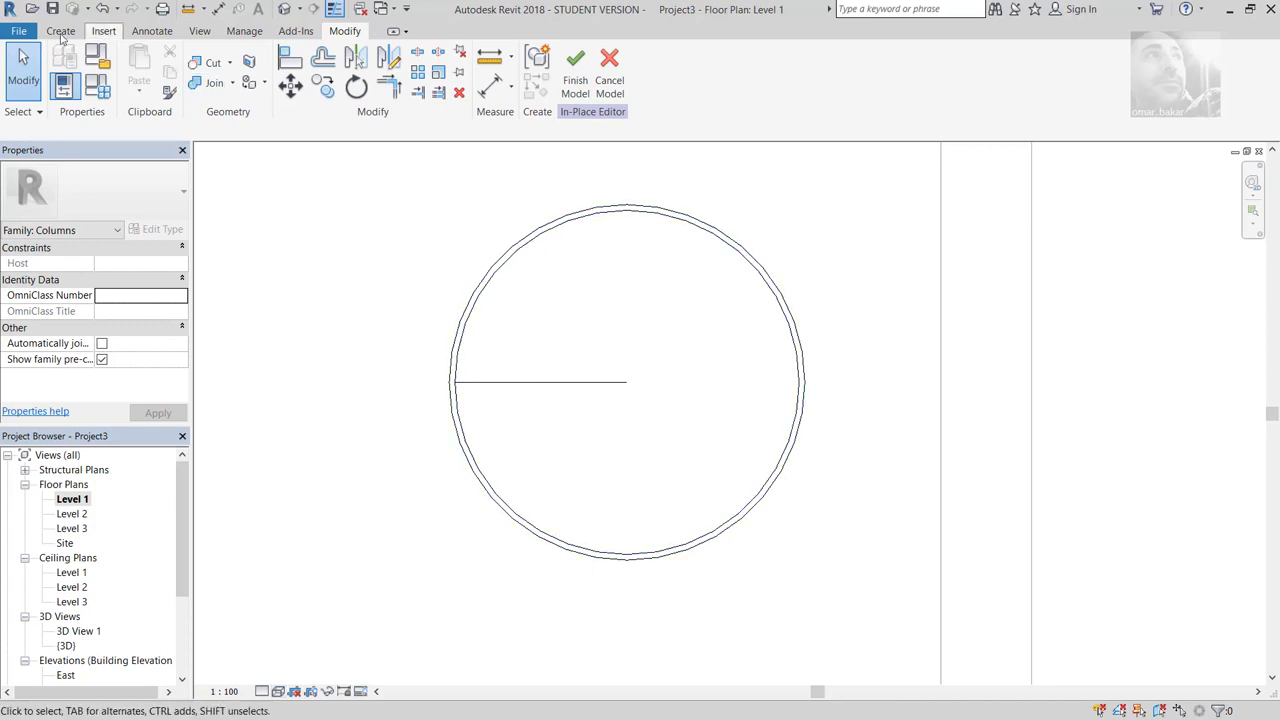
{"action": "left_click", "coordinate": [58, 35]}
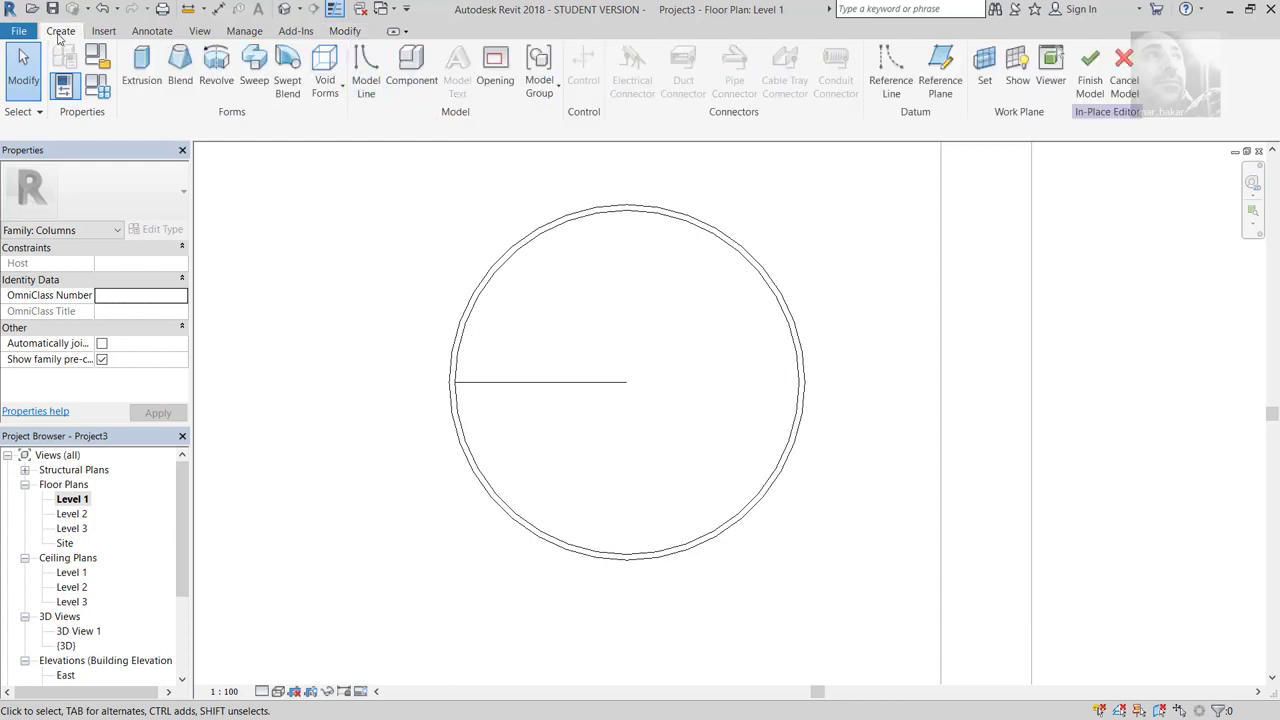
{"action": "left_click", "coordinate": [141, 68]}
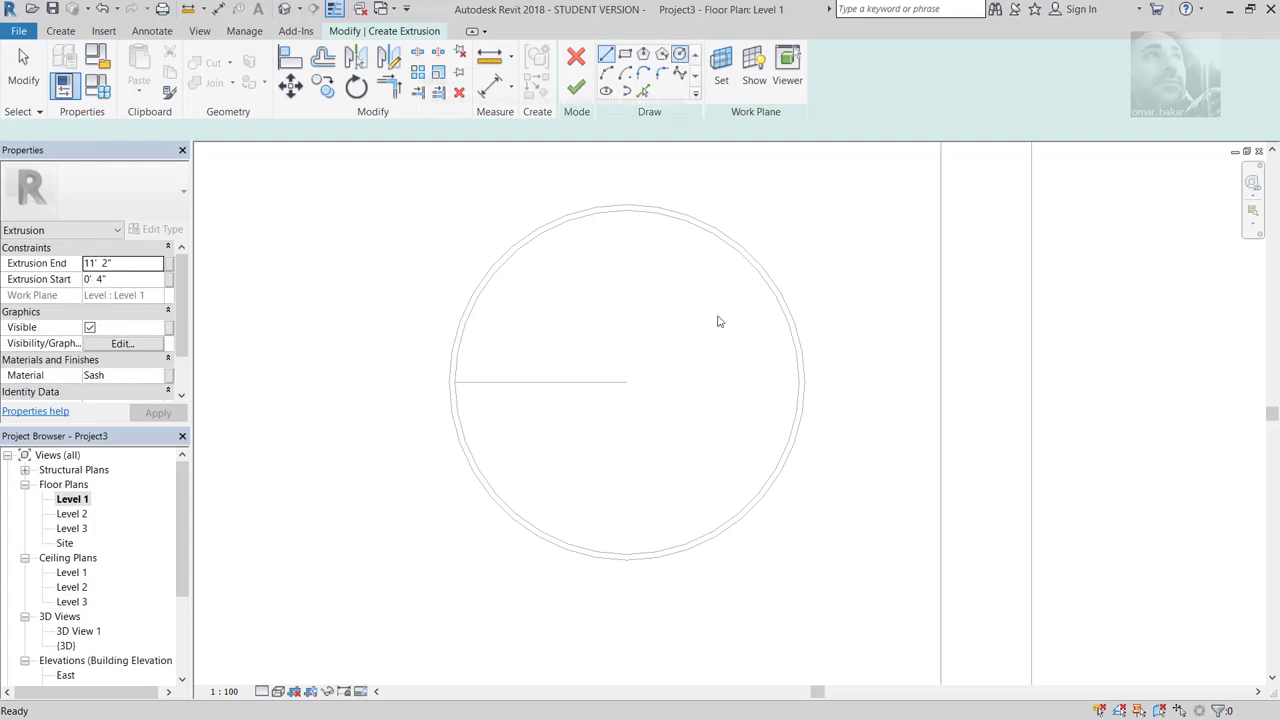
{"action": "left_click", "coordinate": [627, 383]}
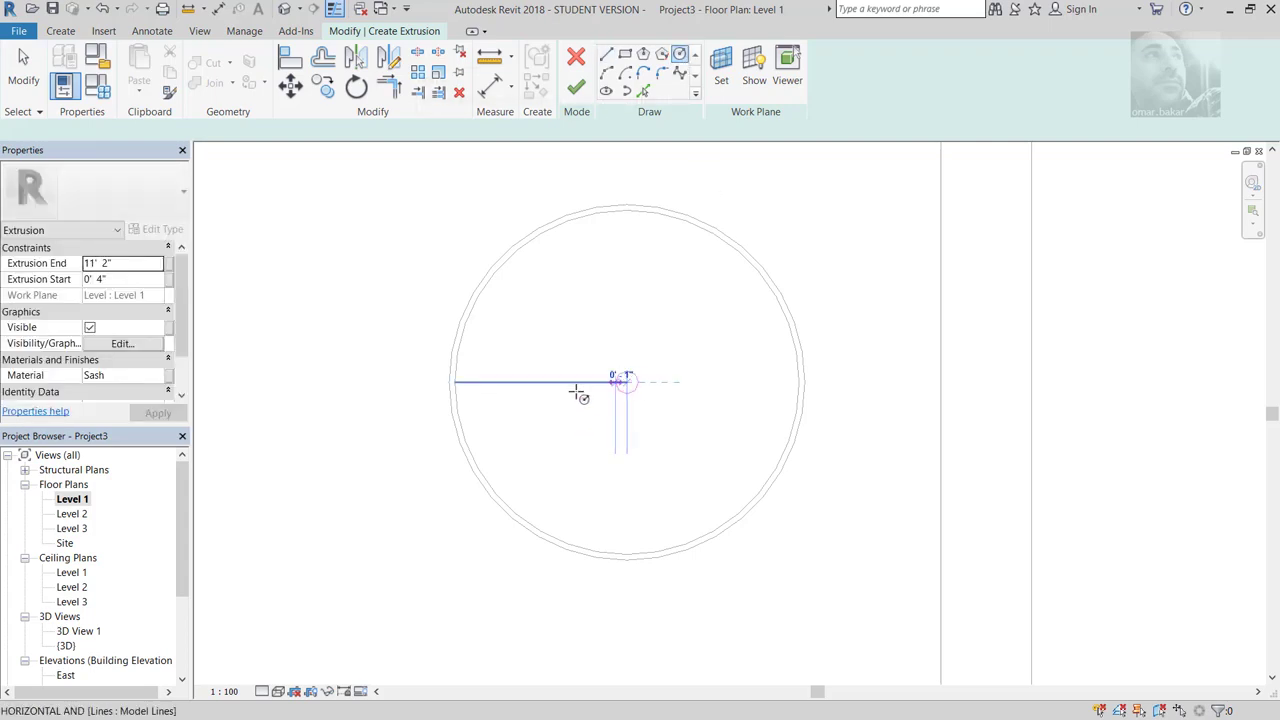
{"action": "left_click", "coordinate": [455, 381]}
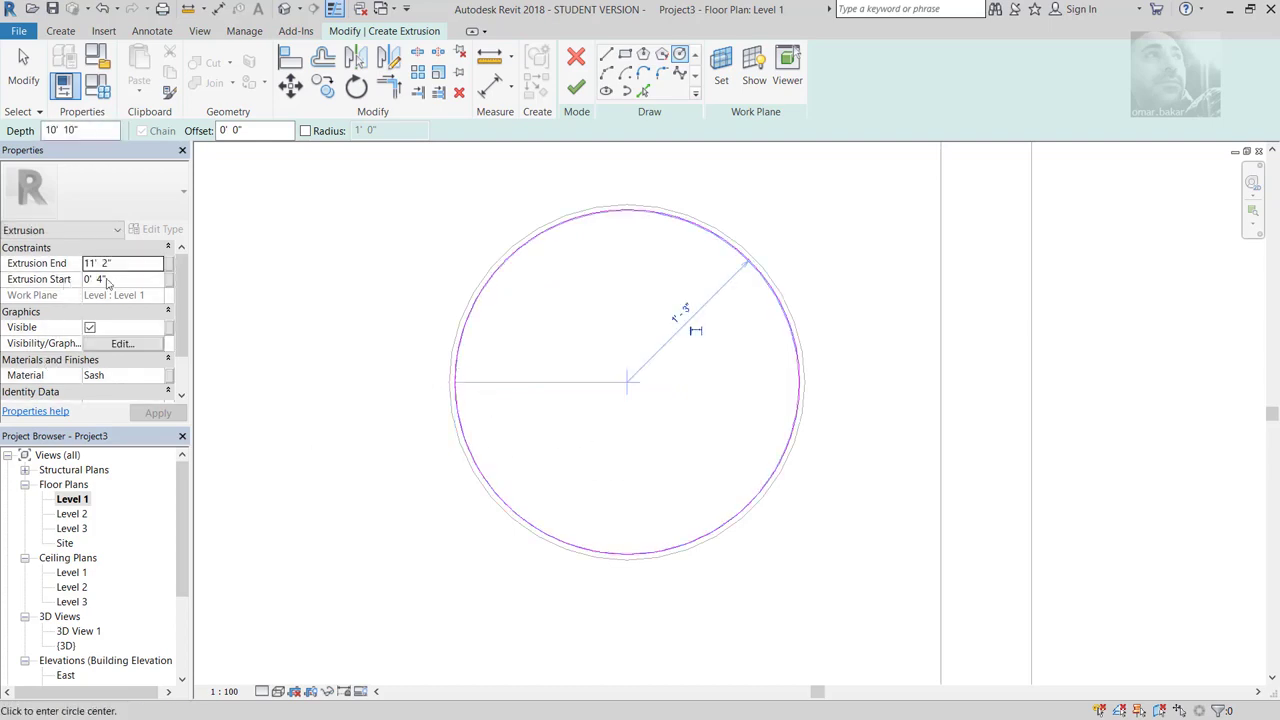
{"action": "key", "text": "Return"}
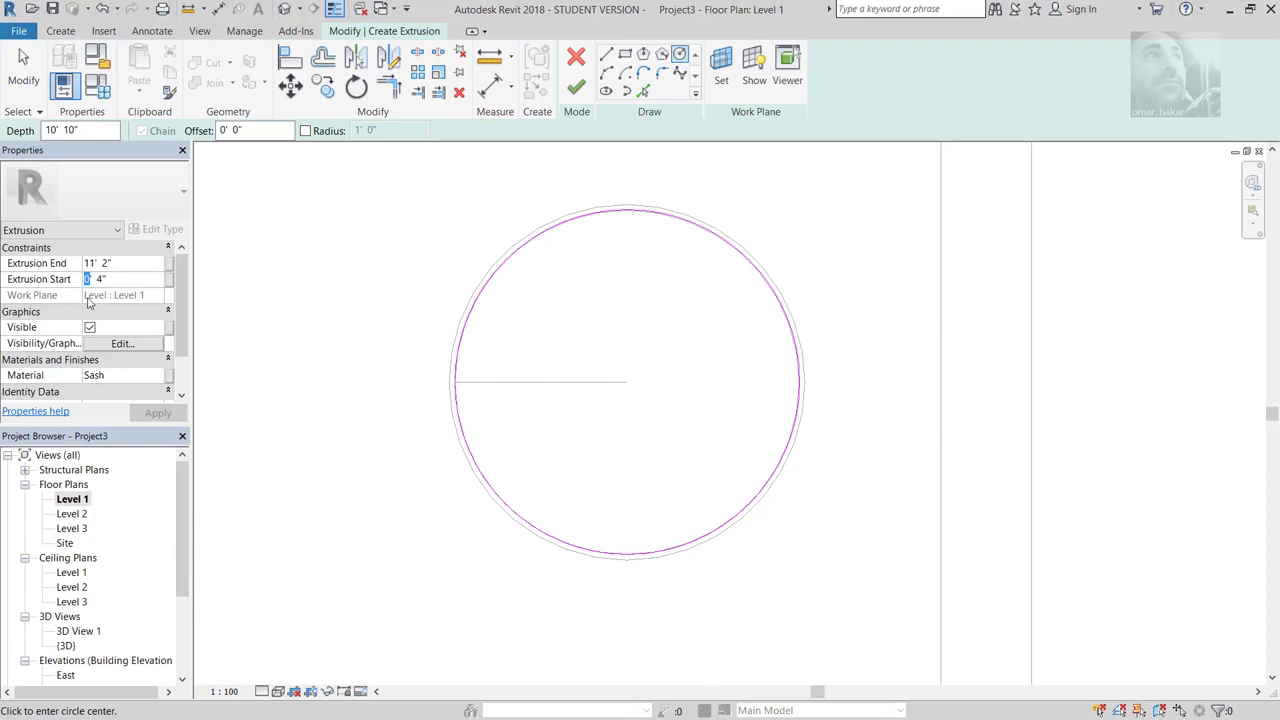
Step: Extrude the circle from 11' 6" to 12' 0" in Steel, Chrome Plated
{"action": "type", "text": "11"}
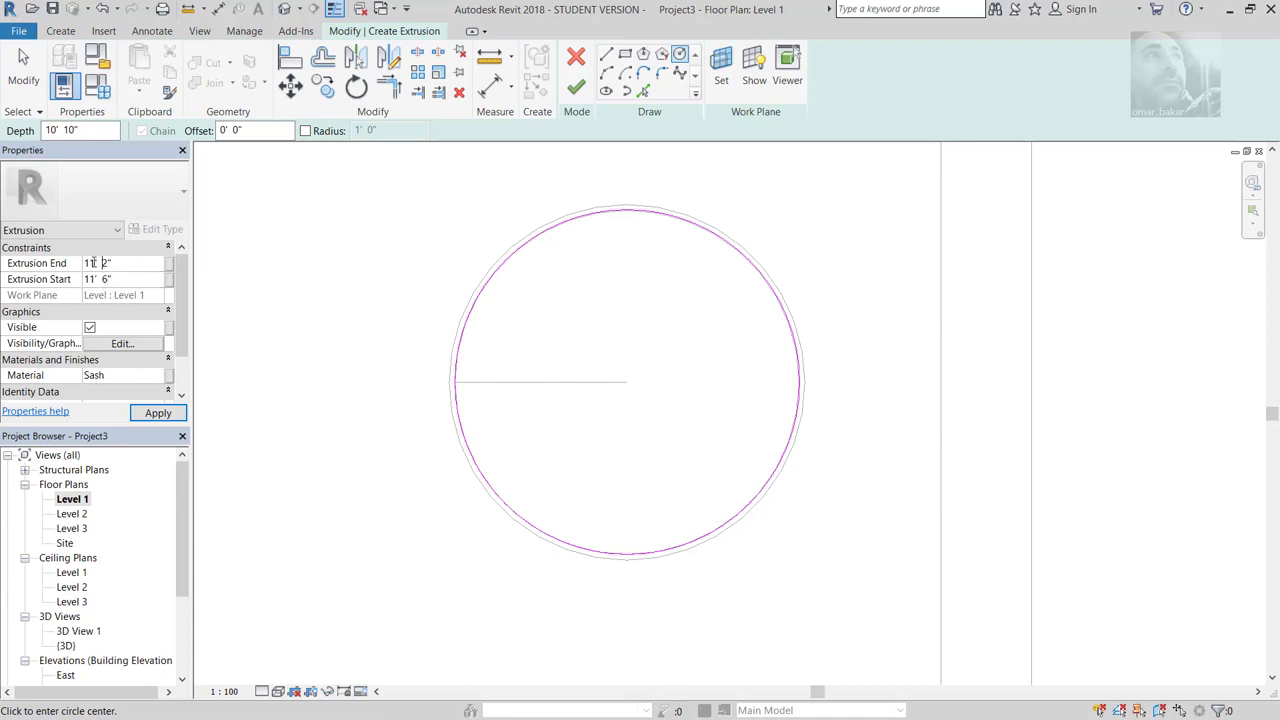
{"action": "left_click", "coordinate": [90, 263]}
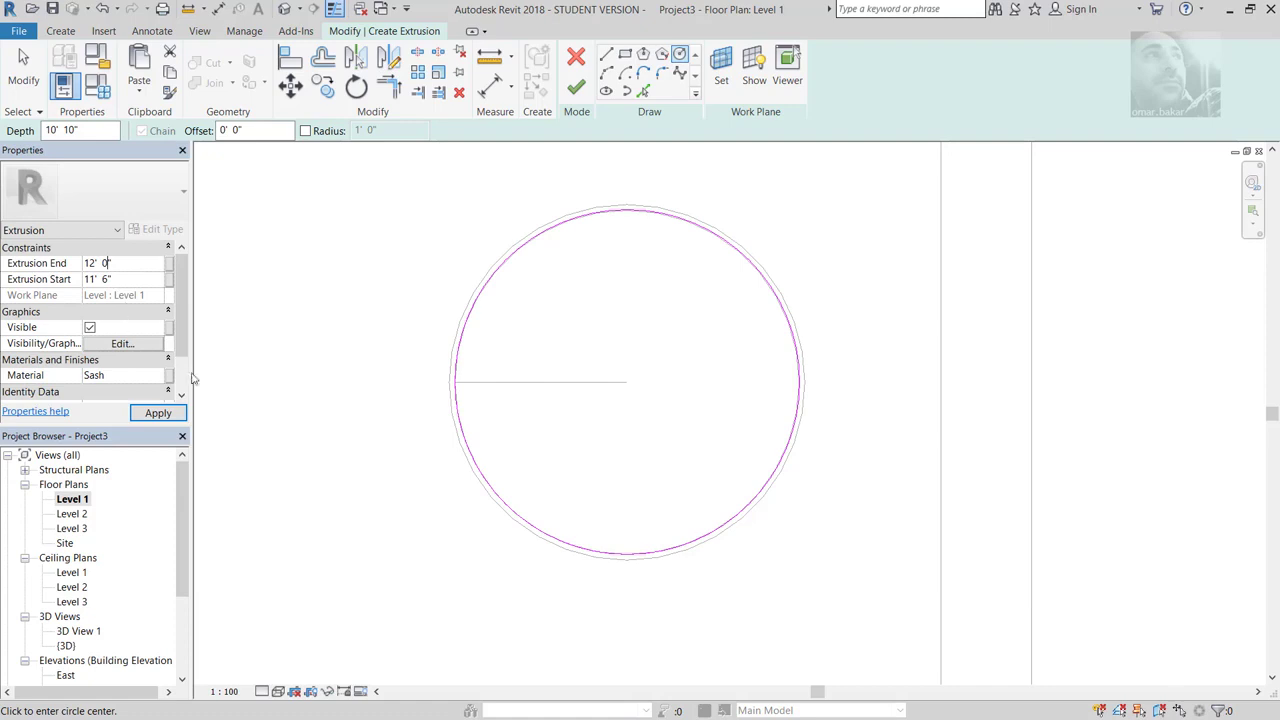
{"action": "left_click", "coordinate": [157, 413]}
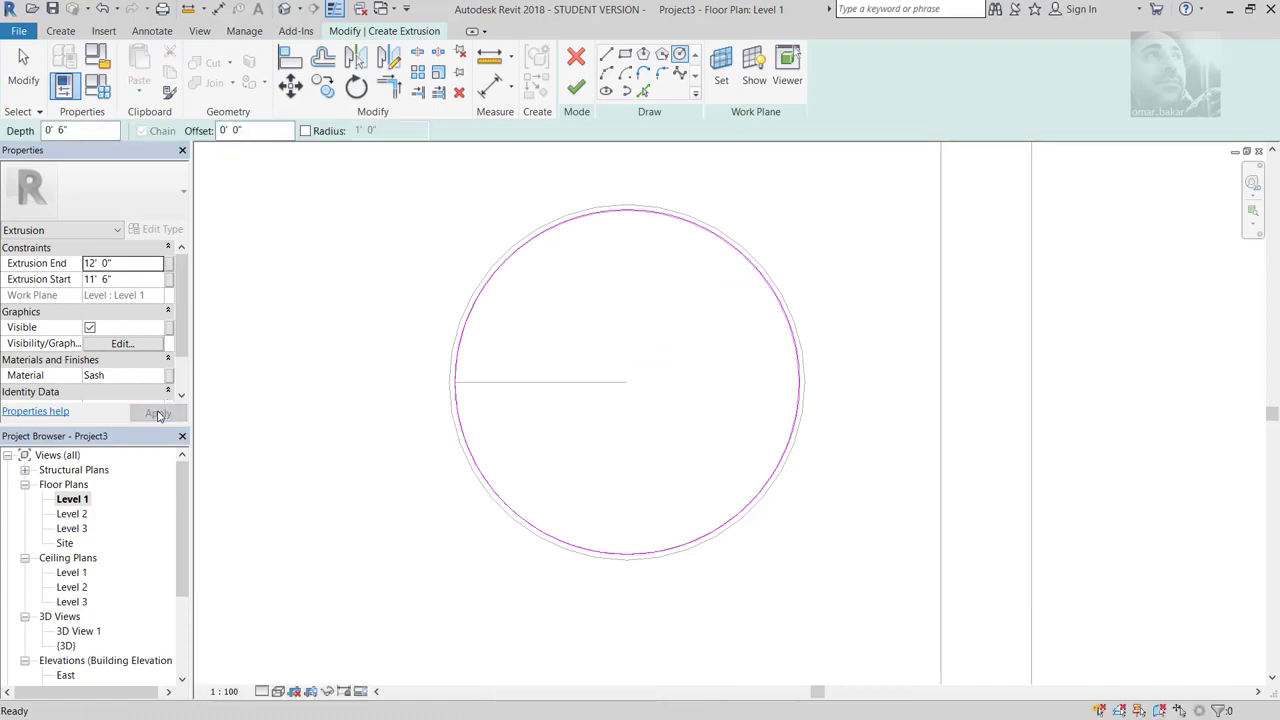
{"action": "left_click", "coordinate": [155, 378]}
{"action": "left_click", "coordinate": [158, 375]}
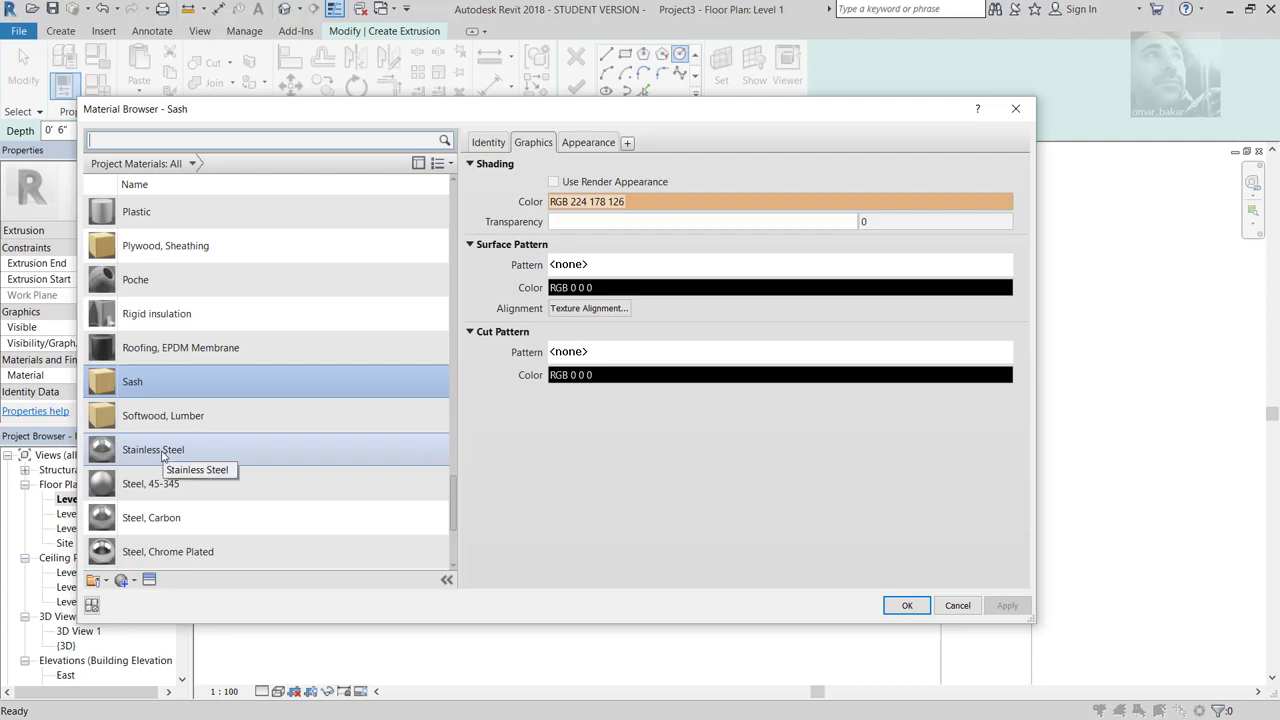
{"action": "left_click", "coordinate": [143, 557]}
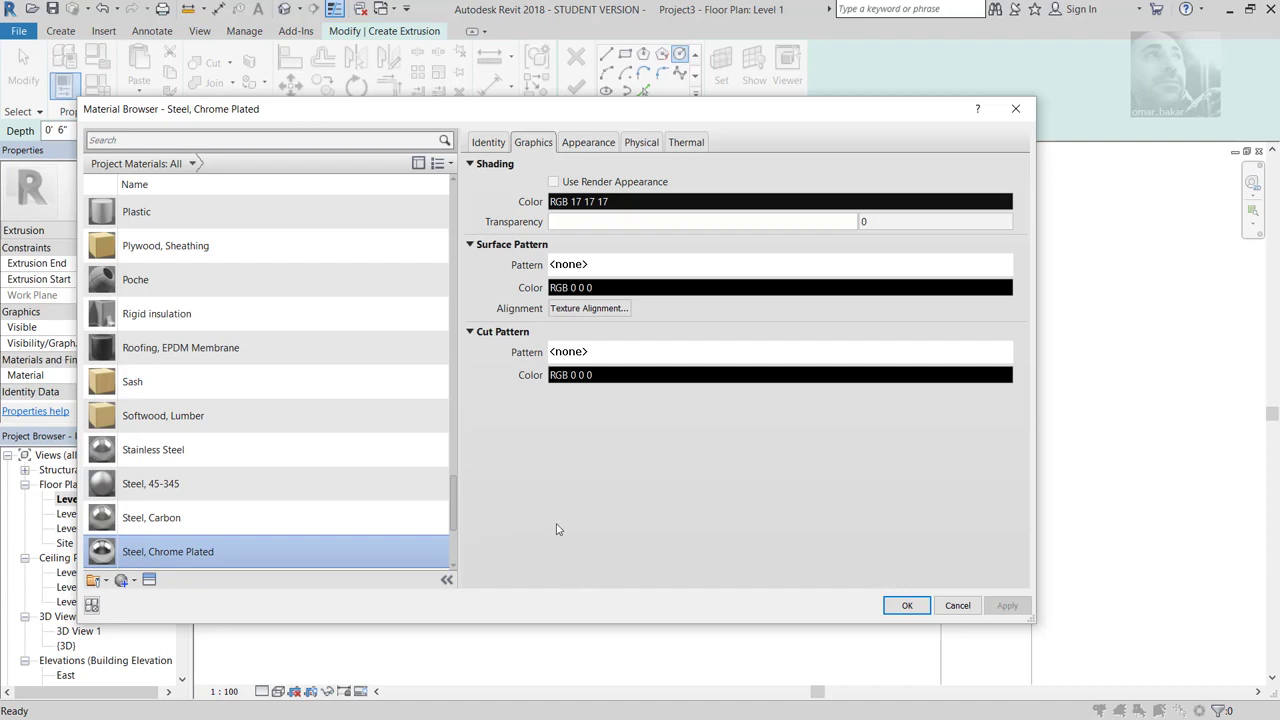
{"action": "left_click", "coordinate": [907, 605]}
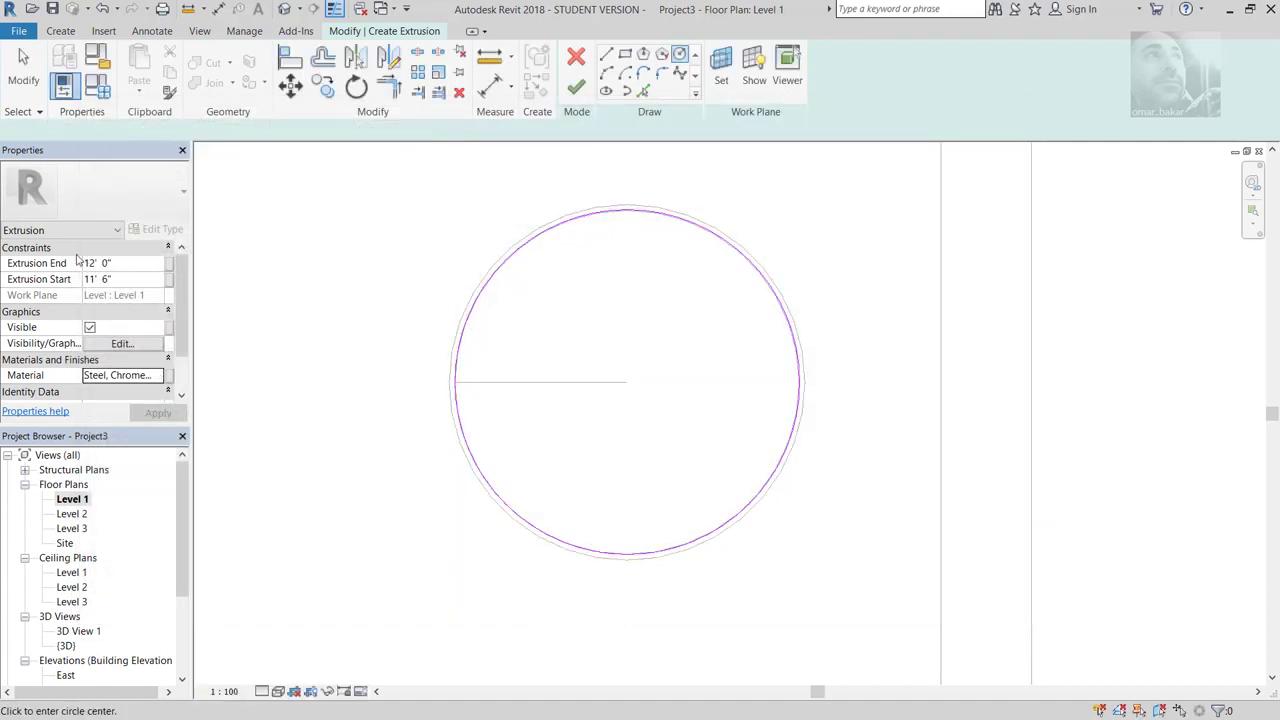
Step: Finish the extrusion, delete the guide line, and finish the in-place column
{"action": "left_click", "coordinate": [576, 88]}
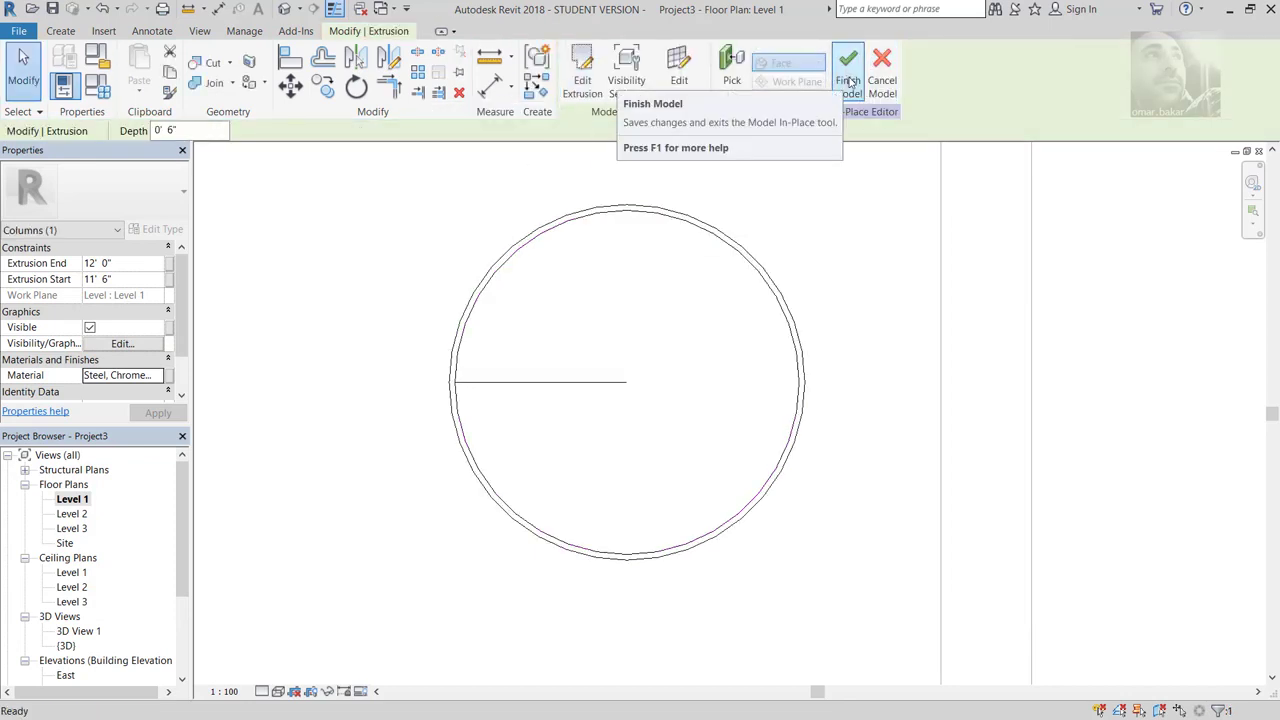
{"action": "left_click", "coordinate": [23, 62]}
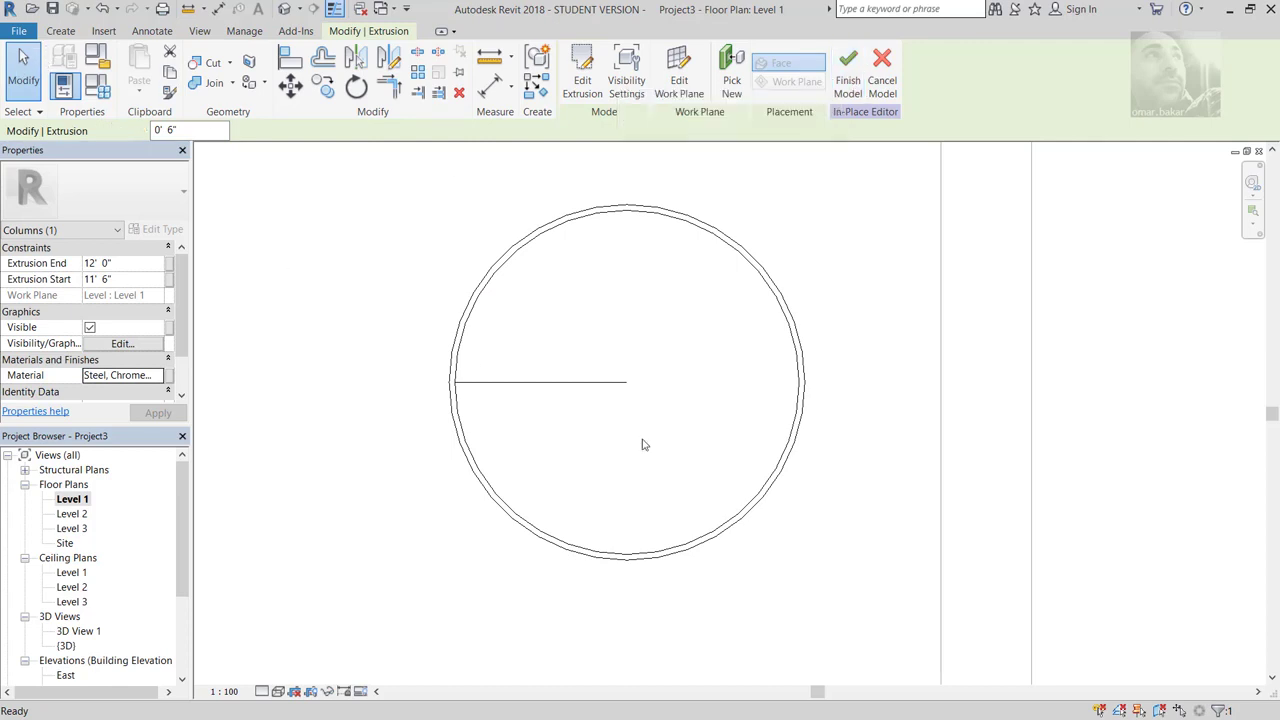
{"action": "left_click", "coordinate": [583, 398]}
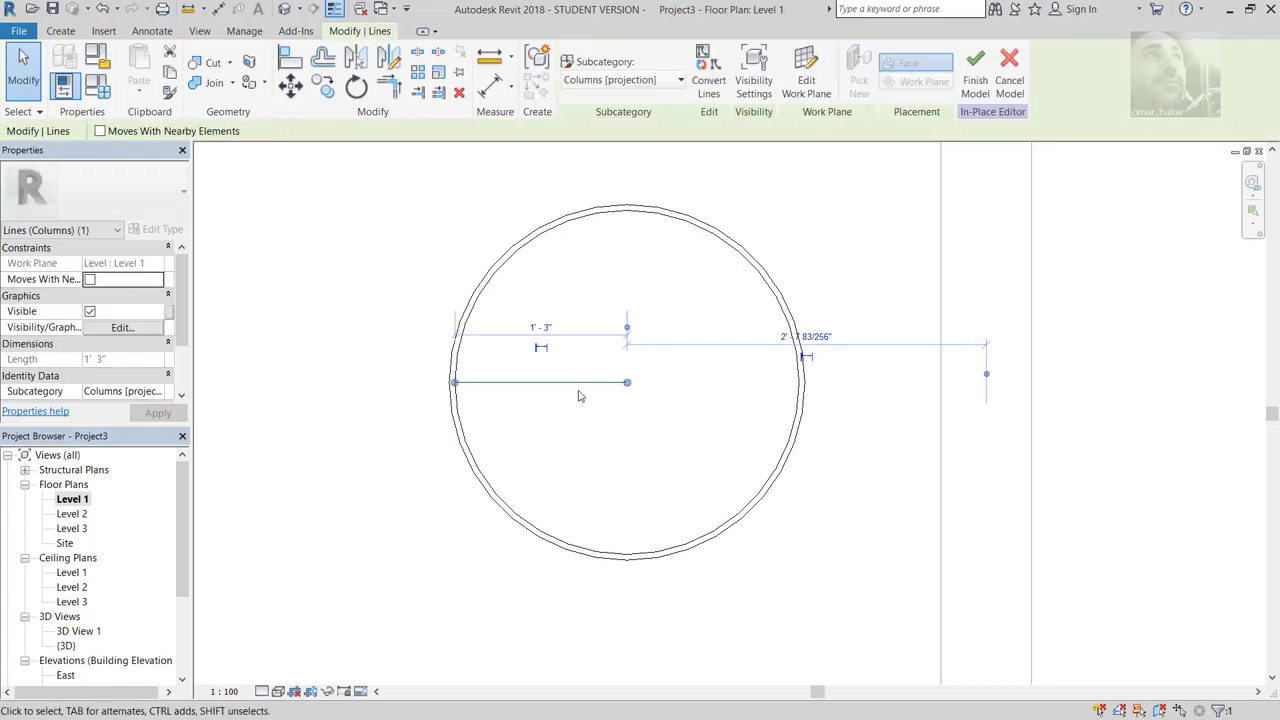
{"action": "key", "text": "Delete"}
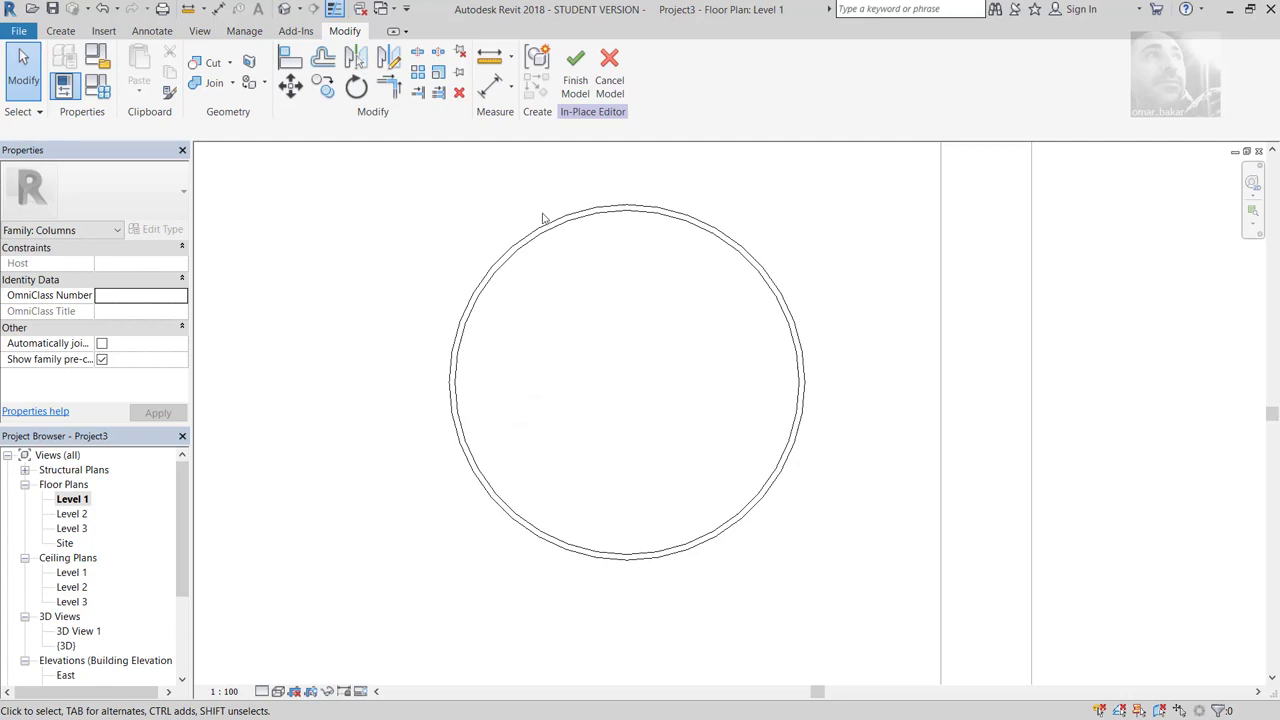
{"action": "left_click", "coordinate": [578, 88]}
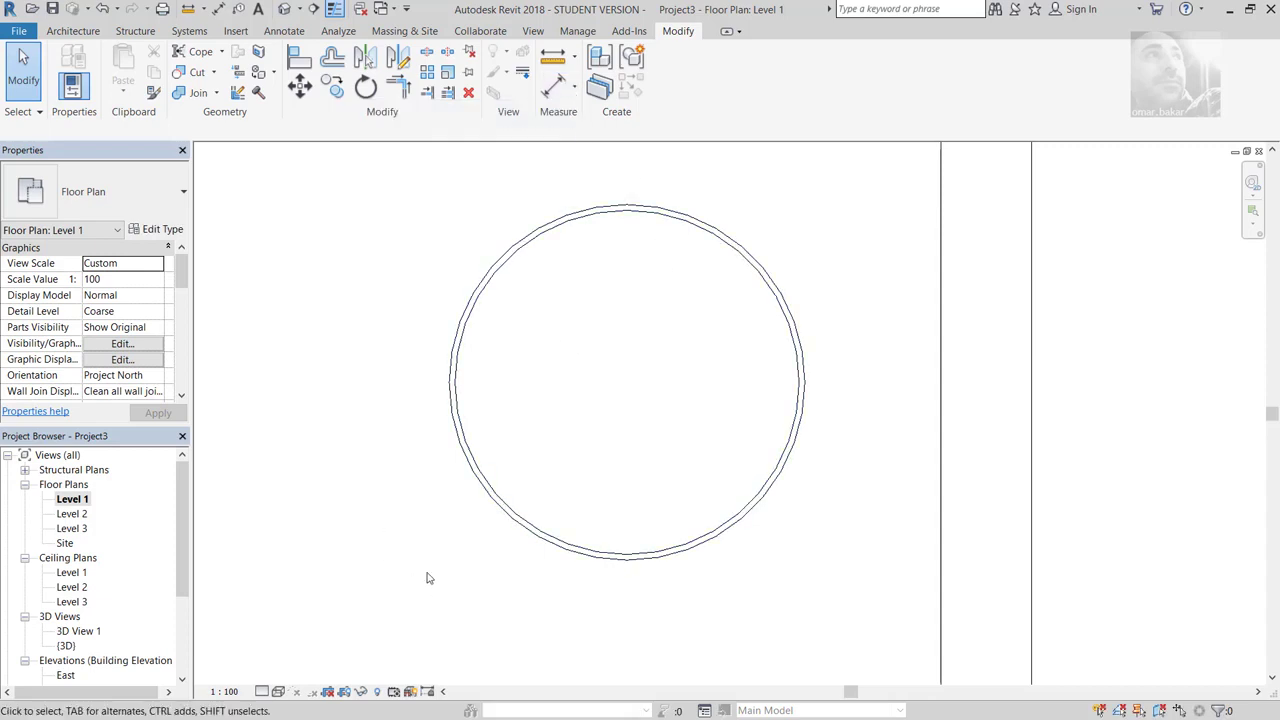
Step: Look over the lobby in 3D View 1, then switch to the North elevation
{"action": "double_click", "coordinate": [84, 632]}
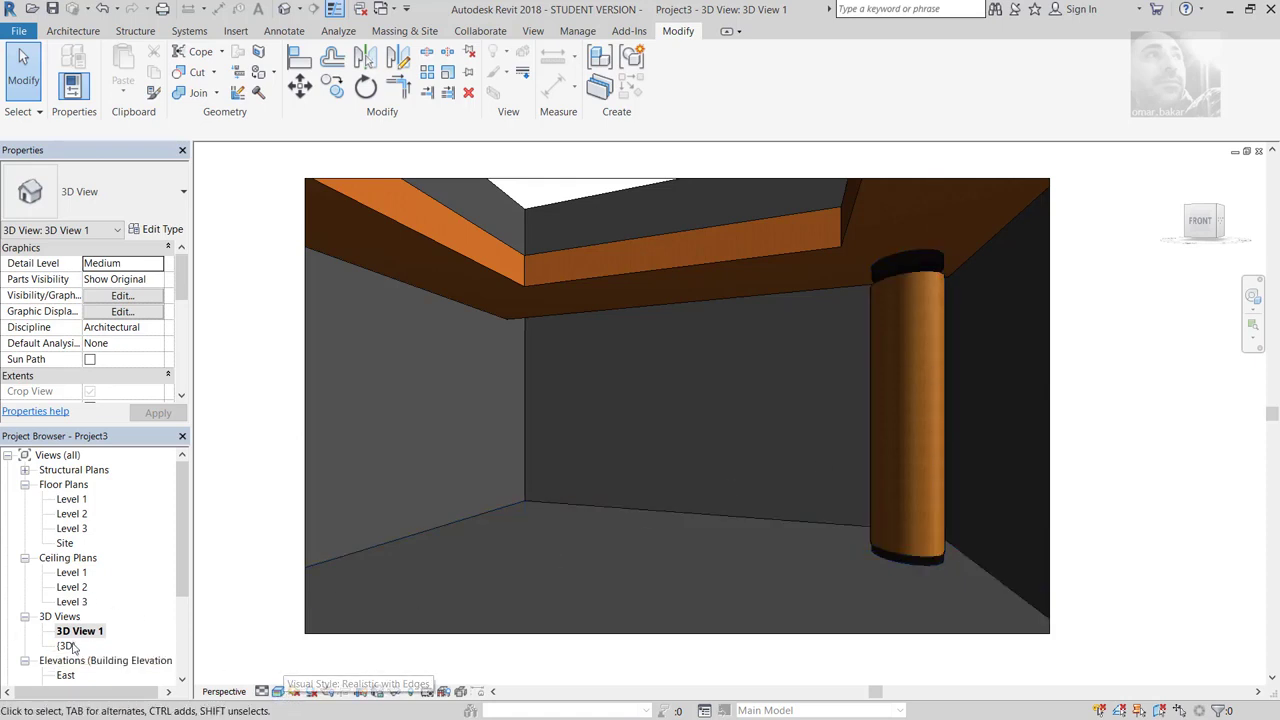
{"action": "left_click", "coordinate": [183, 578]}
{"action": "scroll", "coordinate": [183, 578], "scroll_direction": "down", "scroll_amount": 1}
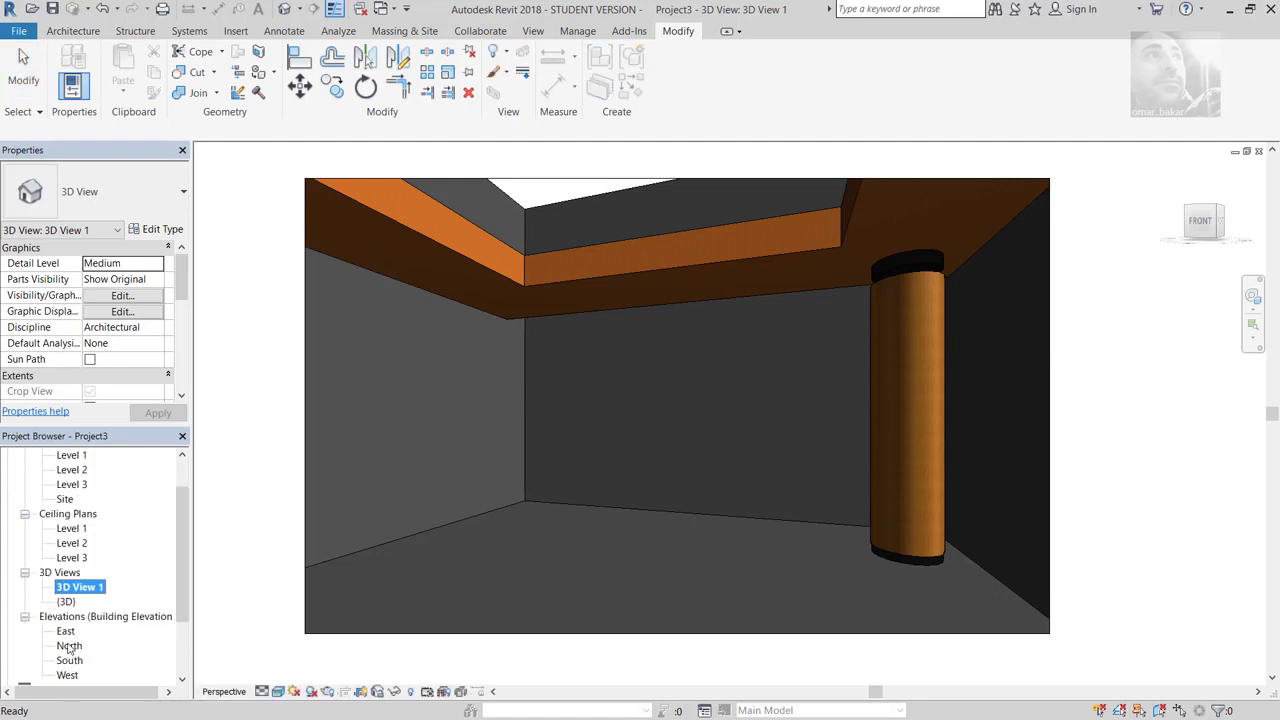
{"action": "double_click", "coordinate": [70, 647]}
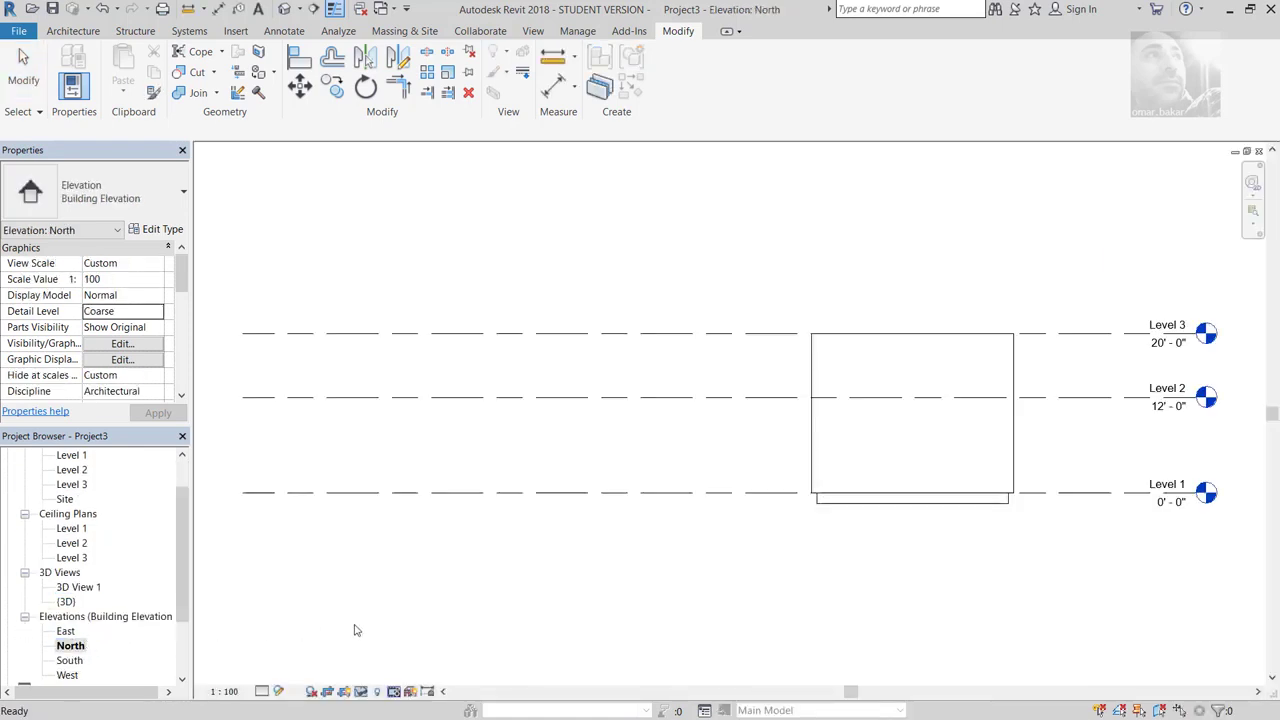
Step: Frame the lobby in wireframe in the North elevation and select the column
{"action": "scroll", "coordinate": [1014, 415], "scroll_direction": "up", "scroll_amount": 3}
{"action": "middle_click_drag", "start_coordinate": [977, 423], "coordinate": [919, 436]}
{"action": "left_click", "coordinate": [279, 691]}
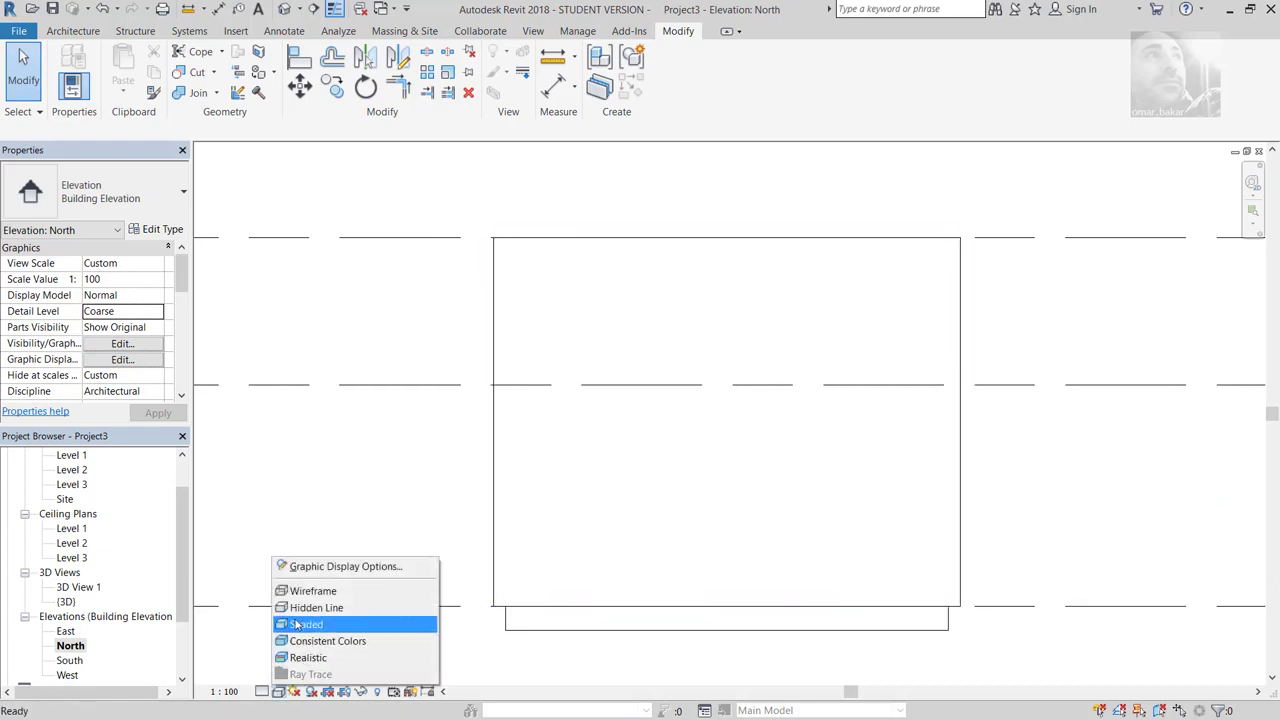
{"action": "left_click", "coordinate": [330, 589]}
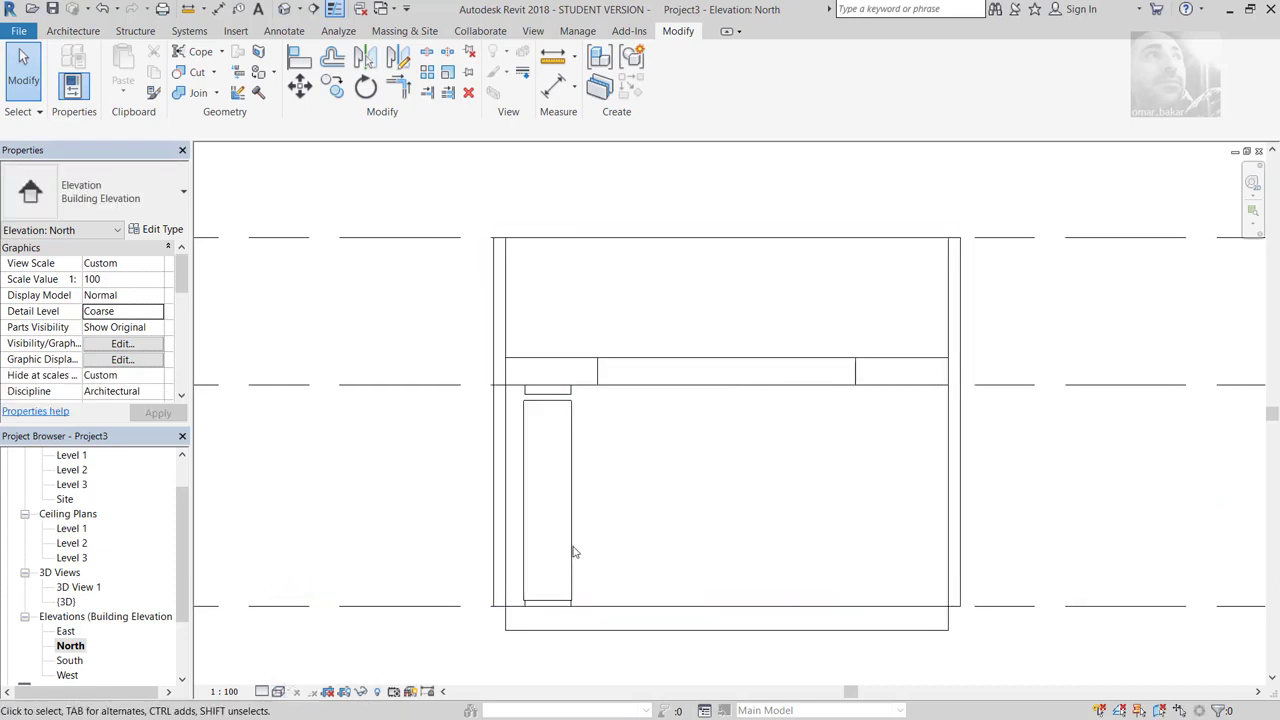
{"action": "scroll", "coordinate": [529, 563], "scroll_direction": "up", "scroll_amount": 2}
{"action": "scroll", "coordinate": [529, 563], "scroll_direction": "up", "scroll_amount": 1}
{"action": "scroll", "coordinate": [559, 389], "scroll_direction": "down", "scroll_amount": 1}
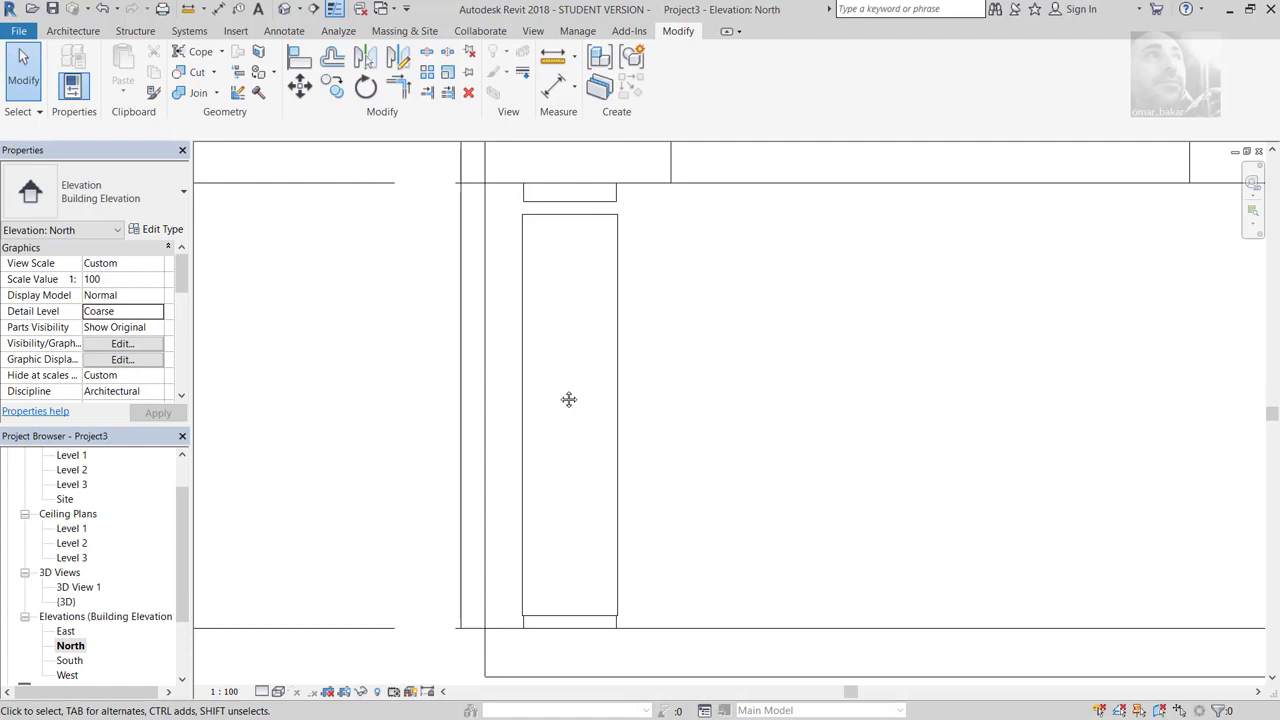
{"action": "middle_click_drag", "start_coordinate": [569, 397], "coordinate": [577, 389]}
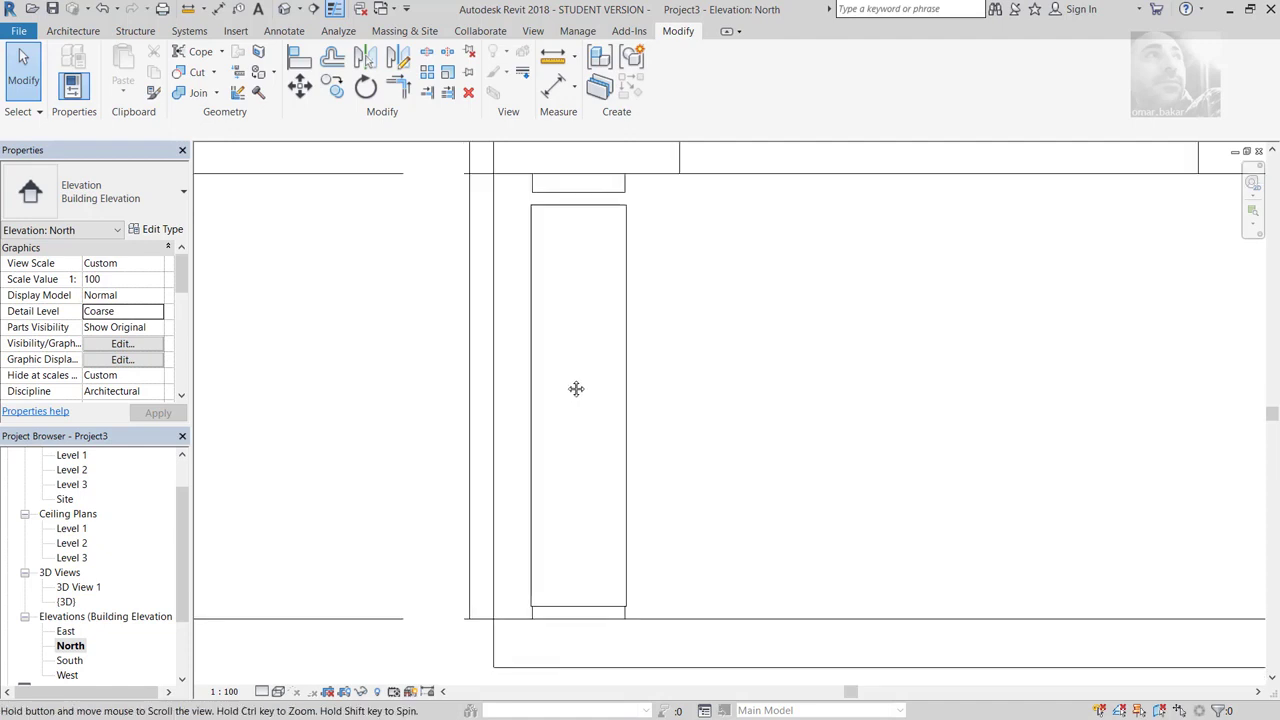
{"action": "left_click", "coordinate": [627, 605]}
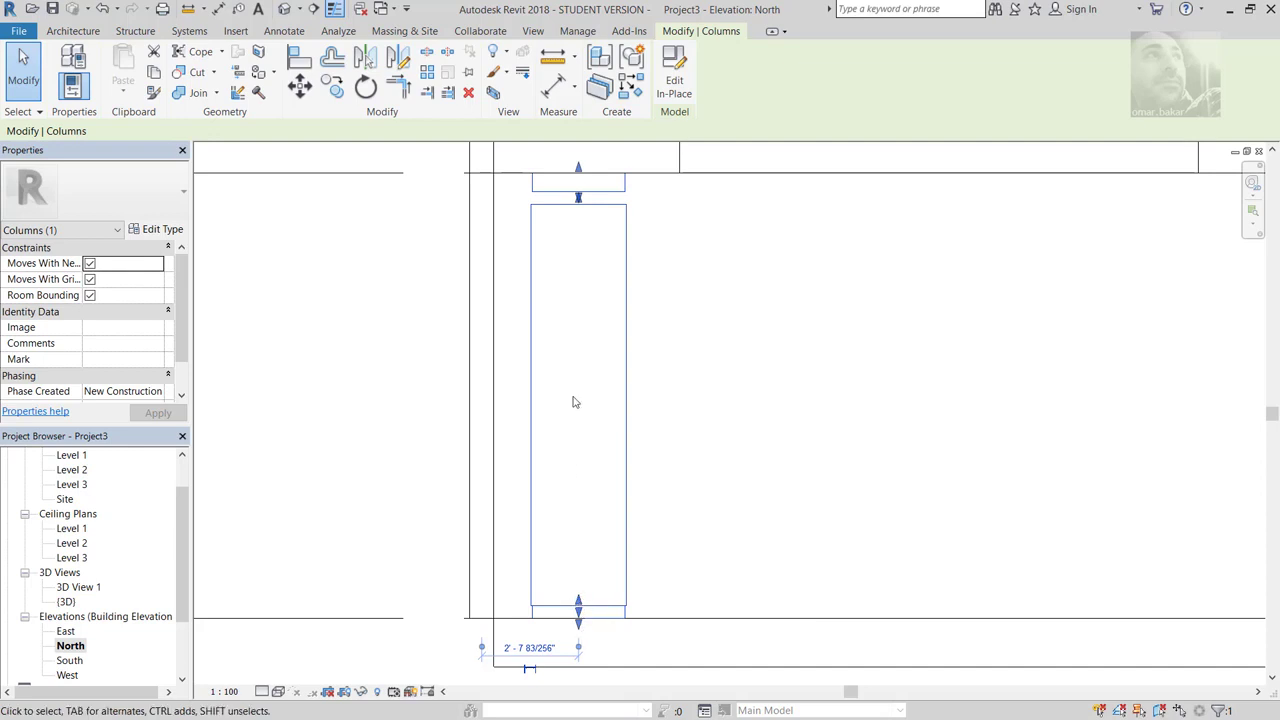
Step: Shorten the top piece, extend the shaft up to meet it, and edit the column in place
{"action": "middle_click_drag", "start_coordinate": [594, 391], "coordinate": [586, 462]}
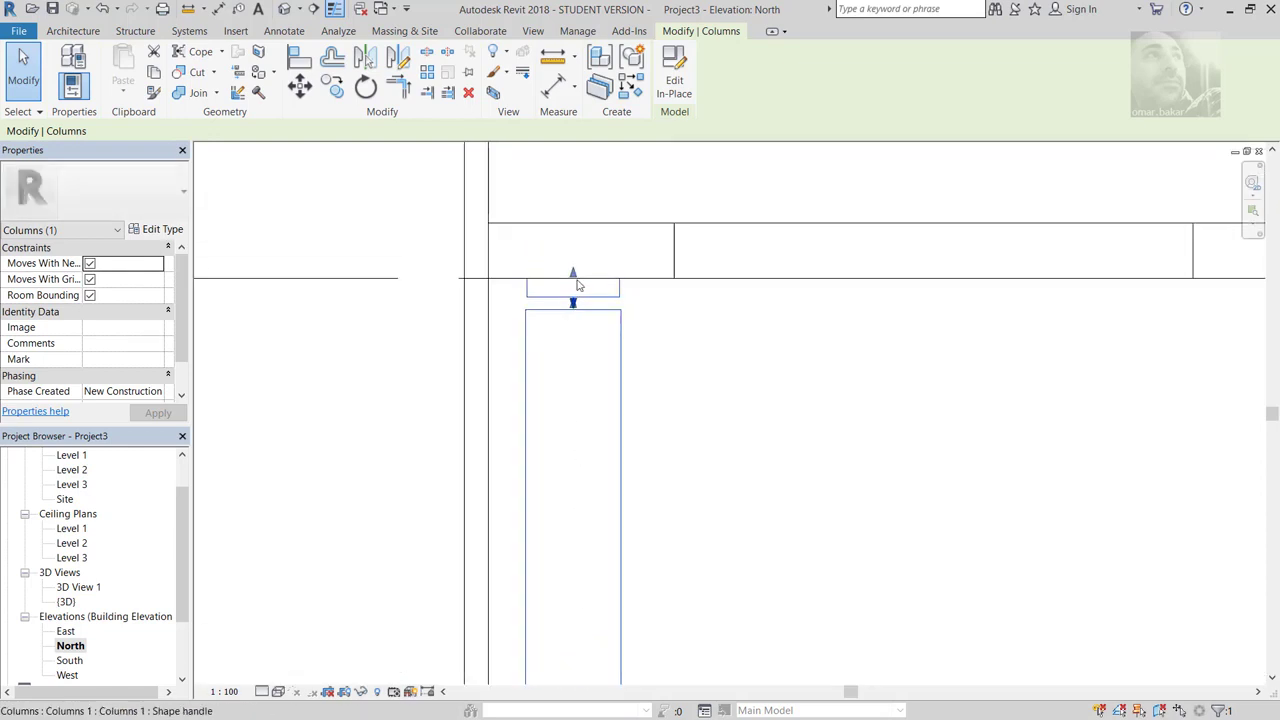
{"action": "scroll", "coordinate": [578, 300], "scroll_direction": "up", "scroll_amount": 3}
{"action": "scroll", "coordinate": [578, 302], "scroll_direction": "up", "scroll_amount": 3}
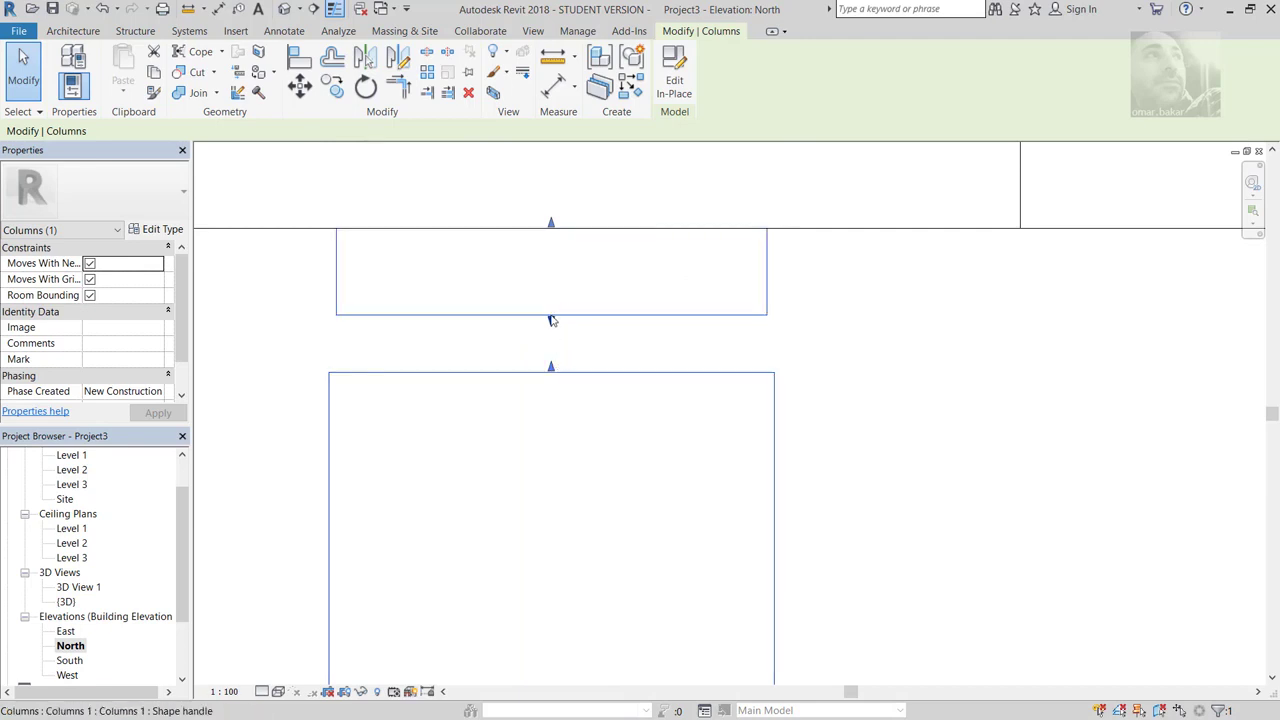
{"action": "left_click_drag", "start_coordinate": [551, 320], "coordinate": [551, 303]}
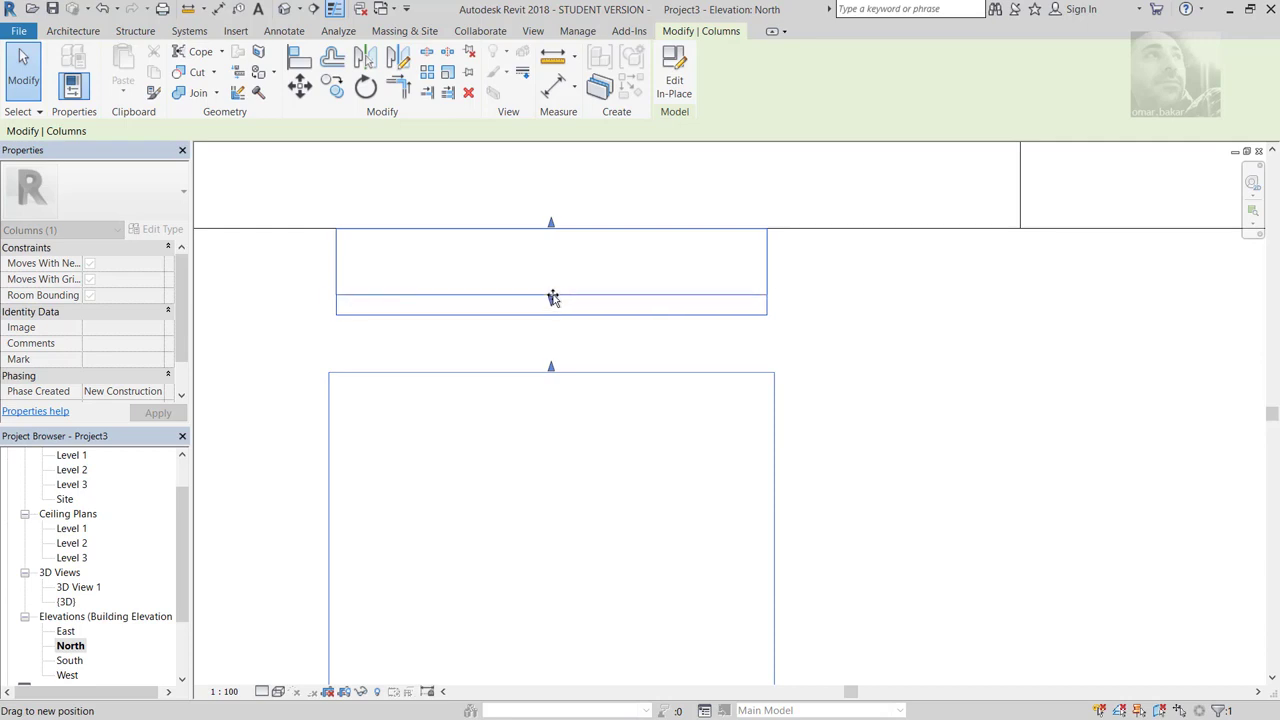
{"action": "left_click_drag", "start_coordinate": [551, 303], "coordinate": [549, 311]}
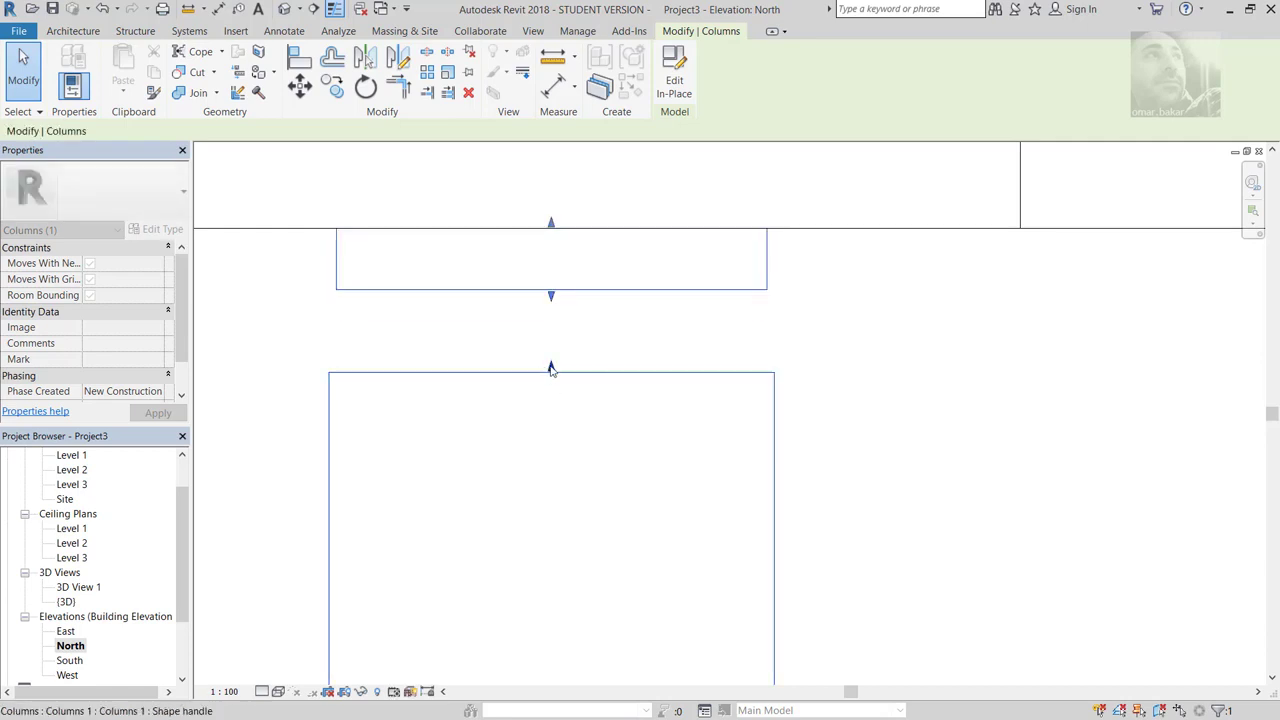
{"action": "left_click_drag", "start_coordinate": [551, 366], "coordinate": [551, 287]}
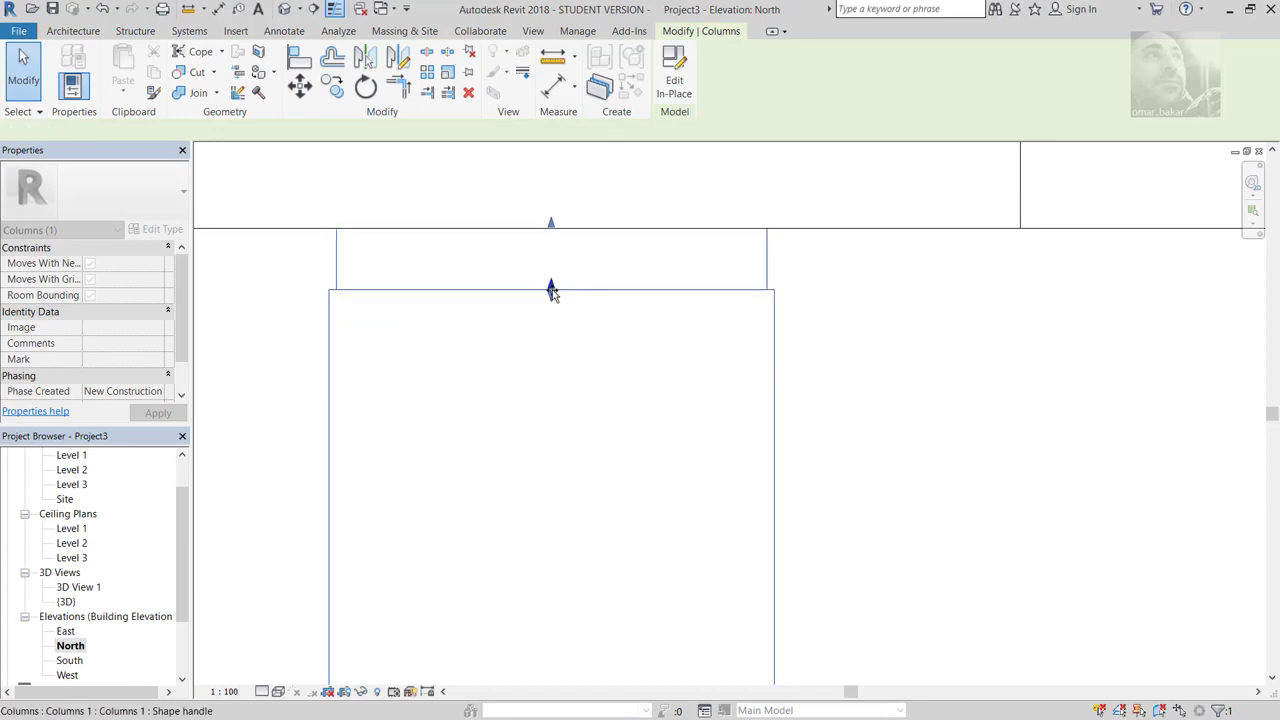
{"action": "scroll", "coordinate": [829, 394], "scroll_direction": "down", "scroll_amount": 2}
{"action": "scroll", "coordinate": [829, 394], "scroll_direction": "down", "scroll_amount": 1}
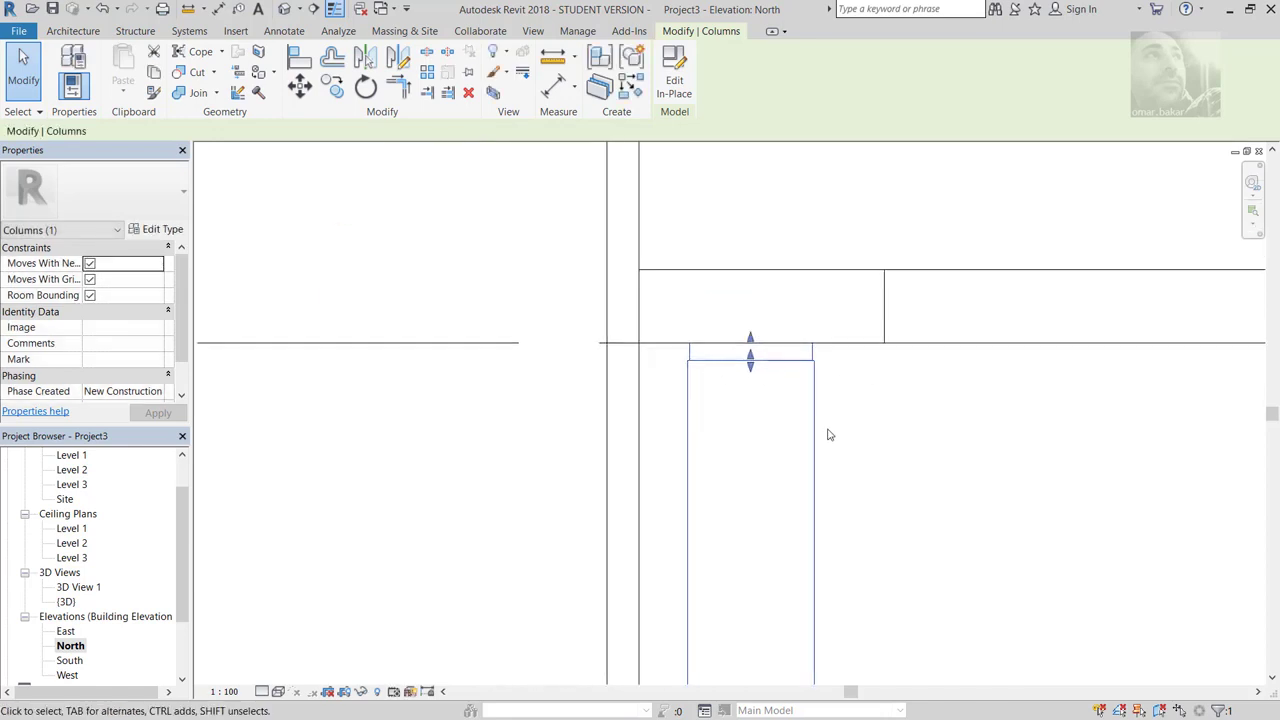
{"action": "mouse_move", "coordinate": [826, 434]}
{"action": "middle_mouse_down"}
{"action": "mouse_move", "coordinate": [734, 311]}
{"action": "mouse_move", "coordinate": [700, 386]}
{"action": "middle_mouse_up"}
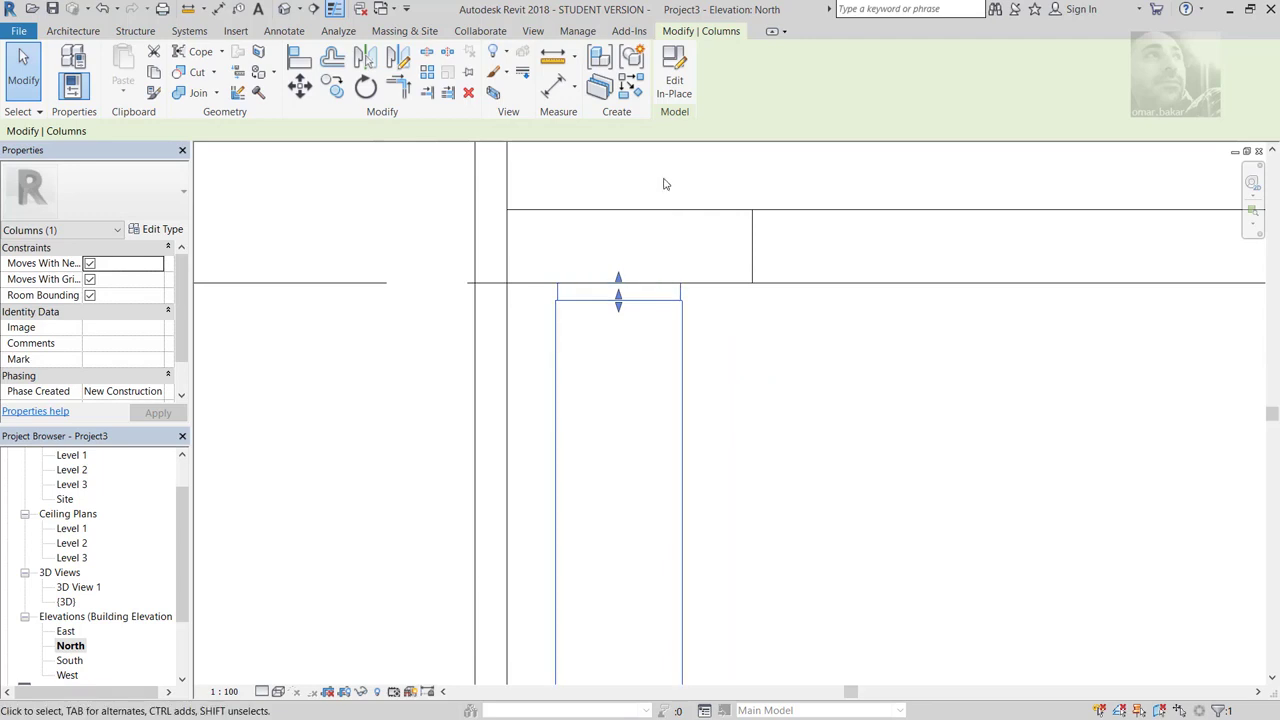
{"action": "left_click", "coordinate": [672, 80]}
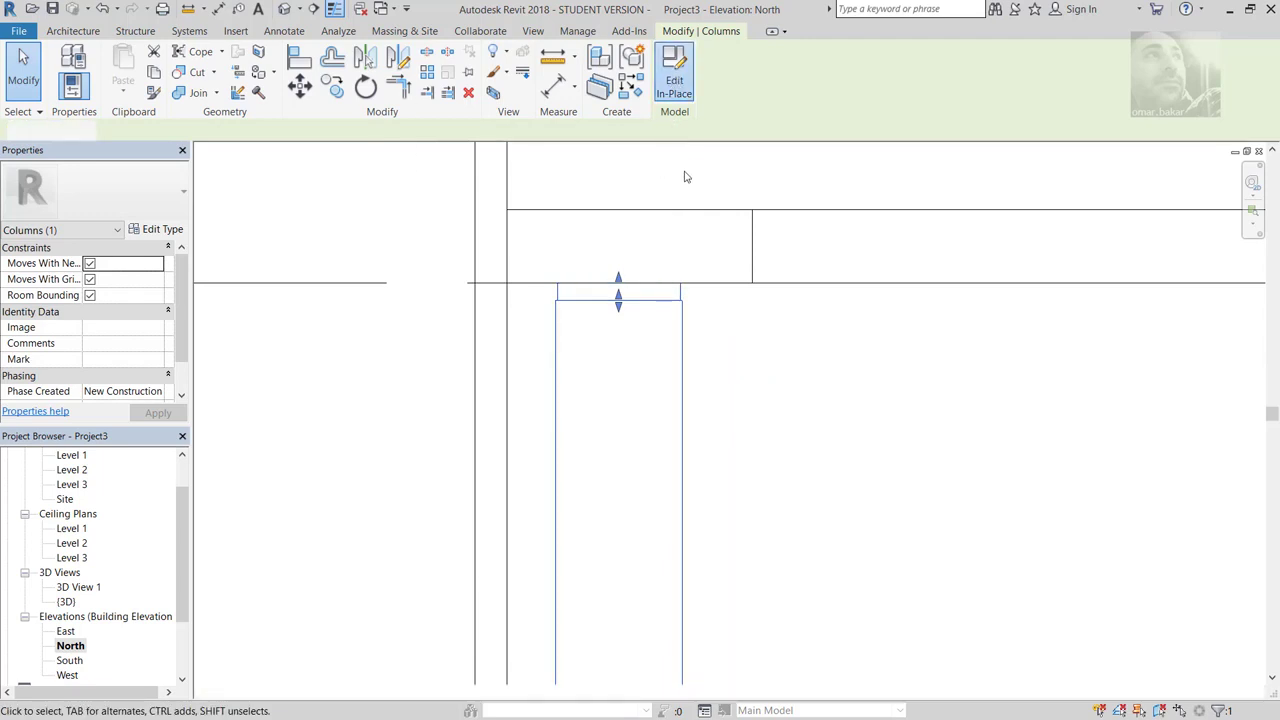
{"action": "scroll", "coordinate": [640, 325], "scroll_direction": "up", "scroll_amount": 1}
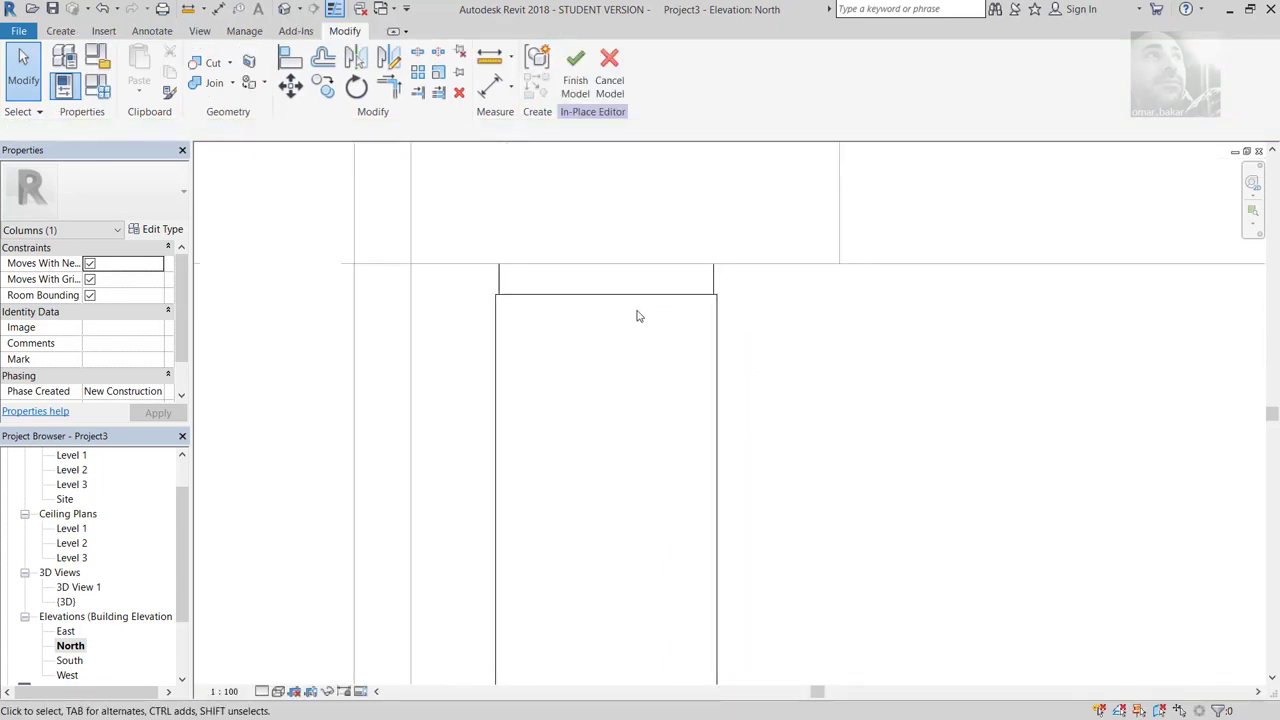
Step: Set the shaft extrusion's end to exactly 11' 8"
{"action": "left_click", "coordinate": [716, 345]}
{"action": "left_click", "coordinate": [715, 350]}
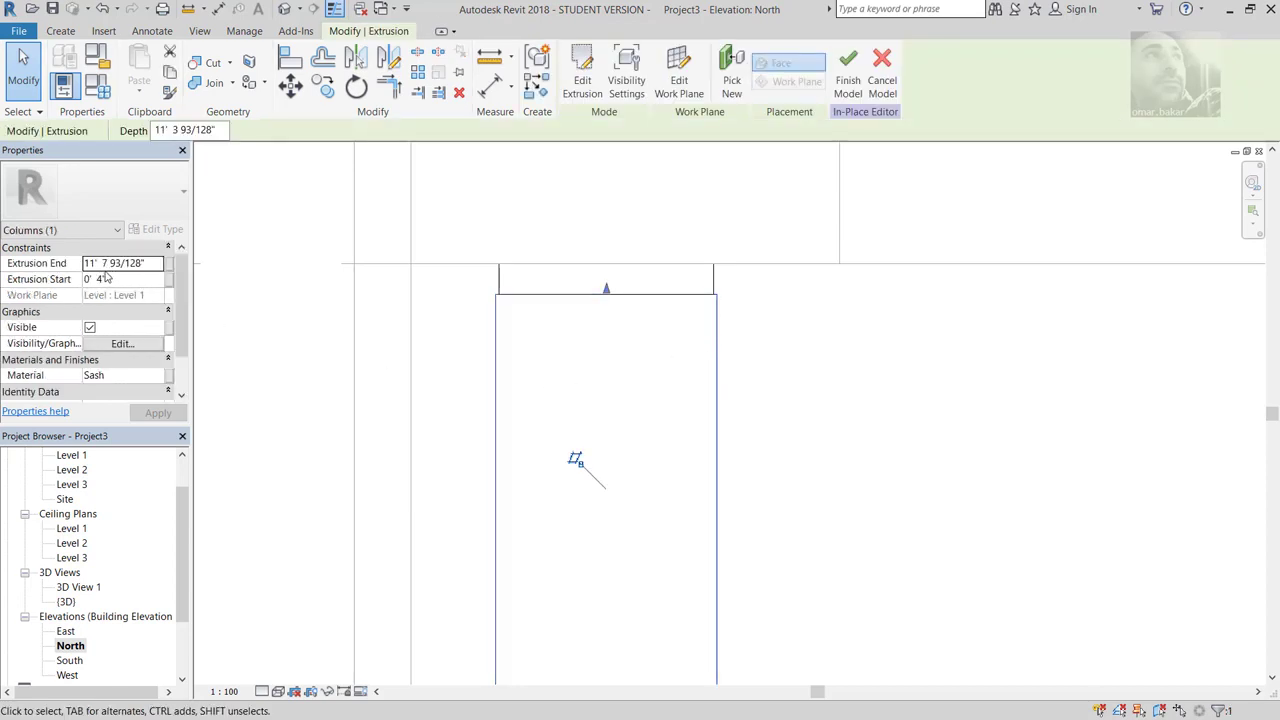
{"action": "left_click", "coordinate": [103, 263]}
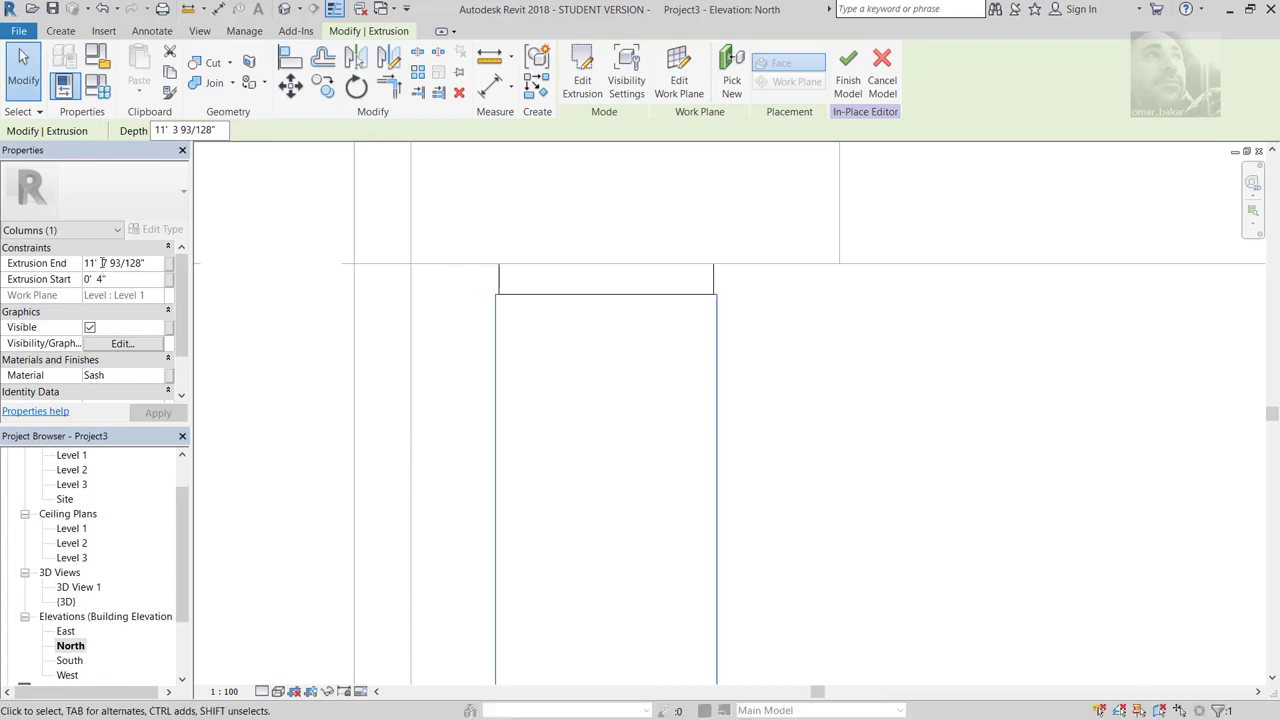
{"action": "left_click_drag", "start_coordinate": [102, 263], "coordinate": [133, 260]}
{"action": "key", "text": "BackSpace"}
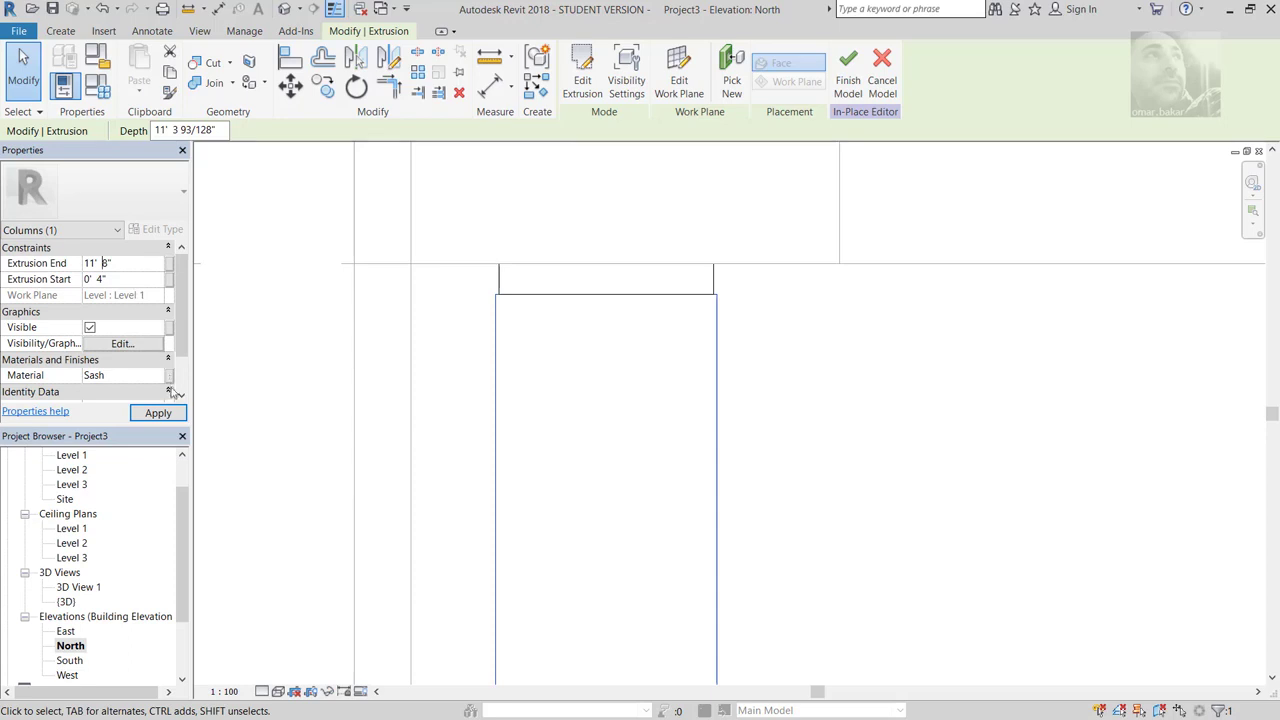
{"action": "left_click", "coordinate": [158, 412]}
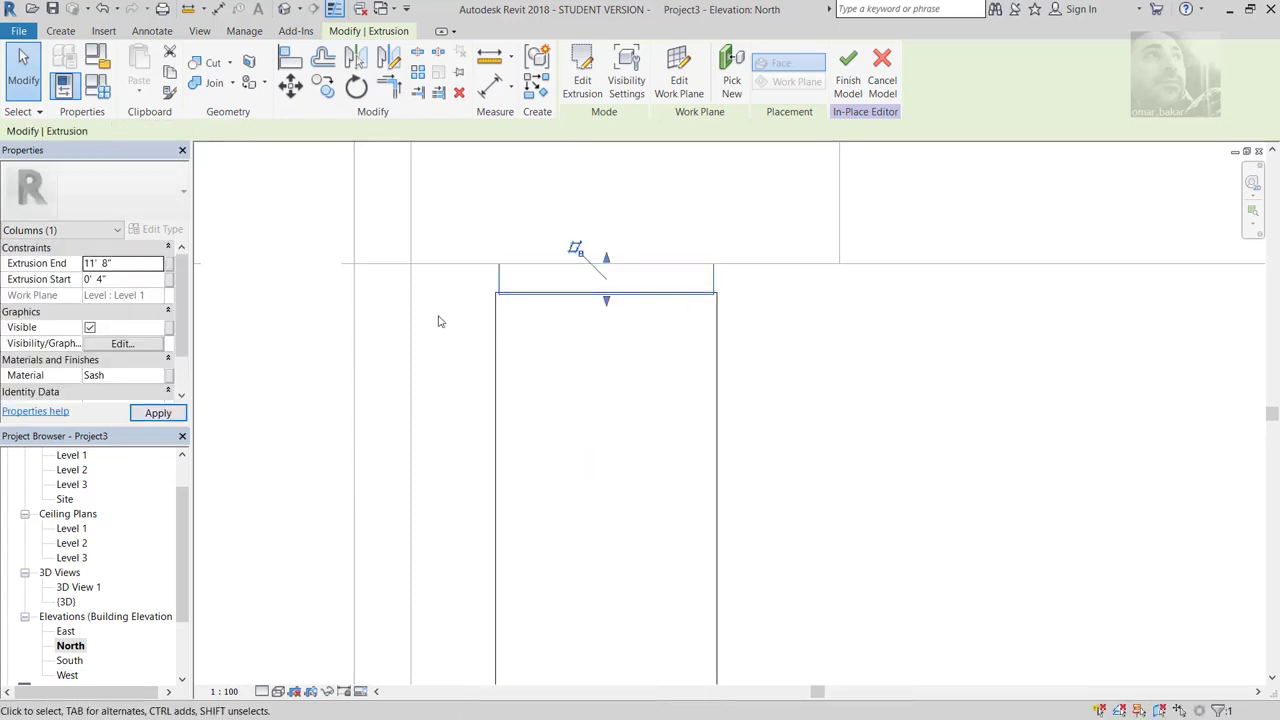
Step: Set the chrome cap's extrusion start to 11' 8" so it meets the shaft
{"action": "left_click", "coordinate": [669, 279]}
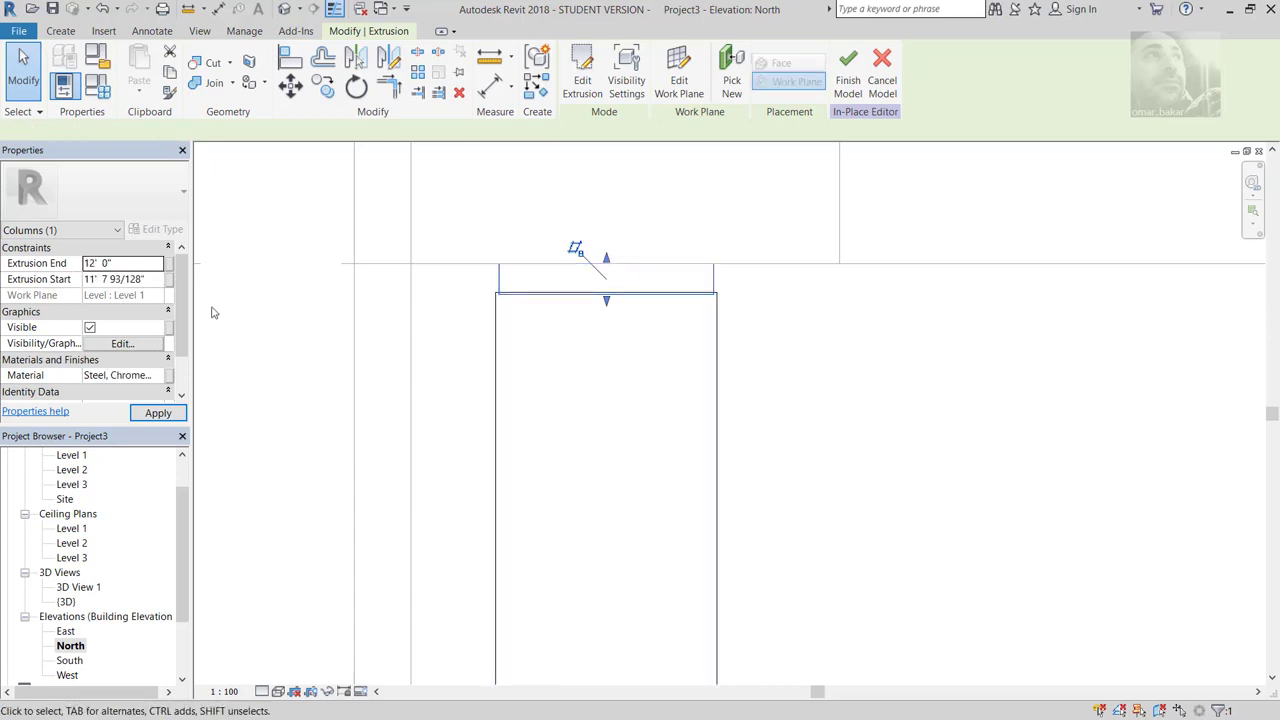
{"action": "left_click", "coordinate": [108, 279]}
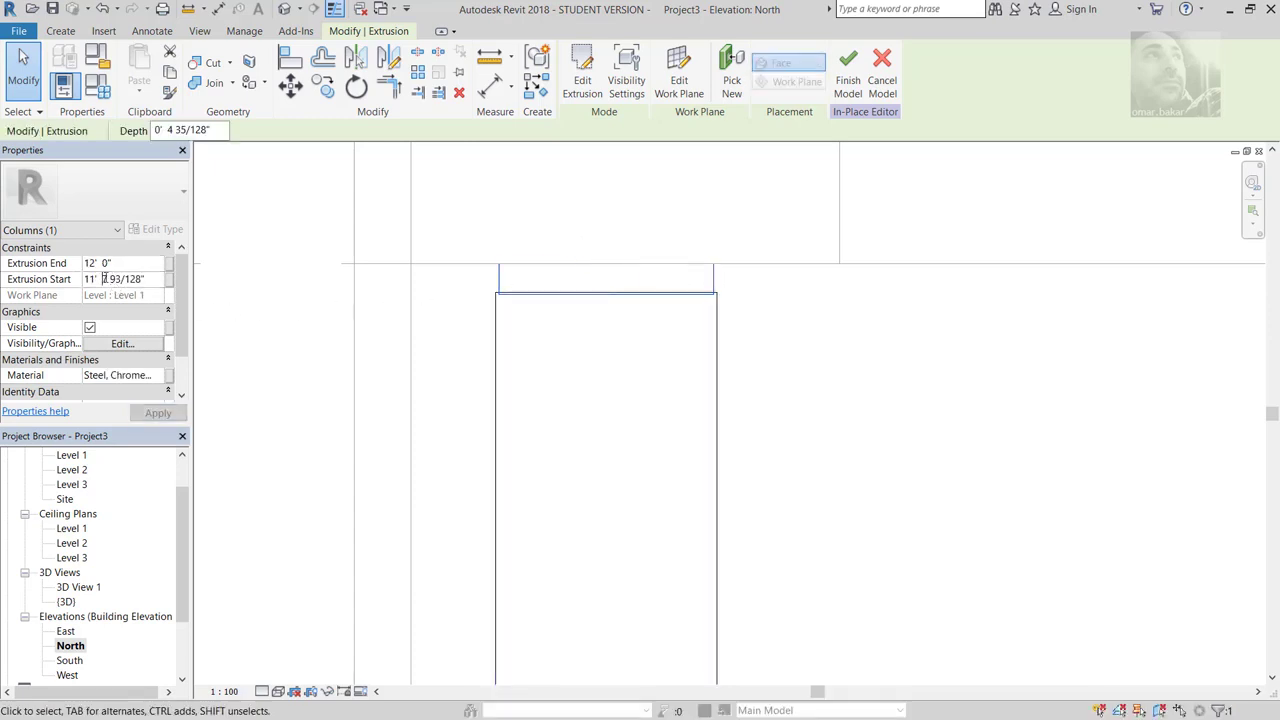
{"action": "left_click_drag", "start_coordinate": [102, 279], "coordinate": [137, 279]}
{"action": "type", "text": "8"}
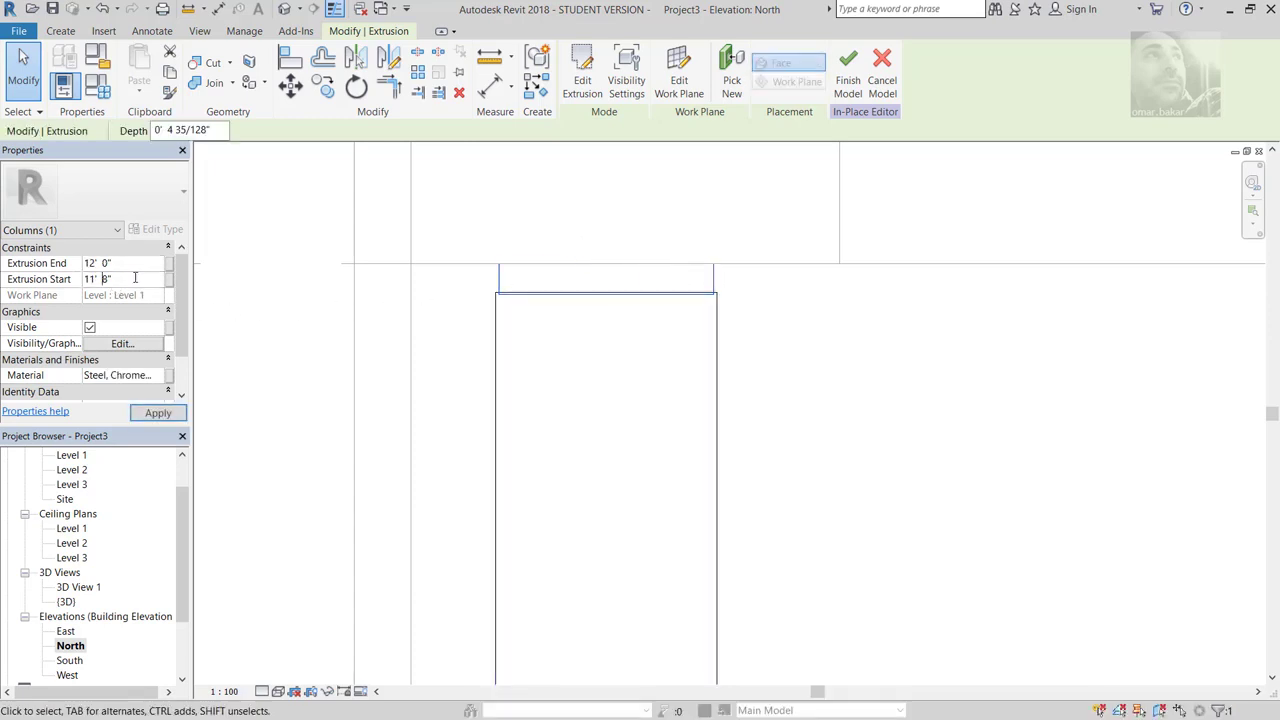
{"action": "left_click", "coordinate": [156, 415]}
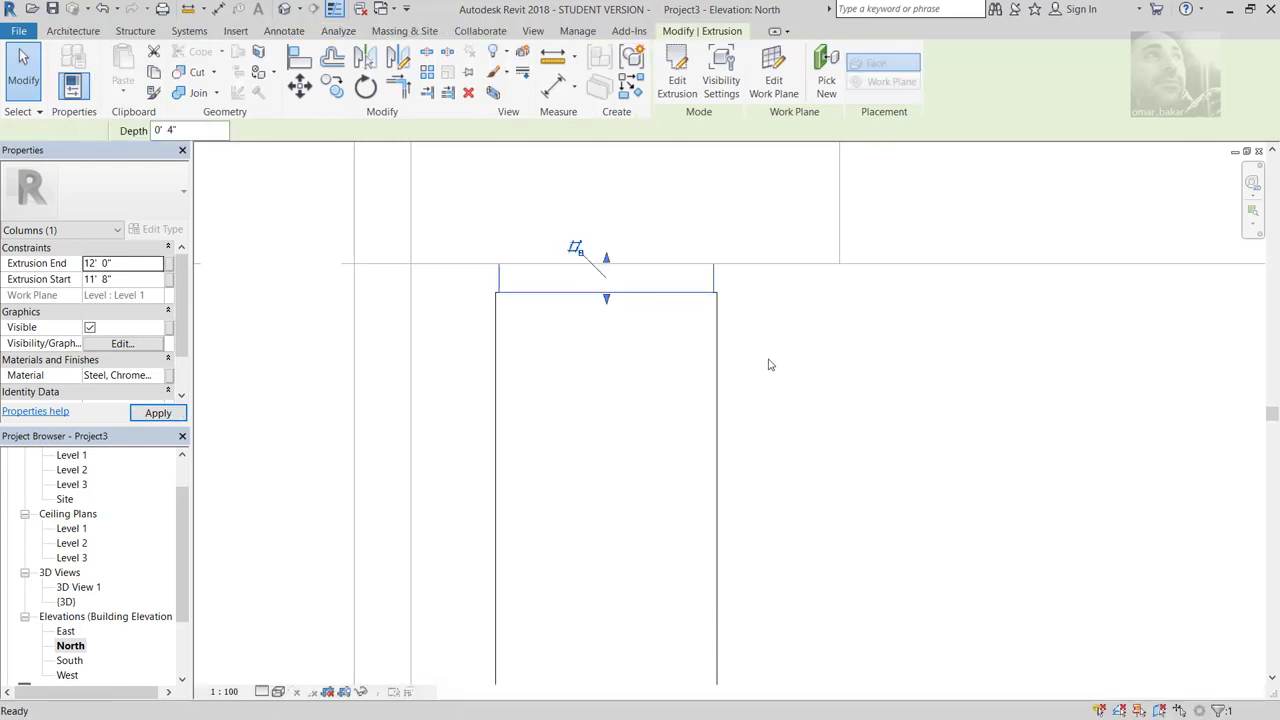
{"action": "scroll", "coordinate": [757, 357], "scroll_direction": "down", "scroll_amount": 1}
{"action": "scroll", "coordinate": [773, 389], "scroll_direction": "down", "scroll_amount": 2}
{"action": "middle_click_drag", "start_coordinate": [773, 389], "coordinate": [647, 277]}
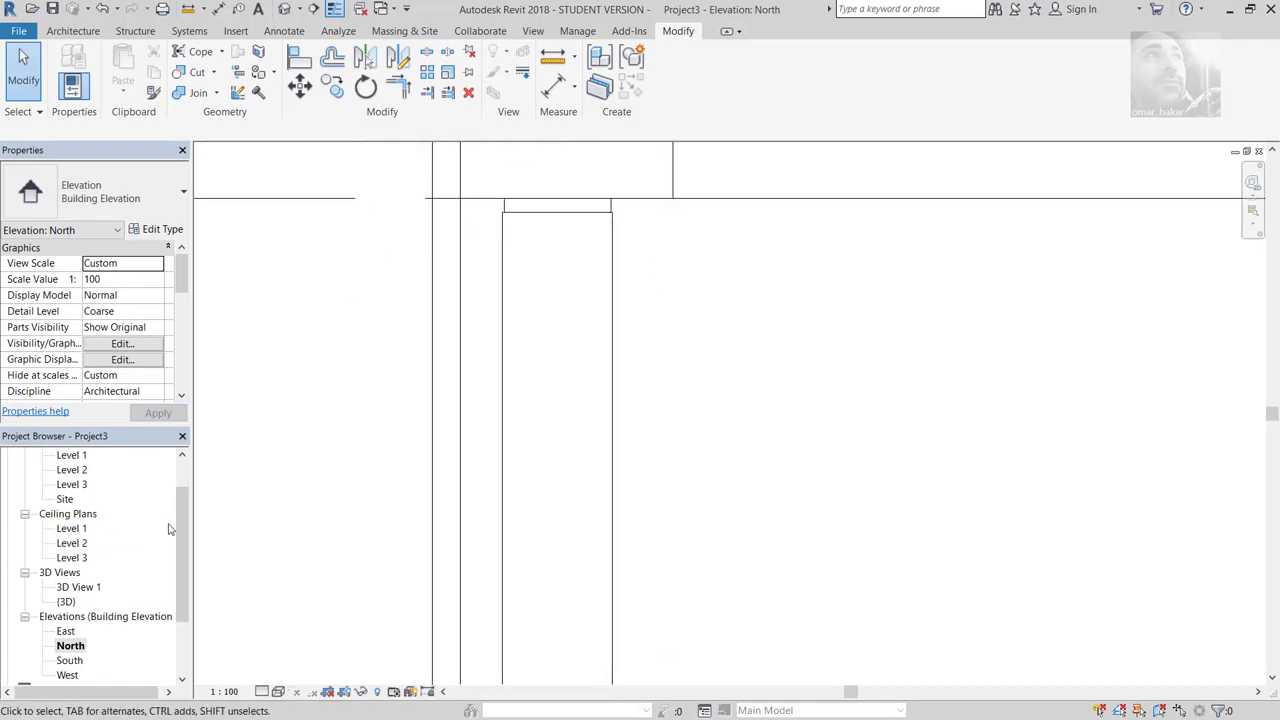
Step: Open the Level 1 floor plan and frame the walls and column
{"action": "left_click_drag", "start_coordinate": [185, 537], "coordinate": [183, 506]}
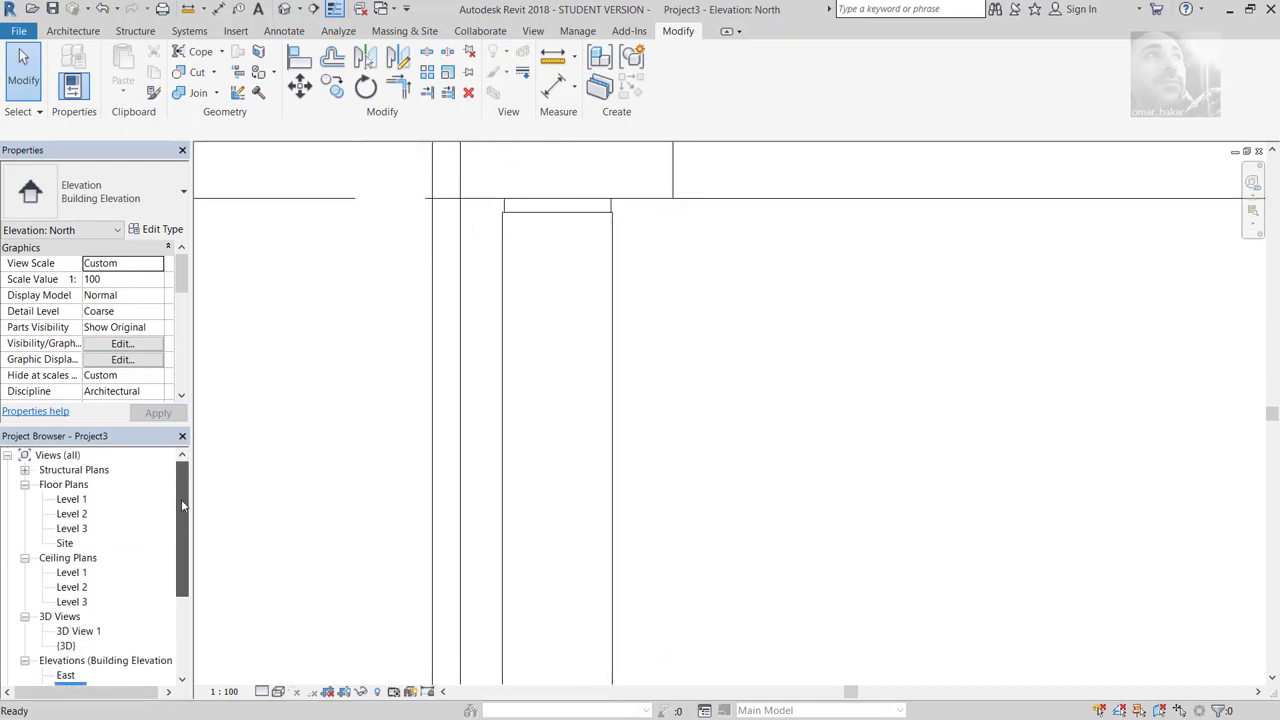
{"action": "double_click", "coordinate": [70, 499]}
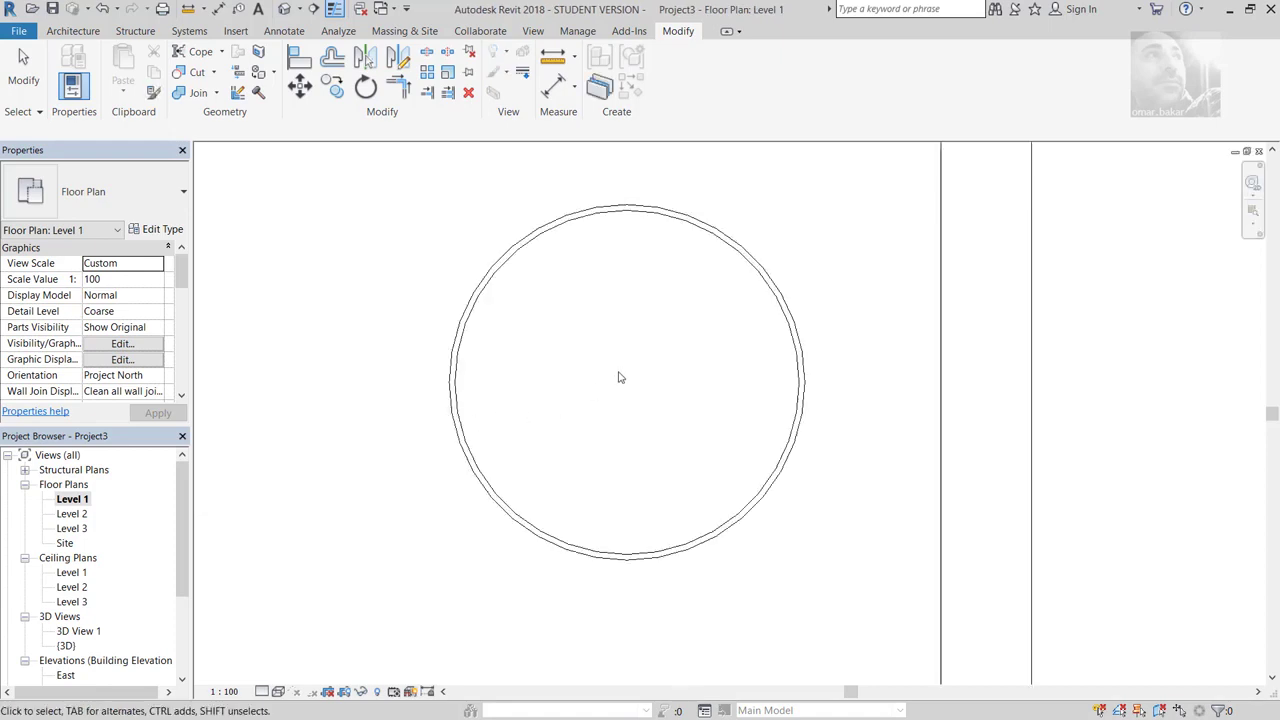
{"action": "scroll", "coordinate": [618, 377], "scroll_direction": "down", "scroll_amount": 5}
{"action": "scroll", "coordinate": [535, 435], "scroll_direction": "down", "scroll_amount": 2}
{"action": "mouse_move", "coordinate": [586, 437]}
{"action": "middle_mouse_down"}
{"action": "mouse_move", "coordinate": [800, 403]}
{"action": "mouse_move", "coordinate": [867, 375]}
{"action": "middle_mouse_up"}
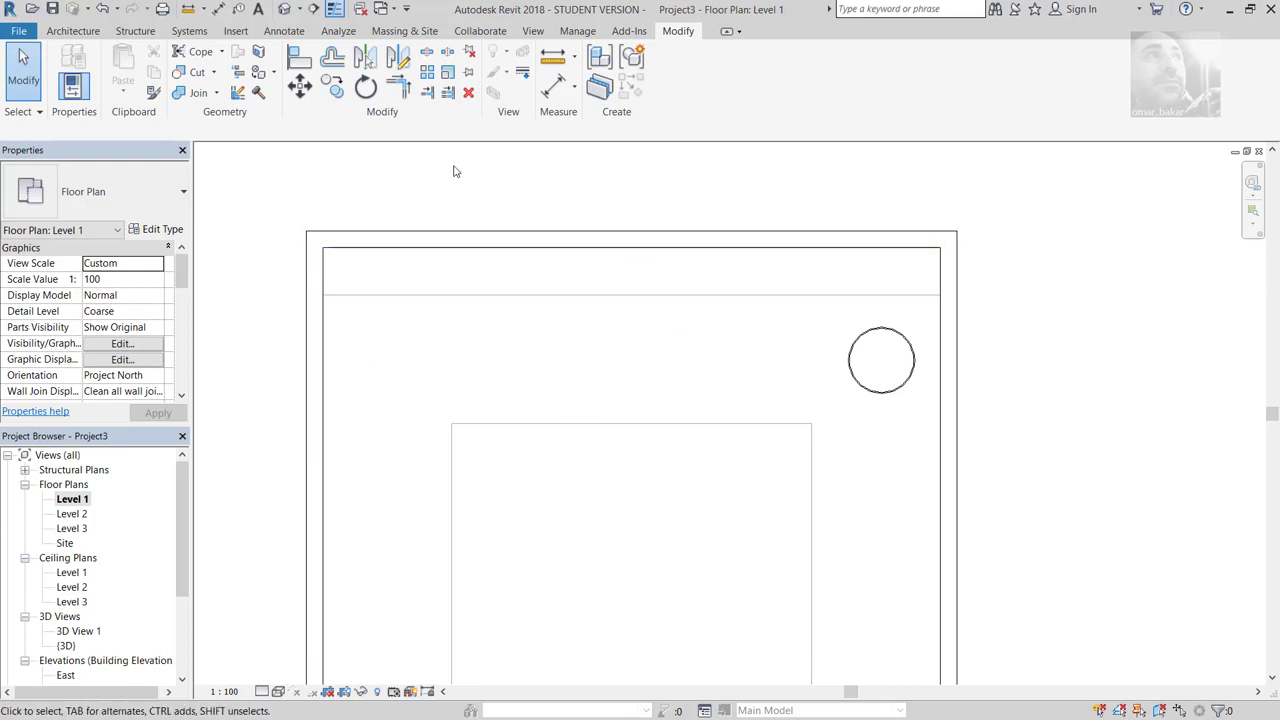
Step: Mirror-copy the column about a vertical axis drawn from the wall's midpoint
{"action": "left_click", "coordinate": [860, 341]}
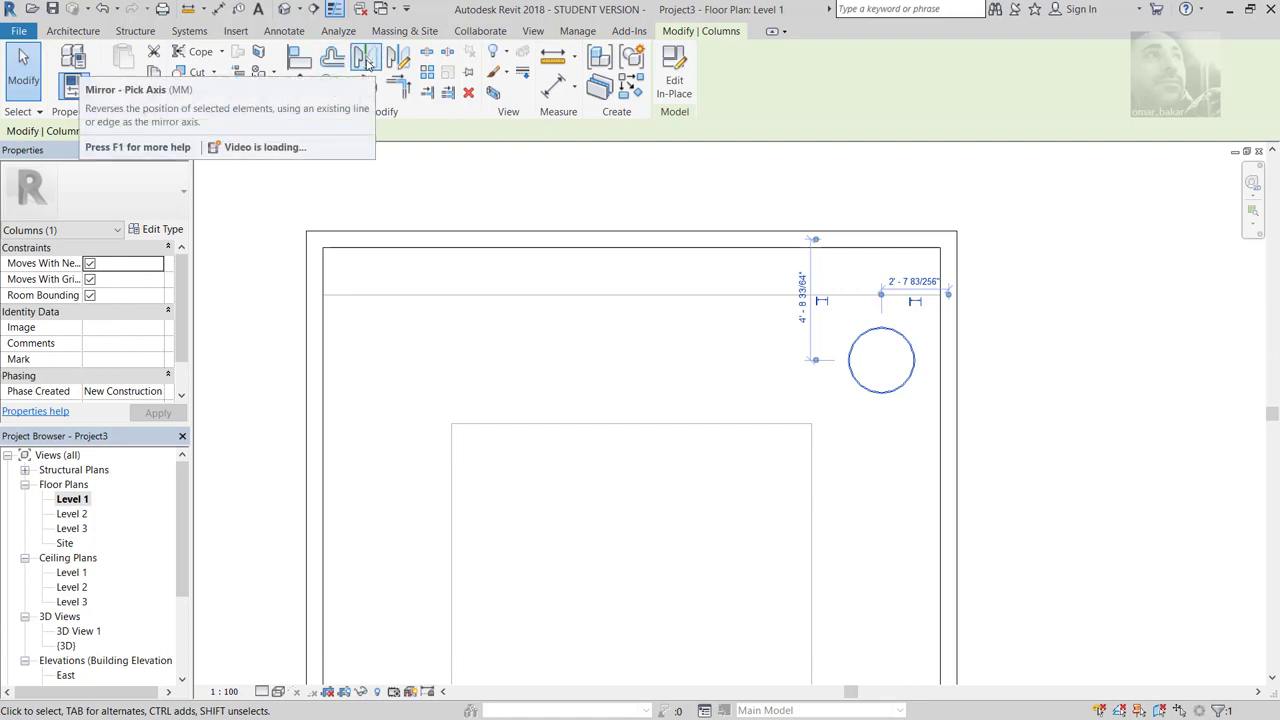
{"action": "left_click", "coordinate": [367, 62]}
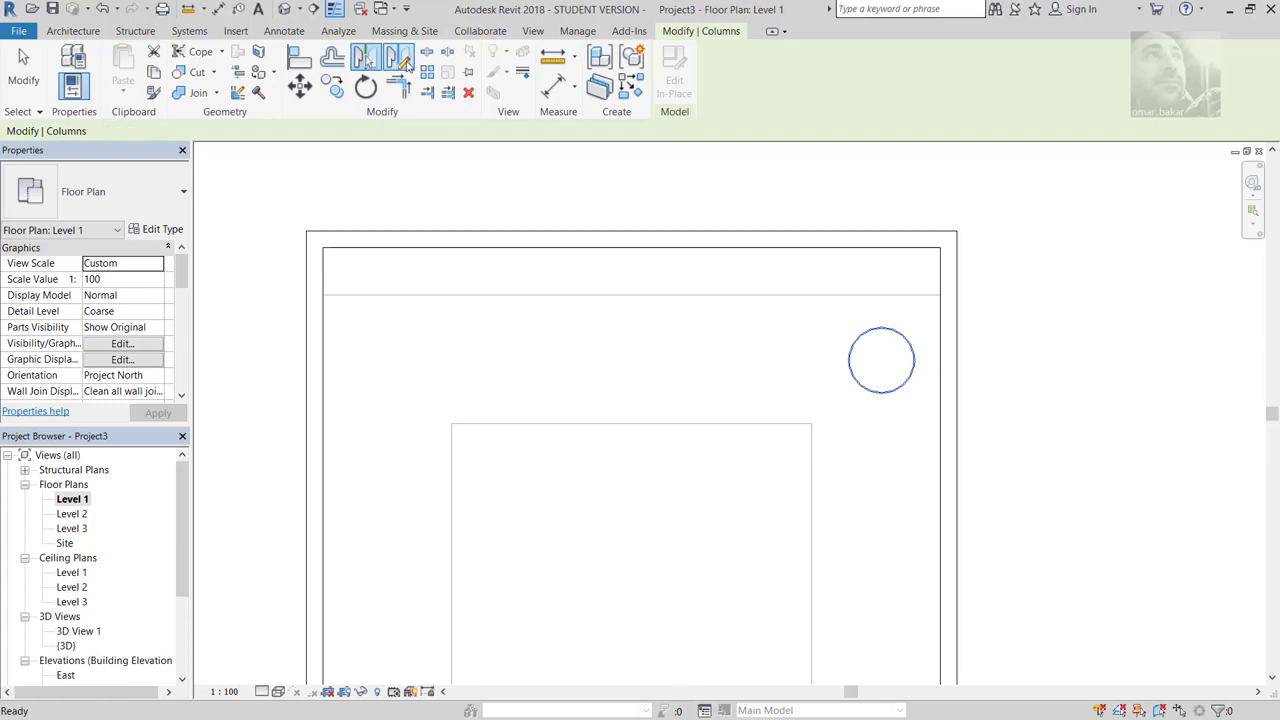
{"action": "left_click", "coordinate": [399, 62]}
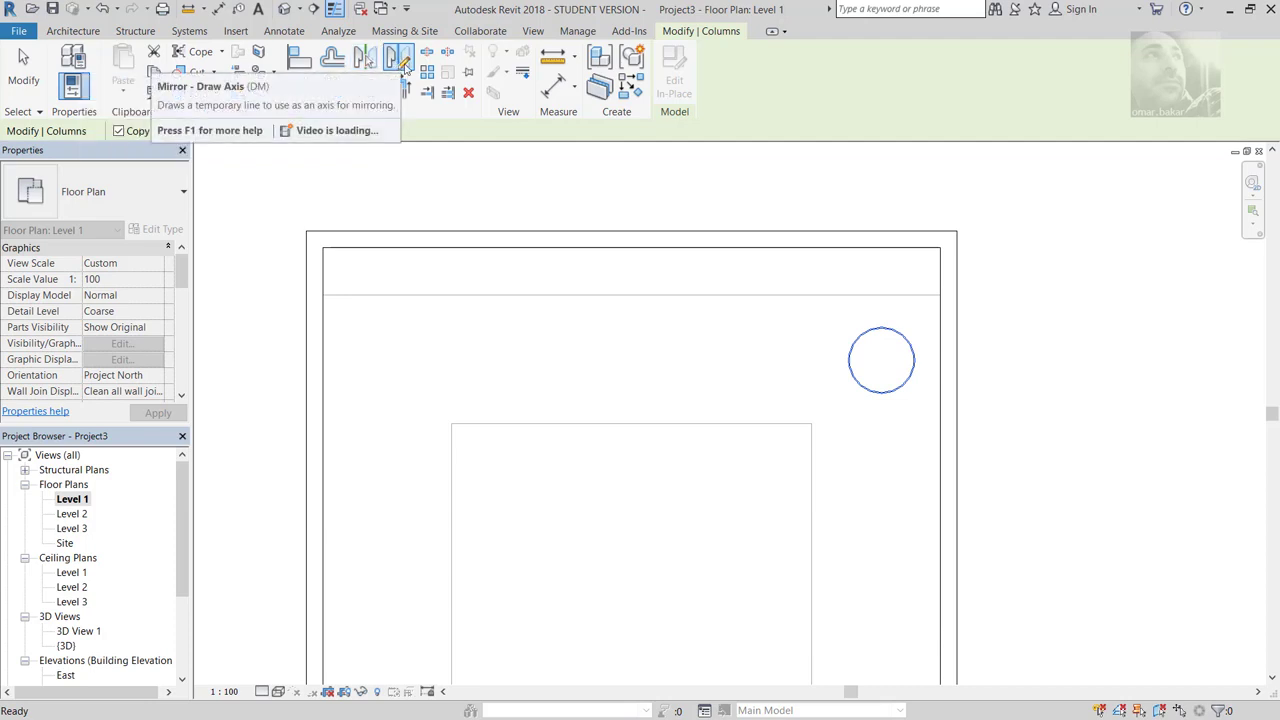
{"action": "left_click", "coordinate": [398, 60]}
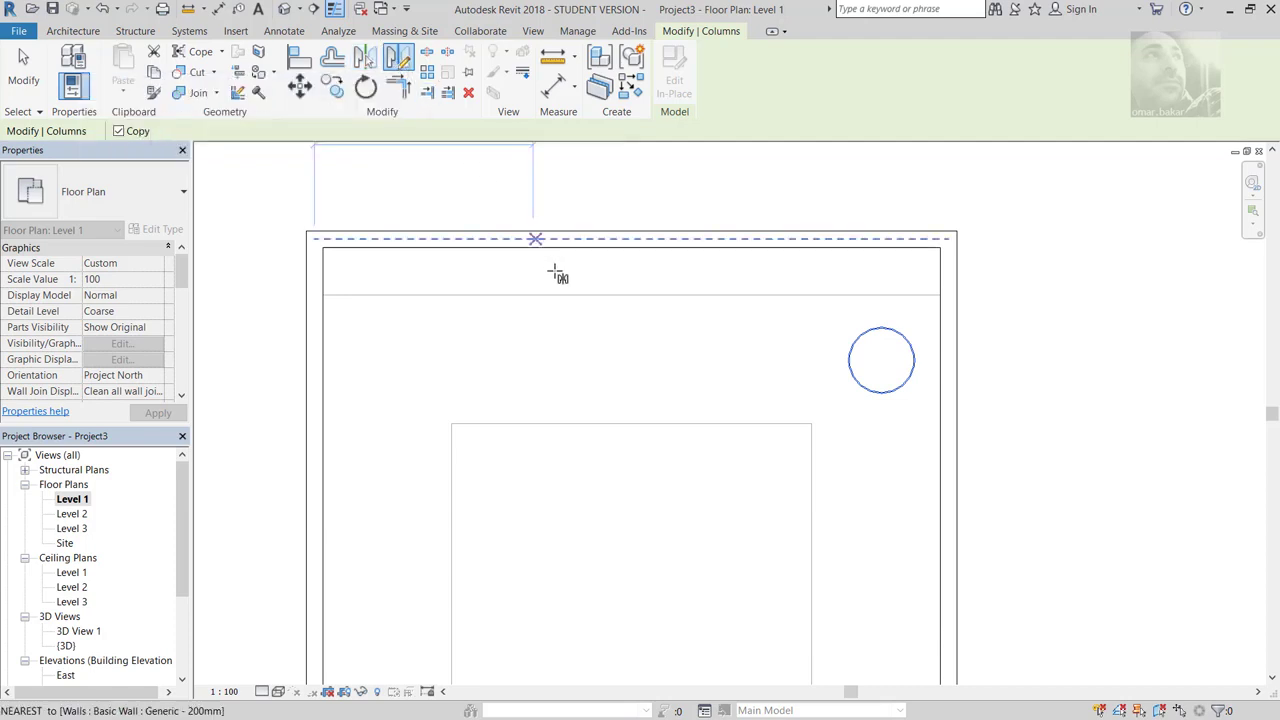
{"action": "left_click", "coordinate": [631, 247]}
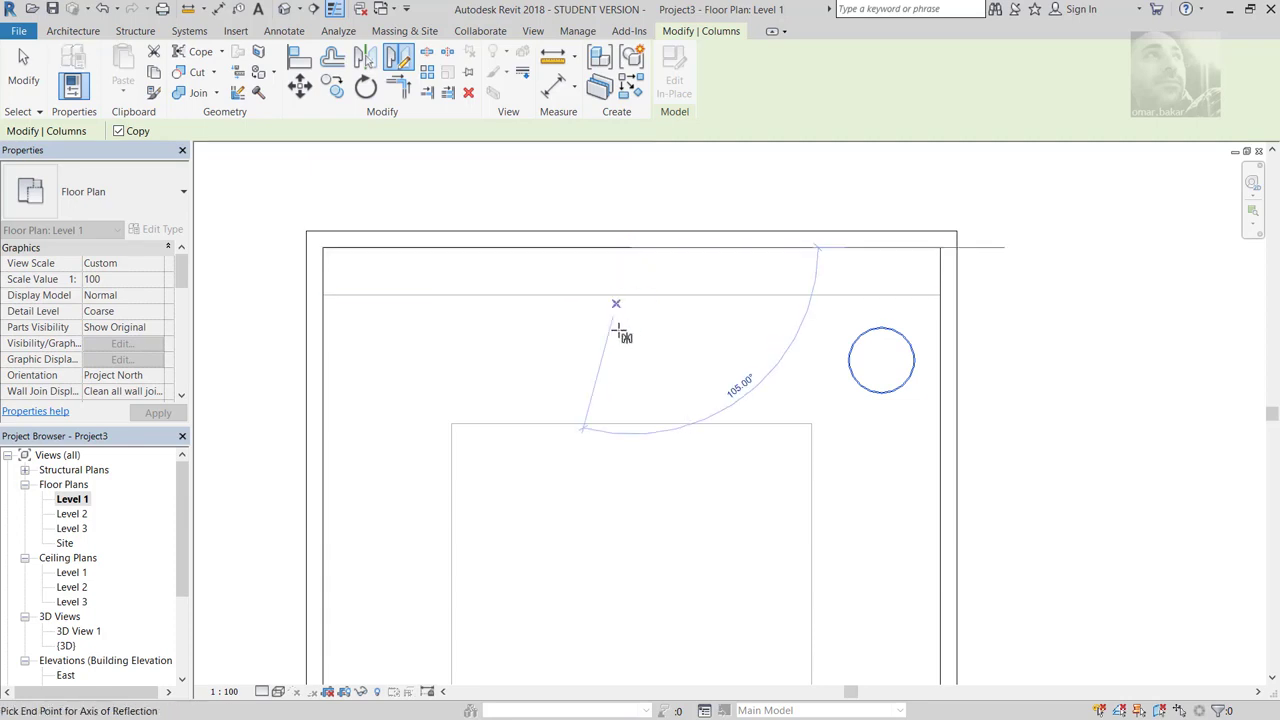
{"action": "left_click", "coordinate": [631, 497]}
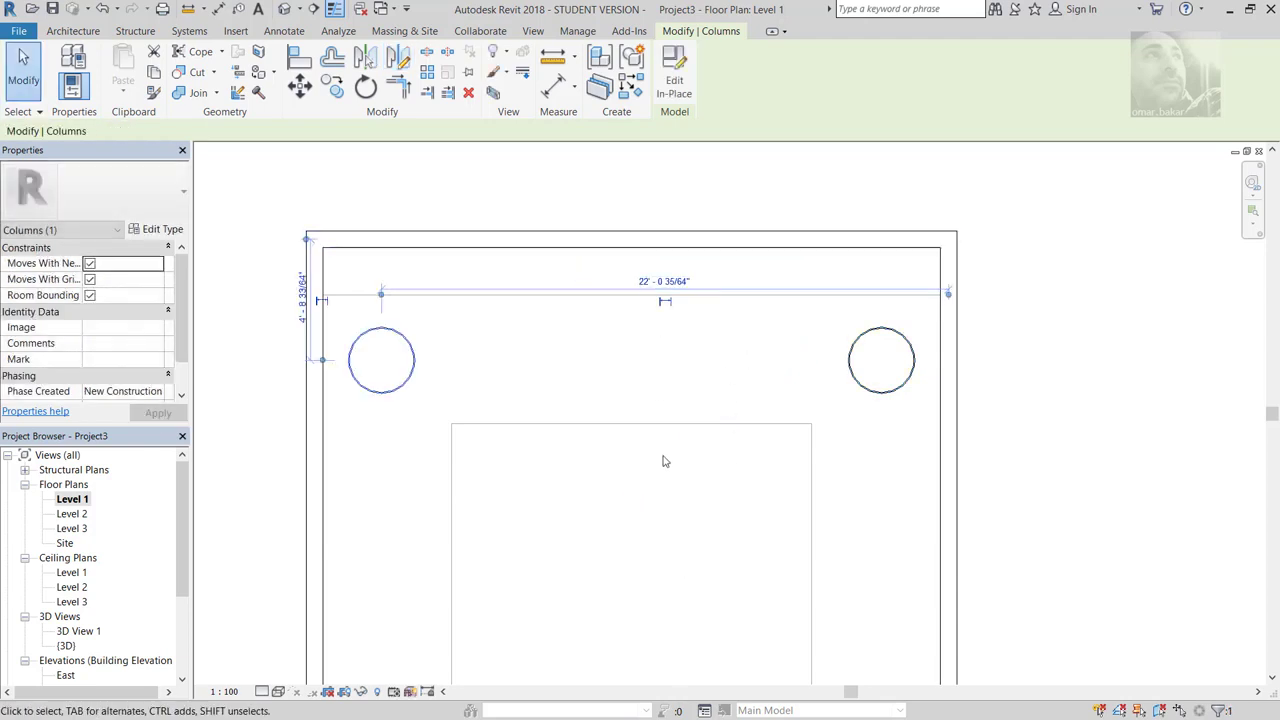
Step: Show 3D View 1 with nothing selected, compare it with the lobby reference photo, and return to Revit
{"action": "middle_click_drag", "start_coordinate": [694, 531], "coordinate": [697, 469]}
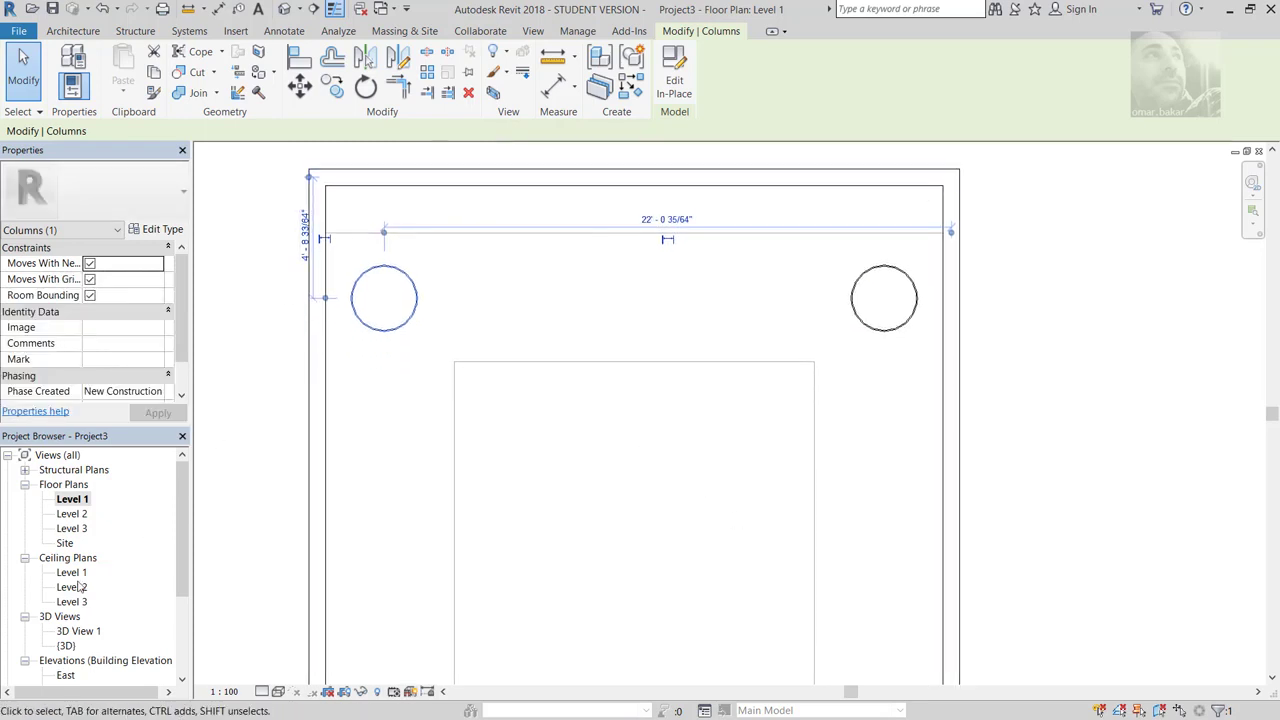
{"action": "double_click", "coordinate": [72, 632]}
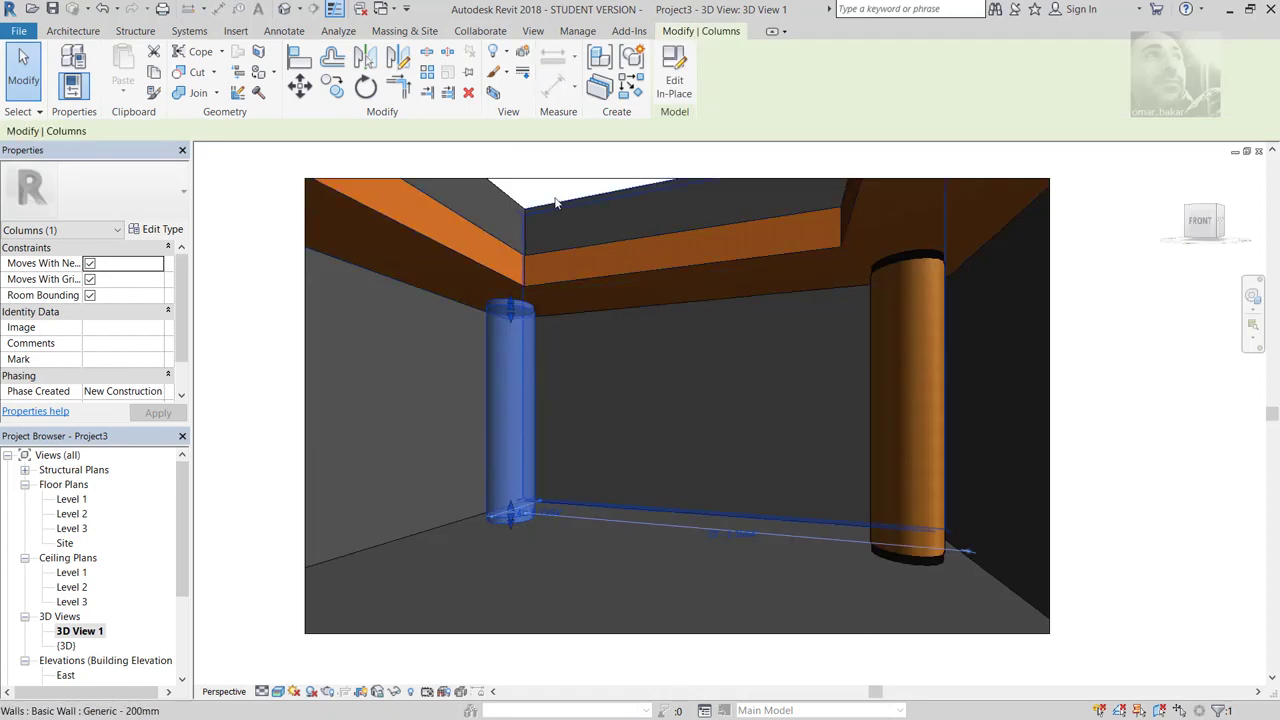
{"action": "key", "text": "Escape"}
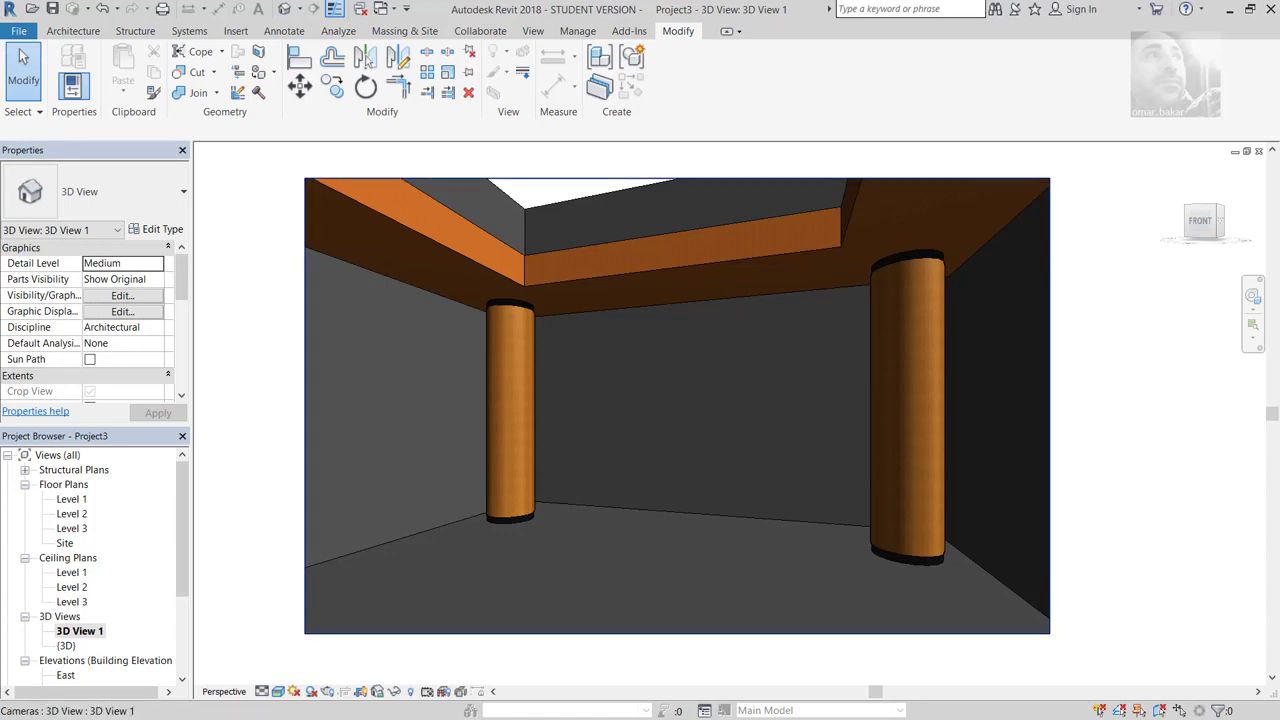
{"action": "key", "text": "alt+Tab"}
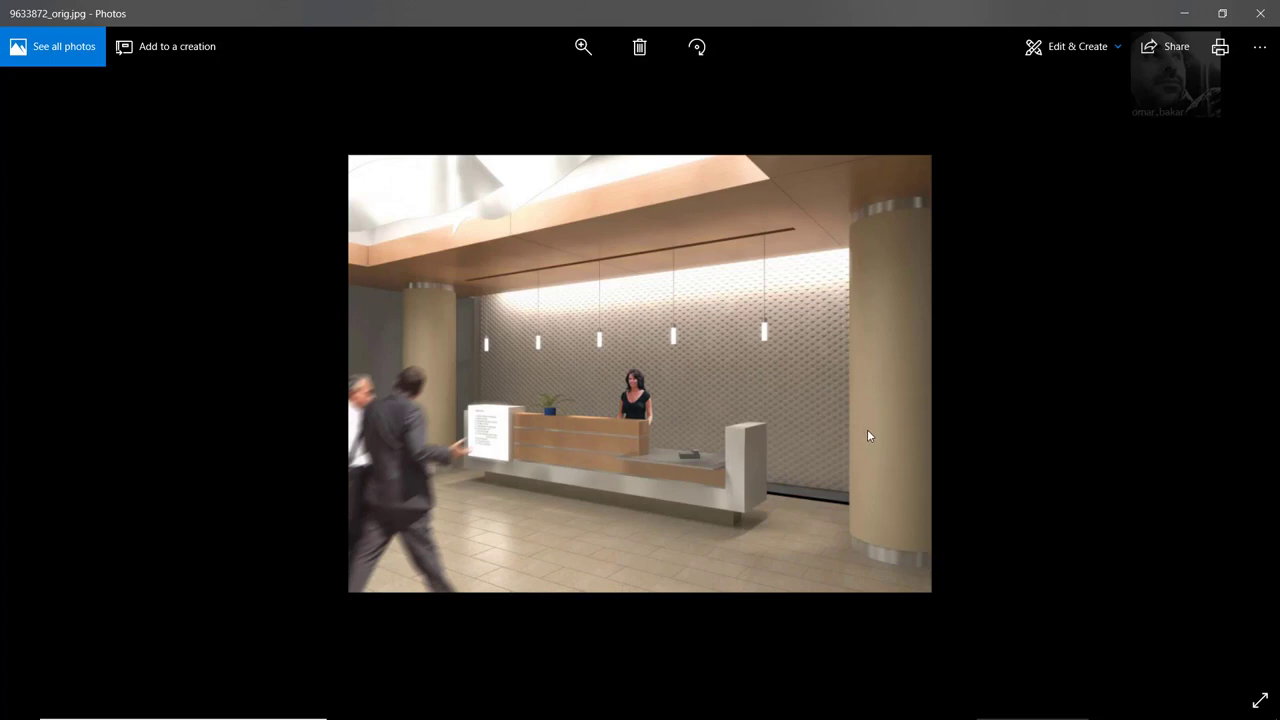
{"action": "key", "text": "alt+Tab"}
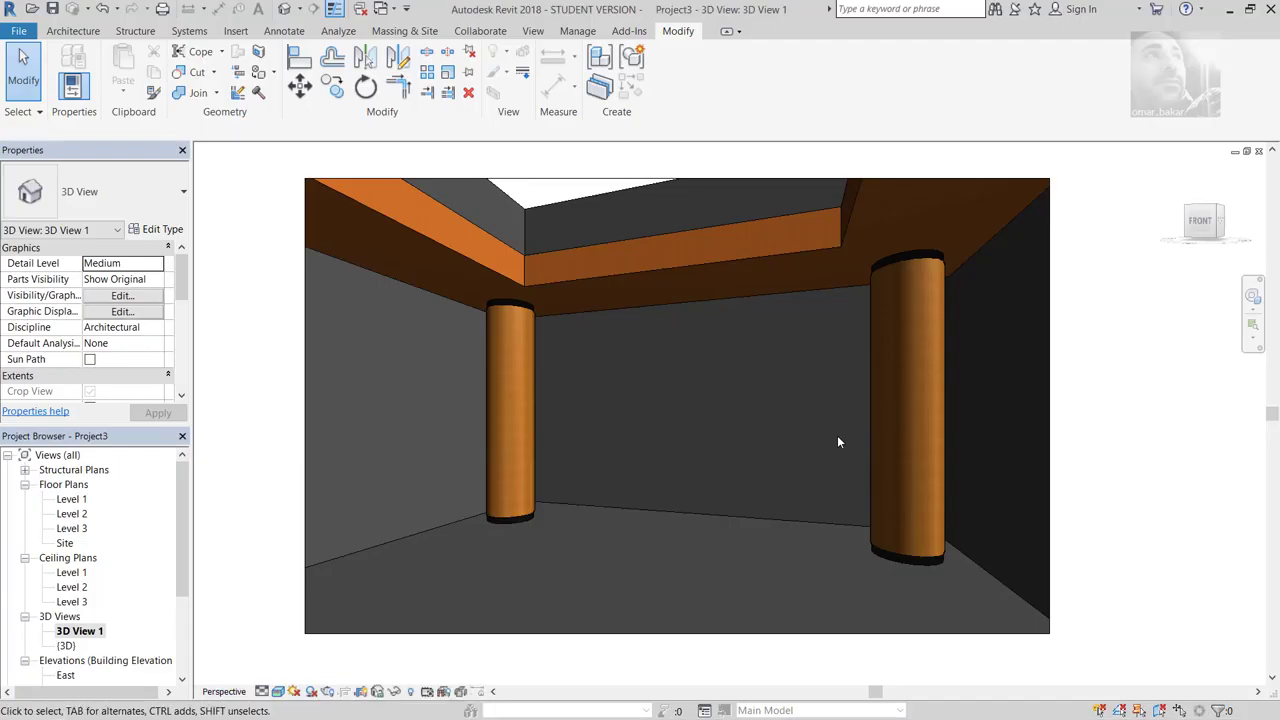
Step: Bring the lobby reference render 9633872_orig.jpg to the front in Photos
{"action": "key", "text": "alt+Tab"}
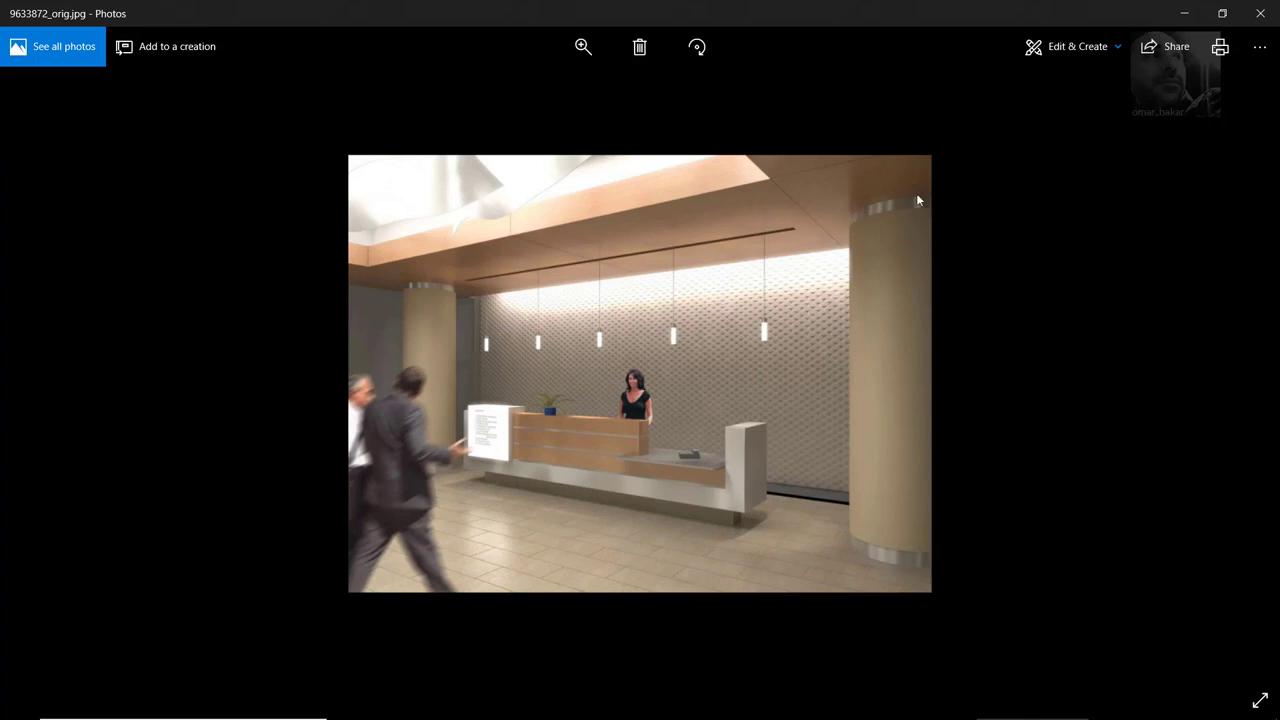
Step: Minimize the Photos window to return to Revit's 3D View 1
{"action": "left_click", "coordinate": [1184, 13]}
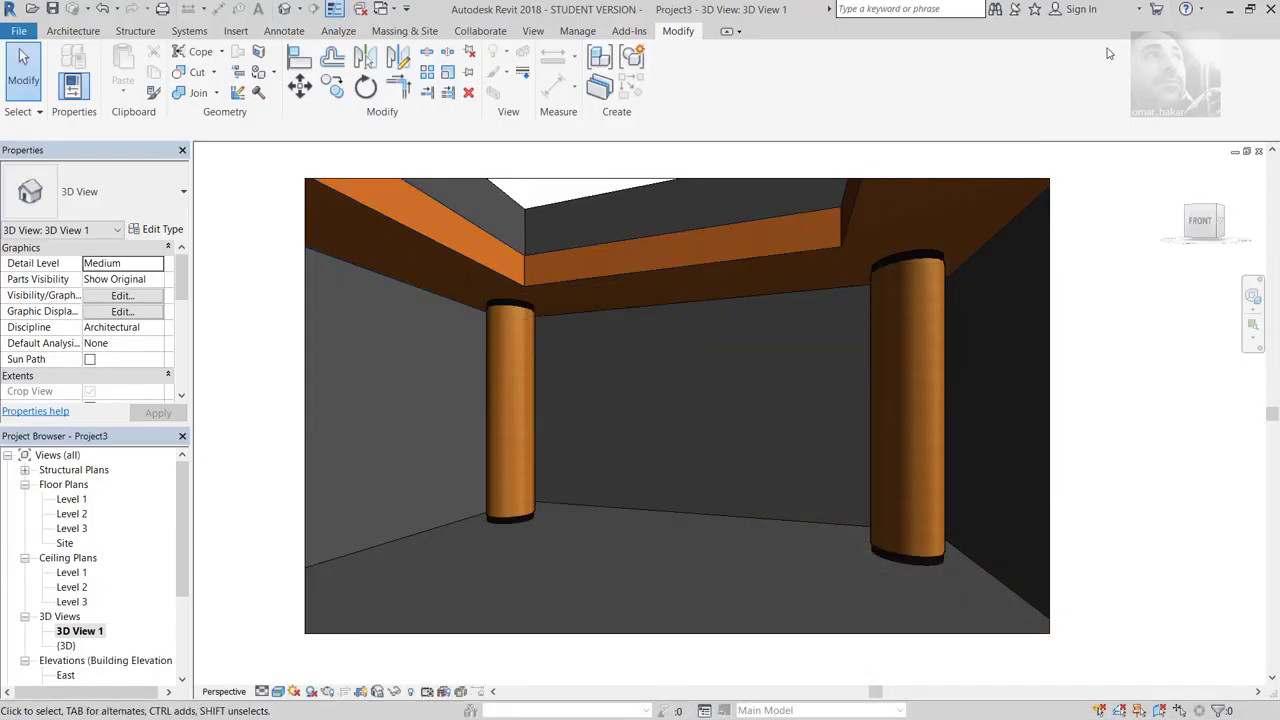
Step: On the Level 1 plan, nudge the lobby's right wall outward
{"action": "left_click", "coordinate": [70, 500]}
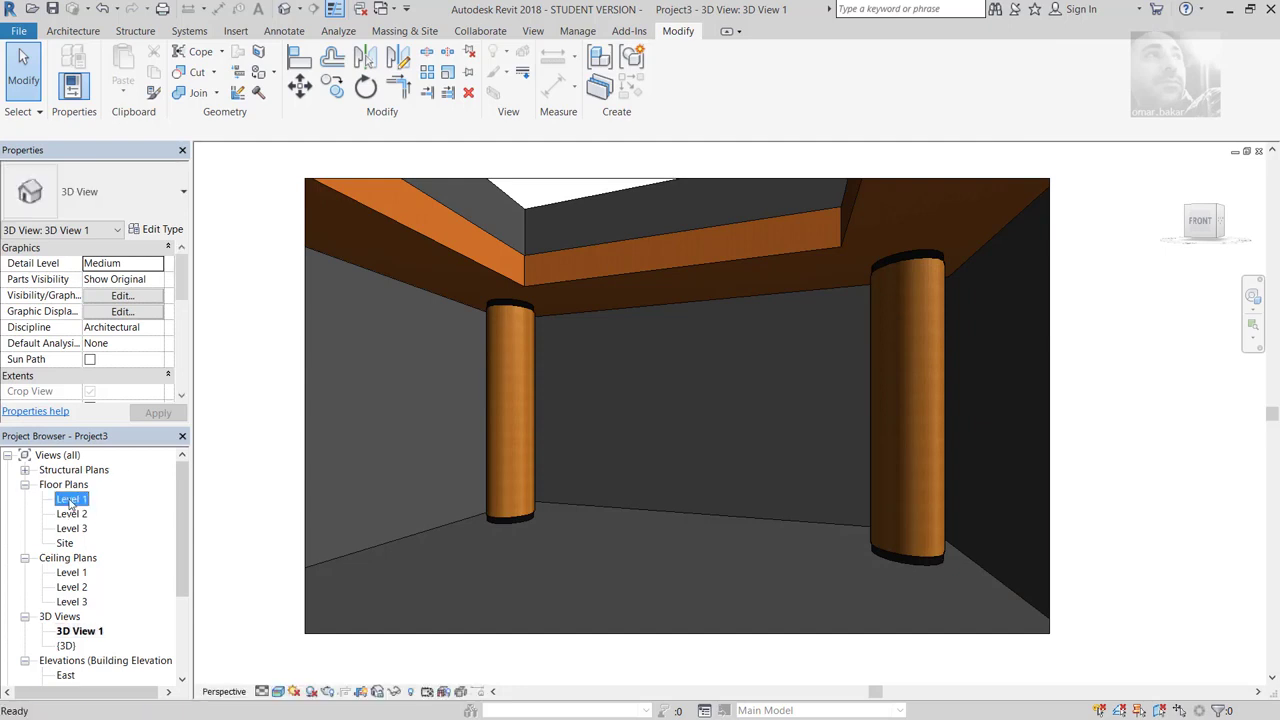
{"action": "double_click", "coordinate": [70, 500]}
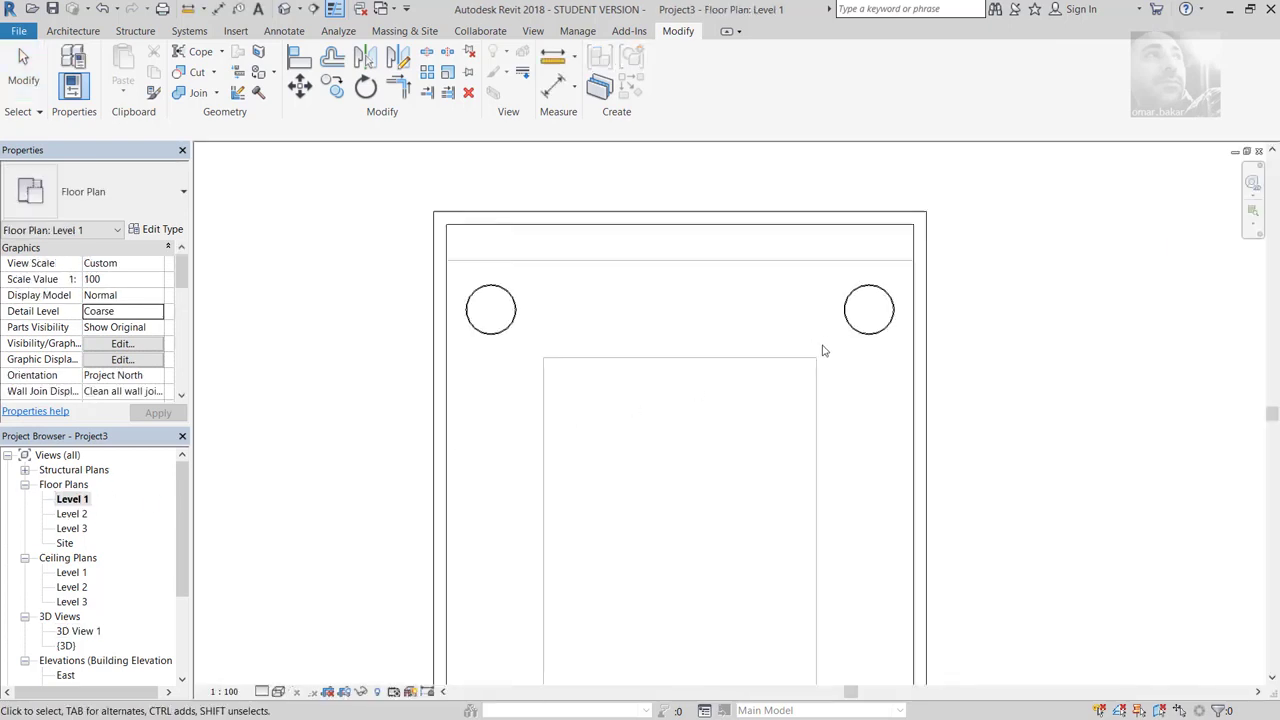
{"action": "left_click", "coordinate": [910, 388]}
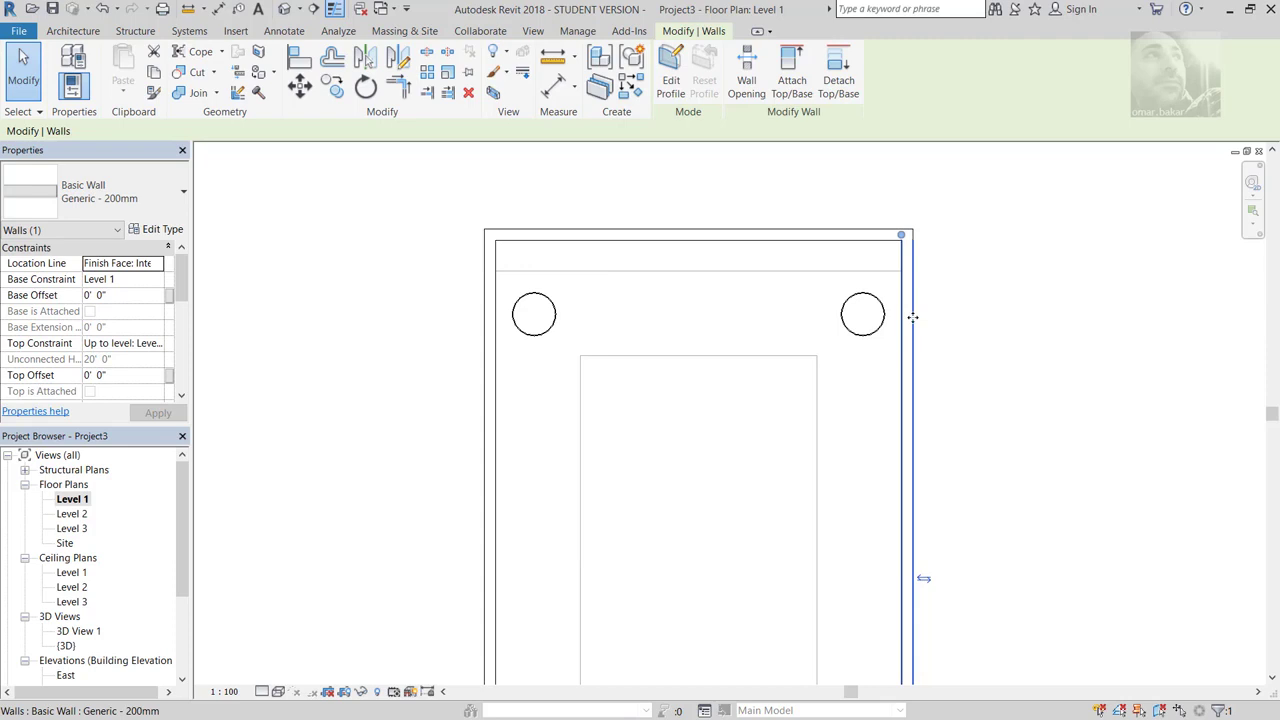
{"action": "left_click_drag", "start_coordinate": [942, 317], "coordinate": [962, 319]}
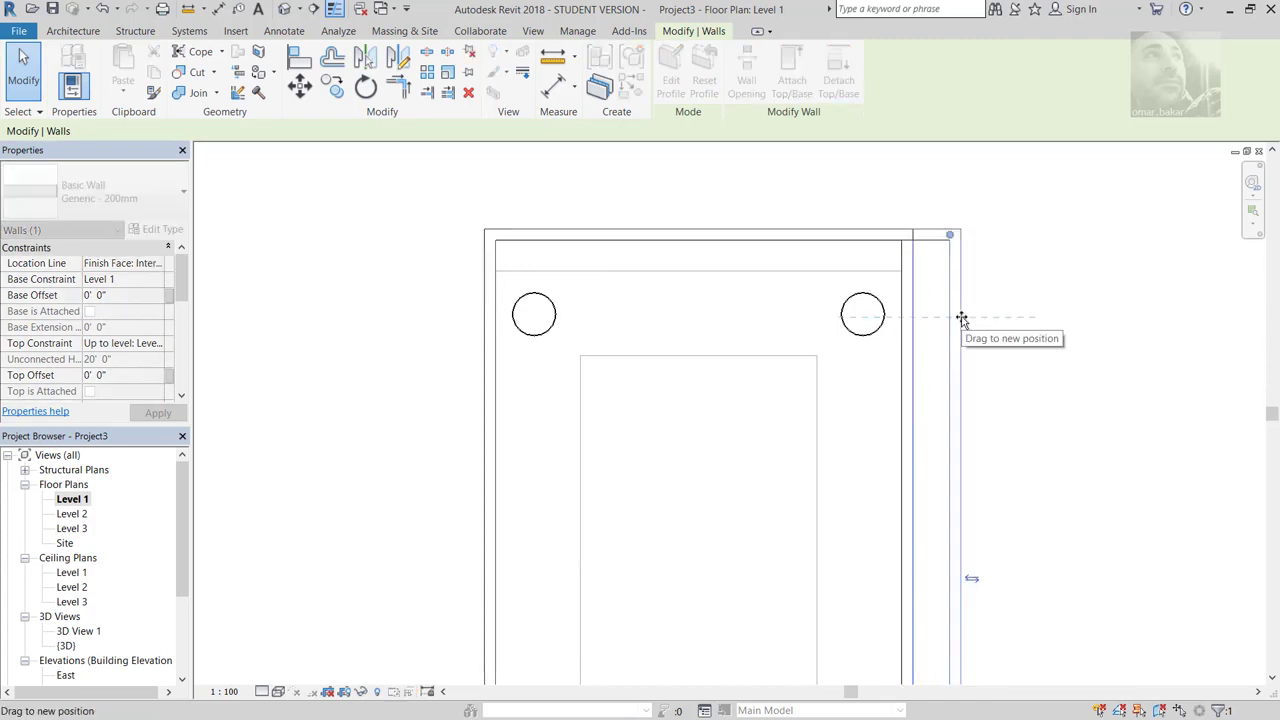
{"action": "left_click_drag", "start_coordinate": [962, 319], "coordinate": [967, 321]}
{"action": "scroll", "coordinate": [955, 380], "scroll_direction": "down", "scroll_amount": 1}
{"action": "scroll", "coordinate": [943, 423], "scroll_direction": "down", "scroll_amount": 2}
{"action": "scroll", "coordinate": [888, 346], "scroll_direction": "down", "scroll_amount": 2}
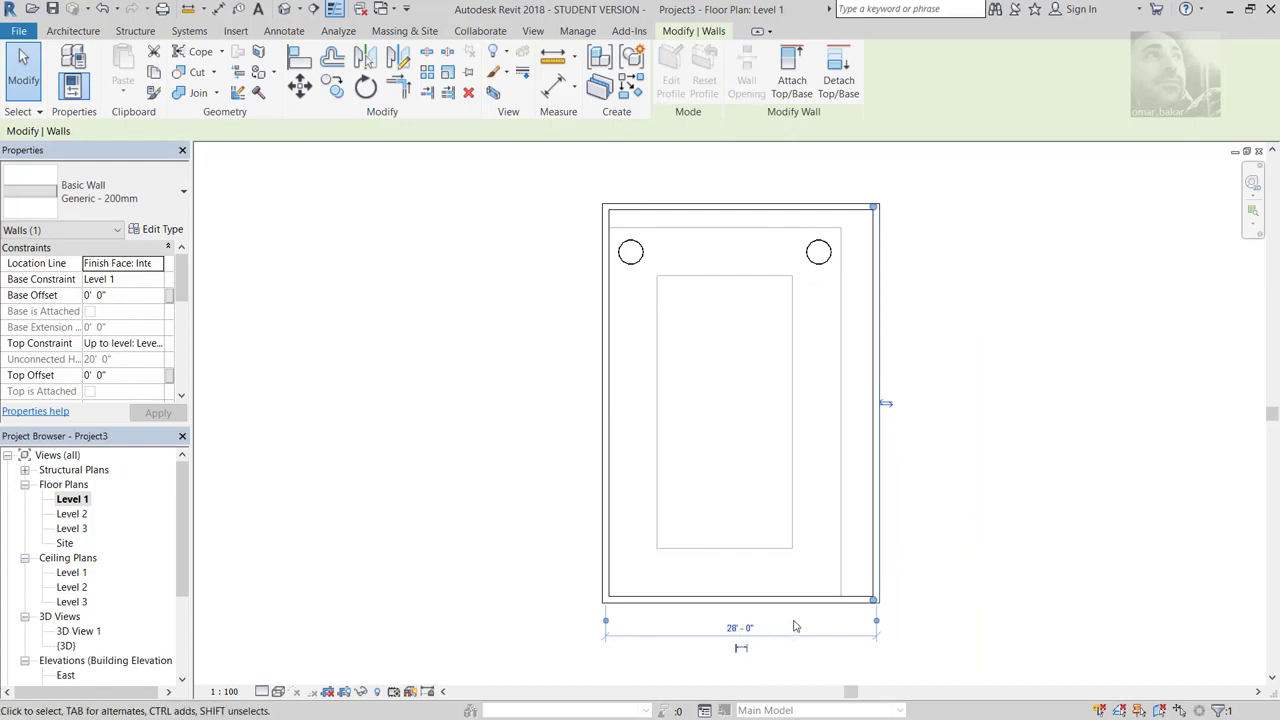
{"action": "scroll", "coordinate": [787, 621], "scroll_direction": "up", "scroll_amount": 2}
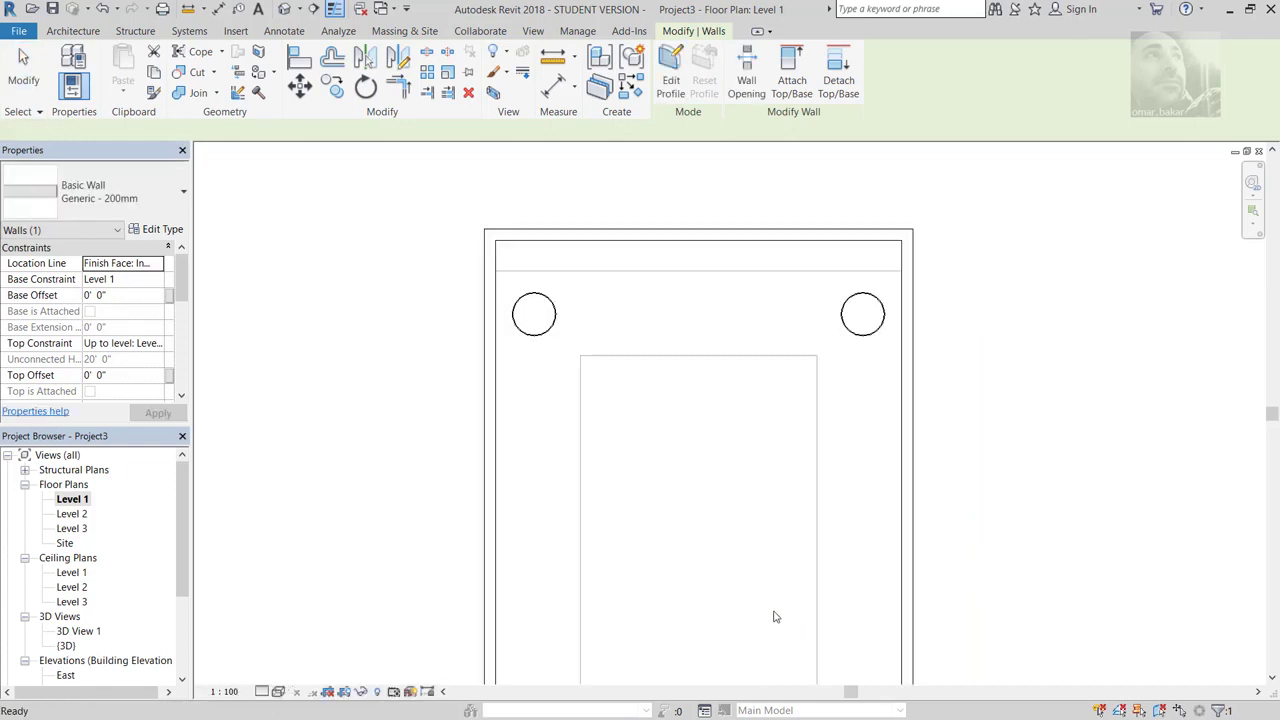
{"action": "scroll", "coordinate": [853, 513], "scroll_direction": "down", "scroll_amount": 2}
{"action": "key", "text": "Escape"}
{"action": "middle_click_drag", "start_coordinate": [850, 545], "coordinate": [763, 346]}
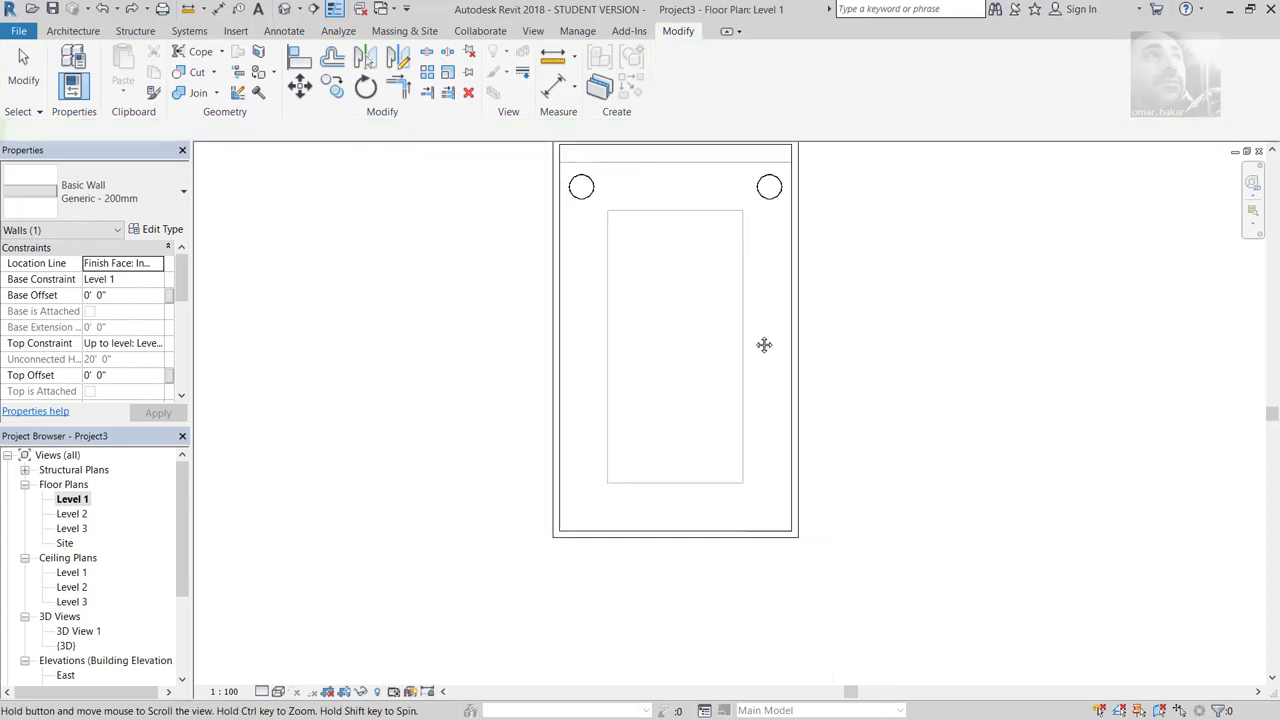
Step: Set the lobby width to 27' - 7 7/8" with the right wall's temporary dimension
{"action": "left_click", "coordinate": [797, 441]}
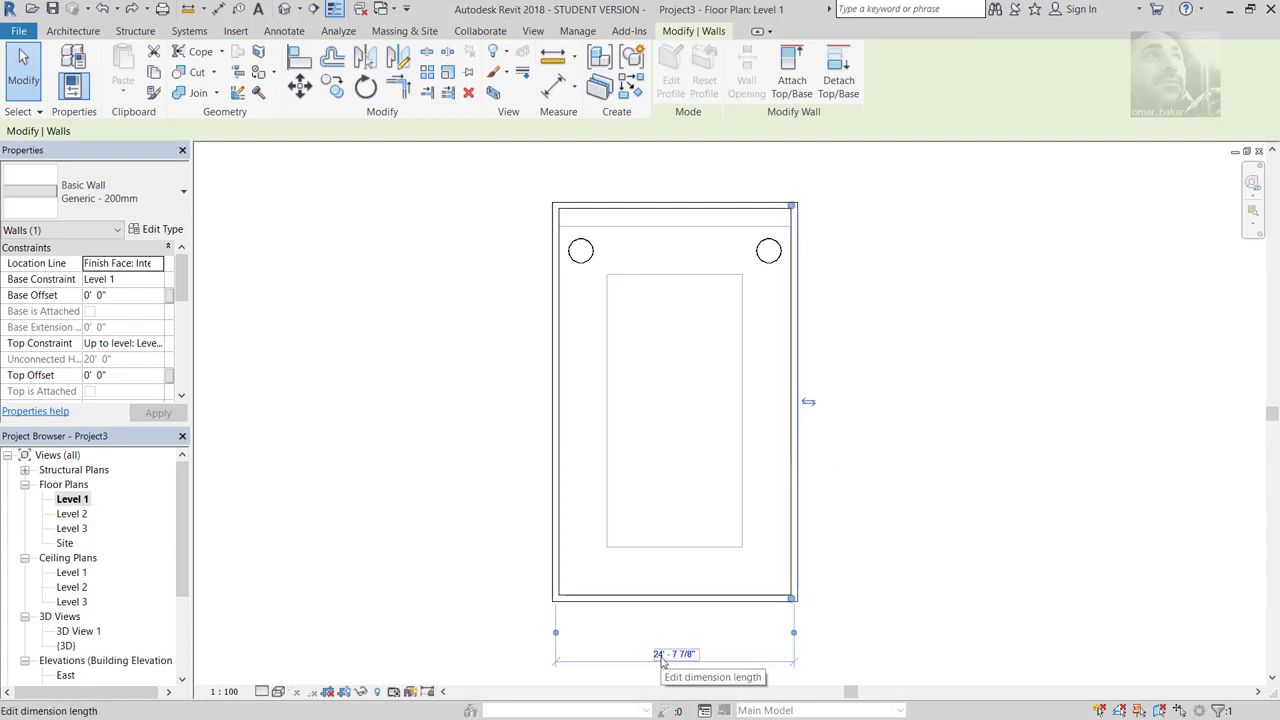
{"action": "left_click", "coordinate": [661, 656]}
{"action": "type", "text": "27' 7 7/8\""}
{"action": "left_click", "coordinate": [645, 674]}
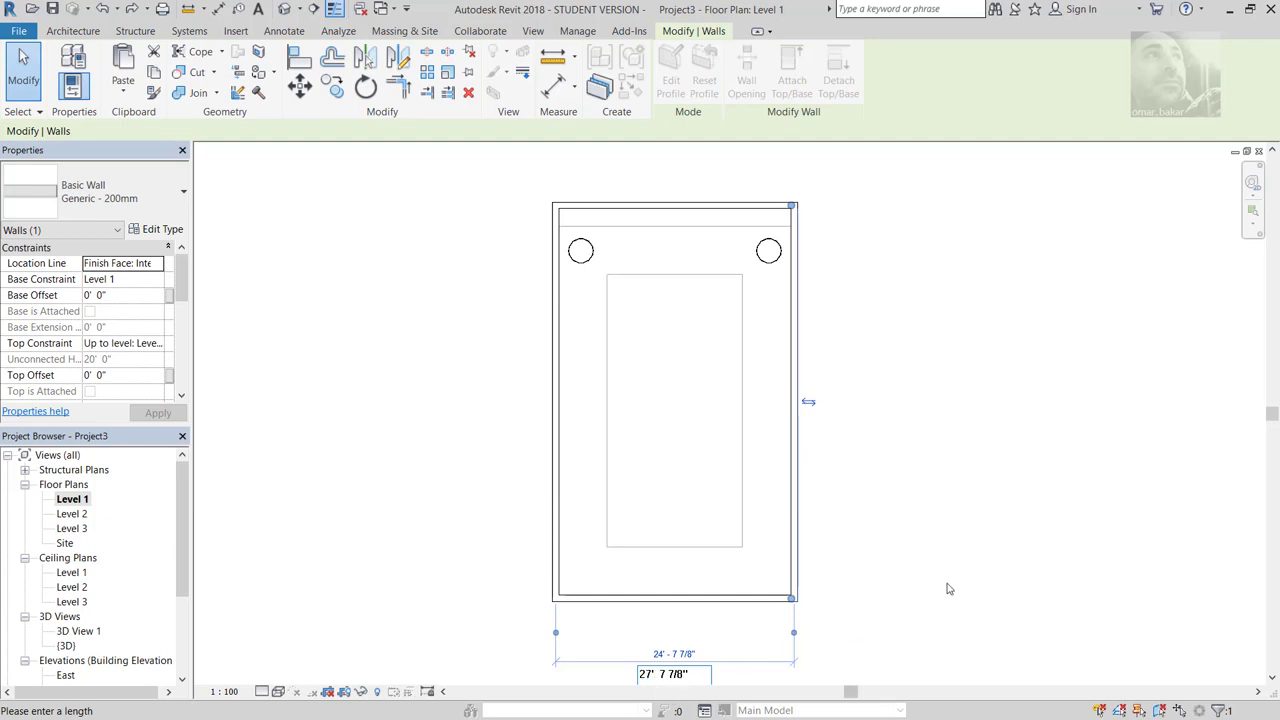
{"action": "key", "text": "Return"}
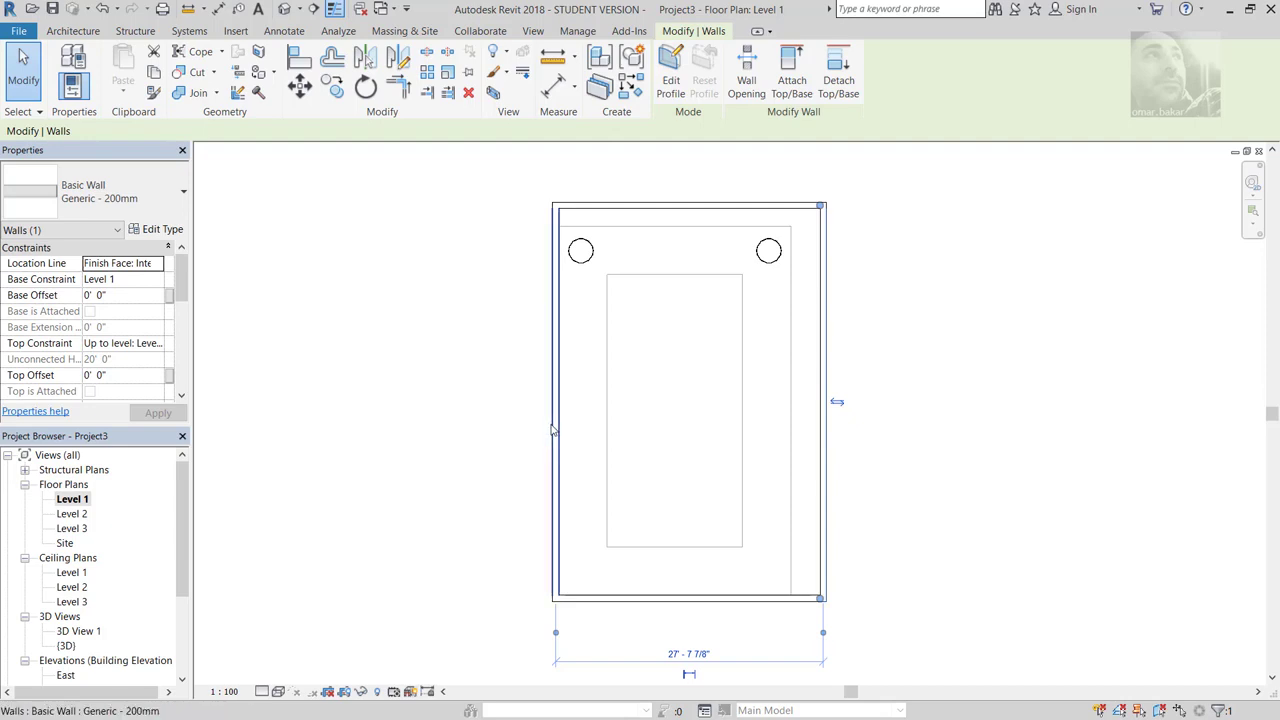
Step: Move the left wall out so the lobby width becomes 30' - 7 7/8"
{"action": "left_click", "coordinate": [553, 430]}
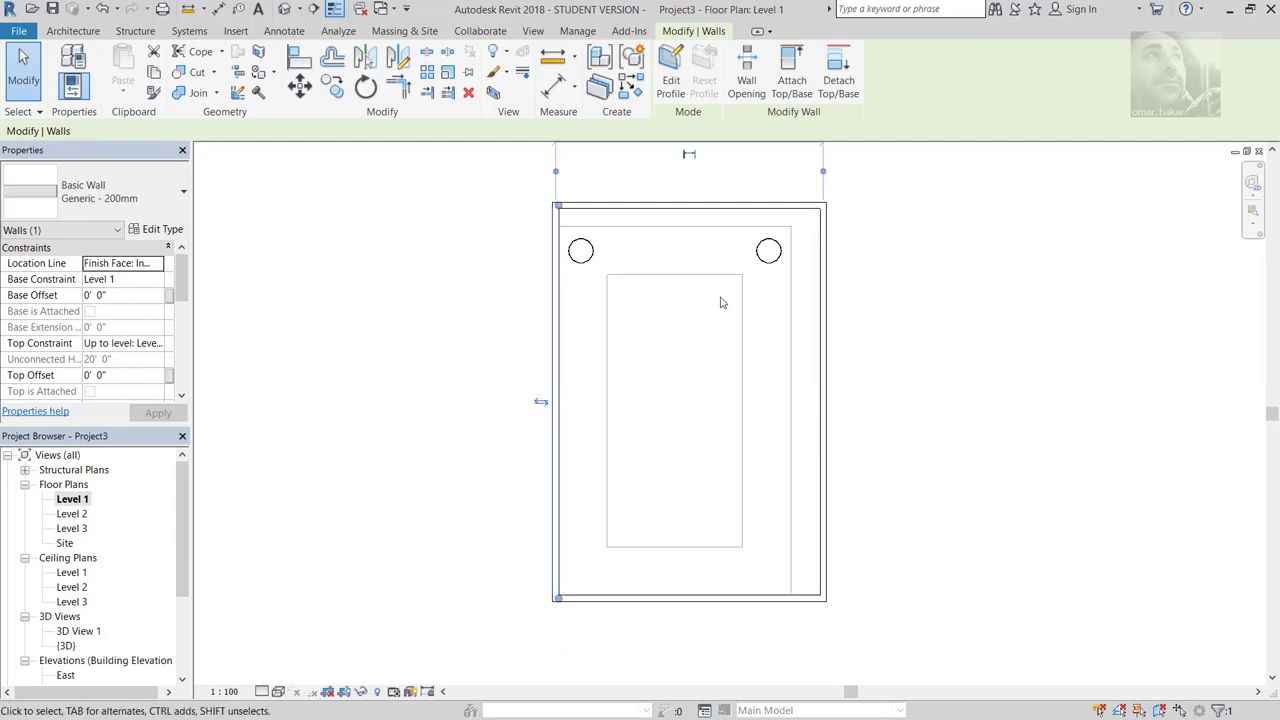
{"action": "middle_click_drag", "start_coordinate": [717, 434], "coordinate": [710, 569]}
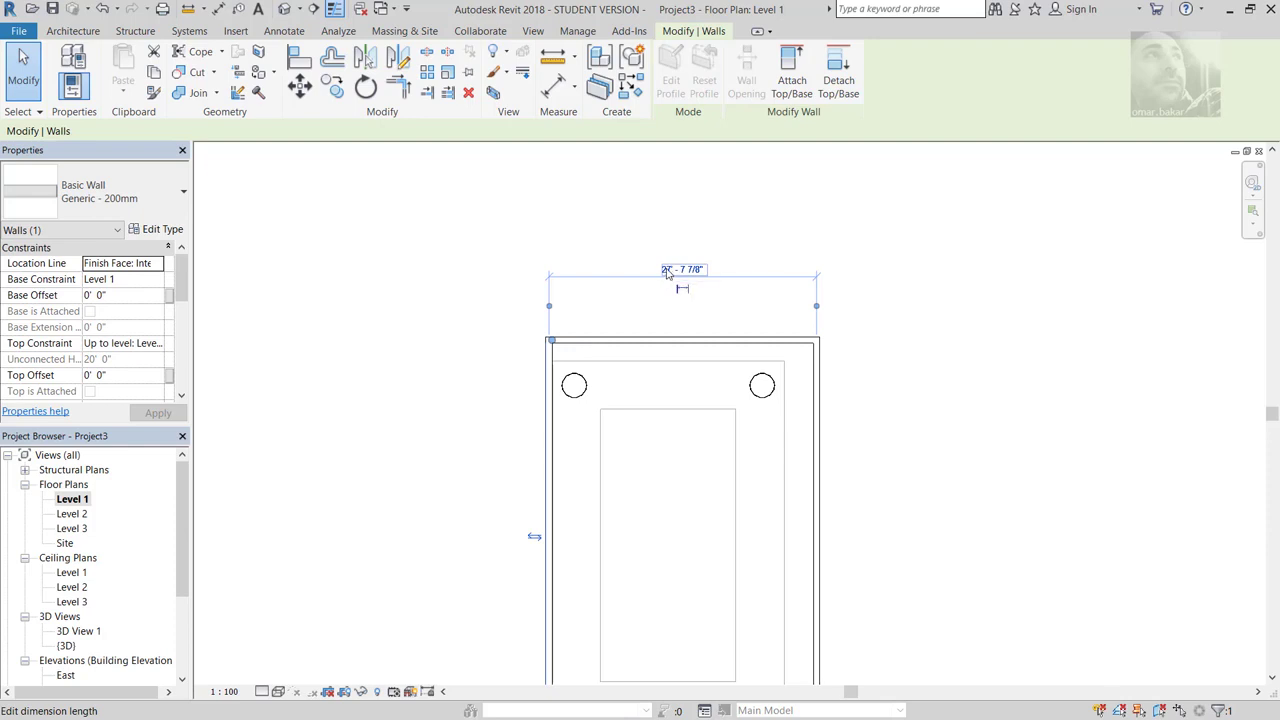
{"action": "left_click", "coordinate": [668, 273]}
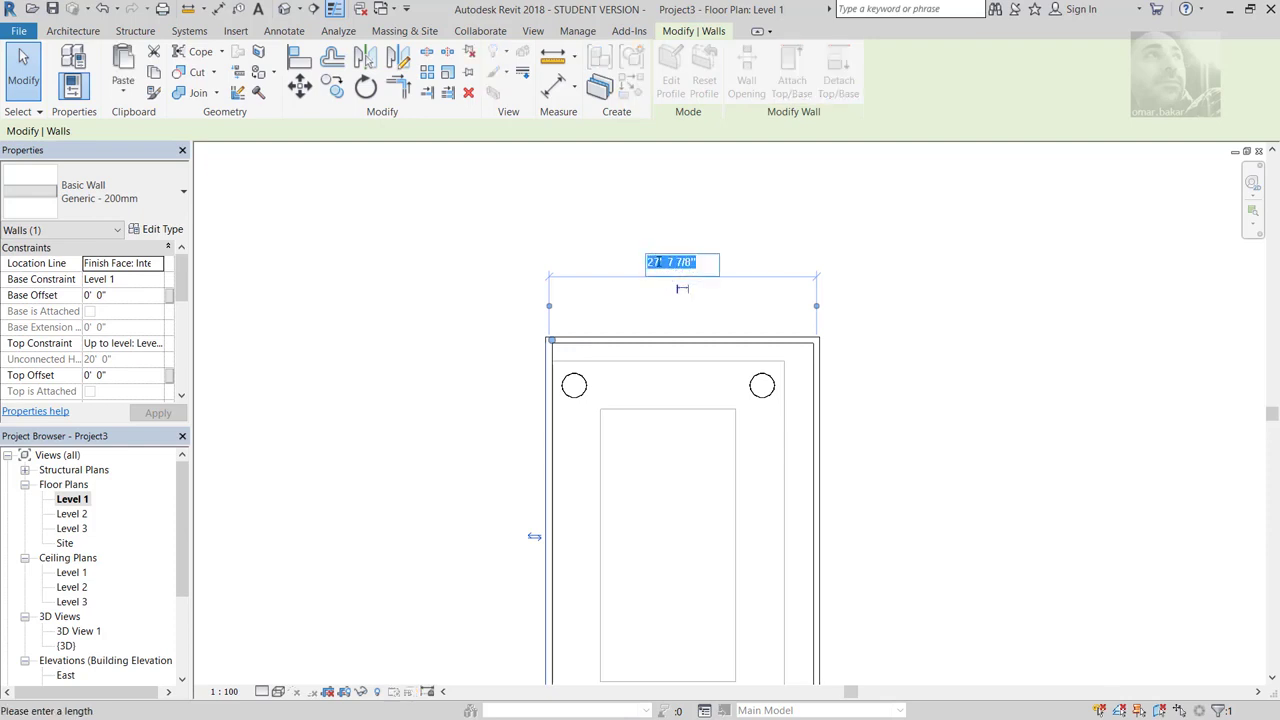
{"action": "left_click_drag", "start_coordinate": [662, 262], "coordinate": [629, 261]}
{"action": "type", "text": "30"}
{"action": "key", "text": "Return"}
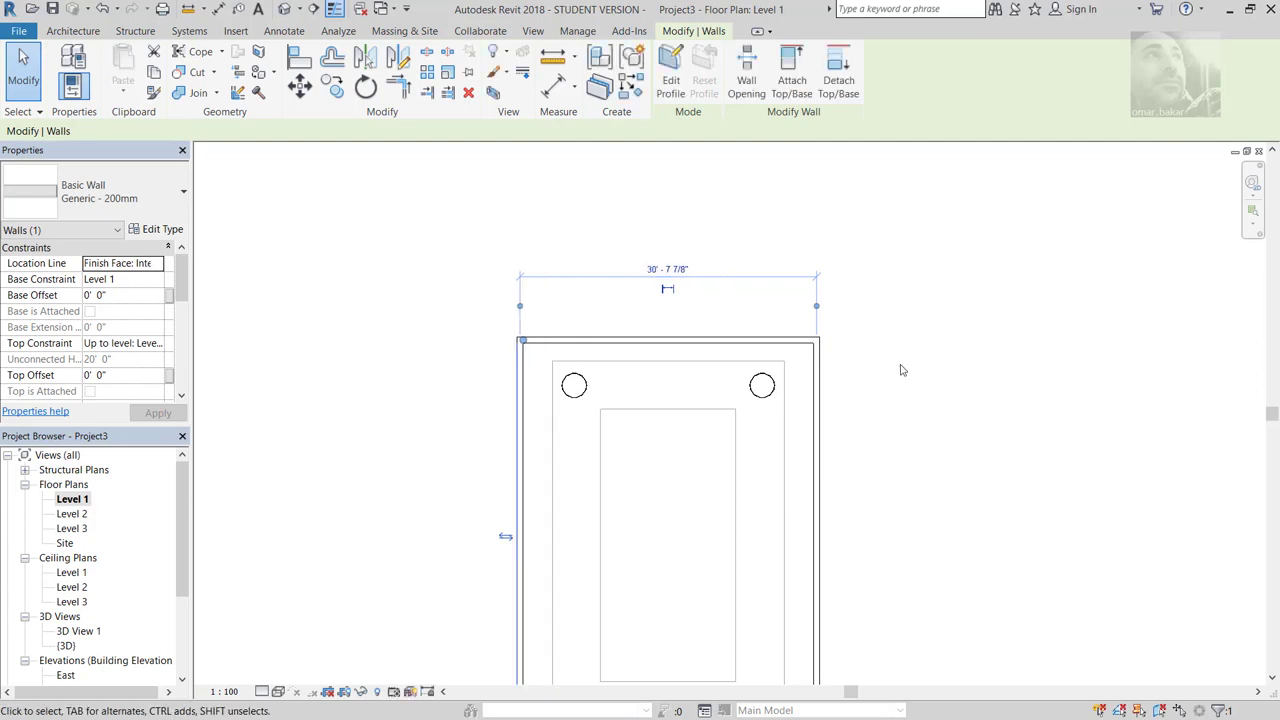
{"action": "left_click", "coordinate": [1000, 362]}
{"action": "scroll", "coordinate": [929, 380], "scroll_direction": "down", "scroll_amount": 1}
{"action": "middle_click_drag", "start_coordinate": [929, 380], "coordinate": [863, 357]}
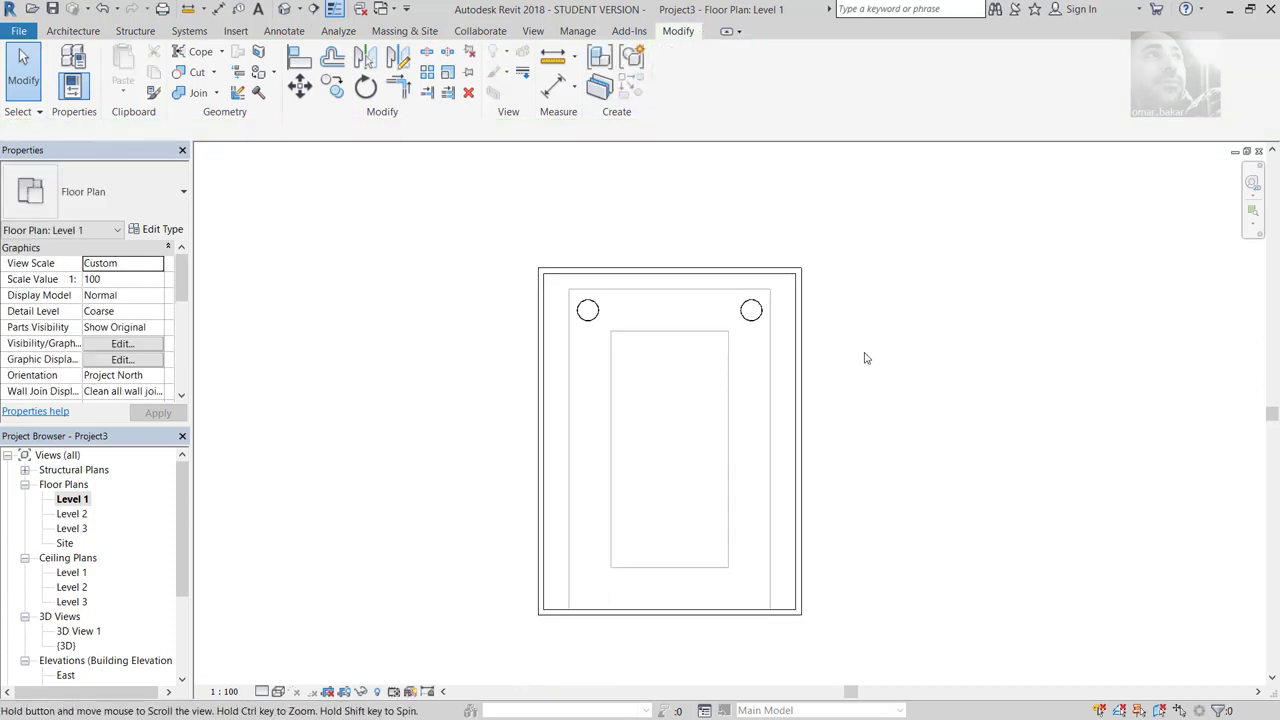
{"action": "scroll", "coordinate": [774, 351], "scroll_direction": "up", "scroll_amount": 1}
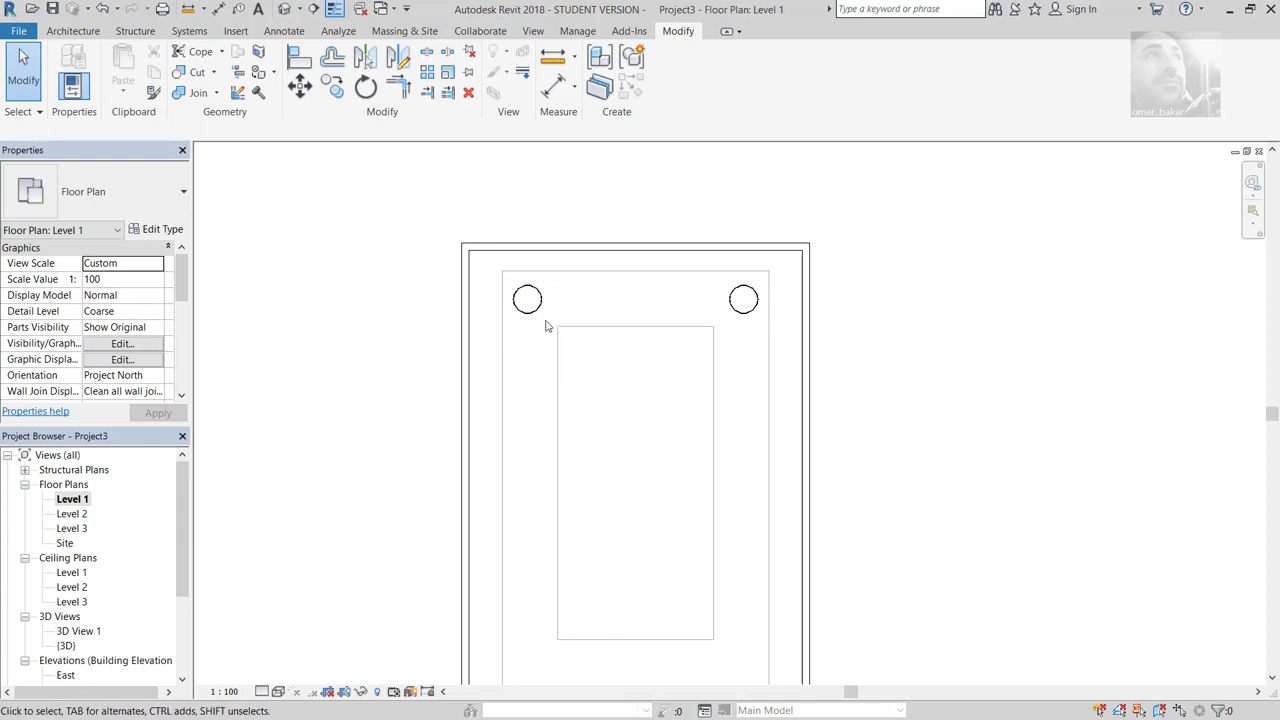
Step: In the Level 2 plan, edit the ceiling soffit in place and select its extrusion
{"action": "double_click", "coordinate": [72, 573]}
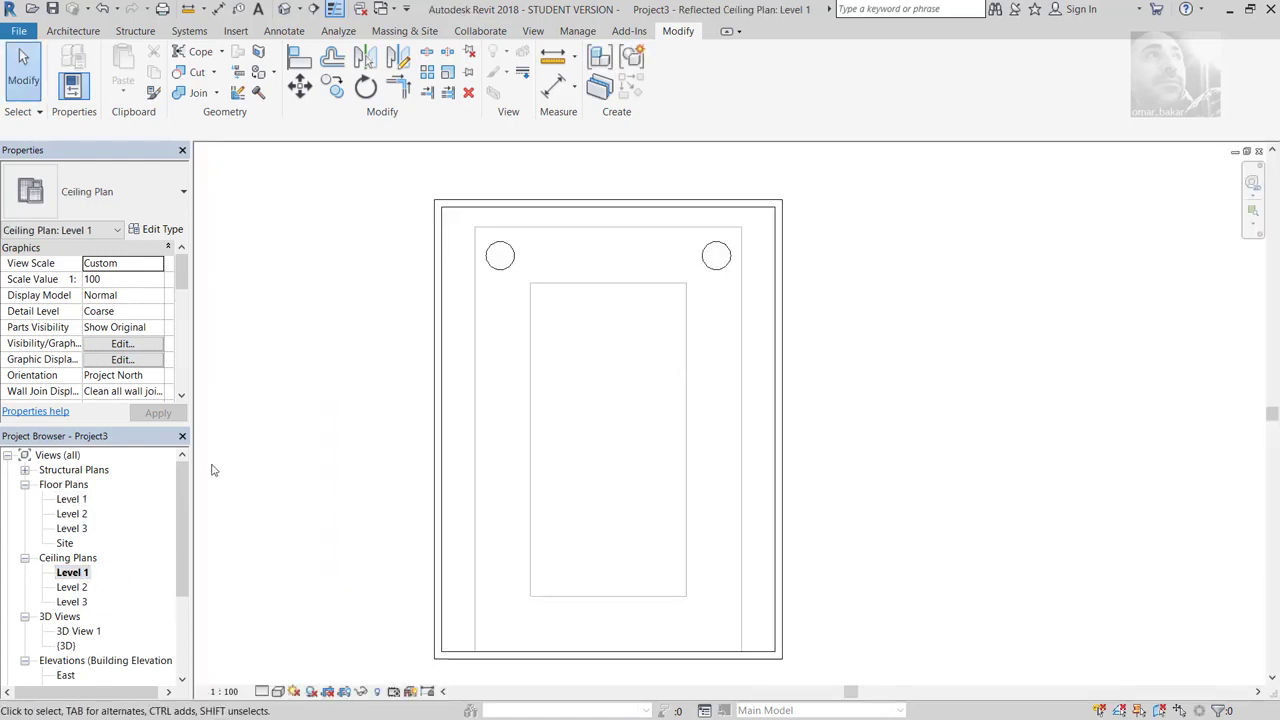
{"action": "scroll", "coordinate": [185, 290], "scroll_direction": "down", "scroll_amount": 2}
{"action": "scroll", "coordinate": [185, 290], "scroll_direction": "down", "scroll_amount": 1}
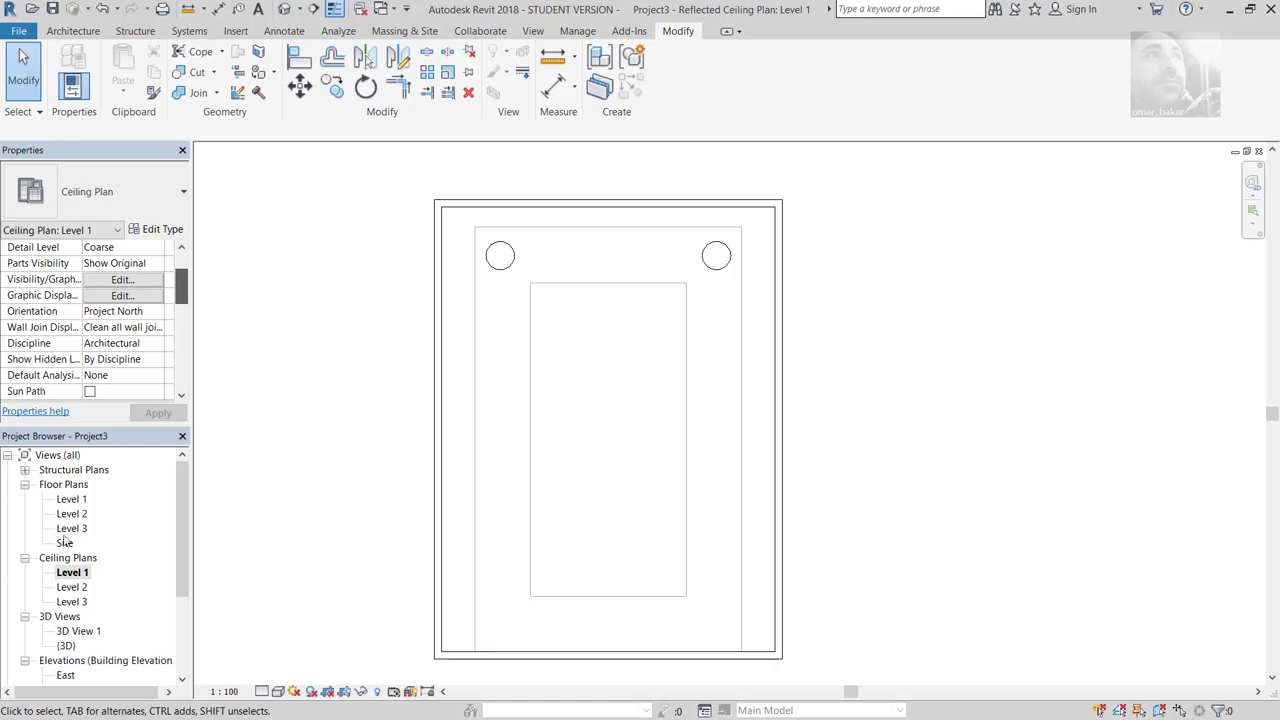
{"action": "double_click", "coordinate": [84, 515]}
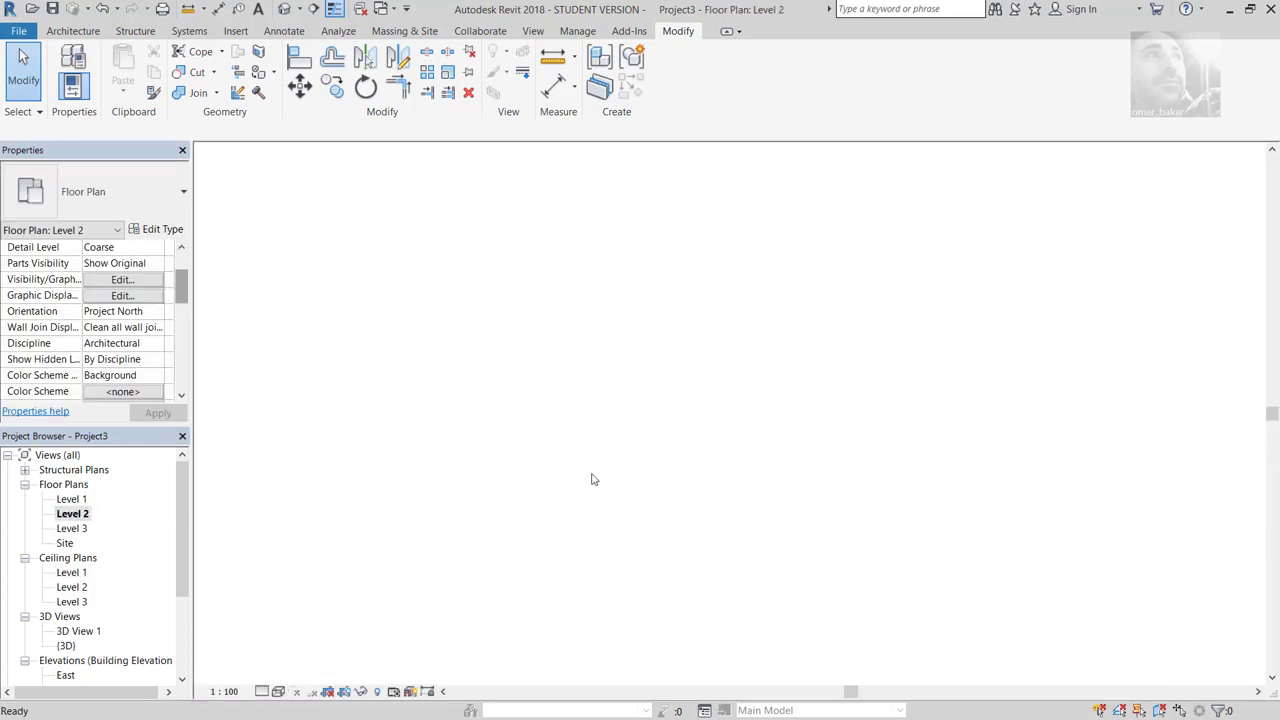
{"action": "left_click", "coordinate": [688, 428]}
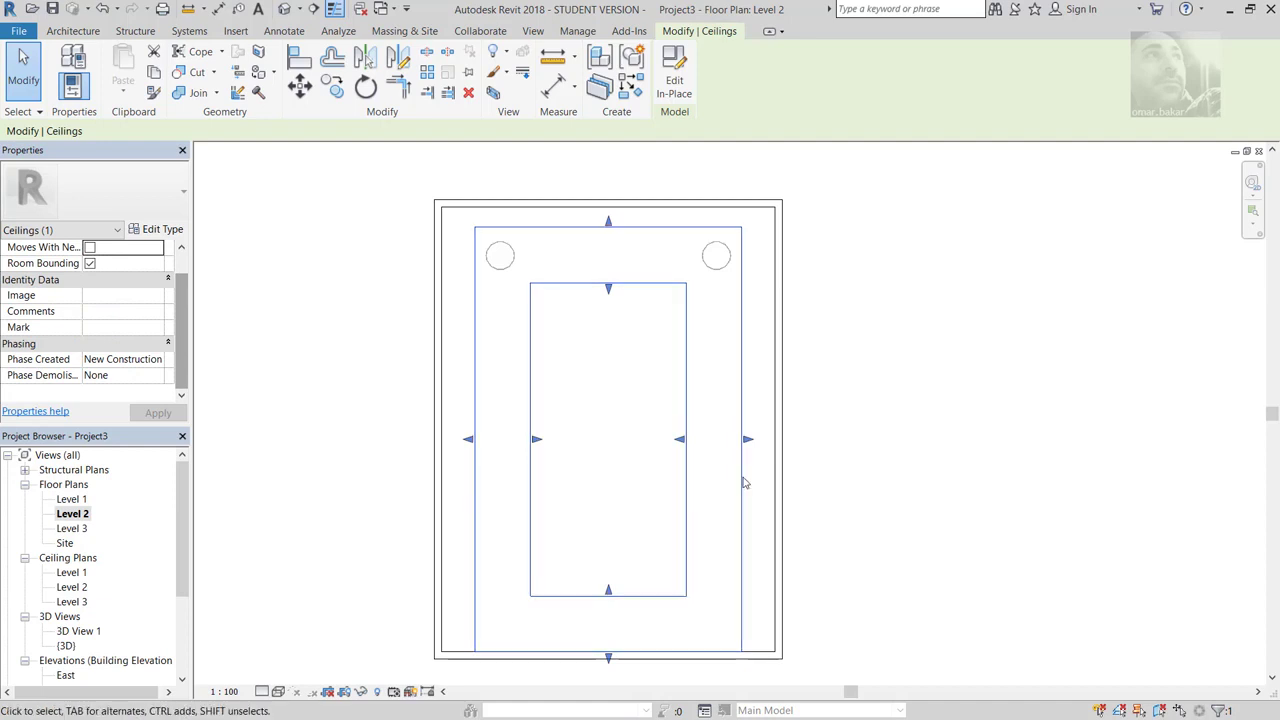
{"action": "left_click", "coordinate": [675, 78]}
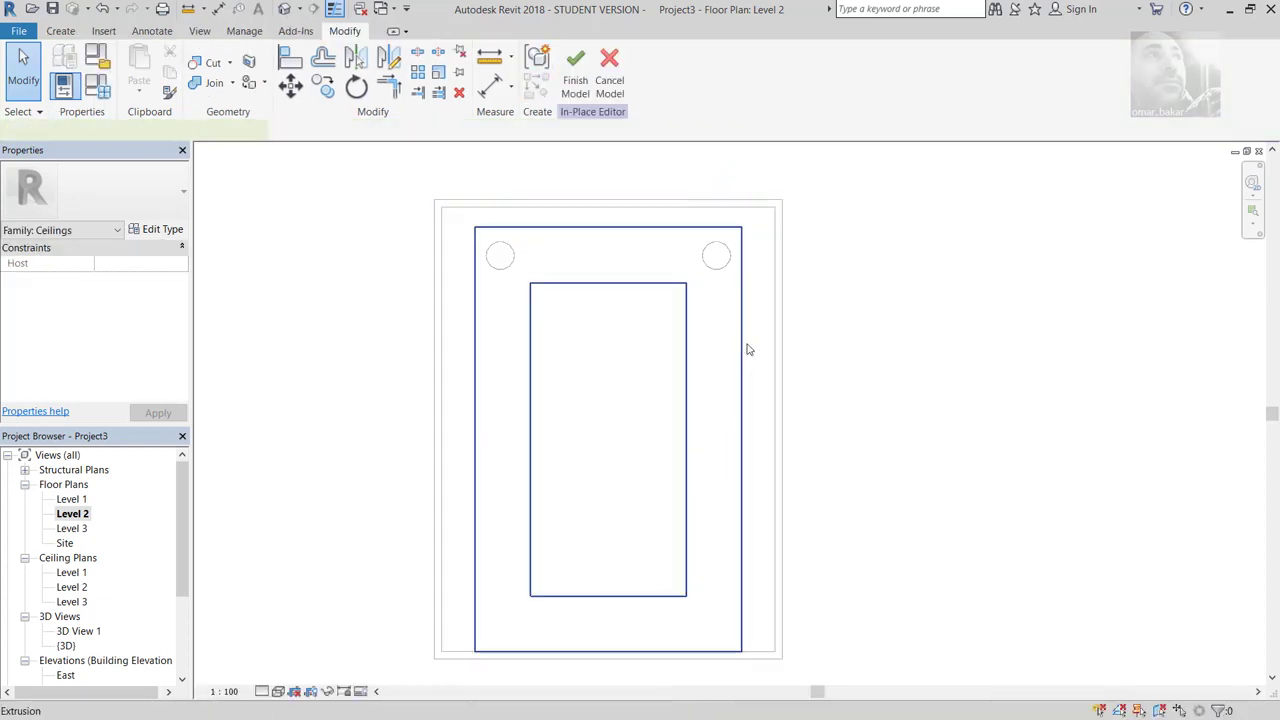
{"action": "left_click", "coordinate": [677, 227]}
Step: Push the soffit sketch's left and right outer edges out toward the walls
{"action": "left_click", "coordinate": [582, 72]}
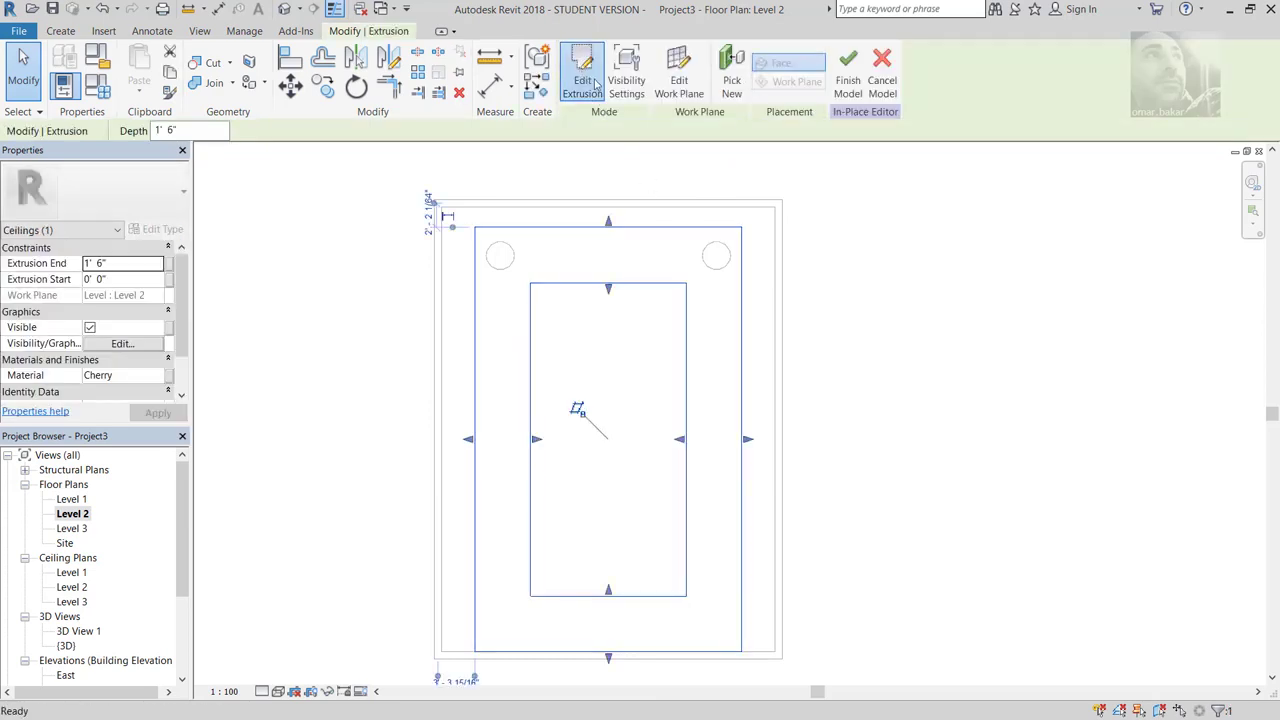
{"action": "left_click", "coordinate": [741, 349]}
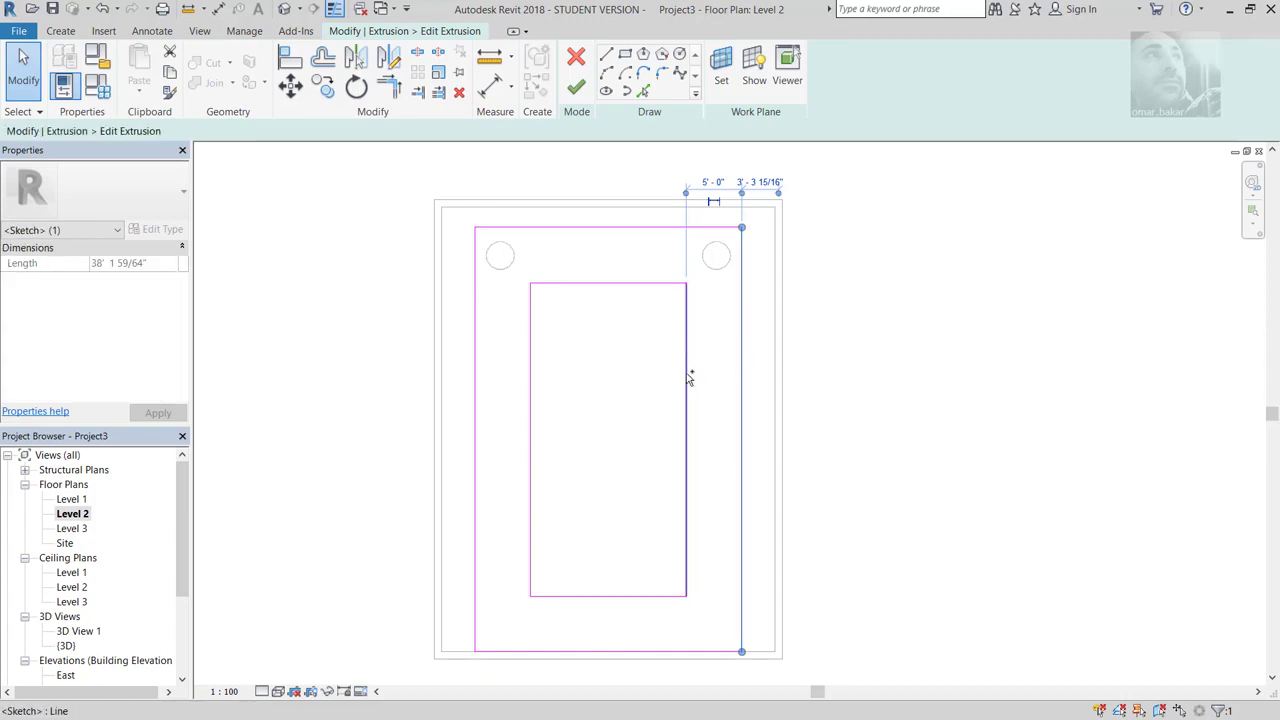
{"action": "left_click", "coordinate": [748, 375]}
{"action": "left_click_drag", "start_coordinate": [742, 375], "coordinate": [769, 373]}
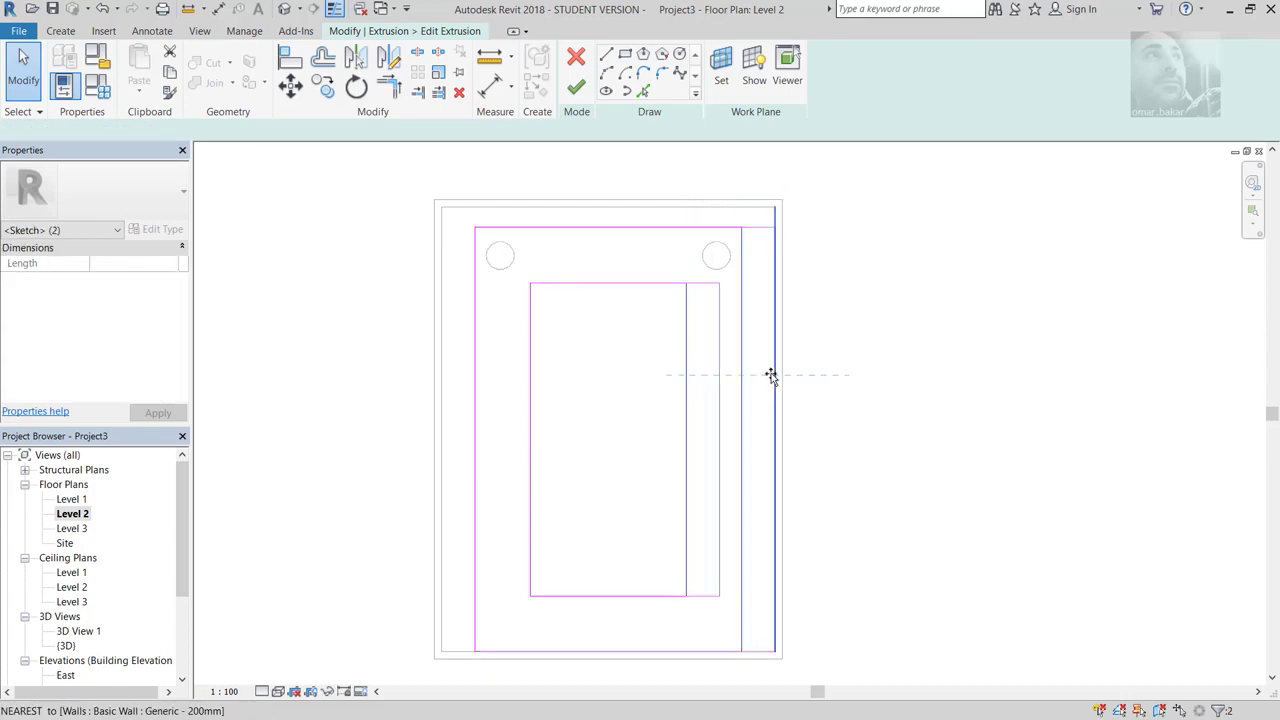
{"action": "left_click", "coordinate": [530, 387]}
{"action": "left_click", "coordinate": [479, 427]}
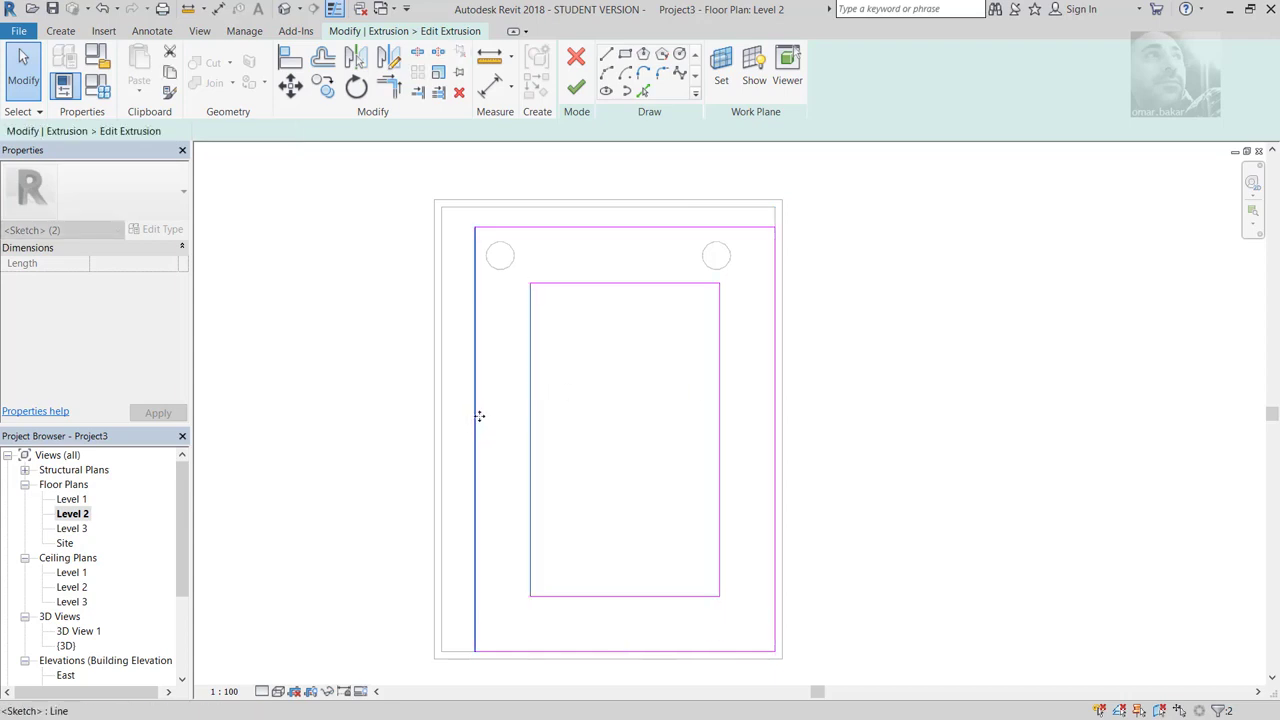
{"action": "left_click", "coordinate": [474, 418]}
{"action": "left_click_drag", "start_coordinate": [474, 418], "coordinate": [442, 420]}
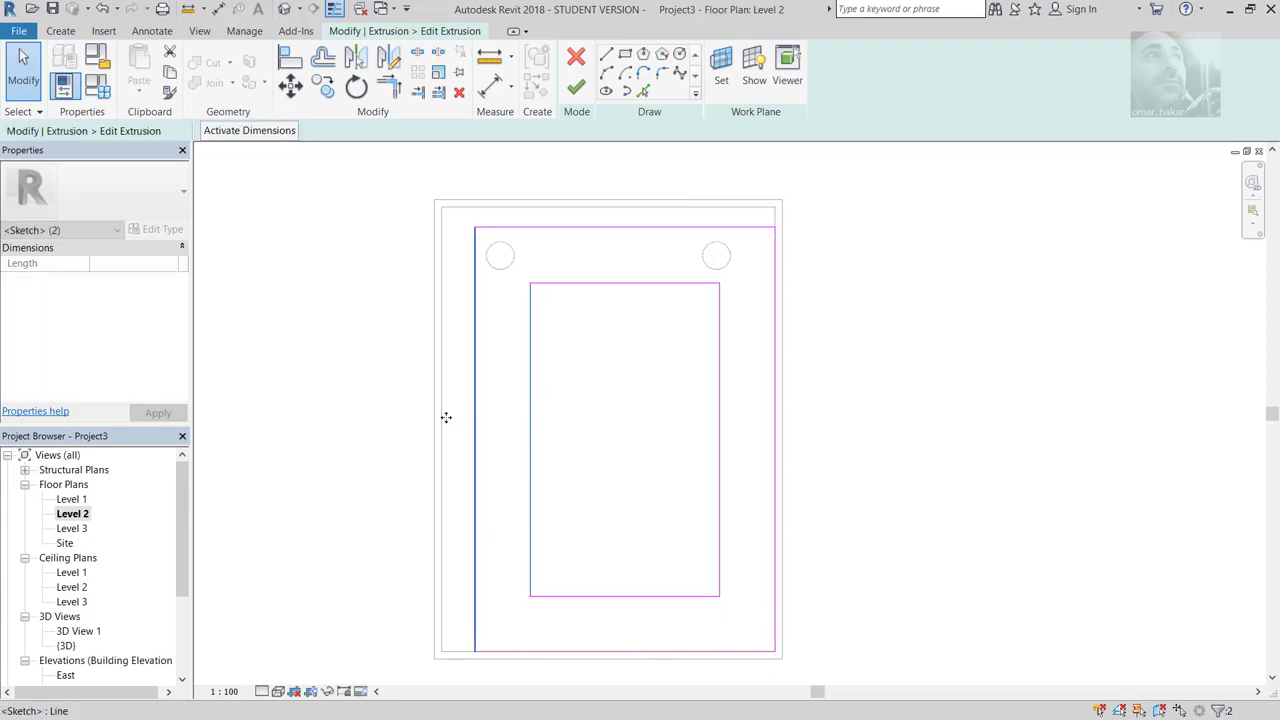
{"action": "left_click", "coordinate": [817, 443]}
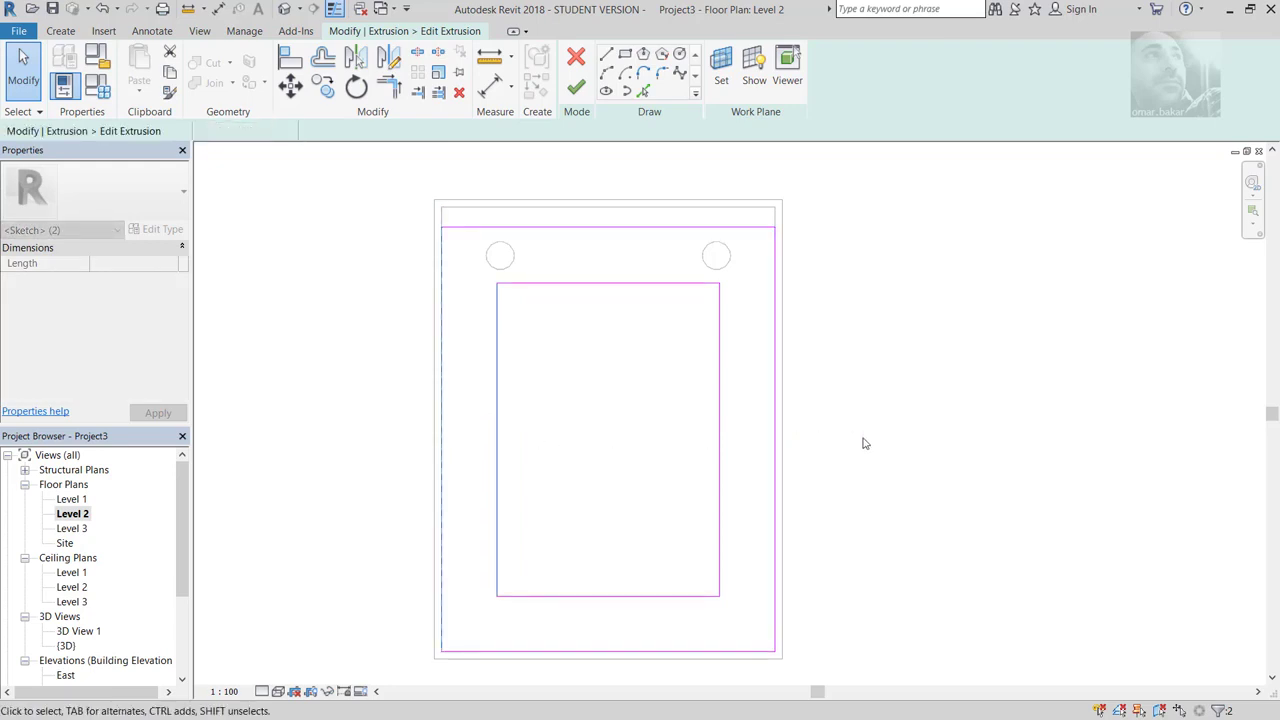
Step: Set the soffit's top edge 6' from the opening, then finish the sketch and in-place model
{"action": "left_click", "coordinate": [619, 226]}
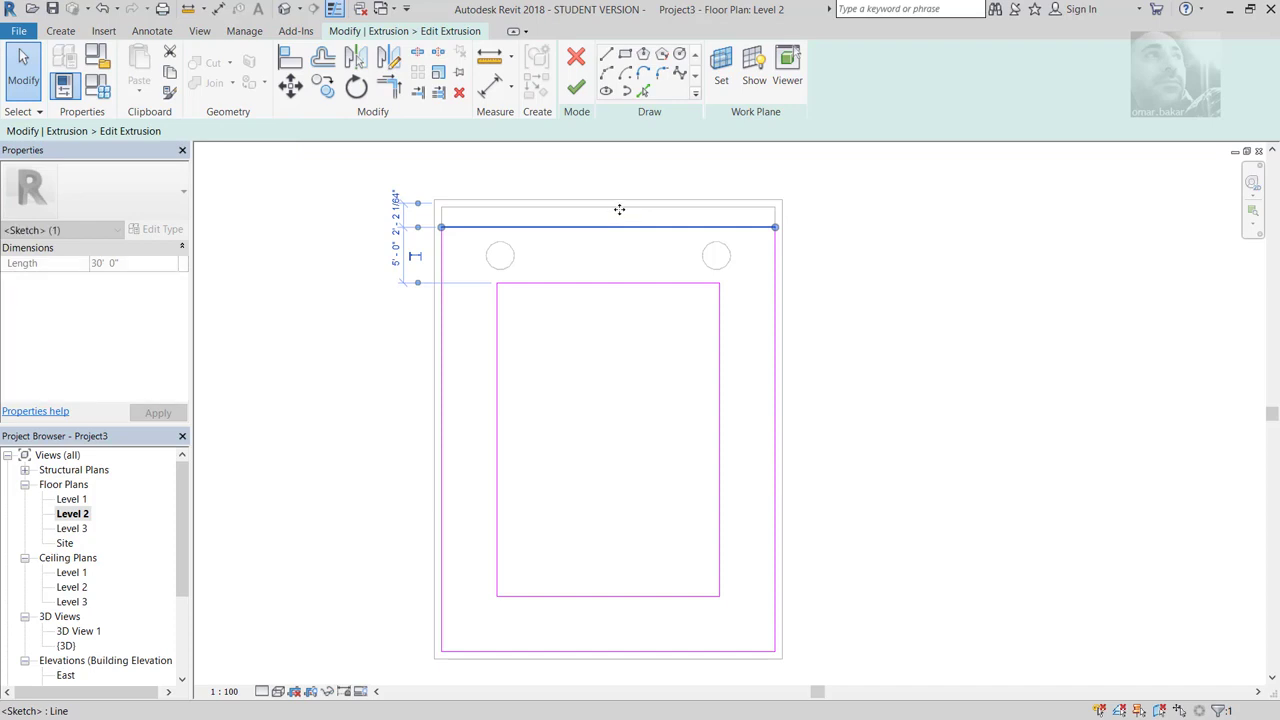
{"action": "mouse_move", "coordinate": [619, 226]}
{"action": "left_mouse_down"}
{"action": "mouse_move", "coordinate": [620, 196]}
{"action": "mouse_move", "coordinate": [616, 222]}
{"action": "left_mouse_up"}
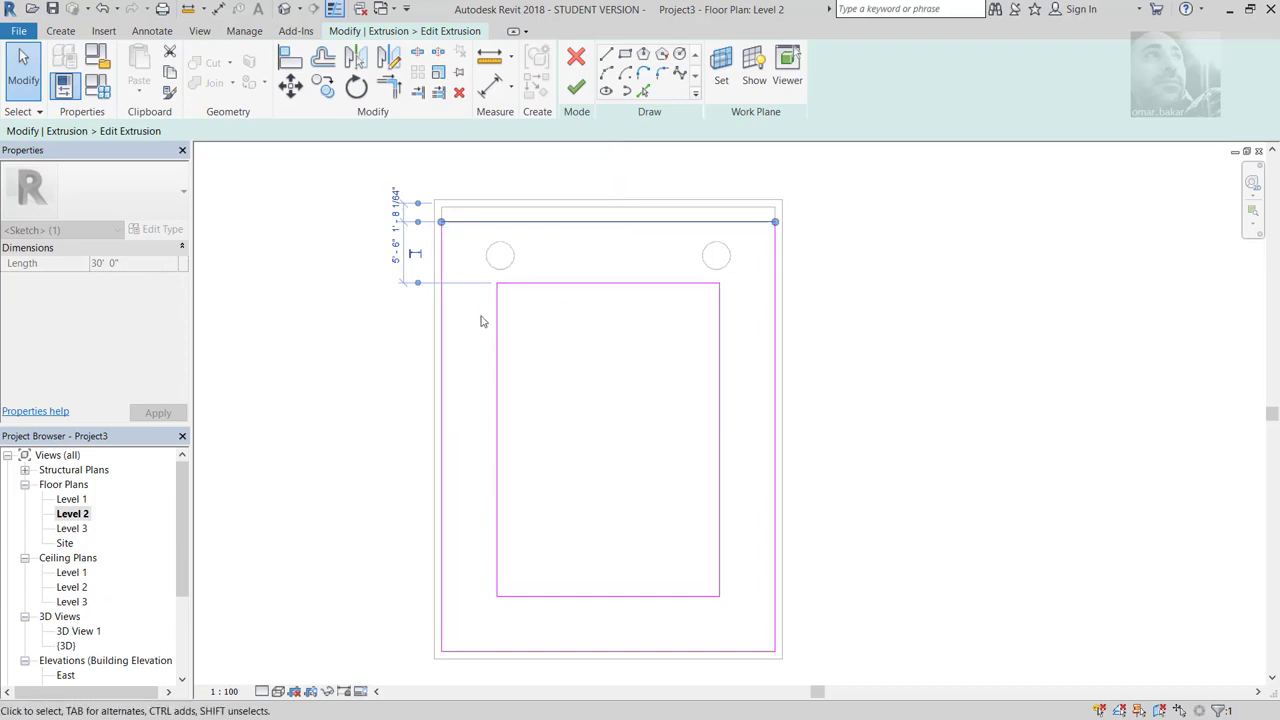
{"action": "left_click", "coordinate": [397, 258]}
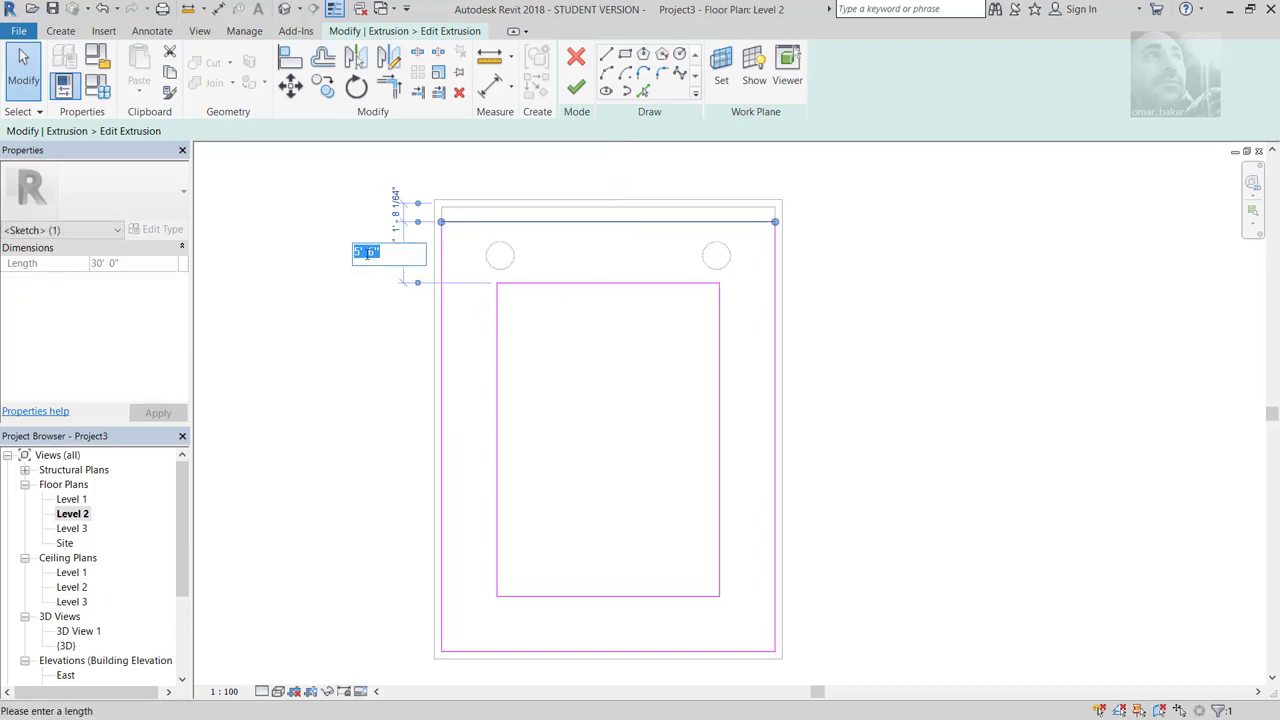
{"action": "type", "text": "6"}
{"action": "key", "text": "Return"}
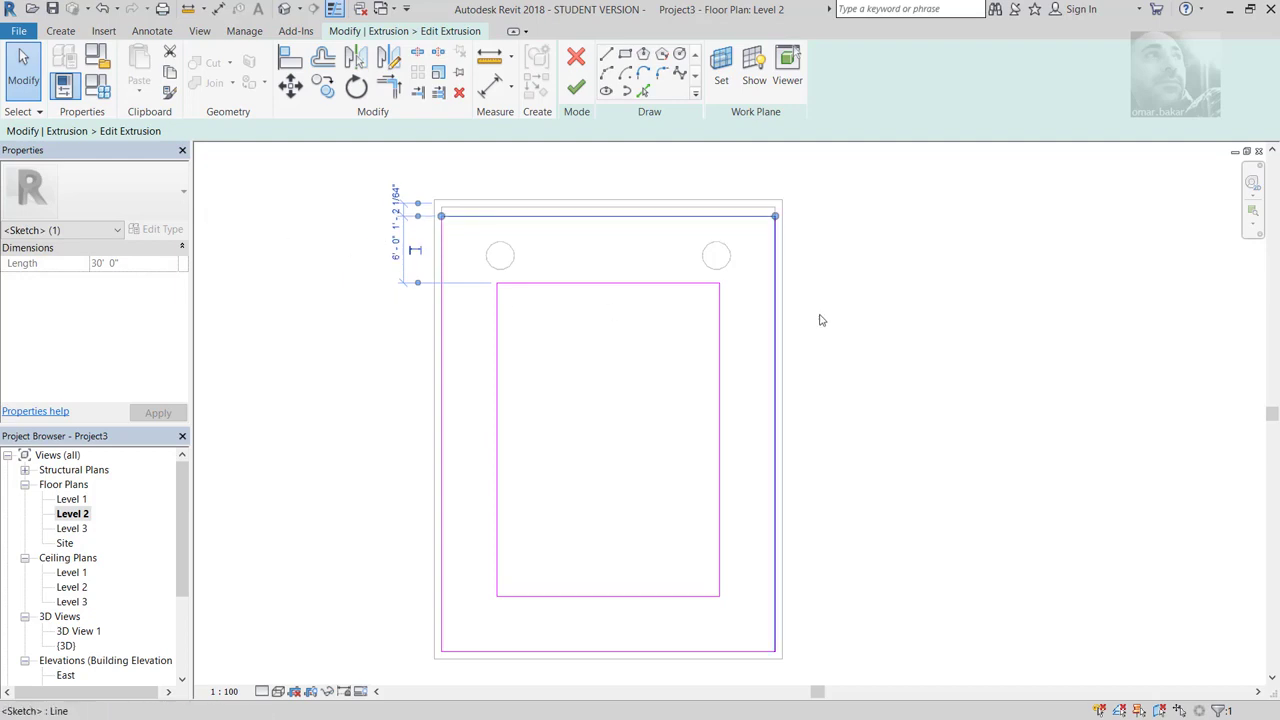
{"action": "left_click", "coordinate": [846, 320]}
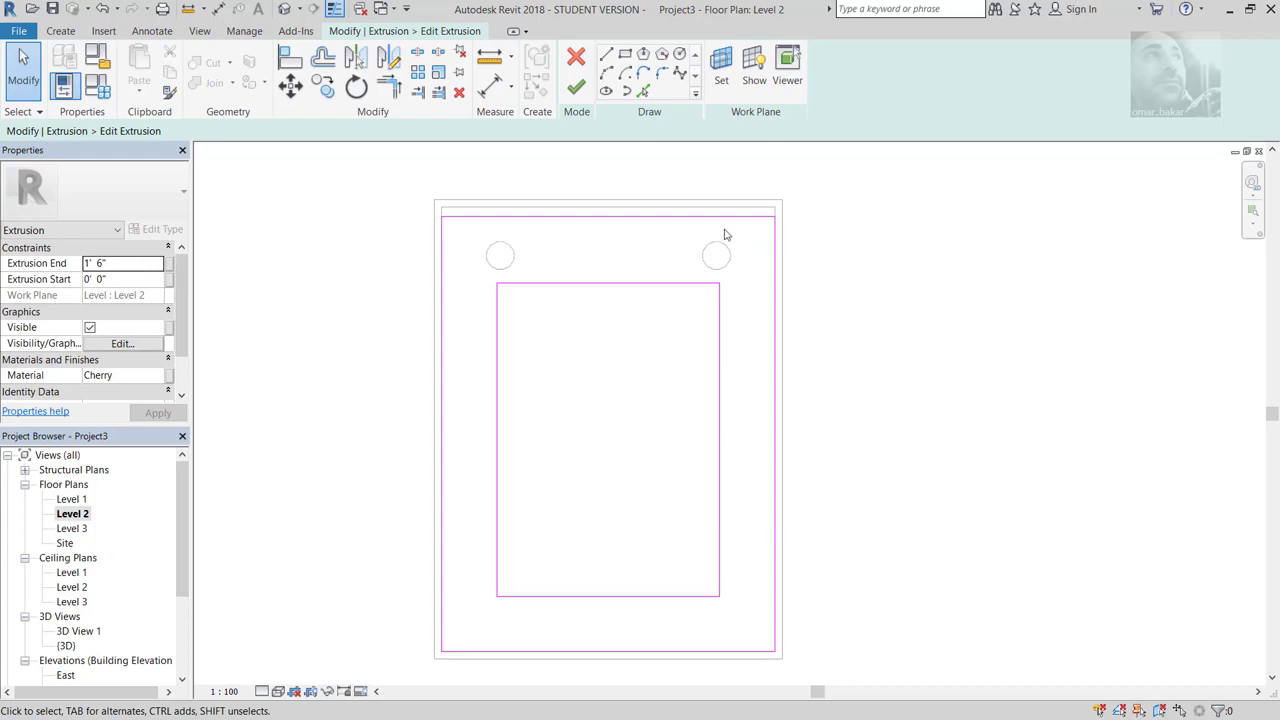
{"action": "left_click", "coordinate": [576, 88]}
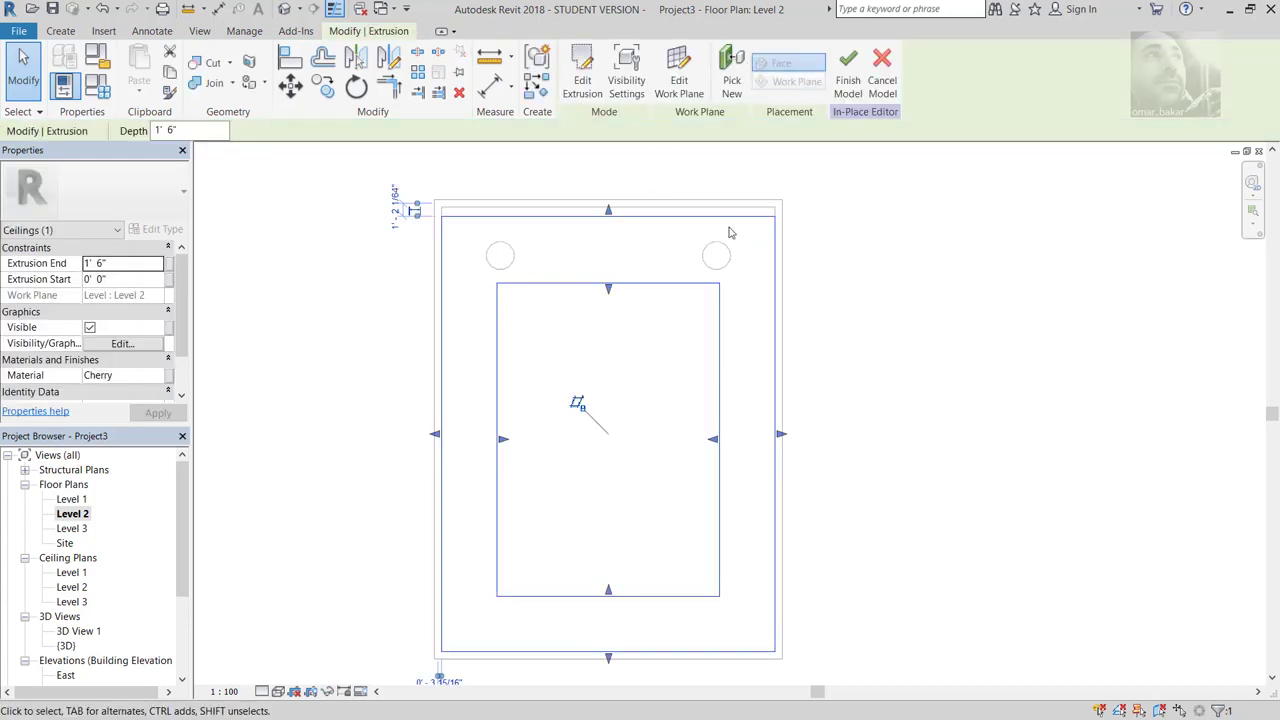
{"action": "left_click", "coordinate": [846, 70]}
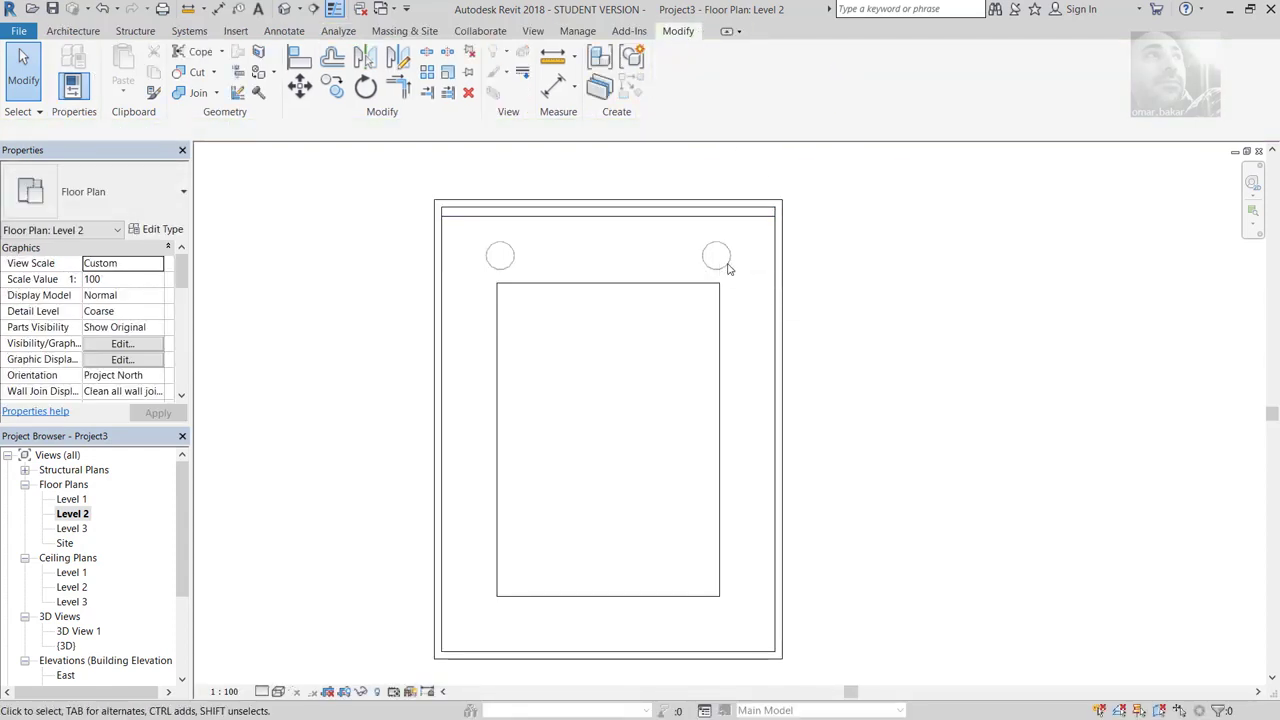
Step: On Level 1, move the right column to 3' from the right wall
{"action": "double_click", "coordinate": [72, 499]}
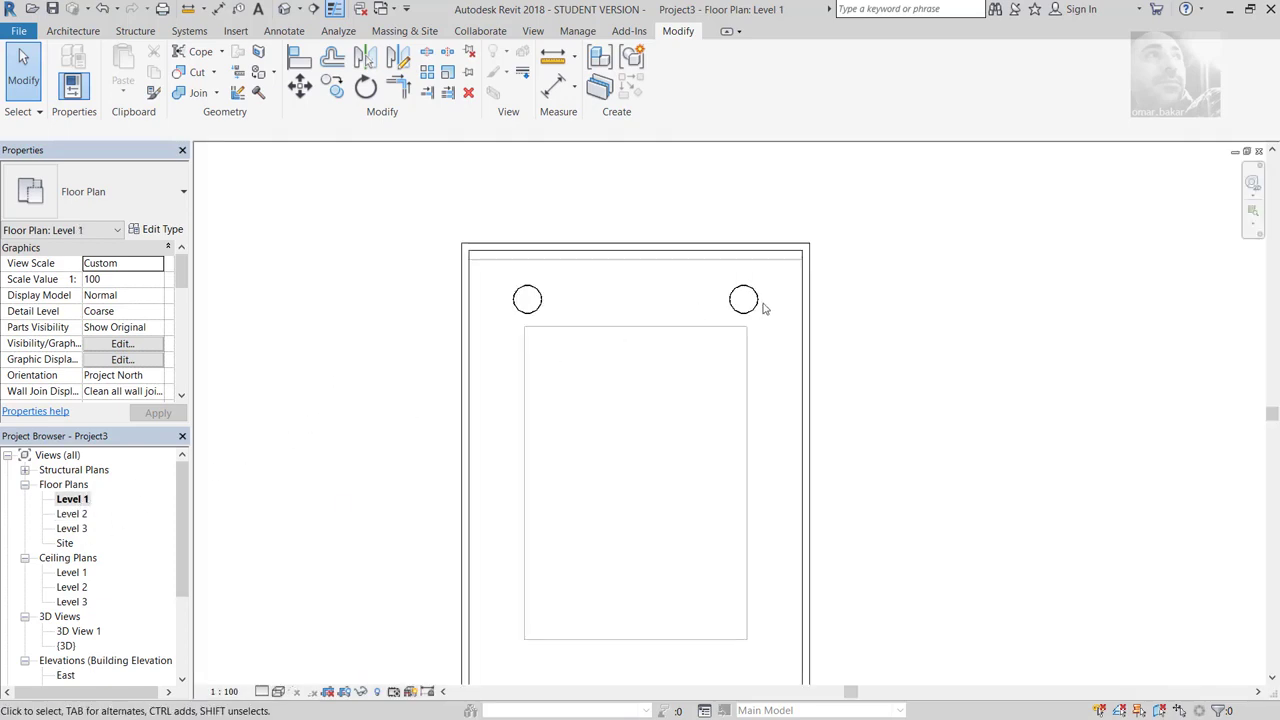
{"action": "left_click", "coordinate": [756, 304]}
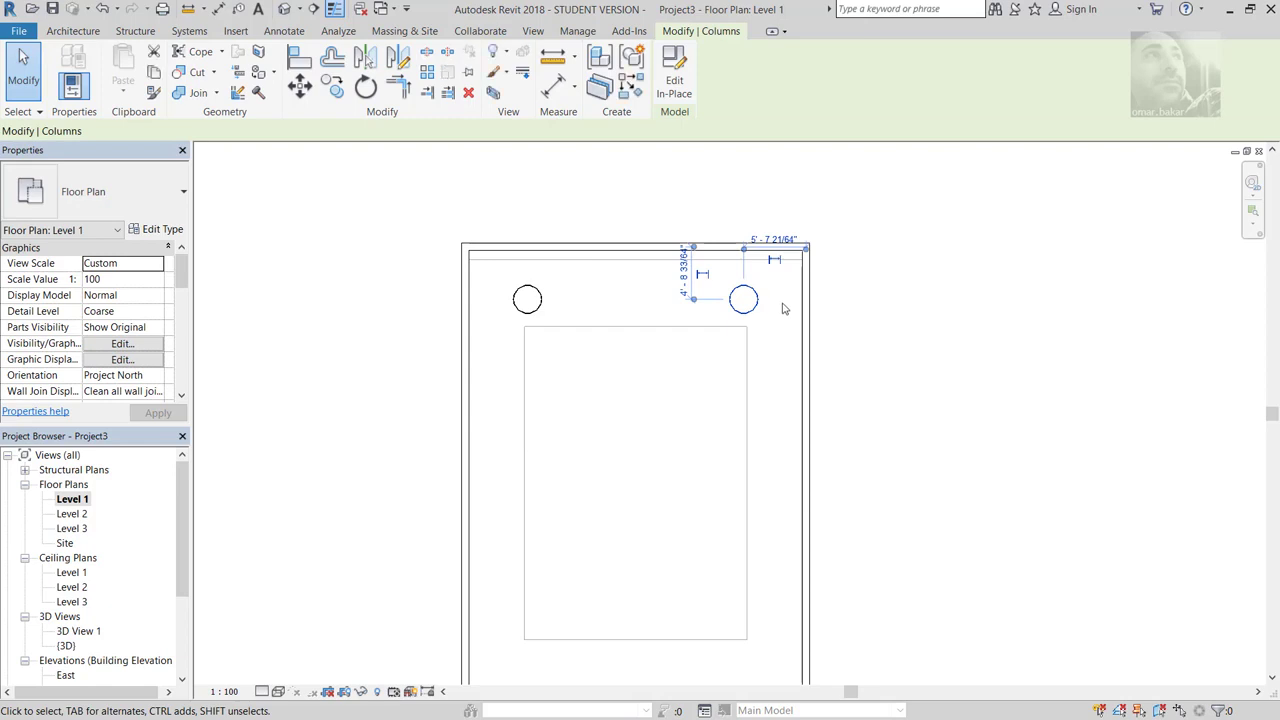
{"action": "scroll", "coordinate": [784, 309], "scroll_direction": "up", "scroll_amount": 3}
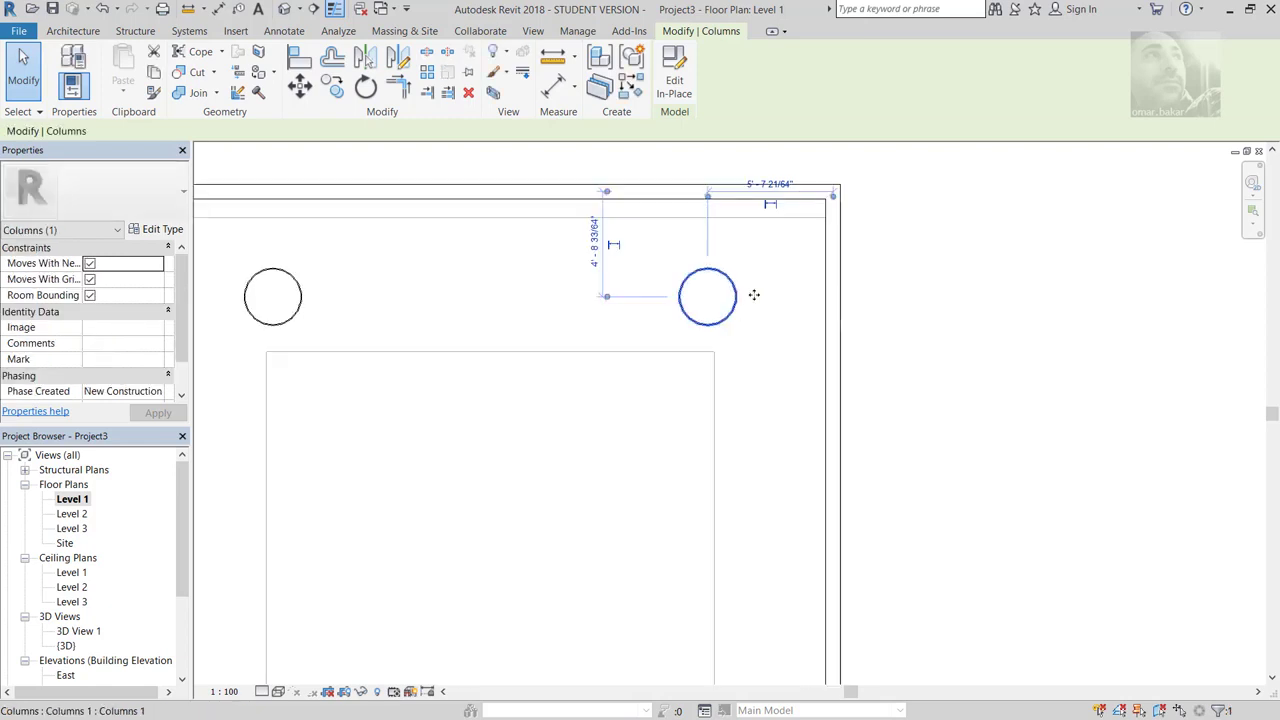
{"action": "left_click_drag", "start_coordinate": [754, 295], "coordinate": [795, 295]}
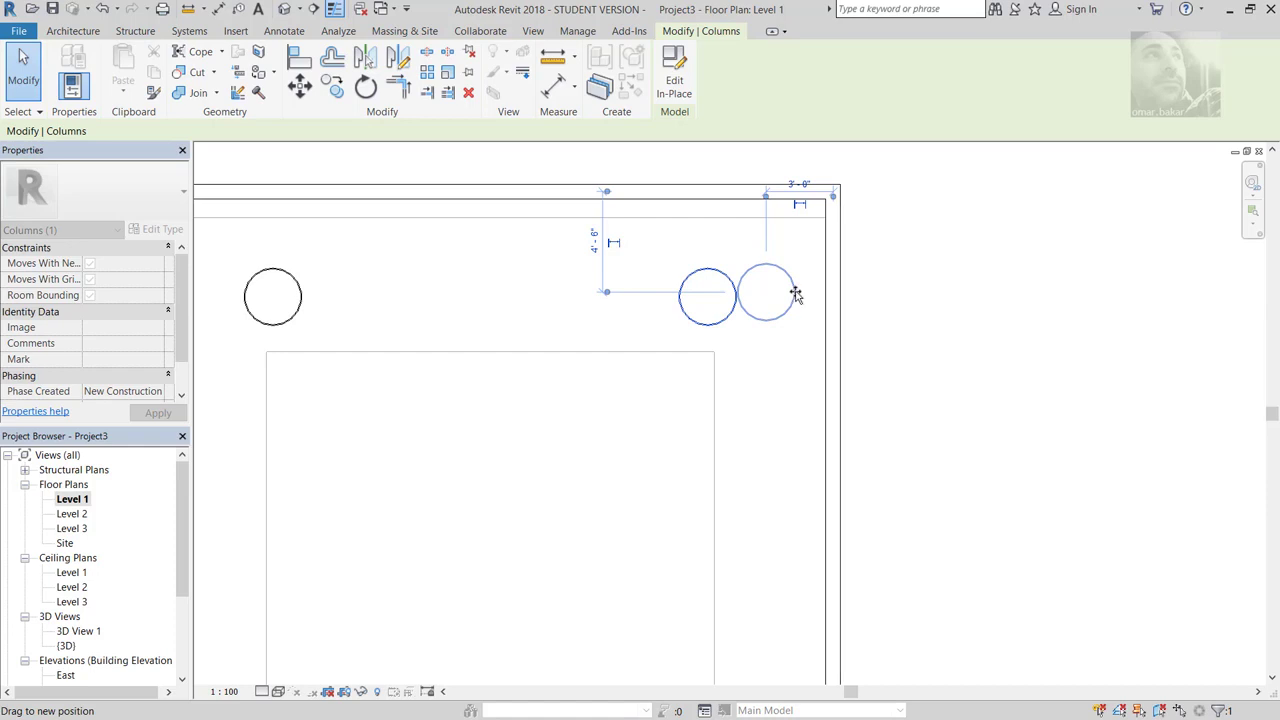
{"action": "left_click_drag", "start_coordinate": [795, 295], "coordinate": [796, 296]}
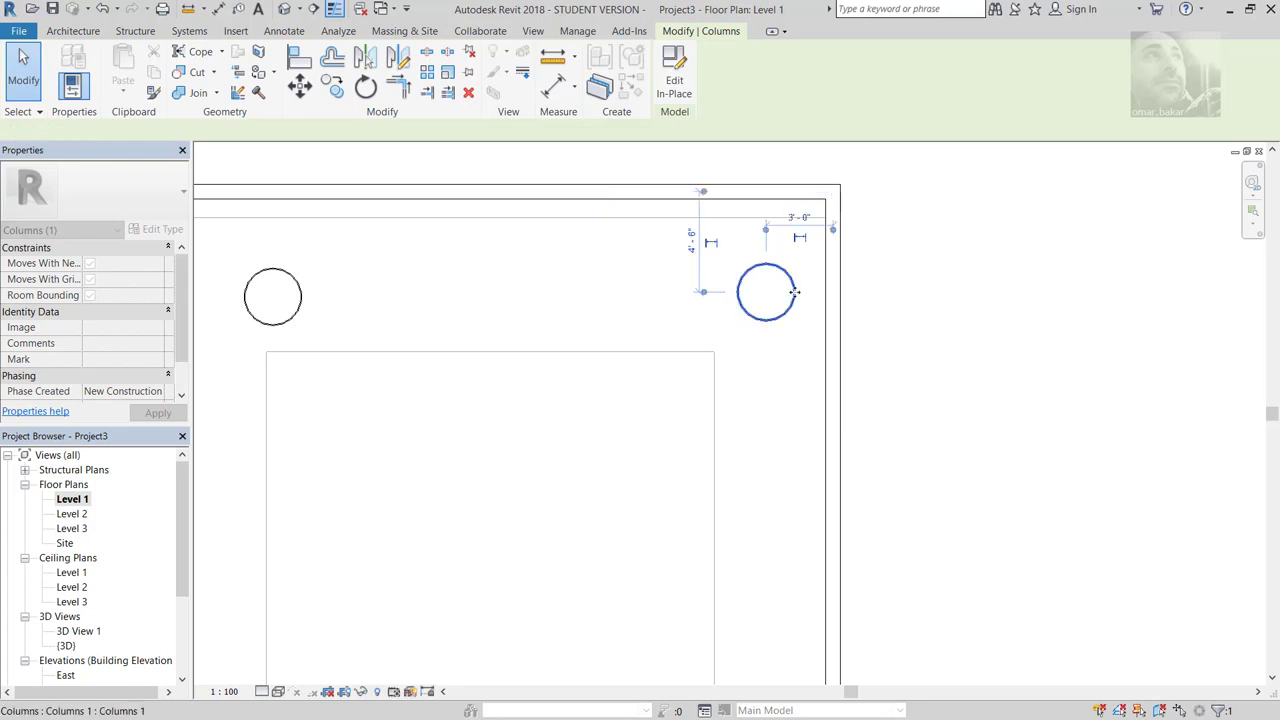
Step: Move the left column toward the left wall, then delete it
{"action": "middle_click_drag", "start_coordinate": [448, 327], "coordinate": [599, 311]}
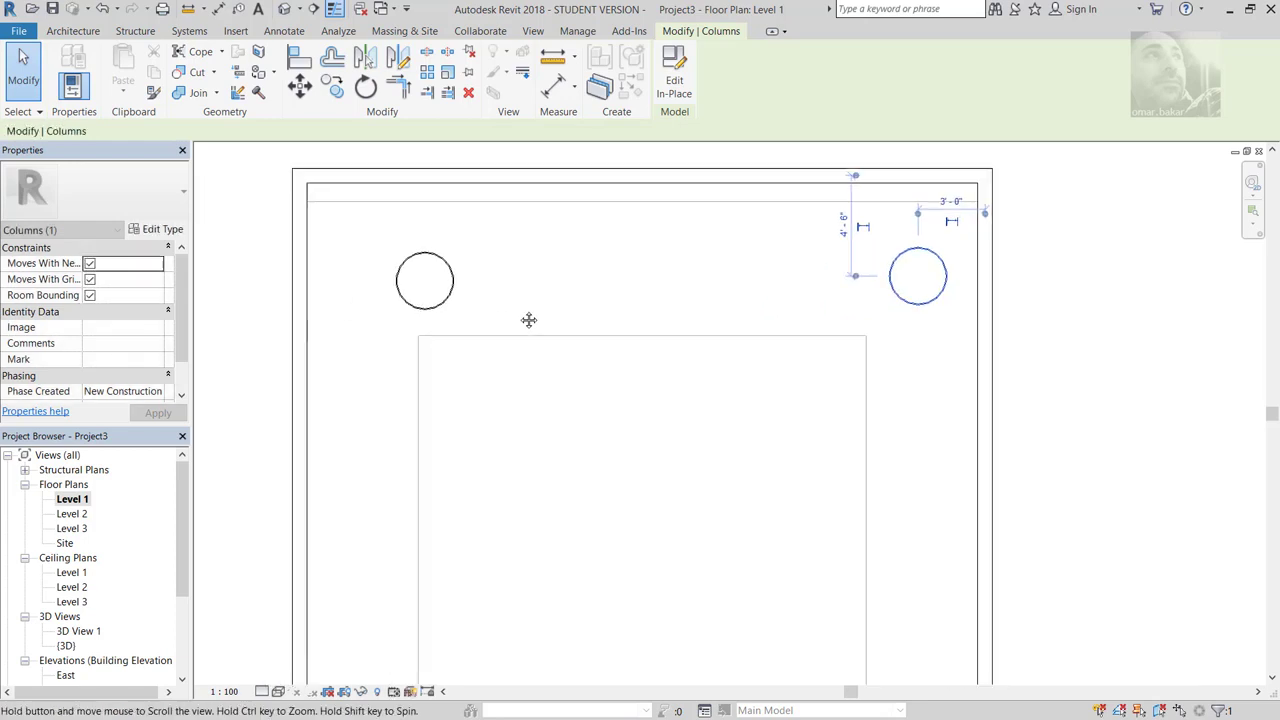
{"action": "left_click", "coordinate": [436, 282]}
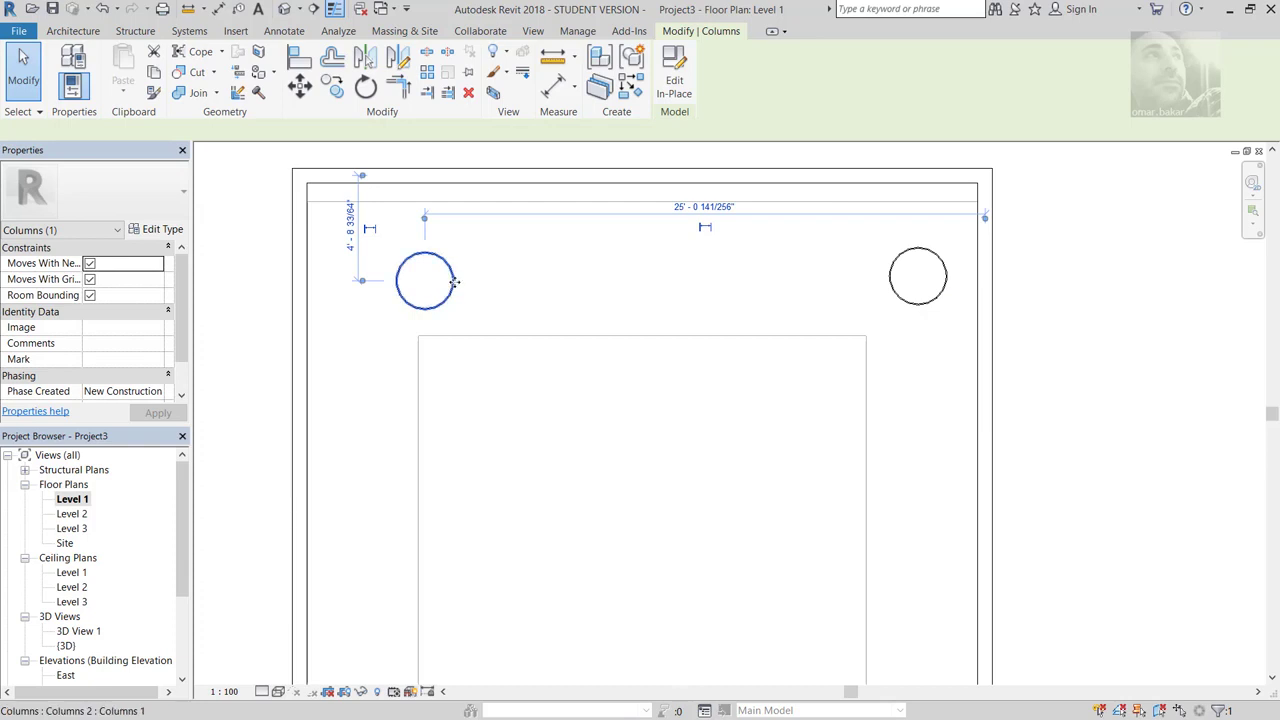
{"action": "left_click_drag", "start_coordinate": [453, 287], "coordinate": [383, 281]}
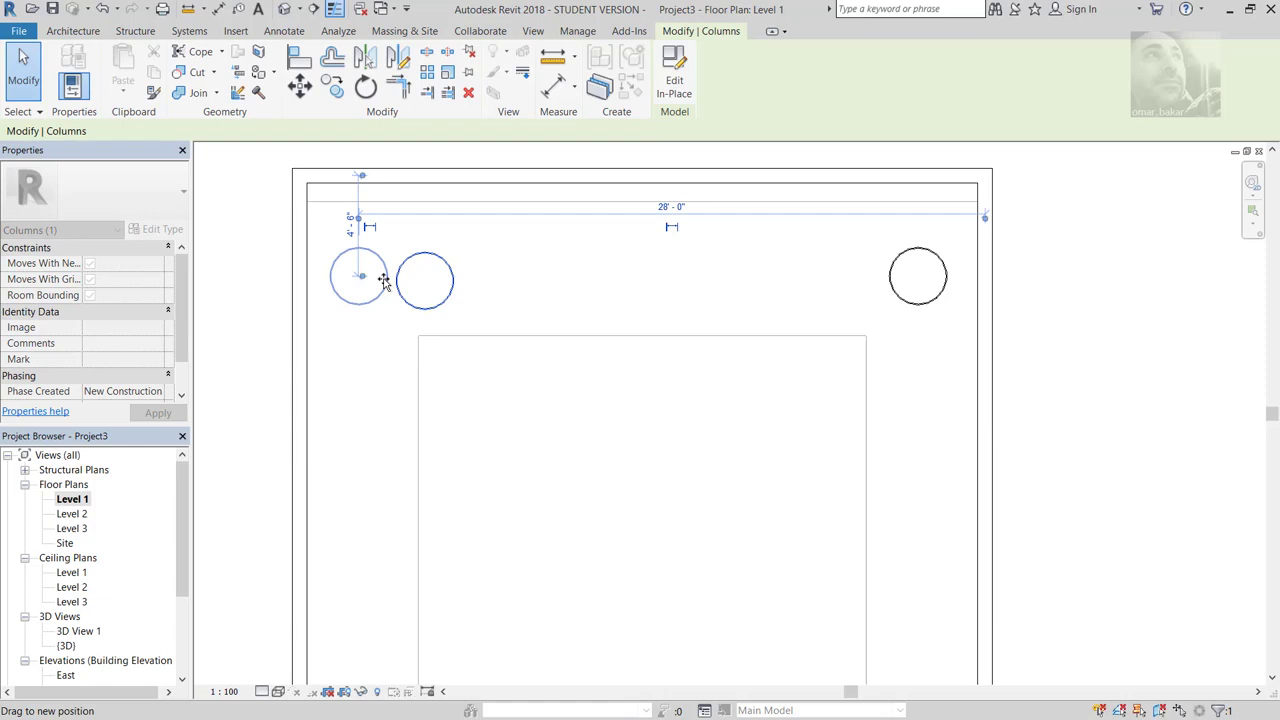
{"action": "left_click_drag", "start_coordinate": [383, 281], "coordinate": [383, 281]}
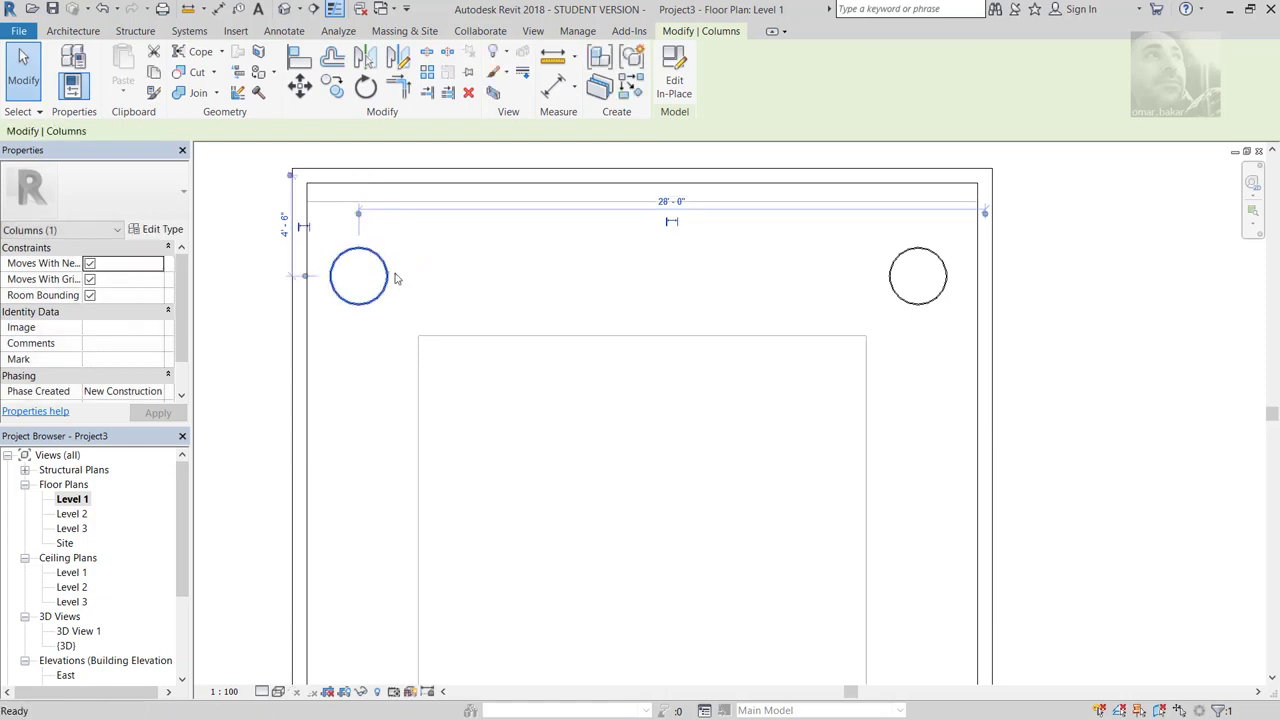
{"action": "left_click", "coordinate": [400, 277]}
{"action": "key", "text": "Delete"}
Step: Mirror the right column to the left about a vertical axis at the ceiling midpoint
{"action": "left_click", "coordinate": [905, 292]}
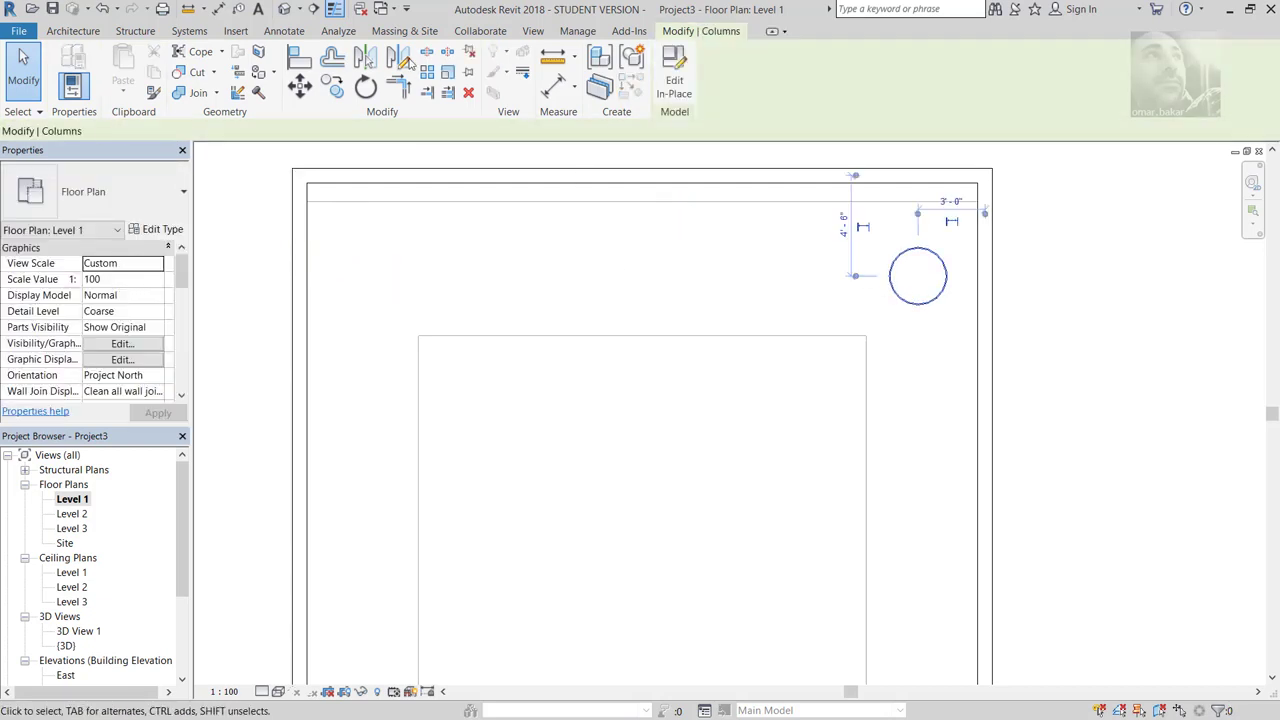
{"action": "left_click", "coordinate": [400, 58]}
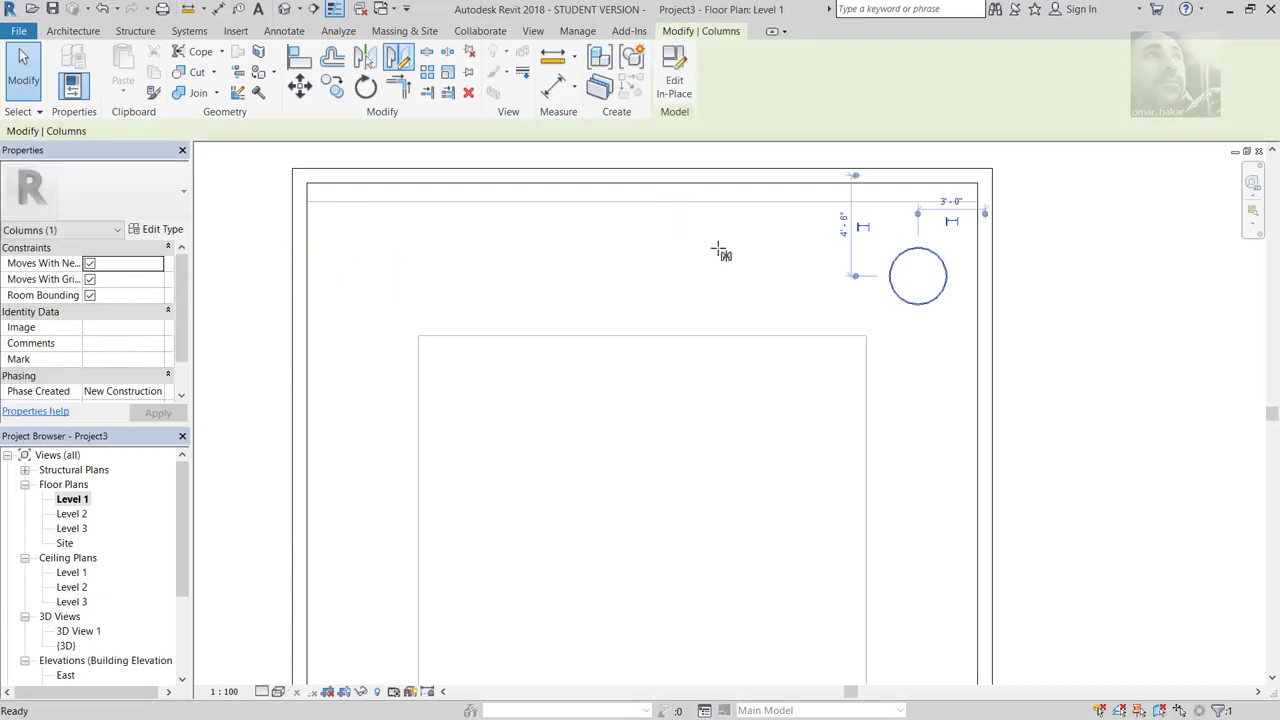
{"action": "left_click", "coordinate": [643, 203]}
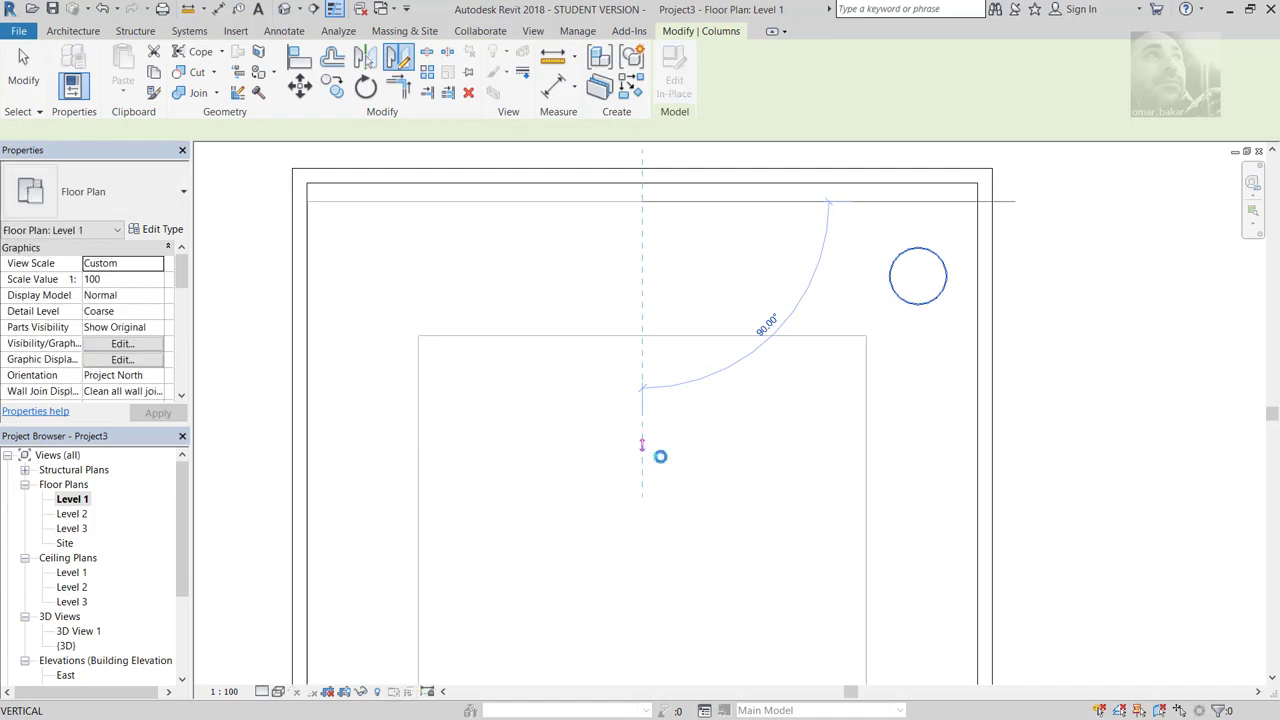
{"action": "left_click", "coordinate": [677, 485]}
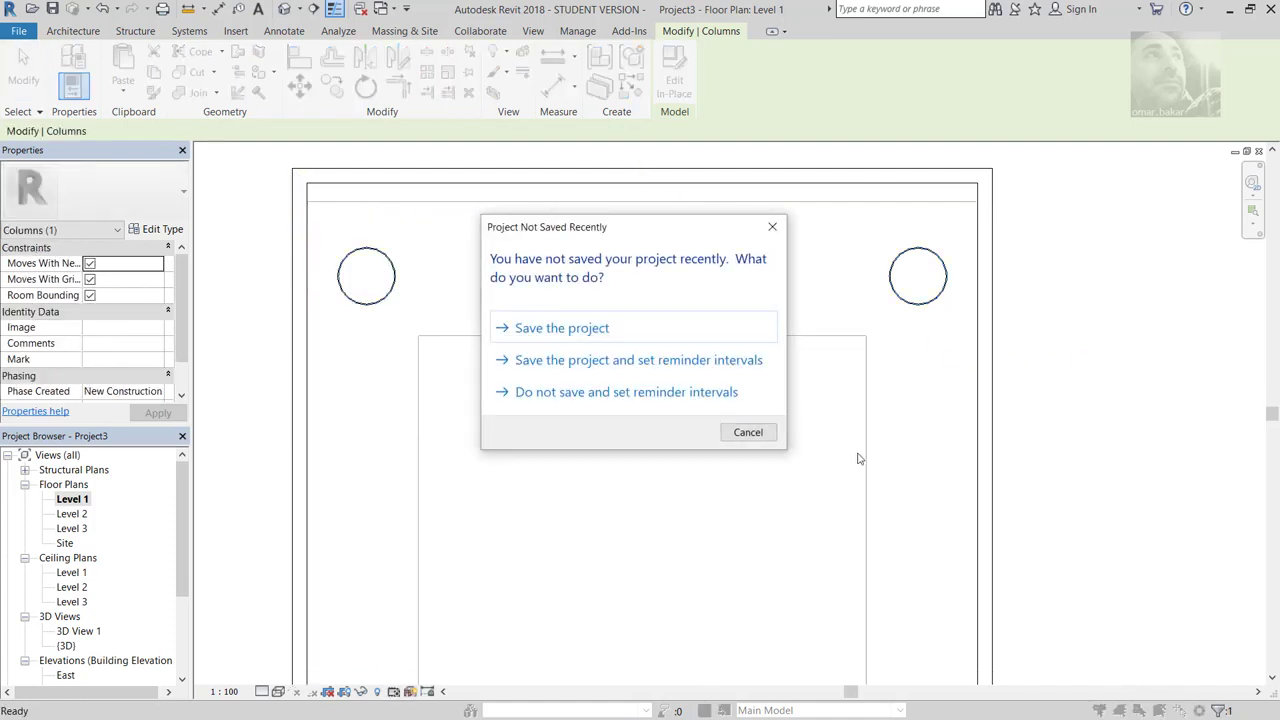
Step: In Save As, create a new folder named Revit inside 2.maquette and enter it
{"action": "left_click", "coordinate": [553, 333]}
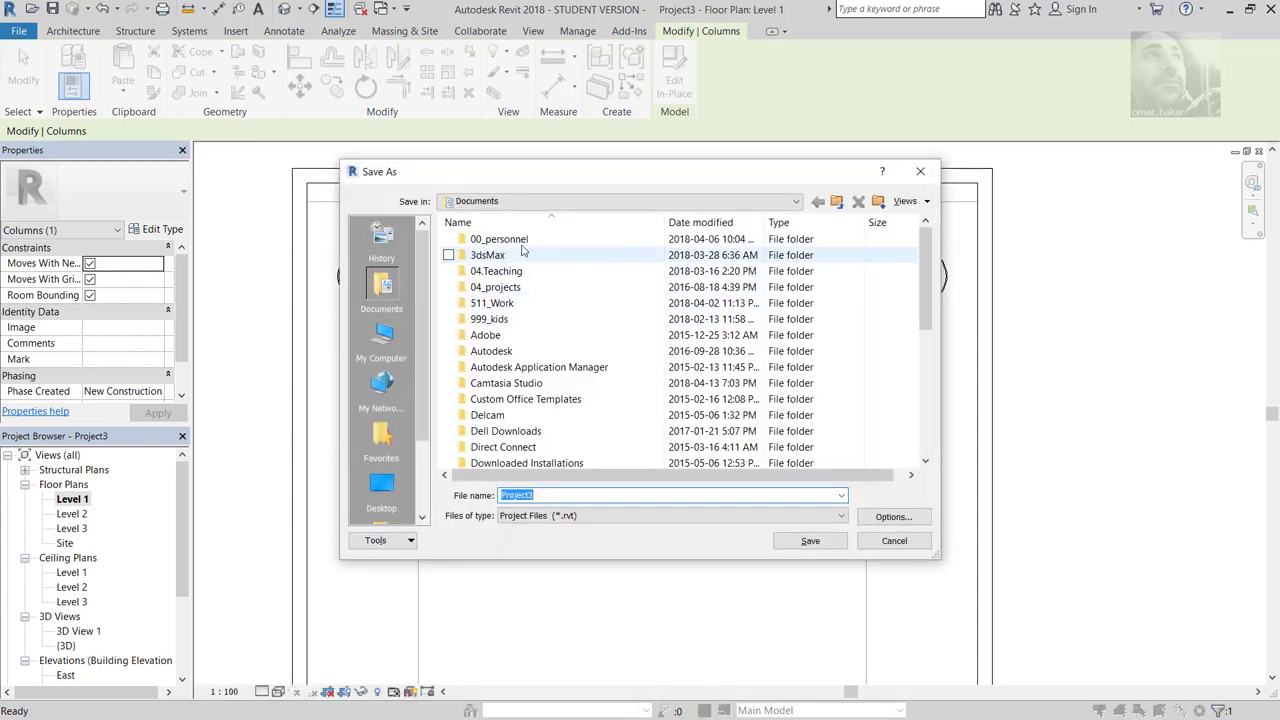
{"action": "double_click", "coordinate": [505, 273]}
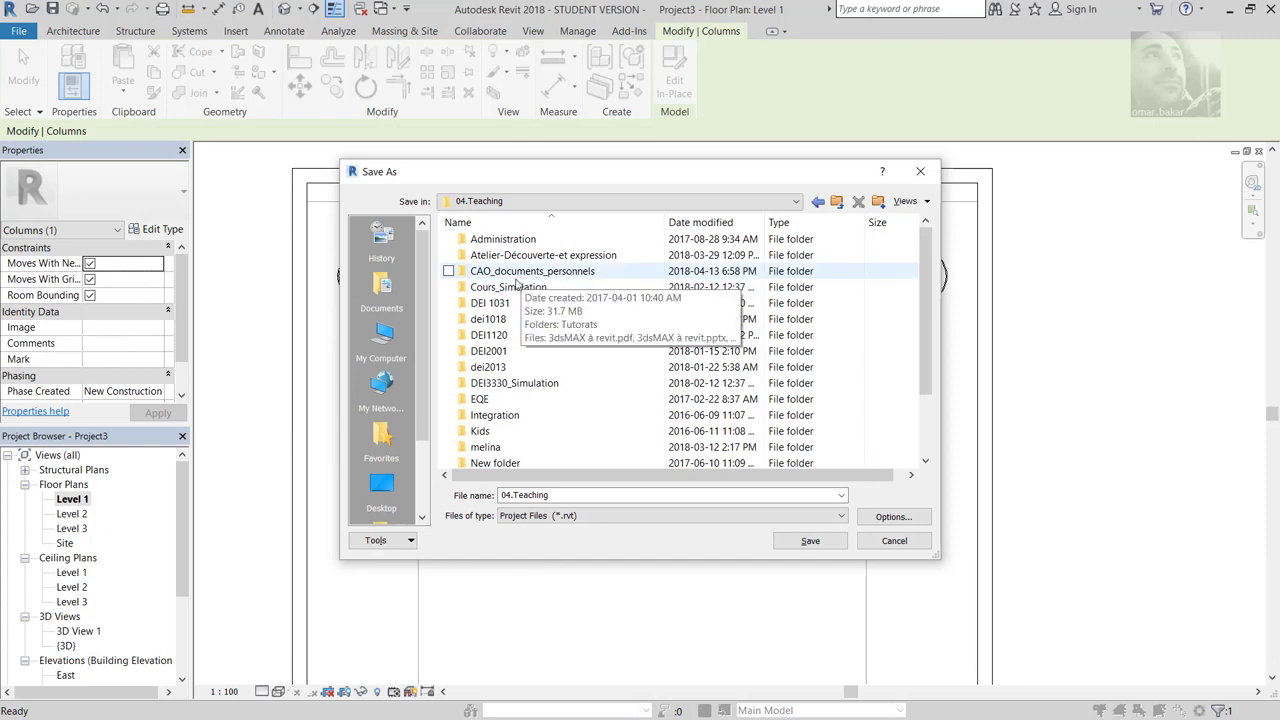
{"action": "double_click", "coordinate": [532, 271]}
{"action": "double_click", "coordinate": [485, 241]}
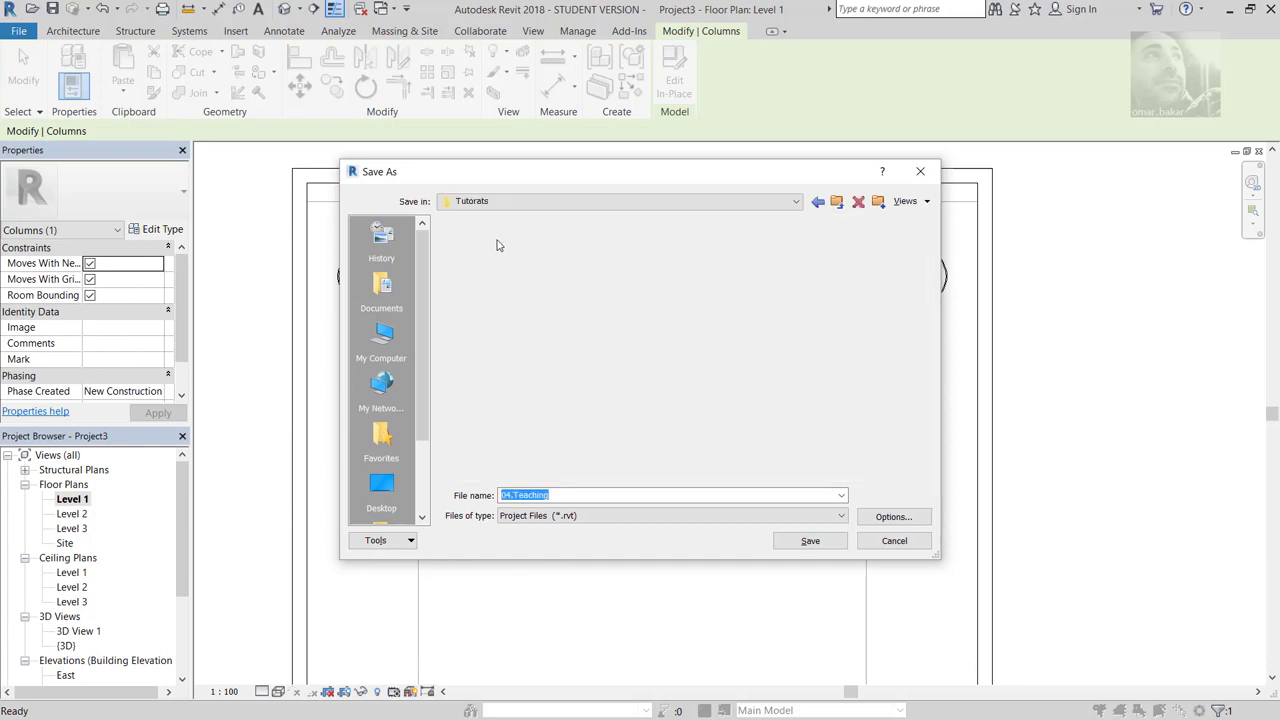
{"action": "double_click", "coordinate": [490, 241]}
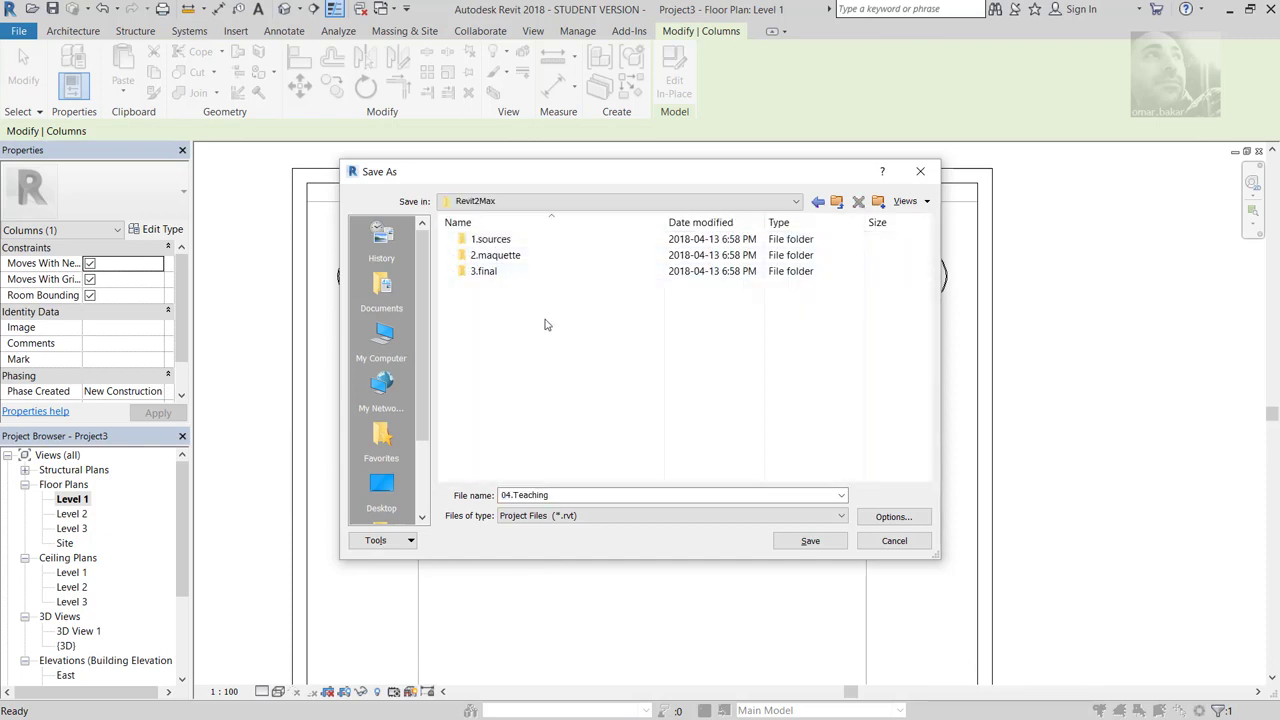
{"action": "double_click", "coordinate": [504, 257]}
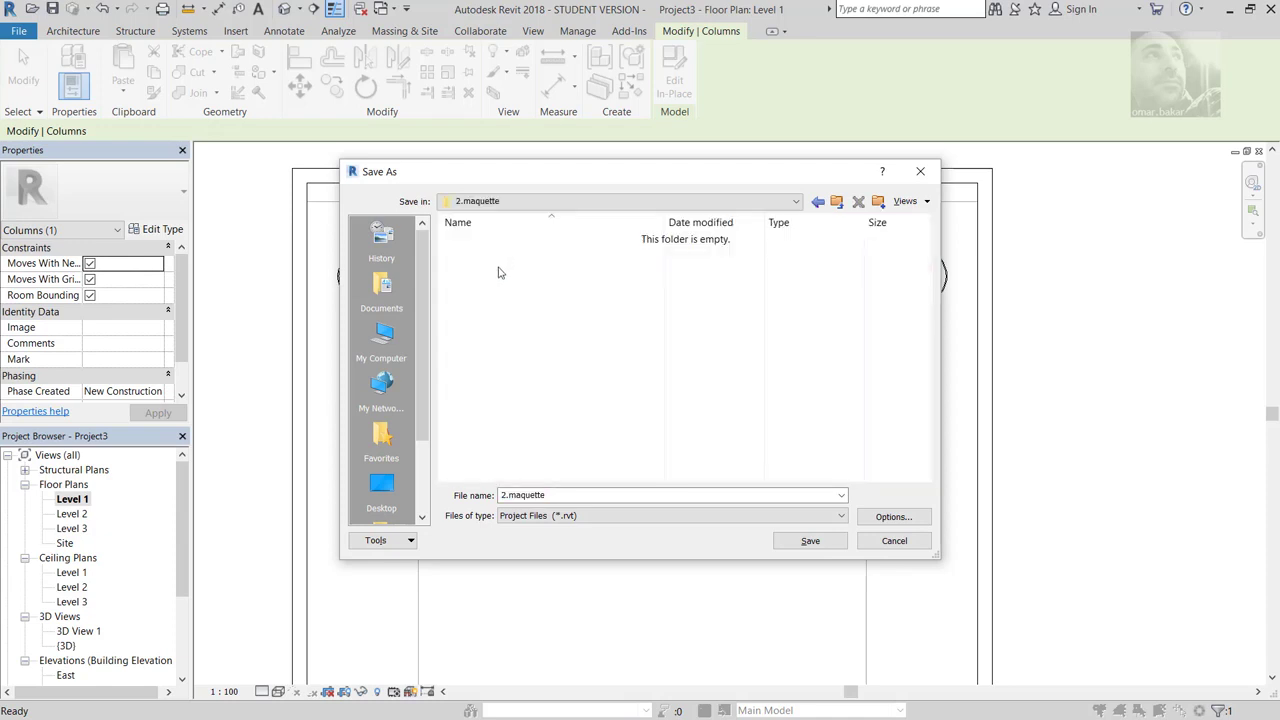
{"action": "right_click", "coordinate": [500, 270]}
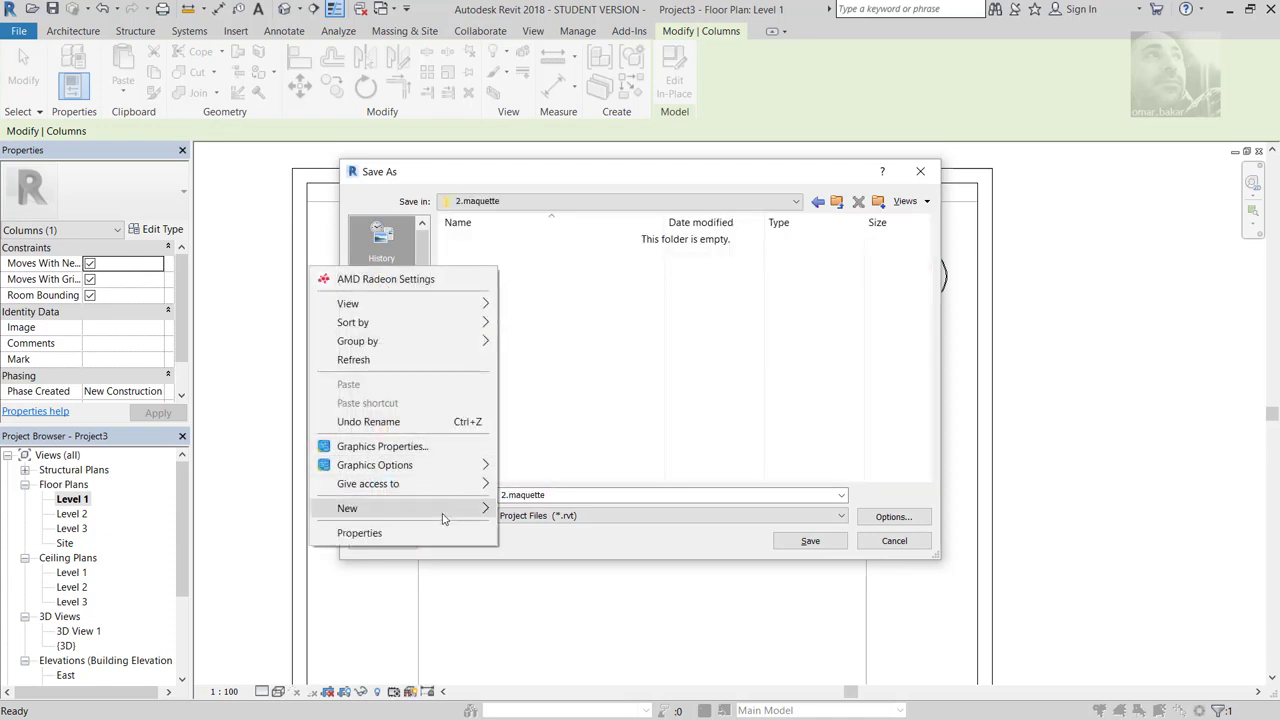
{"action": "mouse_move", "coordinate": [400, 508]}
{"action": "left_click", "coordinate": [200, 295]}
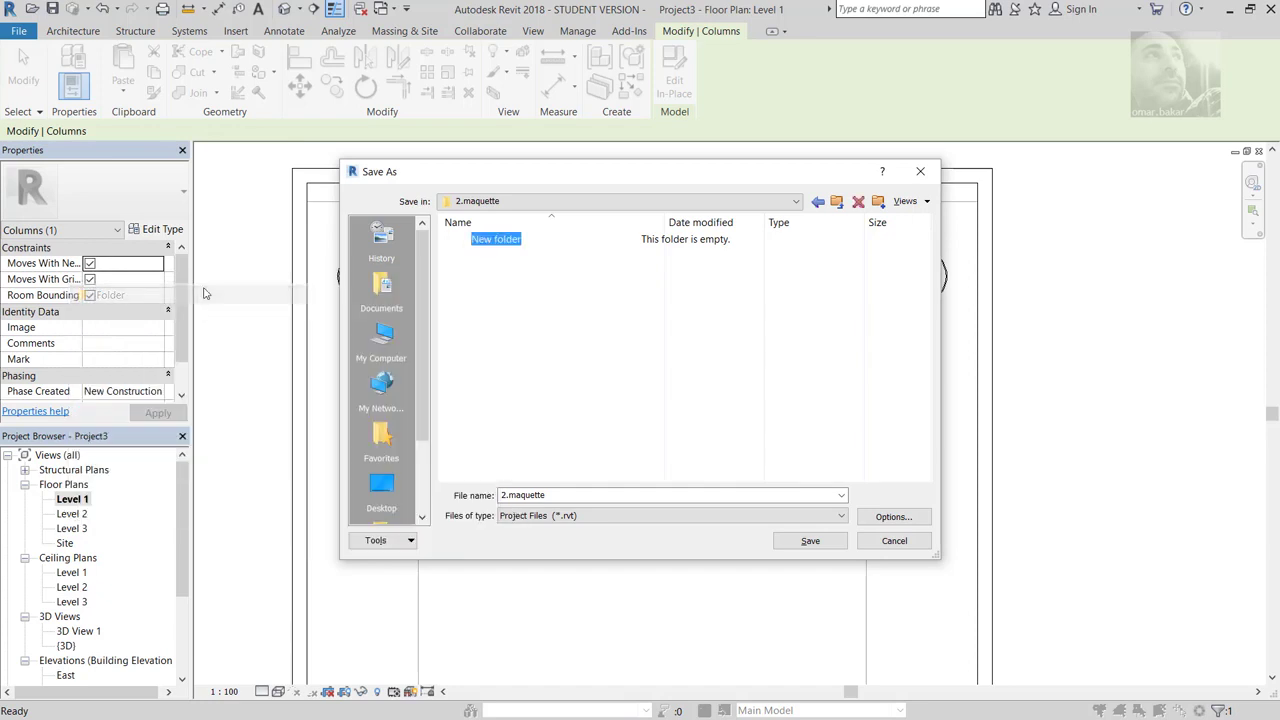
{"action": "type", "text": "Revit"}
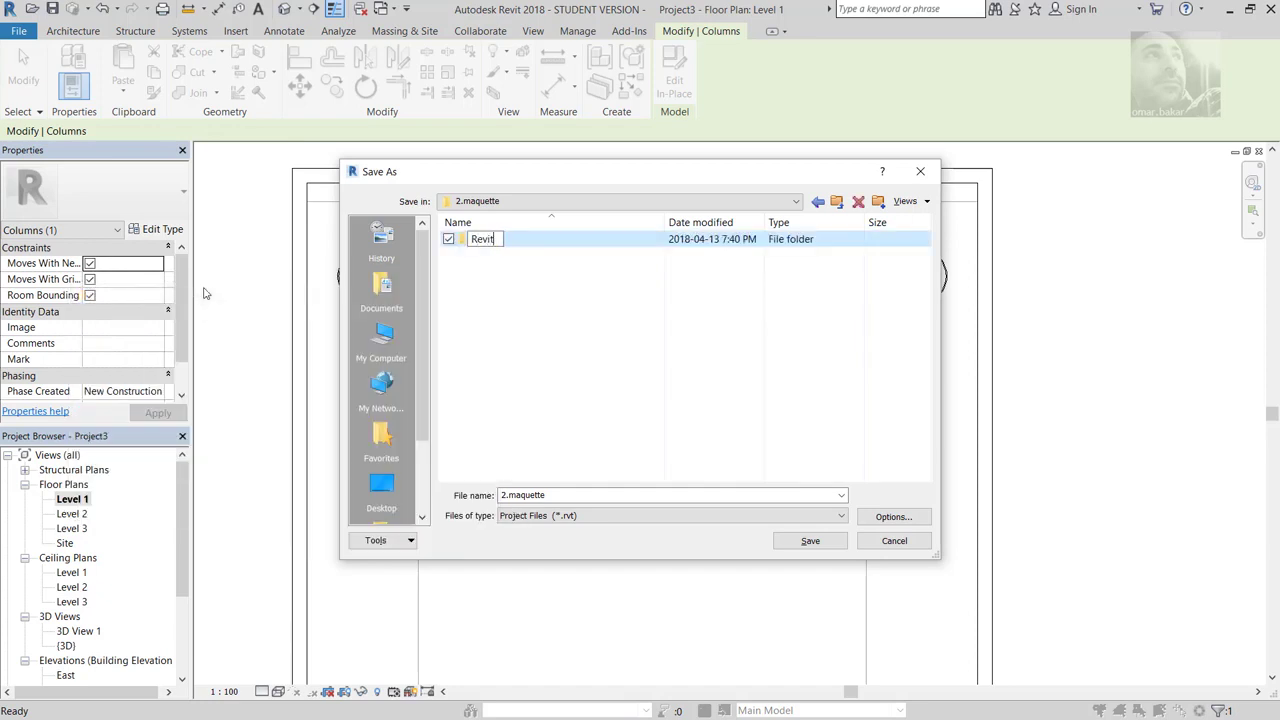
{"action": "key", "text": "Return"}
{"action": "double_click", "coordinate": [482, 245]}
Step: Save the project as tutorat_01_RVT2MAX, then switch to 3D View 1
{"action": "double_click", "coordinate": [540, 494]}
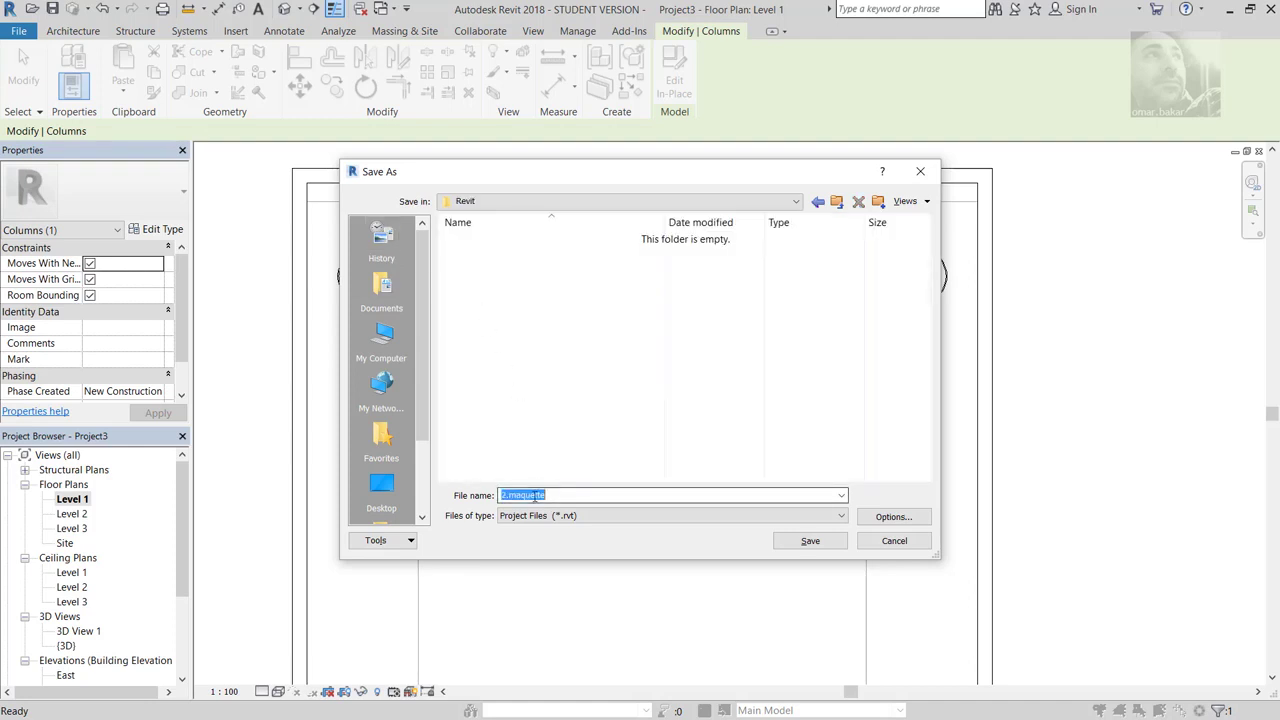
{"action": "type", "text": "tutorat_01_RVT2M"}
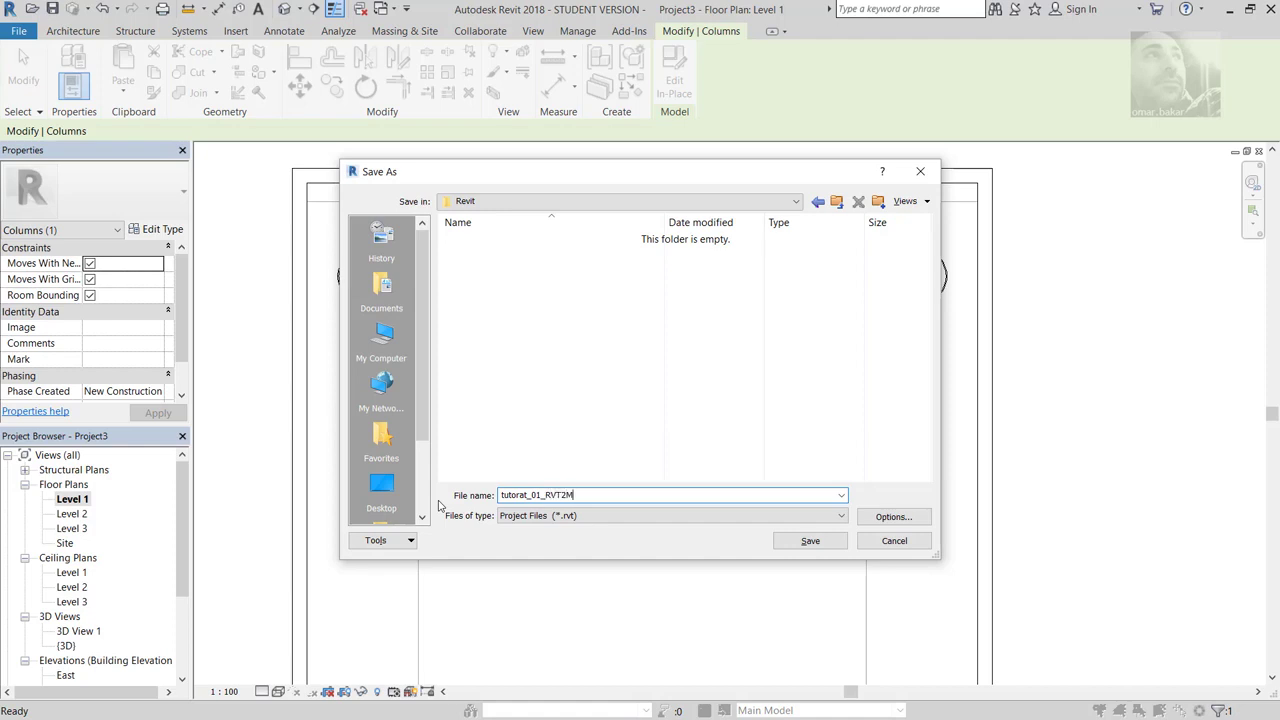
{"action": "type", "text": "ax"}
{"action": "key", "text": "Return"}
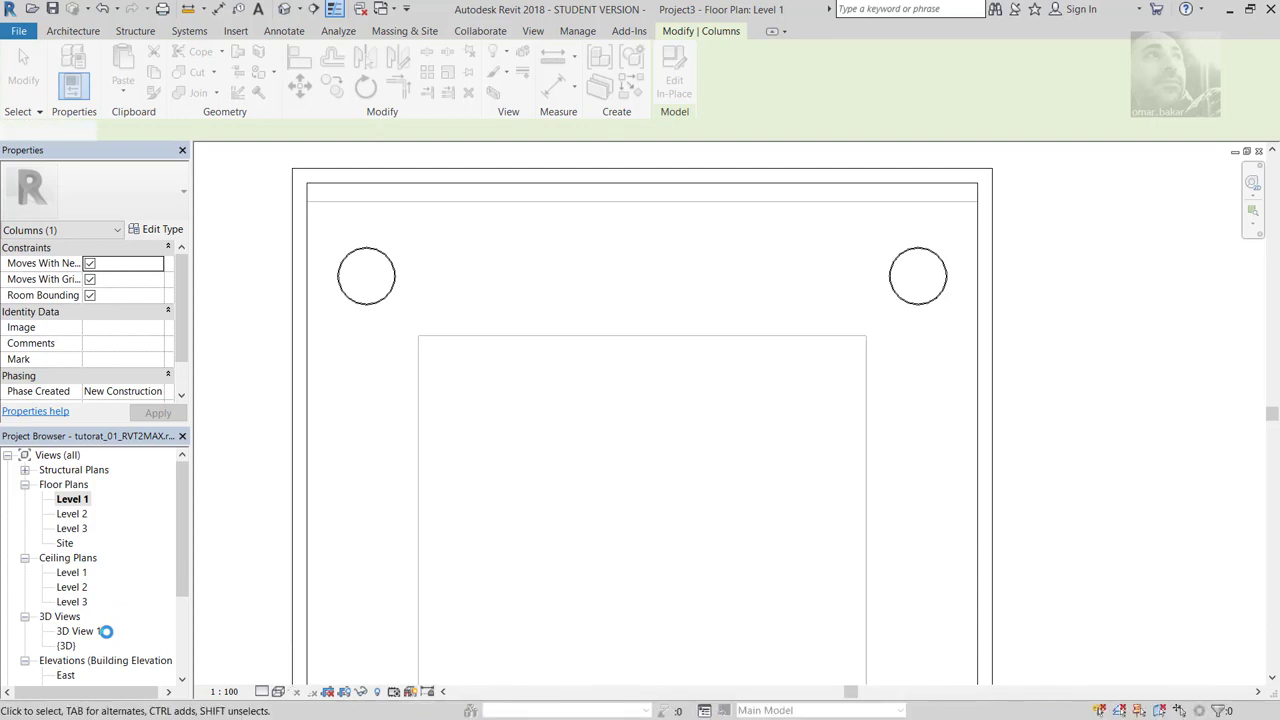
{"action": "double_click", "coordinate": [97, 632]}
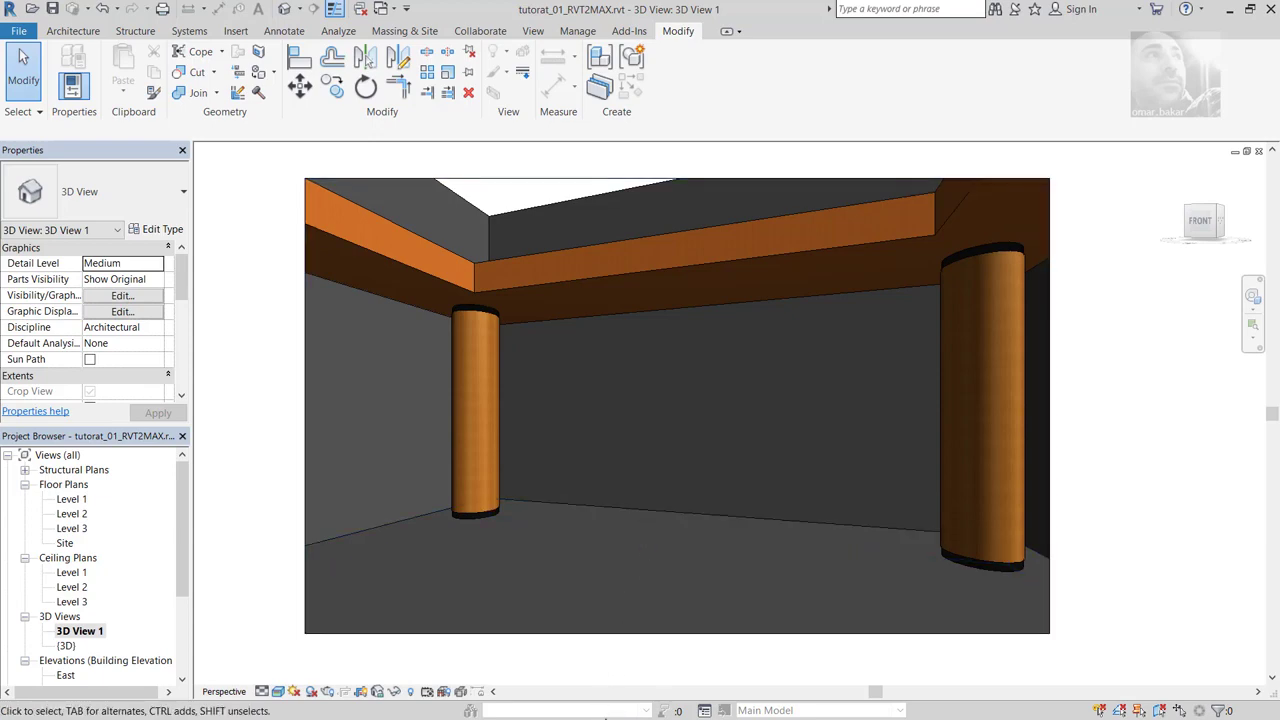
{"action": "key", "text": "alt+Tab"}
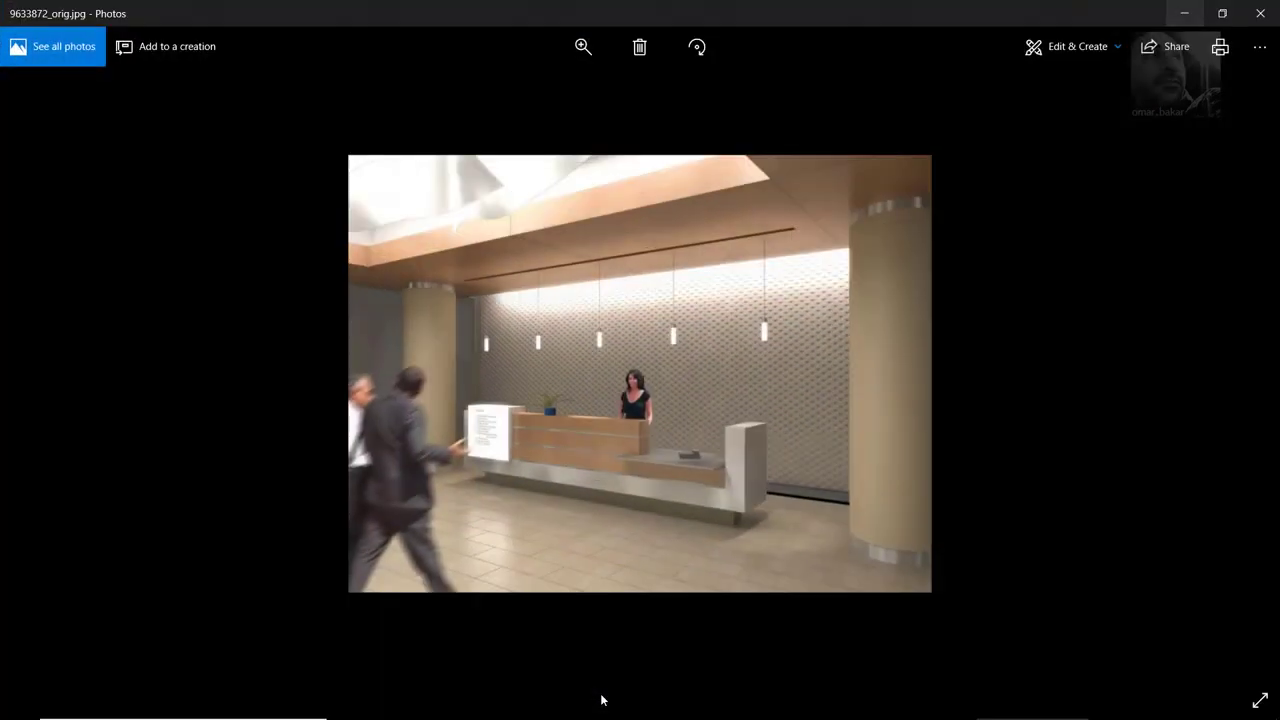
{"action": "key", "text": "alt+Tab"}
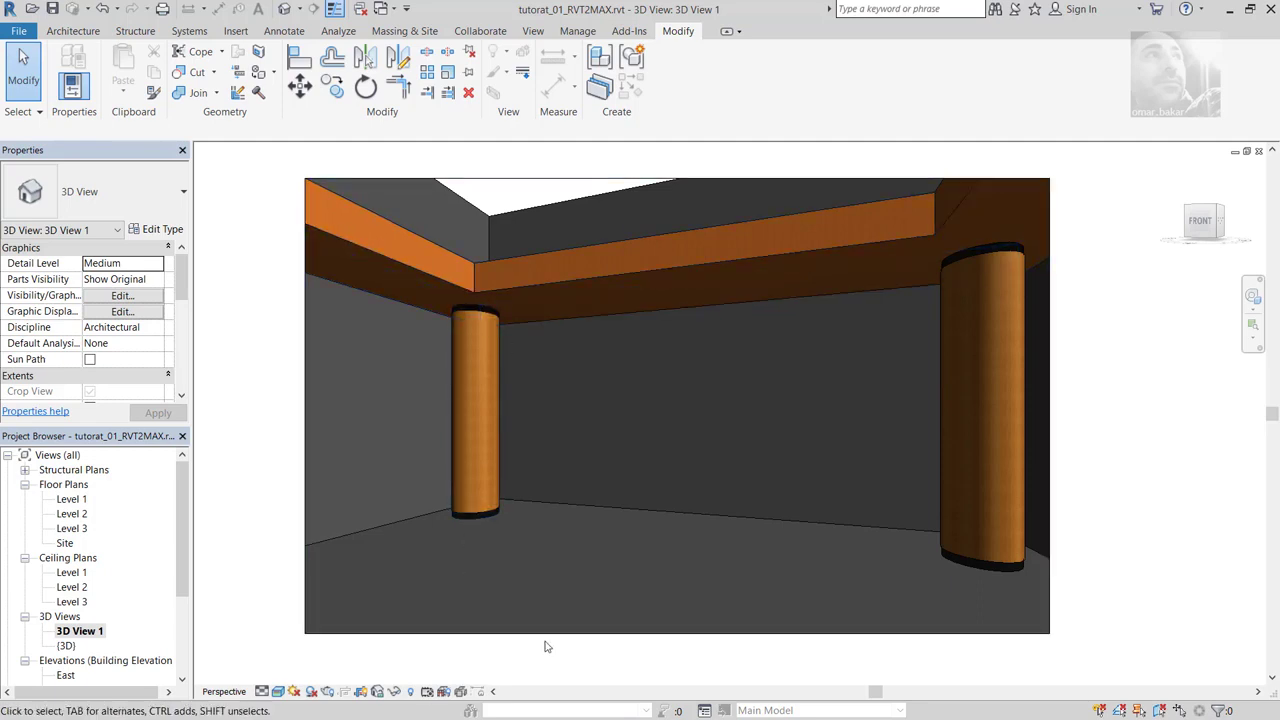
Step: Edit the ceiling soffit in place, show the Create tab, and go to the Level 1 floor plan
{"action": "left_click", "coordinate": [810, 280]}
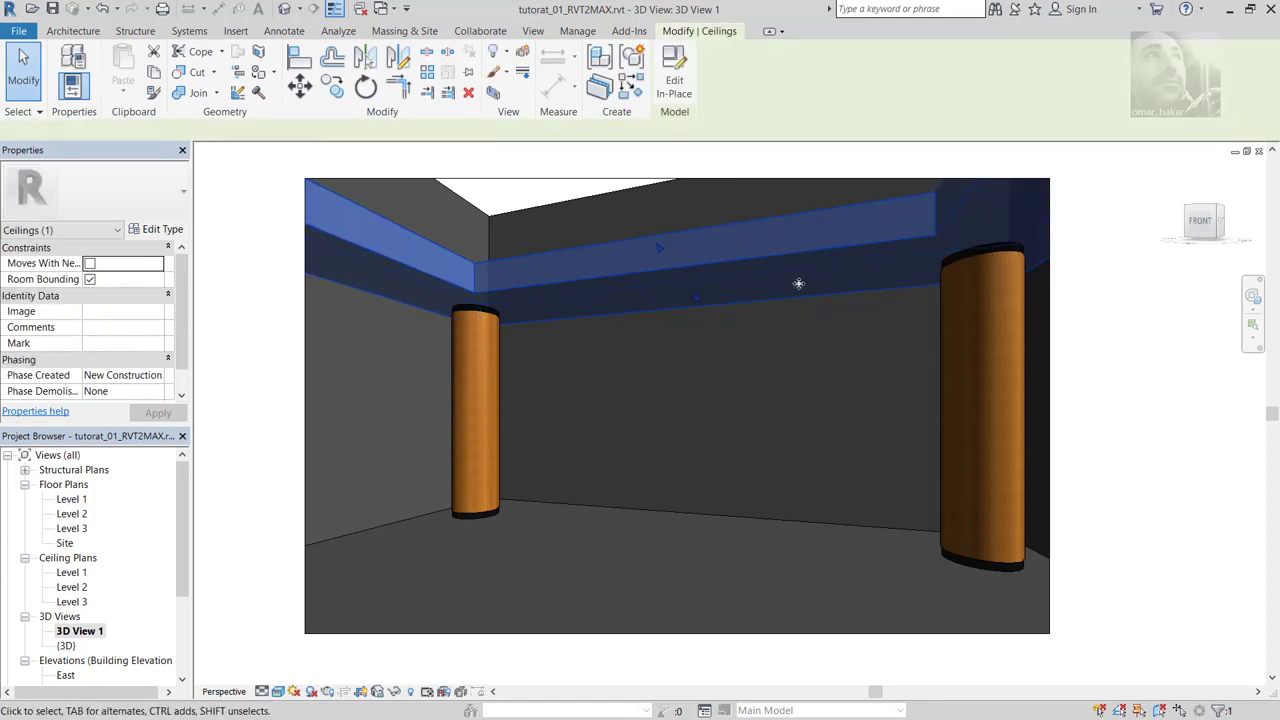
{"action": "left_click", "coordinate": [674, 80]}
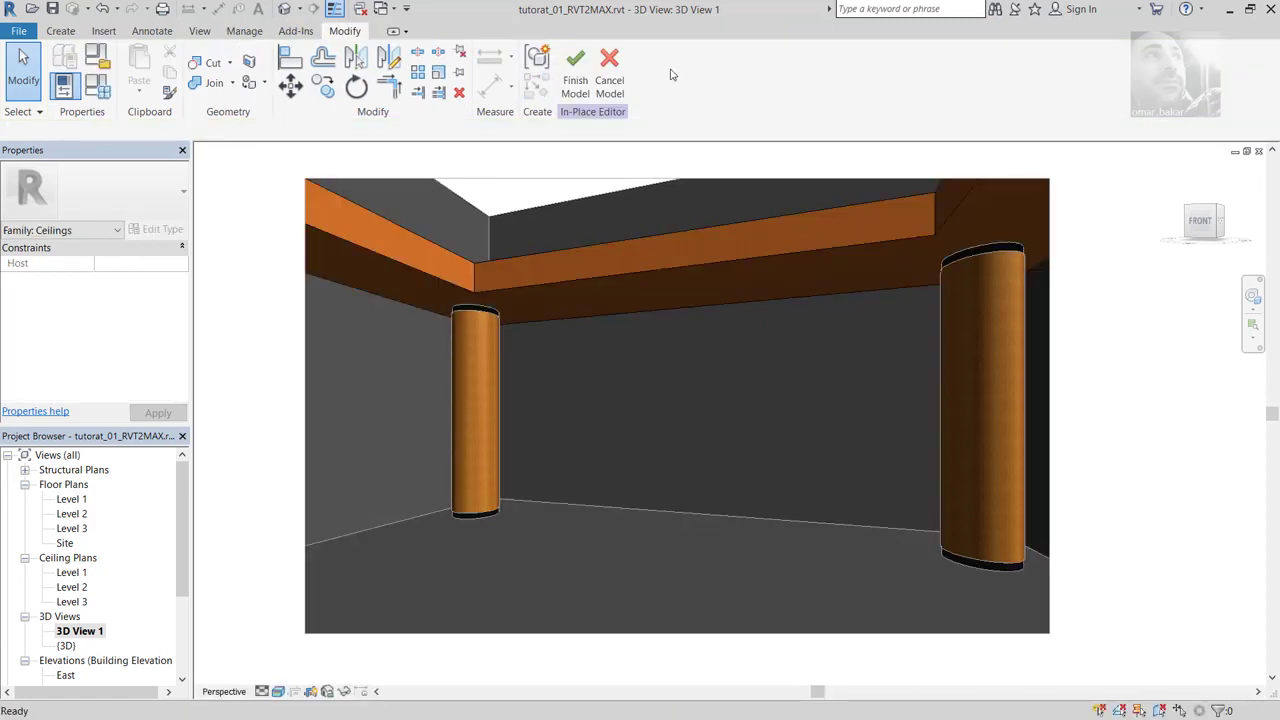
{"action": "left_click", "coordinate": [72, 34]}
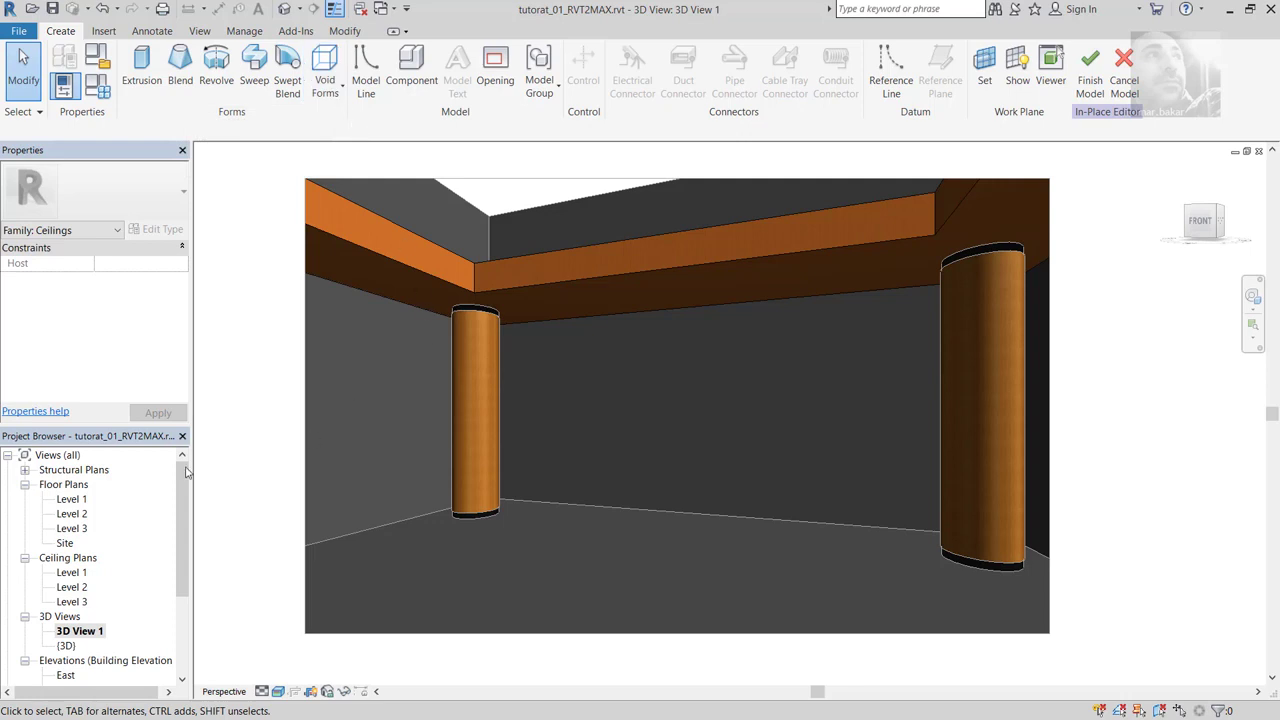
{"action": "double_click", "coordinate": [78, 500]}
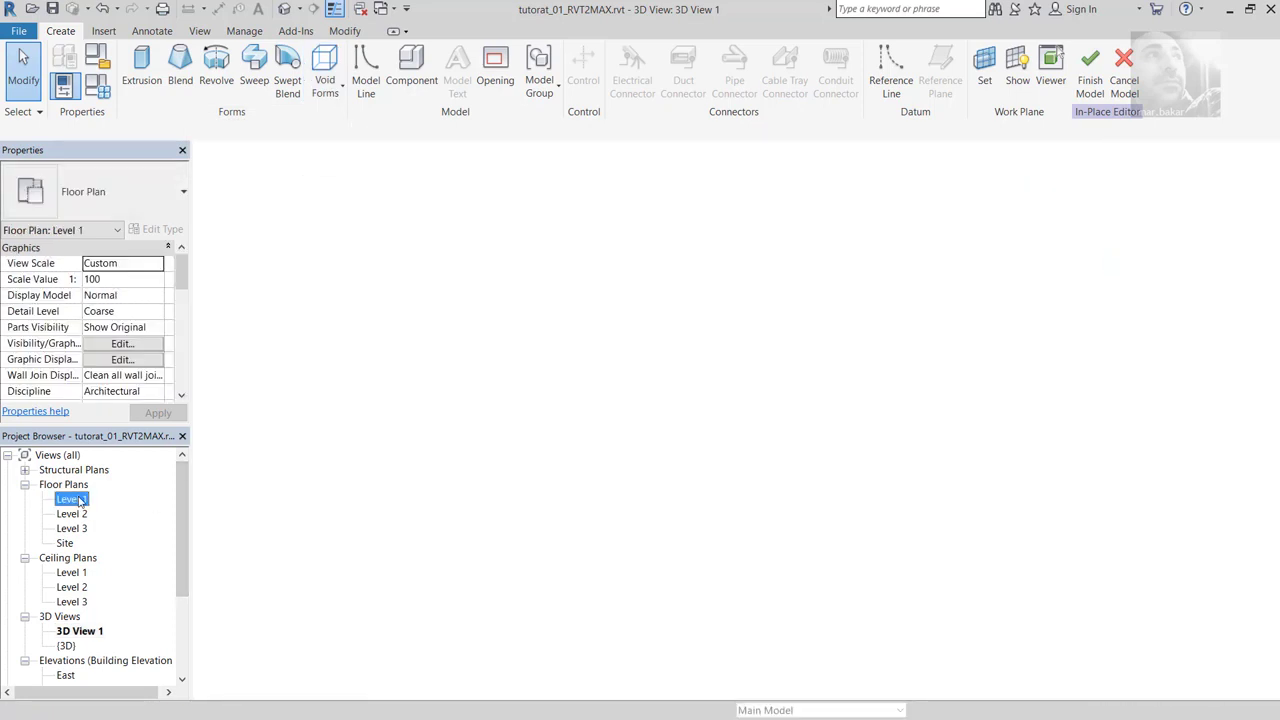
Step: Open the Level 2 floor plan and zoom in on the top-left column corner
{"action": "double_click", "coordinate": [72, 513]}
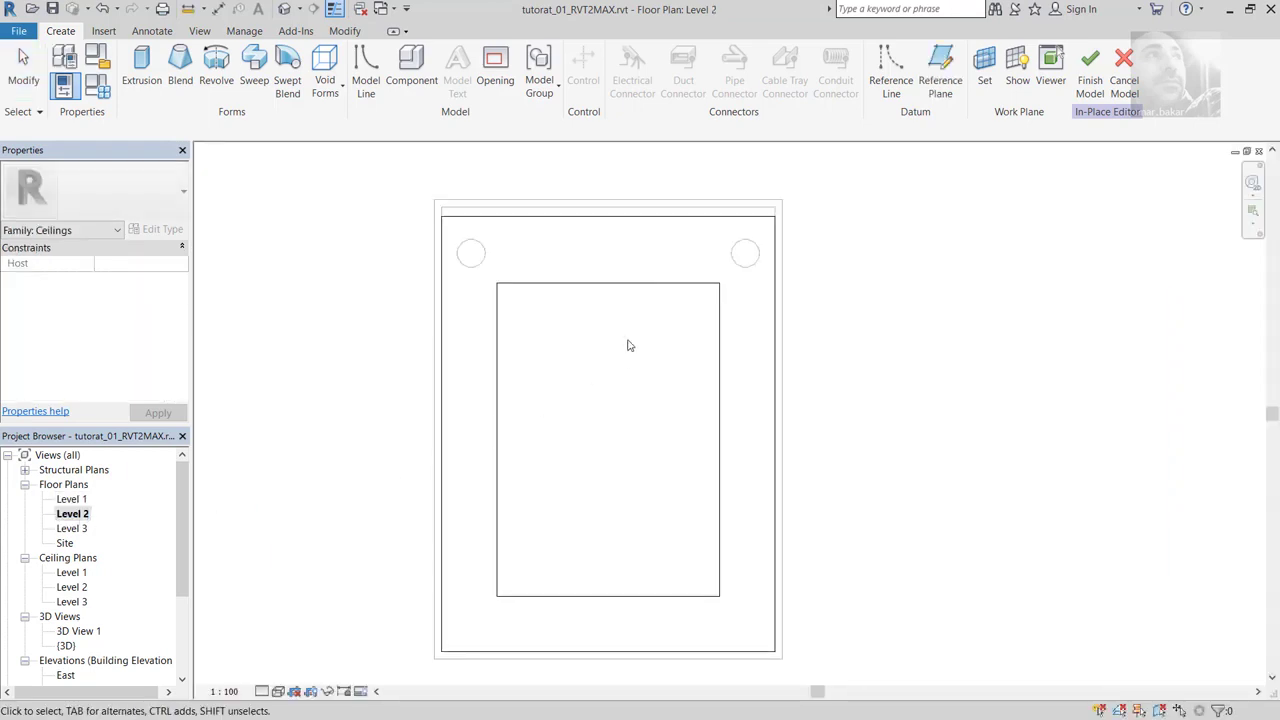
{"action": "scroll", "coordinate": [503, 280], "scroll_direction": "up", "scroll_amount": 3}
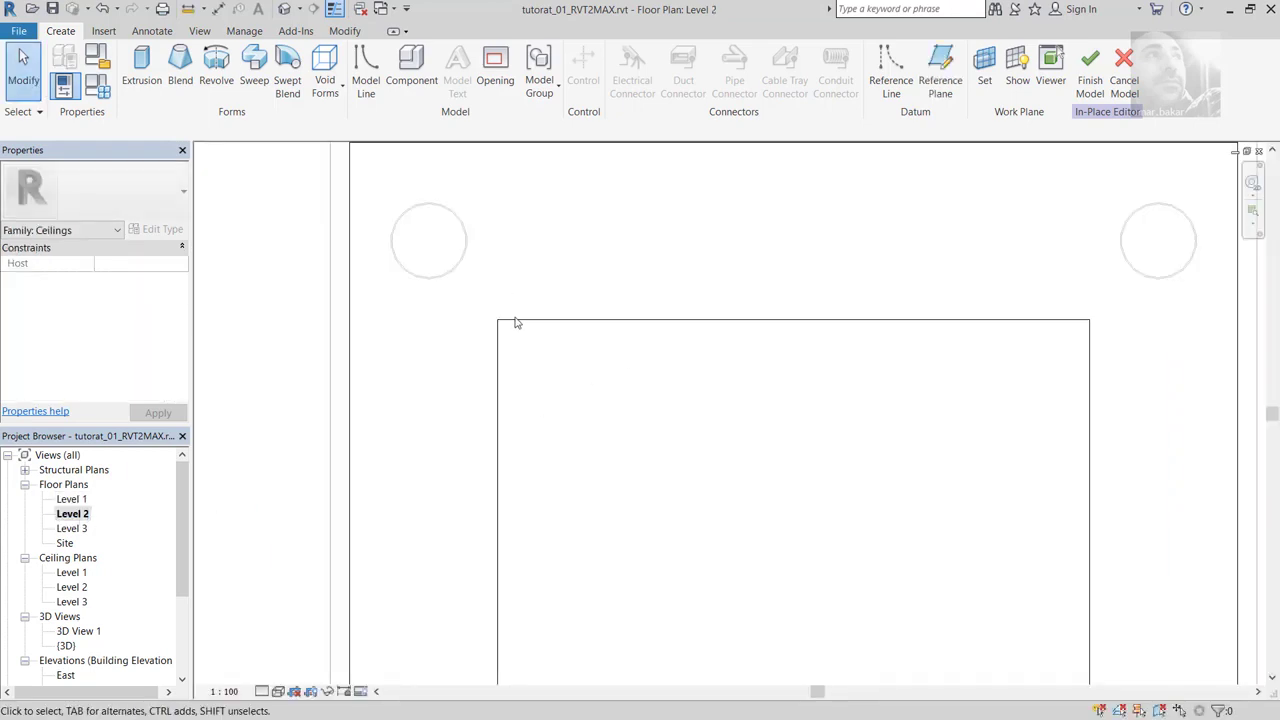
{"action": "middle_click_drag", "start_coordinate": [517, 323], "coordinate": [526, 371]}
{"action": "scroll", "coordinate": [503, 347], "scroll_direction": "up", "scroll_amount": 1}
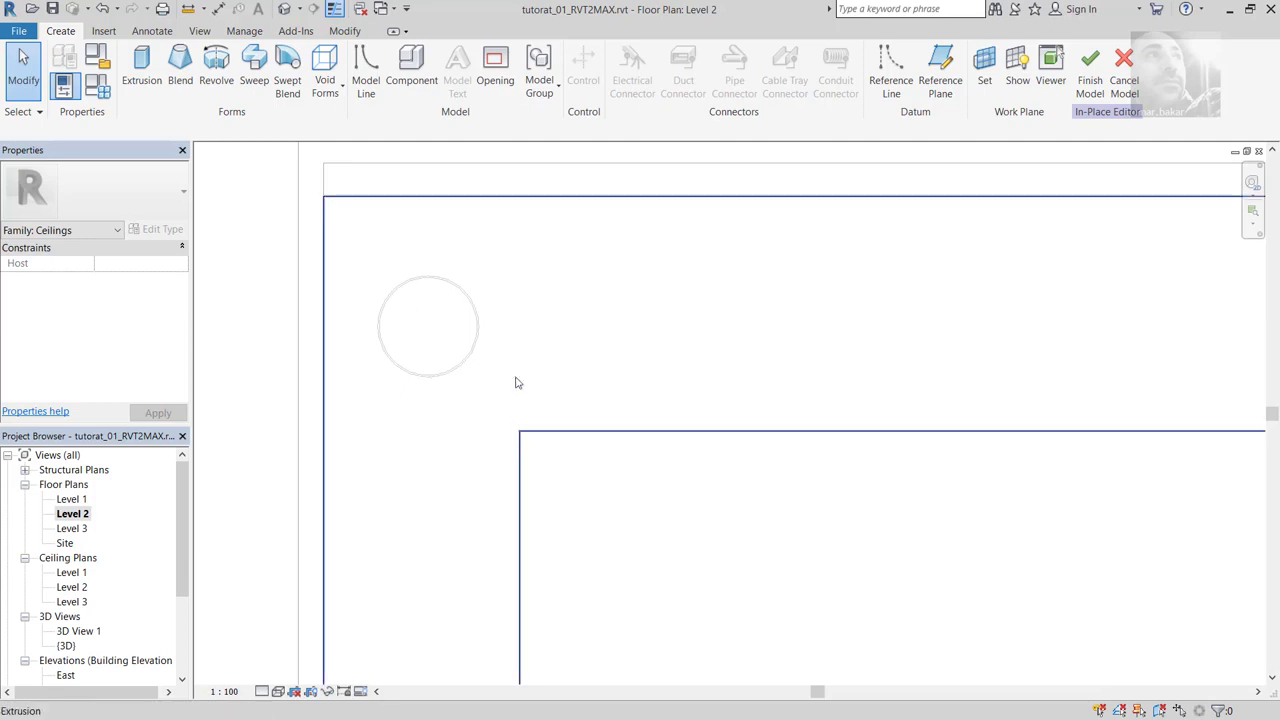
Step: Start a rectangular void extrusion near the column, discarding the rectangle rejected as too small
{"action": "left_click", "coordinate": [334, 88]}
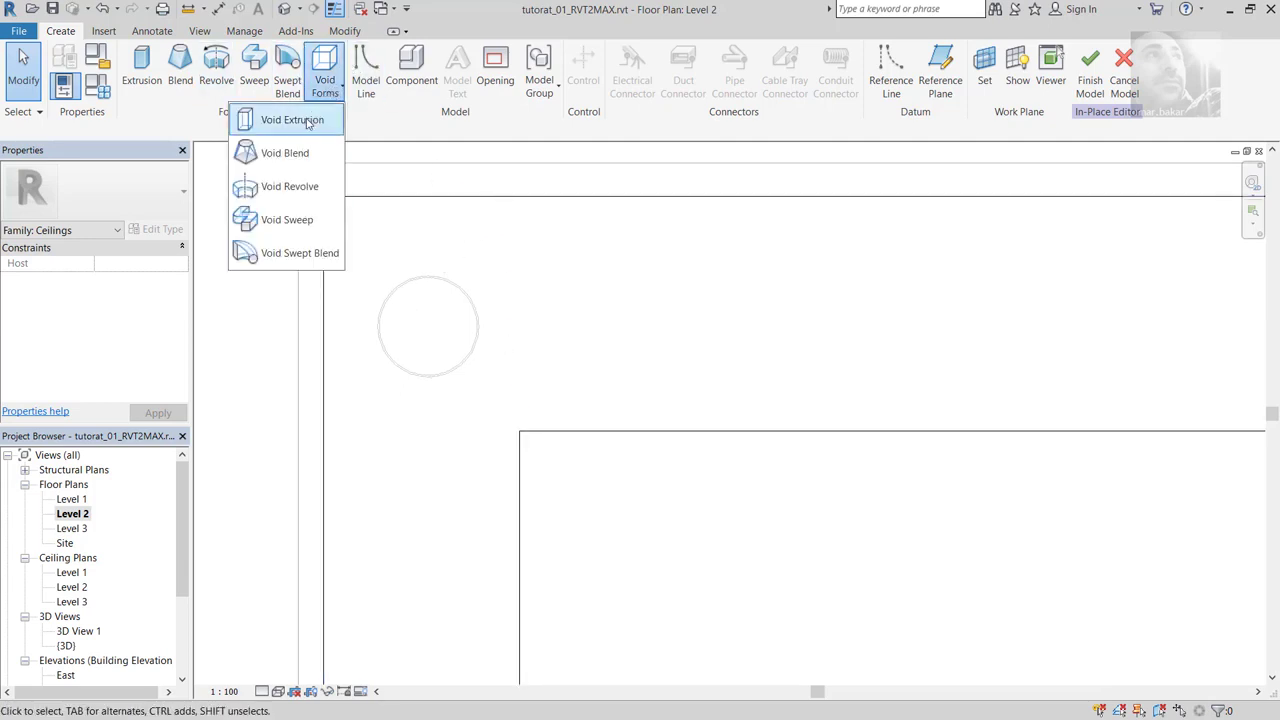
{"action": "left_click", "coordinate": [318, 122]}
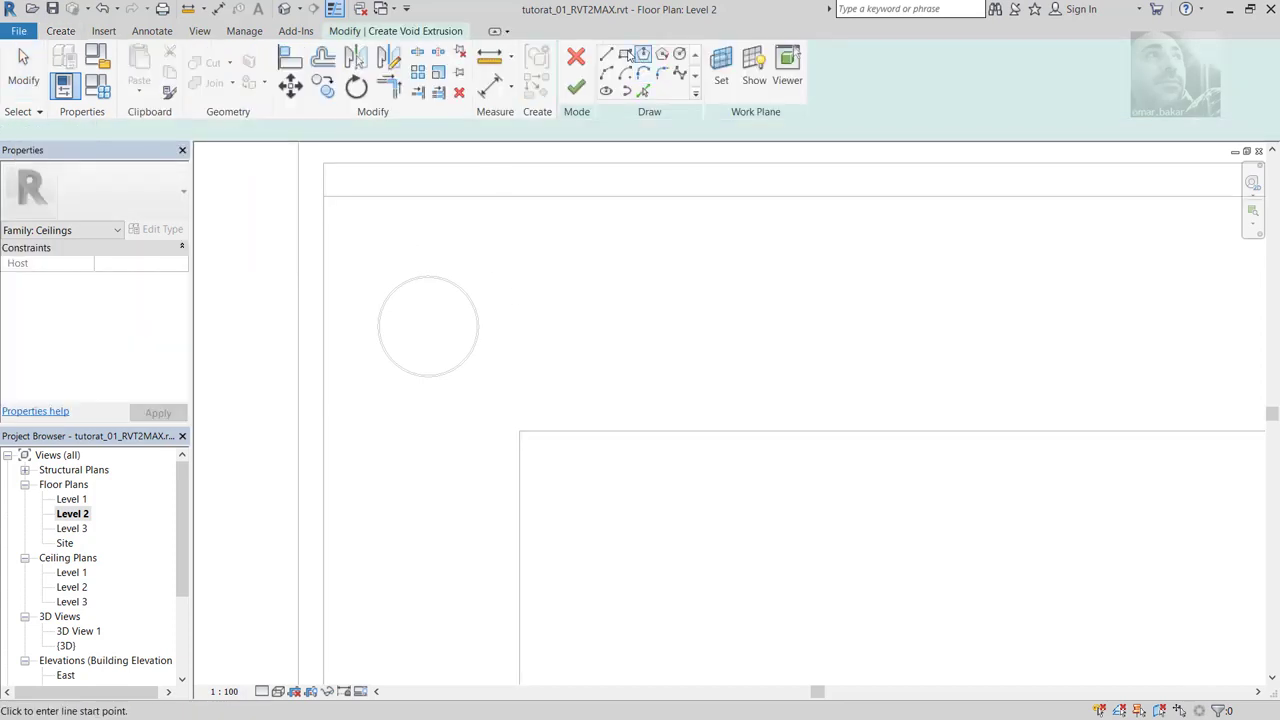
{"action": "left_click", "coordinate": [624, 53]}
{"action": "scroll", "coordinate": [527, 423], "scroll_direction": "up", "scroll_amount": 1}
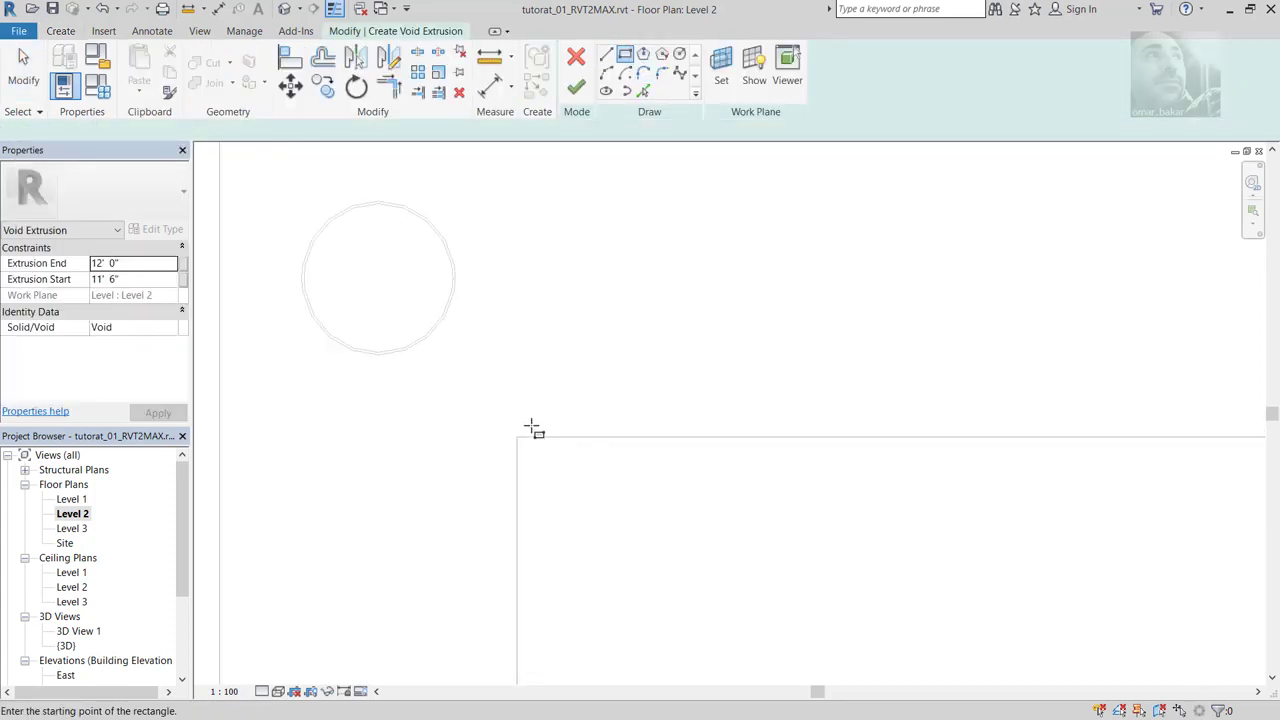
{"action": "scroll", "coordinate": [528, 420], "scroll_direction": "down", "scroll_amount": 1}
{"action": "middle_click_drag", "start_coordinate": [529, 417], "coordinate": [515, 462]}
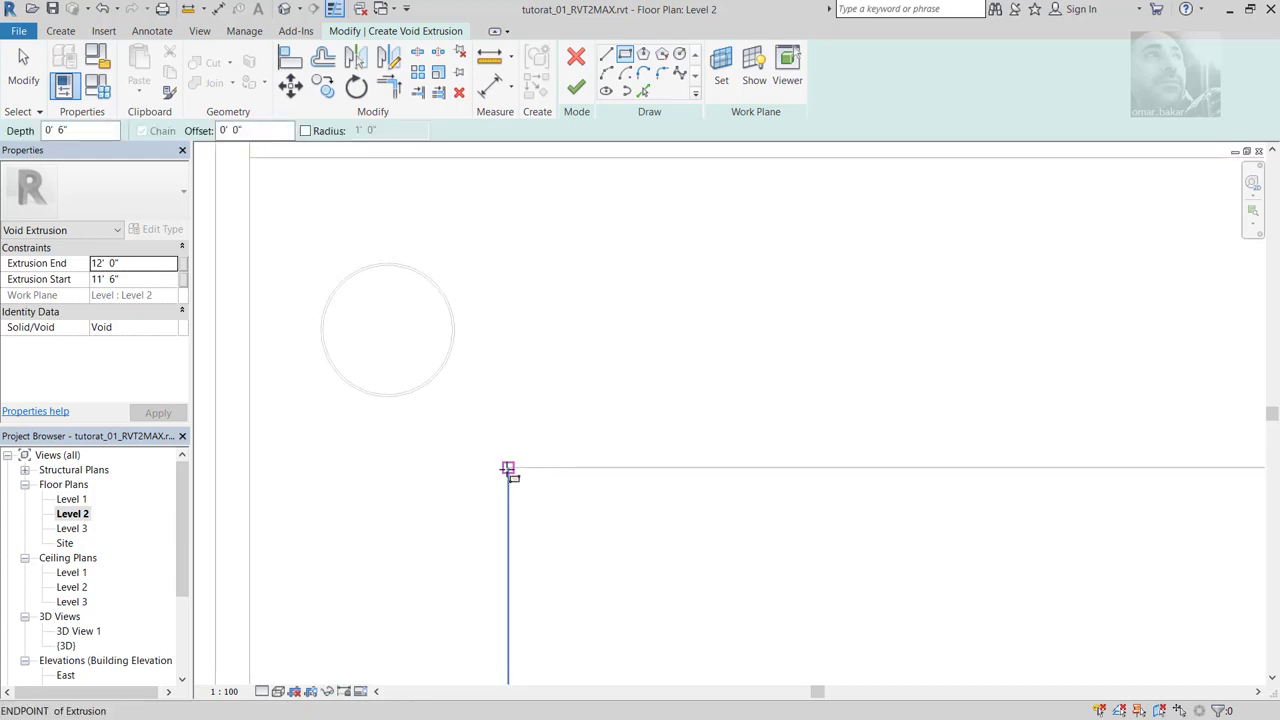
{"action": "middle_click_drag", "start_coordinate": [600, 471], "coordinate": [583, 520]}
{"action": "scroll", "coordinate": [560, 517], "scroll_direction": "down", "scroll_amount": 1}
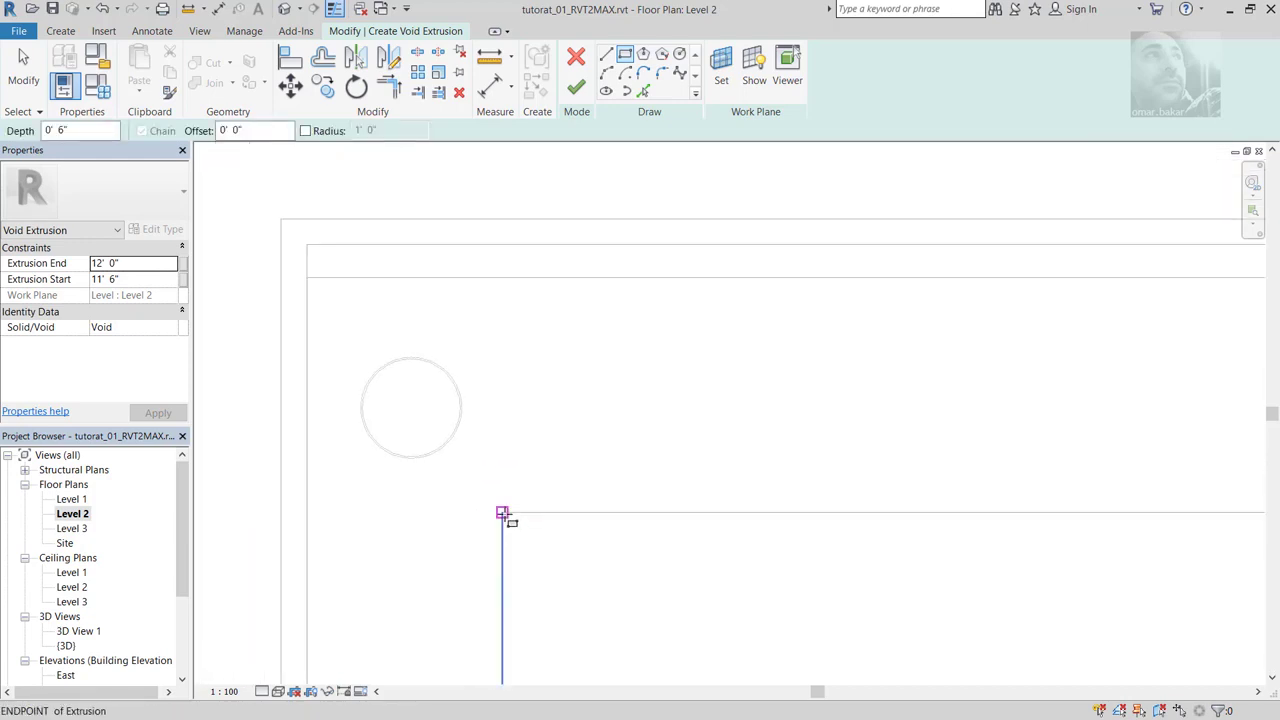
{"action": "left_click", "coordinate": [665, 512]}
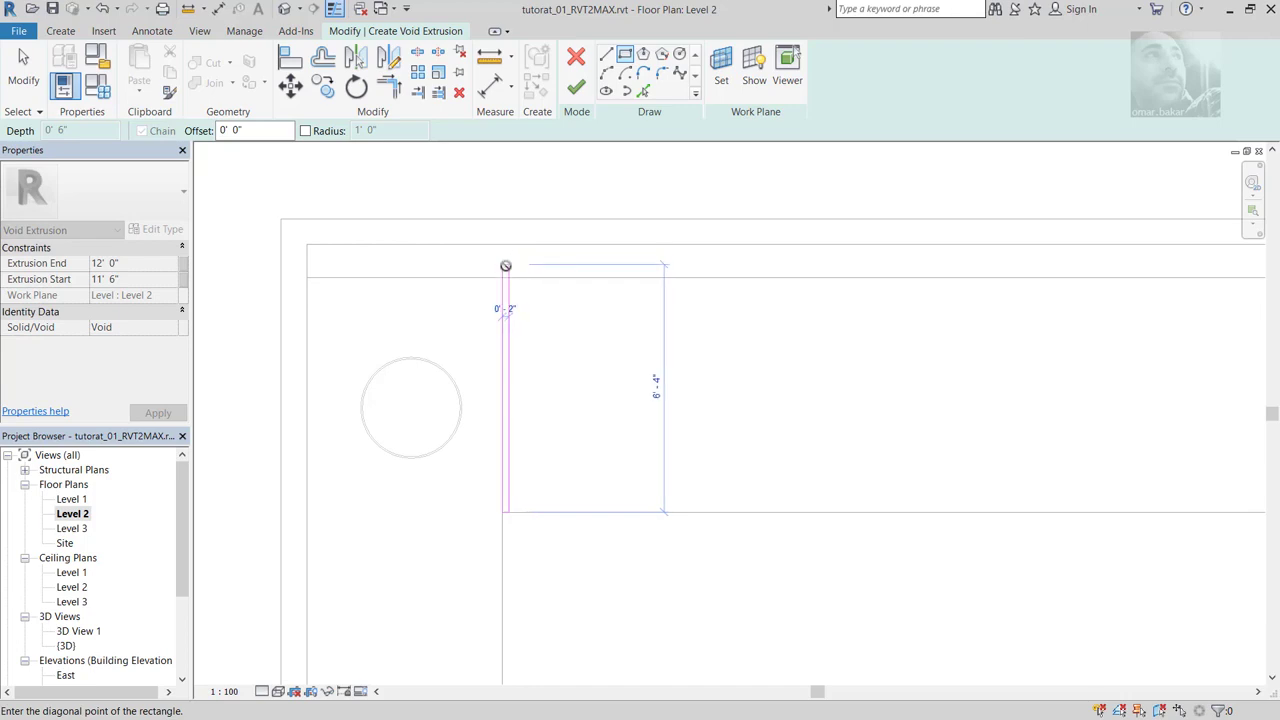
{"action": "left_click", "coordinate": [506, 266]}
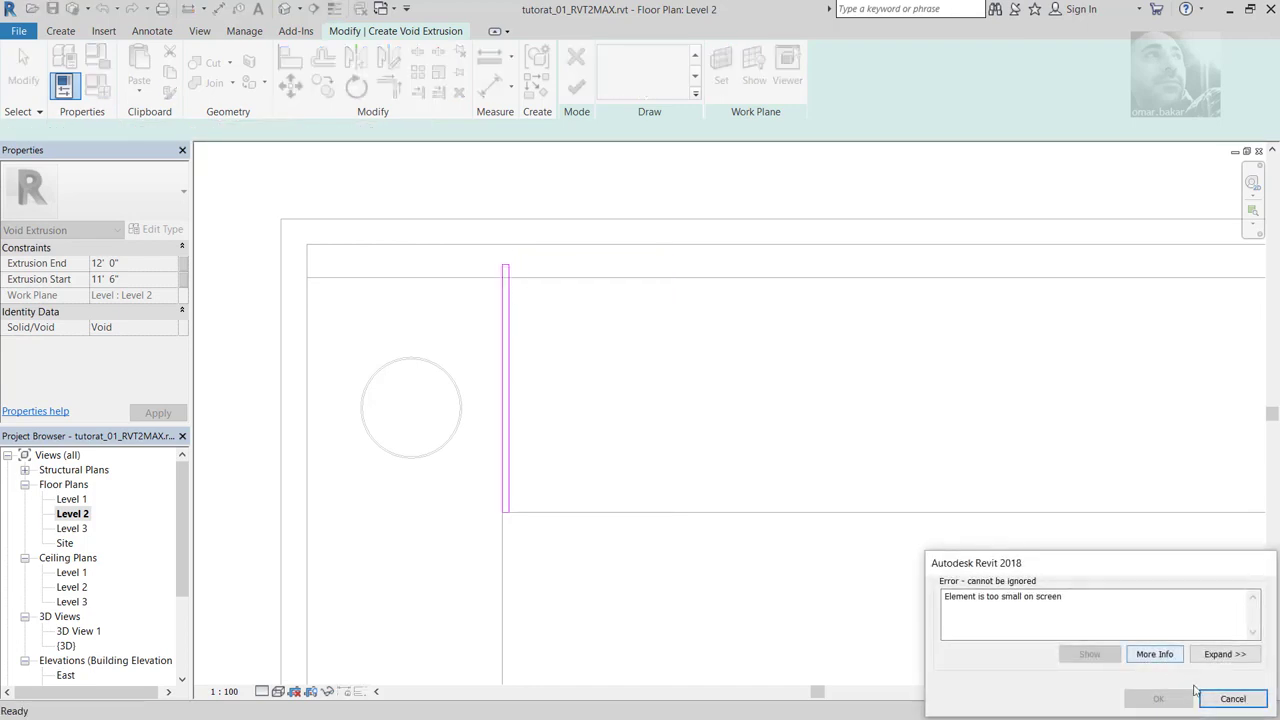
{"action": "key", "text": "Escape"}
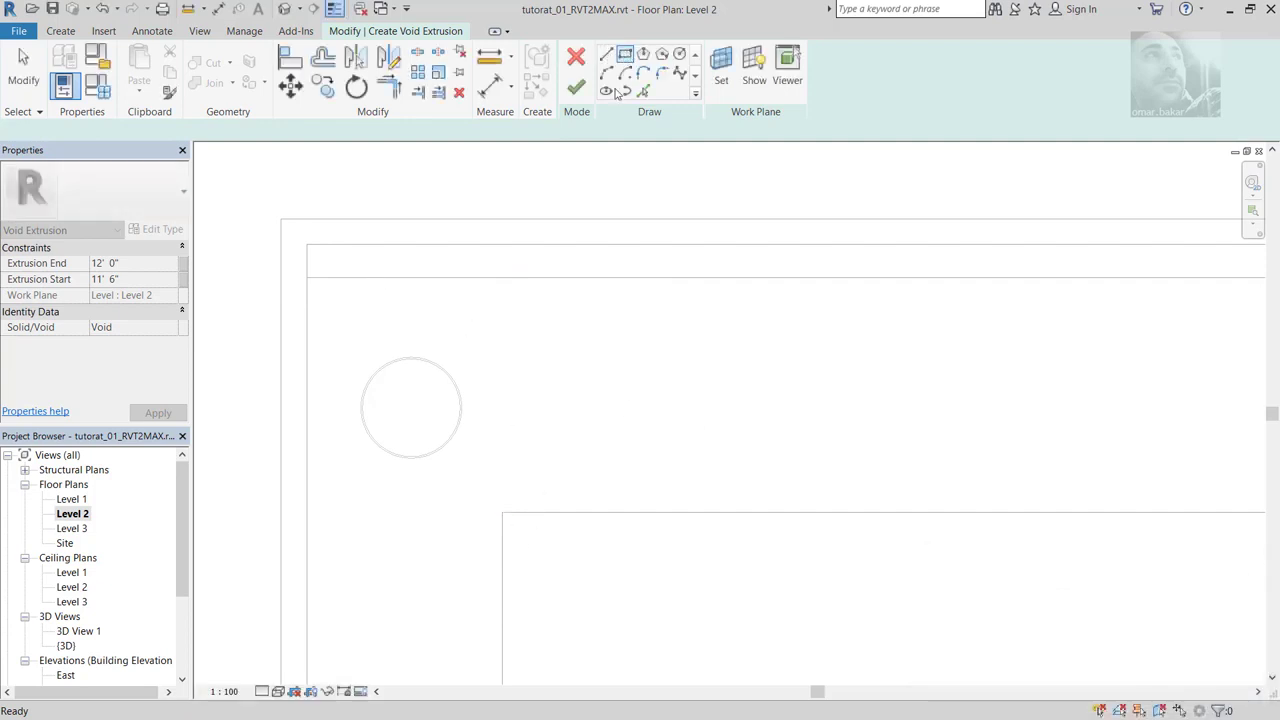
Step: Sketch a thin rectangle from the soffit's inner corner up to the top line
{"action": "scroll", "coordinate": [517, 446], "scroll_direction": "up", "scroll_amount": 2}
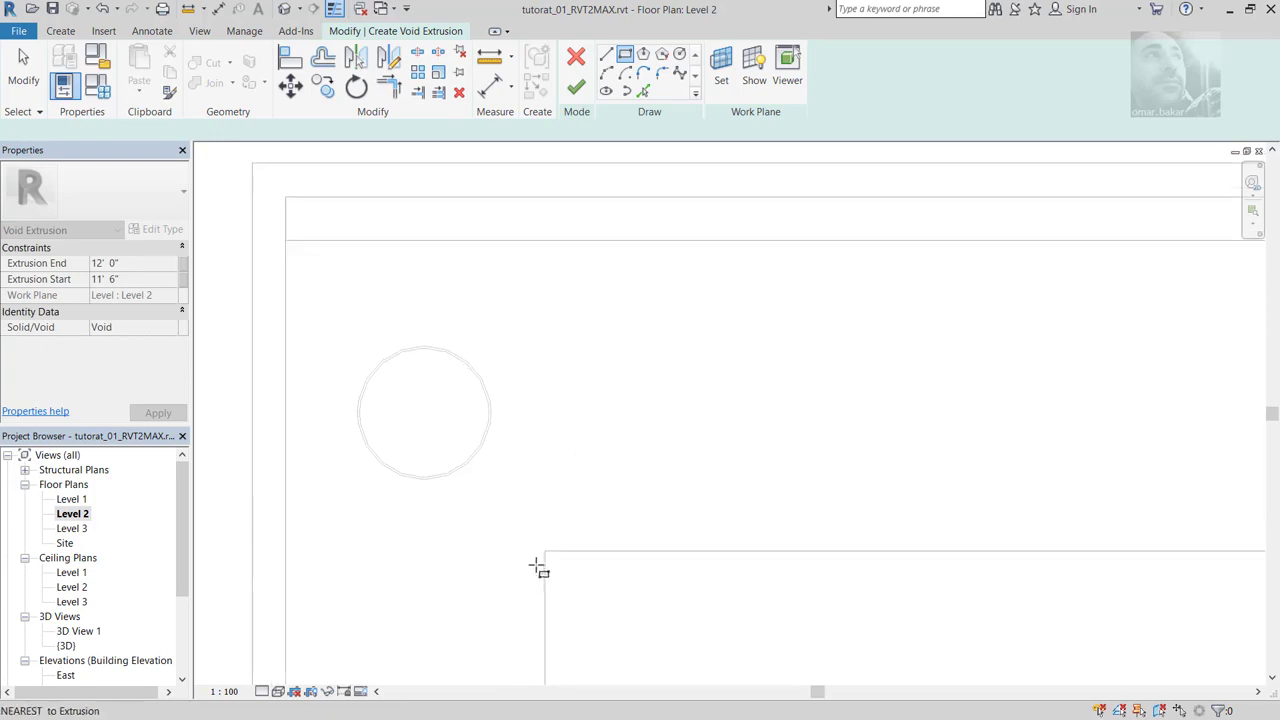
{"action": "left_click", "coordinate": [544, 552]}
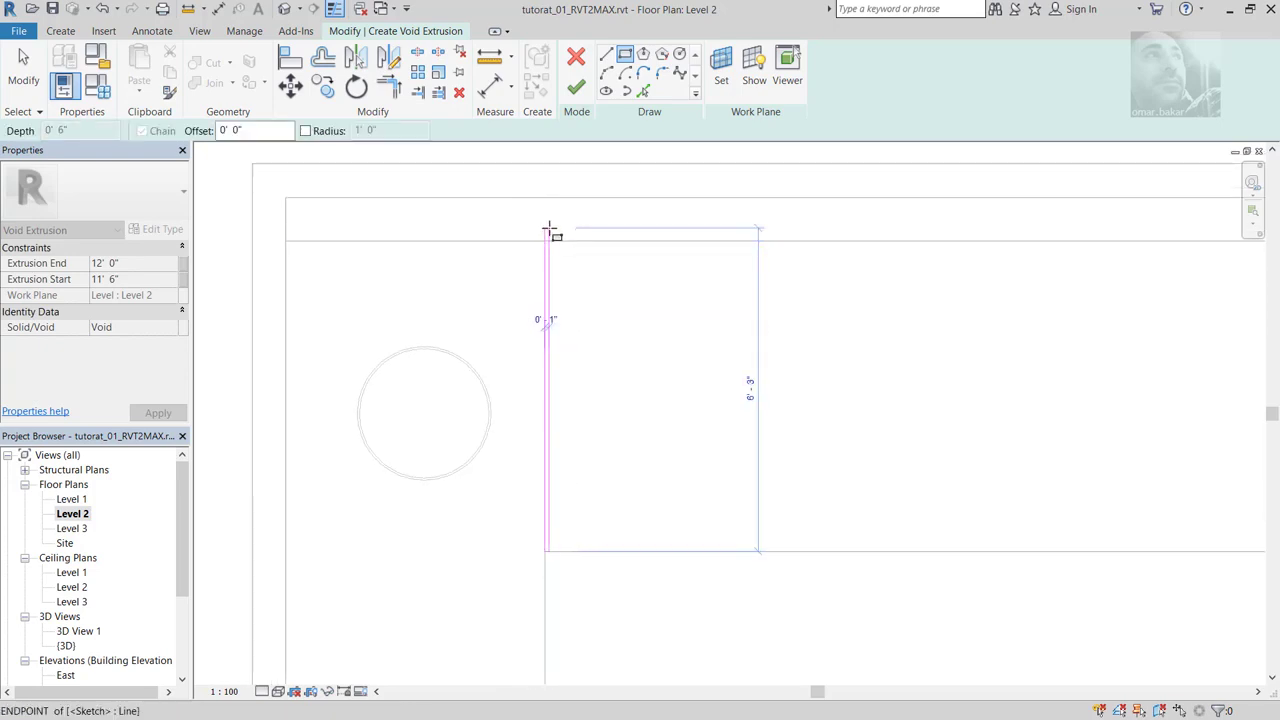
{"action": "left_click", "coordinate": [549, 229]}
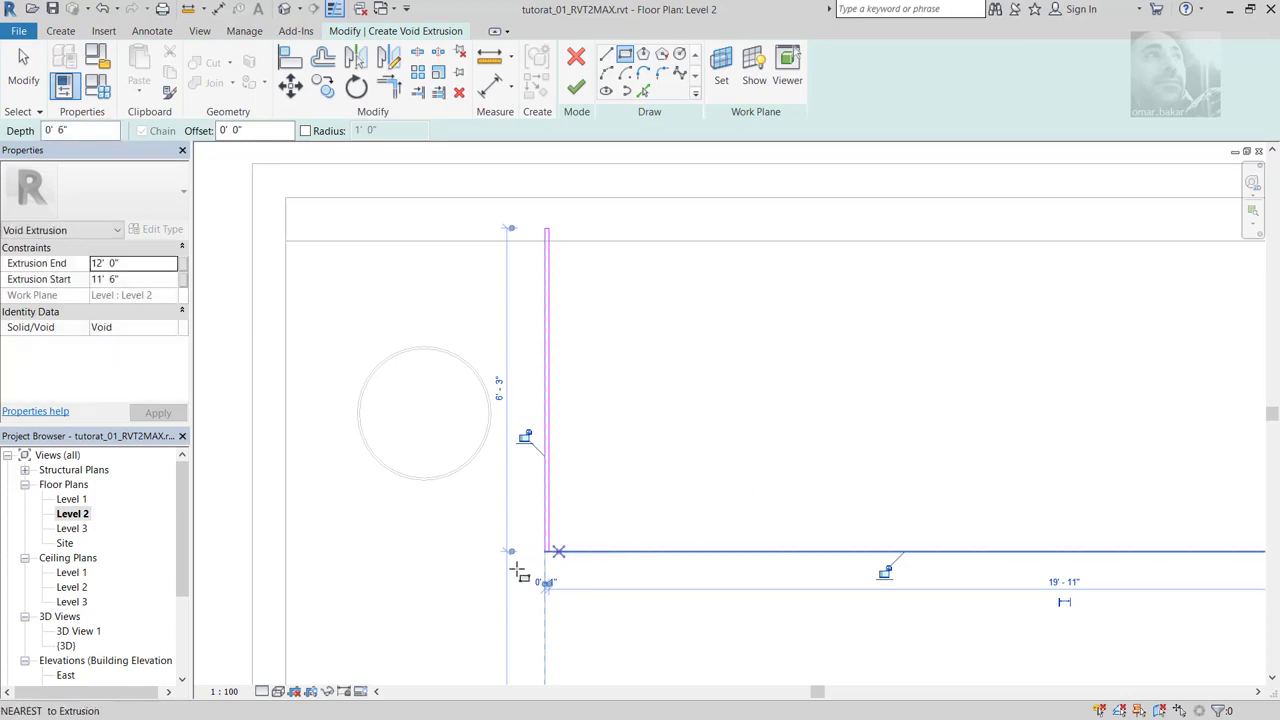
{"action": "middle_click_drag", "start_coordinate": [511, 685], "coordinate": [540, 600]}
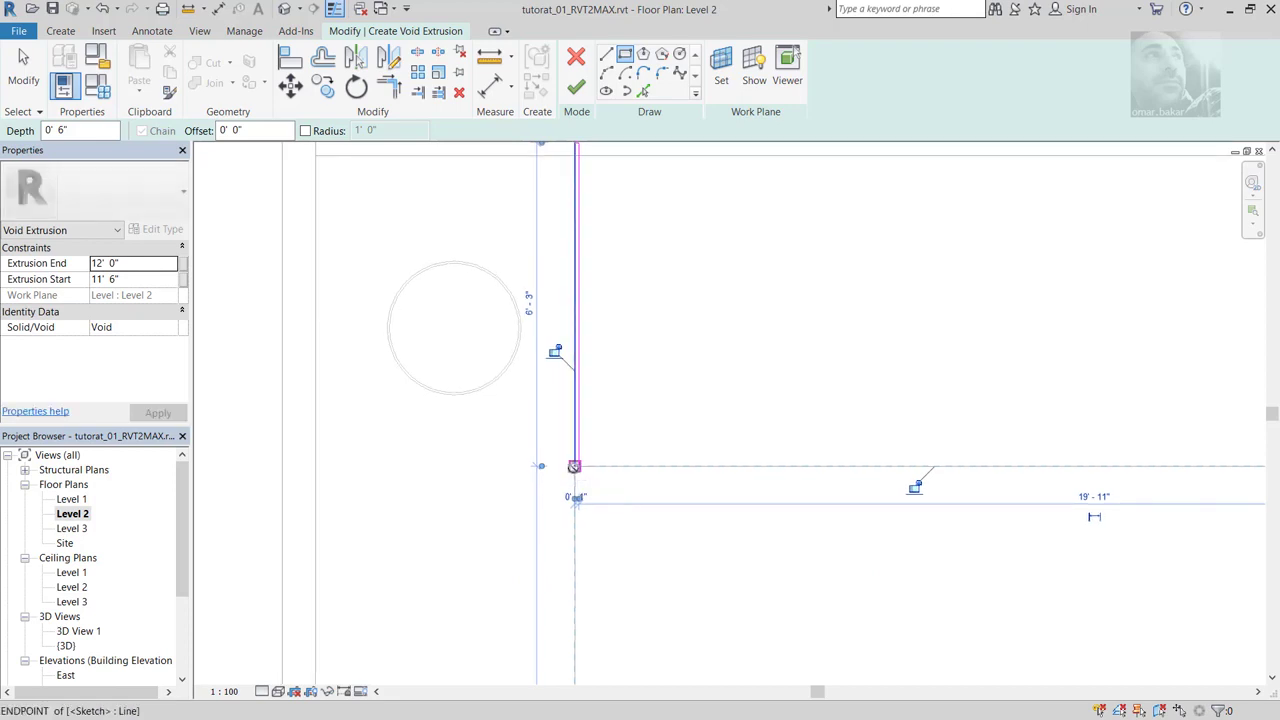
{"action": "left_click", "coordinate": [575, 467]}
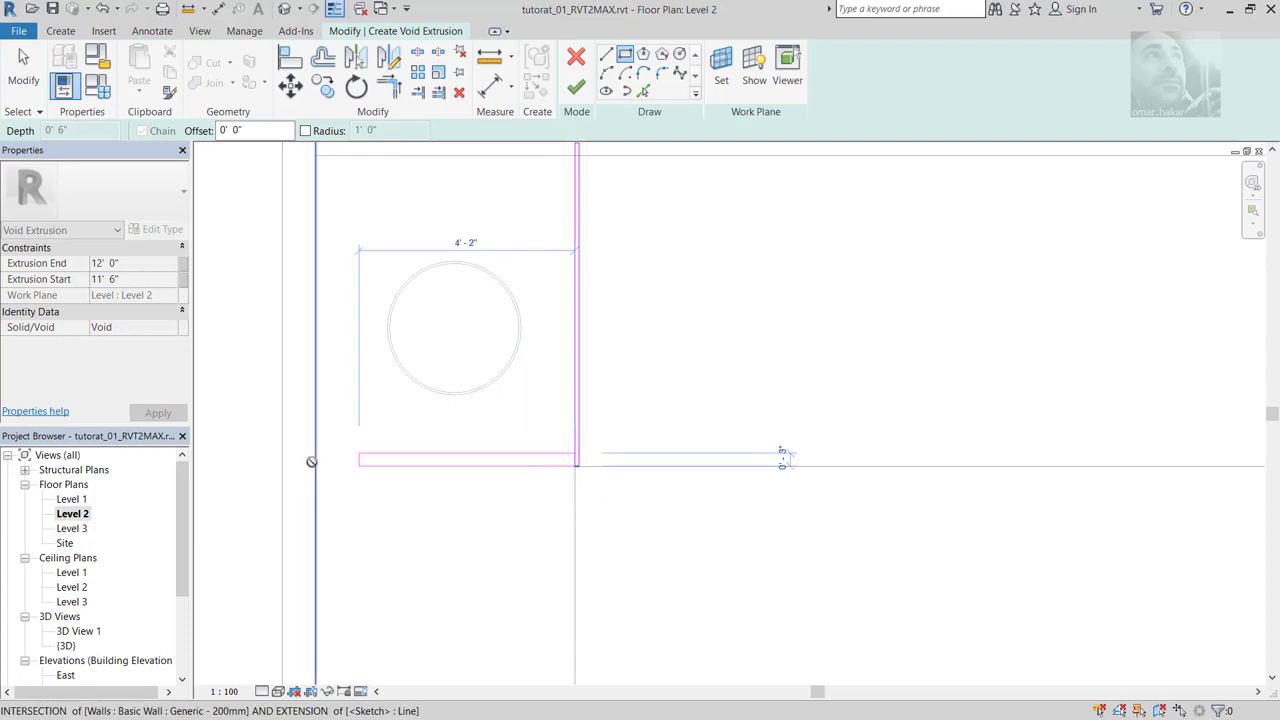
{"action": "middle_click_drag", "start_coordinate": [313, 464], "coordinate": [508, 491]}
{"action": "scroll", "coordinate": [517, 494], "scroll_direction": "up", "scroll_amount": 2}
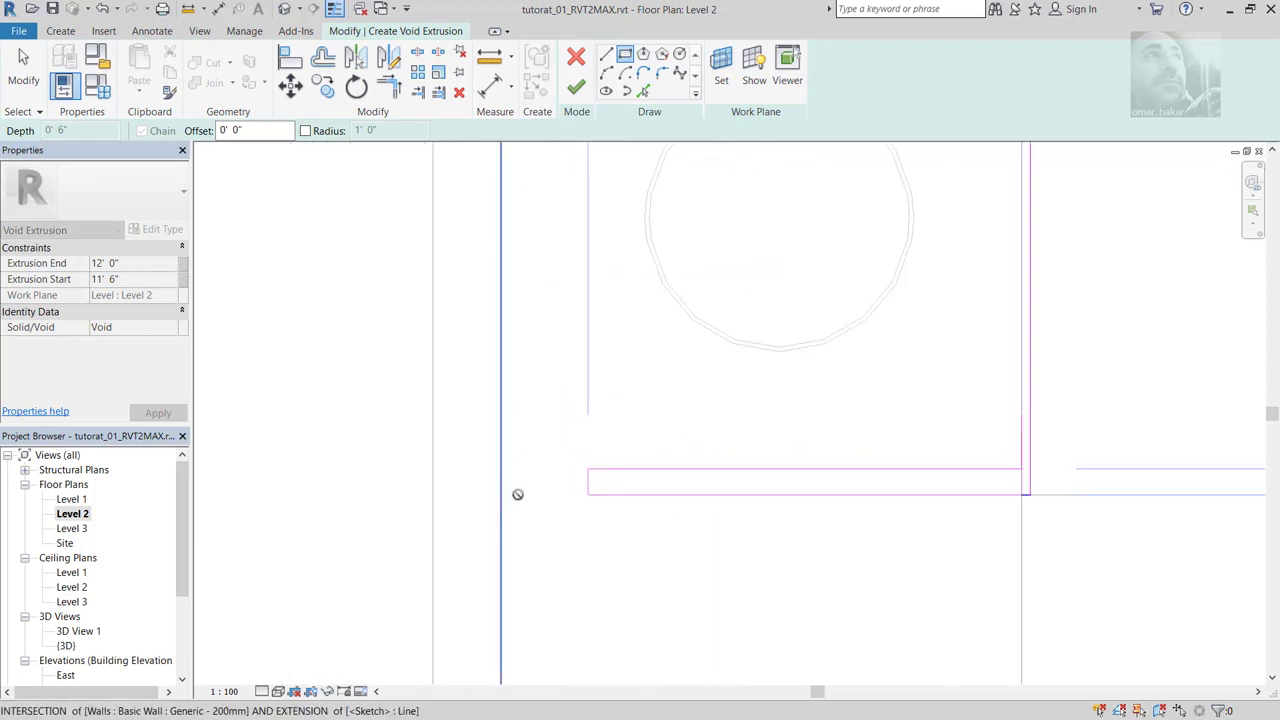
{"action": "scroll", "coordinate": [503, 477], "scroll_direction": "up", "scroll_amount": 2}
{"action": "scroll", "coordinate": [478, 470], "scroll_direction": "up", "scroll_amount": 1}
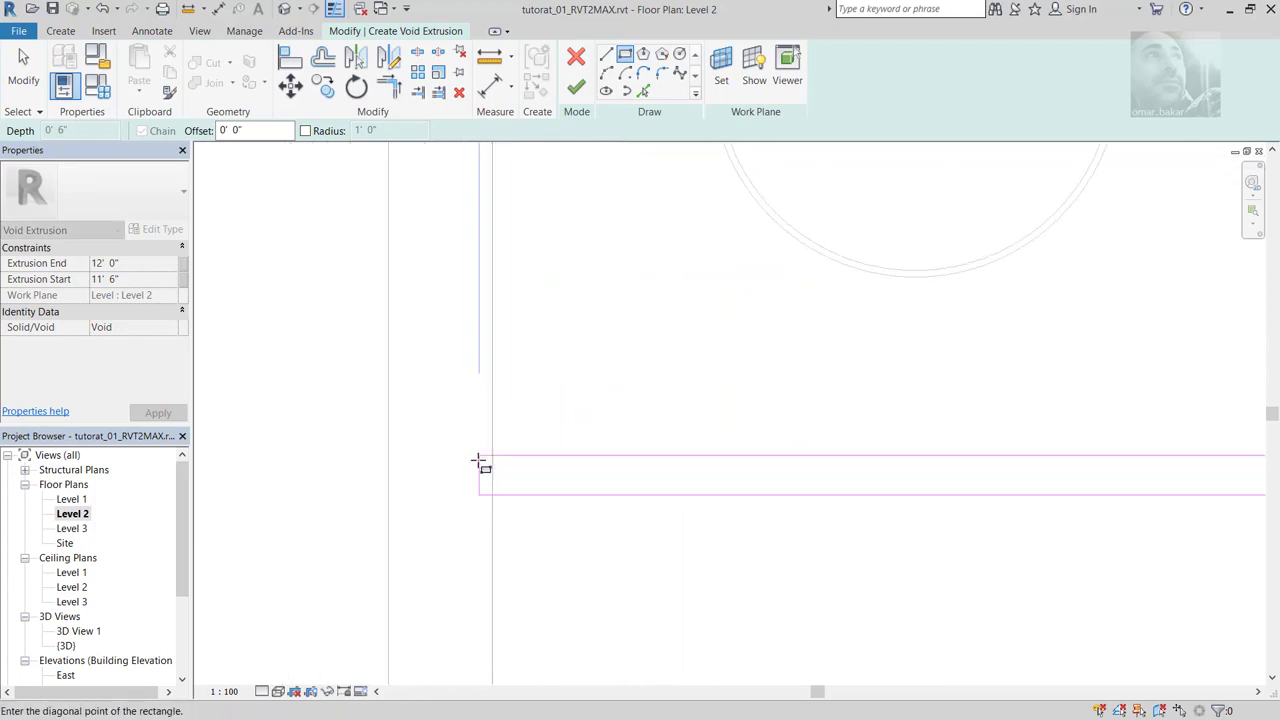
{"action": "left_click", "coordinate": [482, 512]}
{"action": "scroll", "coordinate": [630, 565], "scroll_direction": "down", "scroll_amount": 2}
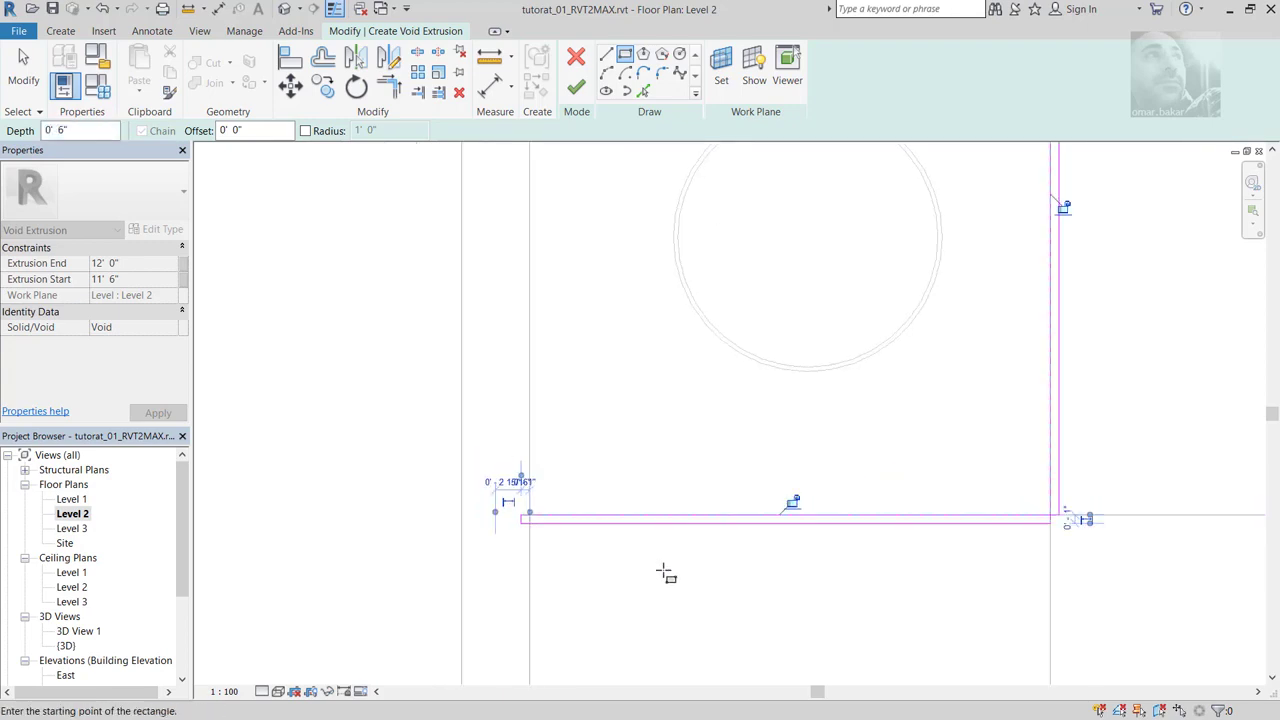
{"action": "middle_click_drag", "start_coordinate": [600, 558], "coordinate": [531, 560]}
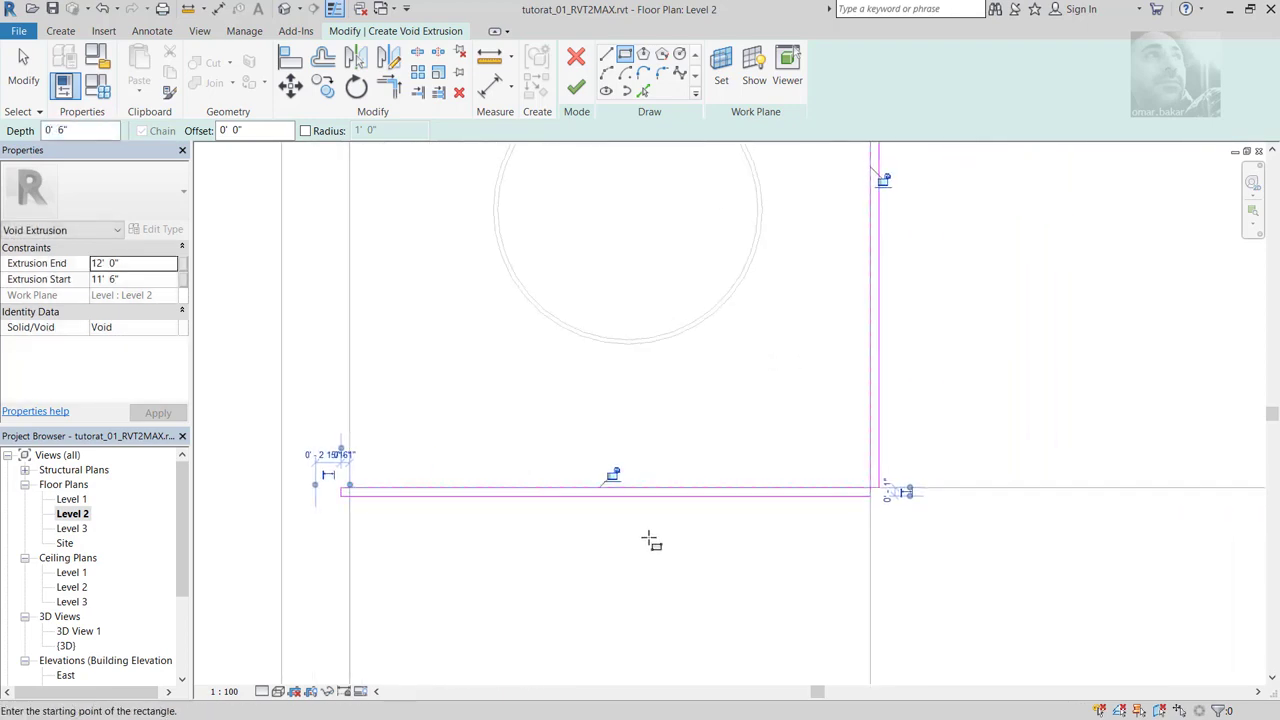
{"action": "scroll", "coordinate": [651, 537], "scroll_direction": "down", "scroll_amount": 3}
{"action": "middle_click_drag", "start_coordinate": [752, 557], "coordinate": [600, 549]}
{"action": "scroll", "coordinate": [617, 549], "scroll_direction": "down", "scroll_amount": 2}
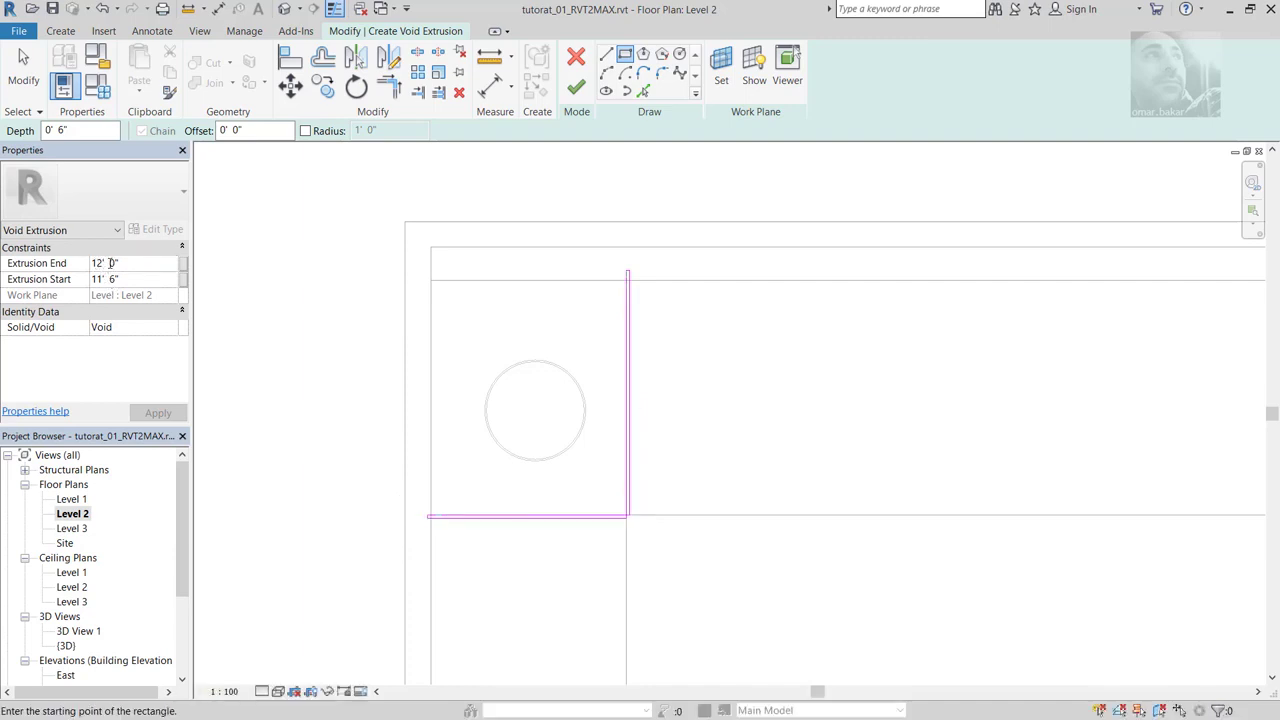
{"action": "type", "text": "1"}
Step: Set the extrusion end to 12' 1" and start to 11' 6", and apply
{"action": "key", "text": "Return"}
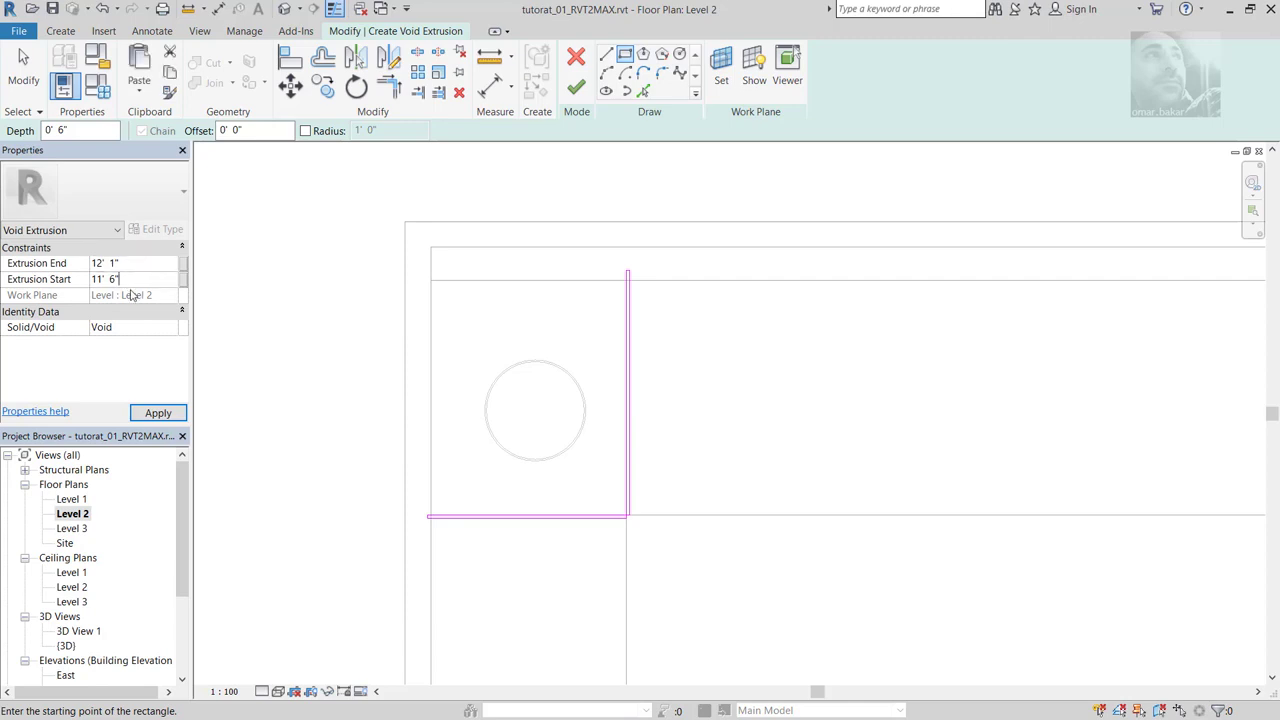
{"action": "key", "text": "Return"}
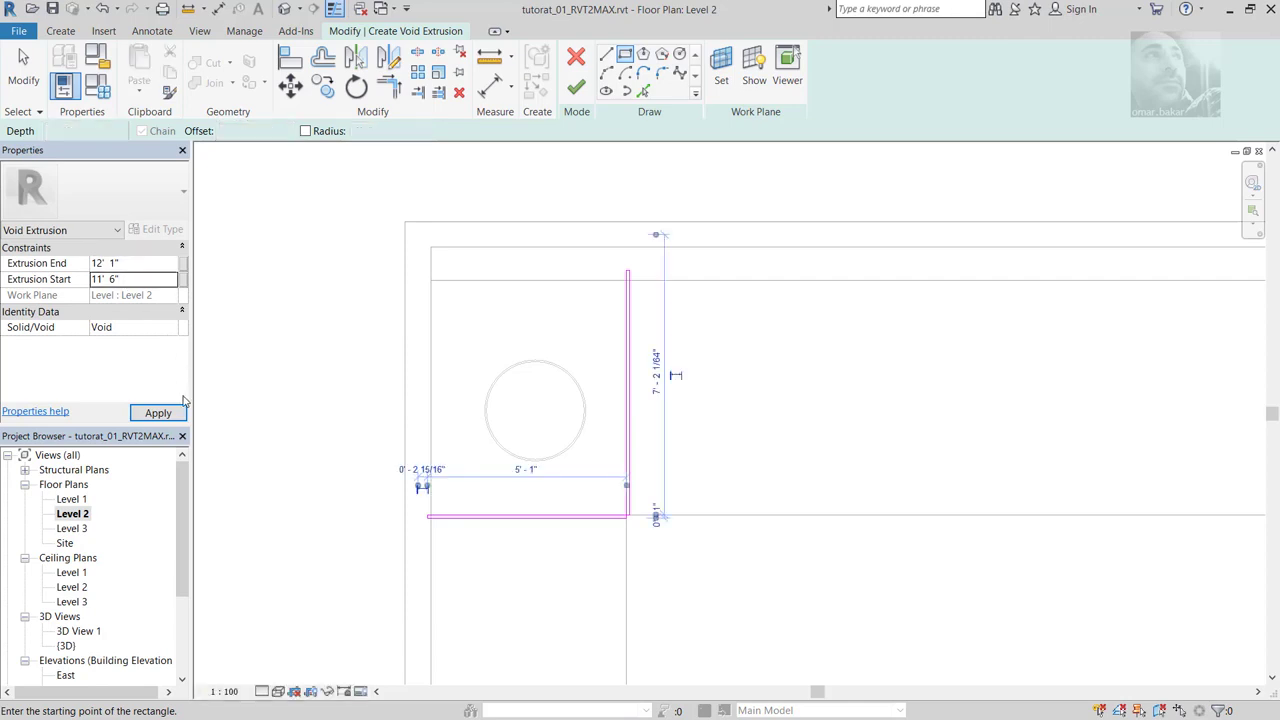
{"action": "left_click", "coordinate": [172, 404]}
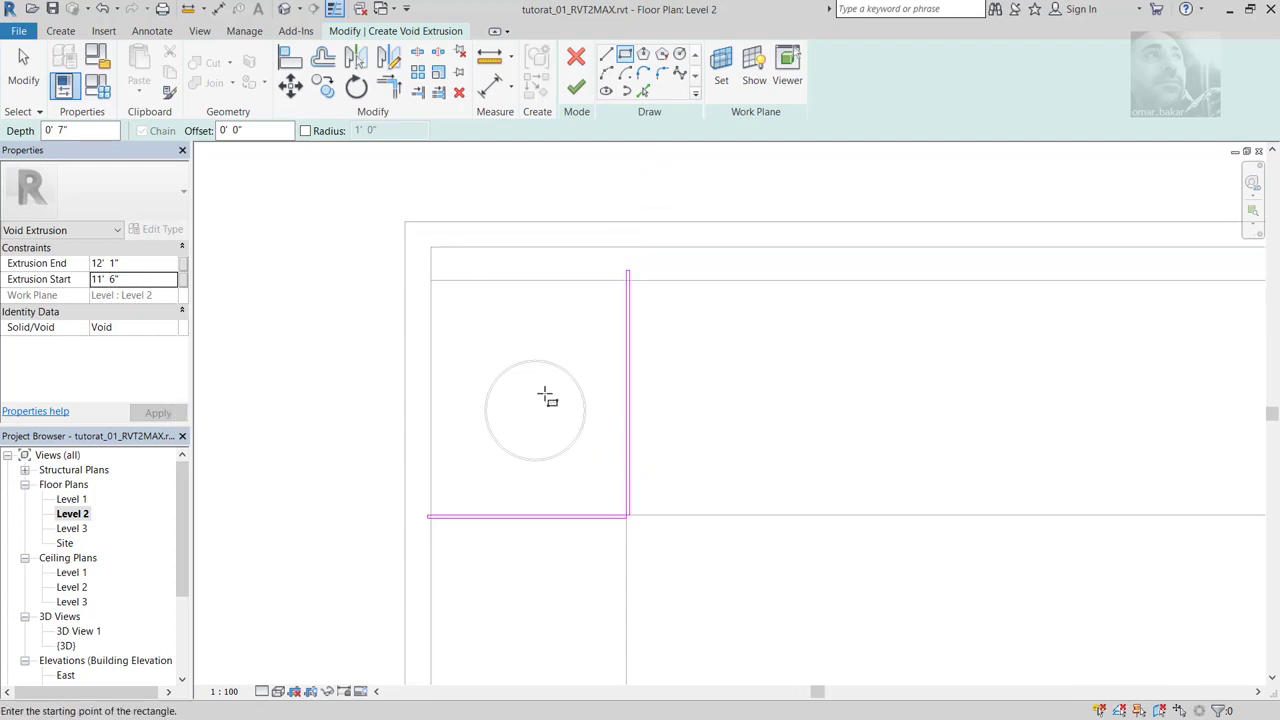
Step: Clear the overlapping-lines error by deleting the overlapping bottom sketch line
{"action": "left_click", "coordinate": [576, 93]}
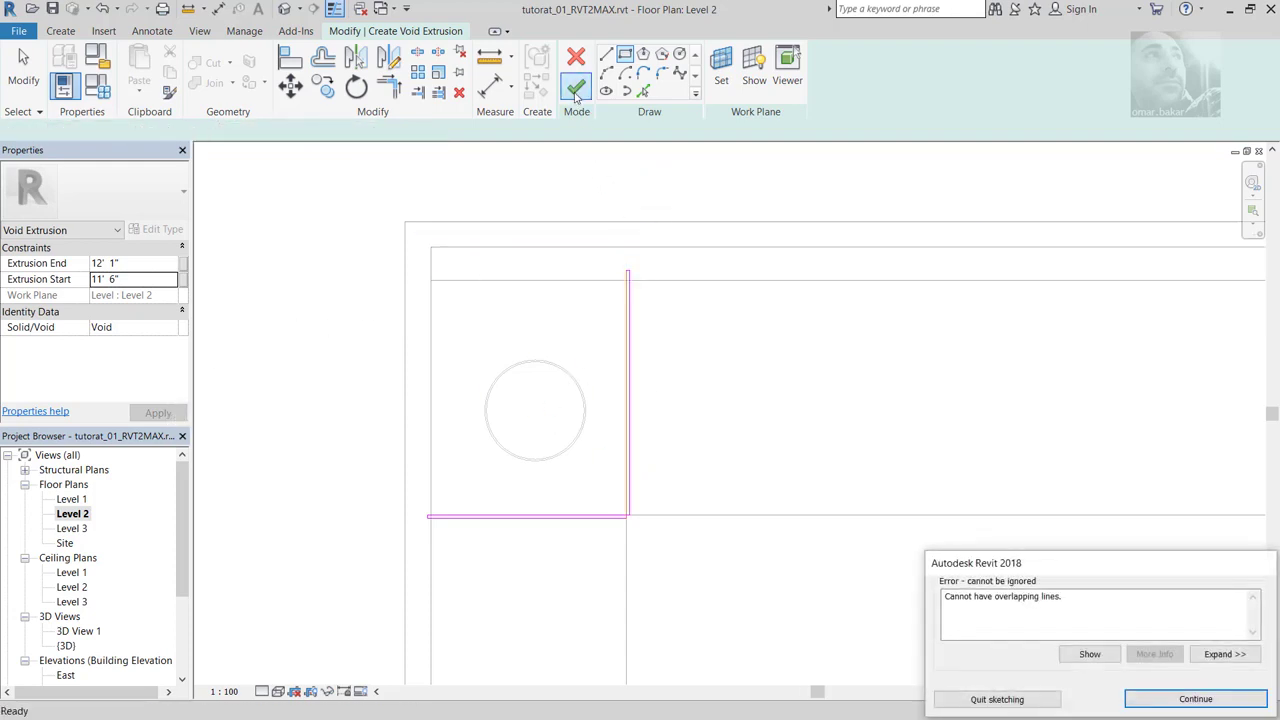
{"action": "left_click", "coordinate": [1160, 703]}
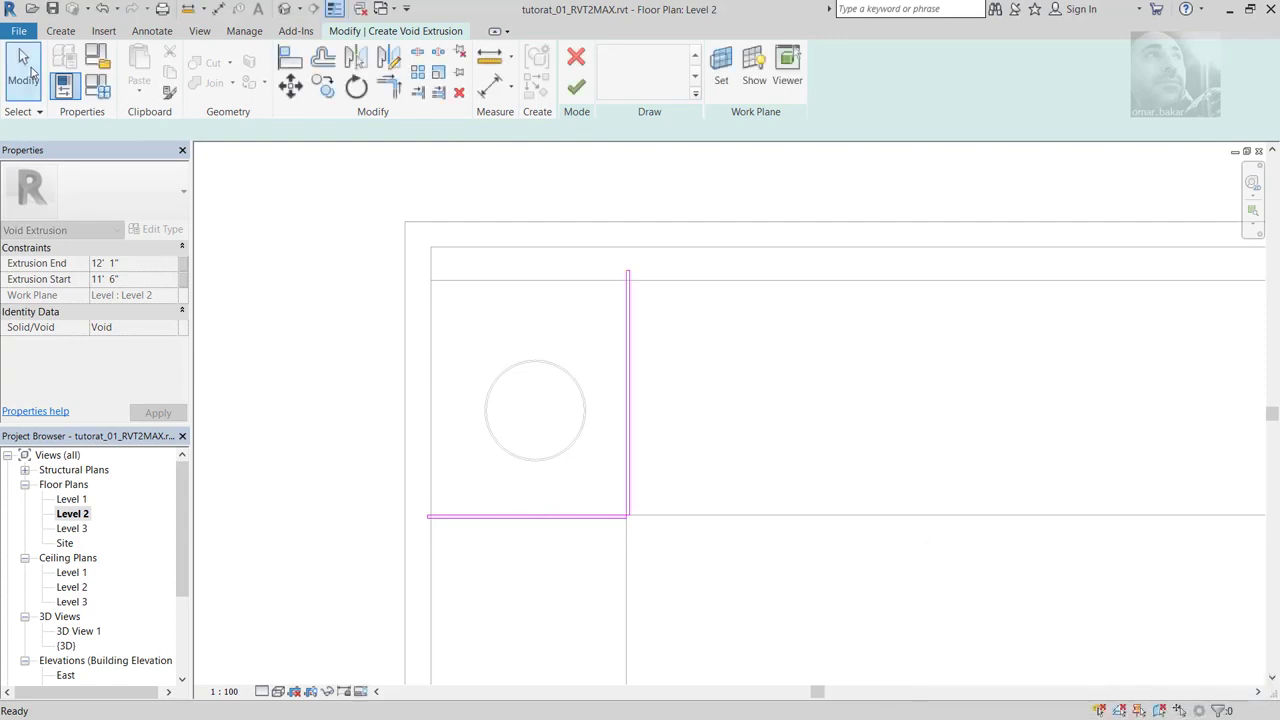
{"action": "mouse_move", "coordinate": [410, 502]}
{"action": "left_mouse_down"}
{"action": "mouse_move", "coordinate": [604, 553]}
{"action": "mouse_move", "coordinate": [629, 545]}
{"action": "left_mouse_up"}
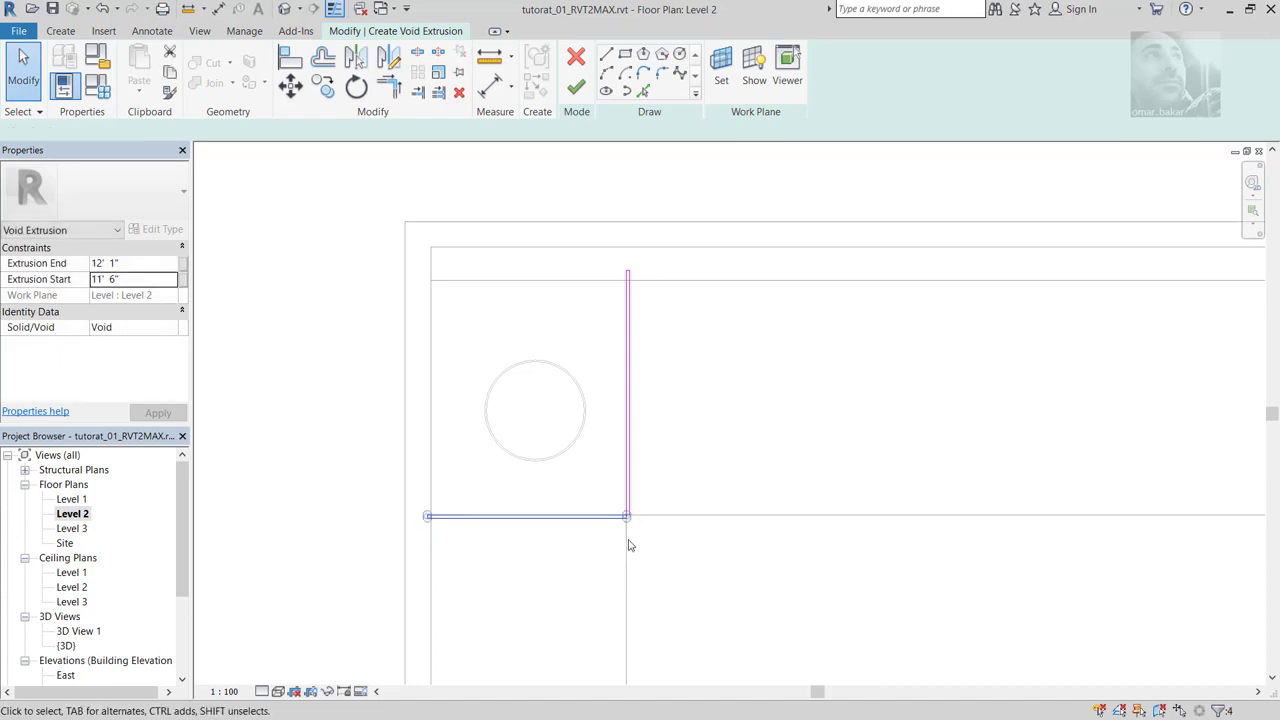
{"action": "key", "text": "Delete"}
{"action": "scroll", "coordinate": [629, 522], "scroll_direction": "up", "scroll_amount": 2}
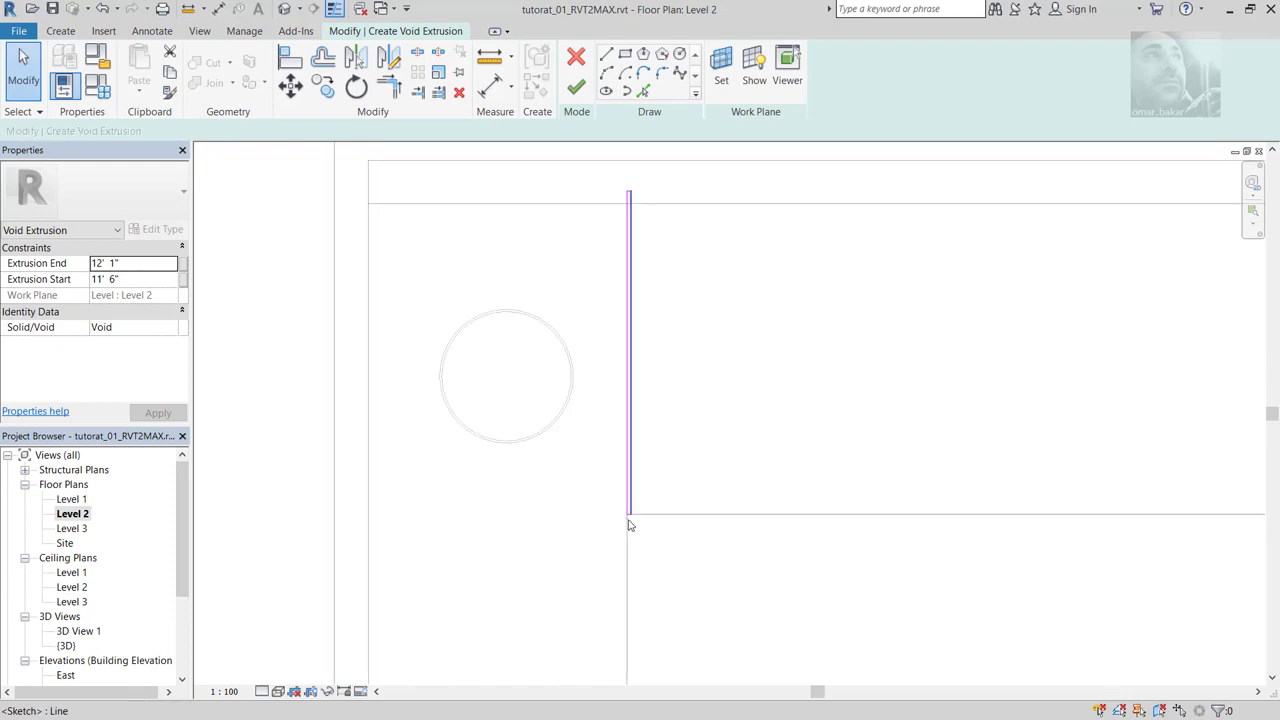
{"action": "scroll", "coordinate": [629, 518], "scroll_direction": "up", "scroll_amount": 1}
{"action": "scroll", "coordinate": [629, 518], "scroll_direction": "up", "scroll_amount": 2}
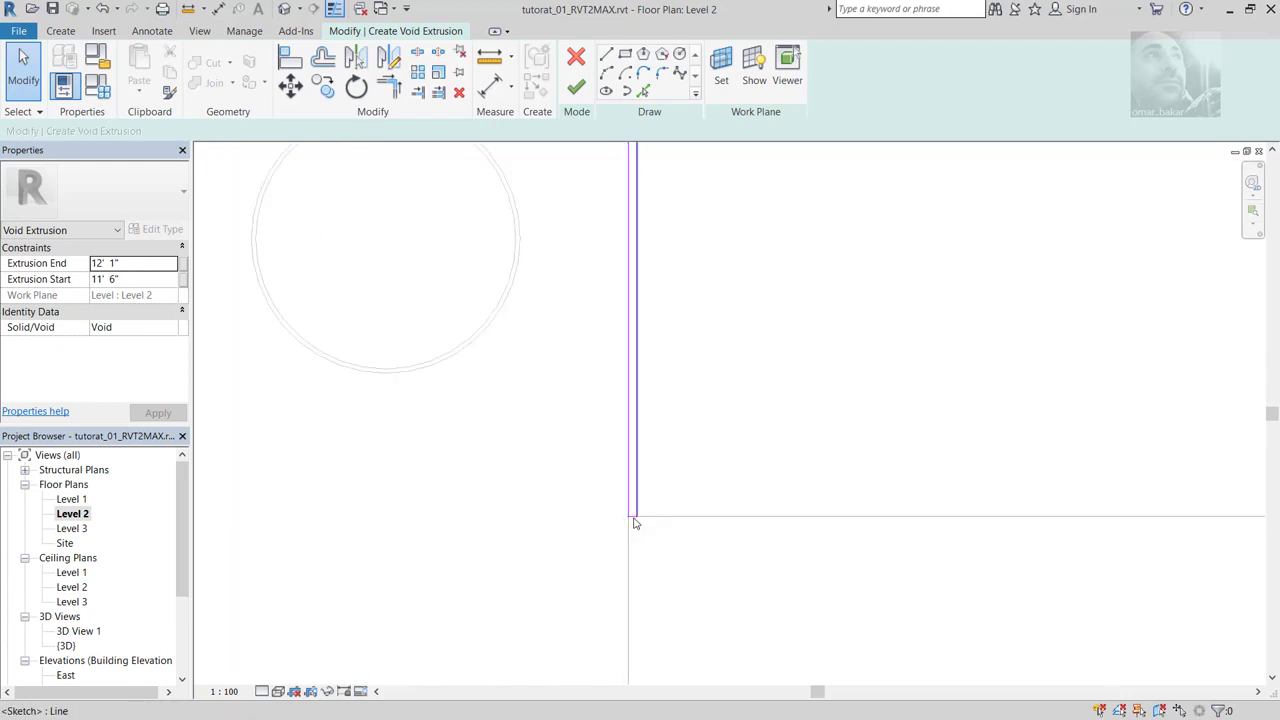
{"action": "scroll", "coordinate": [628, 529], "scroll_direction": "up", "scroll_amount": 1}
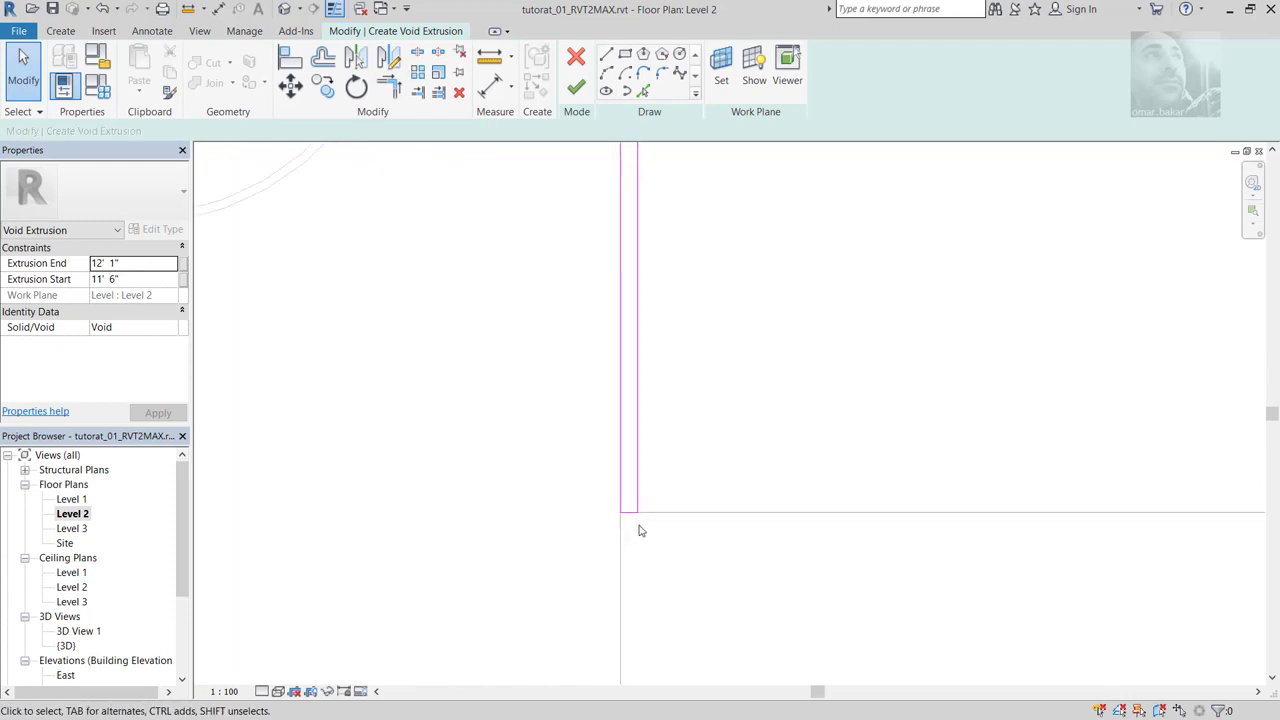
{"action": "scroll", "coordinate": [615, 514], "scroll_direction": "up", "scroll_amount": 1}
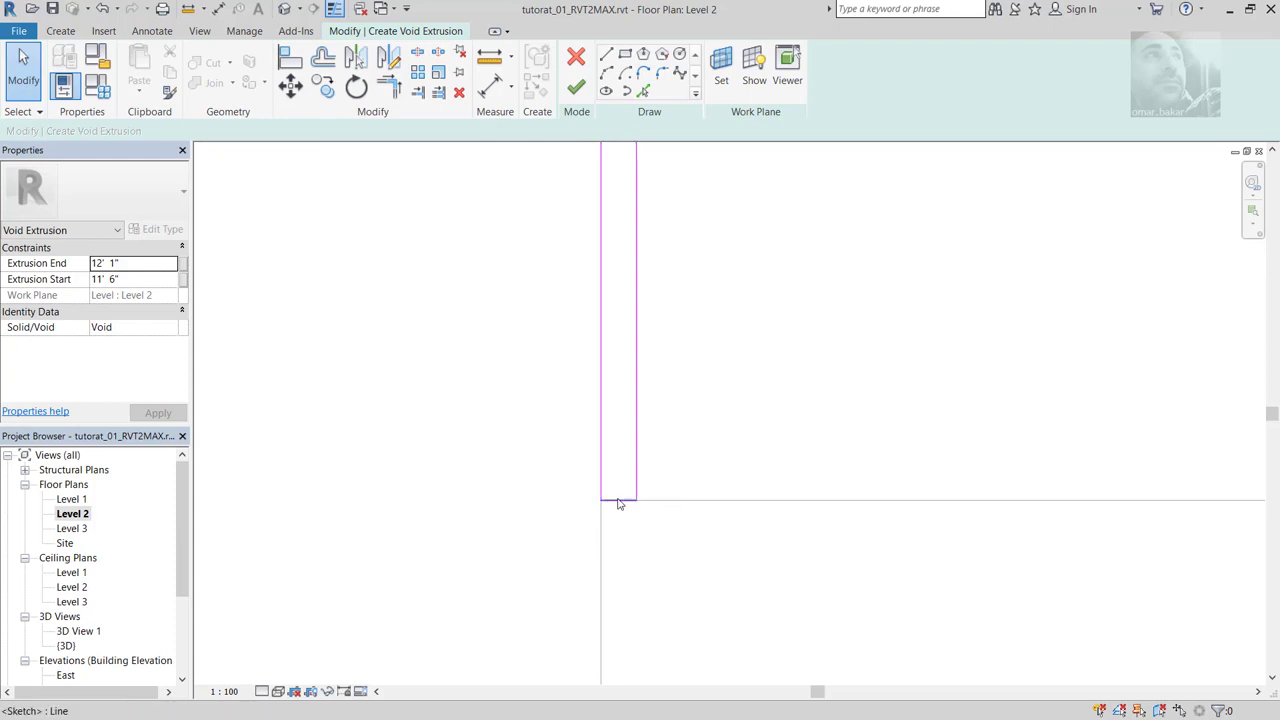
{"action": "scroll", "coordinate": [625, 515], "scroll_direction": "down", "scroll_amount": 1}
{"action": "scroll", "coordinate": [625, 516], "scroll_direction": "down", "scroll_amount": 1}
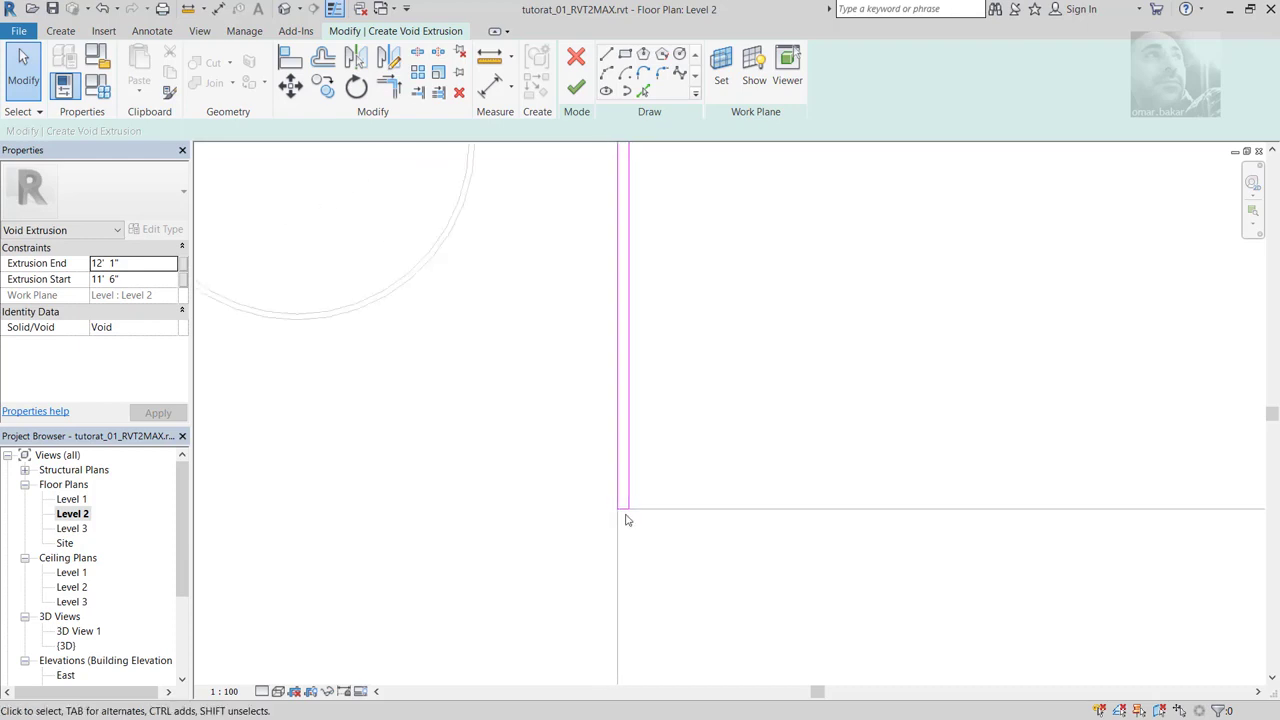
{"action": "scroll", "coordinate": [625, 517], "scroll_direction": "down", "scroll_amount": 1}
{"action": "scroll", "coordinate": [618, 539], "scroll_direction": "down", "scroll_amount": 1}
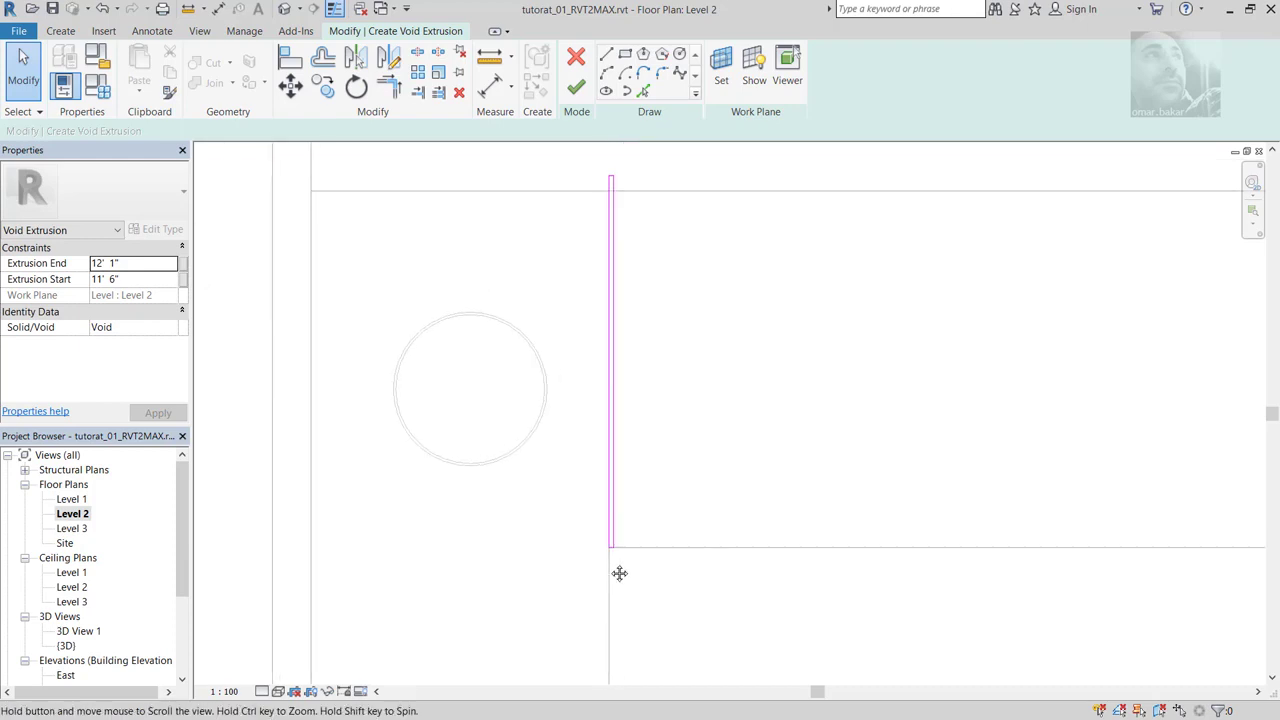
{"action": "middle_click_drag", "start_coordinate": [623, 534], "coordinate": [617, 571]}
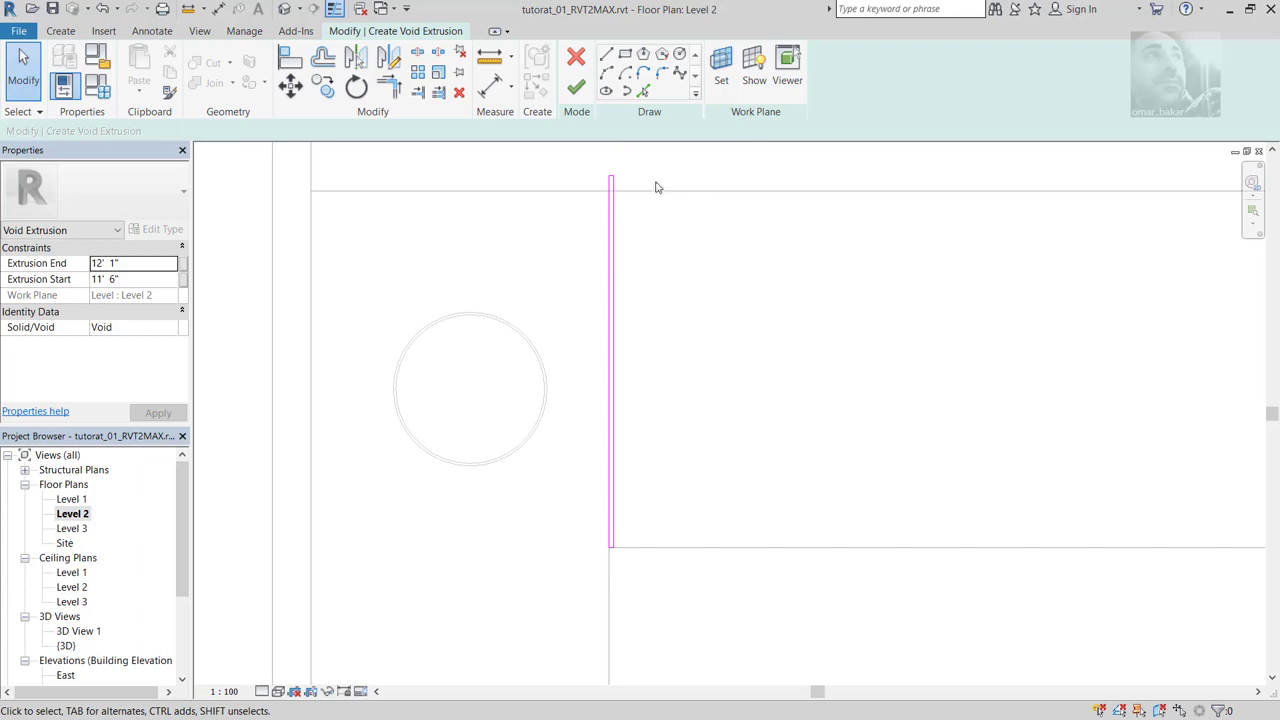
Step: Finish the void extrusion sketch and open 3D View 1
{"action": "left_click", "coordinate": [576, 88]}
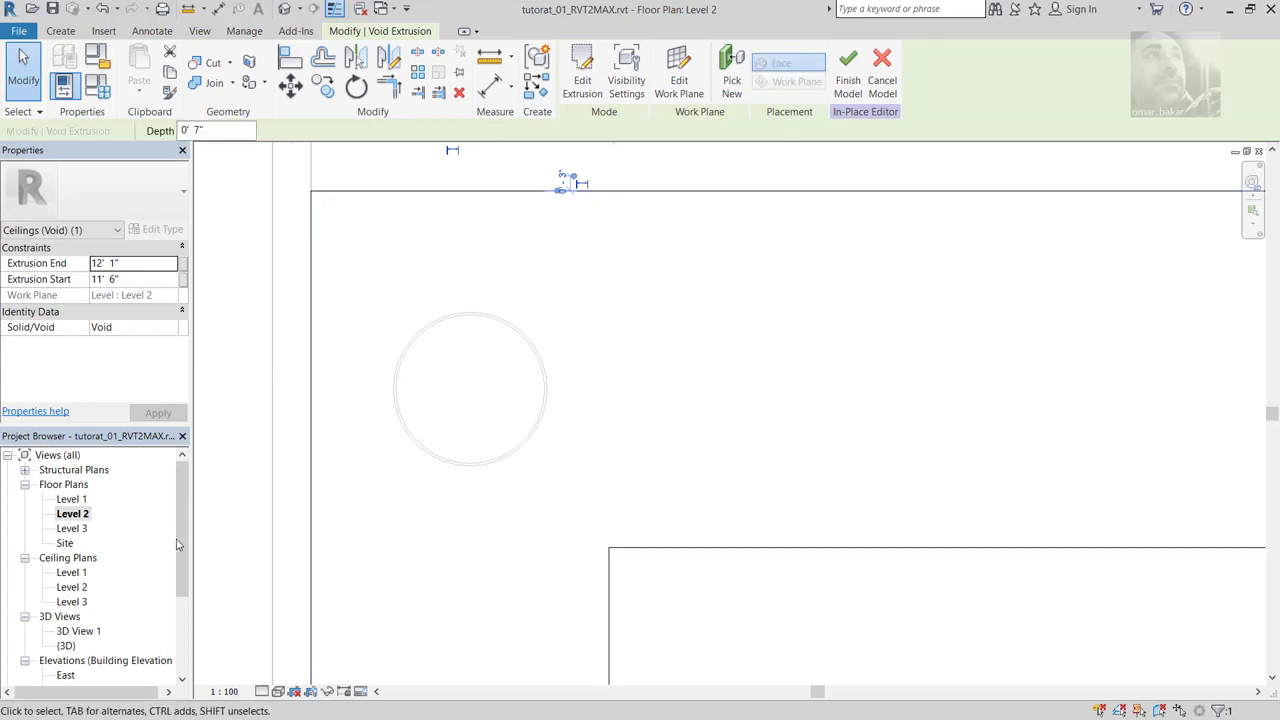
{"action": "left_click_drag", "start_coordinate": [183, 550], "coordinate": [177, 592]}
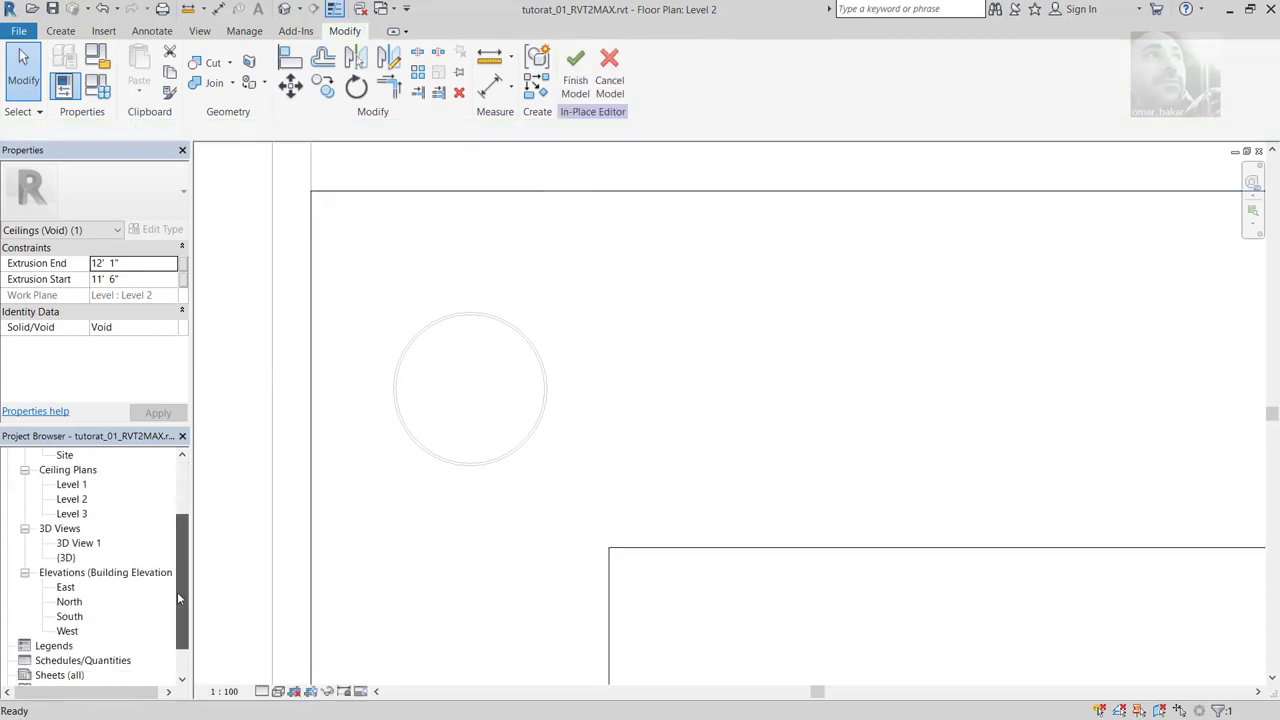
{"action": "double_click", "coordinate": [78, 544]}
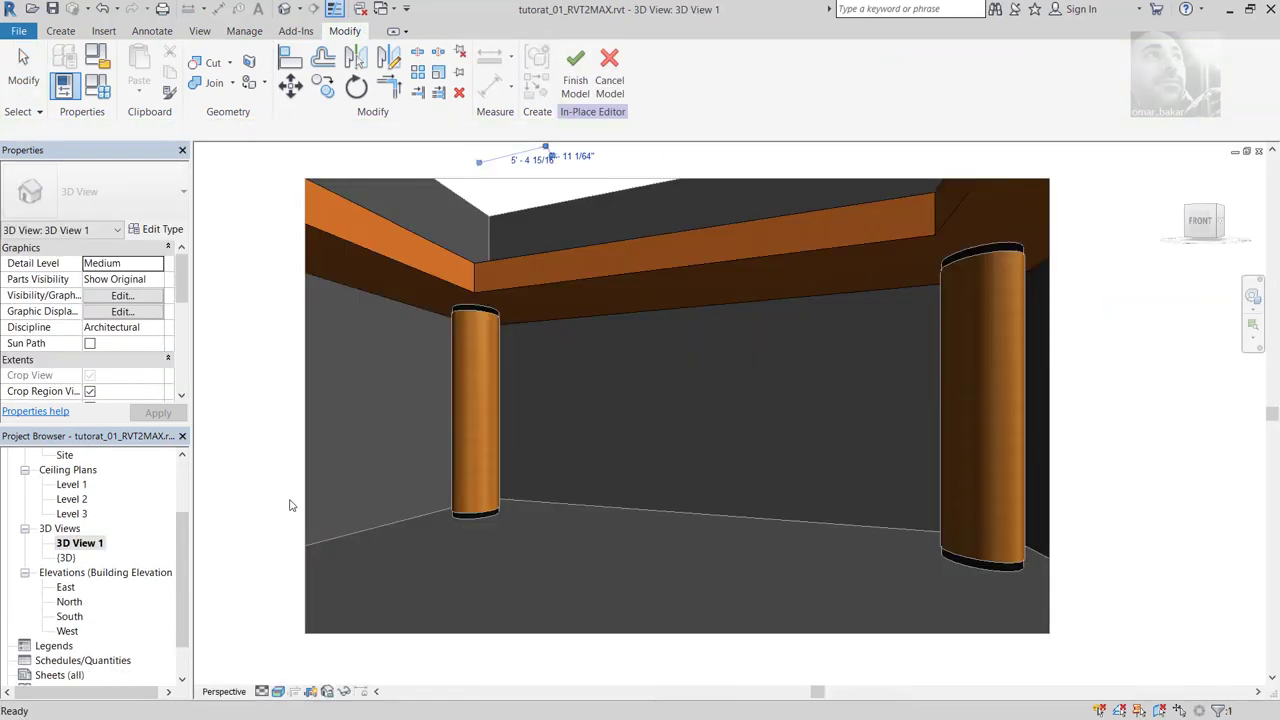
Step: Inspect the column-top cut in the soffit, then switch to the default {3D} view
{"action": "left_click", "coordinate": [474, 298]}
{"action": "scroll", "coordinate": [476, 300], "scroll_direction": "up", "scroll_amount": 4}
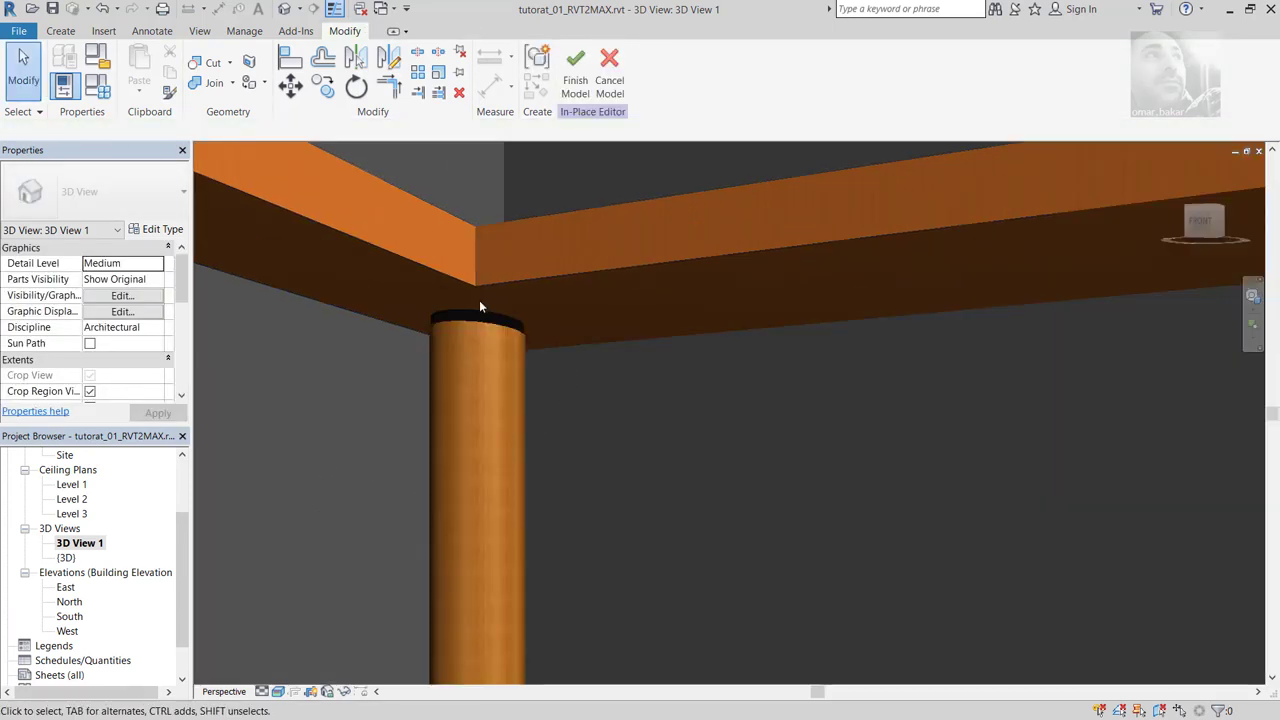
{"action": "scroll", "coordinate": [476, 302], "scroll_direction": "up", "scroll_amount": 2}
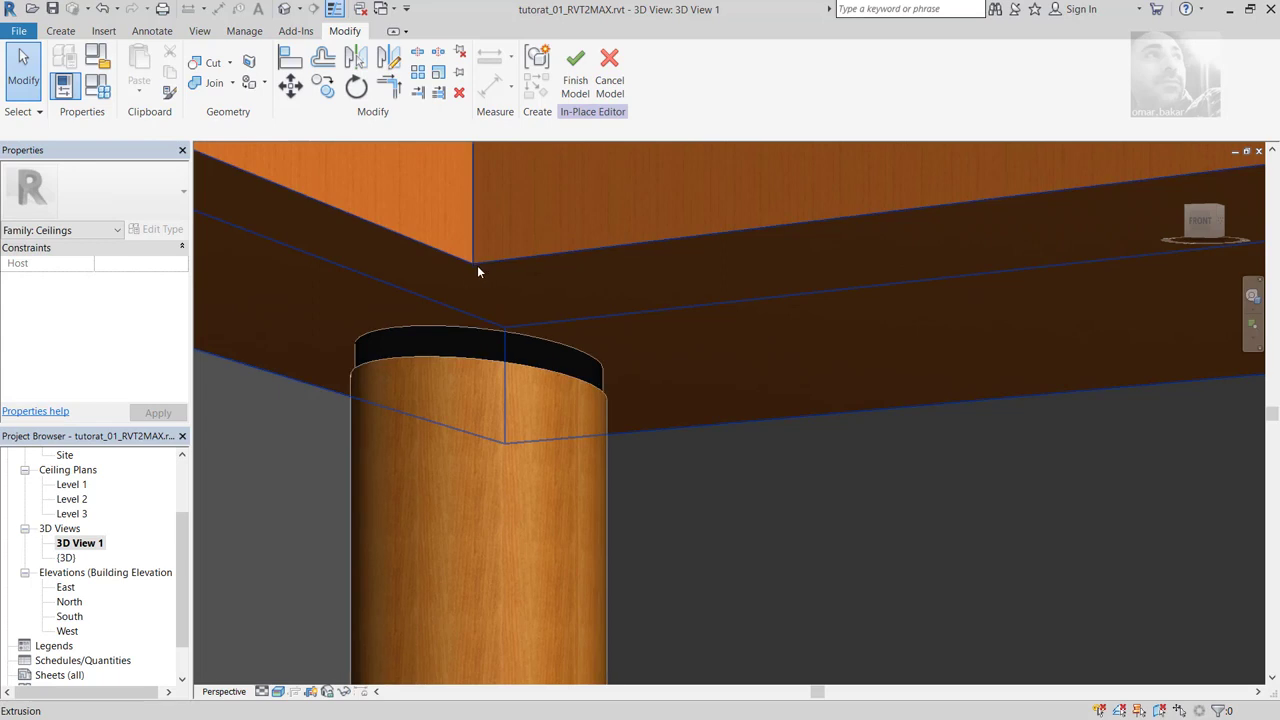
{"action": "scroll", "coordinate": [500, 321], "scroll_direction": "down", "scroll_amount": 2}
{"action": "scroll", "coordinate": [498, 318], "scroll_direction": "down", "scroll_amount": 3}
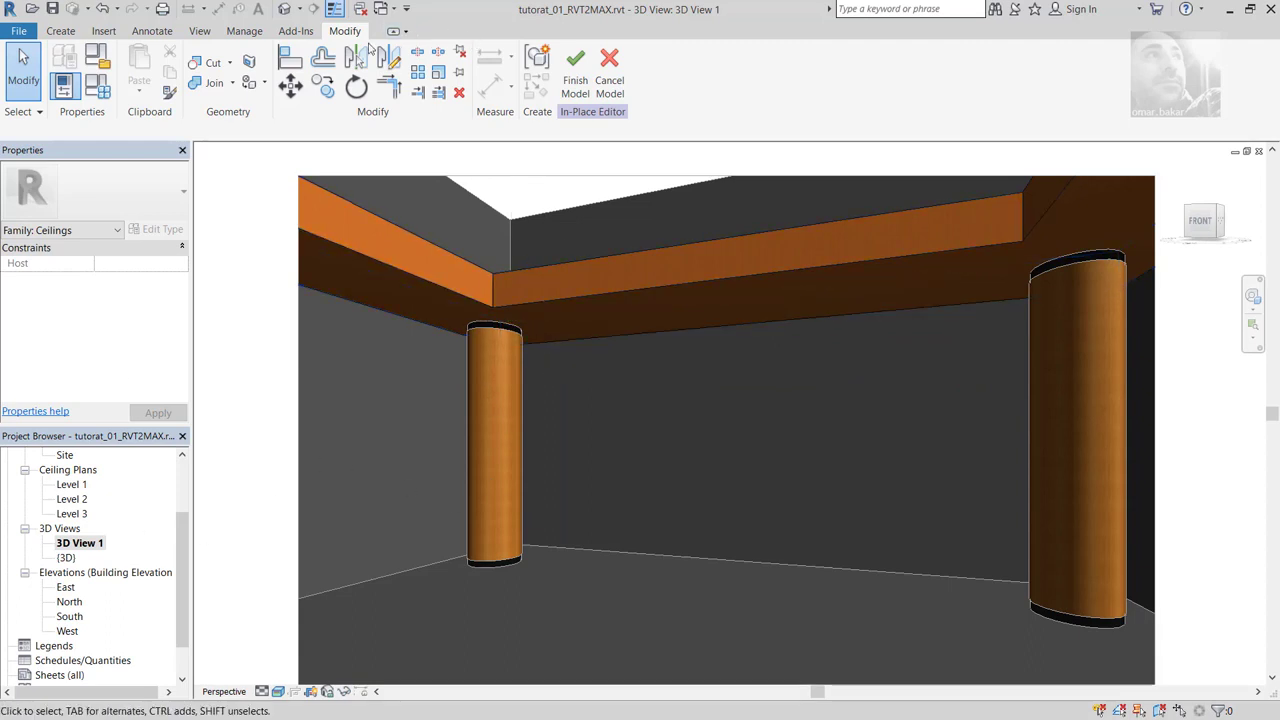
{"action": "left_click", "coordinate": [285, 9]}
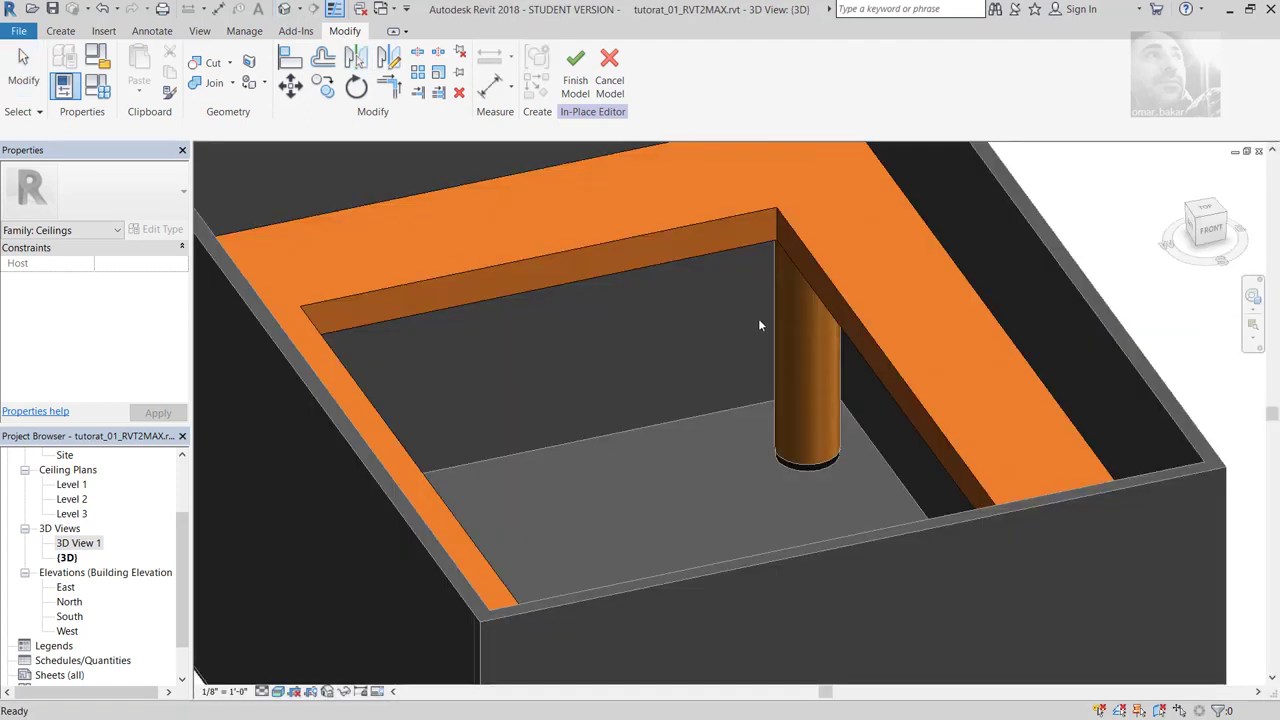
Step: Switch the 3D view from Hidden Line to Wireframe and orbit around the soffit and columns
{"action": "mouse_move", "coordinate": [730, 360]}
{"action": "middle_mouse_down"}
{"action": "mouse_move", "coordinate": [611, 369]}
{"action": "mouse_move", "coordinate": [826, 383]}
{"action": "mouse_move", "coordinate": [831, 417]}
{"action": "mouse_move", "coordinate": [663, 412]}
{"action": "mouse_move", "coordinate": [657, 363]}
{"action": "mouse_move", "coordinate": [654, 377]}
{"action": "middle_mouse_up"}
{"action": "left_click", "coordinate": [279, 693]}
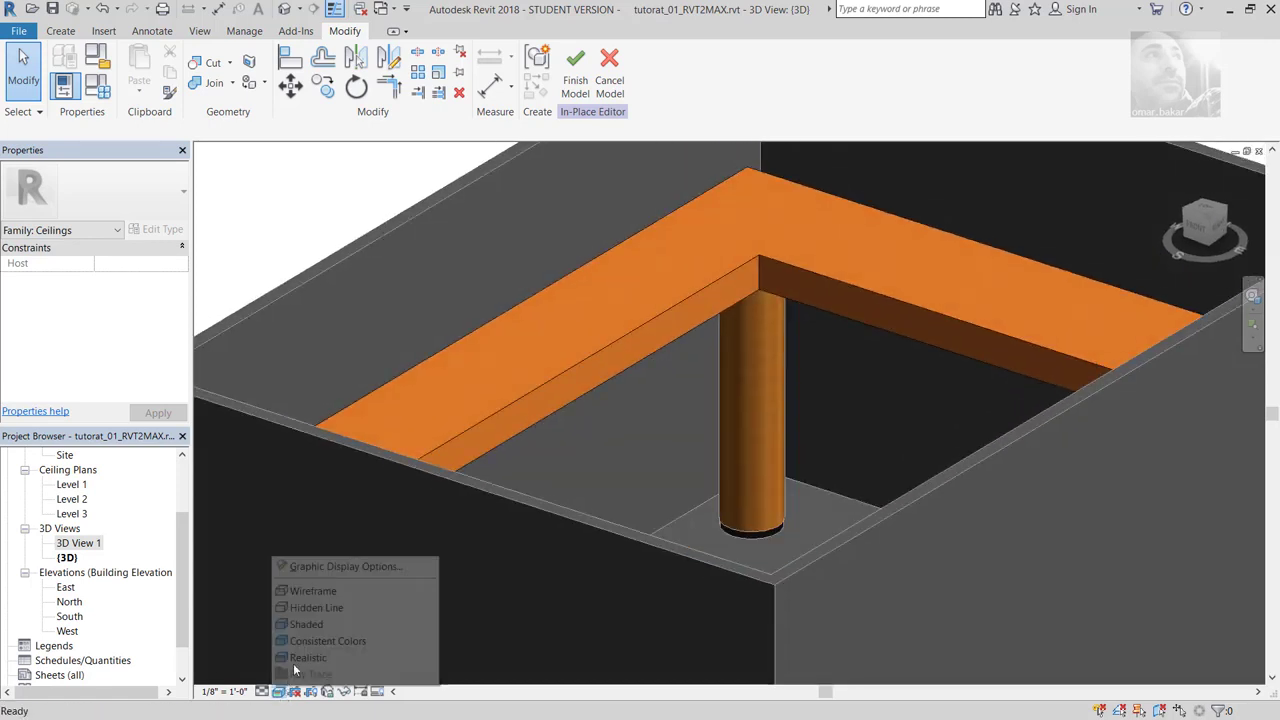
{"action": "left_click", "coordinate": [318, 606]}
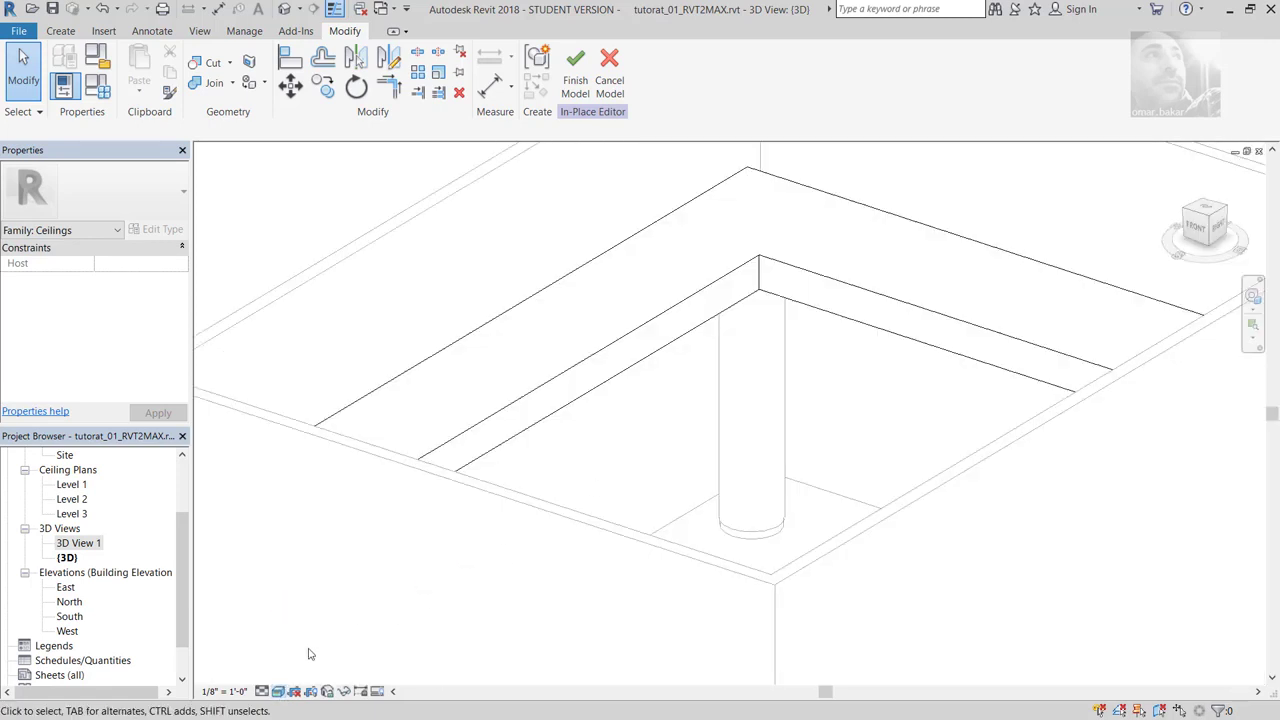
{"action": "left_click", "coordinate": [279, 693]}
{"action": "left_click", "coordinate": [316, 591]}
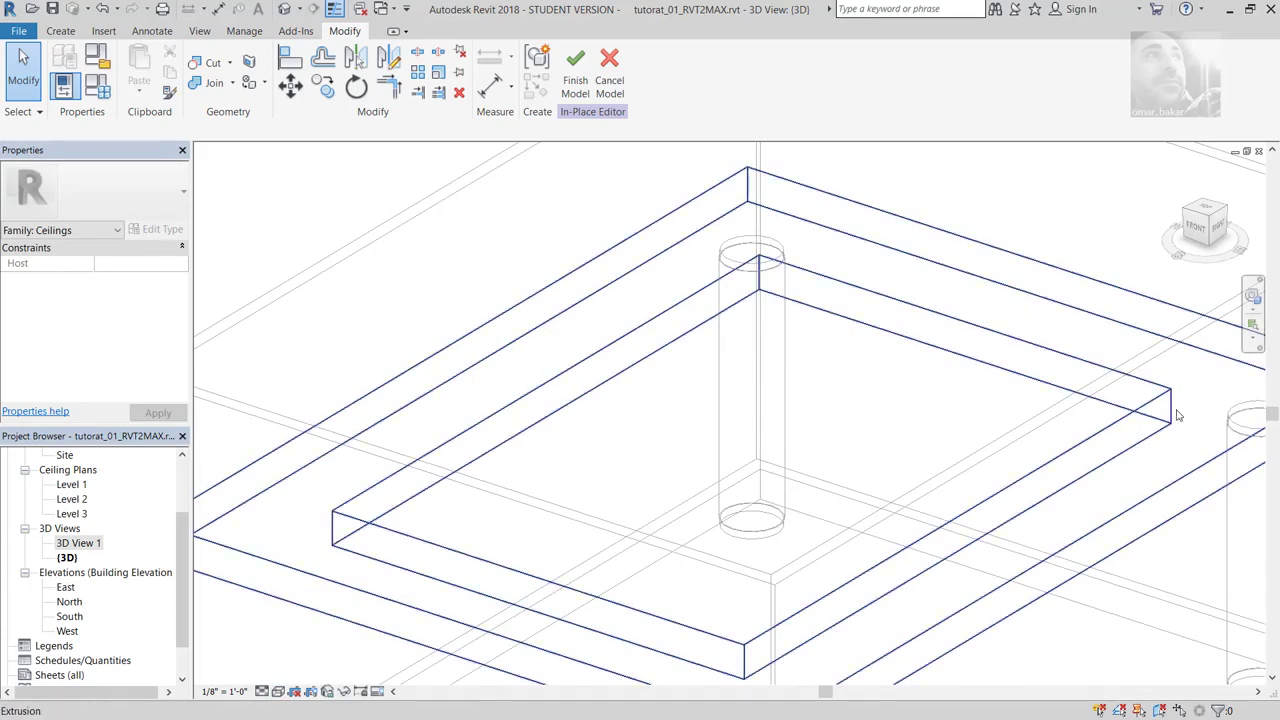
{"action": "middle_click_drag", "start_coordinate": [628, 467], "coordinate": [634, 471], "text": "shift"}
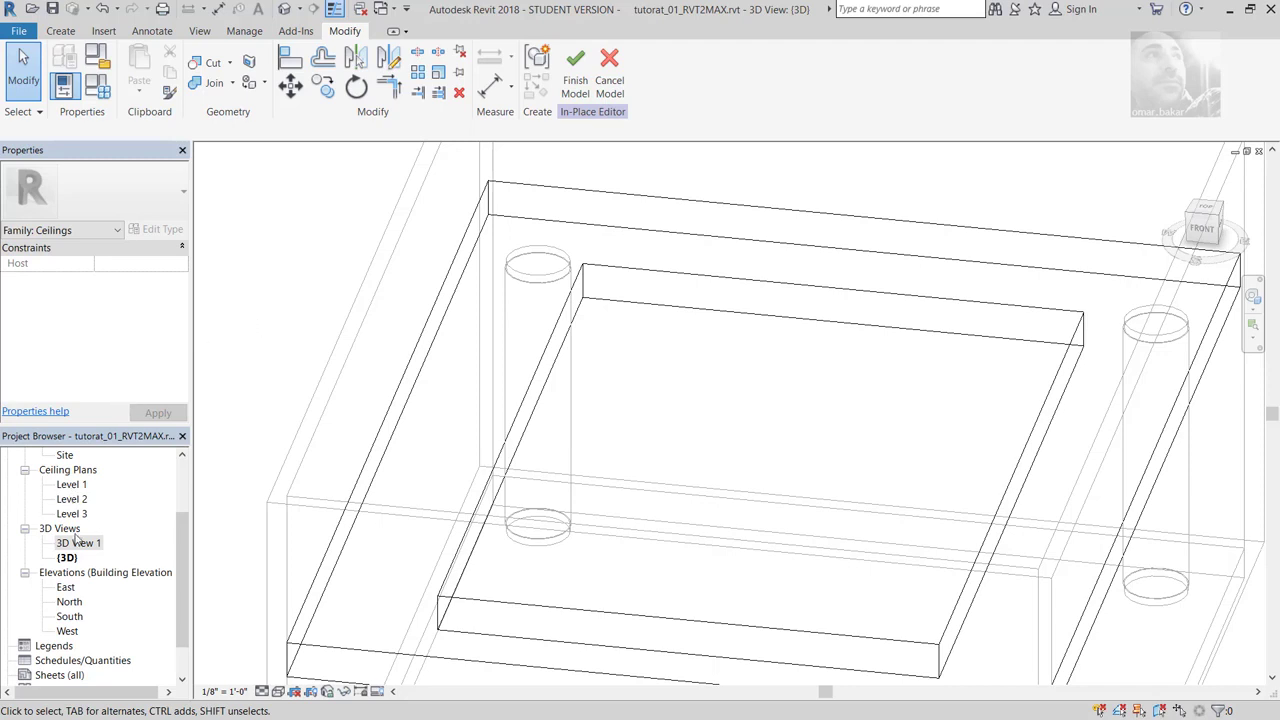
{"action": "scroll", "coordinate": [86, 511], "scroll_direction": "up", "scroll_amount": 2}
Step: On Level 1, sketch the 11' 6"–12' 1" void line at the soffit's inner corner and check it in {3D}
{"action": "double_click", "coordinate": [74, 484]}
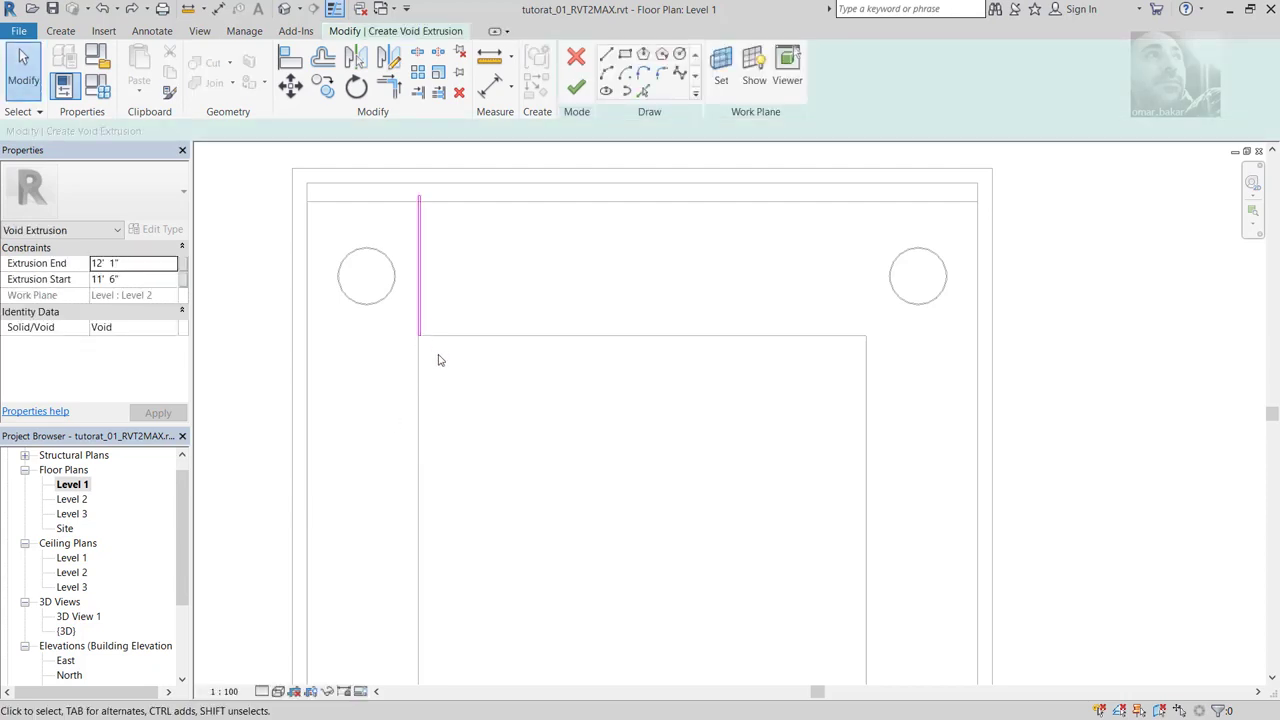
{"action": "left_click", "coordinate": [289, 10]}
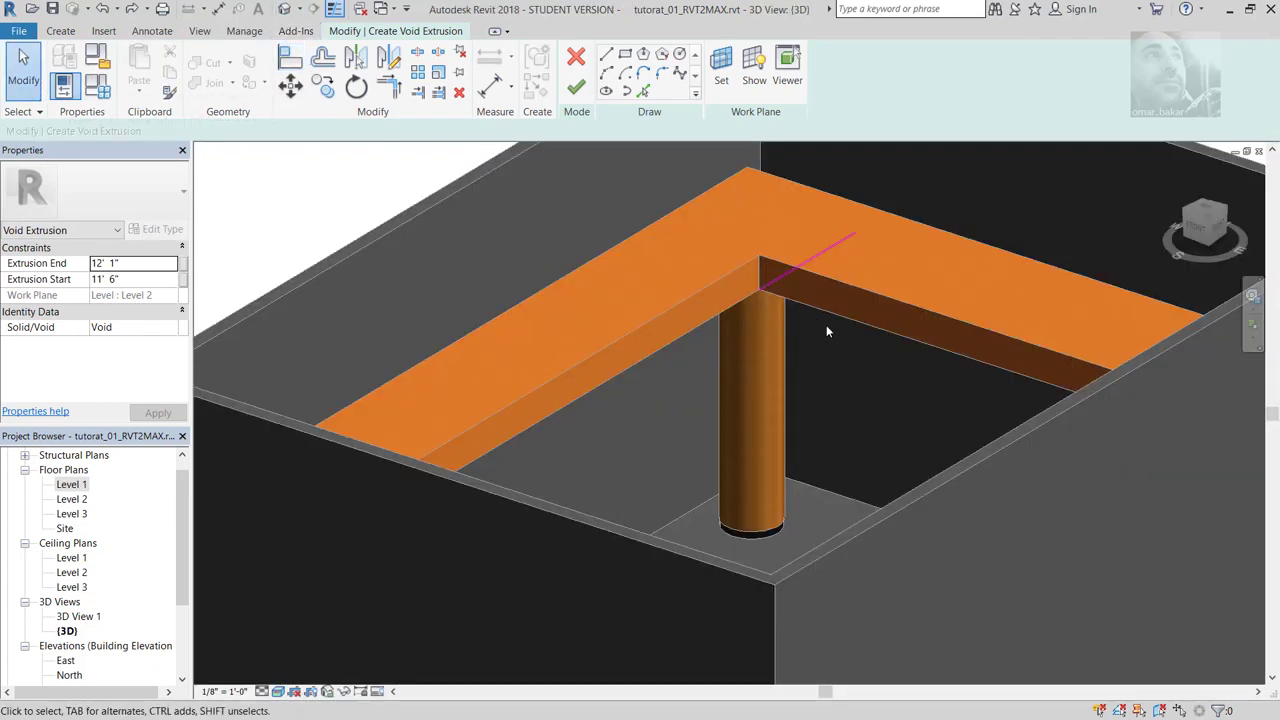
{"action": "mouse_move", "coordinate": [826, 325]}
{"action": "middle_mouse_down", "text": "shift"}
{"action": "mouse_move", "coordinate": [696, 382]}
{"action": "mouse_move", "coordinate": [757, 369]}
{"action": "mouse_move", "coordinate": [737, 289]}
{"action": "mouse_move", "coordinate": [717, 294]}
{"action": "mouse_move", "coordinate": [730, 359]}
{"action": "mouse_move", "coordinate": [252, 322]}
{"action": "middle_mouse_up", "text": "shift"}
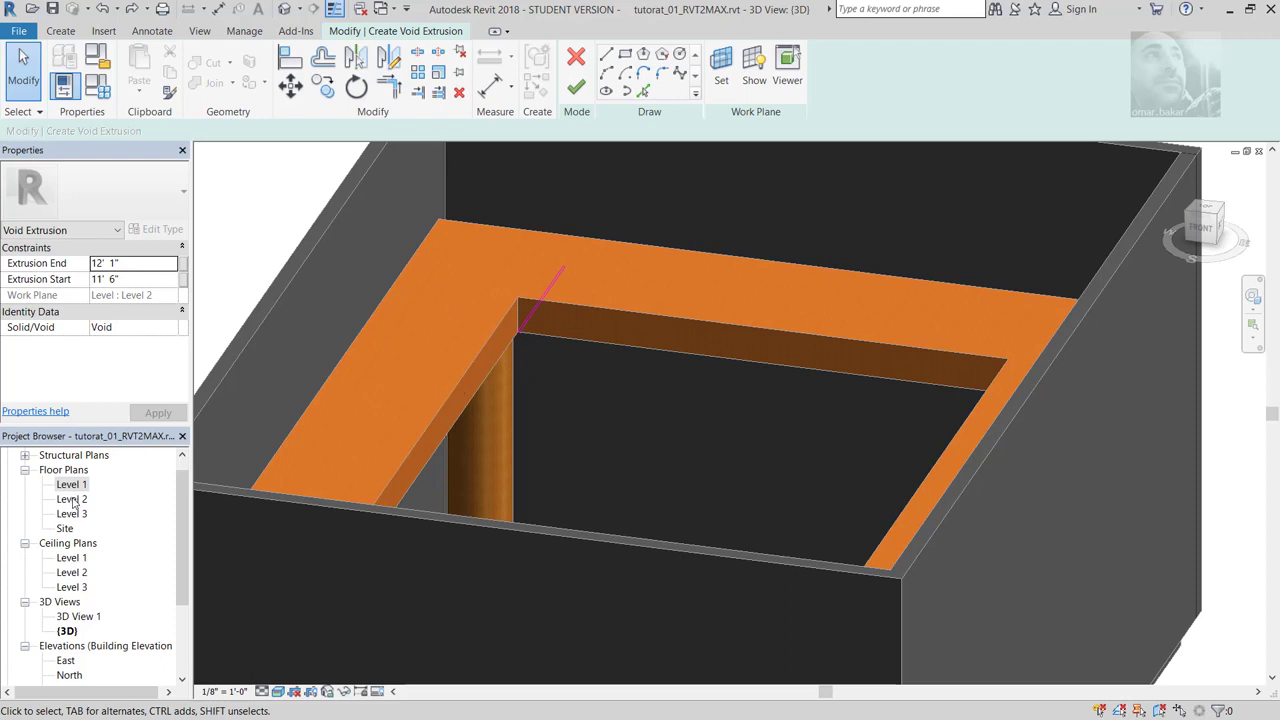
Step: In the Level 1 plan, drag the sketch's short end line slightly past the soffit's inner edge
{"action": "double_click", "coordinate": [71, 485]}
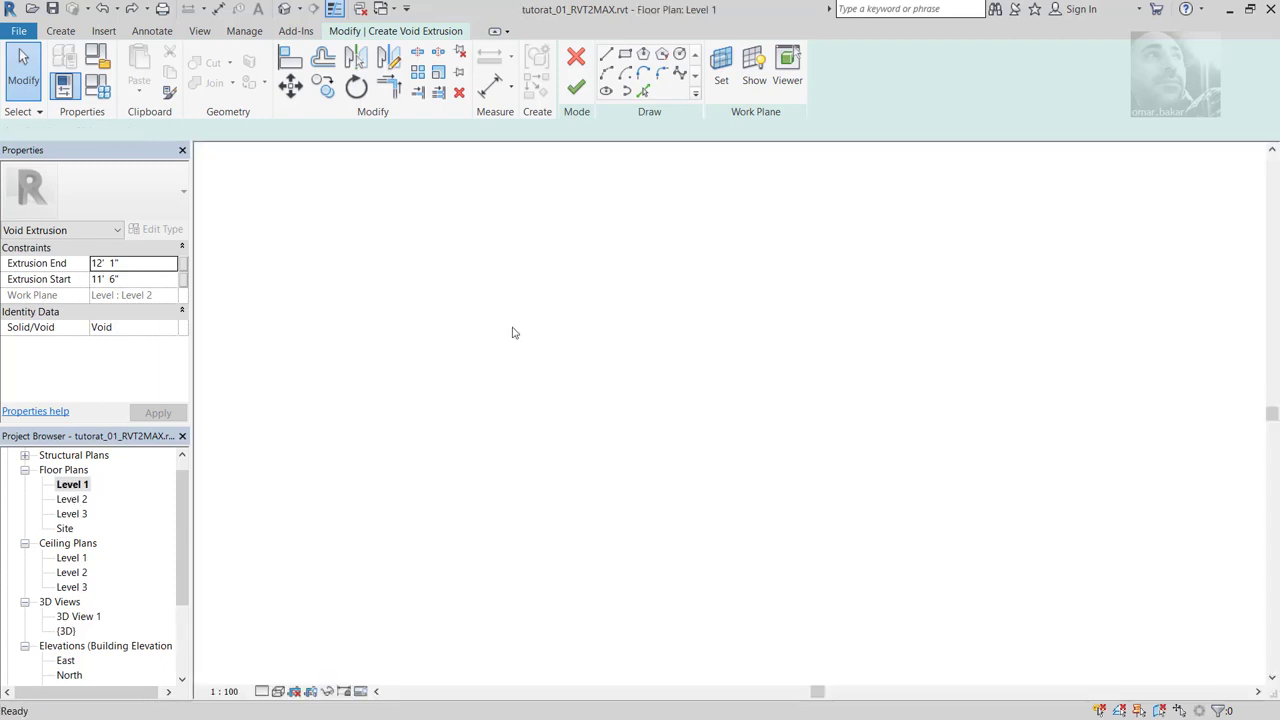
{"action": "scroll", "coordinate": [423, 342], "scroll_direction": "up", "scroll_amount": 3}
{"action": "scroll", "coordinate": [460, 358], "scroll_direction": "up", "scroll_amount": 1}
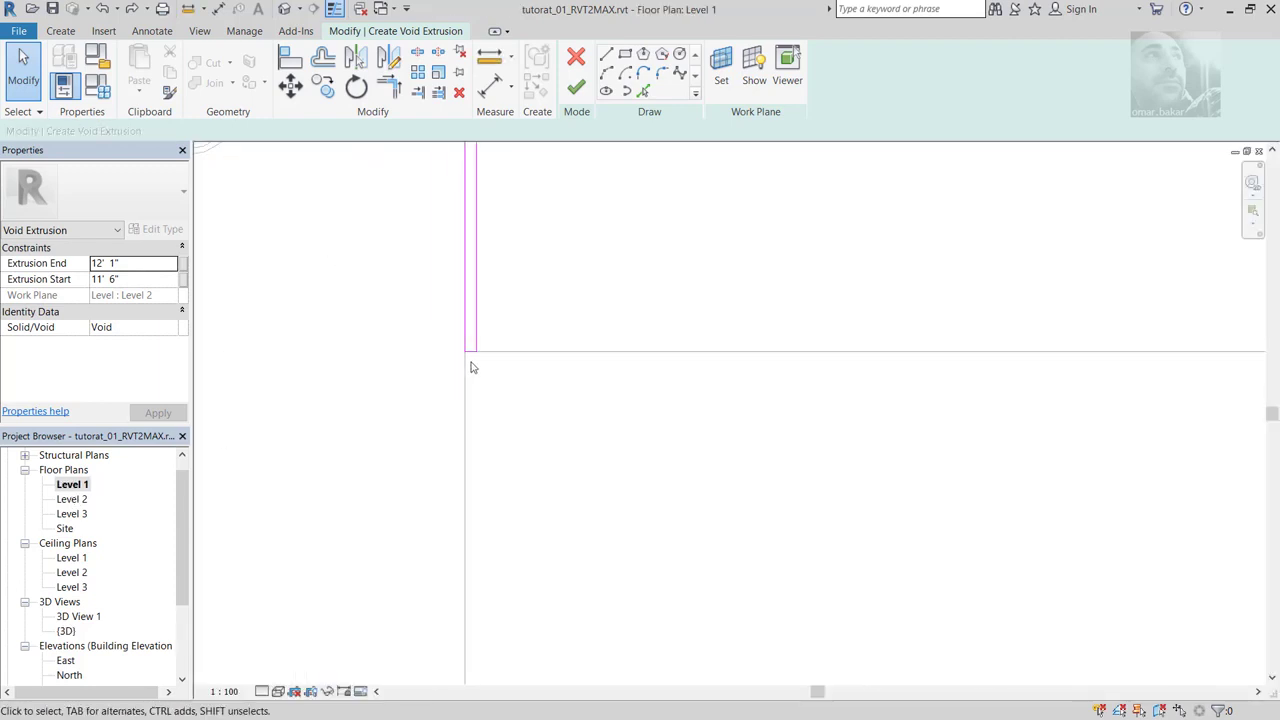
{"action": "scroll", "coordinate": [473, 350], "scroll_direction": "up", "scroll_amount": 1}
{"action": "left_click", "coordinate": [474, 346]}
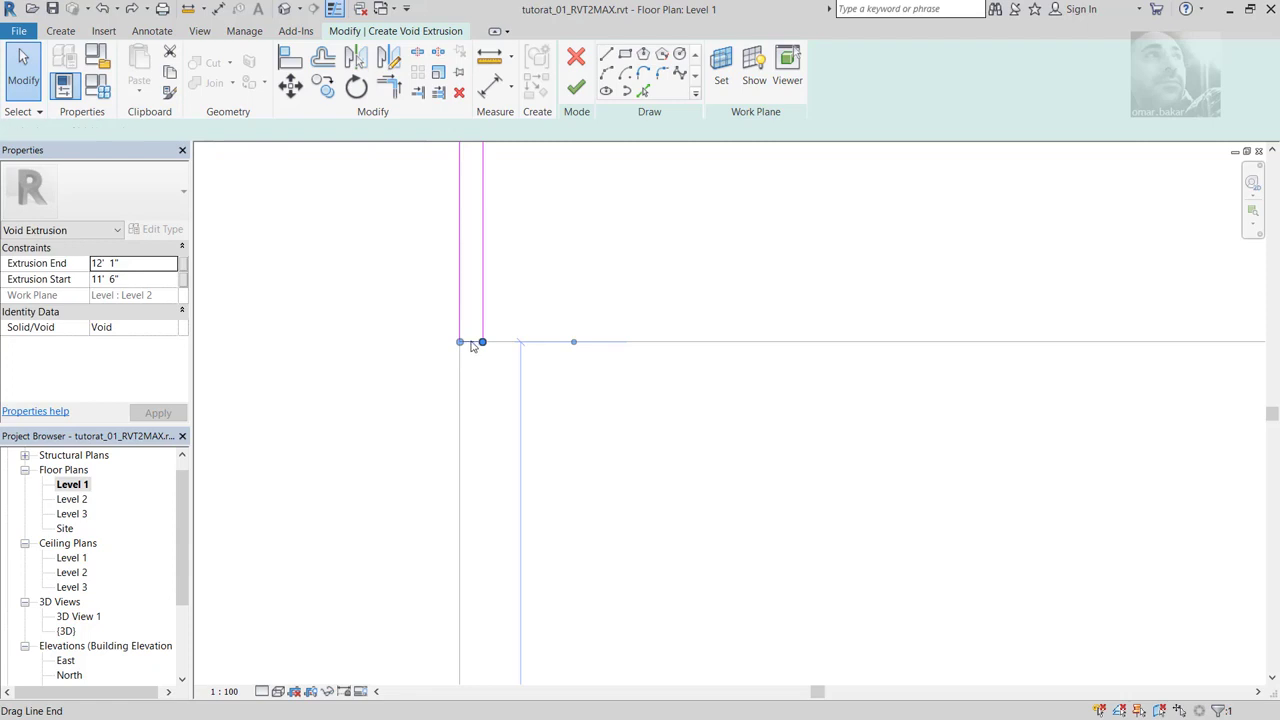
{"action": "scroll", "coordinate": [475, 343], "scroll_direction": "up", "scroll_amount": 2}
{"action": "scroll", "coordinate": [475, 343], "scroll_direction": "up", "scroll_amount": 2}
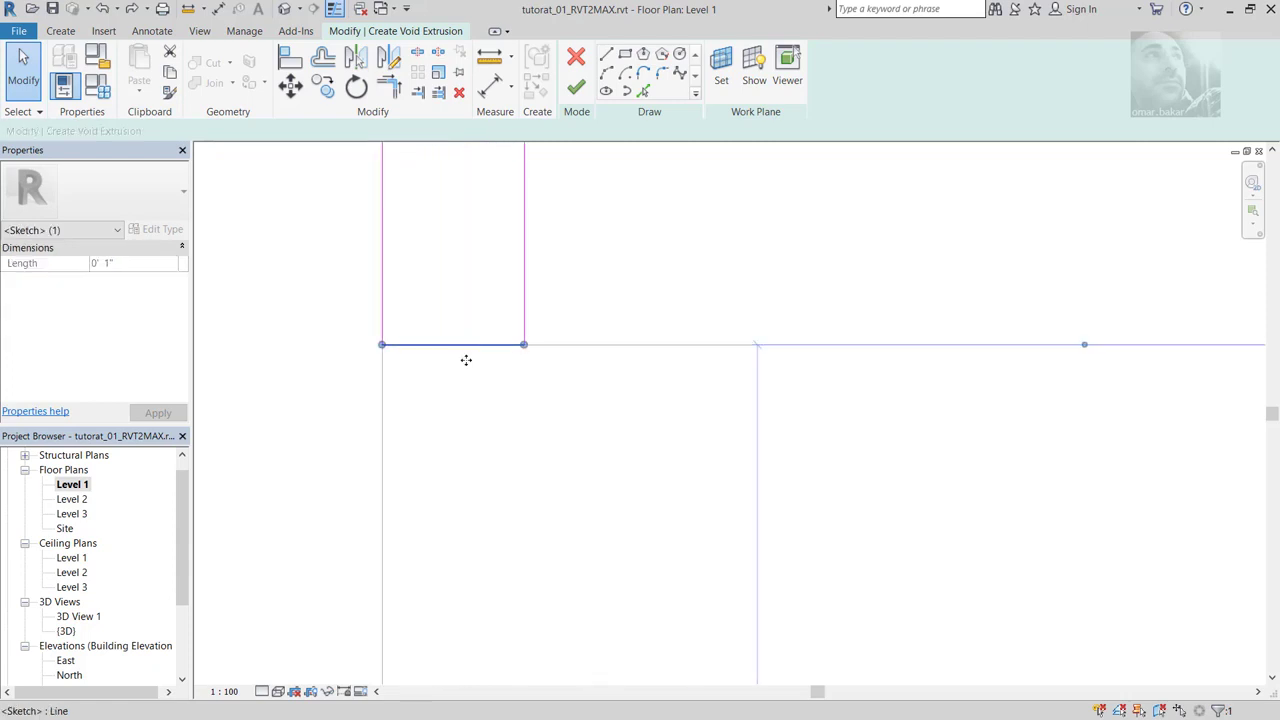
{"action": "left_click_drag", "start_coordinate": [465, 368], "coordinate": [468, 367]}
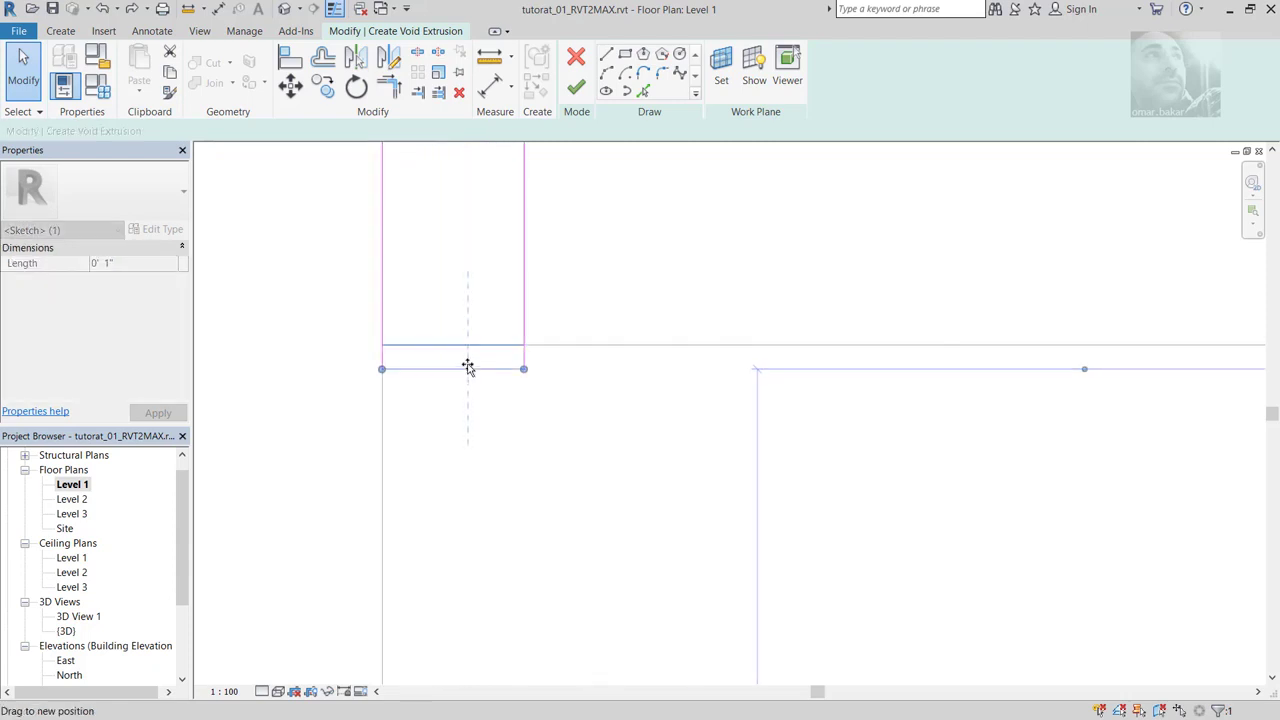
{"action": "left_click", "coordinate": [563, 449]}
{"action": "scroll", "coordinate": [563, 449], "scroll_direction": "down", "scroll_amount": 3}
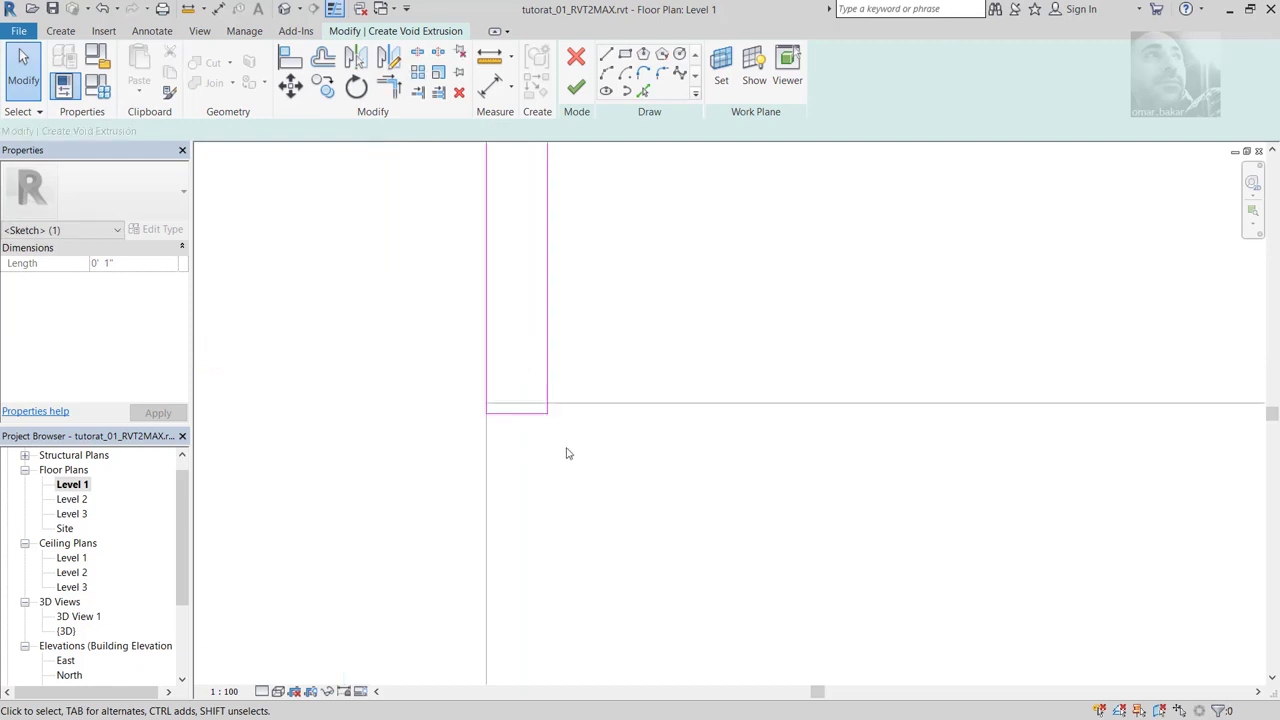
{"action": "scroll", "coordinate": [565, 452], "scroll_direction": "down", "scroll_amount": 2}
{"action": "scroll", "coordinate": [563, 449], "scroll_direction": "down", "scroll_amount": 2}
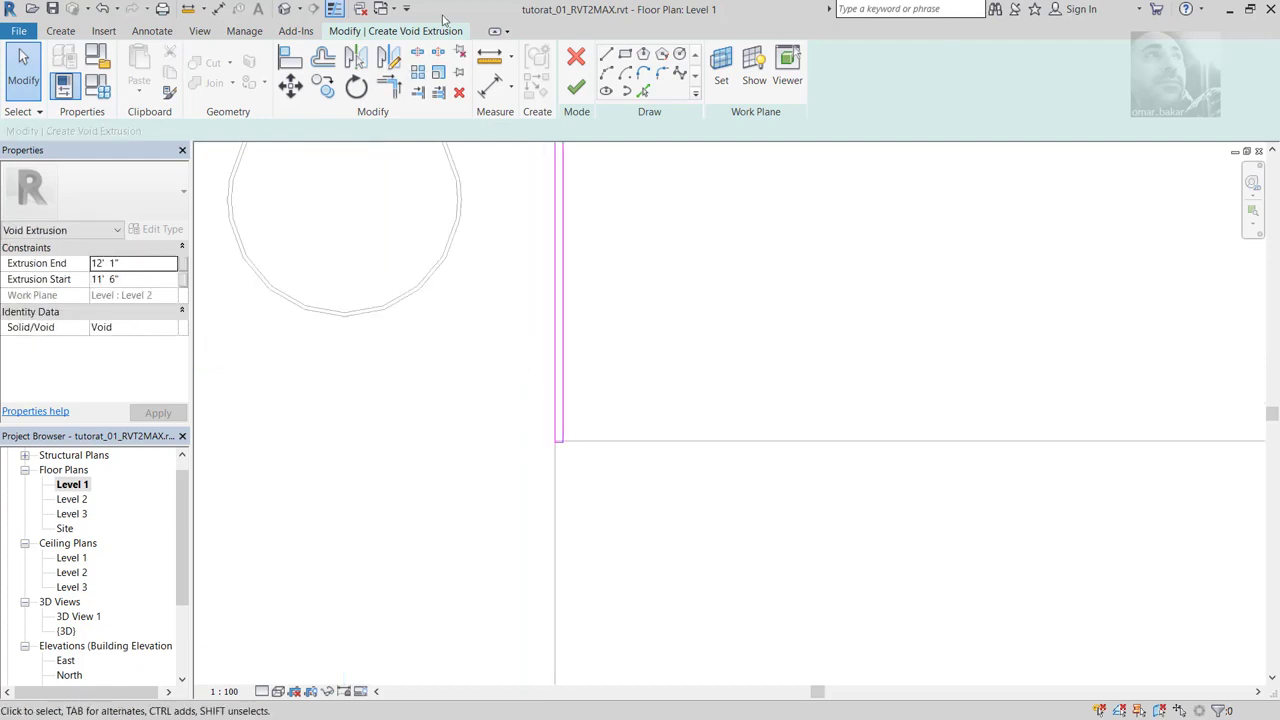
Step: Orbit the default {3D} view down onto the soffit corner to check the sketch lines
{"action": "left_click", "coordinate": [286, 9]}
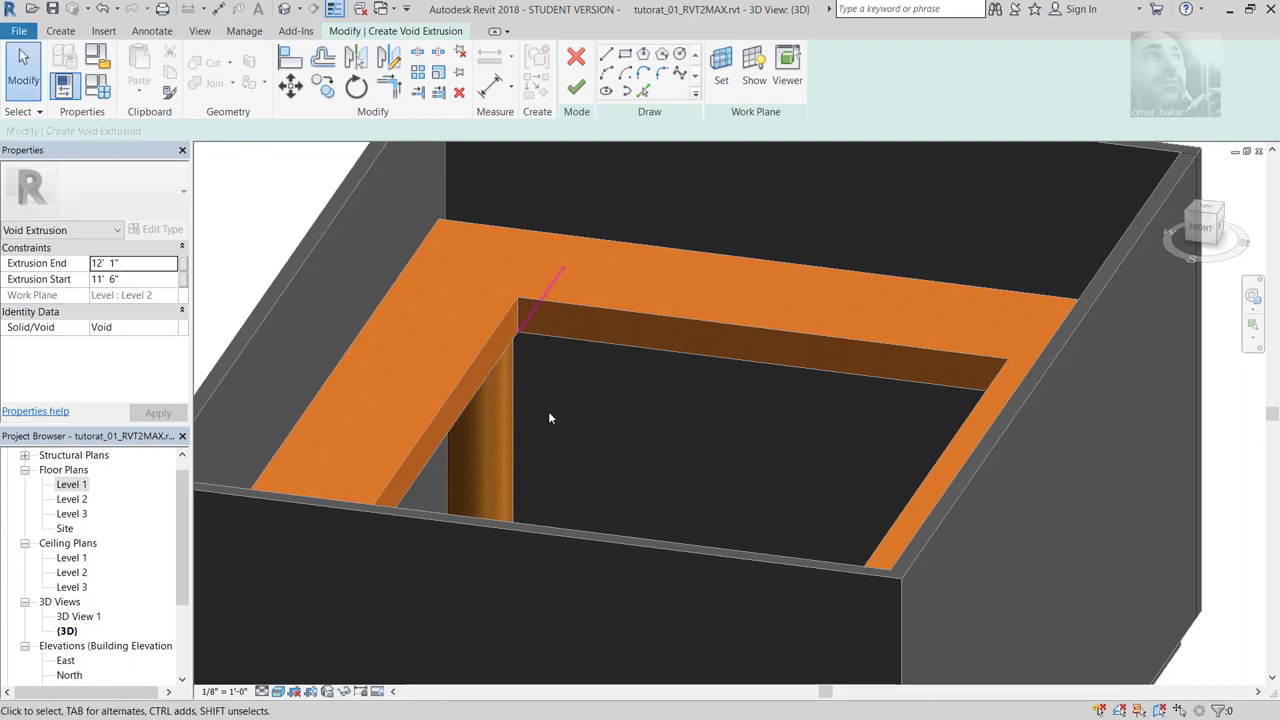
{"action": "scroll", "coordinate": [553, 416], "scroll_direction": "up", "scroll_amount": 3}
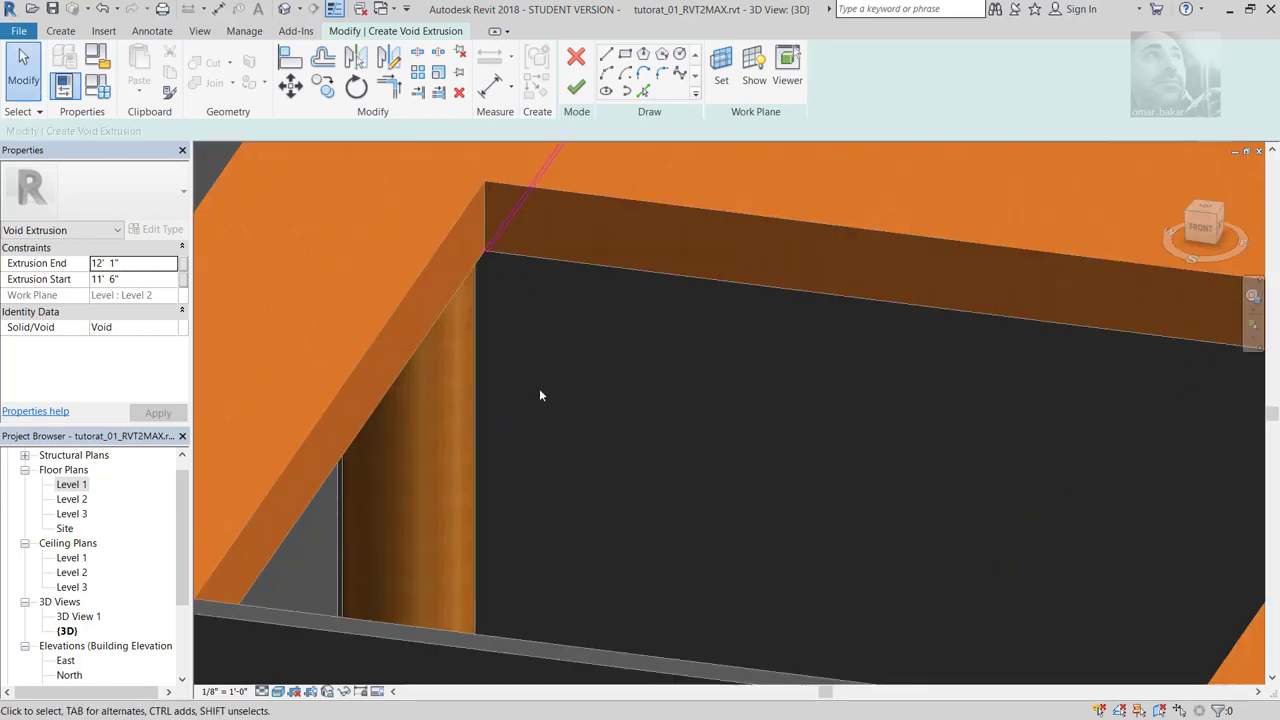
{"action": "mouse_move", "coordinate": [567, 348]}
{"action": "middle_mouse_down"}
{"action": "mouse_move", "coordinate": [583, 574]}
{"action": "mouse_move", "coordinate": [550, 495]}
{"action": "mouse_move", "coordinate": [560, 517]}
{"action": "middle_mouse_up"}
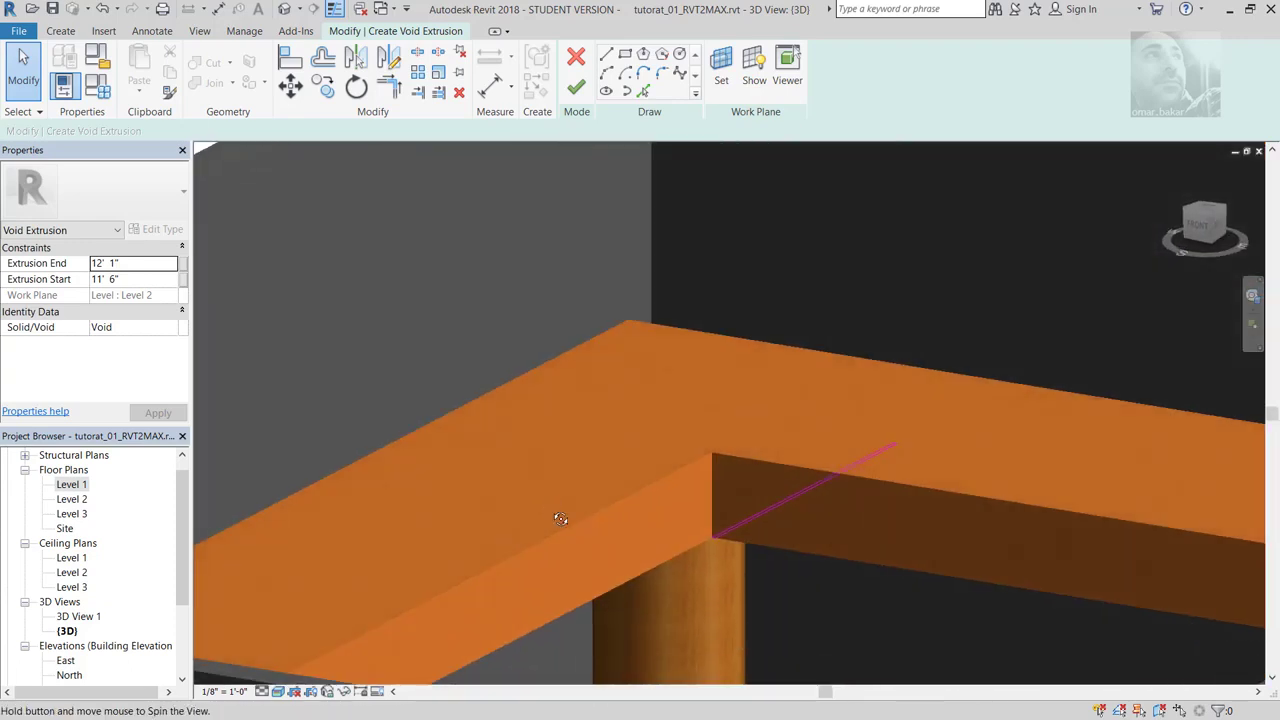
{"action": "scroll", "coordinate": [719, 537], "scroll_direction": "up", "scroll_amount": 2}
{"action": "scroll", "coordinate": [715, 540], "scroll_direction": "up", "scroll_amount": 2}
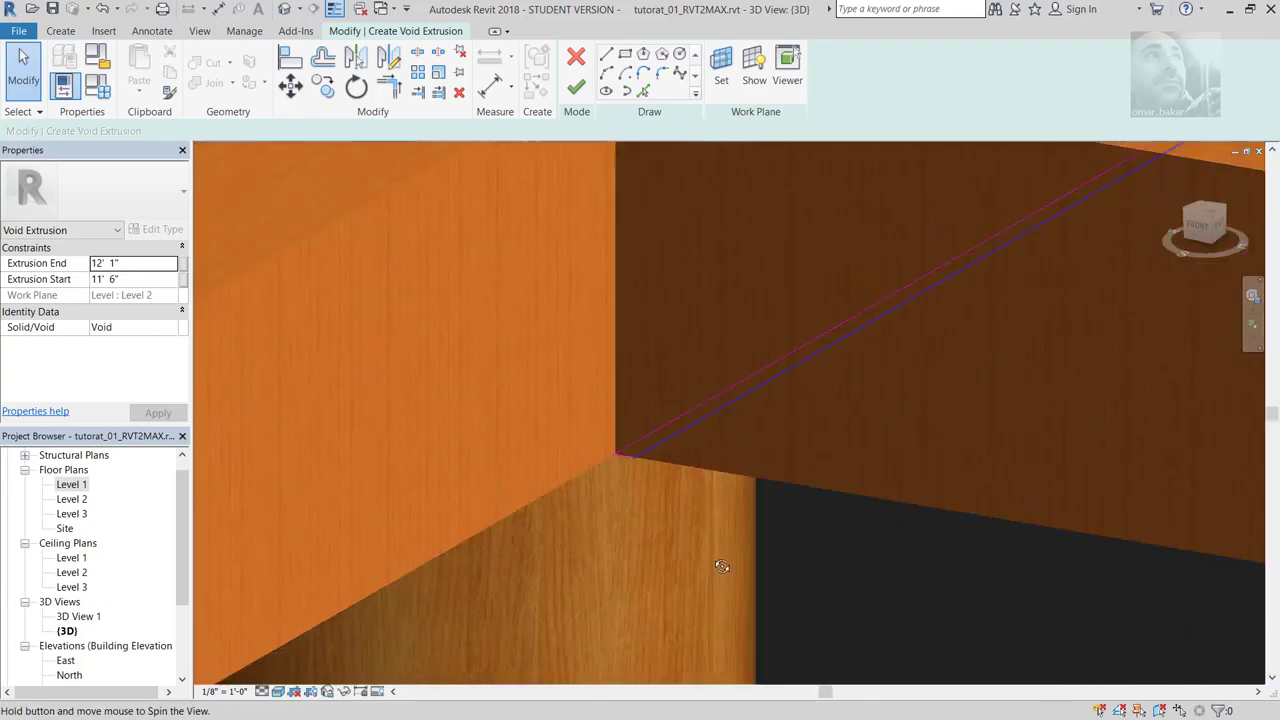
{"action": "middle_click_drag", "start_coordinate": [711, 537], "coordinate": [733, 525], "text": "shift"}
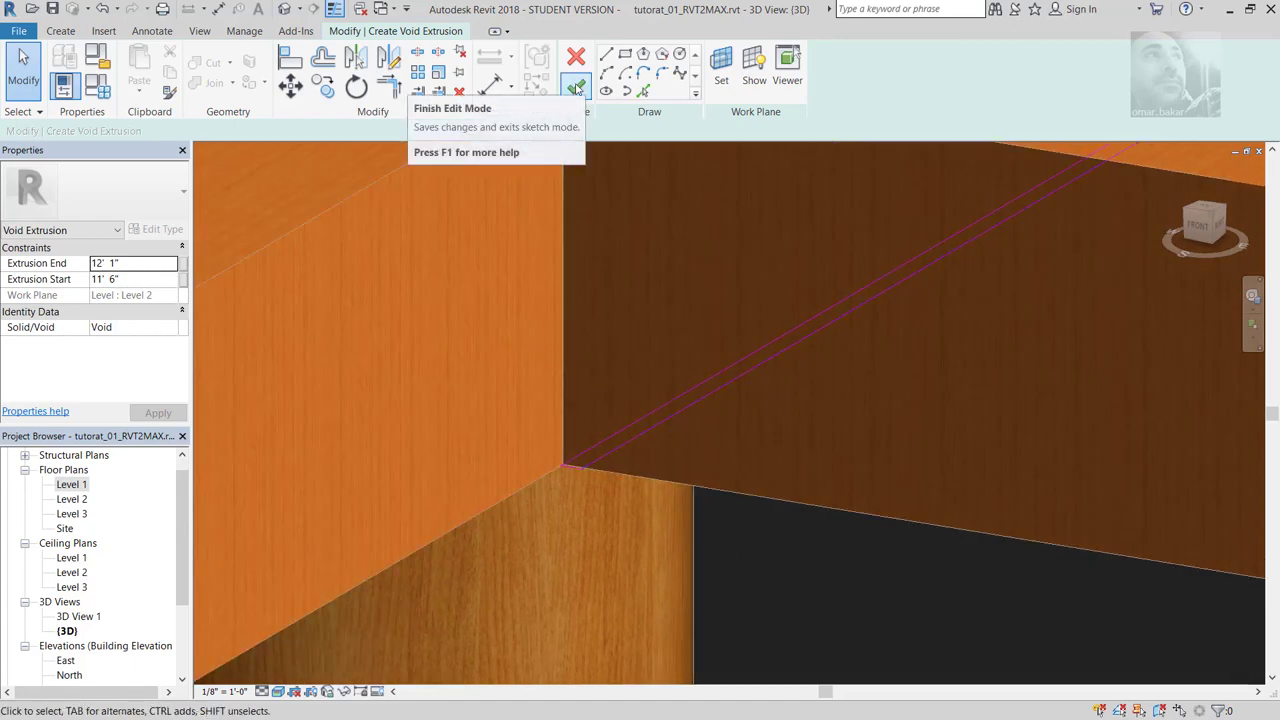
Step: Finish the thin void extrusion, select it, and orbit down onto the soffit
{"action": "left_click", "coordinate": [577, 88]}
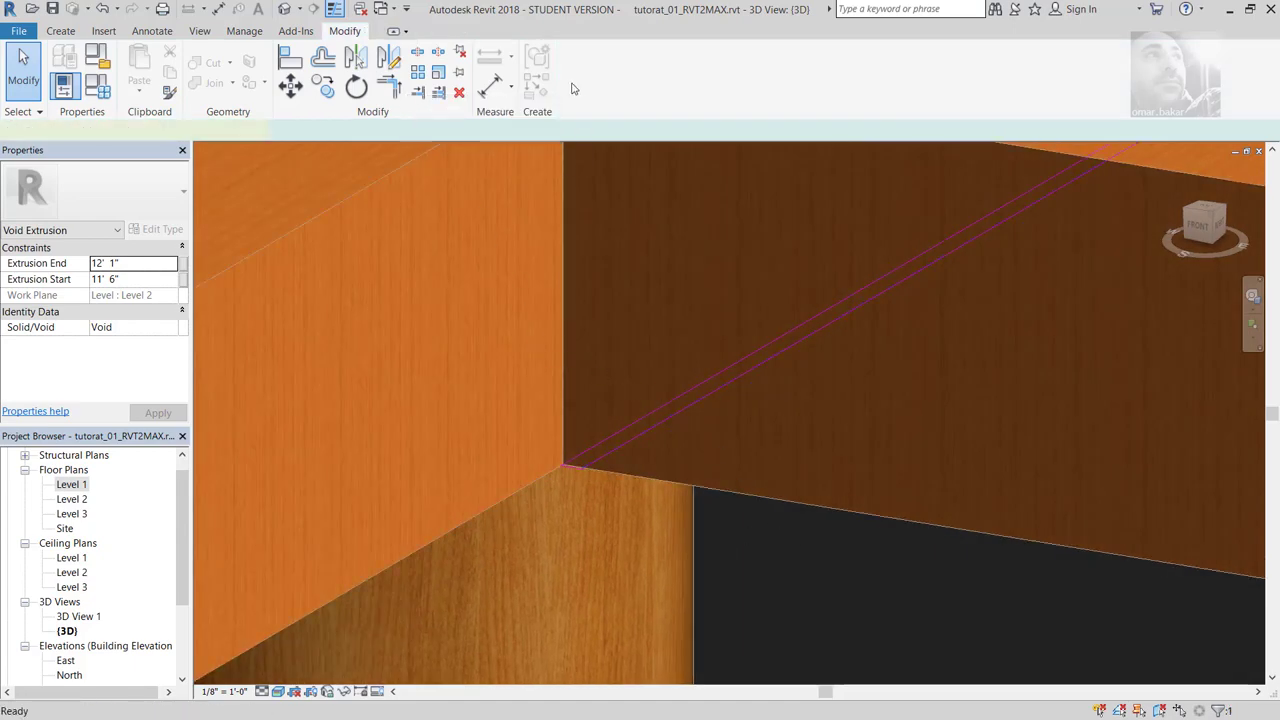
{"action": "left_click", "coordinate": [583, 462]}
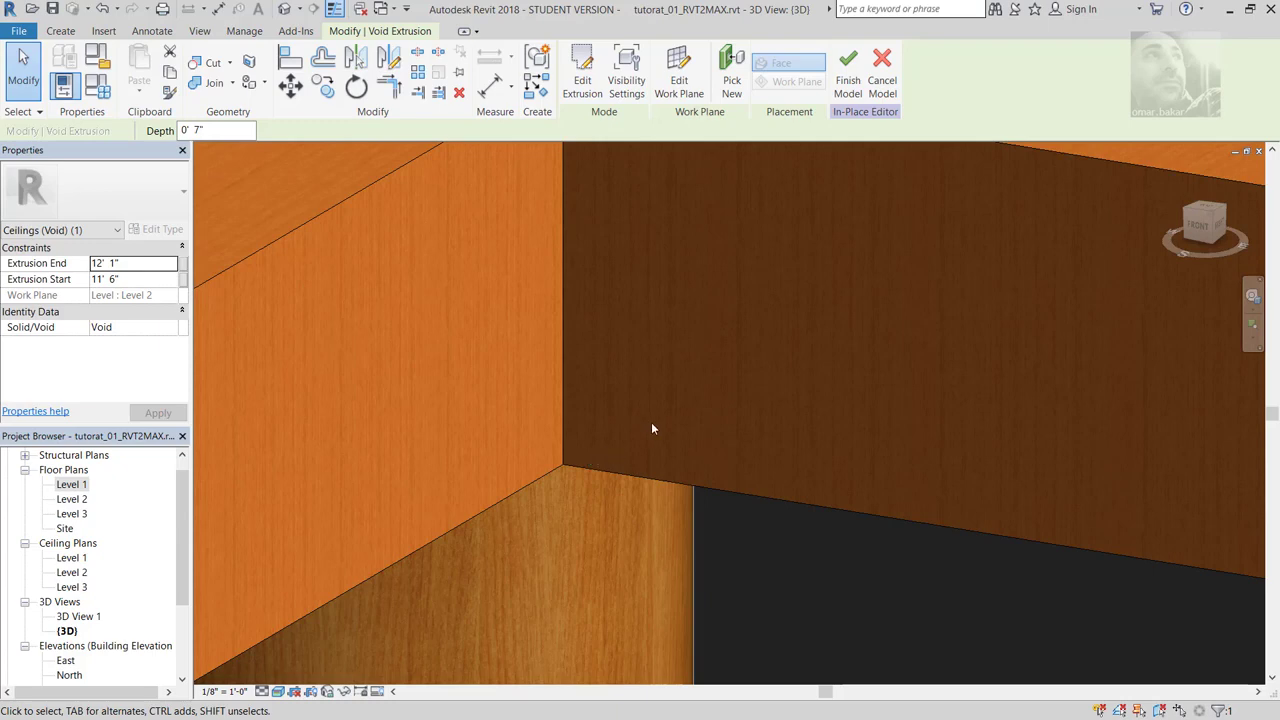
{"action": "scroll", "coordinate": [651, 428], "scroll_direction": "down", "scroll_amount": 2}
{"action": "scroll", "coordinate": [648, 424], "scroll_direction": "down", "scroll_amount": 2}
{"action": "scroll", "coordinate": [645, 424], "scroll_direction": "down", "scroll_amount": 2}
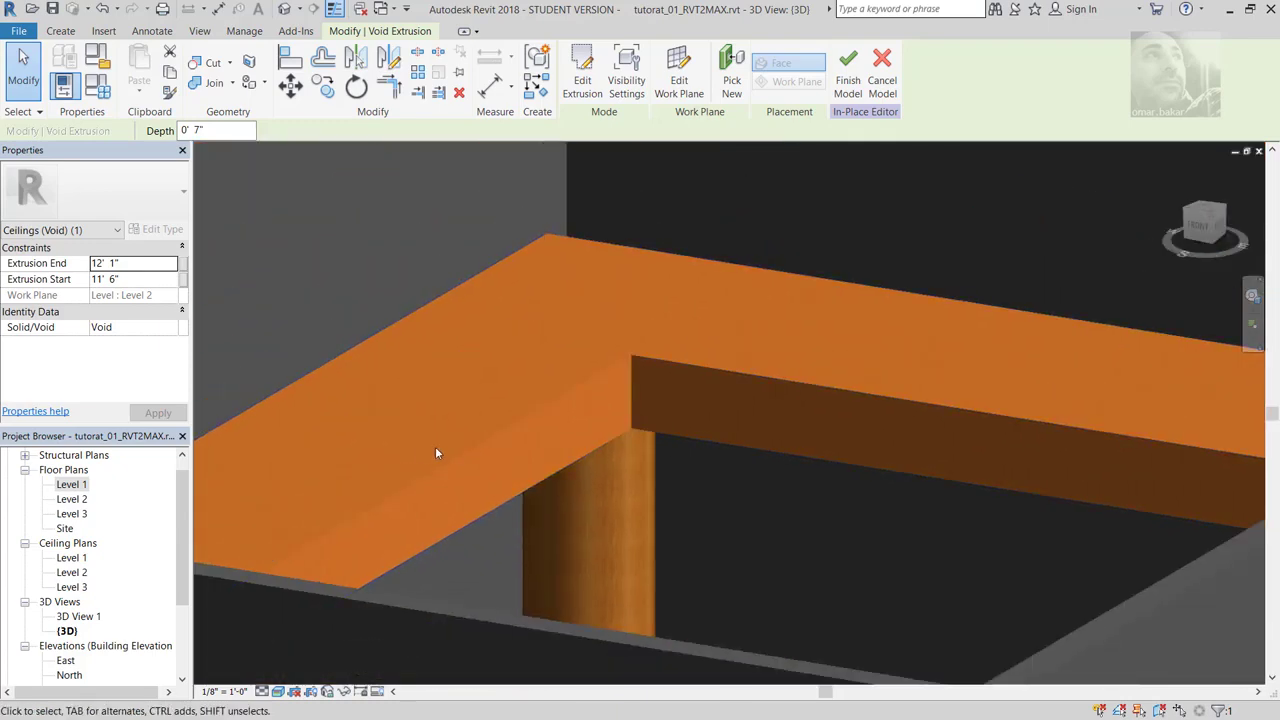
{"action": "middle_click_drag", "start_coordinate": [432, 448], "coordinate": [469, 494], "text": "shift"}
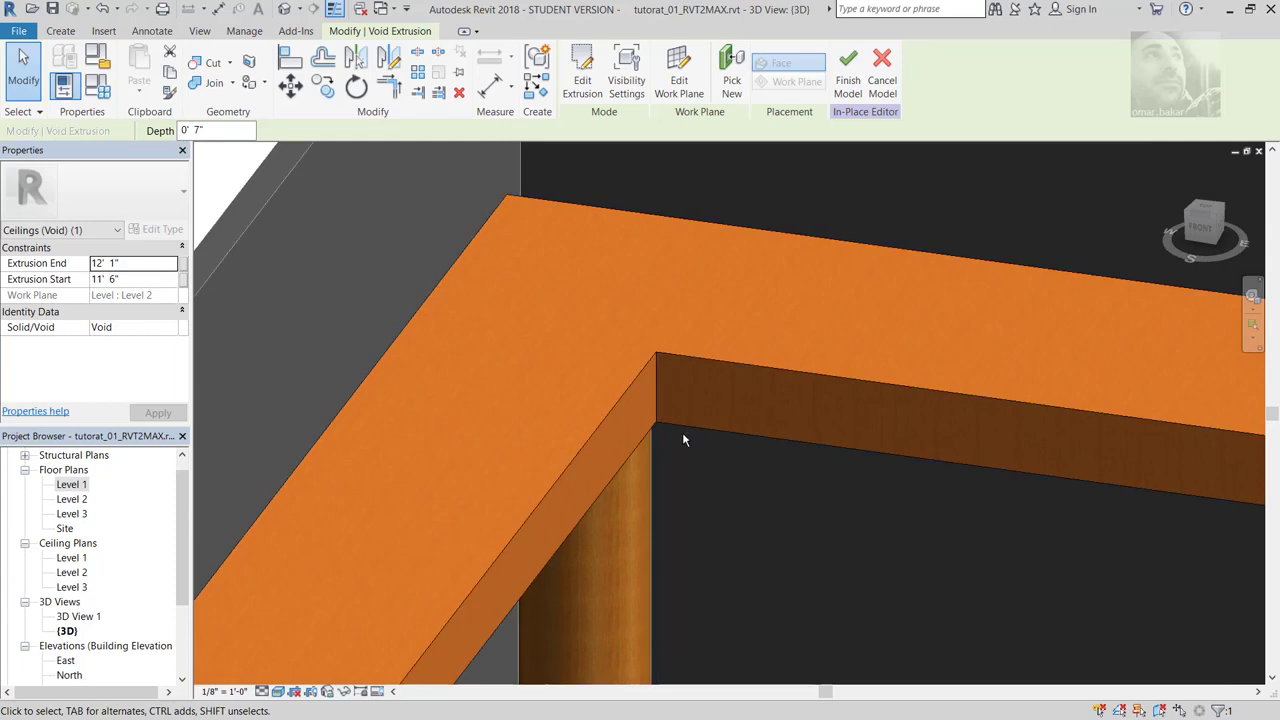
{"action": "mouse_move", "coordinate": [684, 440]}
{"action": "middle_mouse_down", "text": "shift"}
{"action": "mouse_move", "coordinate": [634, 371]}
{"action": "mouse_move", "coordinate": [600, 457]}
{"action": "mouse_move", "coordinate": [434, 480]}
{"action": "mouse_move", "coordinate": [510, 485]}
{"action": "mouse_move", "coordinate": [294, 640]}
{"action": "middle_mouse_up", "text": "shift"}
Step: Set the 3D view's visual style to Wireframe and orbit to locate the void
{"action": "left_click", "coordinate": [279, 691]}
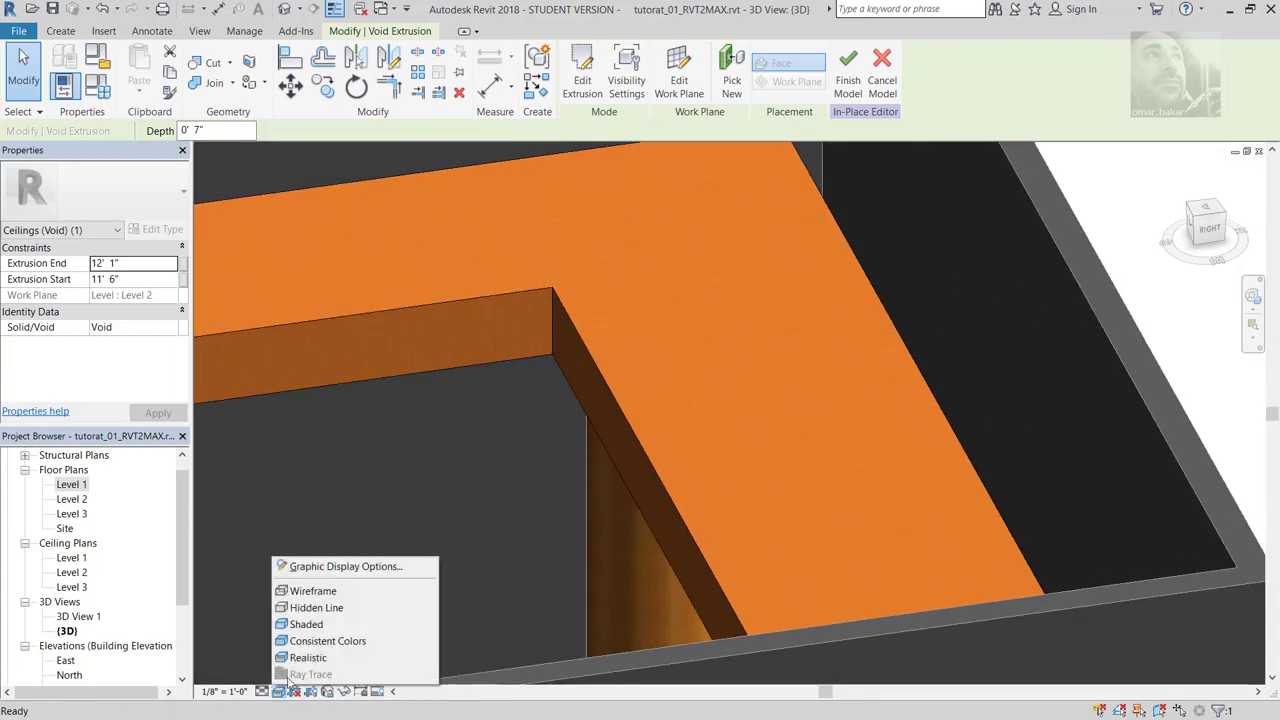
{"action": "left_click", "coordinate": [313, 591]}
{"action": "scroll", "coordinate": [606, 493], "scroll_direction": "down", "scroll_amount": 2}
{"action": "scroll", "coordinate": [604, 498], "scroll_direction": "down", "scroll_amount": 2}
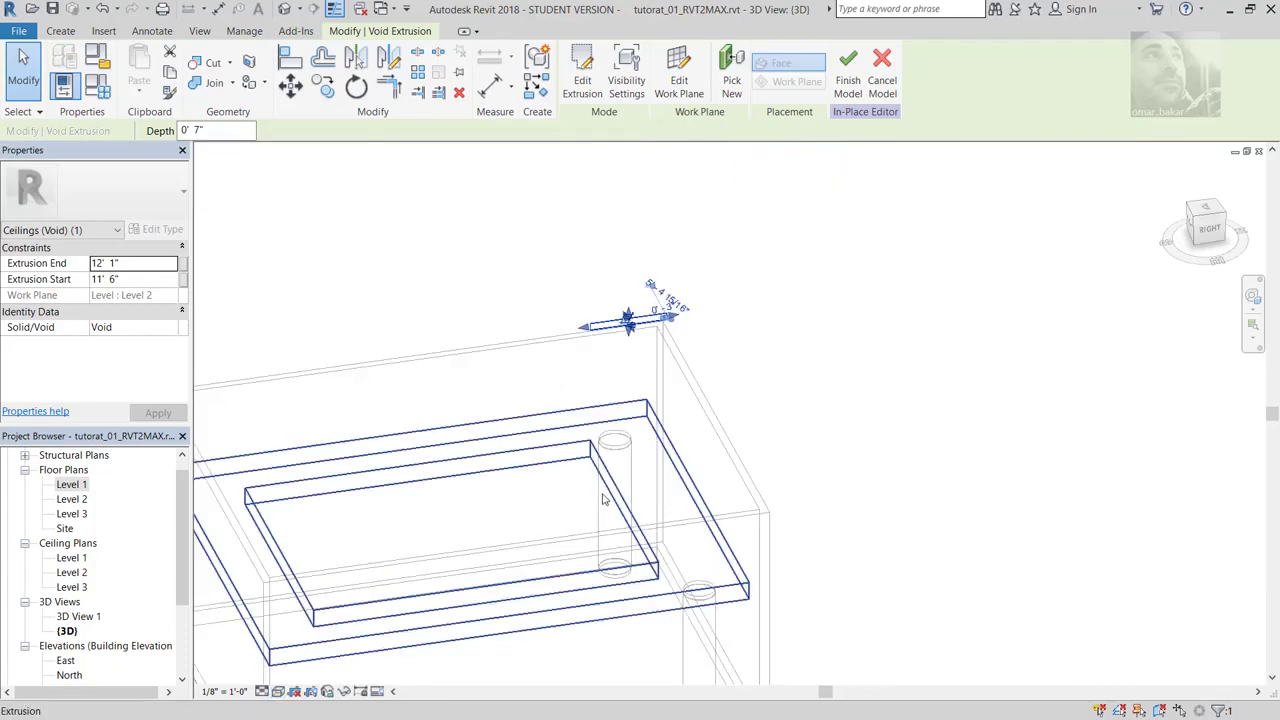
{"action": "mouse_move", "coordinate": [580, 483]}
{"action": "middle_mouse_down", "text": "shift"}
{"action": "mouse_move", "coordinate": [654, 509]}
{"action": "mouse_move", "coordinate": [966, 429]}
{"action": "mouse_move", "coordinate": [888, 443]}
{"action": "middle_mouse_up", "text": "shift"}
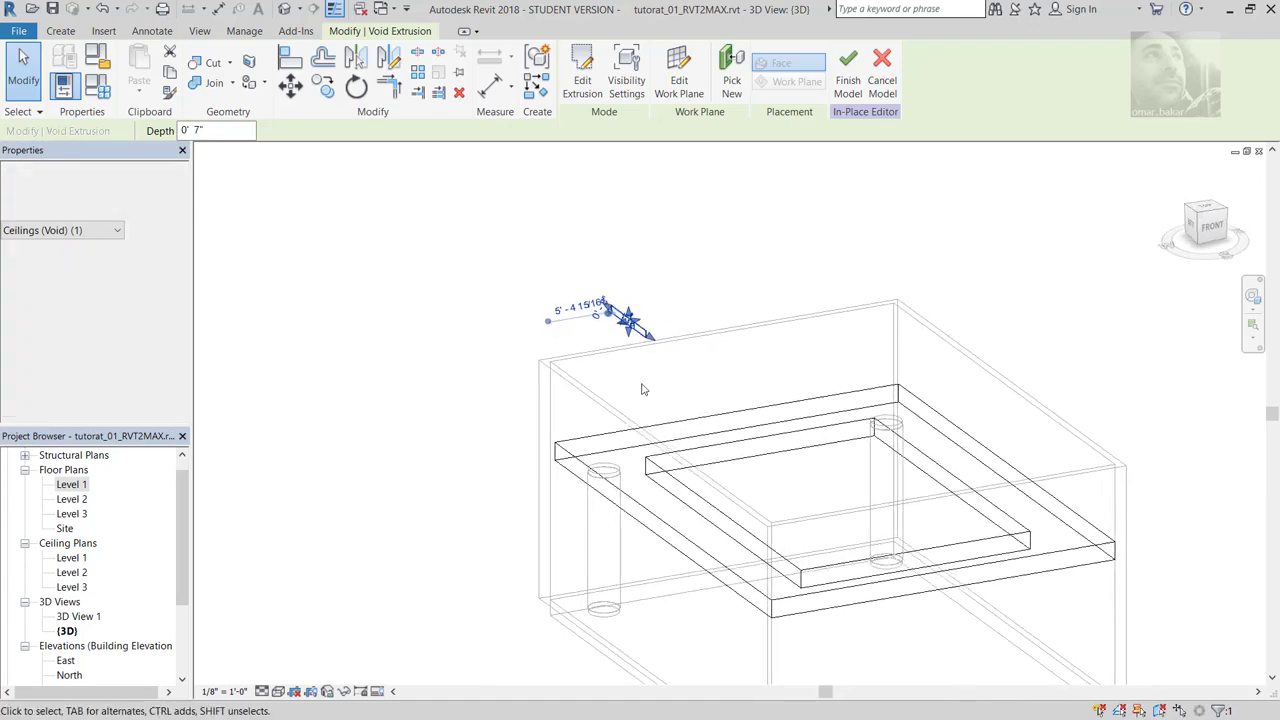
{"action": "scroll", "coordinate": [621, 385], "scroll_direction": "up", "scroll_amount": 3}
{"action": "scroll", "coordinate": [621, 385], "scroll_direction": "up", "scroll_amount": 1}
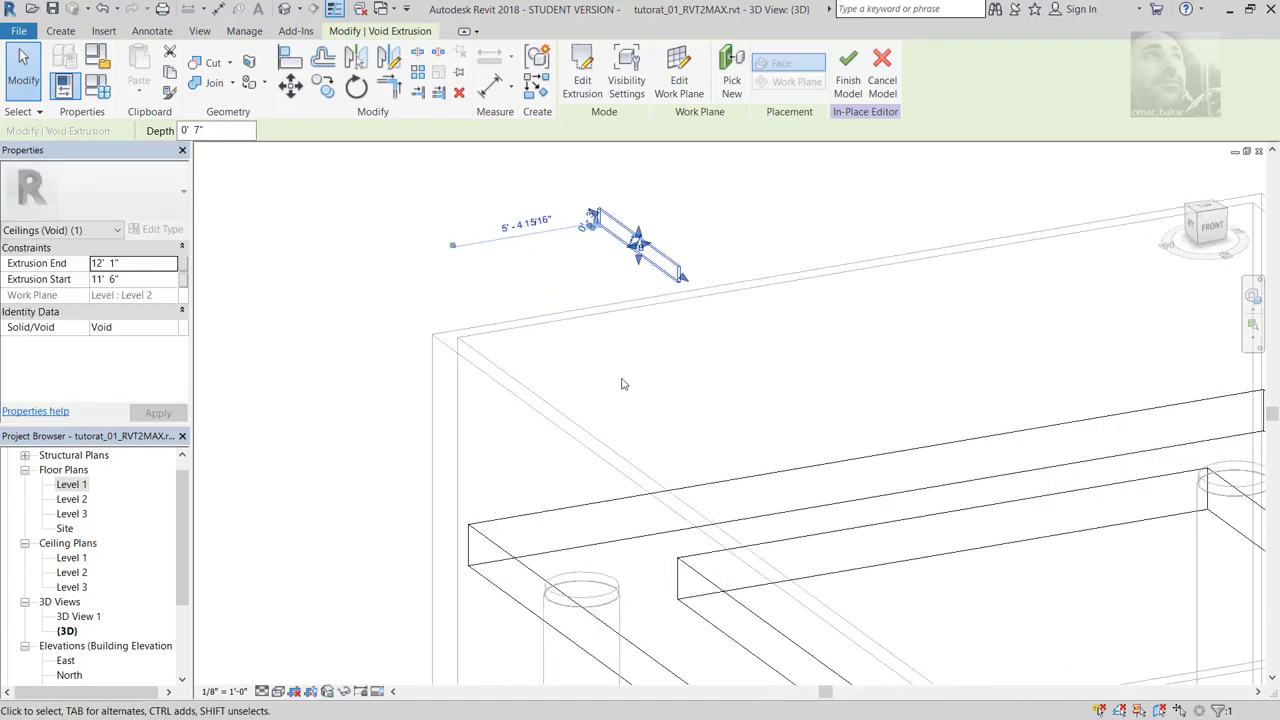
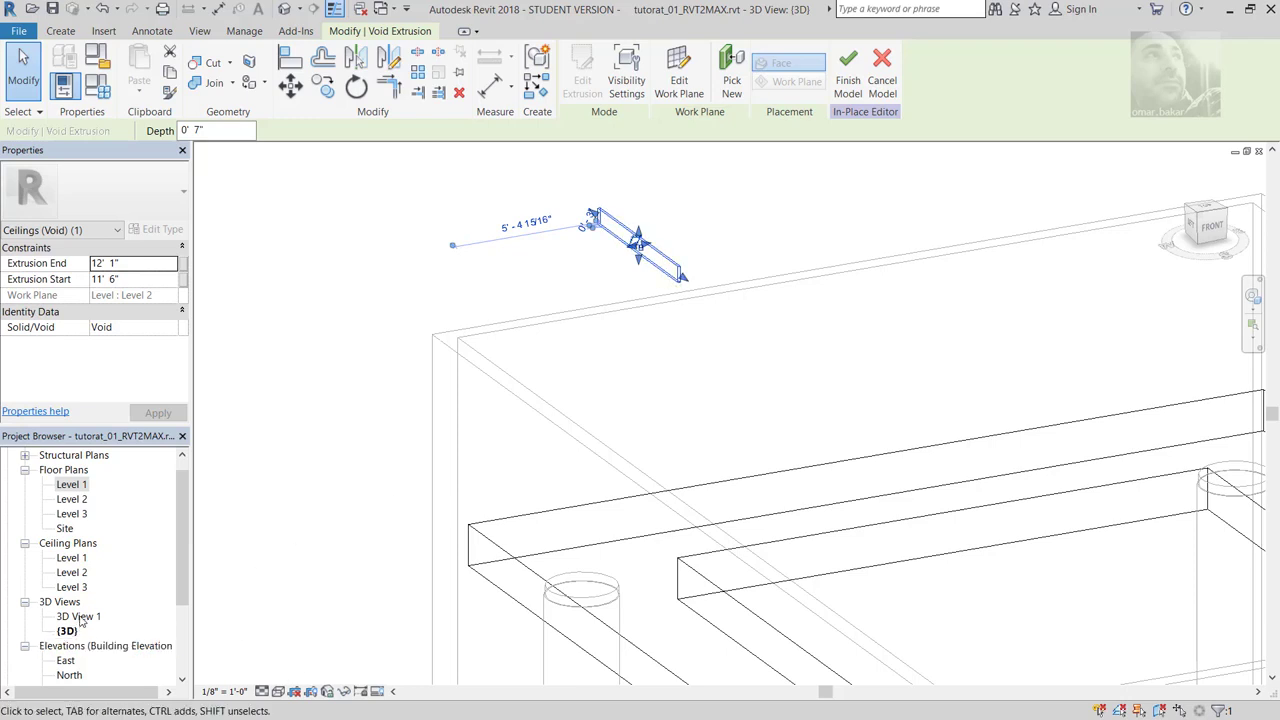
Step: In the North elevation, select the void extrusion and lower its top onto Level 2
{"action": "double_click", "coordinate": [69, 675]}
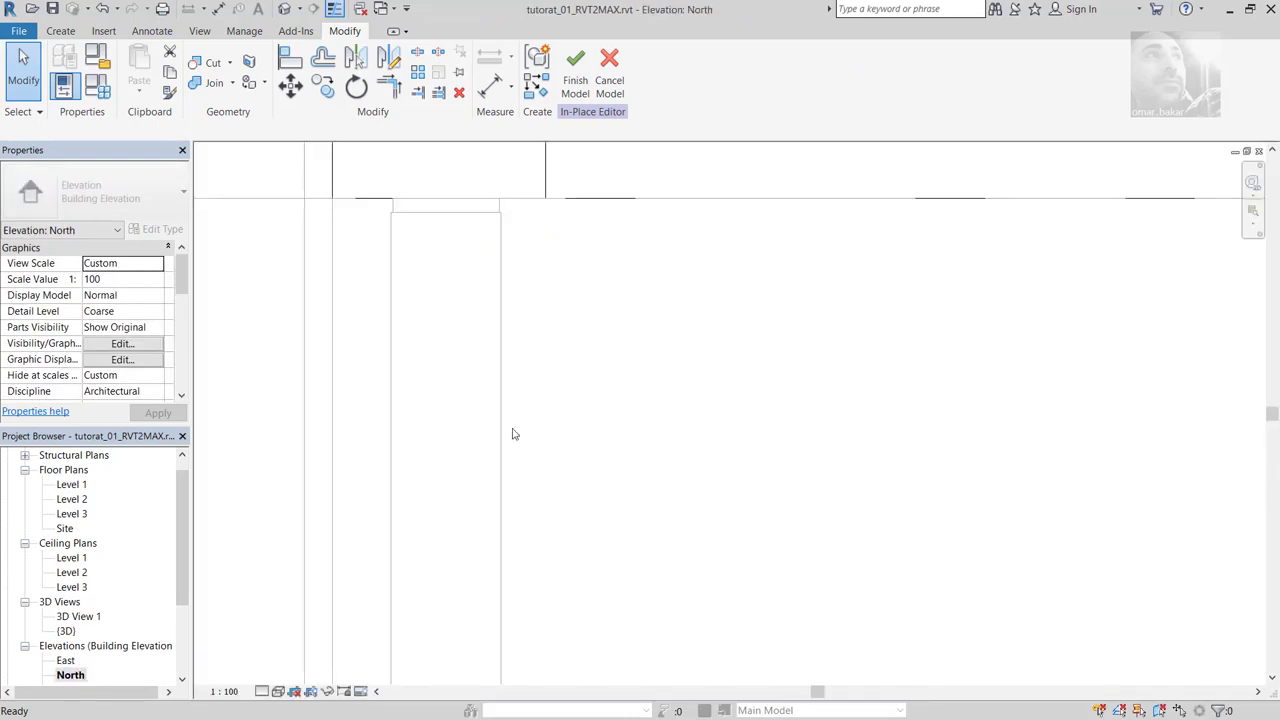
{"action": "scroll", "coordinate": [612, 358], "scroll_direction": "down", "scroll_amount": 2}
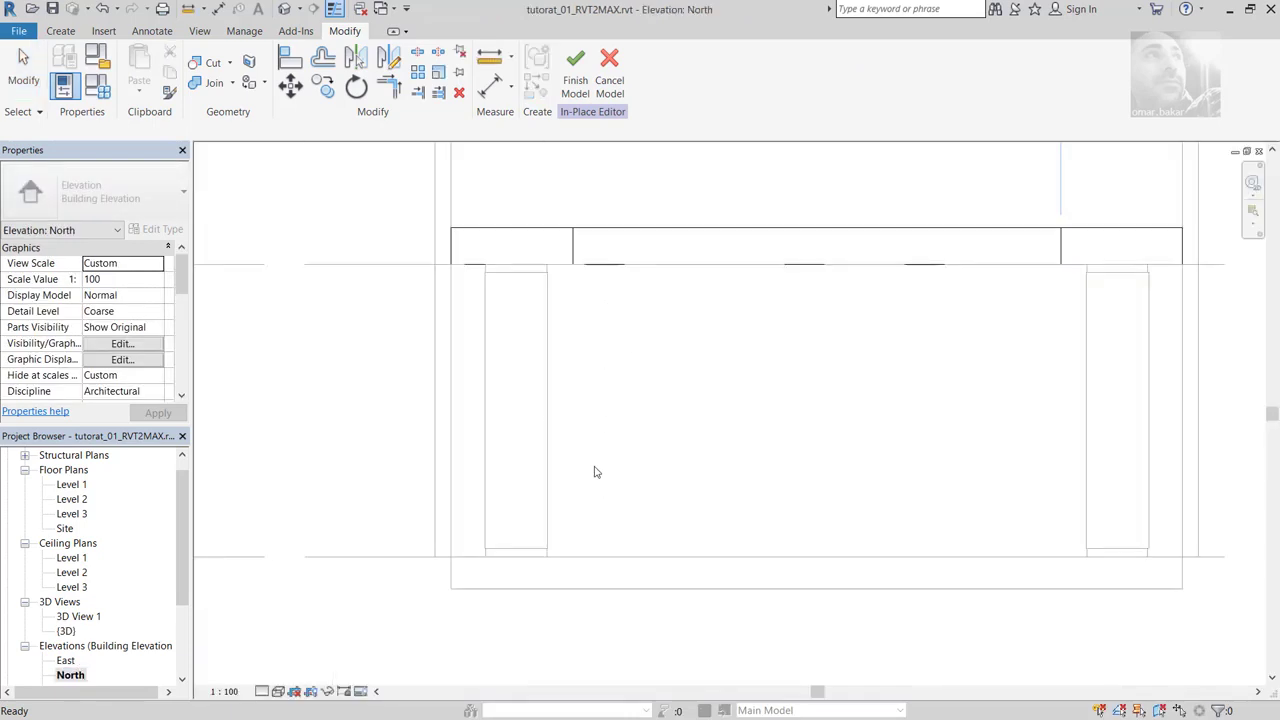
{"action": "left_click", "coordinate": [573, 392]}
{"action": "scroll", "coordinate": [576, 398], "scroll_direction": "down", "scroll_amount": 2}
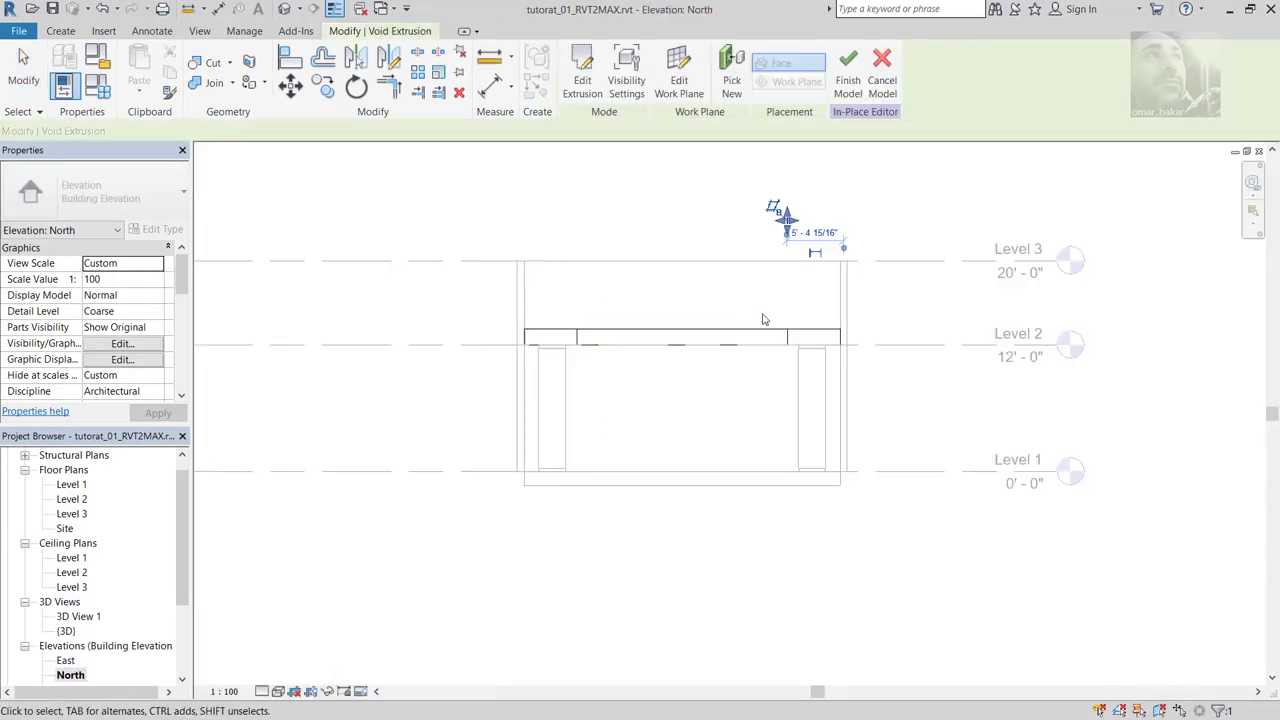
{"action": "scroll", "coordinate": [800, 289], "scroll_direction": "up", "scroll_amount": 2}
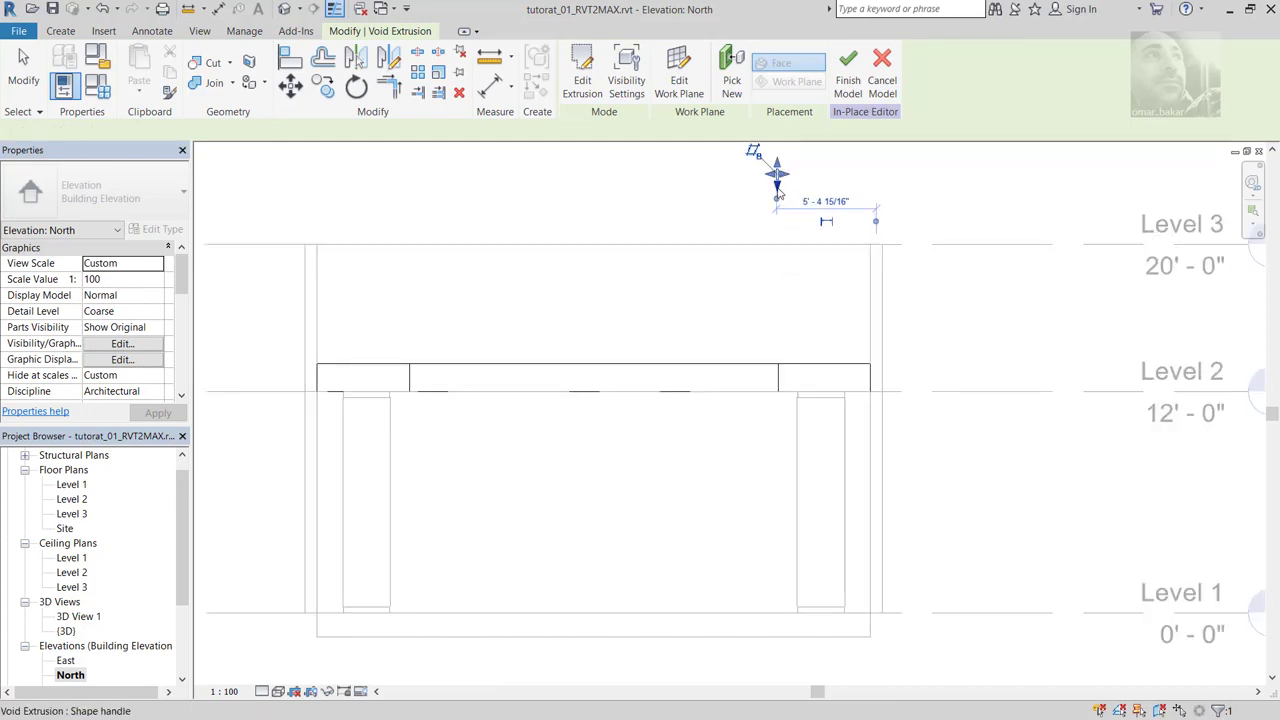
{"action": "left_click_drag", "start_coordinate": [778, 193], "coordinate": [777, 405]}
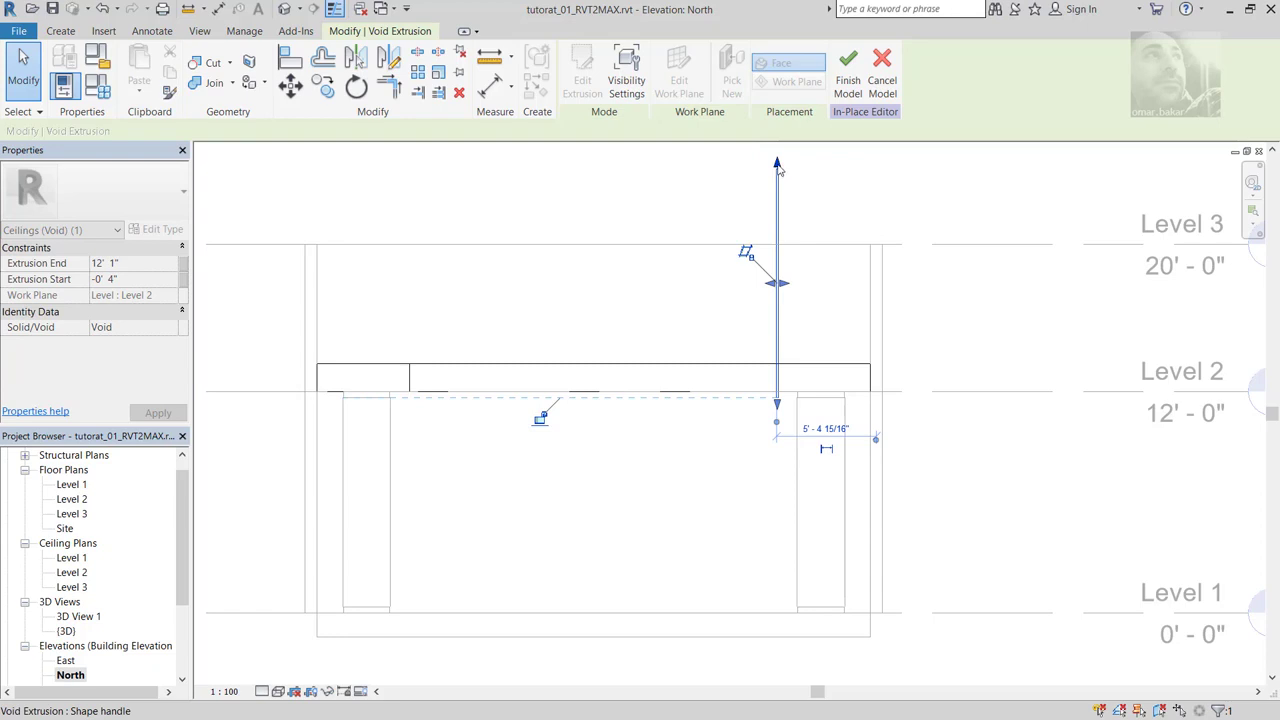
{"action": "left_click_drag", "start_coordinate": [778, 168], "coordinate": [778, 396]}
Step: Raise the void's bottom to Level 2, leaving a thin groove, then view it in 3D View 1
{"action": "scroll", "coordinate": [775, 398], "scroll_direction": "up", "scroll_amount": 2}
{"action": "scroll", "coordinate": [770, 398], "scroll_direction": "up", "scroll_amount": 2}
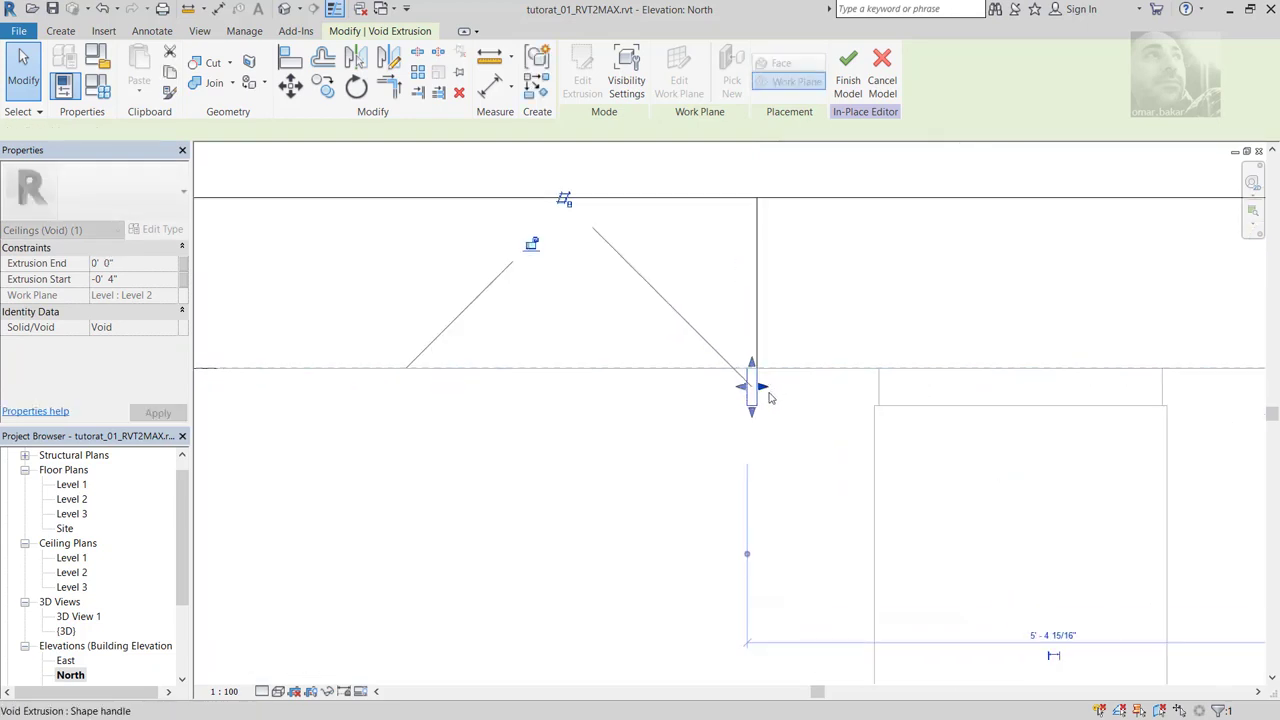
{"action": "scroll", "coordinate": [765, 395], "scroll_direction": "up", "scroll_amount": 2}
{"action": "left_click_drag", "start_coordinate": [749, 345], "coordinate": [748, 342]}
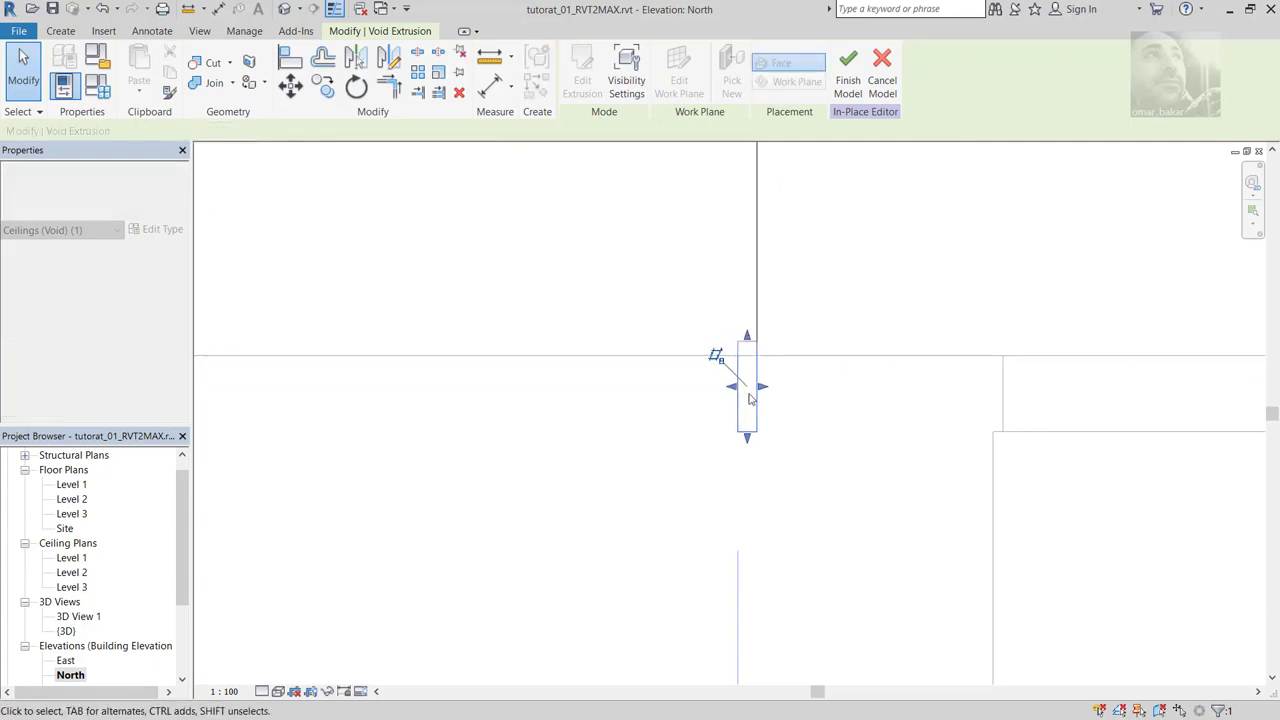
{"action": "left_click_drag", "start_coordinate": [747, 437], "coordinate": [750, 372]}
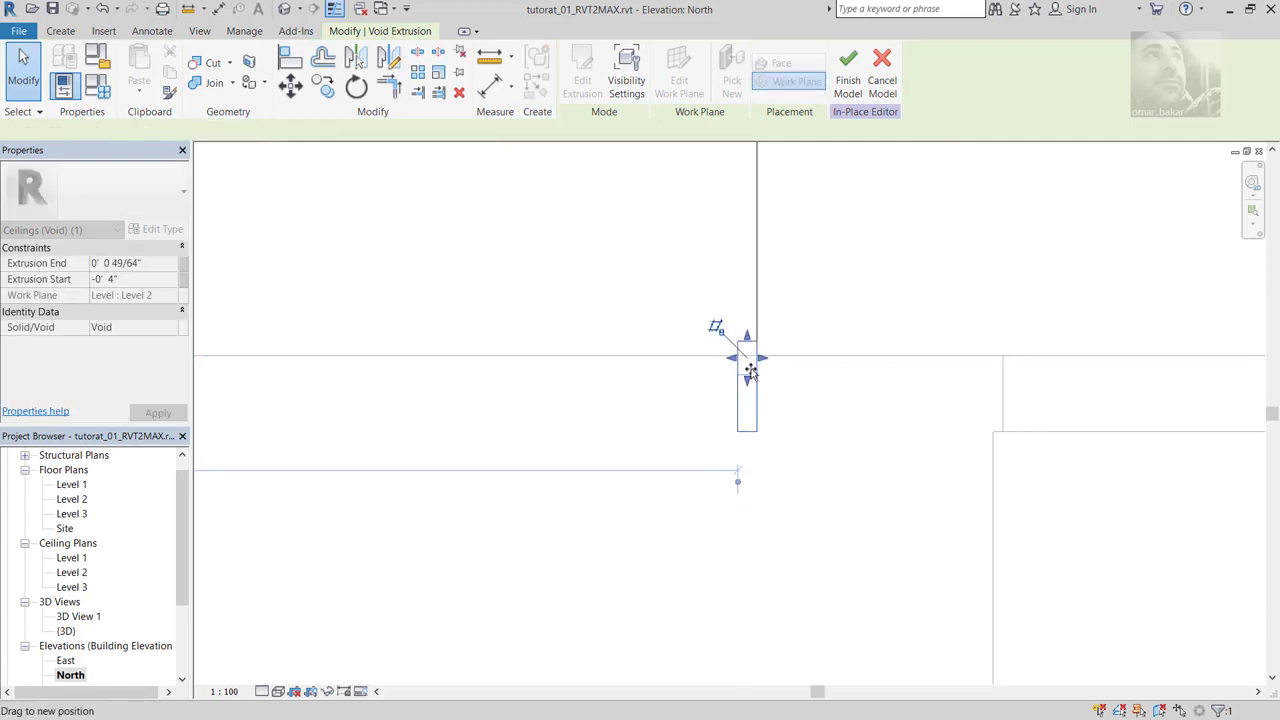
{"action": "left_click_drag", "start_coordinate": [750, 368], "coordinate": [749, 358]}
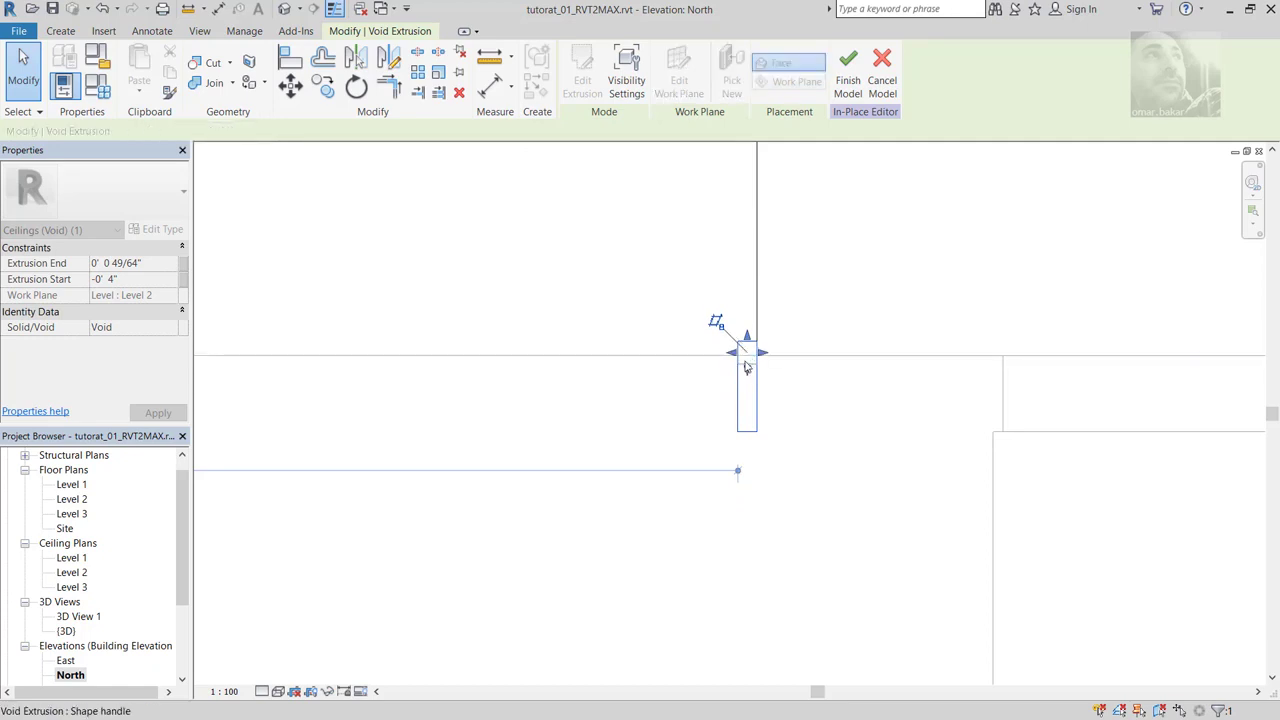
{"action": "scroll", "coordinate": [749, 362], "scroll_direction": "up", "scroll_amount": 5}
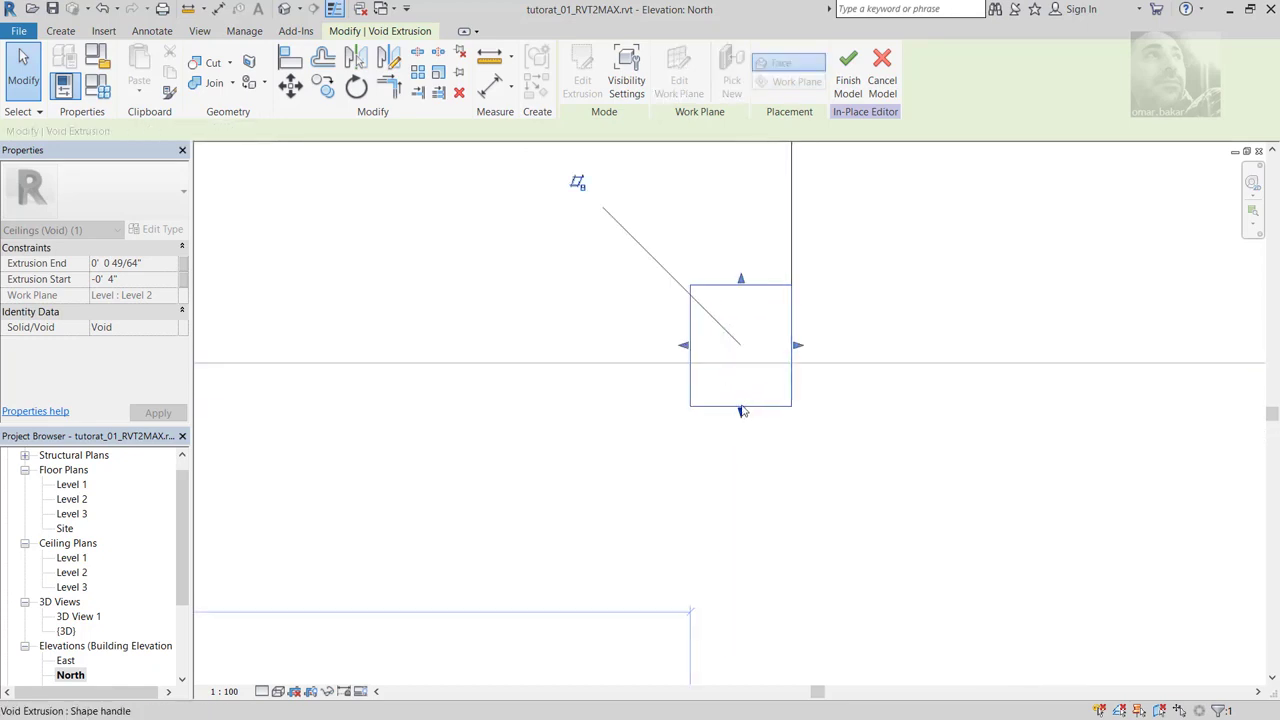
{"action": "left_click_drag", "start_coordinate": [743, 406], "coordinate": [741, 374]}
{"action": "left_click_drag", "start_coordinate": [741, 279], "coordinate": [741, 270]}
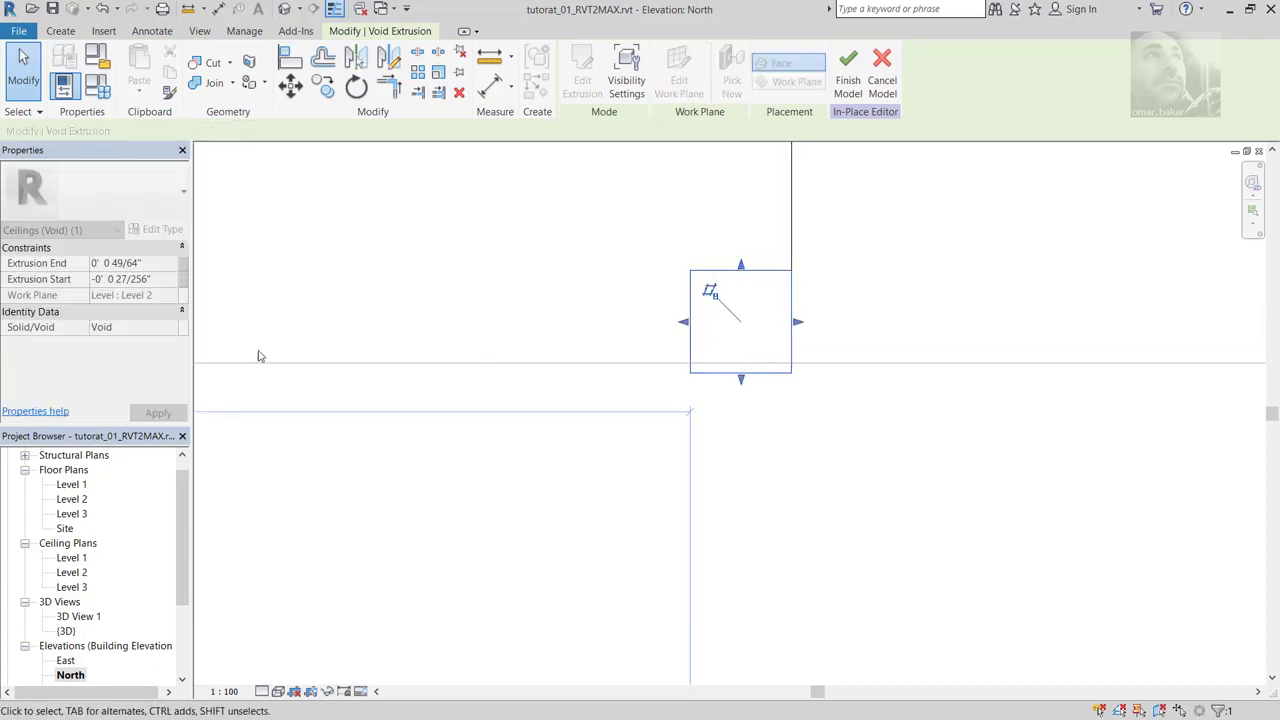
{"action": "double_click", "coordinate": [78, 616]}
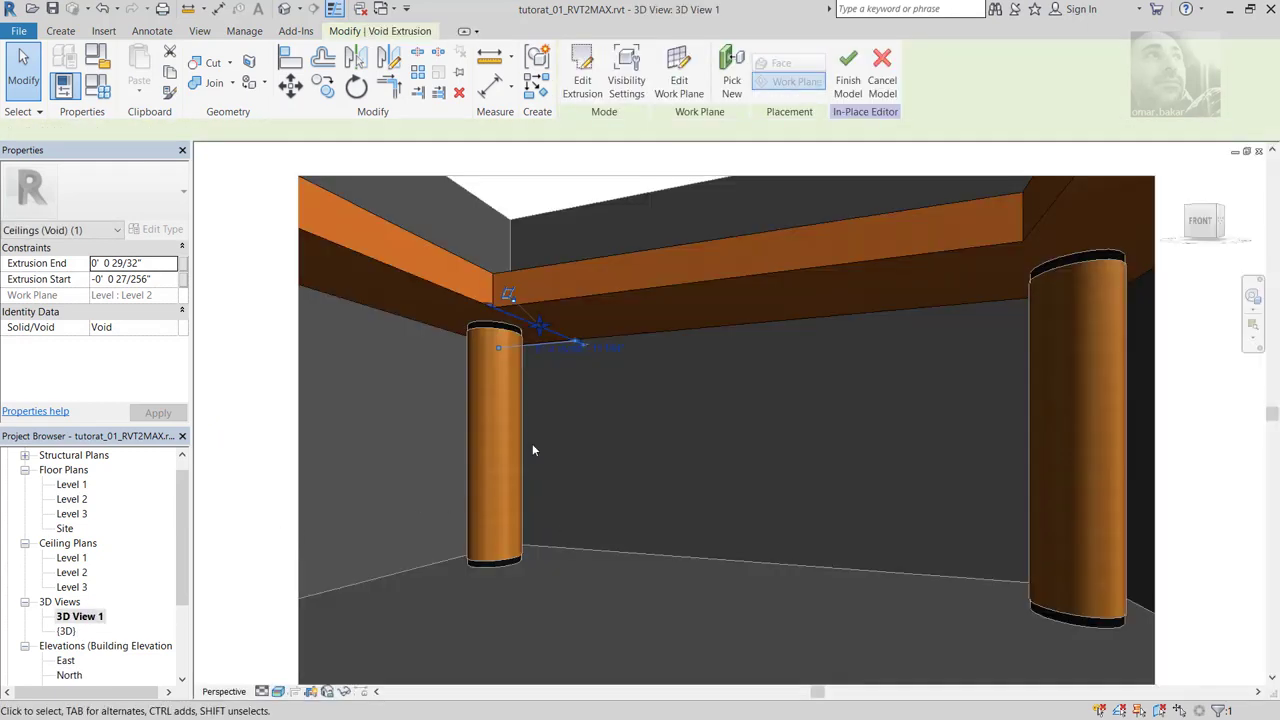
Step: Try finishing the in-place ceiling, then cancel the void-not-cutting warning
{"action": "key", "text": "Escape"}
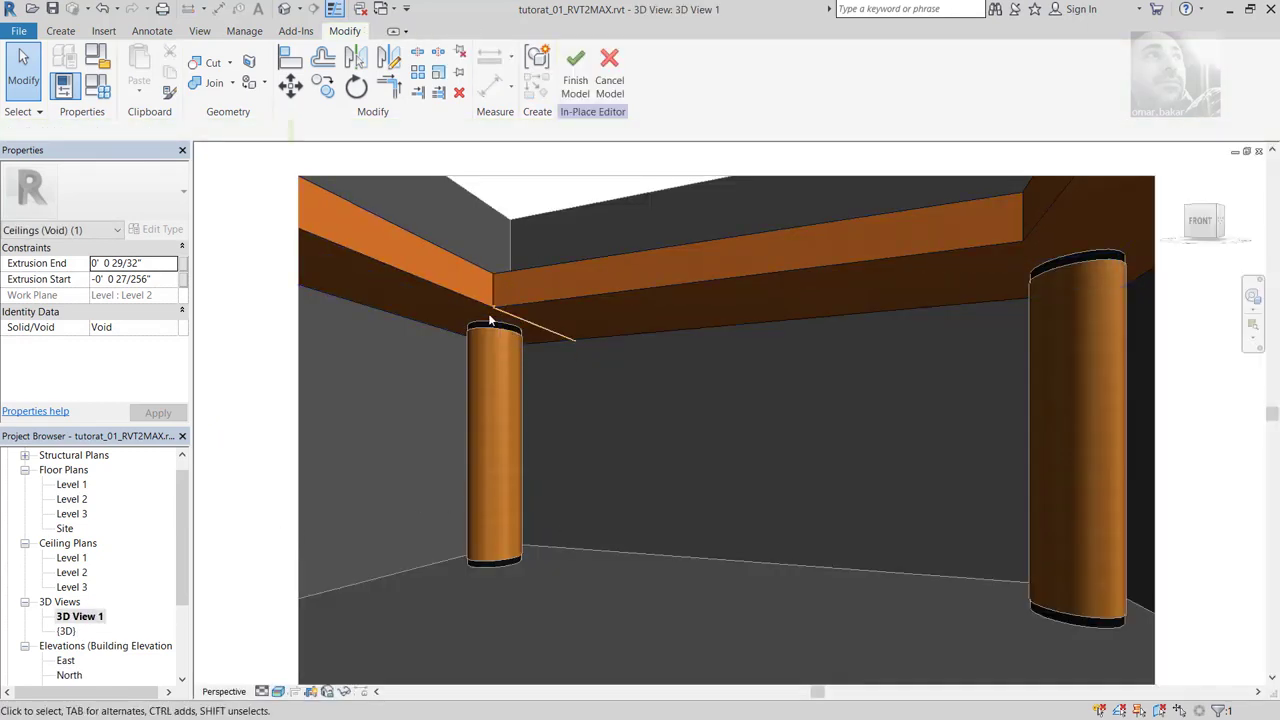
{"action": "scroll", "coordinate": [492, 318], "scroll_direction": "up", "scroll_amount": 2}
{"action": "scroll", "coordinate": [504, 318], "scroll_direction": "up", "scroll_amount": 1}
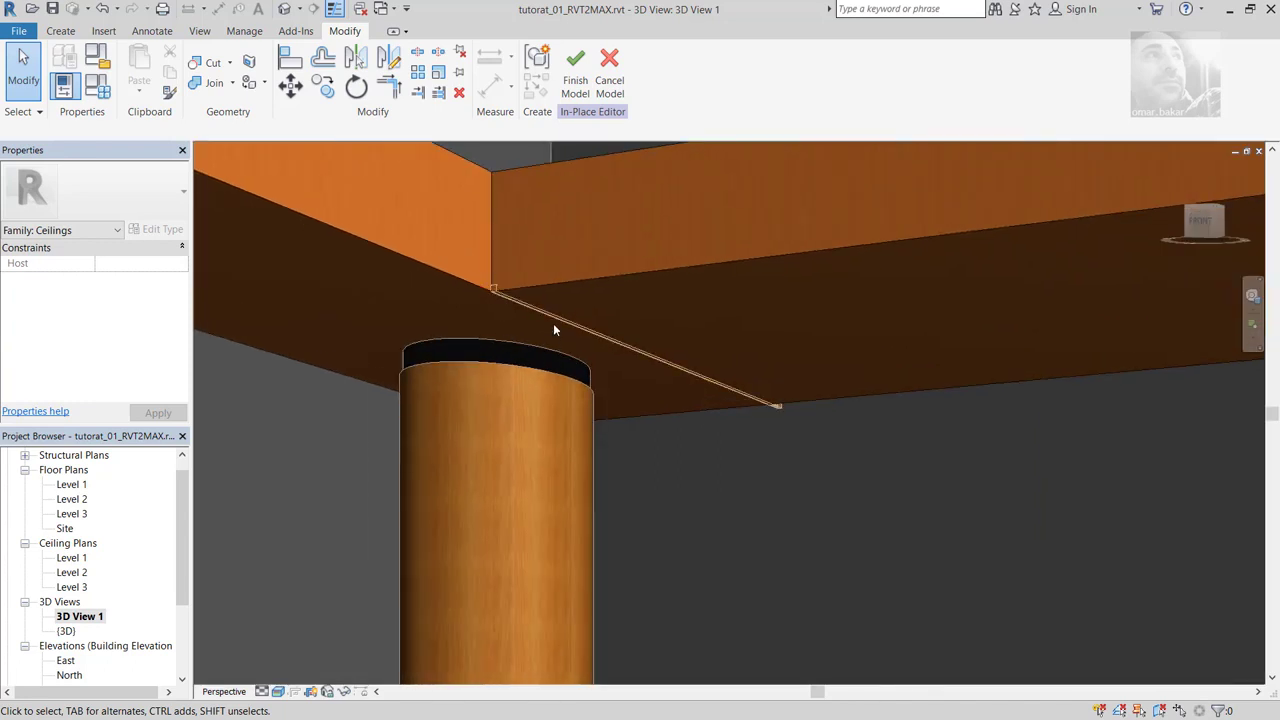
{"action": "scroll", "coordinate": [498, 298], "scroll_direction": "up", "scroll_amount": 2}
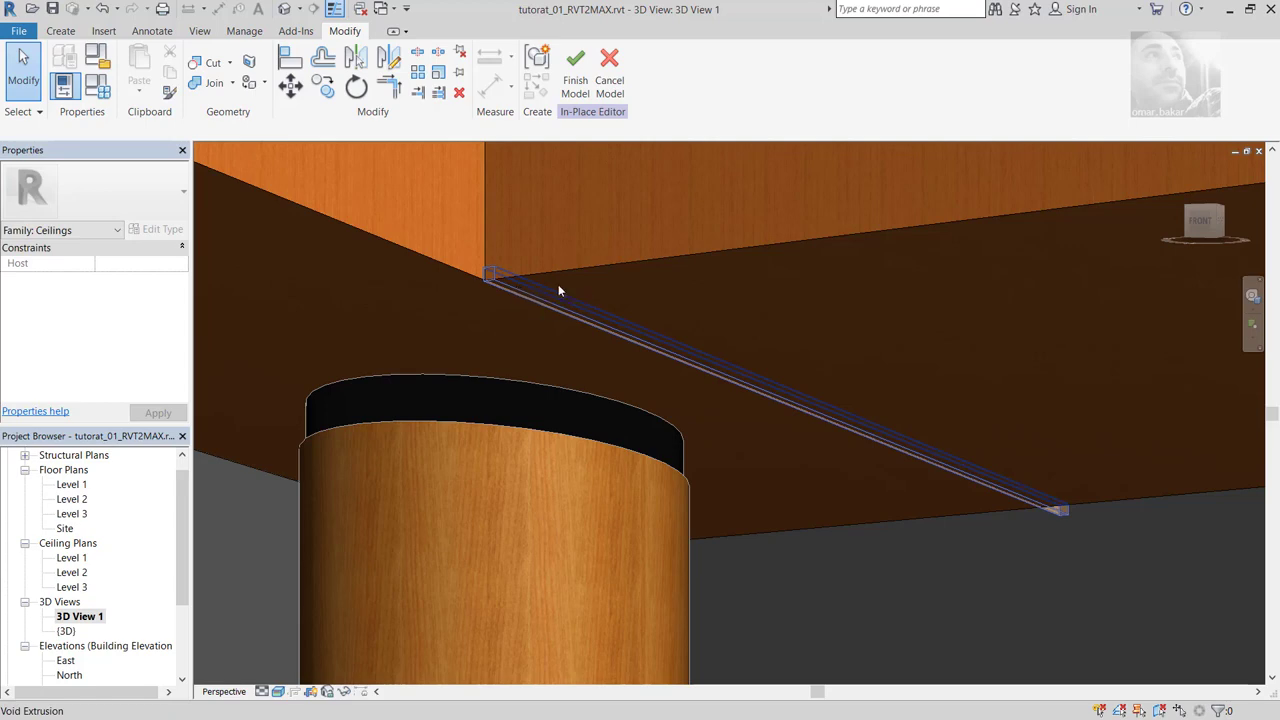
{"action": "left_click", "coordinate": [572, 80]}
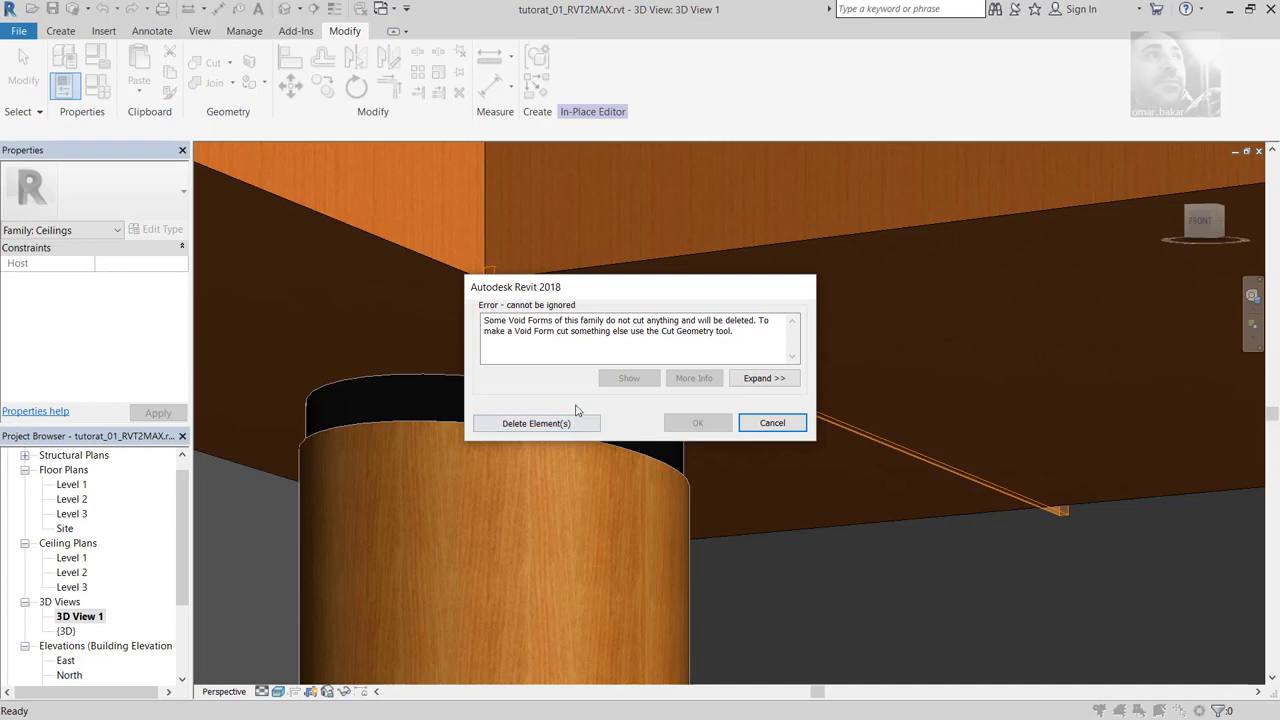
{"action": "left_click", "coordinate": [772, 423]}
Step: Delete the void groove under the ceiling and switch to the Level 1 floor plan
{"action": "scroll", "coordinate": [693, 361], "scroll_direction": "down", "scroll_amount": 3}
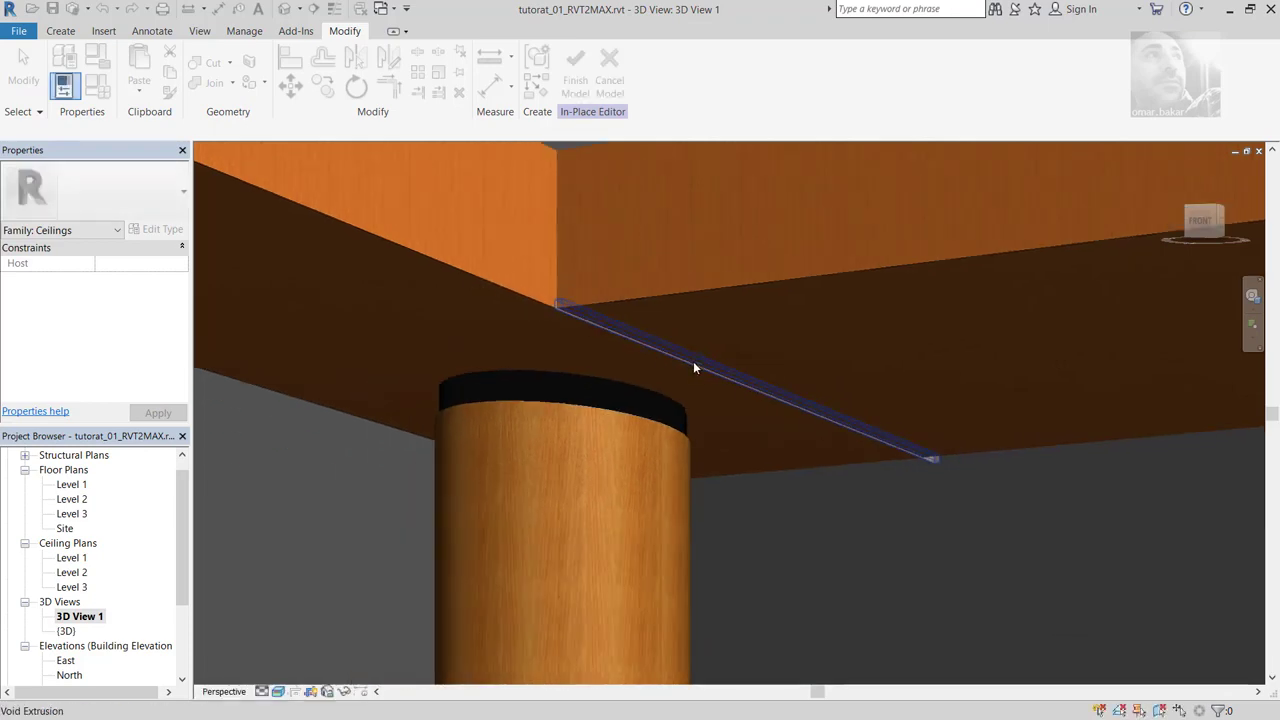
{"action": "left_click", "coordinate": [690, 360]}
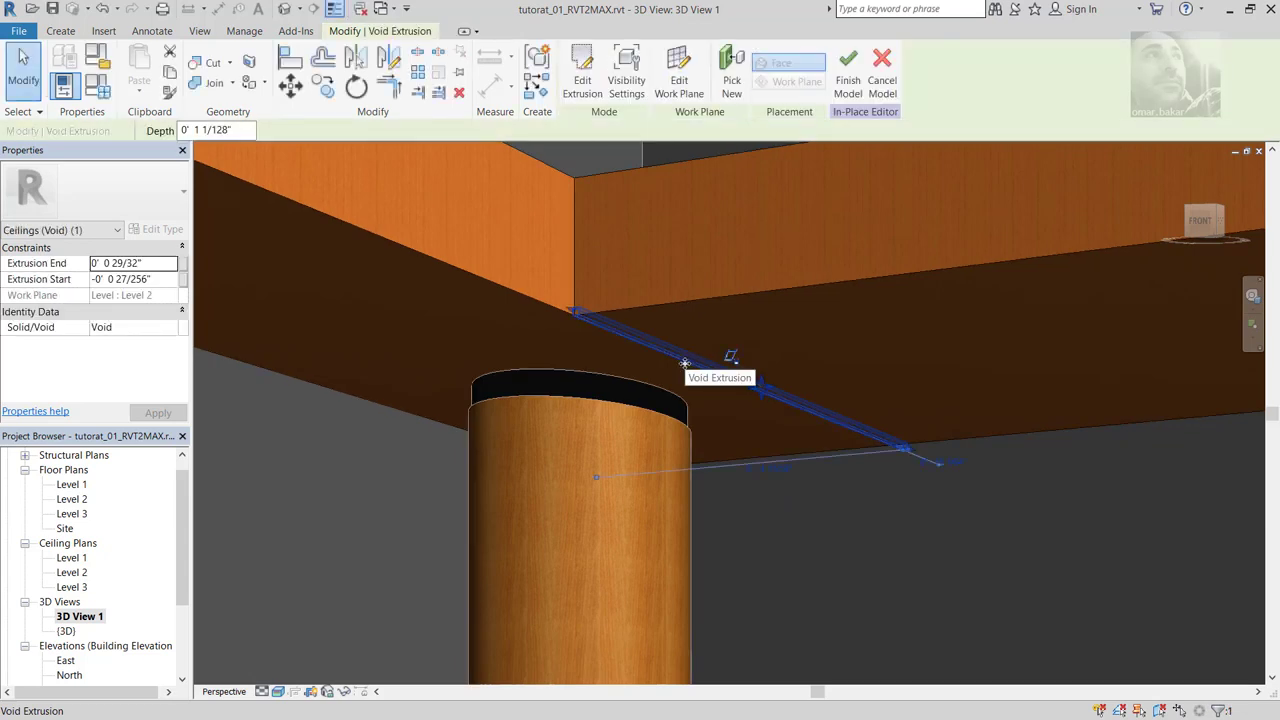
{"action": "key", "text": "Delete"}
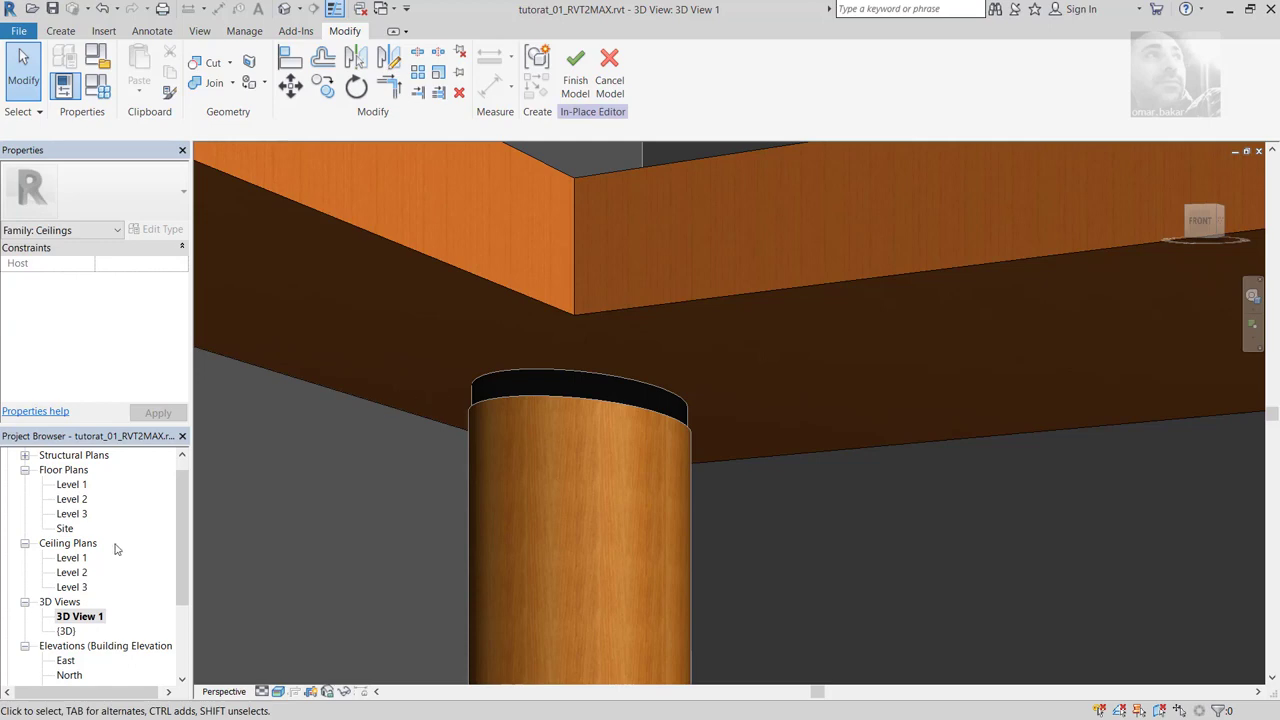
{"action": "scroll", "coordinate": [179, 514], "scroll_direction": "up", "scroll_amount": 1}
{"action": "double_click", "coordinate": [71, 499]}
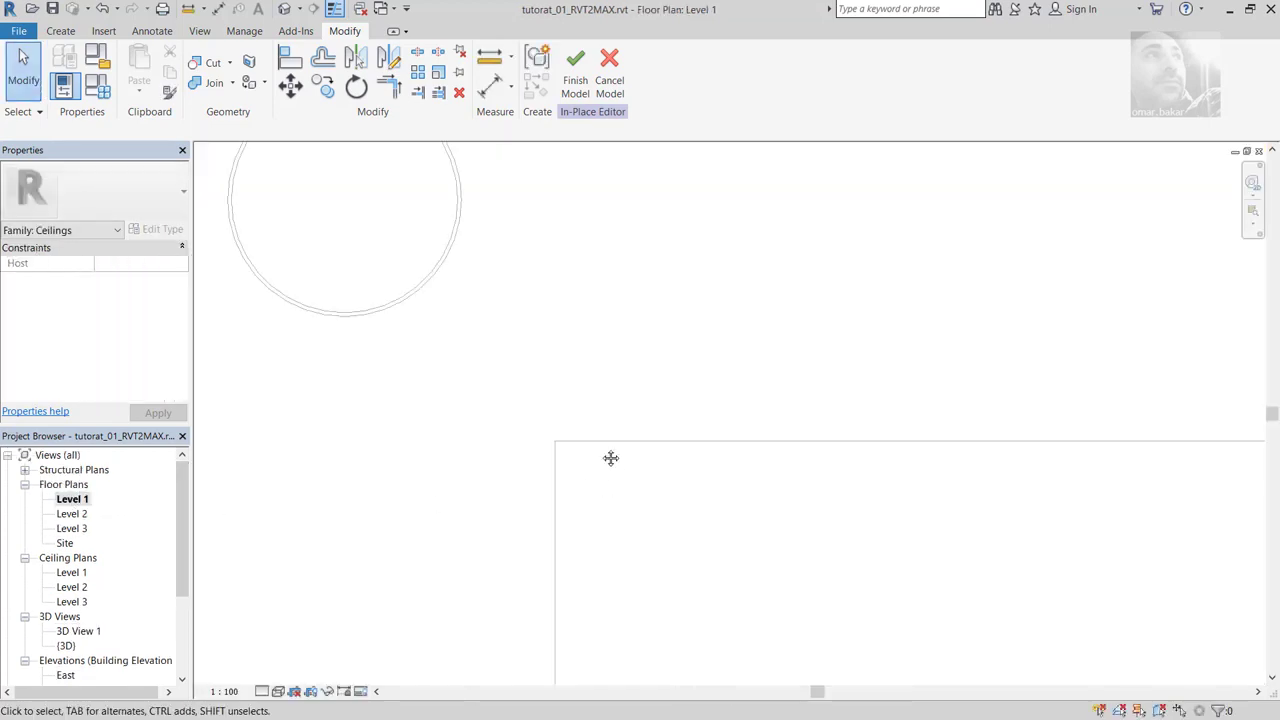
Step: Sketch a rectangle for a new void extrusion beside the left column and wall corner
{"action": "middle_click_drag", "start_coordinate": [611, 458], "coordinate": [546, 423]}
{"action": "scroll", "coordinate": [546, 423], "scroll_direction": "down", "scroll_amount": 2}
{"action": "middle_click_drag", "start_coordinate": [514, 351], "coordinate": [489, 474]}
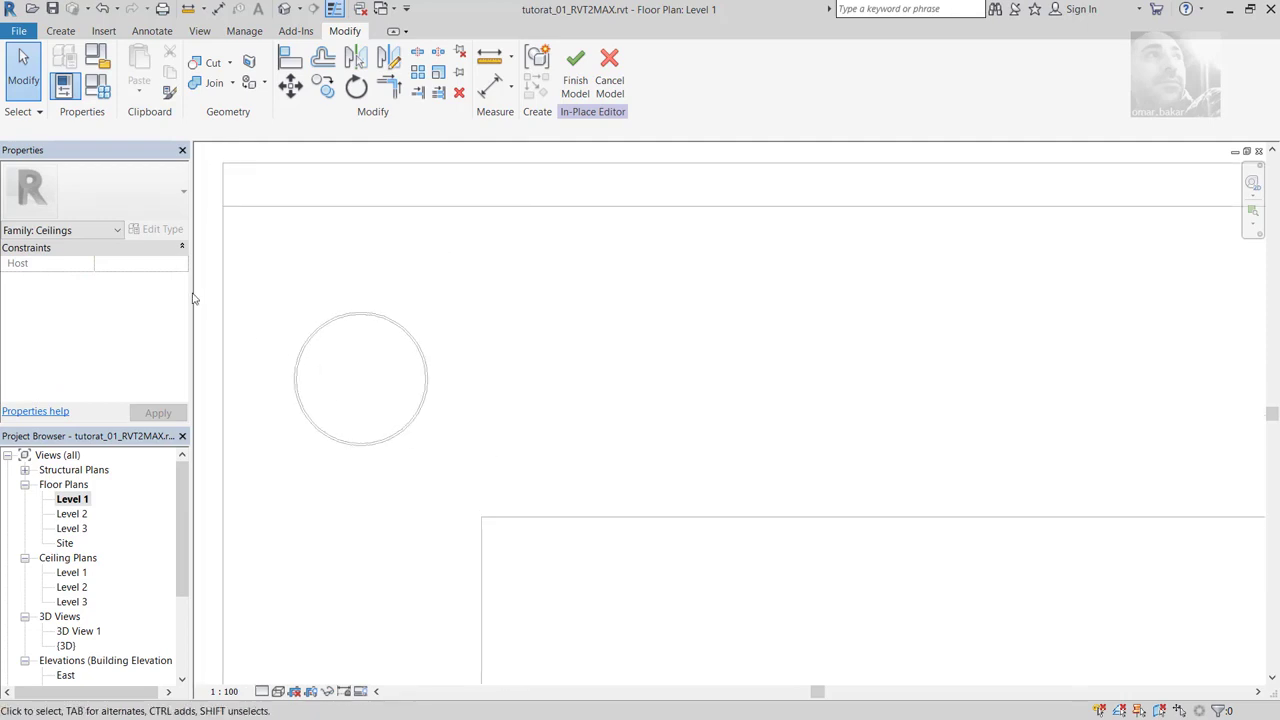
{"action": "left_click", "coordinate": [60, 31]}
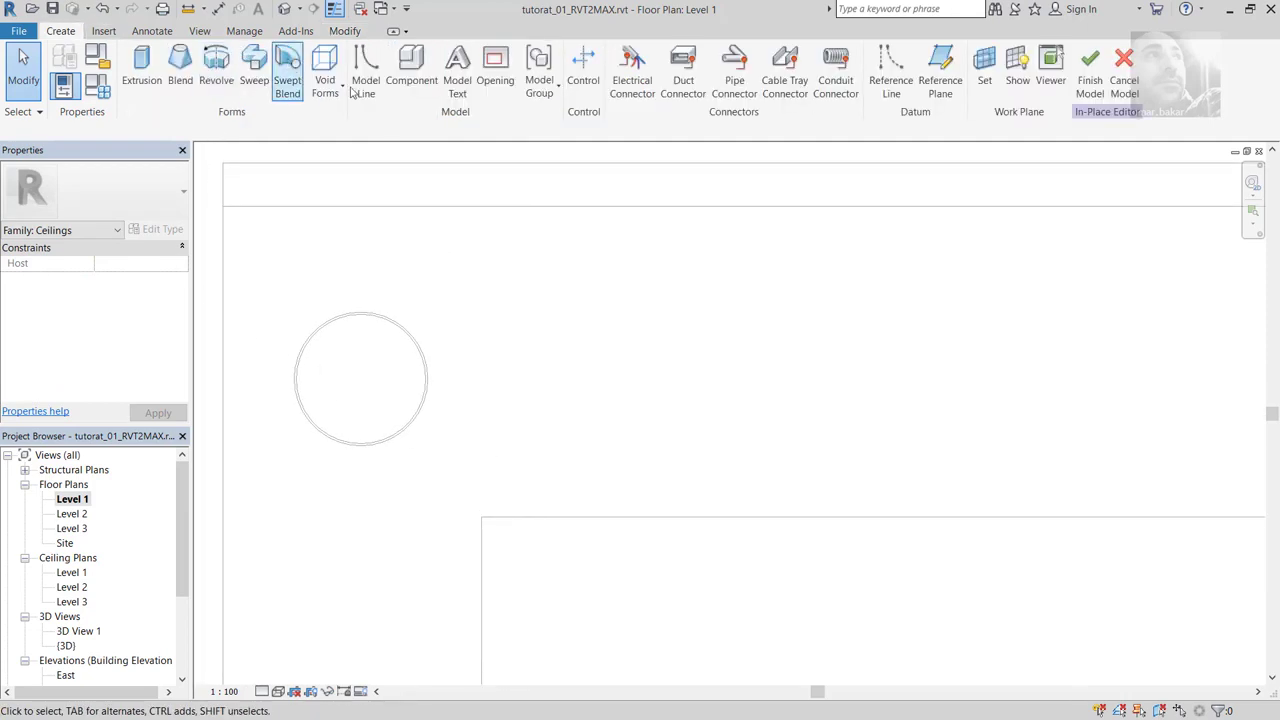
{"action": "left_click", "coordinate": [330, 92]}
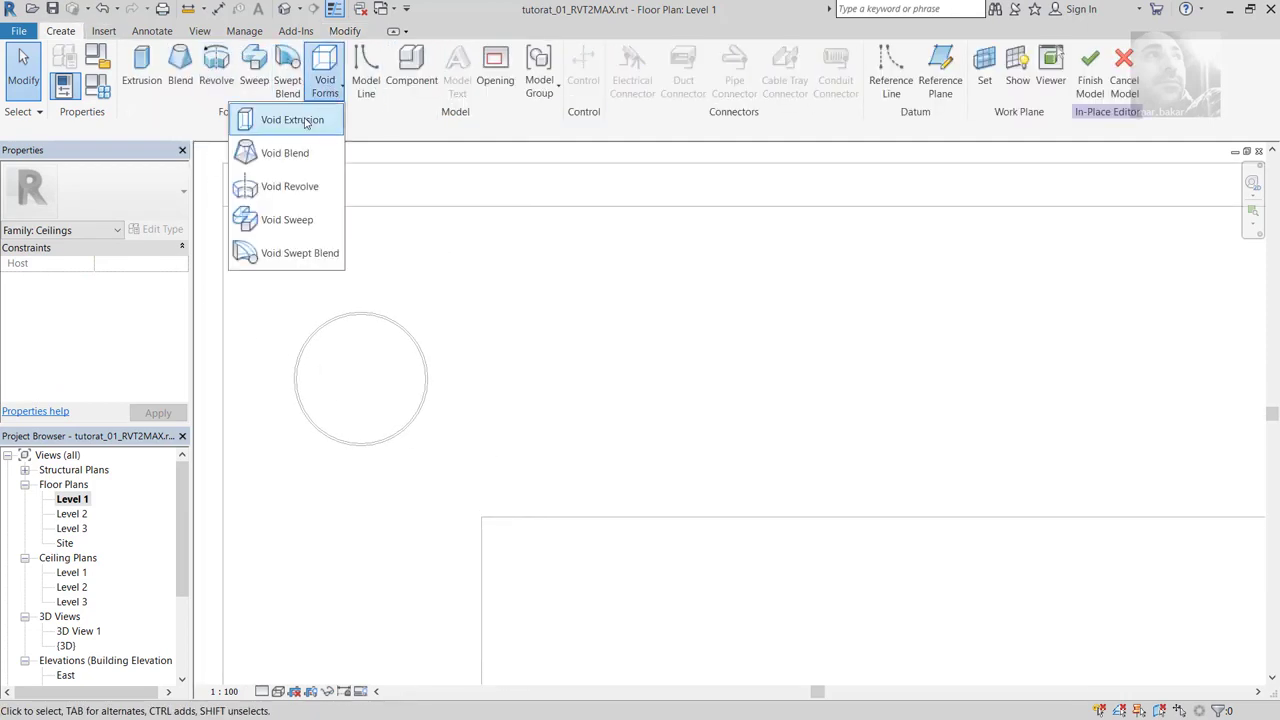
{"action": "left_click", "coordinate": [455, 315]}
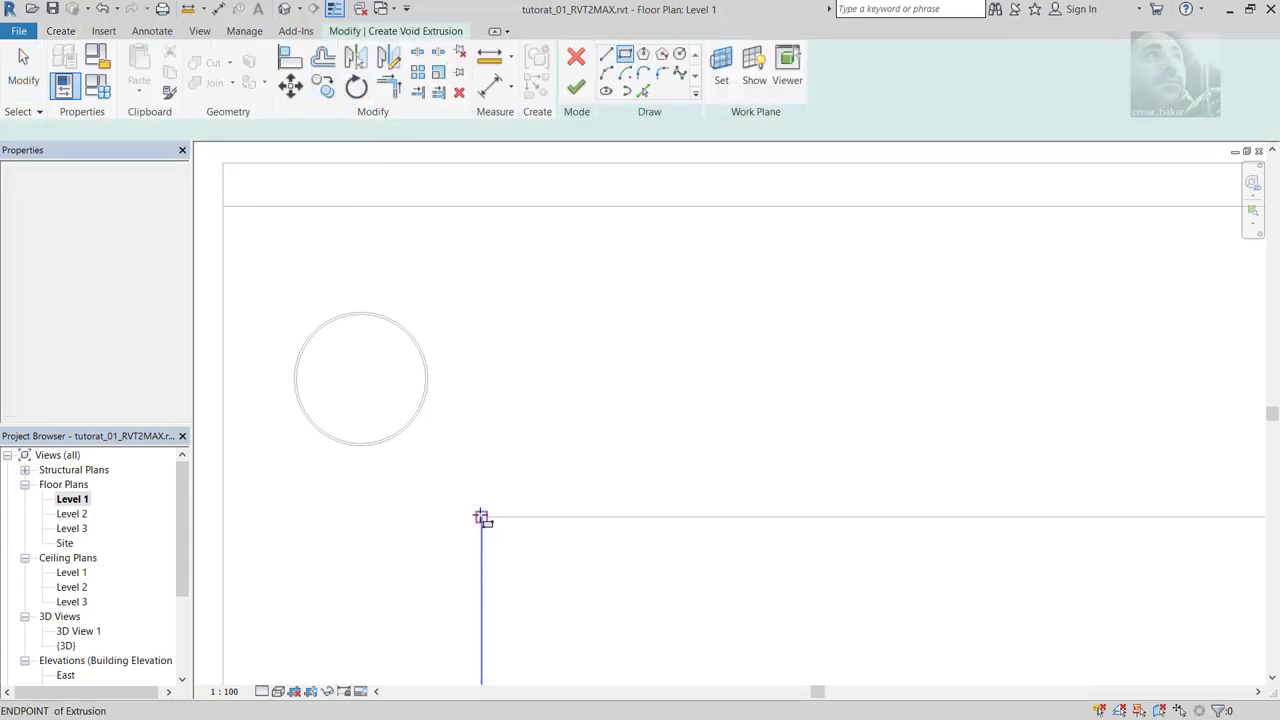
{"action": "left_click", "coordinate": [697, 517]}
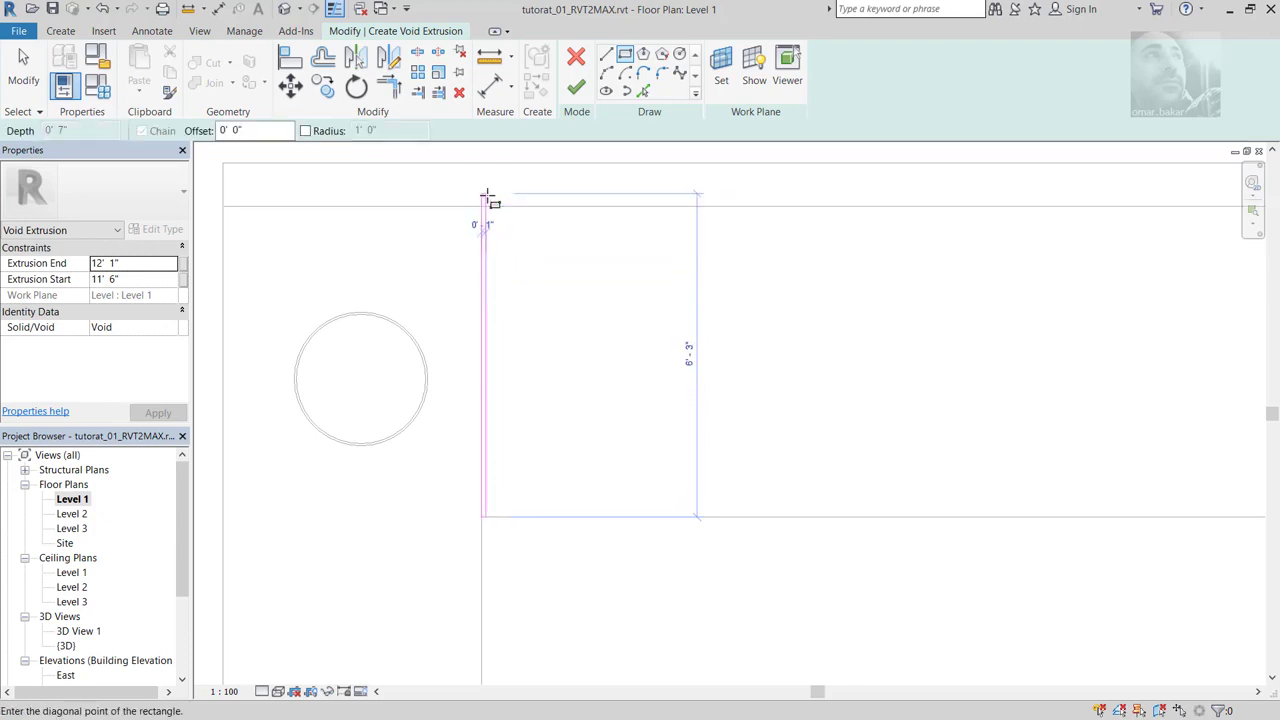
{"action": "left_click", "coordinate": [487, 197]}
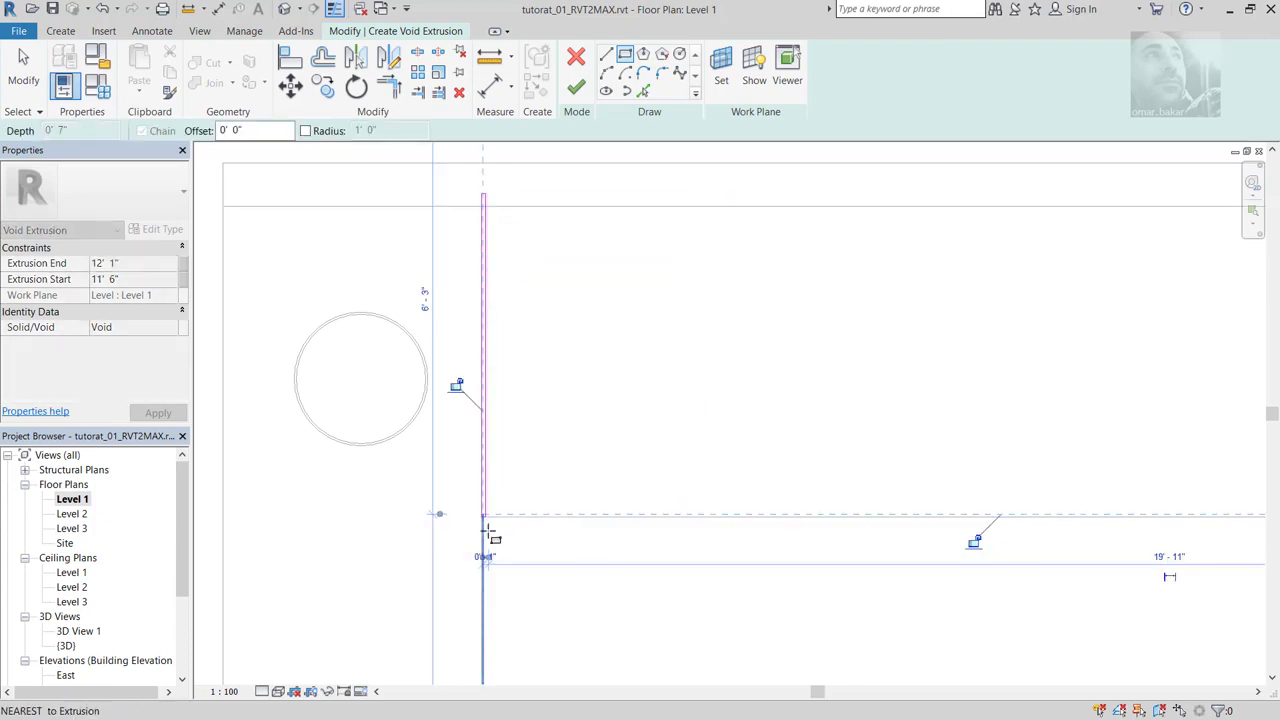
Step: Move the short bottom line of the void sketch slightly downward
{"action": "scroll", "coordinate": [487, 530], "scroll_direction": "up", "scroll_amount": 3}
{"action": "scroll", "coordinate": [408, 466], "scroll_direction": "up", "scroll_amount": 3}
{"action": "left_click", "coordinate": [14, 80]}
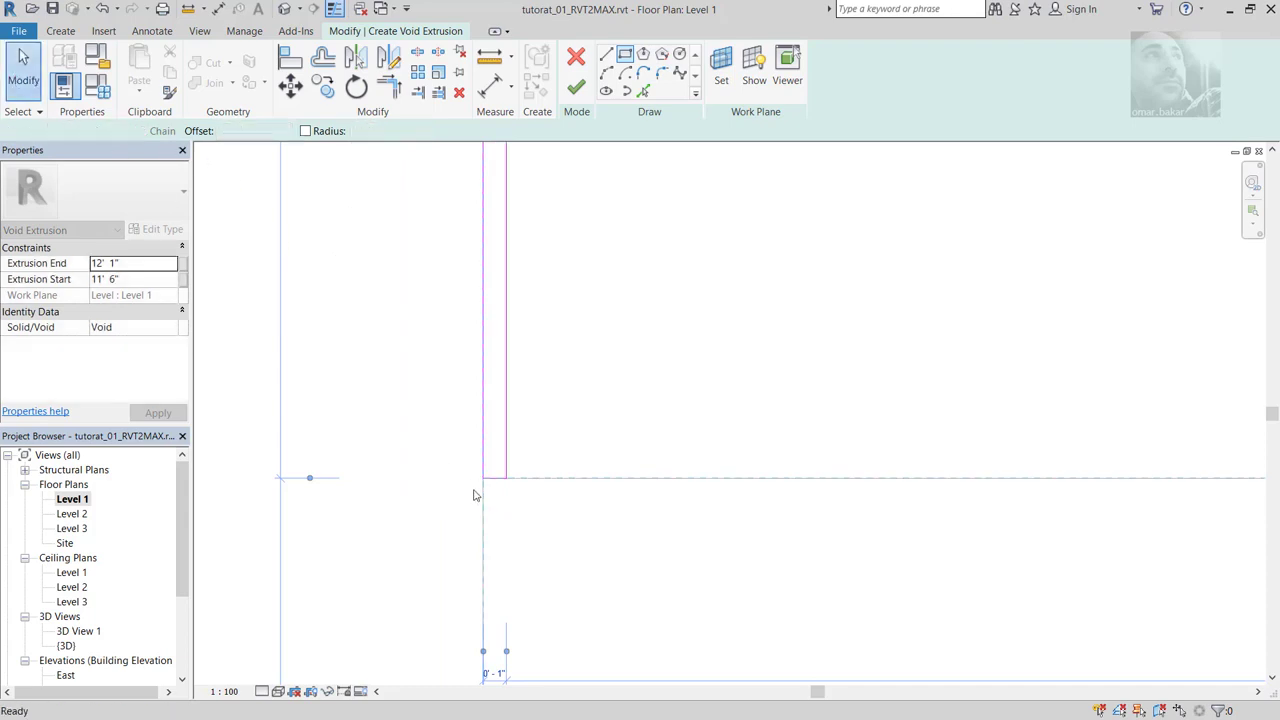
{"action": "scroll", "coordinate": [471, 491], "scroll_direction": "up", "scroll_amount": 2}
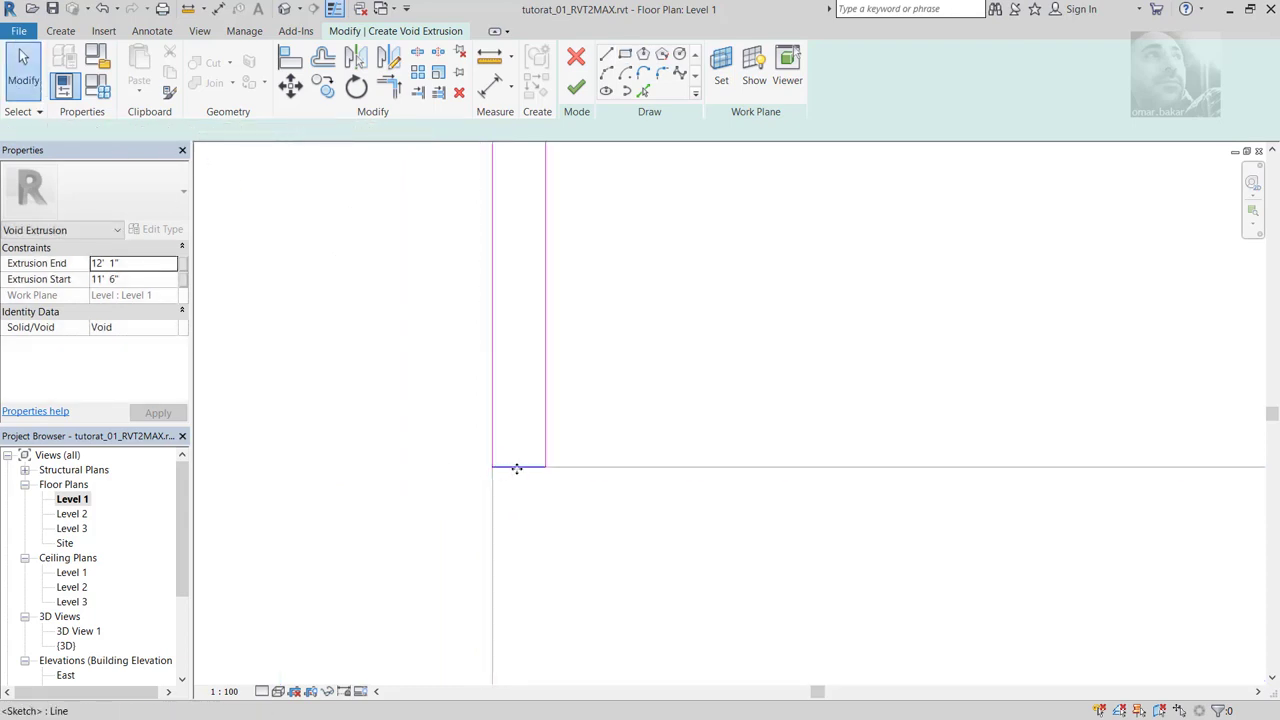
{"action": "left_click", "coordinate": [517, 467]}
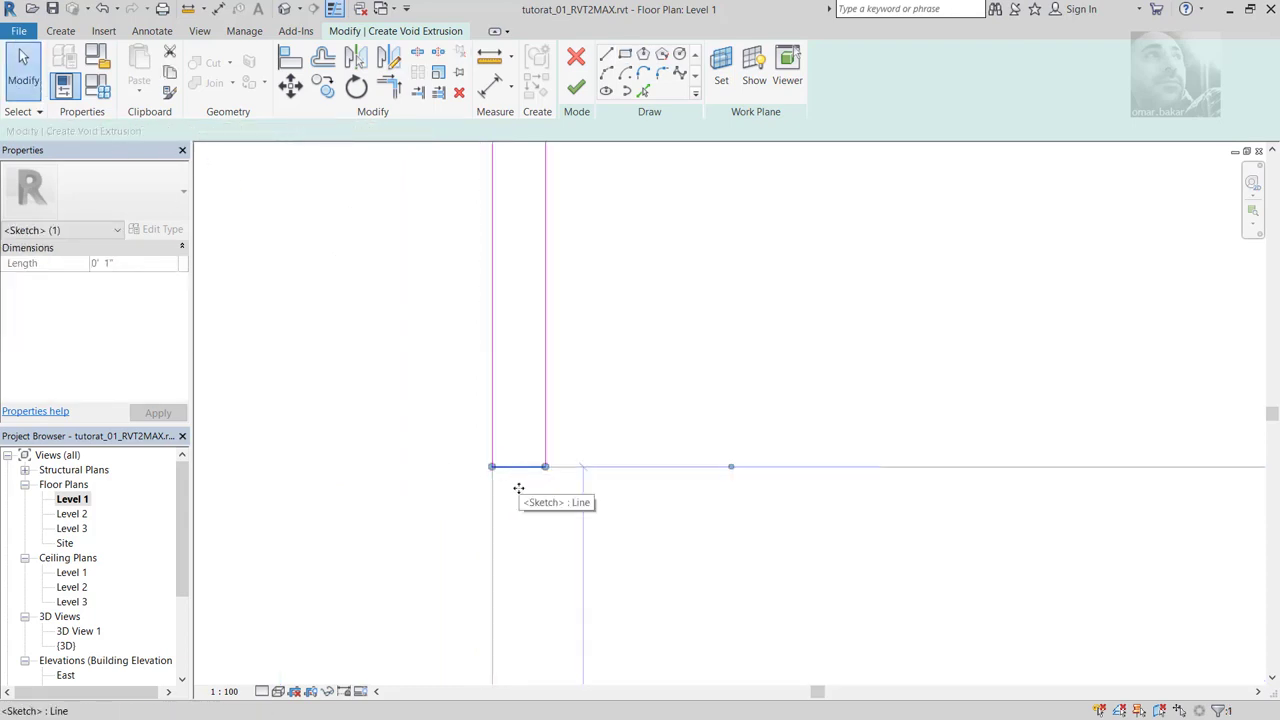
{"action": "left_click_drag", "start_coordinate": [518, 488], "coordinate": [518, 497]}
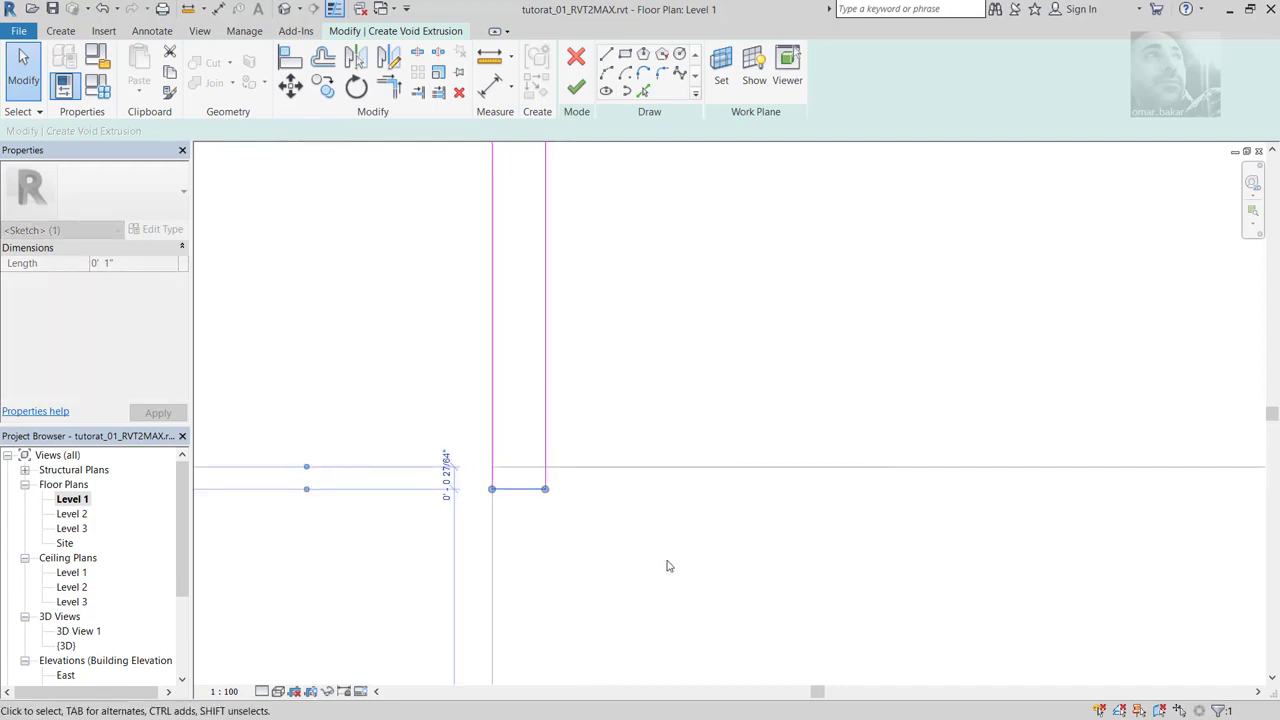
Step: Finish the thin void sketch into an extrusion spanning 11' 11" to 12' 1"
{"action": "scroll", "coordinate": [665, 565], "scroll_direction": "down", "scroll_amount": 1}
{"action": "scroll", "coordinate": [656, 560], "scroll_direction": "down", "scroll_amount": 1}
{"action": "middle_click_drag", "start_coordinate": [670, 393], "coordinate": [606, 549]}
{"action": "scroll", "coordinate": [598, 525], "scroll_direction": "down", "scroll_amount": 1}
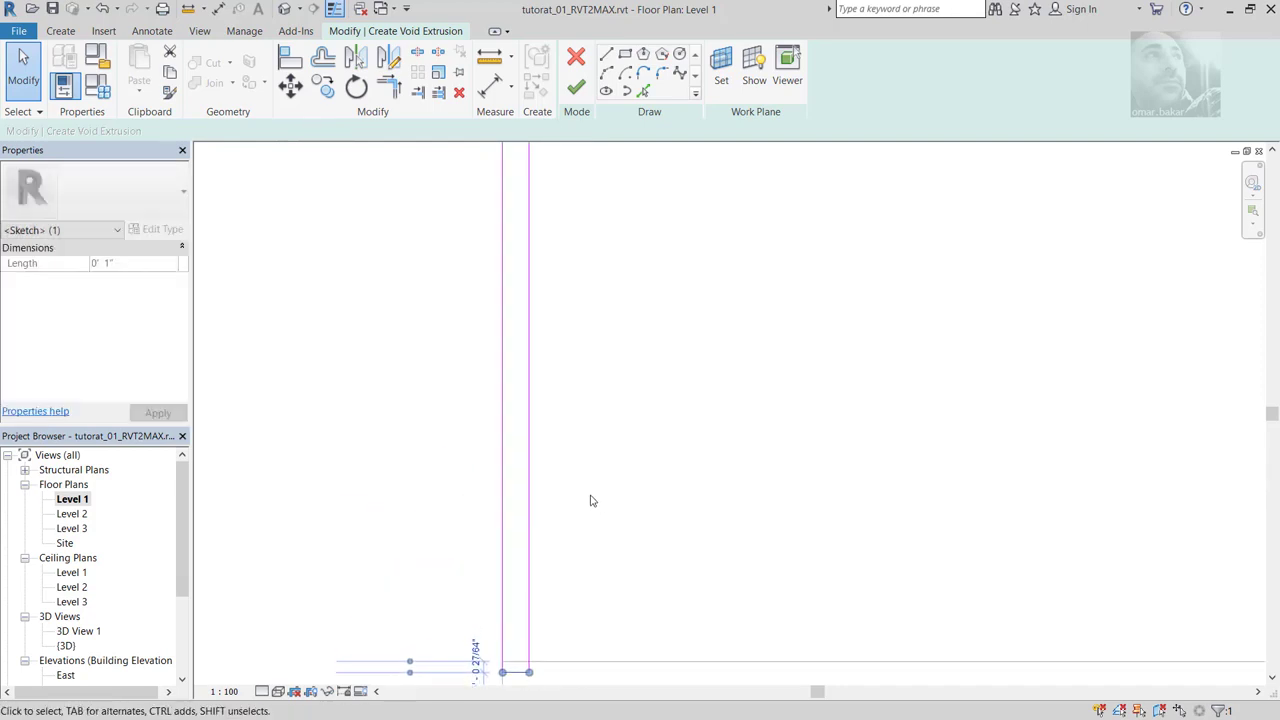
{"action": "scroll", "coordinate": [590, 502], "scroll_direction": "down", "scroll_amount": 2}
{"action": "middle_click_drag", "start_coordinate": [617, 442], "coordinate": [589, 480]}
{"action": "scroll", "coordinate": [580, 478], "scroll_direction": "down", "scroll_amount": 1}
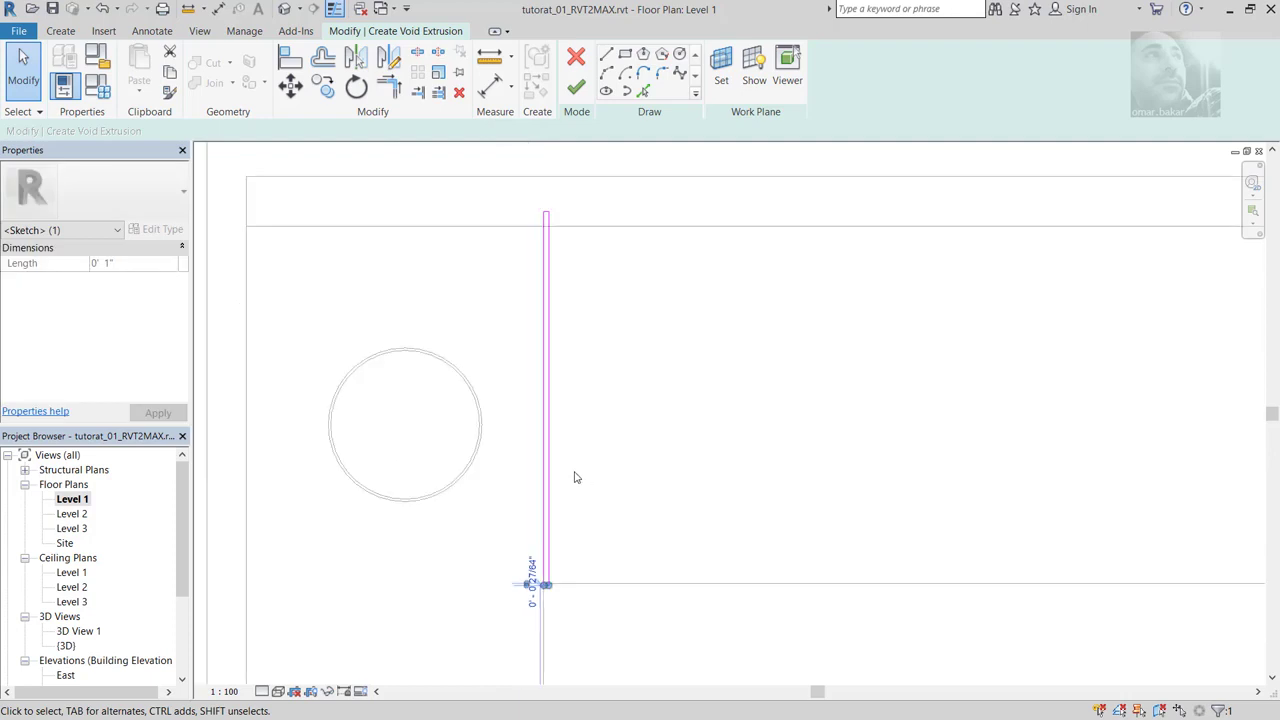
{"action": "left_click", "coordinate": [570, 215]}
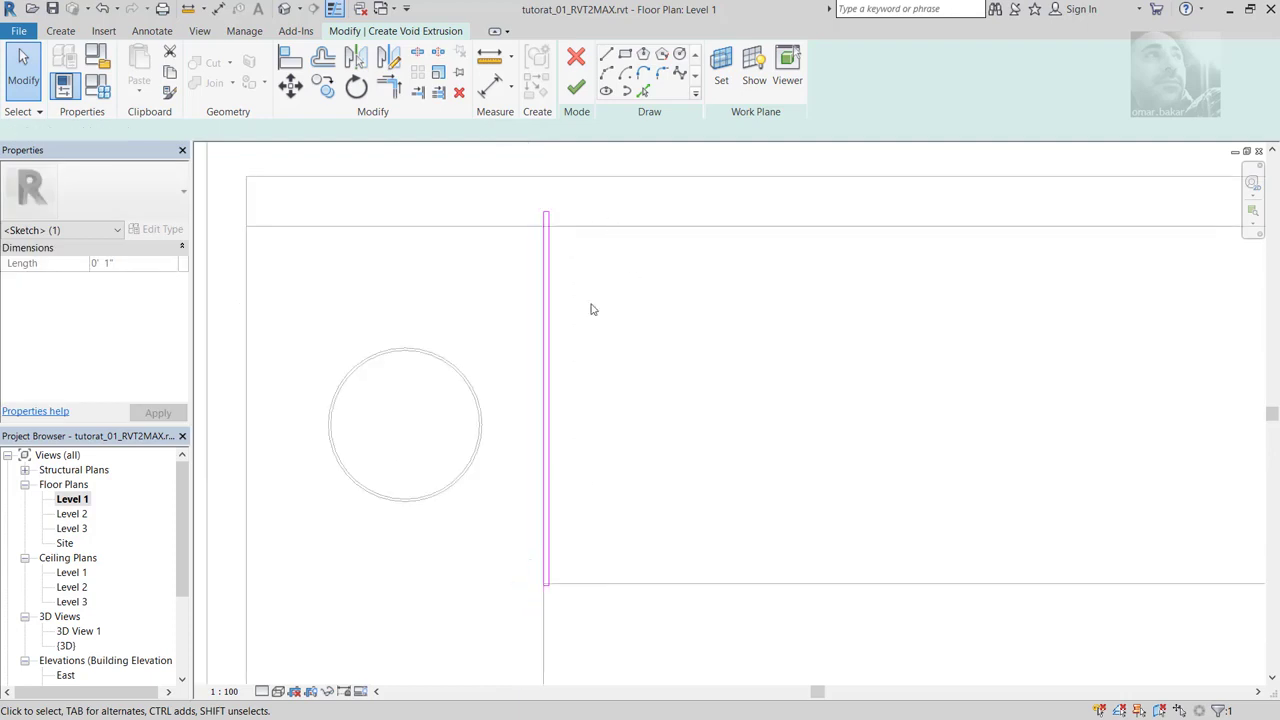
{"action": "left_click", "coordinate": [565, 194]}
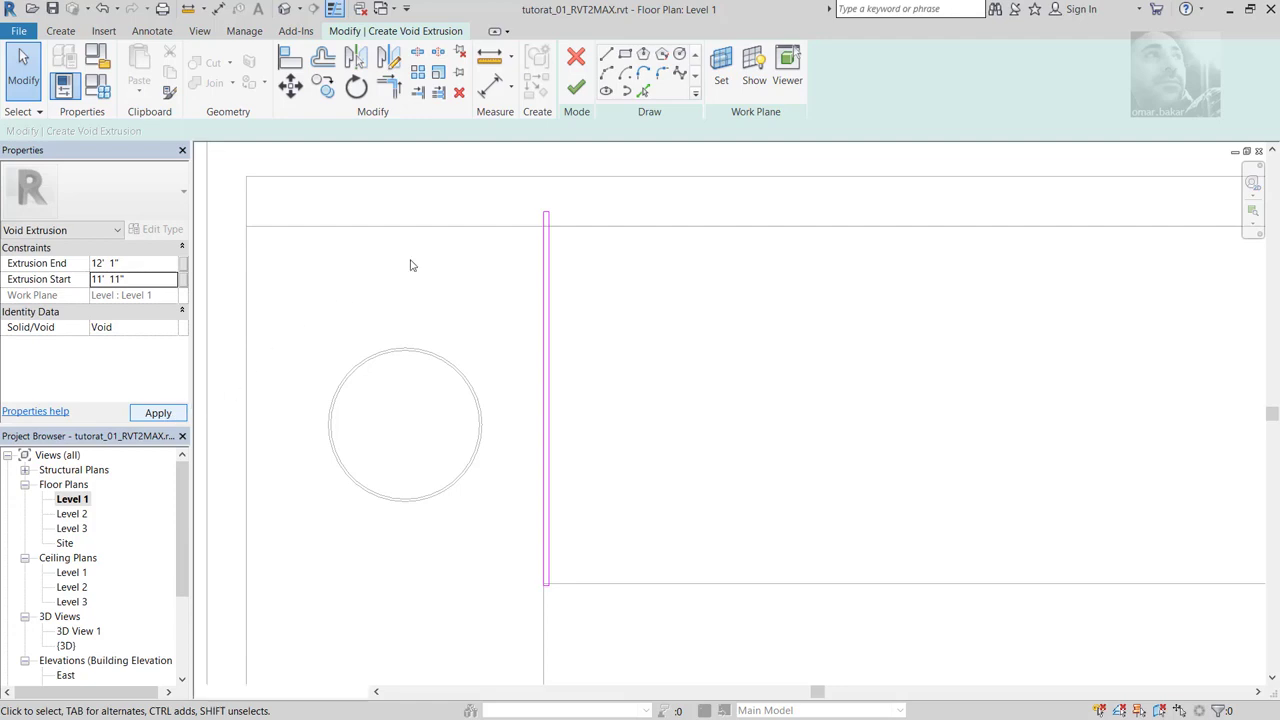
{"action": "left_click", "coordinate": [574, 90]}
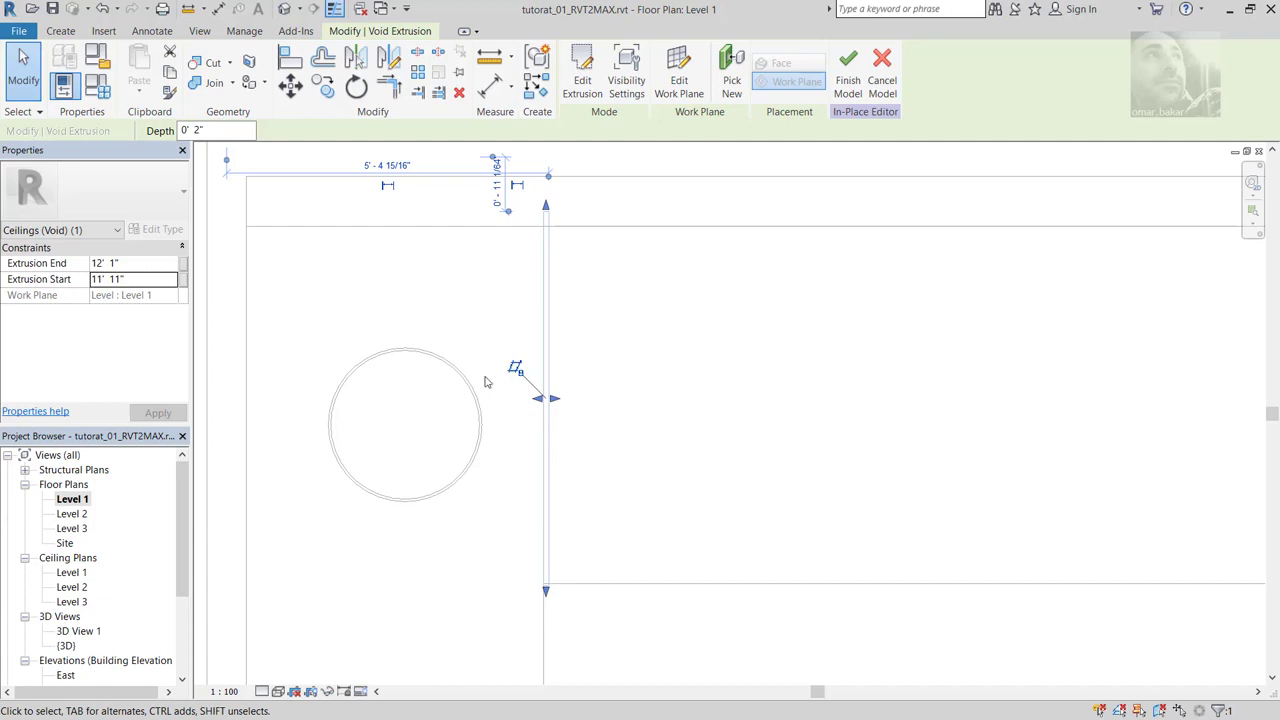
{"action": "double_click", "coordinate": [80, 635]}
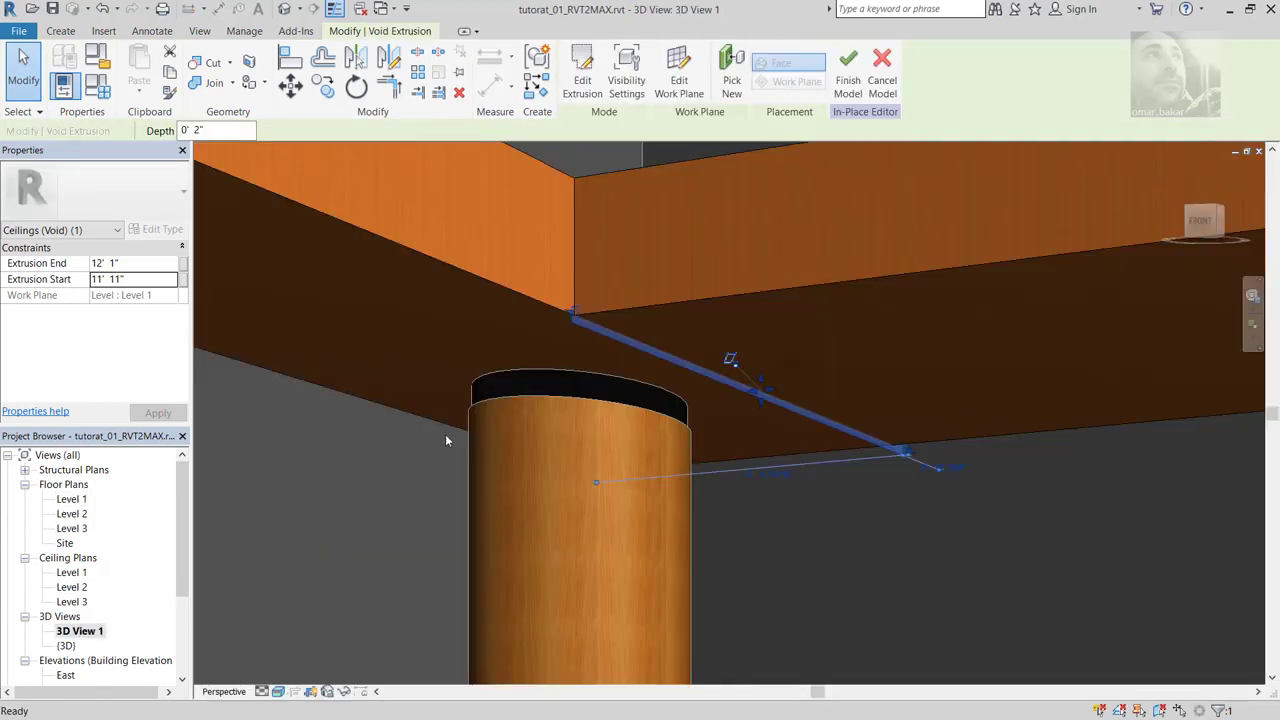
{"action": "left_click", "coordinate": [802, 553]}
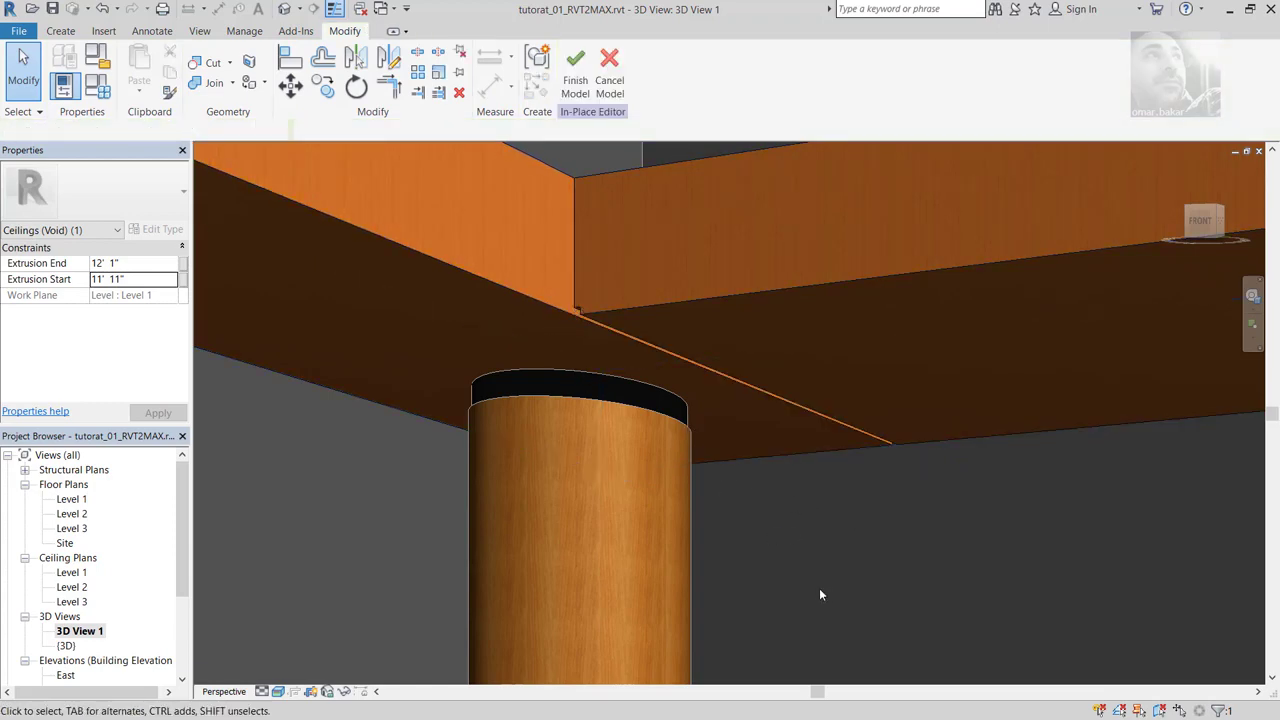
{"action": "left_click", "coordinate": [580, 318]}
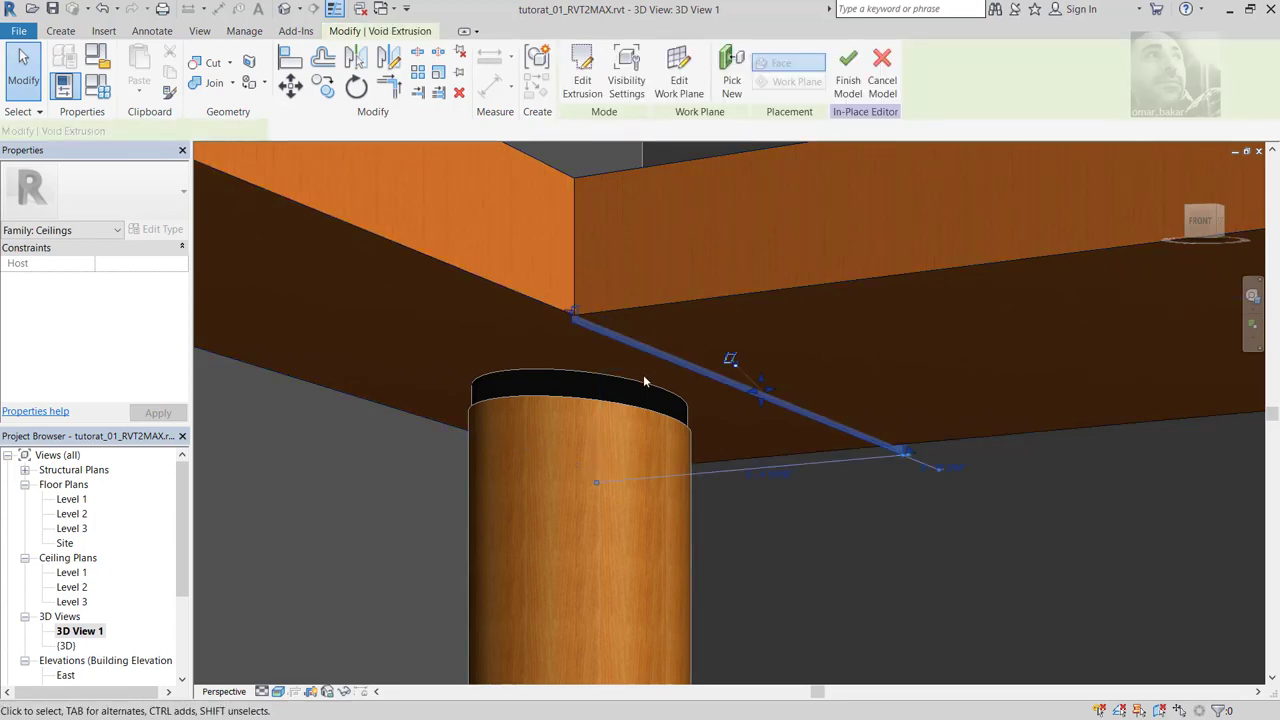
{"action": "double_click", "coordinate": [72, 499]}
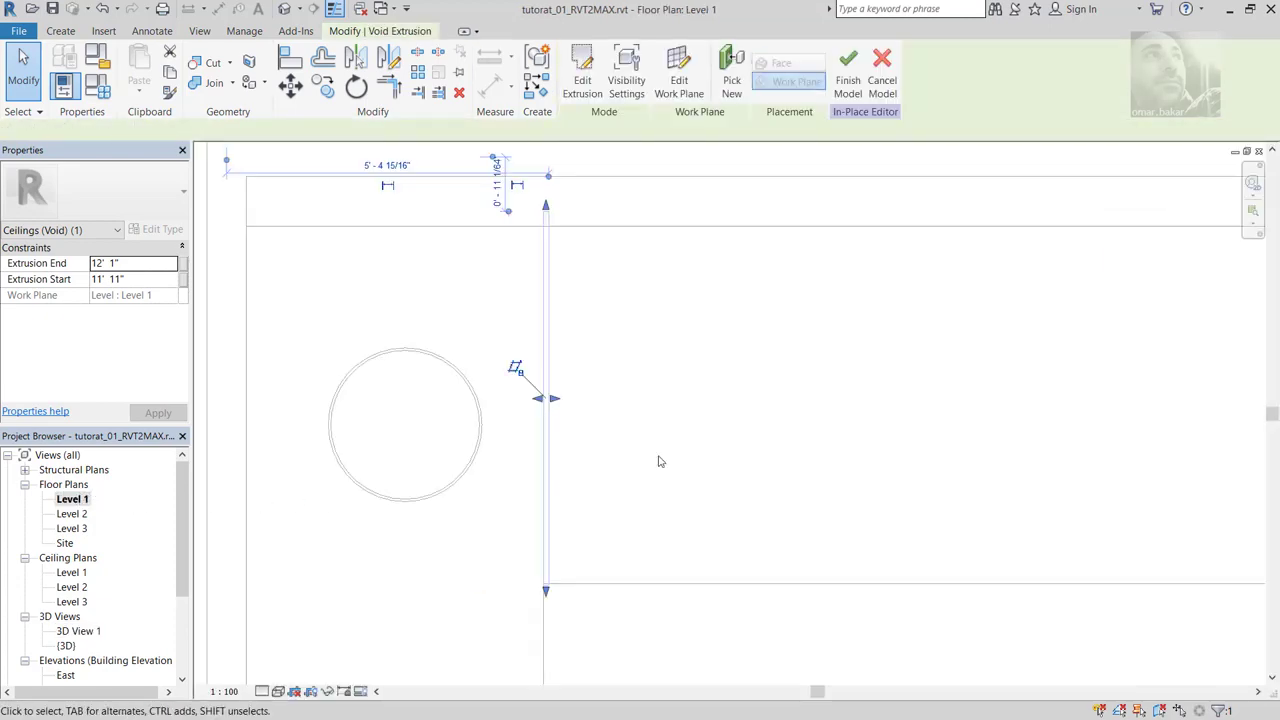
{"action": "scroll", "coordinate": [686, 446], "scroll_direction": "down", "scroll_amount": 2}
{"action": "middle_click_drag", "start_coordinate": [868, 454], "coordinate": [683, 456]}
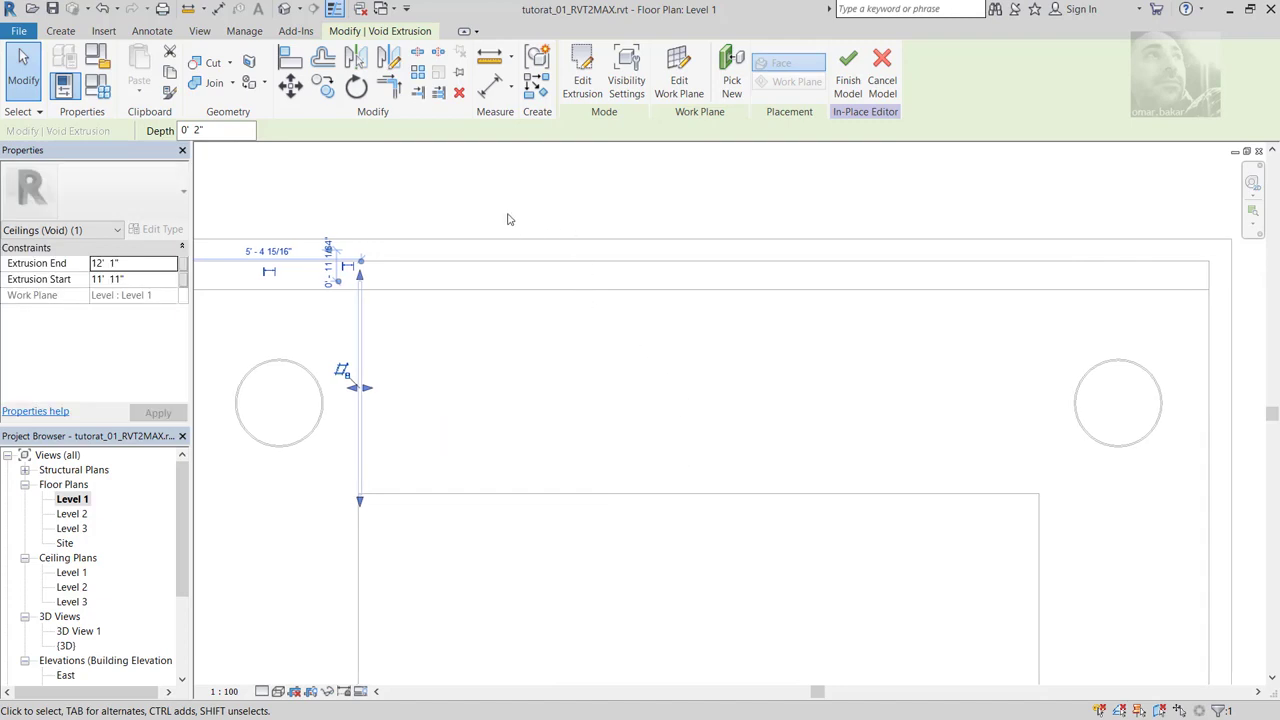
Step: Mirror-copy the groove void across a vertical axis at the wall midpoint toward the right column
{"action": "left_click", "coordinate": [390, 60]}
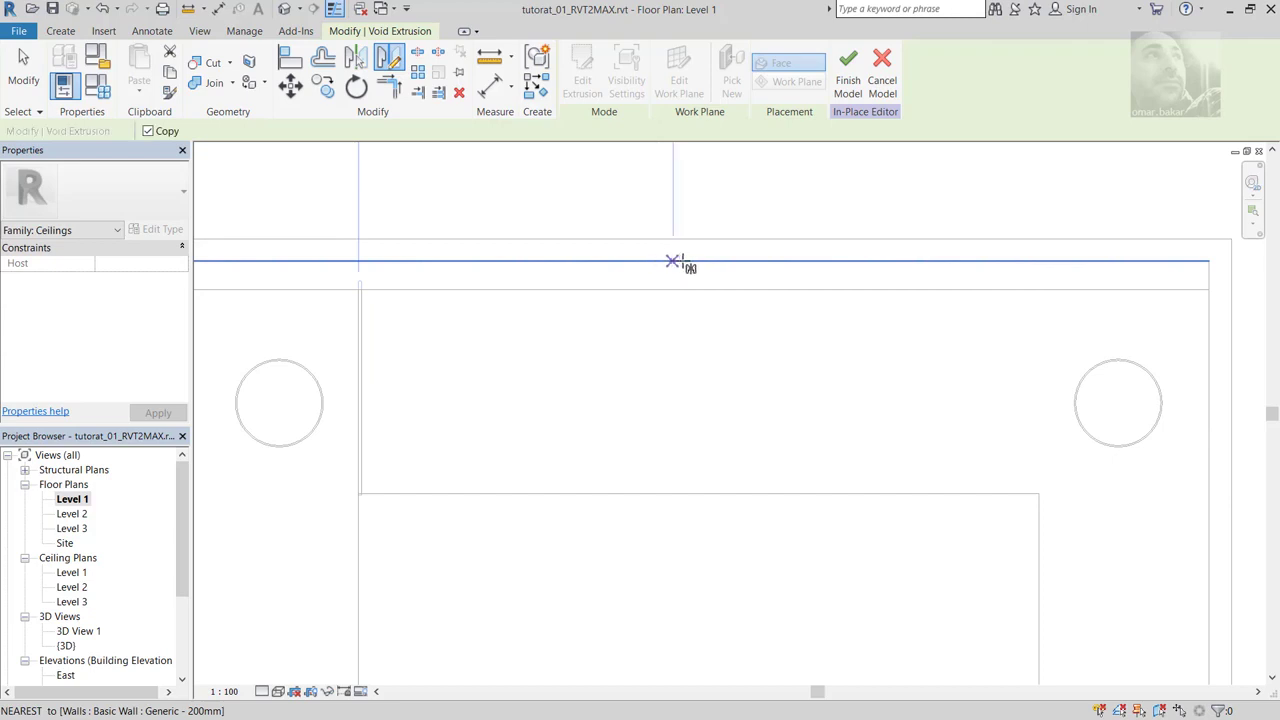
{"action": "left_click", "coordinate": [698, 262]}
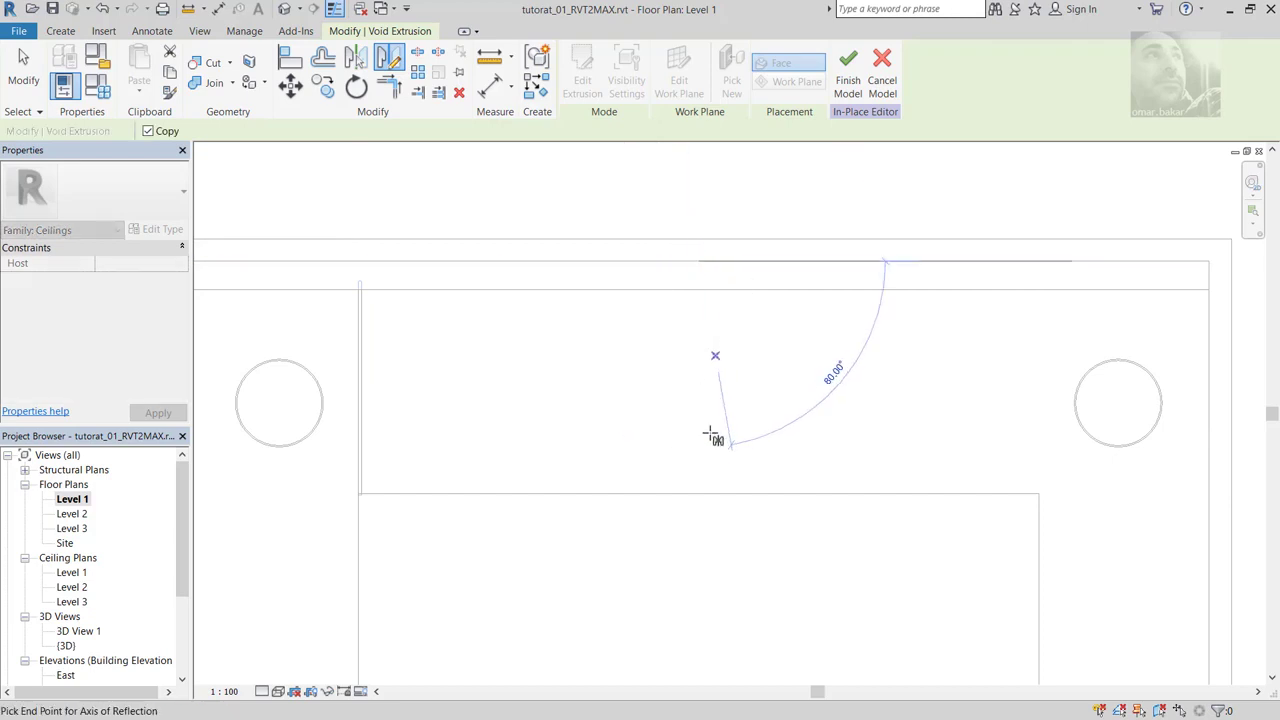
{"action": "left_click", "coordinate": [703, 565]}
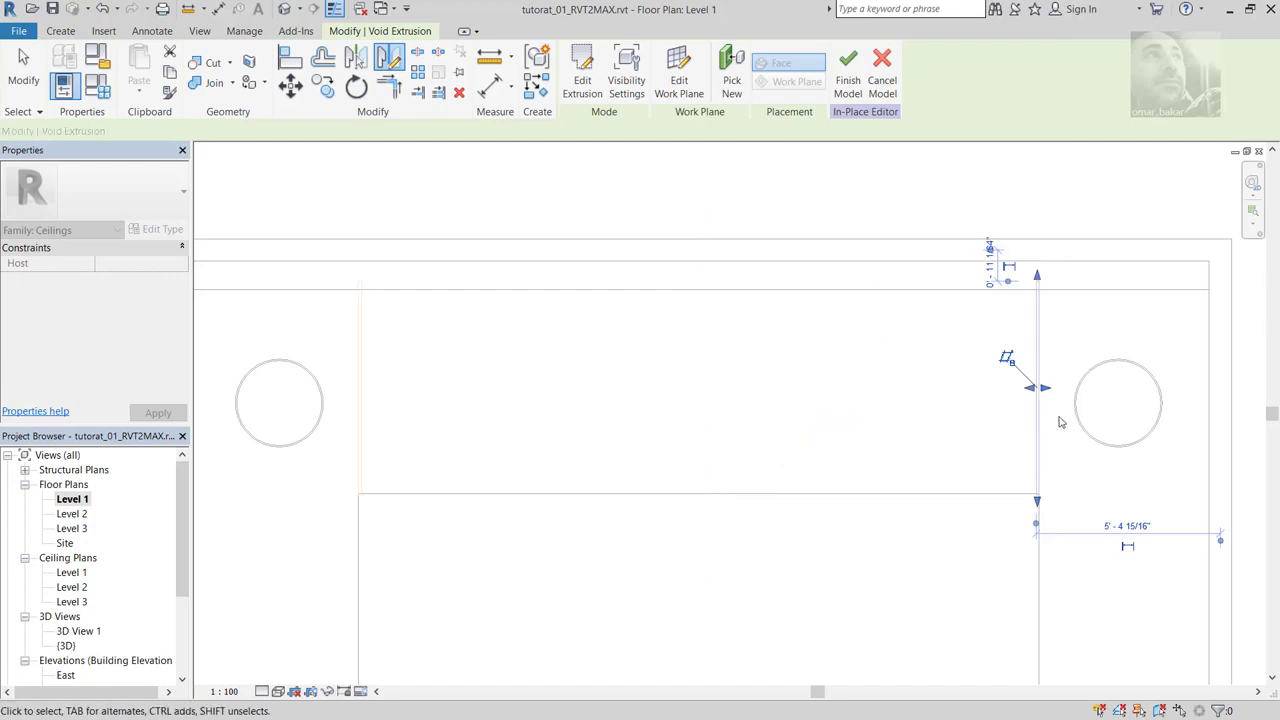
{"action": "left_click", "coordinate": [22, 78]}
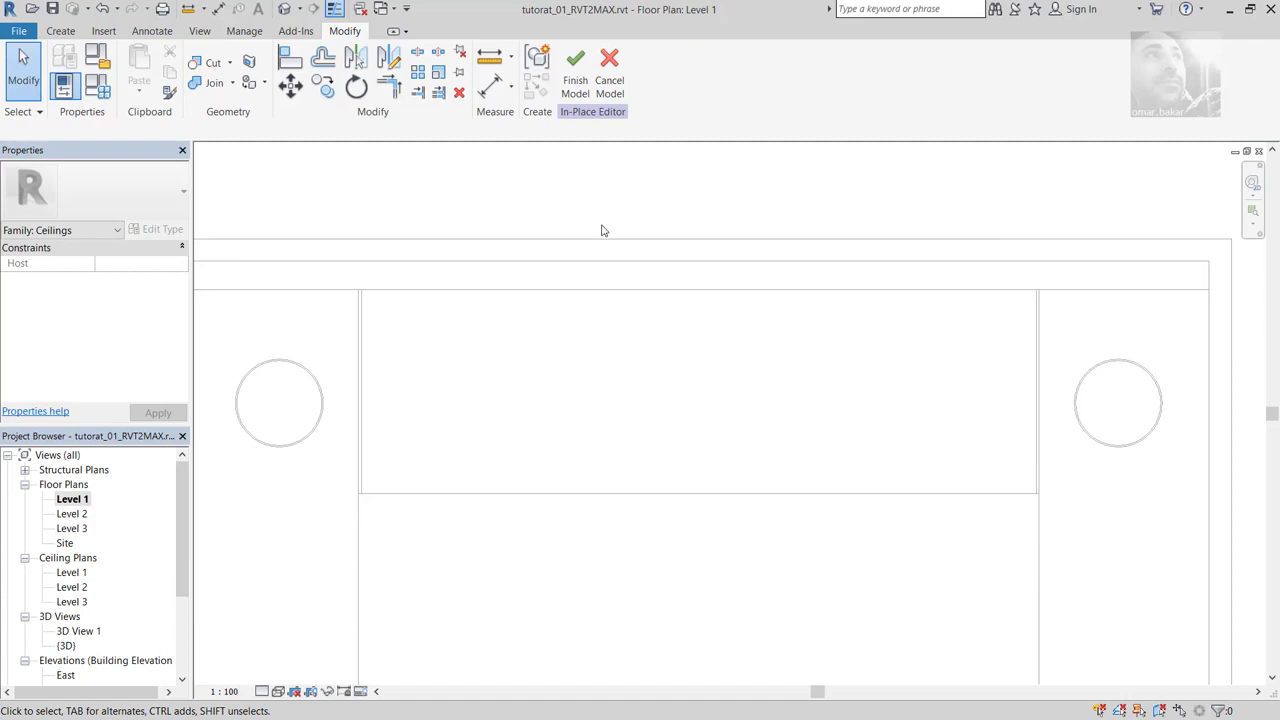
{"action": "scroll", "coordinate": [601, 230], "scroll_direction": "down", "scroll_amount": 1}
{"action": "scroll", "coordinate": [660, 330], "scroll_direction": "down", "scroll_amount": 1}
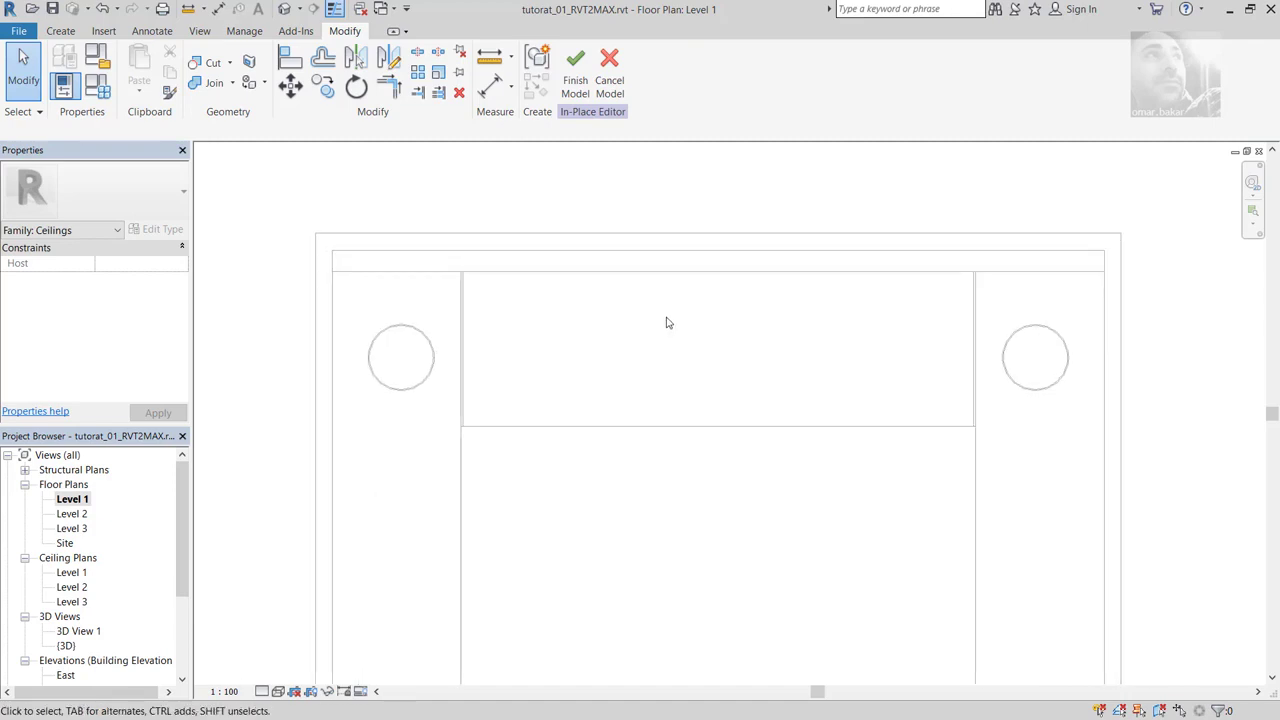
{"action": "scroll", "coordinate": [666, 321], "scroll_direction": "down", "scroll_amount": 1}
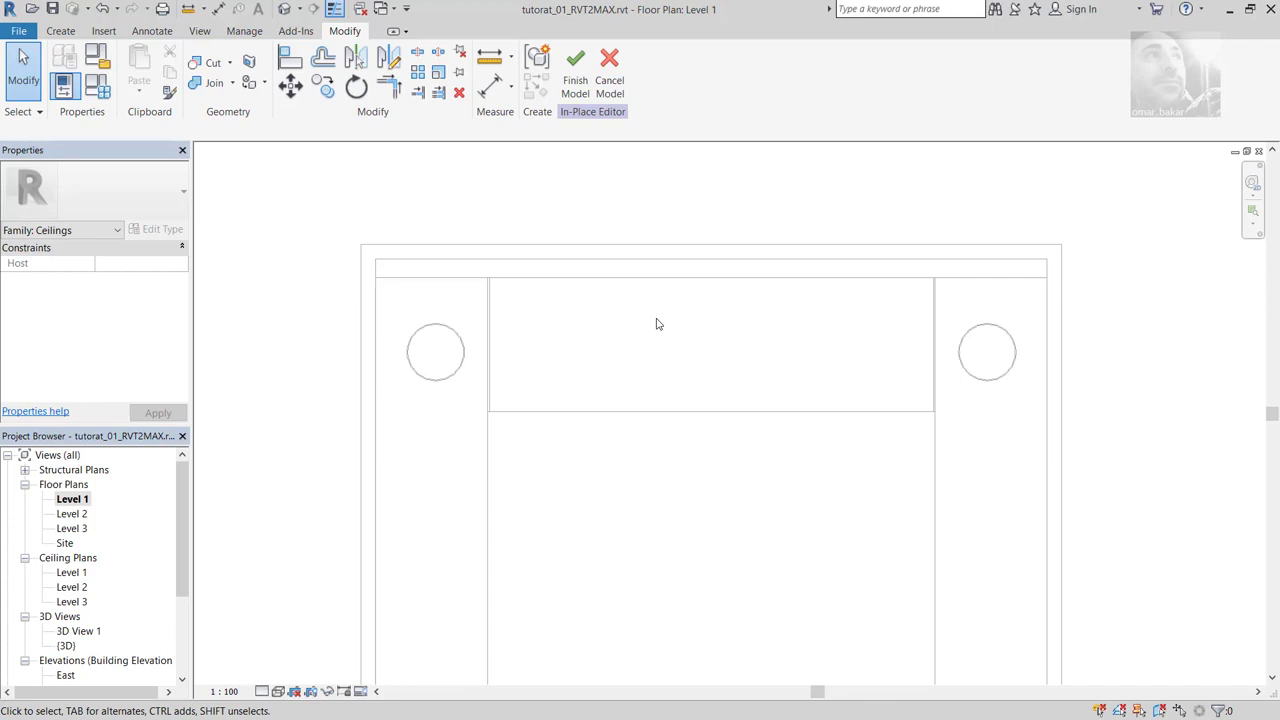
{"action": "scroll", "coordinate": [447, 404], "scroll_direction": "up", "scroll_amount": 2}
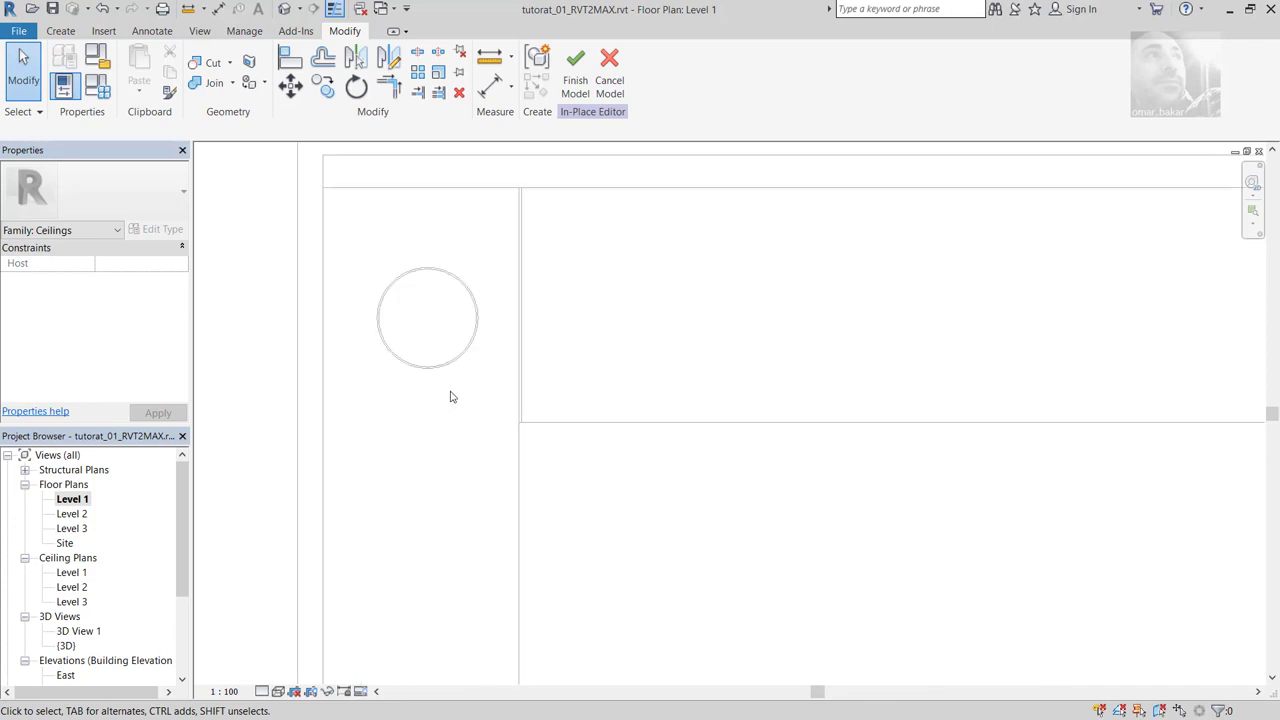
{"action": "scroll", "coordinate": [449, 397], "scroll_direction": "up", "scroll_amount": 2}
{"action": "mouse_move", "coordinate": [463, 383]}
{"action": "middle_mouse_down"}
{"action": "mouse_move", "coordinate": [537, 426]}
{"action": "mouse_move", "coordinate": [531, 505]}
{"action": "middle_mouse_up"}
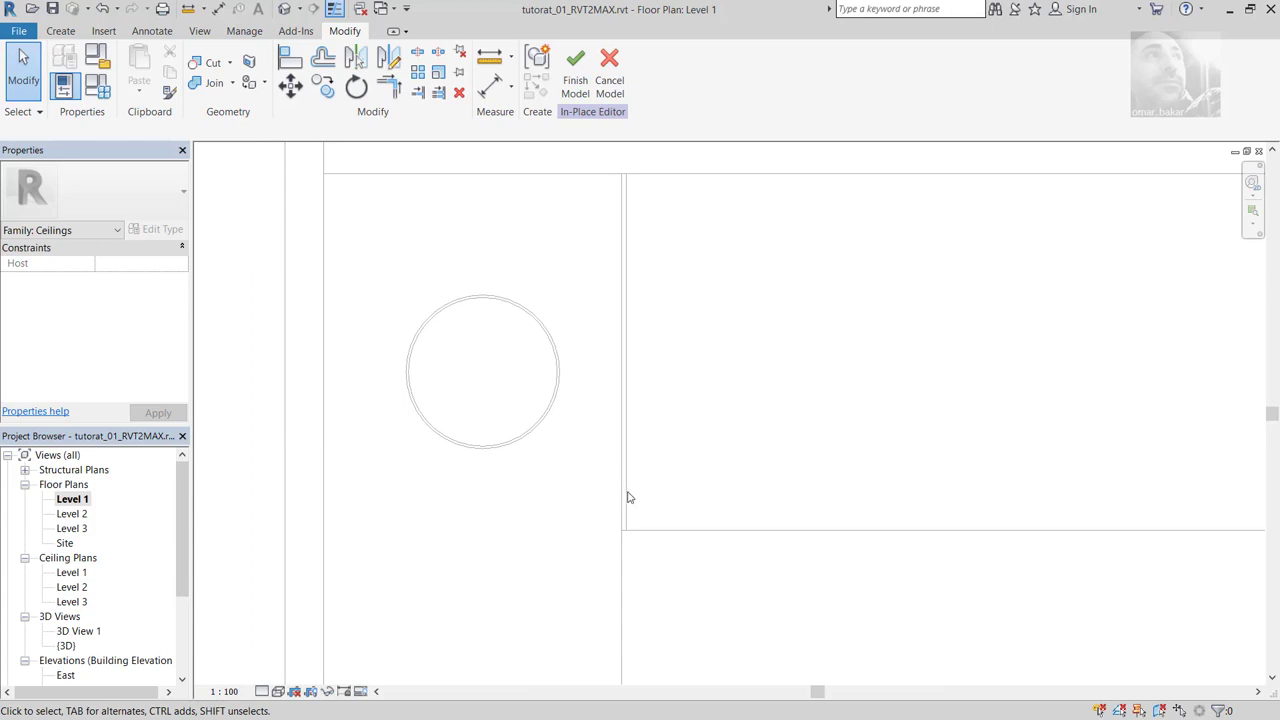
Step: Center the plan on both columns, then switch to the Level 2 floor plan
{"action": "scroll", "coordinate": [614, 258], "scroll_direction": "down", "scroll_amount": 1}
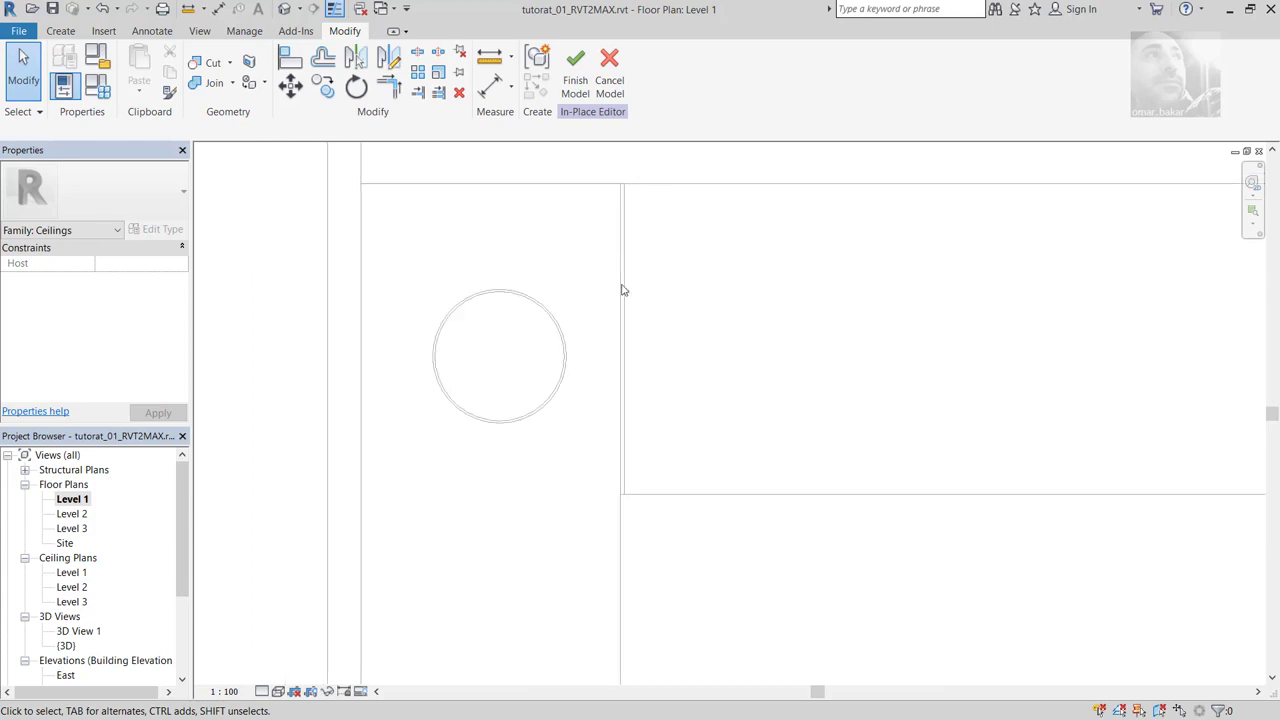
{"action": "scroll", "coordinate": [620, 289], "scroll_direction": "down", "scroll_amount": 2}
{"action": "left_click_drag", "start_coordinate": [594, 152], "coordinate": [669, 464]}
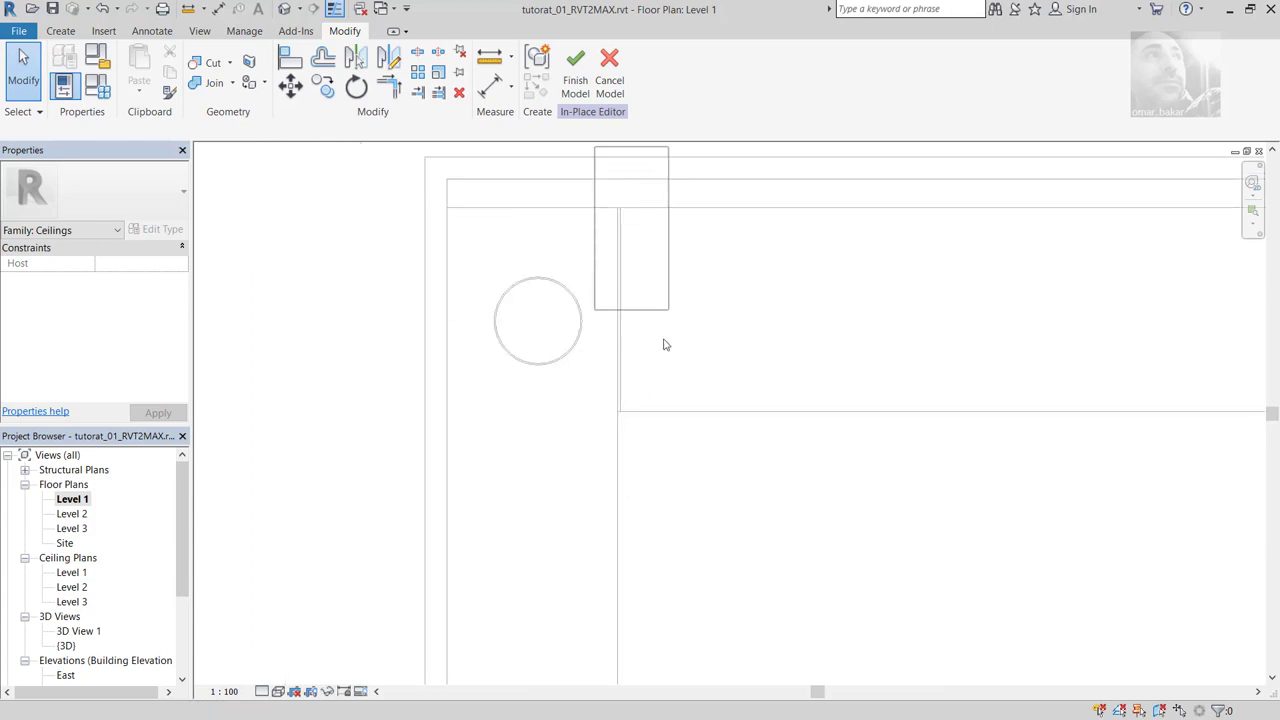
{"action": "scroll", "coordinate": [640, 413], "scroll_direction": "down", "scroll_amount": 3}
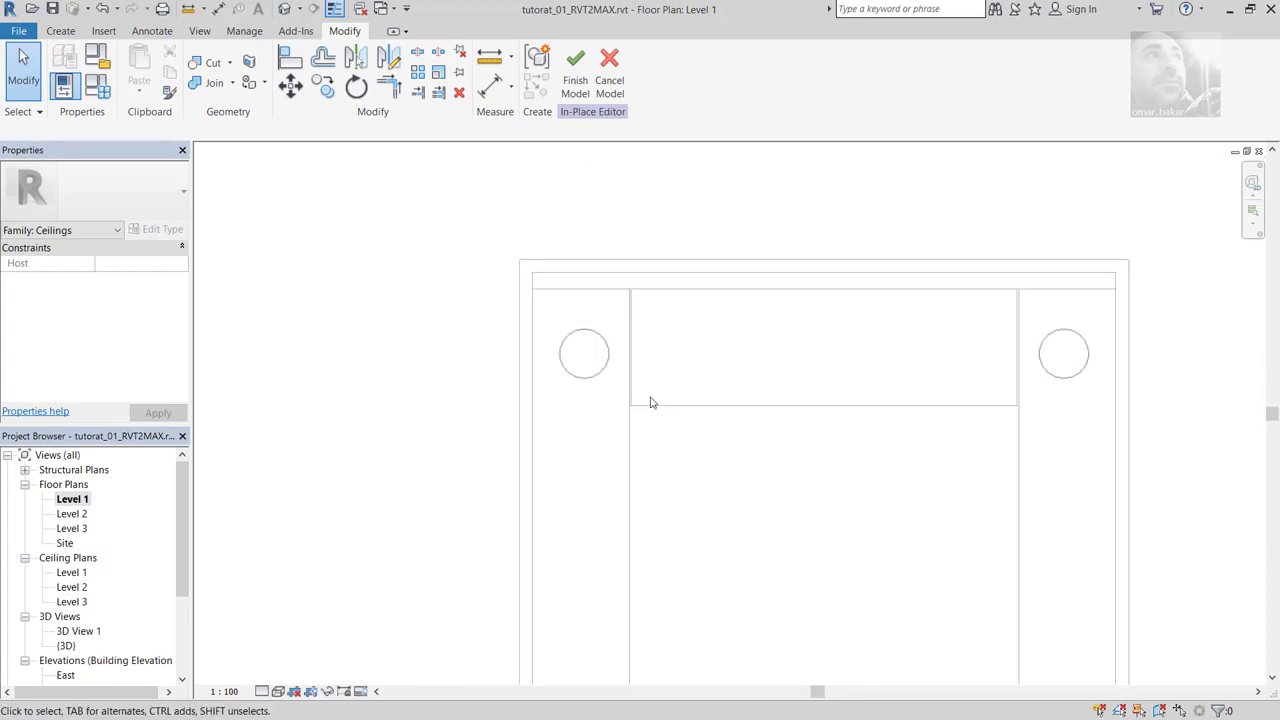
{"action": "scroll", "coordinate": [651, 403], "scroll_direction": "down", "scroll_amount": 1}
{"action": "middle_click_drag", "start_coordinate": [951, 391], "coordinate": [829, 400]}
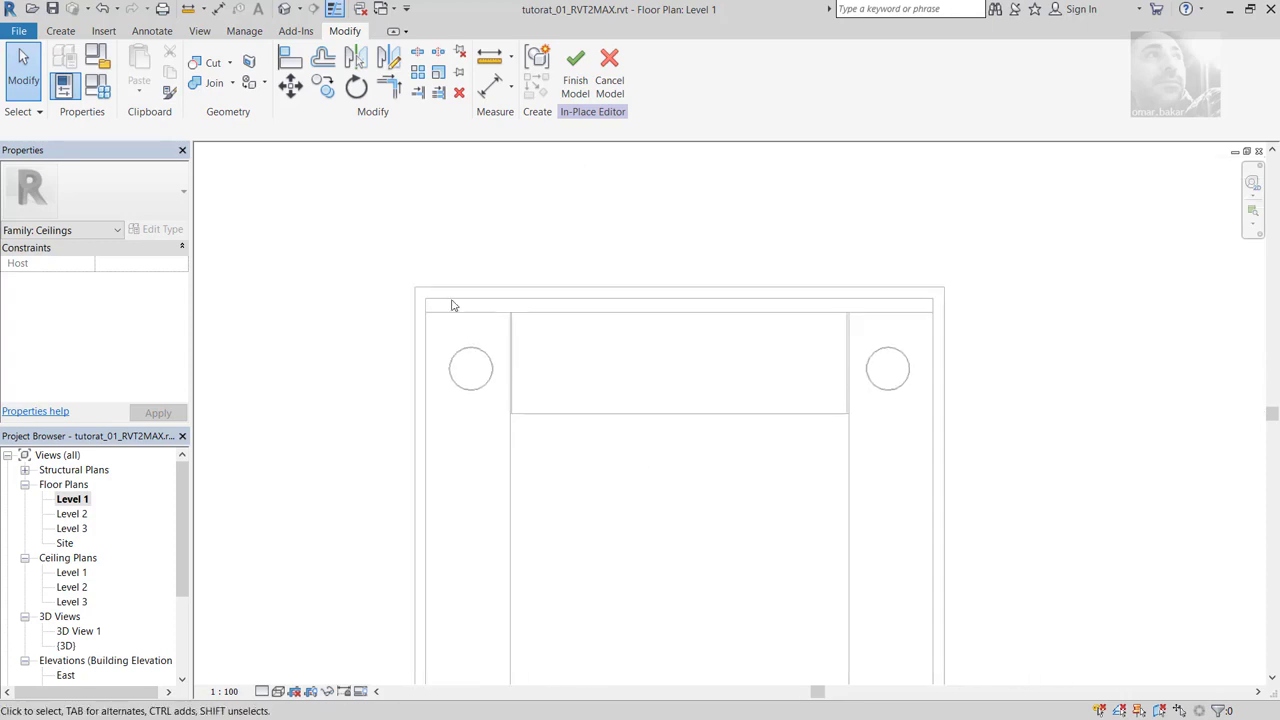
{"action": "double_click", "coordinate": [72, 514]}
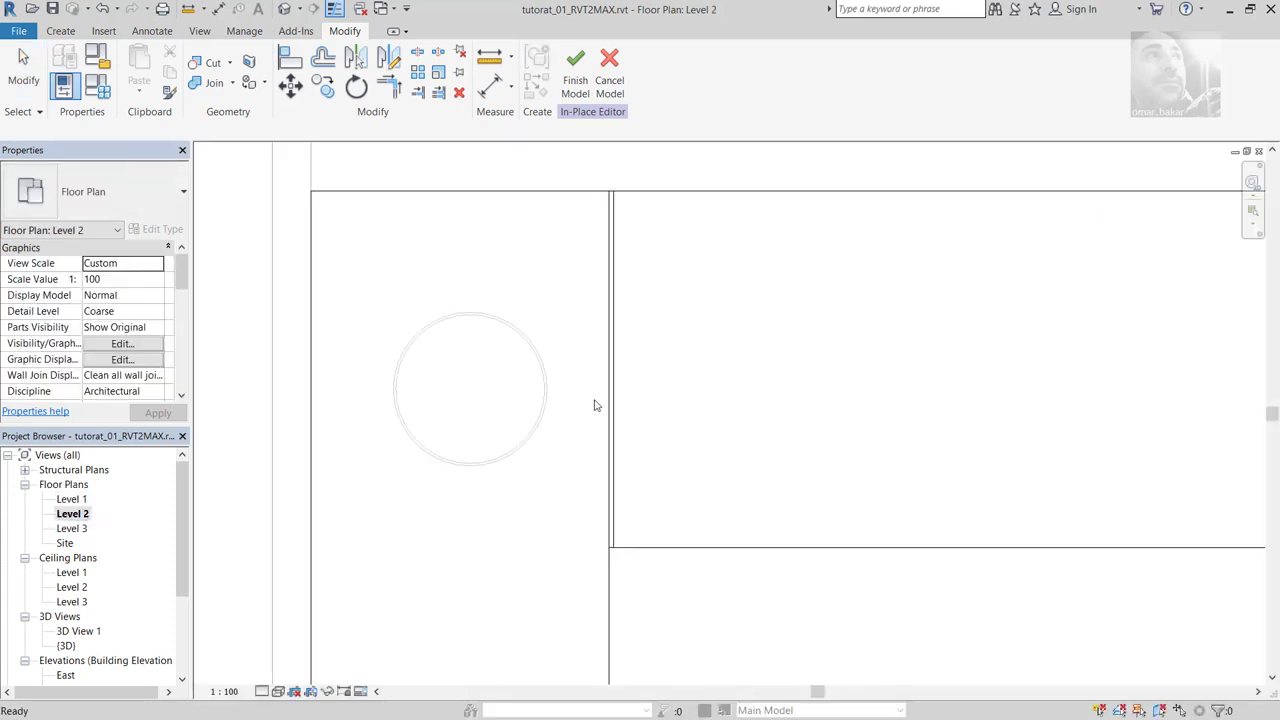
Step: Mirror the vertical groove void across a 135° axis from the wall corner below the left column
{"action": "left_click", "coordinate": [612, 444]}
{"action": "left_click", "coordinate": [618, 455]}
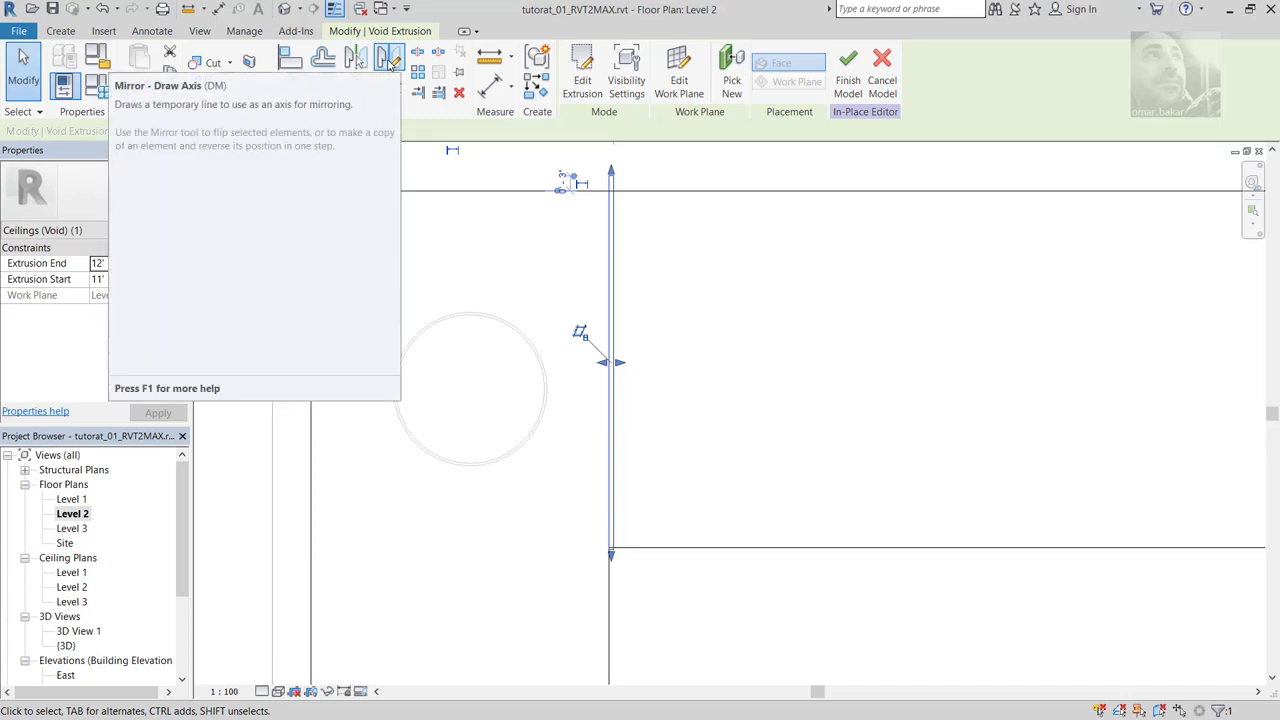
{"action": "left_click", "coordinate": [390, 62]}
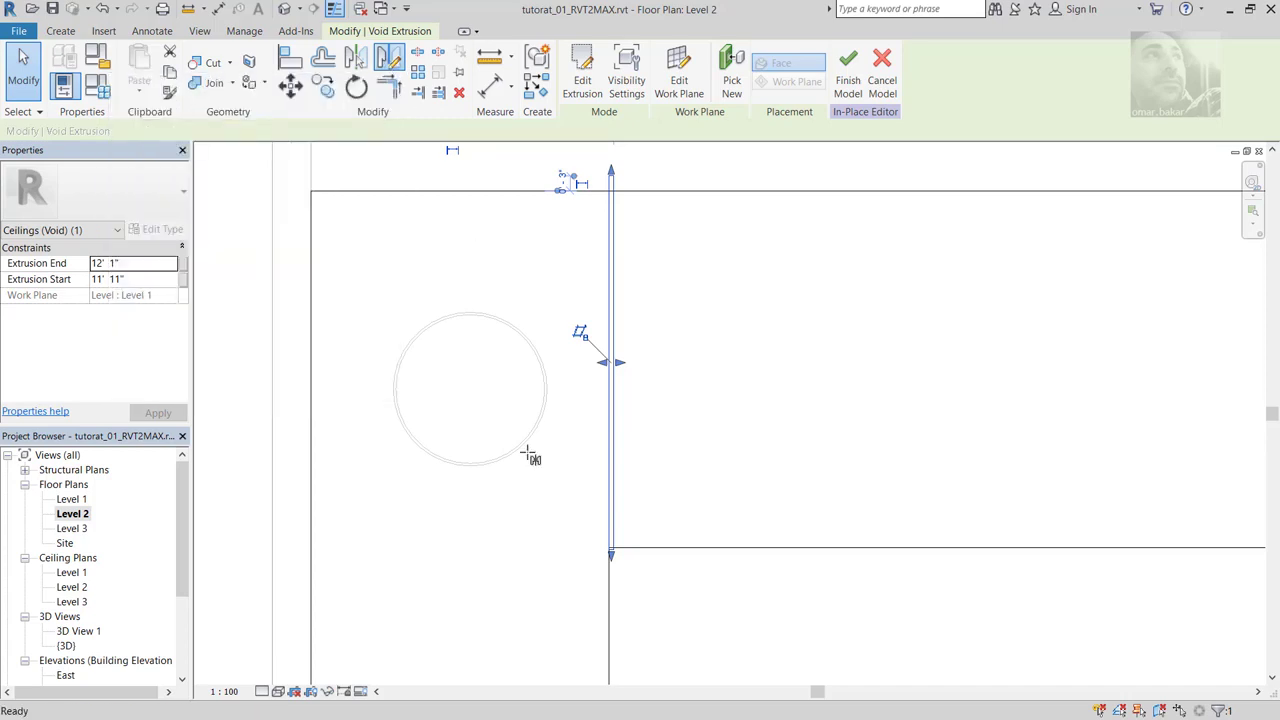
{"action": "left_click", "coordinate": [597, 546]}
{"action": "left_click", "coordinate": [598, 546]}
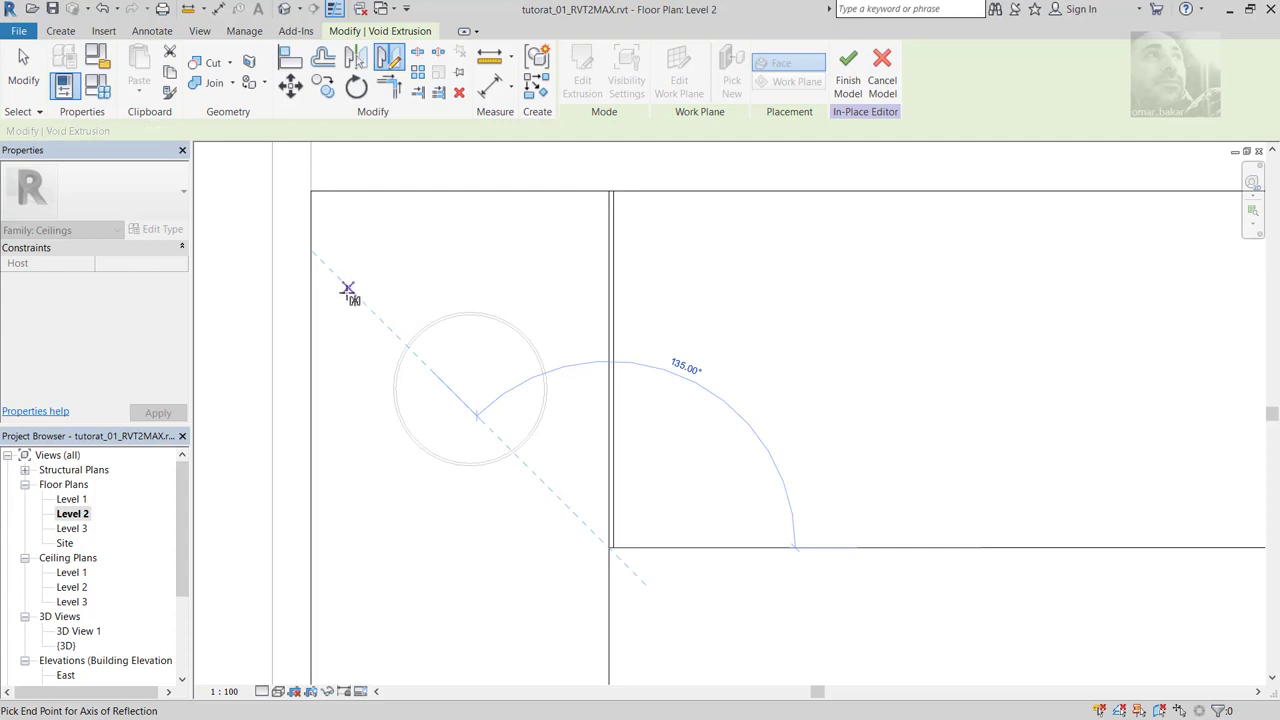
{"action": "left_click", "coordinate": [434, 309]}
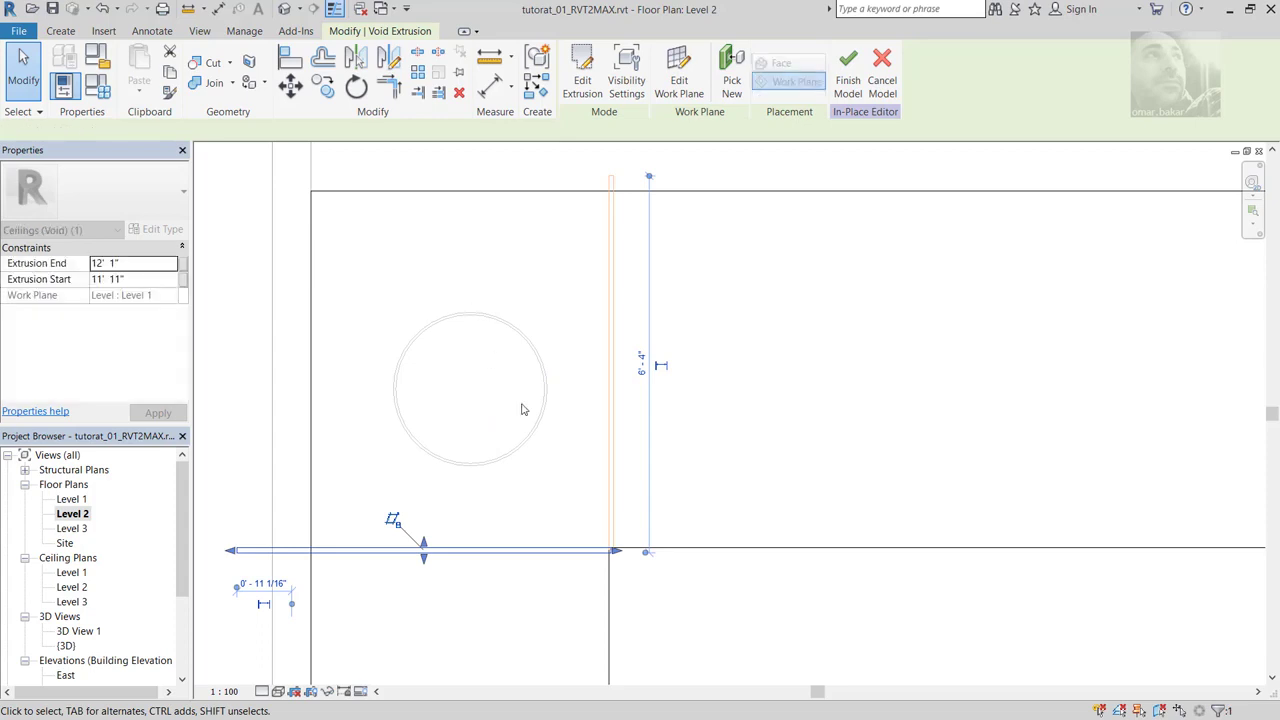
{"action": "left_click", "coordinate": [243, 285]}
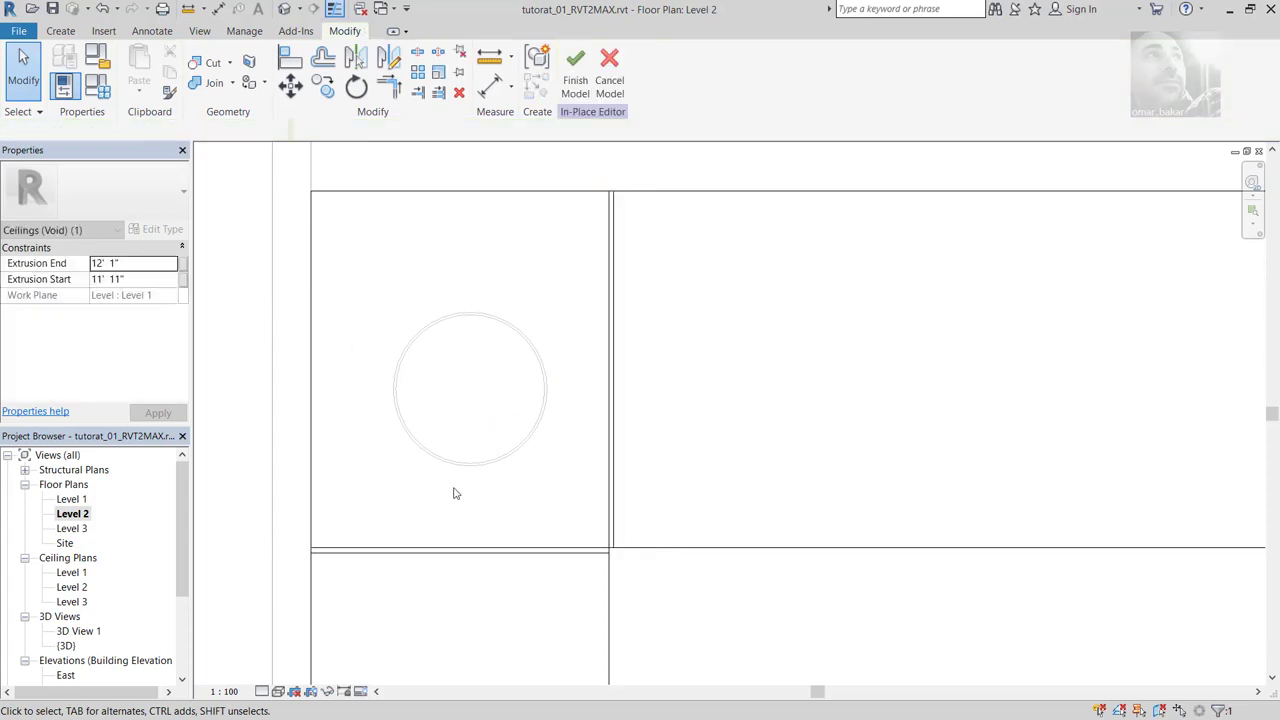
{"action": "scroll", "coordinate": [543, 491], "scroll_direction": "down", "scroll_amount": 3}
{"action": "middle_click_drag", "start_coordinate": [817, 434], "coordinate": [503, 398]}
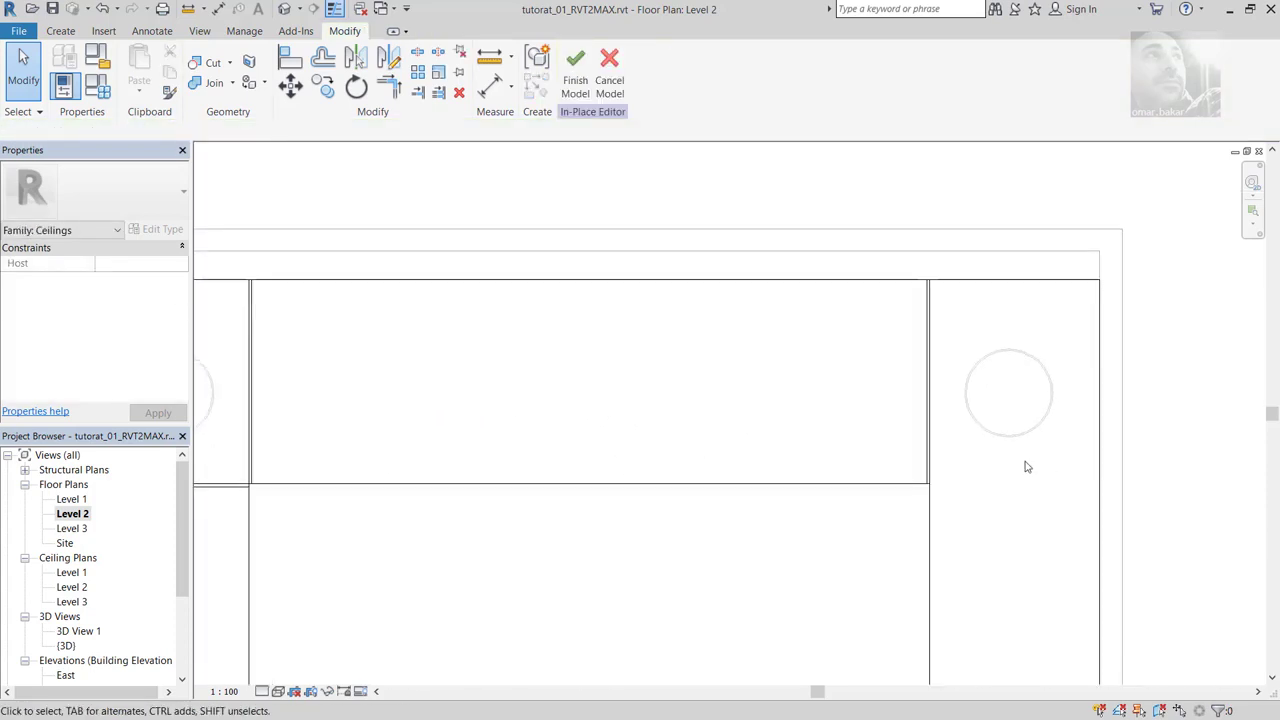
Step: Mirror the selected groove void across a 45° axis starting at the wall corner
{"action": "scroll", "coordinate": [990, 455], "scroll_direction": "up", "scroll_amount": 2}
{"action": "scroll", "coordinate": [901, 447], "scroll_direction": "up", "scroll_amount": 1}
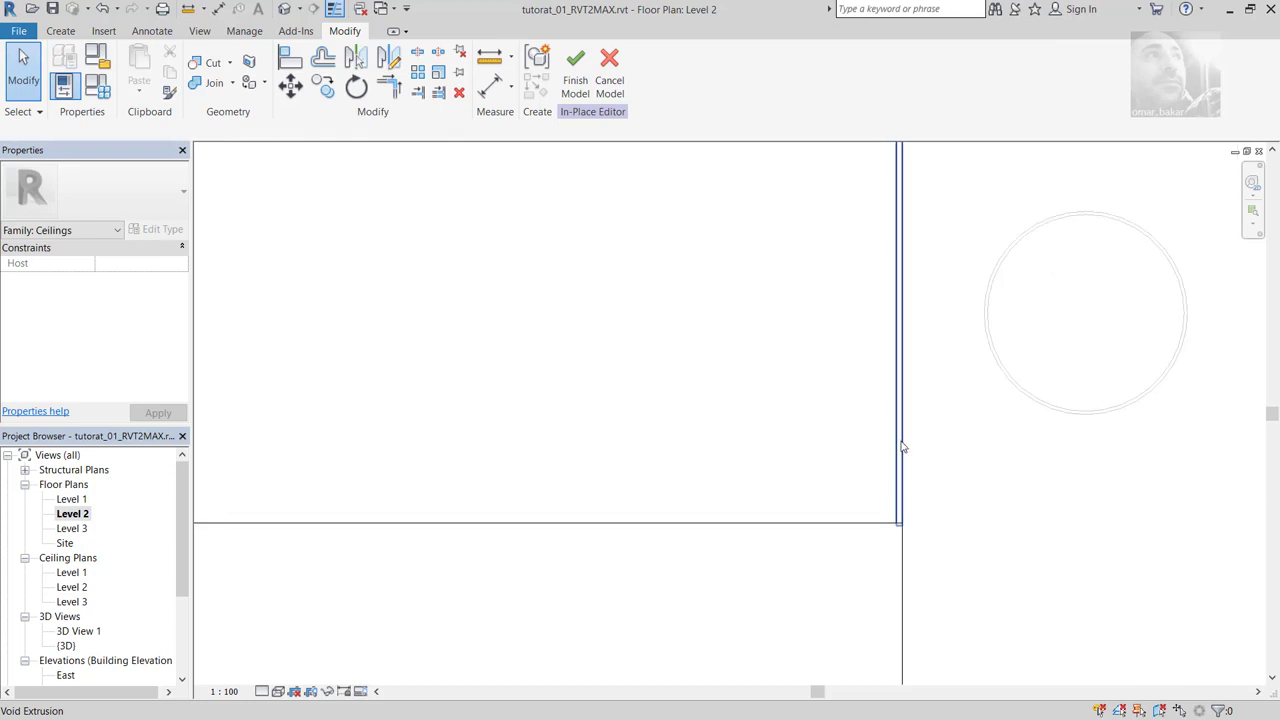
{"action": "left_click", "coordinate": [901, 447]}
{"action": "middle_click_drag", "start_coordinate": [1014, 474], "coordinate": [694, 489]}
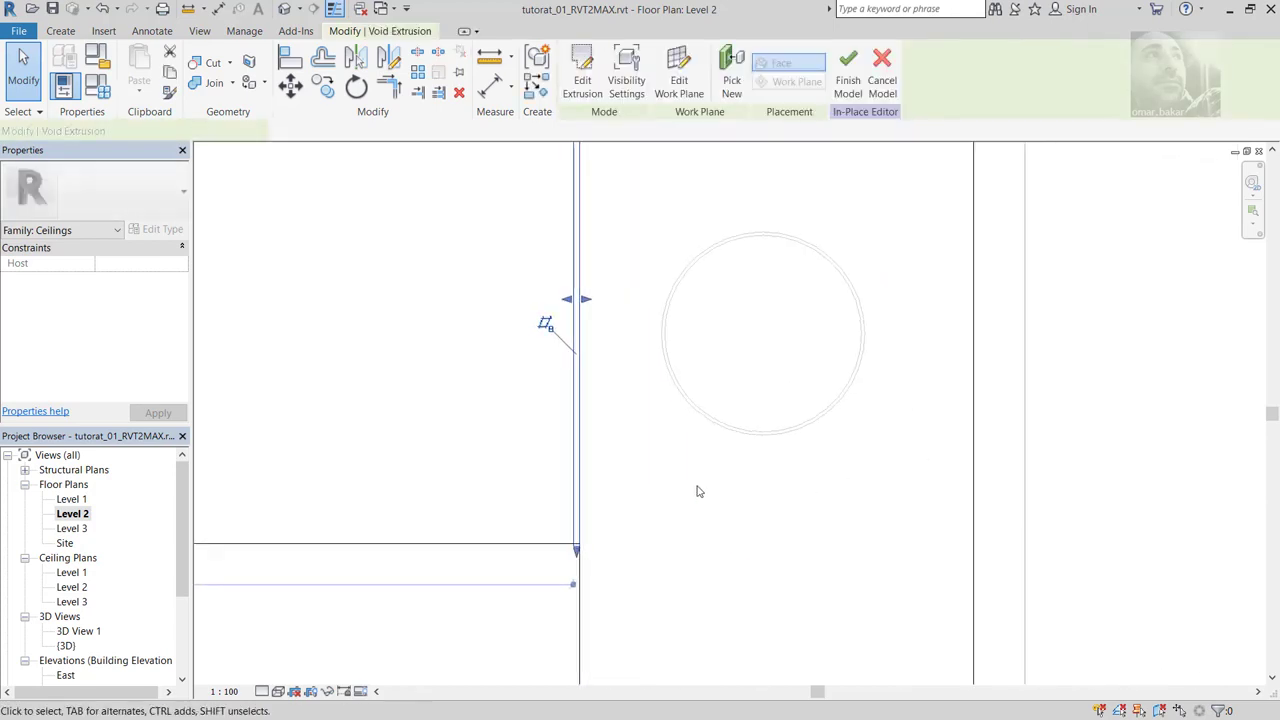
{"action": "scroll", "coordinate": [694, 489], "scroll_direction": "down", "scroll_amount": 1}
{"action": "left_click", "coordinate": [390, 58]}
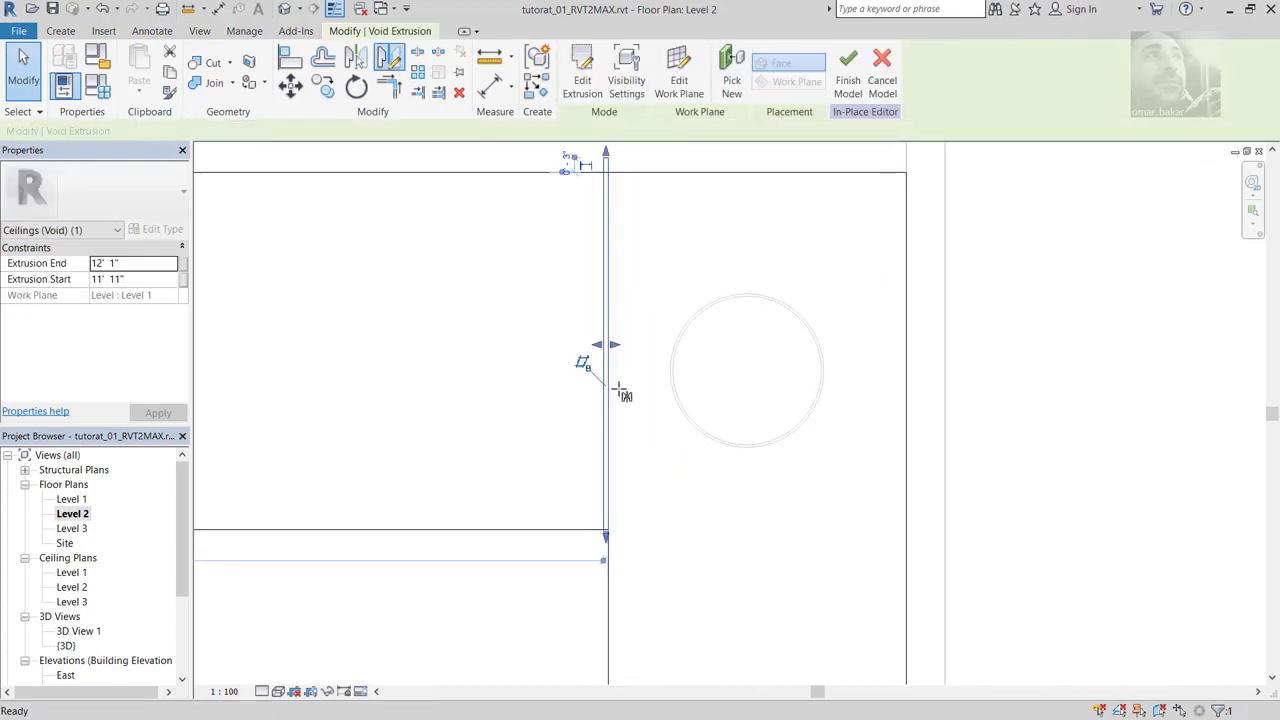
{"action": "left_click", "coordinate": [606, 530]}
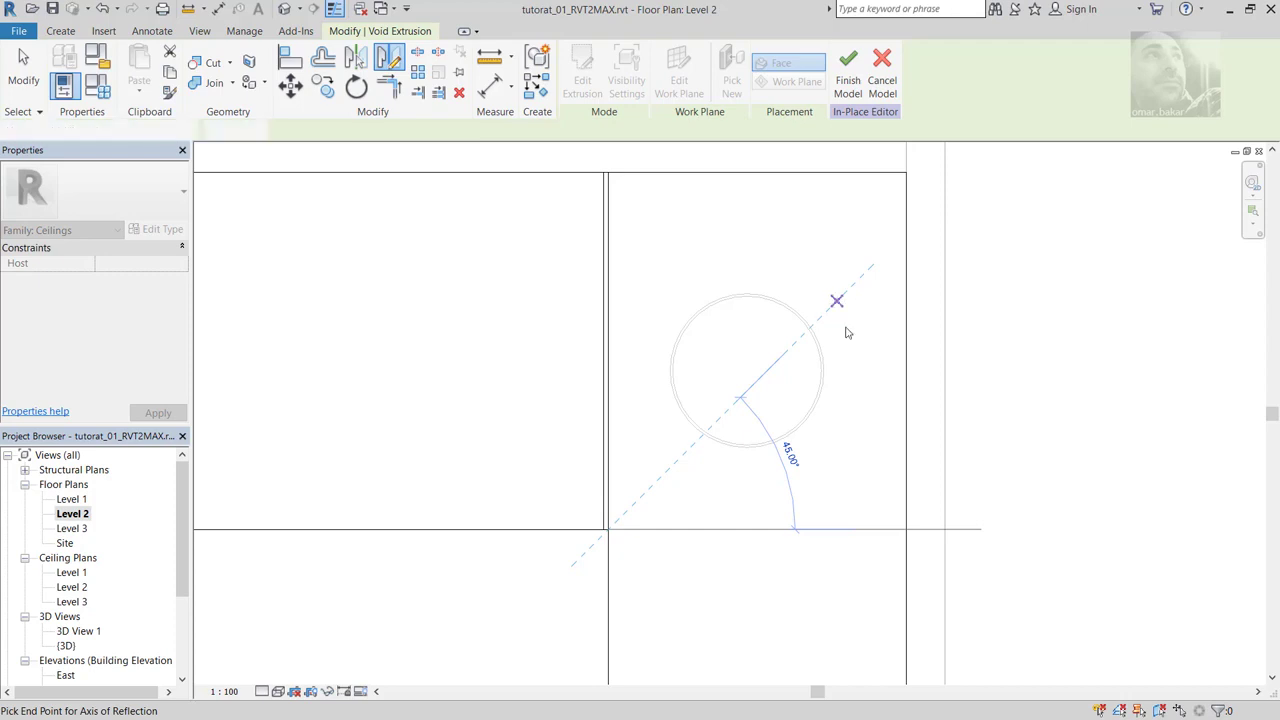
{"action": "left_click", "coordinate": [837, 302]}
{"action": "left_click", "coordinate": [1066, 597]}
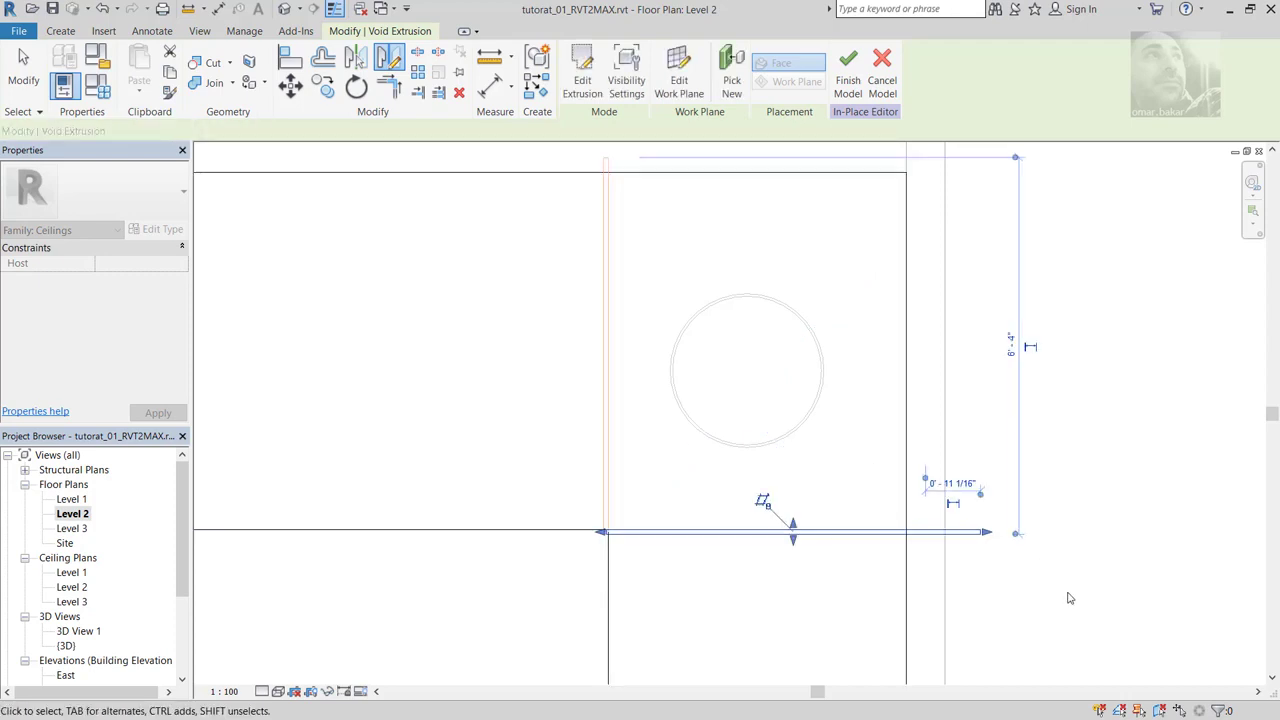
Step: Pan to show more ceiling panels, then switch to the lobby reference photo
{"action": "scroll", "coordinate": [686, 537], "scroll_direction": "down", "scroll_amount": 3}
{"action": "middle_click_drag", "start_coordinate": [588, 519], "coordinate": [786, 489]}
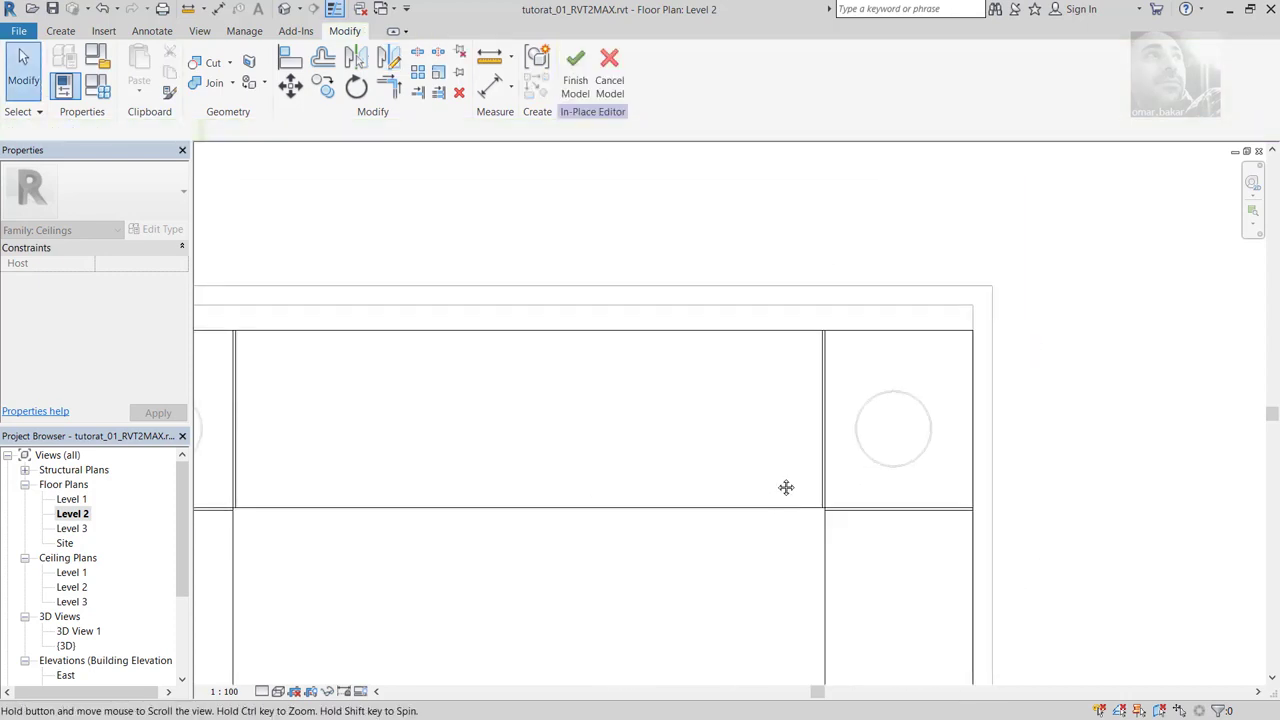
{"action": "key", "text": "alt+Tab"}
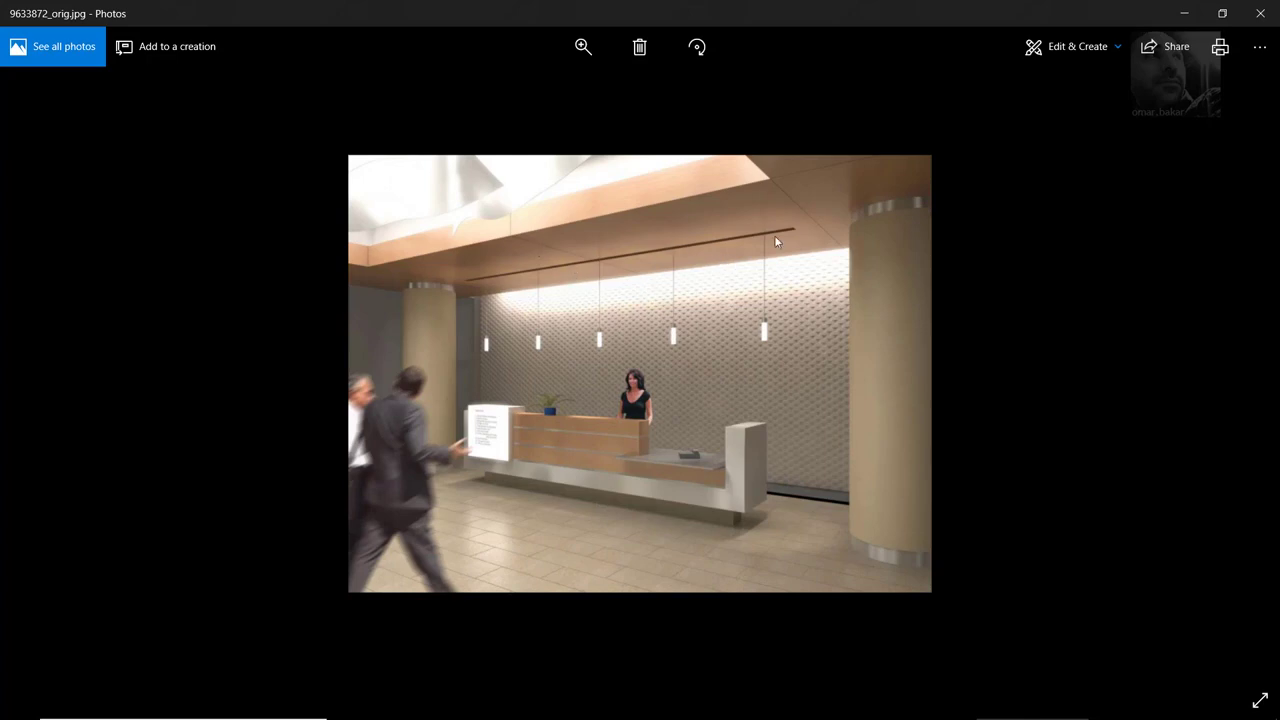
Step: Back in Revit, select the groove on the ceiling panel's left edge
{"action": "left_click", "coordinate": [1184, 13]}
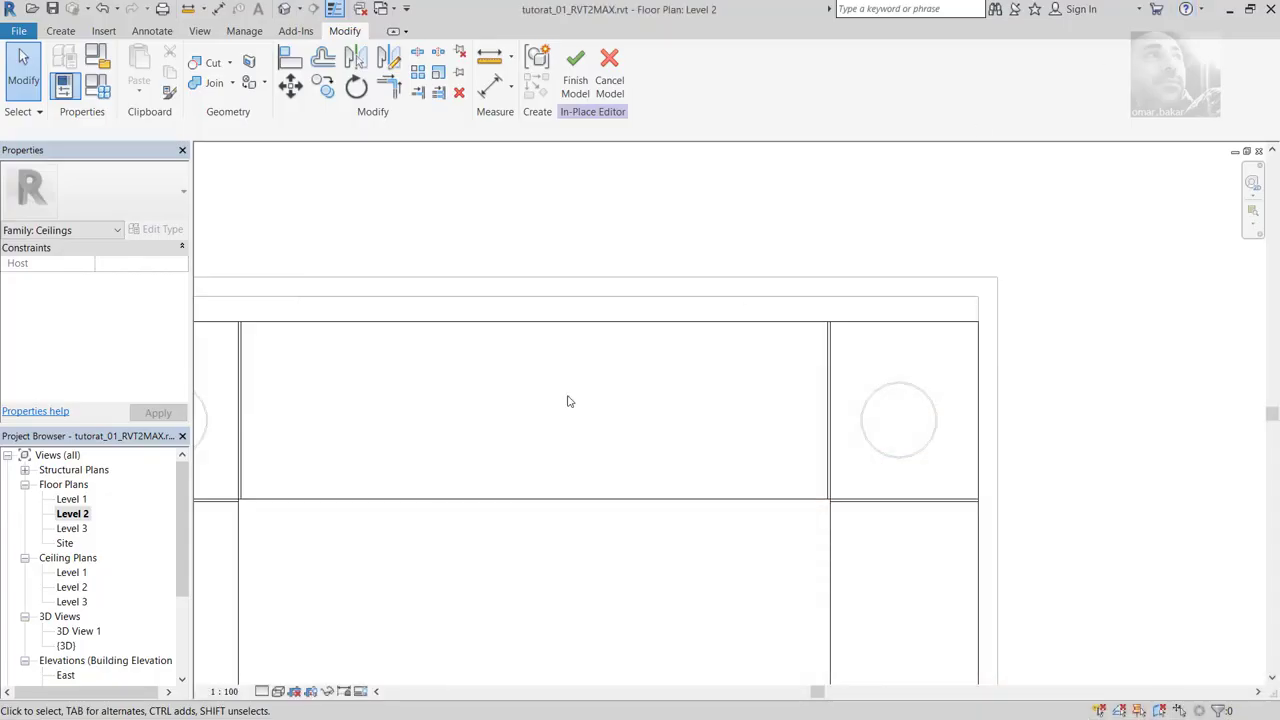
{"action": "left_click", "coordinate": [242, 468]}
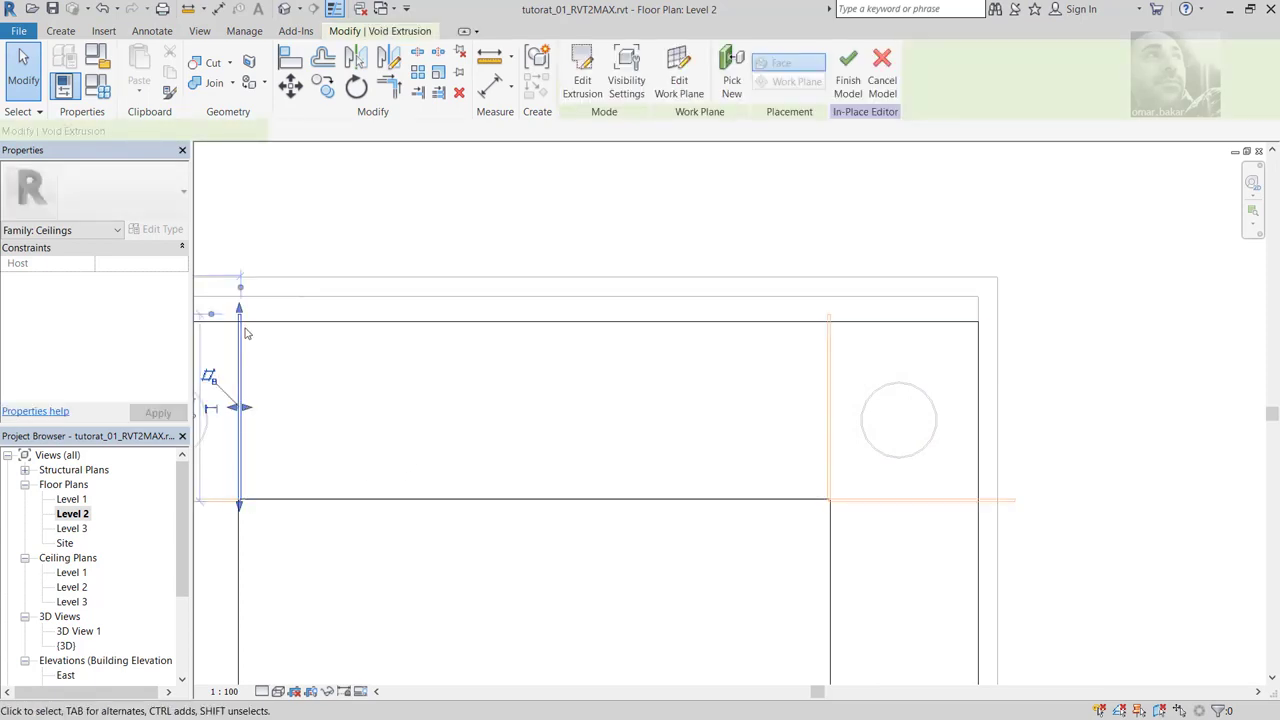
{"action": "scroll", "coordinate": [251, 331], "scroll_direction": "up", "scroll_amount": 2}
{"action": "mouse_move", "coordinate": [251, 331]}
{"action": "middle_mouse_down"}
{"action": "mouse_move", "coordinate": [366, 313]}
{"action": "mouse_move", "coordinate": [357, 586]}
{"action": "middle_mouse_up"}
{"action": "scroll", "coordinate": [346, 563], "scroll_direction": "up", "scroll_amount": 2}
{"action": "scroll", "coordinate": [340, 551], "scroll_direction": "up", "scroll_amount": 2}
{"action": "scroll", "coordinate": [340, 551], "scroll_direction": "up", "scroll_amount": 2}
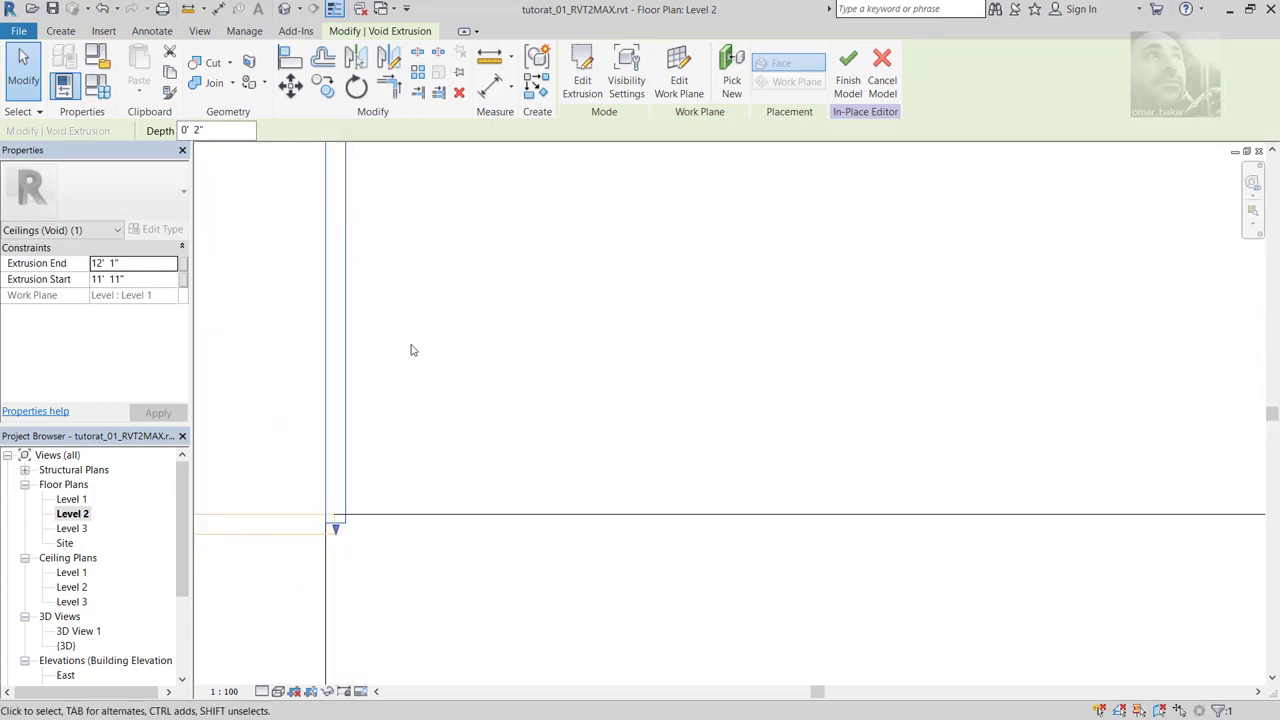
Step: Copy the groove with CO from its lower corner to the midpoint of the panel's lower edge
{"action": "left_click", "coordinate": [326, 86]}
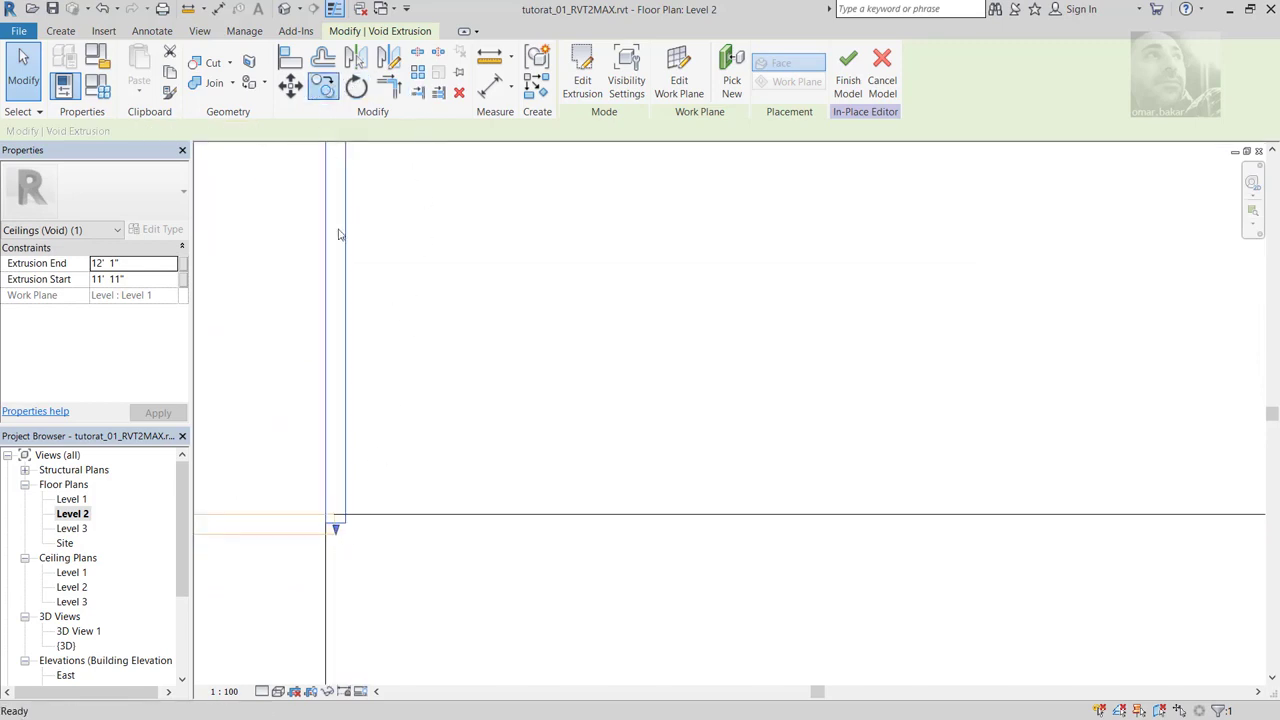
{"action": "key", "text": "c"}
{"action": "key", "text": "o"}
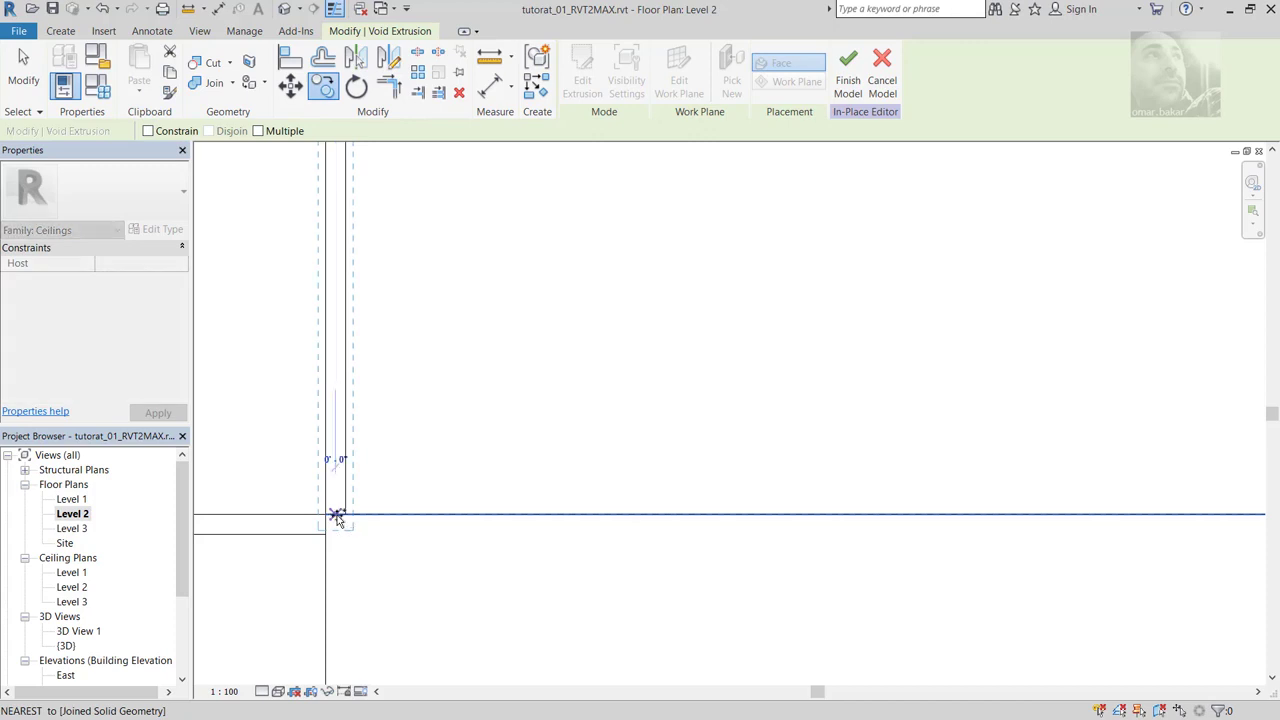
{"action": "left_click", "coordinate": [334, 517]}
{"action": "middle_click_drag", "start_coordinate": [786, 523], "coordinate": [1004, 551]}
{"action": "scroll", "coordinate": [608, 540], "scroll_direction": "down", "scroll_amount": 2}
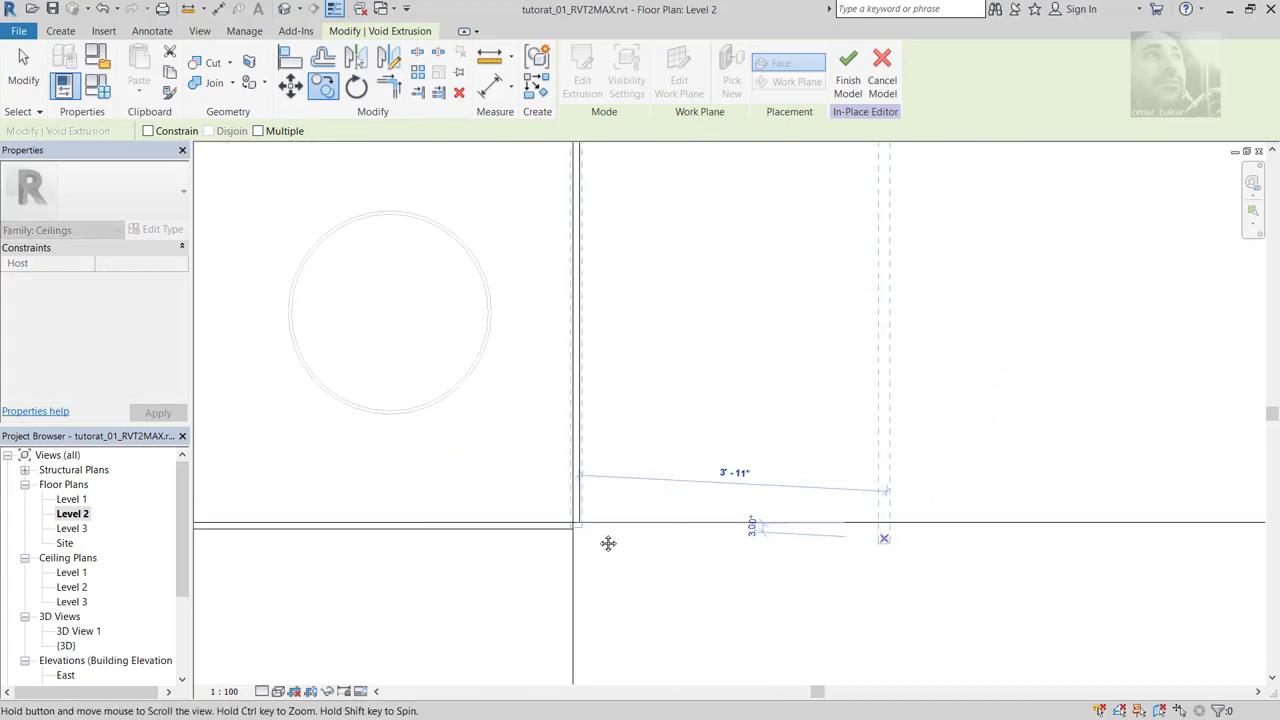
{"action": "scroll", "coordinate": [680, 529], "scroll_direction": "up", "scroll_amount": 2}
{"action": "scroll", "coordinate": [863, 531], "scroll_direction": "down", "scroll_amount": 3}
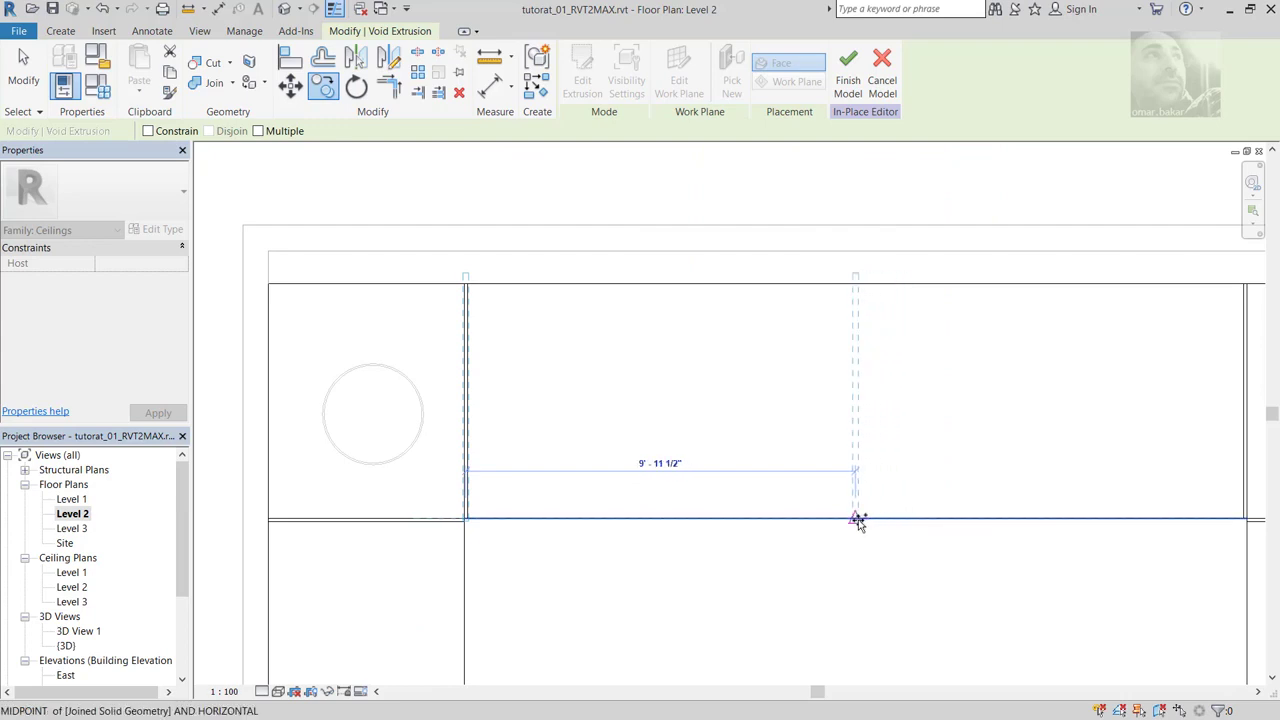
{"action": "left_click", "coordinate": [857, 519]}
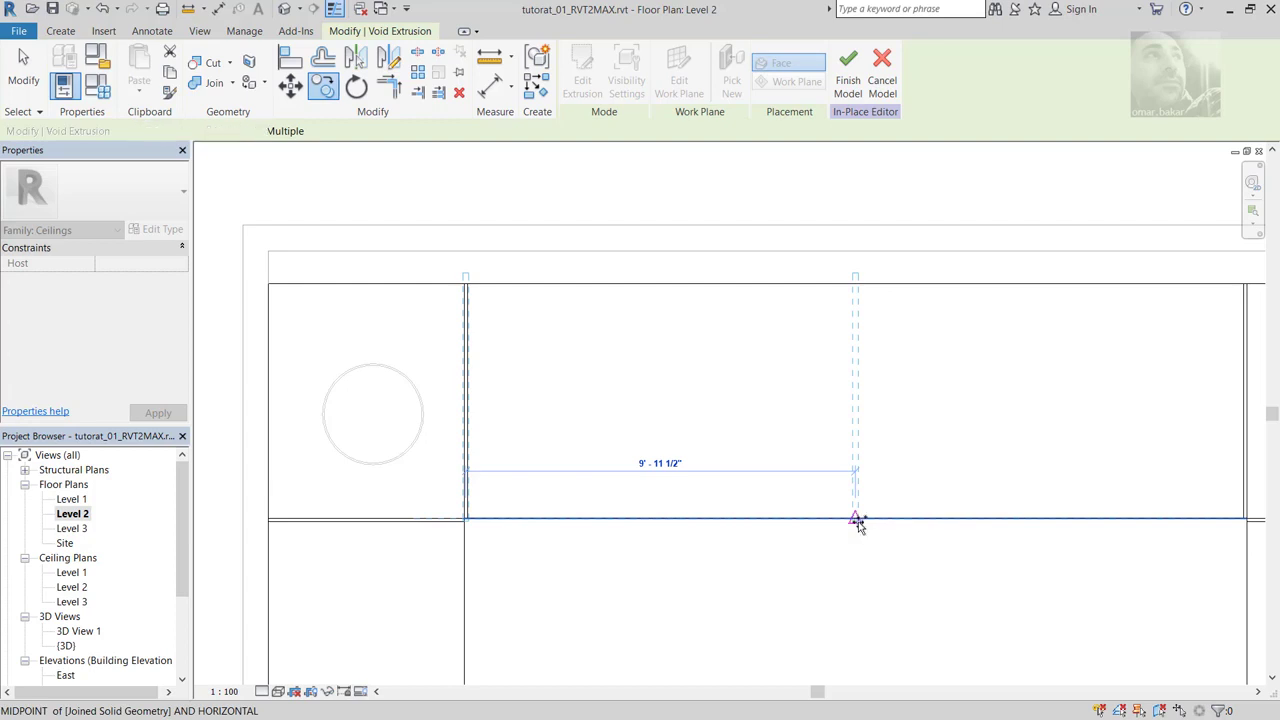
{"action": "left_click", "coordinate": [884, 583]}
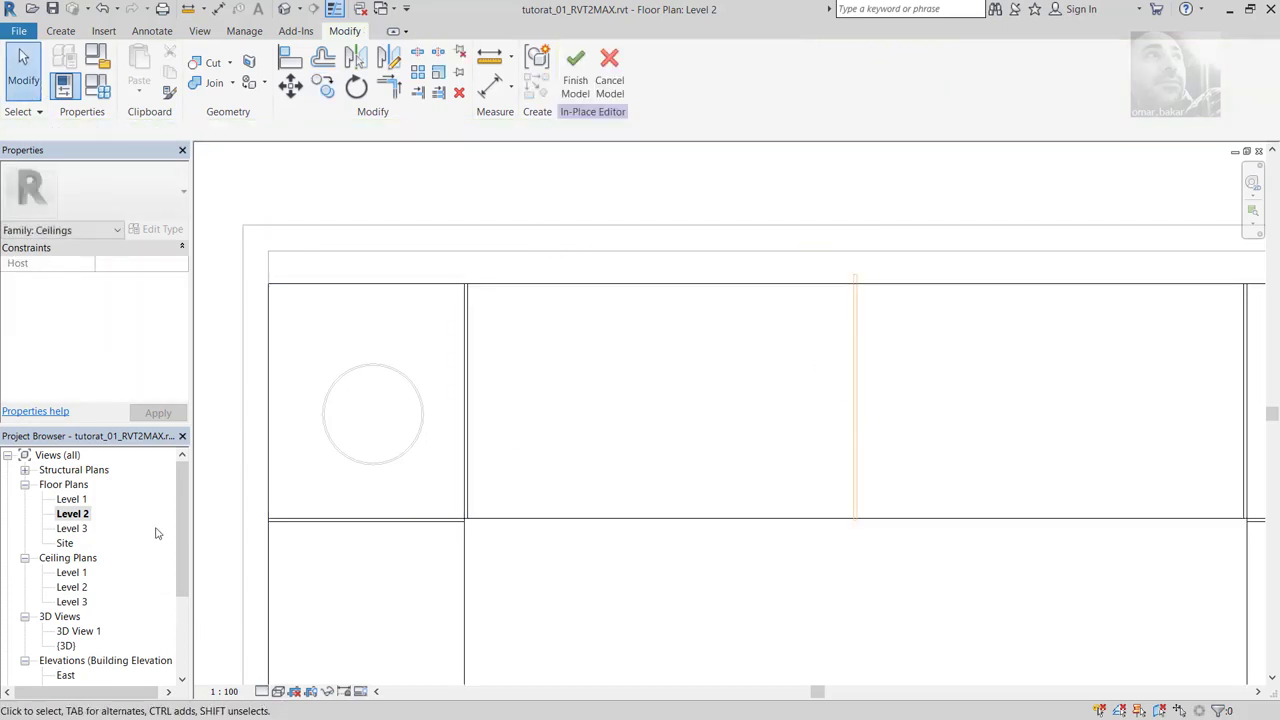
{"action": "scroll", "coordinate": [184, 531], "scroll_direction": "down", "scroll_amount": 2}
{"action": "double_click", "coordinate": [78, 601]}
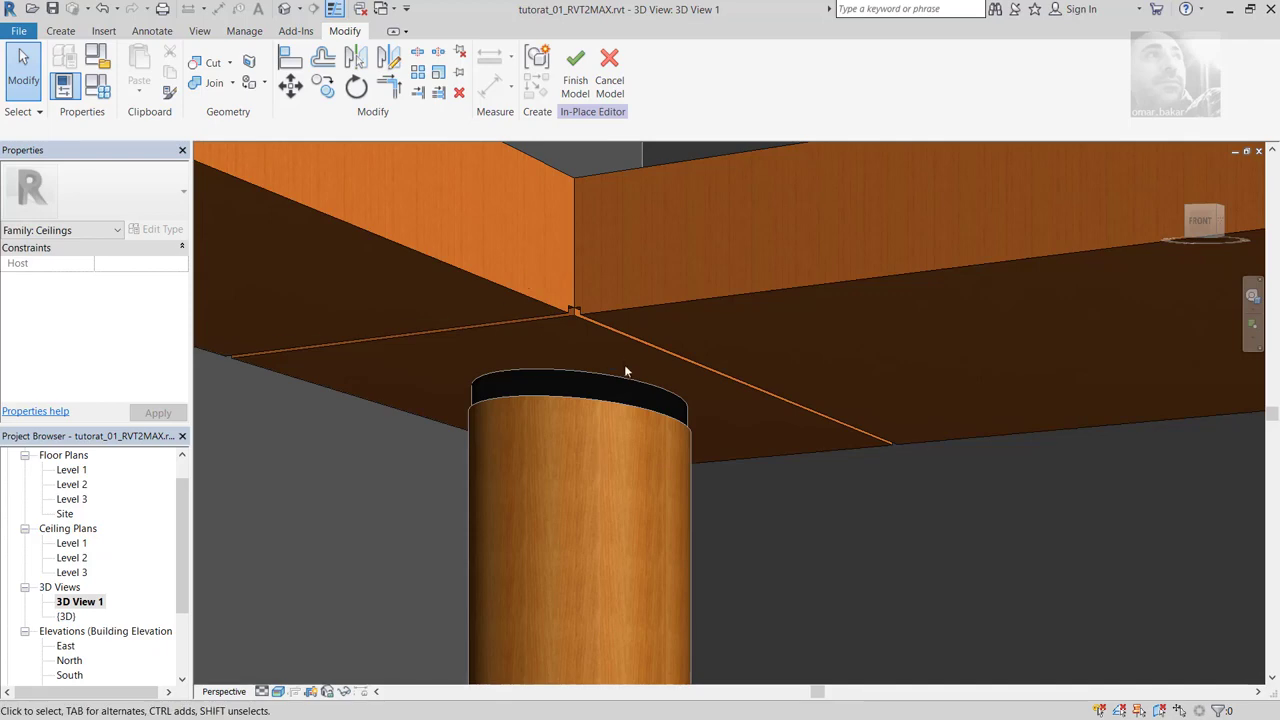
{"action": "scroll", "coordinate": [626, 371], "scroll_direction": "down", "scroll_amount": 3}
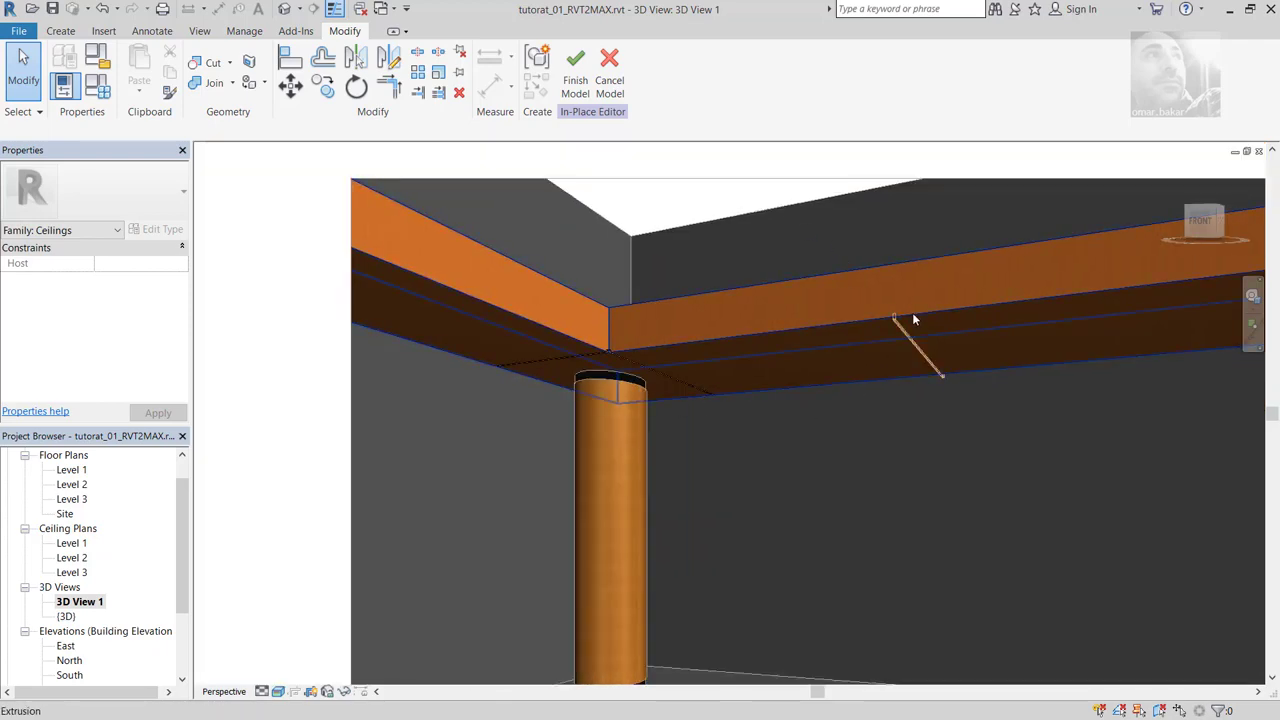
{"action": "scroll", "coordinate": [912, 318], "scroll_direction": "up", "scroll_amount": 2}
{"action": "scroll", "coordinate": [900, 330], "scroll_direction": "up", "scroll_amount": 3}
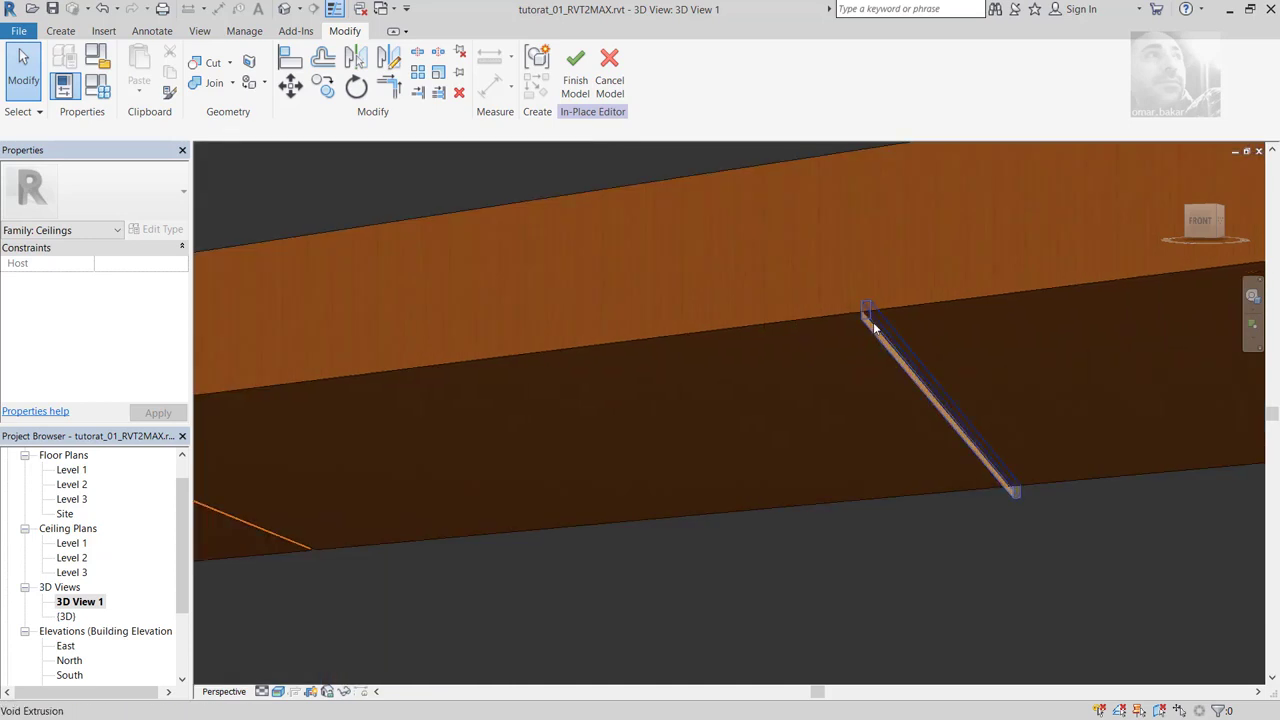
{"action": "scroll", "coordinate": [904, 380], "scroll_direction": "down", "scroll_amount": 3}
{"action": "scroll", "coordinate": [920, 409], "scroll_direction": "down", "scroll_amount": 2}
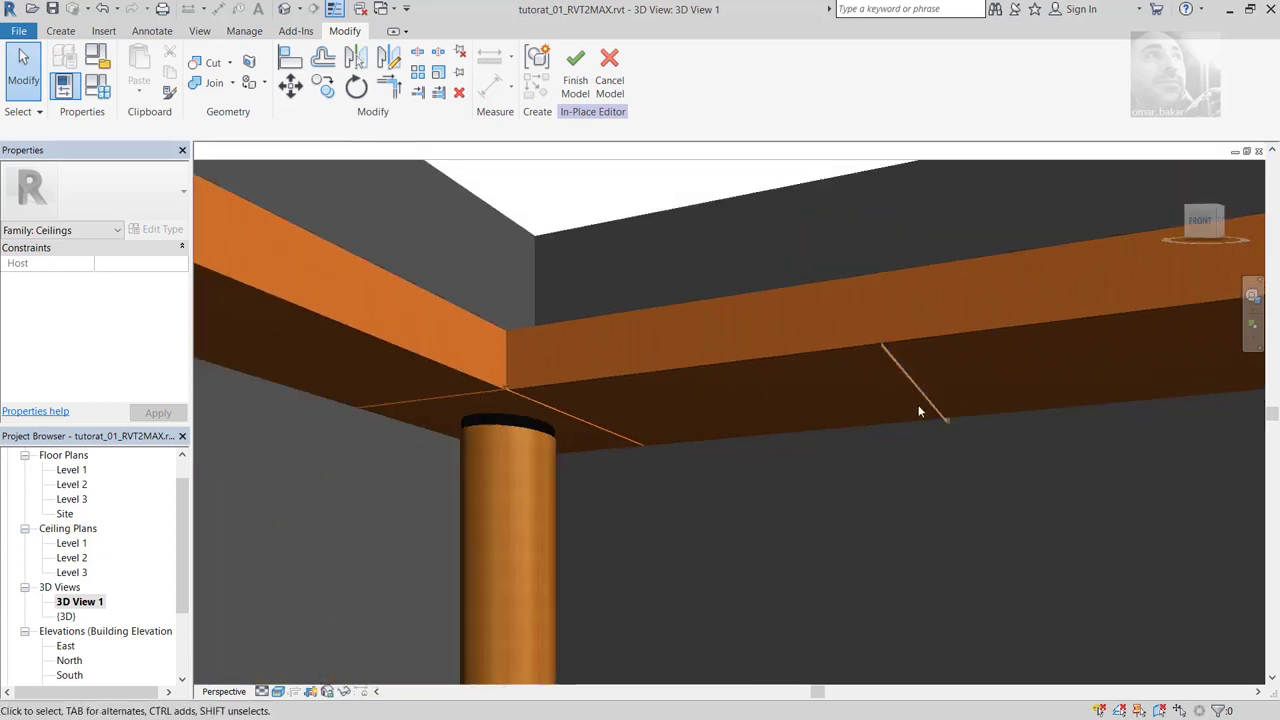
{"action": "mouse_move", "coordinate": [959, 437]}
{"action": "middle_mouse_down"}
{"action": "mouse_move", "coordinate": [838, 450]}
{"action": "mouse_move", "coordinate": [574, 443]}
{"action": "middle_mouse_up"}
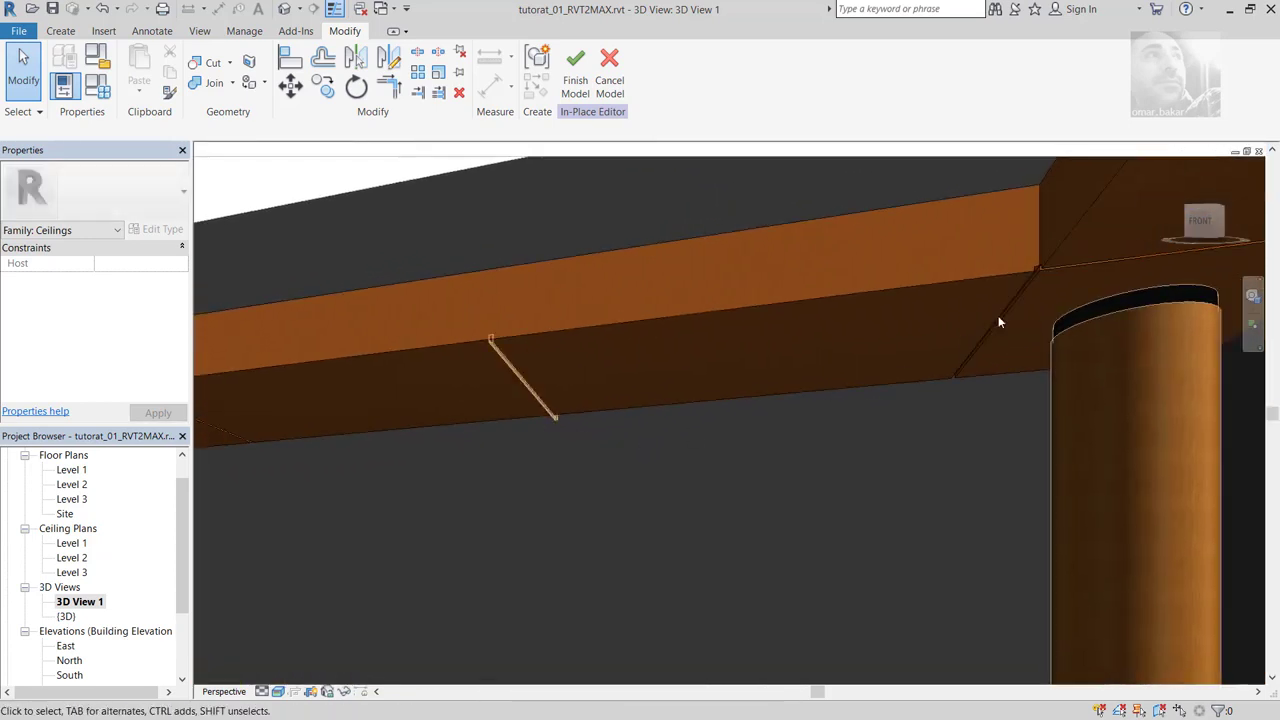
{"action": "left_click", "coordinate": [495, 352]}
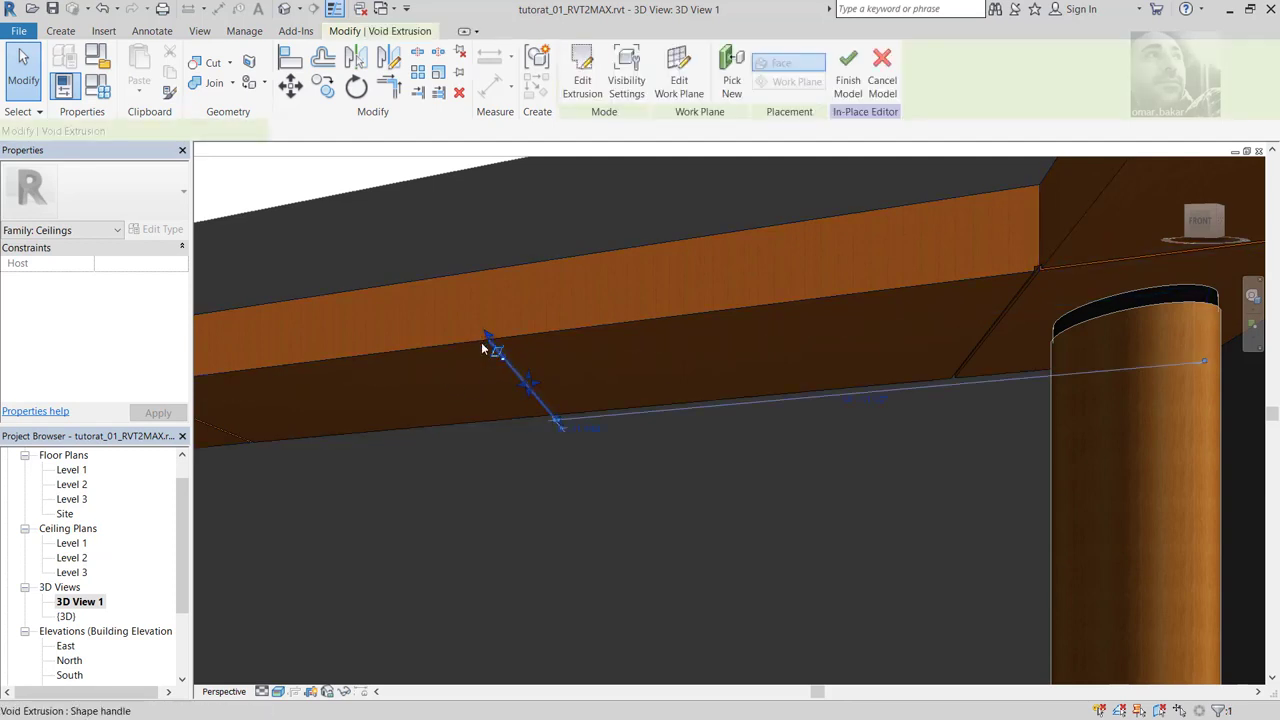
{"action": "scroll", "coordinate": [481, 346], "scroll_direction": "up", "scroll_amount": 2}
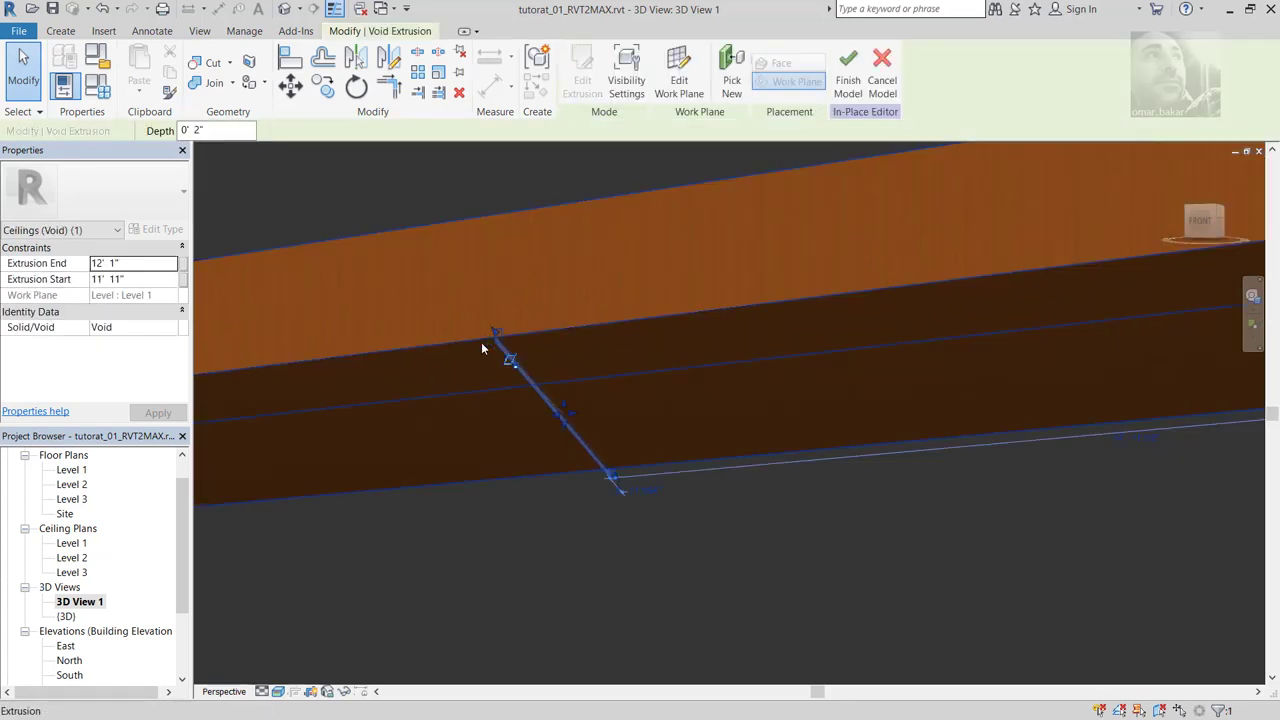
{"action": "left_click", "coordinate": [621, 429]}
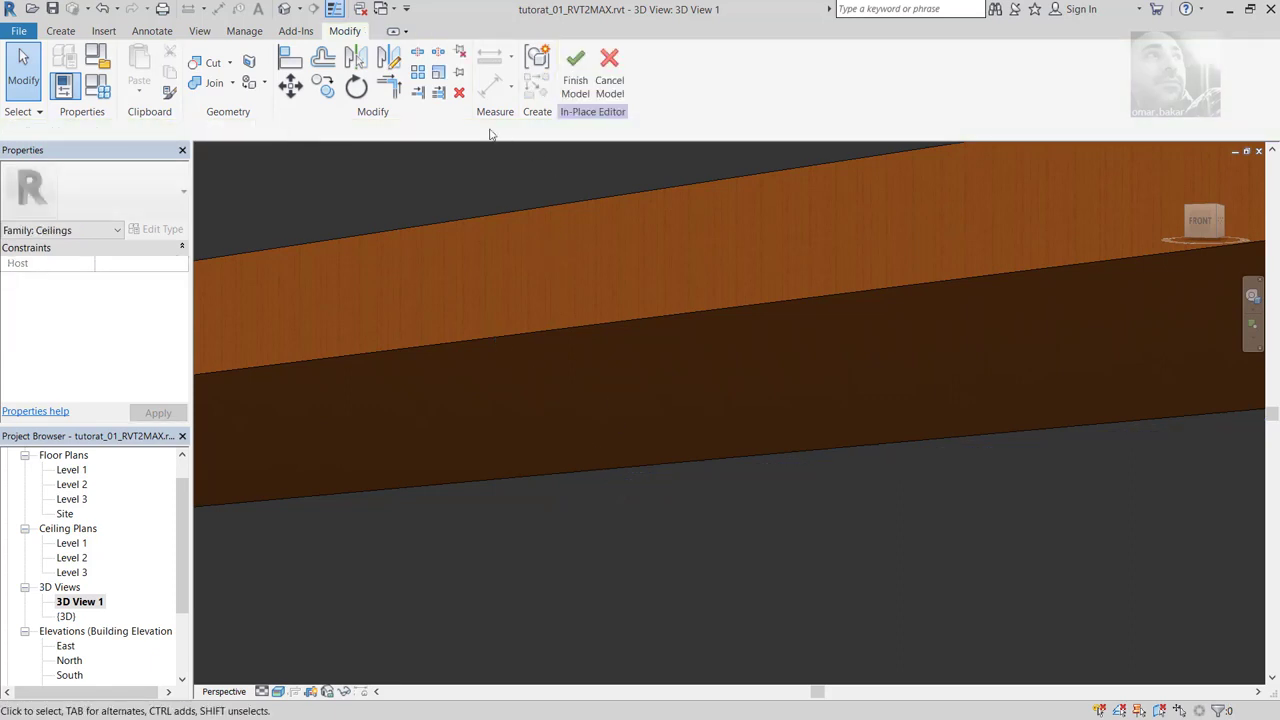
{"action": "left_click", "coordinate": [357, 87]}
{"action": "middle_click_drag", "start_coordinate": [487, 318], "coordinate": [854, 306], "text": "shift"}
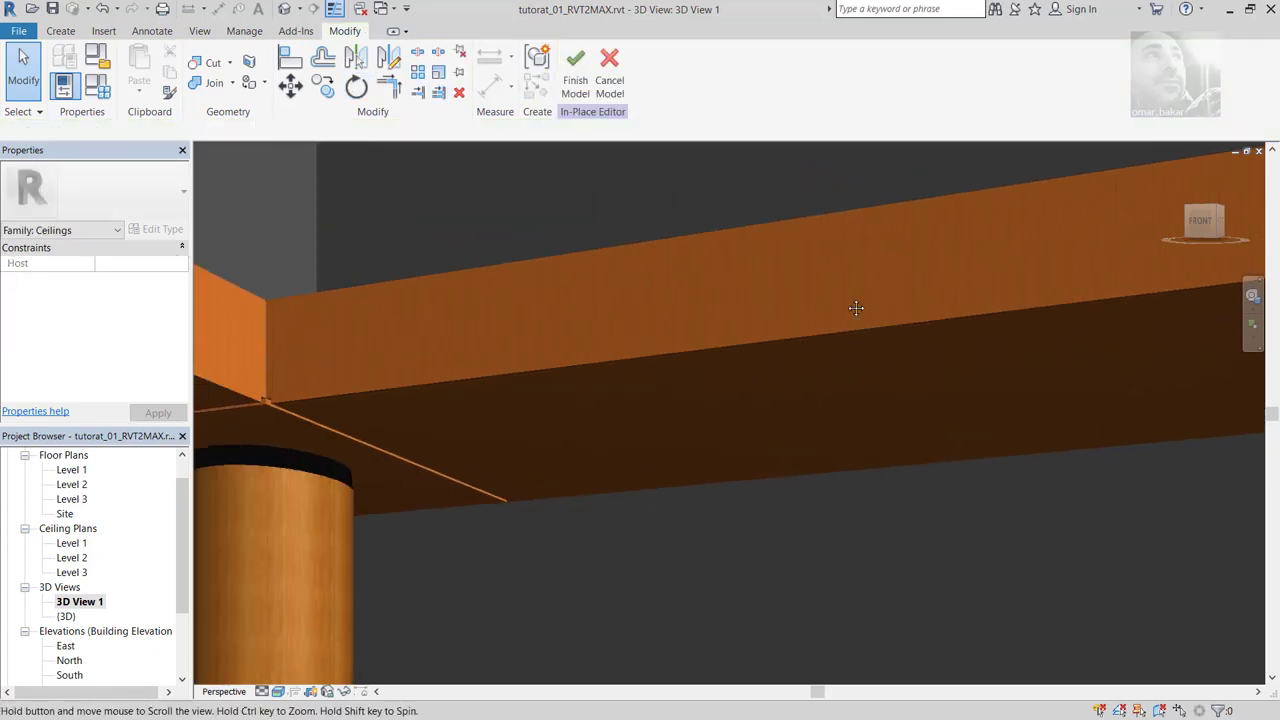
{"action": "left_click", "coordinate": [278, 400]}
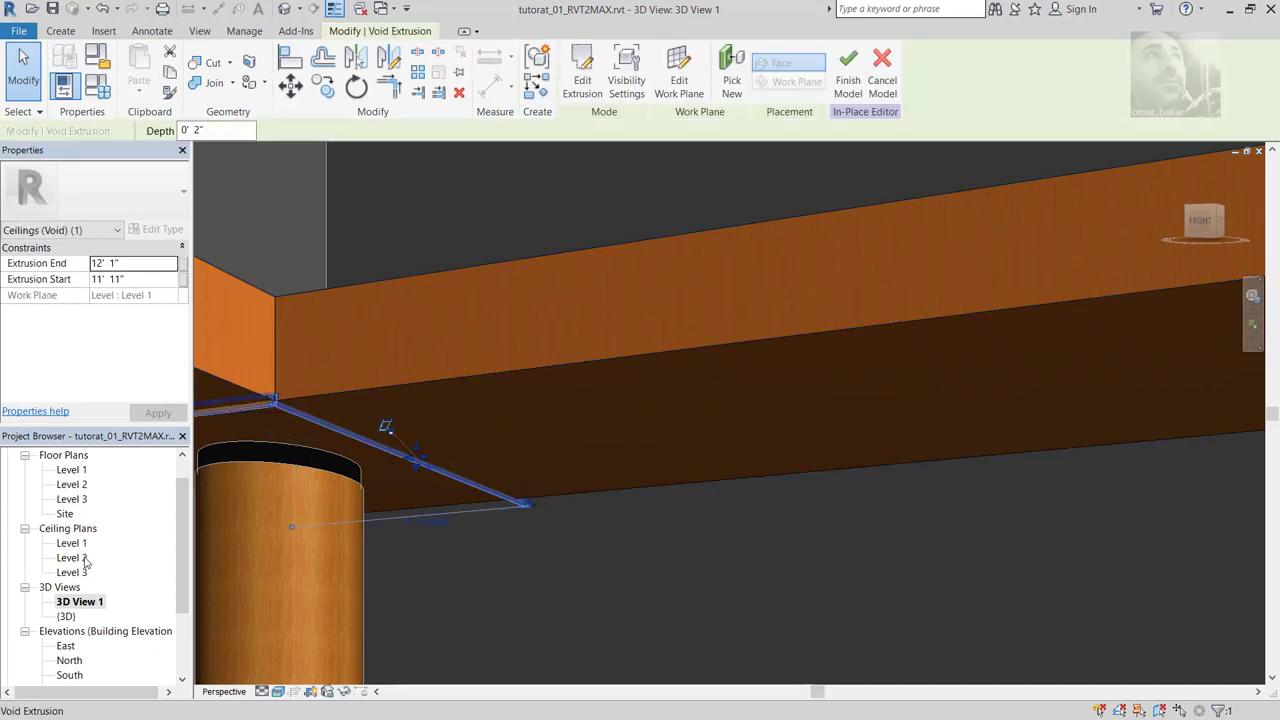
{"action": "double_click", "coordinate": [74, 486]}
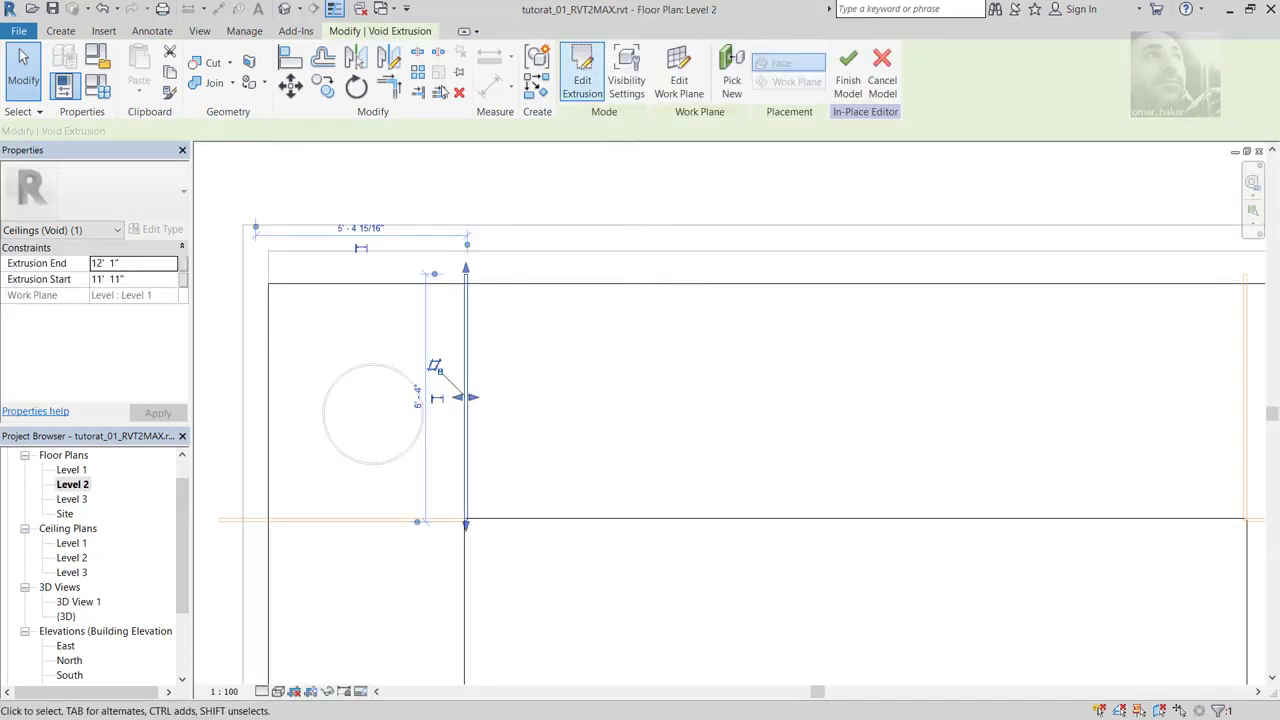
Step: Mirror the groove rightward across a vertical axis through the top wall mid-panel
{"action": "left_click", "coordinate": [390, 60]}
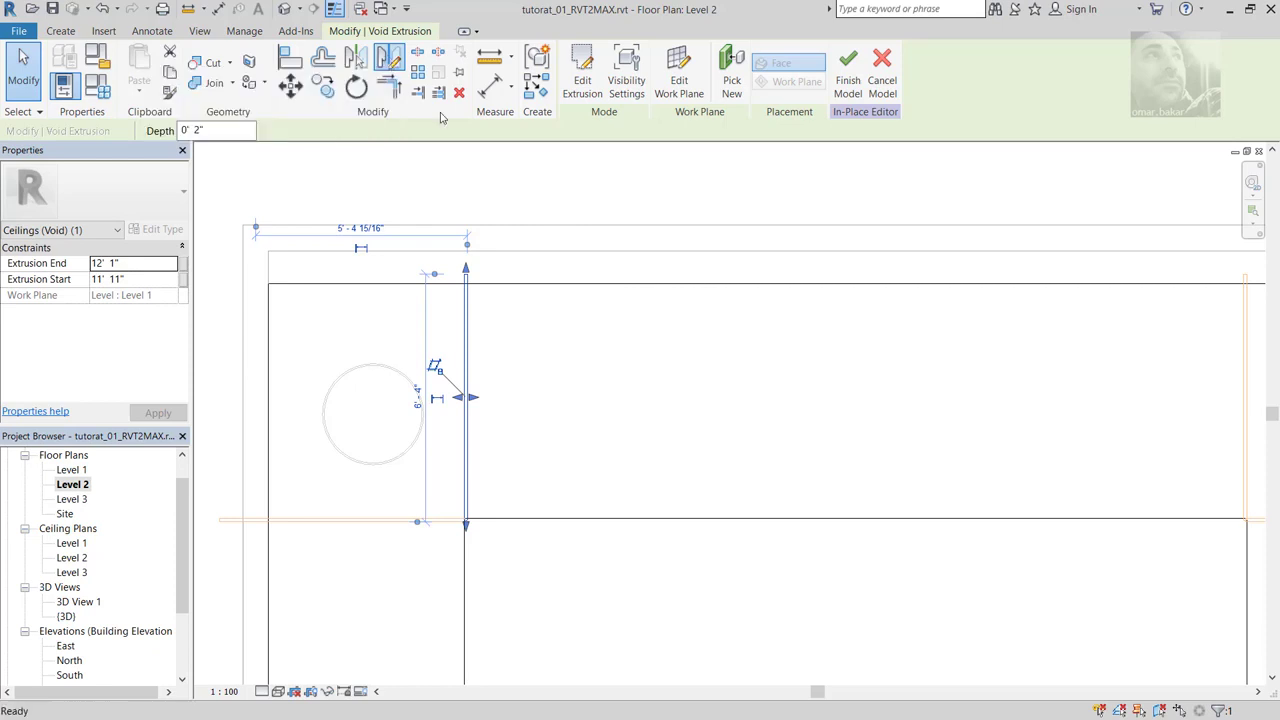
{"action": "left_click", "coordinate": [662, 285]}
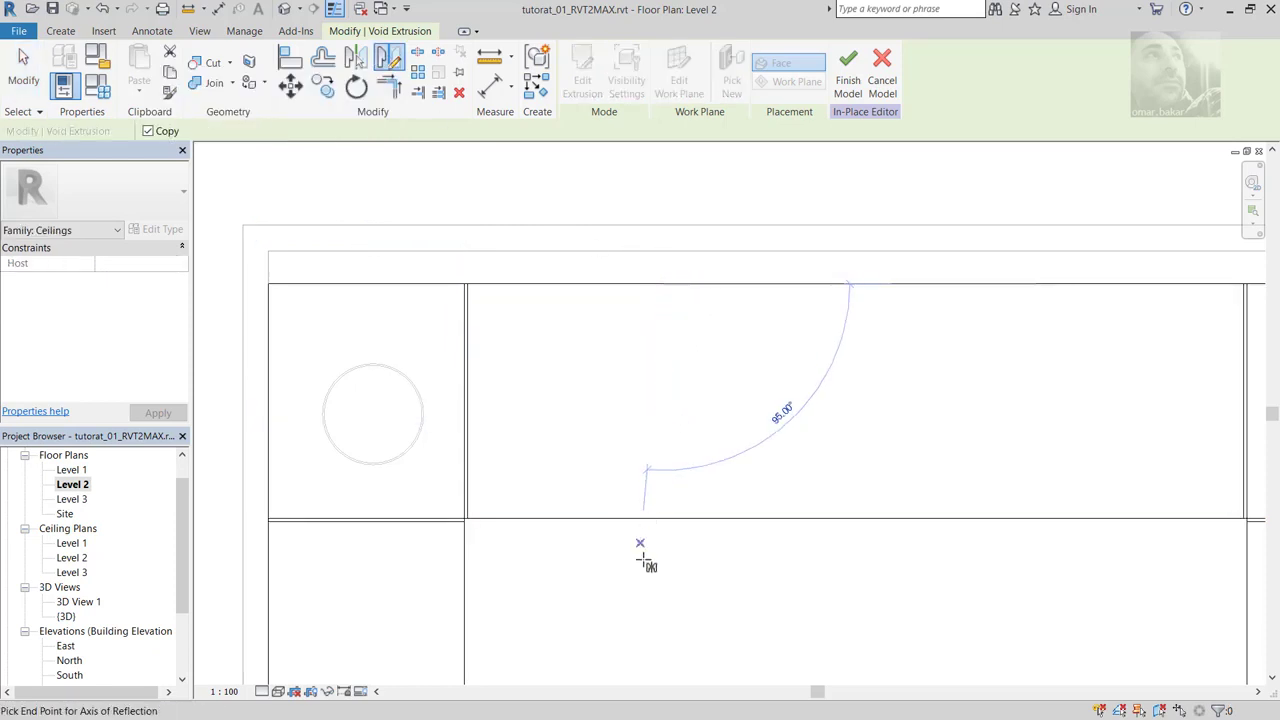
{"action": "left_click", "coordinate": [662, 585]}
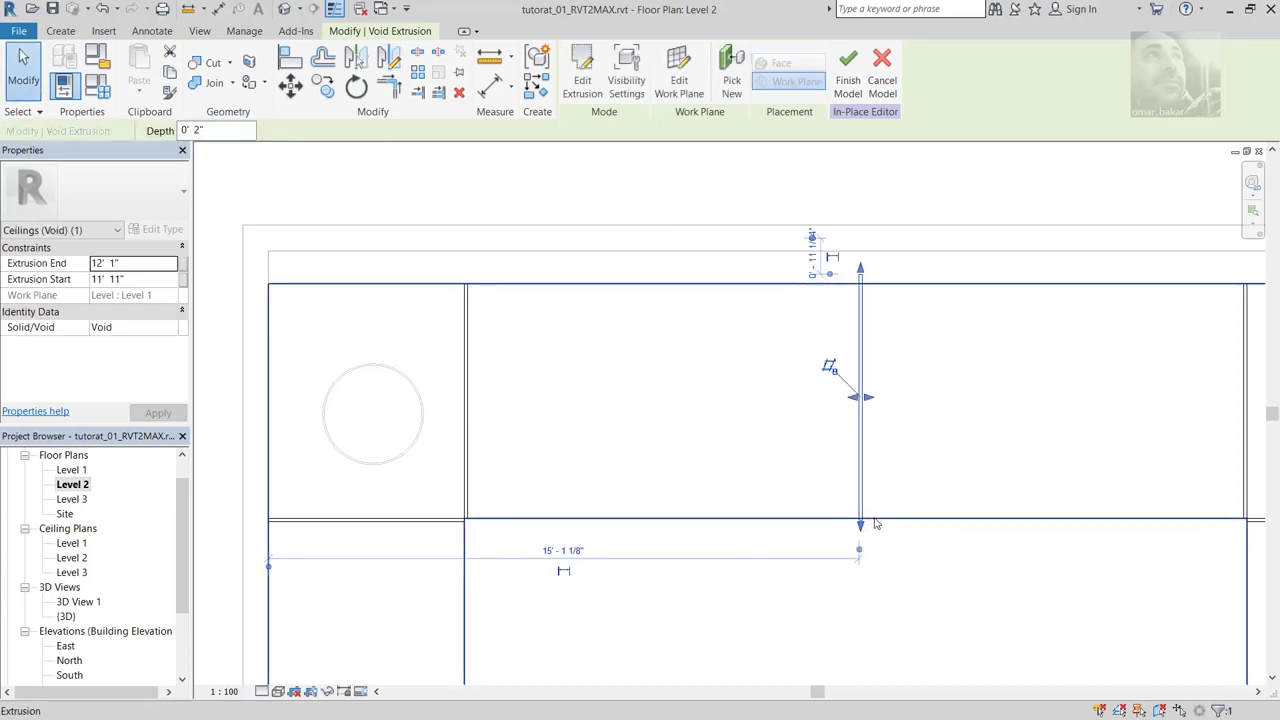
{"action": "scroll", "coordinate": [892, 521], "scroll_direction": "up", "scroll_amount": 2}
{"action": "middle_click_drag", "start_coordinate": [804, 508], "coordinate": [745, 490]}
{"action": "scroll", "coordinate": [743, 491], "scroll_direction": "up", "scroll_amount": 1}
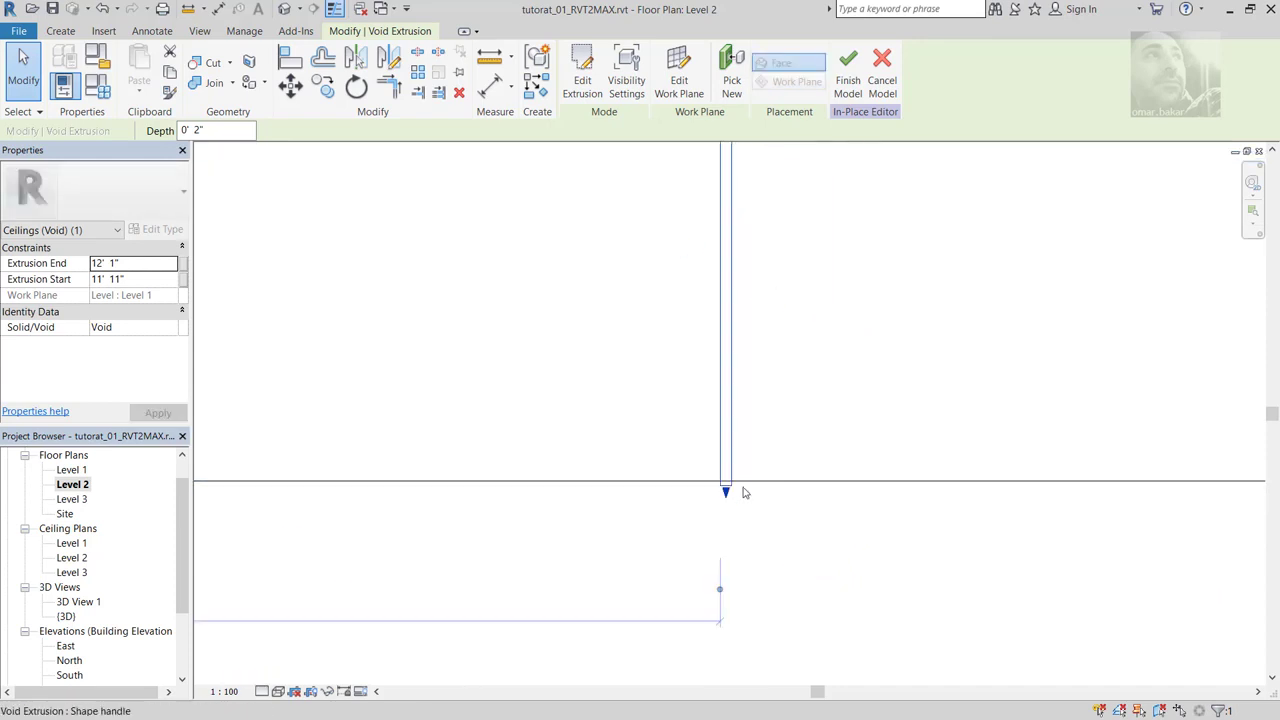
{"action": "scroll", "coordinate": [735, 497], "scroll_direction": "up", "scroll_amount": 1}
{"action": "scroll", "coordinate": [727, 504], "scroll_direction": "up", "scroll_amount": 1}
{"action": "scroll", "coordinate": [730, 502], "scroll_direction": "up", "scroll_amount": 1}
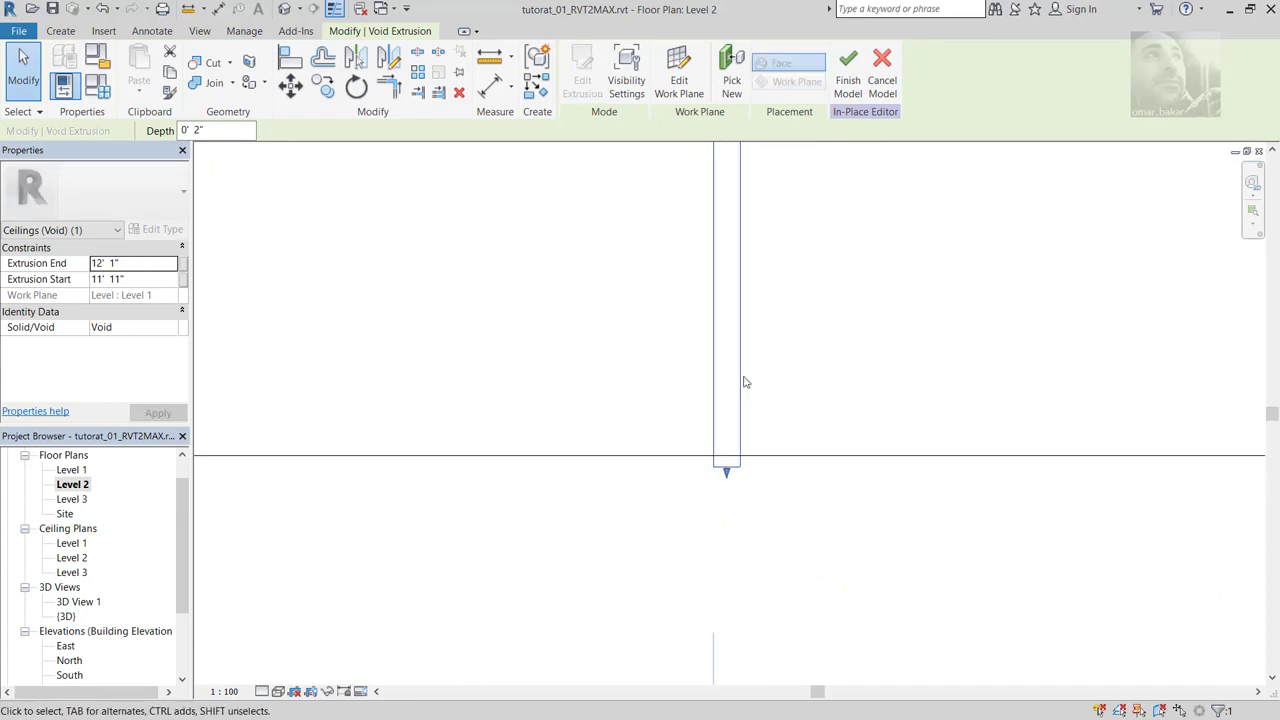
Step: Move the groove void from its corner to the midpoint of the ceiling edge
{"action": "left_click", "coordinate": [727, 468]}
{"action": "left_click", "coordinate": [290, 86]}
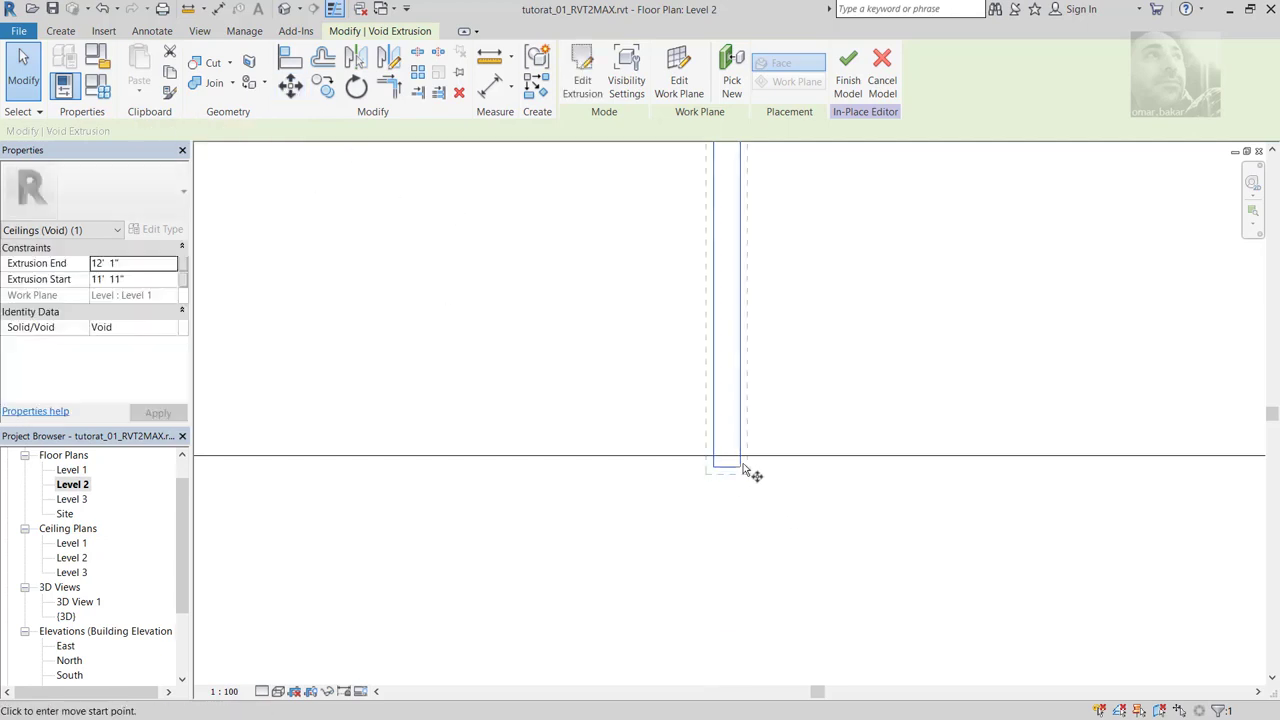
{"action": "left_click", "coordinate": [729, 463]}
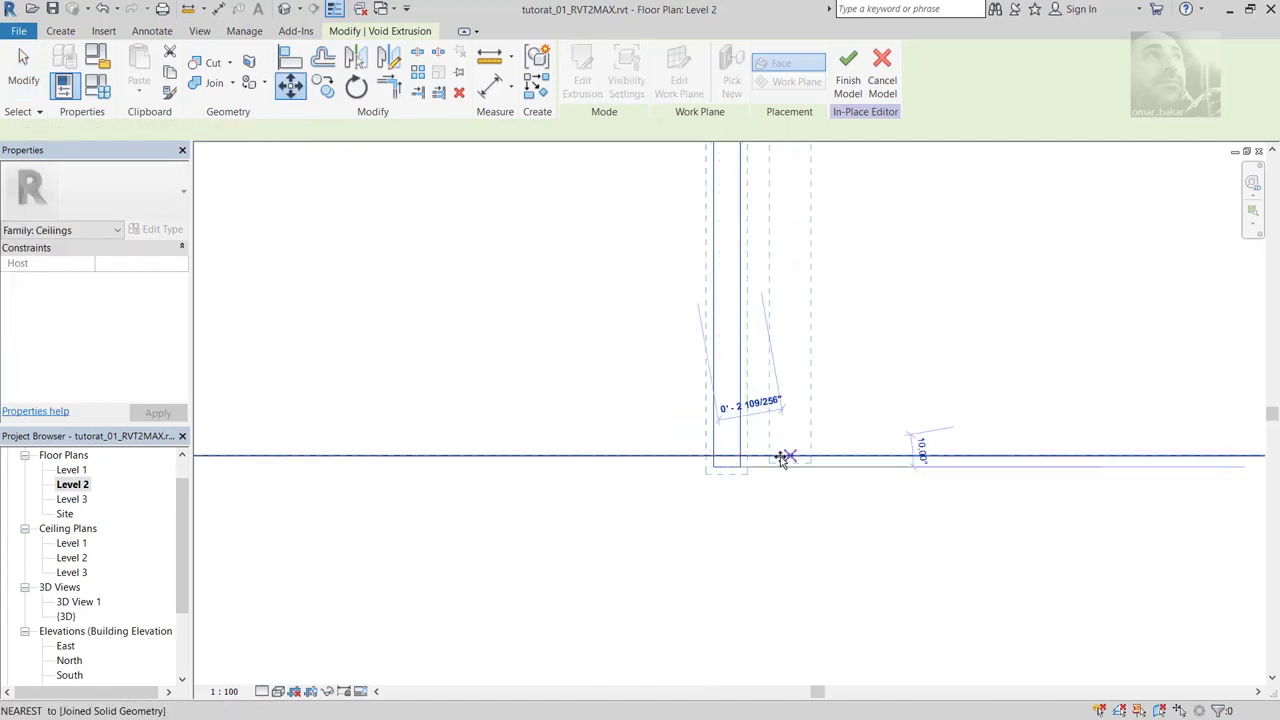
{"action": "left_click", "coordinate": [767, 470]}
{"action": "left_click", "coordinate": [780, 483]}
{"action": "scroll", "coordinate": [782, 488], "scroll_direction": "down", "scroll_amount": 2}
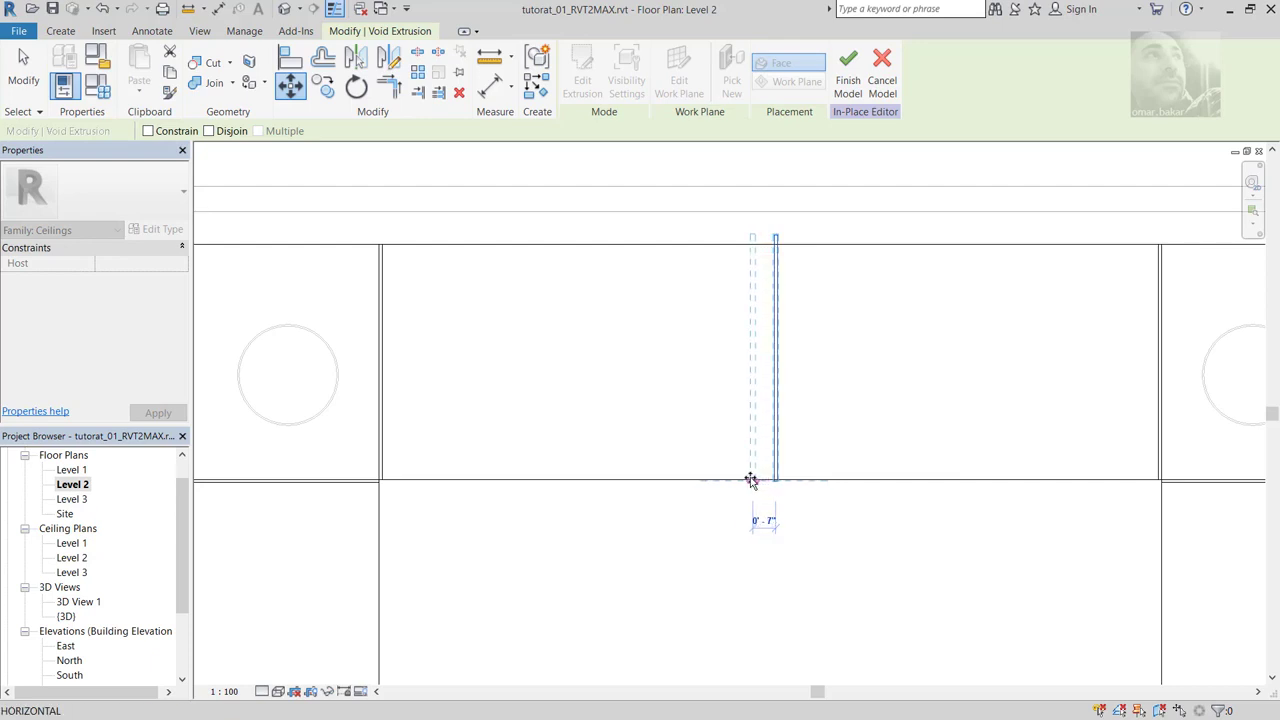
{"action": "scroll", "coordinate": [768, 481], "scroll_direction": "up", "scroll_amount": 1}
{"action": "scroll", "coordinate": [775, 476], "scroll_direction": "up", "scroll_amount": 2}
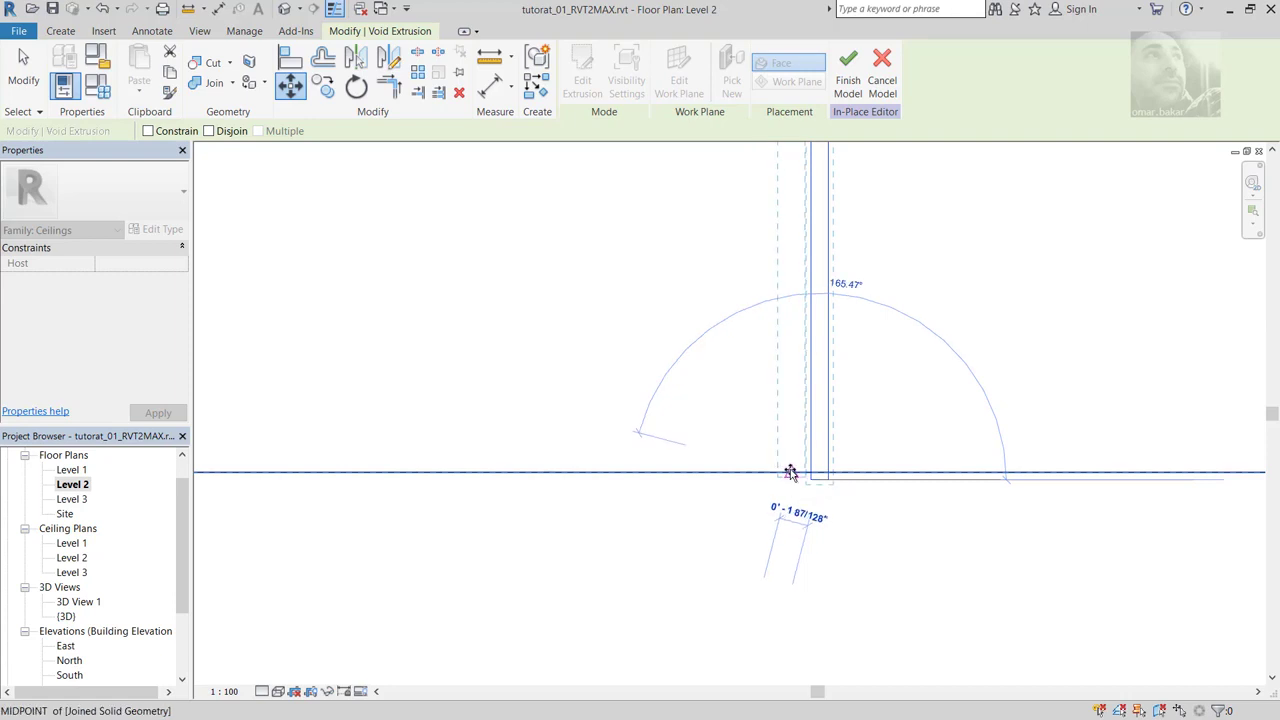
{"action": "left_click", "coordinate": [790, 472]}
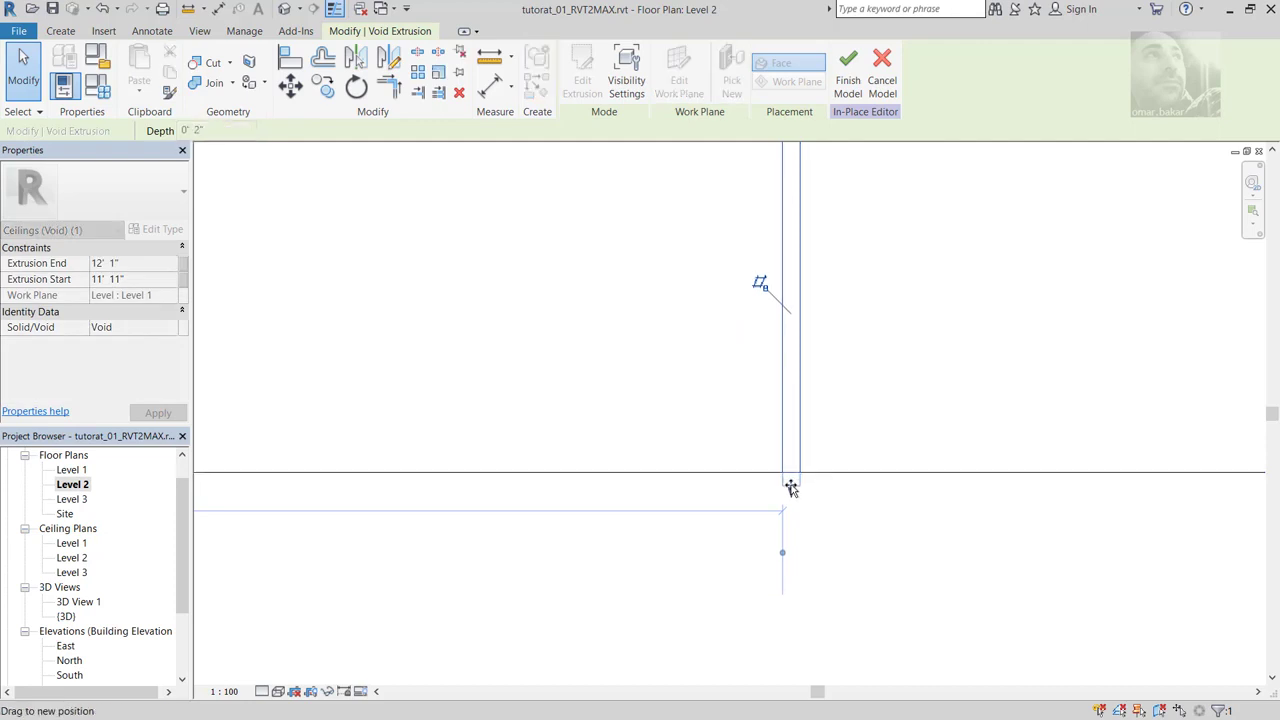
{"action": "left_click", "coordinate": [830, 518]}
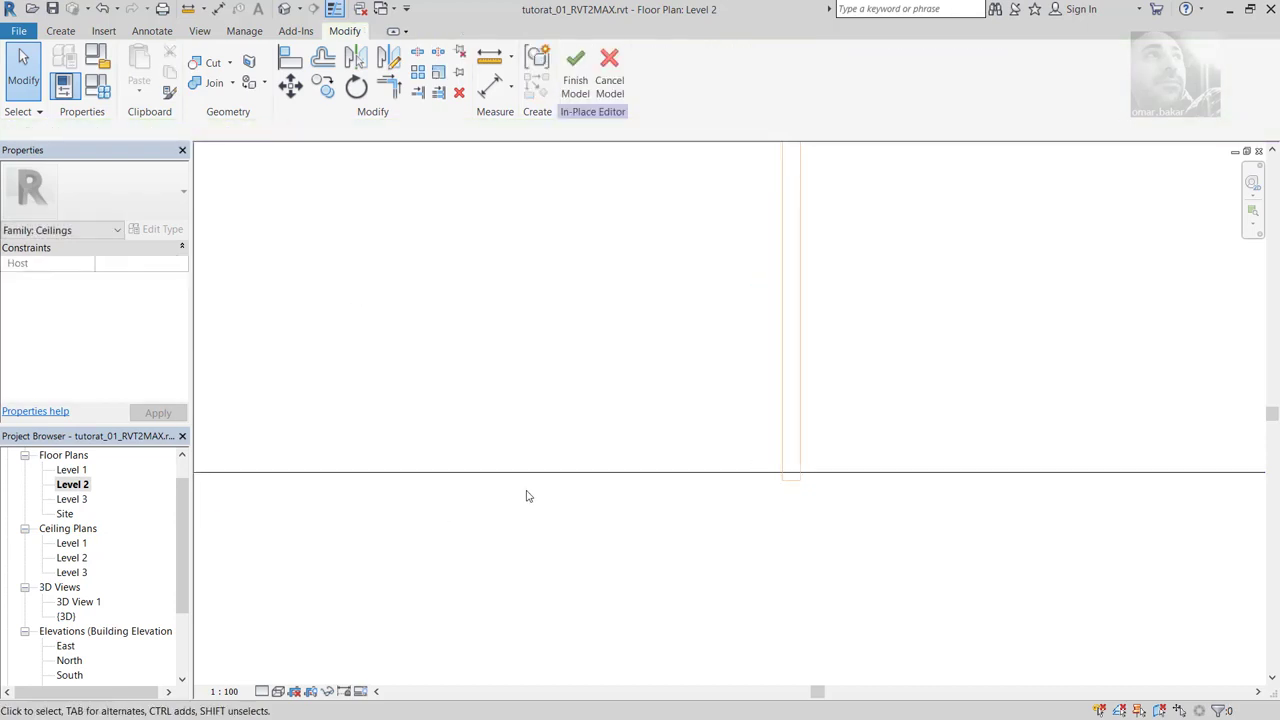
{"action": "scroll", "coordinate": [514, 480], "scroll_direction": "down", "scroll_amount": 3}
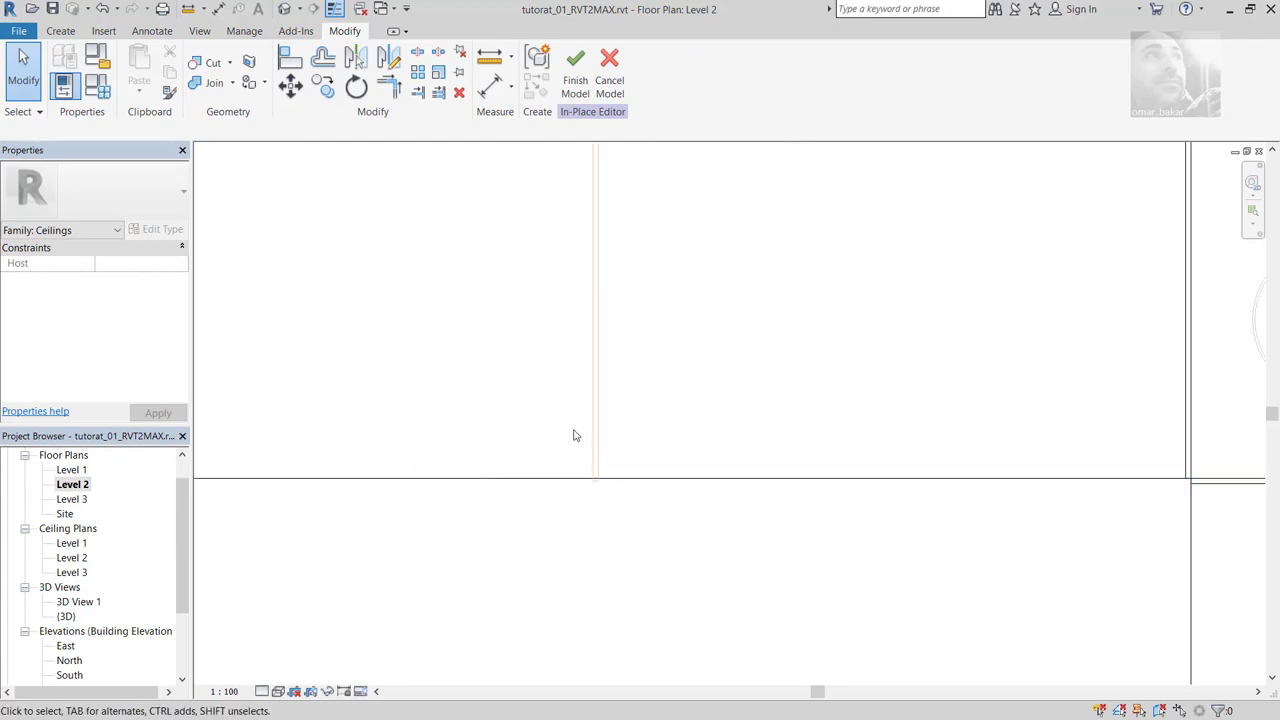
Step: In 3D View 1, select the diagonal void and cancel picking a new work plane
{"action": "double_click", "coordinate": [80, 603]}
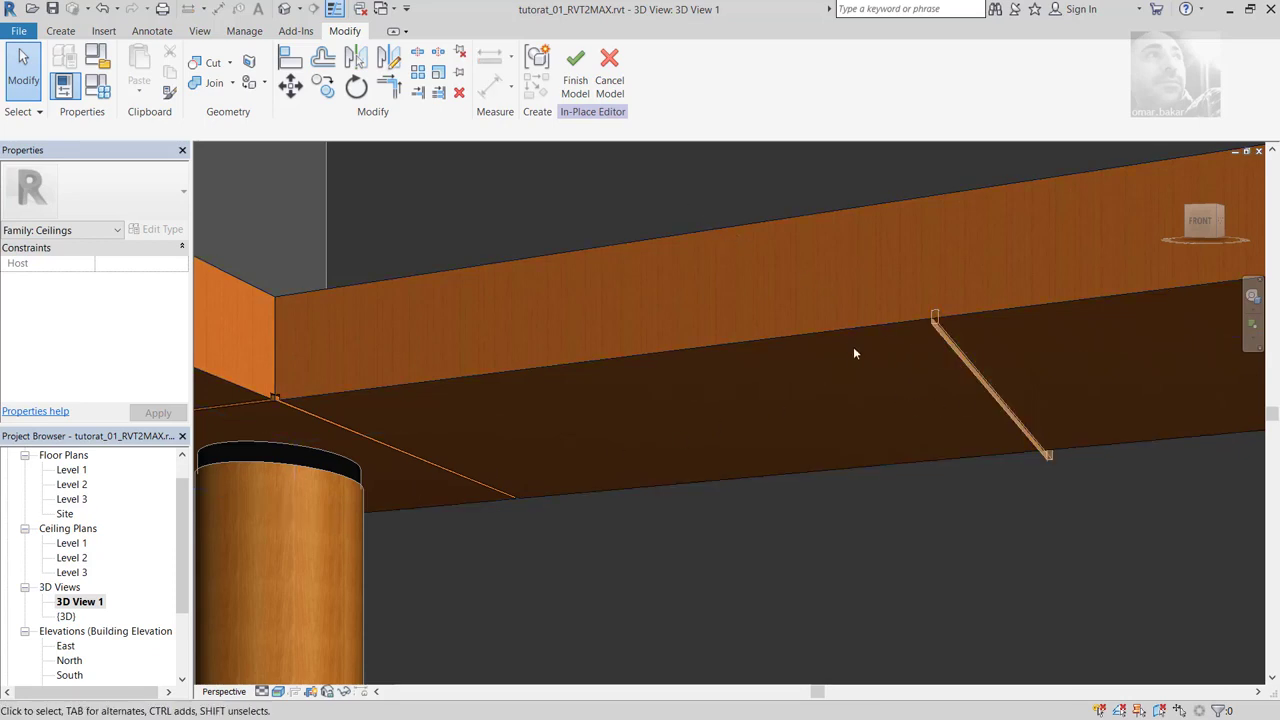
{"action": "left_click", "coordinate": [941, 330]}
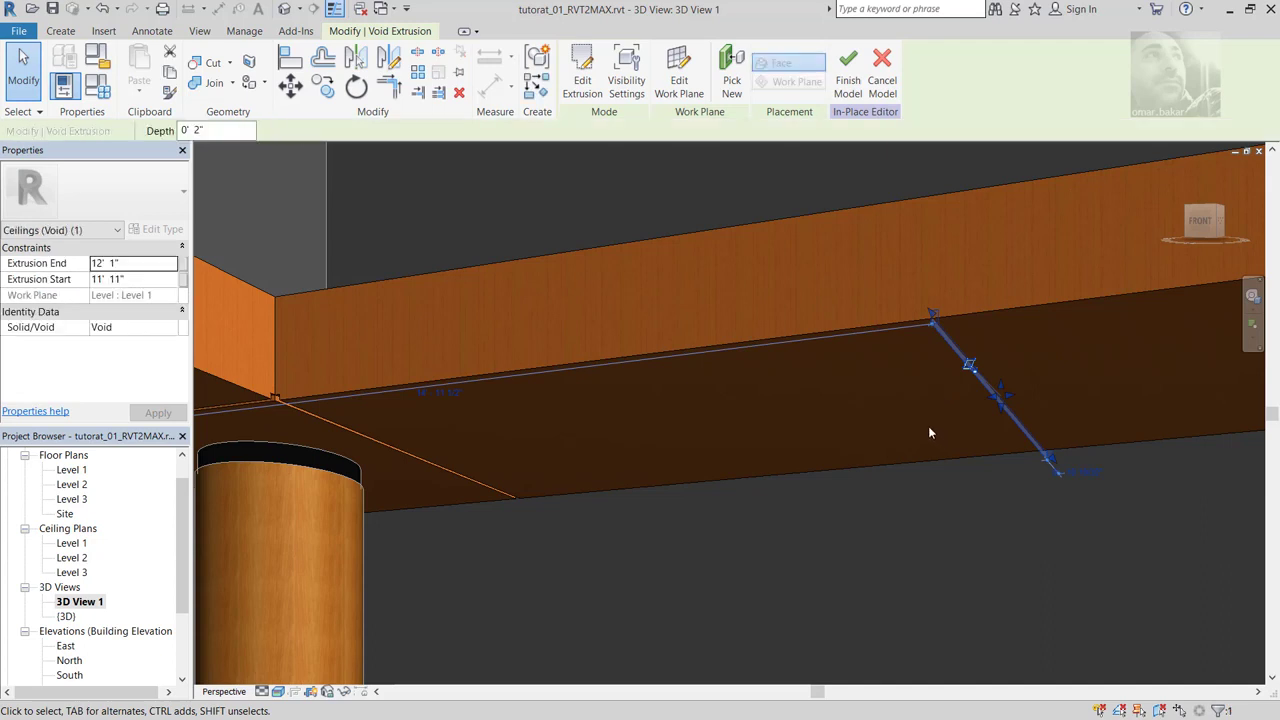
{"action": "left_click", "coordinate": [732, 75]}
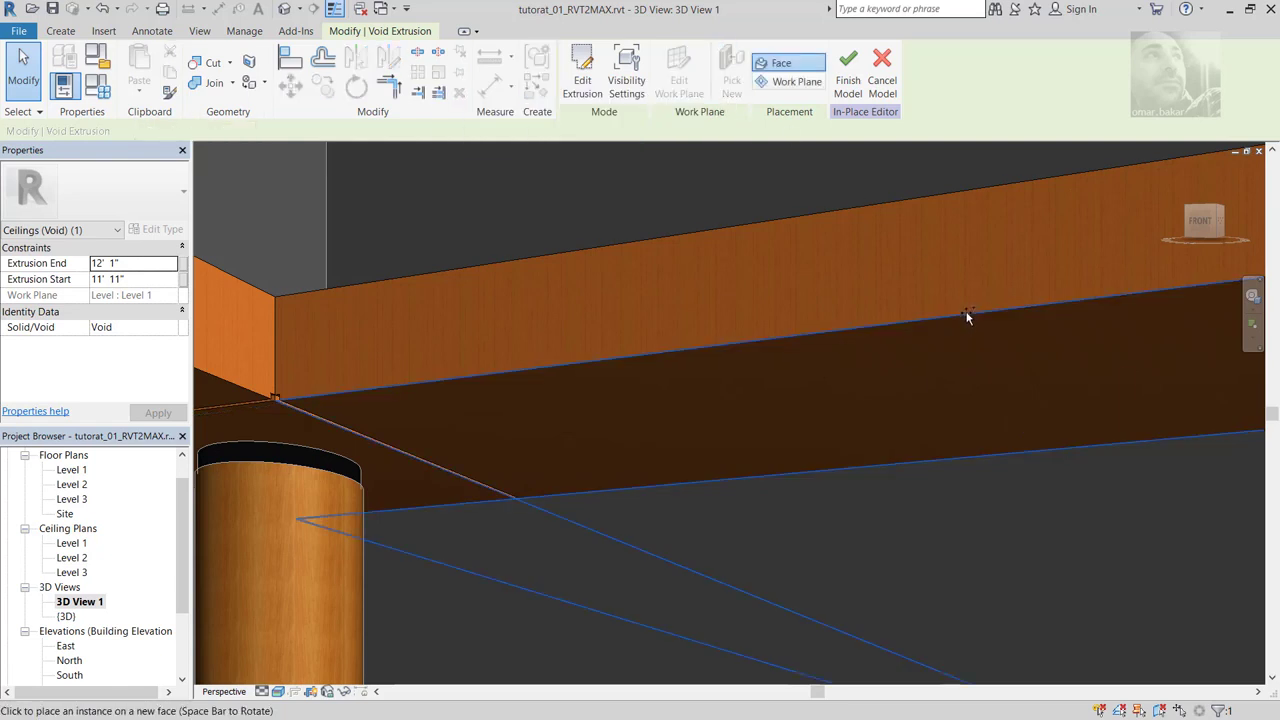
{"action": "key", "text": "Escape"}
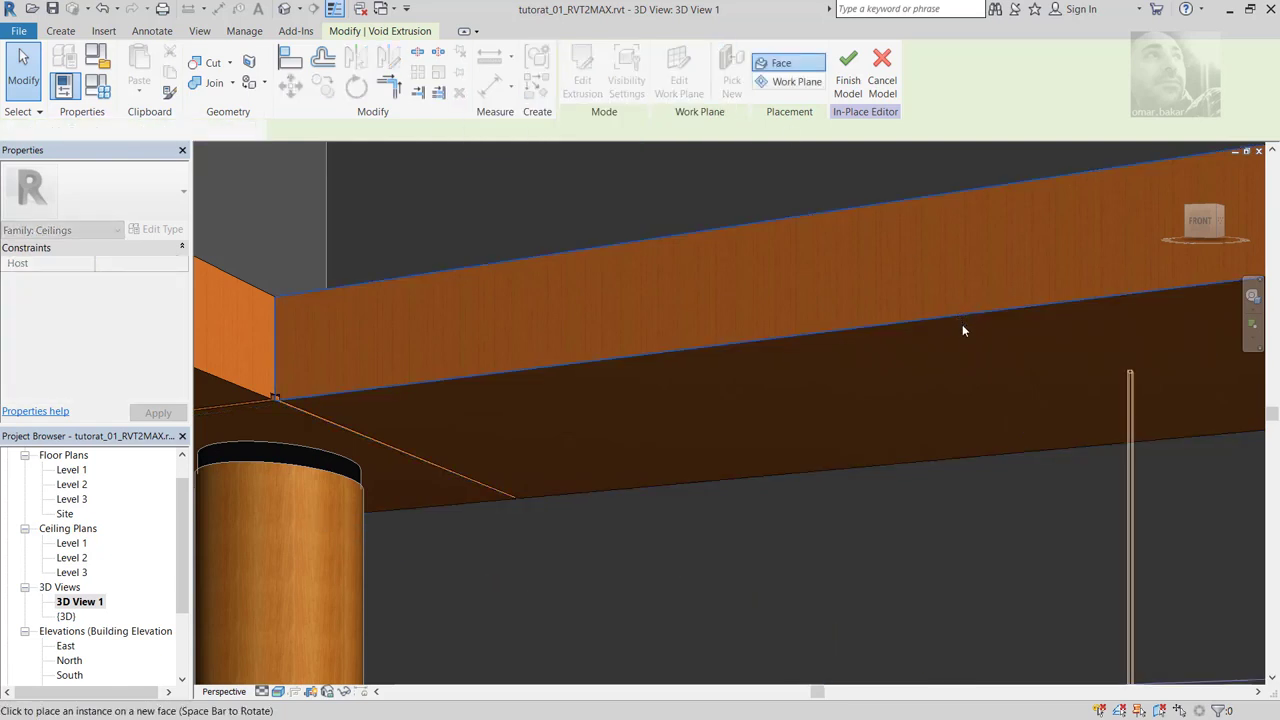
Step: Delete the diagonal void groove from the ceiling underside
{"action": "left_click", "coordinate": [942, 362]}
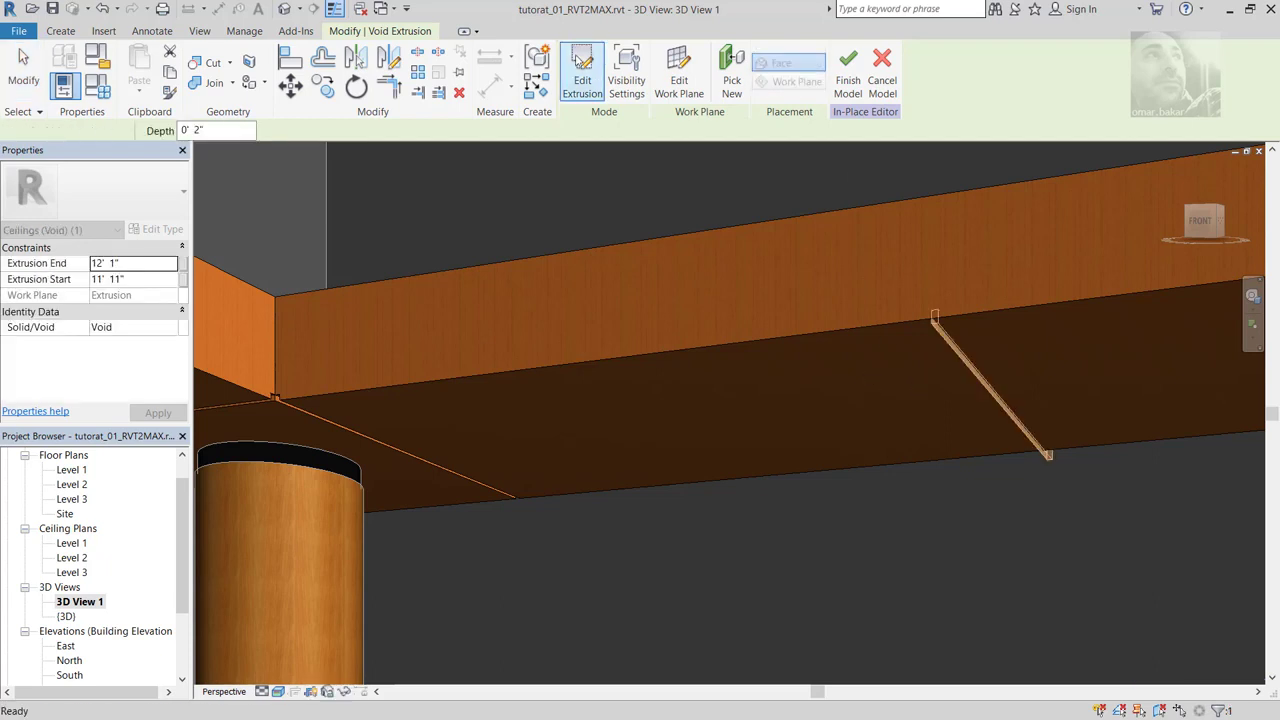
{"action": "left_click", "coordinate": [578, 62]}
{"action": "key", "text": "Escape"}
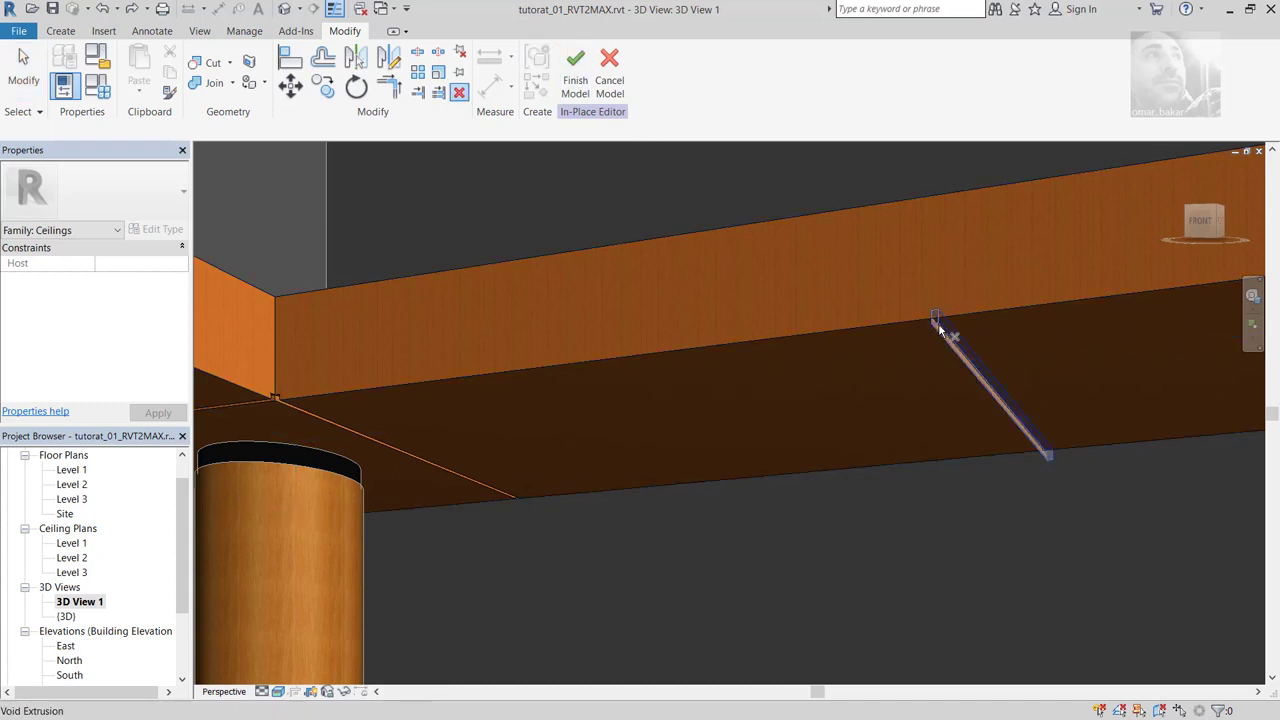
{"action": "left_click", "coordinate": [989, 395]}
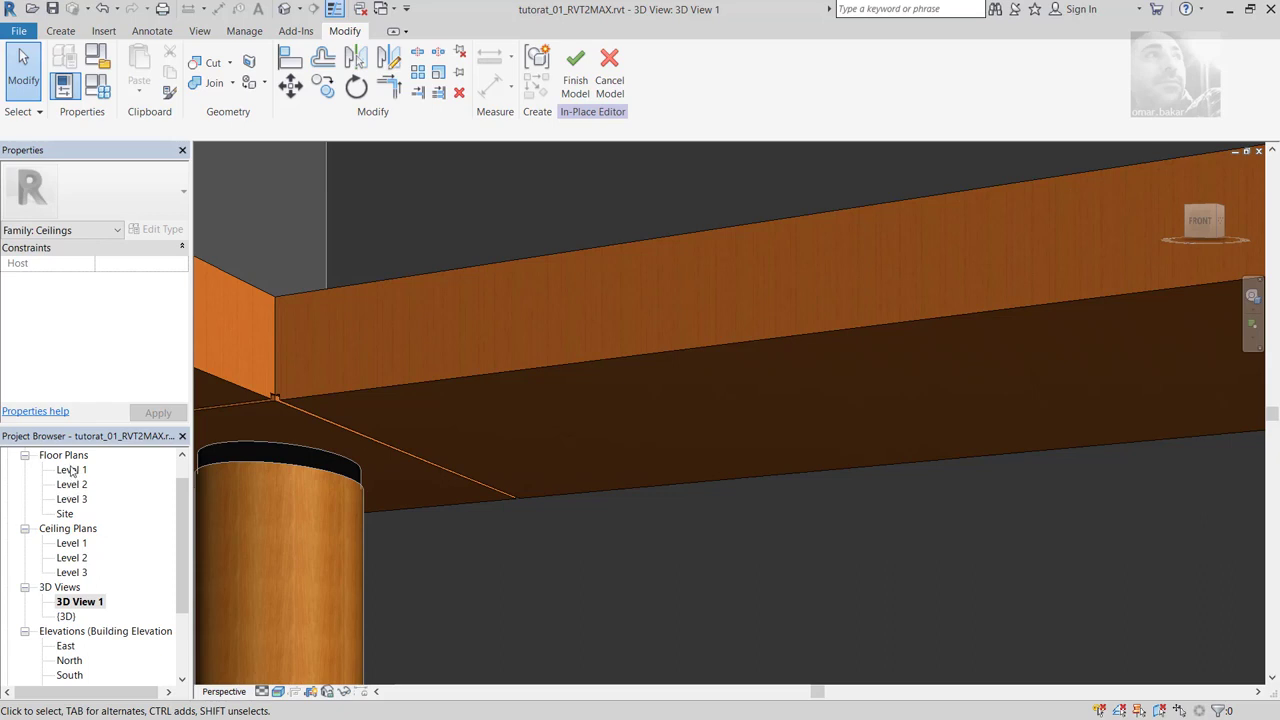
Step: Open the Level 1 floor plan and start a new void extrusion in the in-place ceiling
{"action": "double_click", "coordinate": [70, 472]}
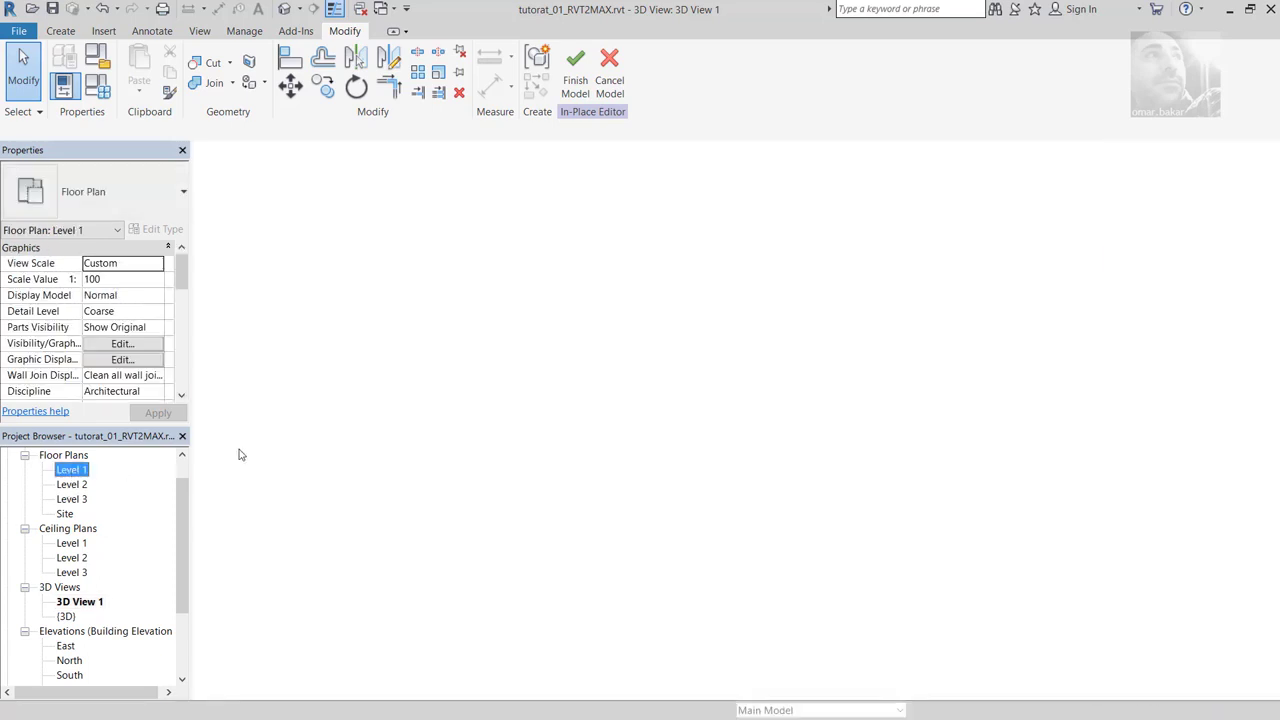
{"action": "scroll", "coordinate": [685, 363], "scroll_direction": "up", "scroll_amount": 2}
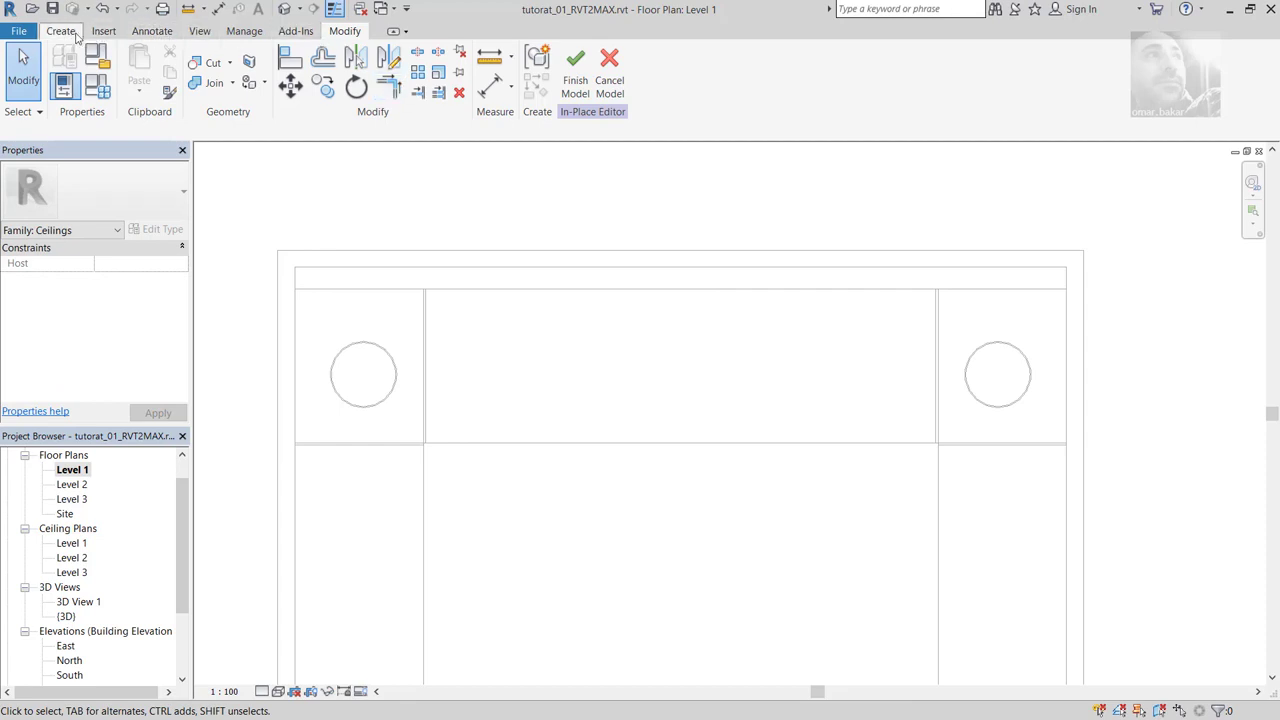
{"action": "left_click", "coordinate": [68, 34]}
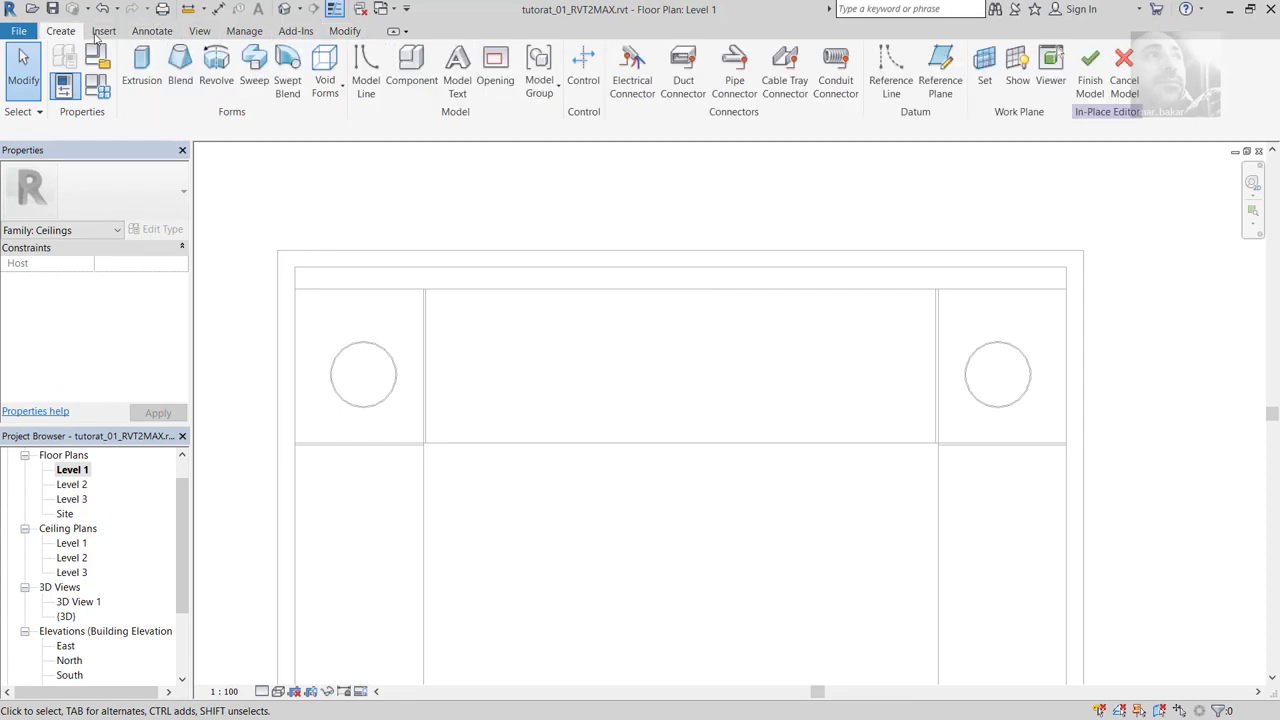
{"action": "left_click", "coordinate": [330, 93]}
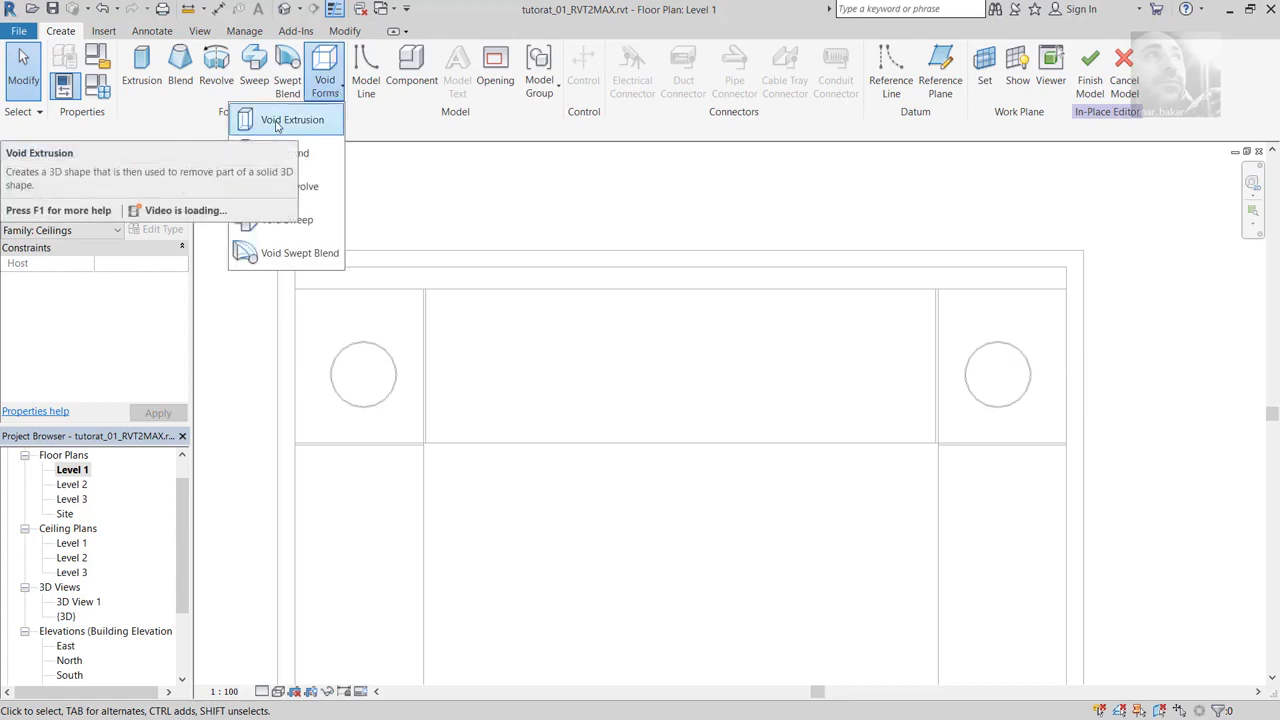
{"action": "left_click", "coordinate": [276, 122]}
{"action": "scroll", "coordinate": [711, 420], "scroll_direction": "up", "scroll_amount": 2}
{"action": "scroll", "coordinate": [711, 420], "scroll_direction": "up", "scroll_amount": 2}
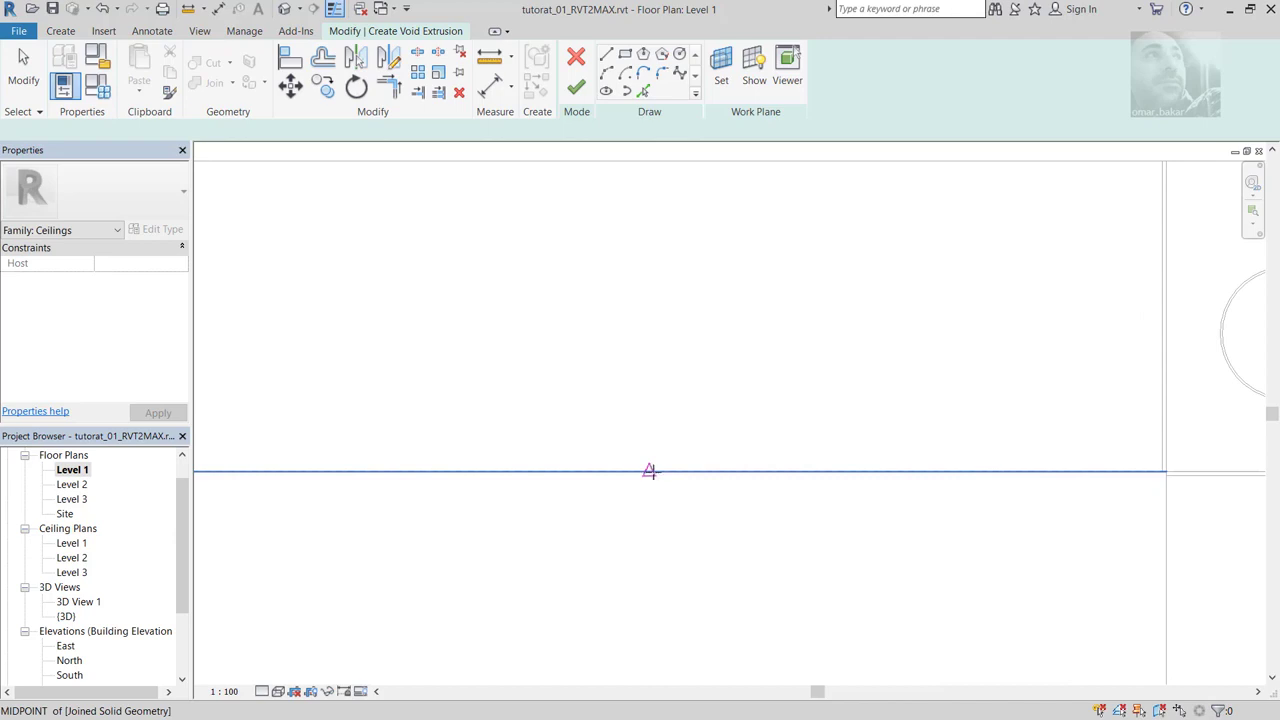
Step: Draw a vertical sketch line up from the ceiling edge's midpoint, discarding the stray arc
{"action": "left_click", "coordinate": [650, 471]}
{"action": "left_click", "coordinate": [835, 471]}
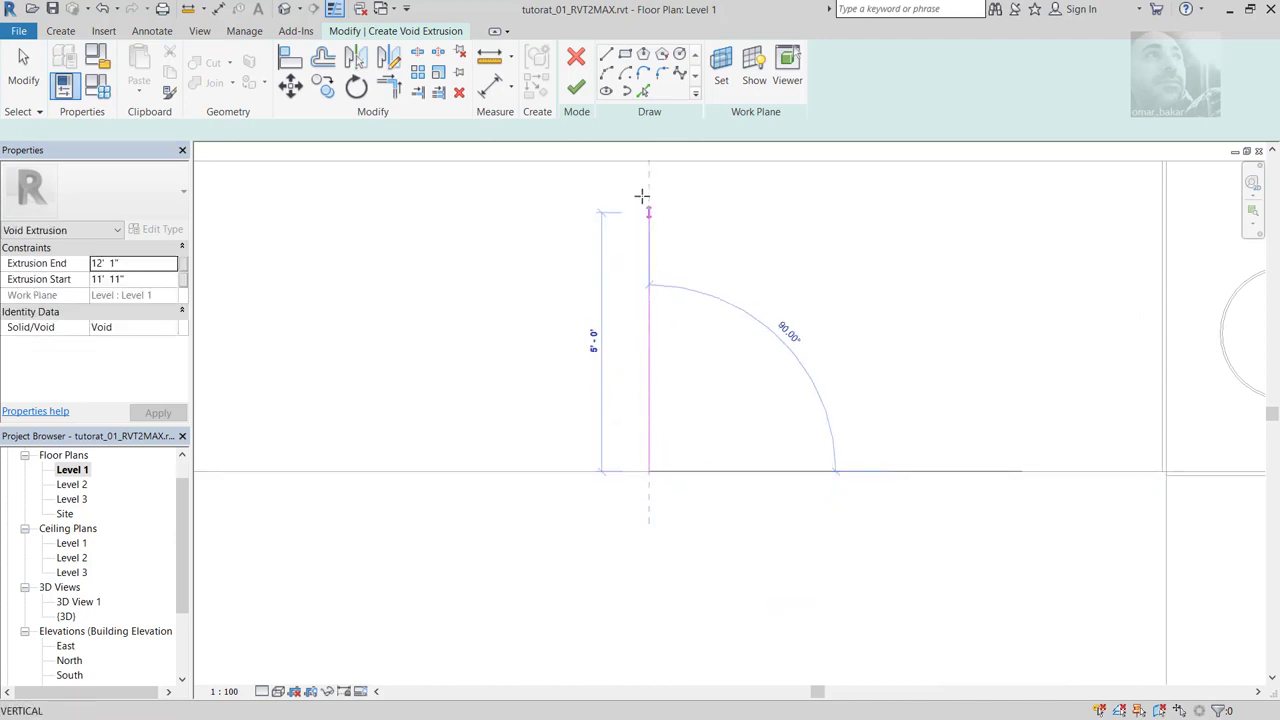
{"action": "left_click", "coordinate": [648, 161]}
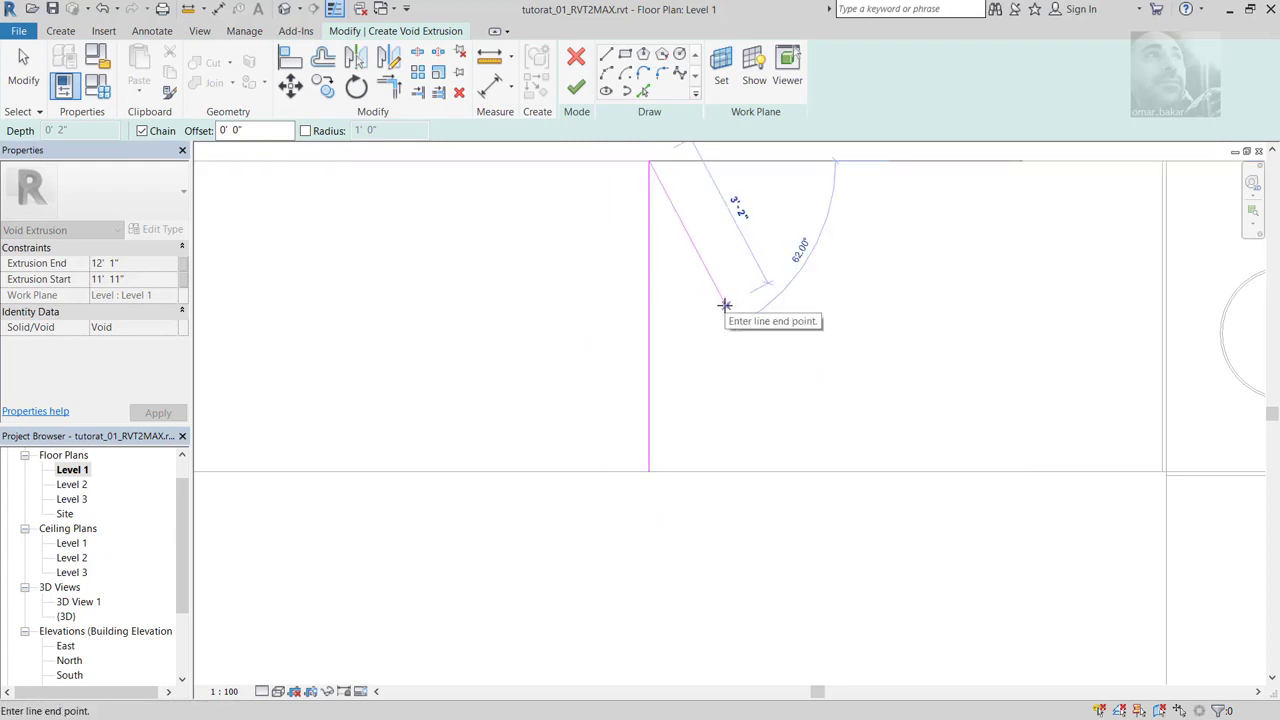
{"action": "key", "text": "Escape"}
{"action": "key", "text": "Escape"}
{"action": "scroll", "coordinate": [727, 336], "scroll_direction": "down", "scroll_amount": 1}
{"action": "scroll", "coordinate": [711, 346], "scroll_direction": "down", "scroll_amount": 1}
Step: Switch to sketch lines with LI, then to Offset with OF at 0' 0.5"
{"action": "key", "text": "l"}
{"action": "key", "text": "i"}
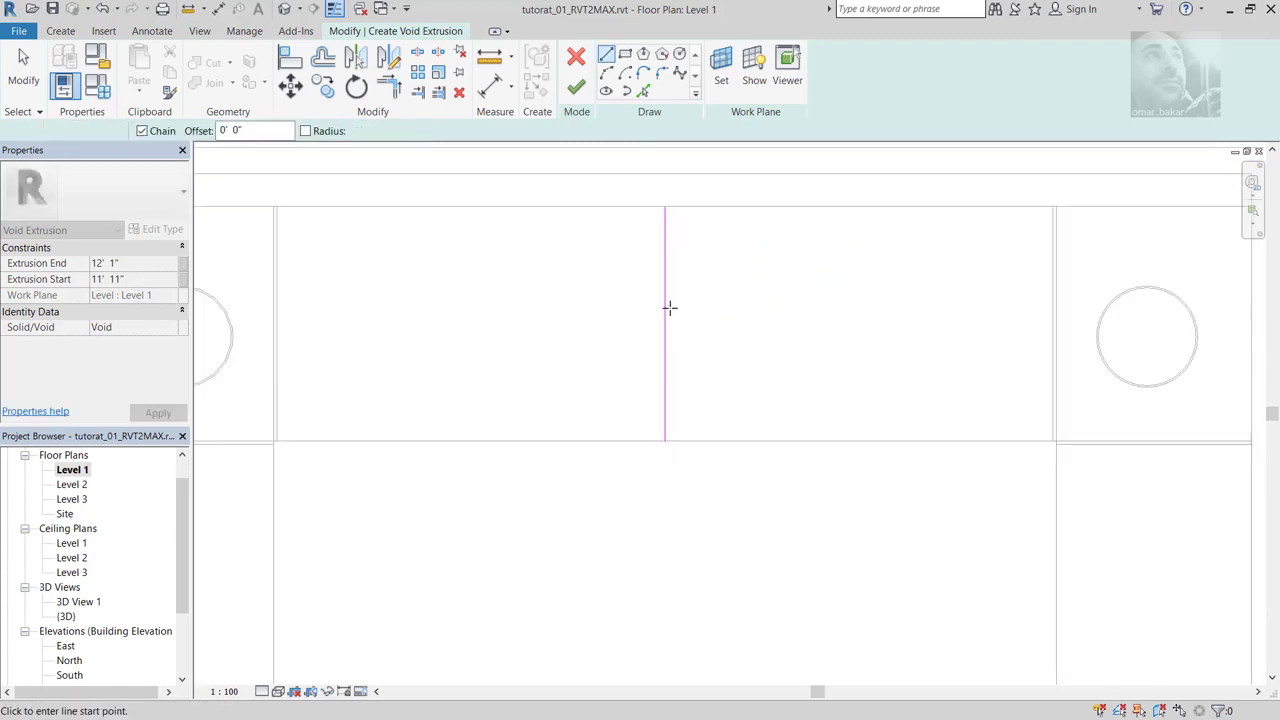
{"action": "scroll", "coordinate": [669, 306], "scroll_direction": "up", "scroll_amount": 2}
{"action": "key", "text": "o"}
{"action": "key", "text": "f"}
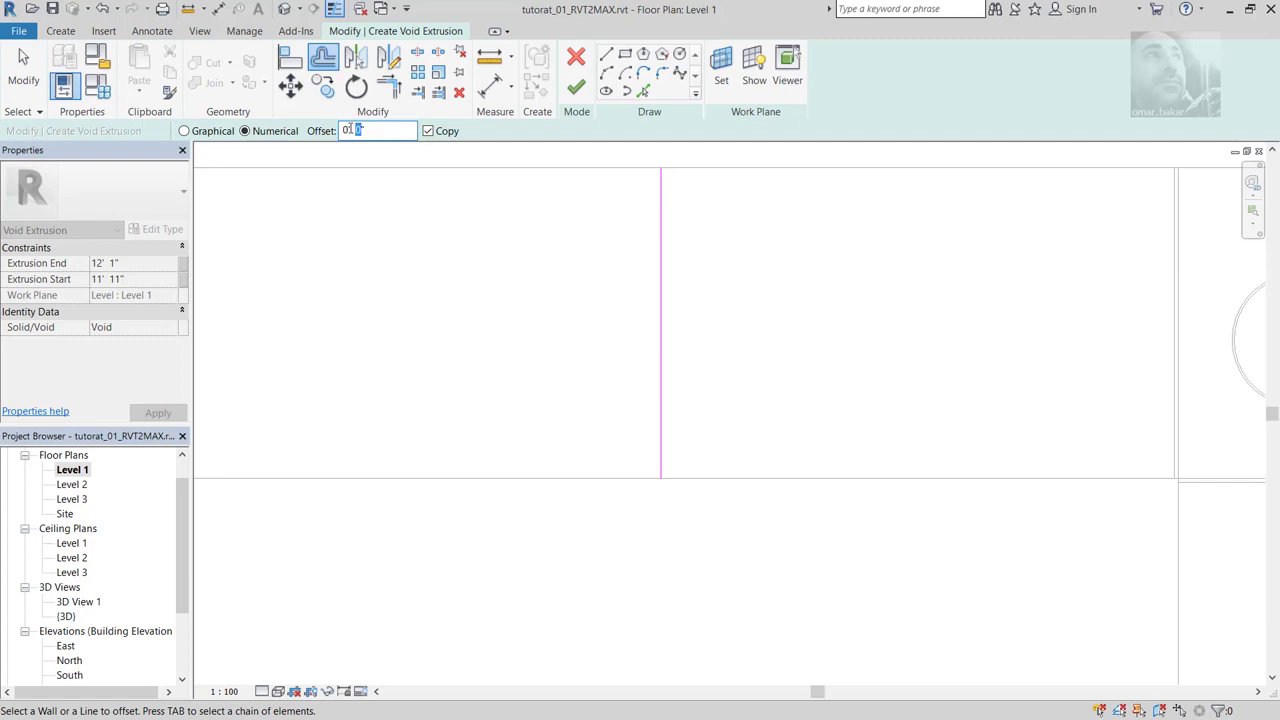
Step: Make two offset copies of the vertical line and delete the extra middle line
{"action": "left_click", "coordinate": [651, 247]}
{"action": "scroll", "coordinate": [667, 270], "scroll_direction": "up", "scroll_amount": 2}
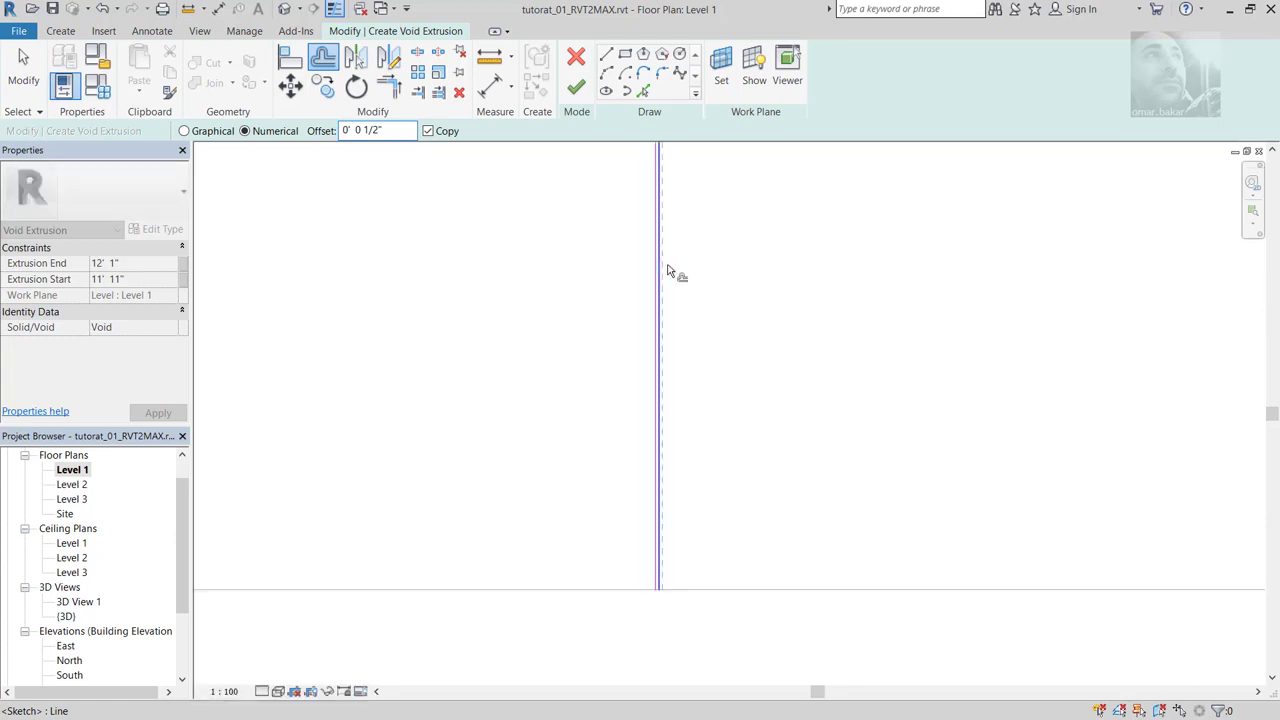
{"action": "scroll", "coordinate": [668, 270], "scroll_direction": "up", "scroll_amount": 2}
{"action": "left_click", "coordinate": [650, 277]}
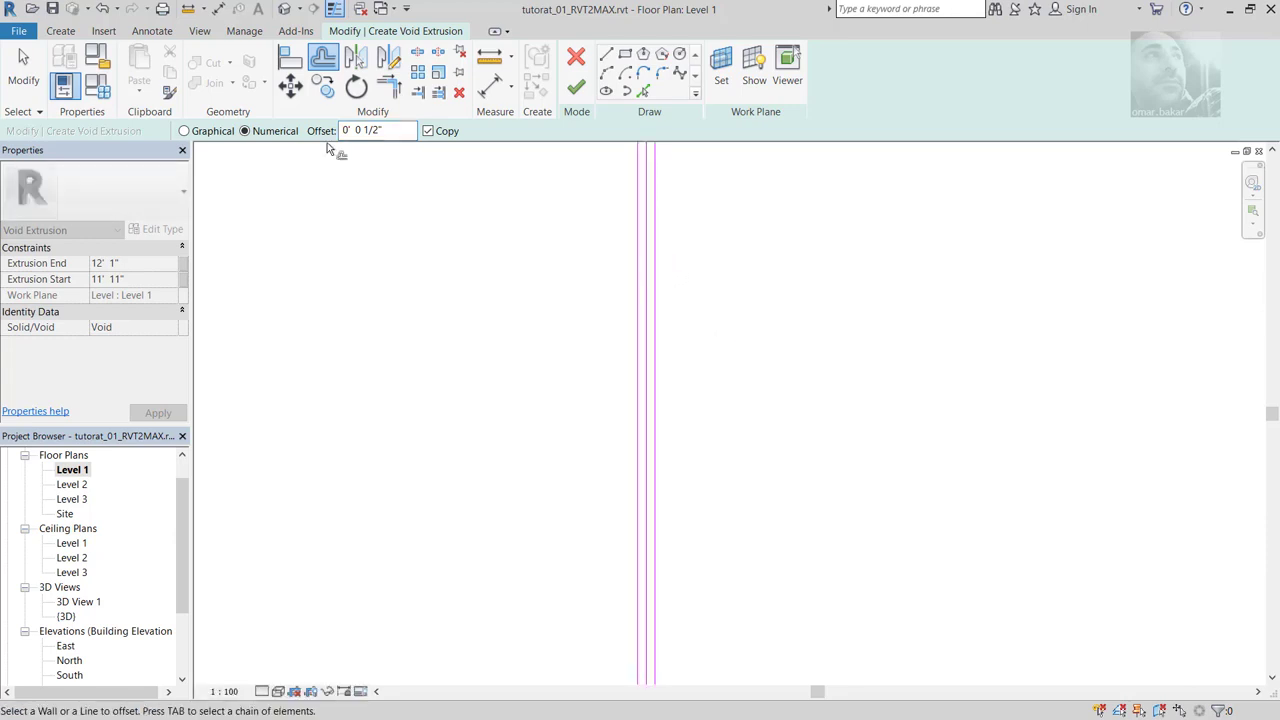
{"action": "left_click", "coordinate": [22, 60]}
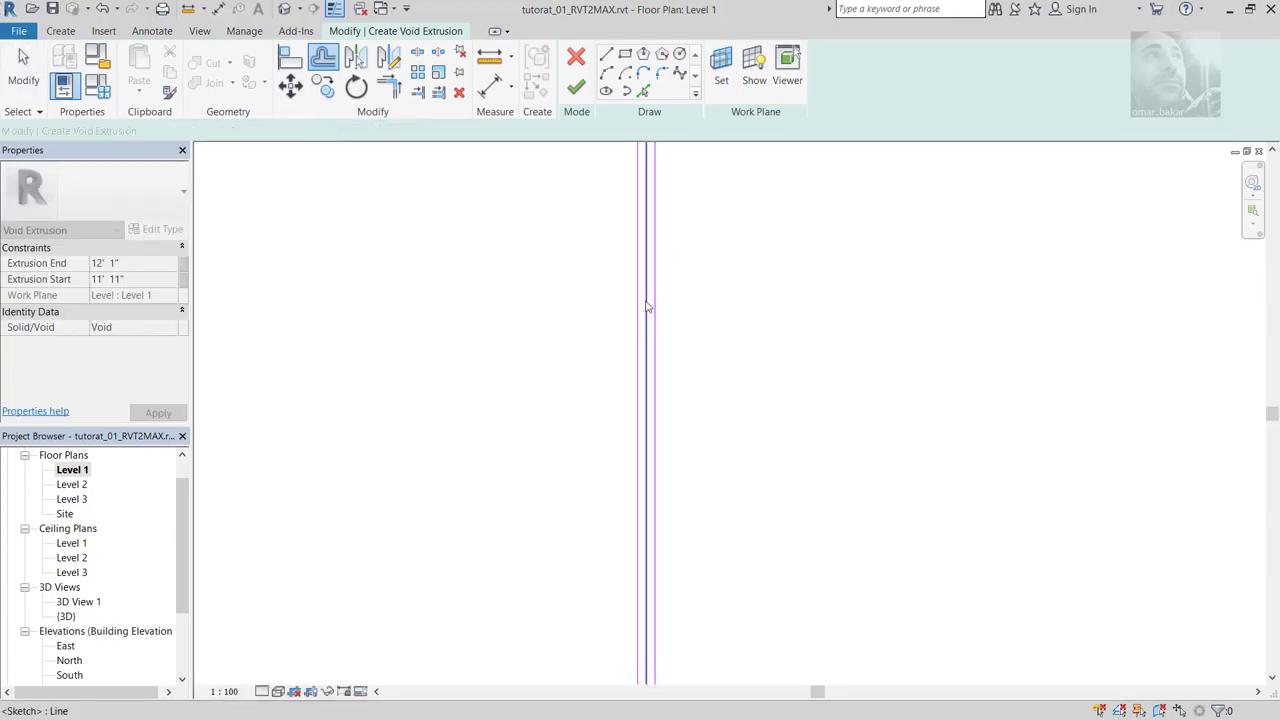
{"action": "left_click", "coordinate": [646, 309]}
{"action": "key", "text": "Delete"}
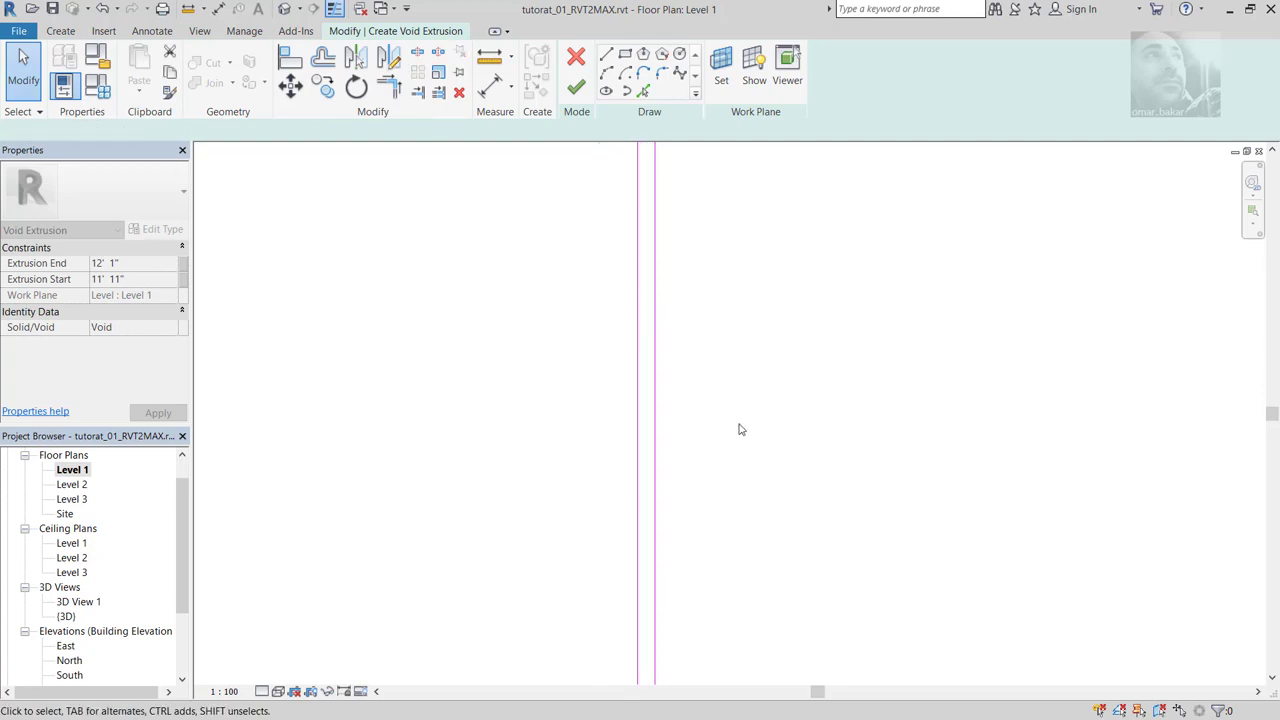
Step: Draw a short line closing the bottom of the groove between the two edge lines
{"action": "scroll", "coordinate": [740, 430], "scroll_direction": "down", "scroll_amount": 3}
{"action": "middle_click_drag", "start_coordinate": [669, 446], "coordinate": [629, 517]}
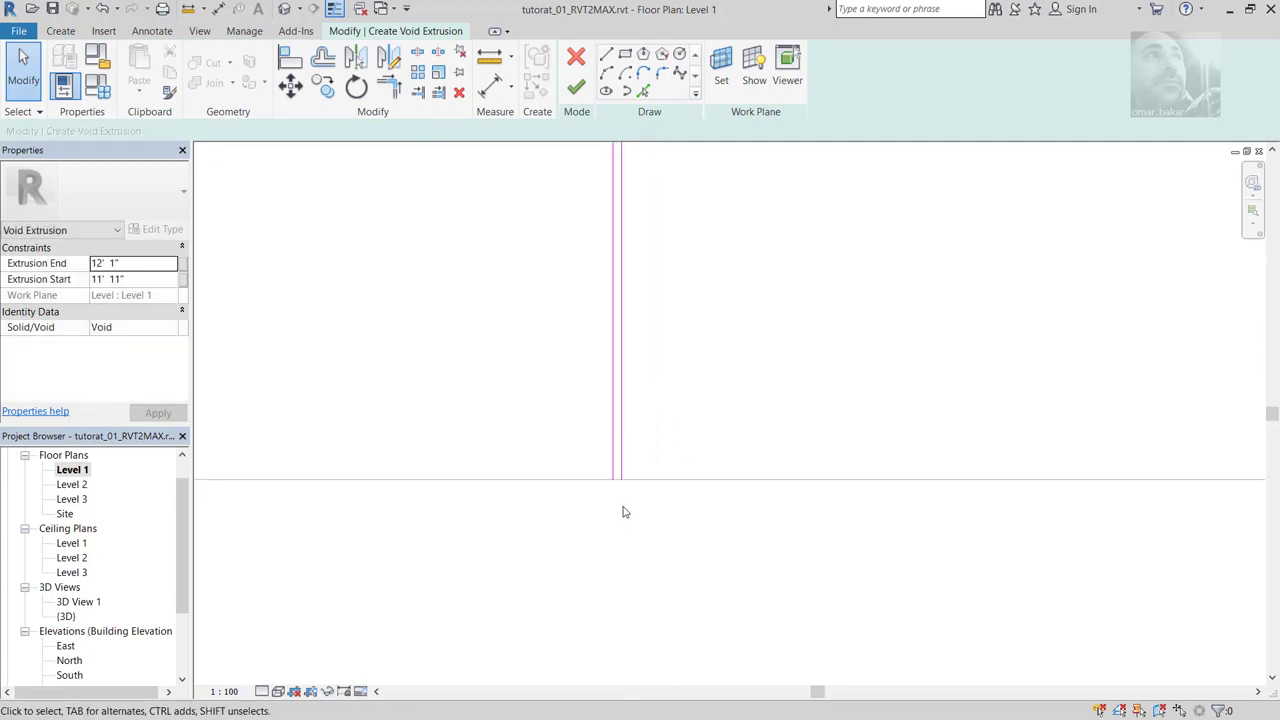
{"action": "scroll", "coordinate": [618, 499], "scroll_direction": "up", "scroll_amount": 2}
{"action": "left_click", "coordinate": [608, 57]}
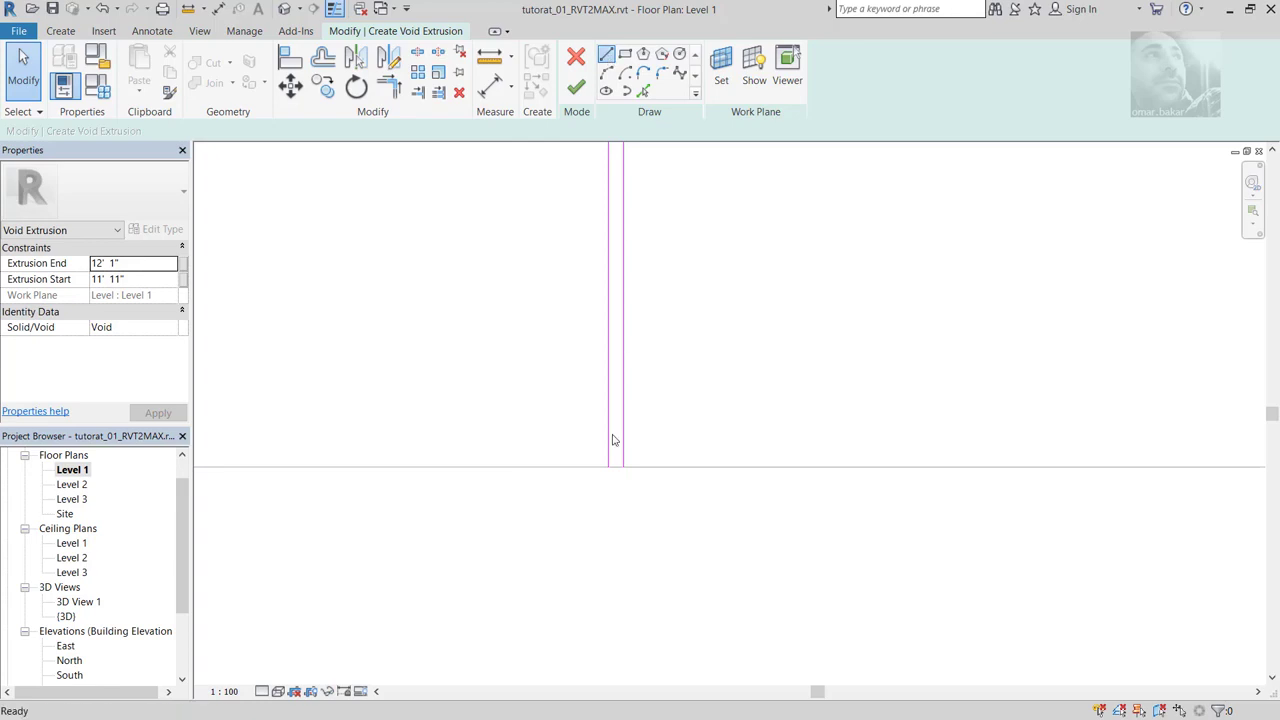
{"action": "left_click", "coordinate": [608, 467]}
{"action": "left_click", "coordinate": [622, 468]}
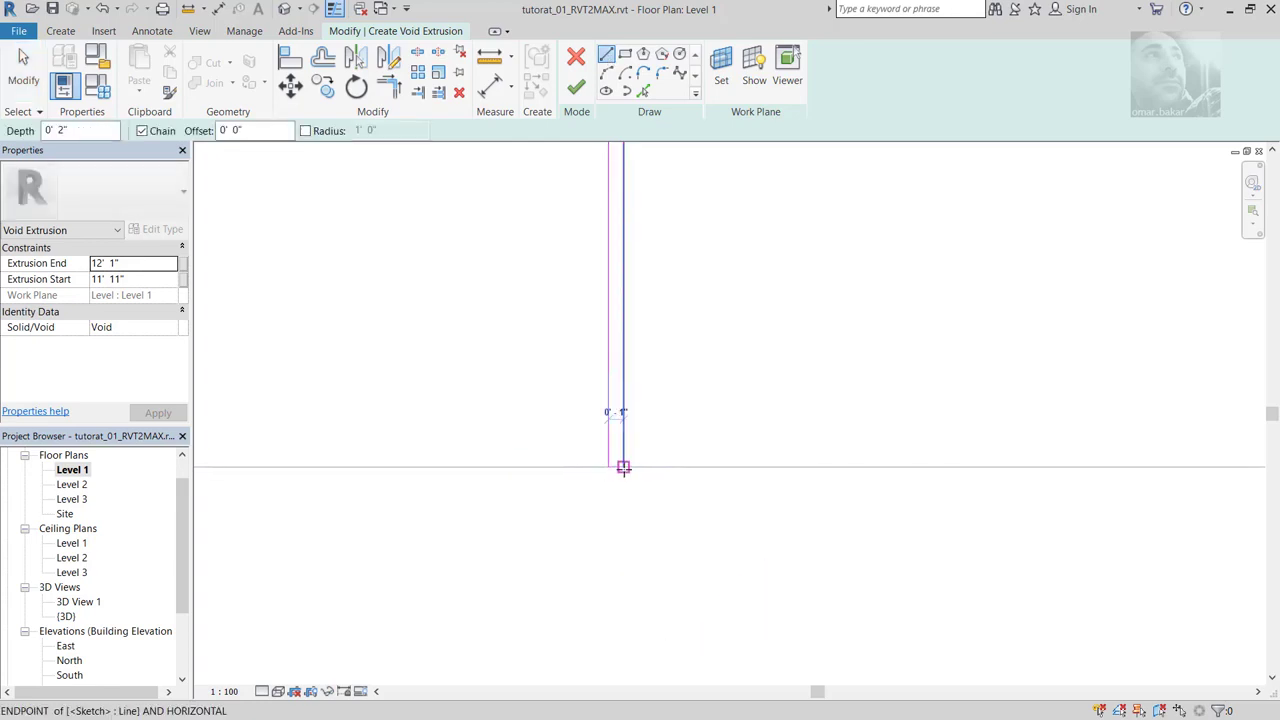
{"action": "scroll", "coordinate": [807, 500], "scroll_direction": "down", "scroll_amount": 2}
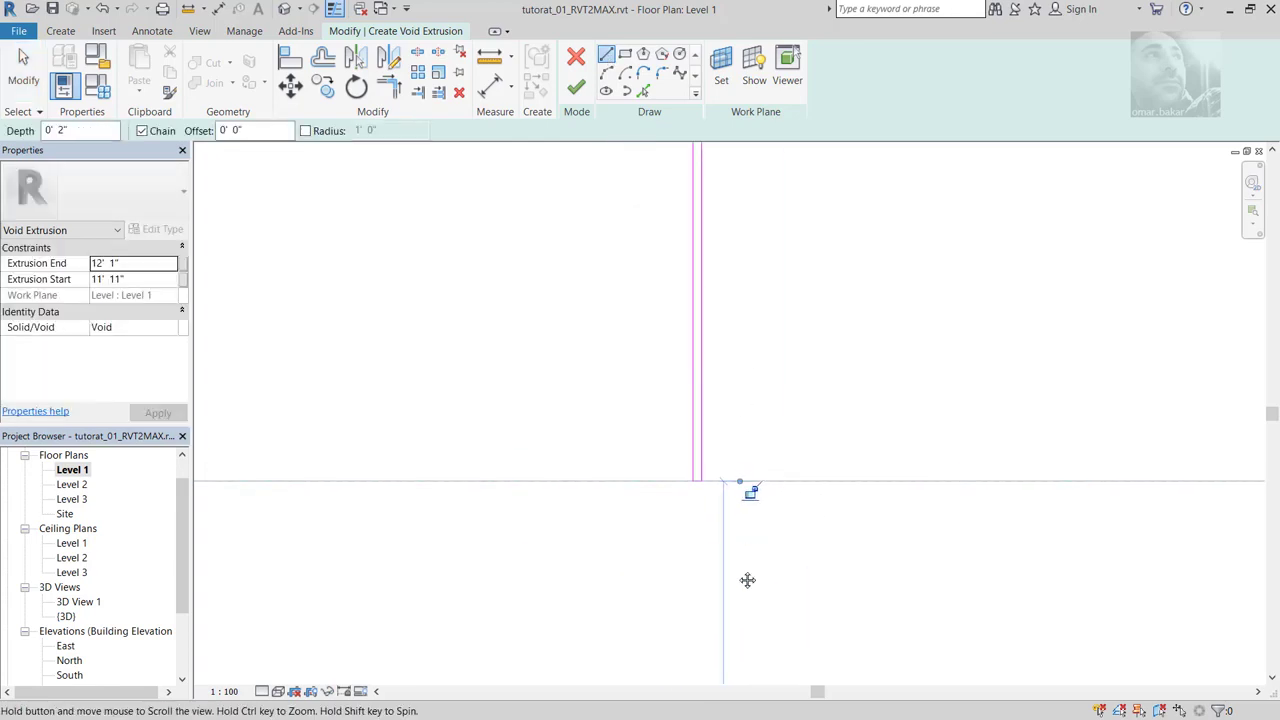
{"action": "middle_click_drag", "start_coordinate": [746, 580], "coordinate": [695, 510]}
{"action": "scroll", "coordinate": [695, 510], "scroll_direction": "up", "scroll_amount": 2}
{"action": "middle_click_drag", "start_coordinate": [657, 394], "coordinate": [640, 491]}
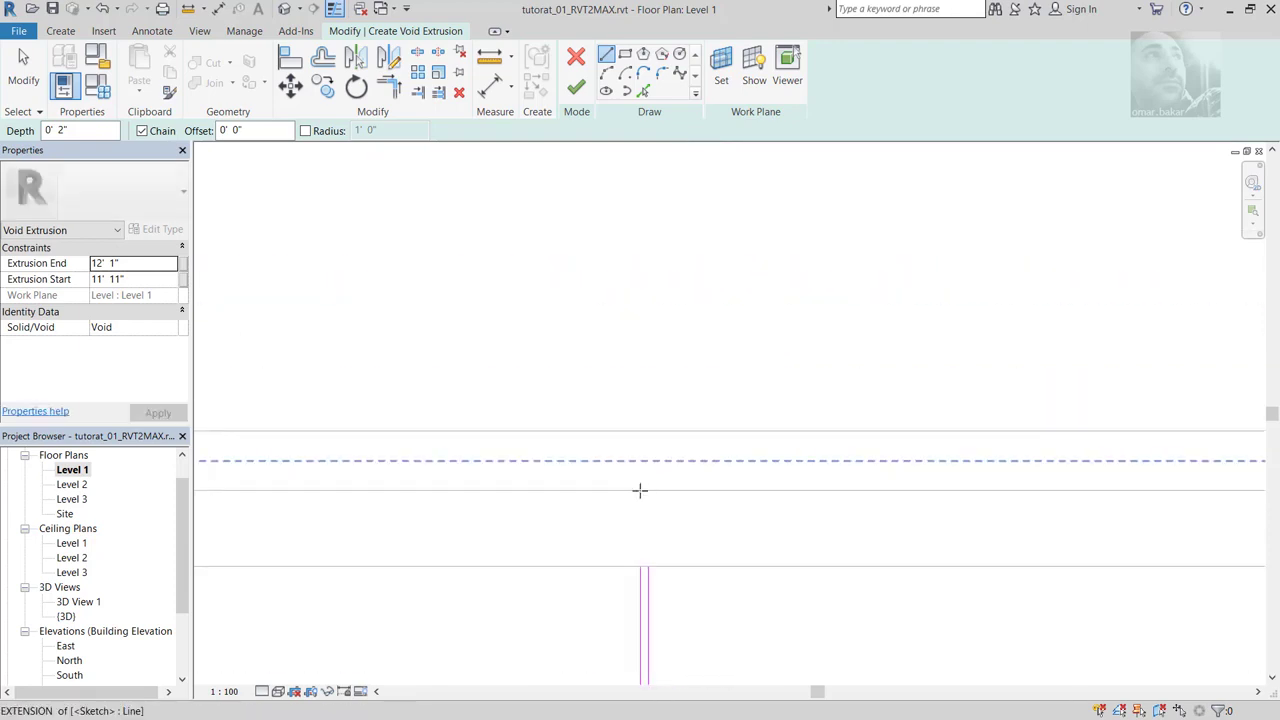
{"action": "left_click", "coordinate": [672, 565]}
{"action": "key", "text": "Escape"}
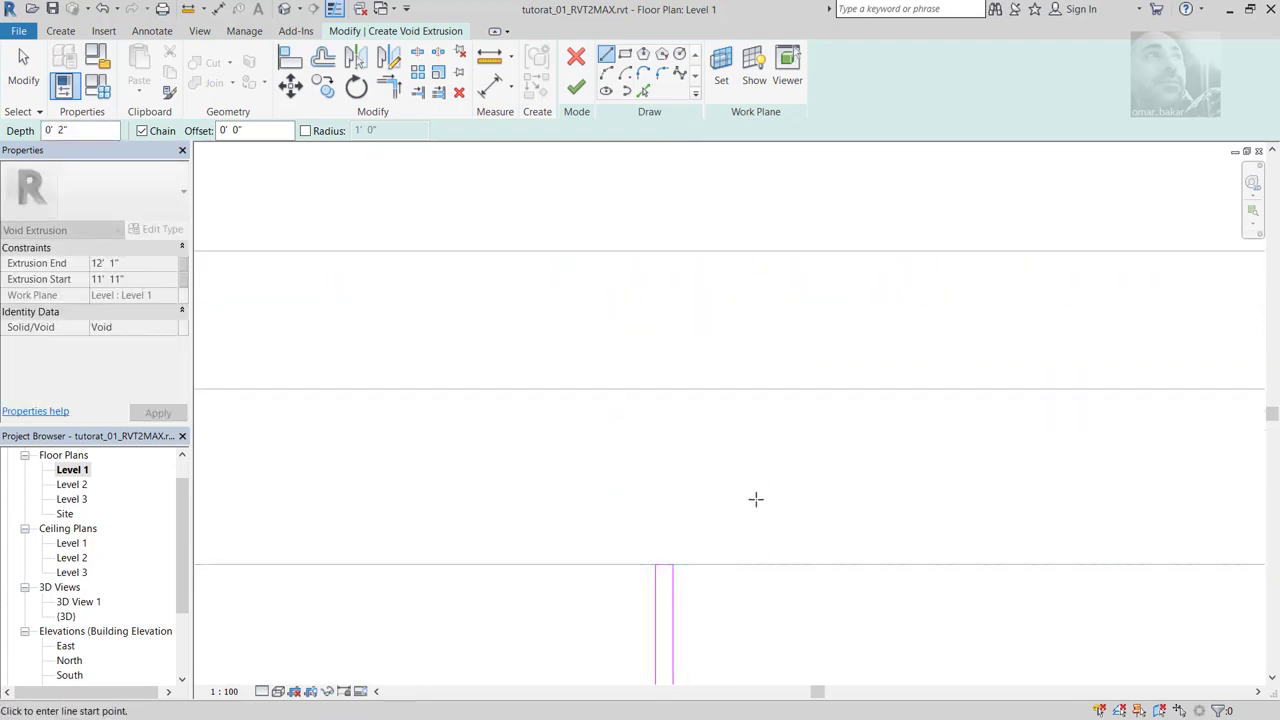
{"action": "scroll", "coordinate": [757, 500], "scroll_direction": "down", "scroll_amount": 2}
{"action": "middle_click_drag", "start_coordinate": [746, 514], "coordinate": [624, 246]}
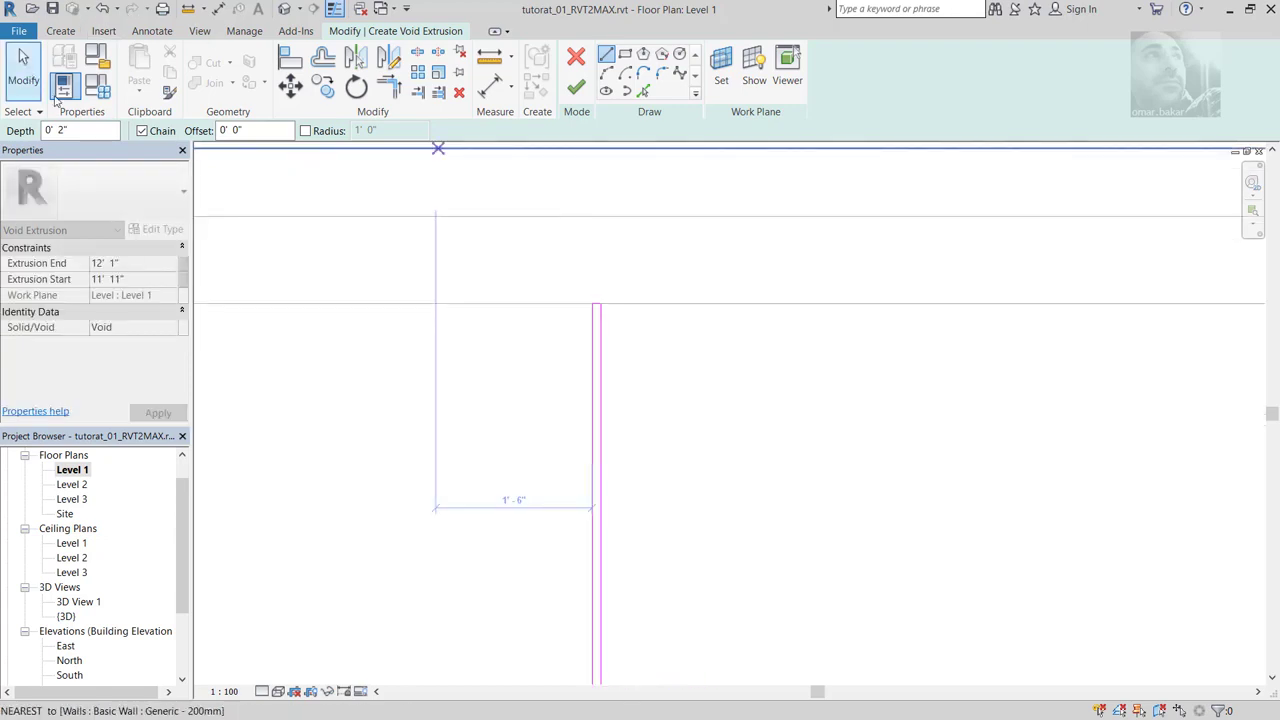
{"action": "key", "text": "Escape"}
{"action": "key", "text": "Escape"}
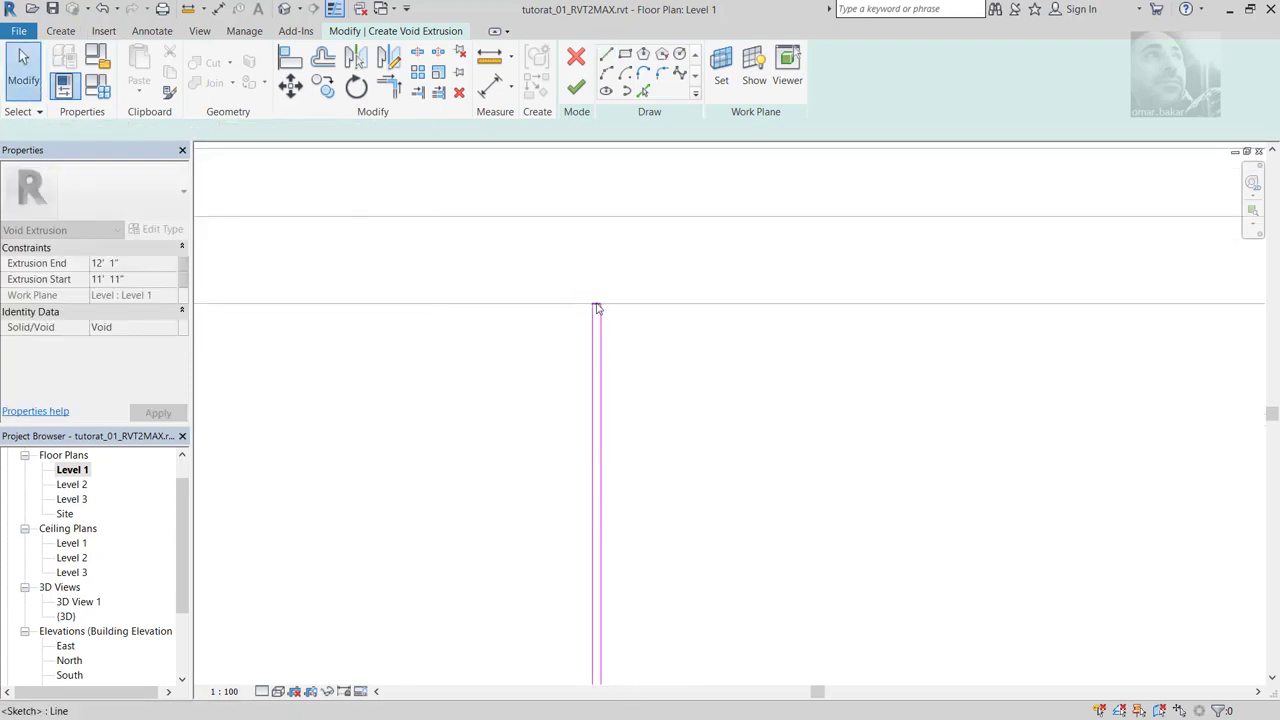
Step: Drag the groove sketch's bottom edge down past the ceiling edge
{"action": "left_click", "coordinate": [597, 305]}
{"action": "scroll", "coordinate": [593, 303], "scroll_direction": "up", "scroll_amount": 4}
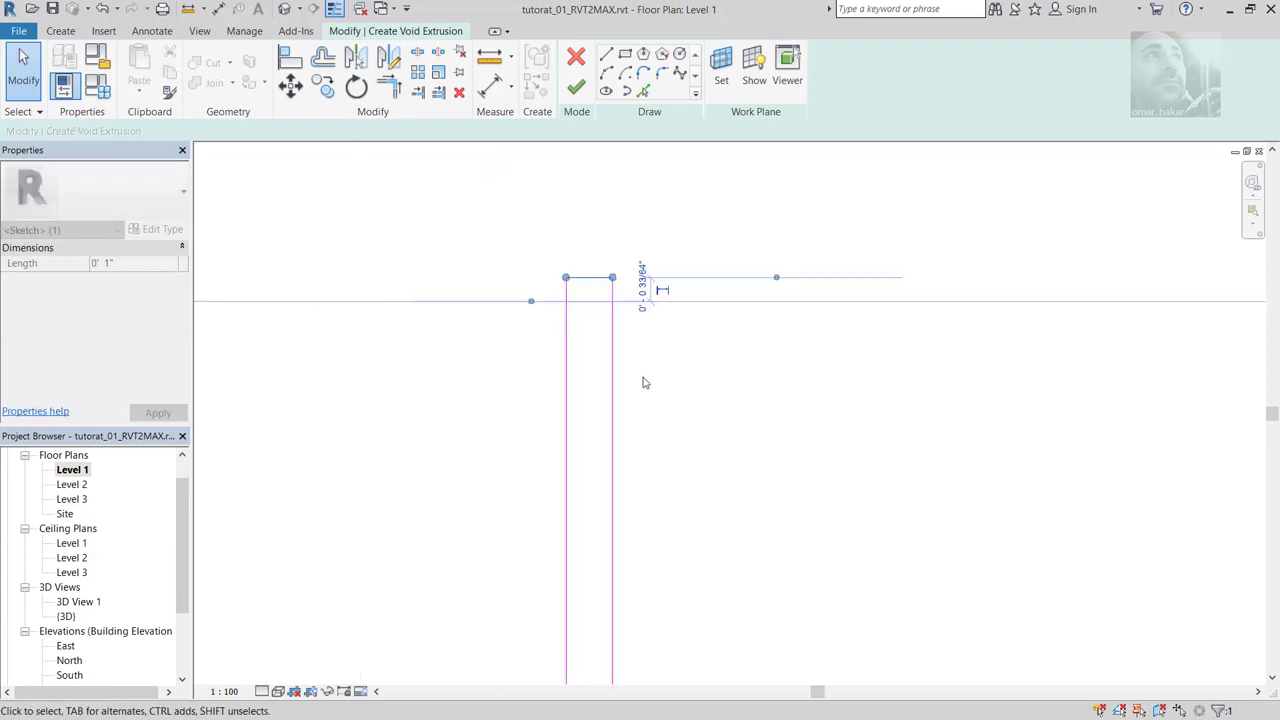
{"action": "scroll", "coordinate": [643, 392], "scroll_direction": "down", "scroll_amount": 4}
{"action": "scroll", "coordinate": [643, 392], "scroll_direction": "down", "scroll_amount": 2}
{"action": "scroll", "coordinate": [628, 480], "scroll_direction": "up", "scroll_amount": 2}
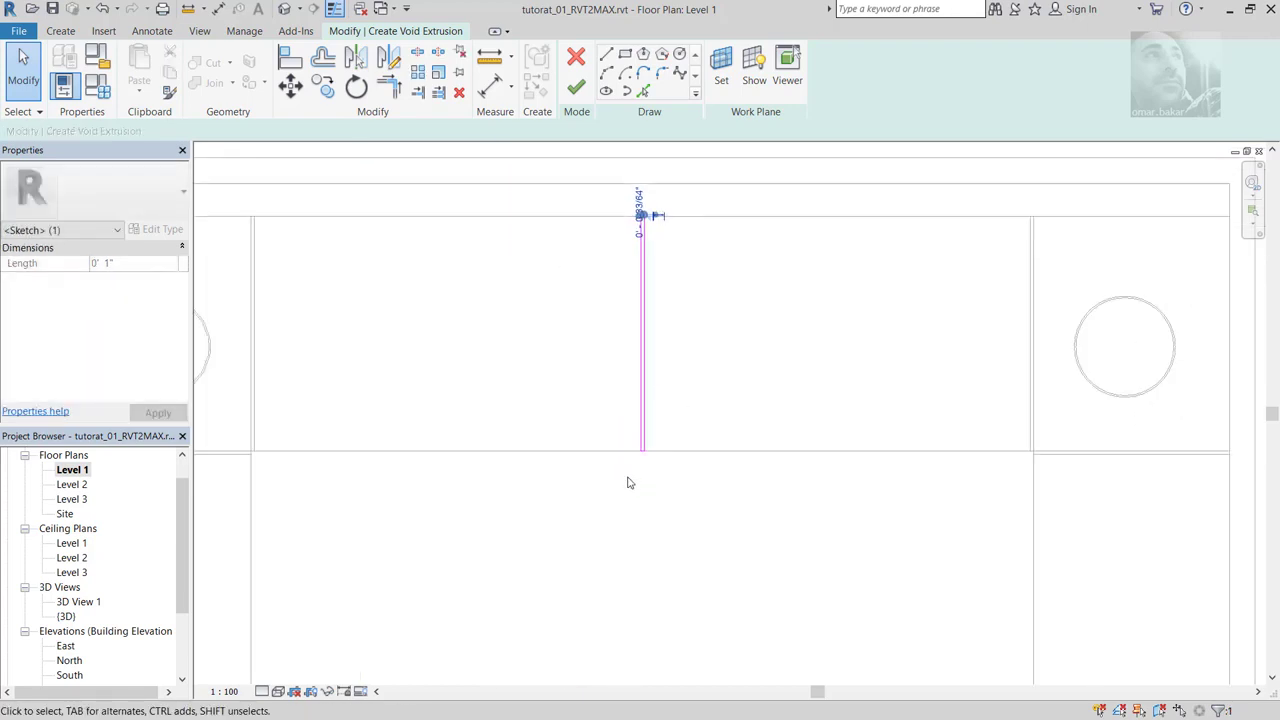
{"action": "scroll", "coordinate": [643, 442], "scroll_direction": "up", "scroll_amount": 2}
{"action": "scroll", "coordinate": [643, 442], "scroll_direction": "up", "scroll_amount": 2}
{"action": "left_click", "coordinate": [652, 425]}
{"action": "scroll", "coordinate": [660, 405], "scroll_direction": "up", "scroll_amount": 2}
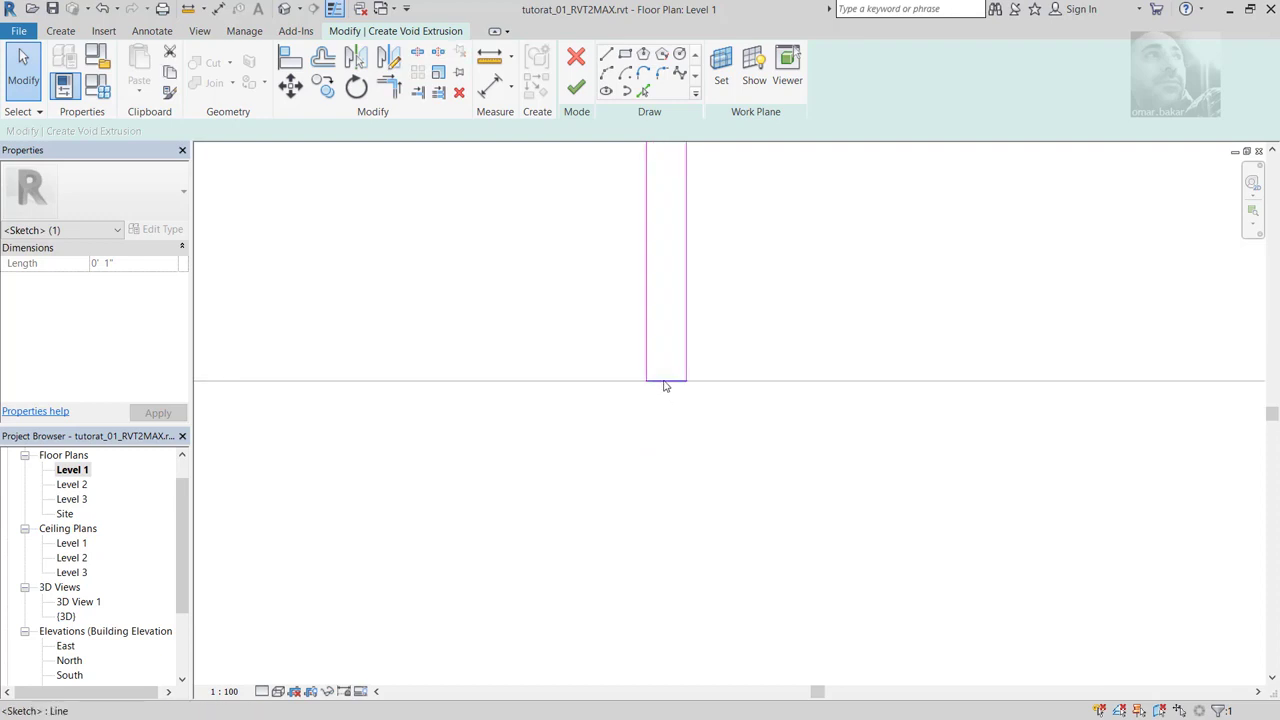
{"action": "left_click_drag", "start_coordinate": [668, 386], "coordinate": [669, 410]}
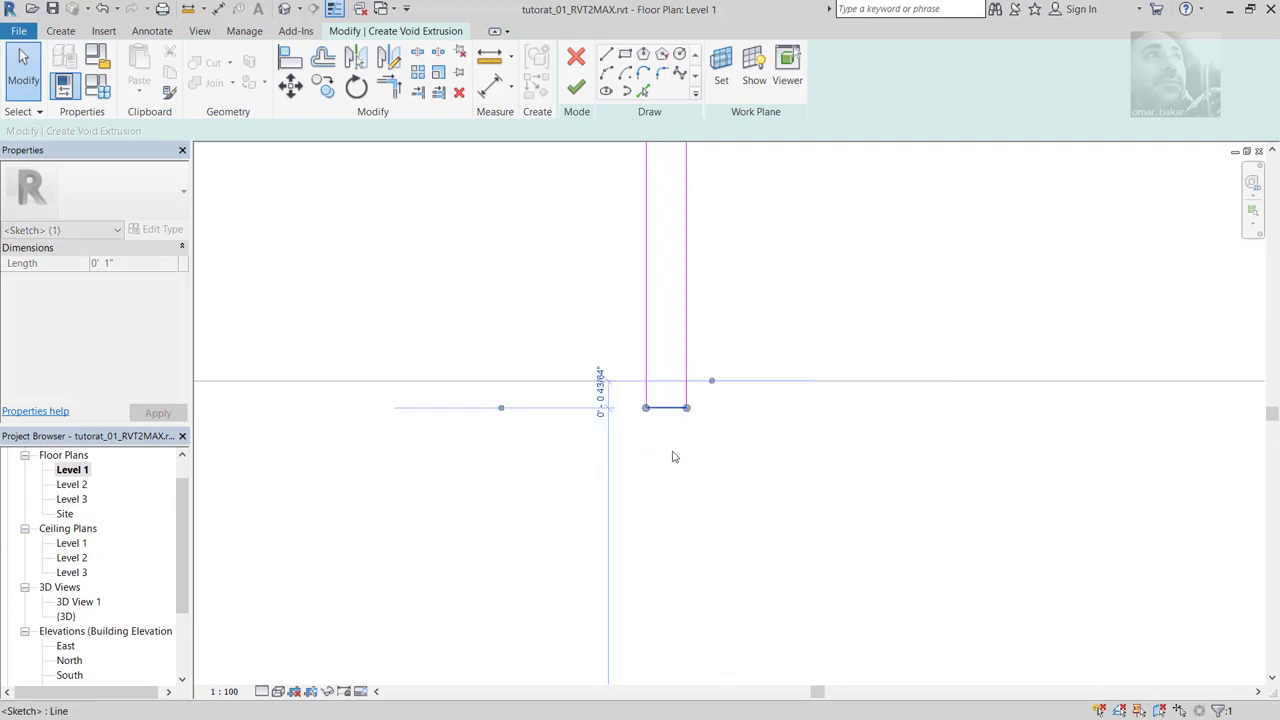
Step: Finish the thin void extrusion spanning 11' 11" to 12' 1" across the ceiling
{"action": "scroll", "coordinate": [688, 508], "scroll_direction": "down", "scroll_amount": 2}
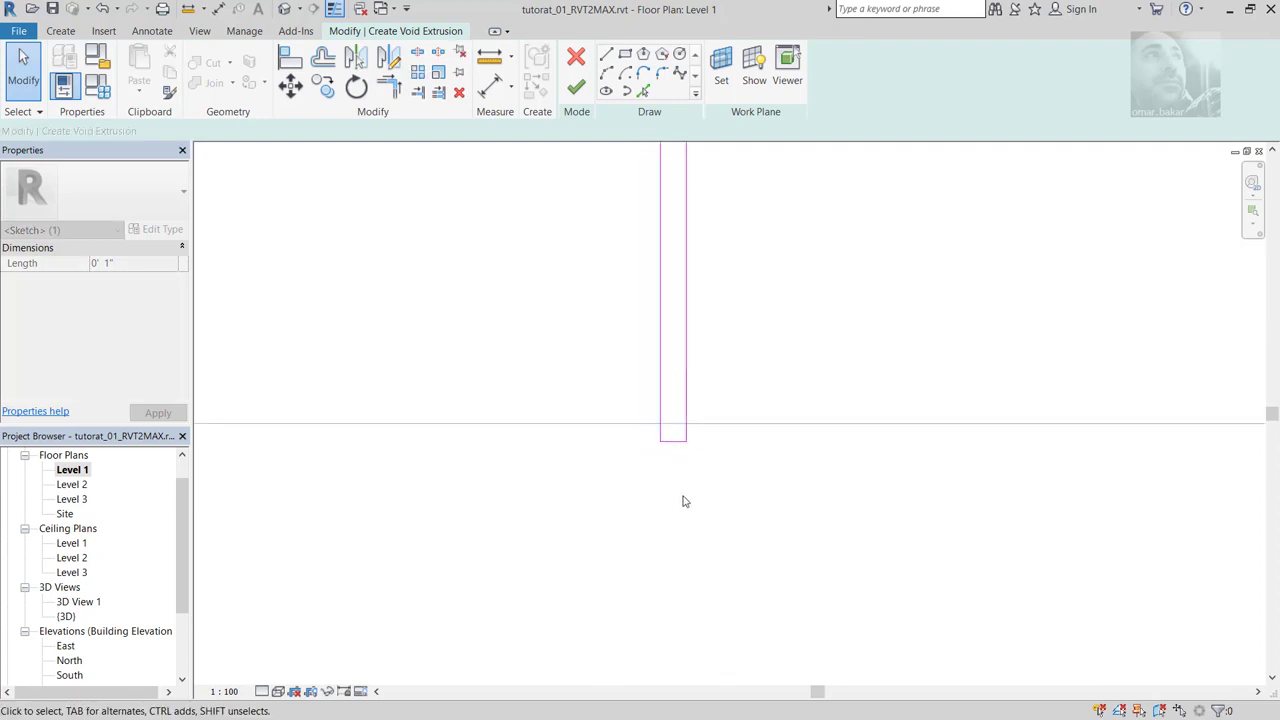
{"action": "left_click", "coordinate": [684, 501]}
{"action": "middle_click_drag", "start_coordinate": [684, 501], "coordinate": [652, 550]}
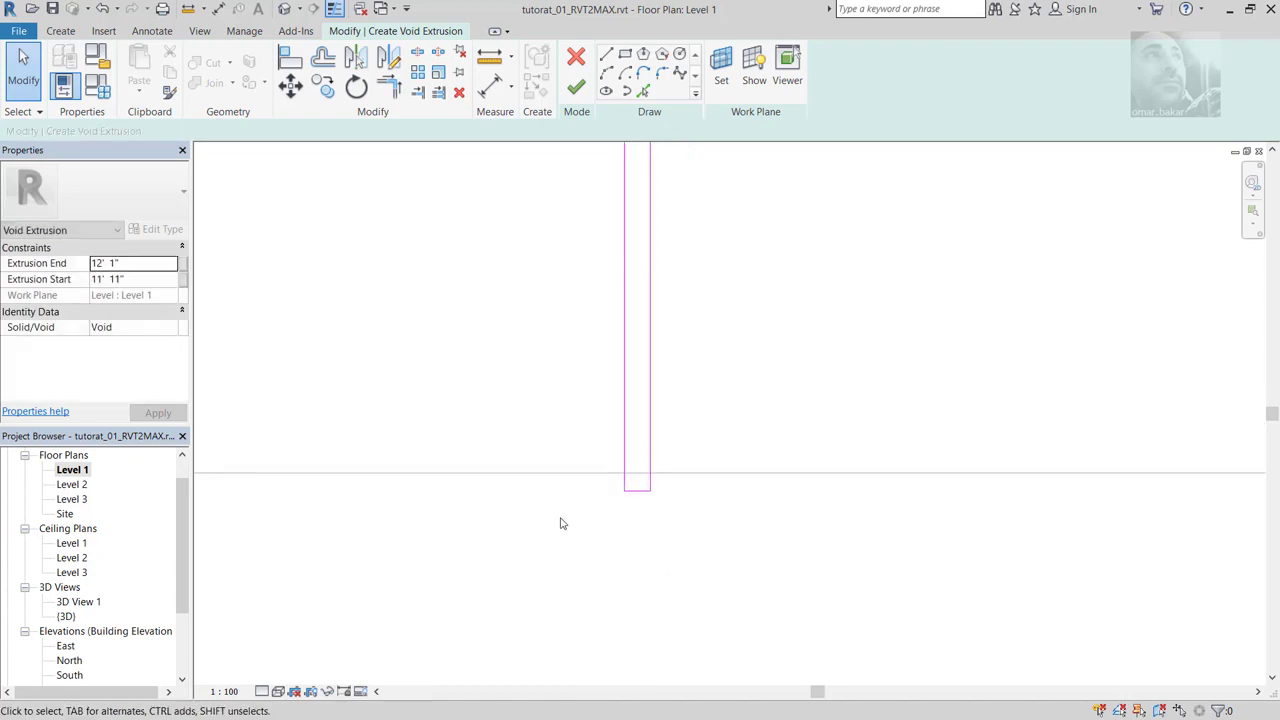
{"action": "scroll", "coordinate": [561, 523], "scroll_direction": "down", "scroll_amount": 2}
{"action": "mouse_move", "coordinate": [583, 417]}
{"action": "middle_mouse_down"}
{"action": "mouse_move", "coordinate": [597, 403]}
{"action": "mouse_move", "coordinate": [603, 420]}
{"action": "middle_mouse_up"}
{"action": "scroll", "coordinate": [590, 393], "scroll_direction": "down", "scroll_amount": 3}
{"action": "scroll", "coordinate": [594, 414], "scroll_direction": "down", "scroll_amount": 1}
{"action": "middle_click_drag", "start_coordinate": [589, 366], "coordinate": [597, 402]}
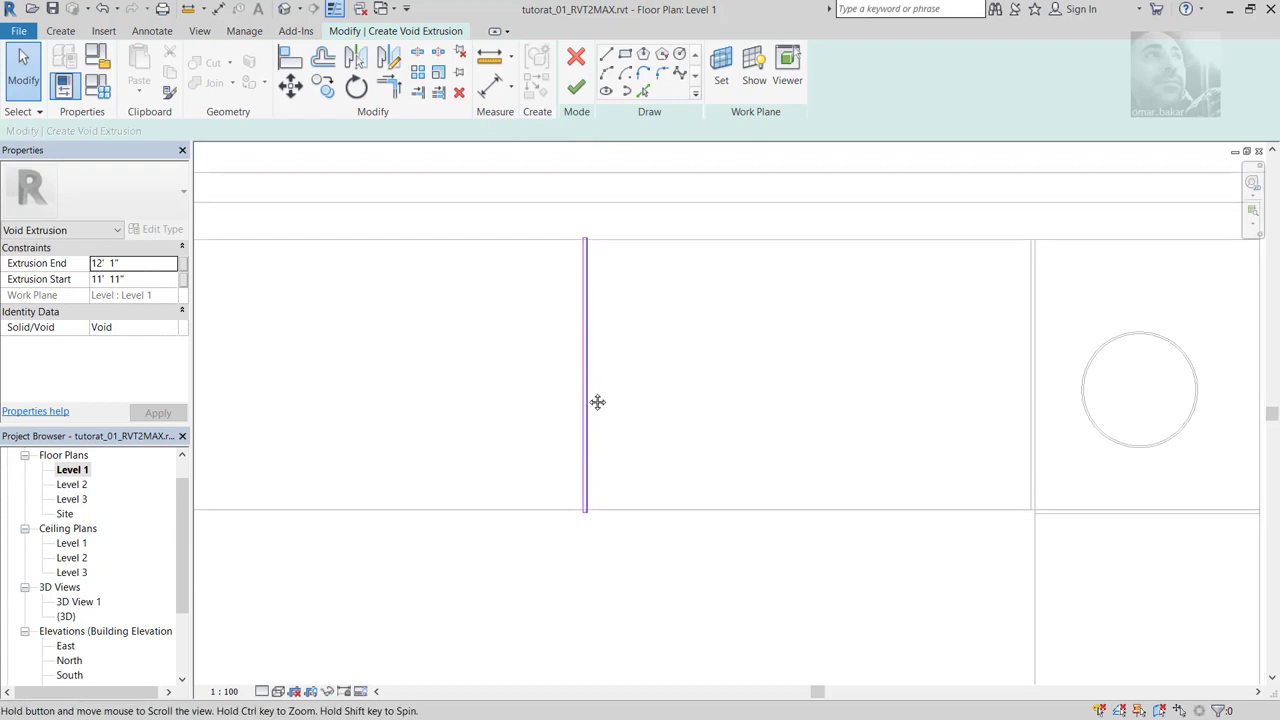
{"action": "left_click", "coordinate": [577, 88]}
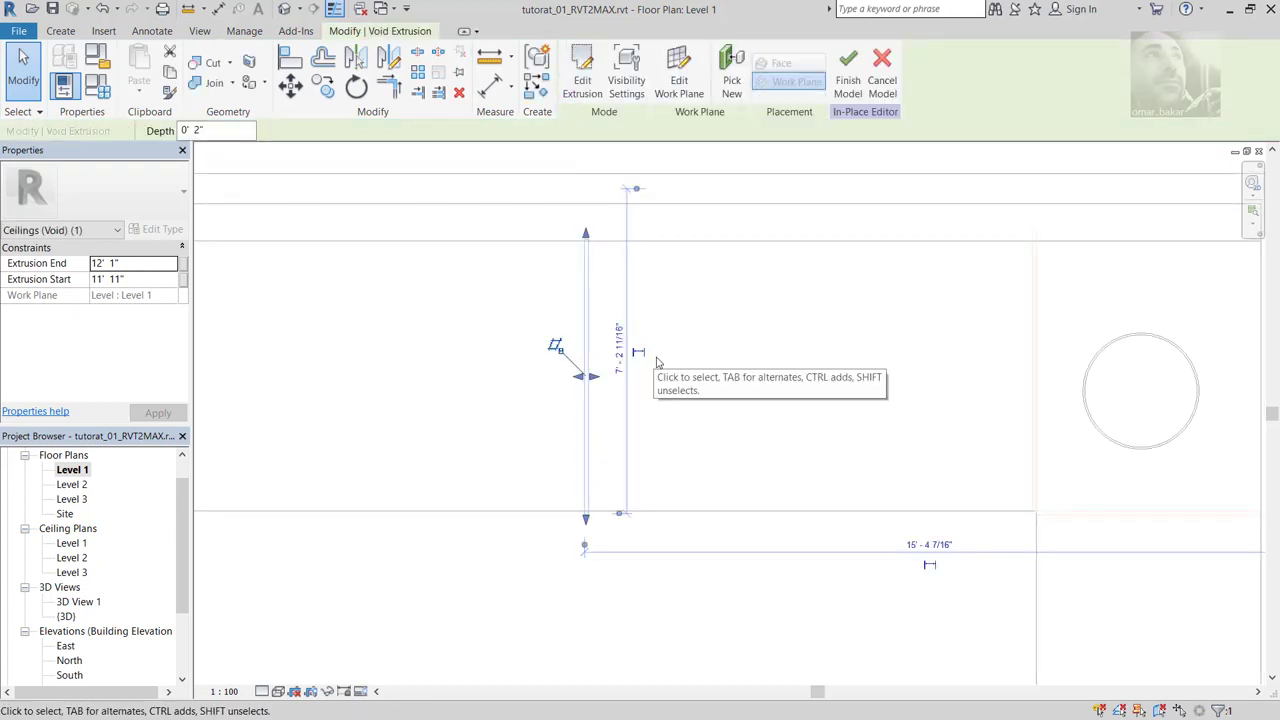
Step: Inspect the groove cut in 3D View 1, then switch to the lobby reference photo
{"action": "double_click", "coordinate": [86, 599]}
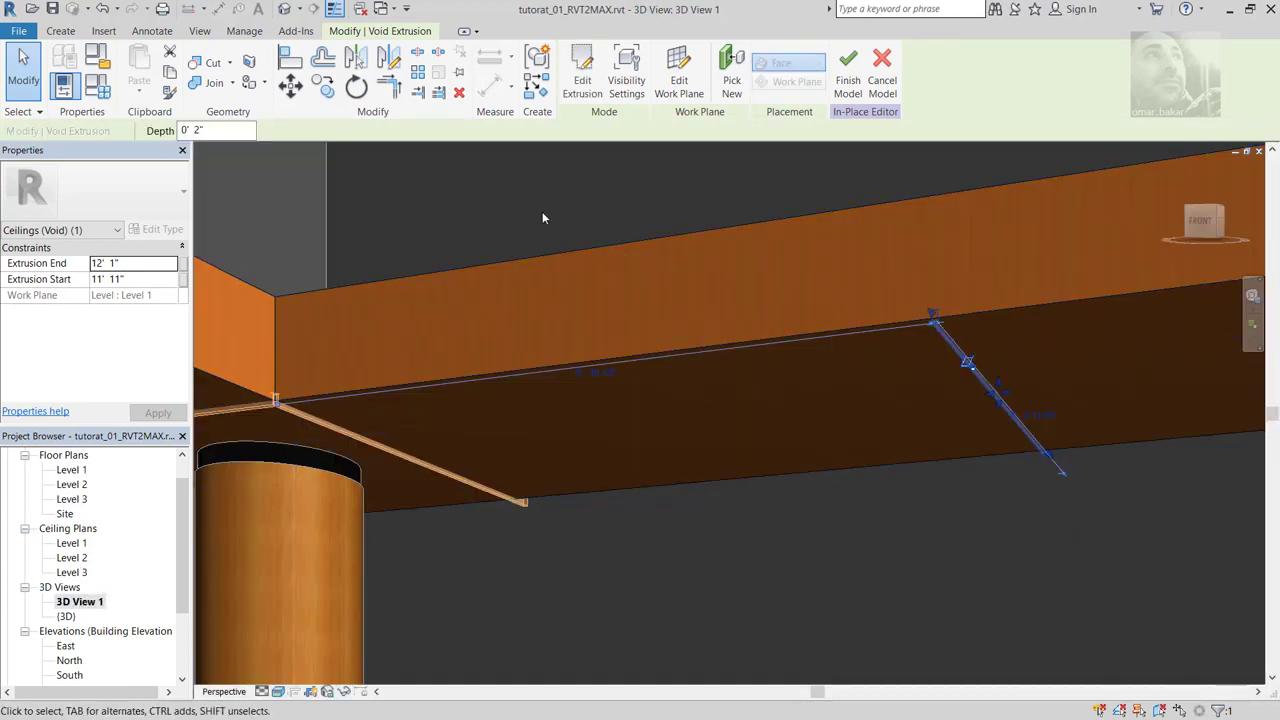
{"action": "left_click", "coordinate": [543, 217]}
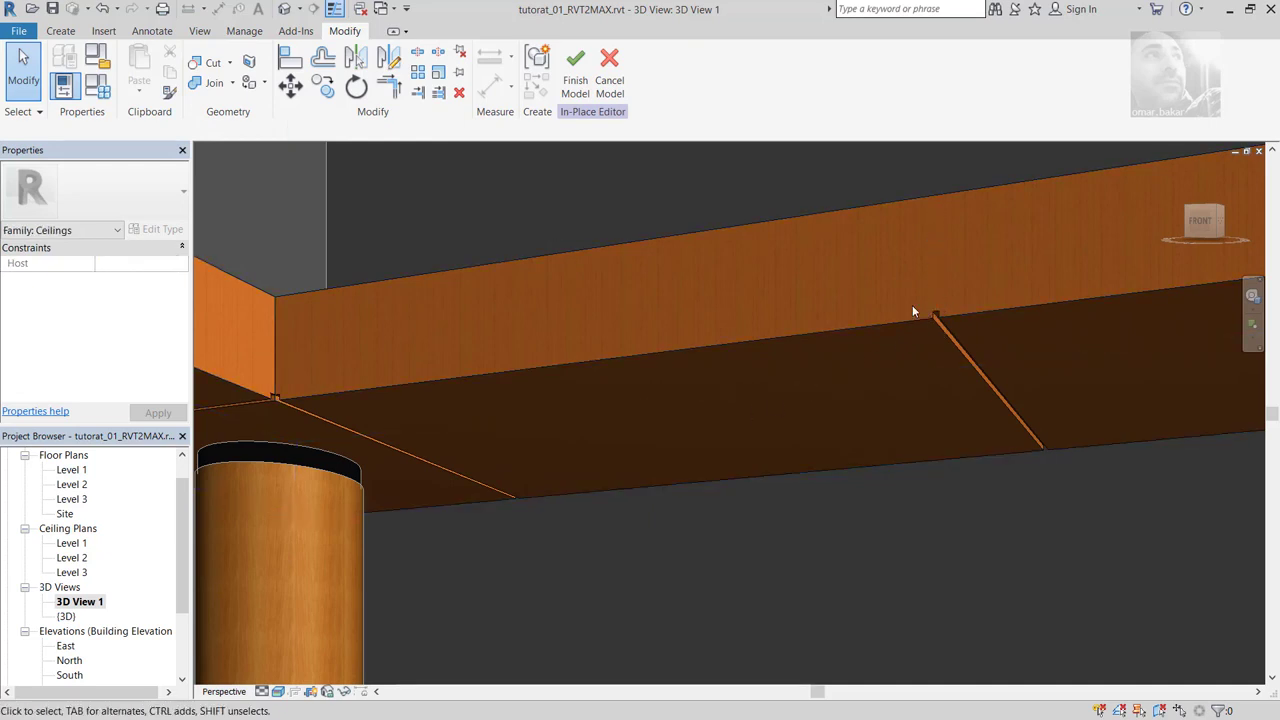
{"action": "scroll", "coordinate": [682, 378], "scroll_direction": "down", "scroll_amount": 2}
{"action": "scroll", "coordinate": [686, 380], "scroll_direction": "down", "scroll_amount": 1}
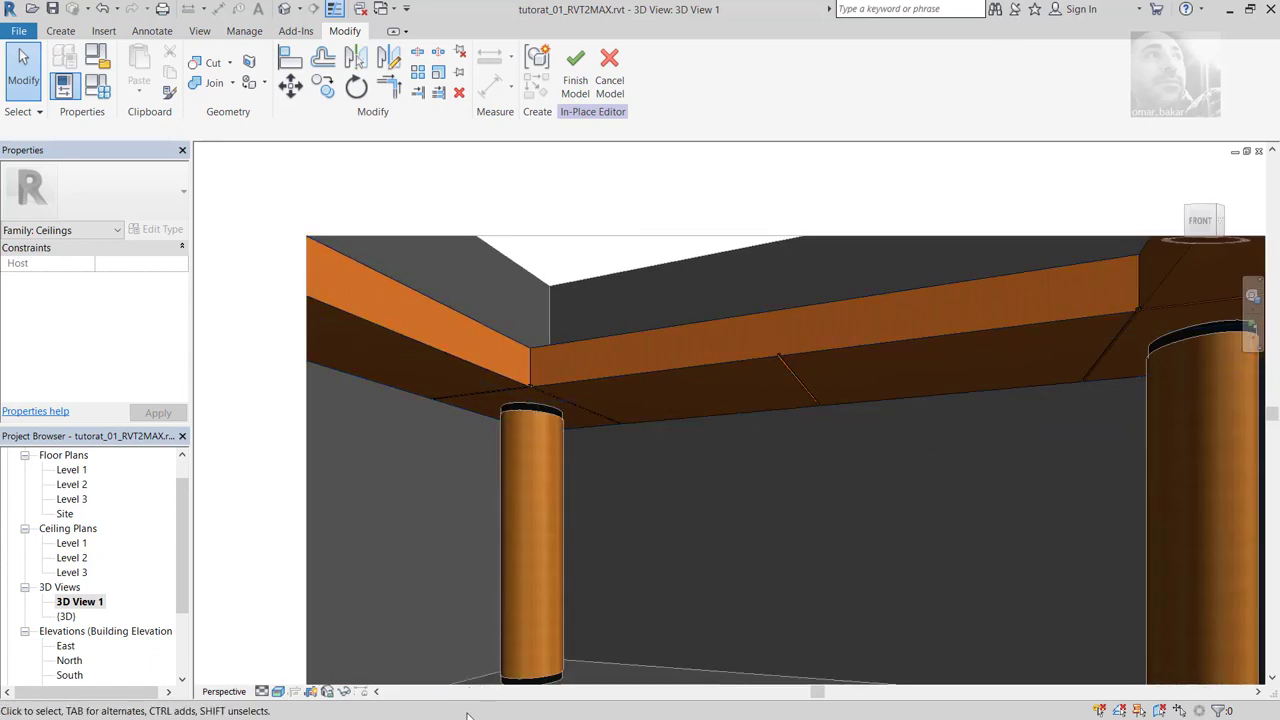
{"action": "key", "text": "alt+Tab"}
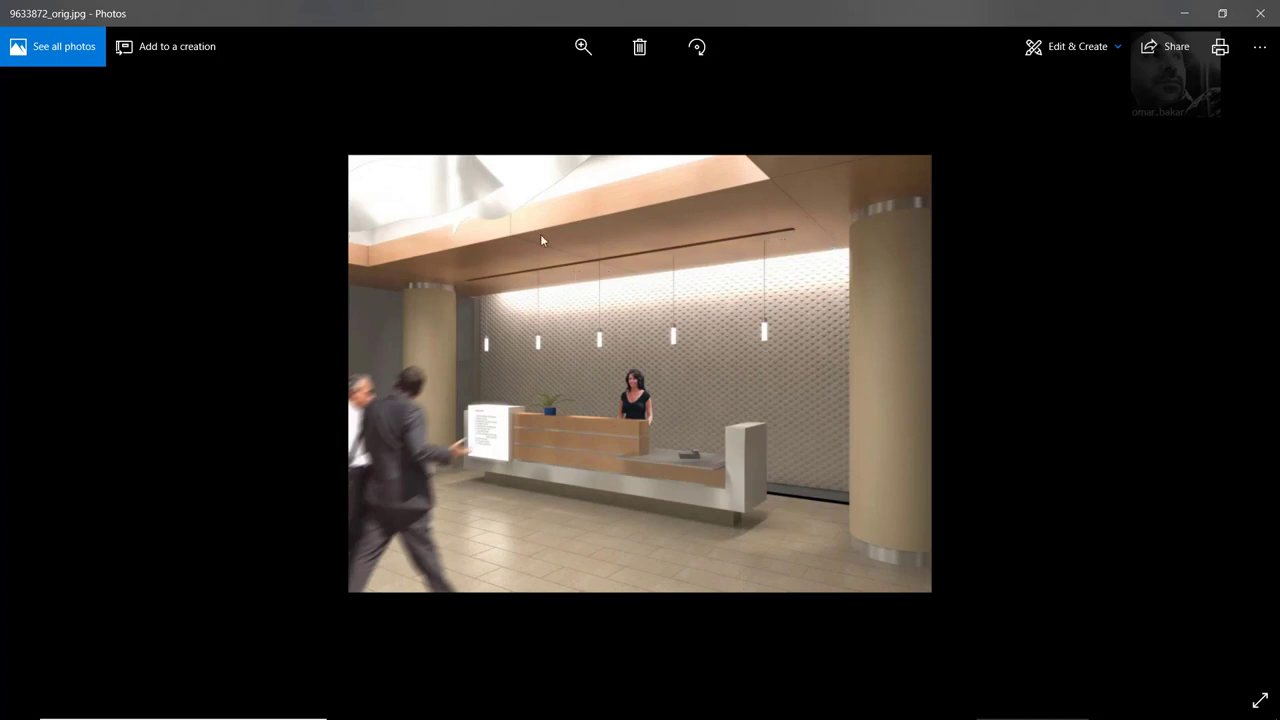
{"action": "left_click", "coordinate": [1184, 14]}
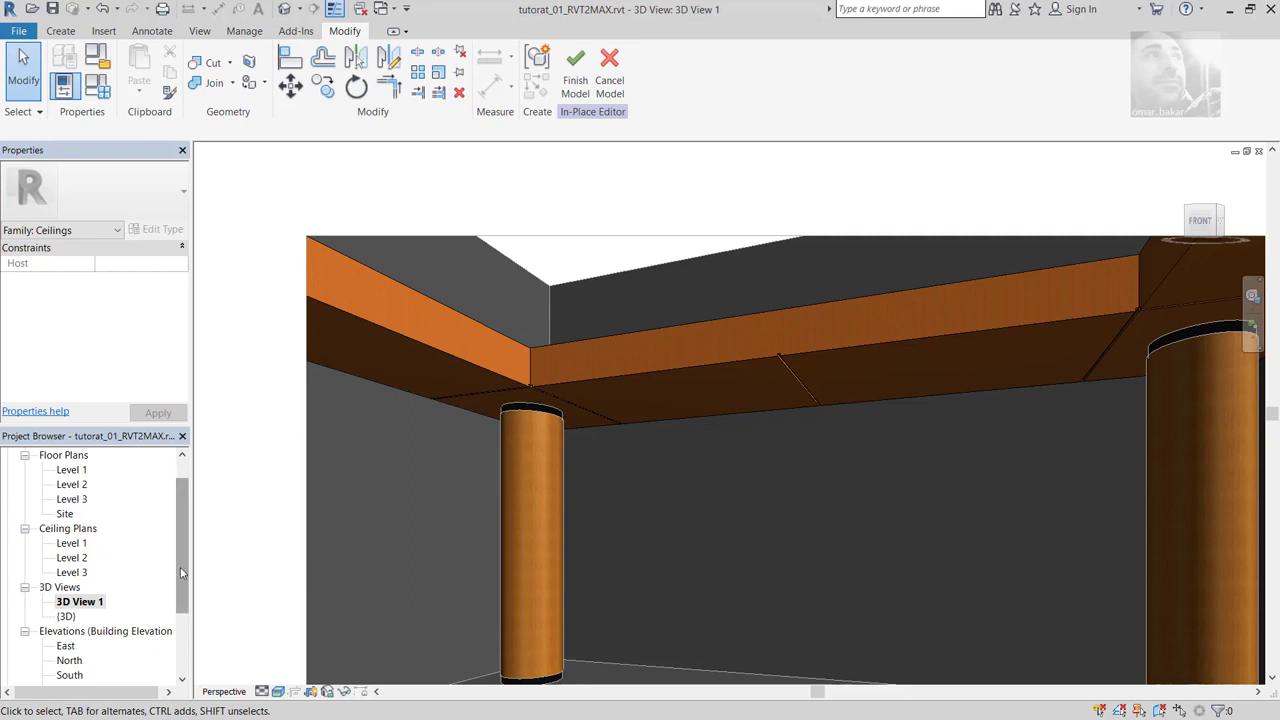
Step: Reopen the Level 1 floor plan and start another void extrusion in the ceiling edit
{"action": "left_click_drag", "start_coordinate": [180, 567], "coordinate": [185, 545]}
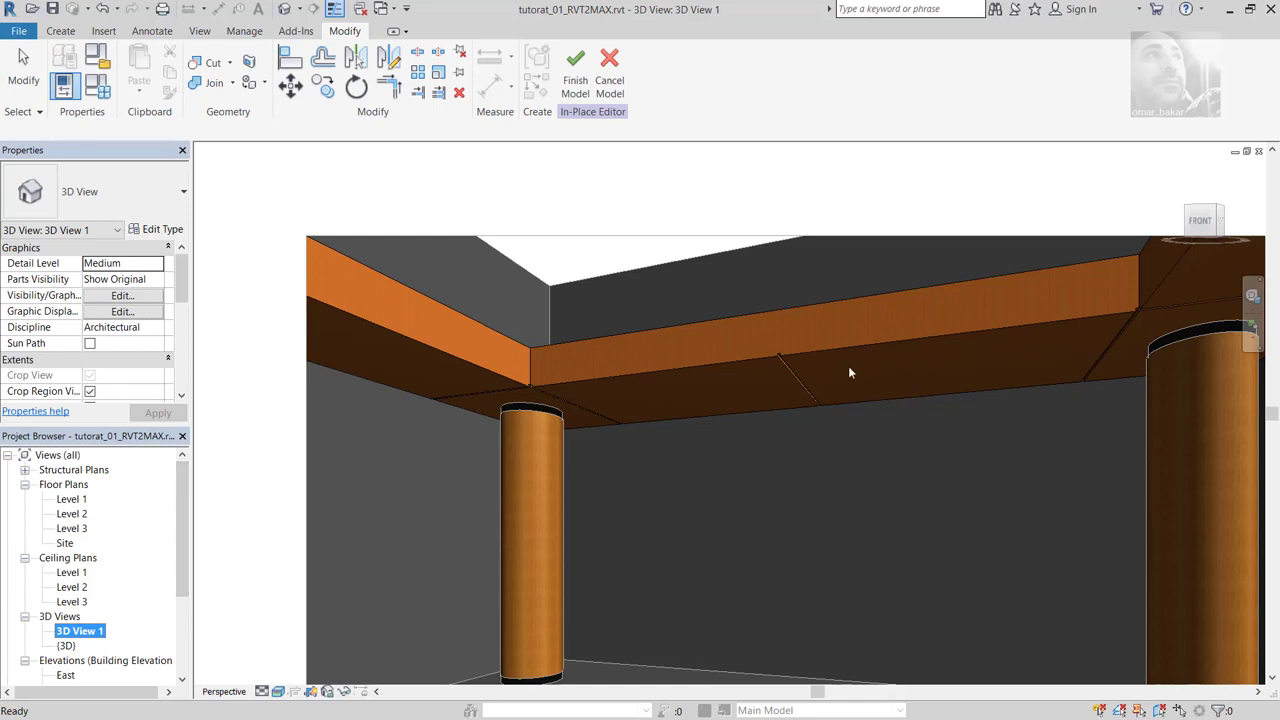
{"action": "double_click", "coordinate": [72, 500]}
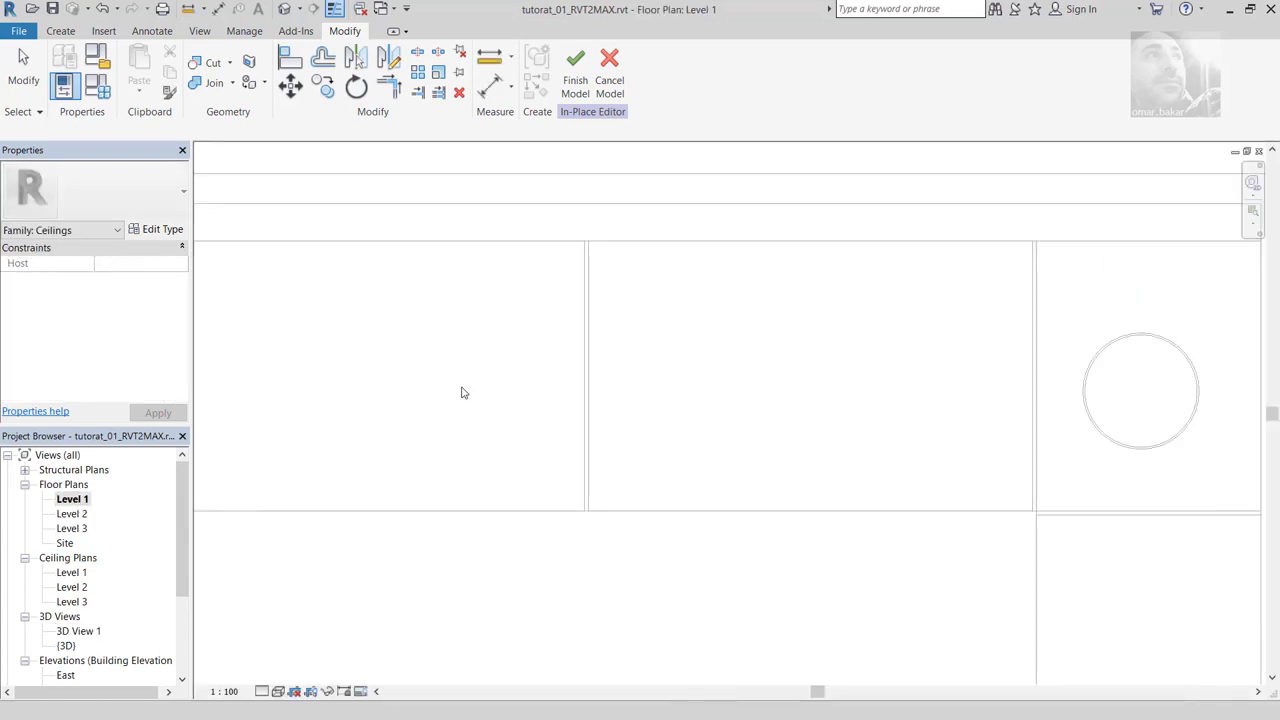
{"action": "scroll", "coordinate": [577, 370], "scroll_direction": "down", "scroll_amount": 2}
{"action": "scroll", "coordinate": [608, 400], "scroll_direction": "down", "scroll_amount": 1}
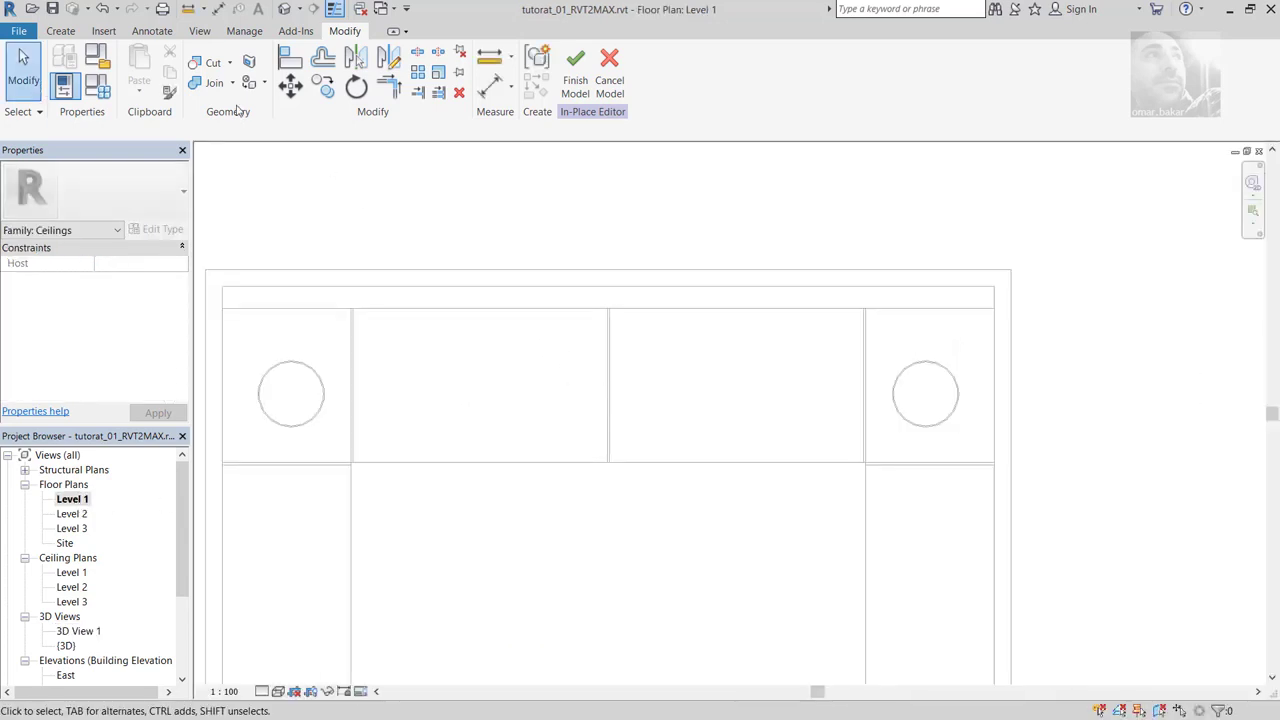
{"action": "left_click", "coordinate": [61, 31]}
{"action": "left_click", "coordinate": [330, 88]}
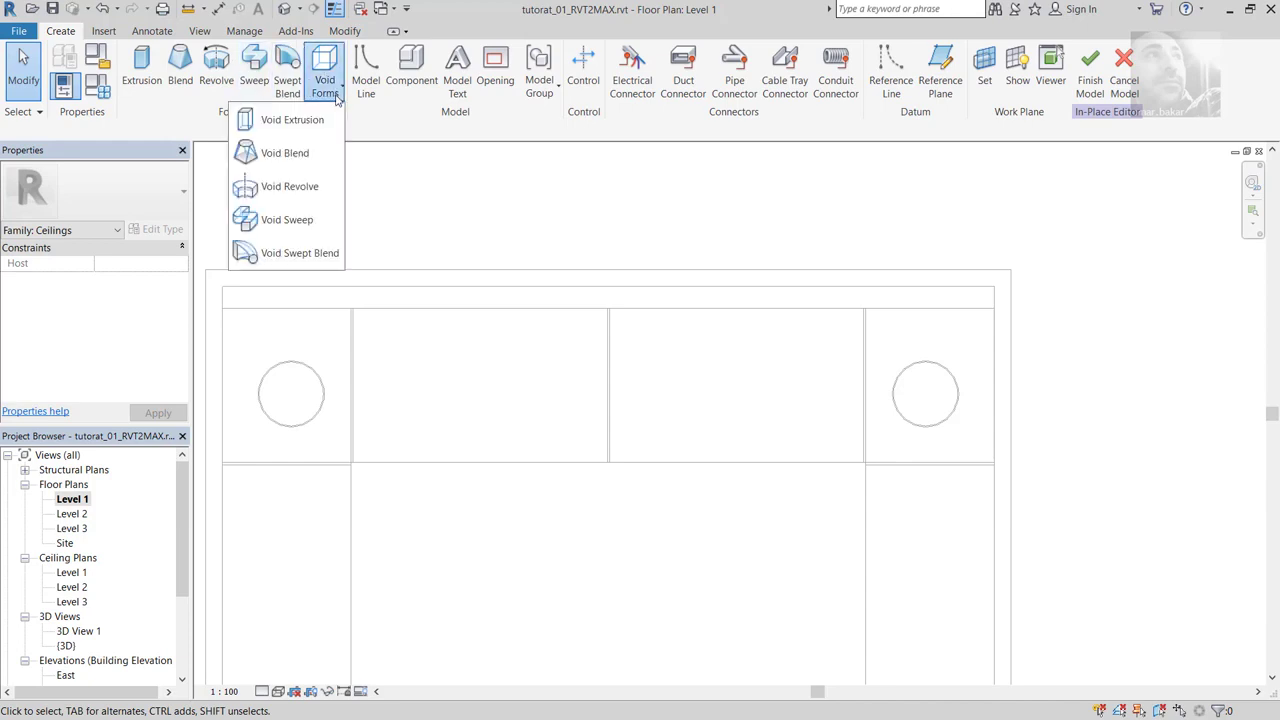
{"action": "left_click", "coordinate": [316, 120]}
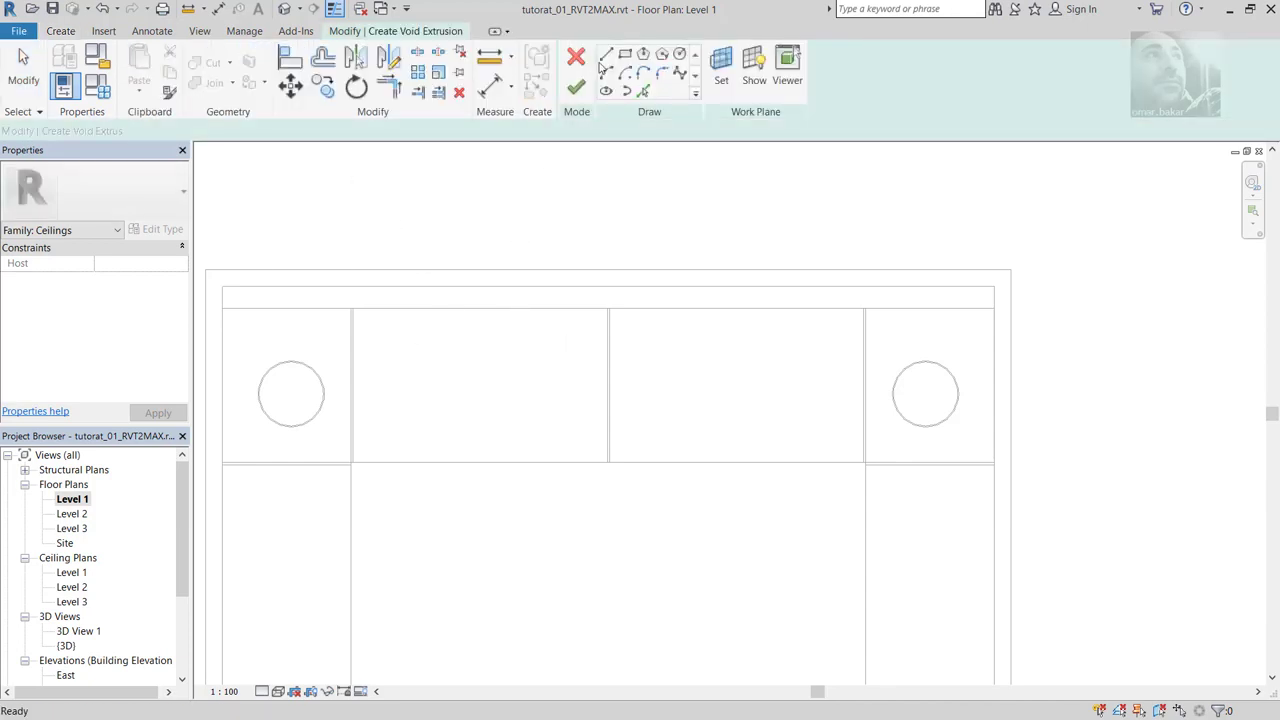
Step: Draw a horizontal sketch line from the left column's edge to the right column
{"action": "left_click", "coordinate": [604, 57]}
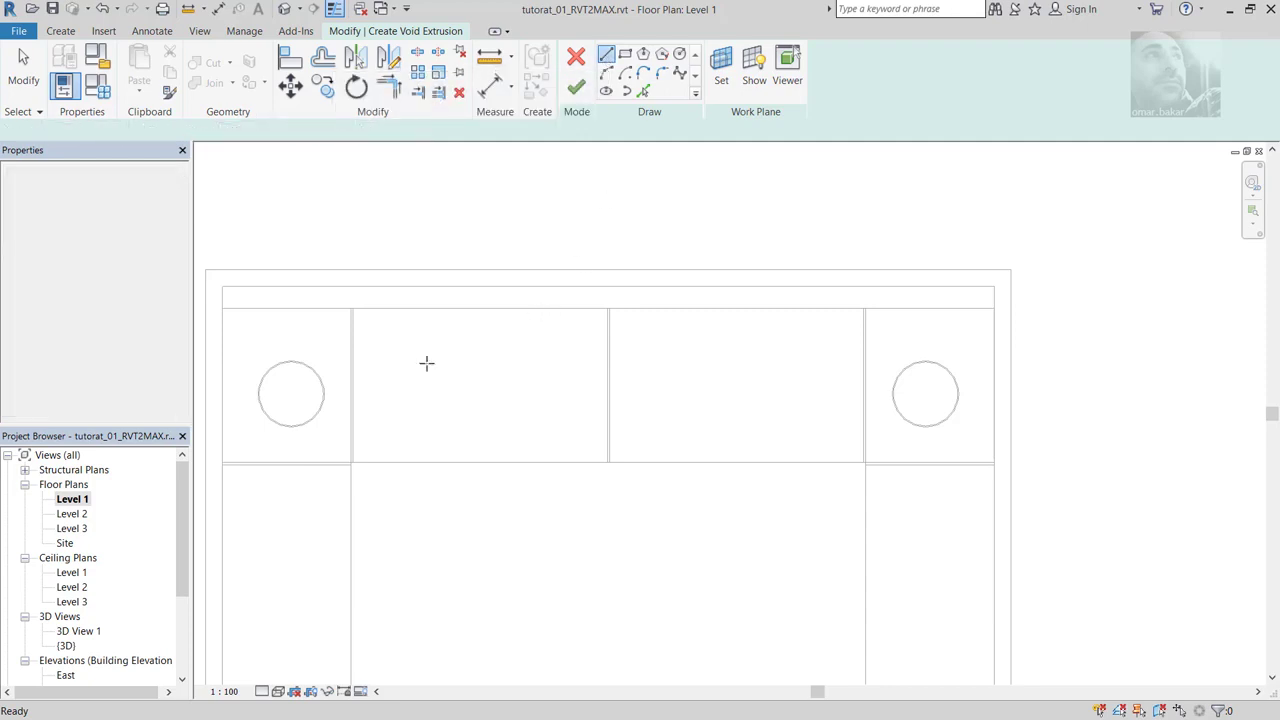
{"action": "left_click", "coordinate": [353, 385]}
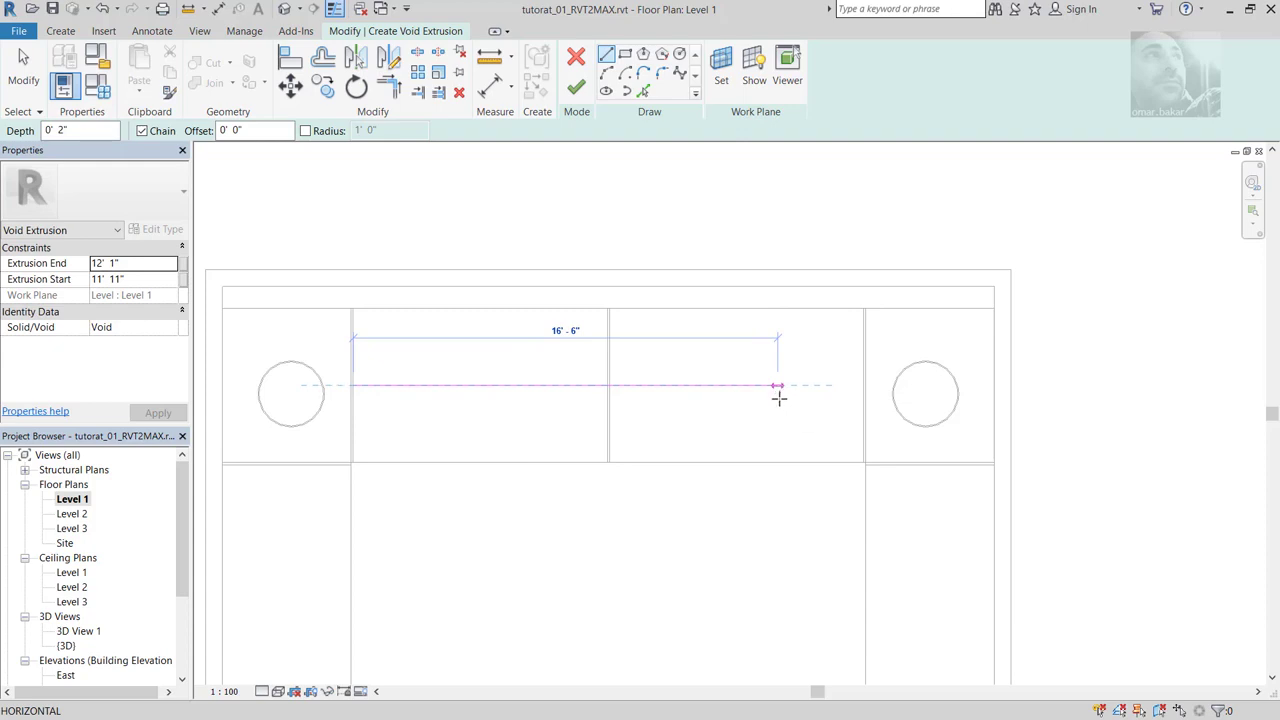
{"action": "key", "text": "Escape"}
{"action": "key", "text": "Escape"}
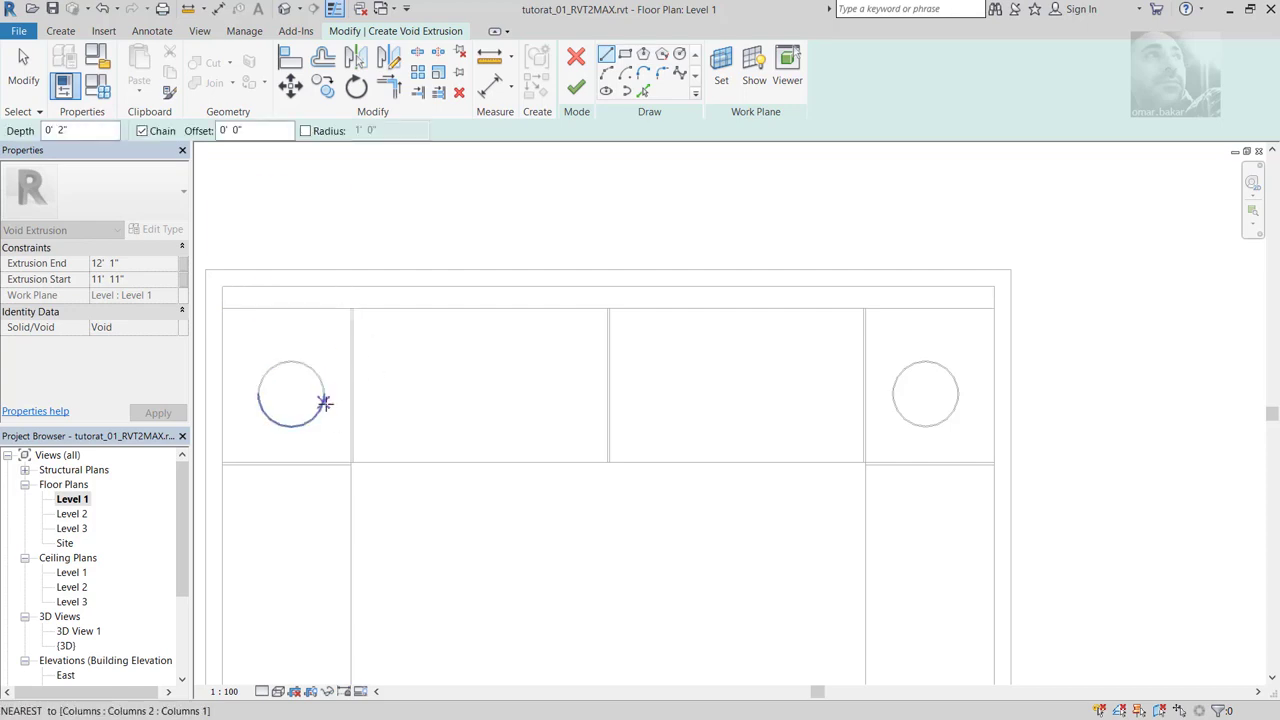
{"action": "left_click", "coordinate": [323, 393]}
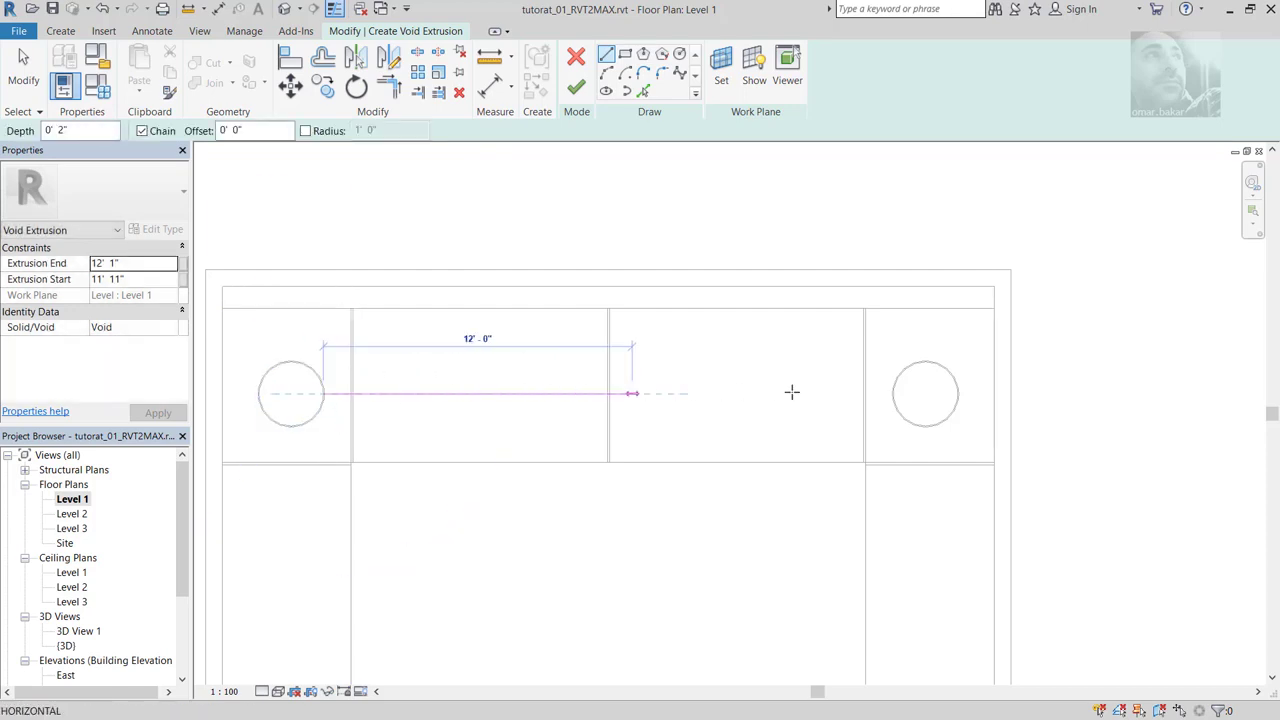
{"action": "left_click", "coordinate": [892, 393]}
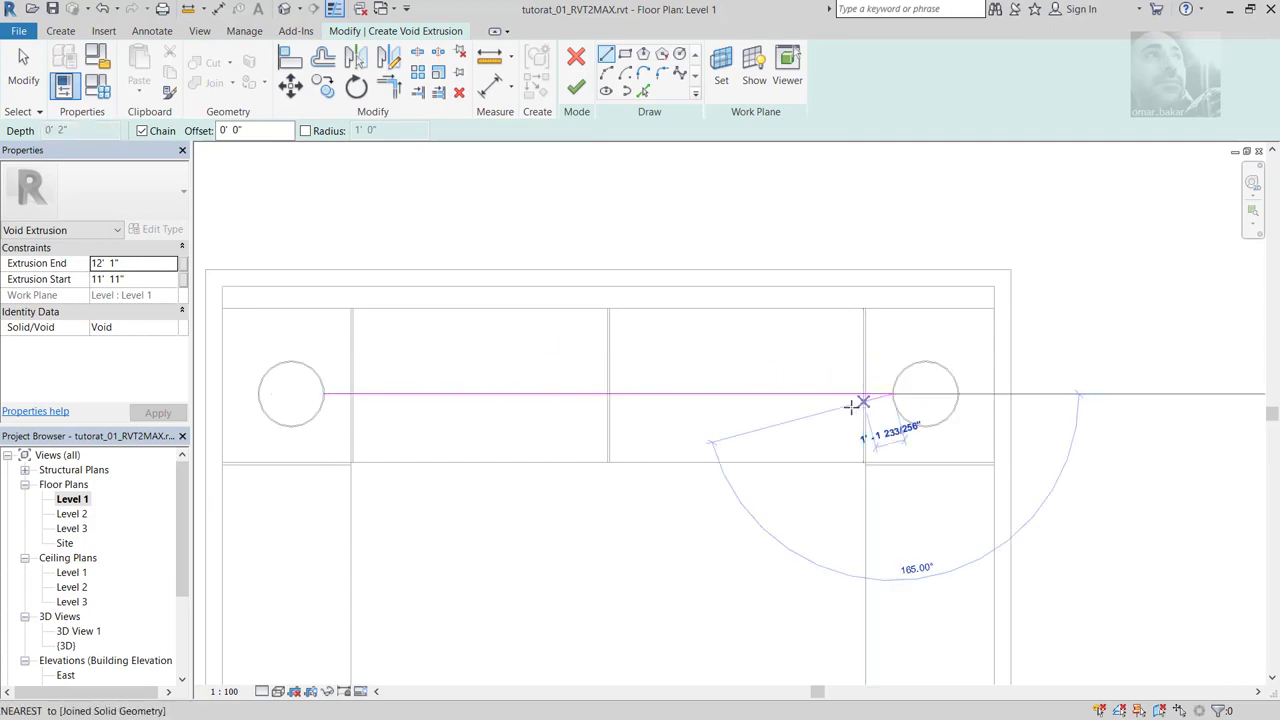
{"action": "key", "text": "Escape"}
{"action": "key", "text": "Escape"}
{"action": "left_click", "coordinate": [606, 54]}
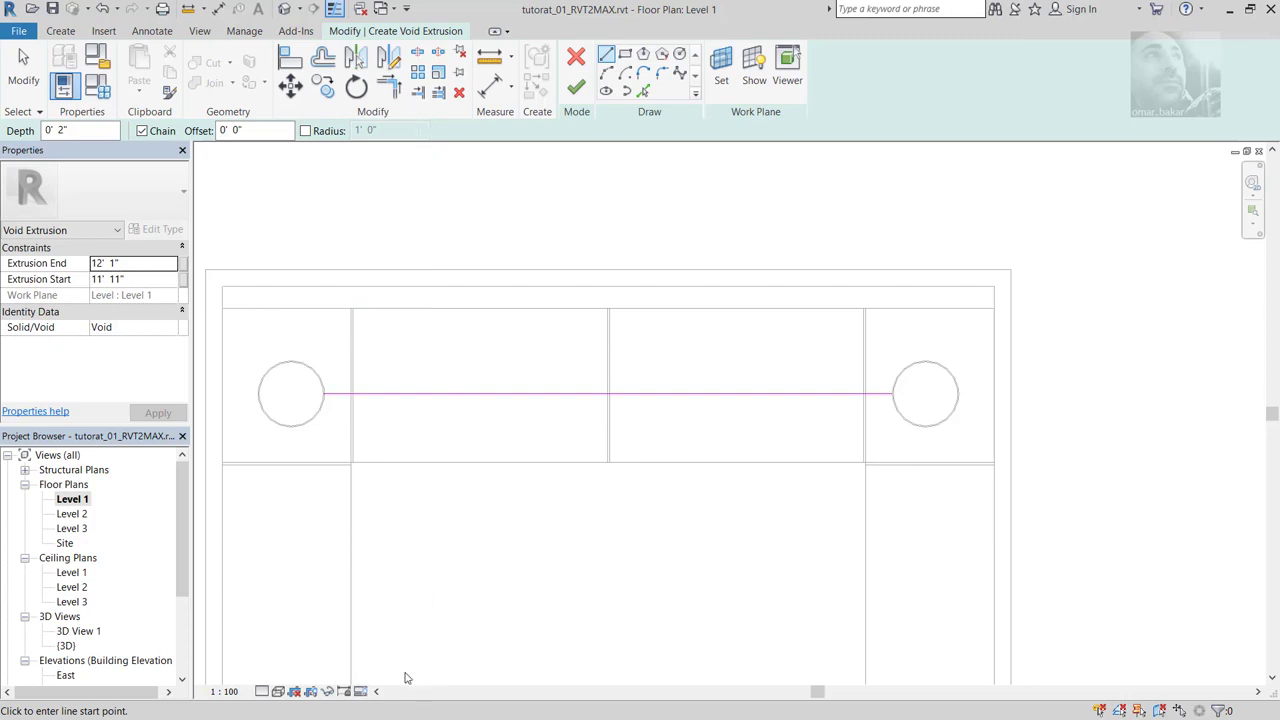
Step: Create 2" offset copies of the groove line, briefly checking the lobby reference photo
{"action": "left_click", "coordinate": [321, 62]}
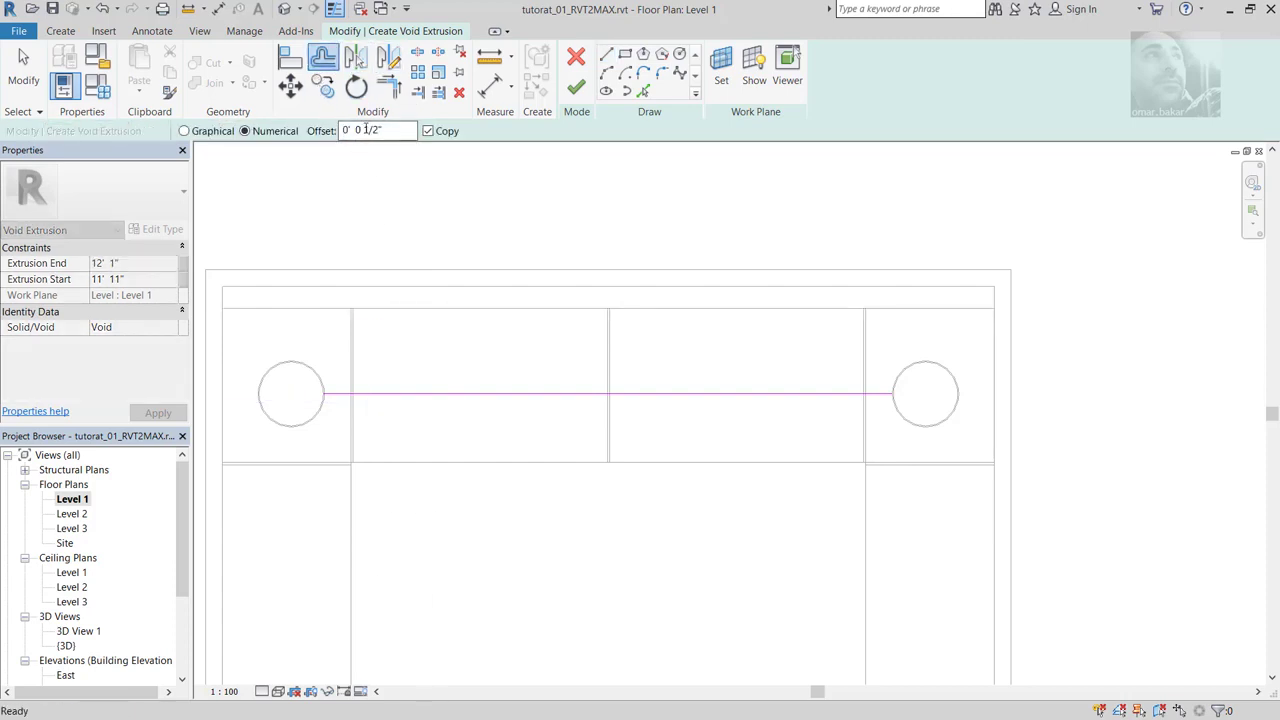
{"action": "left_click_drag", "start_coordinate": [357, 130], "coordinate": [373, 130]}
{"action": "type", "text": "2"}
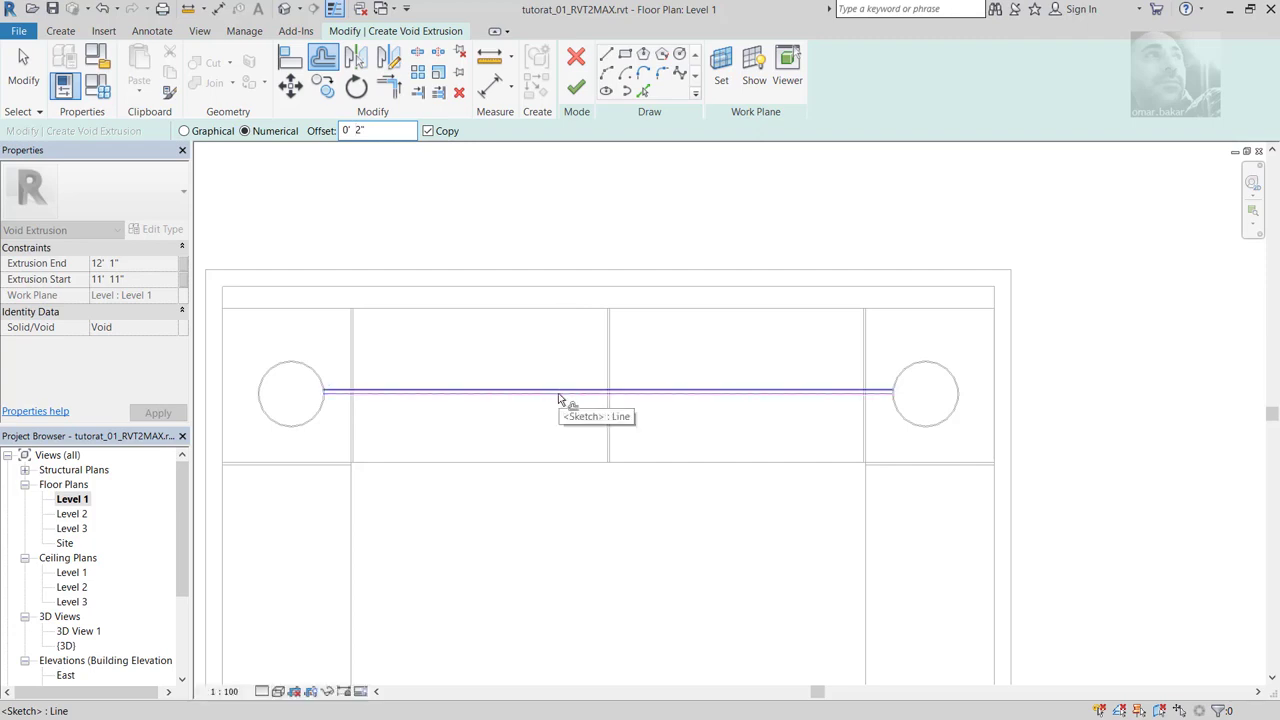
{"action": "left_click", "coordinate": [560, 398]}
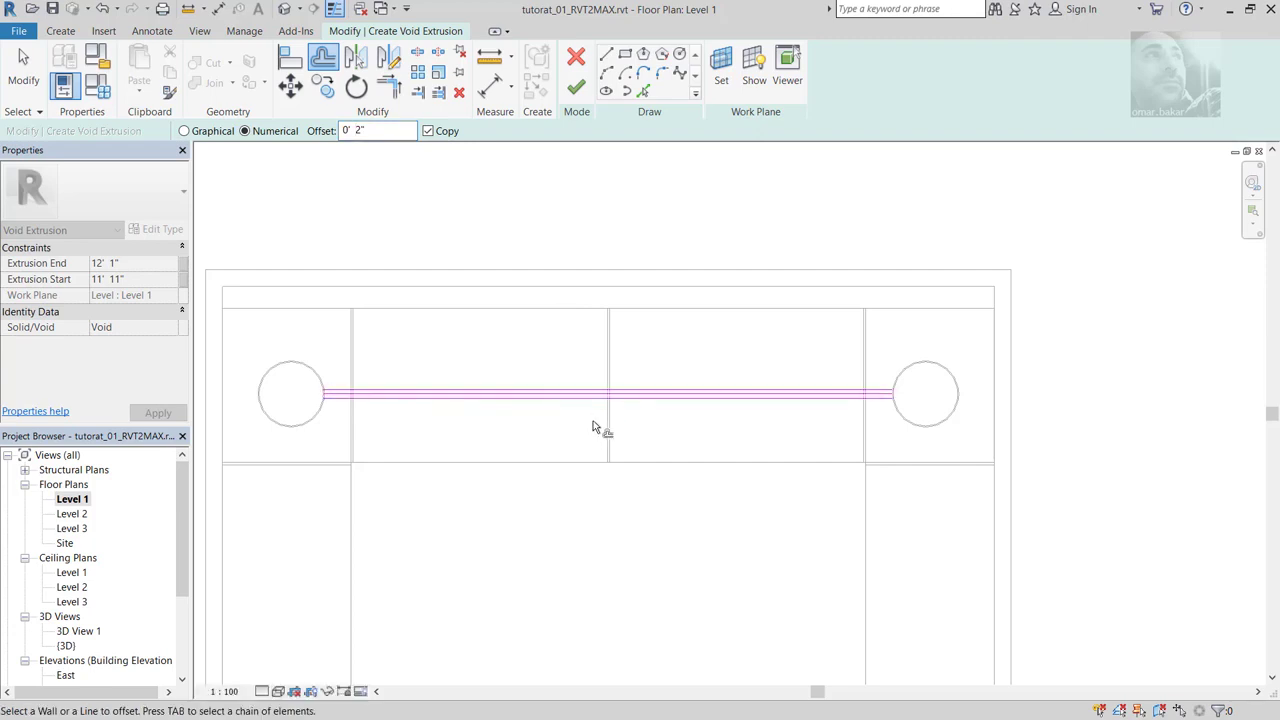
{"action": "scroll", "coordinate": [592, 428], "scroll_direction": "up", "scroll_amount": 2}
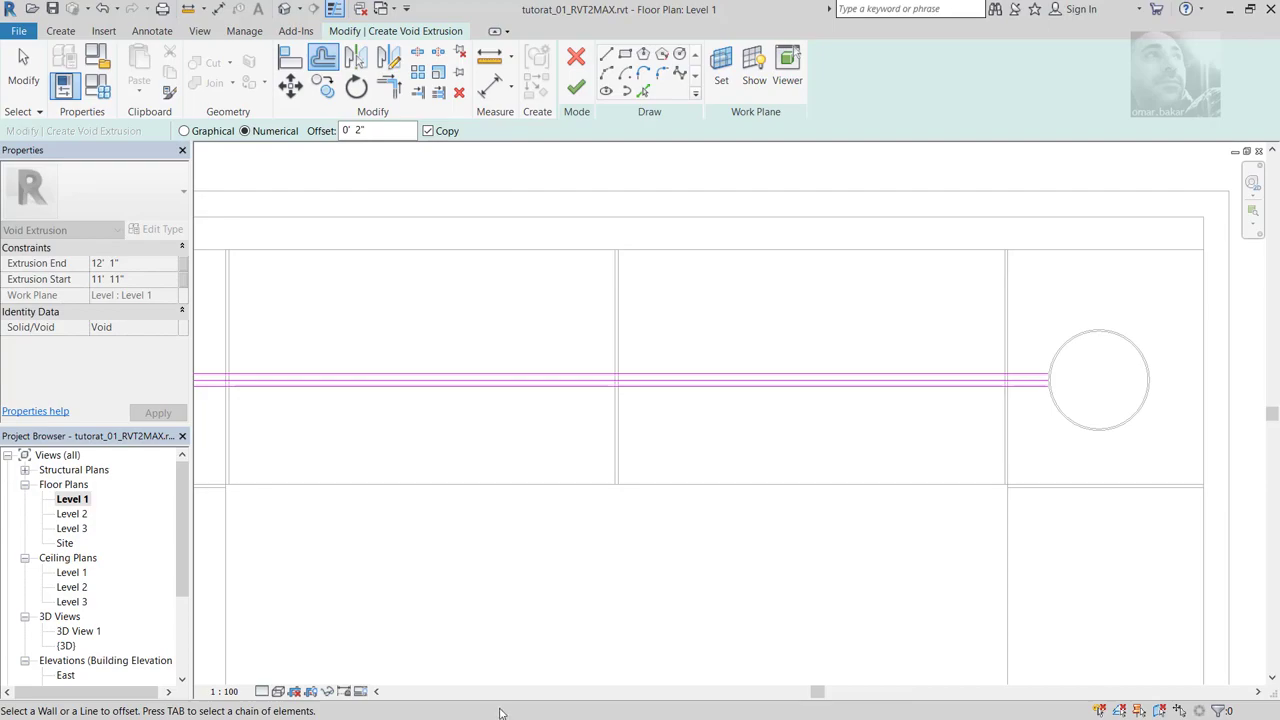
{"action": "key", "text": "alt+Tab"}
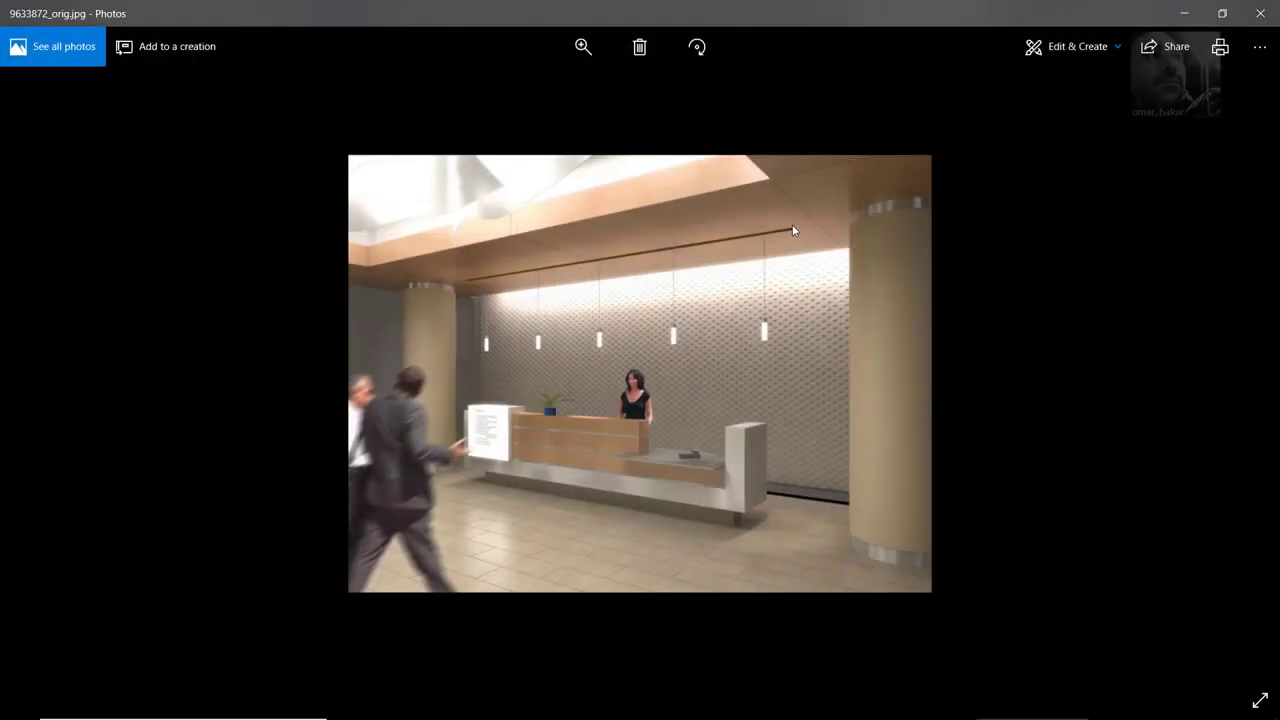
{"action": "left_click", "coordinate": [1180, 20]}
{"action": "scroll", "coordinate": [942, 385], "scroll_direction": "up", "scroll_amount": 2}
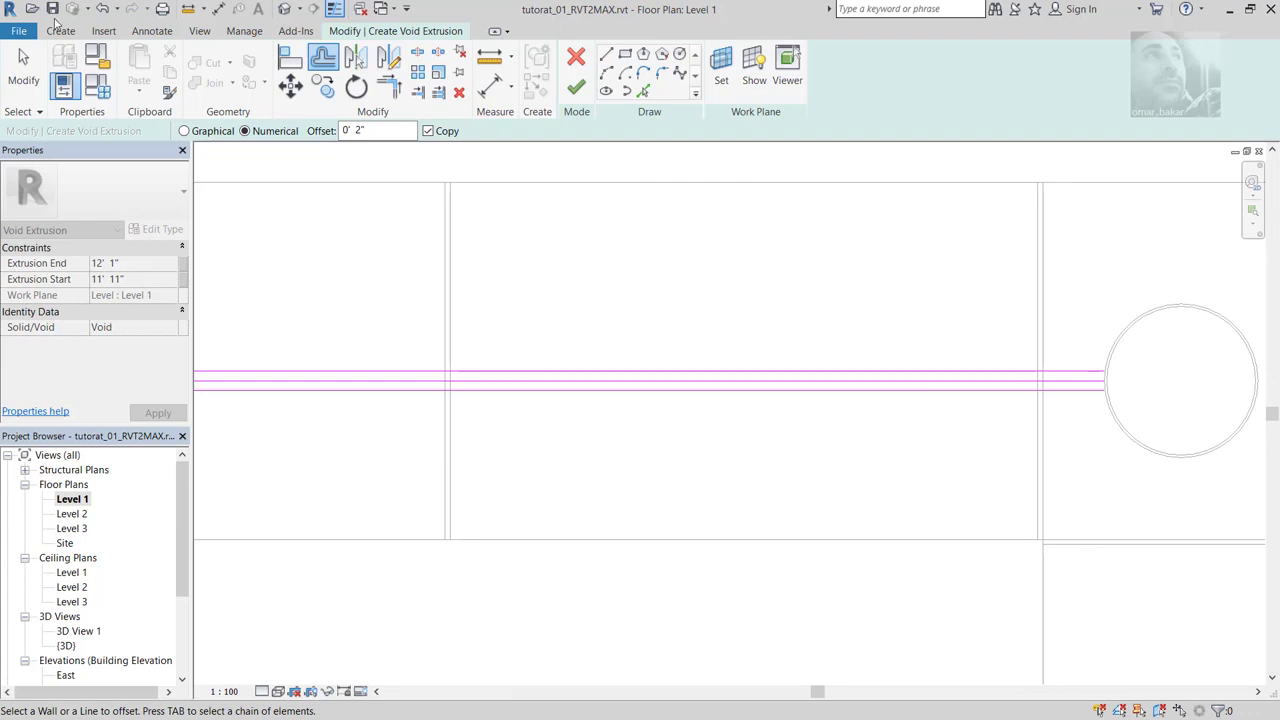
Step: Delete the middle line and draw a short end line across the groove's right end
{"action": "left_click", "coordinate": [23, 68]}
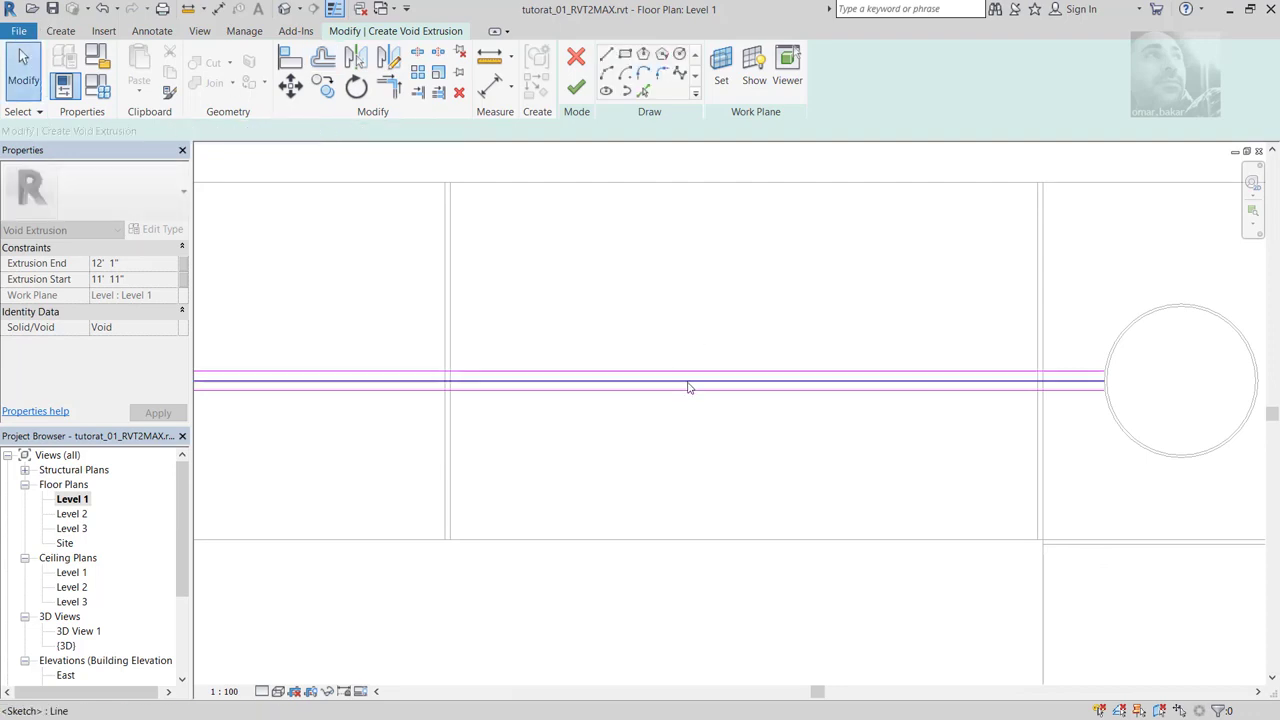
{"action": "left_click", "coordinate": [688, 388]}
{"action": "key", "text": "Delete"}
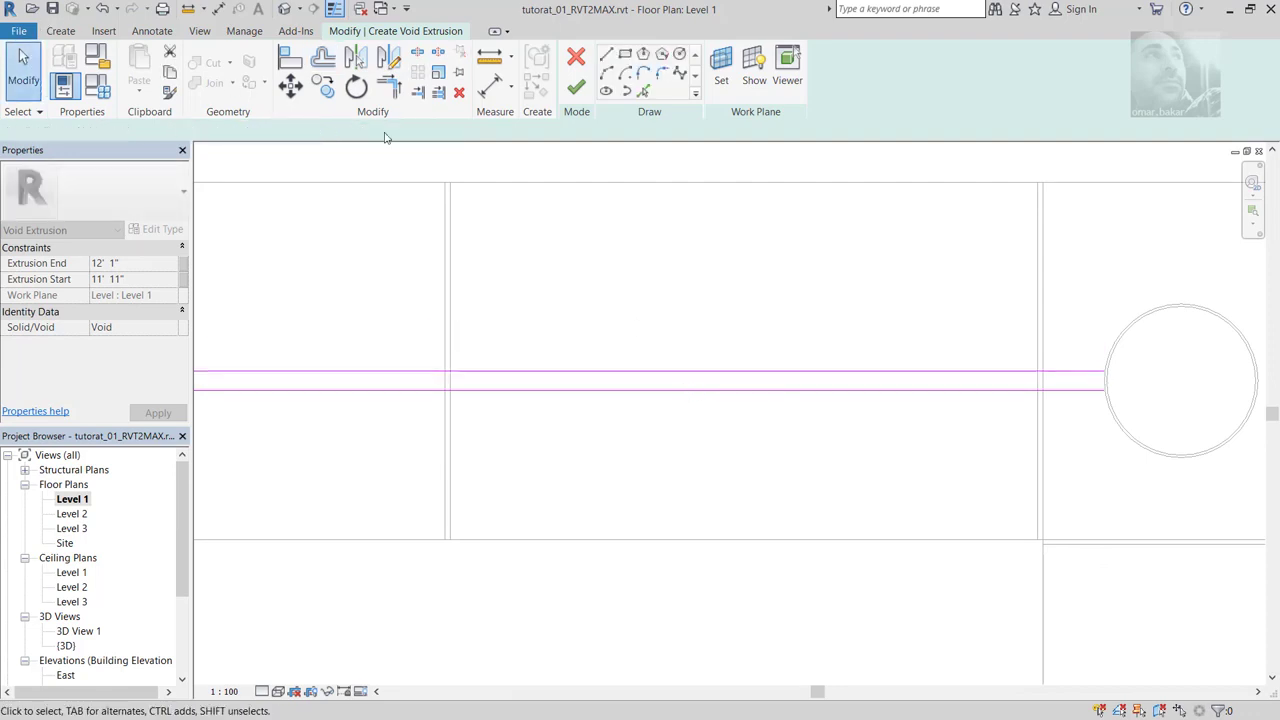
{"action": "left_click", "coordinate": [606, 54]}
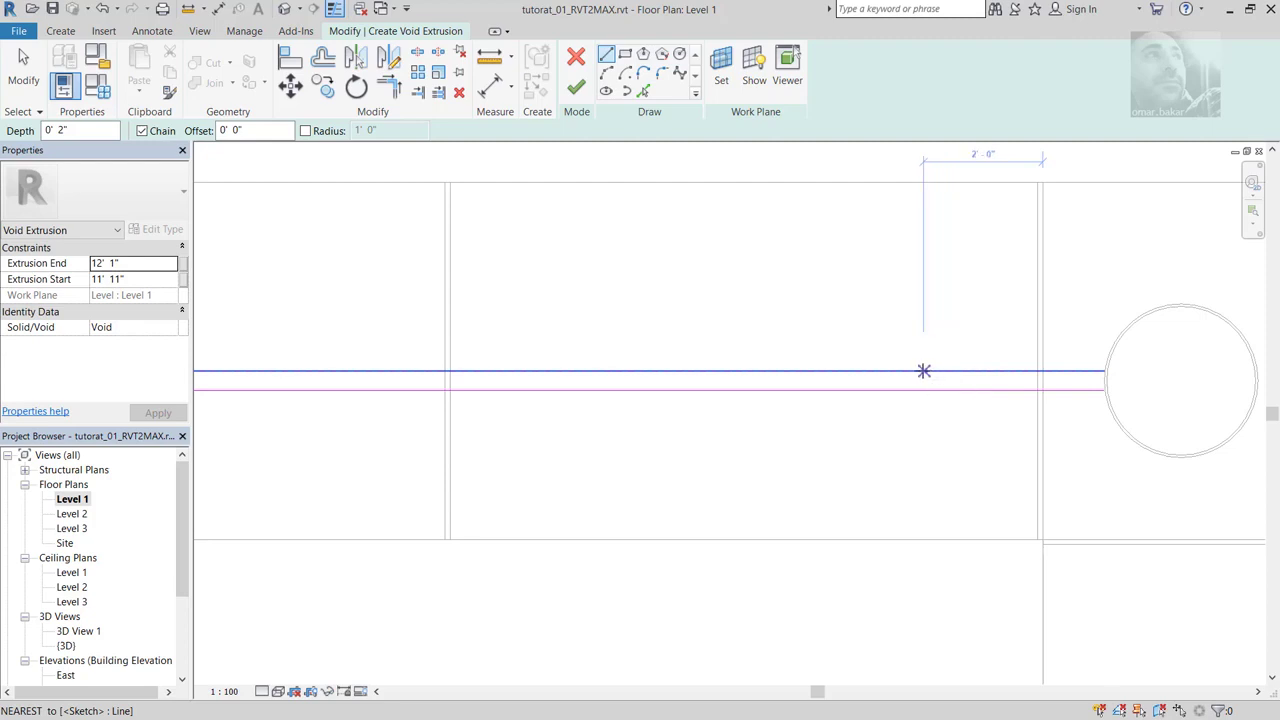
{"action": "left_click", "coordinate": [921, 371]}
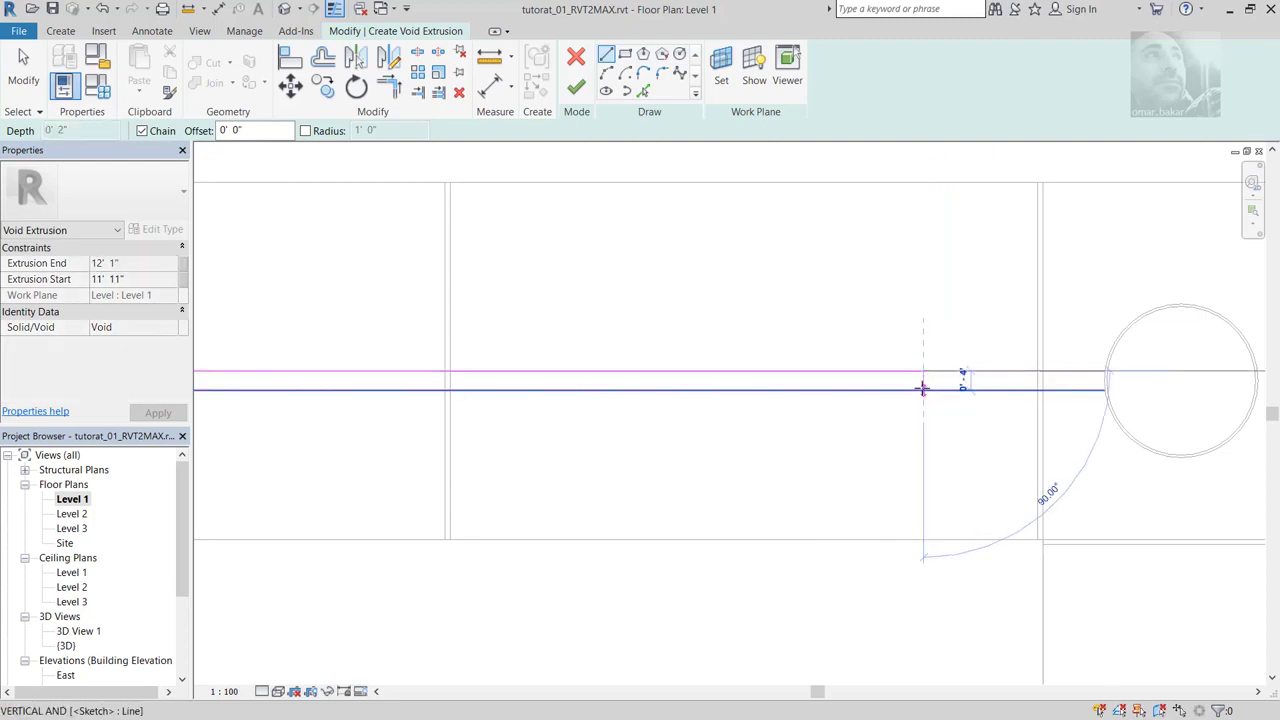
{"action": "left_click", "coordinate": [923, 390]}
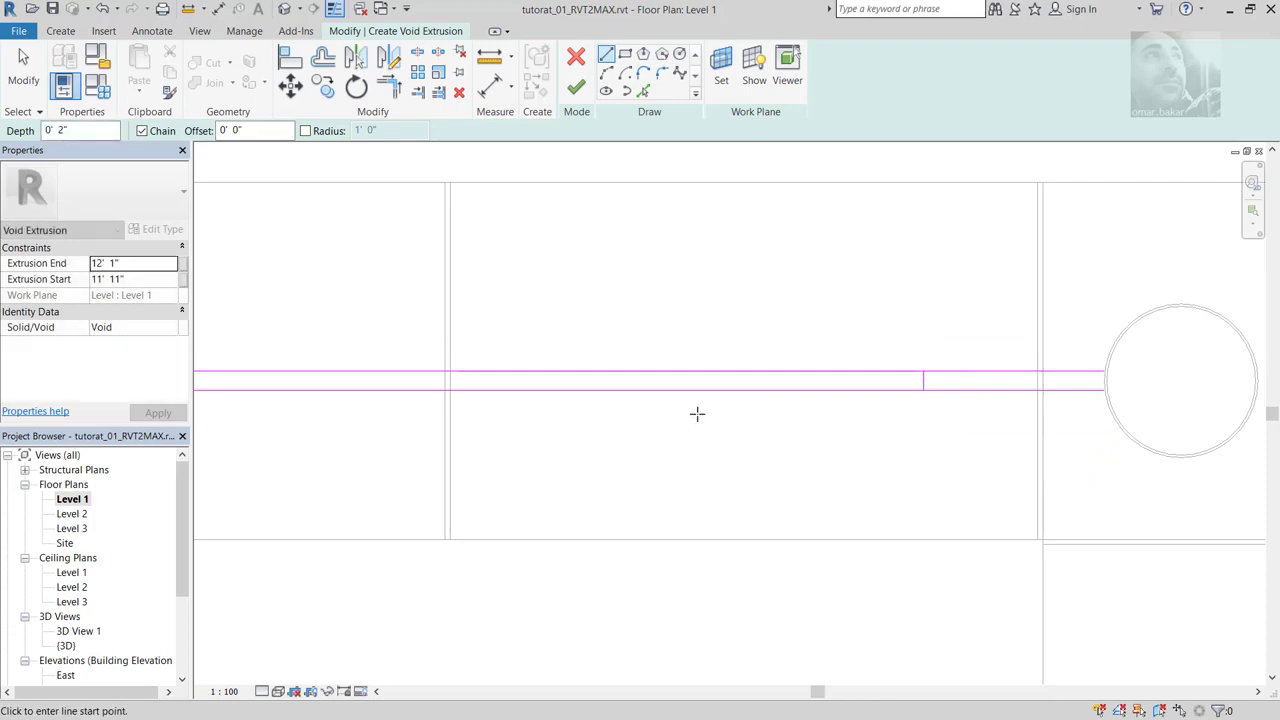
{"action": "scroll", "coordinate": [729, 385], "scroll_direction": "down", "scroll_amount": 2}
{"action": "mouse_move", "coordinate": [677, 394]}
{"action": "middle_mouse_down"}
{"action": "mouse_move", "coordinate": [791, 406]}
{"action": "mouse_move", "coordinate": [703, 393]}
{"action": "middle_mouse_up"}
{"action": "key", "text": "Escape"}
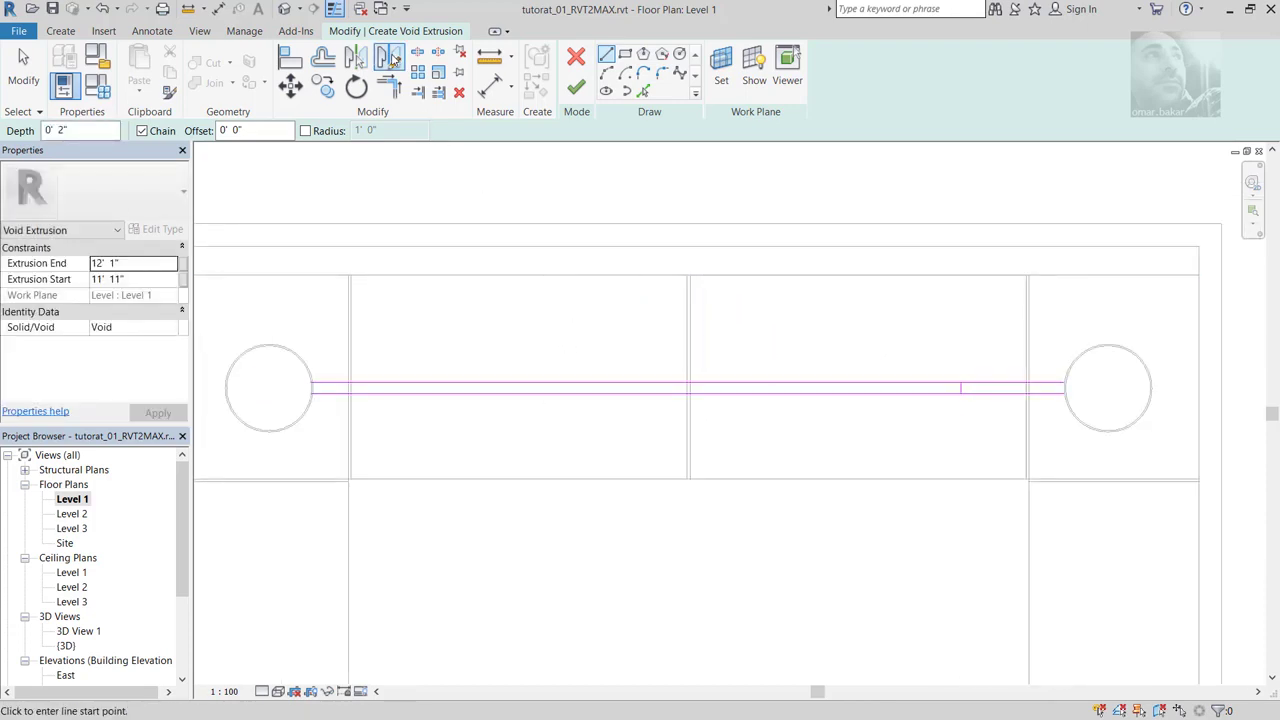
{"action": "key", "text": "Escape"}
{"action": "key", "text": "Escape"}
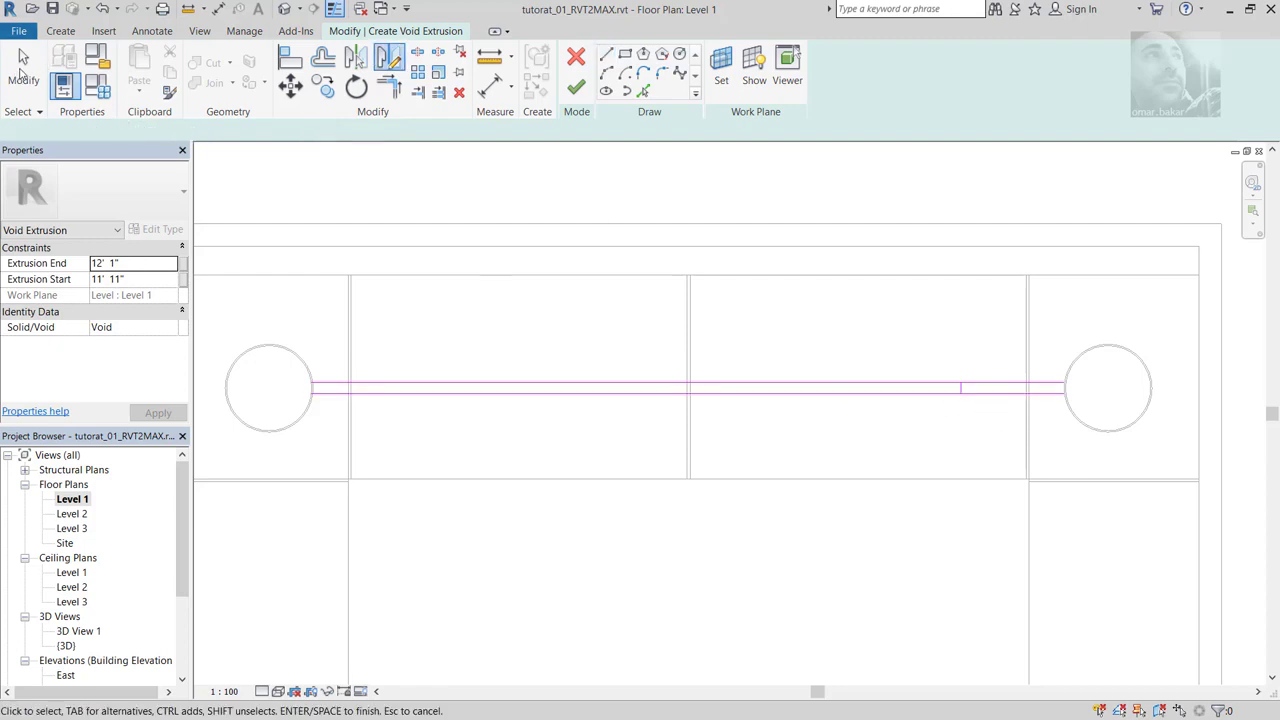
Step: Mirror the end line across the wall's midpoint to form the left end line
{"action": "left_click", "coordinate": [654, 337]}
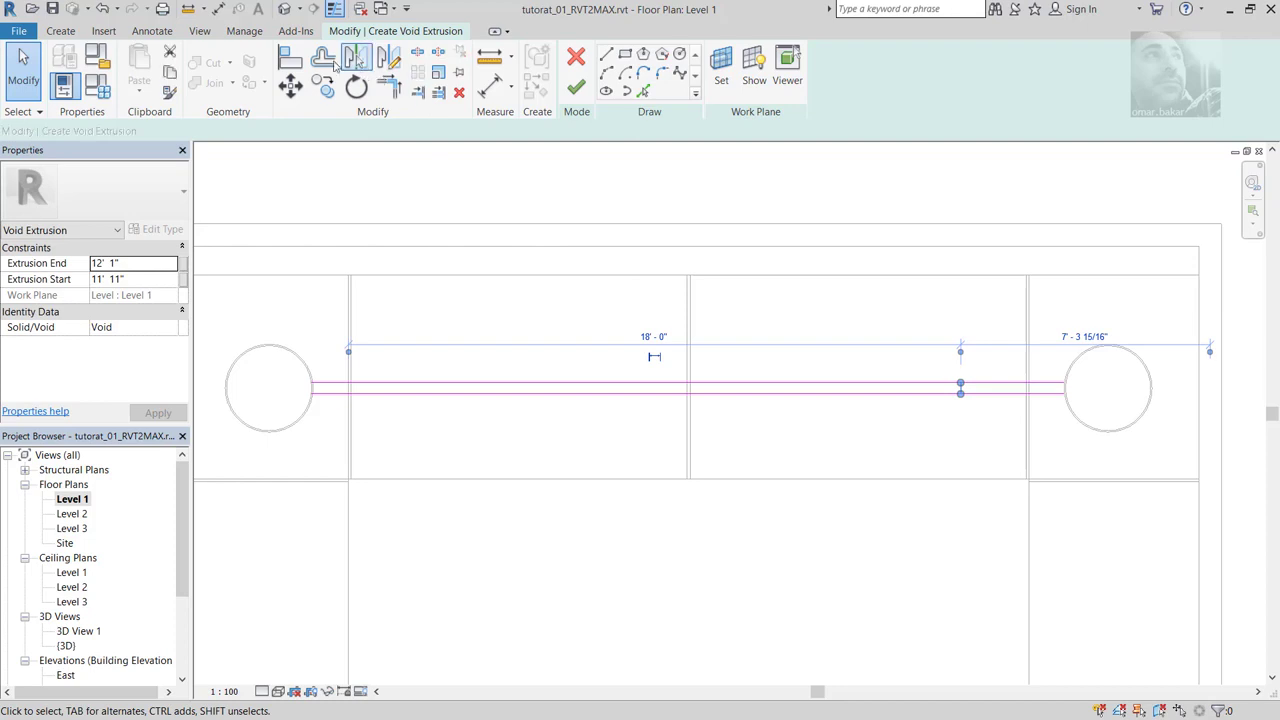
{"action": "left_click", "coordinate": [388, 57]}
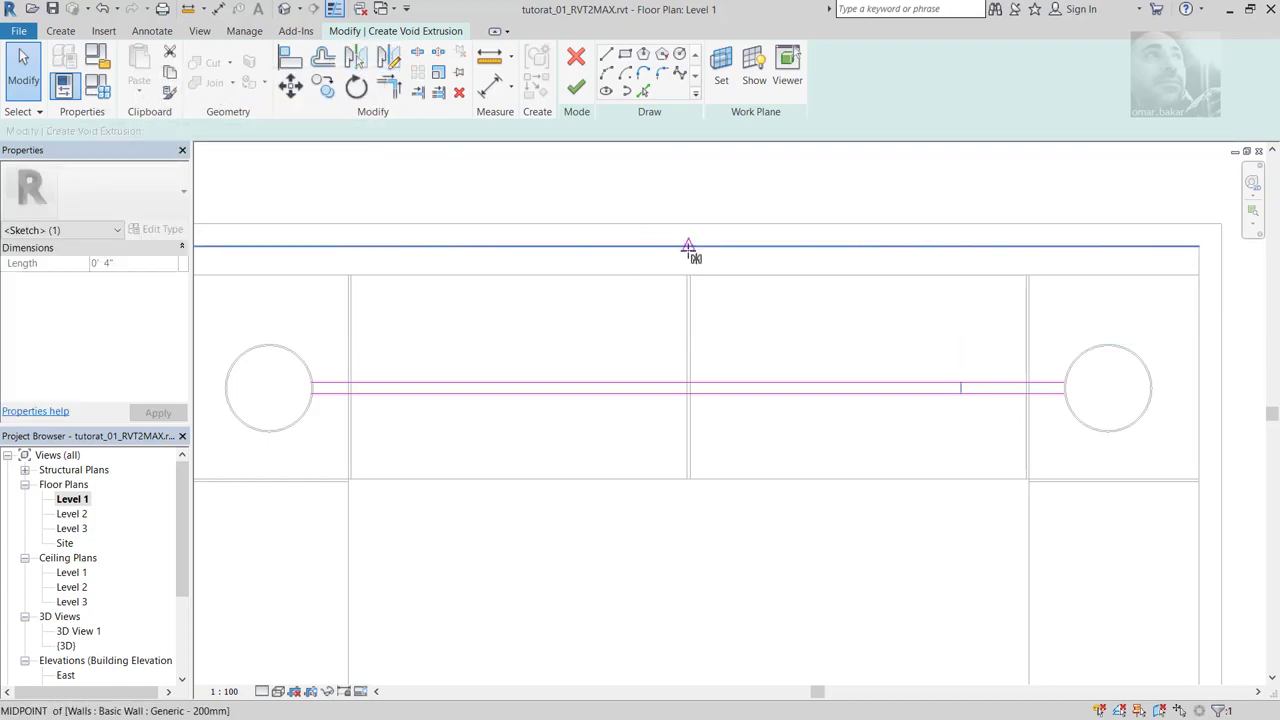
{"action": "left_click", "coordinate": [688, 246]}
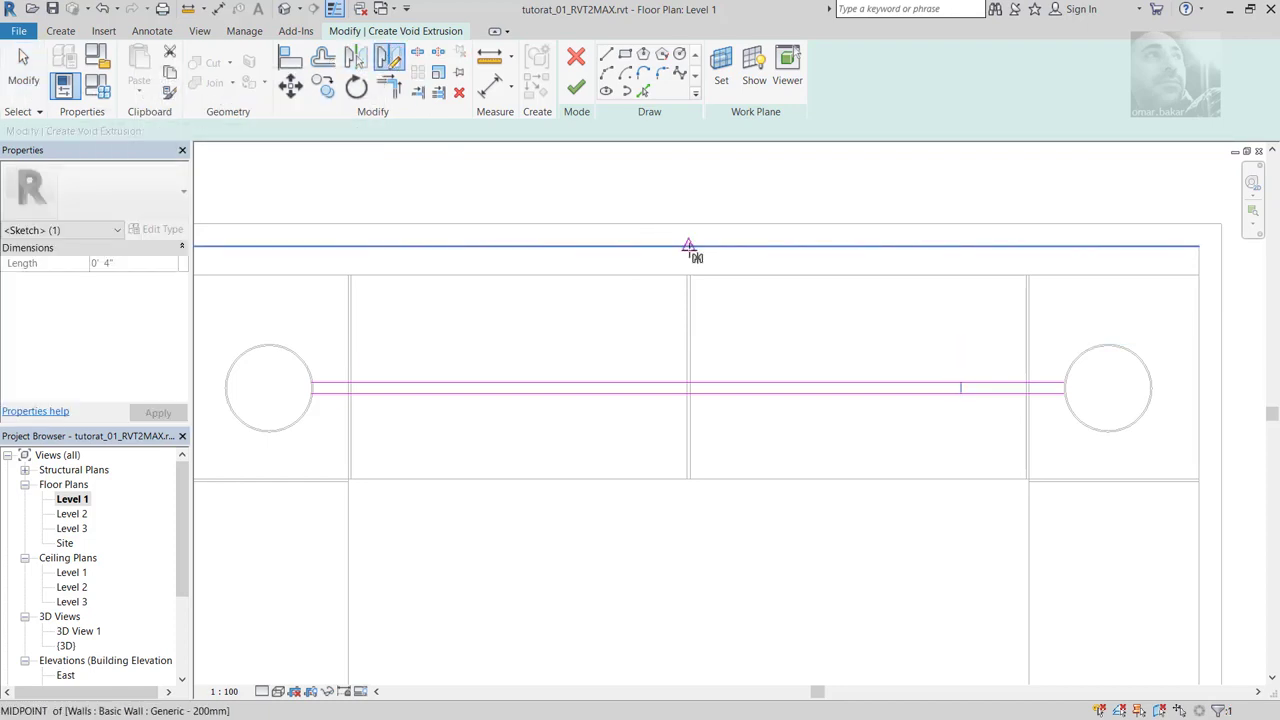
{"action": "left_click", "coordinate": [690, 552]}
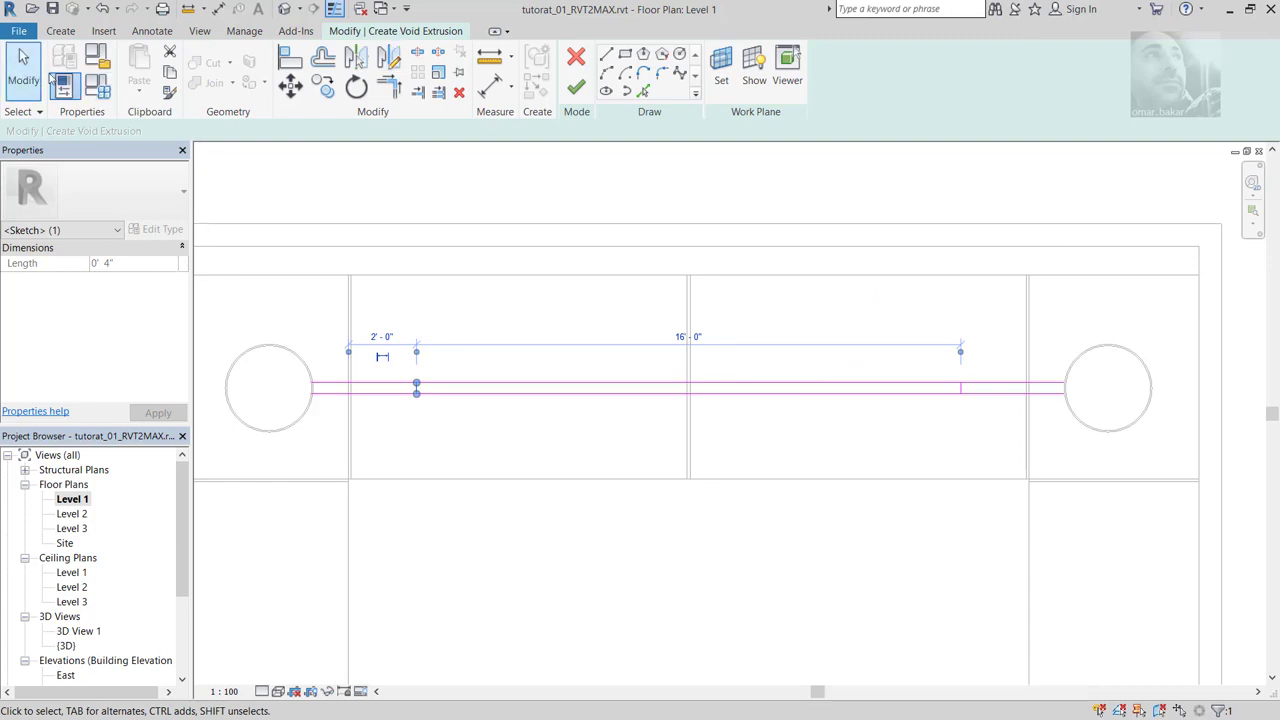
{"action": "left_click", "coordinate": [390, 90]}
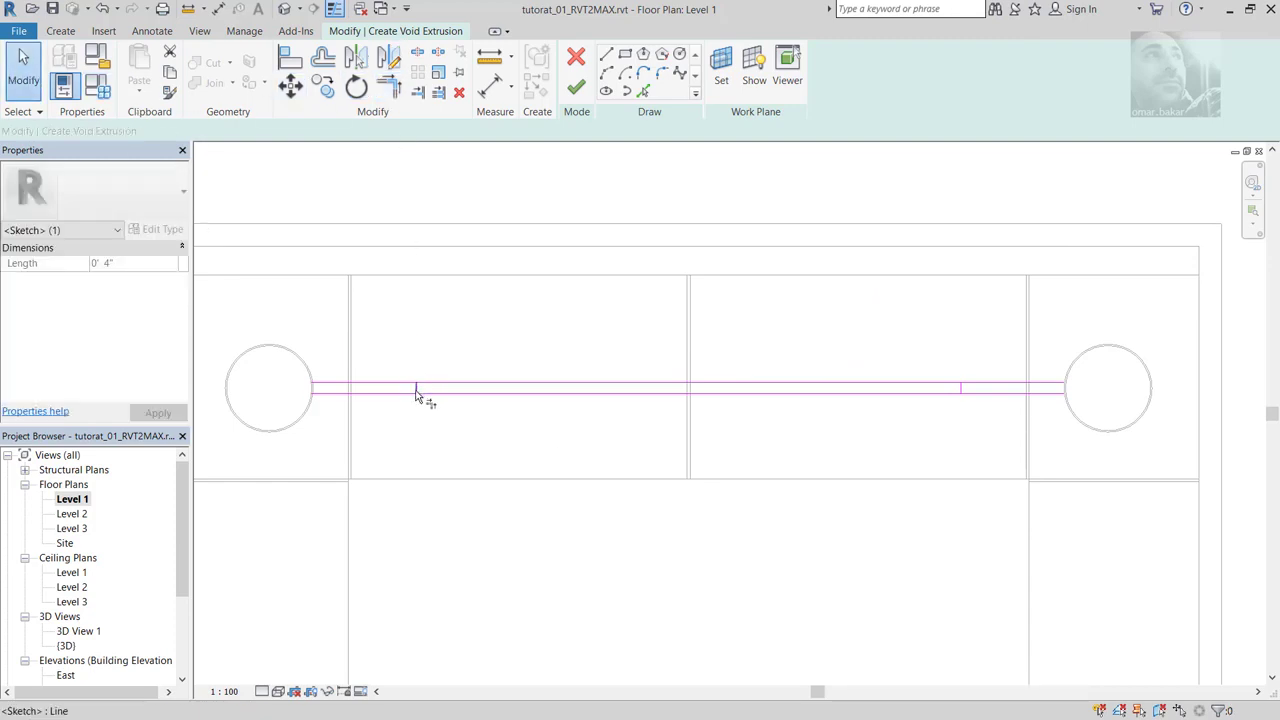
{"action": "scroll", "coordinate": [417, 391], "scroll_direction": "up", "scroll_amount": 5}
Step: Trim the edge lines to the end lines at both ends, closing the narrow rectangle
{"action": "left_click", "coordinate": [419, 391]}
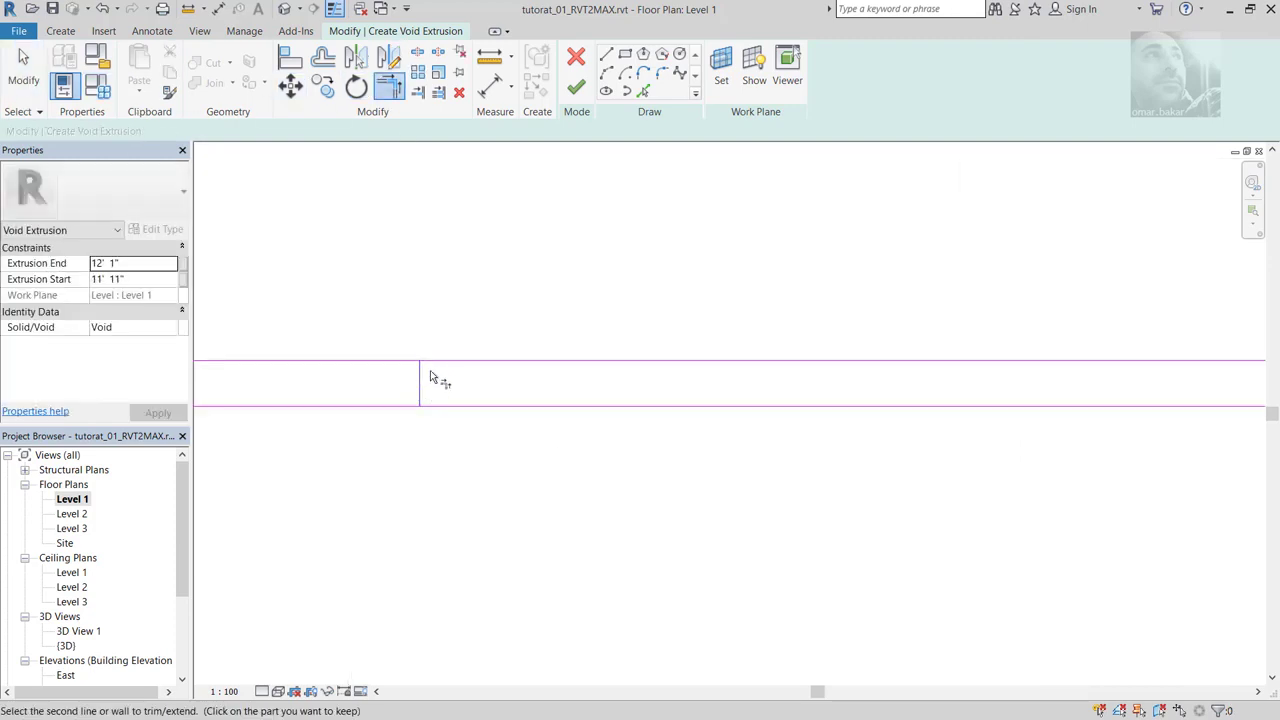
{"action": "left_click", "coordinate": [433, 361]}
{"action": "left_click", "coordinate": [432, 406]}
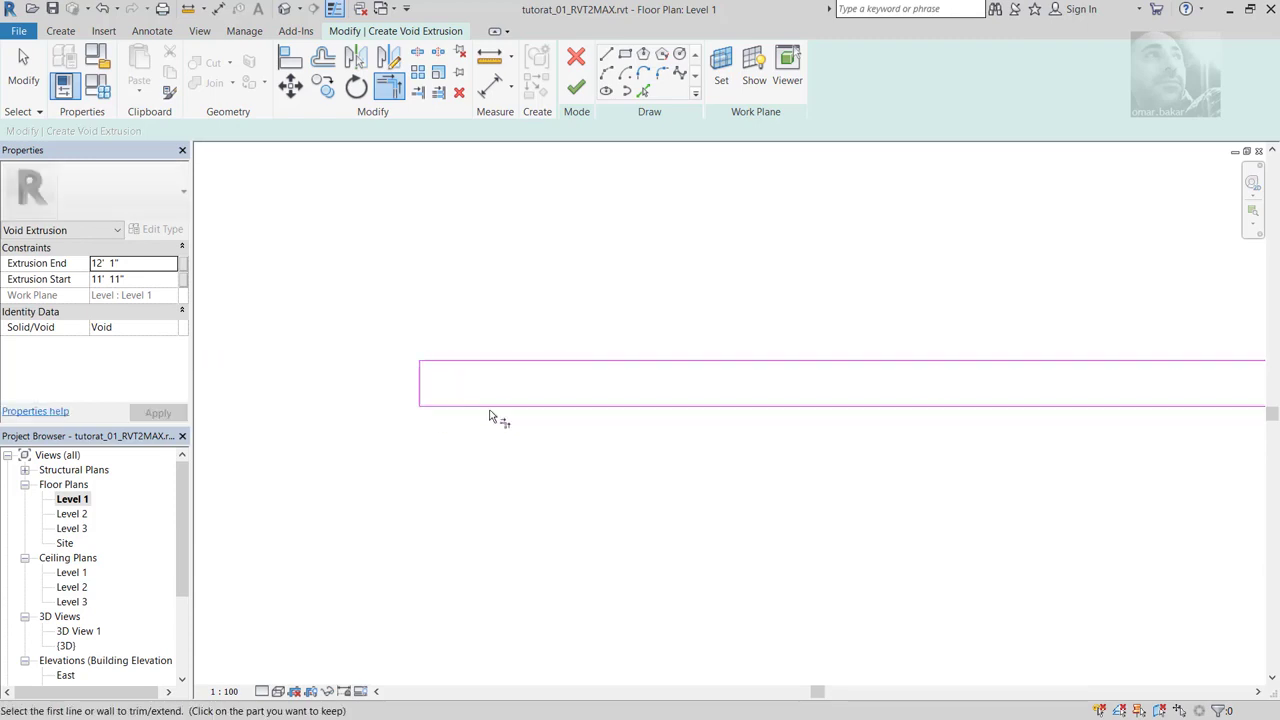
{"action": "scroll", "coordinate": [571, 434], "scroll_direction": "down", "scroll_amount": 3}
{"action": "middle_click_drag", "start_coordinate": [791, 434], "coordinate": [455, 433]}
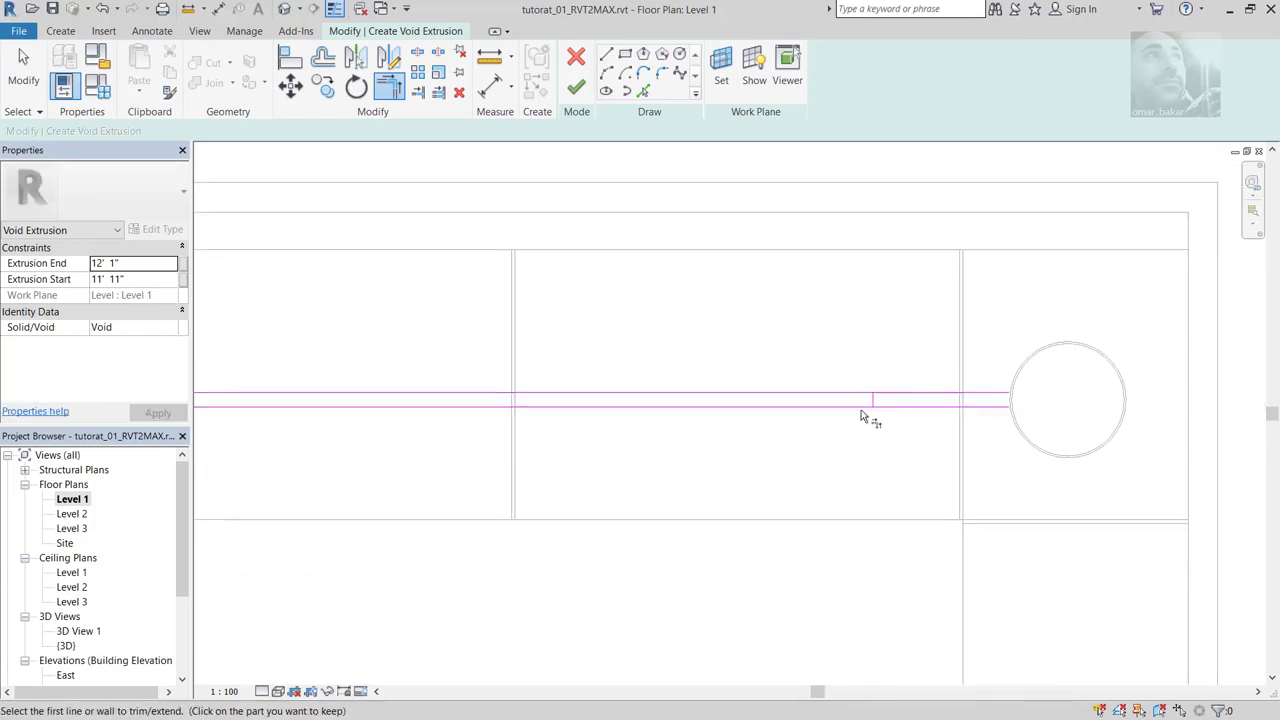
{"action": "left_click", "coordinate": [872, 401]}
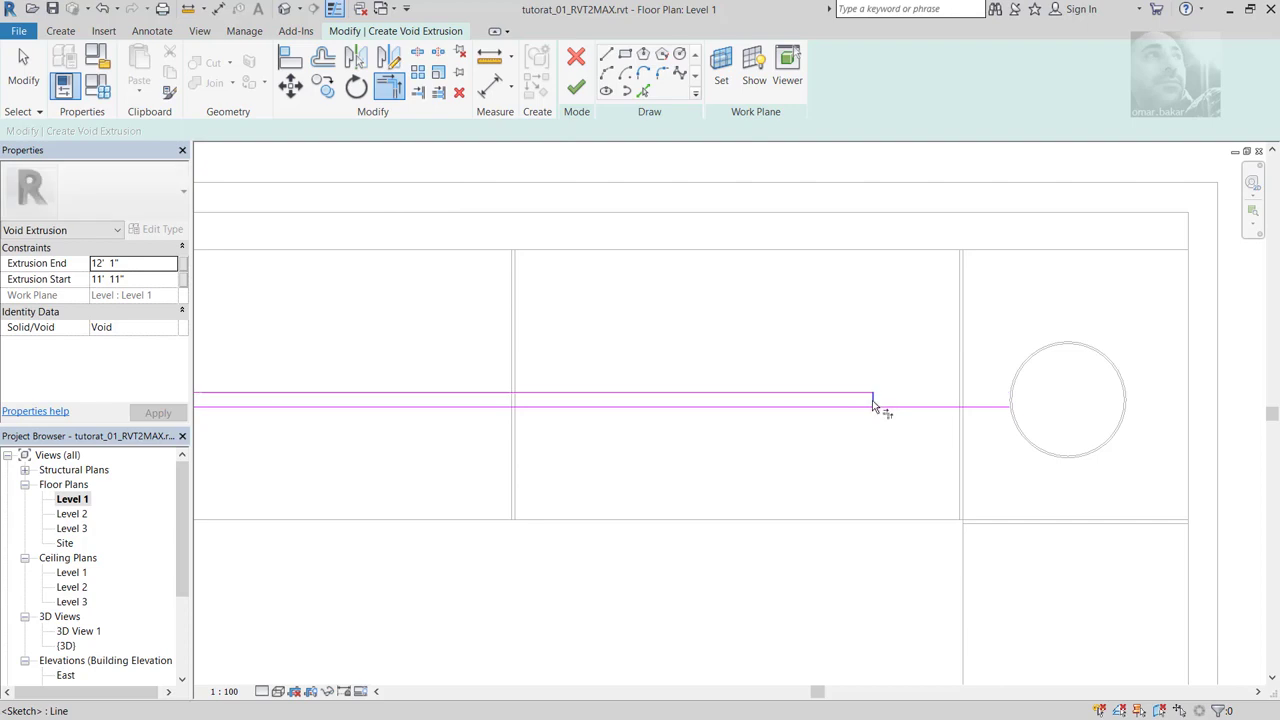
{"action": "left_click", "coordinate": [871, 408]}
{"action": "scroll", "coordinate": [600, 485], "scroll_direction": "down", "scroll_amount": 3}
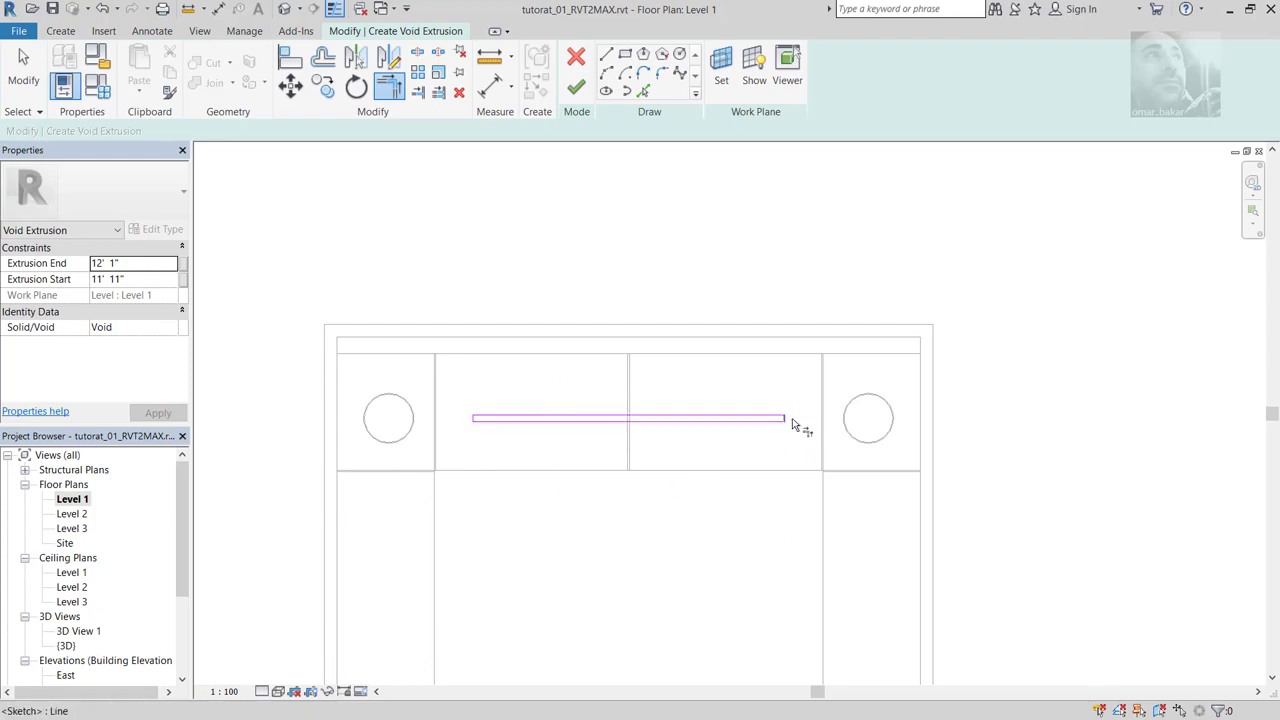
Step: Set the groove void's Extrusion End to 12' 6" and finish the sketch
{"action": "key", "text": "t"}
{"action": "key", "text": "r"}
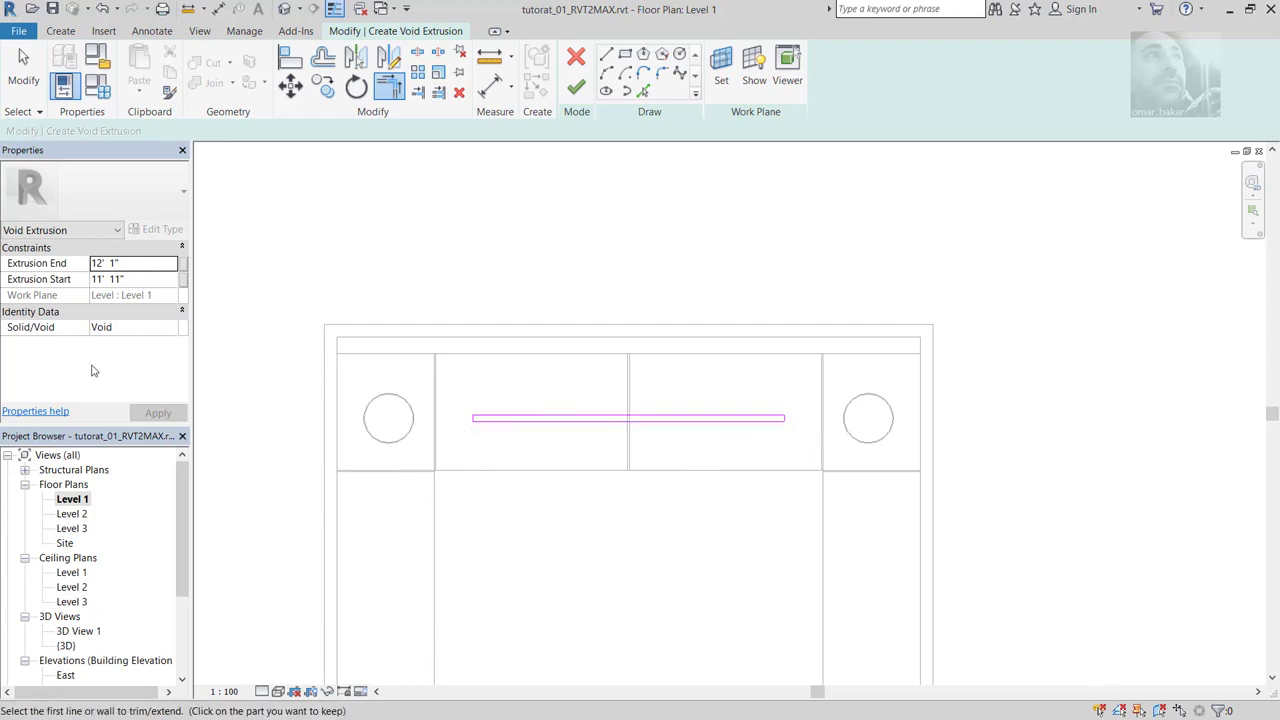
{"action": "left_click", "coordinate": [23, 68]}
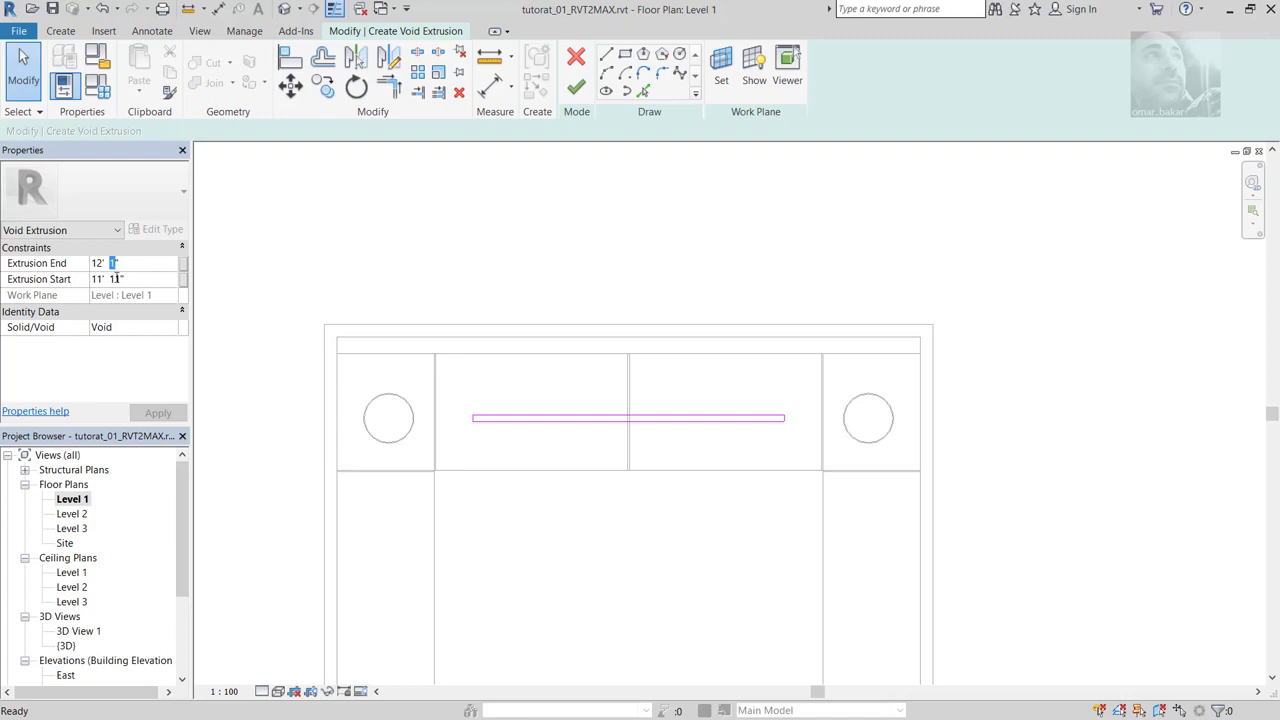
{"action": "type", "text": "6"}
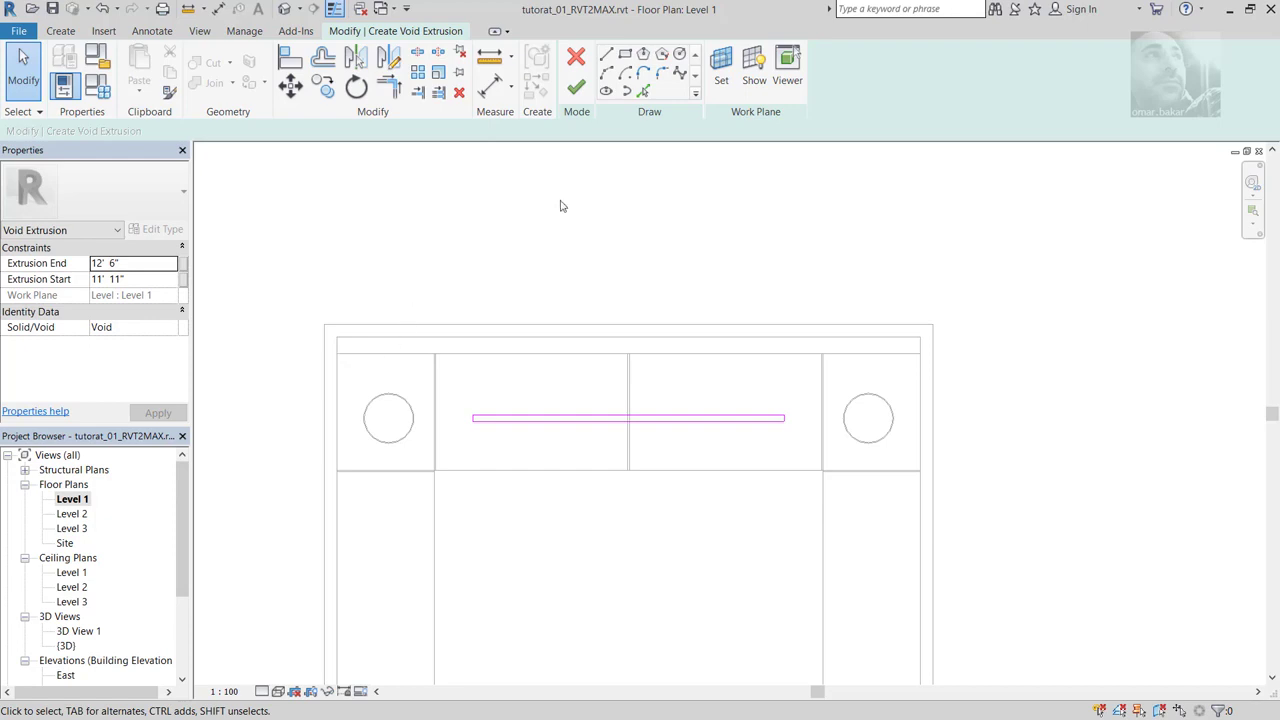
{"action": "left_click", "coordinate": [576, 87]}
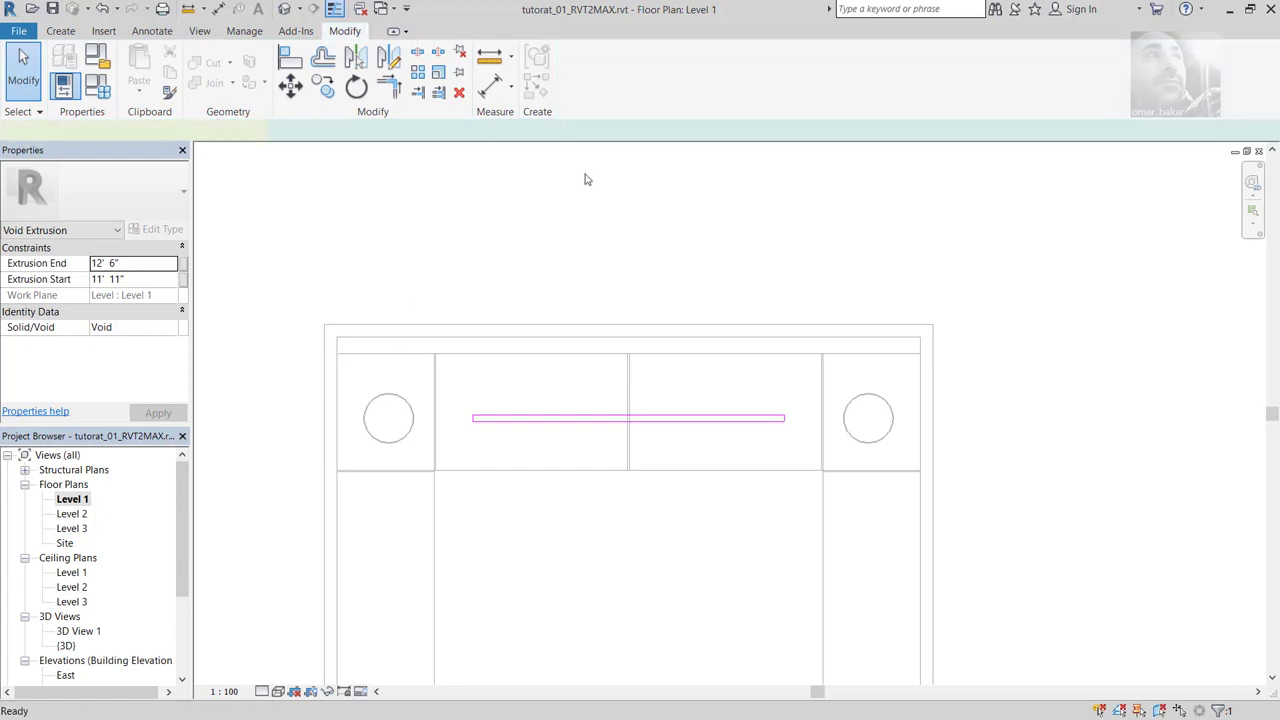
Step: Open 3D View 1, compare the lobby reference photo, and return to the grooved ceiling
{"action": "double_click", "coordinate": [80, 631]}
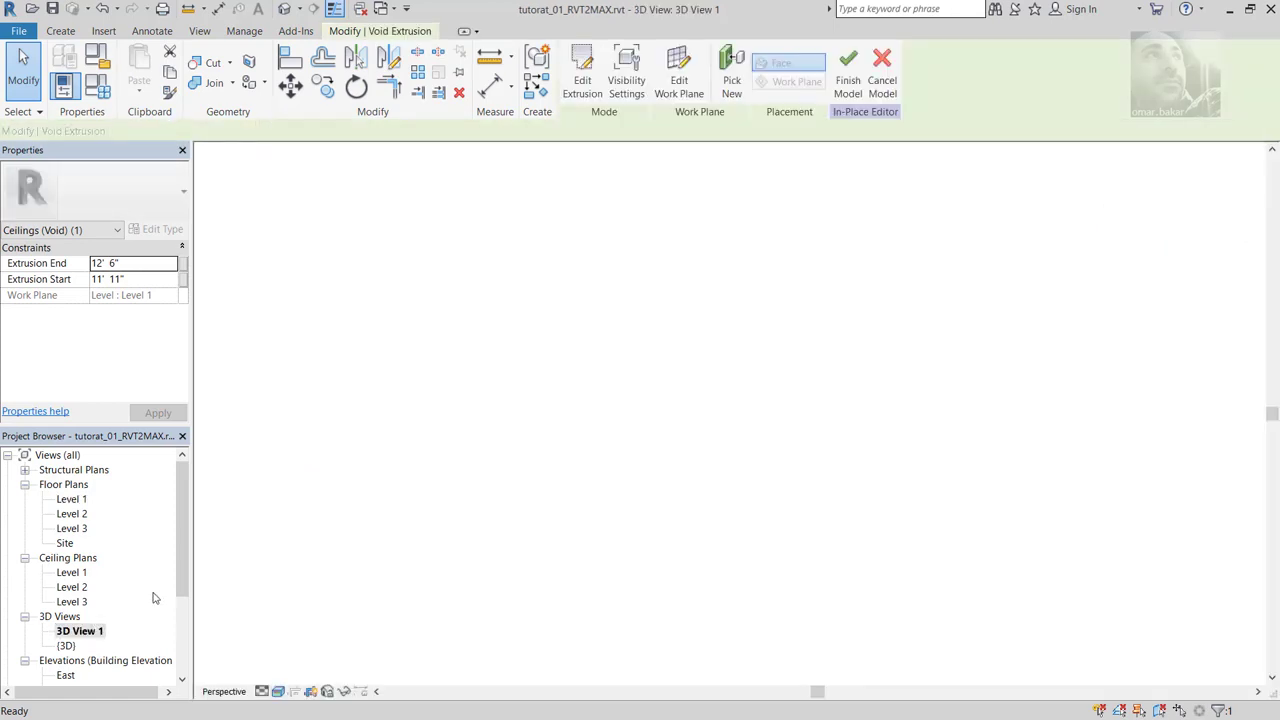
{"action": "key", "text": "Escape"}
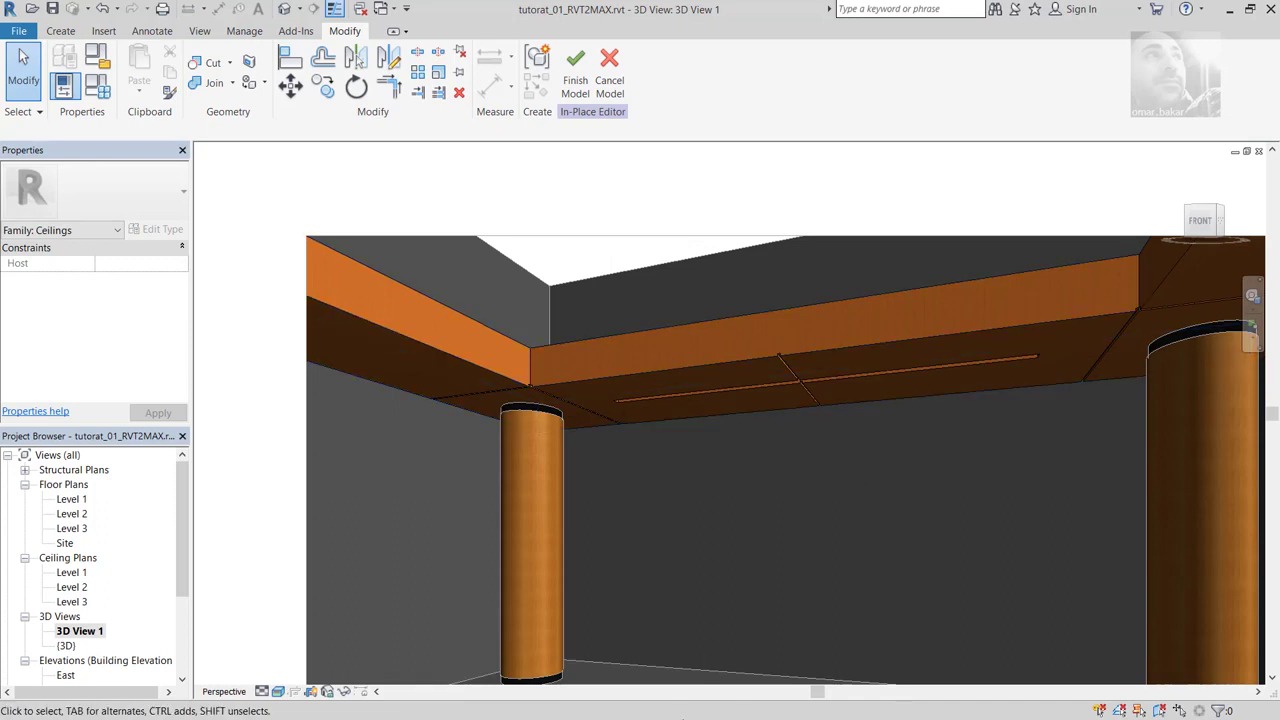
{"action": "key", "text": "alt+Tab"}
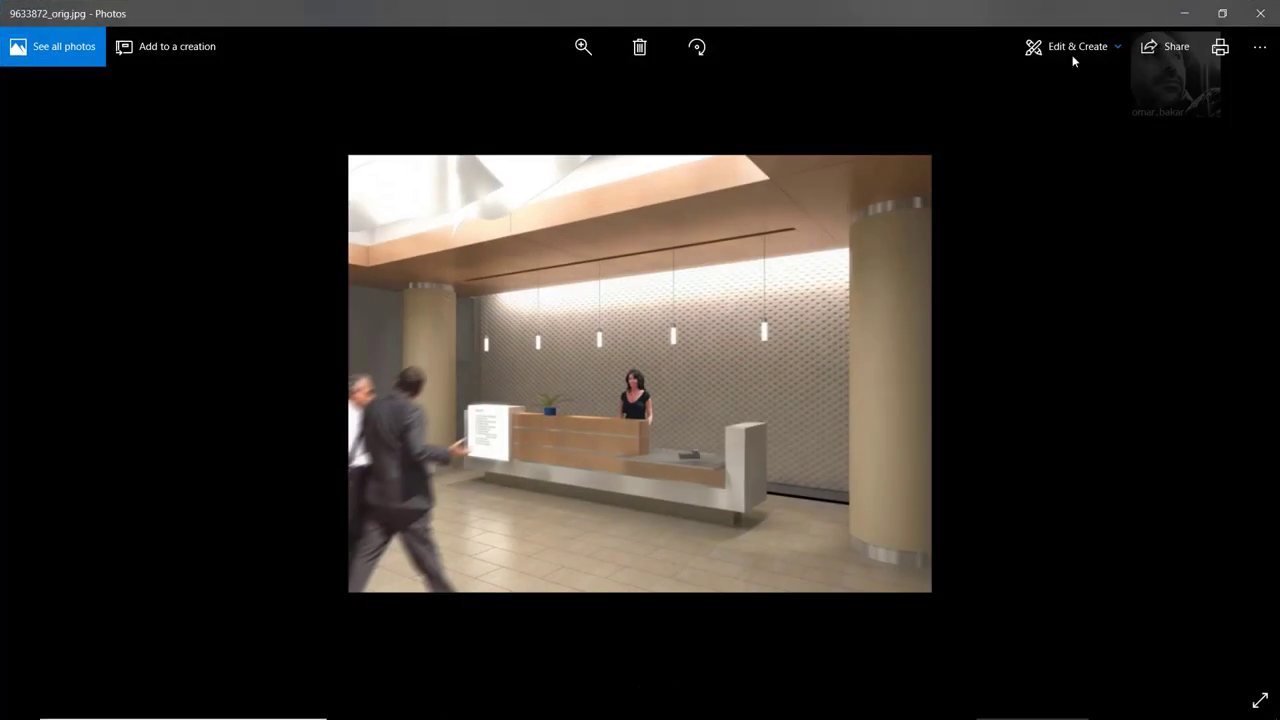
{"action": "key", "text": "alt+Tab"}
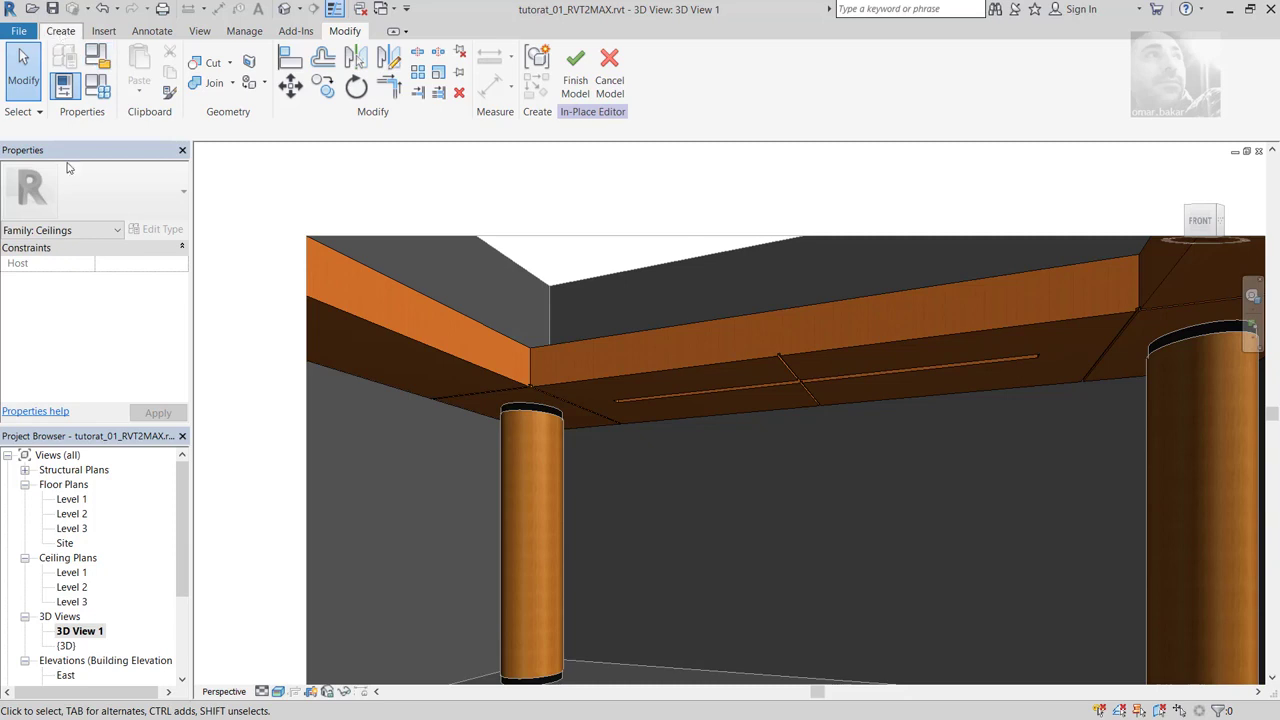
Step: Open the Level 2 floor plan and select the horizontal groove void between the columns
{"action": "double_click", "coordinate": [71, 499]}
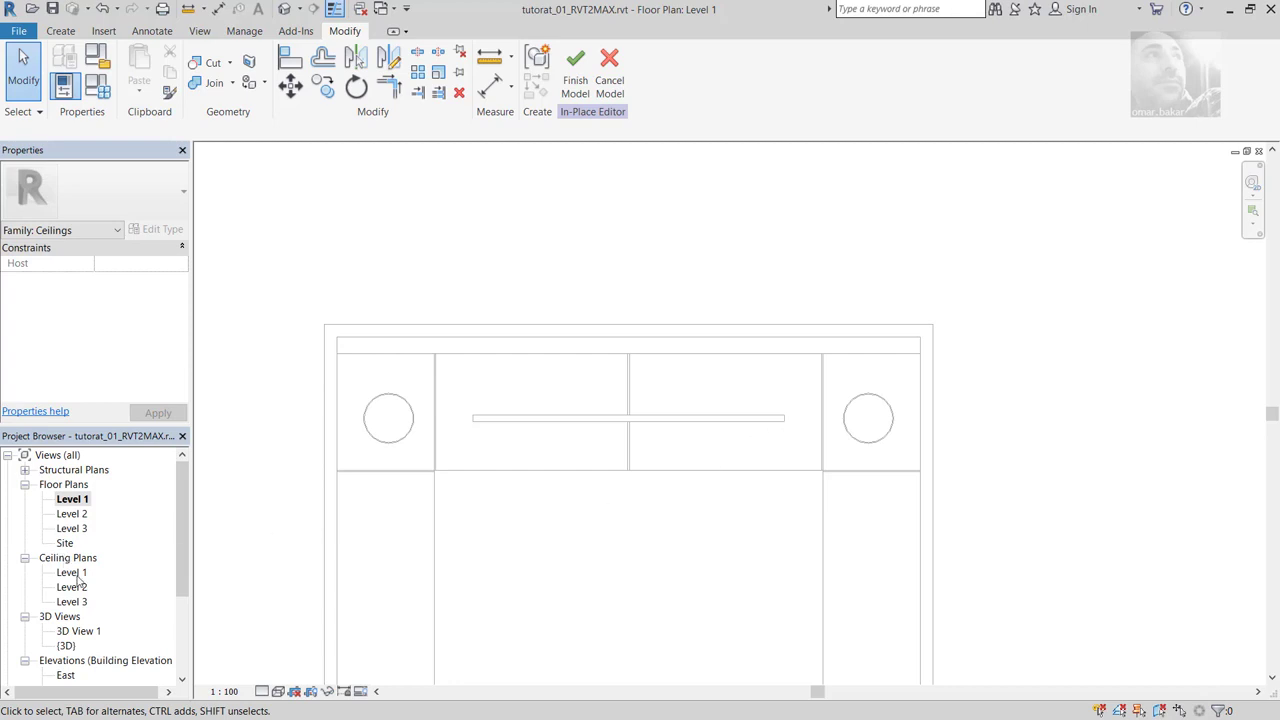
{"action": "double_click", "coordinate": [78, 516]}
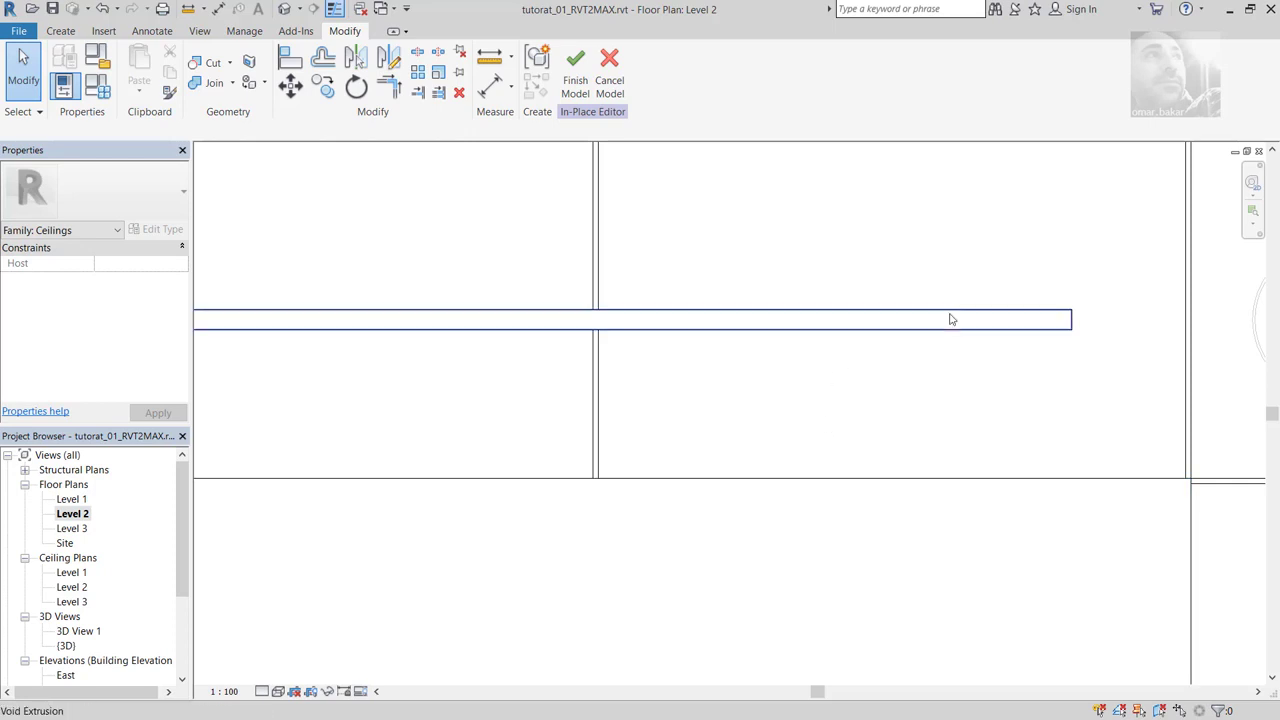
{"action": "left_click", "coordinate": [947, 336]}
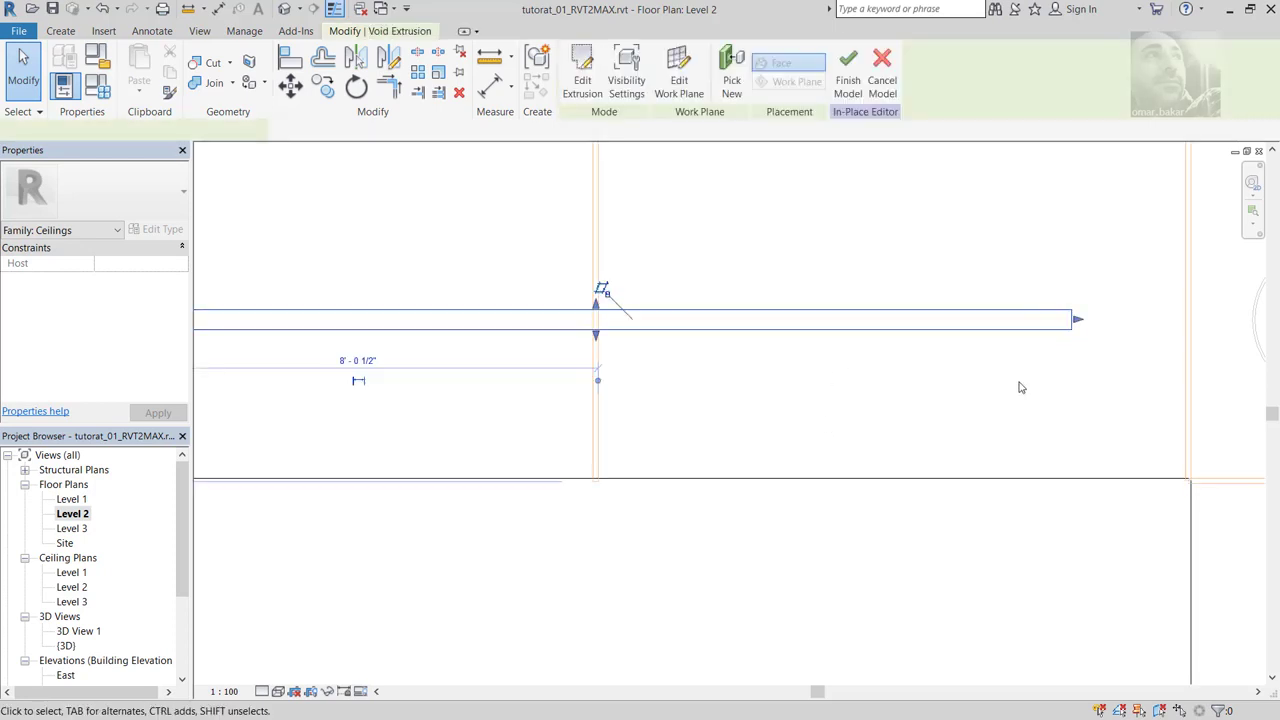
{"action": "scroll", "coordinate": [1018, 387], "scroll_direction": "down", "scroll_amount": 2}
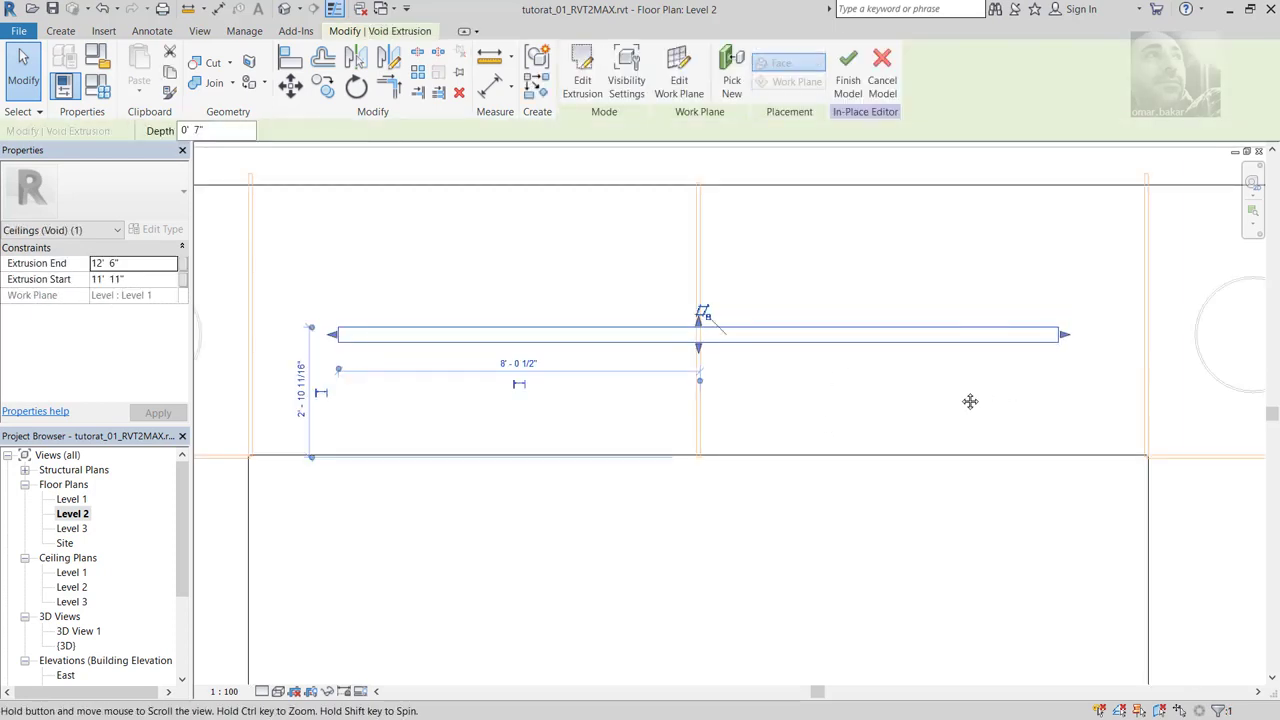
{"action": "middle_click_drag", "start_coordinate": [971, 400], "coordinate": [941, 400]}
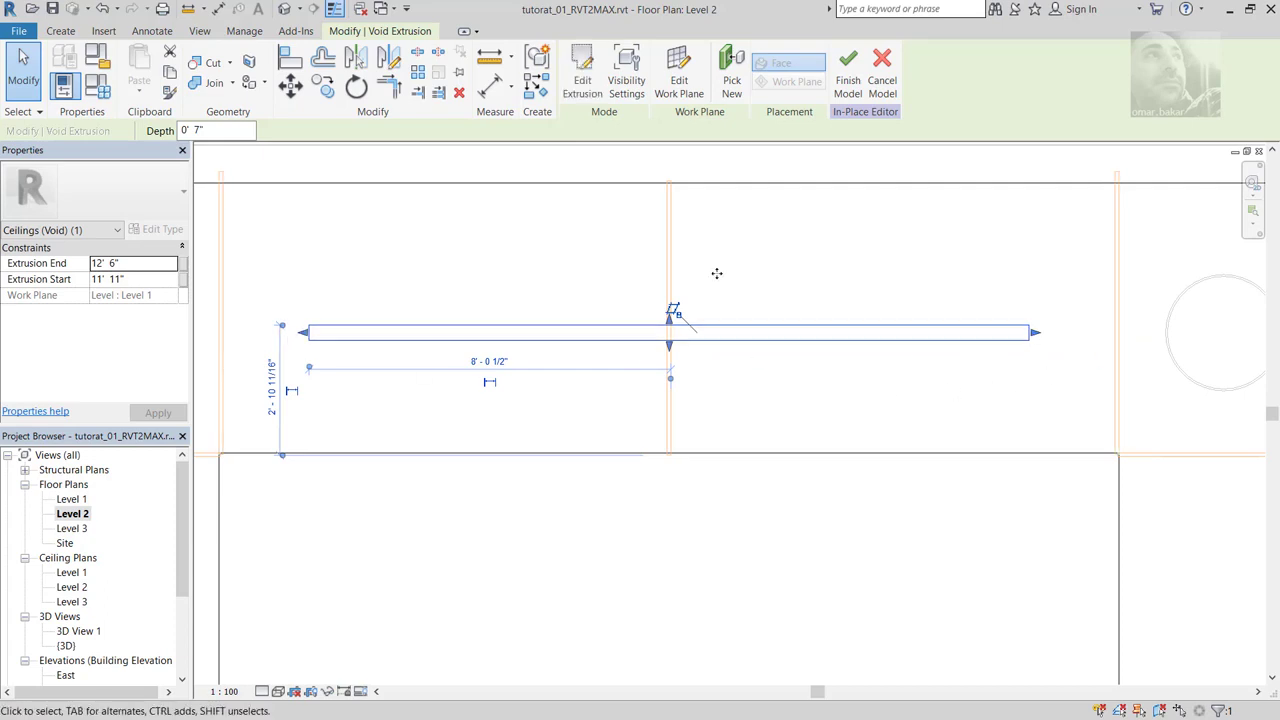
Step: Edit the groove void's sketch and set its right end 1'-0" from the panel edge
{"action": "left_click", "coordinate": [599, 88]}
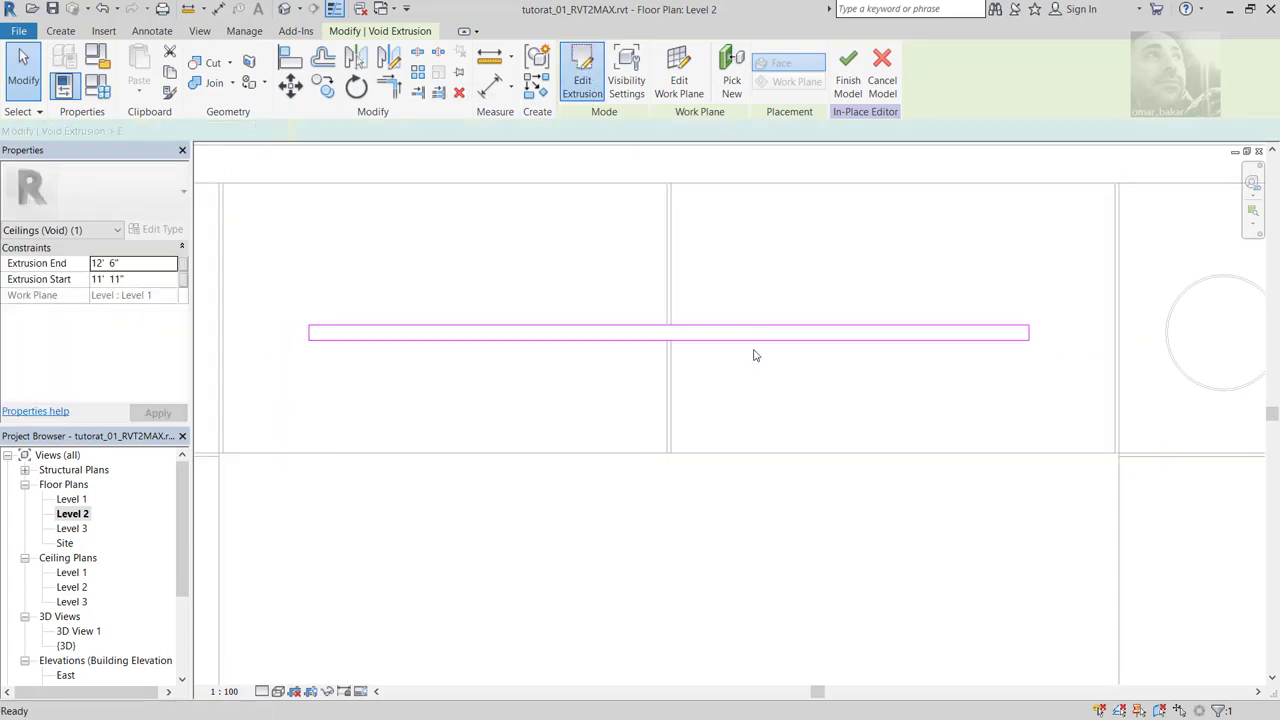
{"action": "left_click", "coordinate": [1030, 335]}
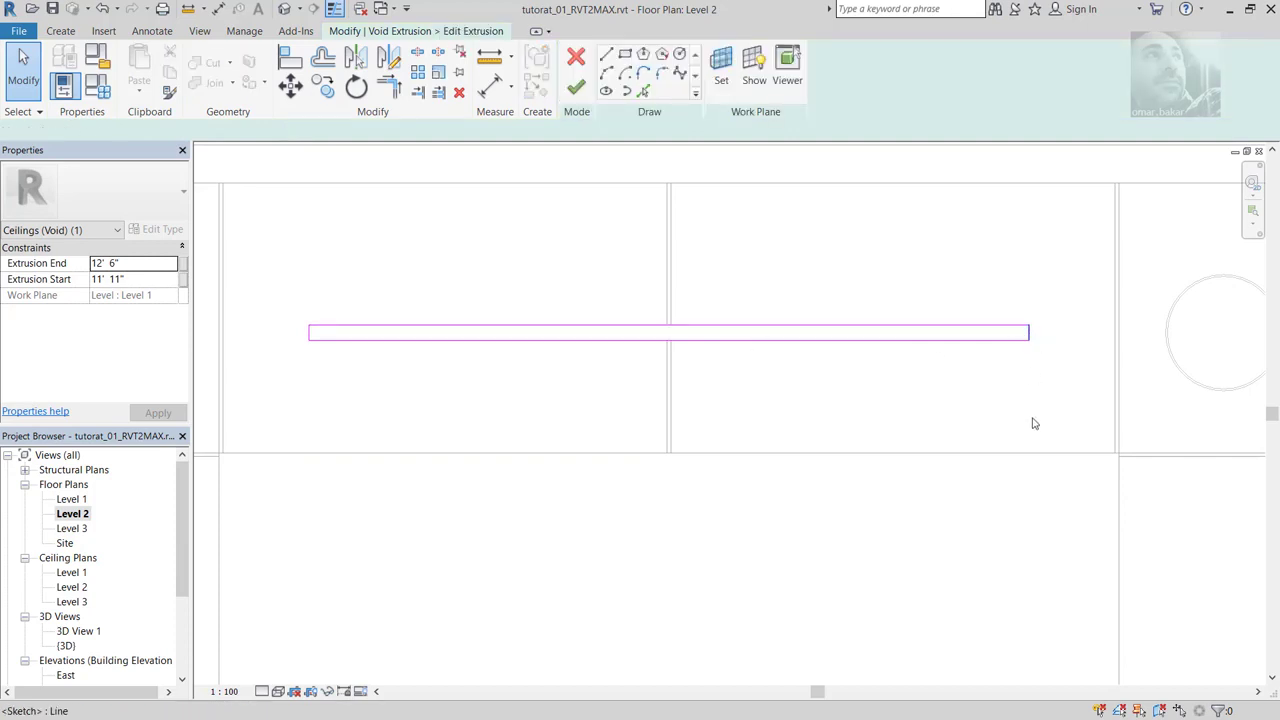
{"action": "middle_click_drag", "start_coordinate": [1031, 423], "coordinate": [991, 457]}
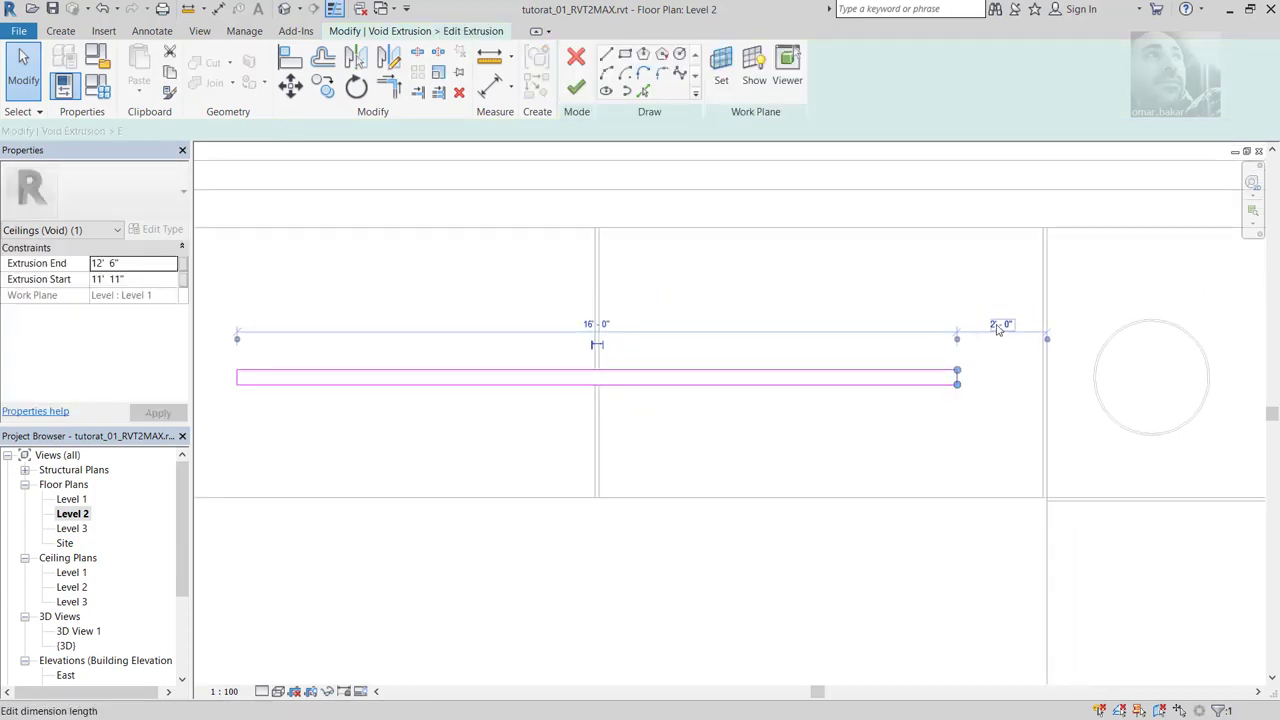
{"action": "left_click", "coordinate": [998, 328]}
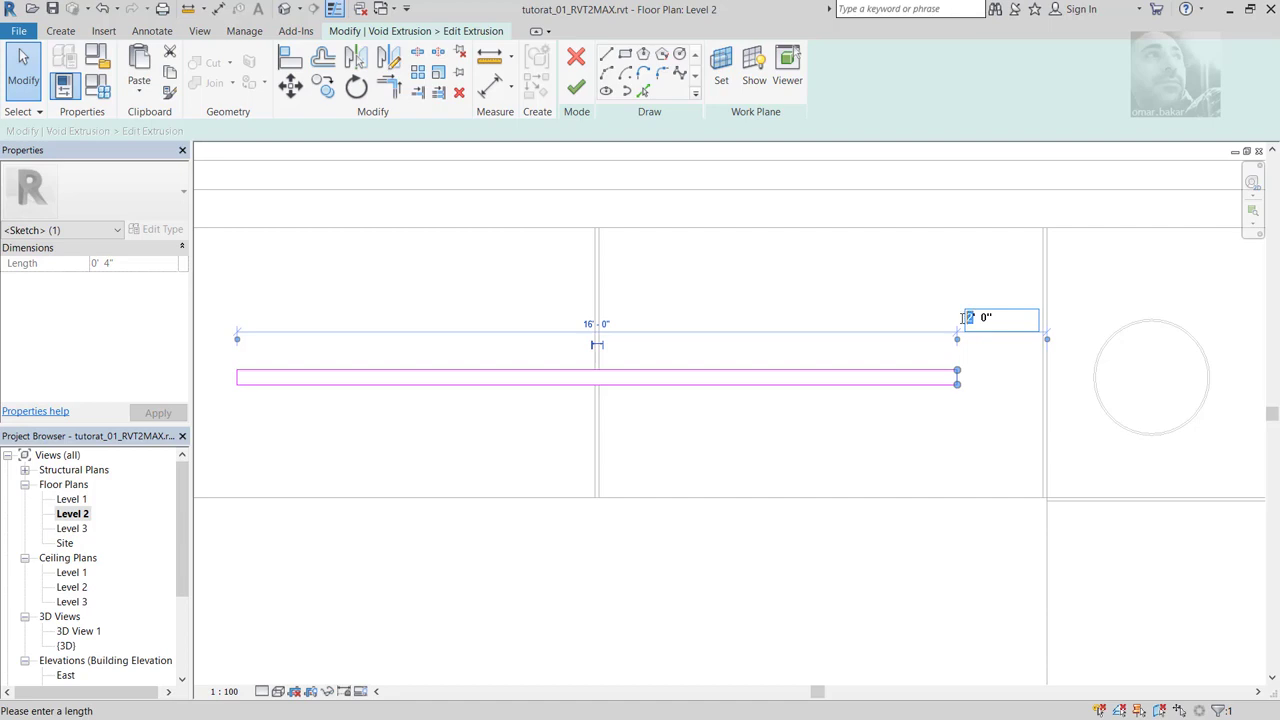
{"action": "key", "text": "Return"}
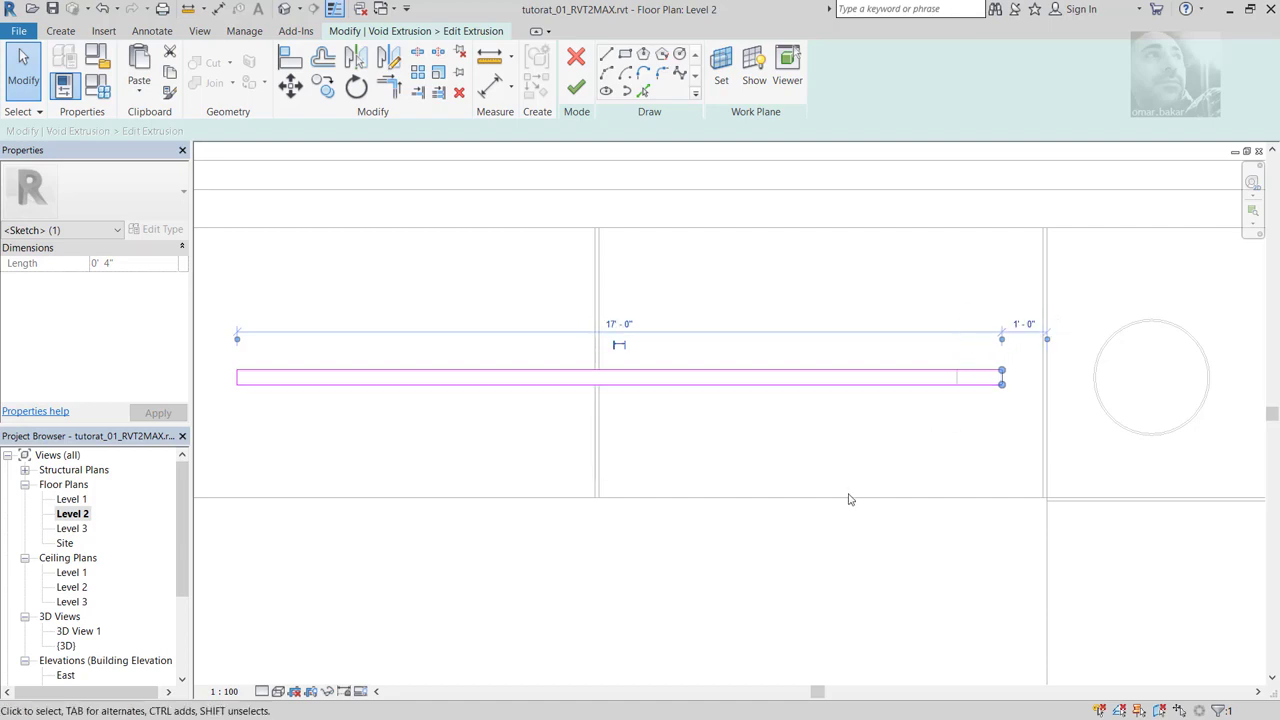
Step: Set the groove sketch's left end 1'-0" from the panel edge, giving an 18' 0" span
{"action": "middle_click_drag", "start_coordinate": [849, 499], "coordinate": [1010, 481]}
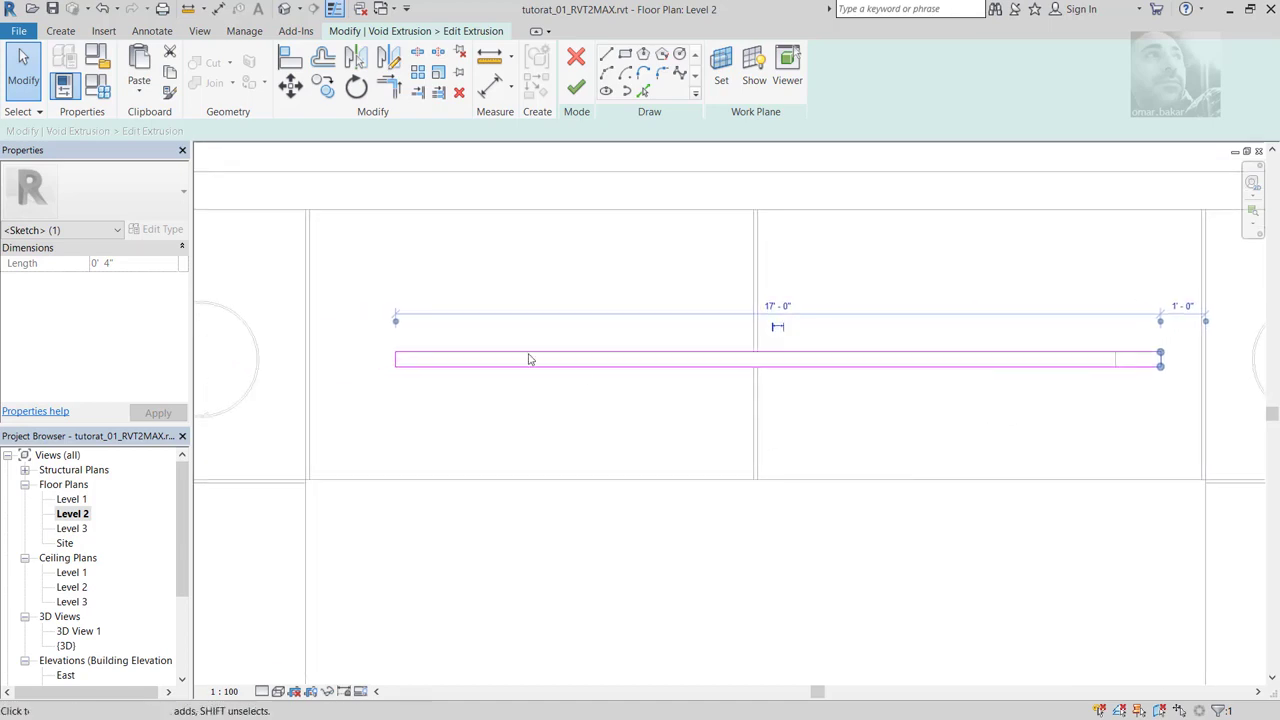
{"action": "left_click", "coordinate": [402, 364]}
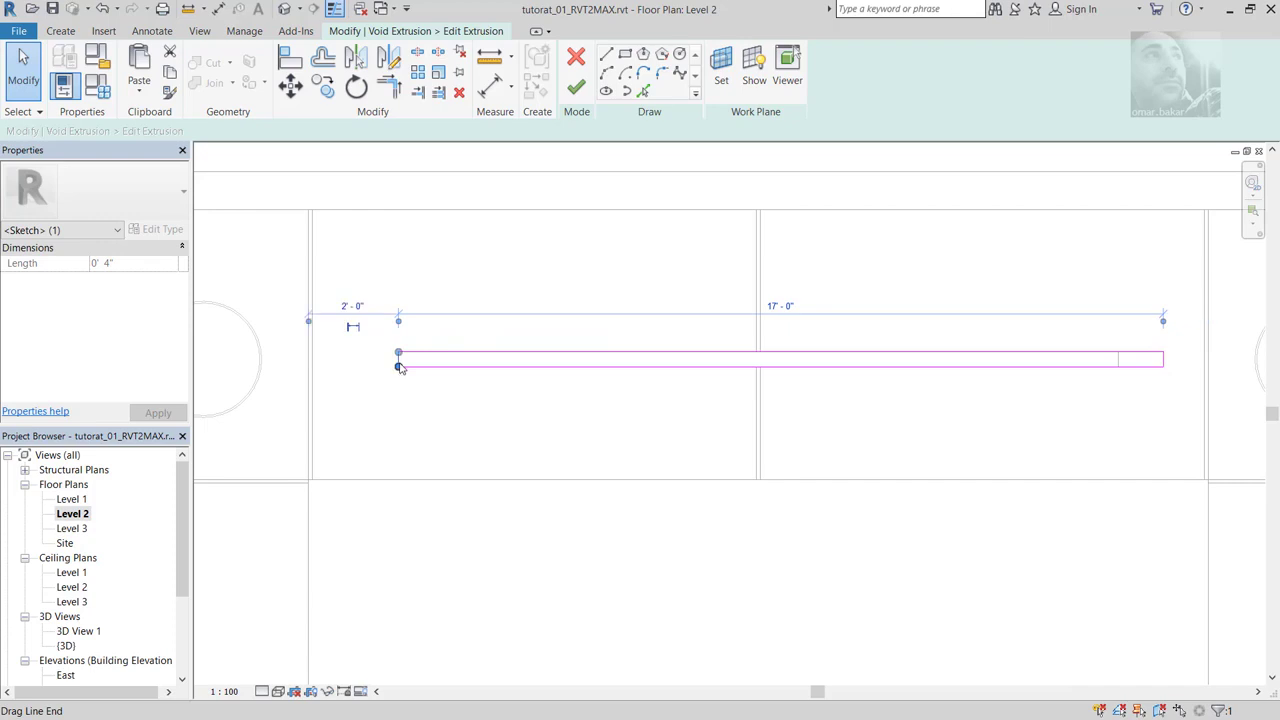
{"action": "left_click", "coordinate": [352, 306]}
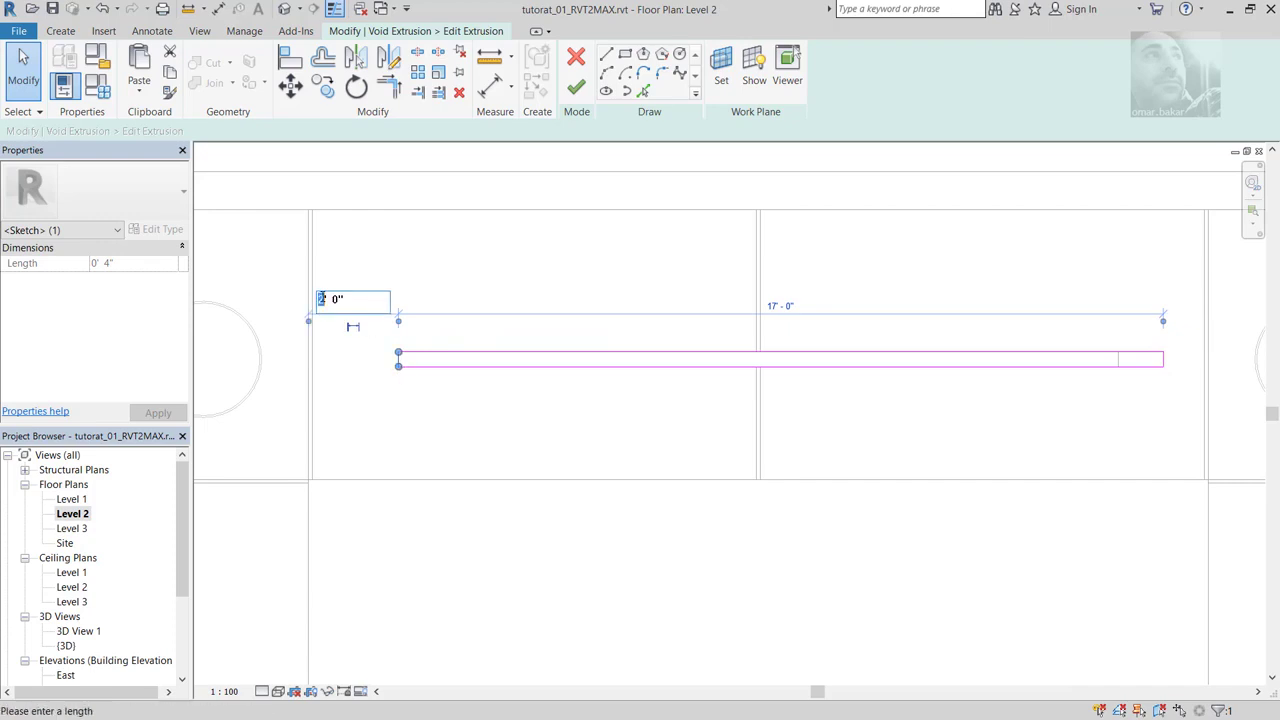
{"action": "key", "text": "Return"}
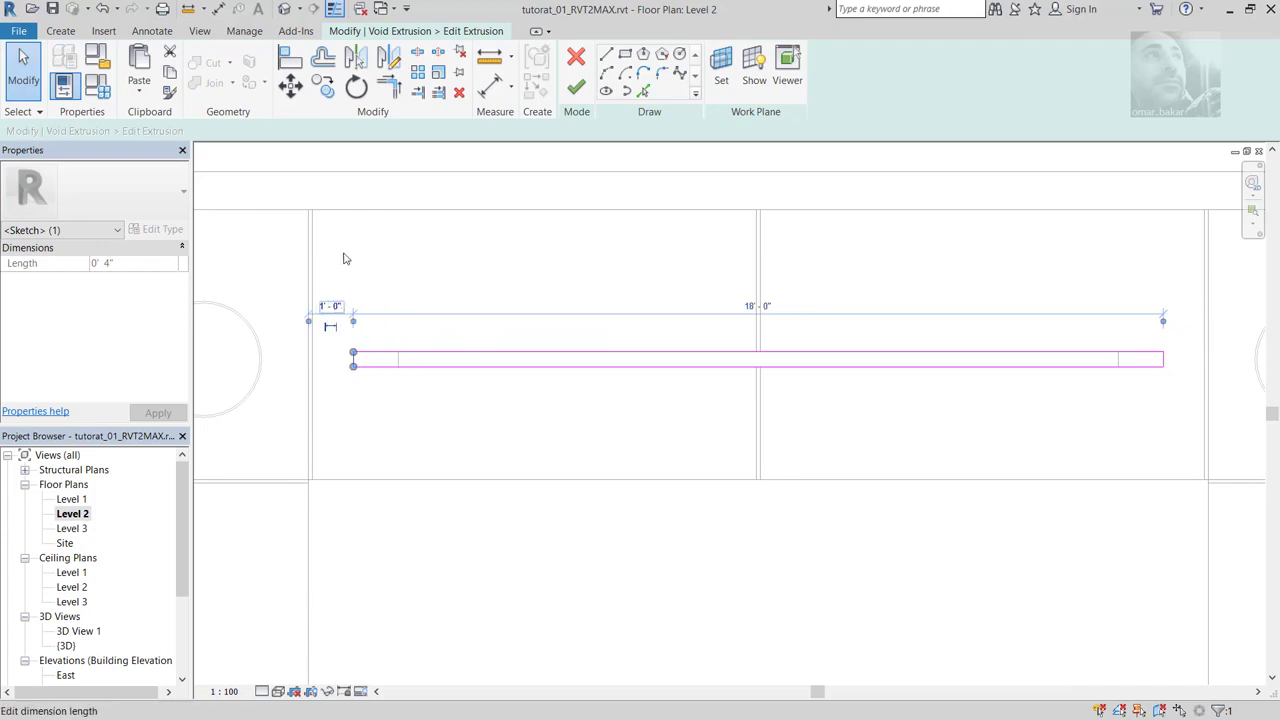
{"action": "left_click", "coordinate": [534, 323]}
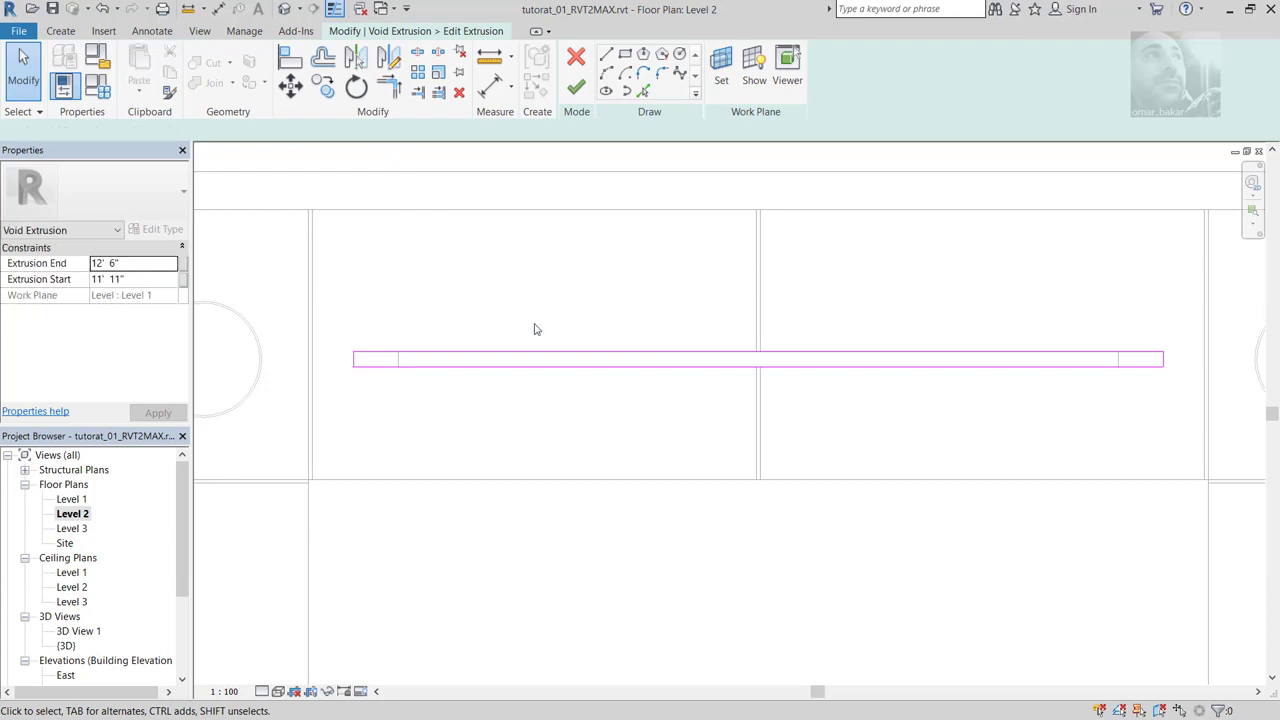
{"action": "scroll", "coordinate": [534, 326], "scroll_direction": "down", "scroll_amount": 1}
{"action": "middle_click_drag", "start_coordinate": [551, 371], "coordinate": [563, 386]}
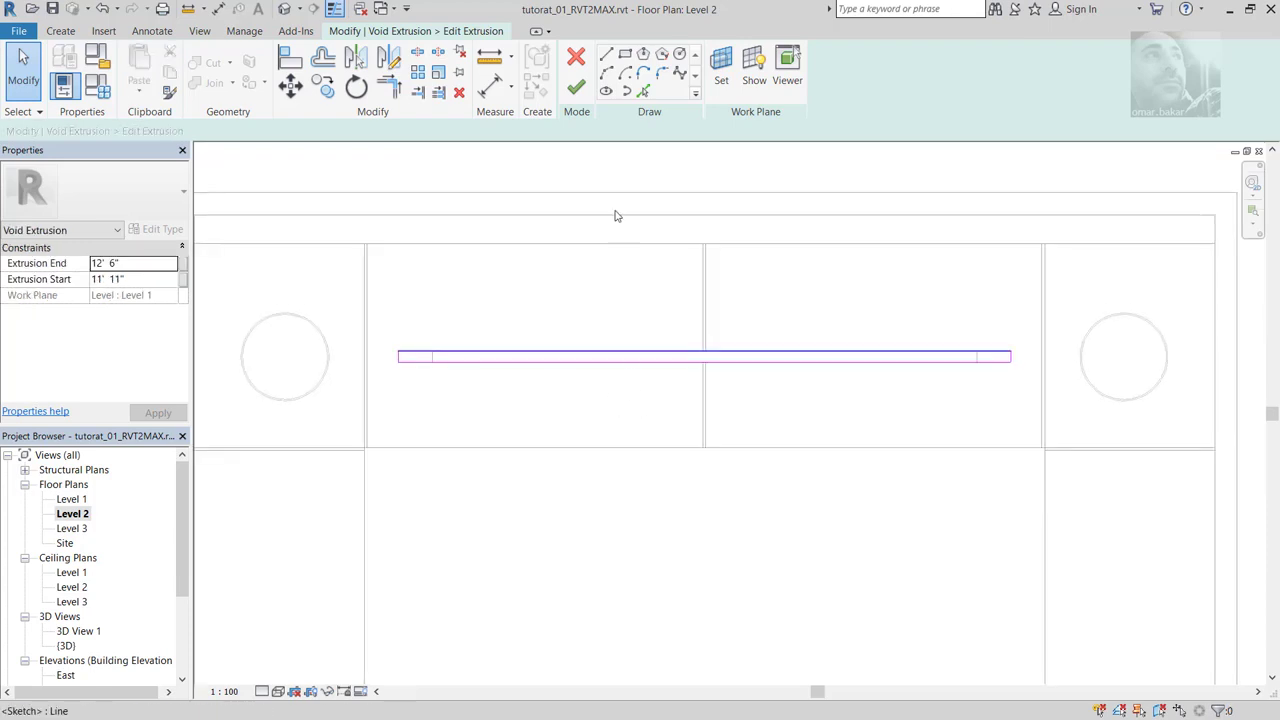
Step: Finish the lengthened groove sketch and select the crossing vertical groove void
{"action": "left_click", "coordinate": [577, 92]}
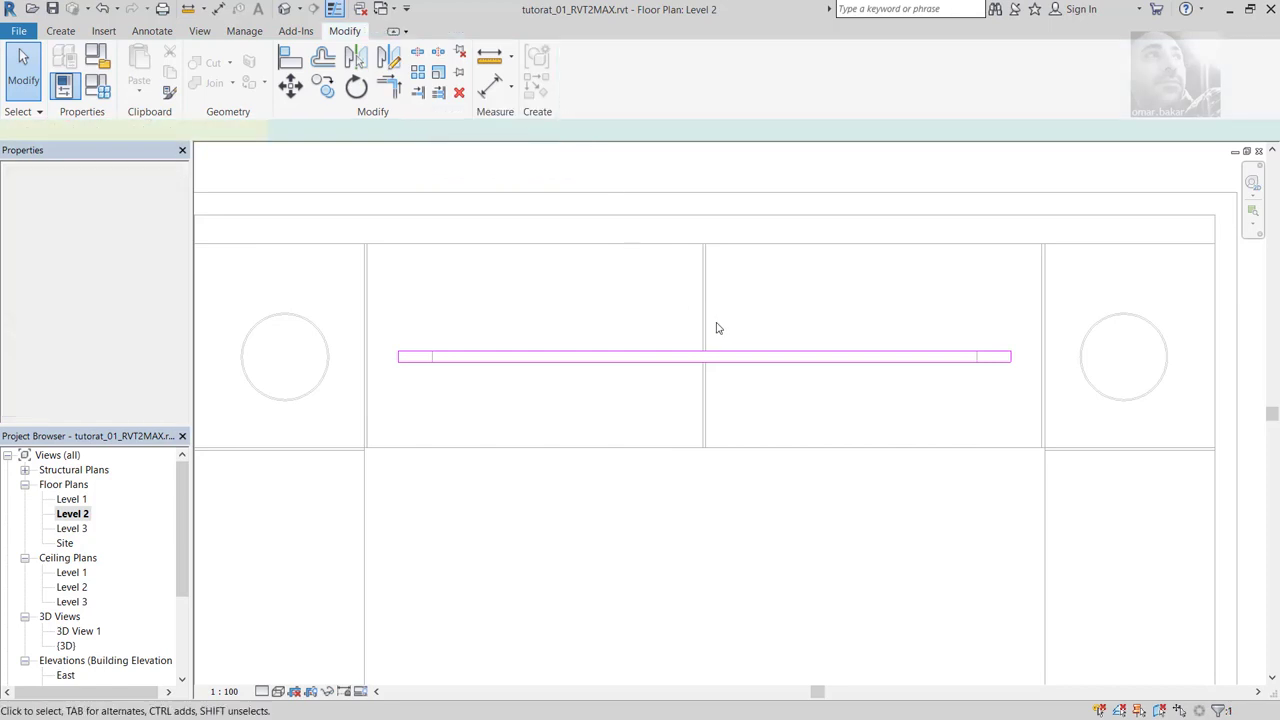
{"action": "left_click", "coordinate": [712, 423]}
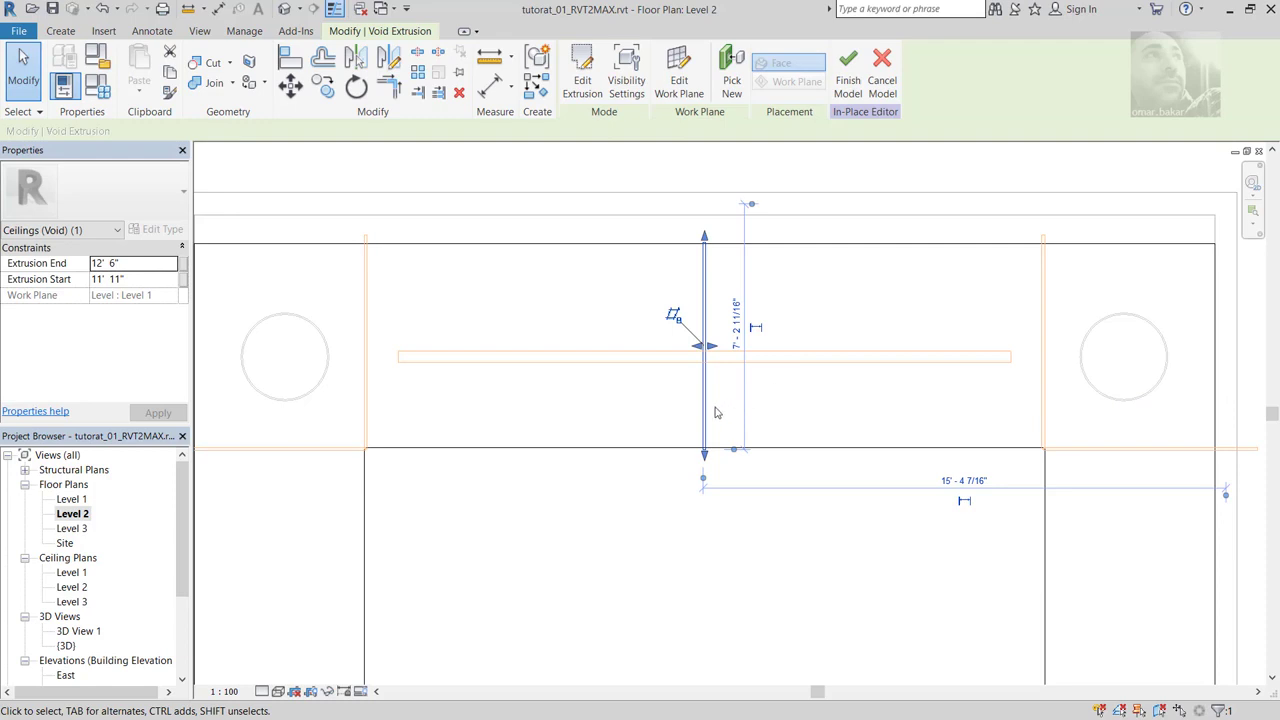
{"action": "scroll", "coordinate": [712, 380], "scroll_direction": "up", "scroll_amount": 3}
{"action": "left_click", "coordinate": [697, 310]}
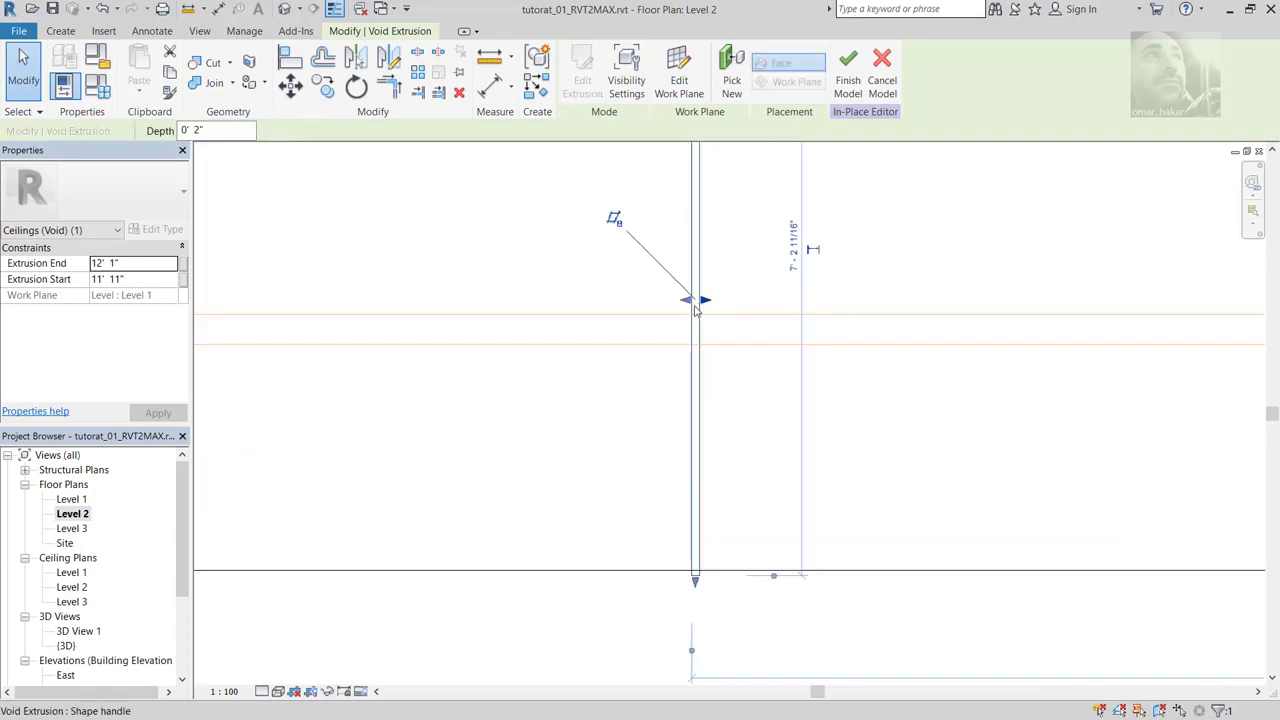
{"action": "left_click", "coordinate": [691, 315]}
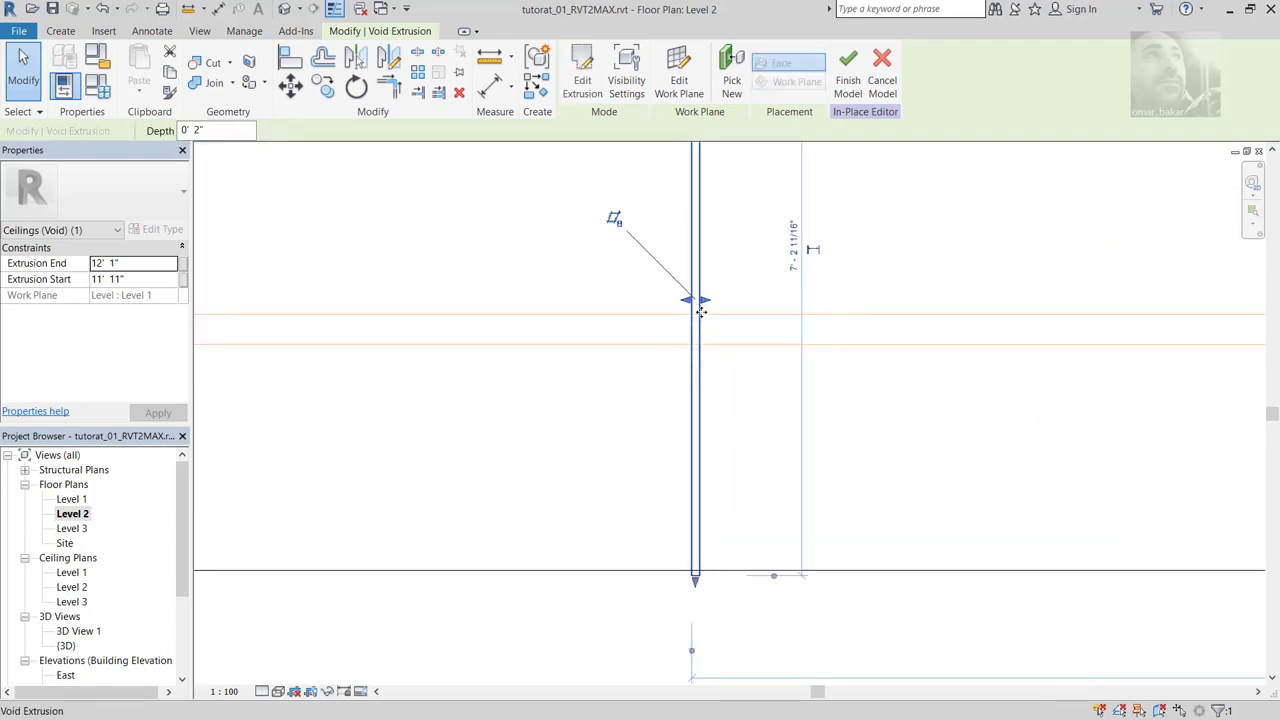
{"action": "scroll", "coordinate": [691, 315], "scroll_direction": "up", "scroll_amount": 2}
{"action": "scroll", "coordinate": [701, 315], "scroll_direction": "up", "scroll_amount": 1}
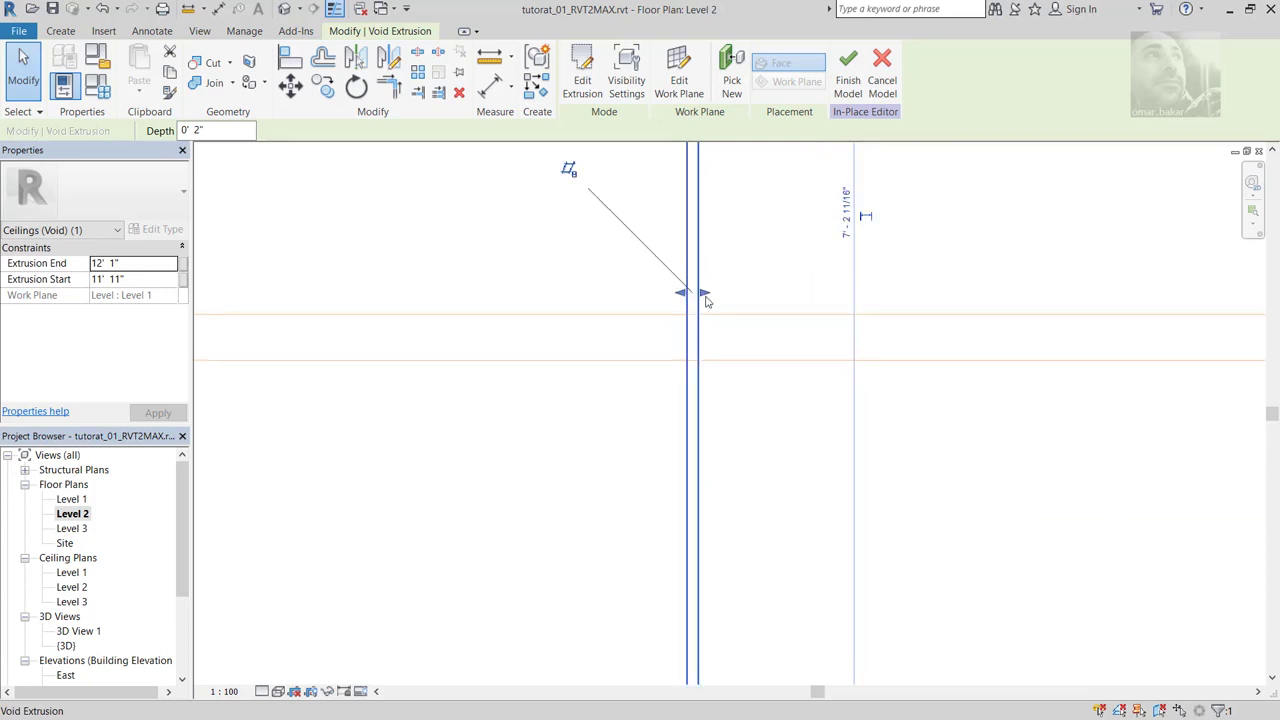
{"action": "key", "text": "Escape"}
{"action": "scroll", "coordinate": [704, 299], "scroll_direction": "up", "scroll_amount": 1}
{"action": "scroll", "coordinate": [702, 298], "scroll_direction": "up", "scroll_amount": 1}
{"action": "scroll", "coordinate": [701, 298], "scroll_direction": "up", "scroll_amount": 1}
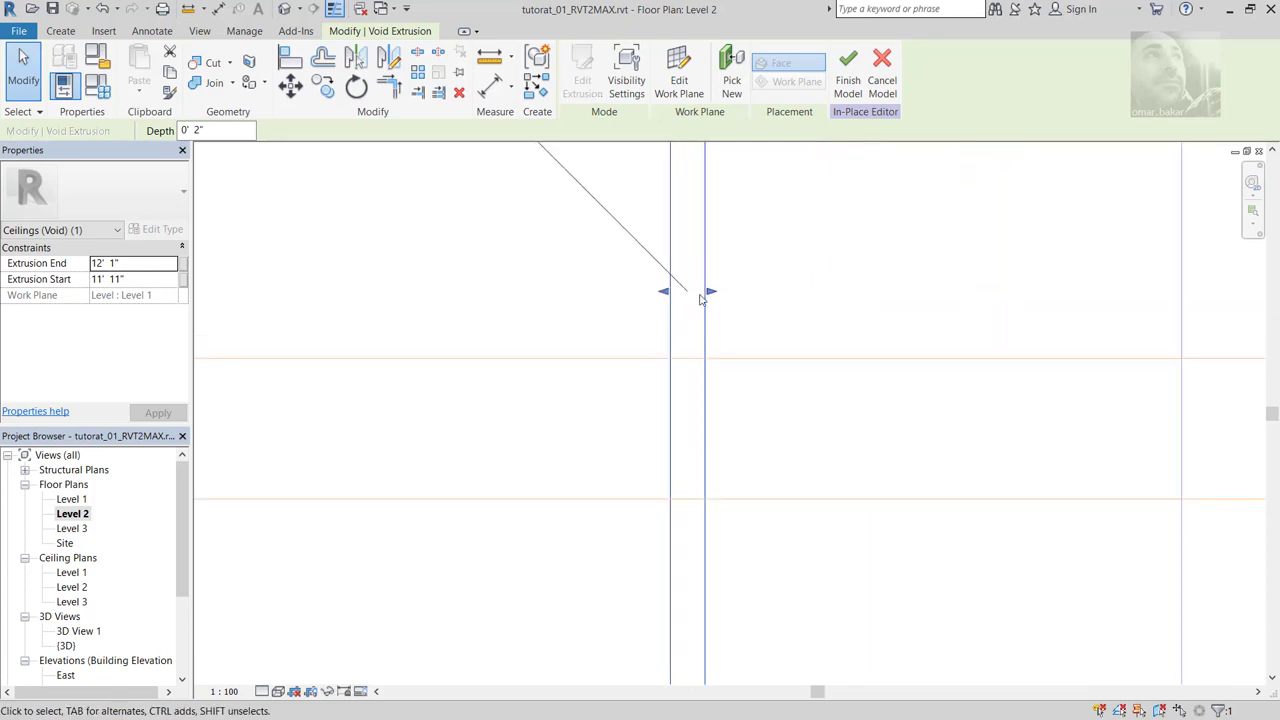
Step: Drag the vertical groove void's right edge, then finish the in-place ceiling model
{"action": "left_click_drag", "start_coordinate": [701, 298], "coordinate": [679, 283]}
{"action": "scroll", "coordinate": [691, 300], "scroll_direction": "up", "scroll_amount": 4}
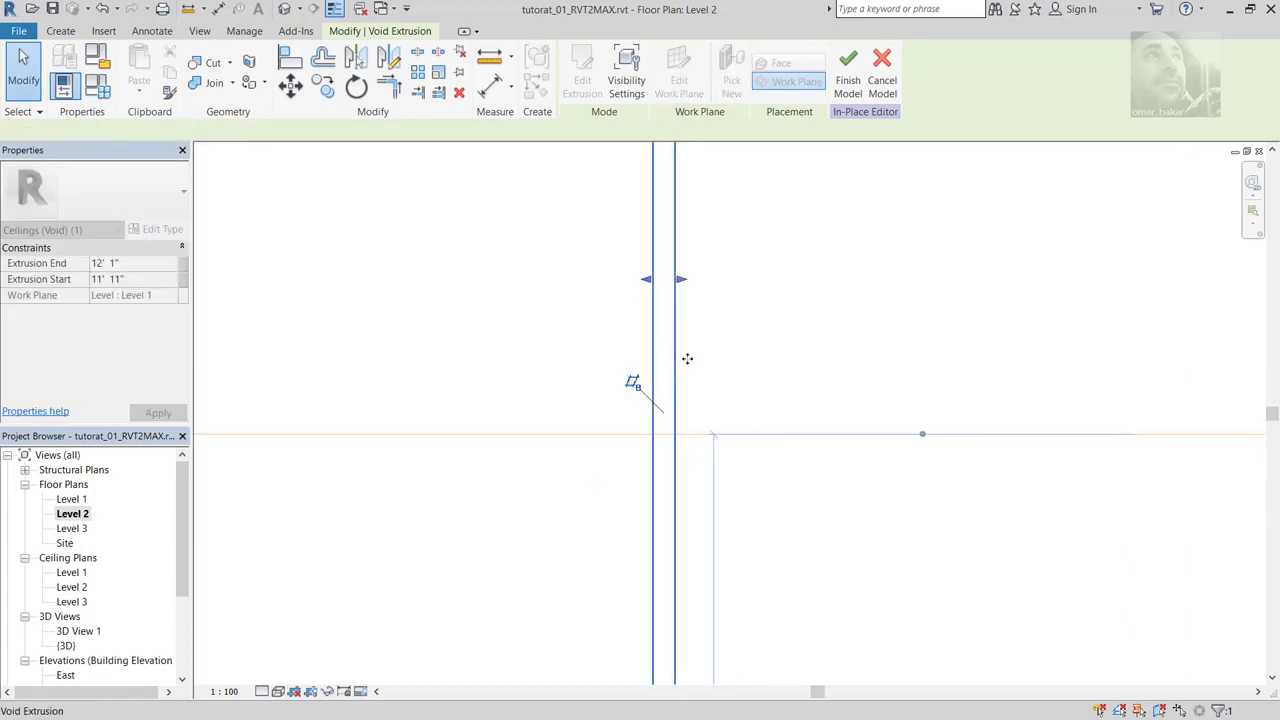
{"action": "scroll", "coordinate": [686, 357], "scroll_direction": "down", "scroll_amount": 4}
{"action": "scroll", "coordinate": [690, 366], "scroll_direction": "down", "scroll_amount": 3}
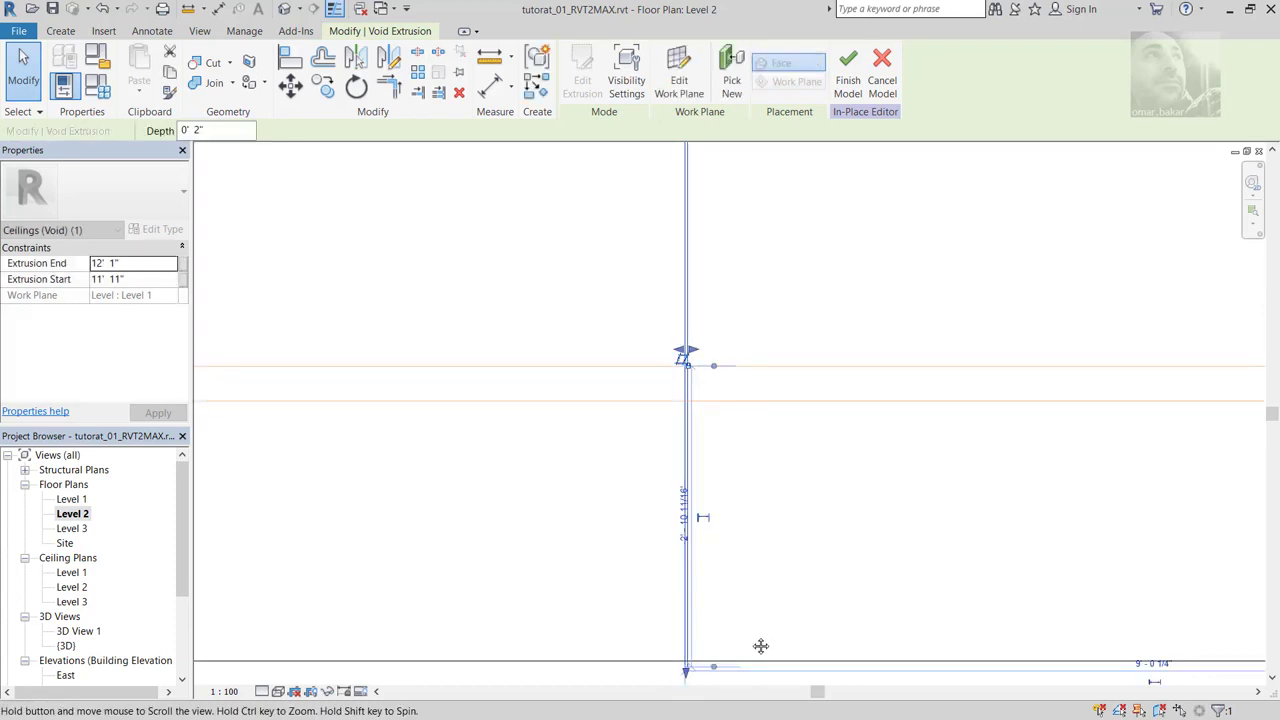
{"action": "scroll", "coordinate": [760, 646], "scroll_direction": "down", "scroll_amount": 2}
{"action": "middle_click_drag", "start_coordinate": [756, 323], "coordinate": [731, 528]}
{"action": "mouse_move", "coordinate": [723, 483]}
{"action": "middle_mouse_down"}
{"action": "mouse_move", "coordinate": [640, 394]}
{"action": "mouse_move", "coordinate": [616, 332]}
{"action": "mouse_move", "coordinate": [632, 262]}
{"action": "middle_mouse_up"}
{"action": "middle_click_drag", "start_coordinate": [638, 330], "coordinate": [634, 278]}
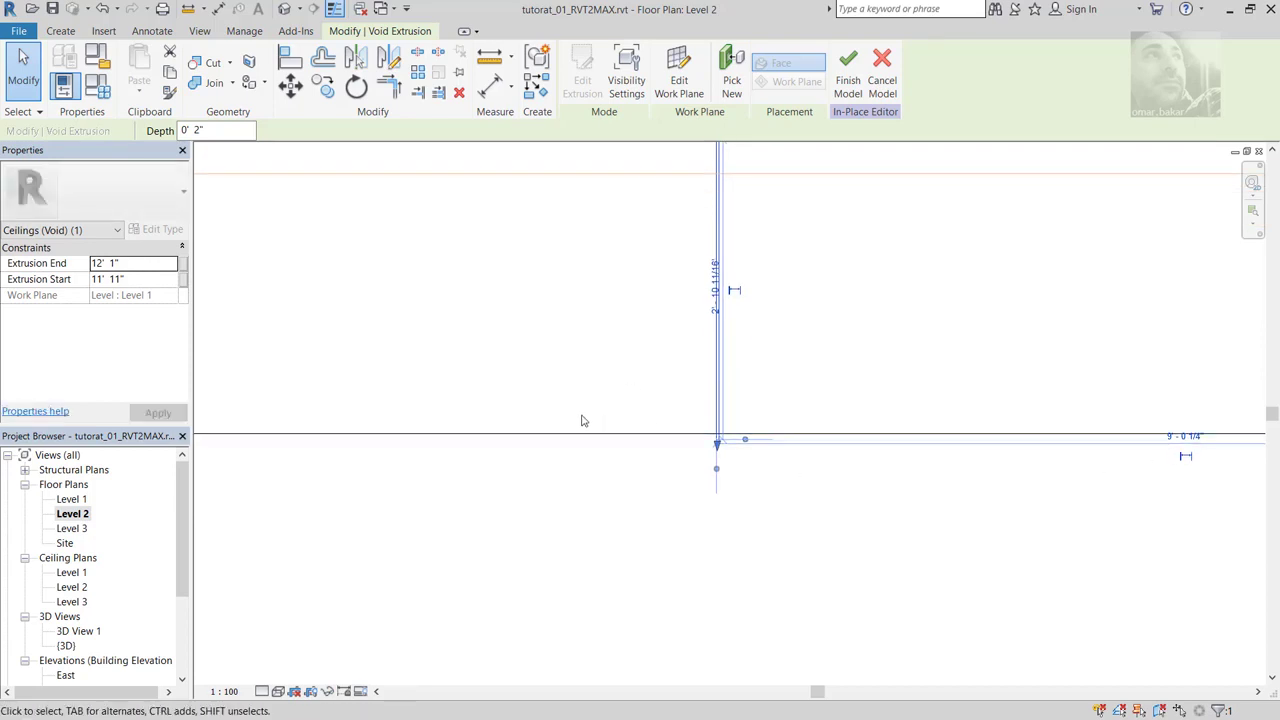
{"action": "middle_click_drag", "start_coordinate": [766, 471], "coordinate": [1128, 621]}
{"action": "middle_click_drag", "start_coordinate": [550, 384], "coordinate": [600, 366]}
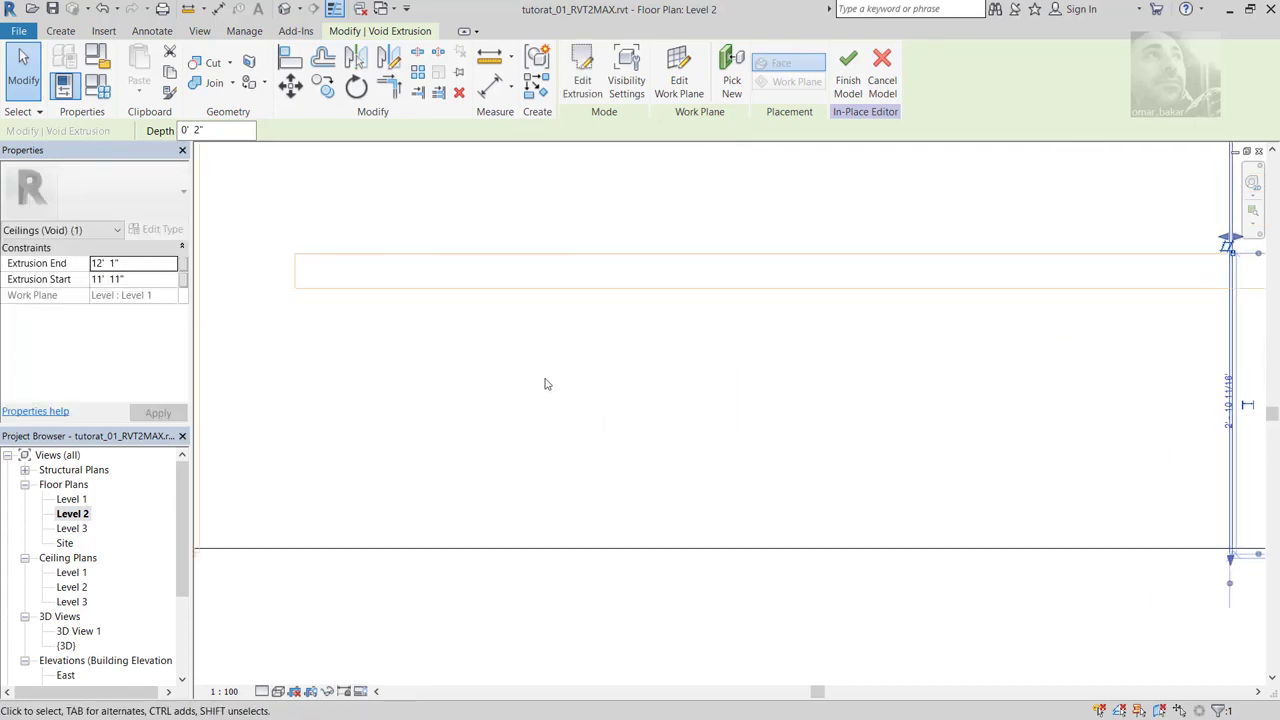
{"action": "scroll", "coordinate": [546, 380], "scroll_direction": "down", "scroll_amount": 3}
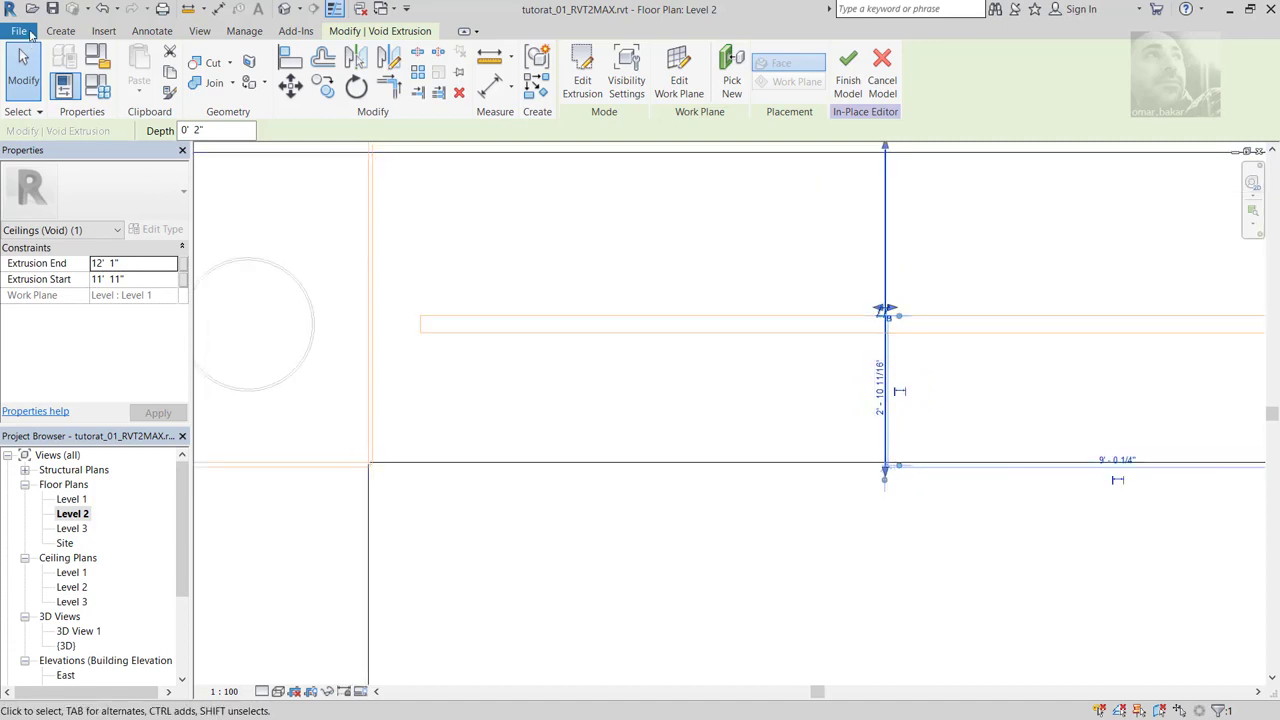
{"action": "left_click", "coordinate": [848, 66]}
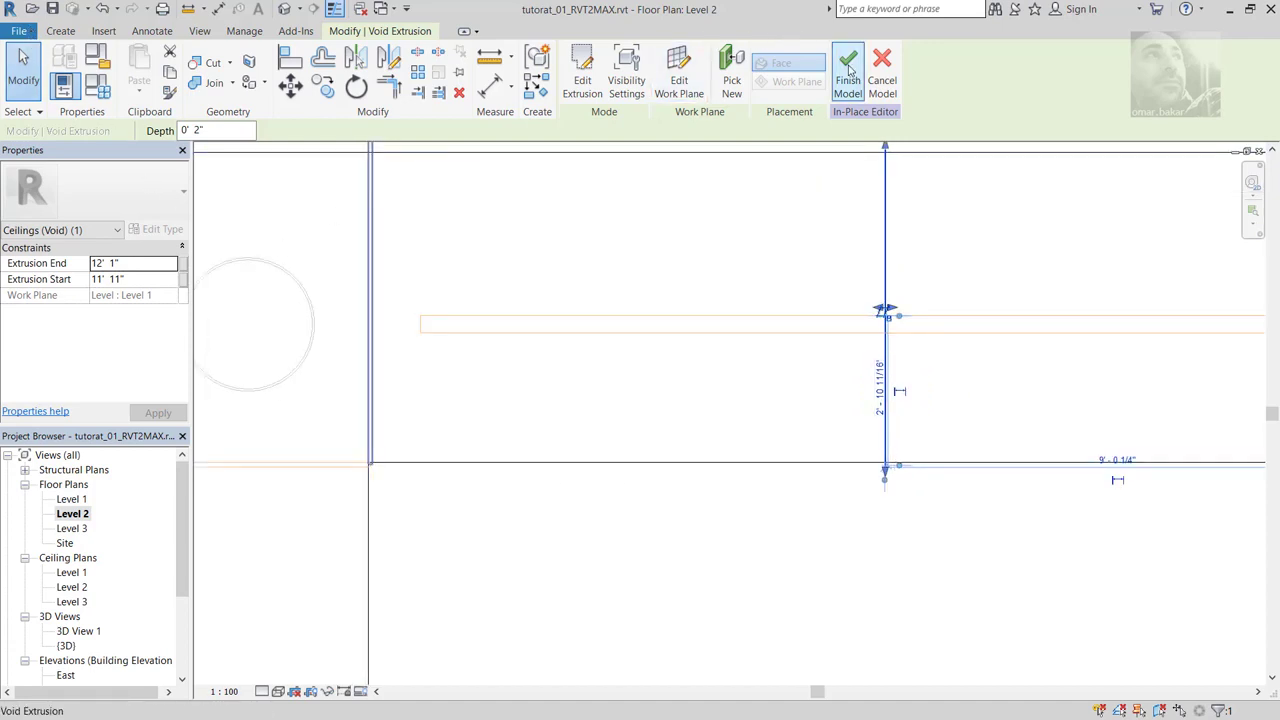
Step: Open 3D View 1 and zoom in on the lengthened groove cut into the ceiling underside
{"action": "key", "text": "Escape"}
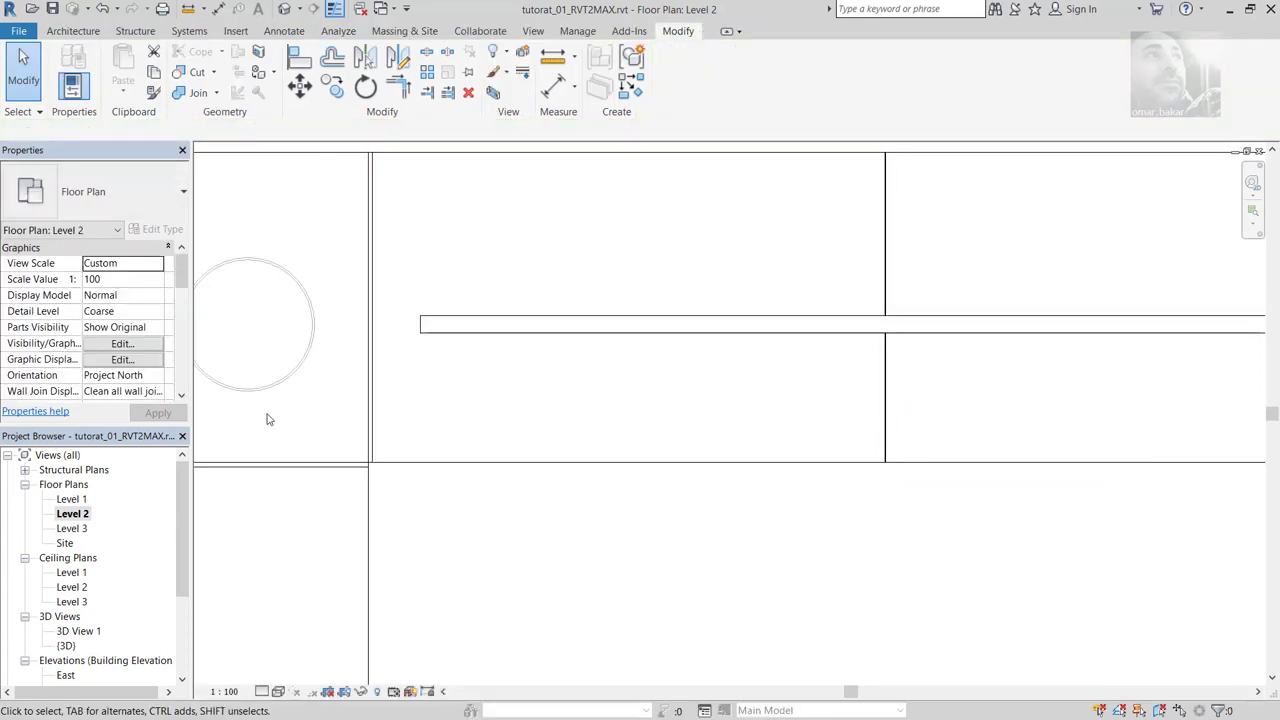
{"action": "double_click", "coordinate": [79, 632]}
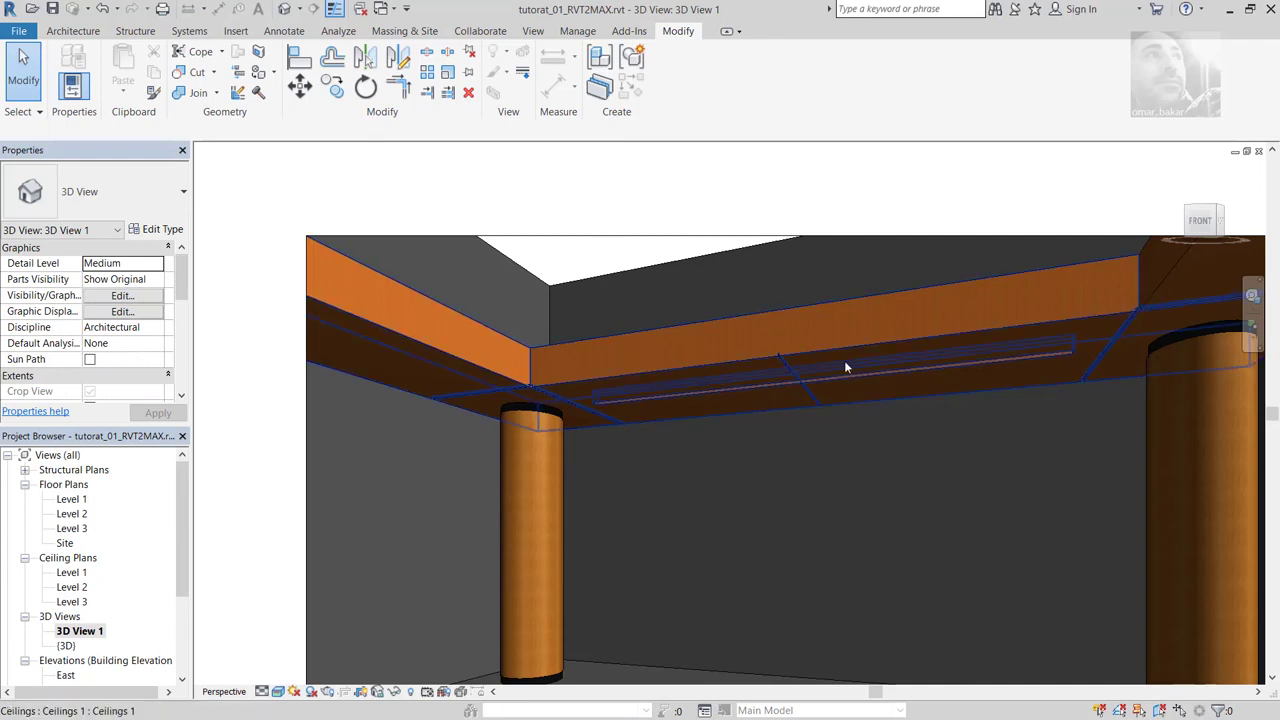
{"action": "scroll", "coordinate": [800, 383], "scroll_direction": "up", "scroll_amount": 5}
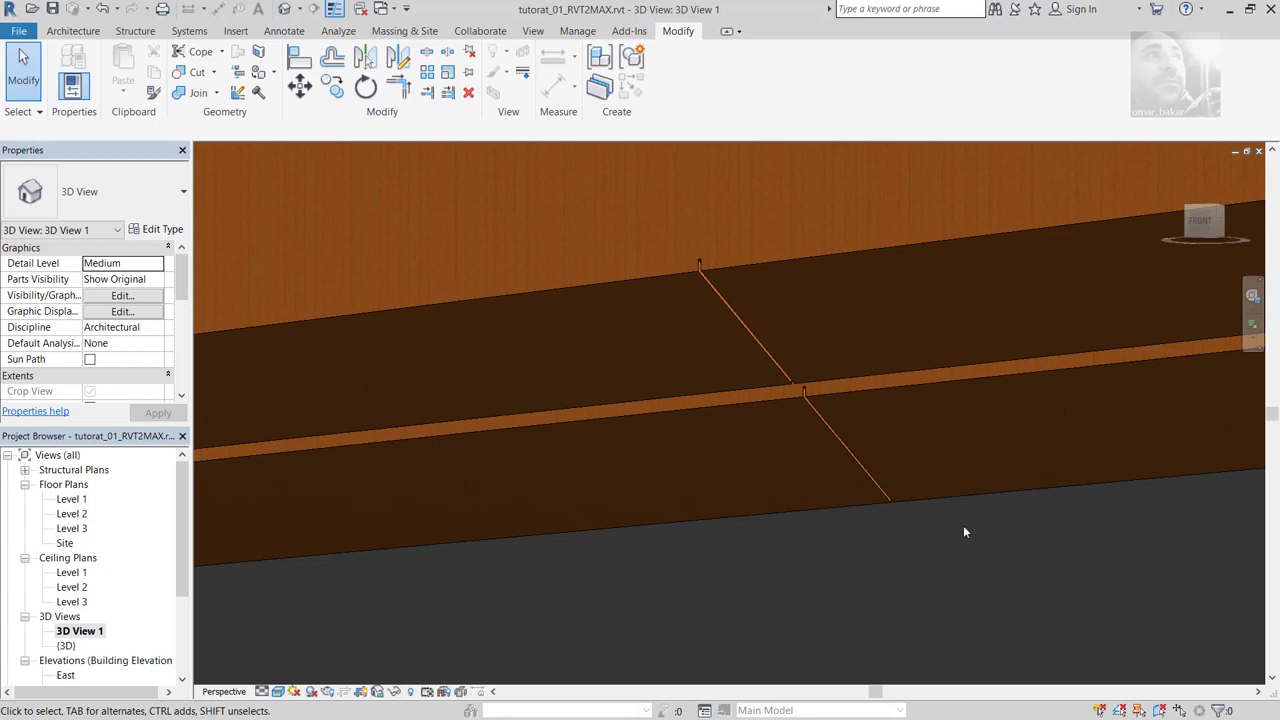
{"action": "scroll", "coordinate": [704, 459], "scroll_direction": "down", "scroll_amount": 2}
{"action": "scroll", "coordinate": [704, 459], "scroll_direction": "down", "scroll_amount": 2}
{"action": "scroll", "coordinate": [704, 459], "scroll_direction": "down", "scroll_amount": 2}
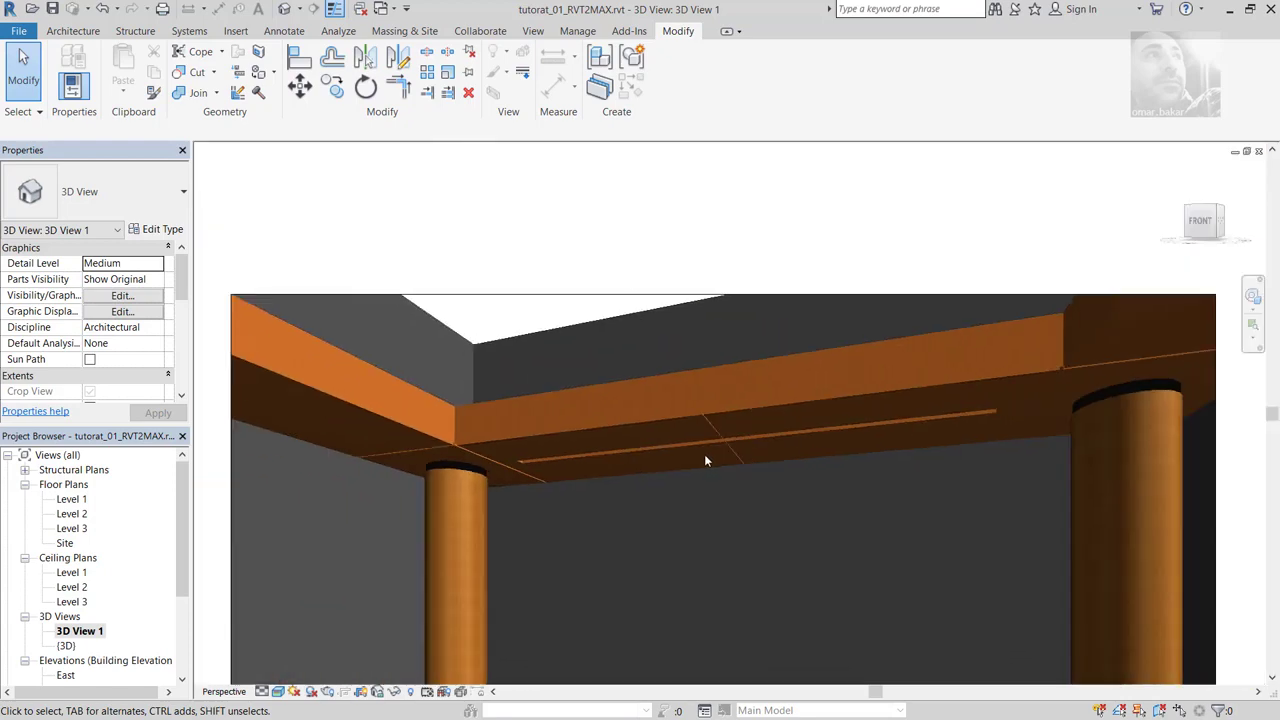
{"action": "mouse_move", "coordinate": [700, 486]}
{"action": "middle_mouse_down"}
{"action": "mouse_move", "coordinate": [657, 390]}
{"action": "mouse_move", "coordinate": [652, 429]}
{"action": "middle_mouse_up"}
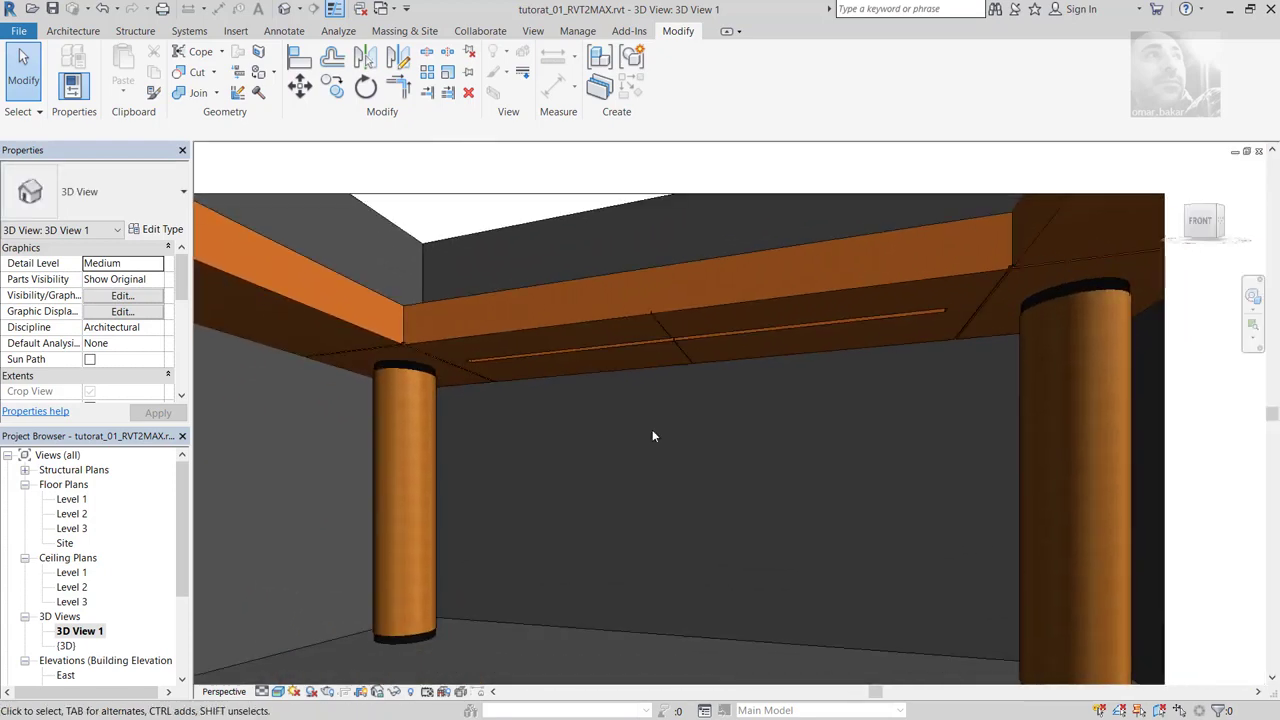
{"action": "scroll", "coordinate": [652, 429], "scroll_direction": "down", "scroll_amount": 2}
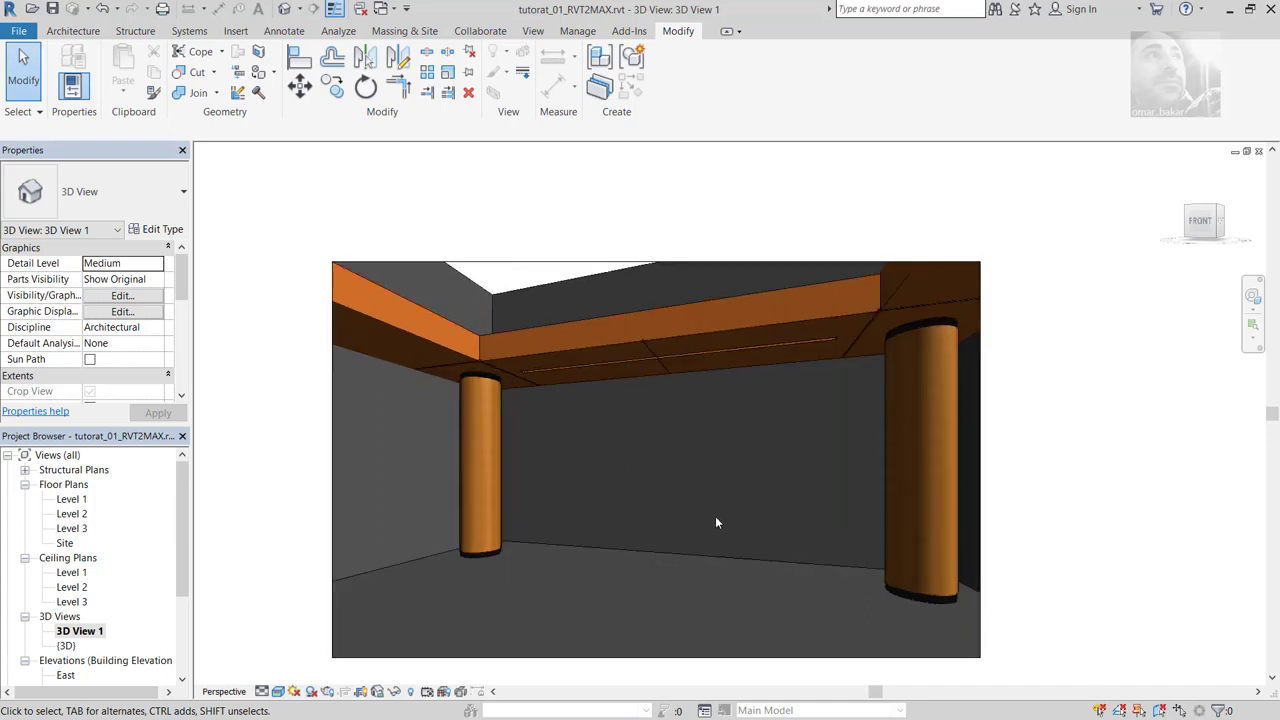
{"action": "scroll", "coordinate": [712, 516], "scroll_direction": "up", "scroll_amount": 2}
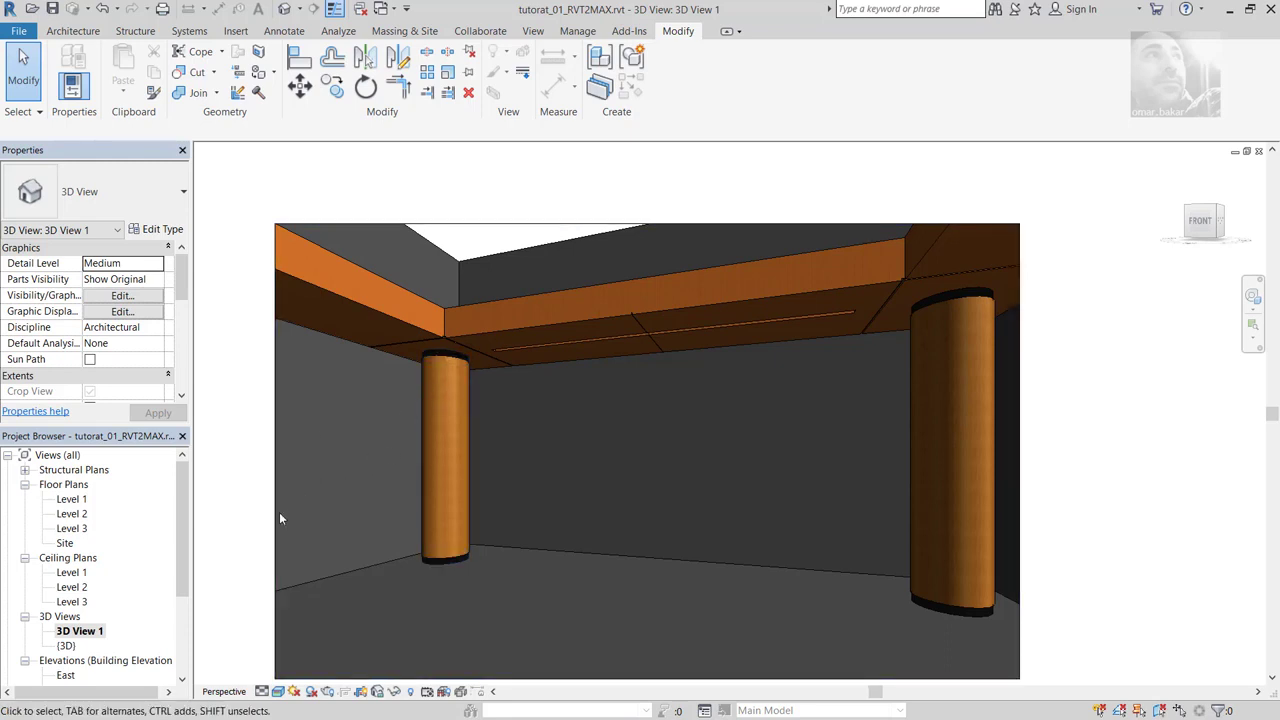
{"action": "left_click", "coordinate": [79, 631]}
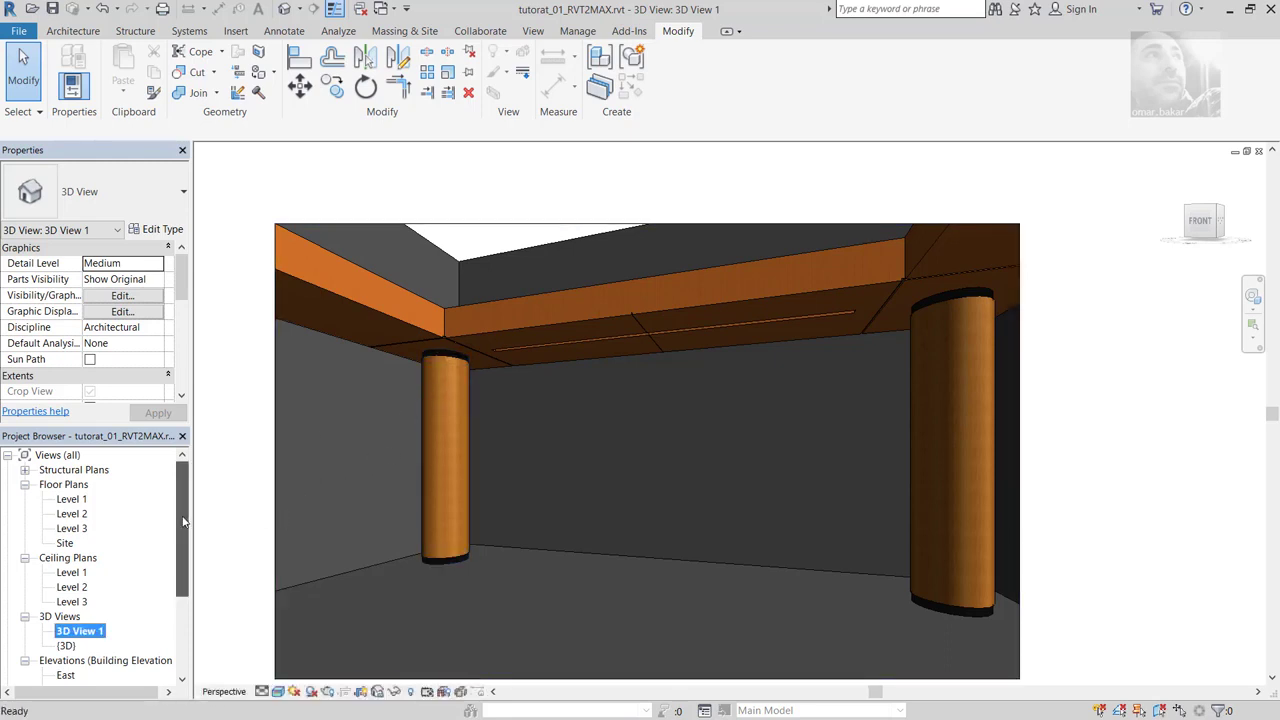
Step: Open the Level 1 floor plan and fit the whole box into view
{"action": "double_click", "coordinate": [72, 499]}
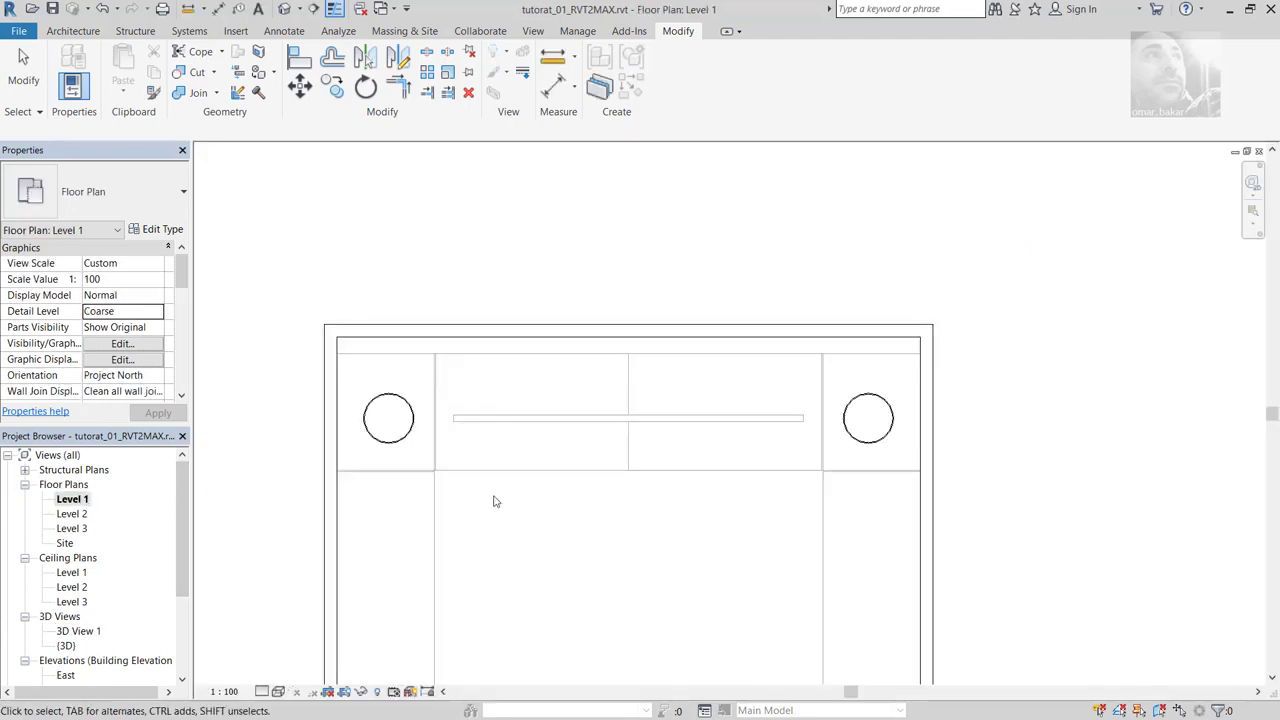
{"action": "scroll", "coordinate": [531, 351], "scroll_direction": "down", "scroll_amount": 2, "text": "ctrl"}
{"action": "scroll", "coordinate": [514, 457], "scroll_direction": "down", "scroll_amount": 3}
{"action": "scroll", "coordinate": [511, 451], "scroll_direction": "down", "scroll_amount": 1}
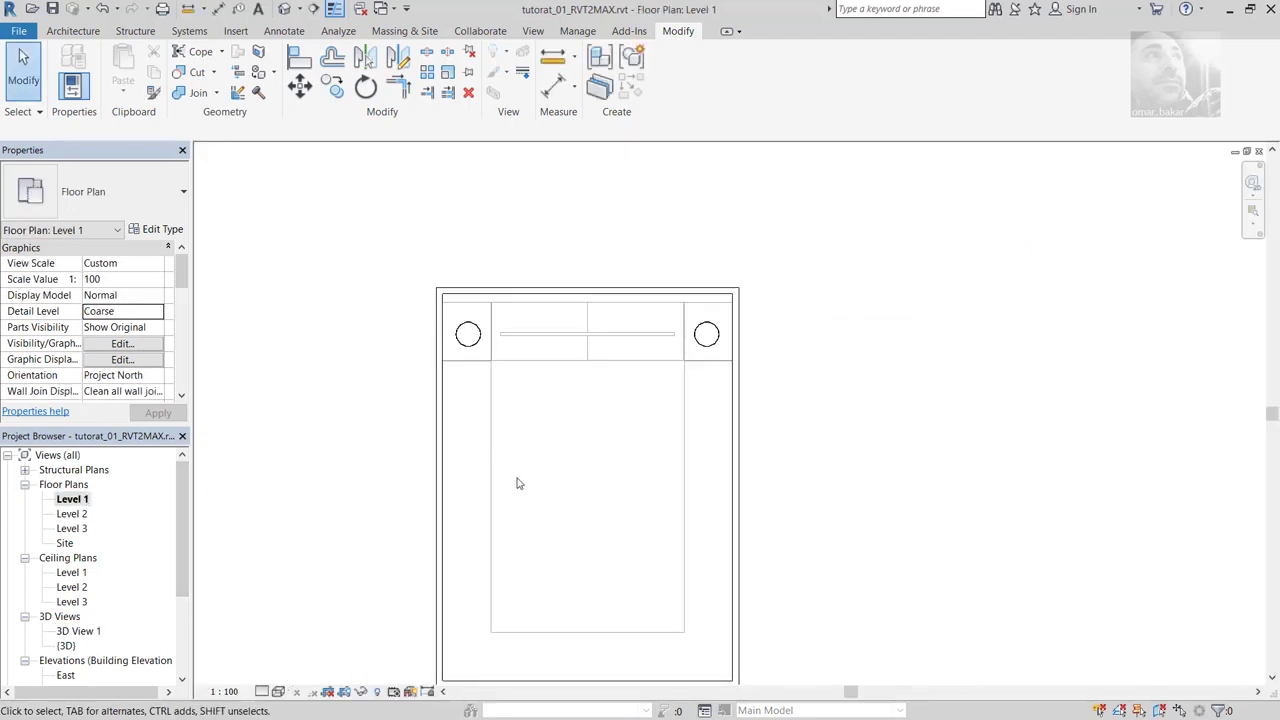
{"action": "middle_click_drag", "start_coordinate": [517, 480], "coordinate": [537, 399]}
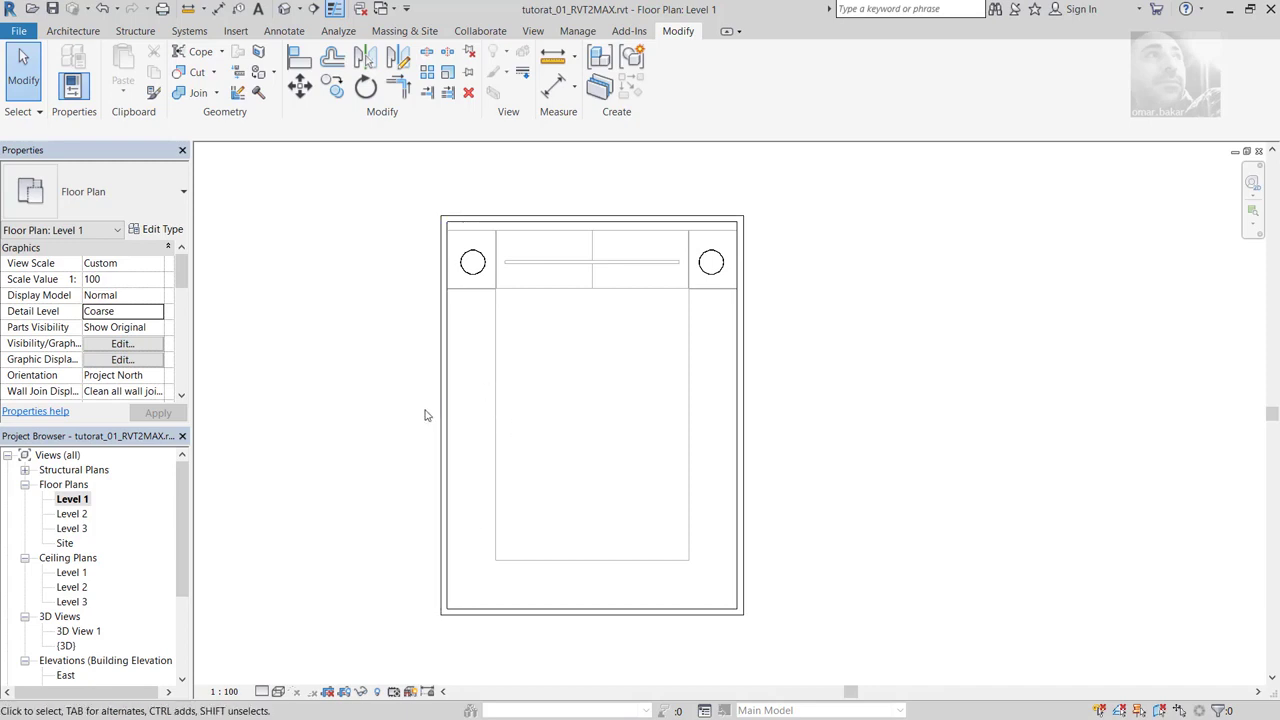
Step: Switch the default {3D} view to Shaded and select the box's front wall
{"action": "left_click", "coordinate": [285, 9]}
{"action": "scroll", "coordinate": [568, 521], "scroll_direction": "down", "scroll_amount": 3}
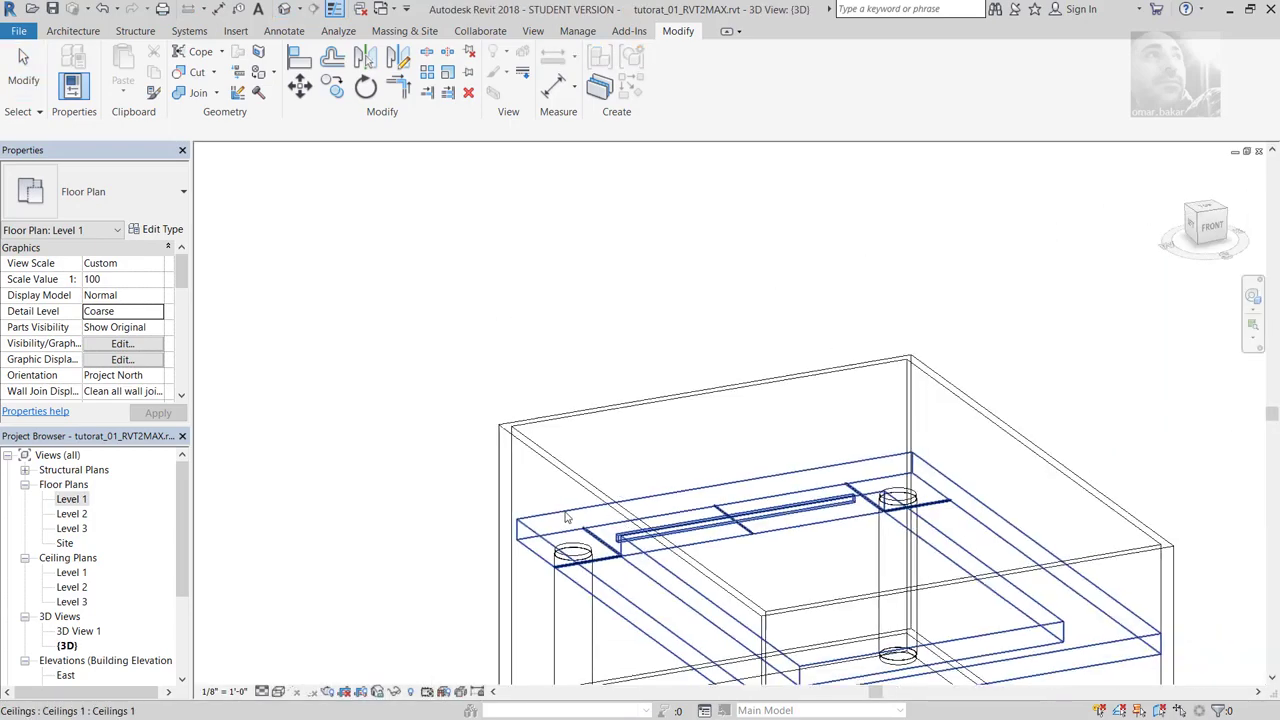
{"action": "left_click", "coordinate": [280, 692]}
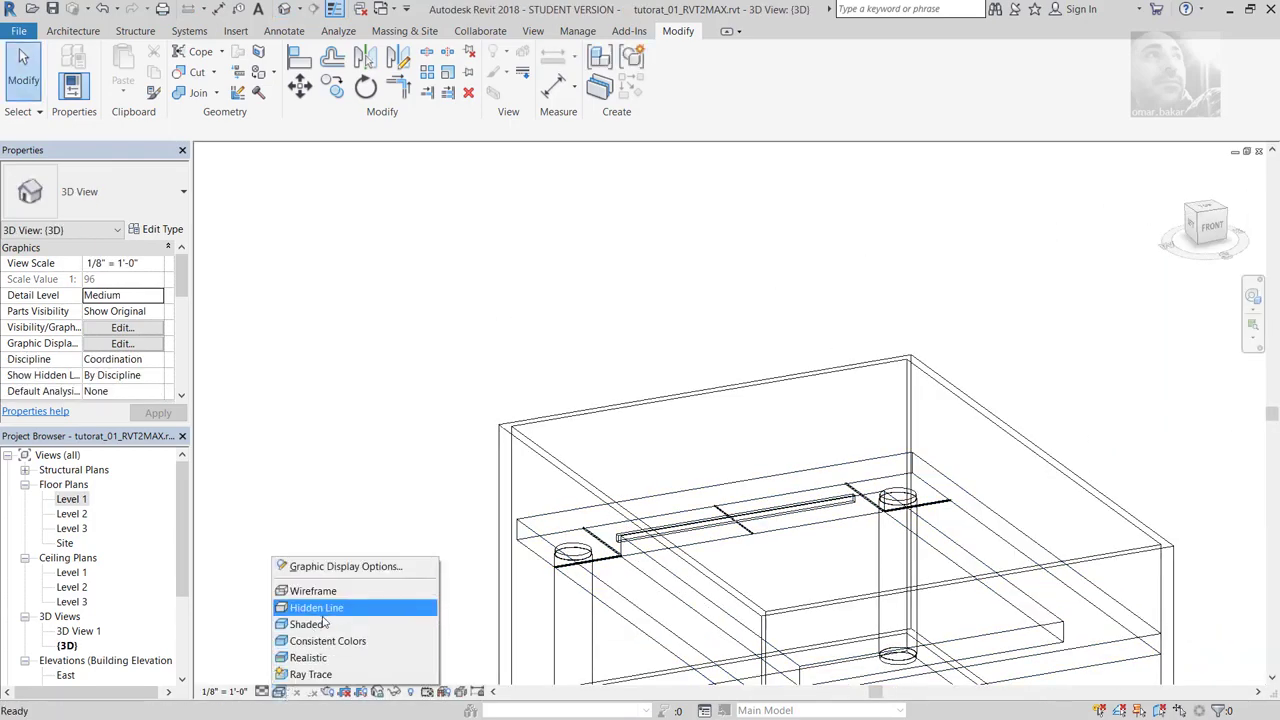
{"action": "left_click", "coordinate": [316, 621]}
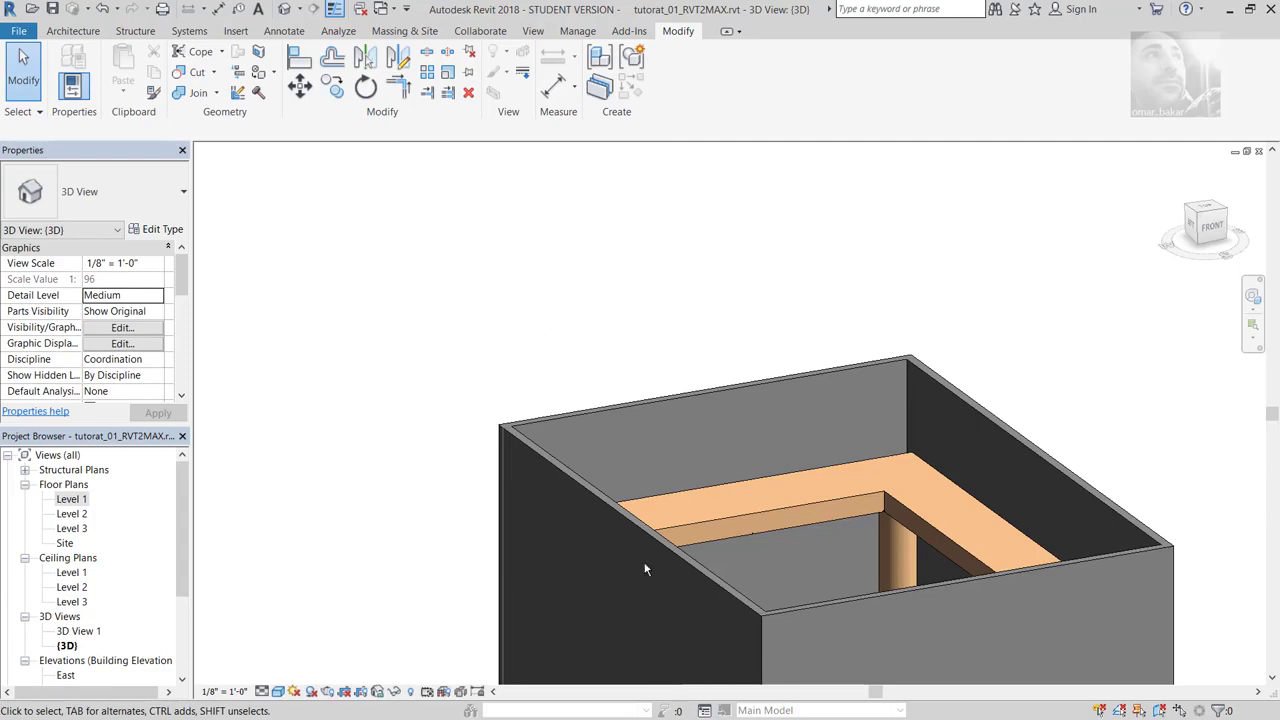
{"action": "mouse_move", "coordinate": [645, 569]}
{"action": "middle_mouse_down", "text": "shift"}
{"action": "mouse_move", "coordinate": [632, 451]}
{"action": "mouse_move", "coordinate": [812, 331]}
{"action": "middle_mouse_up", "text": "shift"}
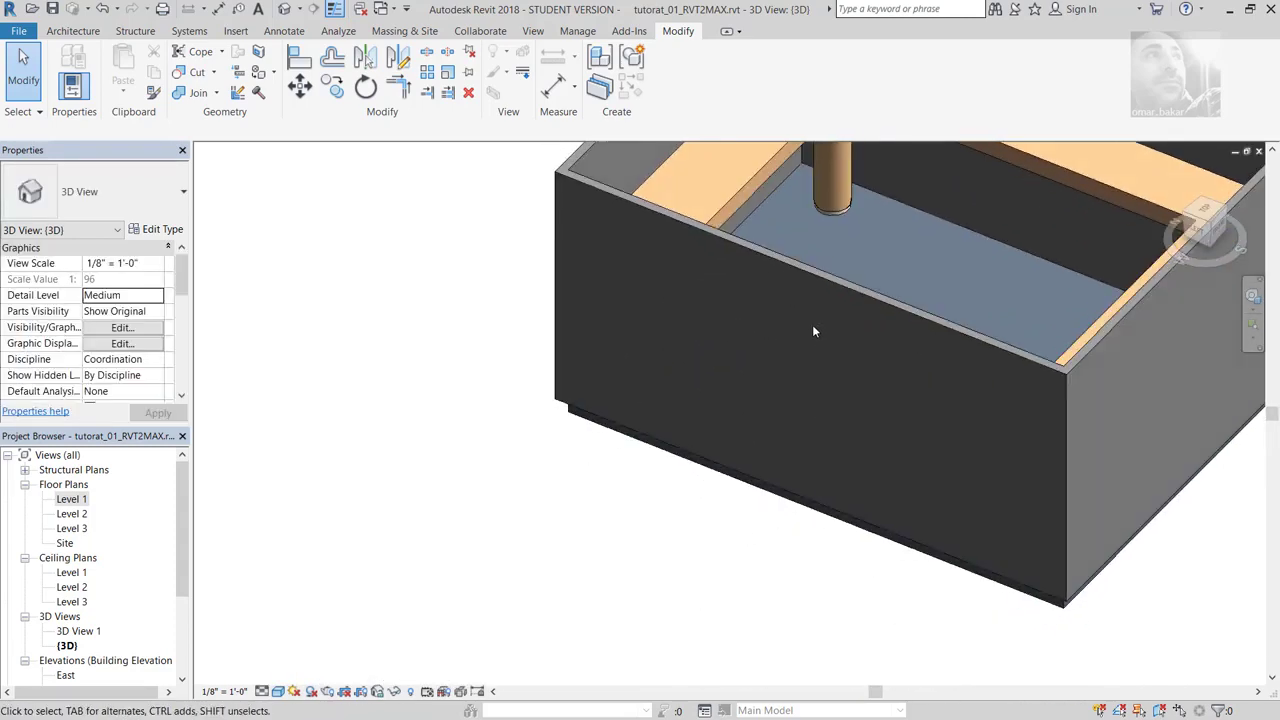
{"action": "left_click", "coordinate": [683, 481]}
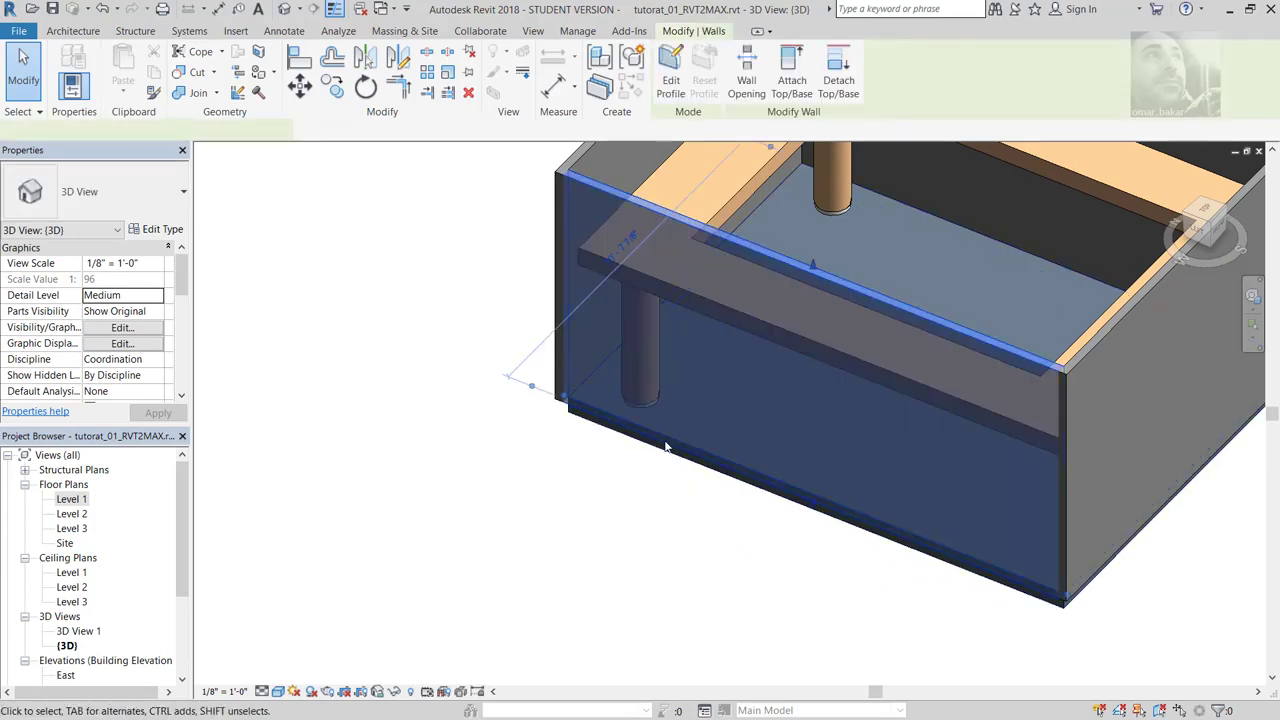
{"action": "middle_click_drag", "start_coordinate": [666, 447], "coordinate": [772, 483], "text": "shift"}
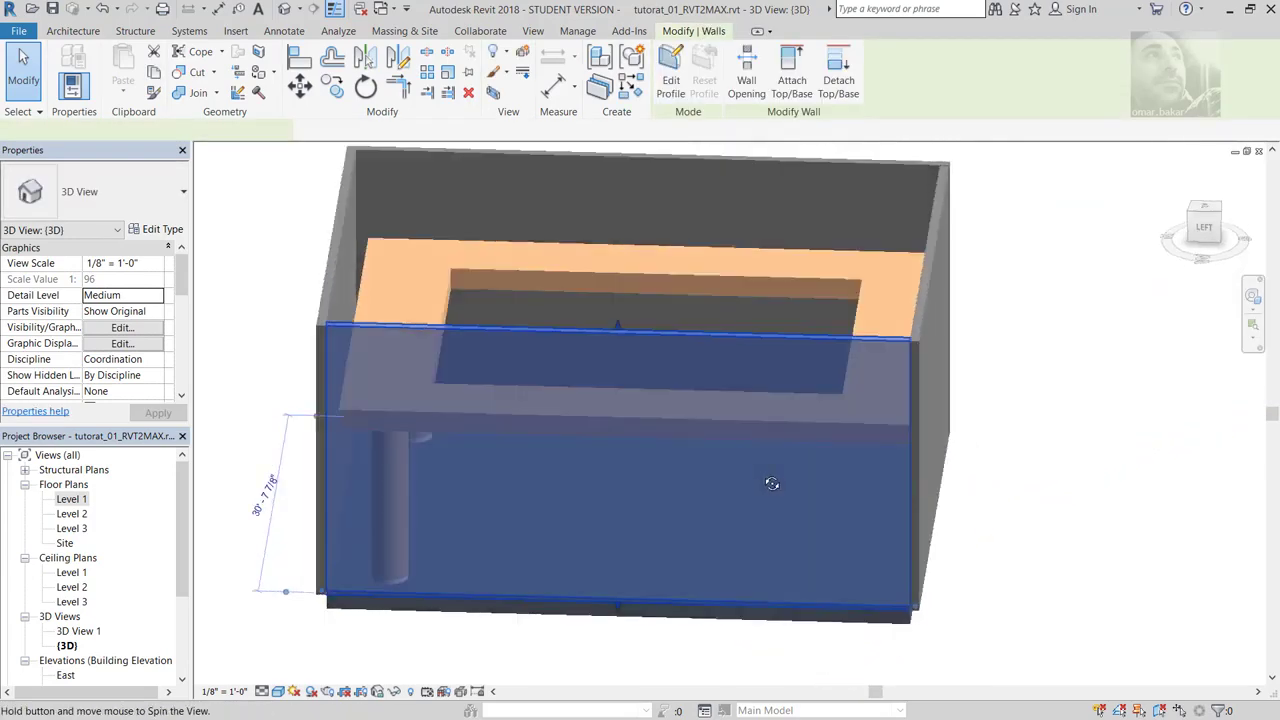
{"action": "mouse_move", "coordinate": [786, 466]}
{"action": "middle_mouse_down", "text": "shift"}
{"action": "mouse_move", "coordinate": [677, 448]}
{"action": "mouse_move", "coordinate": [666, 472]}
{"action": "middle_mouse_up", "text": "shift"}
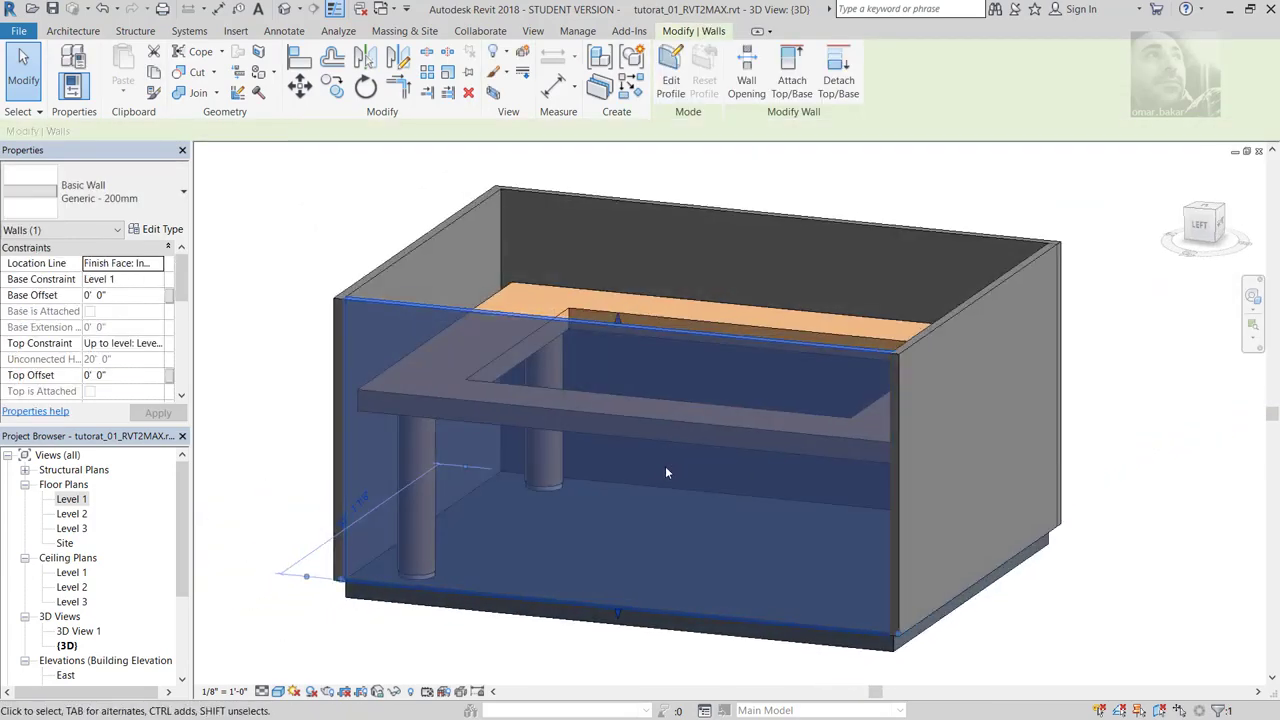
Step: Sketch a rectangle in the front wall's profile to cut an opening below the ceiling beam
{"action": "left_click", "coordinate": [672, 78]}
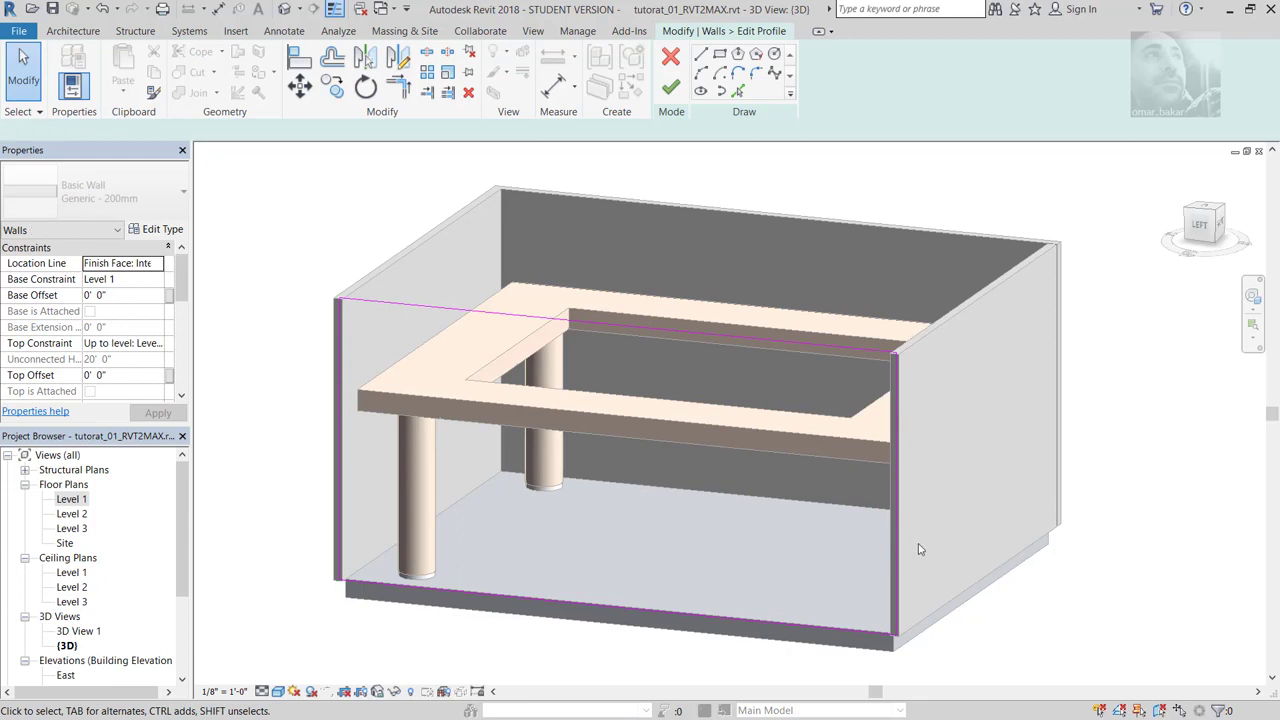
{"action": "left_click", "coordinate": [720, 54]}
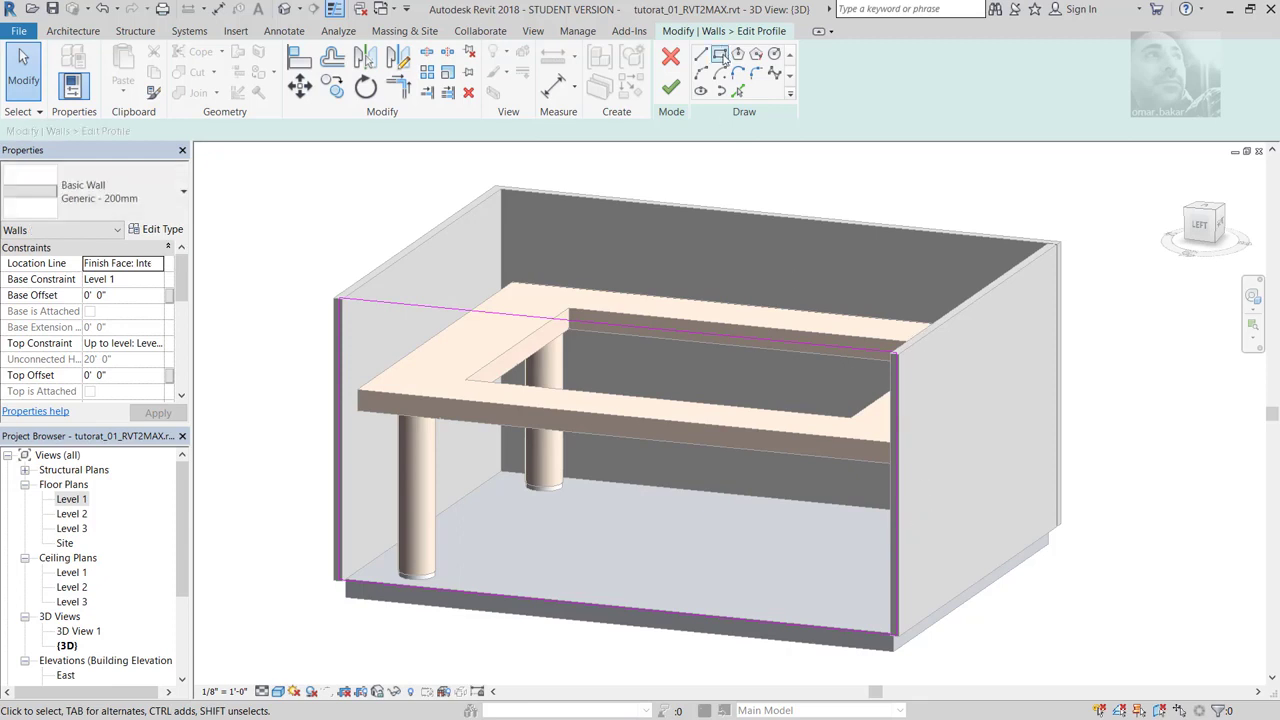
{"action": "left_click", "coordinate": [470, 563]}
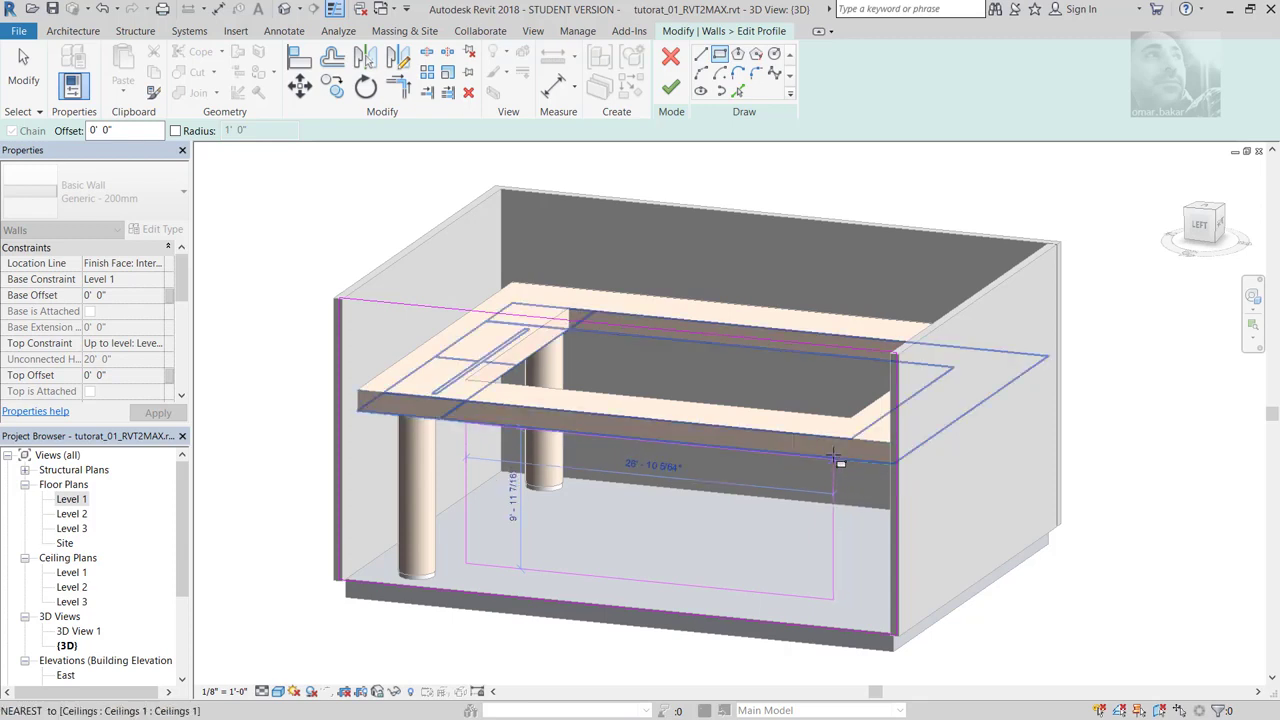
{"action": "left_click", "coordinate": [833, 459]}
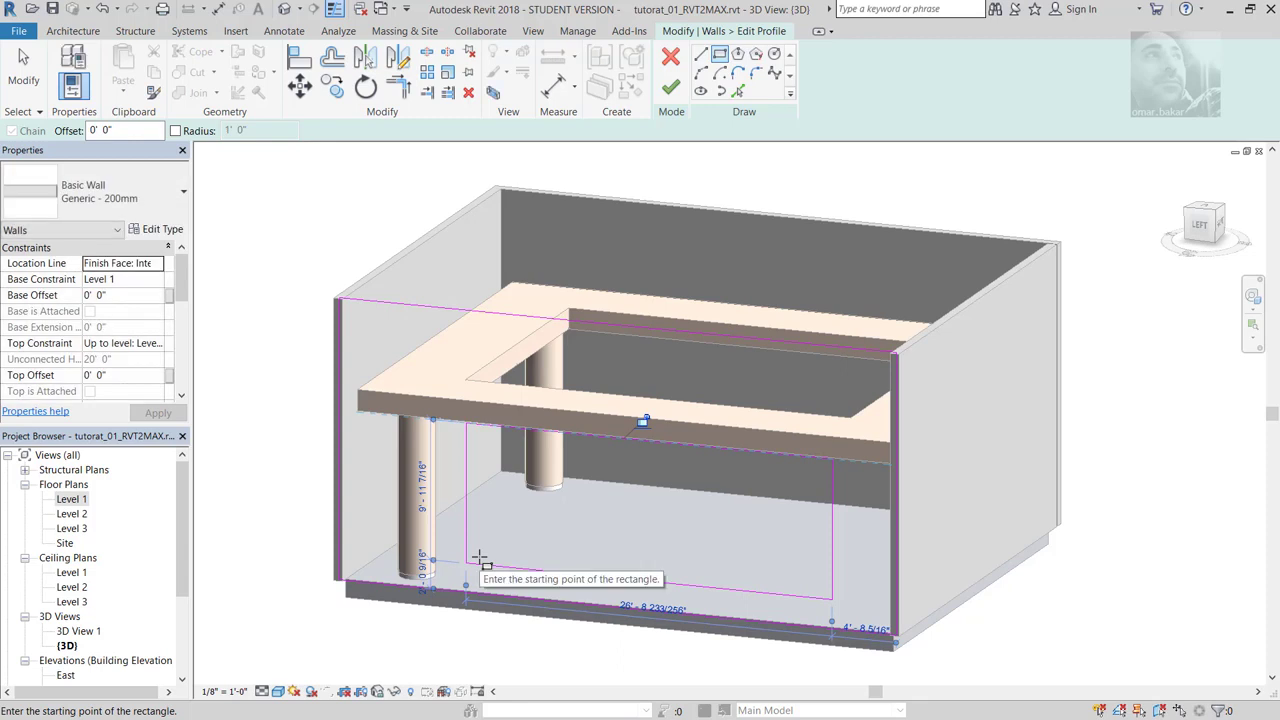
{"action": "left_click", "coordinate": [672, 88]}
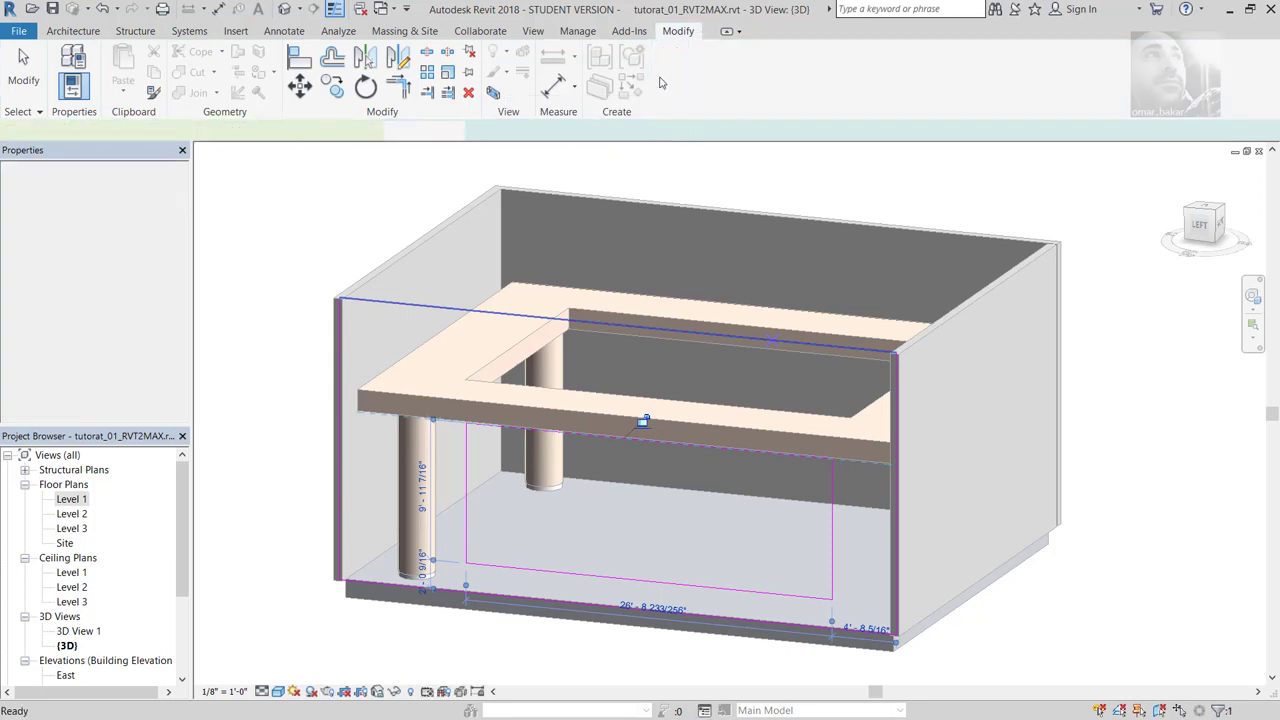
Step: Orbit to inspect the front wall's new opening and check the Architecture wall options
{"action": "key", "text": "Escape"}
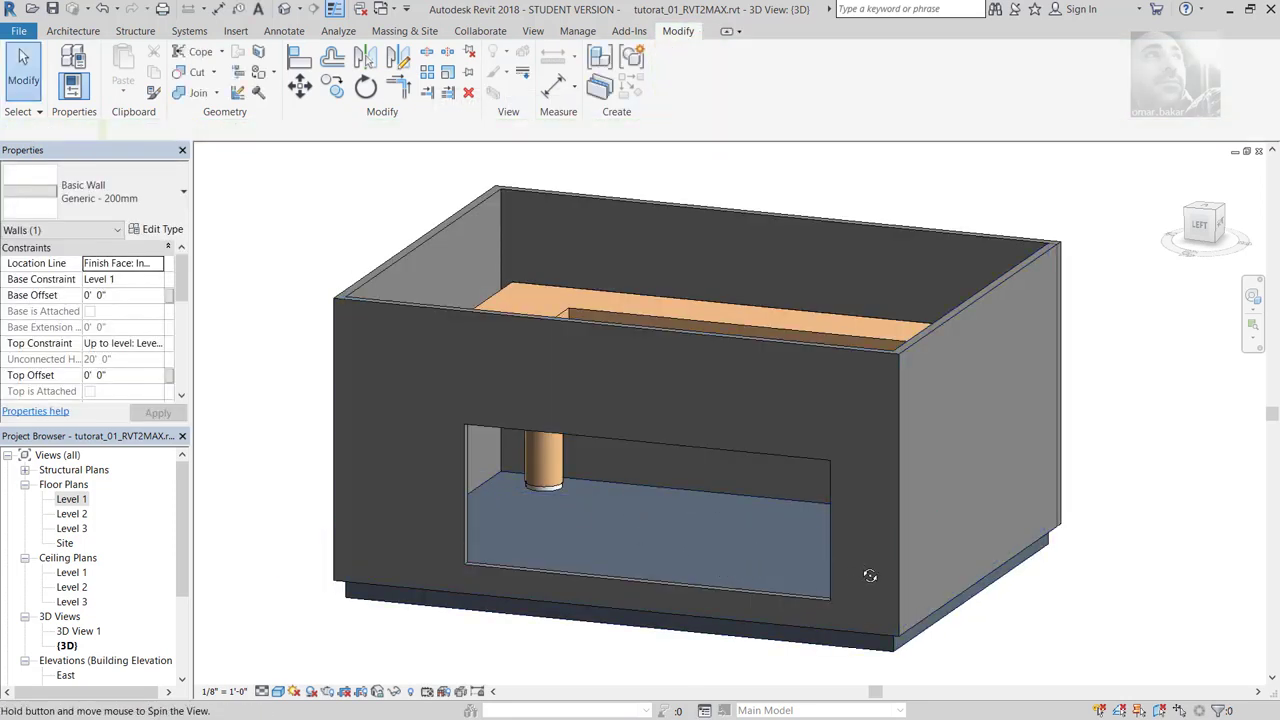
{"action": "mouse_move", "coordinate": [871, 600]}
{"action": "middle_mouse_down", "text": "shift"}
{"action": "mouse_move", "coordinate": [671, 535]}
{"action": "mouse_move", "coordinate": [728, 530]}
{"action": "middle_mouse_up", "text": "shift"}
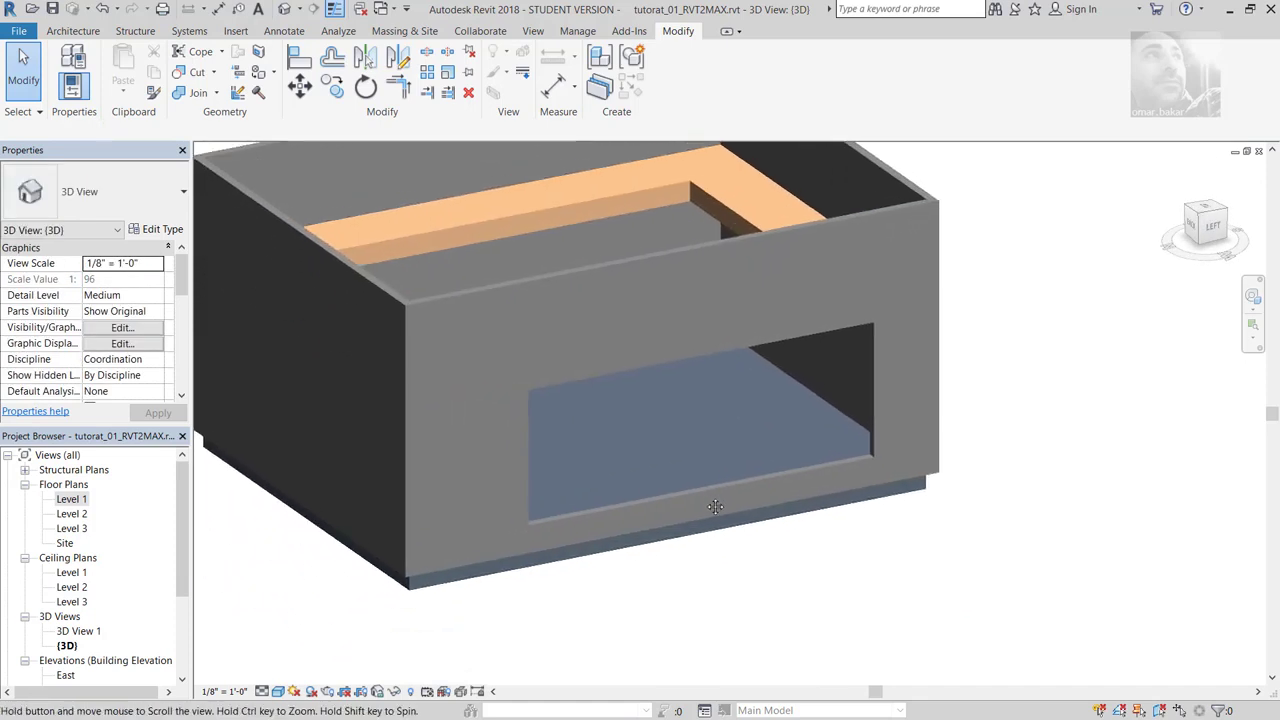
{"action": "left_click", "coordinate": [72, 34]}
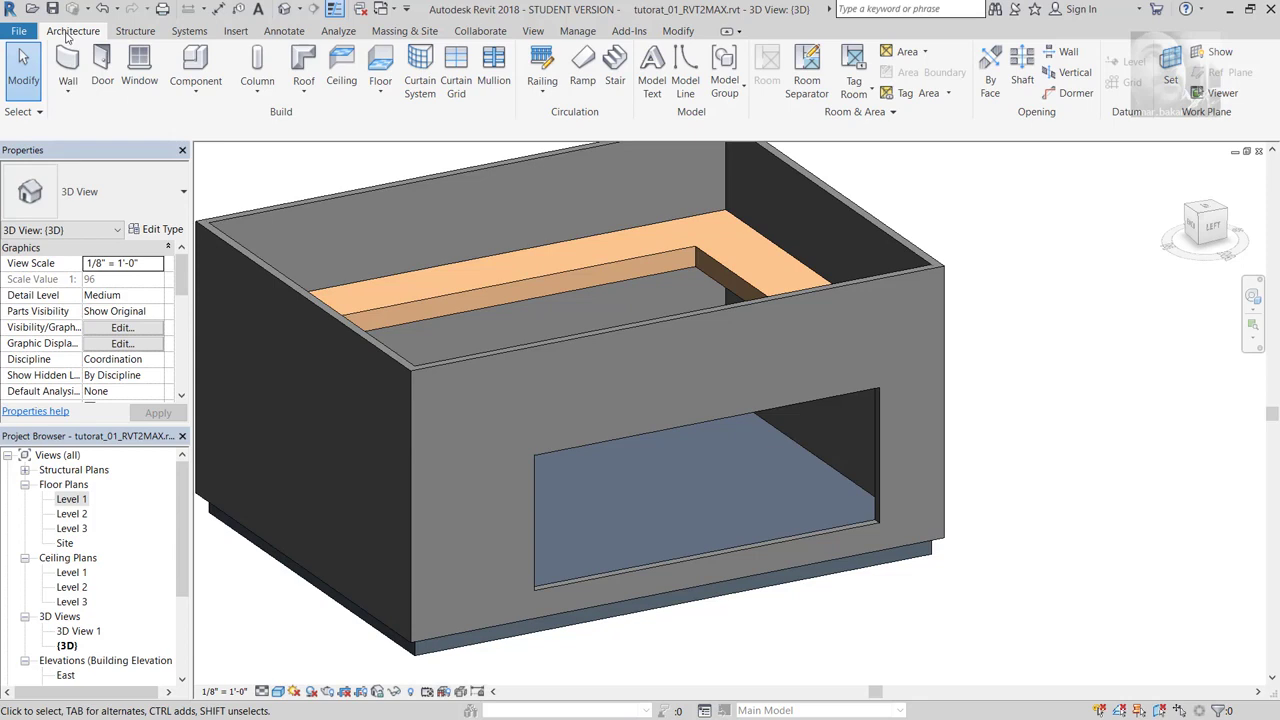
{"action": "left_click", "coordinate": [70, 95]}
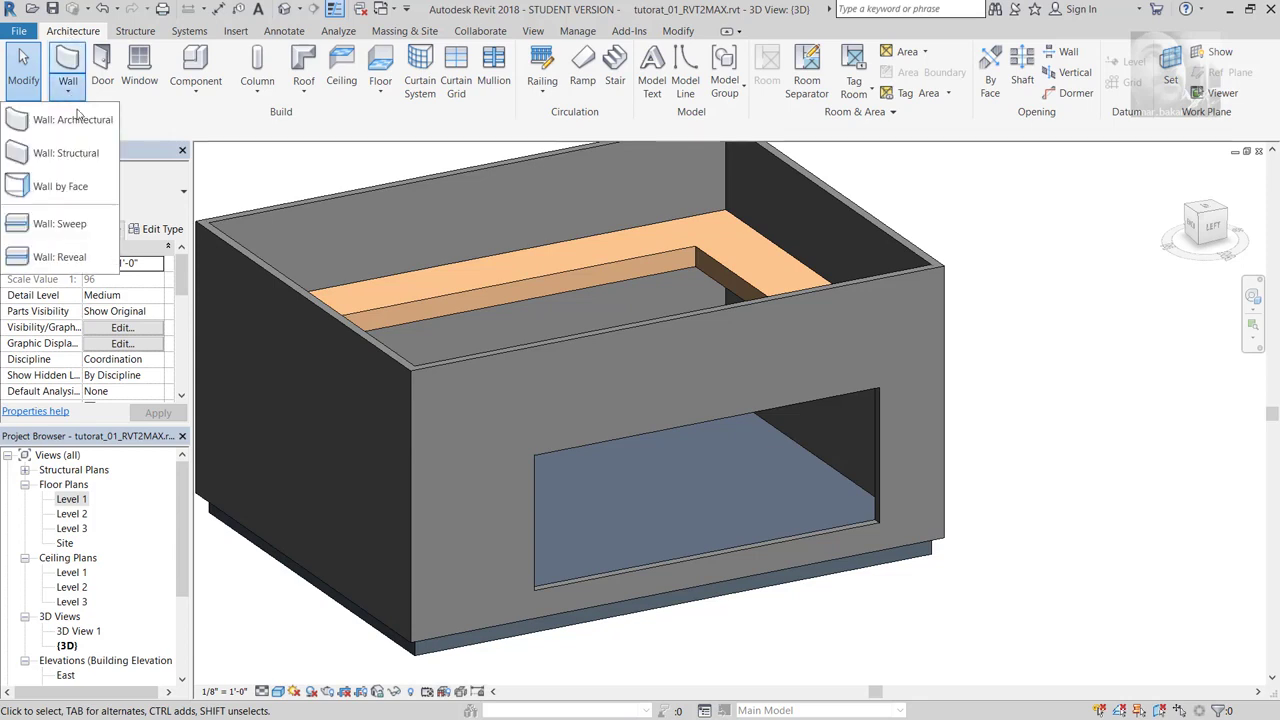
{"action": "left_click", "coordinate": [80, 106]}
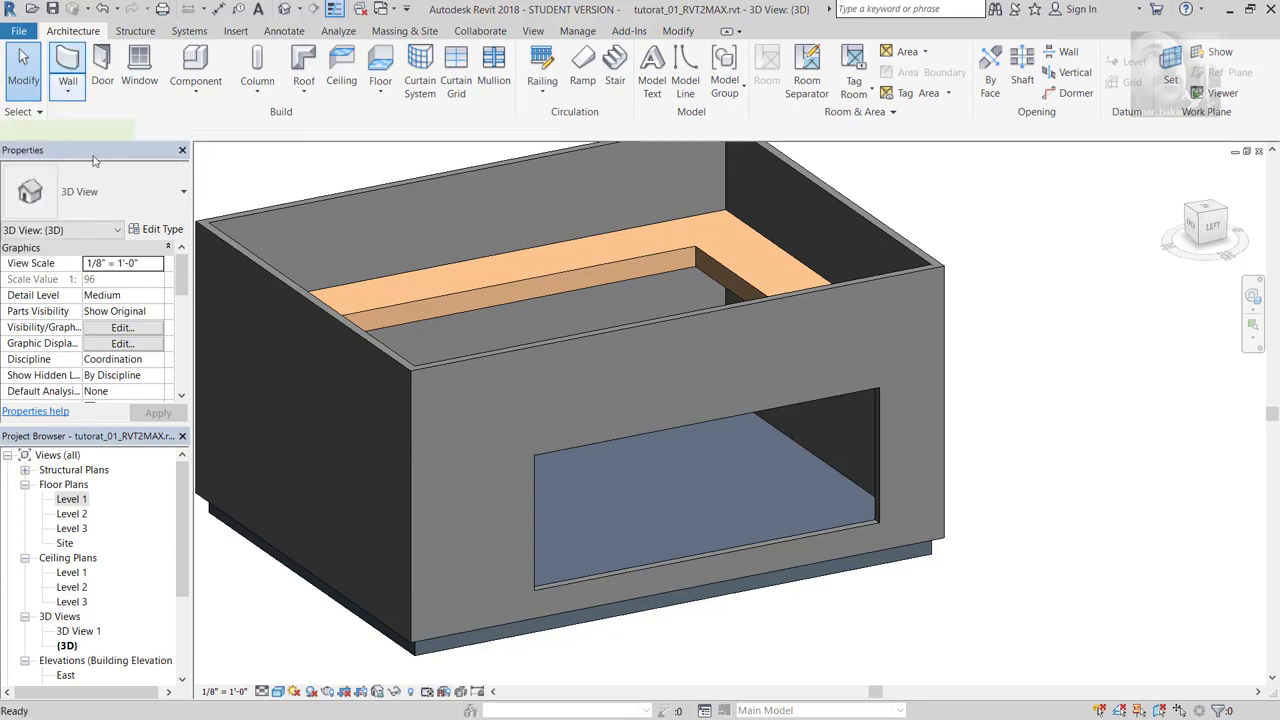
Step: Start a new wall and scroll its type list to Curtain Wall types like Exterior Glazing
{"action": "left_click", "coordinate": [70, 78]}
{"action": "left_click", "coordinate": [146, 196]}
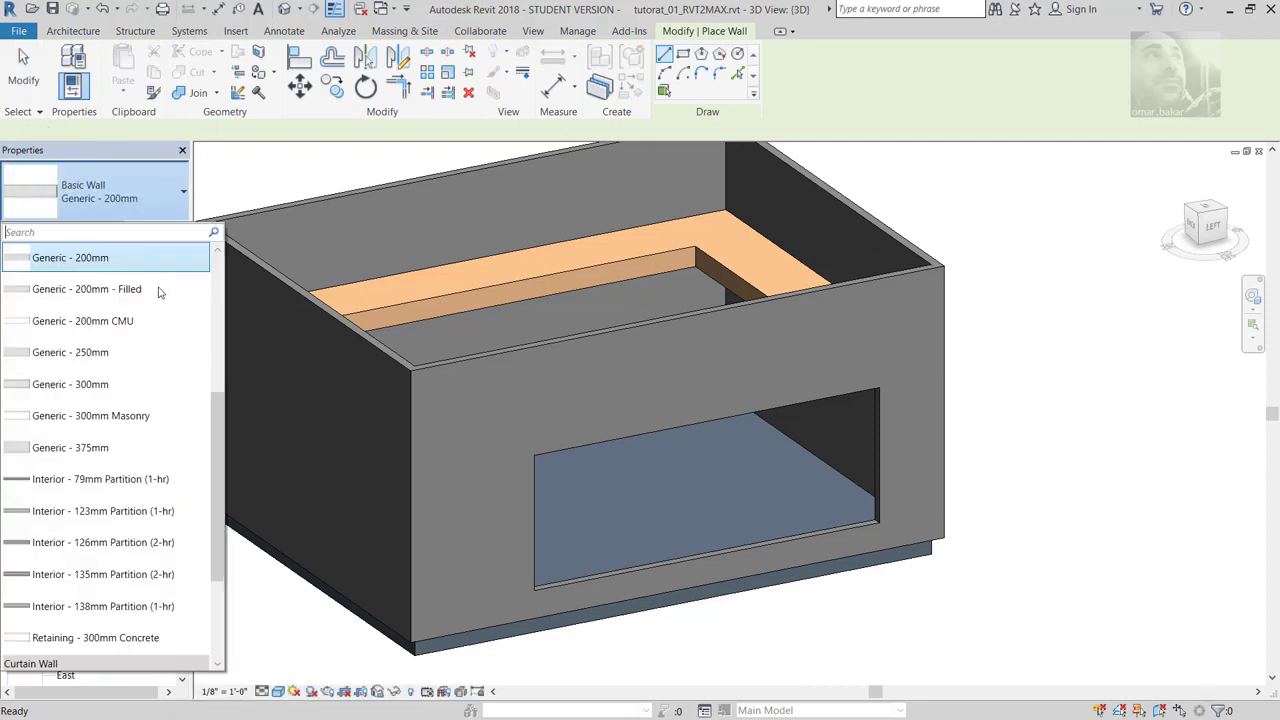
{"action": "scroll", "coordinate": [100, 450], "scroll_direction": "down", "scroll_amount": 2}
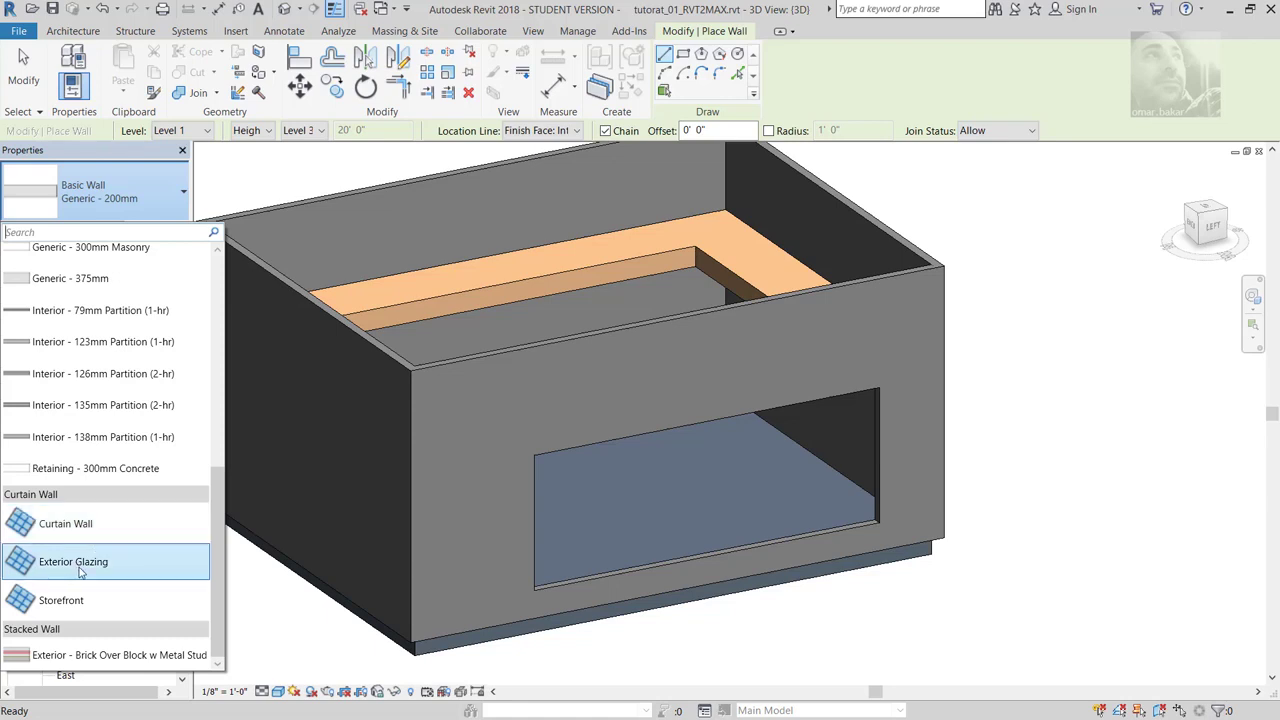
Step: Pick Curtain Wall: Exterior Glazing, then draw and undo a trial wall across the front opening
{"action": "left_click", "coordinate": [82, 566]}
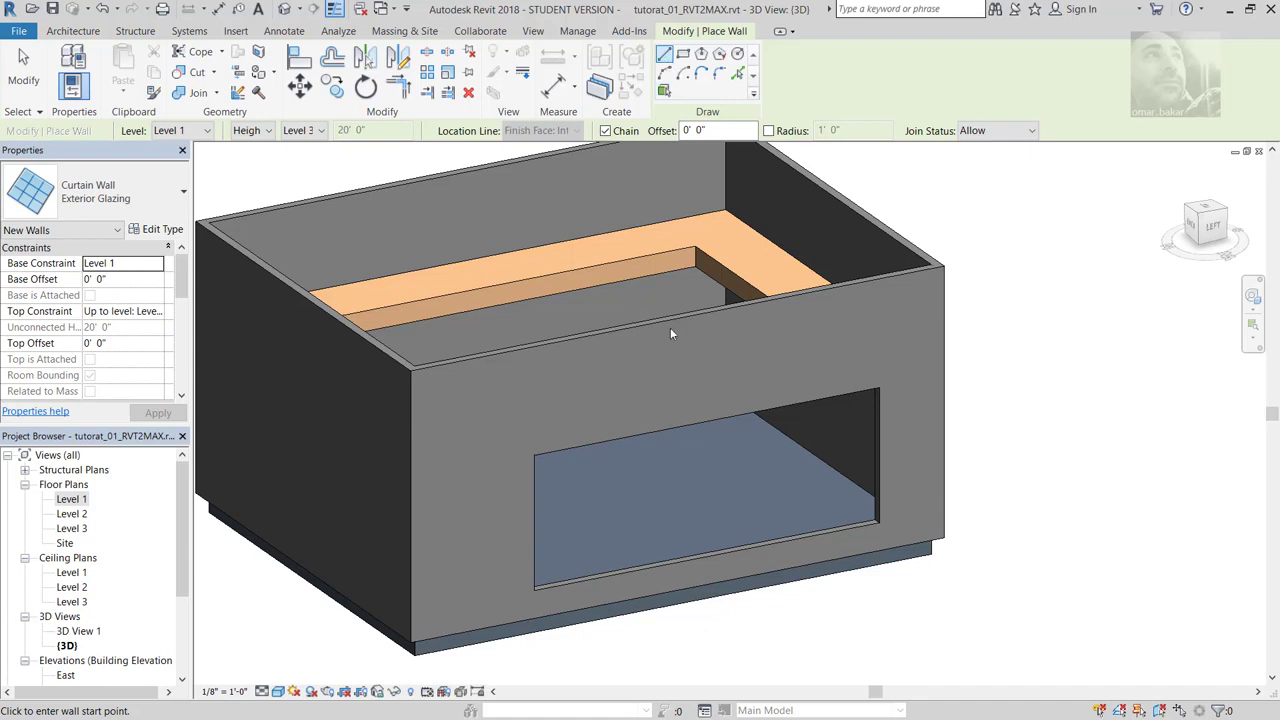
{"action": "left_click", "coordinate": [535, 588]}
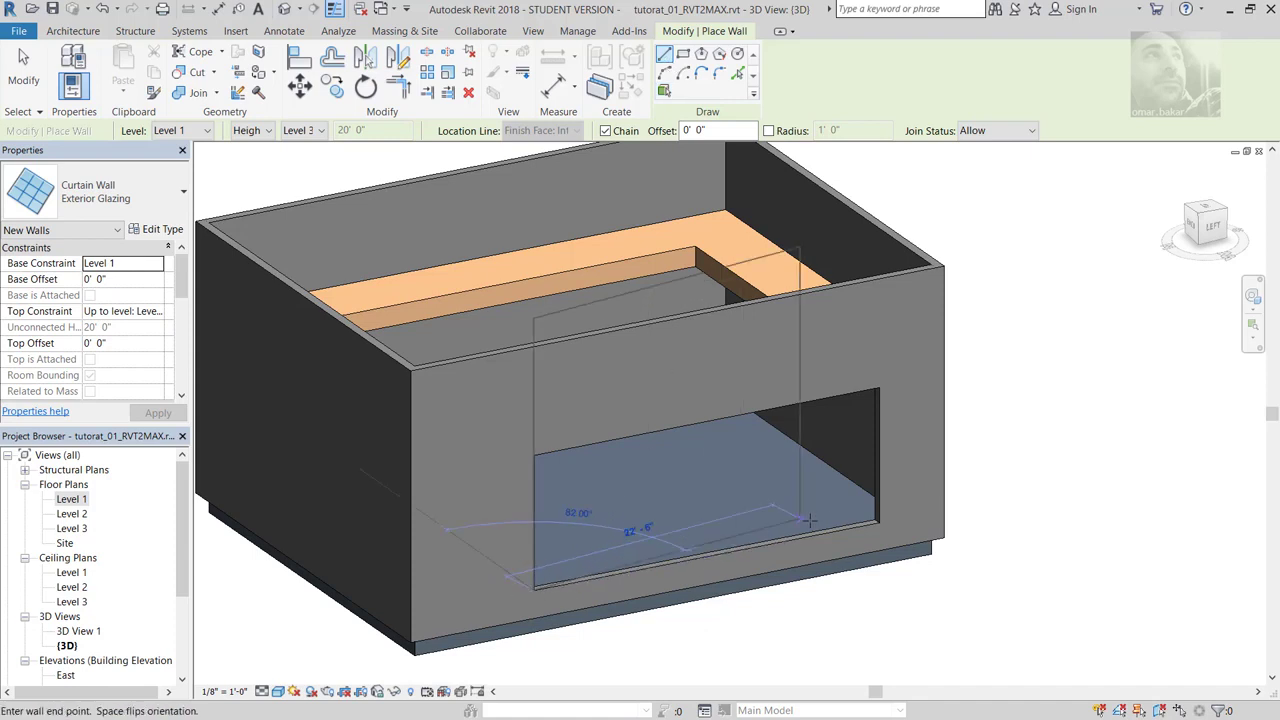
{"action": "left_click", "coordinate": [877, 521]}
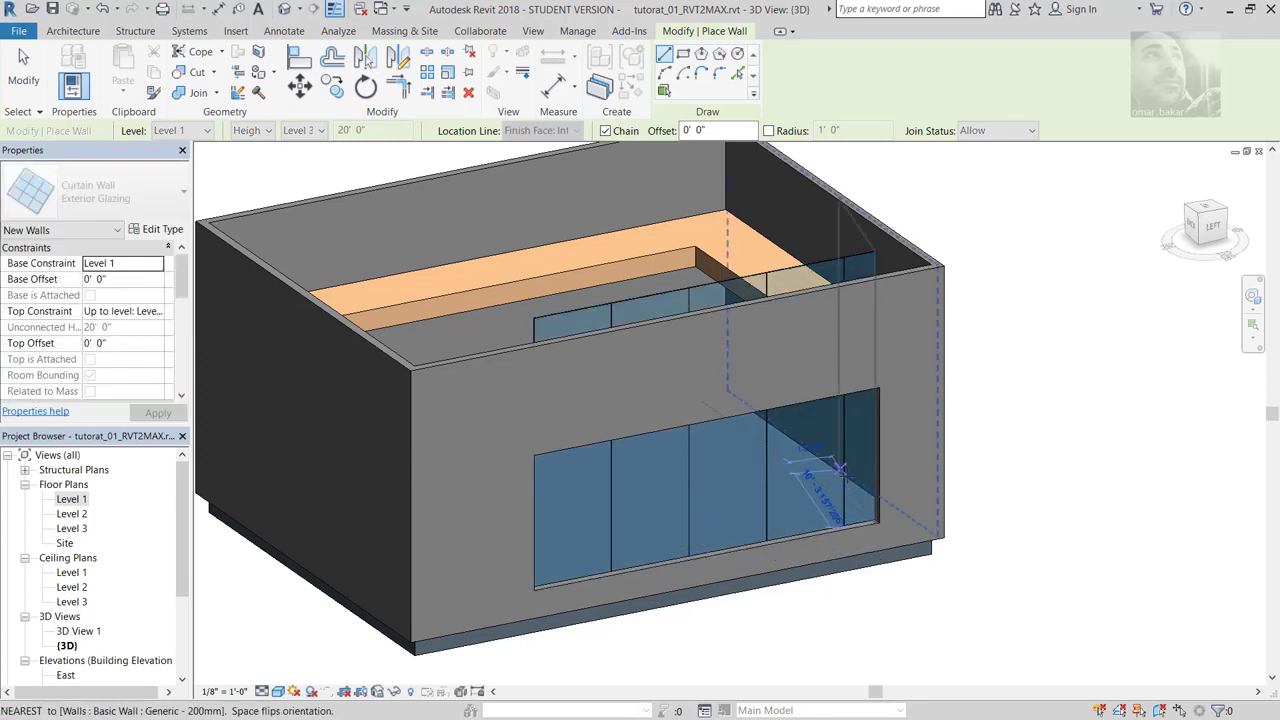
{"action": "key", "text": "Escape"}
{"action": "key", "text": "Escape"}
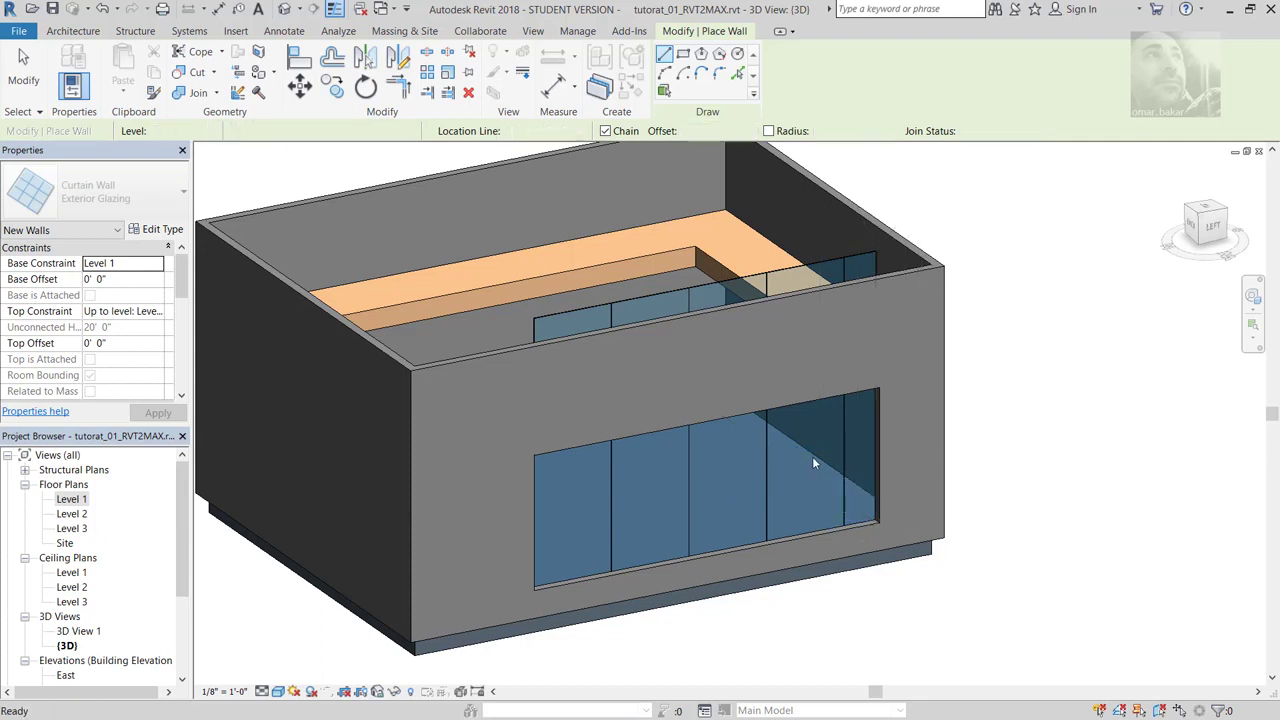
{"action": "key", "text": "ctrl+z"}
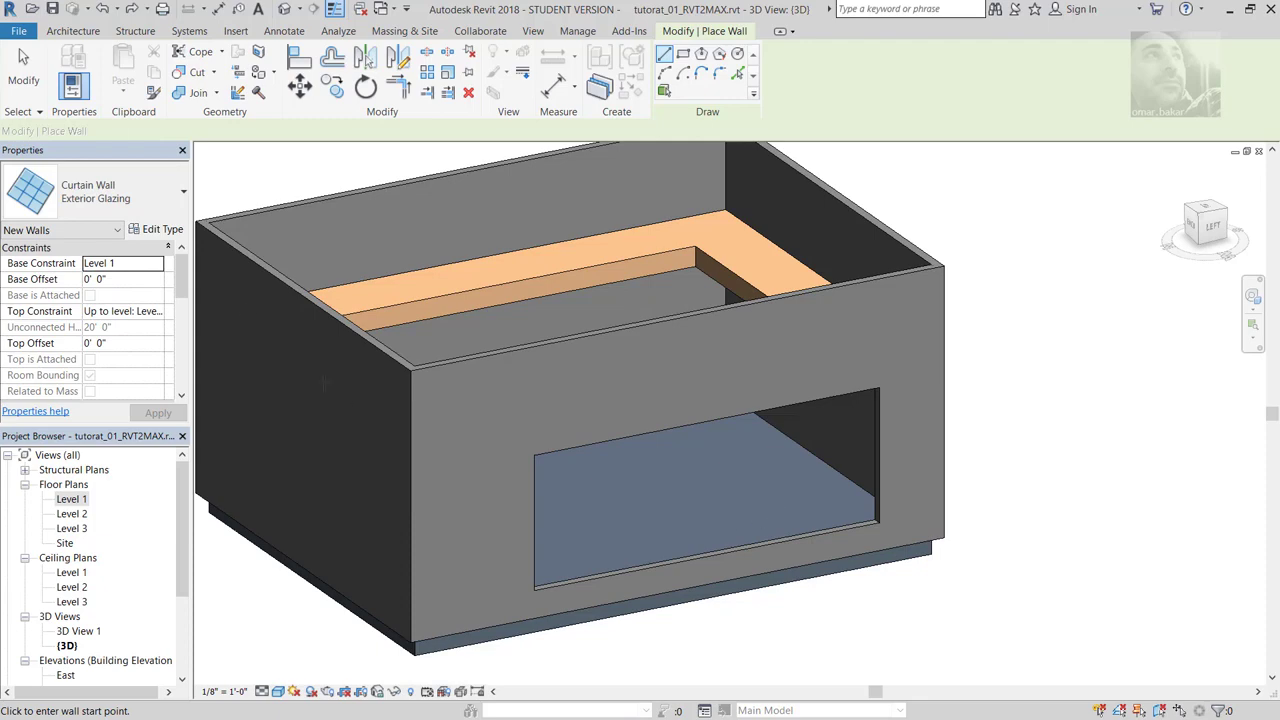
Step: Review the Exterior Glazing type properties unchanged, then switch the wall type to Curtain Wall: Storefront
{"action": "left_click", "coordinate": [157, 230]}
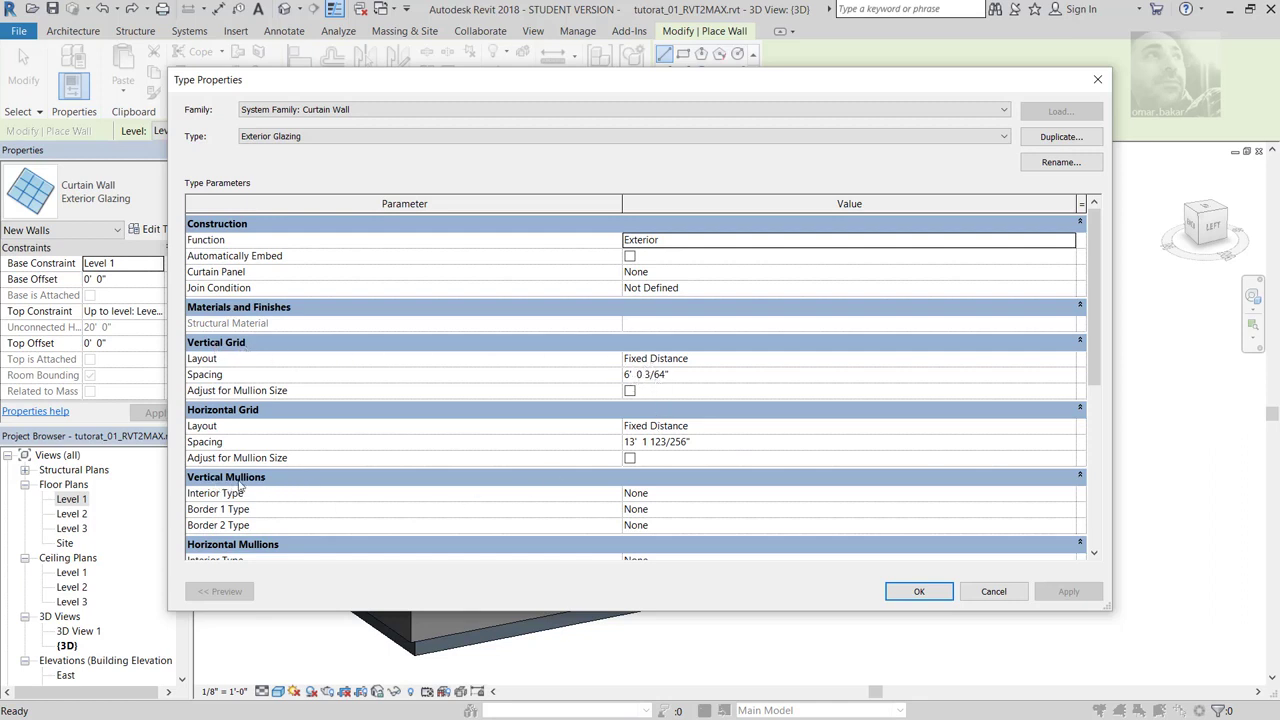
{"action": "scroll", "coordinate": [238, 494], "scroll_direction": "down", "scroll_amount": 2}
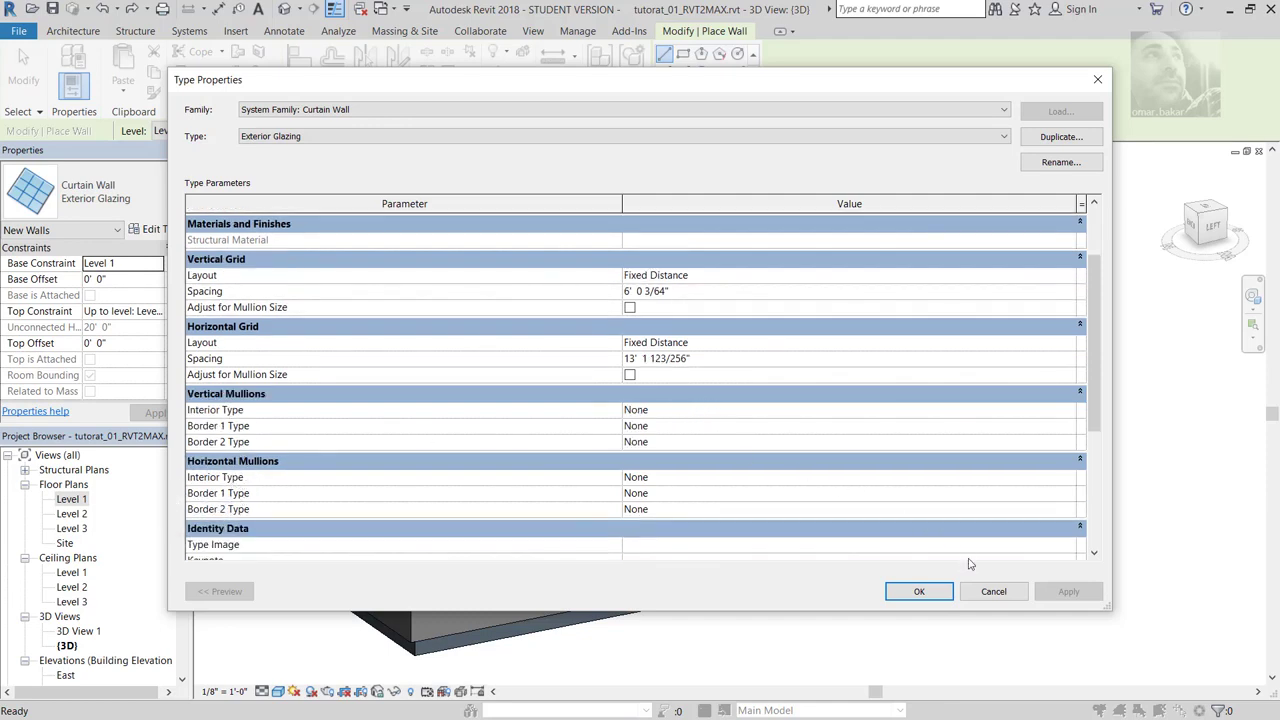
{"action": "left_click", "coordinate": [994, 591]}
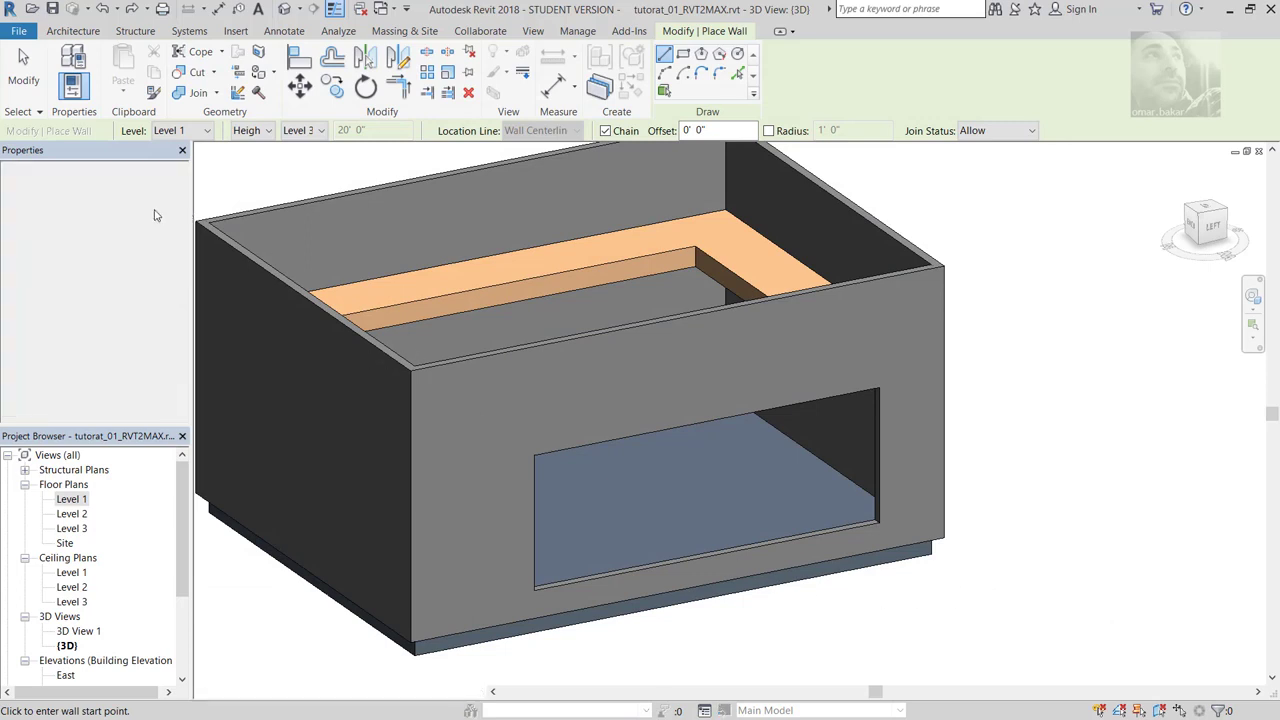
{"action": "left_click", "coordinate": [110, 192]}
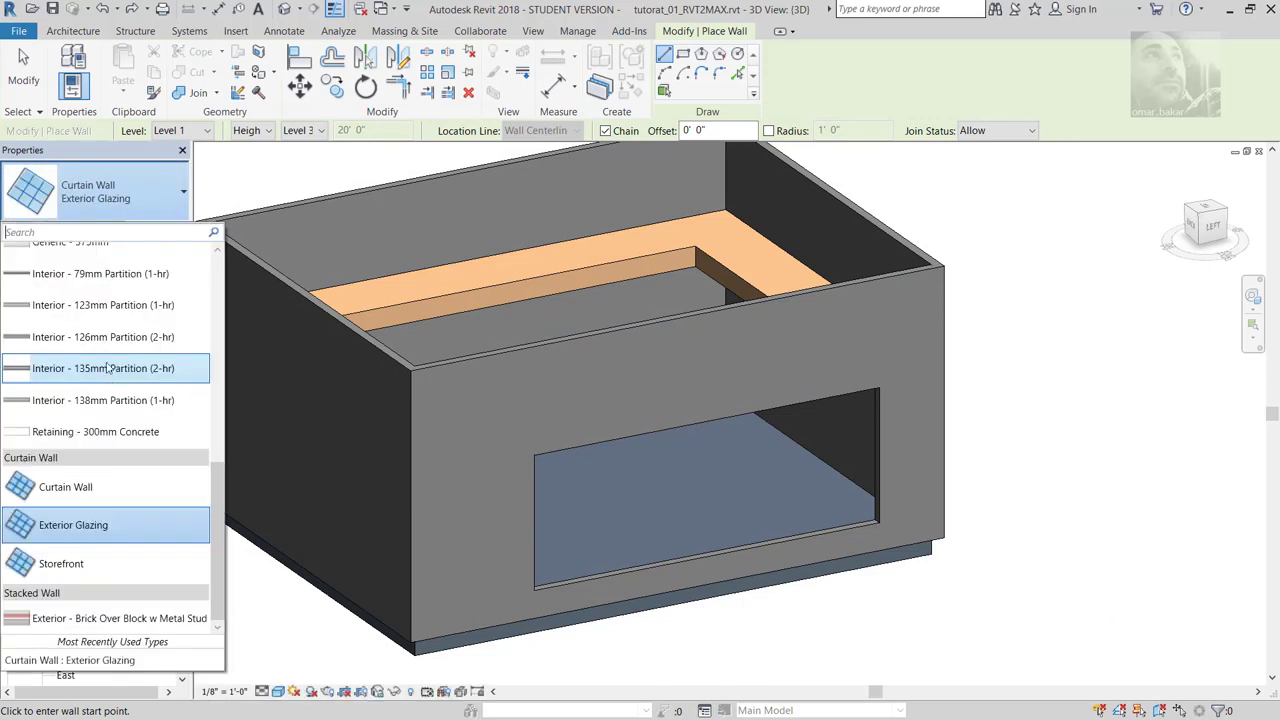
{"action": "left_click", "coordinate": [60, 564]}
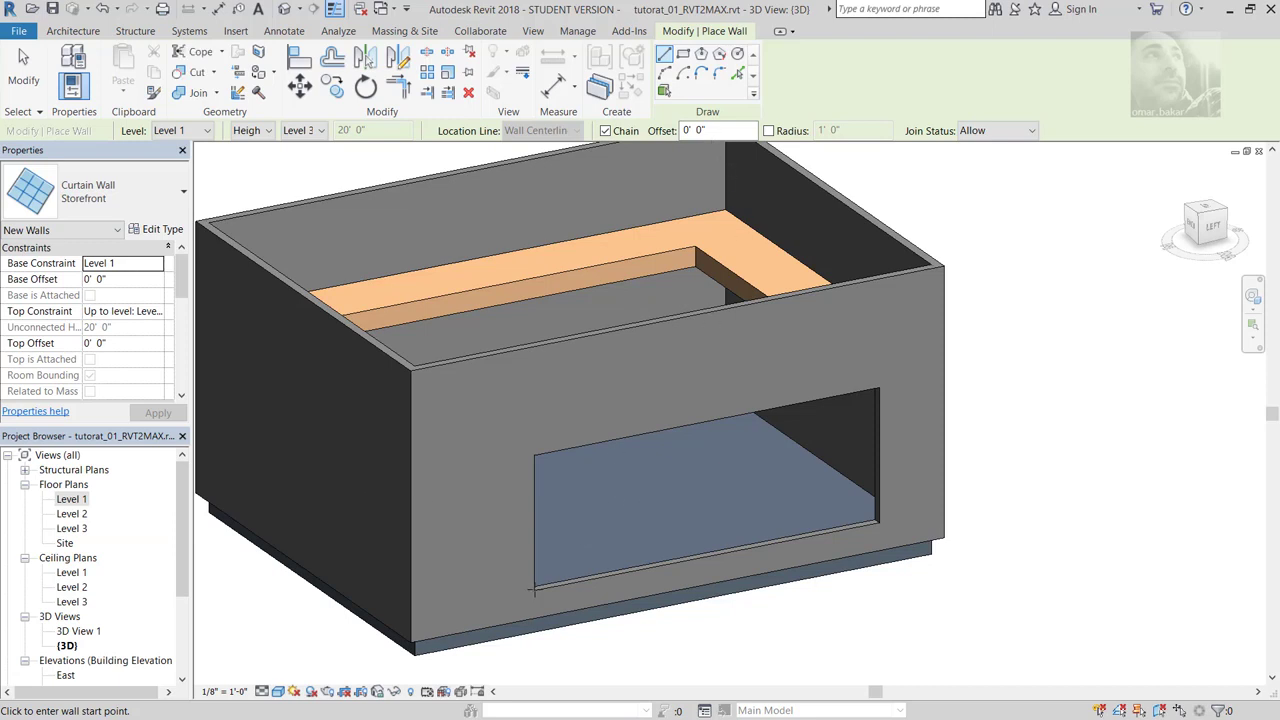
{"action": "middle_click_drag", "start_coordinate": [676, 556], "coordinate": [515, 557], "text": "shift"}
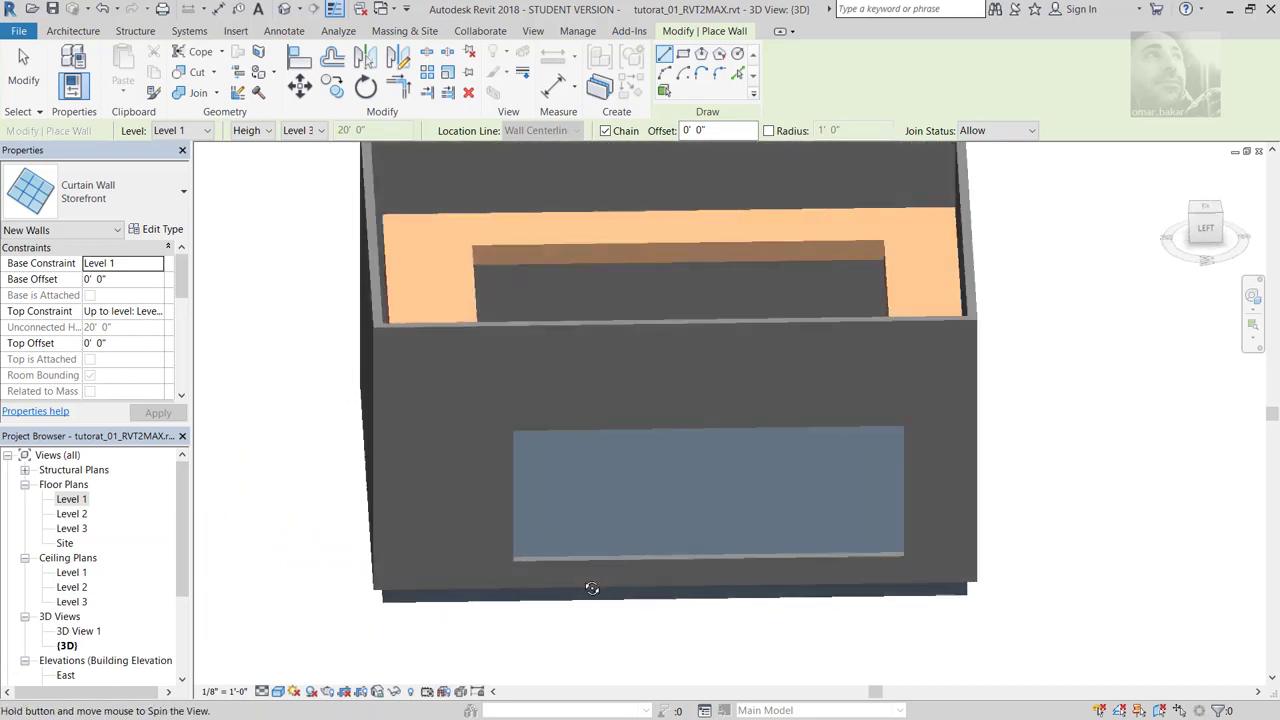
Step: In the Level 1 plan, draw a Storefront curtain wall along the left wall to the intersection
{"action": "double_click", "coordinate": [84, 500]}
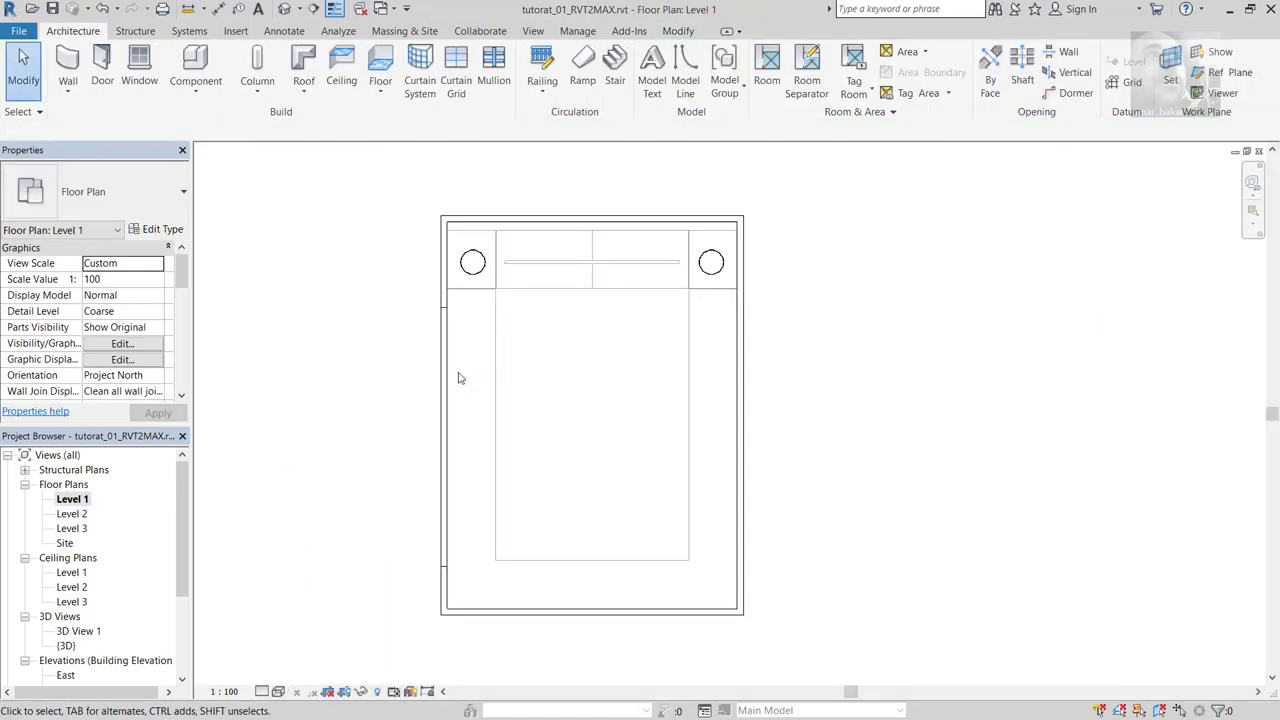
{"action": "scroll", "coordinate": [442, 470], "scroll_direction": "up", "scroll_amount": 2}
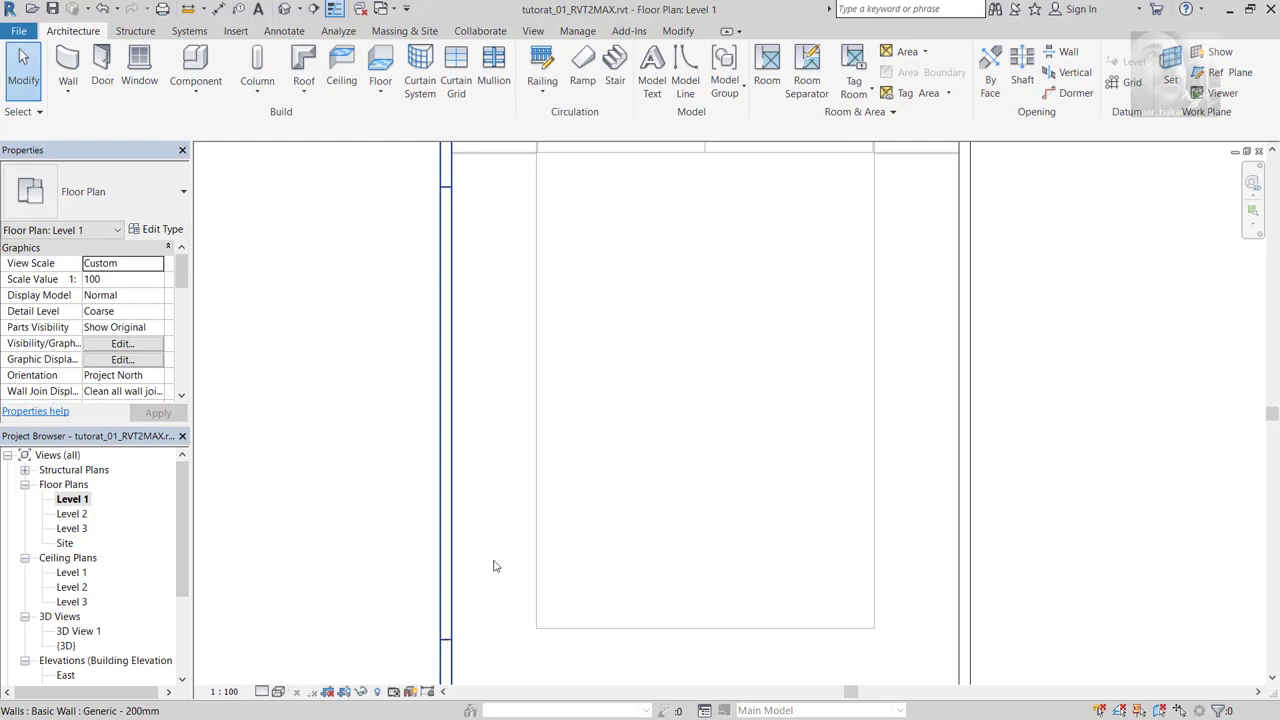
{"action": "left_click", "coordinate": [68, 60]}
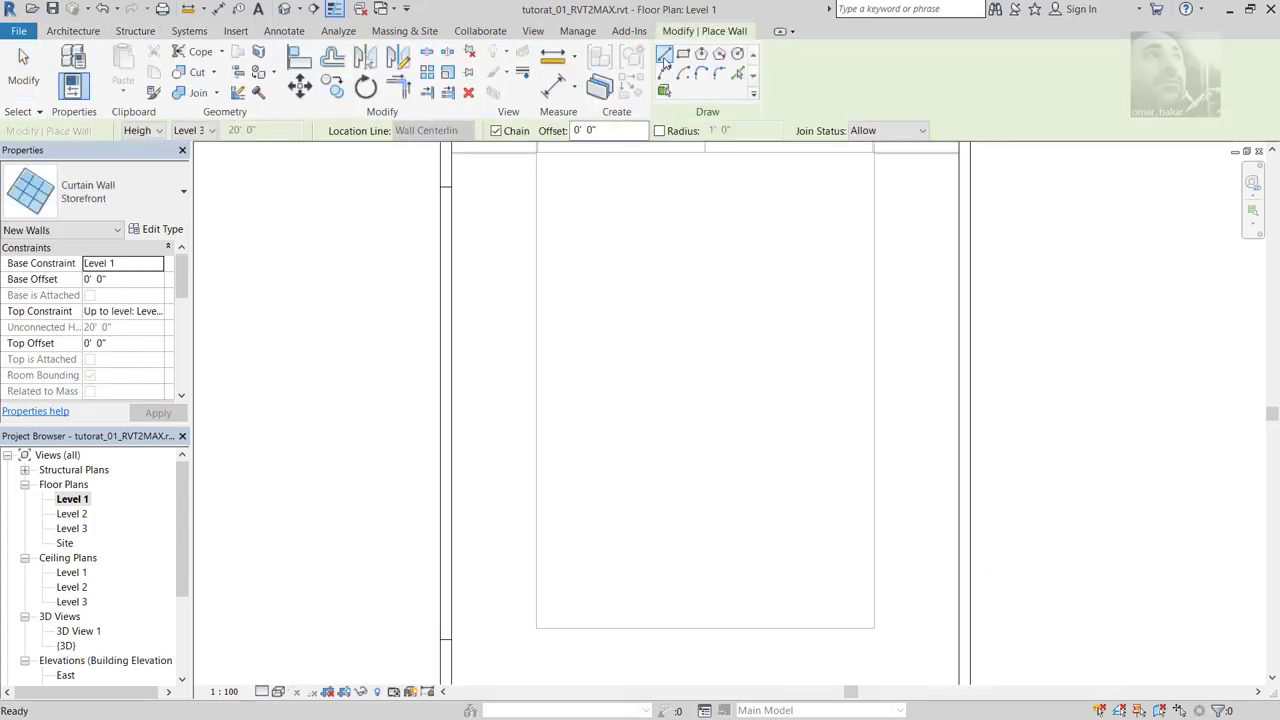
{"action": "left_click", "coordinate": [446, 638]}
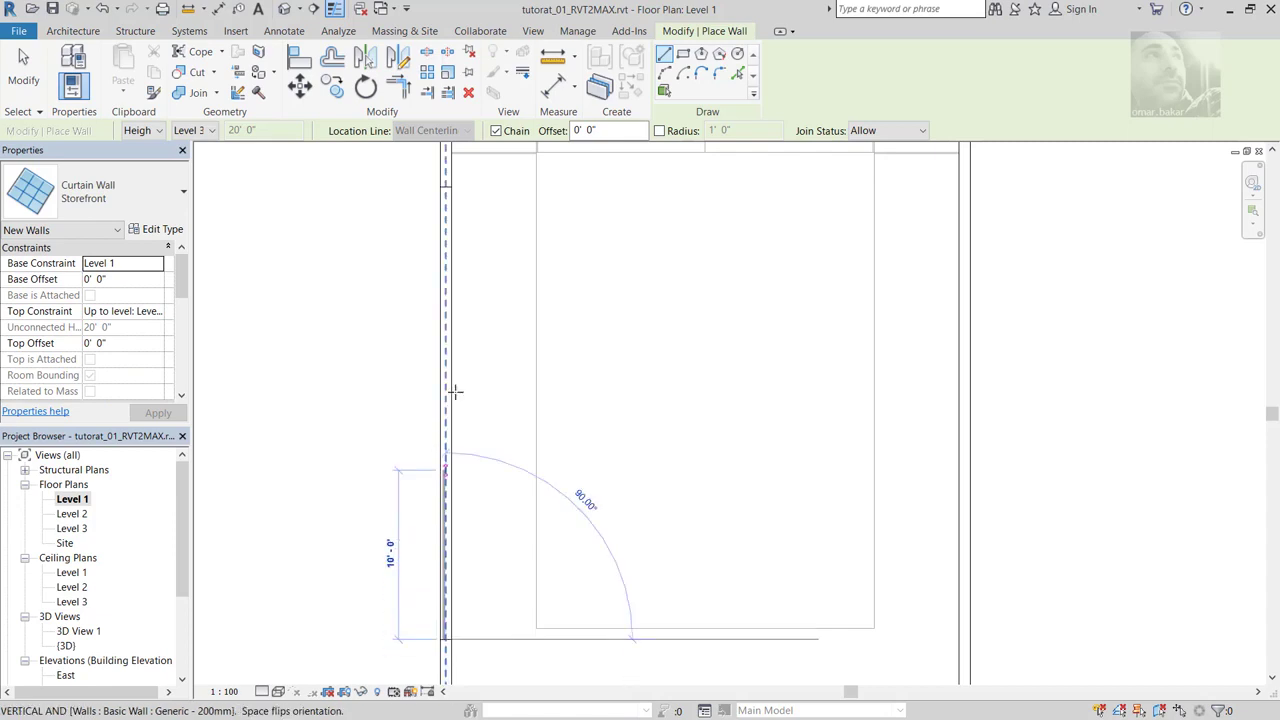
{"action": "middle_click_drag", "start_coordinate": [434, 277], "coordinate": [443, 394]}
{"action": "scroll", "coordinate": [429, 343], "scroll_direction": "down", "scroll_amount": 2}
{"action": "scroll", "coordinate": [429, 331], "scroll_direction": "up", "scroll_amount": 5}
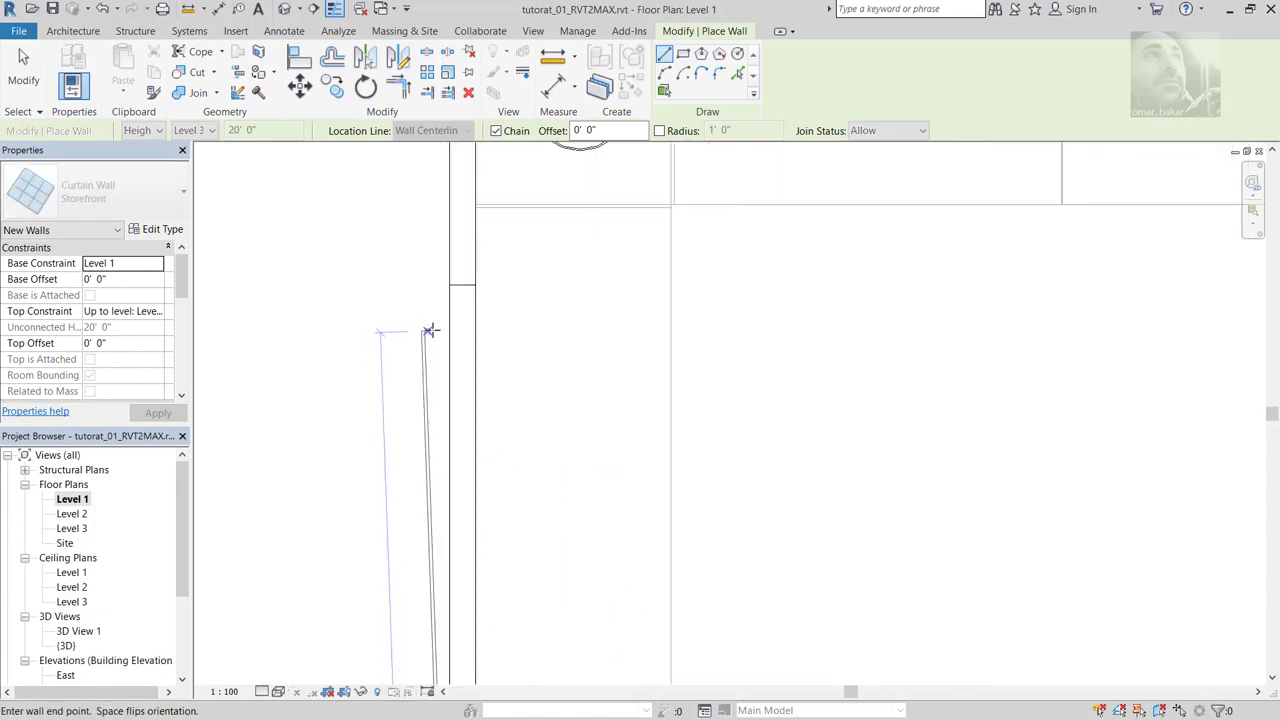
{"action": "scroll", "coordinate": [430, 331], "scroll_direction": "up", "scroll_amount": 2}
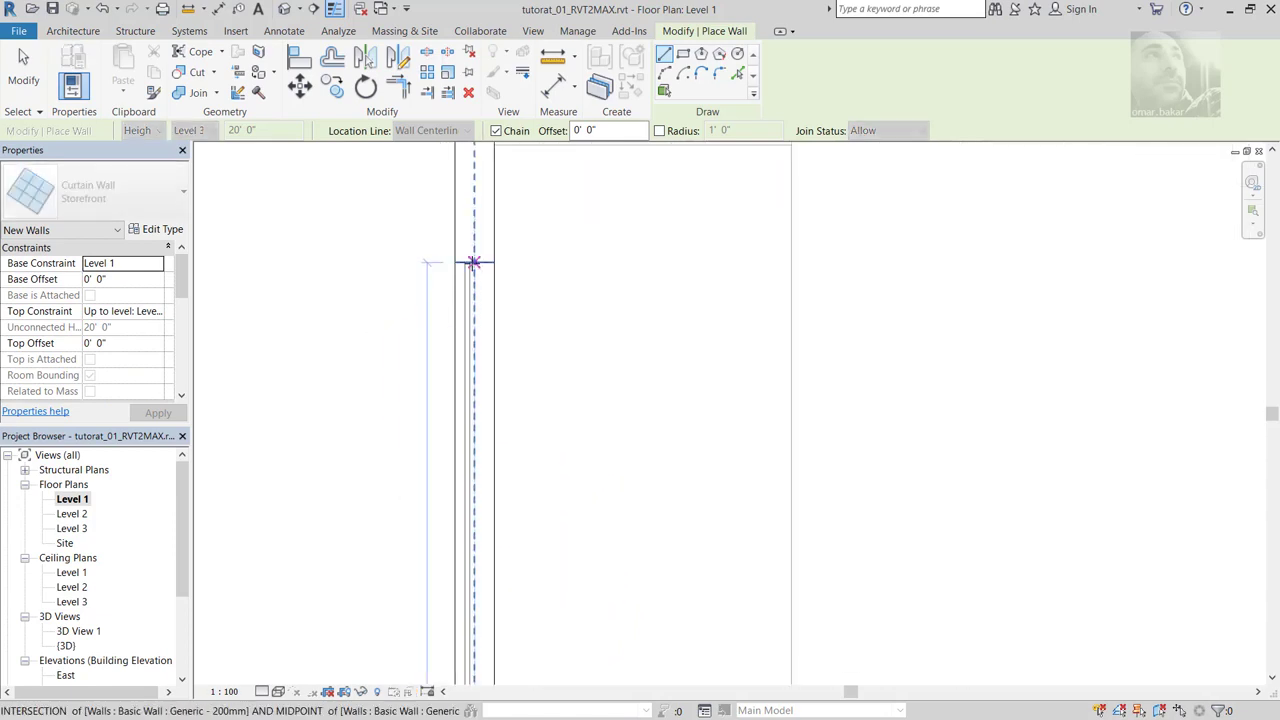
{"action": "left_click", "coordinate": [507, 348]}
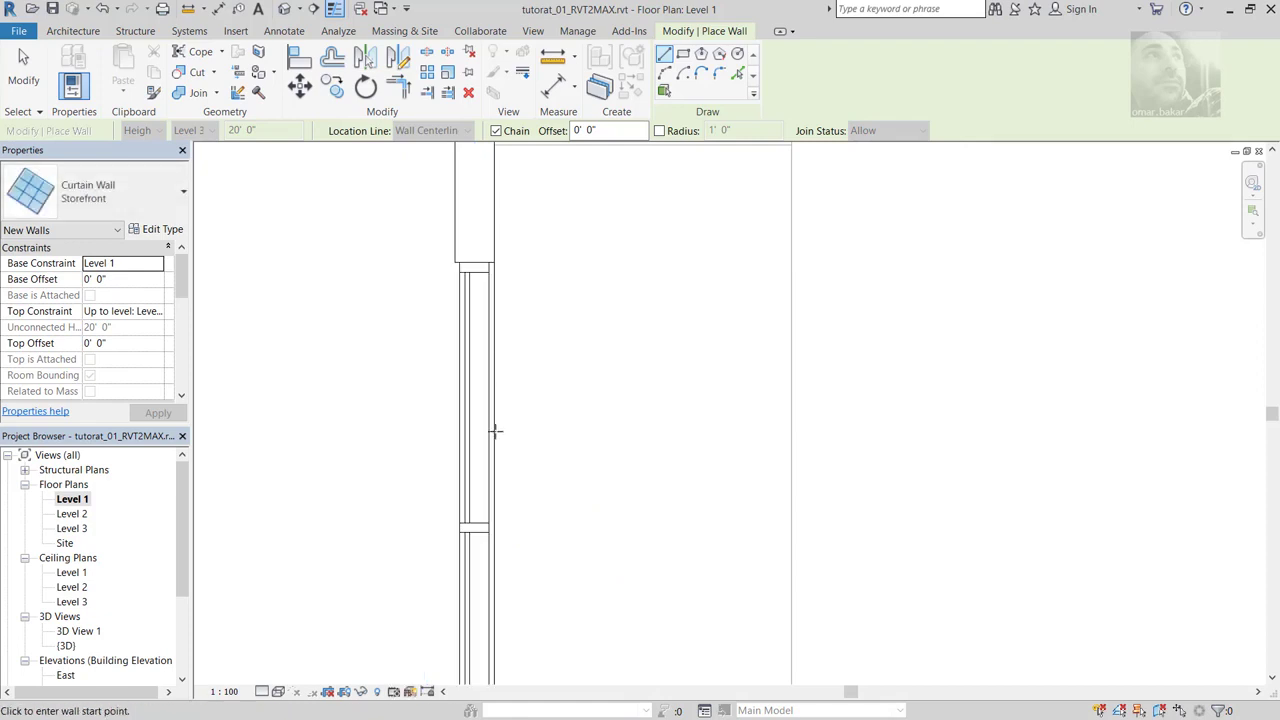
{"action": "left_click", "coordinate": [23, 57]}
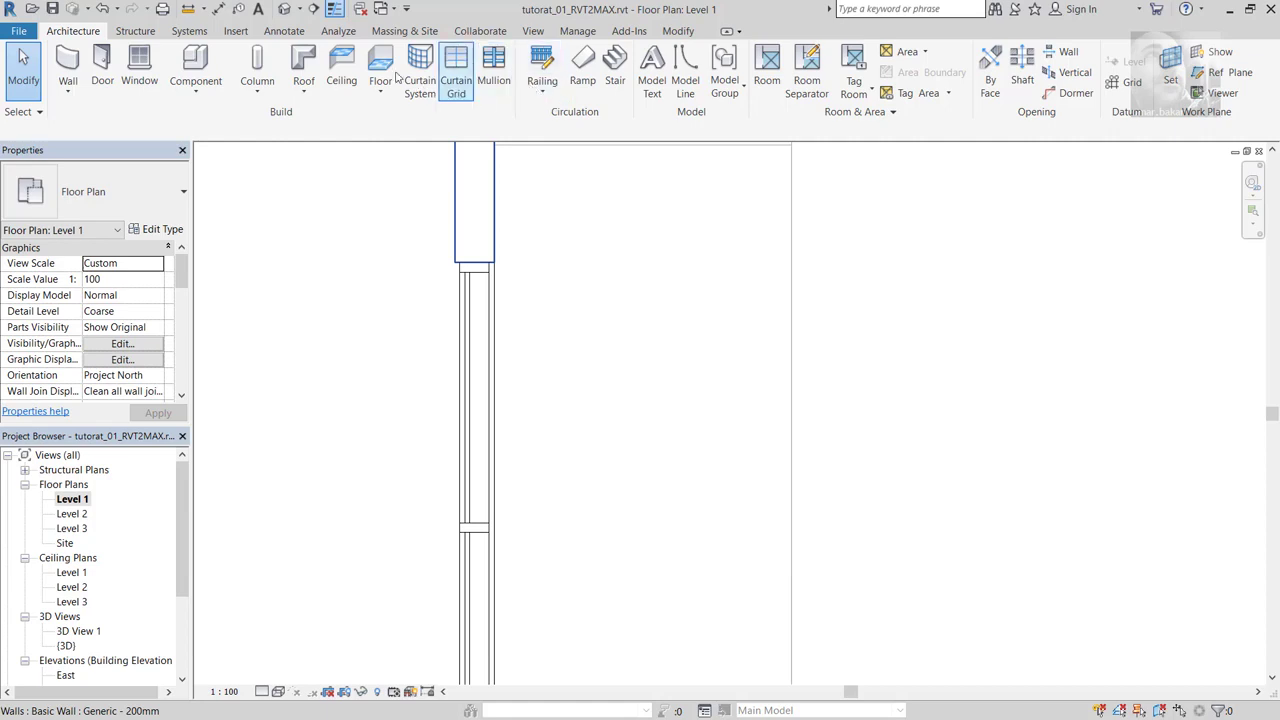
Step: In the {3D} view, select the Storefront curtain wall in the front opening
{"action": "left_click", "coordinate": [285, 9]}
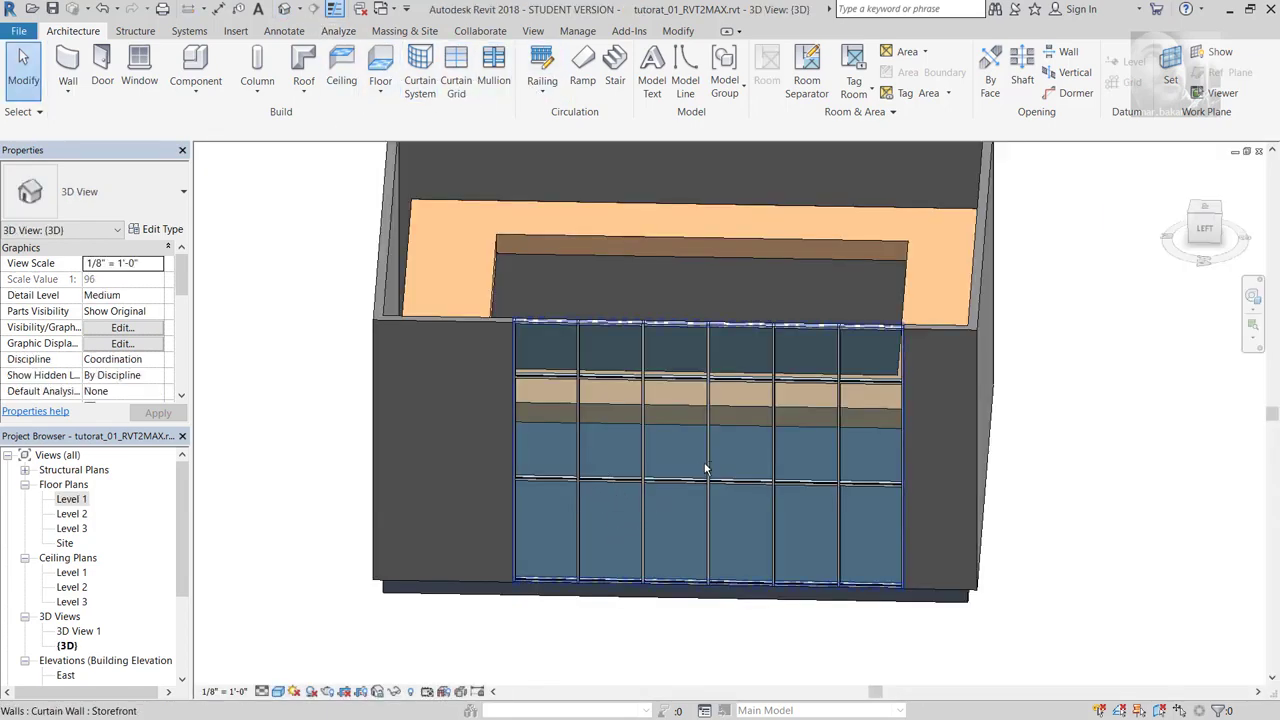
{"action": "mouse_move", "coordinate": [634, 508]}
{"action": "middle_mouse_down"}
{"action": "mouse_move", "coordinate": [706, 471]}
{"action": "mouse_move", "coordinate": [511, 492]}
{"action": "middle_mouse_up"}
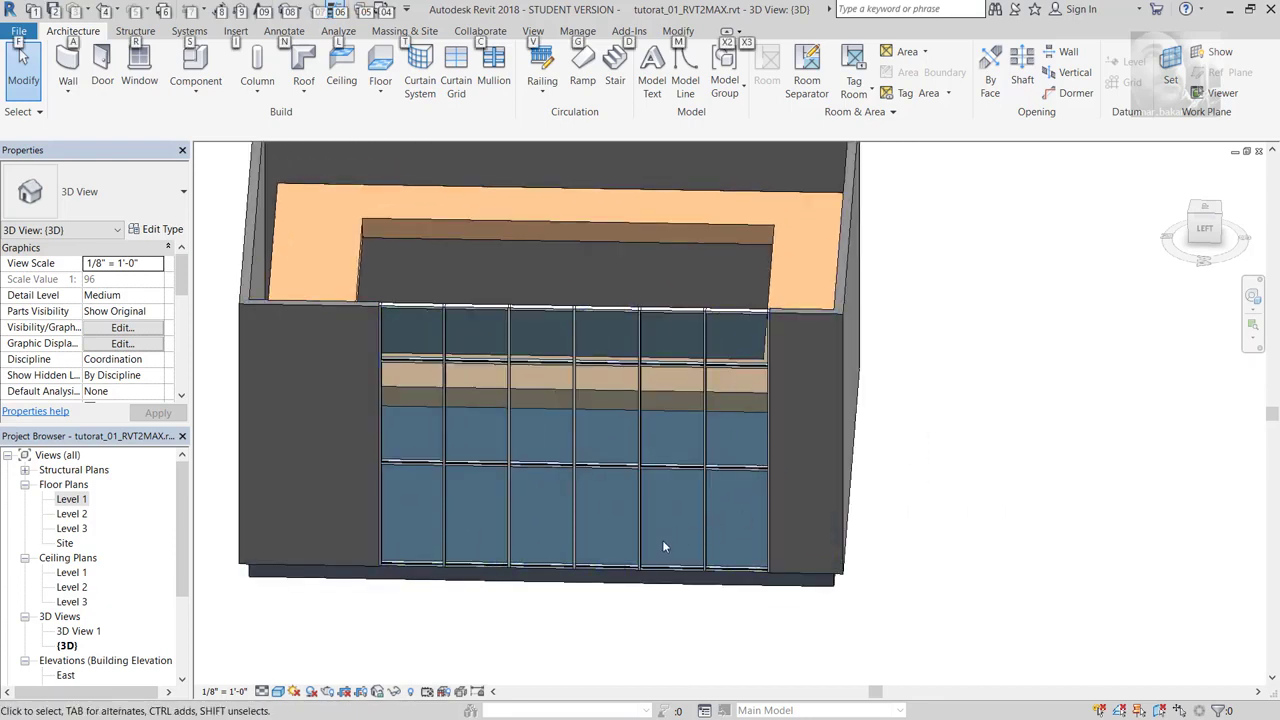
{"action": "mouse_move", "coordinate": [662, 540]}
{"action": "middle_mouse_down"}
{"action": "mouse_move", "coordinate": [543, 563]}
{"action": "mouse_move", "coordinate": [616, 547]}
{"action": "mouse_move", "coordinate": [590, 540]}
{"action": "middle_mouse_up"}
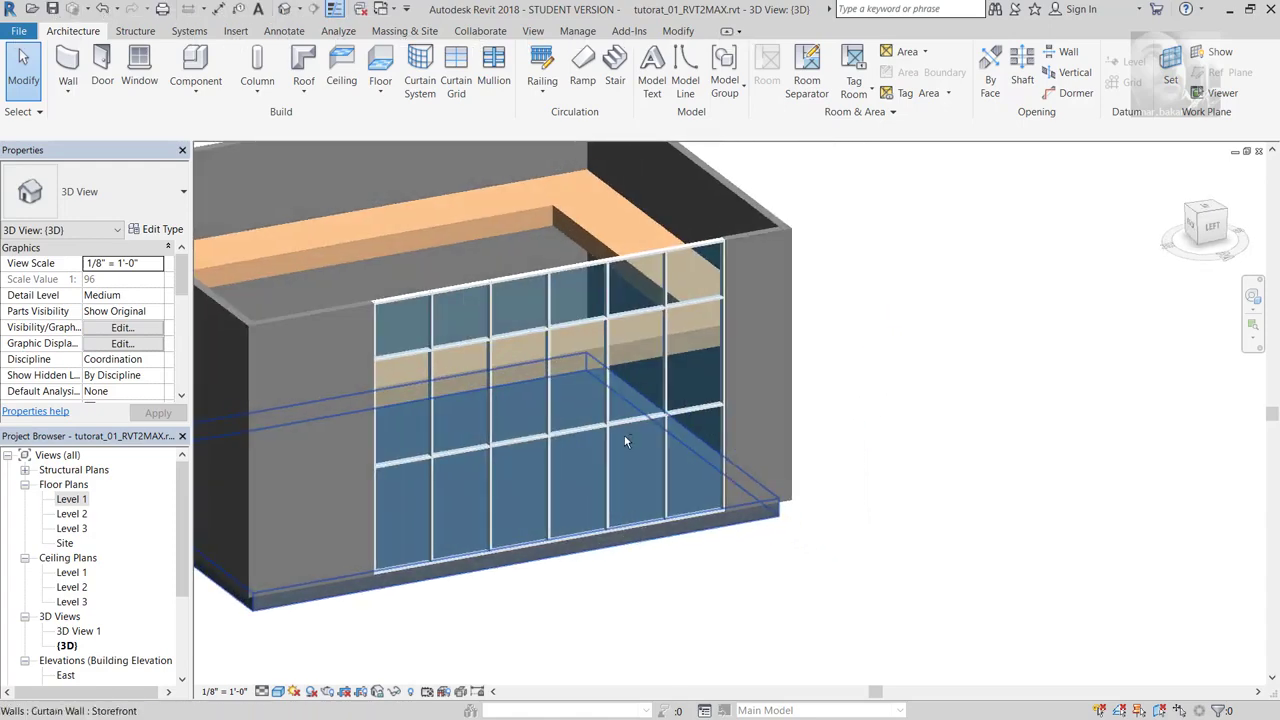
{"action": "left_click", "coordinate": [552, 298]}
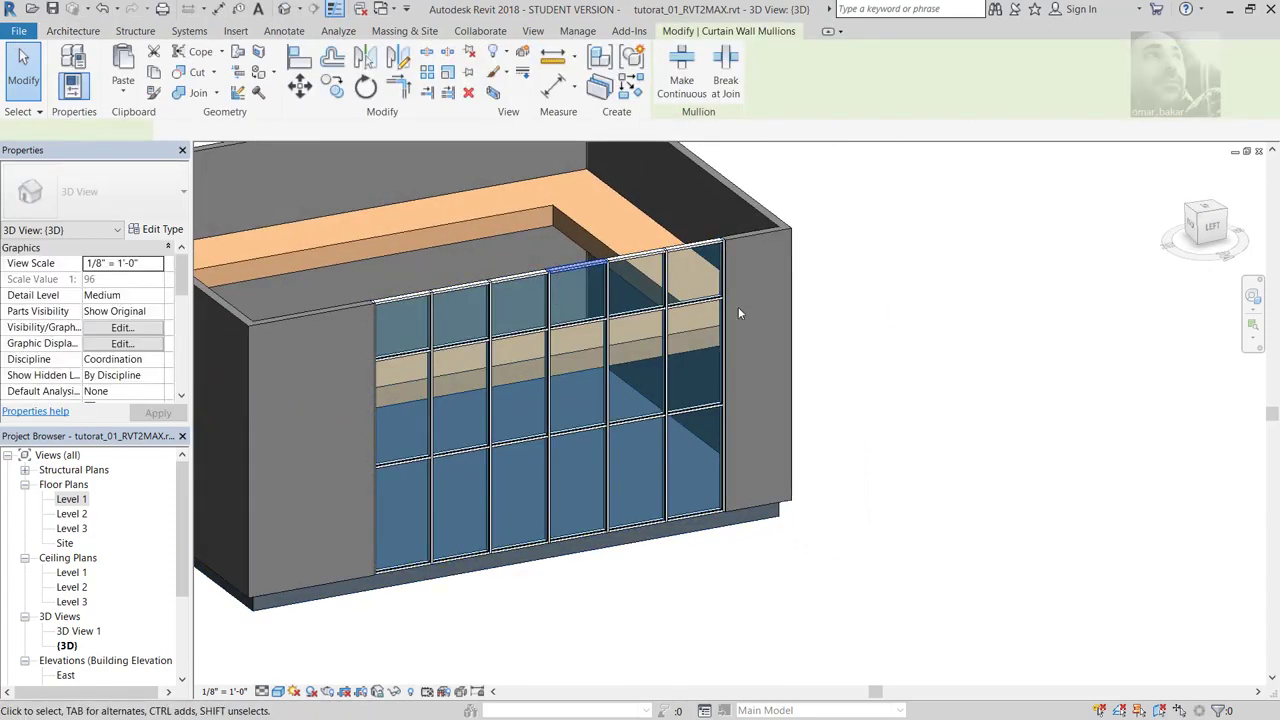
{"action": "left_click", "coordinate": [946, 363]}
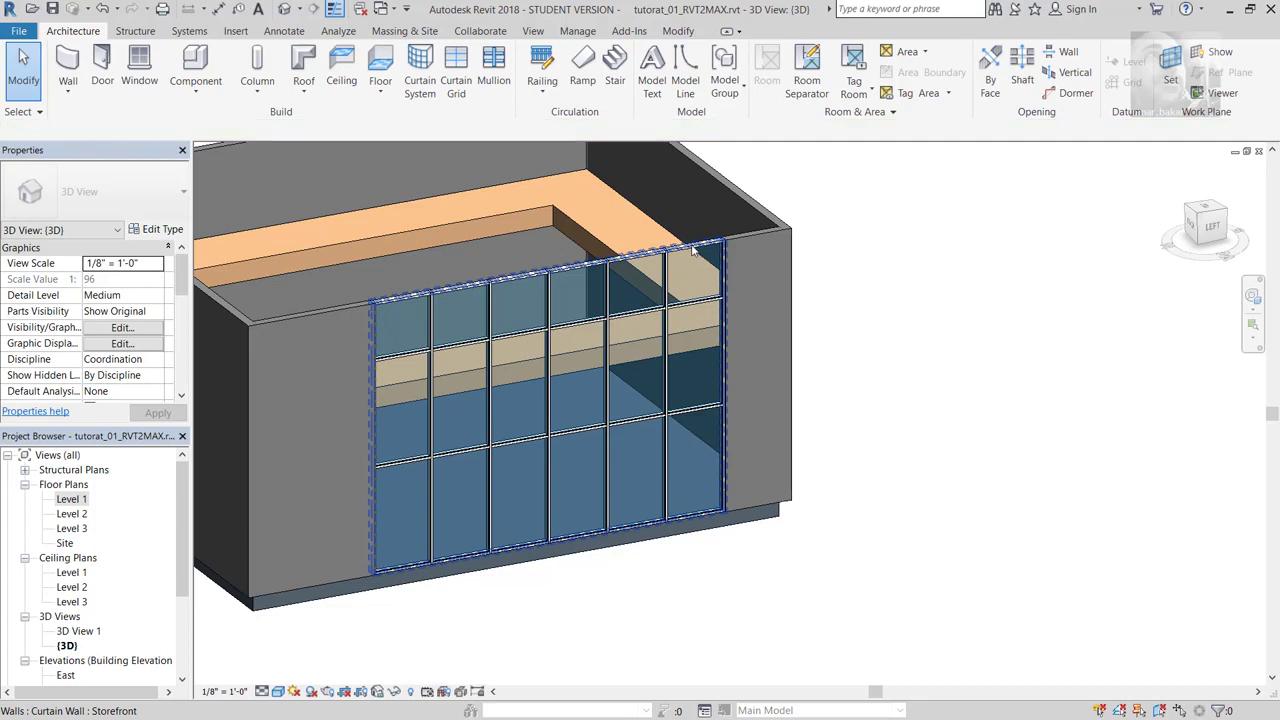
{"action": "left_click", "coordinate": [692, 256]}
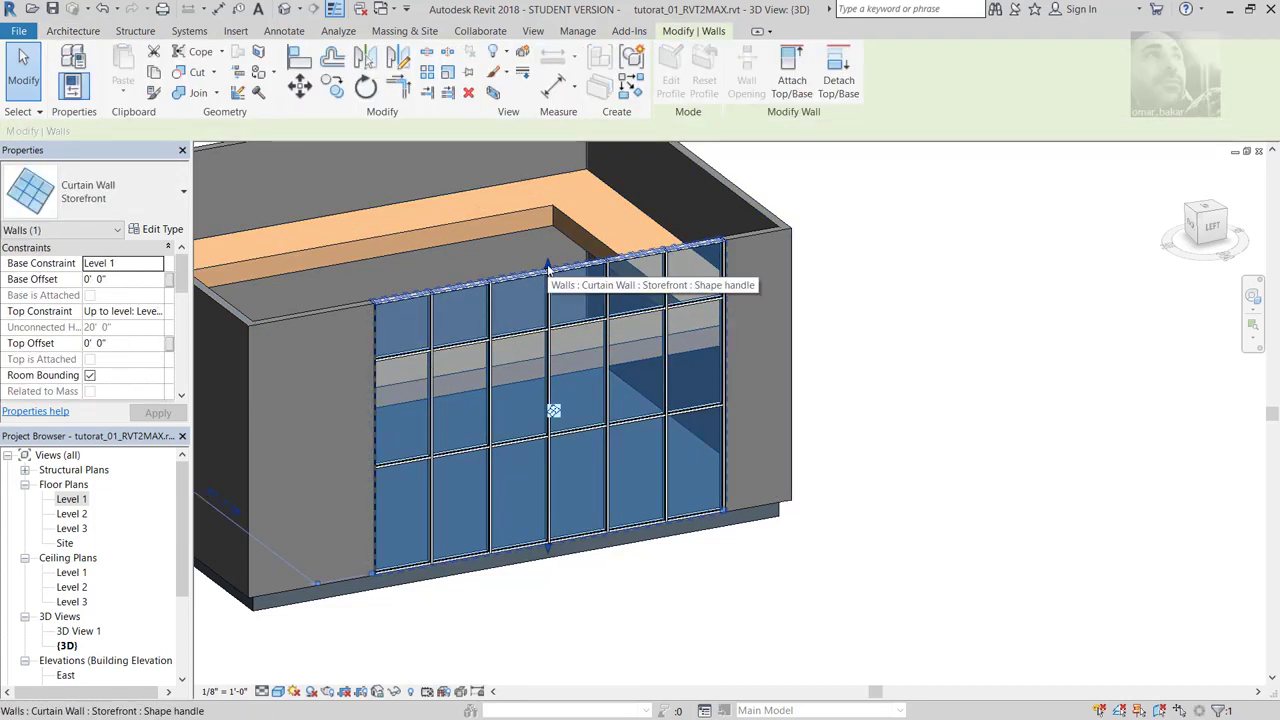
Step: Drag the wall's top and bottom handles to fit the opening, top offset -7' 8 185/256"
{"action": "left_click_drag", "start_coordinate": [548, 268], "coordinate": [543, 390]}
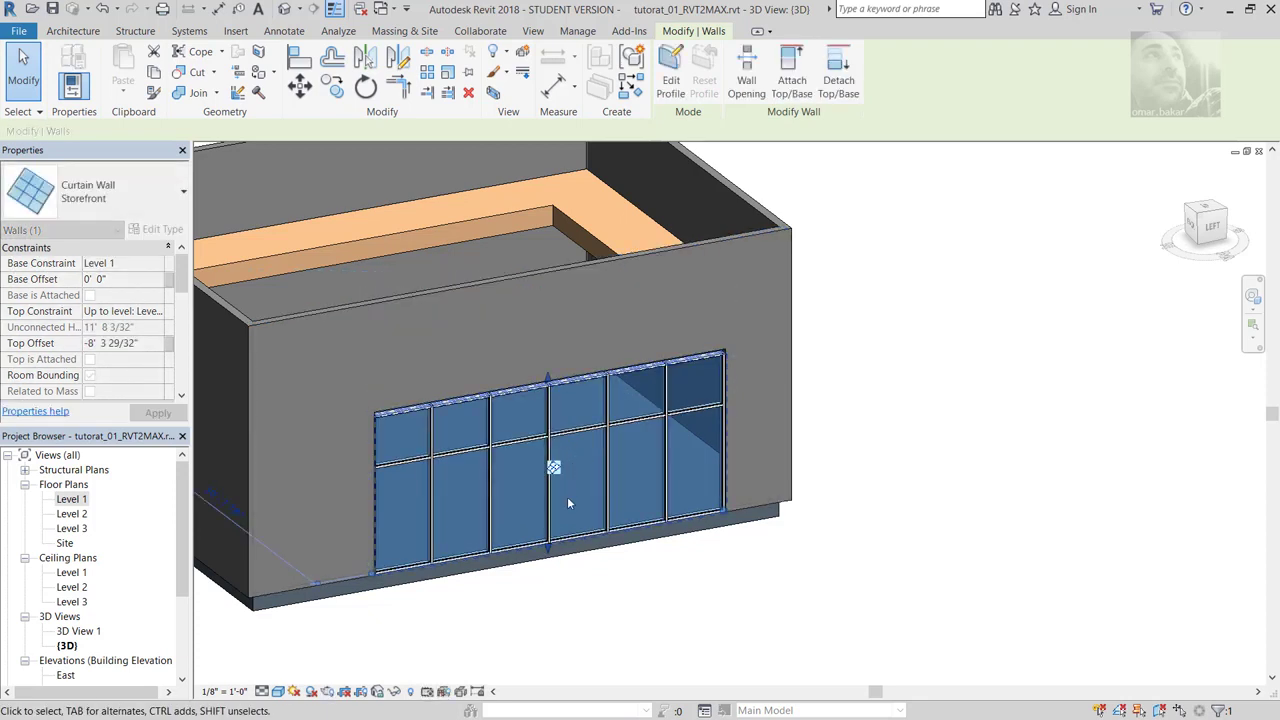
{"action": "left_click_drag", "start_coordinate": [548, 545], "coordinate": [547, 521]}
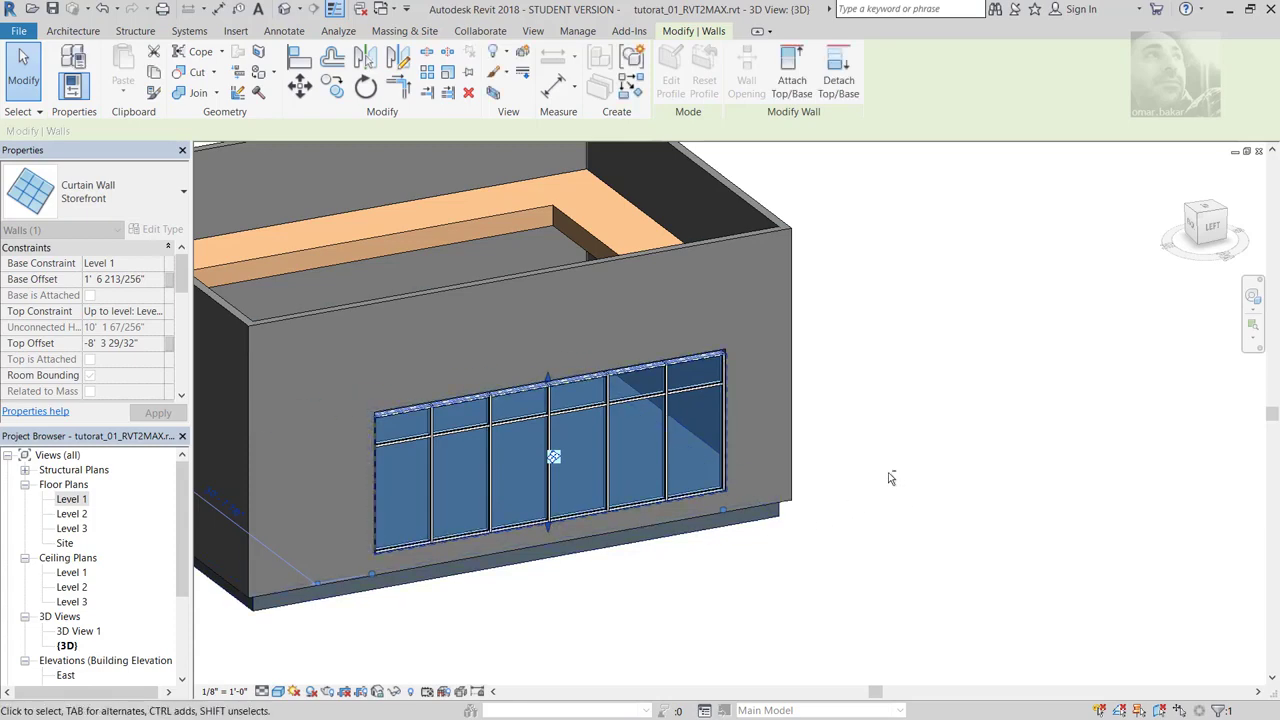
{"action": "mouse_move", "coordinate": [886, 474]}
{"action": "middle_mouse_down", "text": "shift"}
{"action": "mouse_move", "coordinate": [675, 324]}
{"action": "mouse_move", "coordinate": [751, 366]}
{"action": "middle_mouse_up", "text": "shift"}
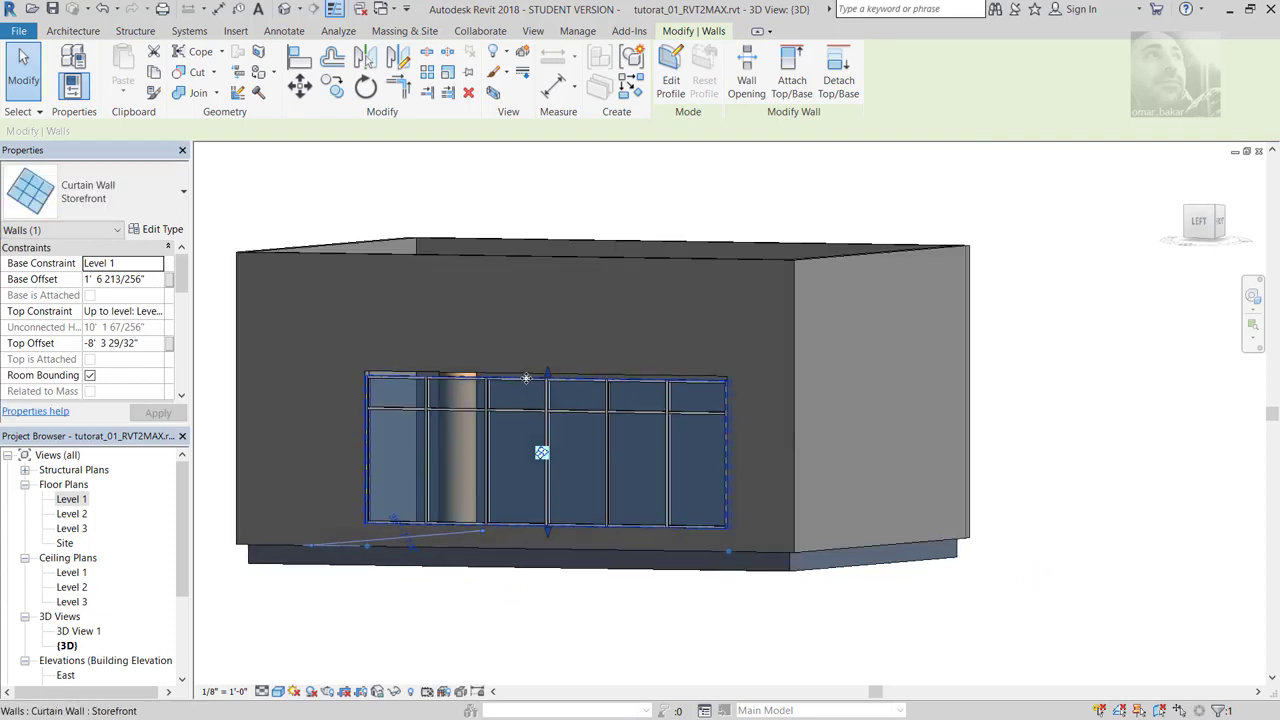
{"action": "scroll", "coordinate": [526, 378], "scroll_direction": "up", "scroll_amount": 3}
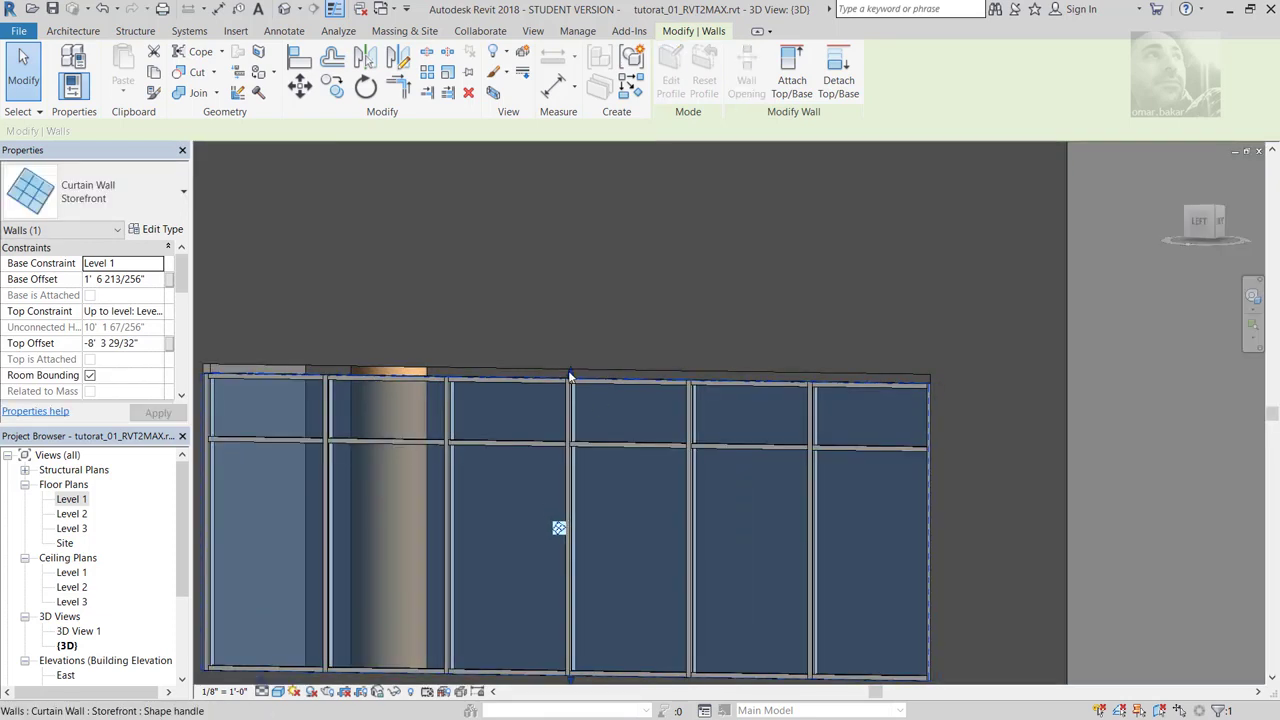
{"action": "left_click_drag", "start_coordinate": [570, 376], "coordinate": [566, 358]}
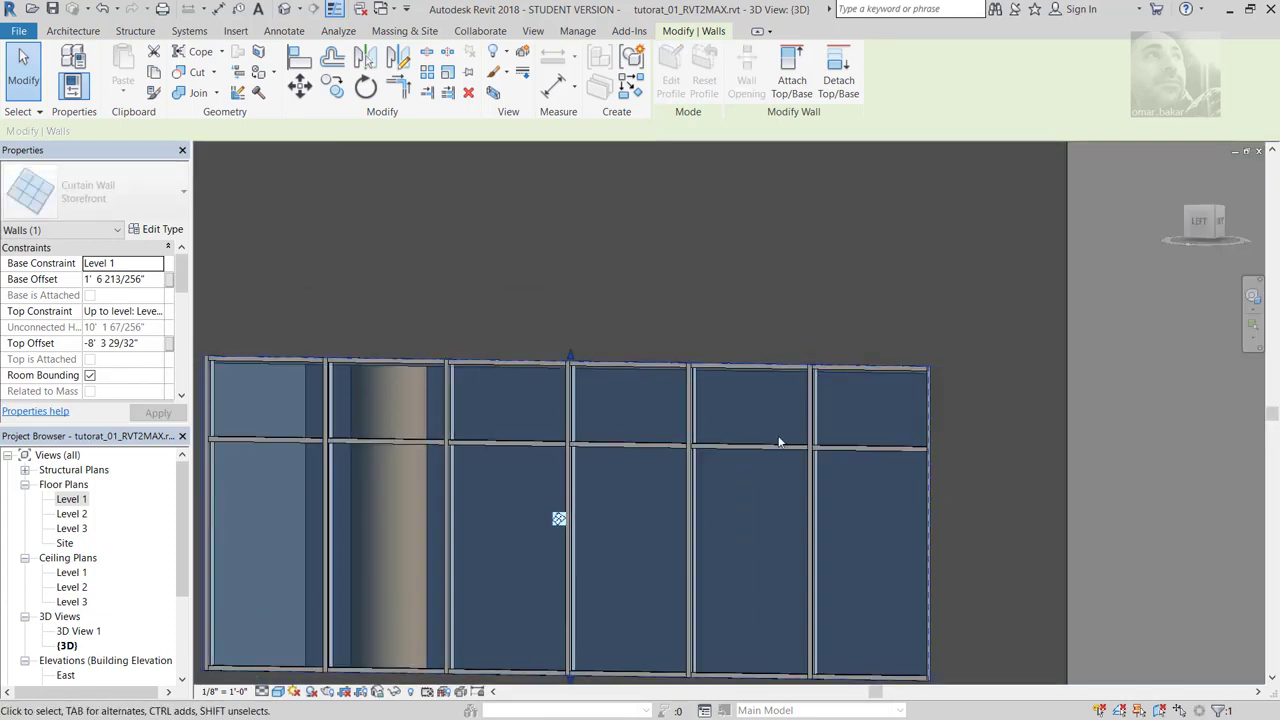
{"action": "scroll", "coordinate": [720, 448], "scroll_direction": "down", "scroll_amount": 3}
{"action": "mouse_move", "coordinate": [720, 449]}
{"action": "middle_mouse_down", "text": "shift"}
{"action": "mouse_move", "coordinate": [680, 523]}
{"action": "mouse_move", "coordinate": [766, 531]}
{"action": "mouse_move", "coordinate": [820, 494]}
{"action": "middle_mouse_up", "text": "shift"}
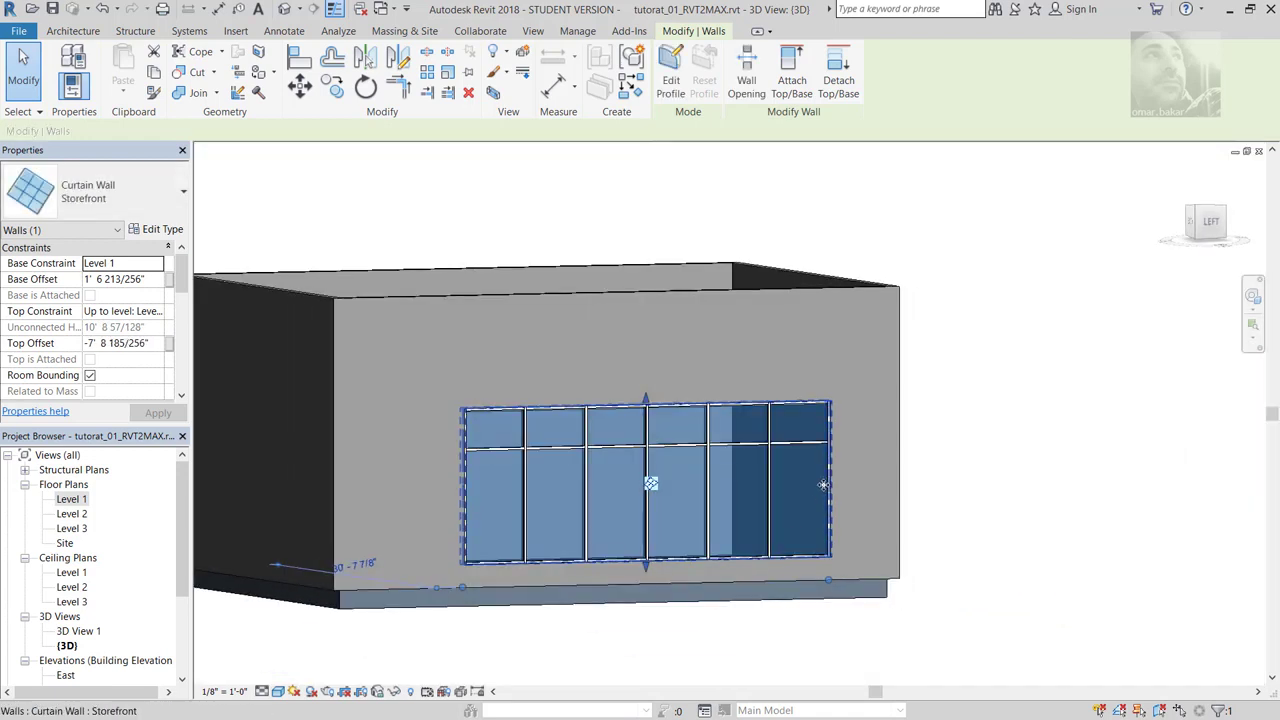
Step: Open the Storefront type properties and reposition the dialog to keep the wall visible
{"action": "left_click", "coordinate": [156, 229]}
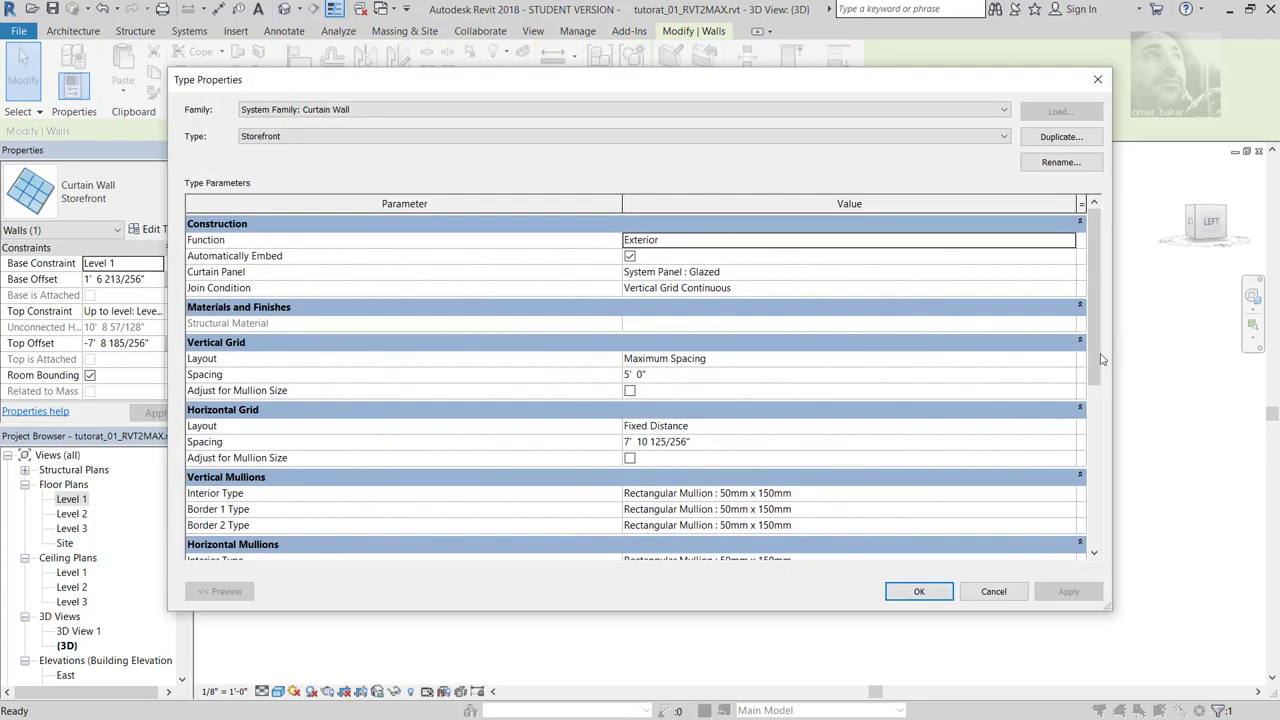
{"action": "left_click_drag", "start_coordinate": [1102, 358], "coordinate": [1104, 415]}
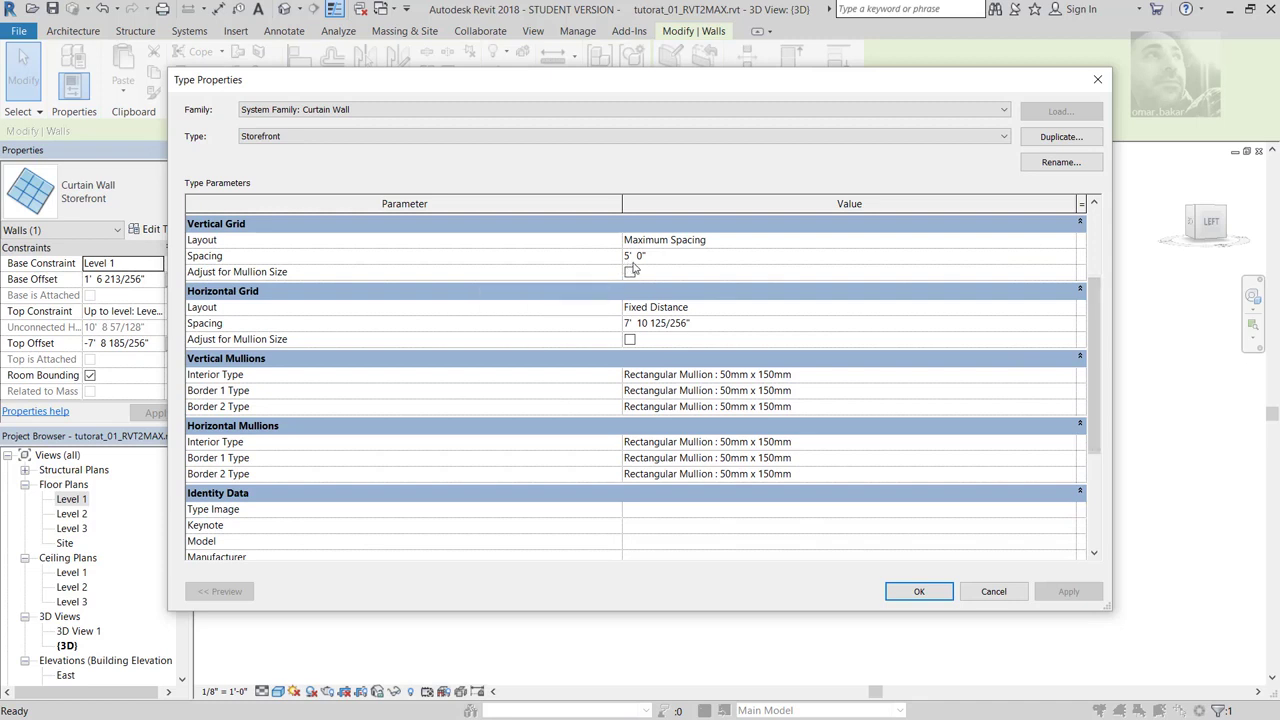
{"action": "scroll", "coordinate": [655, 283], "scroll_direction": "up", "scroll_amount": 1}
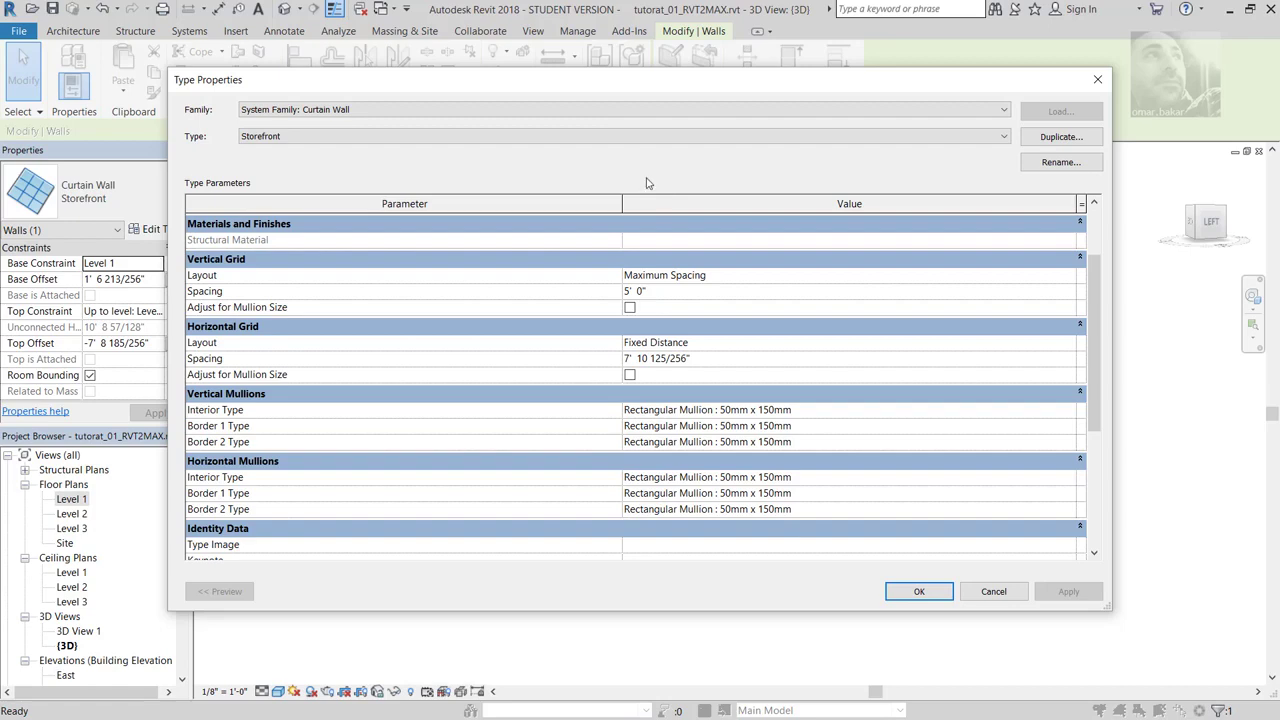
{"action": "mouse_move", "coordinate": [593, 88]}
{"action": "left_mouse_down"}
{"action": "mouse_move", "coordinate": [1021, 213]}
{"action": "mouse_move", "coordinate": [1009, 216]}
{"action": "left_mouse_up"}
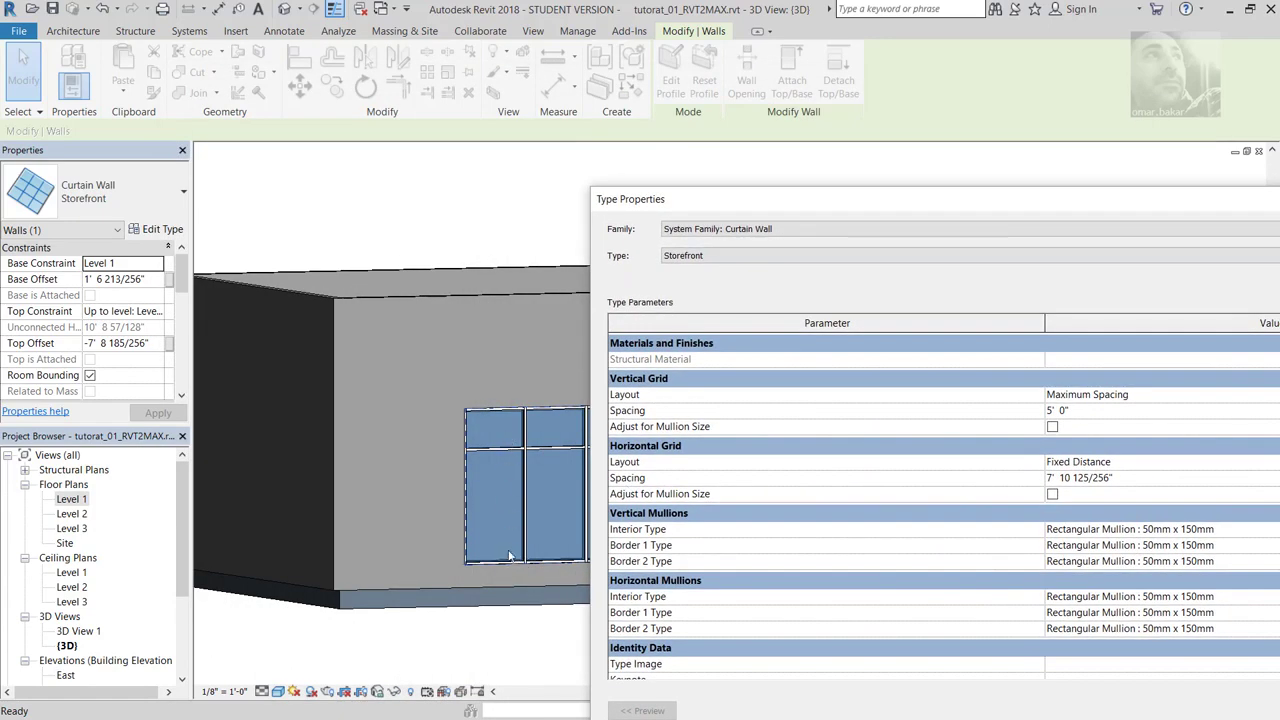
{"action": "left_click_drag", "start_coordinate": [742, 203], "coordinate": [304, 124]}
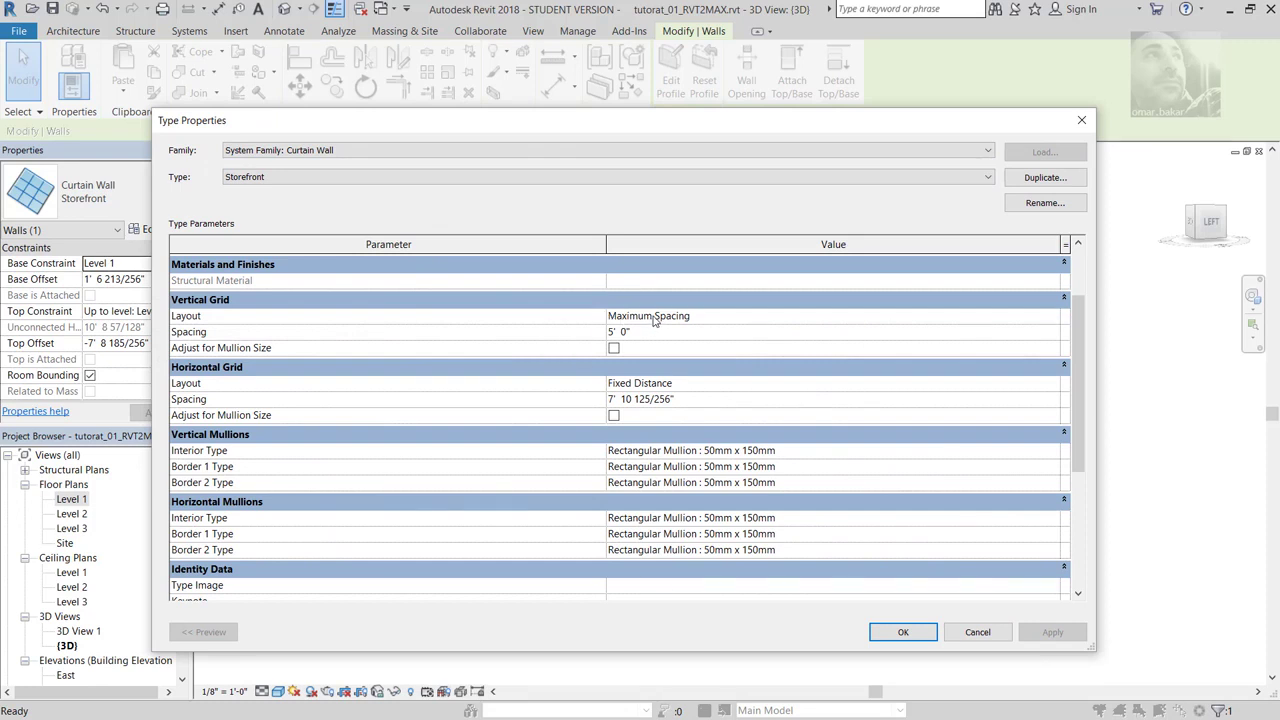
Step: Set Vertical Grid Layout to None and edit Horizontal Grid Spacing to 2' 6"
{"action": "left_click", "coordinate": [653, 318]}
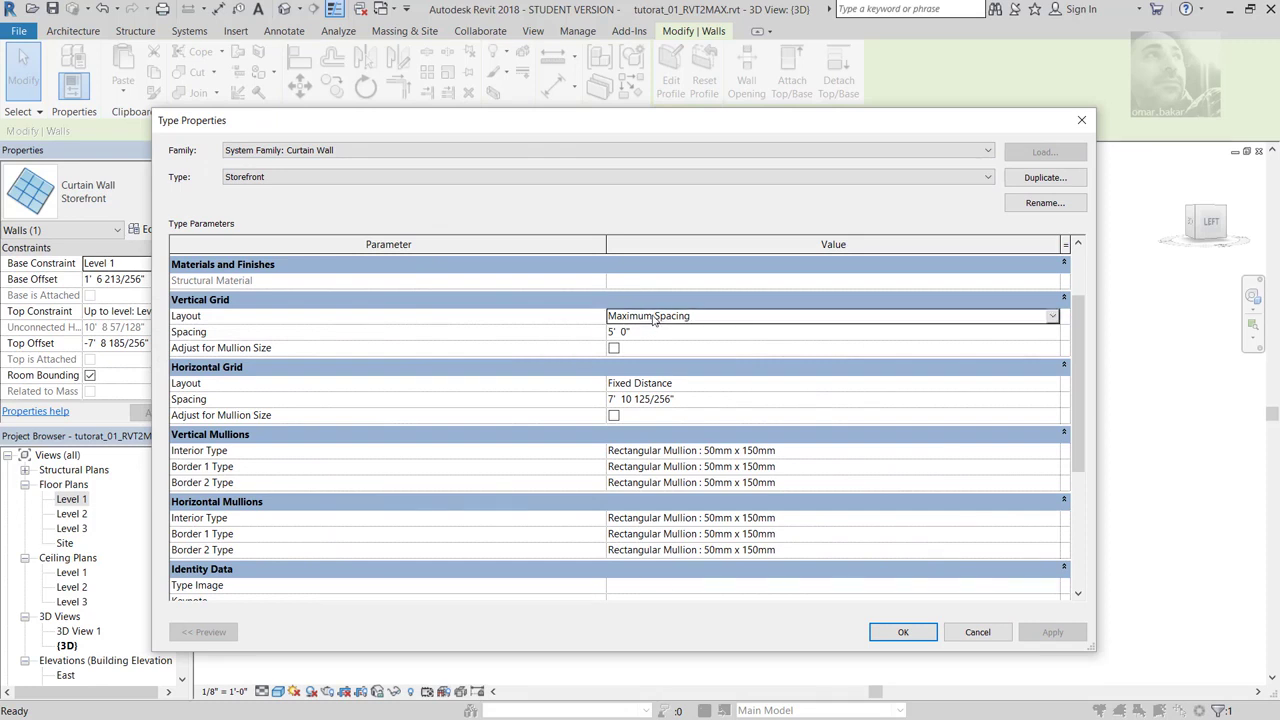
{"action": "left_click", "coordinate": [1052, 316]}
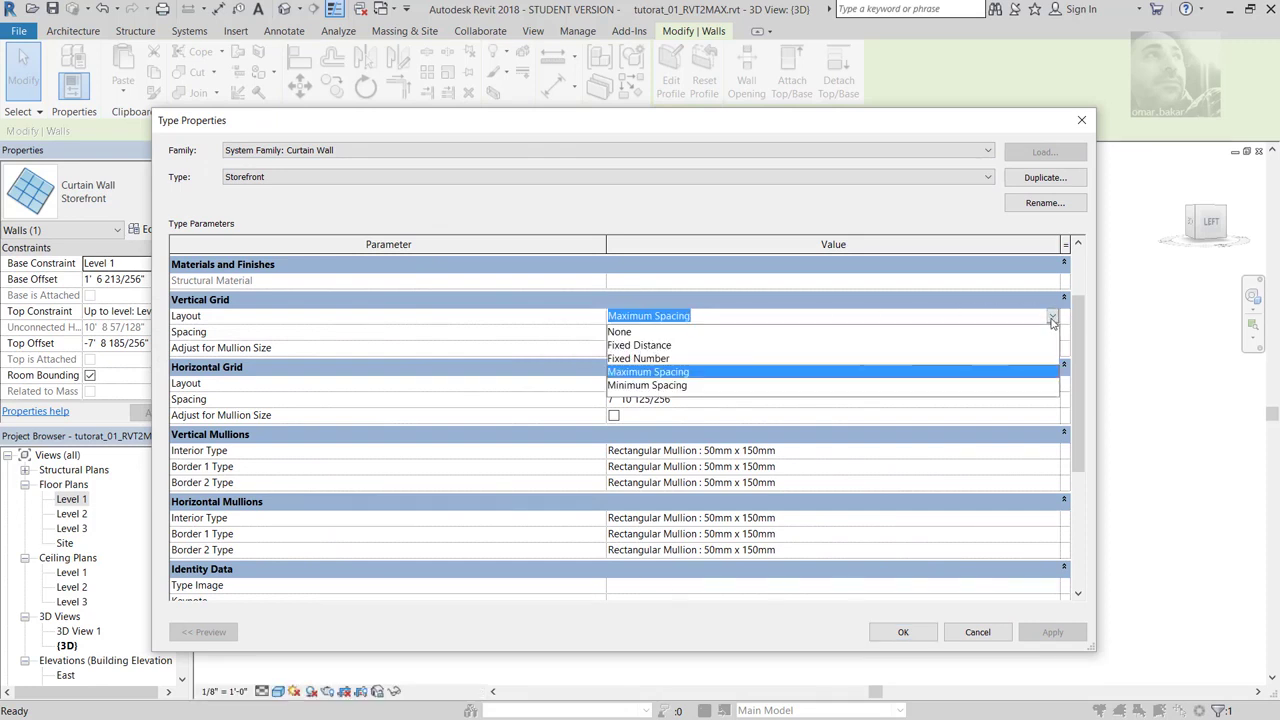
{"action": "left_click", "coordinate": [628, 332]}
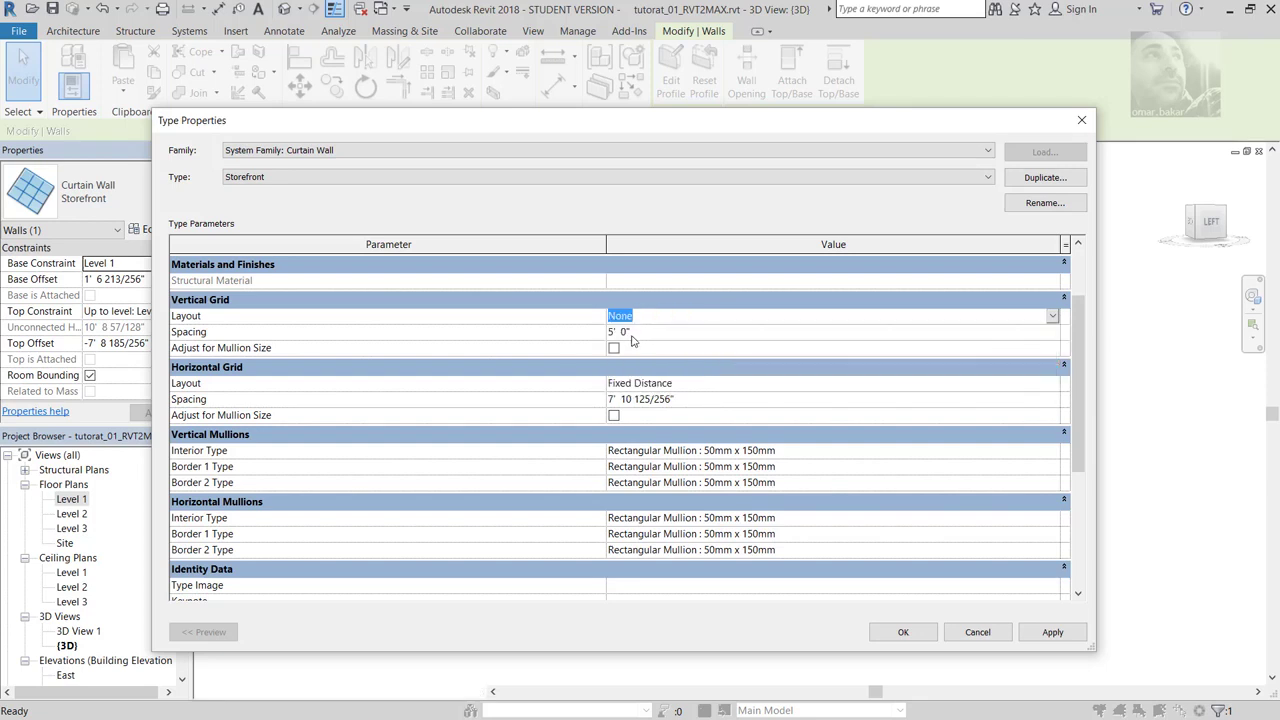
{"action": "left_click", "coordinate": [612, 400]}
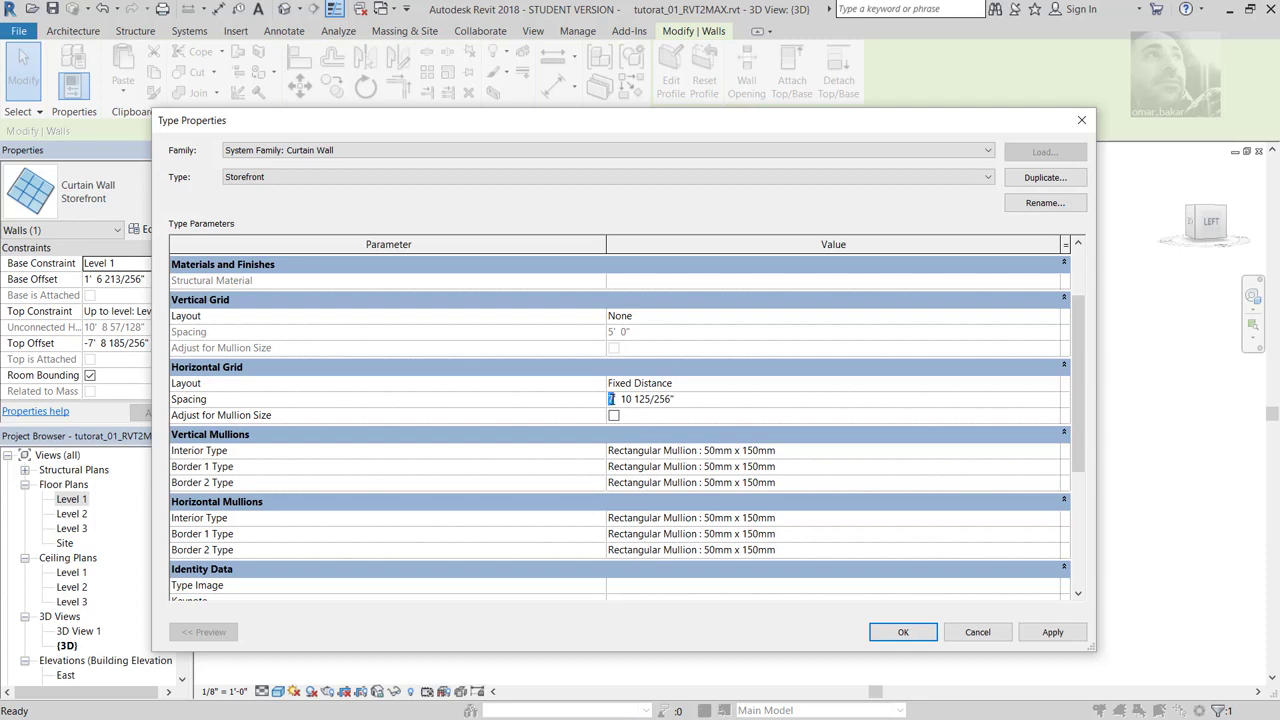
{"action": "type", "text": "2"}
{"action": "left_click_drag", "start_coordinate": [620, 399], "coordinate": [667, 399]}
{"action": "key", "text": "BackSpace"}
Step: Apply the grid changes, deleting unassociated gridlines, and set Vertical Grid Layout to Maximum Spacing
{"action": "left_click", "coordinate": [1052, 633]}
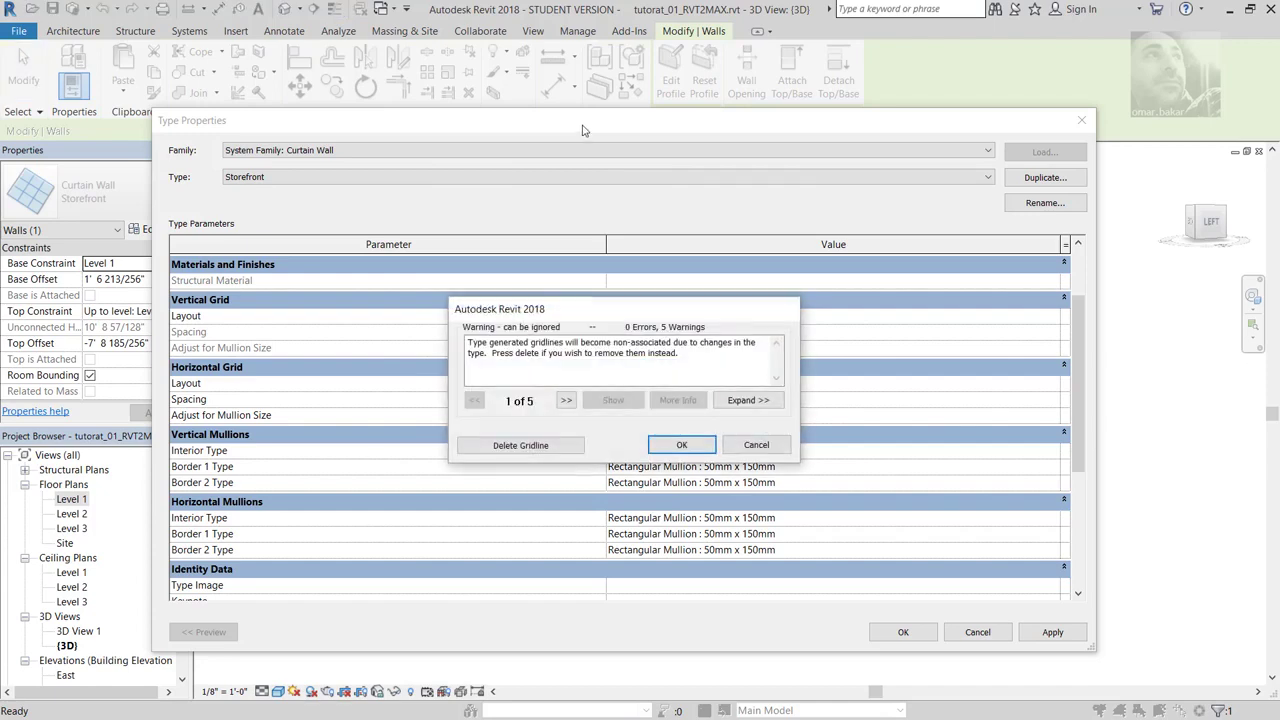
{"action": "left_click", "coordinate": [557, 447]}
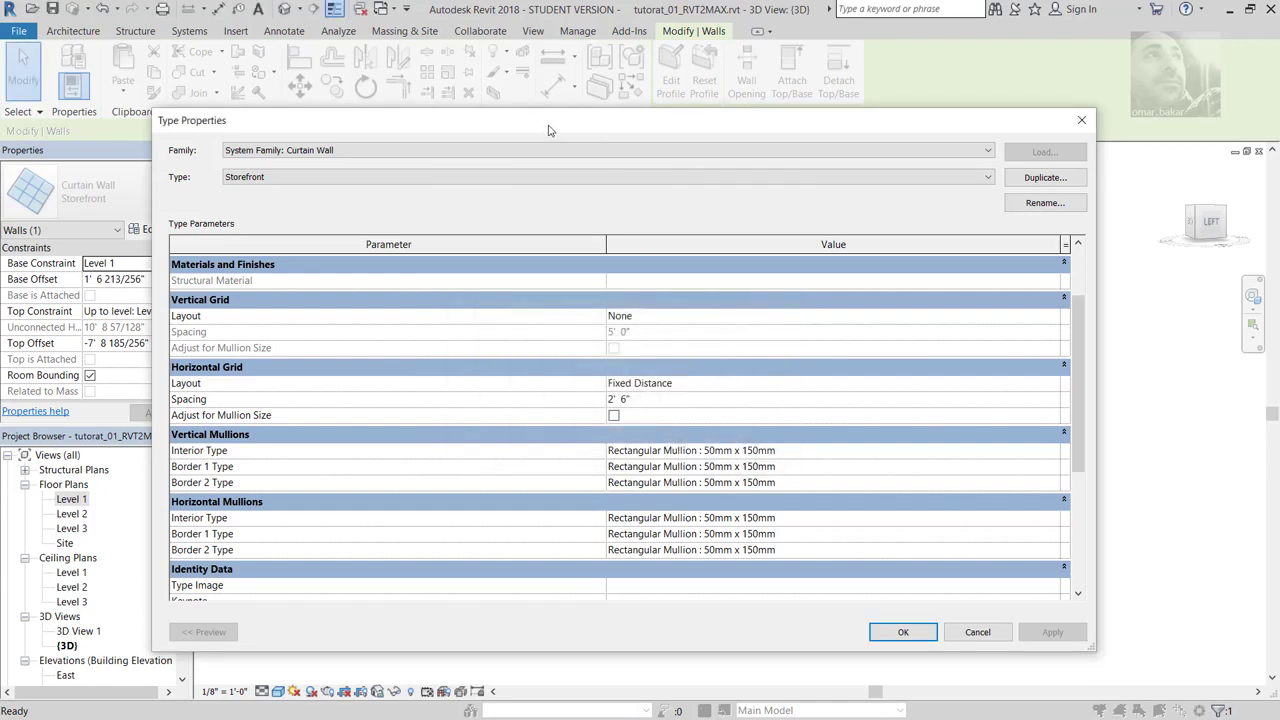
{"action": "mouse_move", "coordinate": [548, 130]}
{"action": "left_mouse_down"}
{"action": "mouse_move", "coordinate": [858, 650]}
{"action": "mouse_move", "coordinate": [626, 332]}
{"action": "mouse_move", "coordinate": [580, 694]}
{"action": "mouse_move", "coordinate": [574, 586]}
{"action": "mouse_move", "coordinate": [634, 197]}
{"action": "mouse_move", "coordinate": [607, 92]}
{"action": "left_mouse_up"}
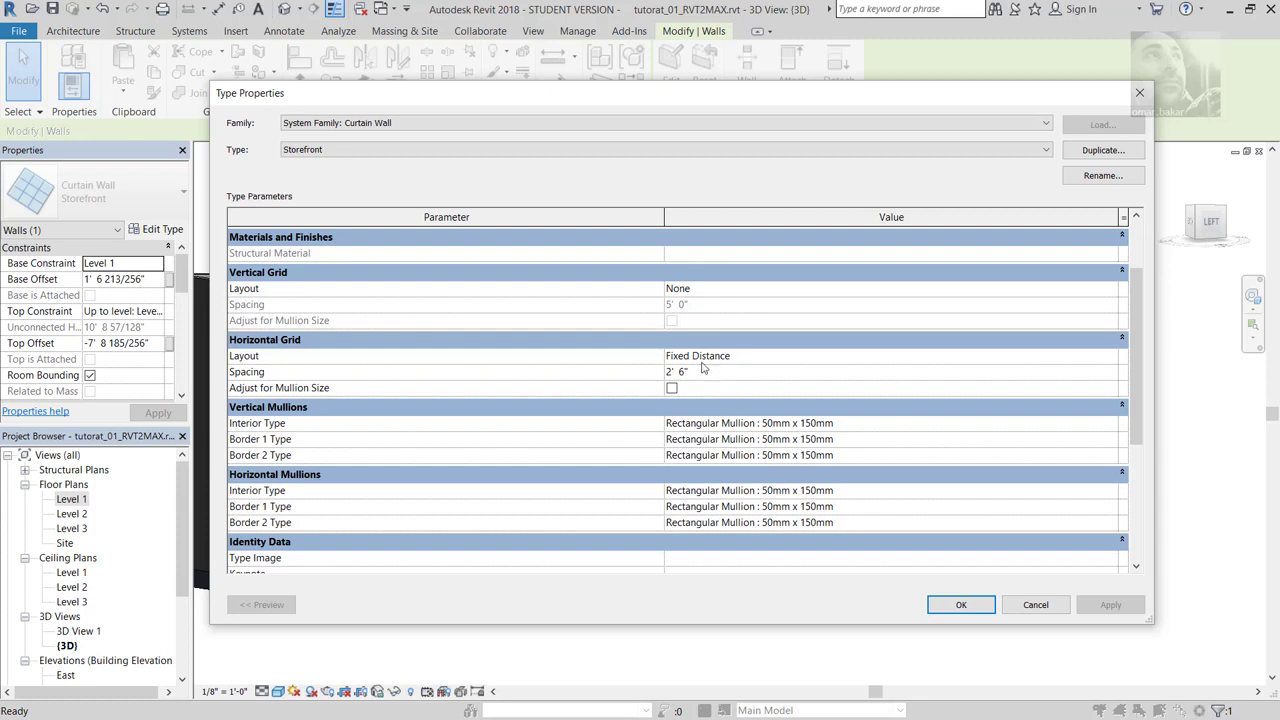
{"action": "left_click", "coordinate": [690, 289]}
{"action": "left_click", "coordinate": [1109, 289]}
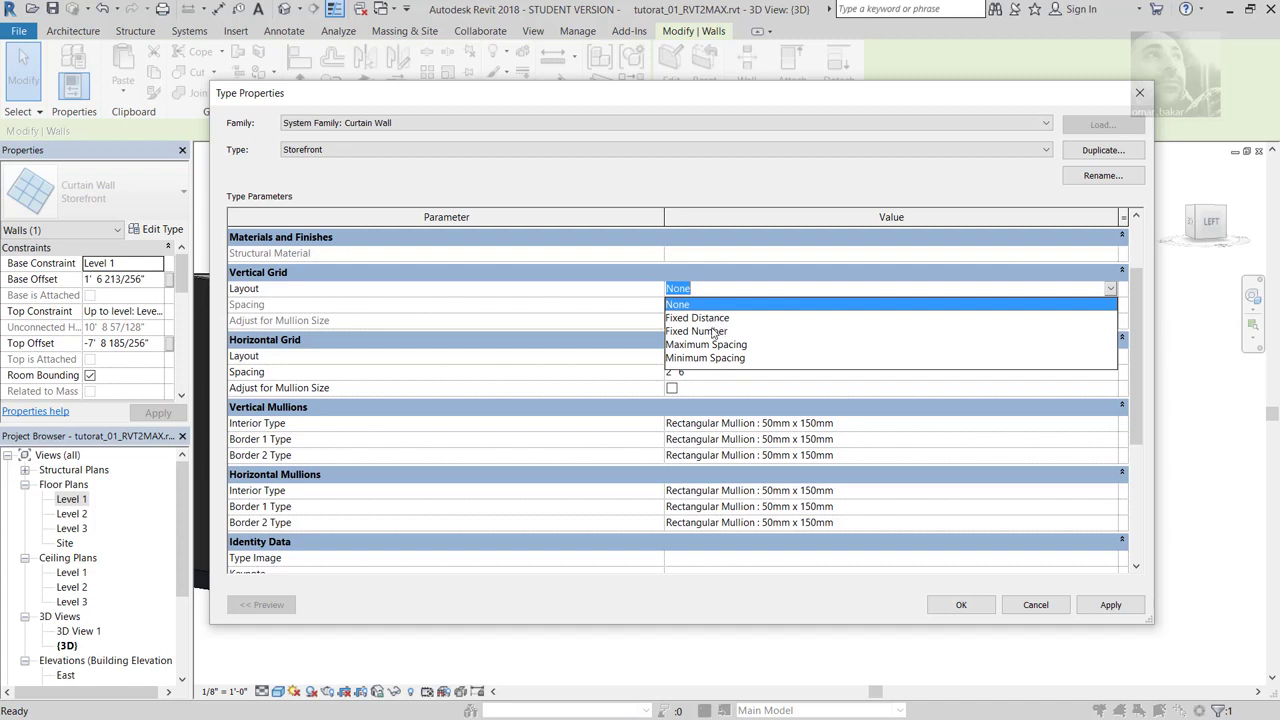
{"action": "left_click", "coordinate": [714, 332]}
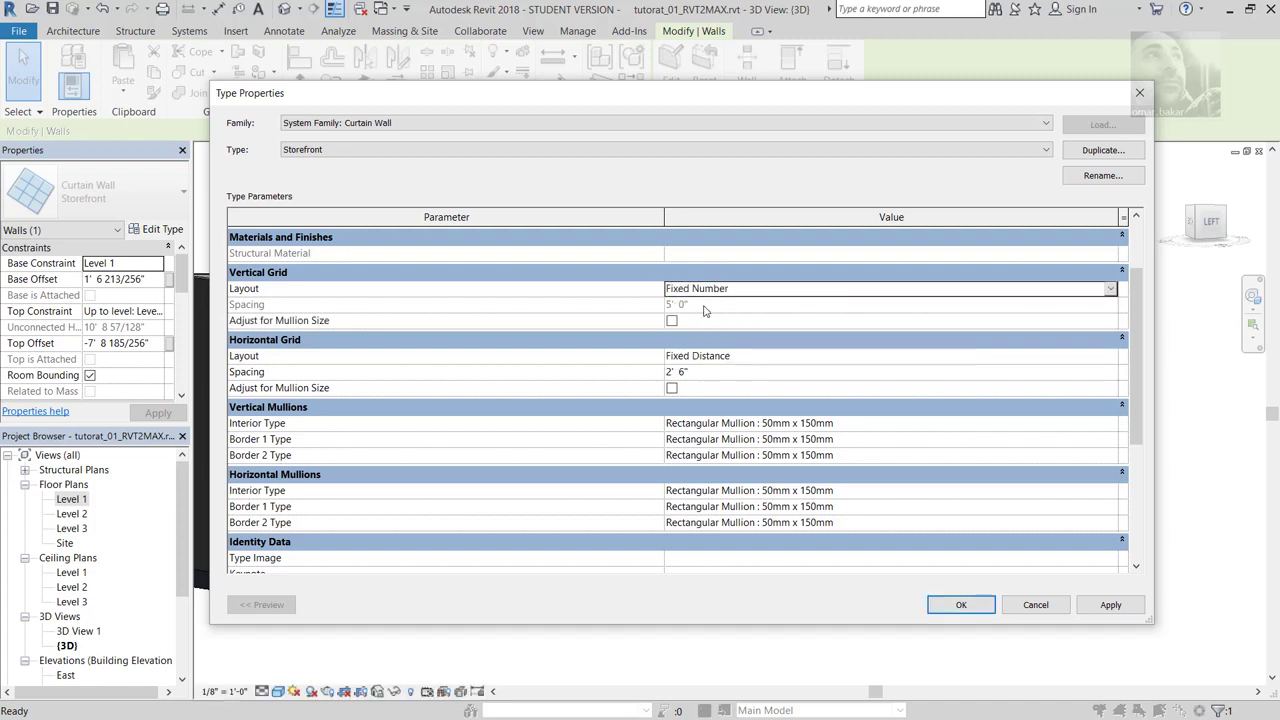
{"action": "left_click", "coordinate": [1111, 289]}
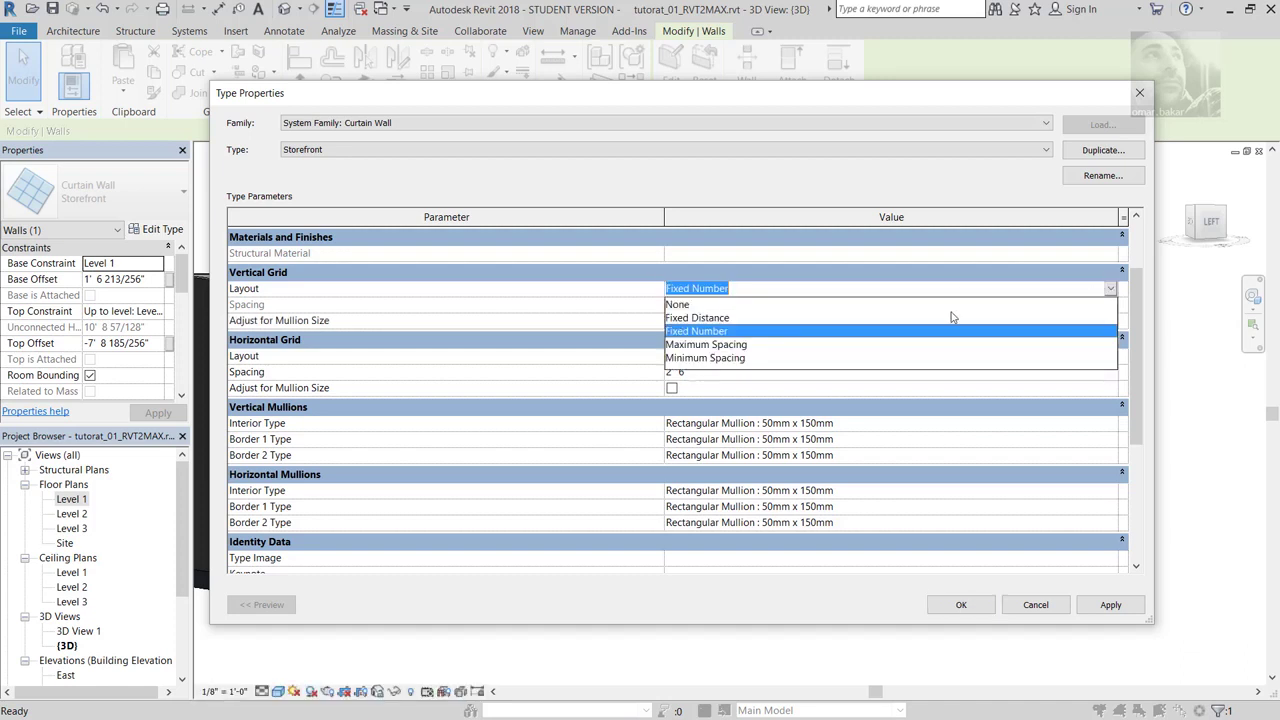
{"action": "left_click", "coordinate": [712, 345]}
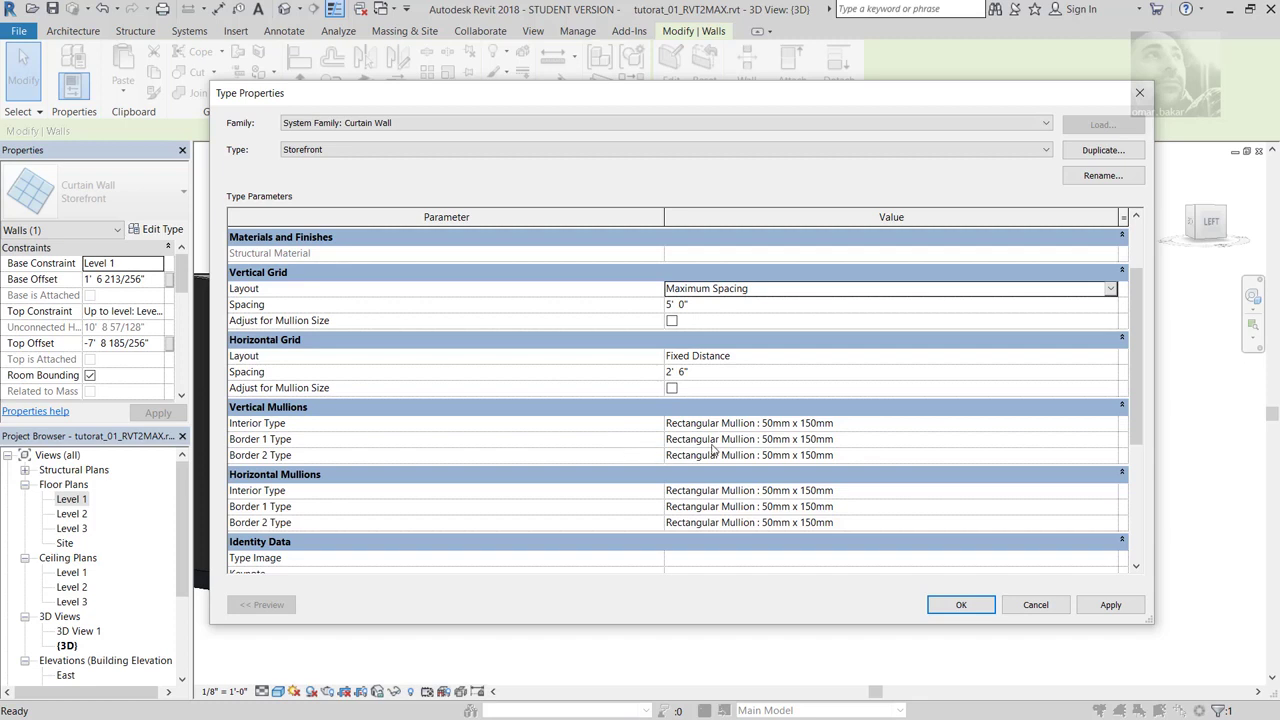
Step: Set the interior vertical mullions to 30mm Square and confirm the type changes
{"action": "left_click", "coordinate": [855, 427]}
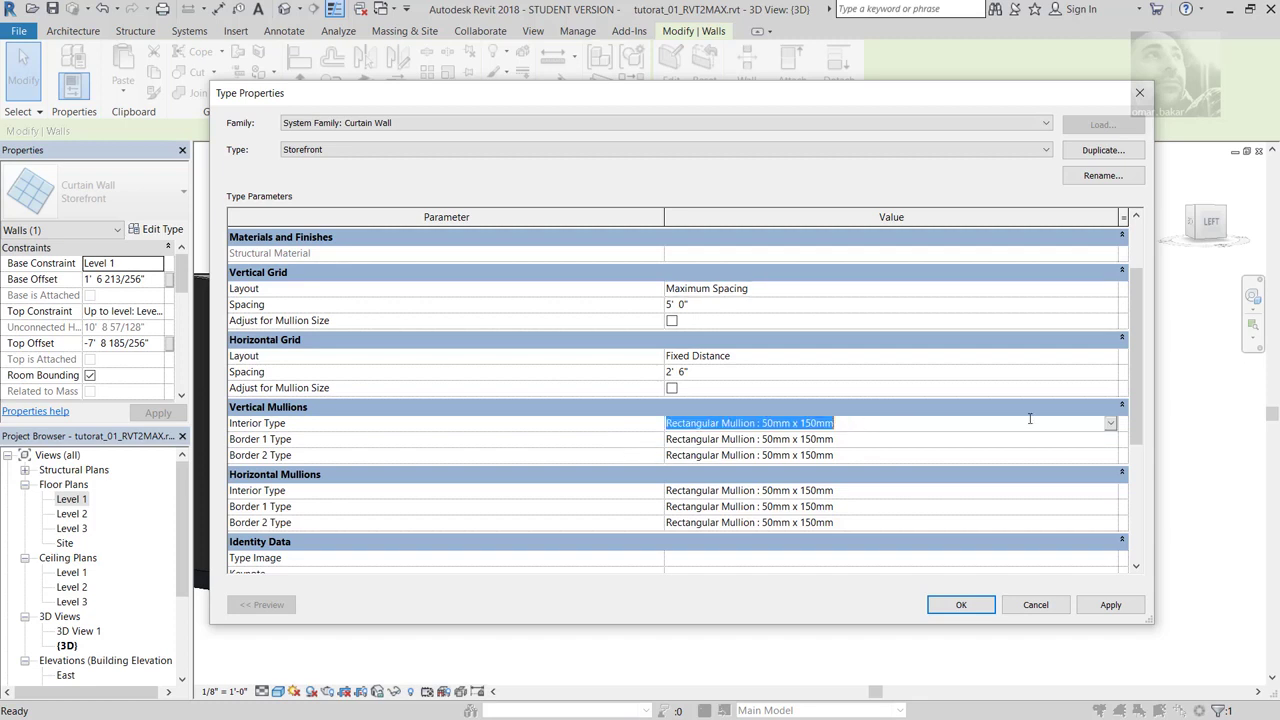
{"action": "left_click", "coordinate": [1110, 425]}
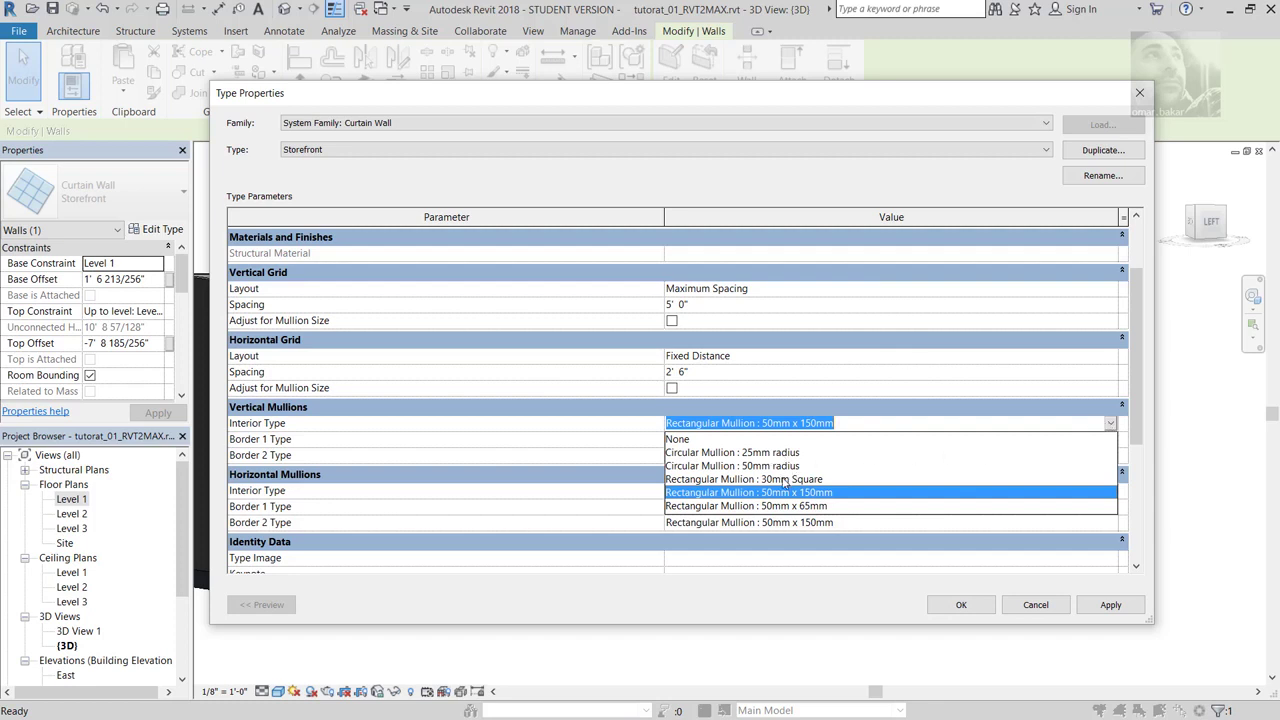
{"action": "left_click", "coordinate": [785, 480]}
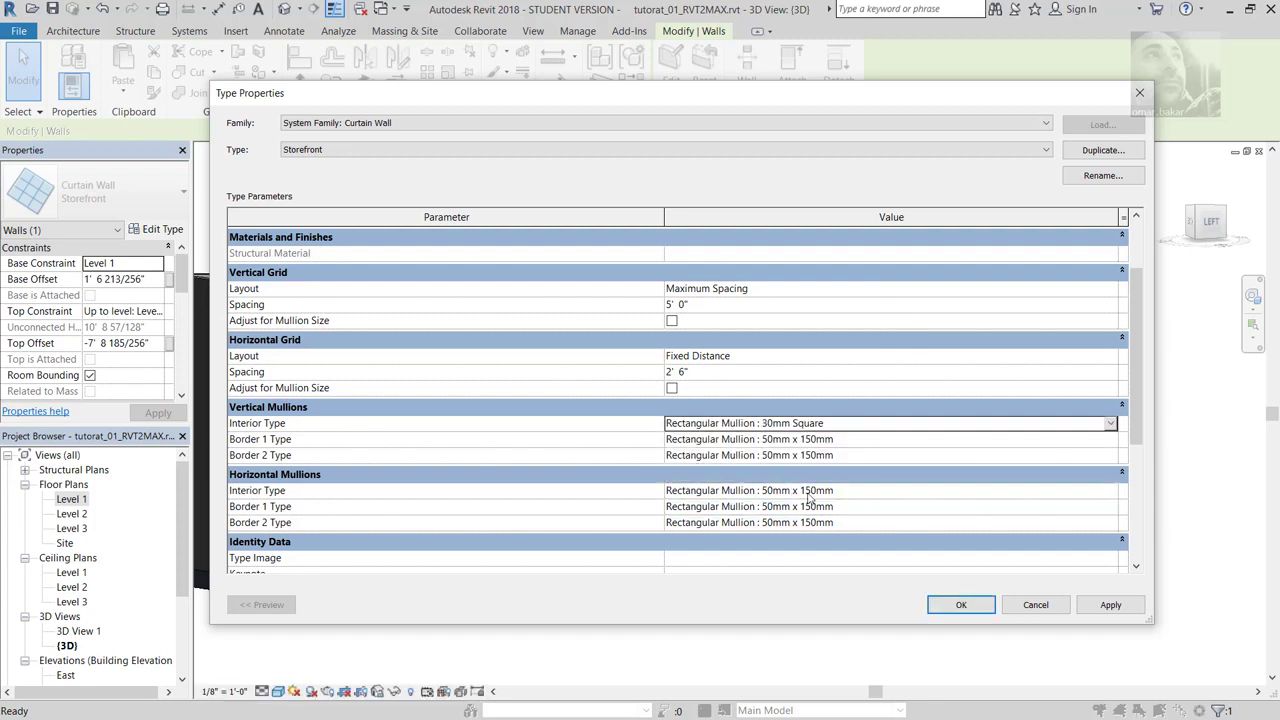
{"action": "left_click", "coordinate": [836, 441]}
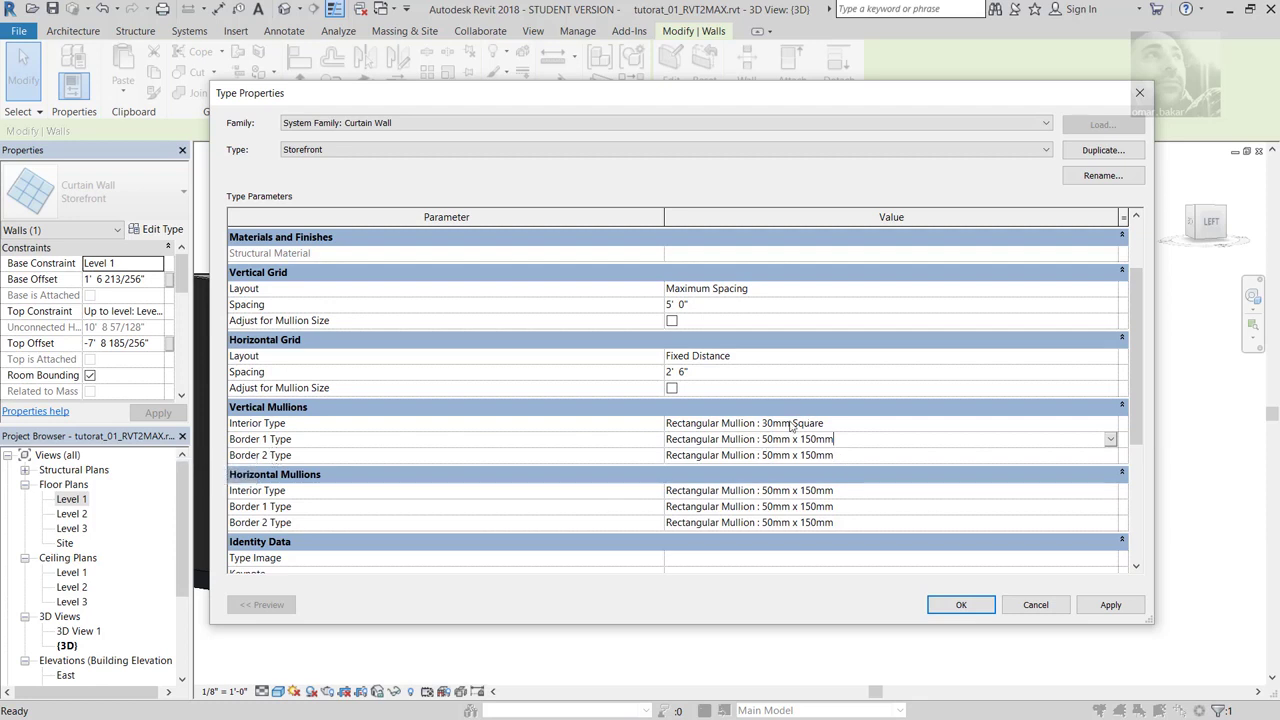
{"action": "left_click", "coordinate": [1106, 605]}
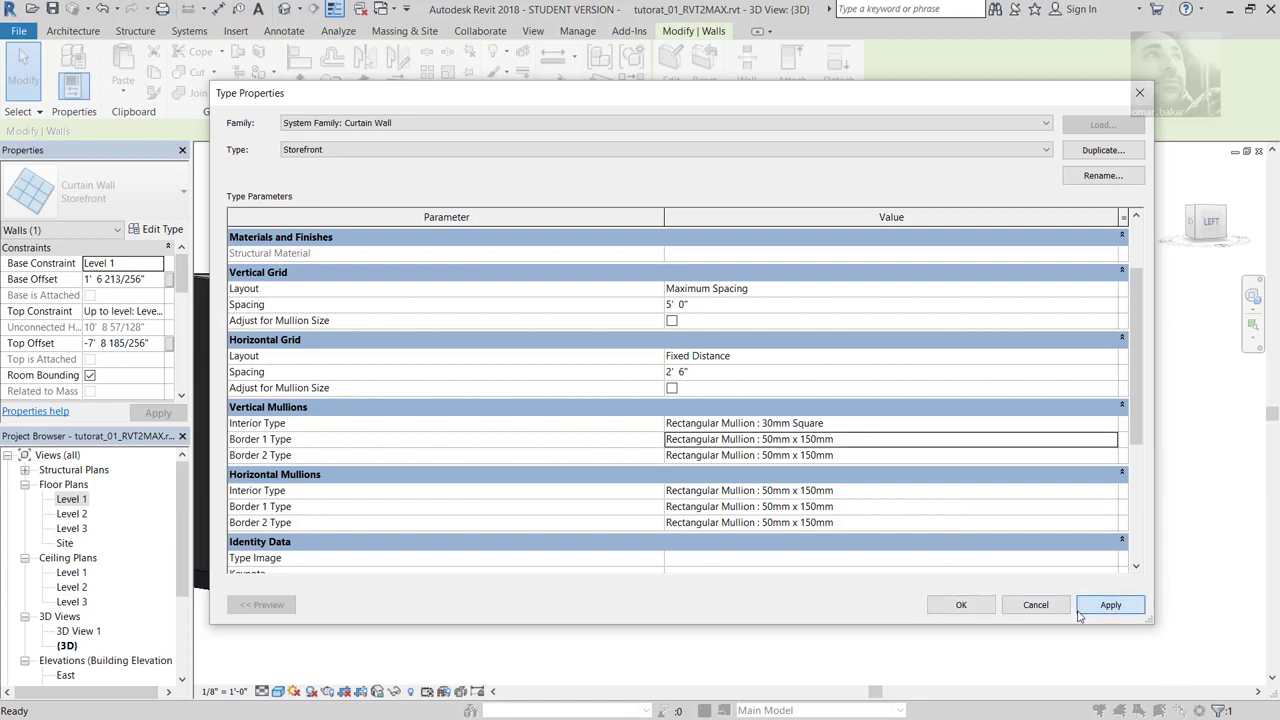
{"action": "left_click", "coordinate": [957, 608]}
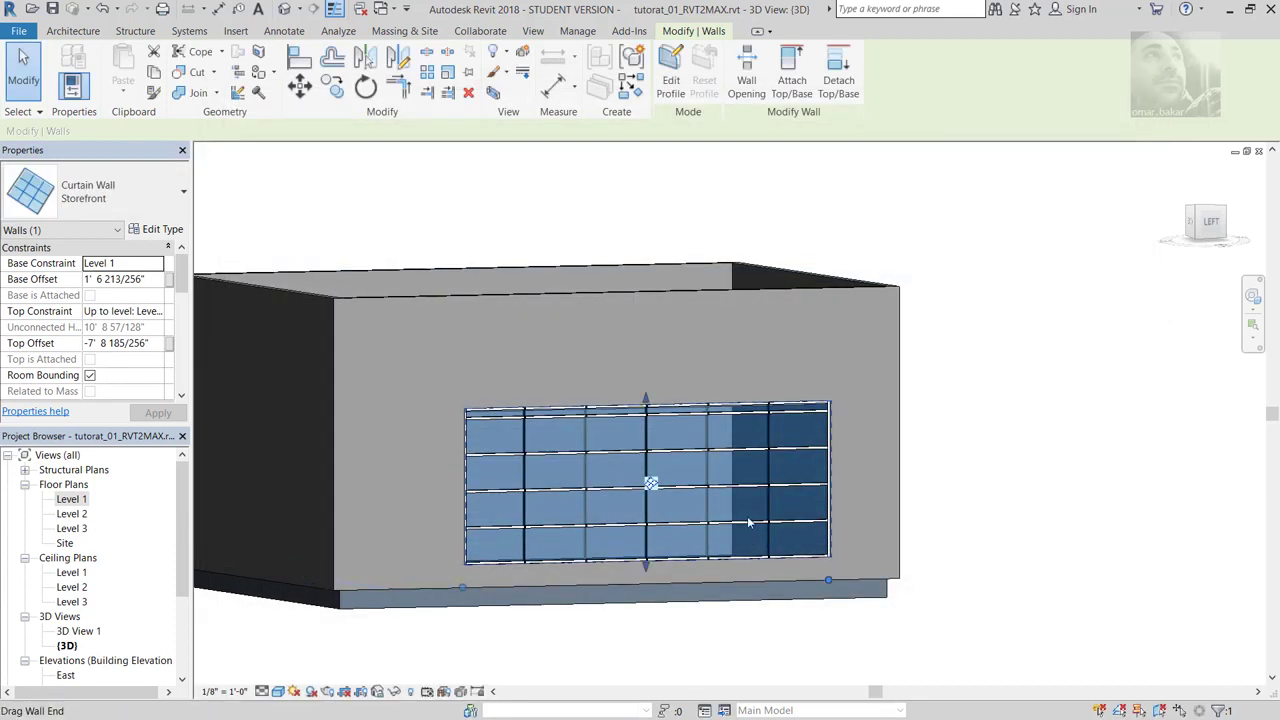
Step: Set the Storefront Join Condition to Horizontal Grid Continuous and confirm
{"action": "scroll", "coordinate": [613, 515], "scroll_direction": "up", "scroll_amount": 3}
{"action": "scroll", "coordinate": [612, 513], "scroll_direction": "up", "scroll_amount": 2}
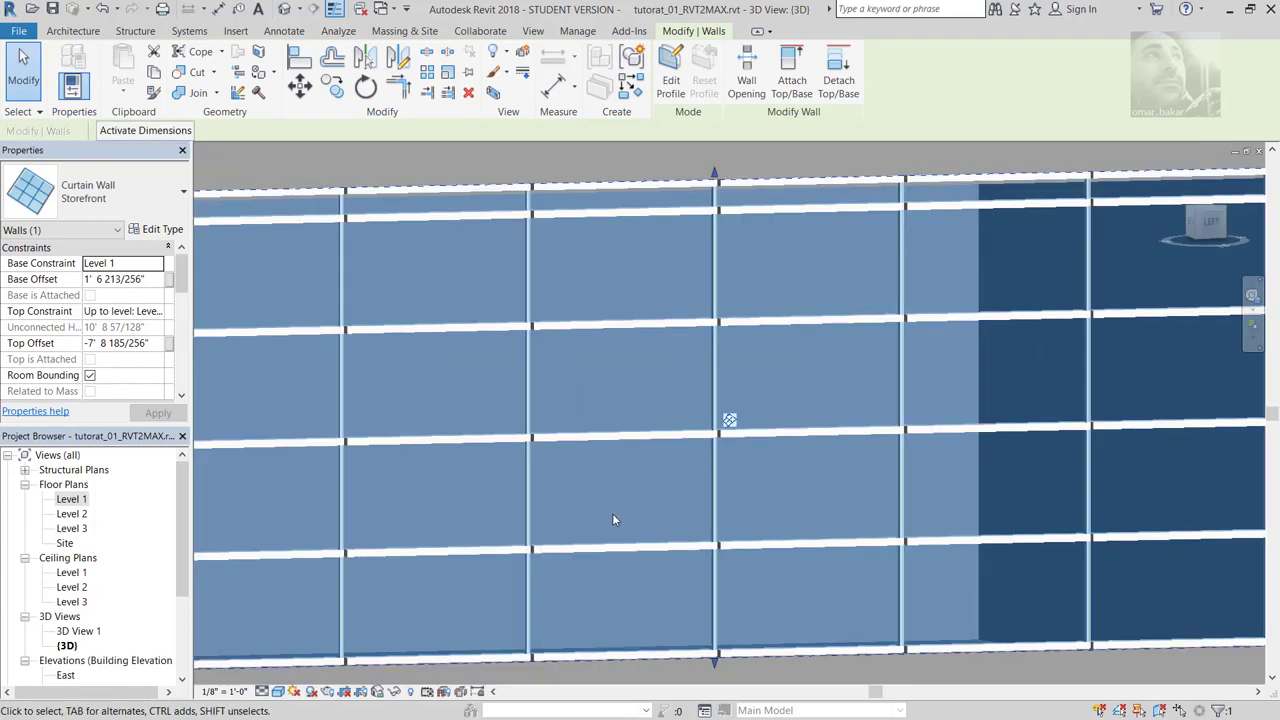
{"action": "scroll", "coordinate": [625, 498], "scroll_direction": "down", "scroll_amount": 1}
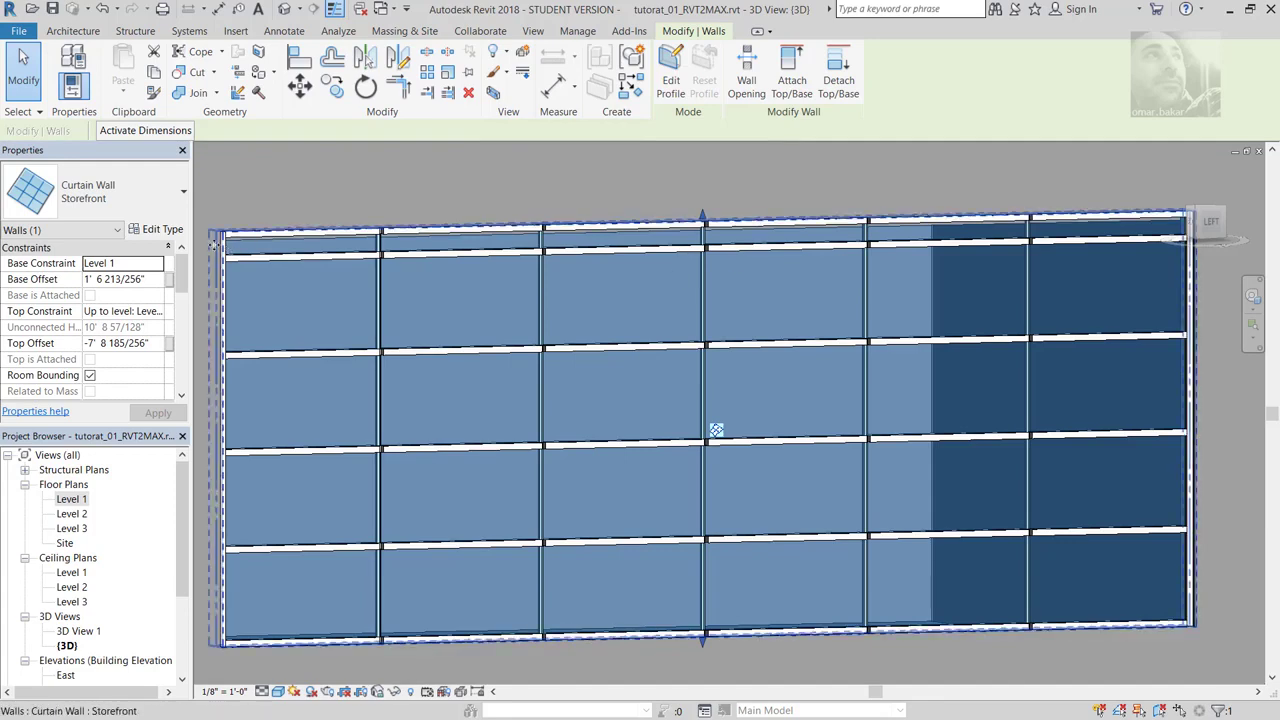
{"action": "left_click", "coordinate": [361, 270]}
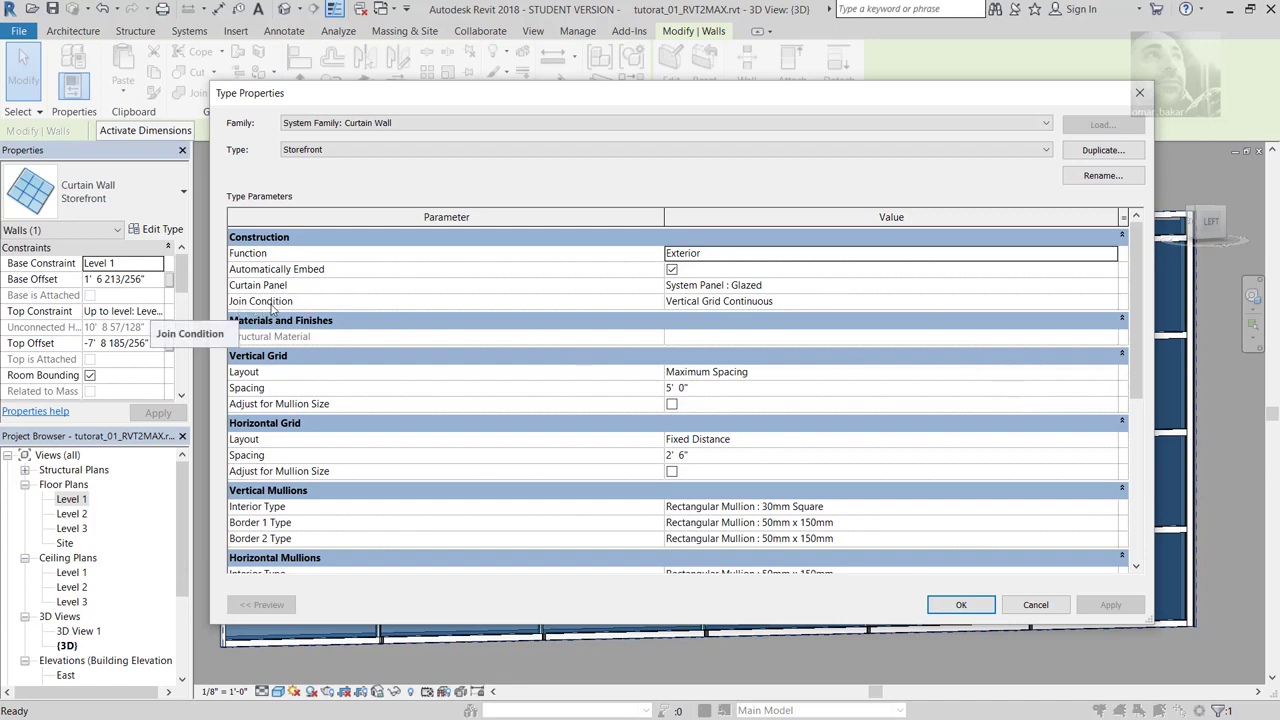
{"action": "left_click", "coordinate": [743, 302]}
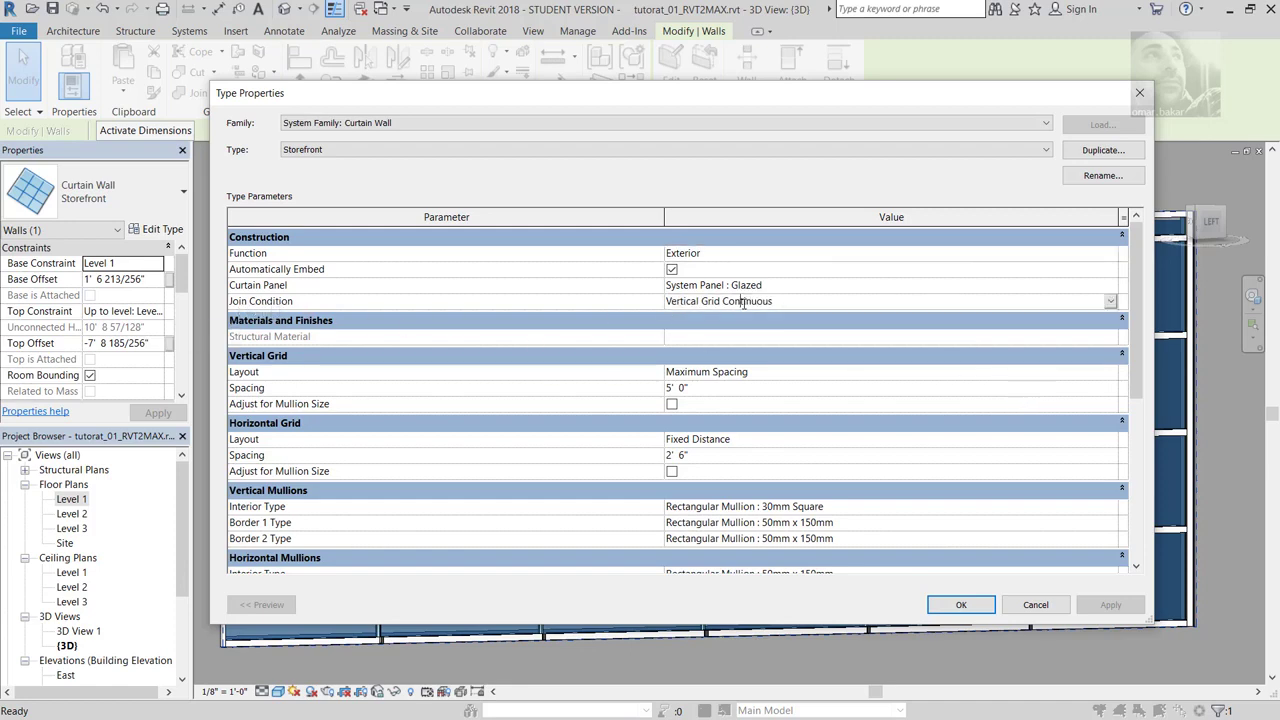
{"action": "left_click", "coordinate": [1110, 302]}
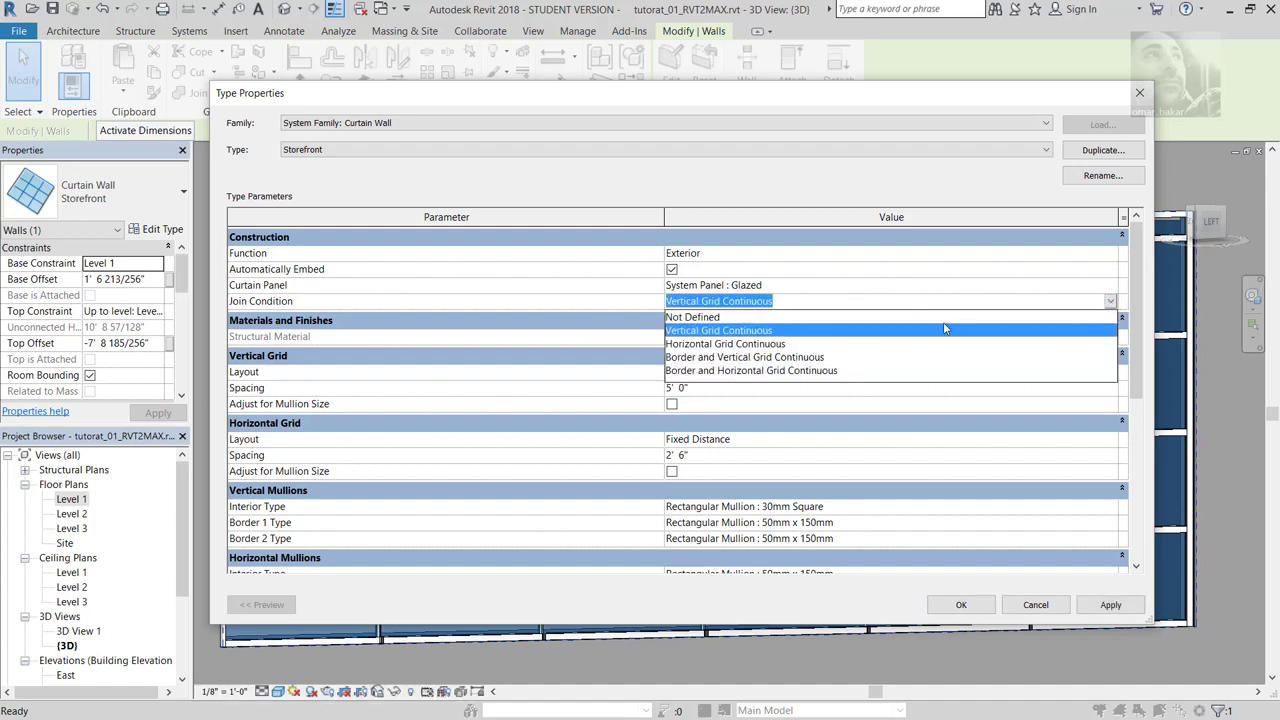
{"action": "left_click", "coordinate": [725, 346]}
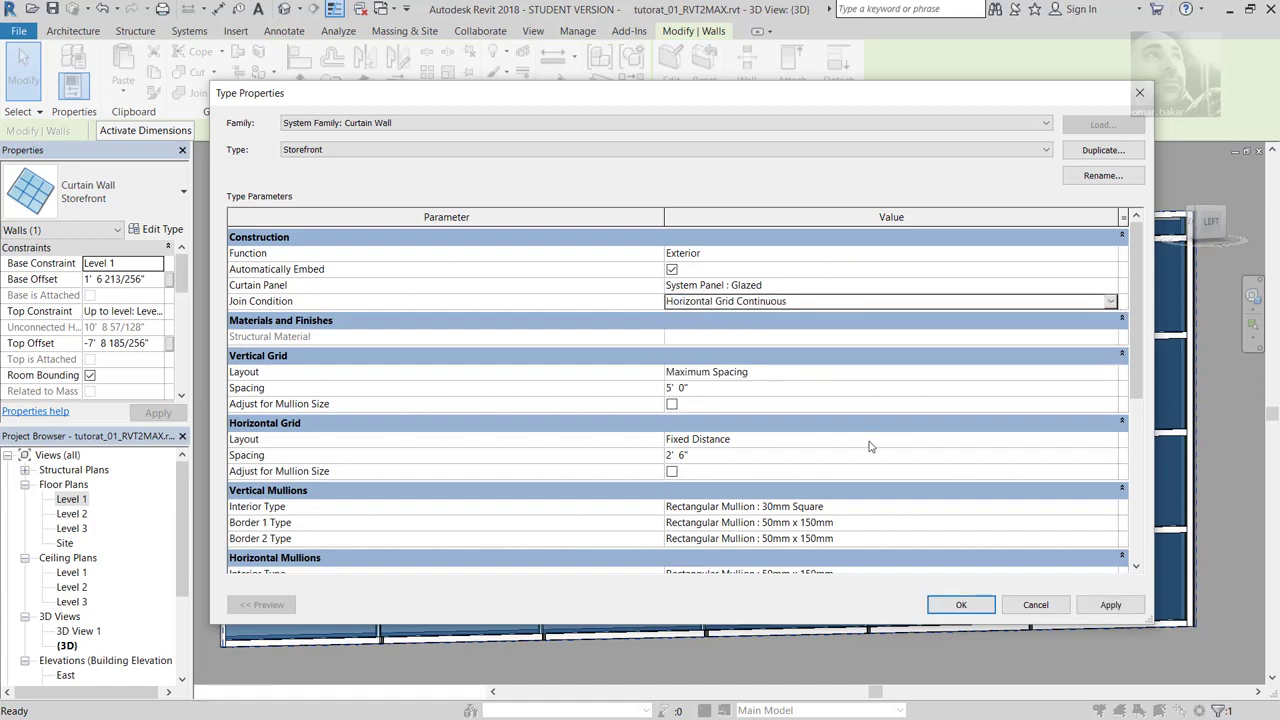
{"action": "left_click", "coordinate": [1110, 605]}
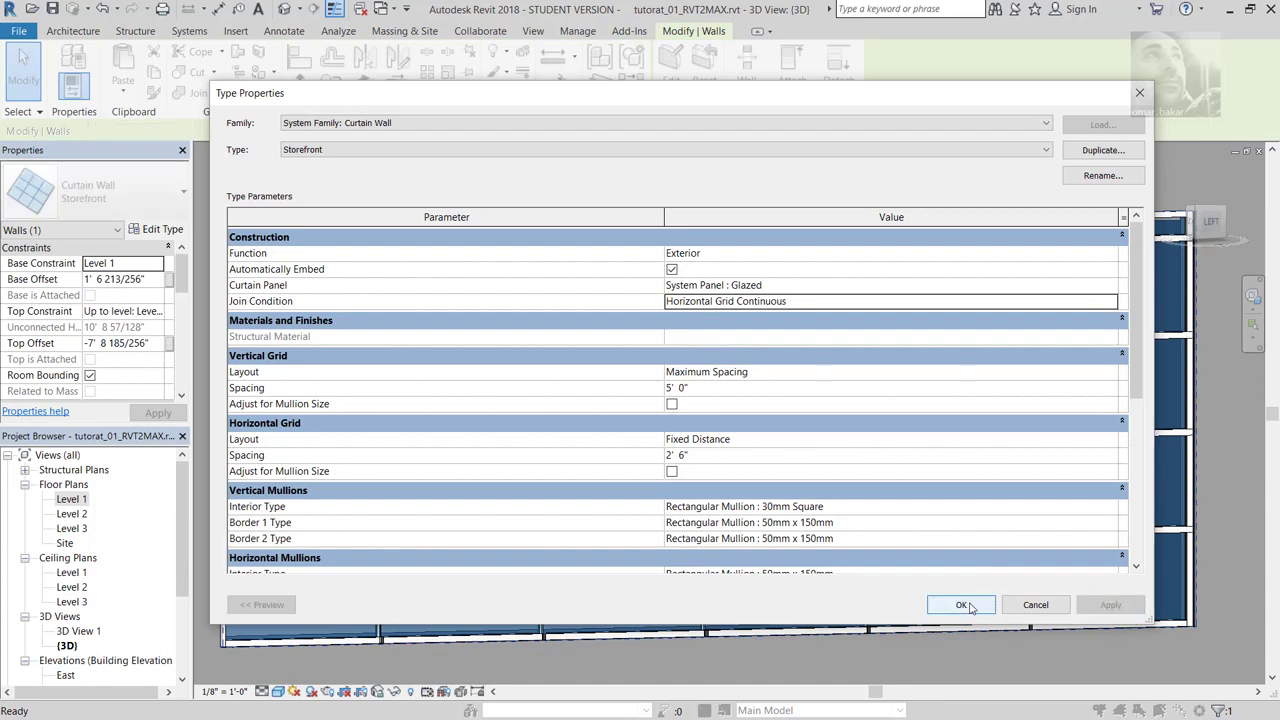
{"action": "left_click", "coordinate": [966, 605]}
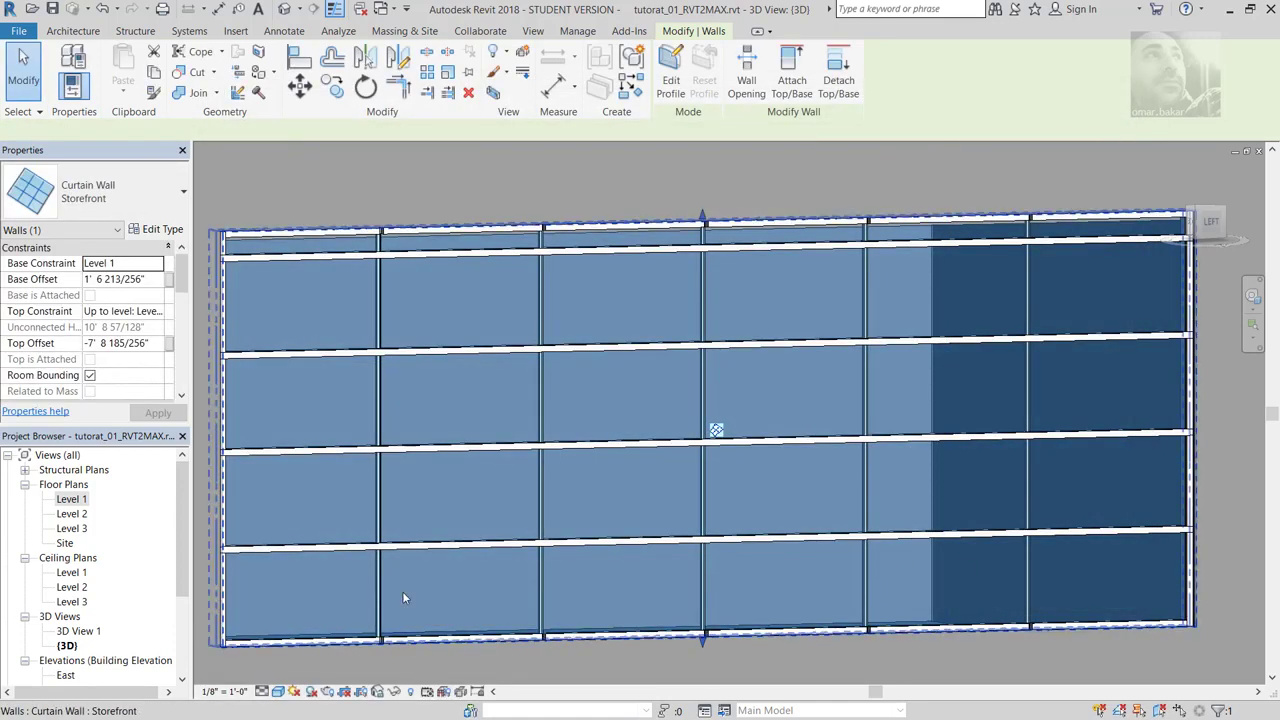
Step: Change the Join Condition to Border and Horizontal Grid Continuous and confirm
{"action": "left_click", "coordinate": [150, 229]}
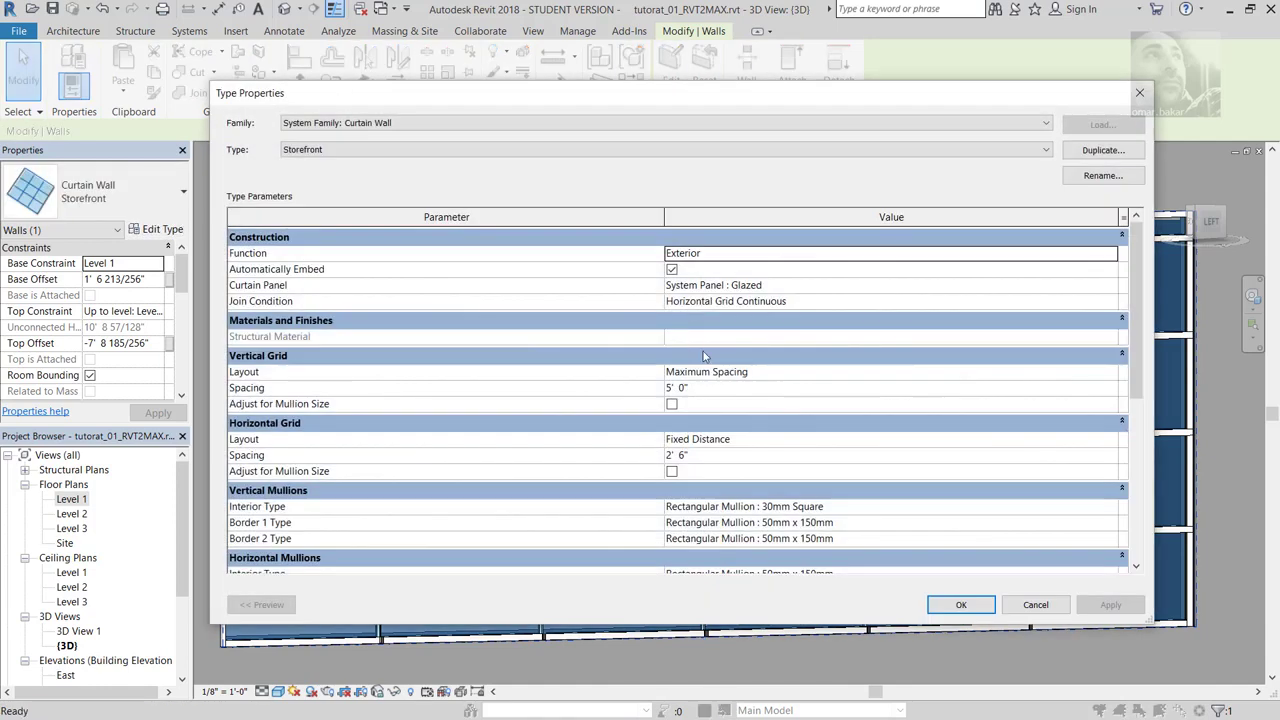
{"action": "left_click", "coordinate": [744, 303]}
{"action": "left_click", "coordinate": [1109, 302]}
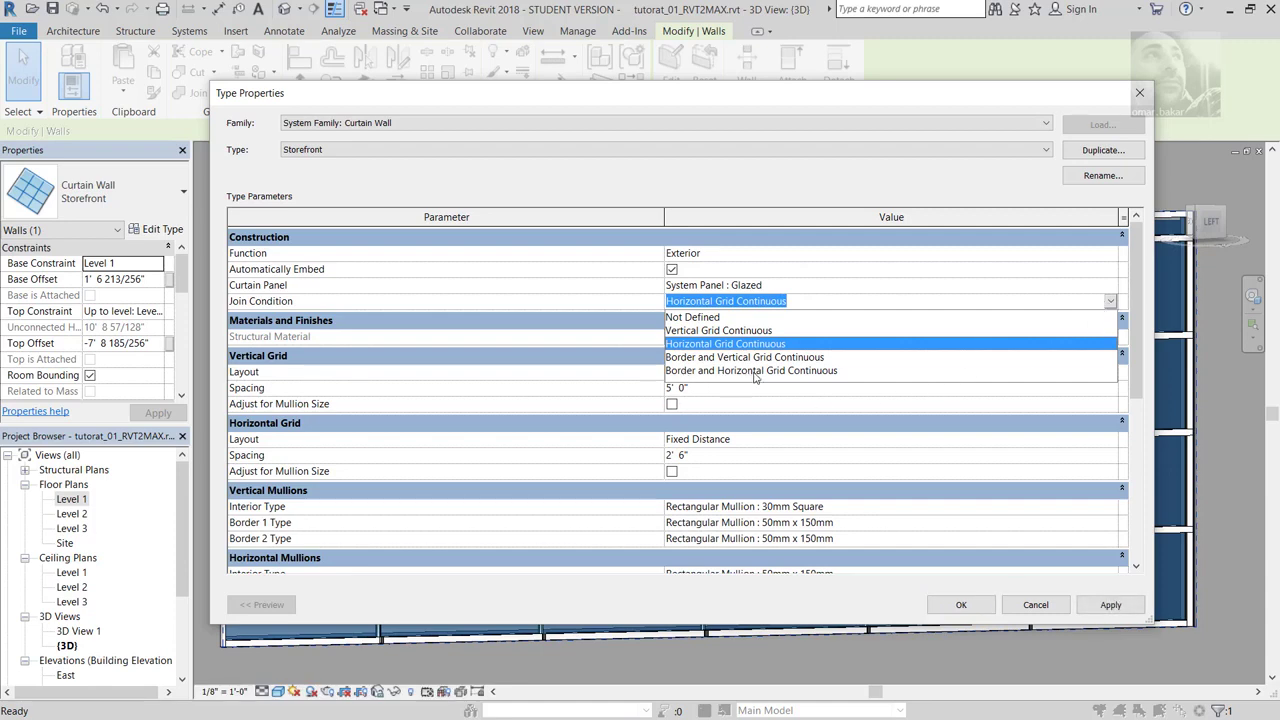
{"action": "left_click", "coordinate": [756, 372]}
{"action": "left_click", "coordinate": [1114, 608]}
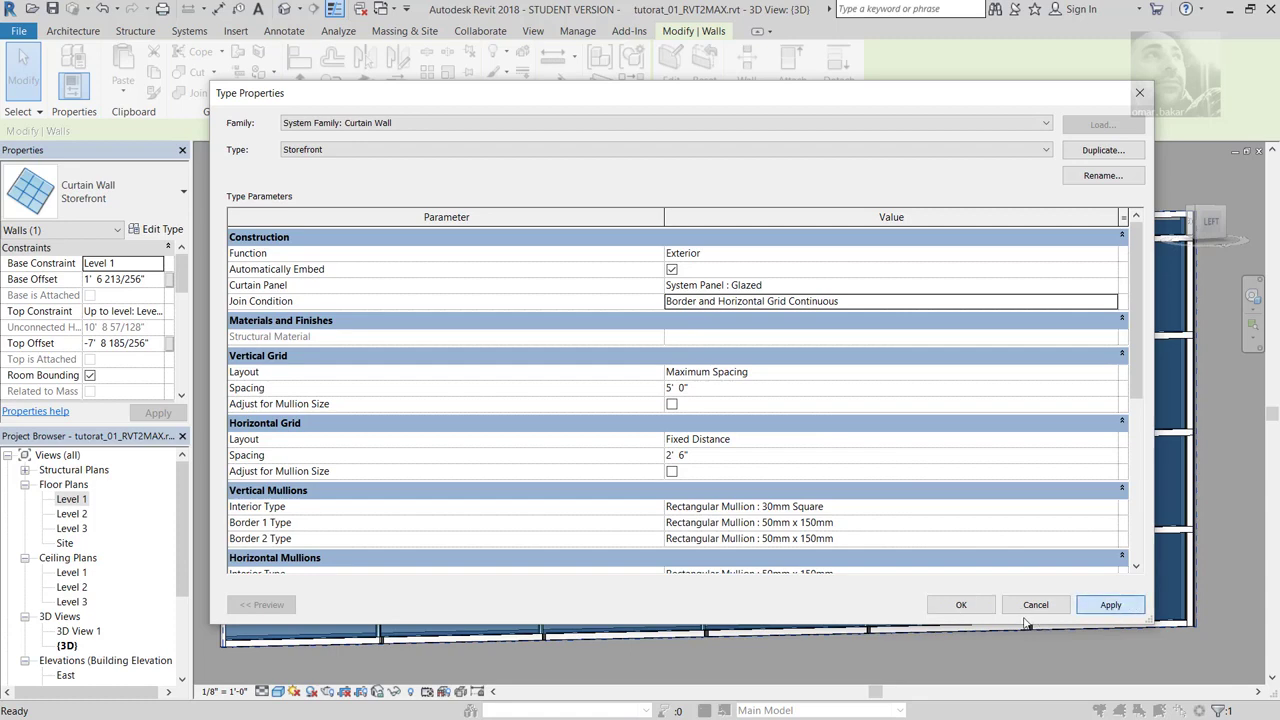
{"action": "left_click", "coordinate": [966, 605]}
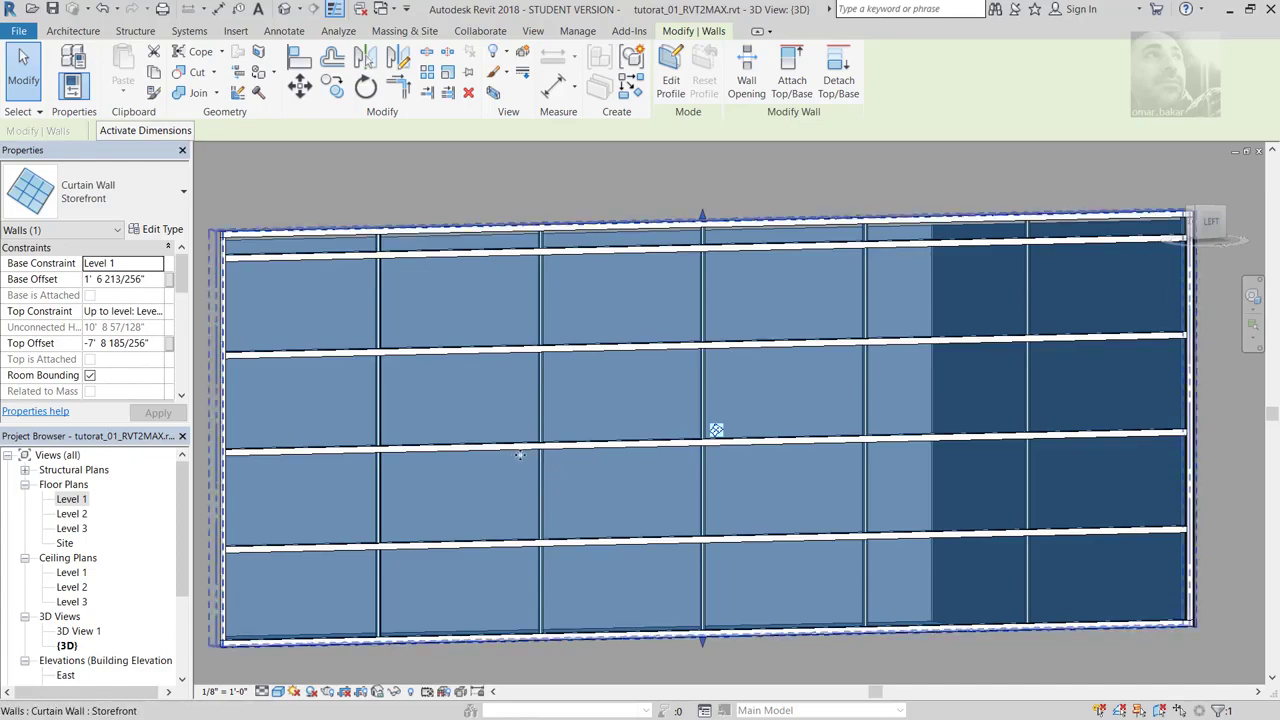
Step: Drag the storefront's bottom edge up to a base offset of about 2' 0 9/16"
{"action": "mouse_move", "coordinate": [540, 455]}
{"action": "middle_mouse_down", "text": "shift"}
{"action": "mouse_move", "coordinate": [607, 522]}
{"action": "mouse_move", "coordinate": [551, 531]}
{"action": "mouse_move", "coordinate": [523, 486]}
{"action": "middle_mouse_up", "text": "shift"}
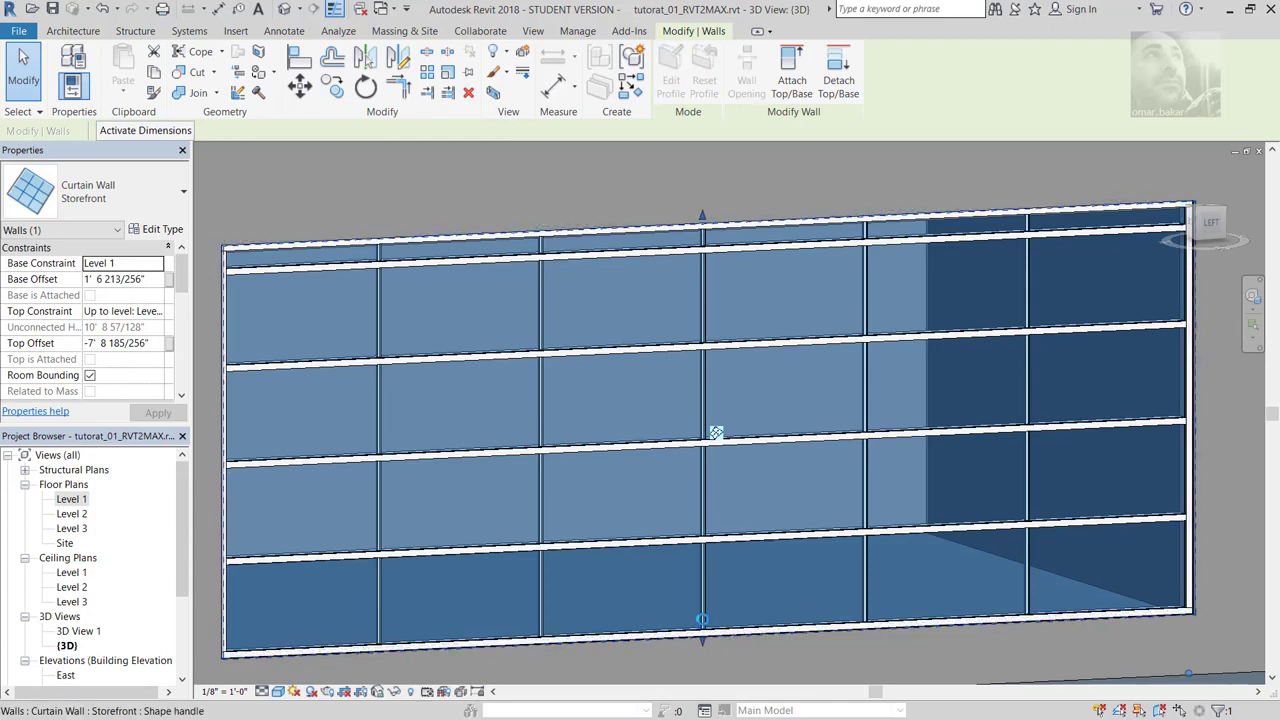
{"action": "left_click_drag", "start_coordinate": [702, 619], "coordinate": [705, 619]}
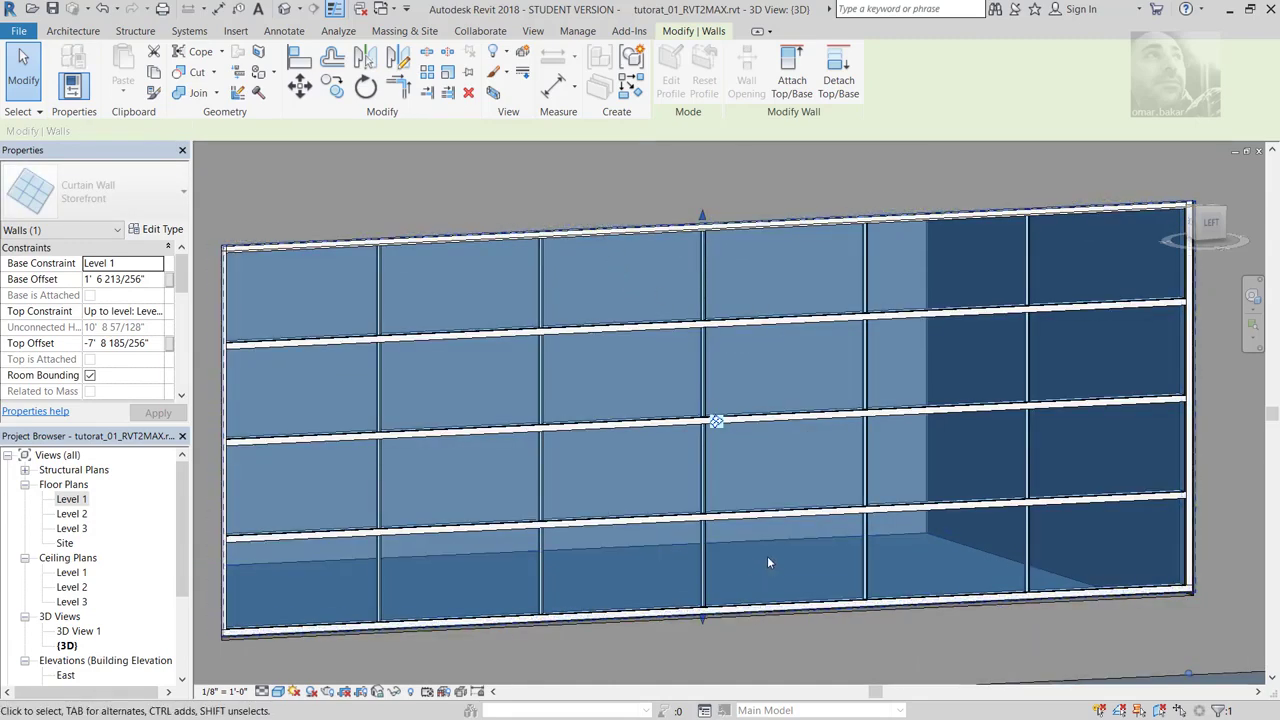
{"action": "middle_click_drag", "start_coordinate": [777, 560], "coordinate": [753, 478]}
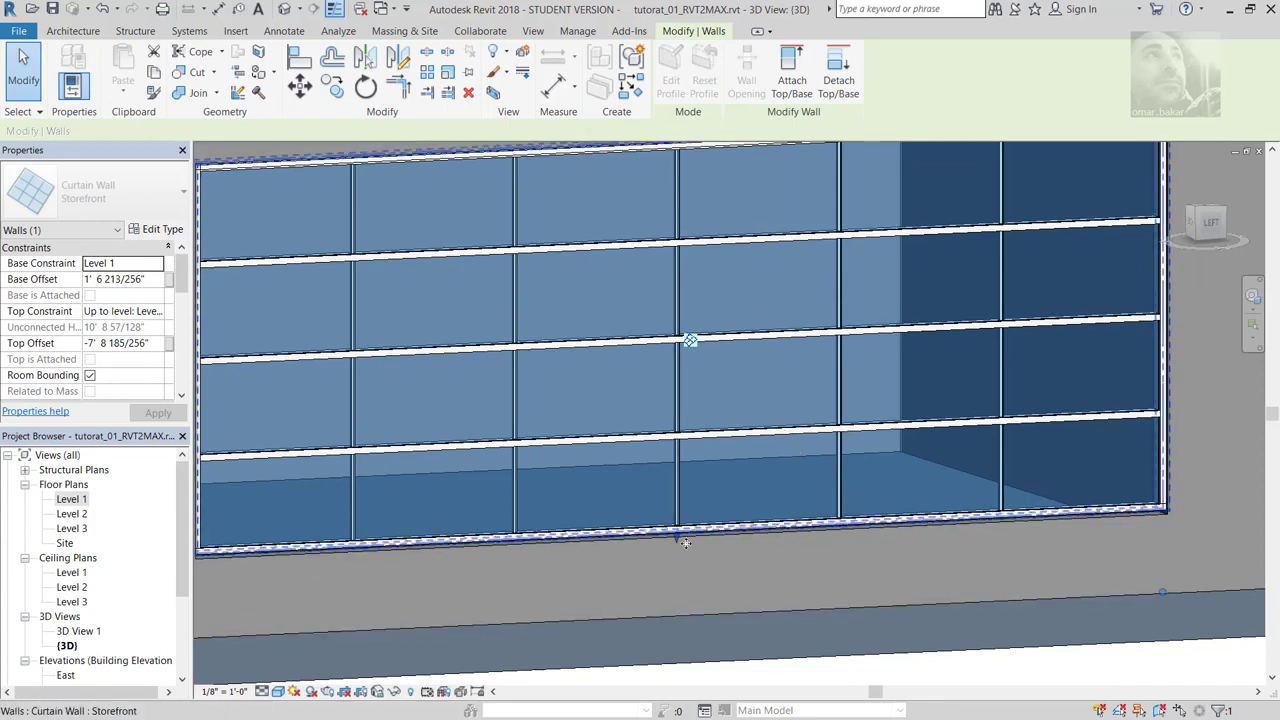
{"action": "left_click_drag", "start_coordinate": [684, 541], "coordinate": [677, 535]}
{"action": "scroll", "coordinate": [682, 538], "scroll_direction": "up", "scroll_amount": 2}
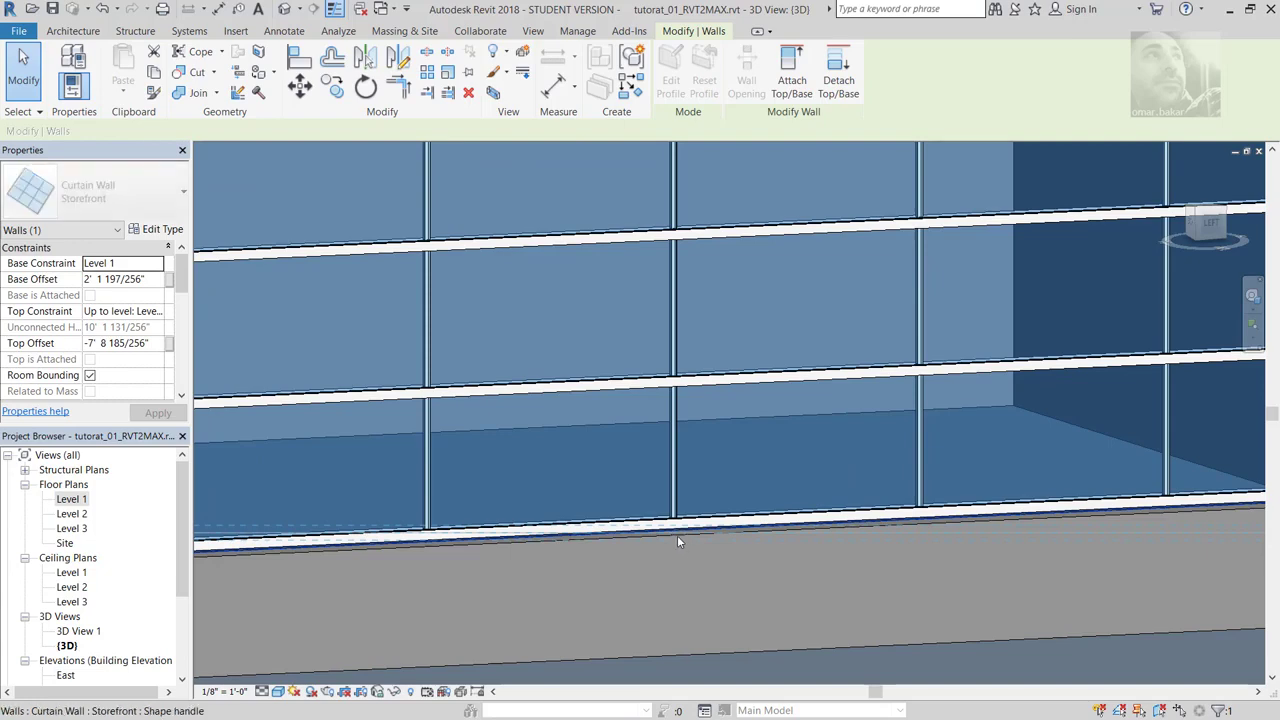
{"action": "scroll", "coordinate": [714, 595], "scroll_direction": "down", "scroll_amount": 2}
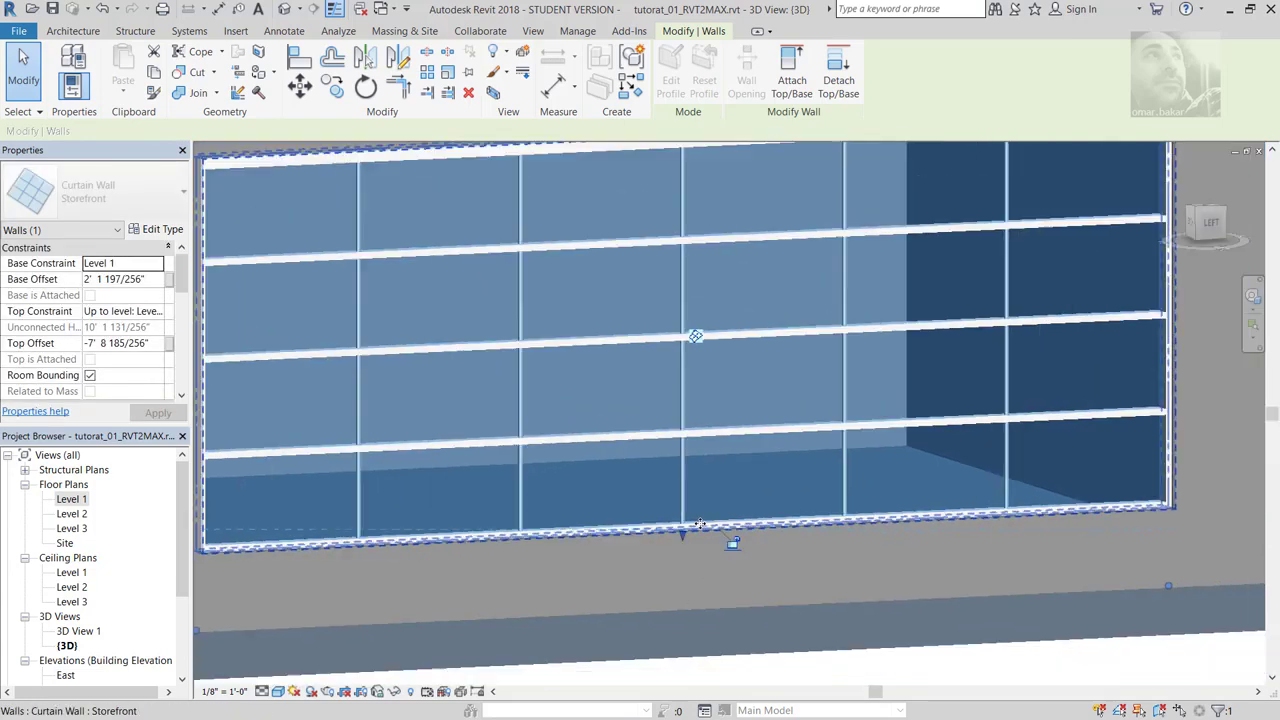
{"action": "scroll", "coordinate": [710, 560], "scroll_direction": "down", "scroll_amount": 1}
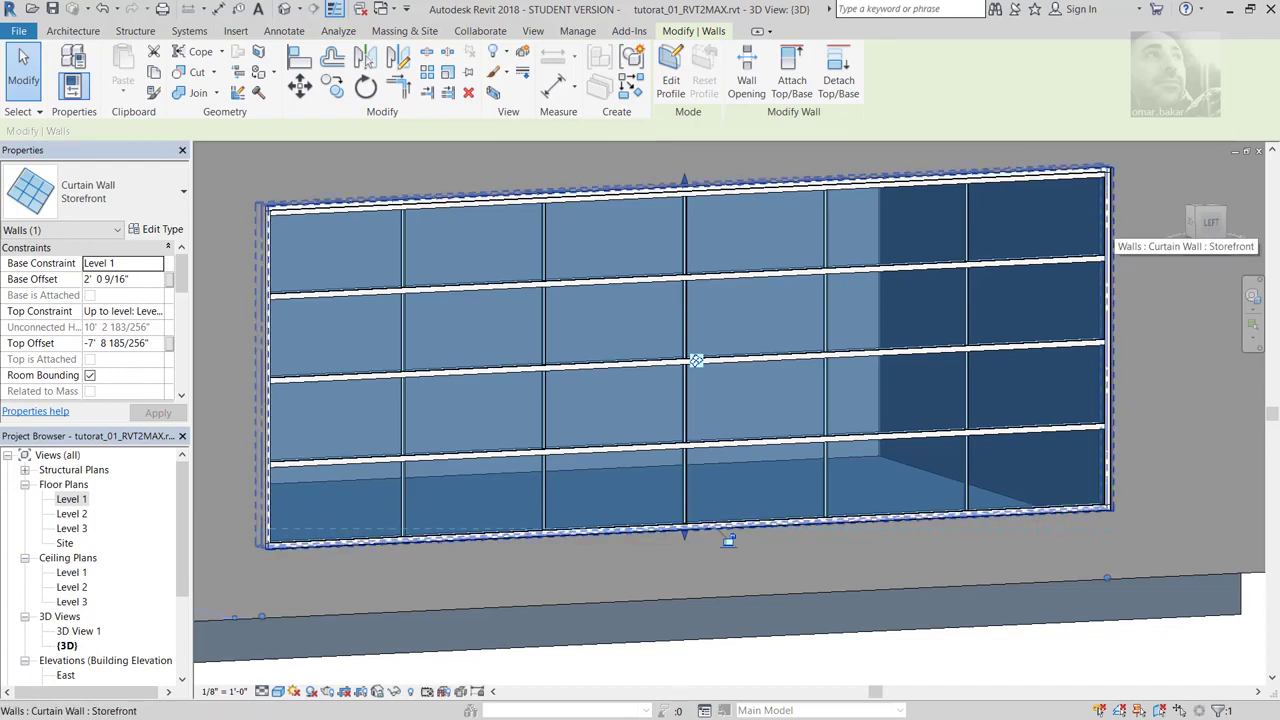
{"action": "scroll", "coordinate": [1030, 330], "scroll_direction": "down", "scroll_amount": 1}
{"action": "scroll", "coordinate": [1030, 330], "scroll_direction": "down", "scroll_amount": 3}
{"action": "scroll", "coordinate": [1030, 330], "scroll_direction": "down", "scroll_amount": 2}
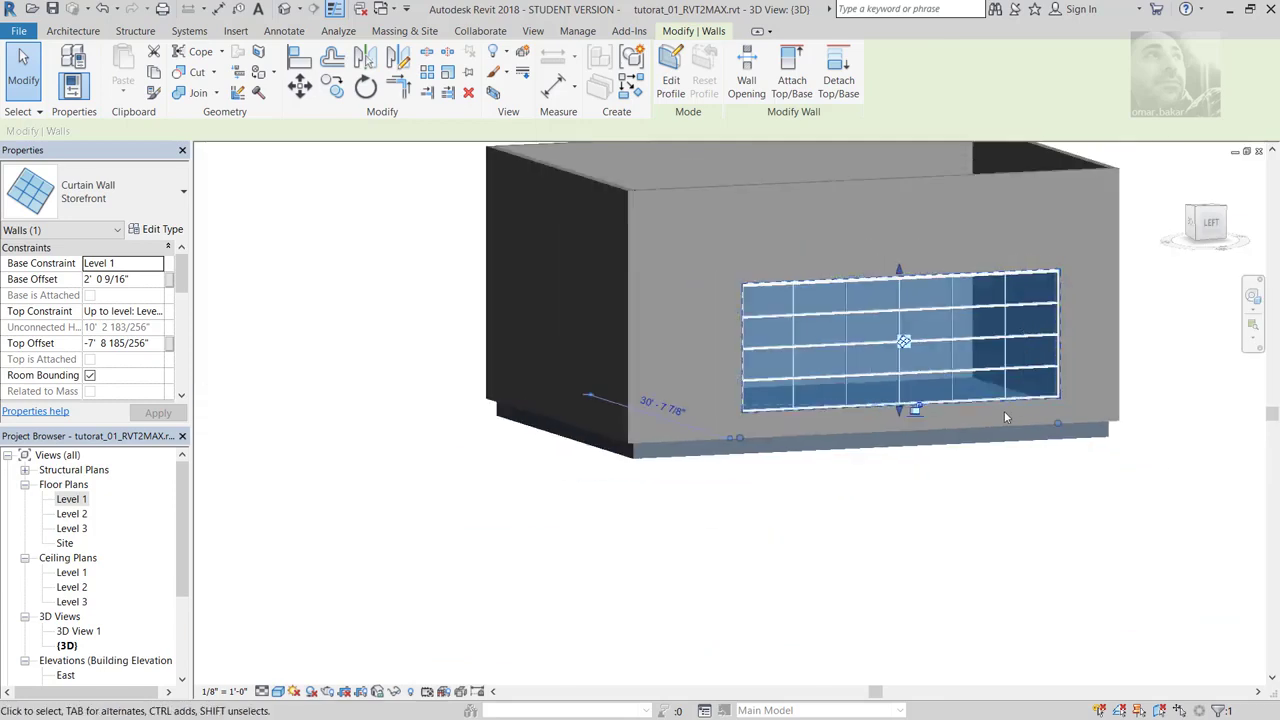
{"action": "left_click", "coordinate": [1010, 574]}
{"action": "mouse_move", "coordinate": [1088, 573]}
{"action": "middle_mouse_down", "text": "shift"}
{"action": "mouse_move", "coordinate": [863, 473]}
{"action": "mouse_move", "coordinate": [898, 515]}
{"action": "mouse_move", "coordinate": [780, 563]}
{"action": "mouse_move", "coordinate": [804, 544]}
{"action": "middle_mouse_up", "text": "shift"}
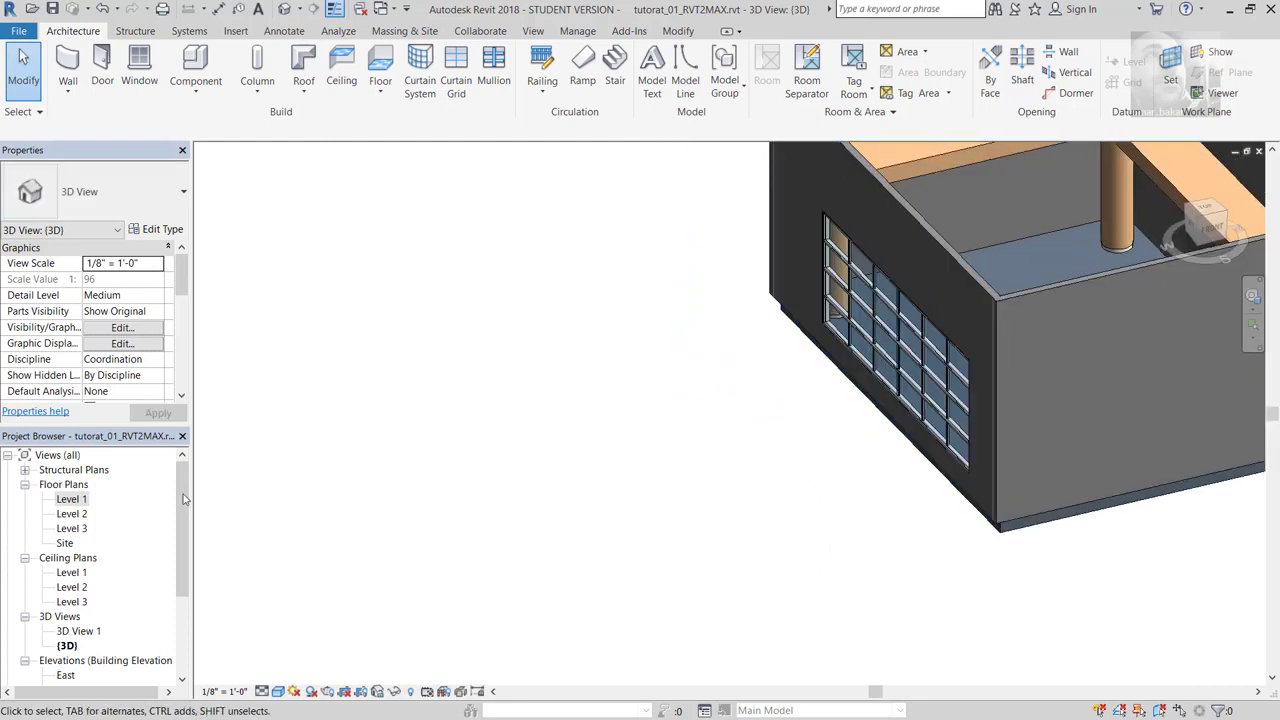
Step: Turn on shadows in the 3D View 1 perspective, then open the Level 2 floor plan
{"action": "left_click", "coordinate": [71, 499]}
{"action": "double_click", "coordinate": [79, 631]}
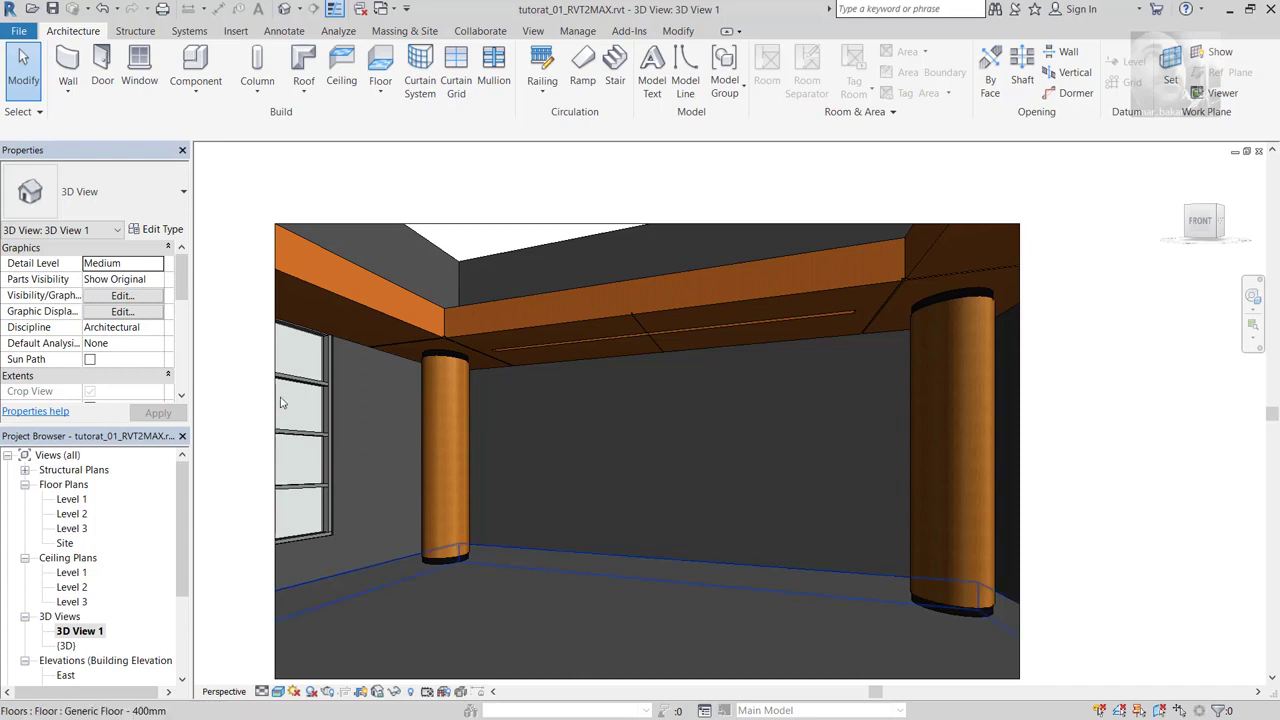
{"action": "left_click", "coordinate": [311, 691]}
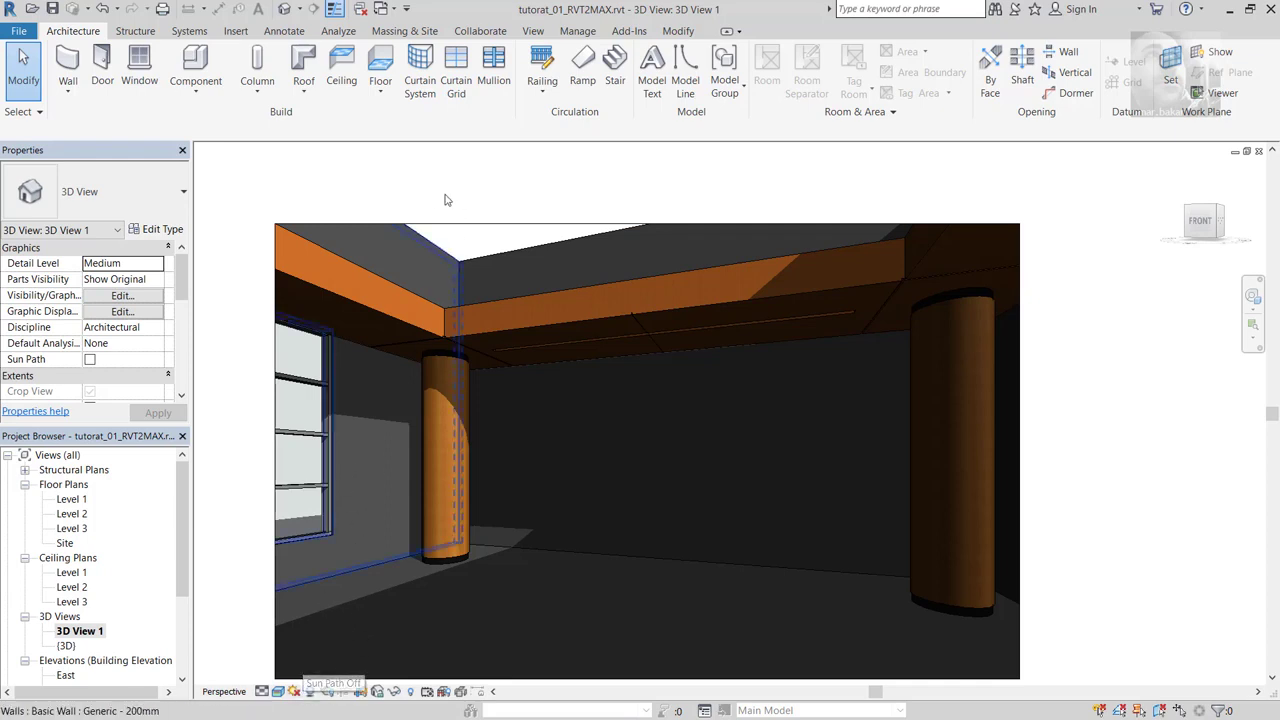
{"action": "left_click", "coordinate": [181, 504]}
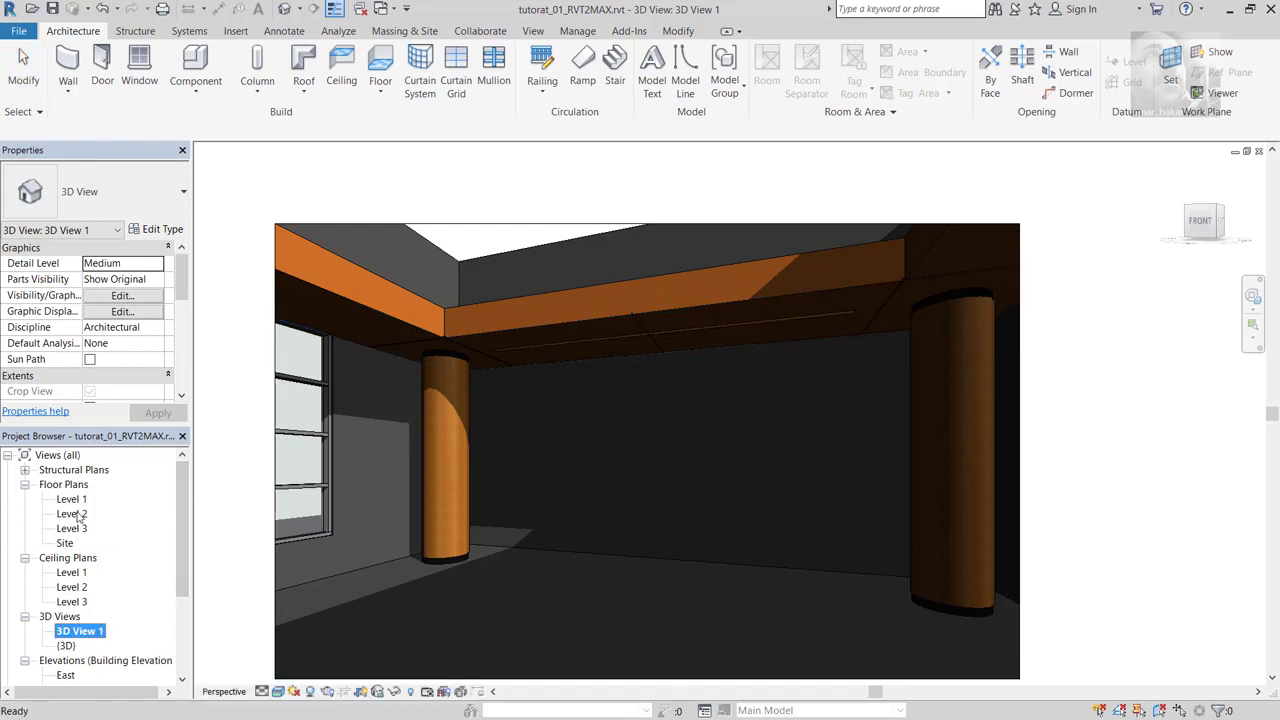
{"action": "double_click", "coordinate": [79, 516]}
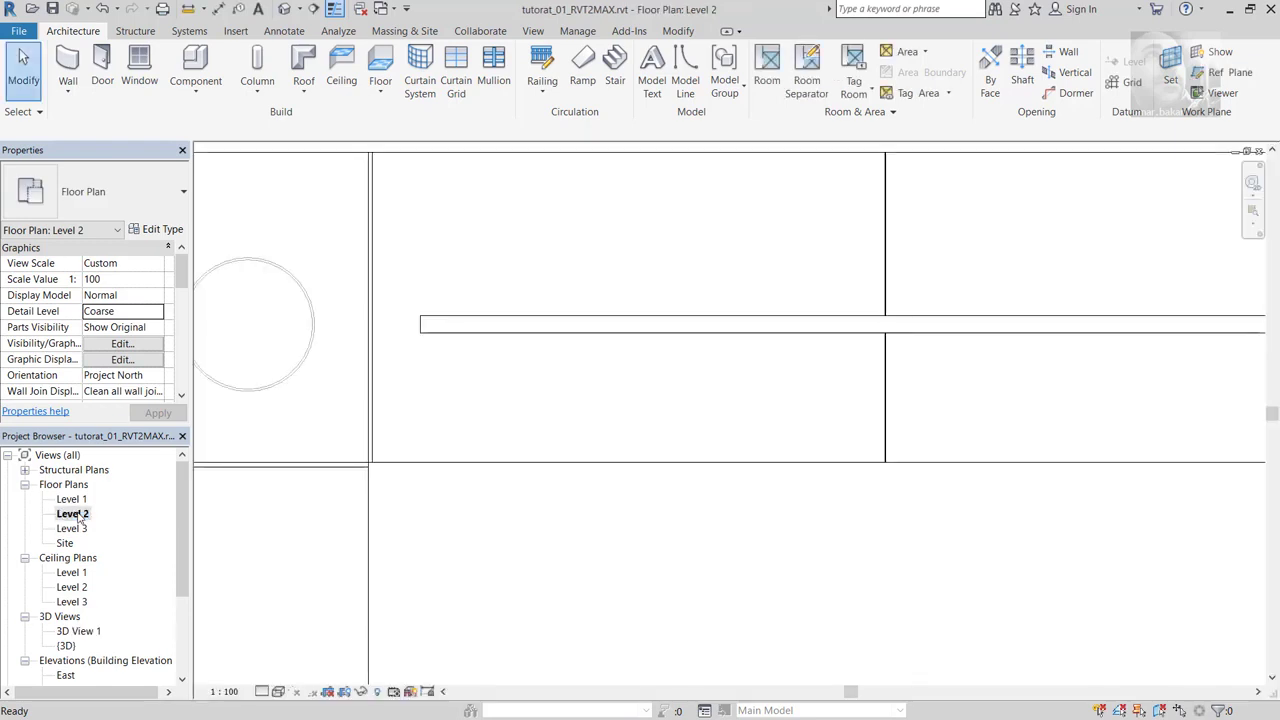
Step: Open the Level 2 reflected ceiling plan, center the building outline, and start a ceiling
{"action": "double_click", "coordinate": [73, 587]}
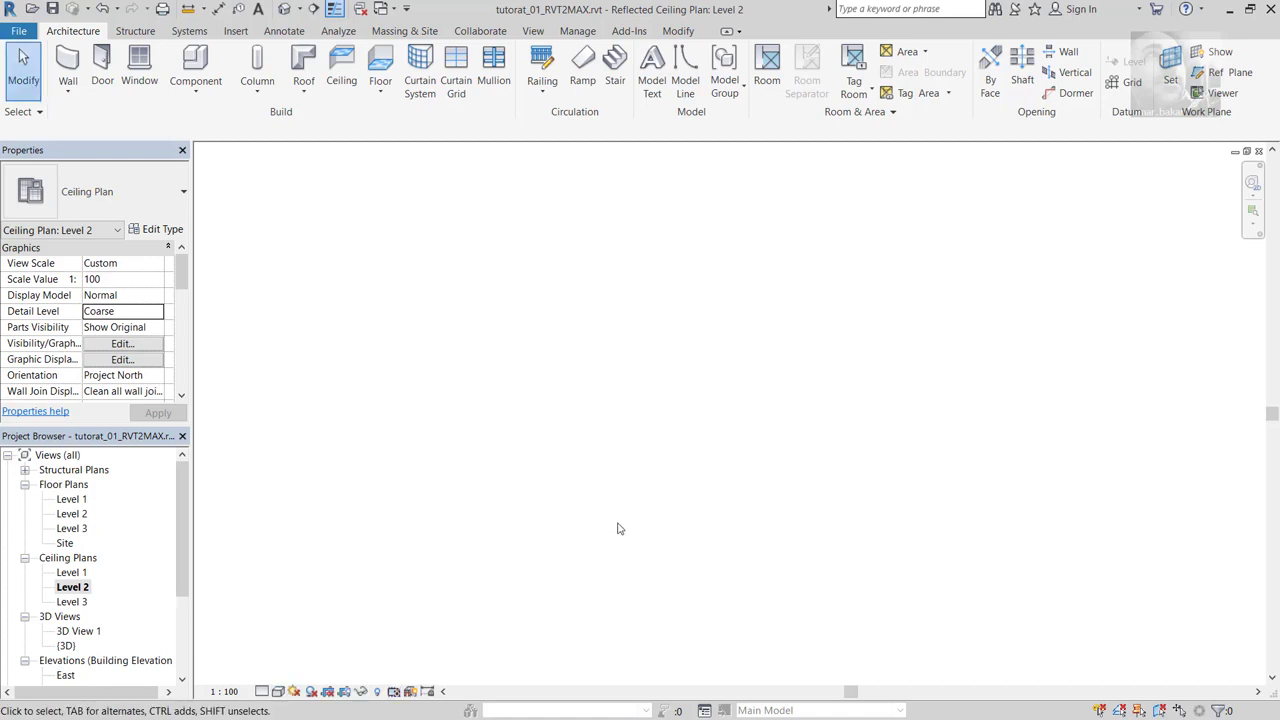
{"action": "scroll", "coordinate": [617, 527], "scroll_direction": "down", "scroll_amount": 3}
{"action": "scroll", "coordinate": [551, 394], "scroll_direction": "up", "scroll_amount": 2}
{"action": "scroll", "coordinate": [557, 415], "scroll_direction": "down", "scroll_amount": 2}
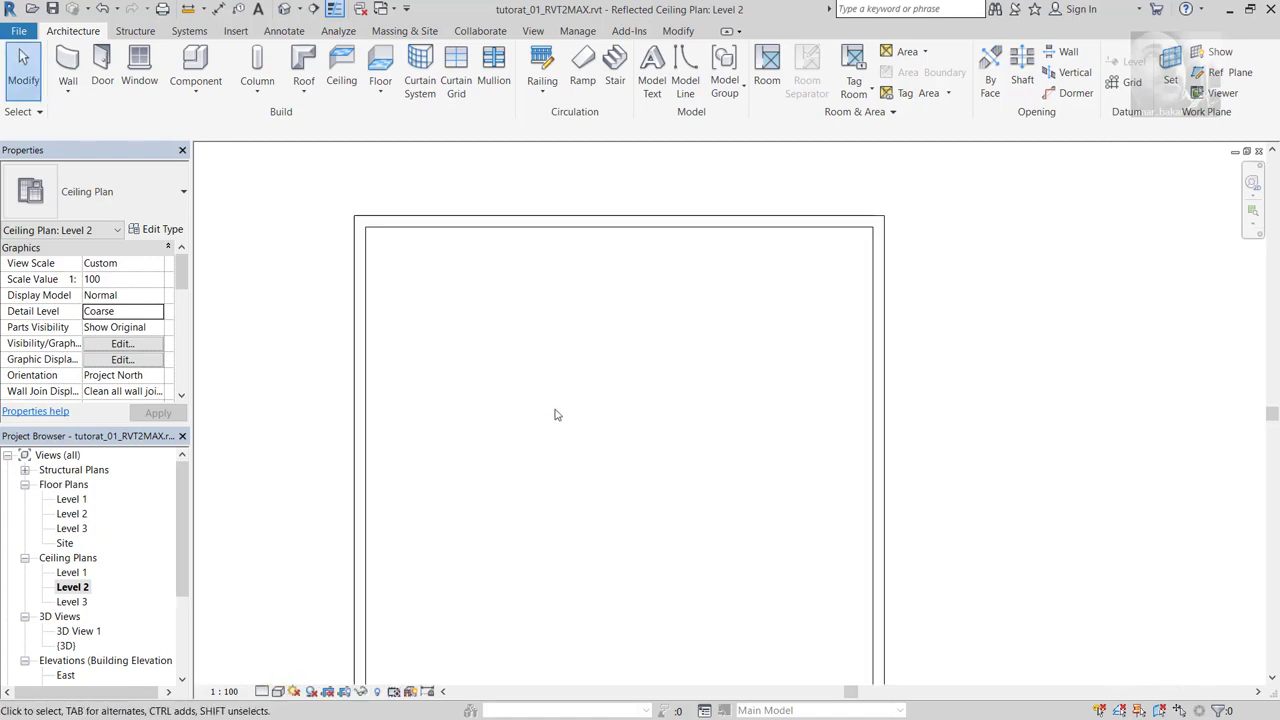
{"action": "scroll", "coordinate": [557, 415], "scroll_direction": "down", "scroll_amount": 2}
{"action": "middle_click_drag", "start_coordinate": [560, 437], "coordinate": [612, 395]}
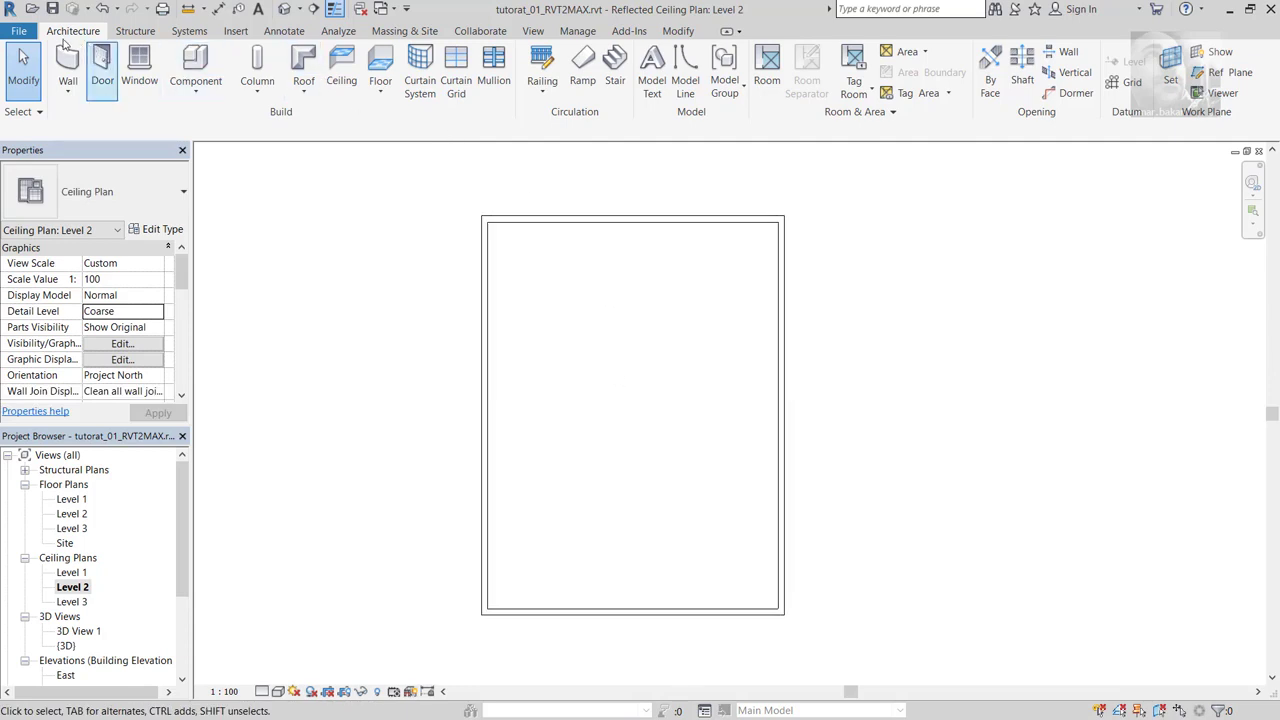
{"action": "left_click", "coordinate": [341, 70]}
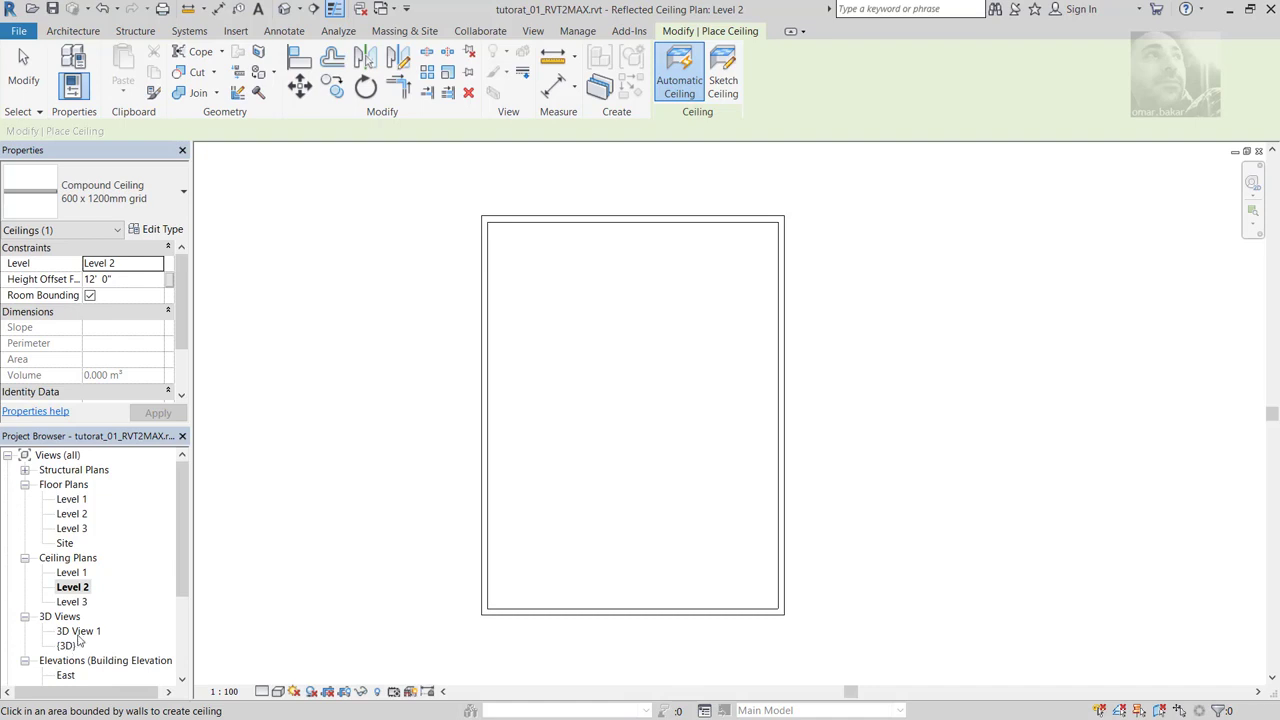
Step: Check ceiling heights in the North elevation, then return to the Level 2 ceiling plan to sketch a ceiling
{"action": "scroll", "coordinate": [80, 648], "scroll_direction": "down", "scroll_amount": 1}
{"action": "double_click", "coordinate": [70, 646]}
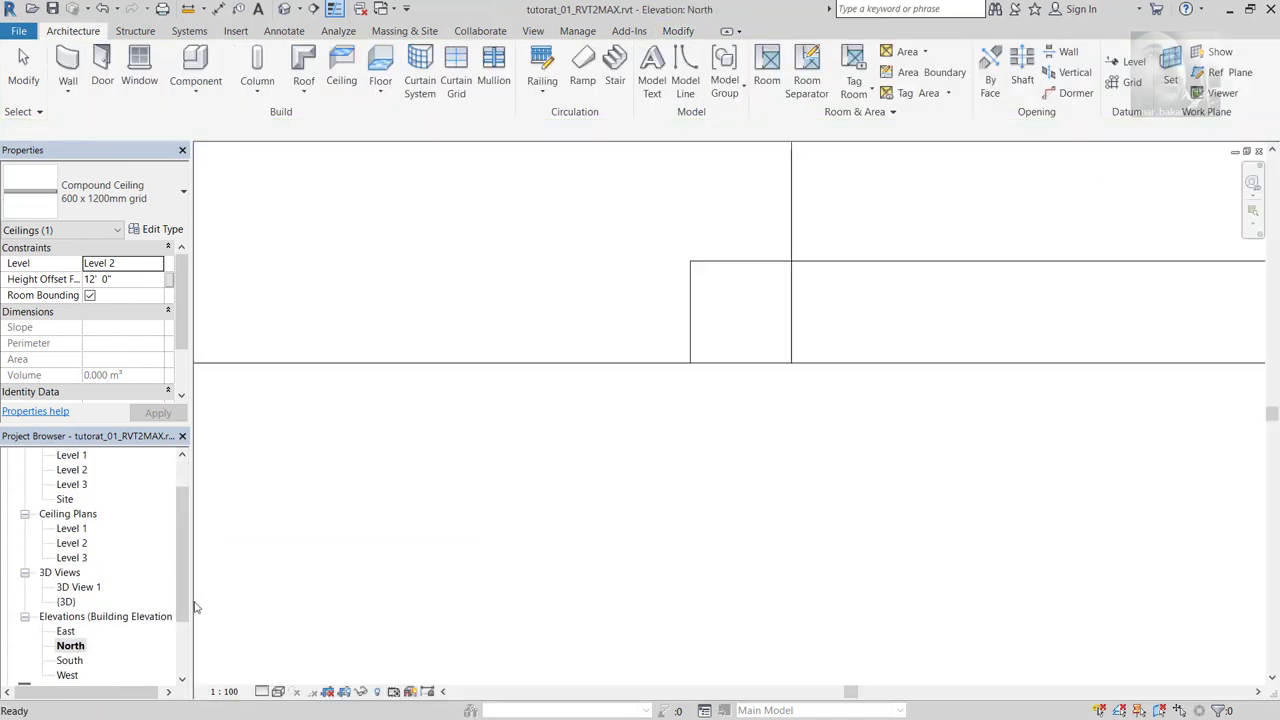
{"action": "middle_click_drag", "start_coordinate": [835, 563], "coordinate": [729, 511]}
{"action": "scroll", "coordinate": [729, 513], "scroll_direction": "up", "scroll_amount": 2}
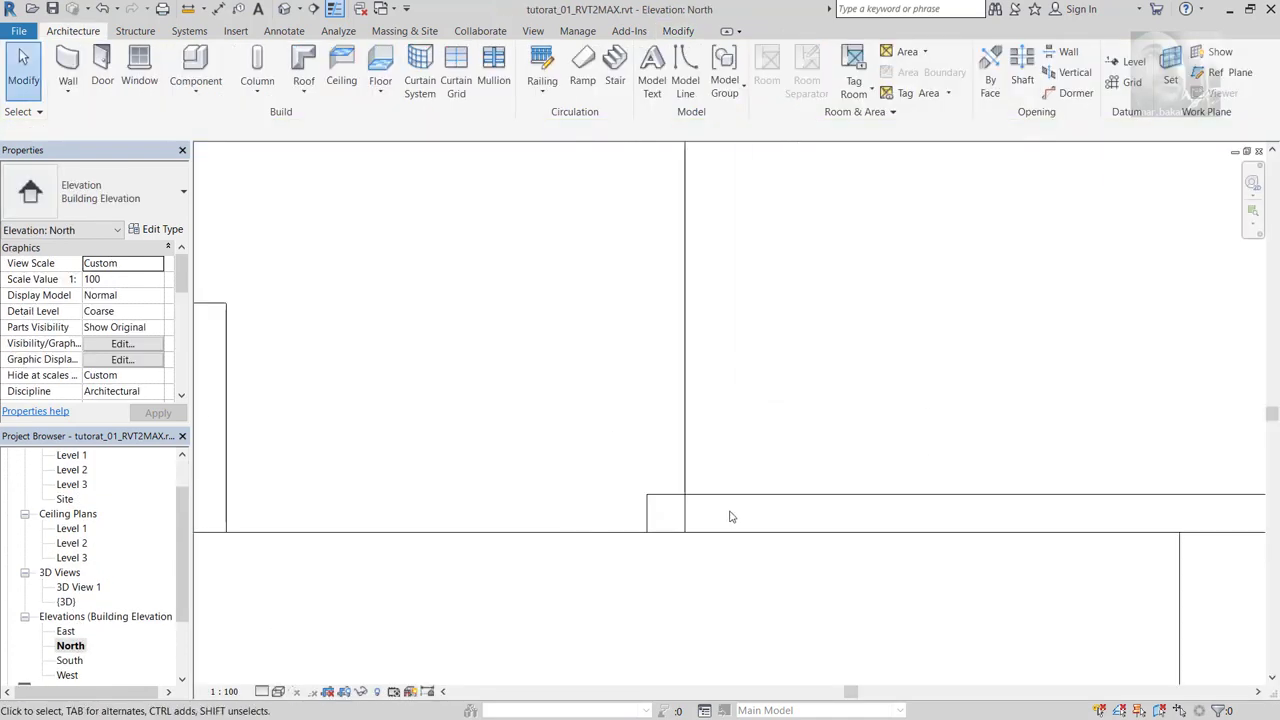
{"action": "scroll", "coordinate": [729, 515], "scroll_direction": "up", "scroll_amount": 2}
{"action": "scroll", "coordinate": [729, 517], "scroll_direction": "up", "scroll_amount": 2}
{"action": "scroll", "coordinate": [729, 517], "scroll_direction": "down", "scroll_amount": 3}
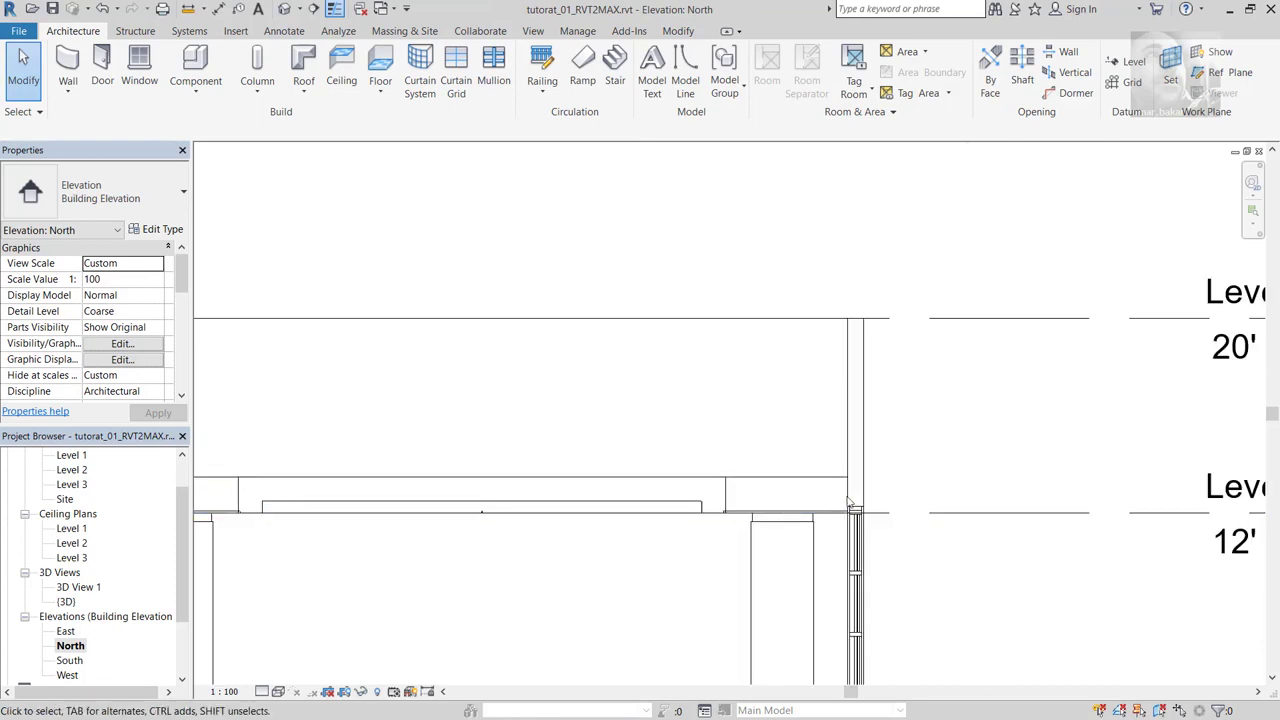
{"action": "middle_click_drag", "start_coordinate": [914, 463], "coordinate": [765, 483]}
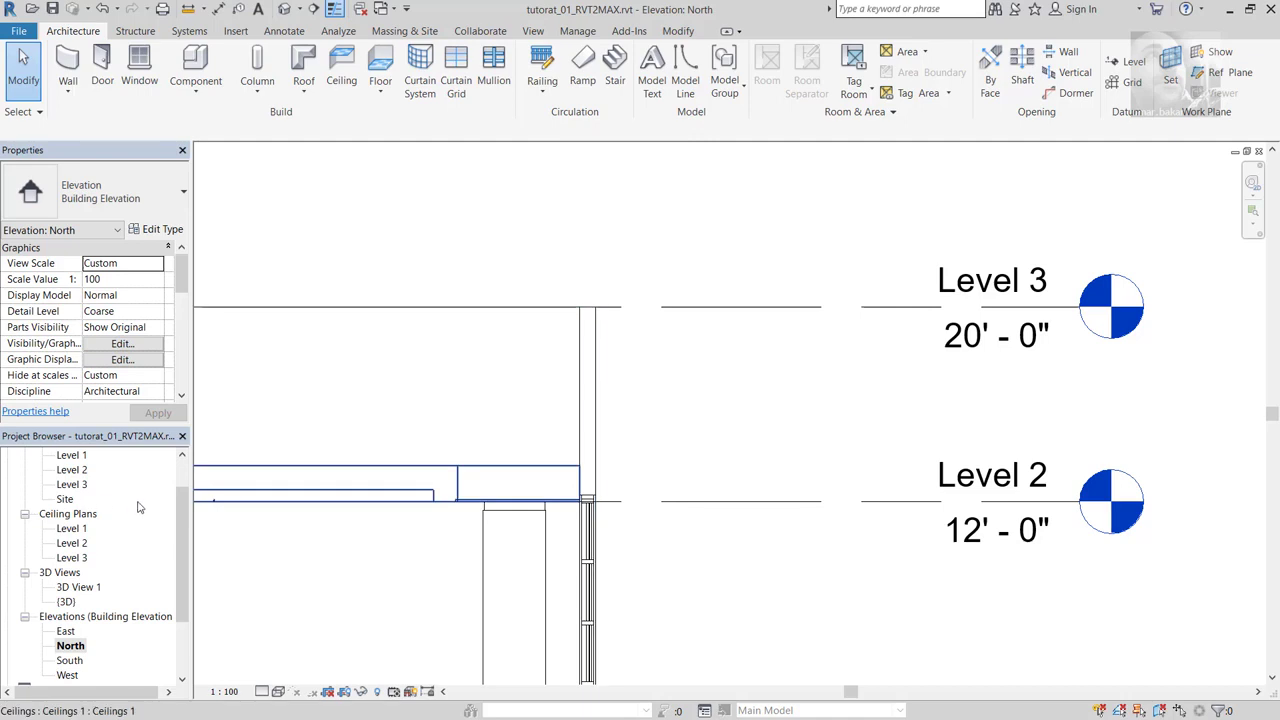
{"action": "double_click", "coordinate": [78, 545]}
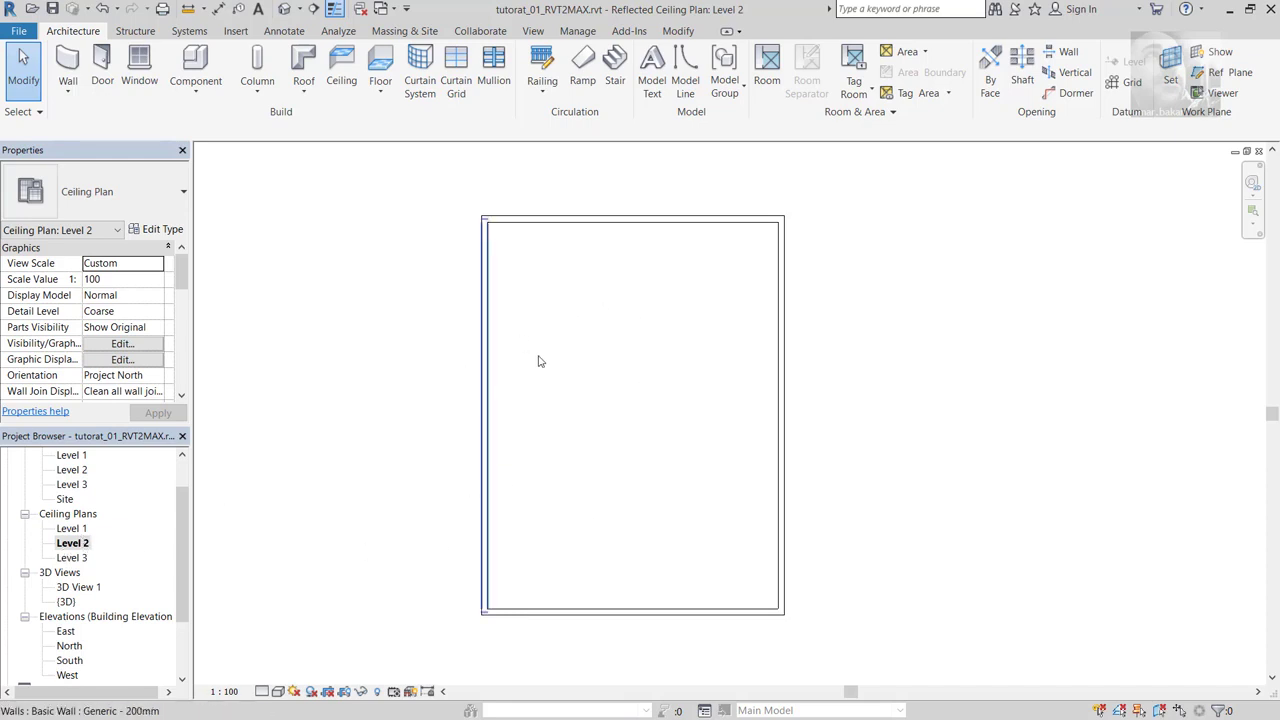
{"action": "left_click", "coordinate": [339, 78]}
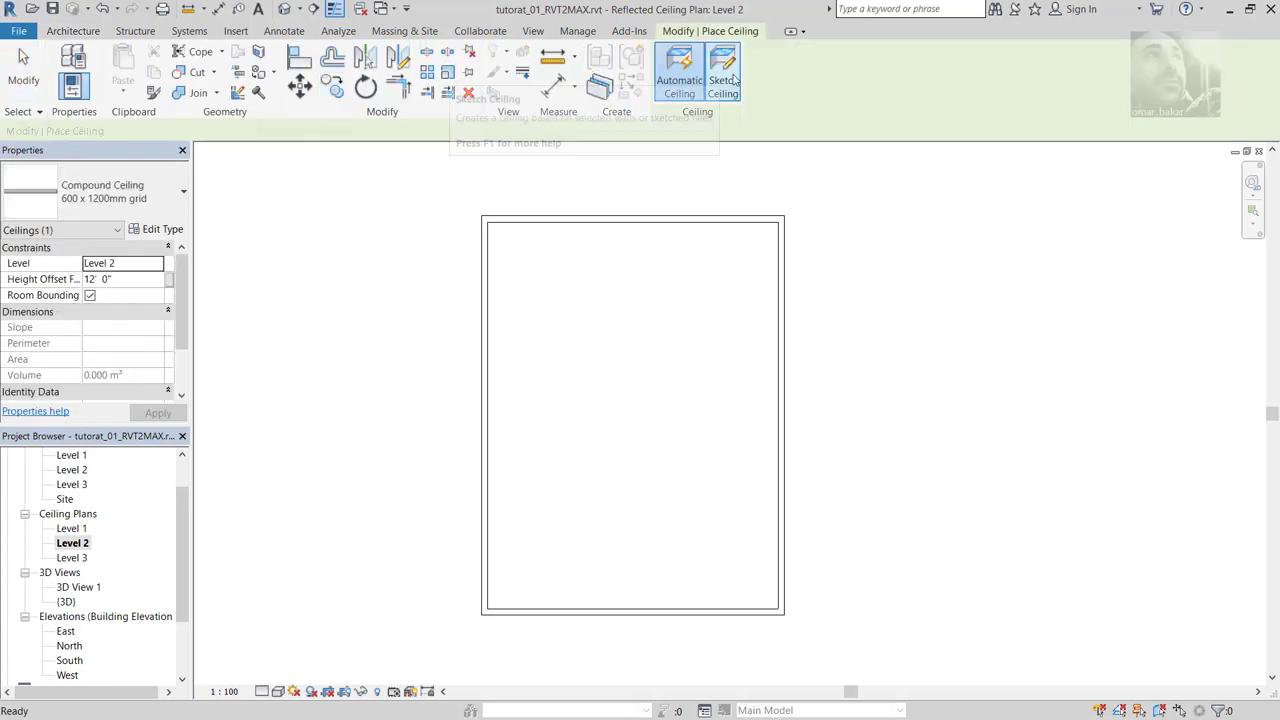
Step: Set the ceiling's Height Offset From Level to 8' 0"
{"action": "double_click", "coordinate": [88, 279]}
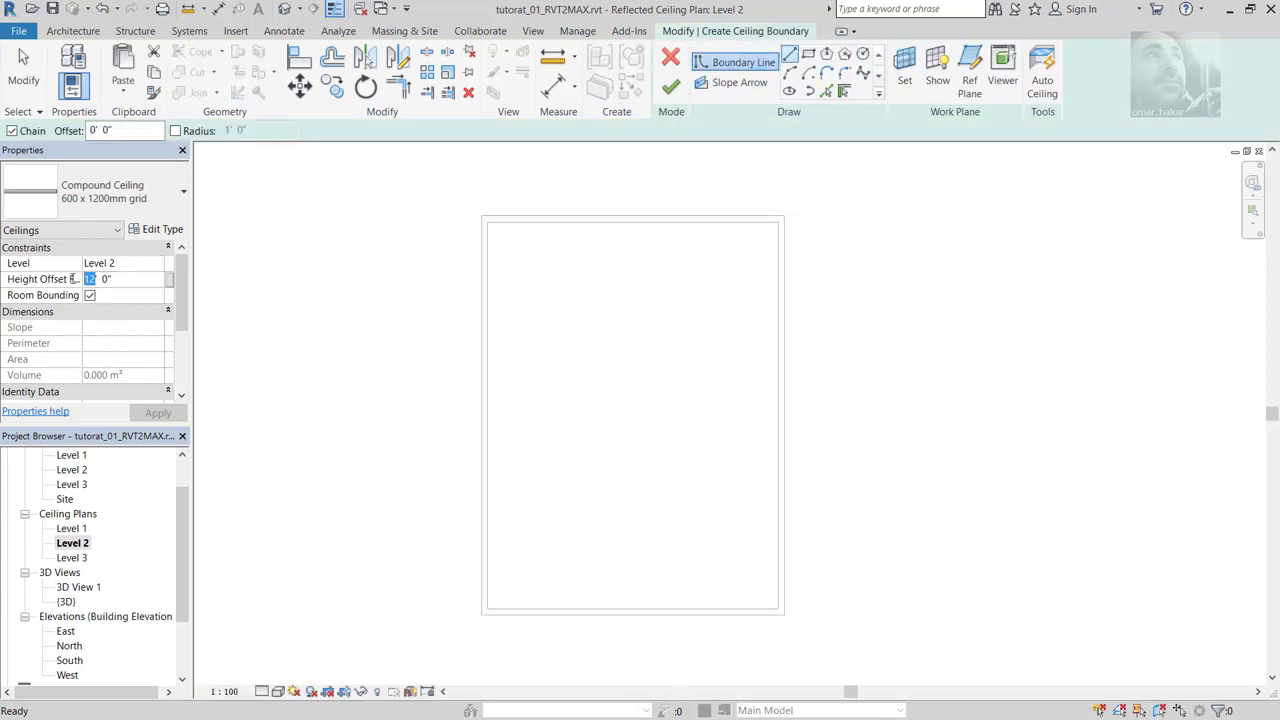
{"action": "type", "text": "8"}
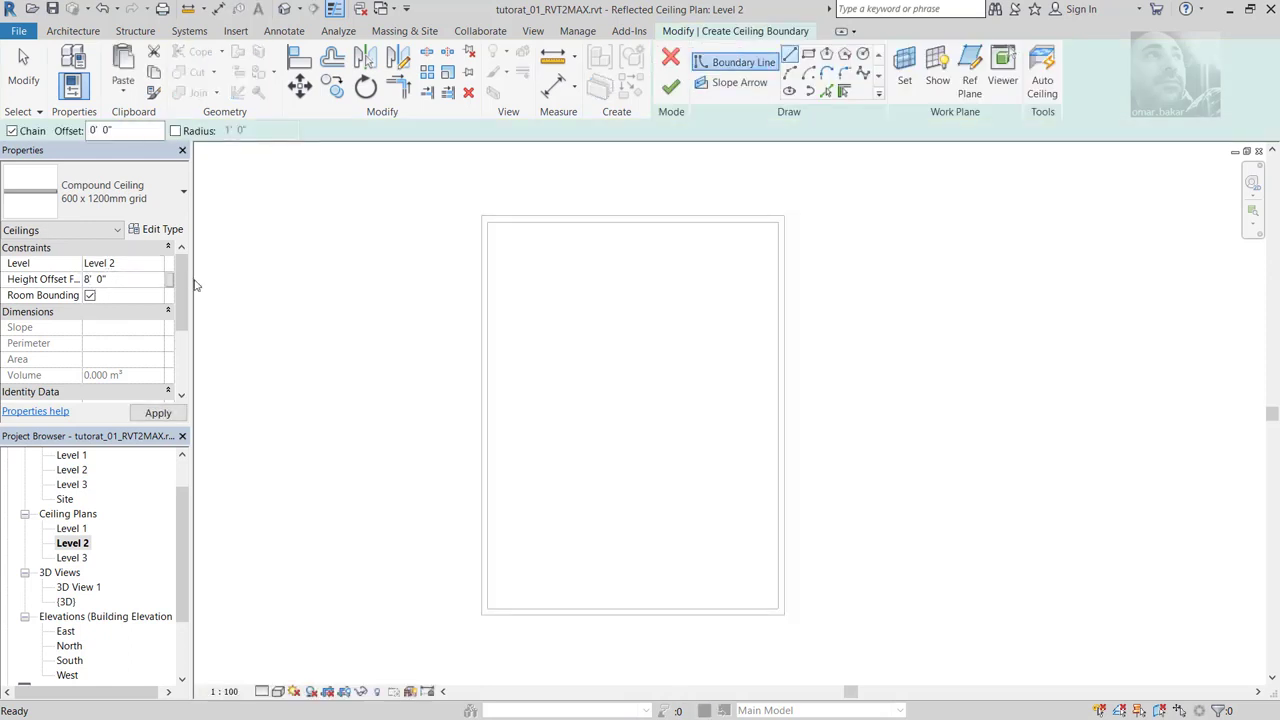
{"action": "left_click", "coordinate": [150, 280]}
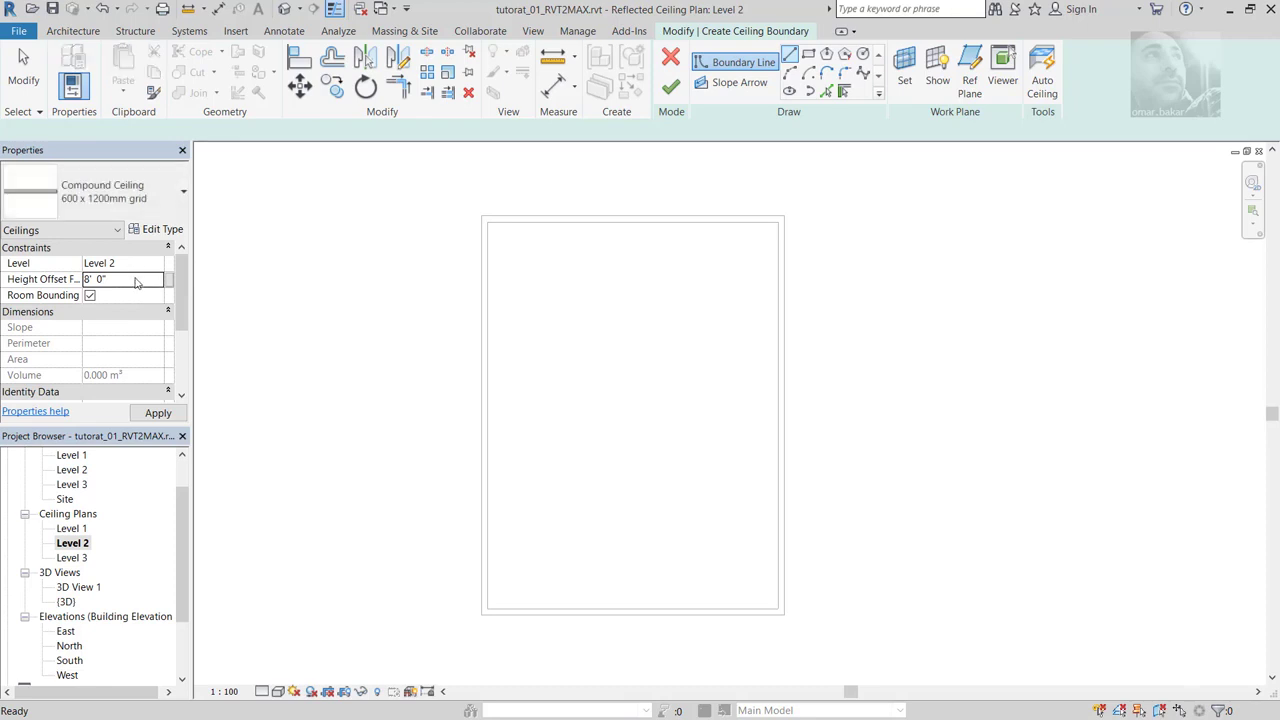
{"action": "key", "text": "Return"}
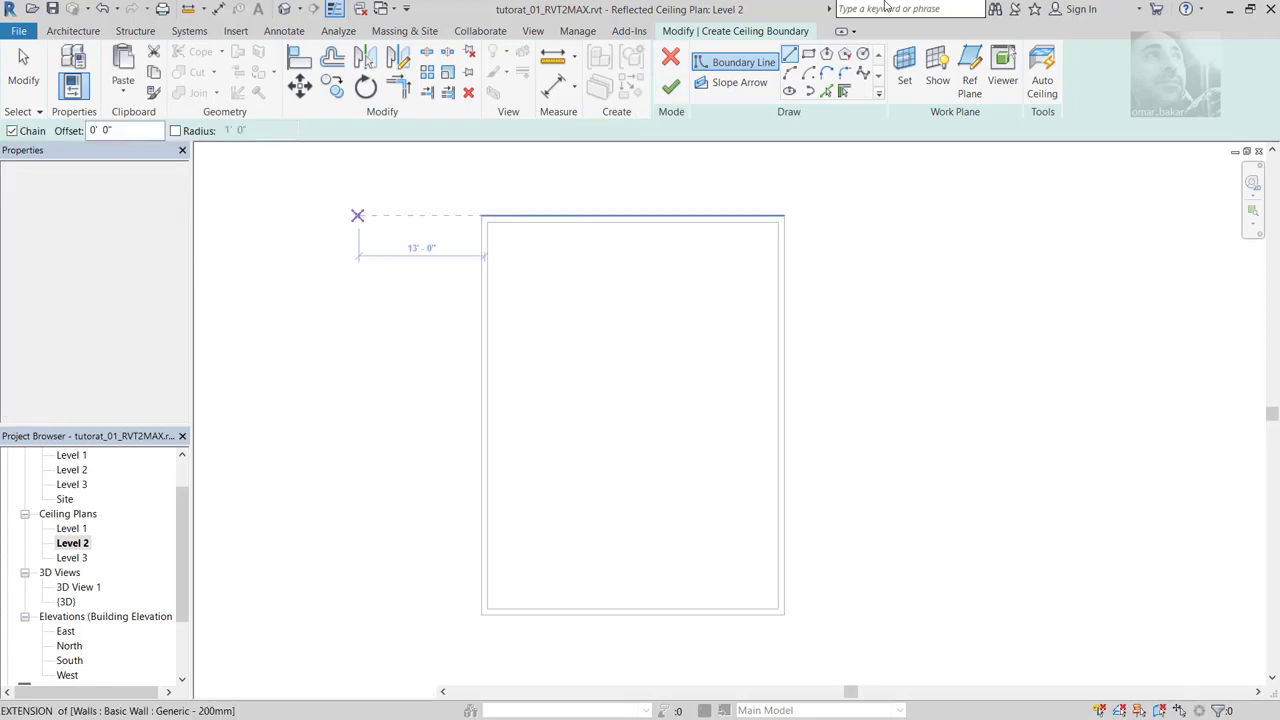
Step: Sketch a 30' x 40' rectangular ceiling boundary inside the room as a Generic basic ceiling and finish the sketch
{"action": "left_click", "coordinate": [808, 53]}
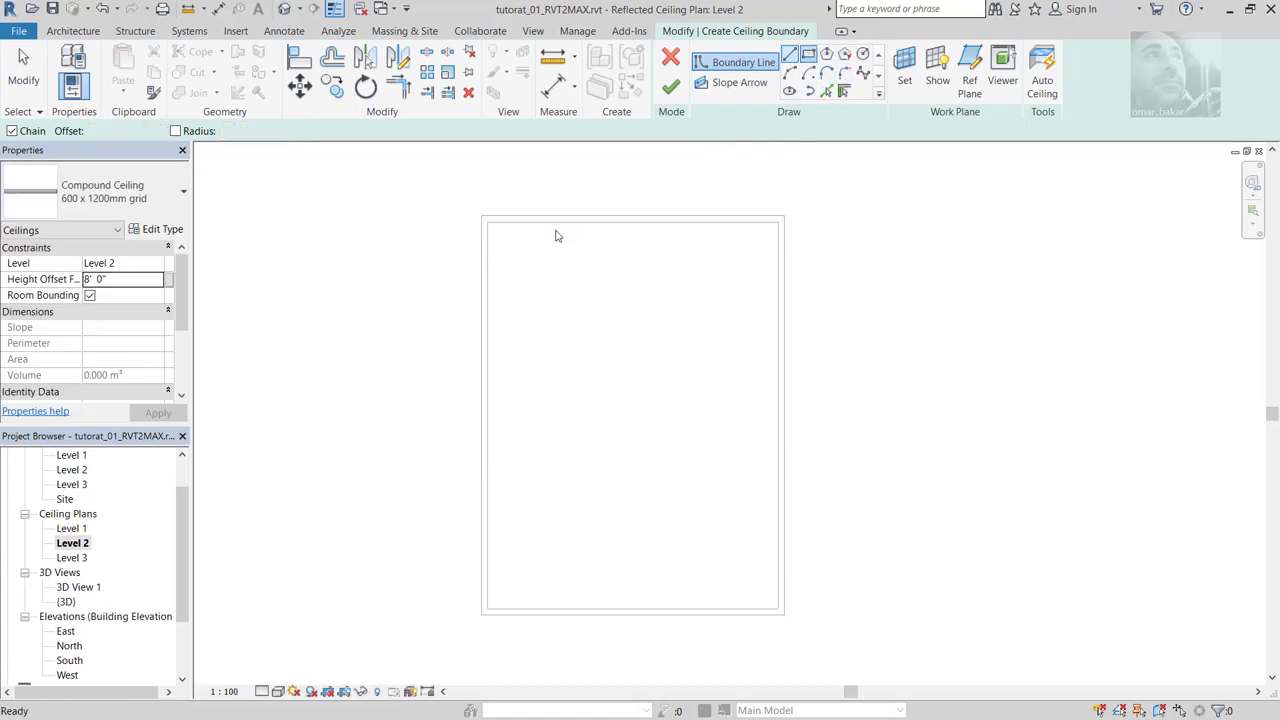
{"action": "left_click", "coordinate": [487, 224]}
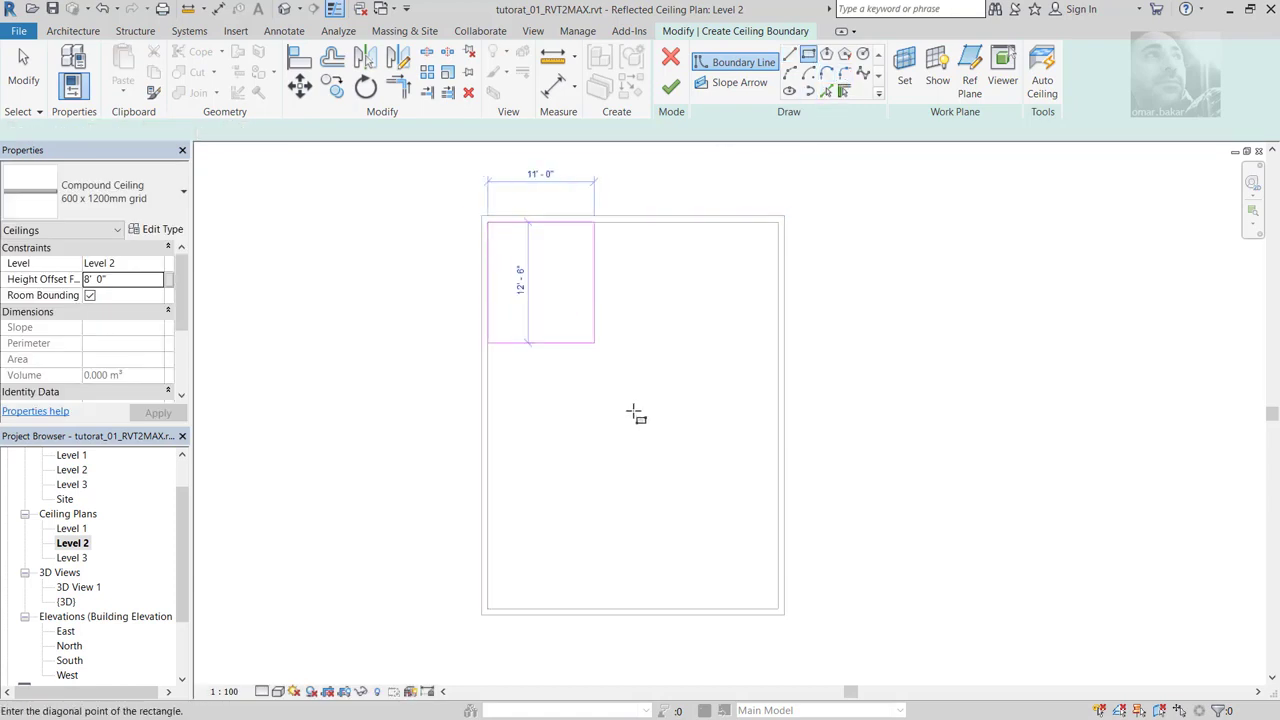
{"action": "left_click", "coordinate": [778, 610]}
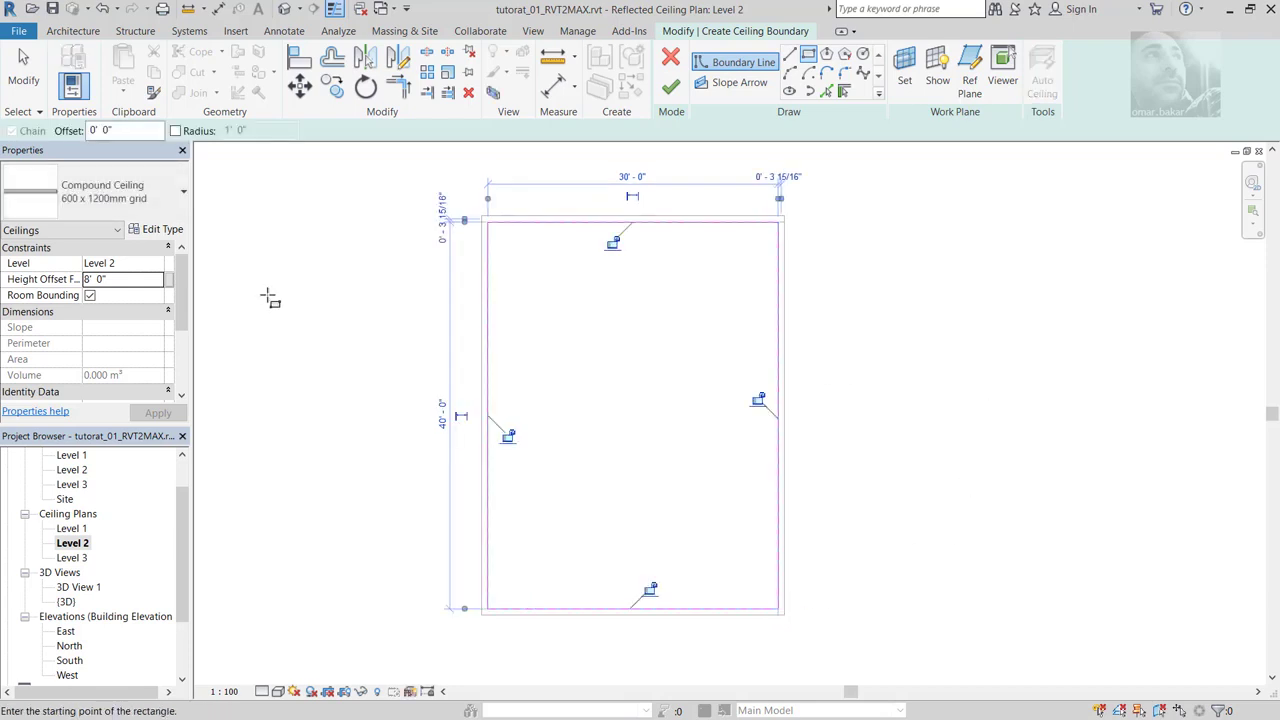
{"action": "left_click", "coordinate": [123, 200]}
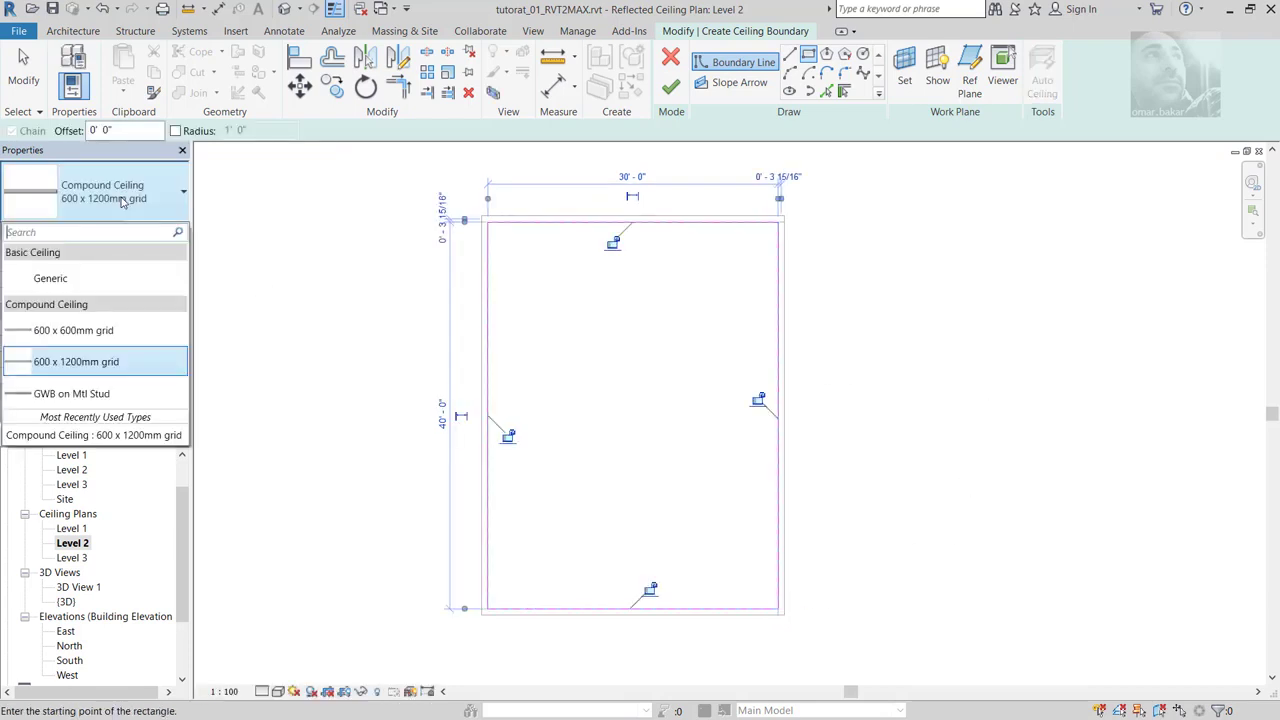
{"action": "left_click", "coordinate": [47, 282]}
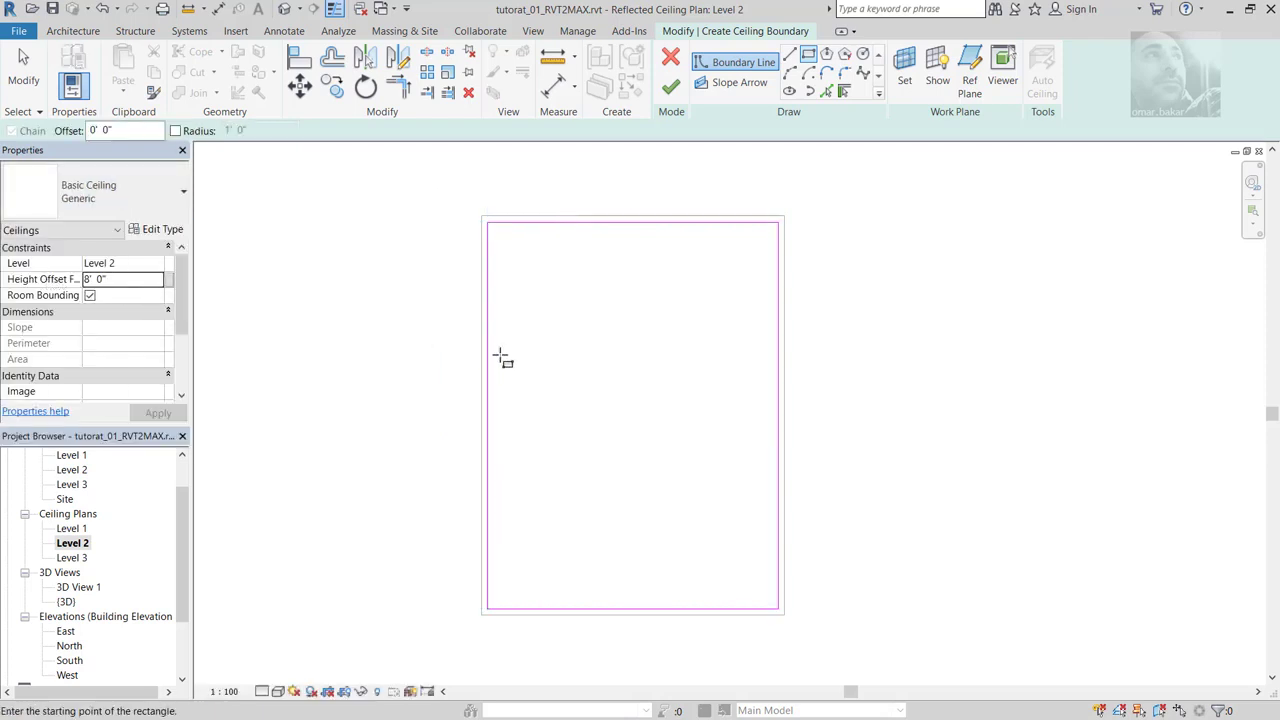
{"action": "left_click", "coordinate": [673, 89]}
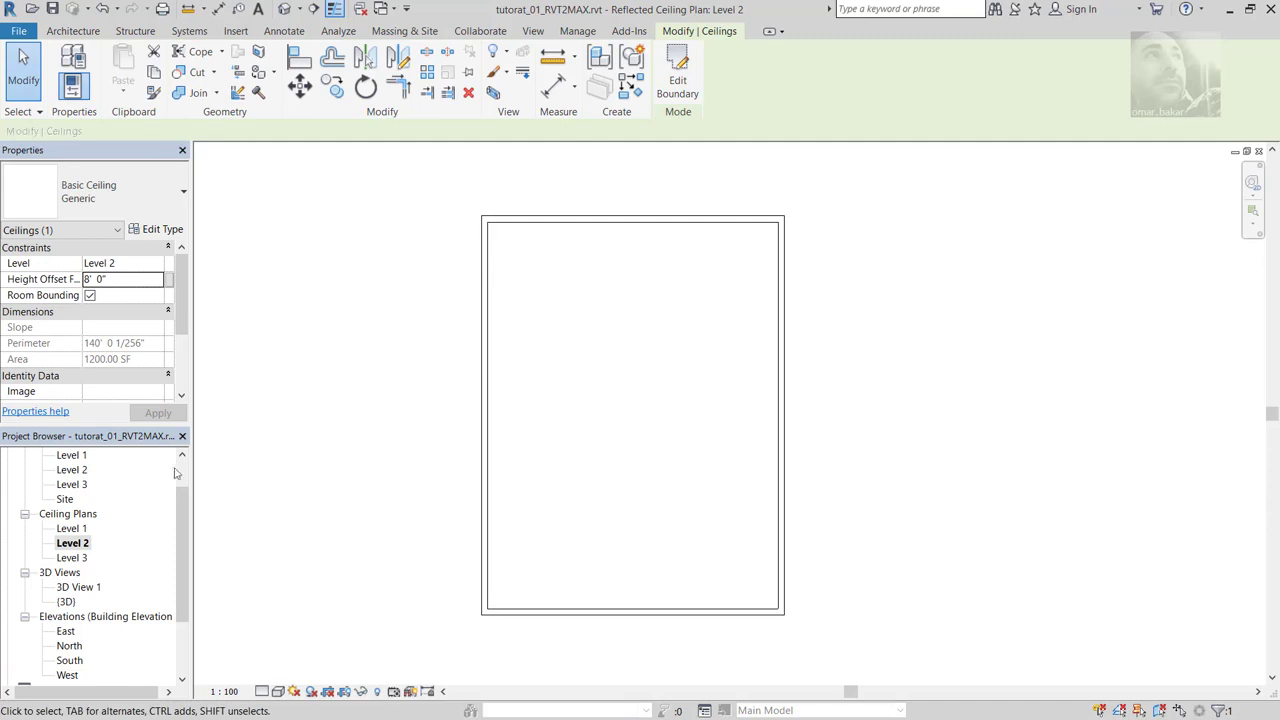
Step: In 3D View 1, extend the camera crop frame up, left and right to show the window wall, then bring up Sun Settings
{"action": "double_click", "coordinate": [74, 588]}
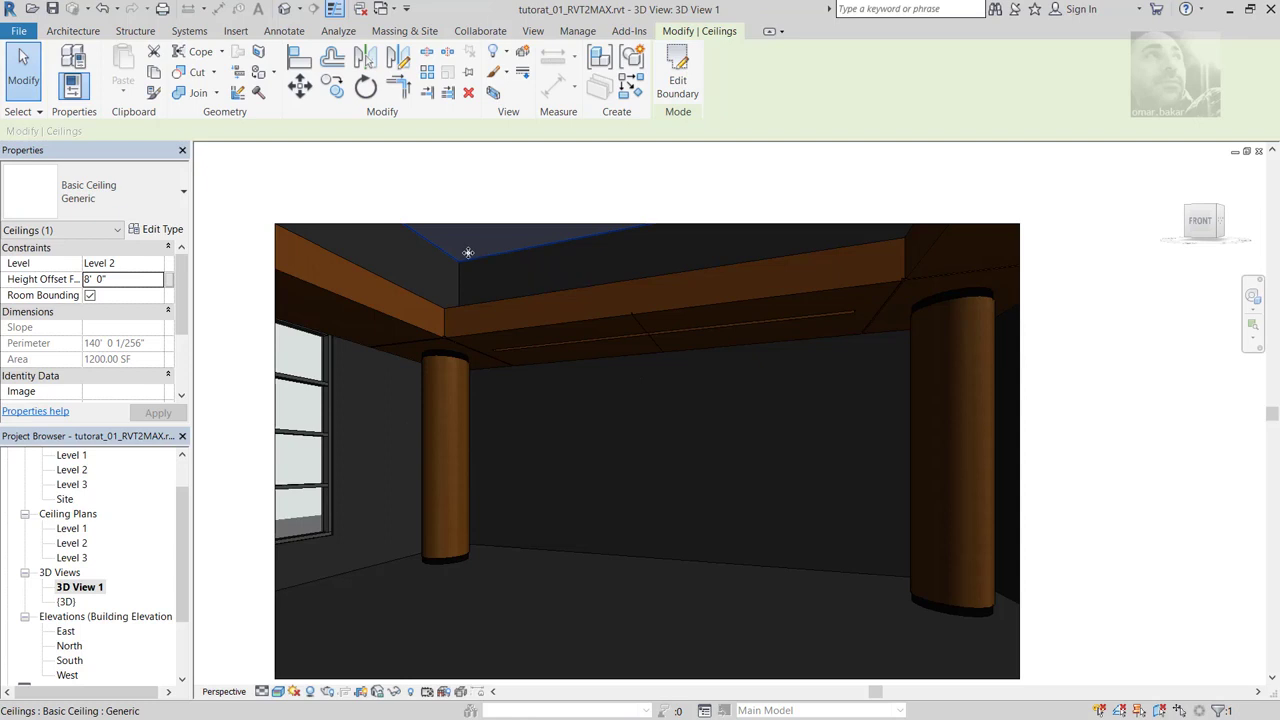
{"action": "scroll", "coordinate": [647, 398], "scroll_direction": "down", "scroll_amount": 3}
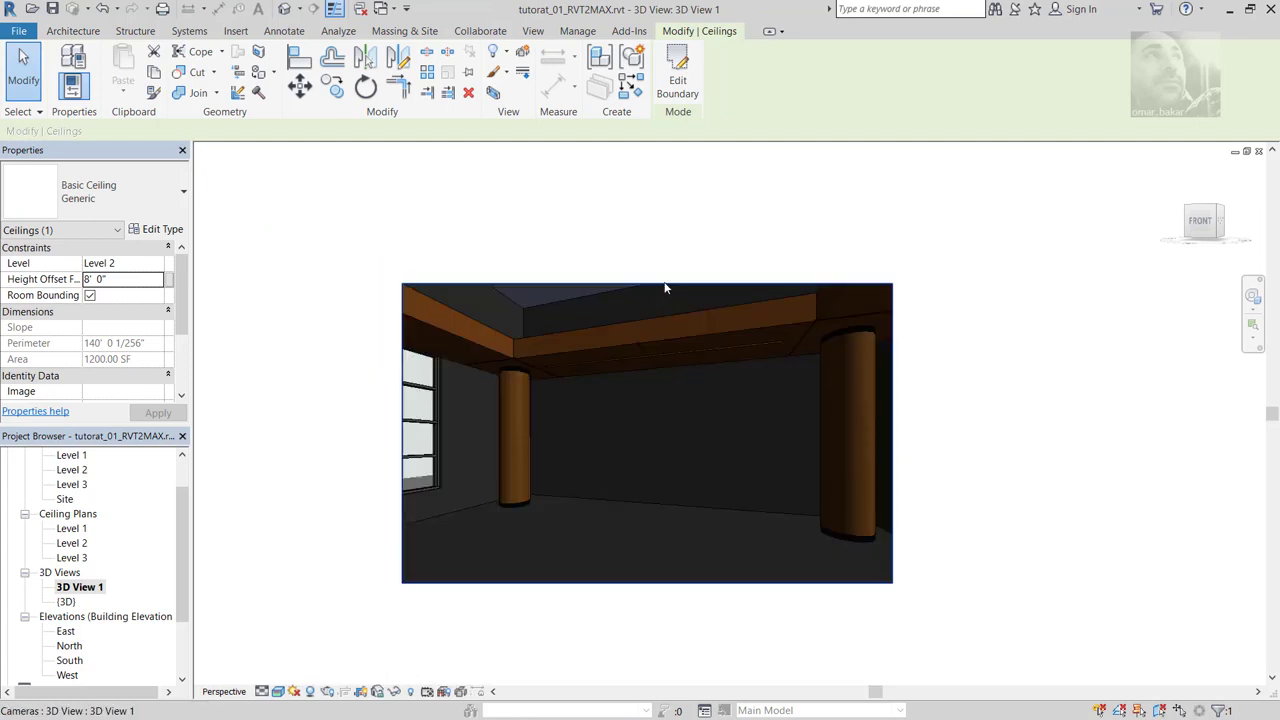
{"action": "left_click", "coordinate": [647, 284]}
{"action": "left_click_drag", "start_coordinate": [647, 284], "coordinate": [647, 230]}
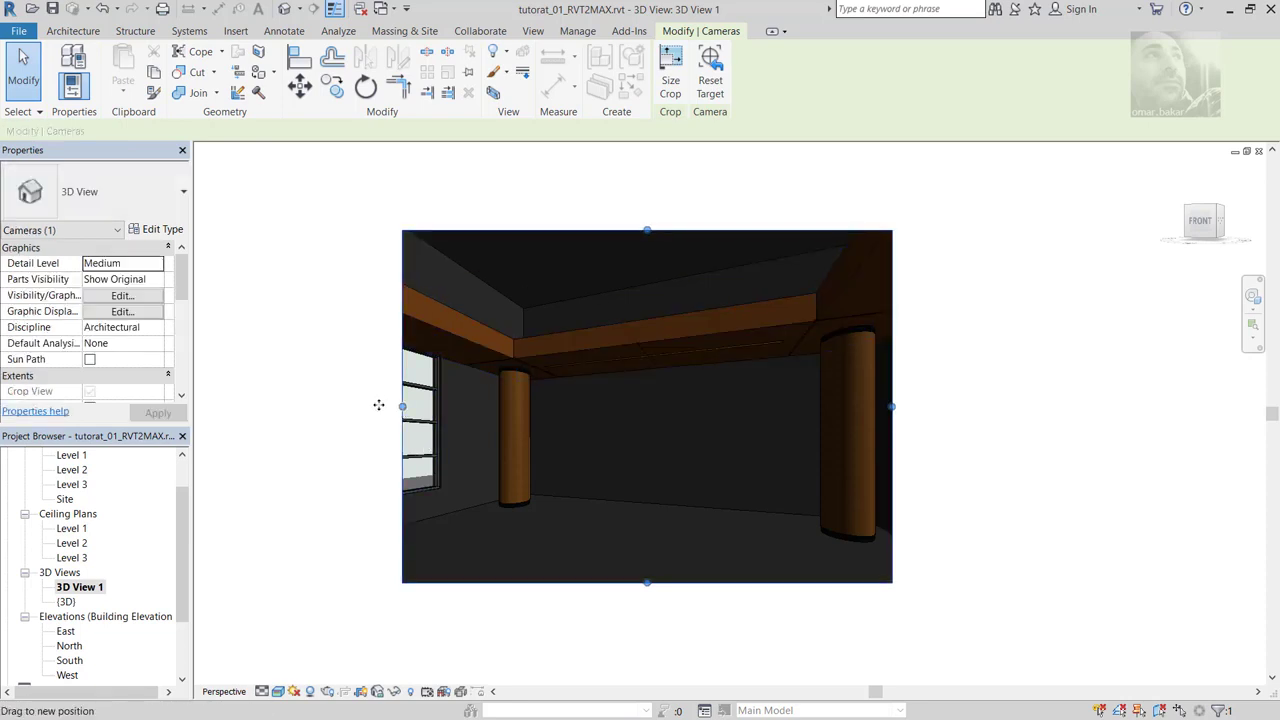
{"action": "left_click_drag", "start_coordinate": [378, 405], "coordinate": [308, 406]}
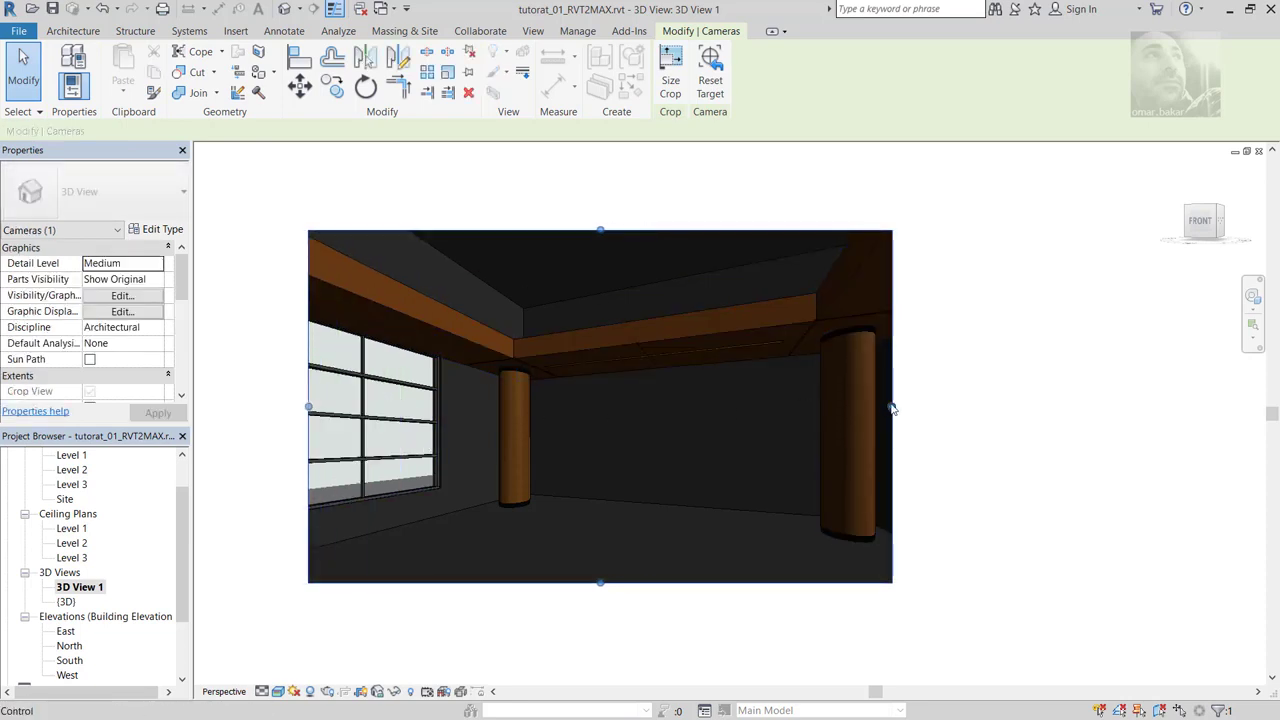
{"action": "left_click_drag", "start_coordinate": [893, 409], "coordinate": [967, 405]}
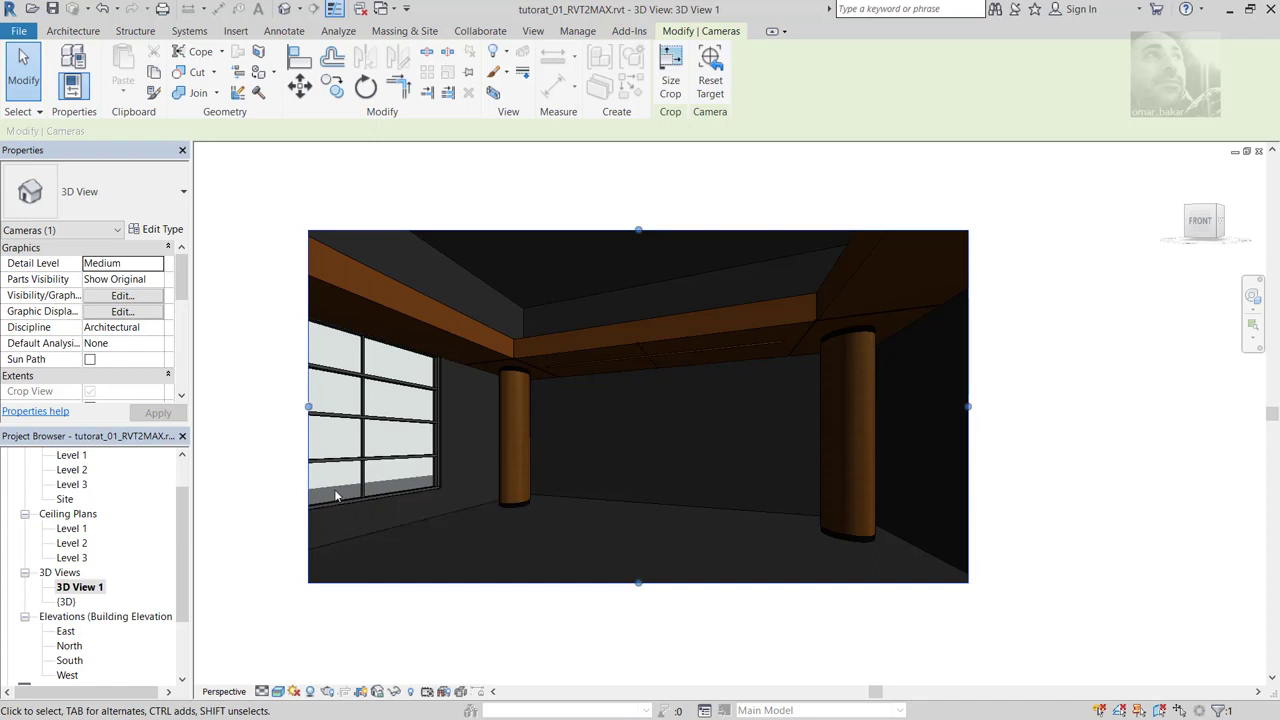
{"action": "left_click", "coordinate": [294, 691]}
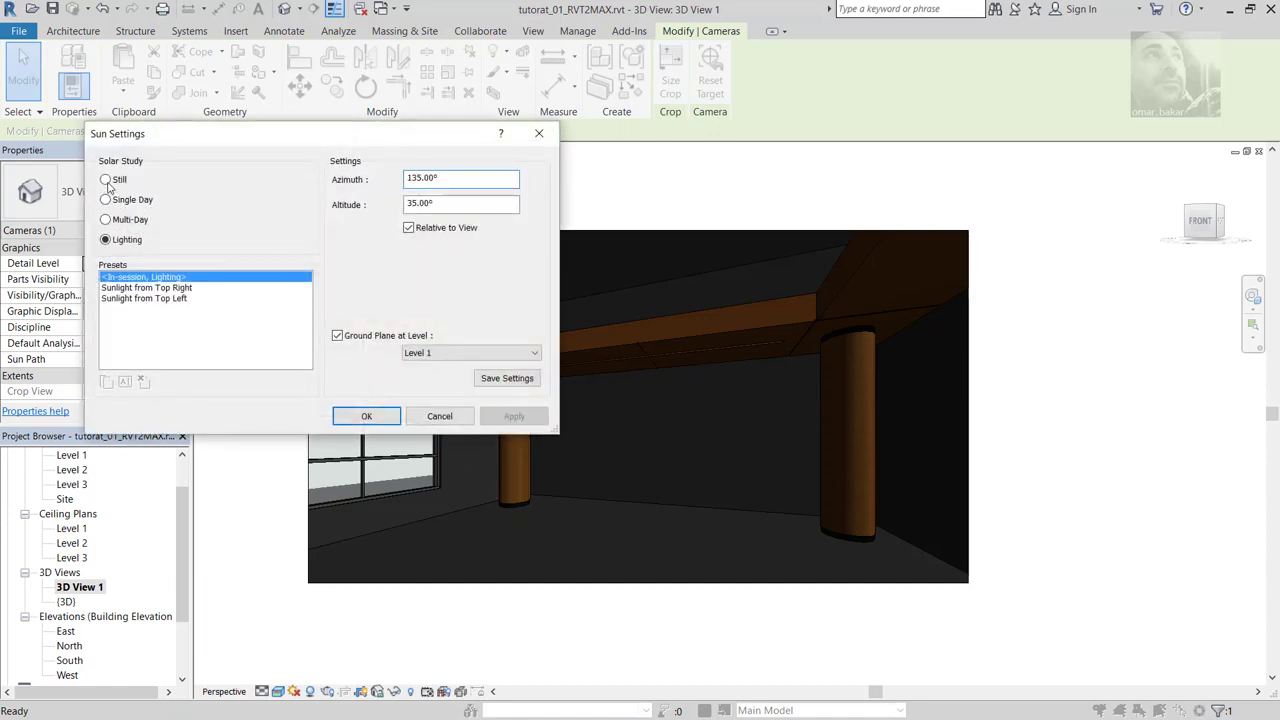
Step: Switch the solar study to Still and bring up the location settings for Boston, MA
{"action": "left_click", "coordinate": [106, 180]}
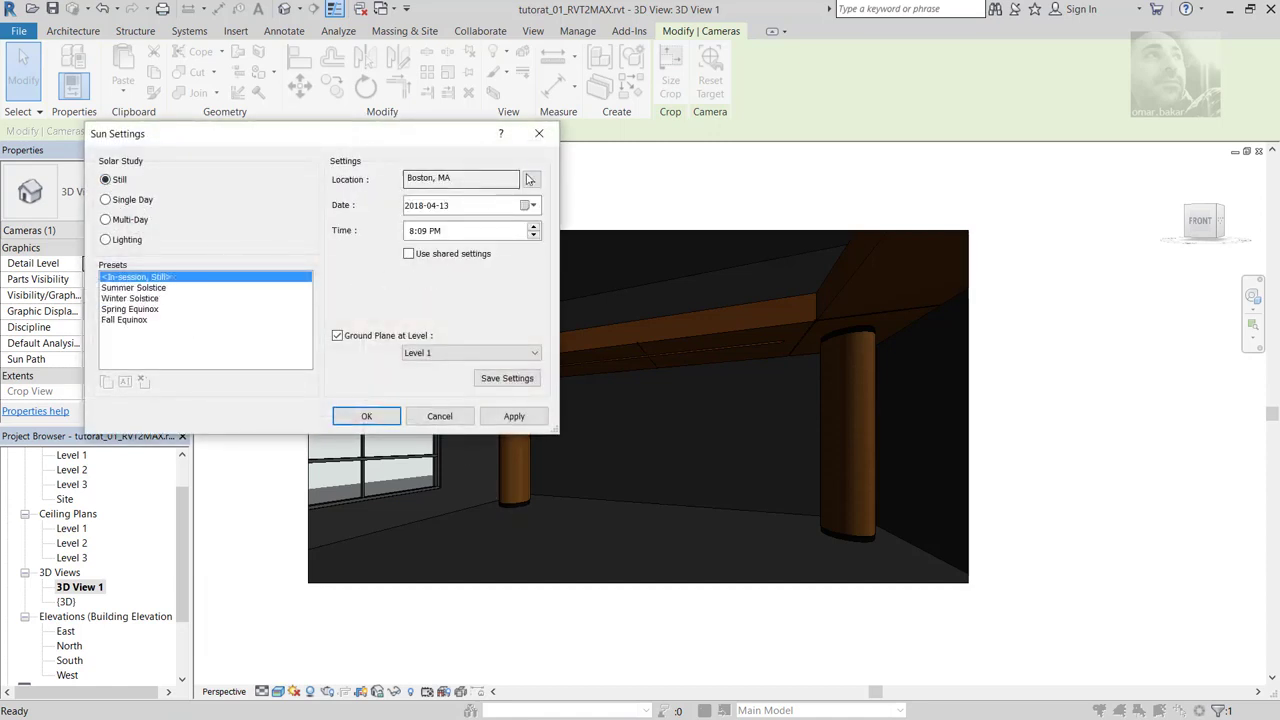
{"action": "left_click", "coordinate": [479, 178]}
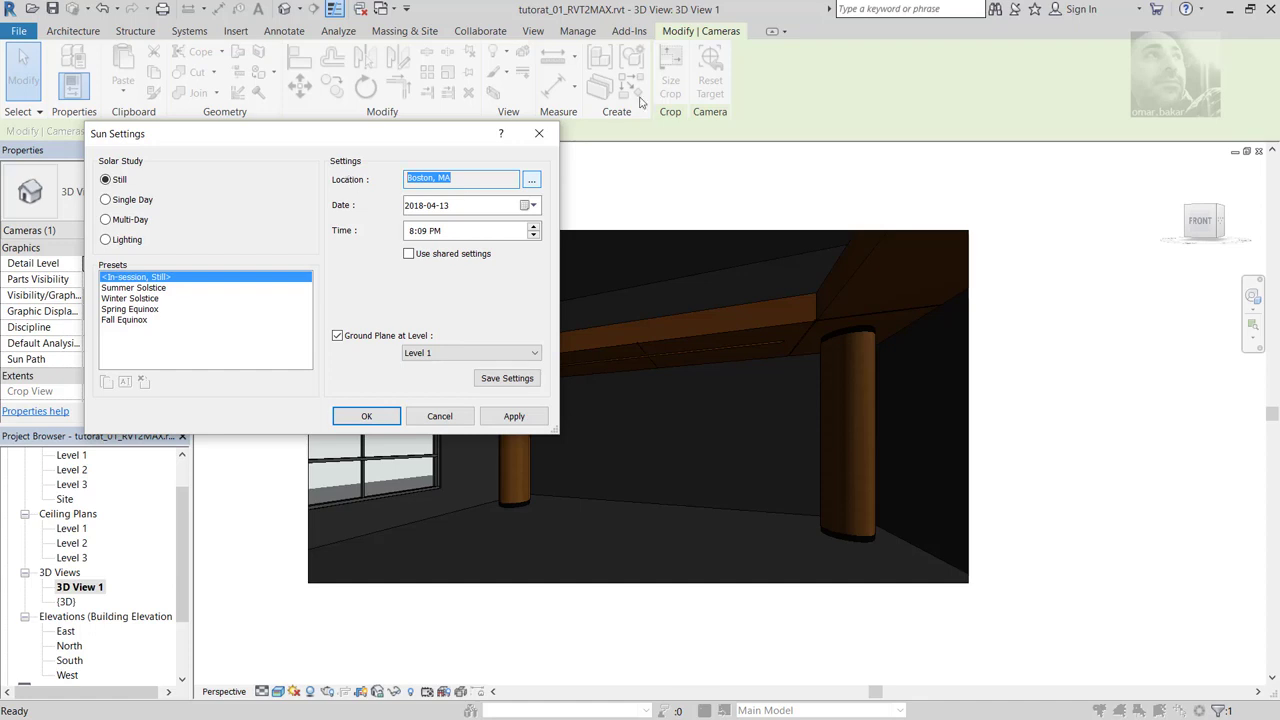
{"action": "left_click", "coordinate": [534, 183]}
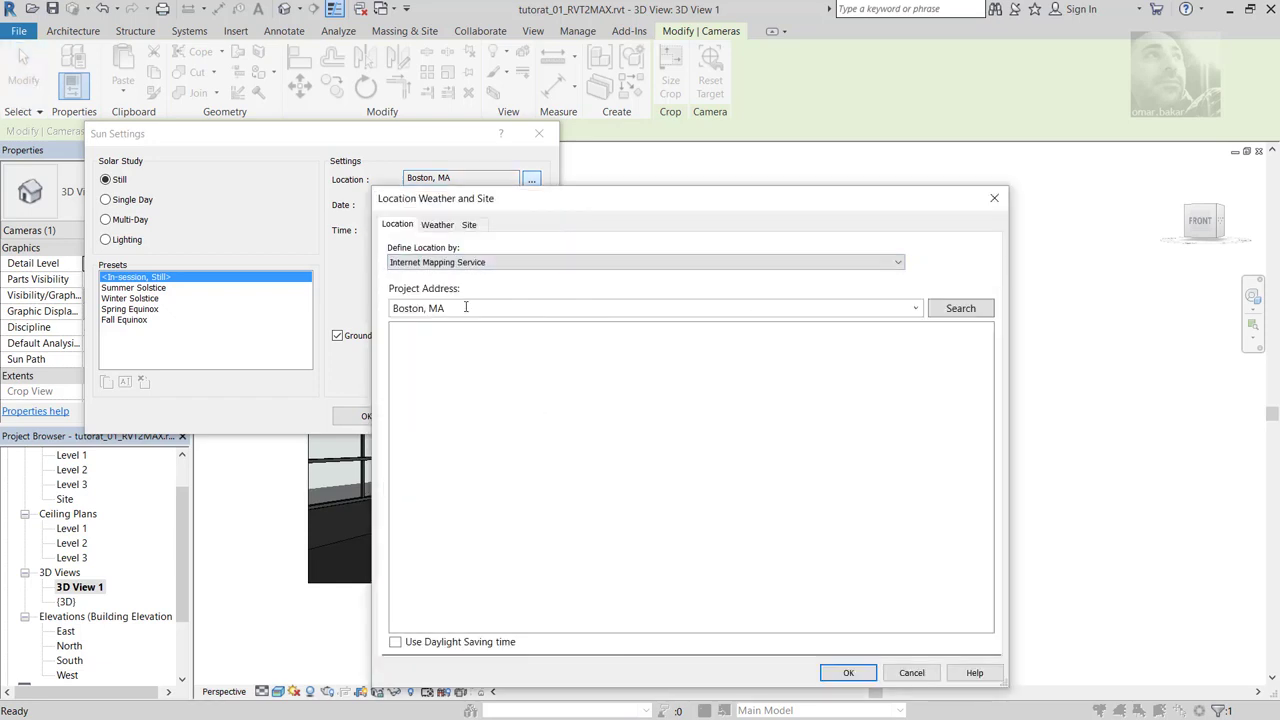
Step: Replace the Boston, MA project address with Montreal, QC and confirm the location
{"action": "left_click", "coordinate": [476, 308]}
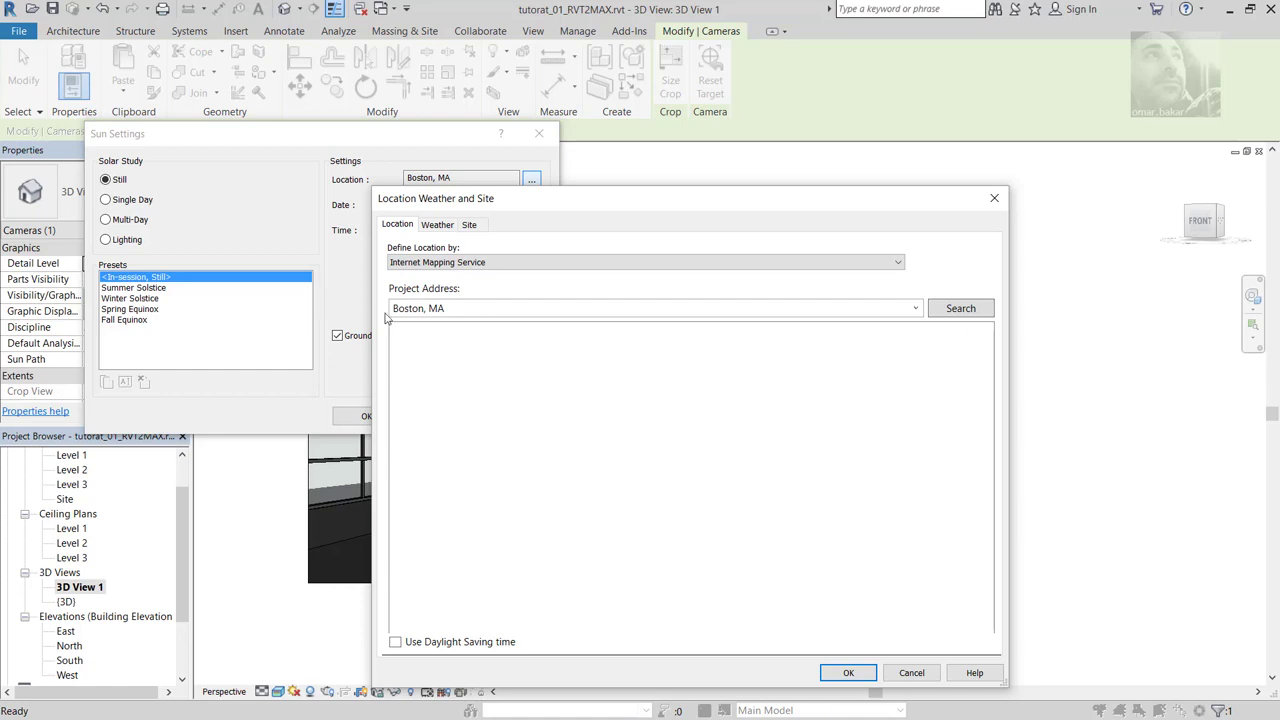
{"action": "left_click", "coordinate": [456, 308]}
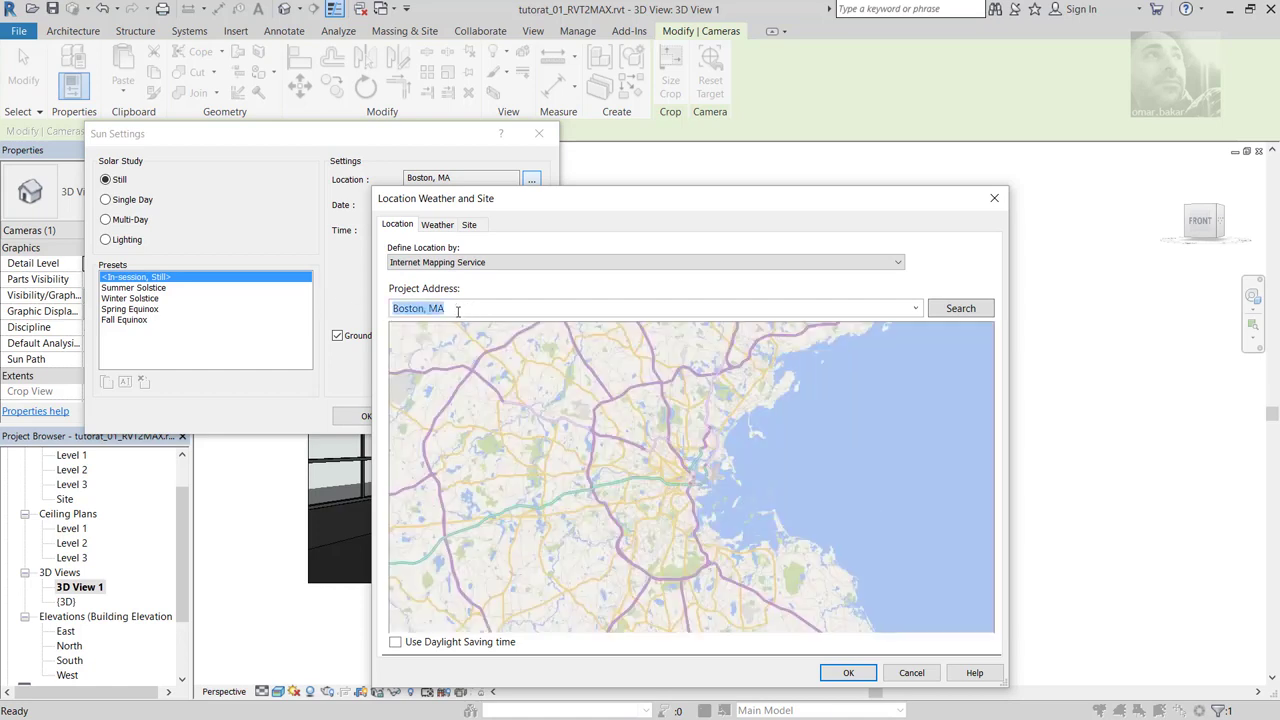
{"action": "key", "text": "Delete"}
{"action": "type", "text": "montreal, ca"}
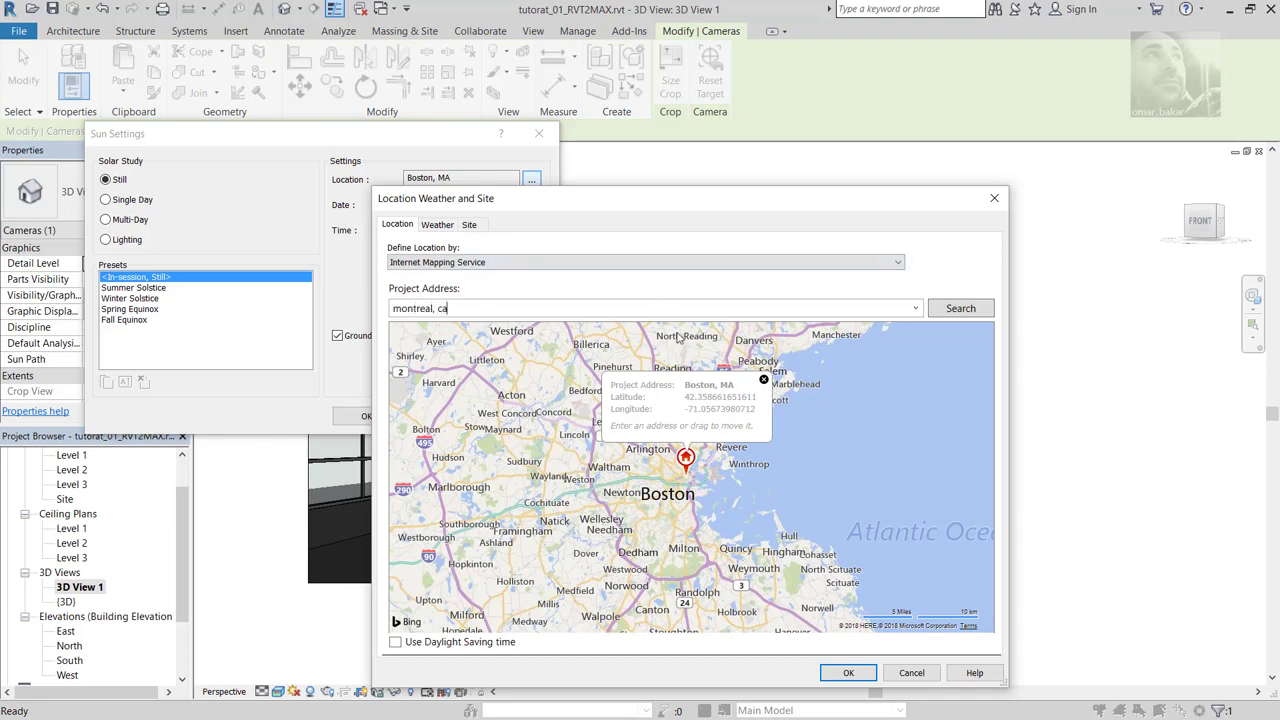
{"action": "left_click", "coordinate": [960, 309]}
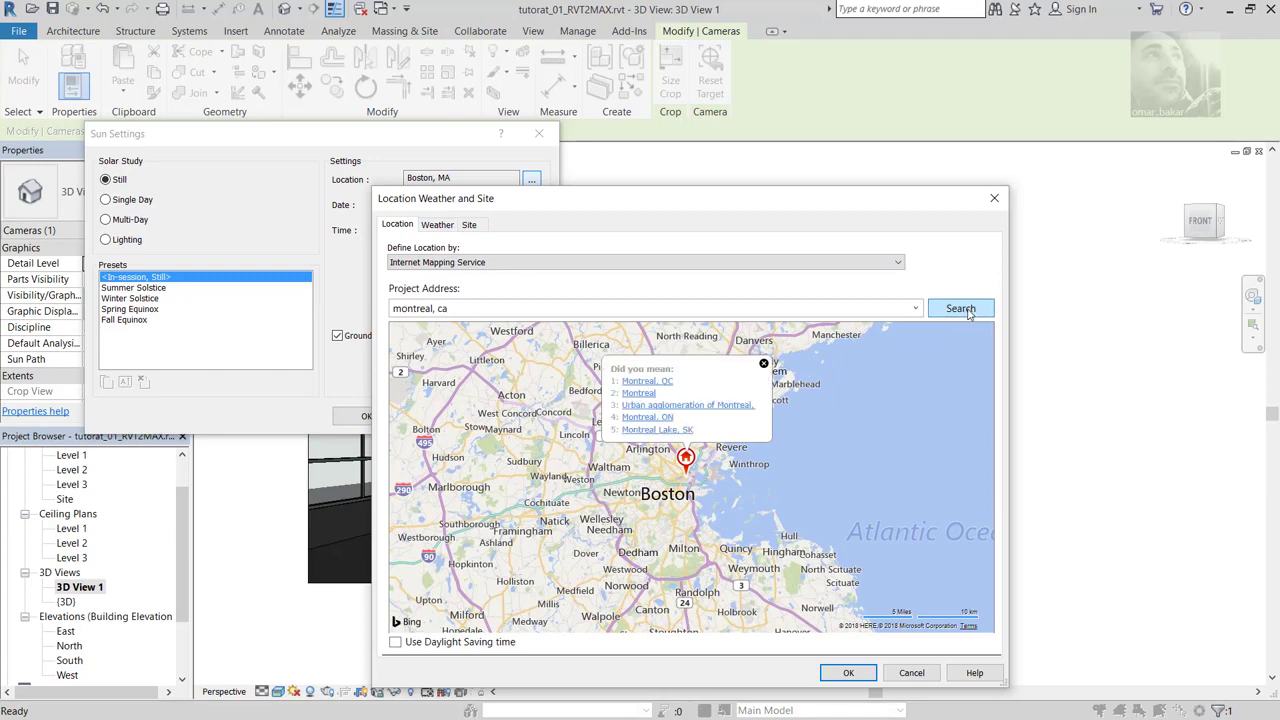
{"action": "left_click", "coordinate": [664, 384]}
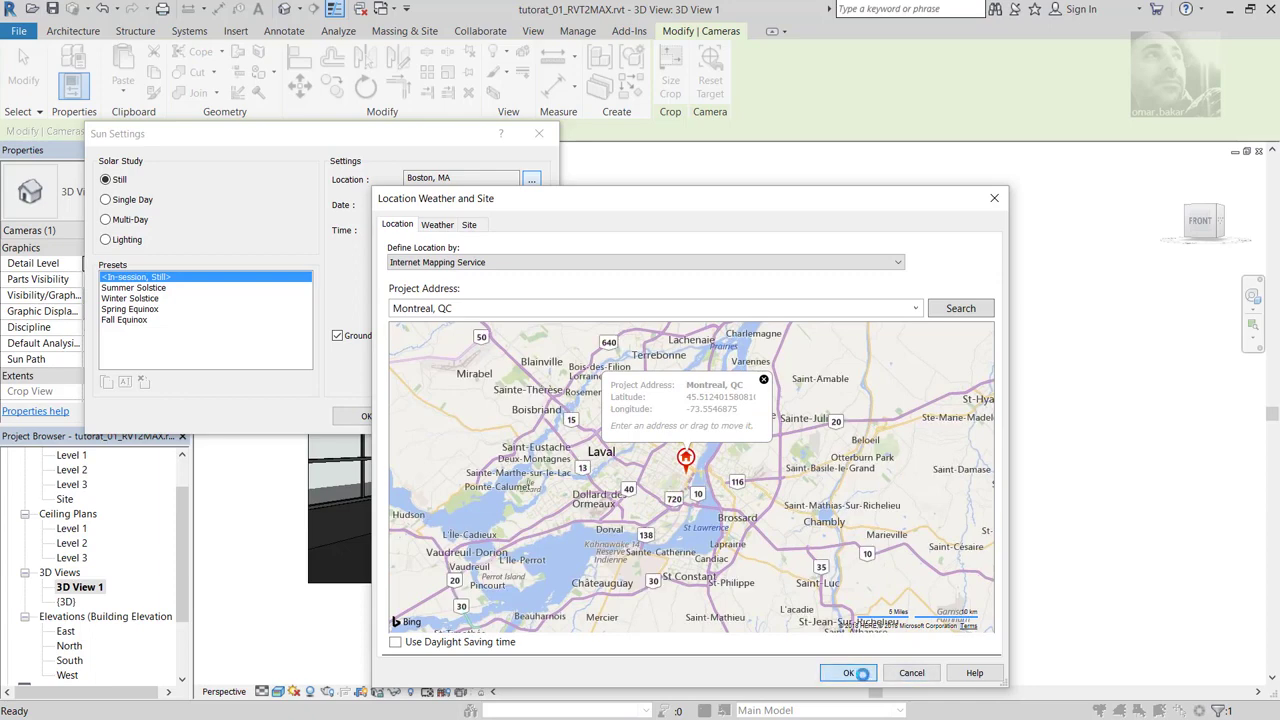
{"action": "left_click", "coordinate": [850, 673]}
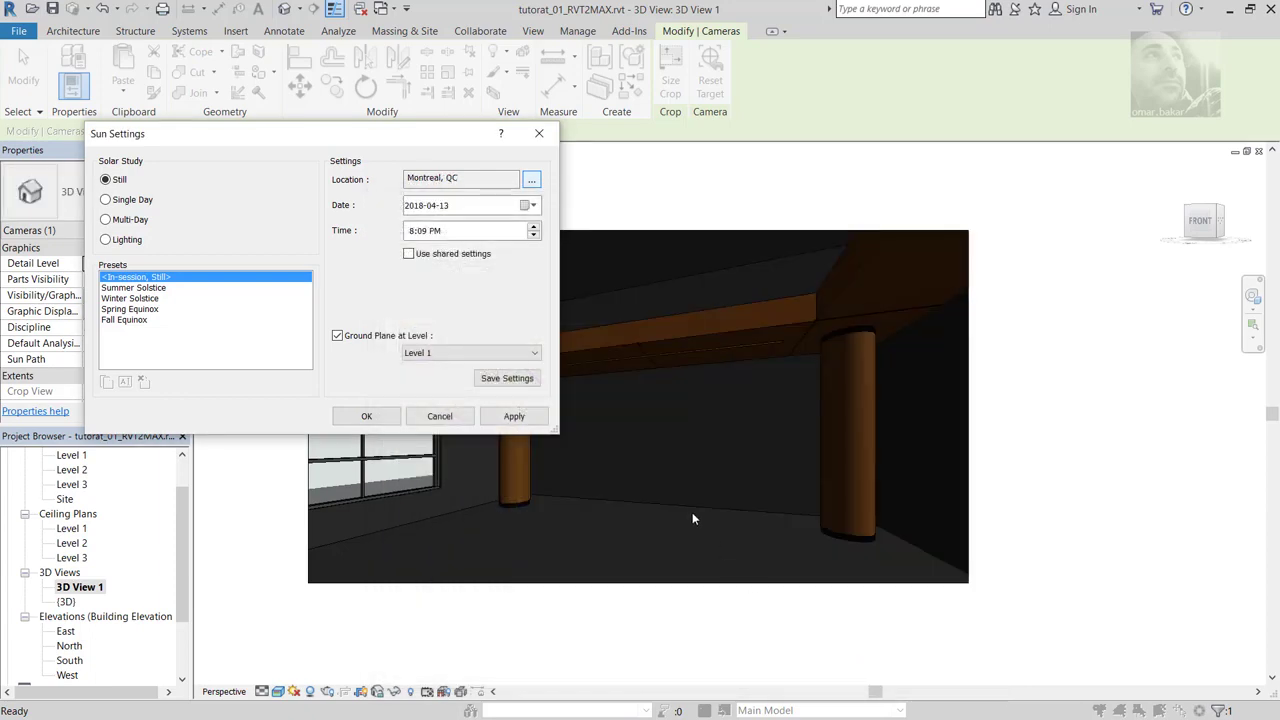
Step: Apply the Montreal sun, then step the sun time back hour by hour to 1:09 PM, applying each
{"action": "left_click", "coordinate": [527, 421]}
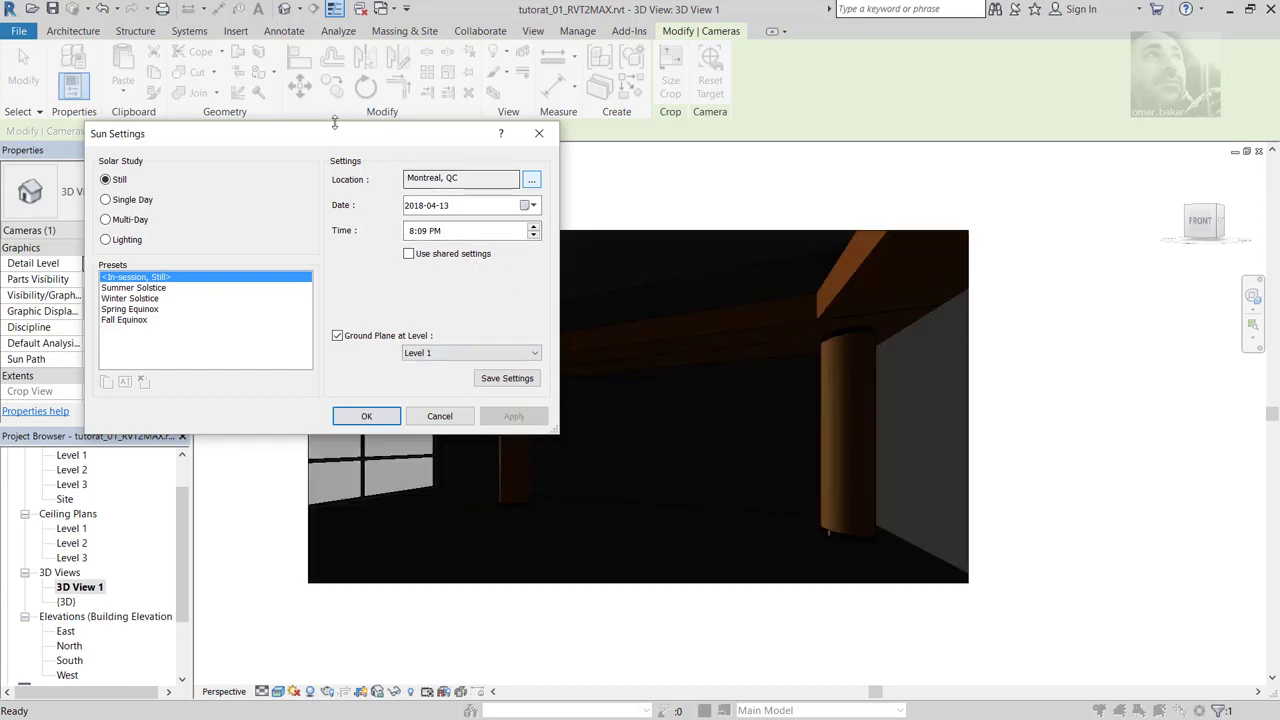
{"action": "mouse_move", "coordinate": [324, 136]}
{"action": "left_mouse_down"}
{"action": "mouse_move", "coordinate": [966, 115]}
{"action": "mouse_move", "coordinate": [948, 111]}
{"action": "left_mouse_up"}
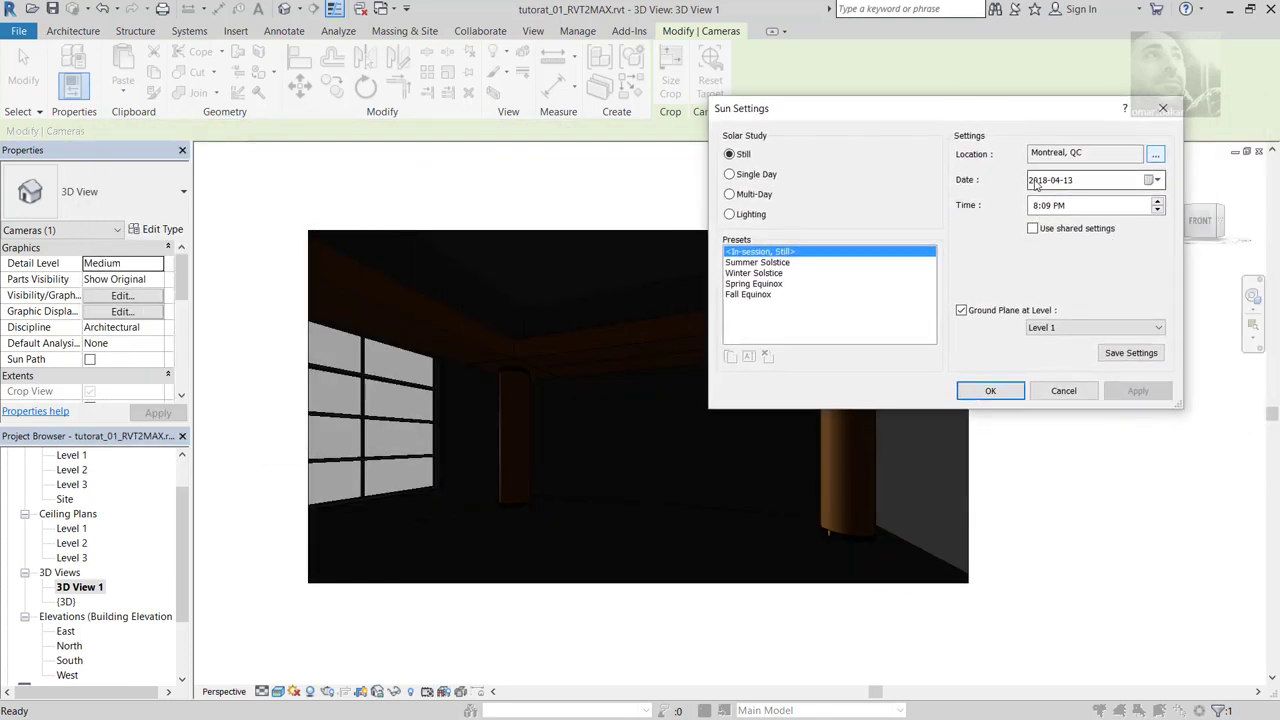
{"action": "left_click", "coordinate": [1157, 202]}
{"action": "left_click", "coordinate": [1157, 202]}
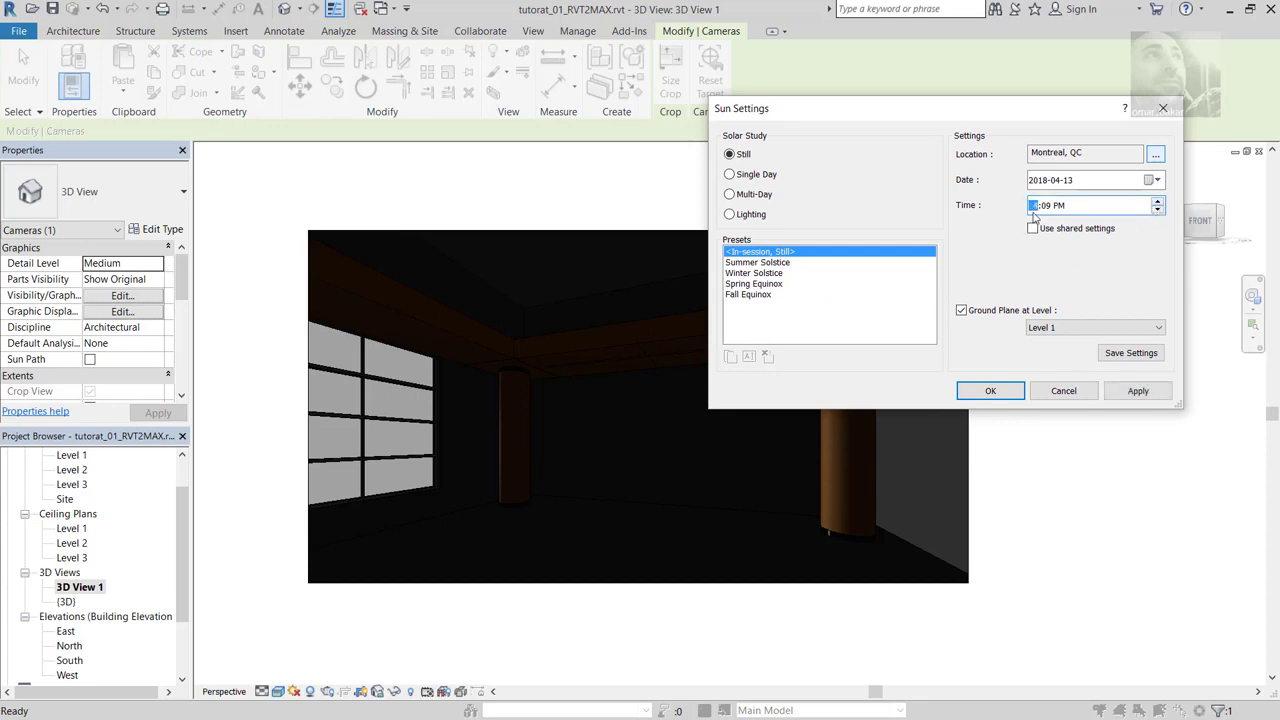
{"action": "left_click", "coordinate": [1138, 391]}
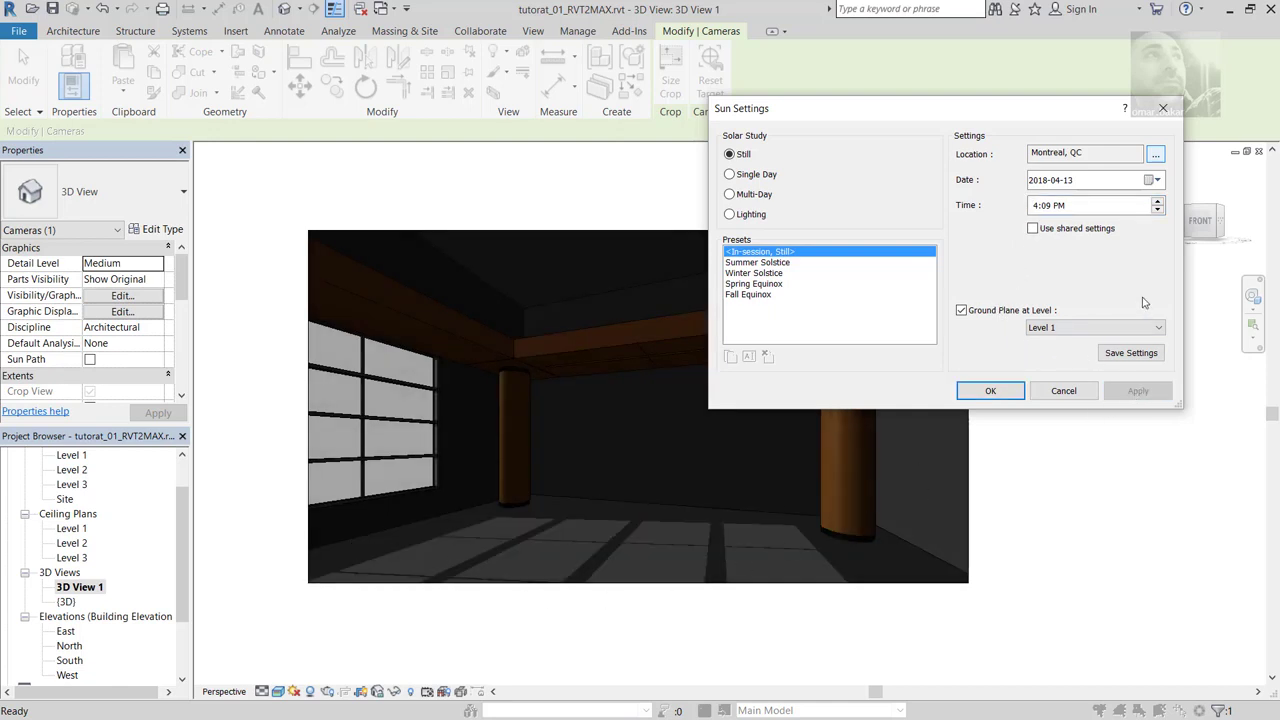
{"action": "left_click", "coordinate": [1158, 211]}
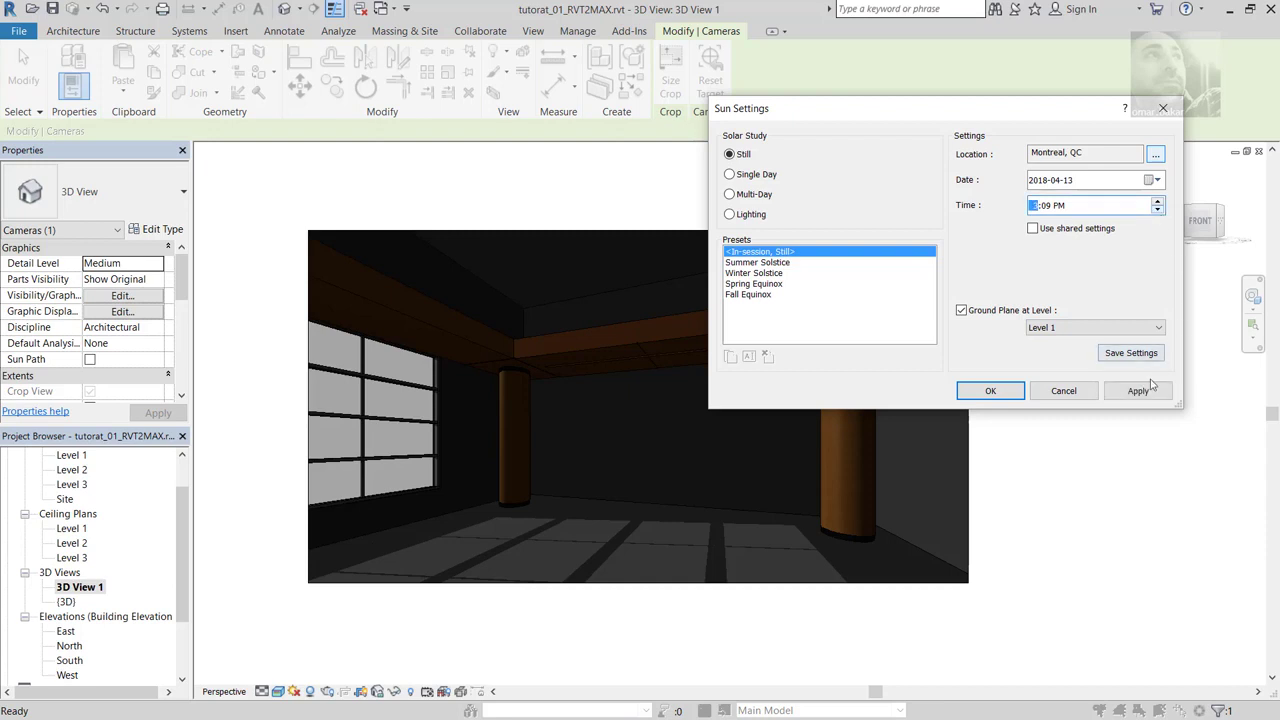
{"action": "left_click", "coordinate": [1138, 391]}
{"action": "left_click", "coordinate": [1157, 210]}
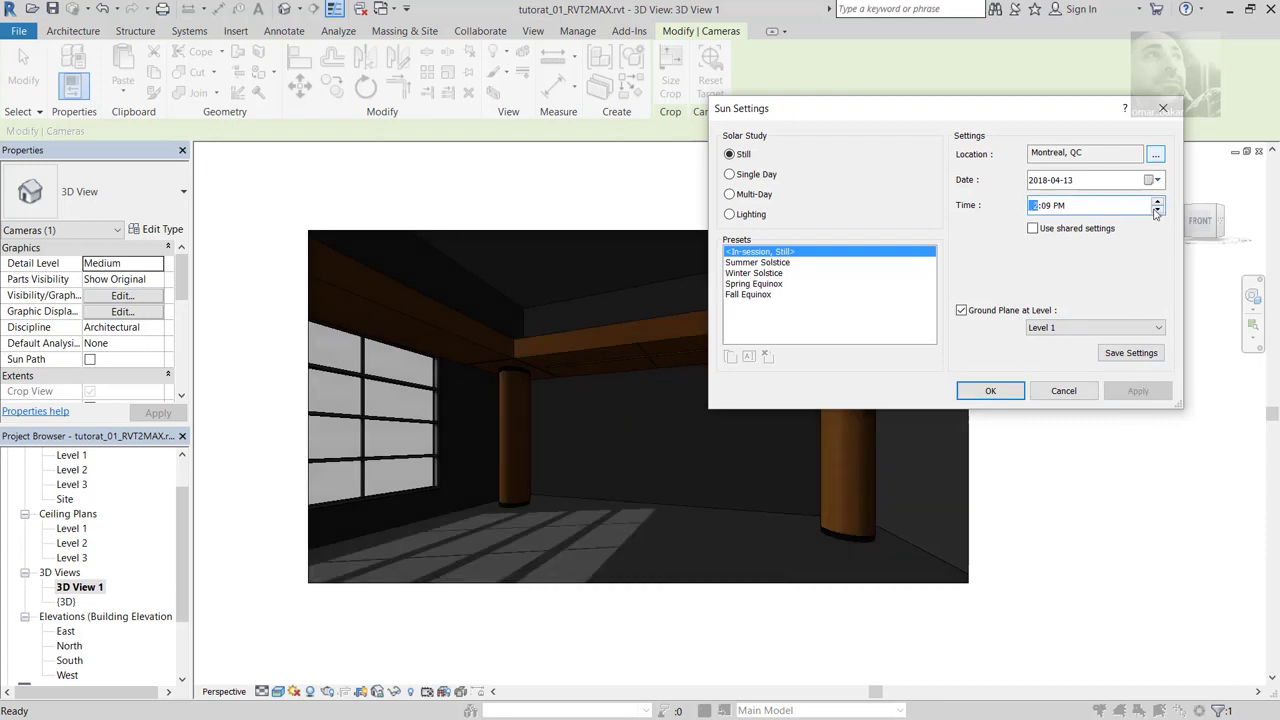
{"action": "left_click", "coordinate": [1138, 391]}
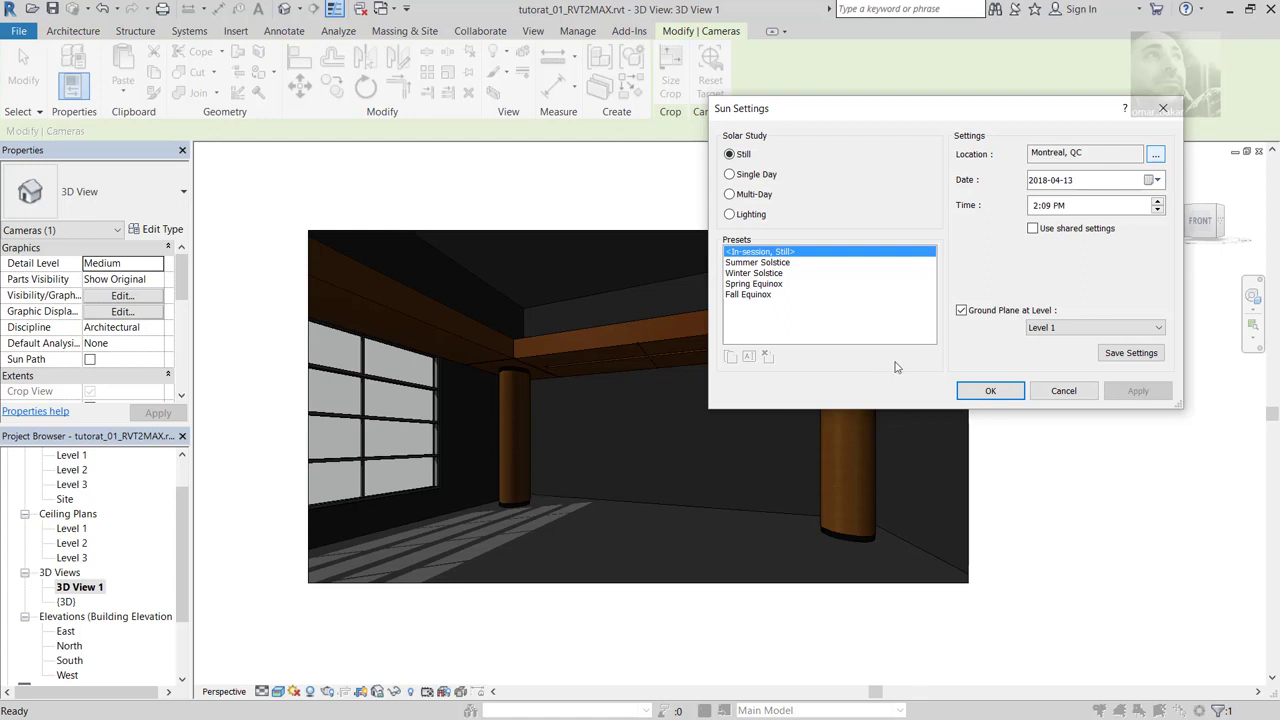
{"action": "left_click", "coordinate": [1157, 209]}
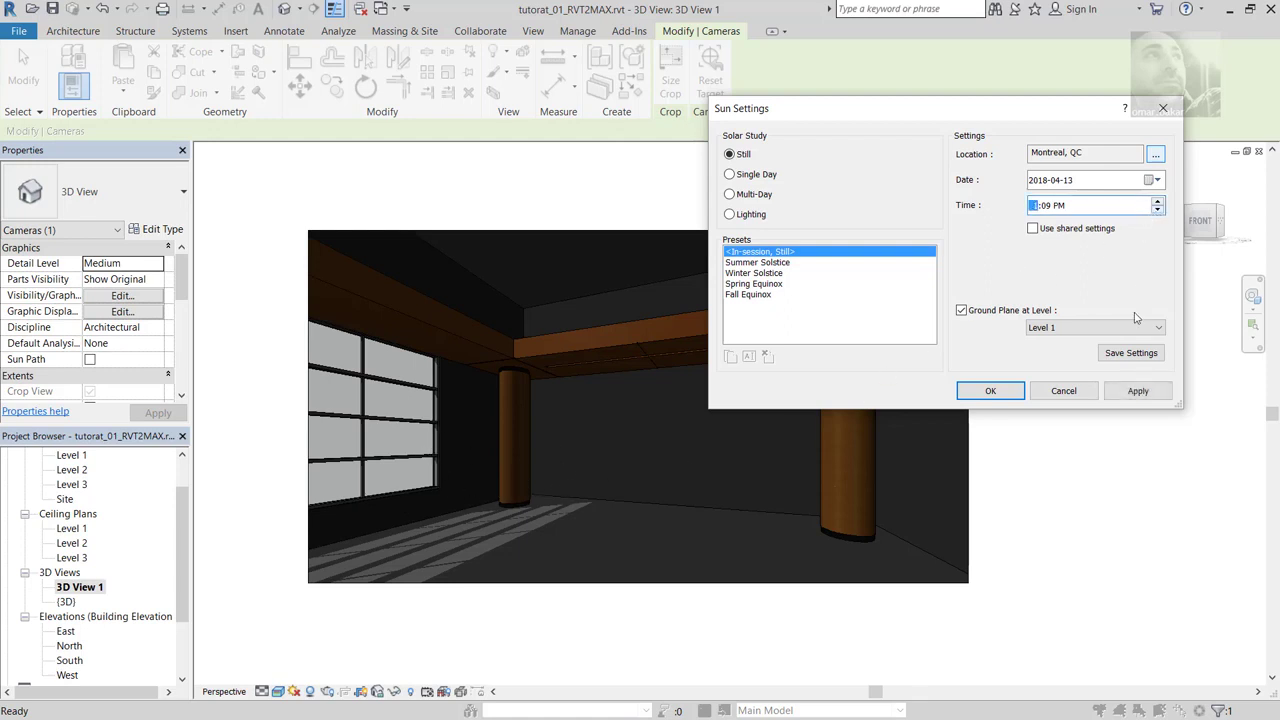
{"action": "left_click", "coordinate": [1138, 391]}
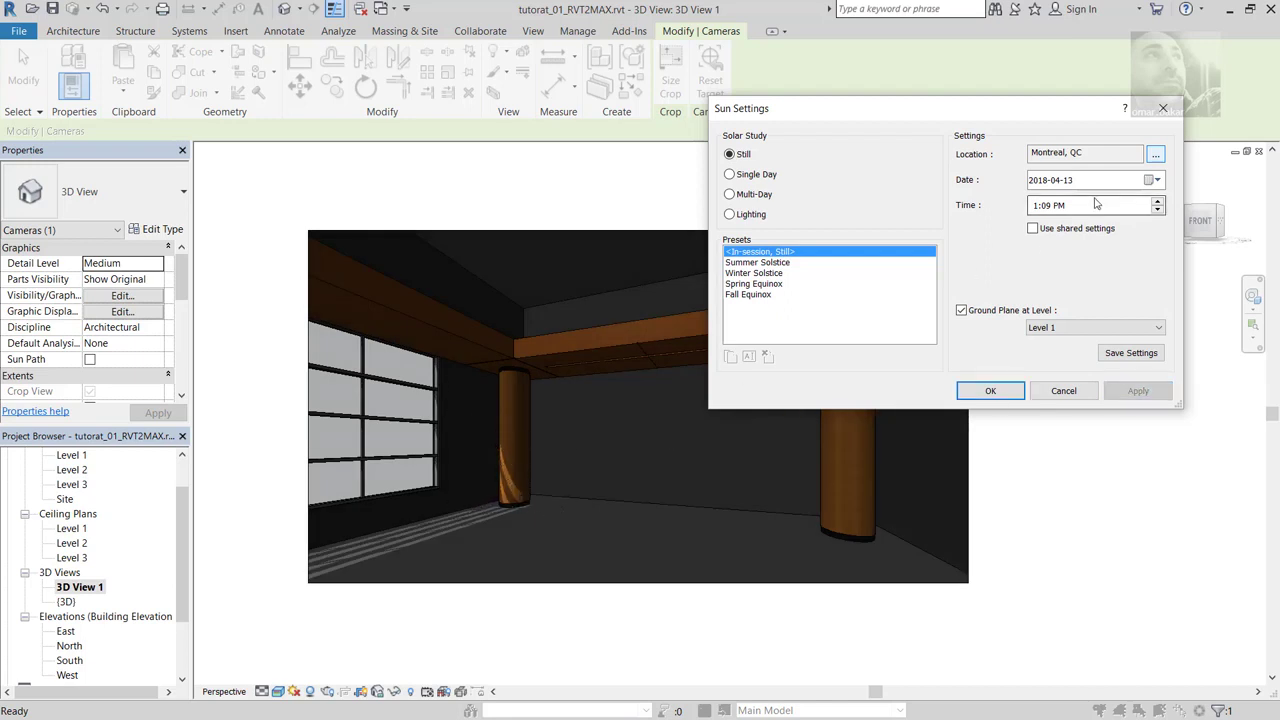
Step: Set the sun time minutes to 30 for 1:30 PM, apply and confirm, then deselect the crop
{"action": "left_click", "coordinate": [1050, 210]}
{"action": "type", "text": "30"}
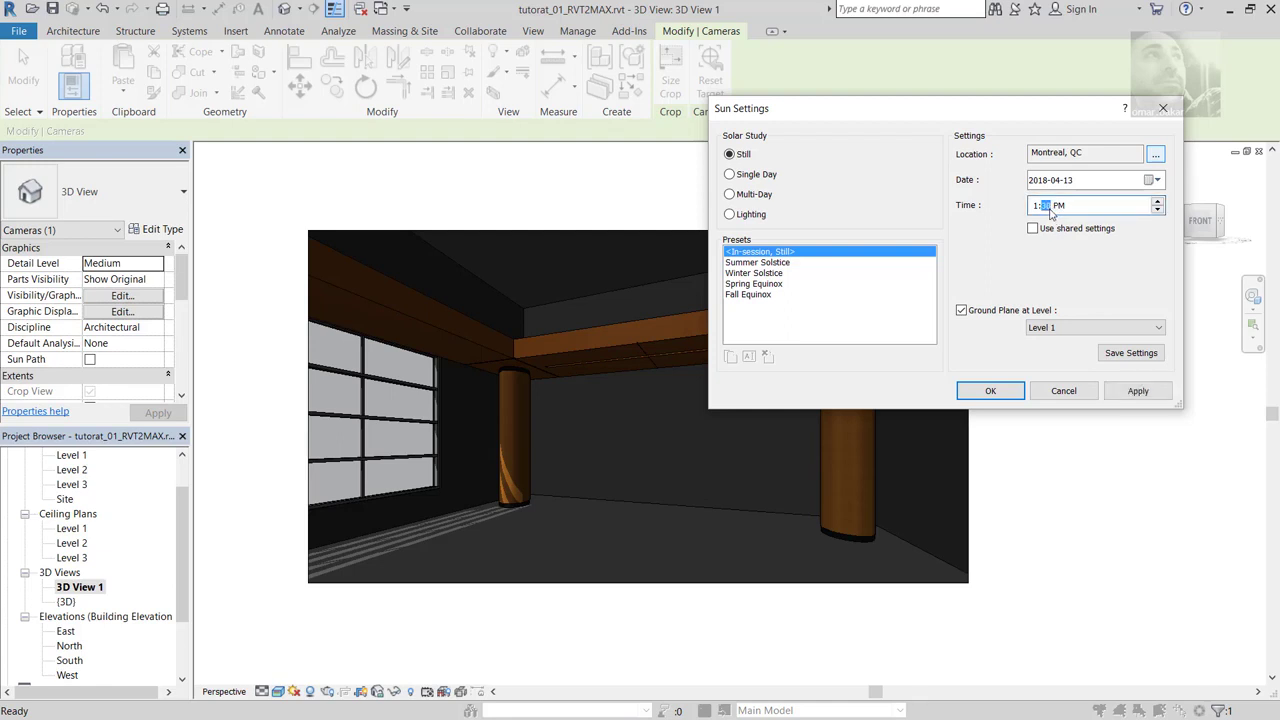
{"action": "left_click", "coordinate": [1156, 391]}
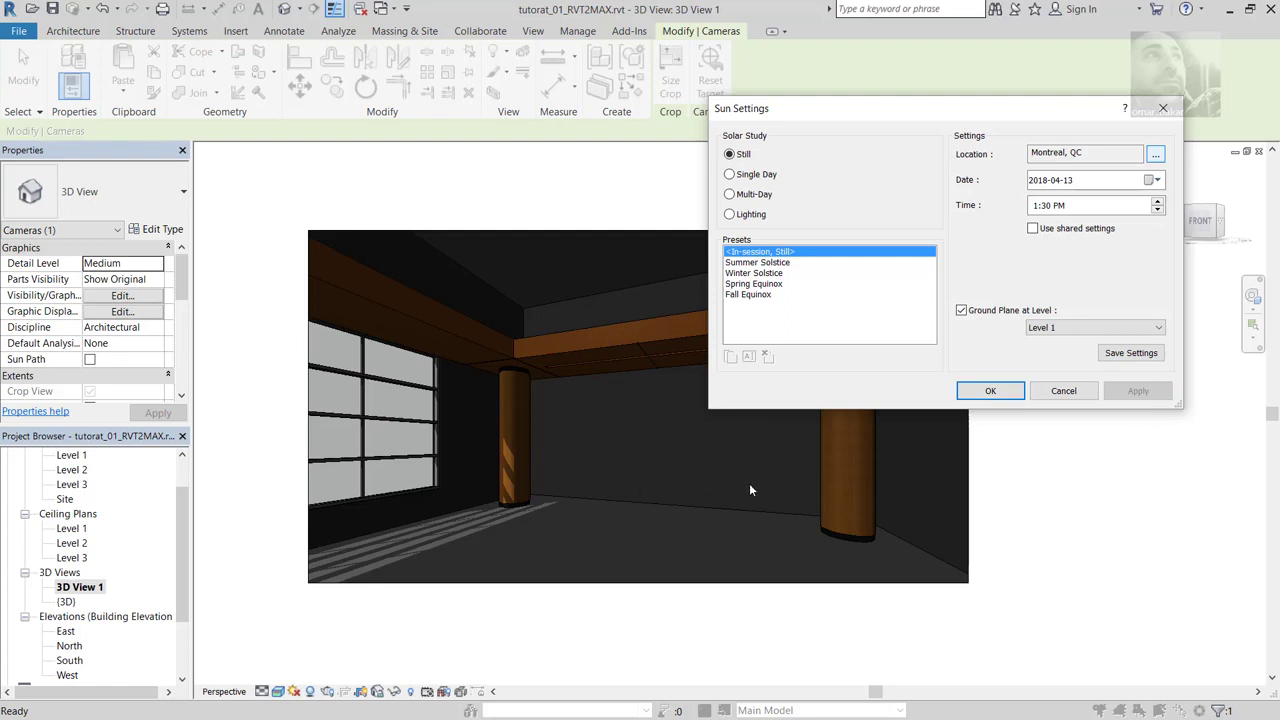
{"action": "left_click", "coordinate": [1003, 393]}
{"action": "left_click", "coordinate": [1004, 398]}
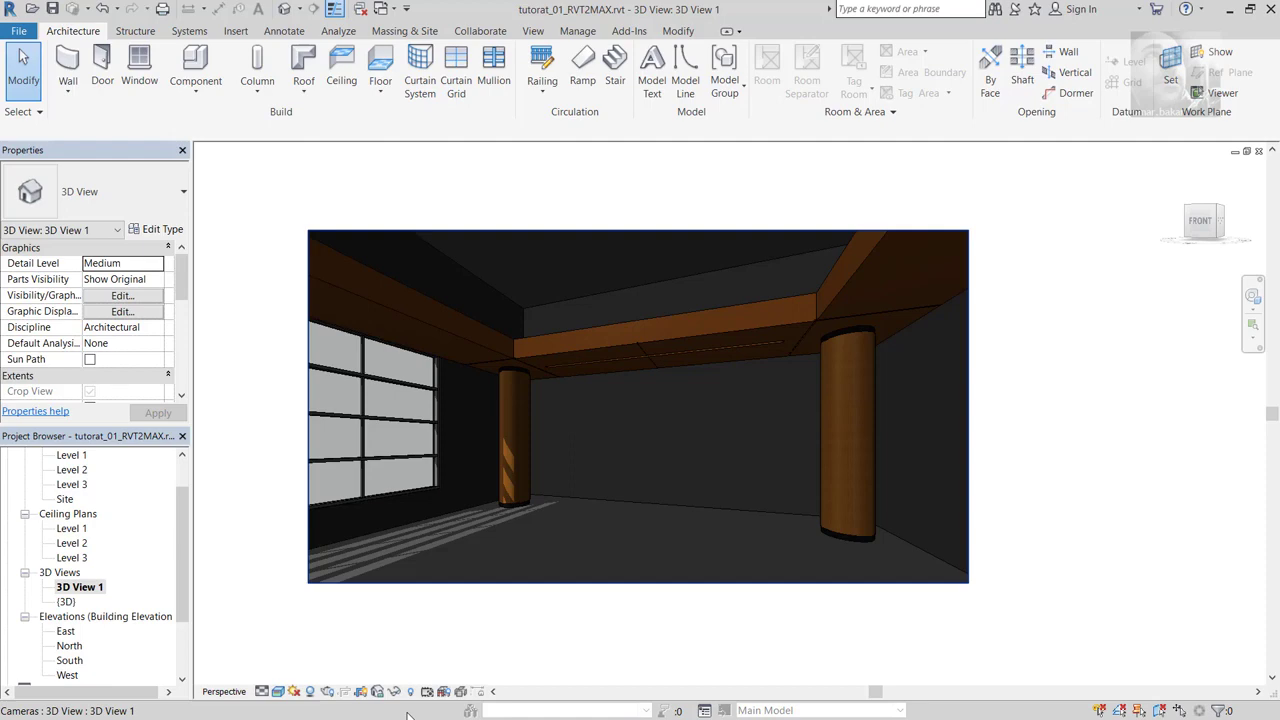
{"action": "key", "text": "alt+Tab"}
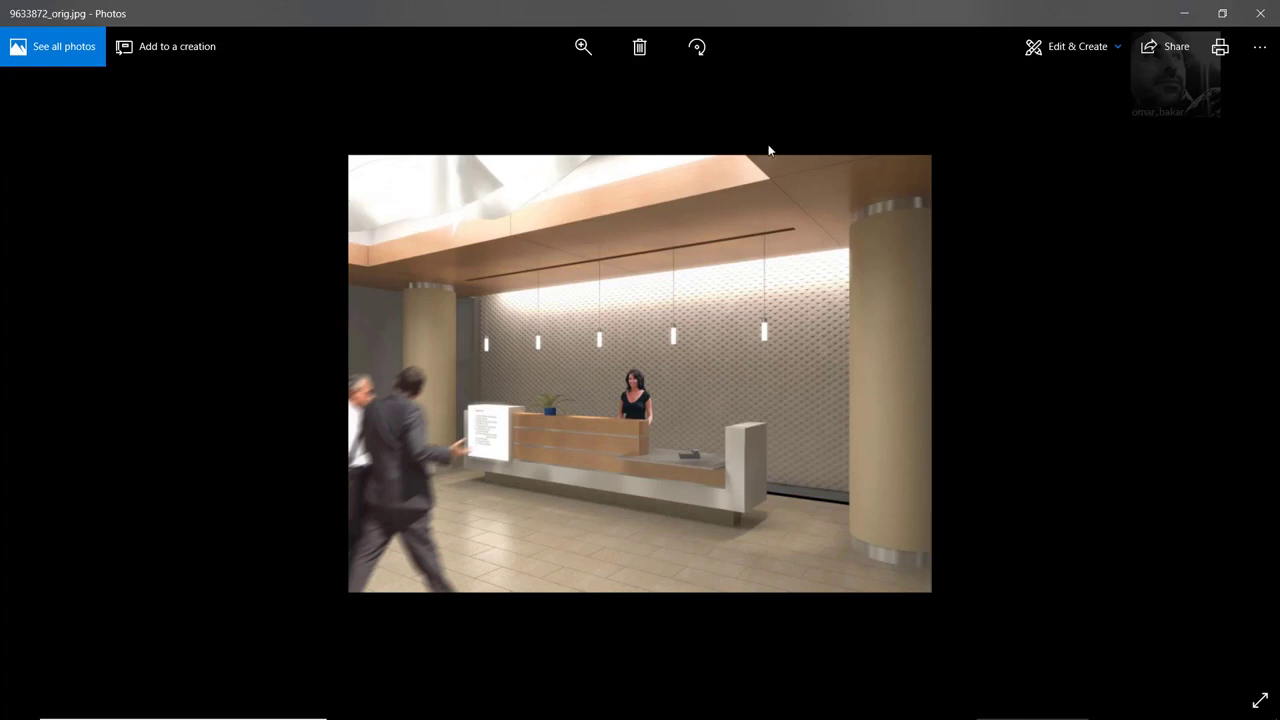
{"action": "left_click", "coordinate": [1183, 13]}
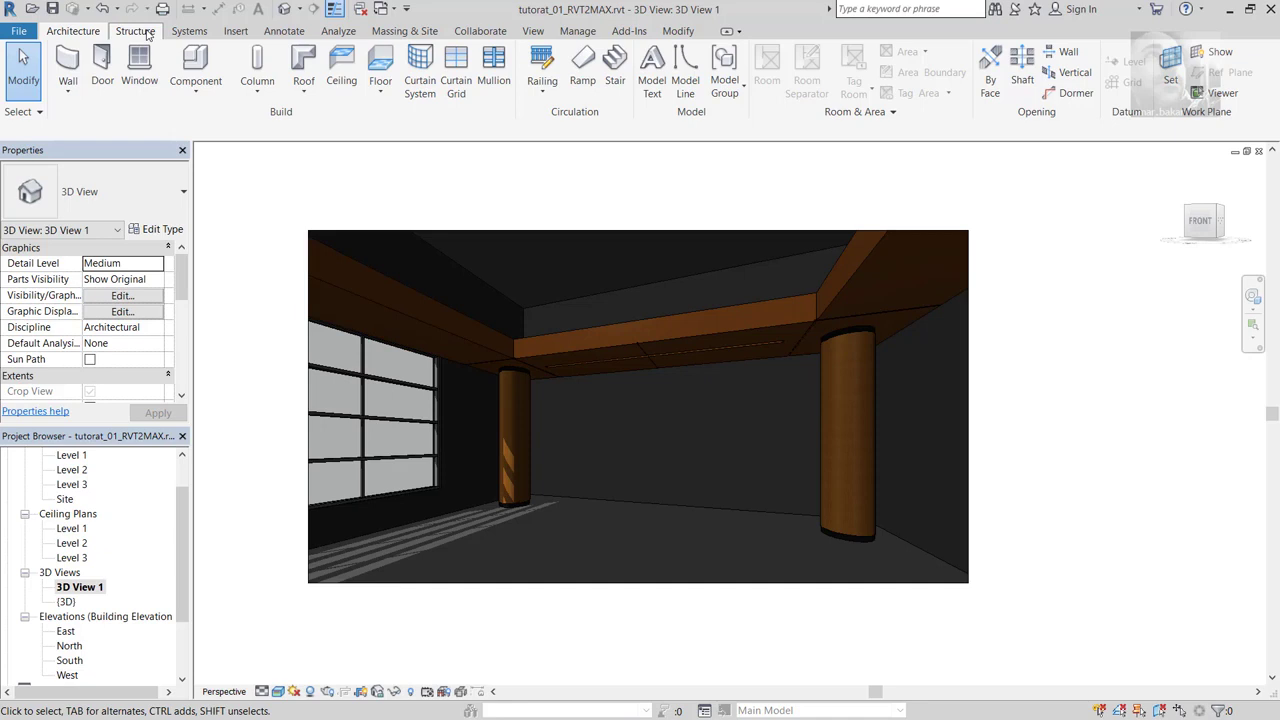
Step: Create a Model In-Place element in the Mass category and name it 'plafond'
{"action": "left_click", "coordinate": [146, 34]}
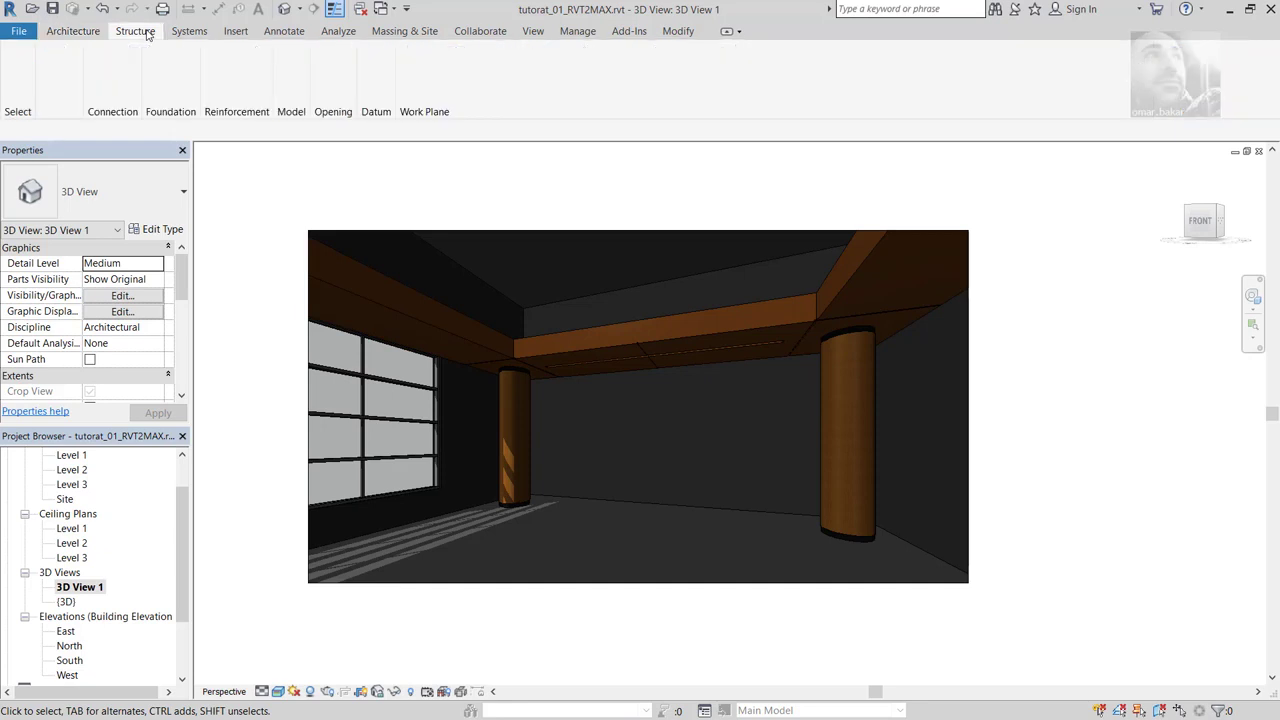
{"action": "left_click", "coordinate": [70, 36]}
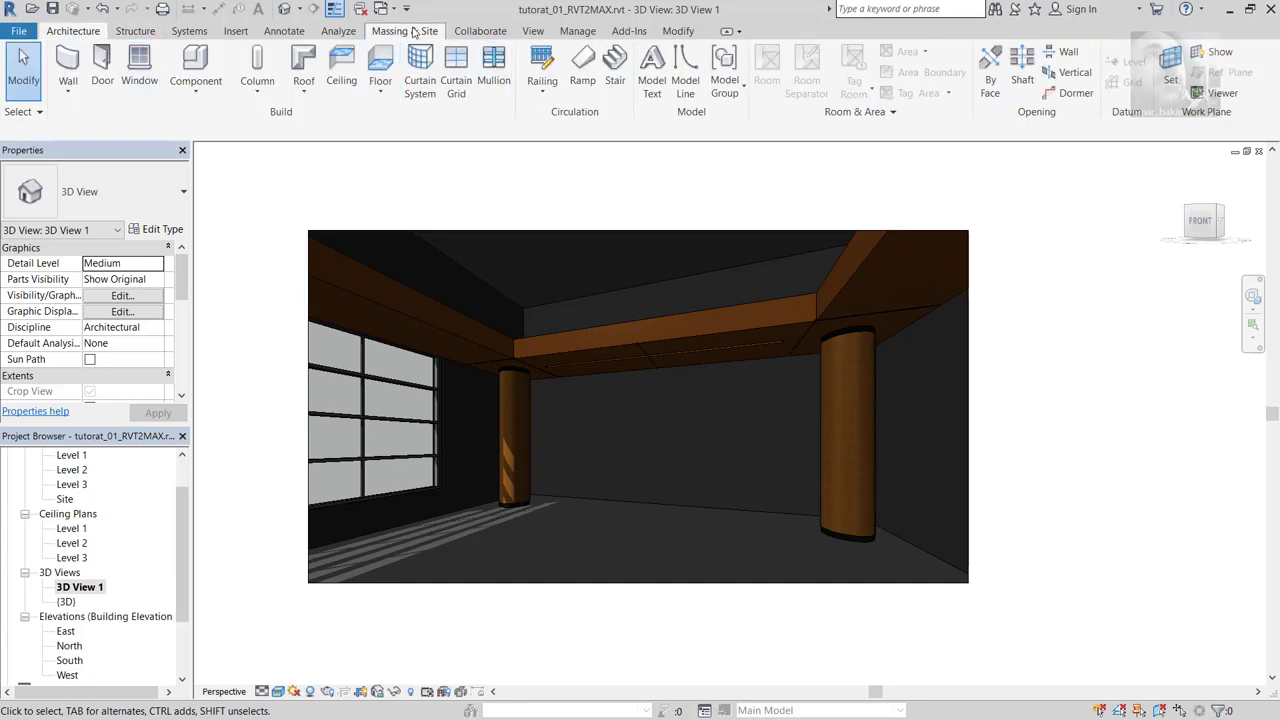
{"action": "left_click", "coordinate": [194, 92]}
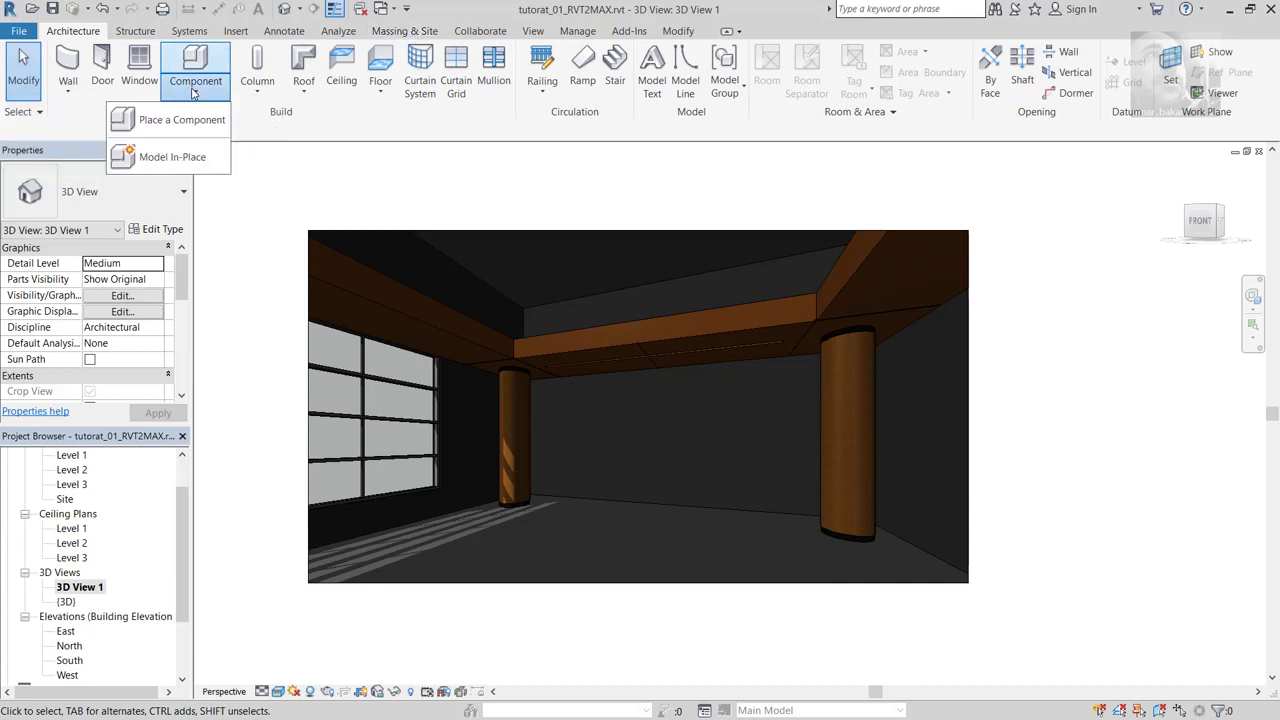
{"action": "left_click", "coordinate": [183, 160]}
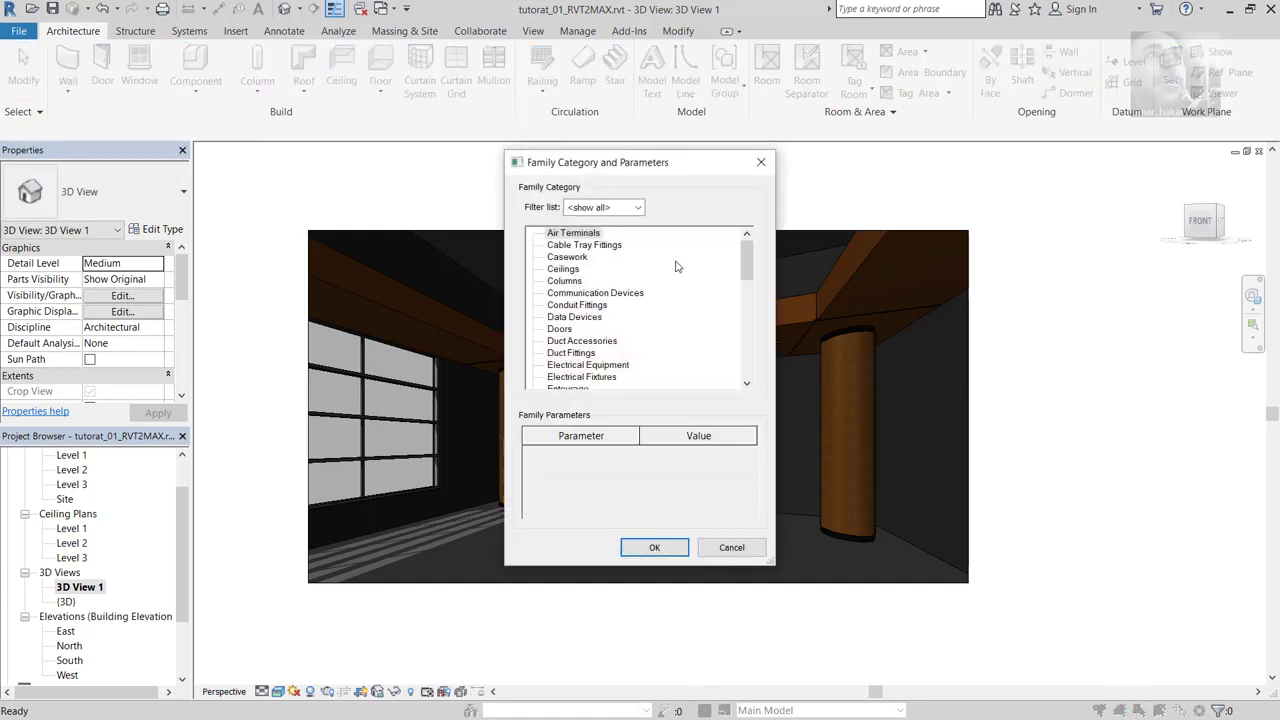
{"action": "left_click_drag", "start_coordinate": [746, 266], "coordinate": [743, 328]}
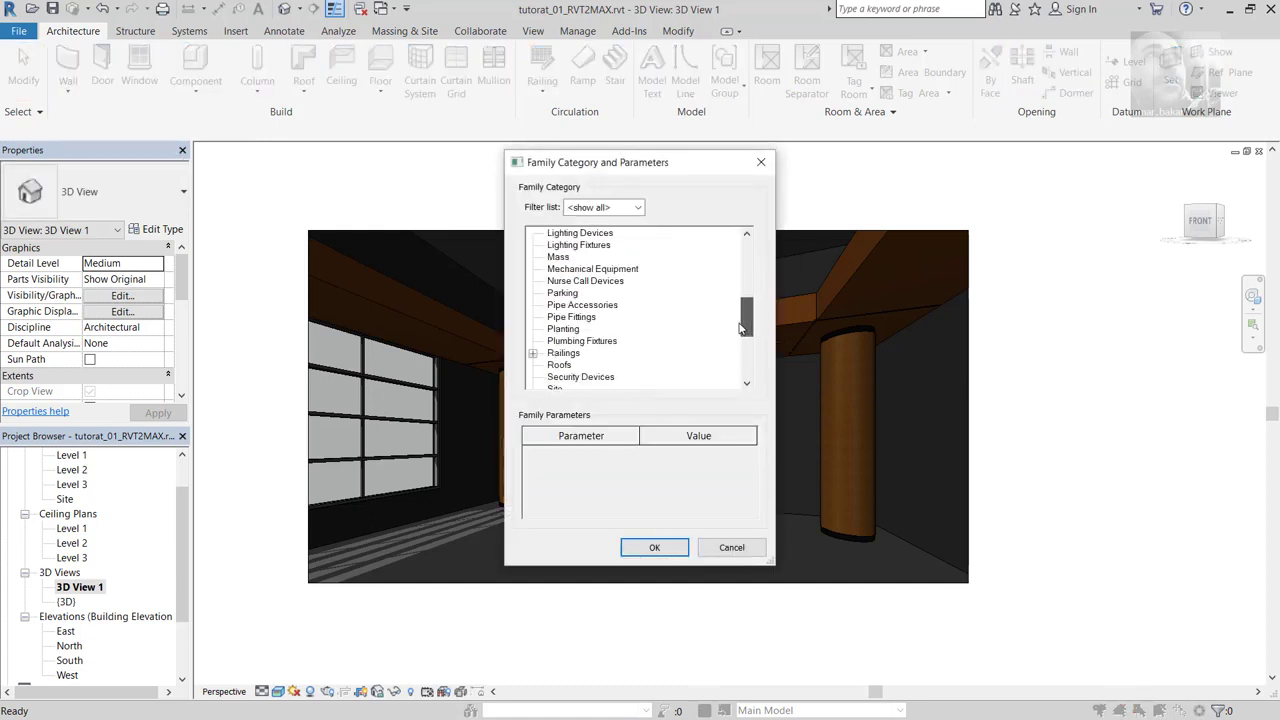
{"action": "left_click", "coordinate": [650, 545]}
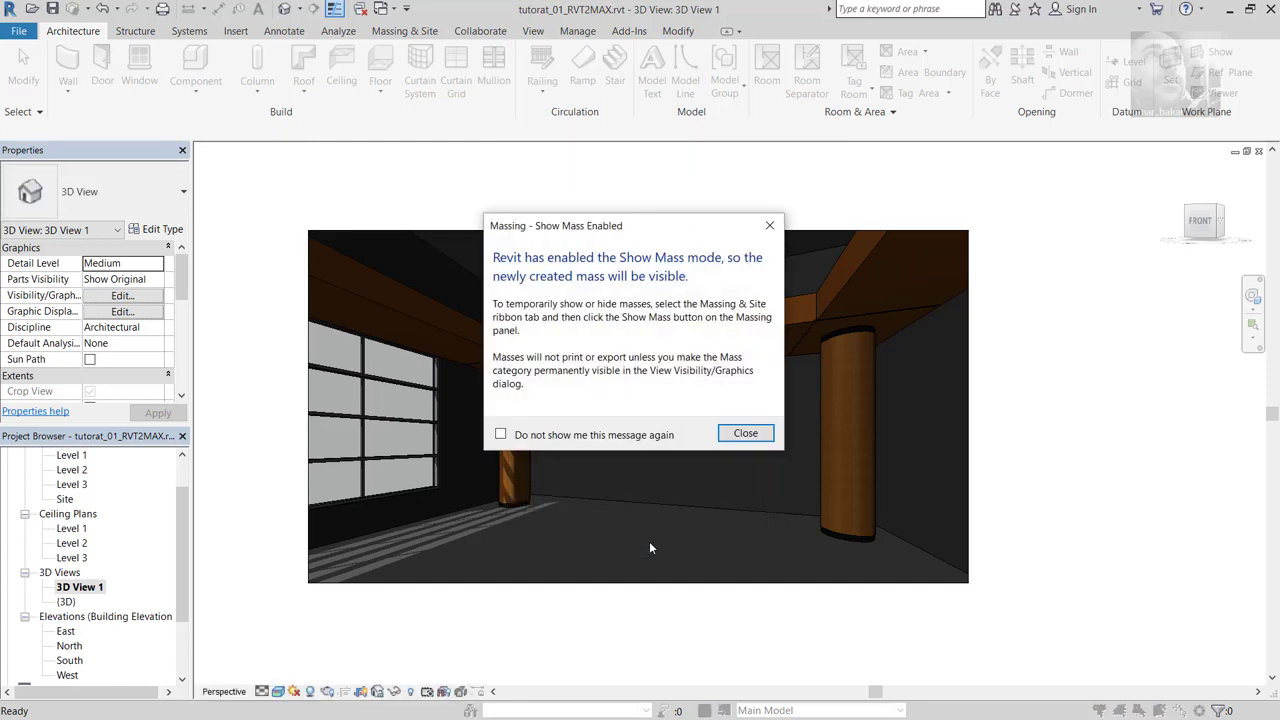
{"action": "left_click", "coordinate": [750, 433]}
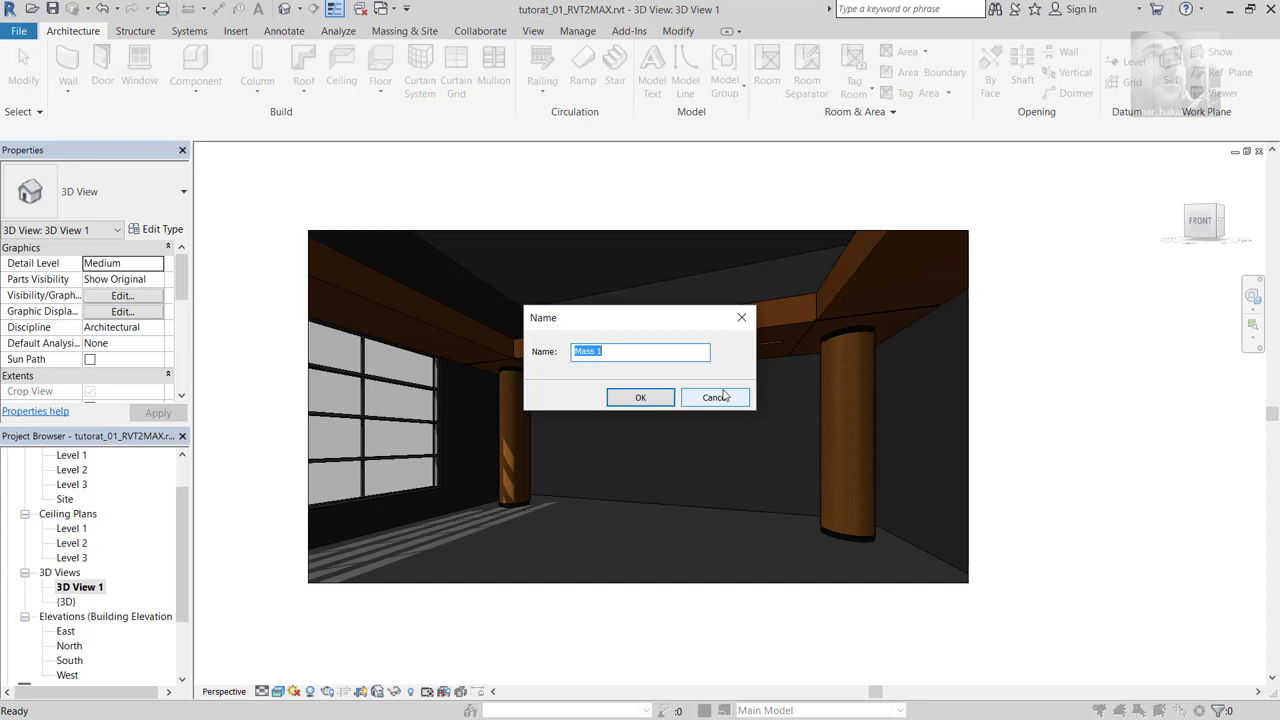
{"action": "type", "text": "plafond"}
{"action": "key", "text": "Return"}
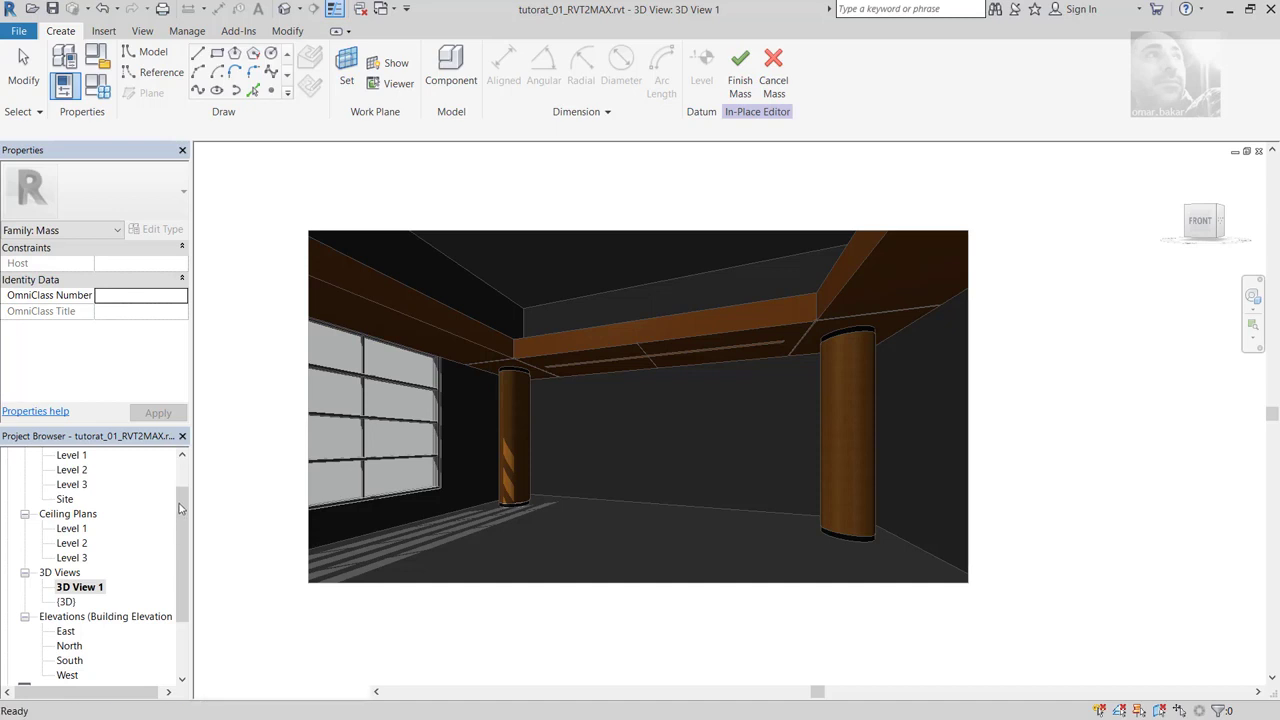
Step: Open the Level 2 floor plan and frame the whole plan in view
{"action": "left_click_drag", "start_coordinate": [180, 509], "coordinate": [180, 481]}
{"action": "left_click", "coordinate": [73, 514]}
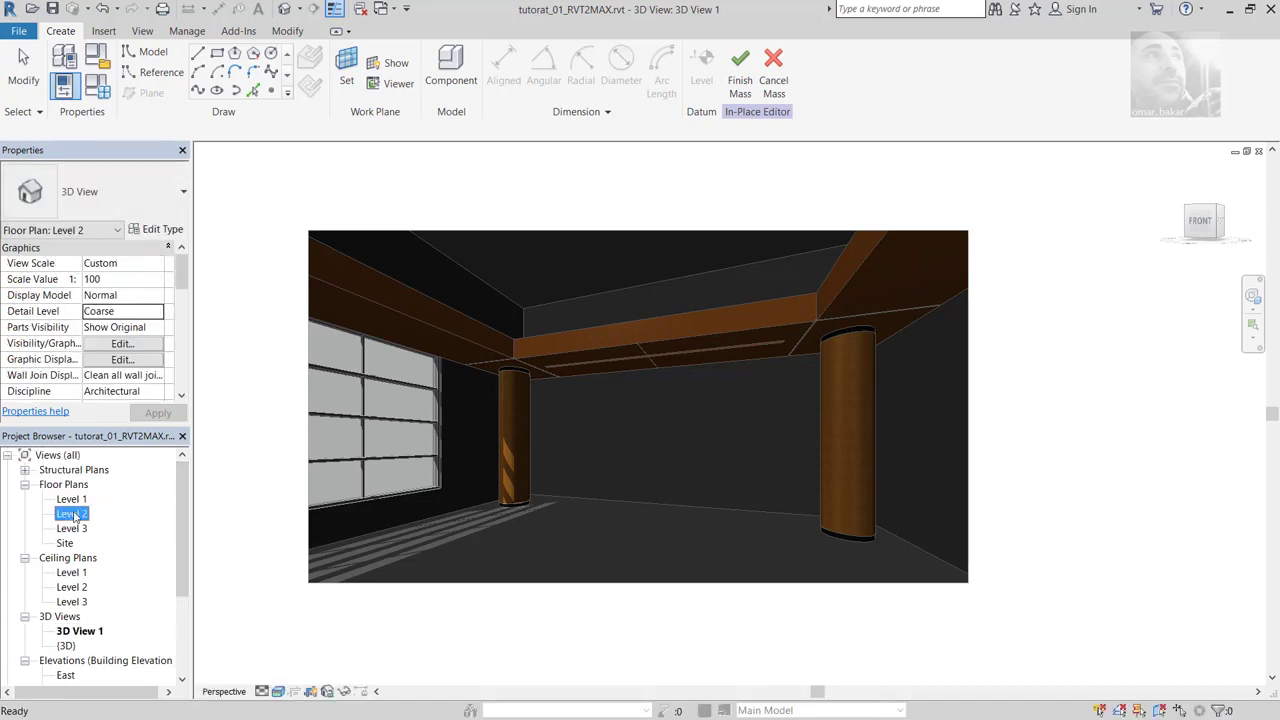
{"action": "double_click", "coordinate": [75, 516]}
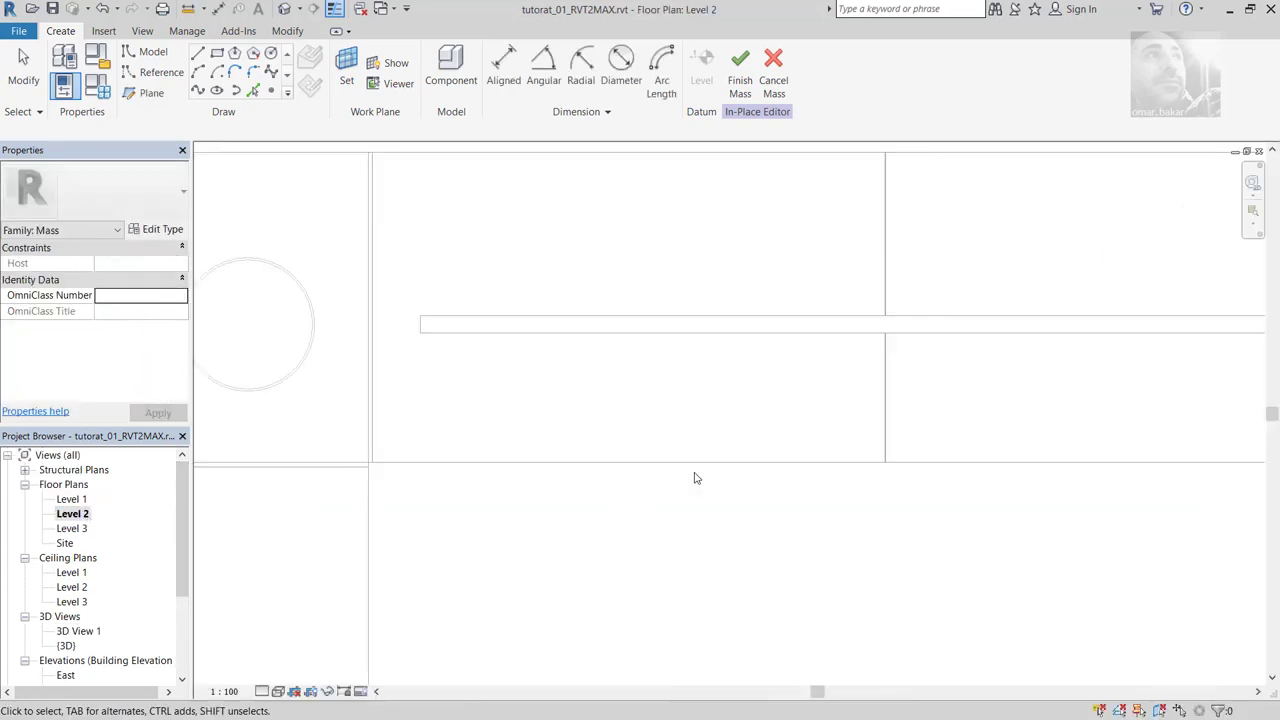
{"action": "scroll", "coordinate": [696, 478], "scroll_direction": "down", "scroll_amount": 3}
{"action": "scroll", "coordinate": [690, 474], "scroll_direction": "down", "scroll_amount": 2}
{"action": "mouse_move", "coordinate": [690, 474]}
{"action": "middle_mouse_down"}
{"action": "mouse_move", "coordinate": [599, 322]}
{"action": "mouse_move", "coordinate": [594, 389]}
{"action": "middle_mouse_up"}
{"action": "scroll", "coordinate": [614, 437], "scroll_direction": "down", "scroll_amount": 2}
{"action": "scroll", "coordinate": [594, 409], "scroll_direction": "up", "scroll_amount": 1}
{"action": "scroll", "coordinate": [597, 416], "scroll_direction": "down", "scroll_amount": 1}
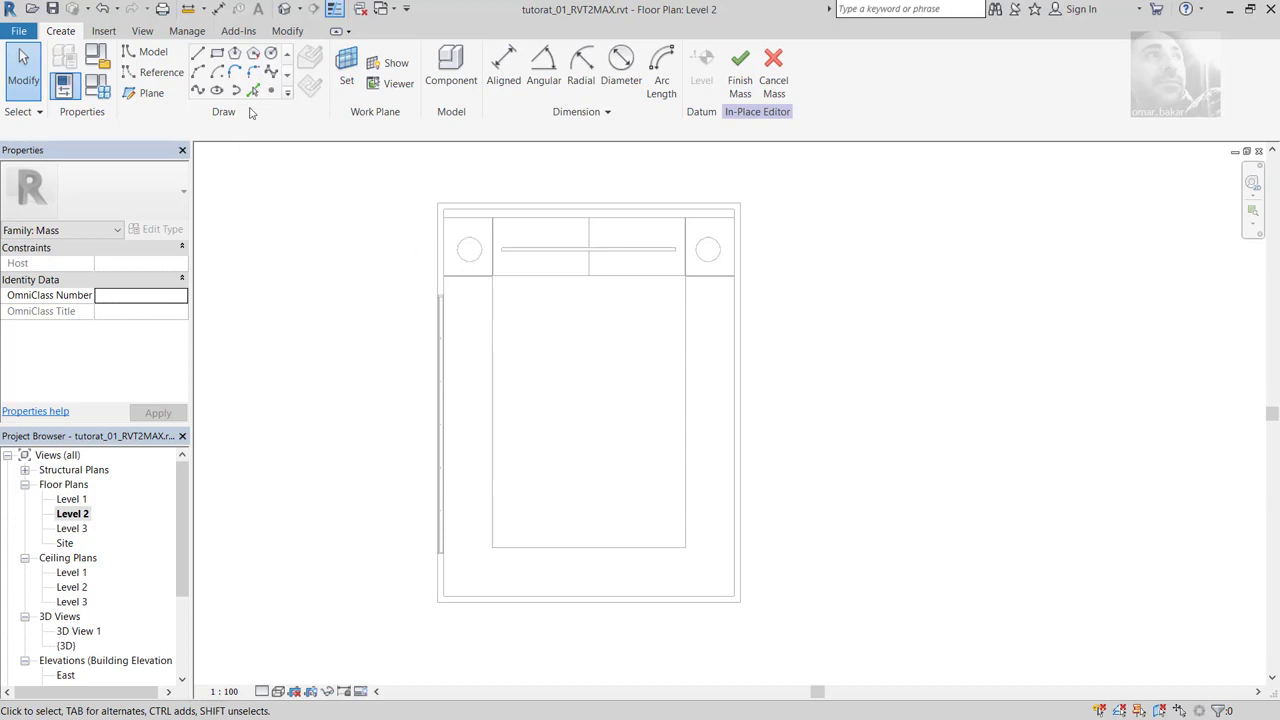
Step: Draw the first two horizontal reference planes across the lobby, named 1 and 2
{"action": "left_click", "coordinate": [282, 33]}
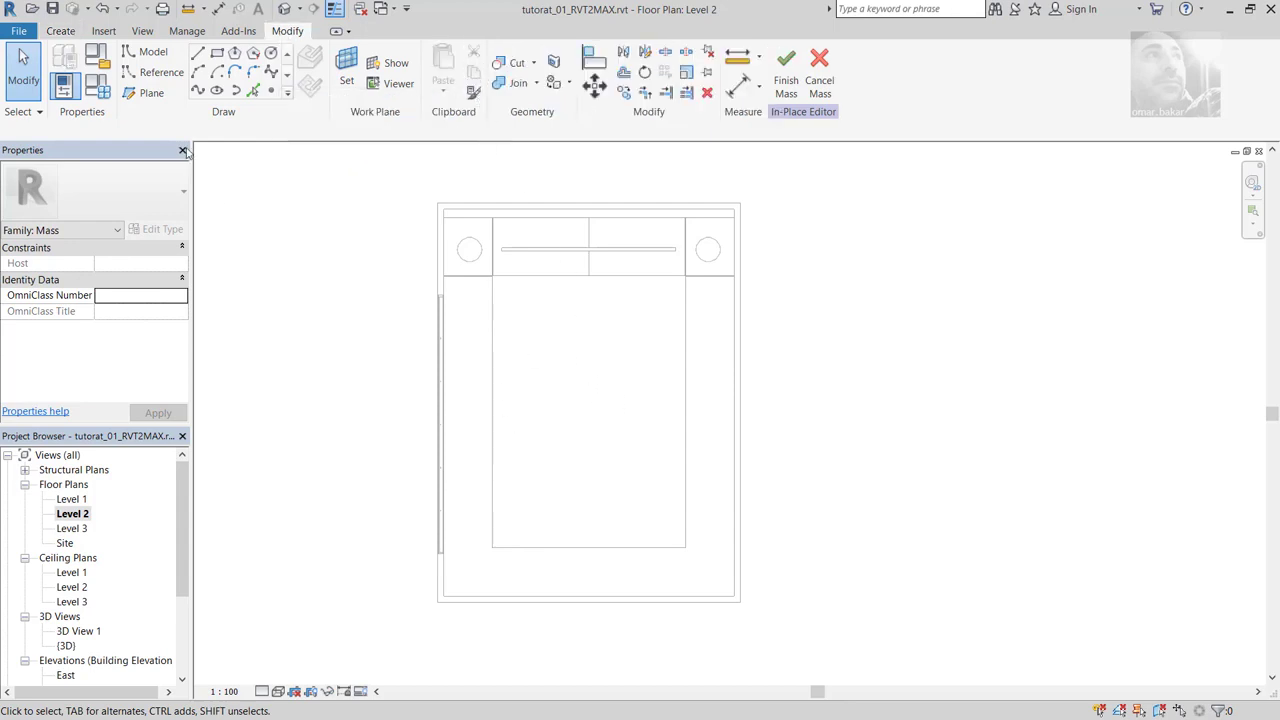
{"action": "left_click", "coordinate": [148, 97]}
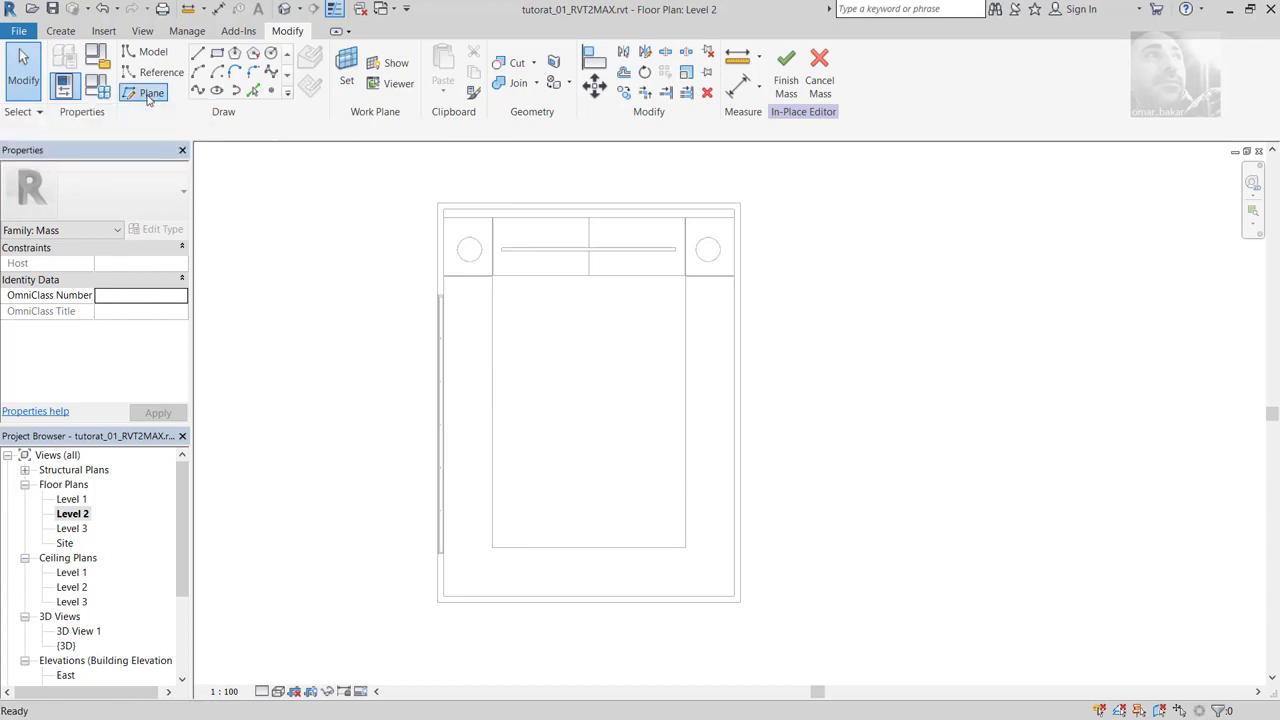
{"action": "left_click", "coordinate": [491, 548]}
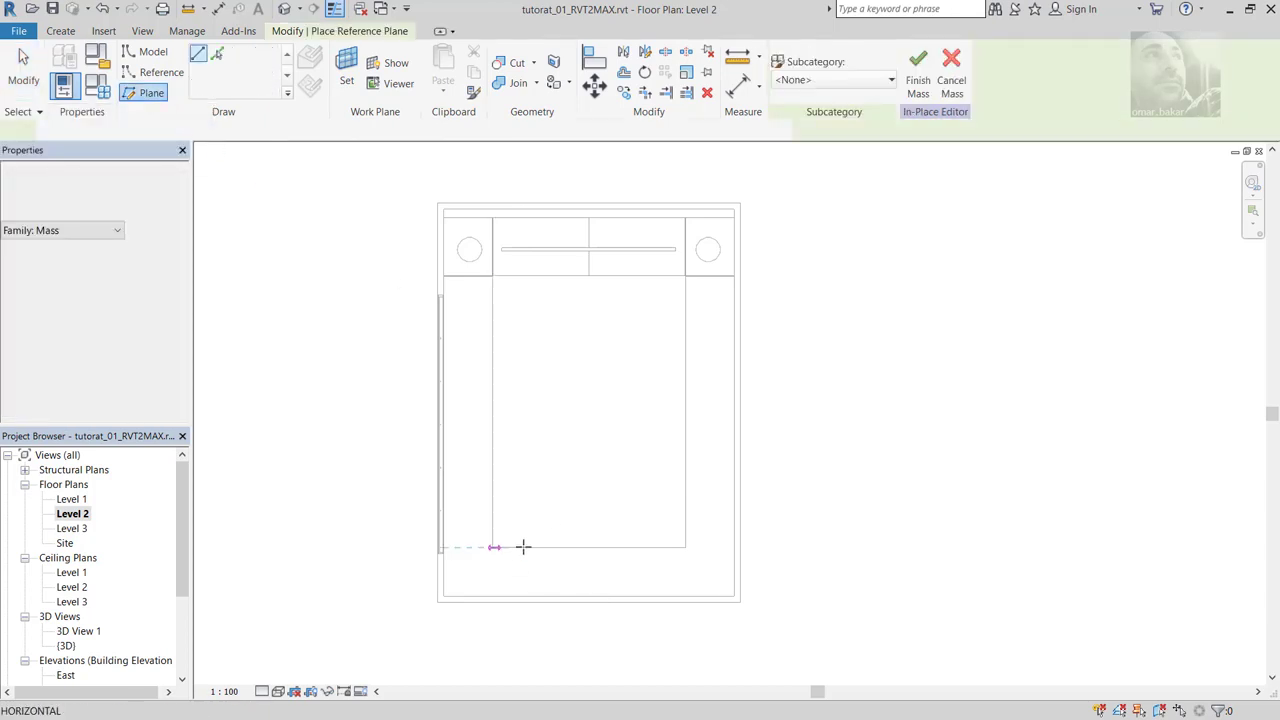
{"action": "left_click", "coordinate": [684, 548]}
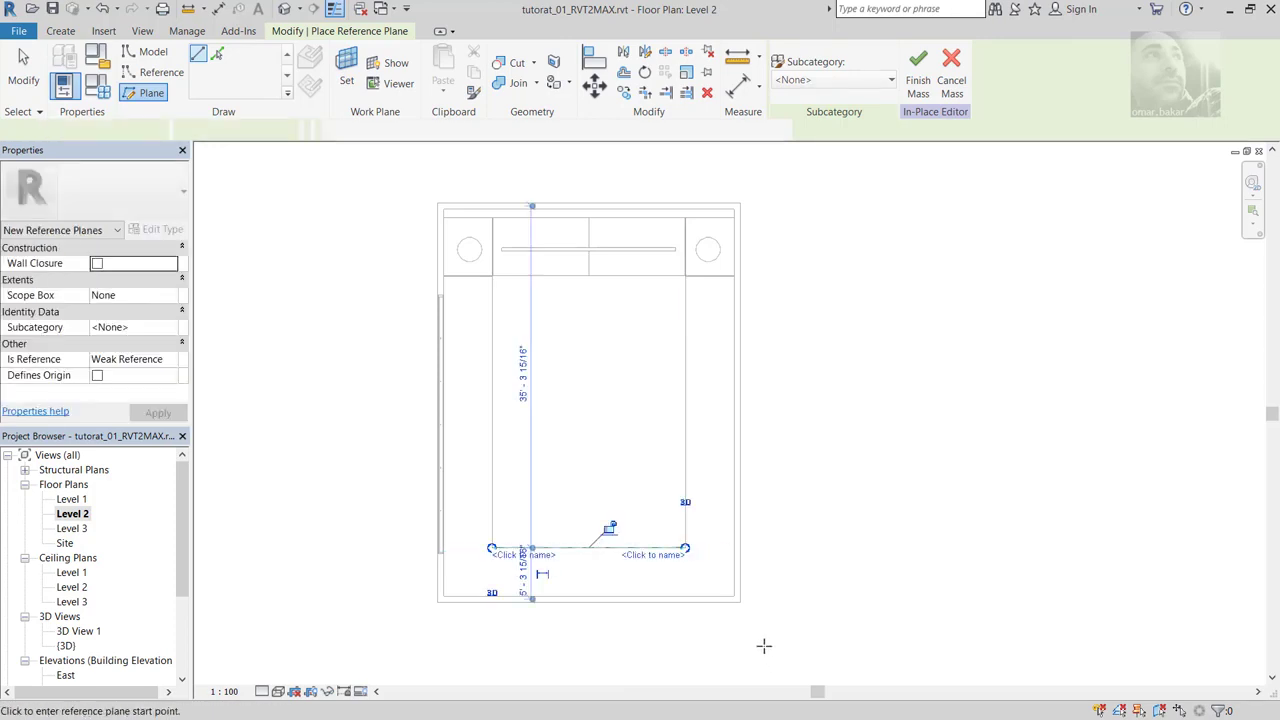
{"action": "left_click", "coordinate": [635, 555]}
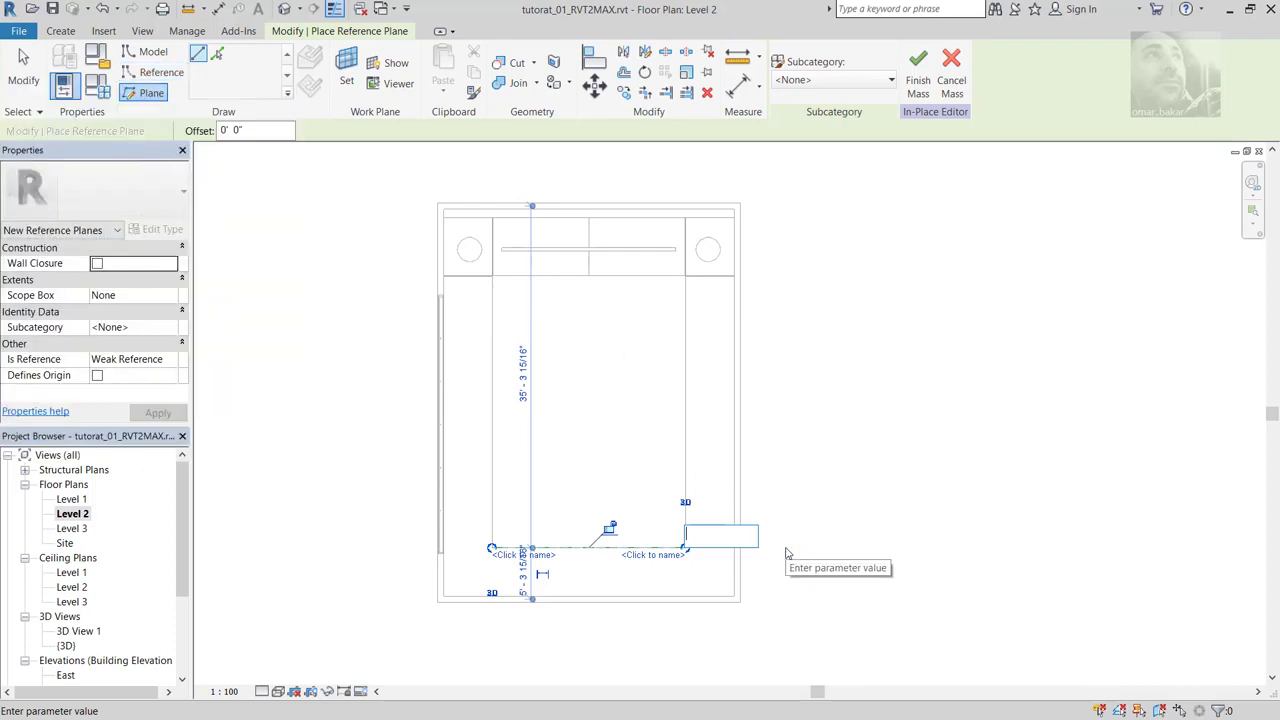
{"action": "type", "text": "1"}
{"action": "key", "text": "Return"}
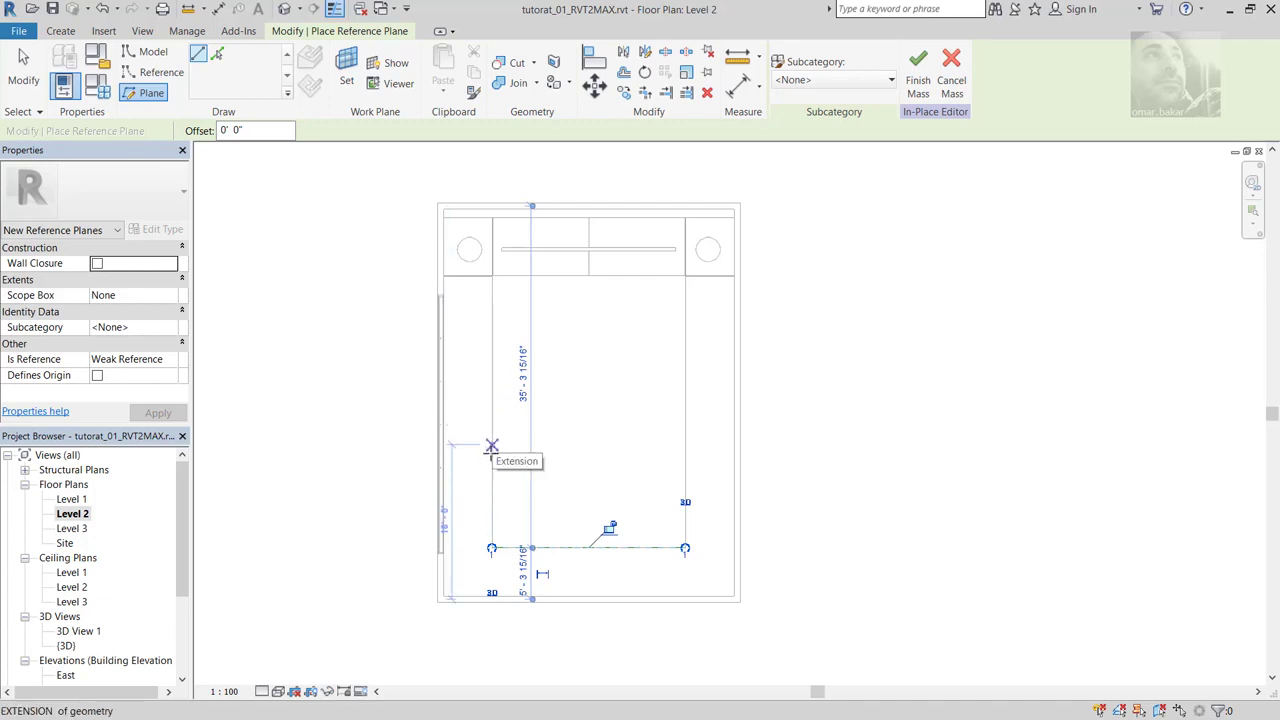
{"action": "left_click", "coordinate": [491, 456]}
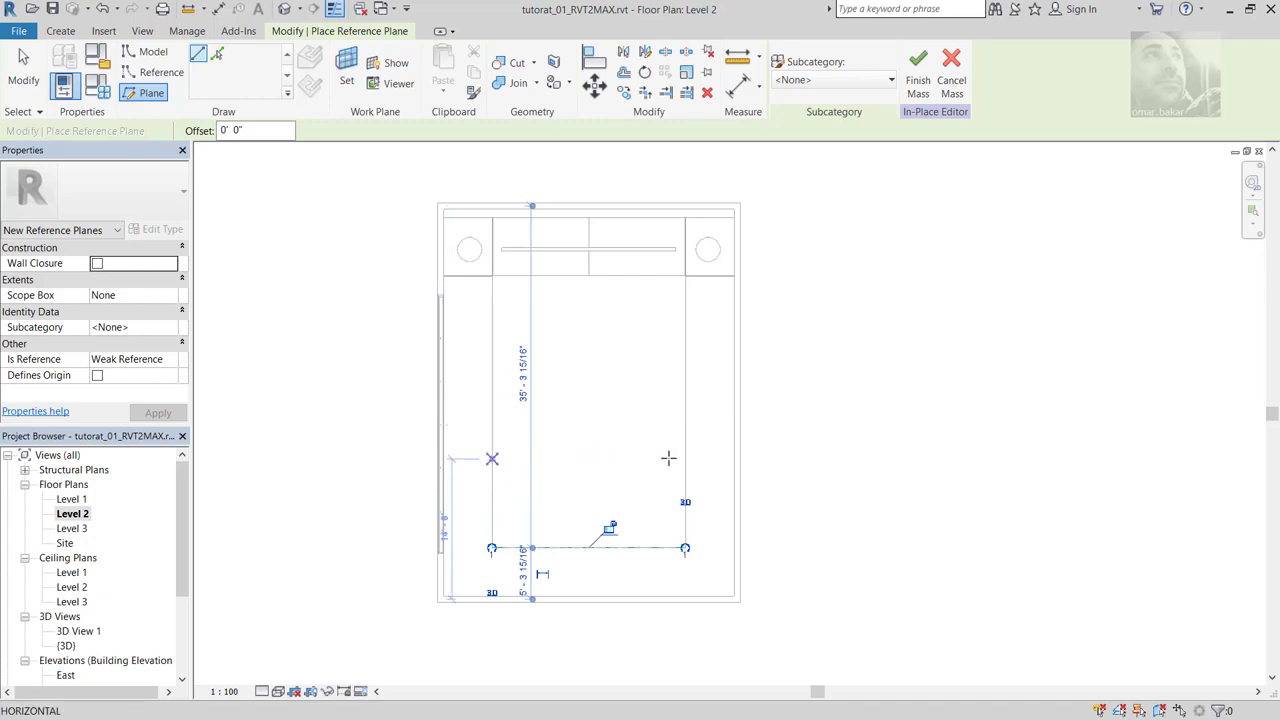
{"action": "left_click", "coordinate": [685, 458]}
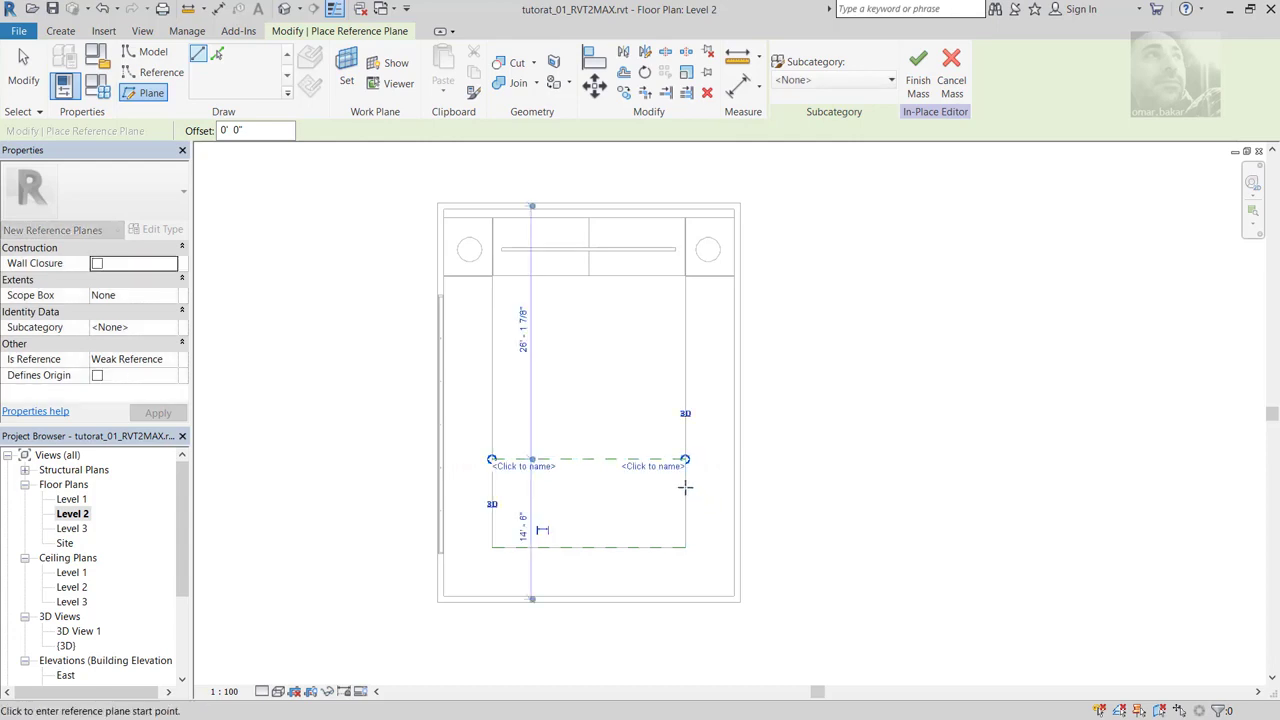
{"action": "left_click", "coordinate": [659, 467]}
{"action": "type", "text": "2"}
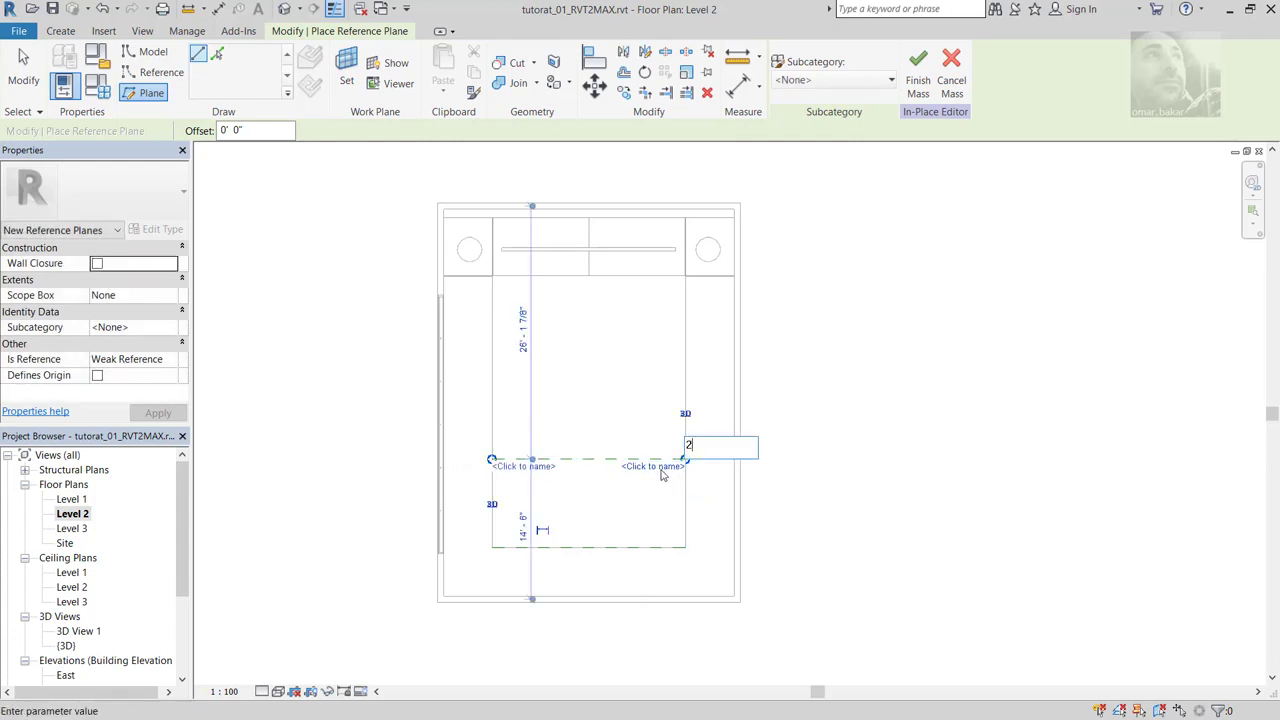
{"action": "key", "text": "Return"}
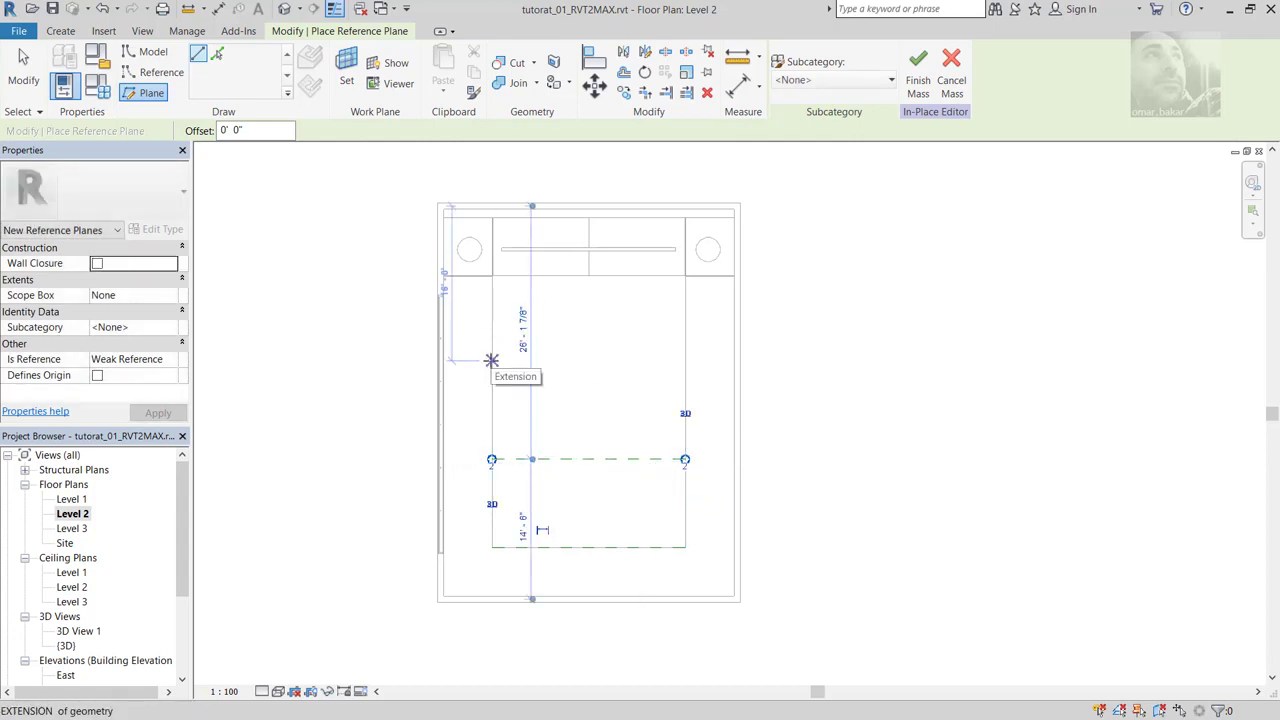
Step: Draw the third and fourth horizontal reference planes farther up across the lobby ceiling
{"action": "left_click", "coordinate": [491, 360]}
{"action": "left_click", "coordinate": [685, 360]}
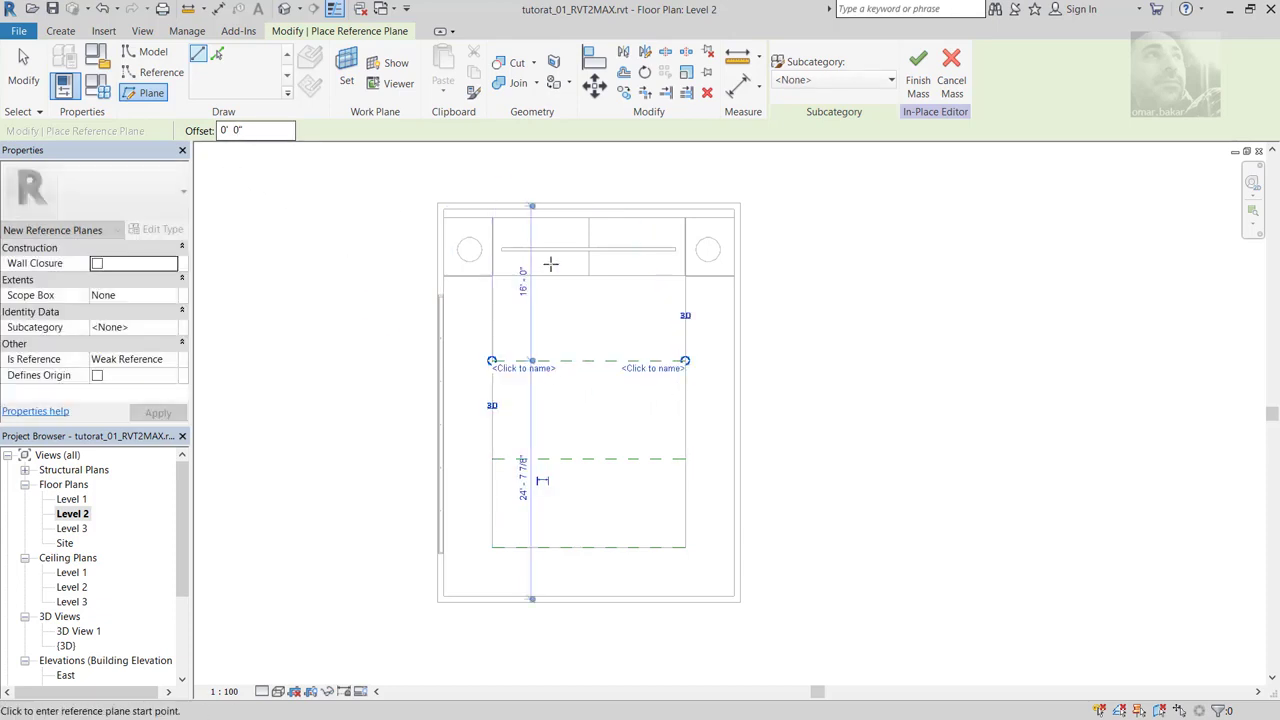
{"action": "left_click", "coordinate": [672, 368]}
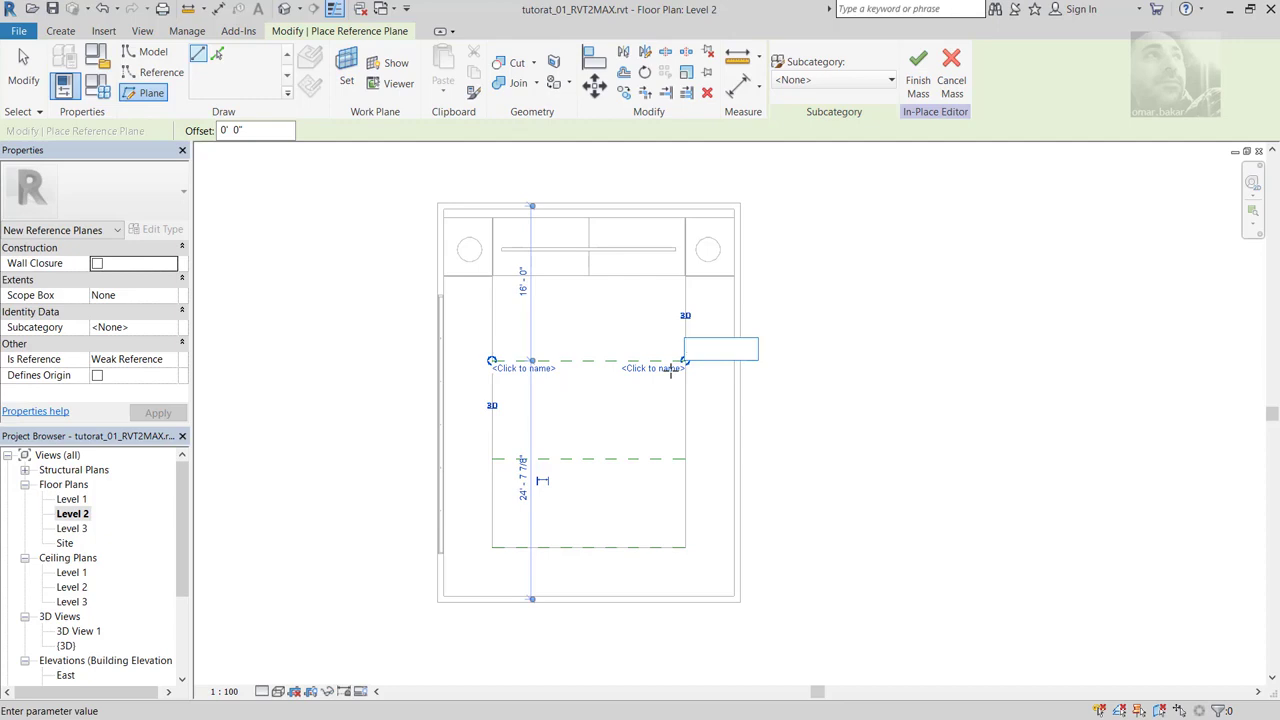
{"action": "key", "text": "Escape"}
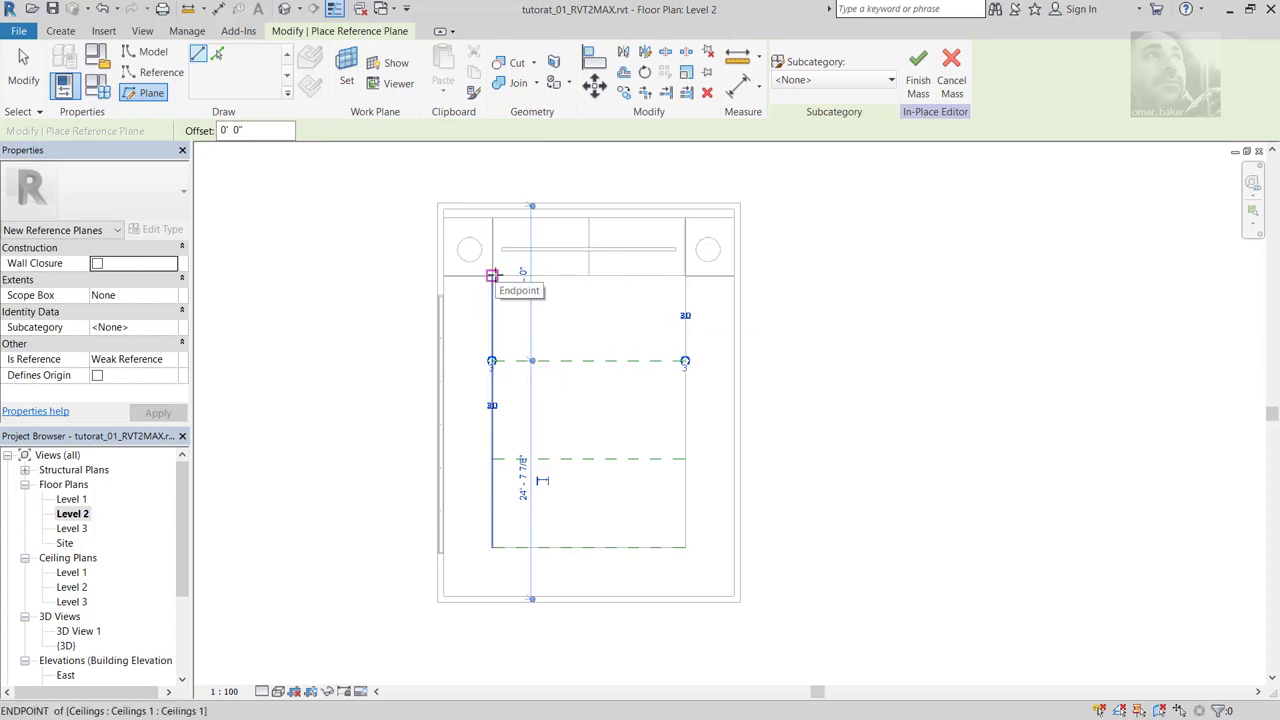
{"action": "left_click", "coordinate": [492, 276]}
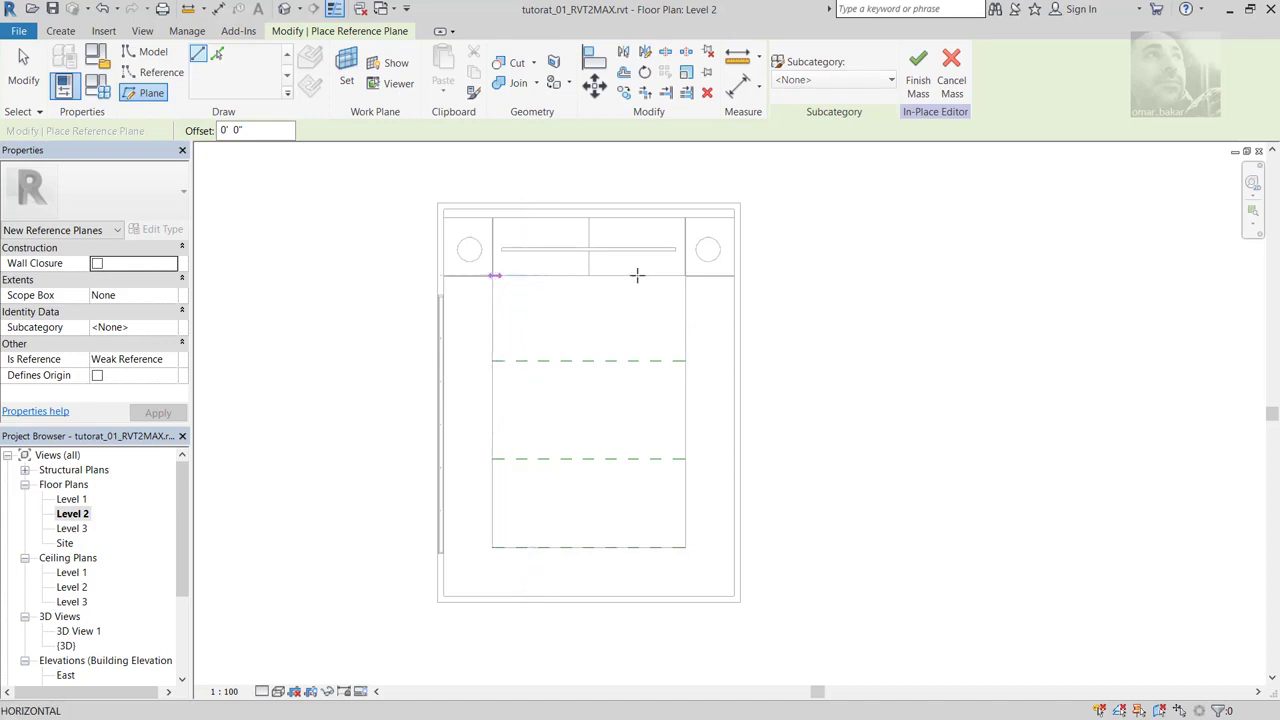
{"action": "left_click", "coordinate": [683, 276]}
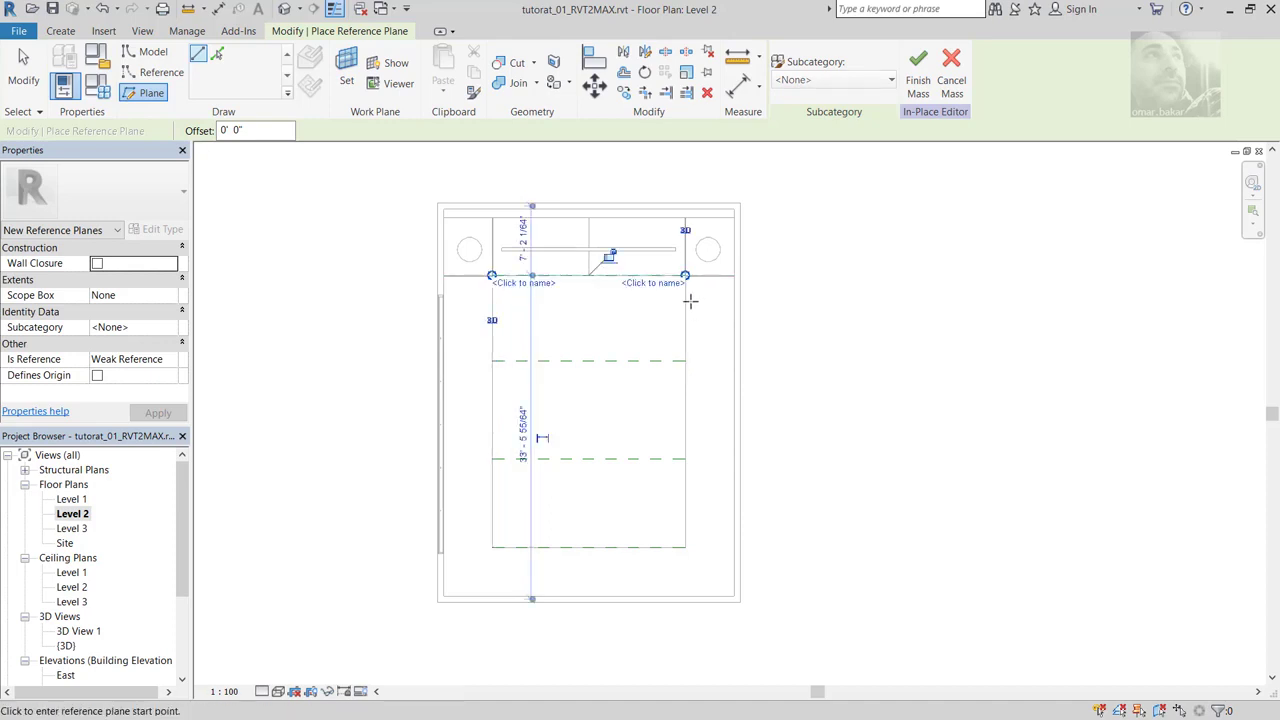
{"action": "left_click", "coordinate": [669, 288]}
{"action": "key", "text": "Escape"}
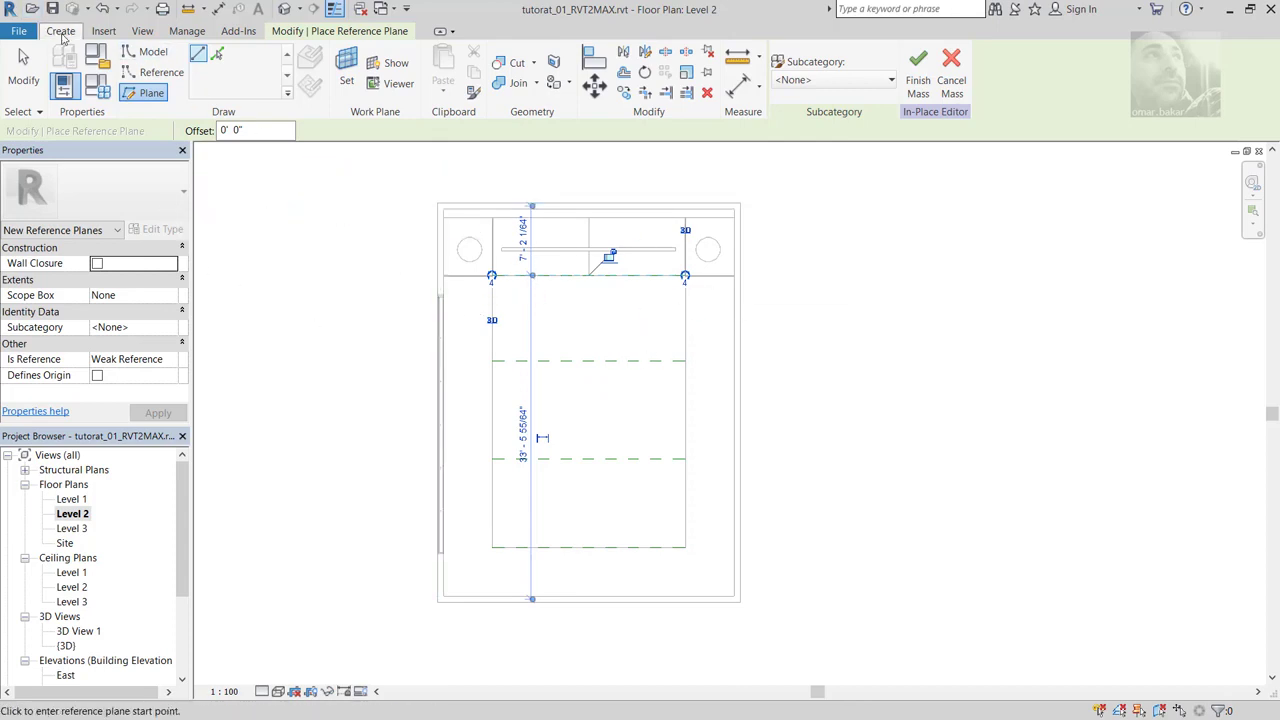
{"action": "left_click", "coordinate": [61, 31]}
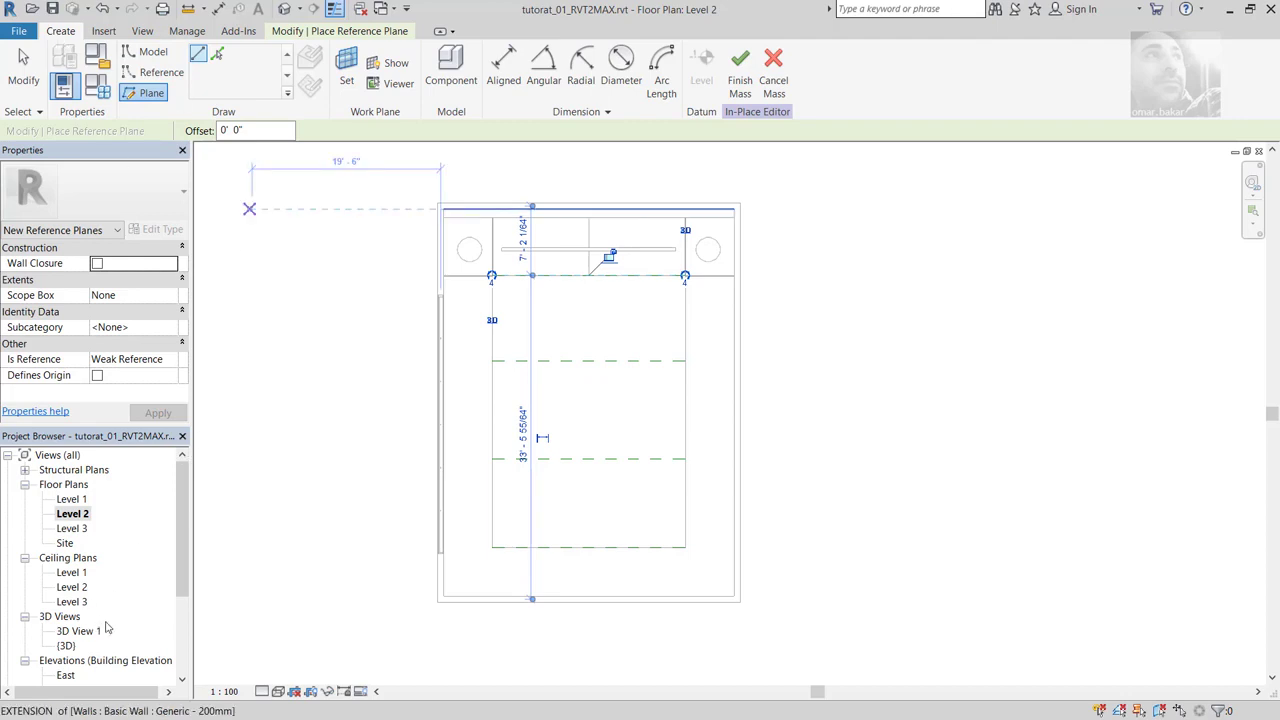
{"action": "key", "text": "Escape"}
{"action": "key", "text": "Escape"}
{"action": "scroll", "coordinate": [137, 620], "scroll_direction": "down", "scroll_amount": 3}
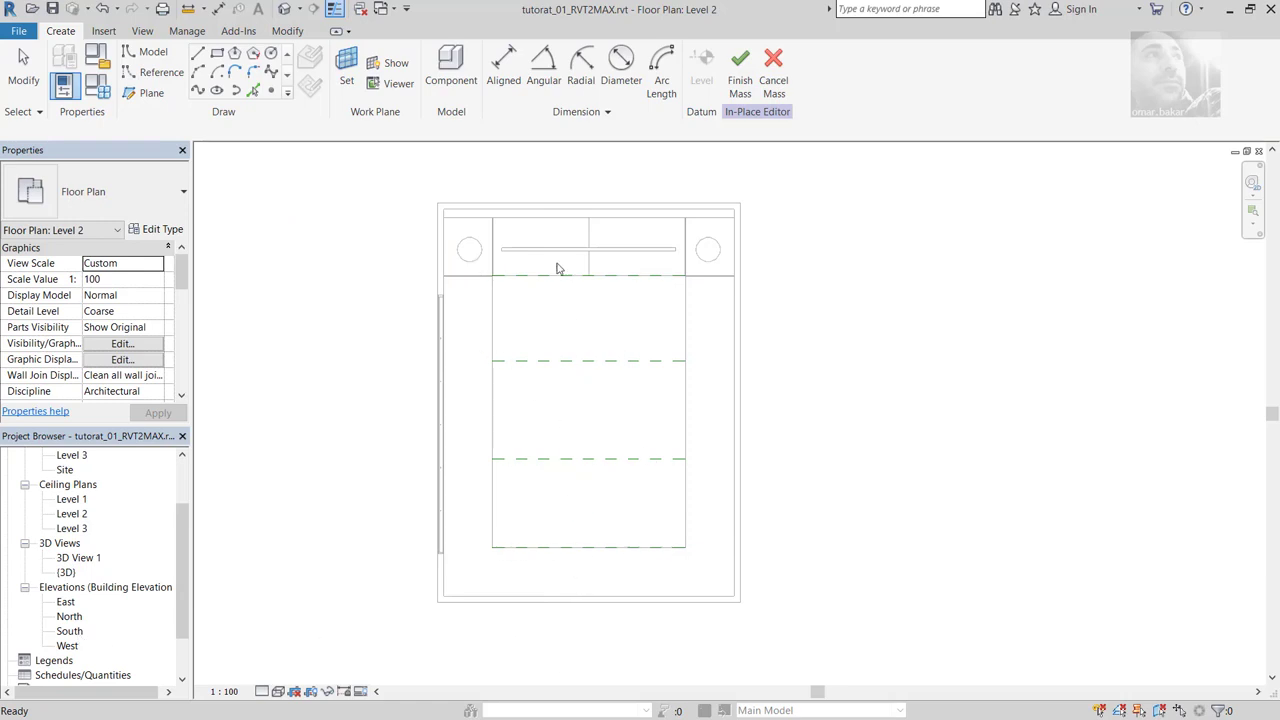
Step: Show the South elevation in wireframe with the lobby section centred
{"action": "double_click", "coordinate": [70, 631]}
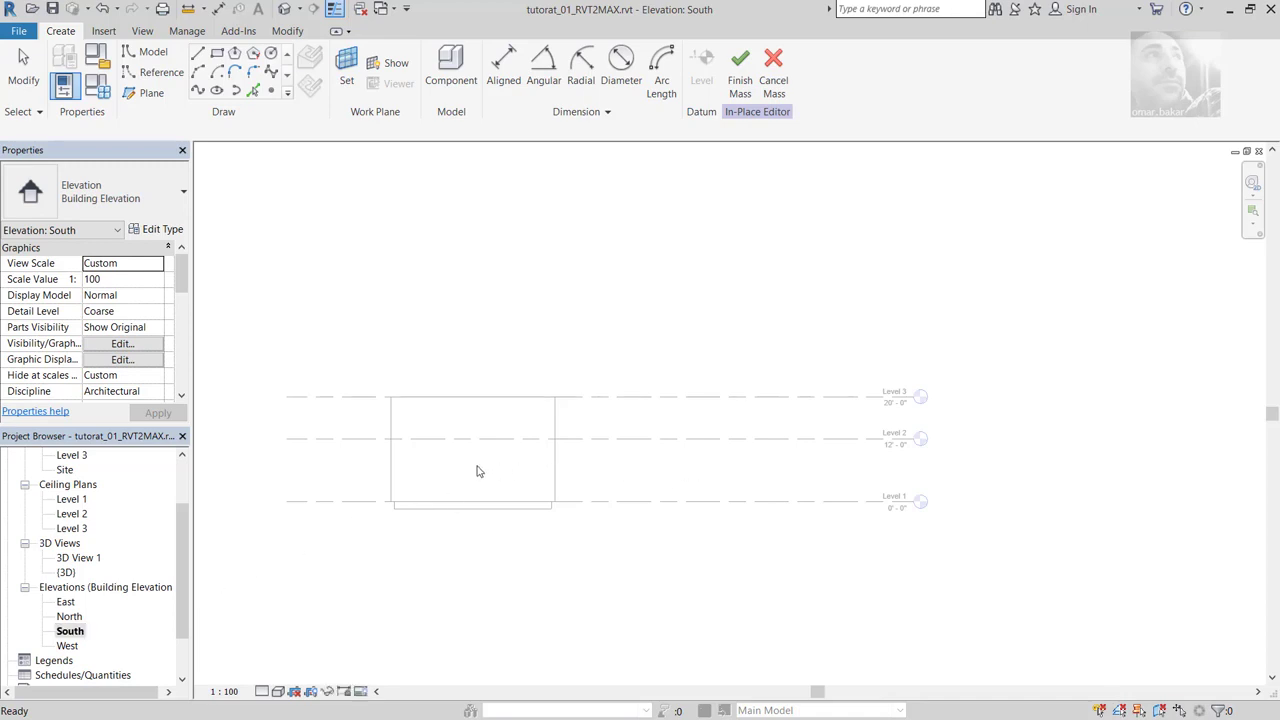
{"action": "scroll", "coordinate": [400, 500], "scroll_direction": "up", "scroll_amount": 3}
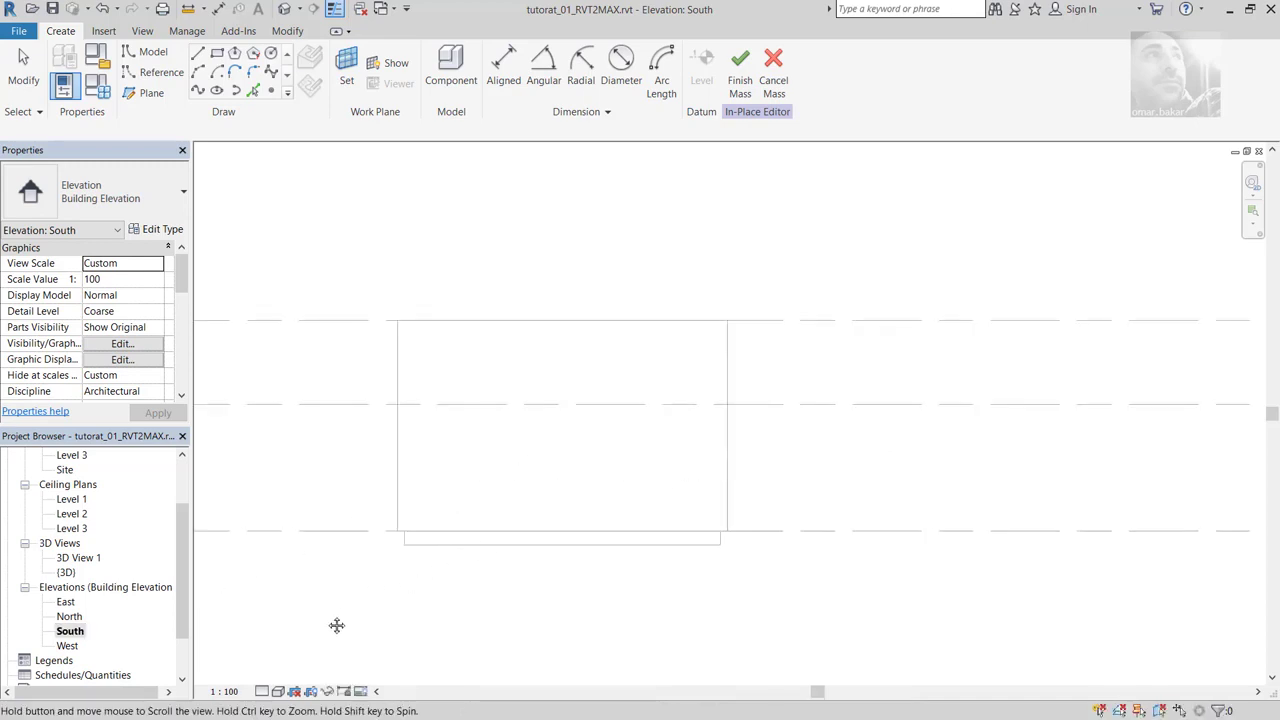
{"action": "left_click", "coordinate": [277, 691]}
{"action": "left_click", "coordinate": [355, 589]}
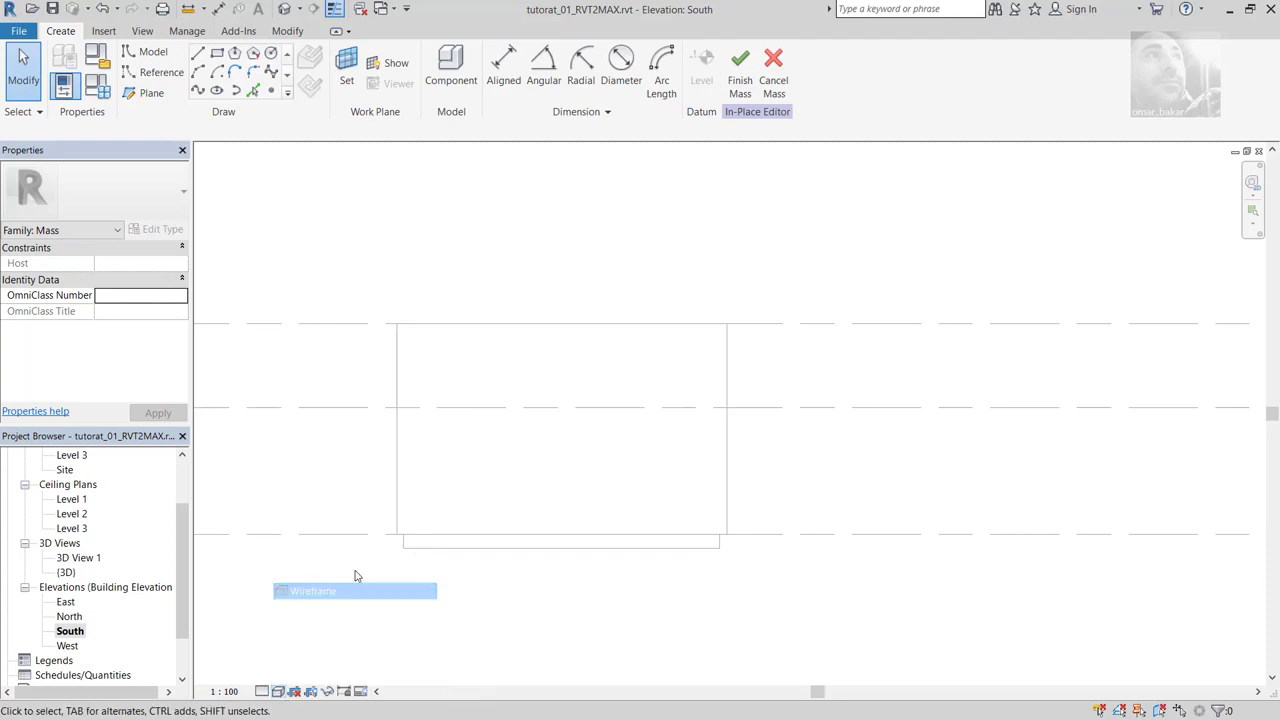
{"action": "scroll", "coordinate": [500, 488], "scroll_direction": "up", "scroll_amount": 2}
{"action": "middle_click_drag", "start_coordinate": [557, 491], "coordinate": [575, 556]}
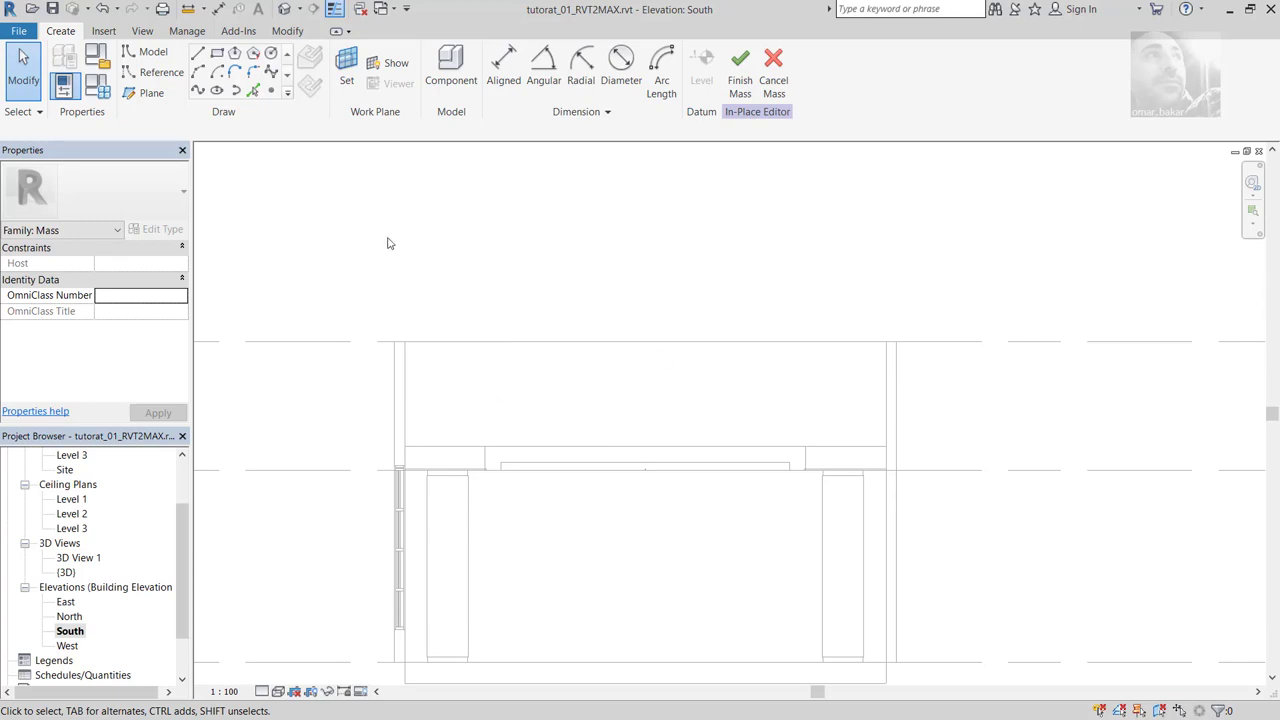
Step: For a new spline, set the work plane by name to Reference Plane : 1
{"action": "left_click", "coordinate": [199, 90]}
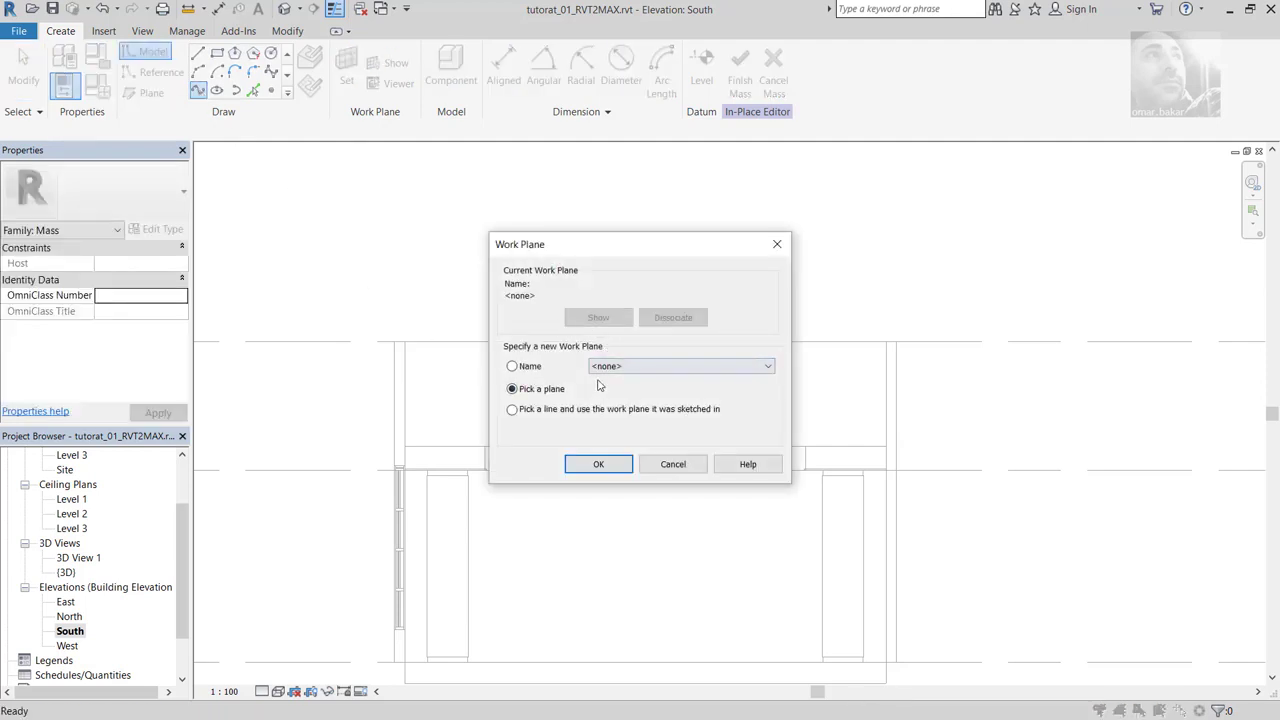
{"action": "left_click", "coordinate": [512, 367]}
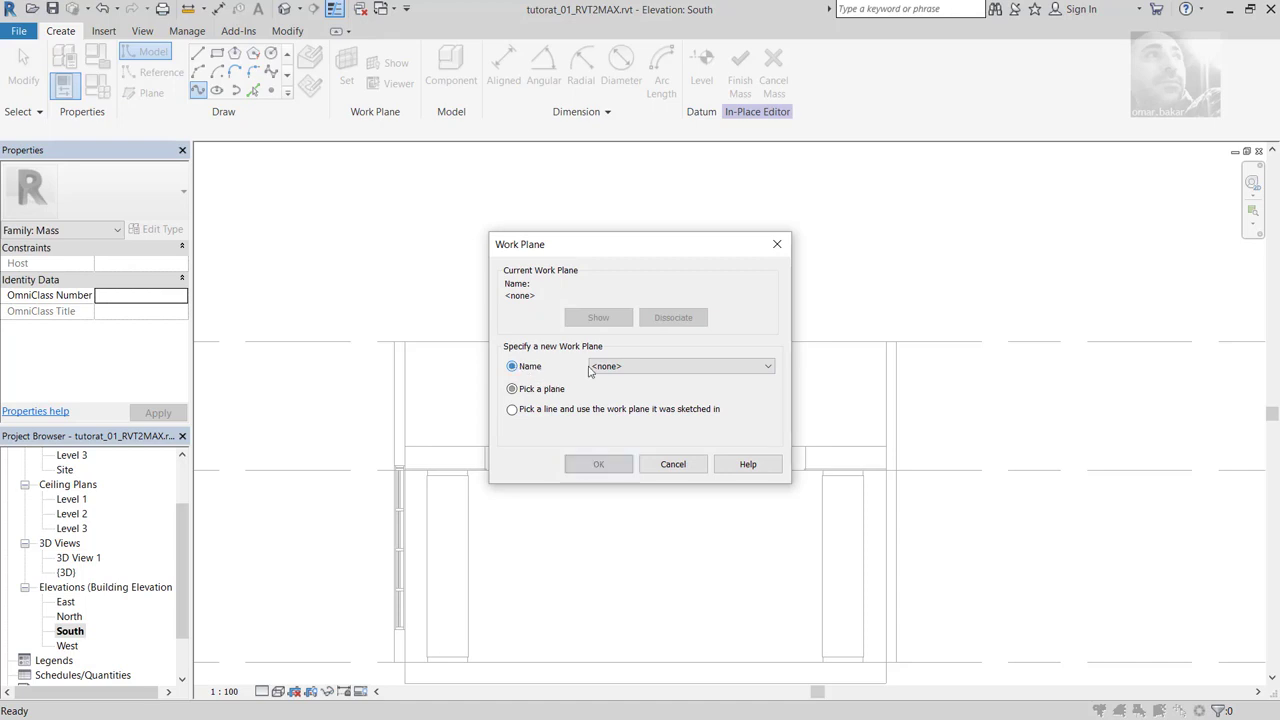
{"action": "left_click", "coordinate": [703, 370]}
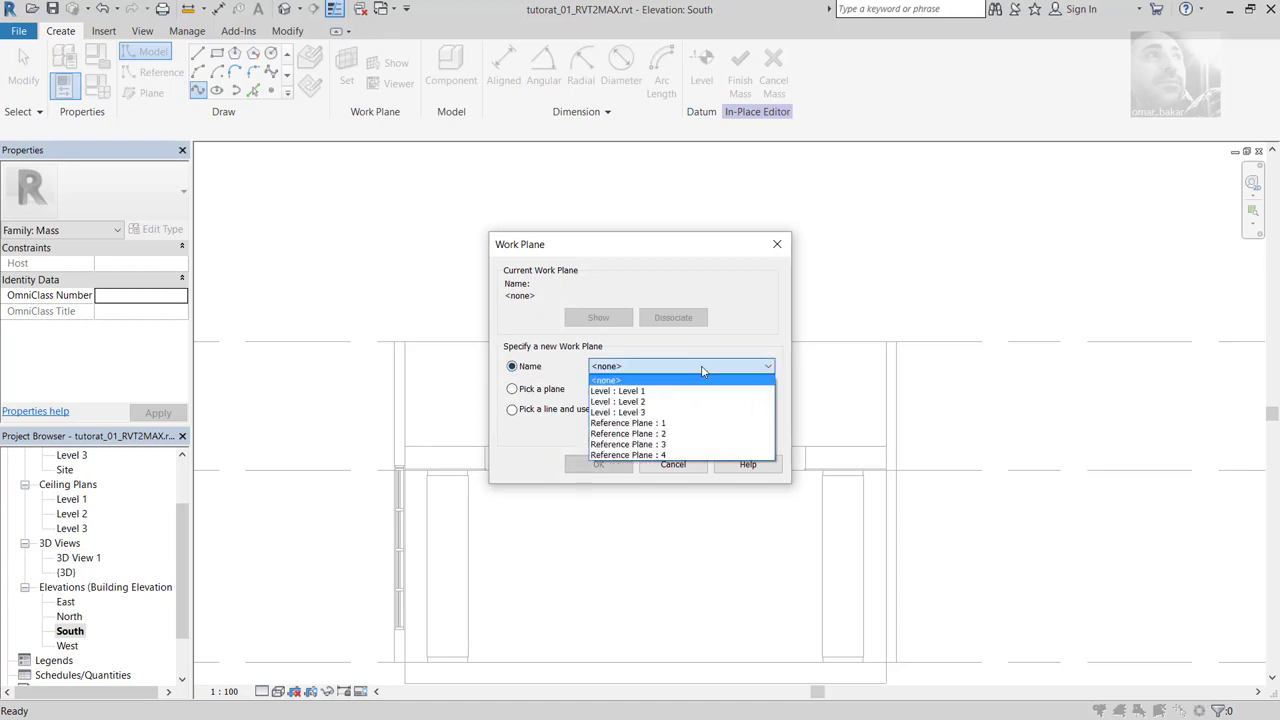
{"action": "left_click", "coordinate": [670, 425]}
{"action": "left_click", "coordinate": [615, 467]}
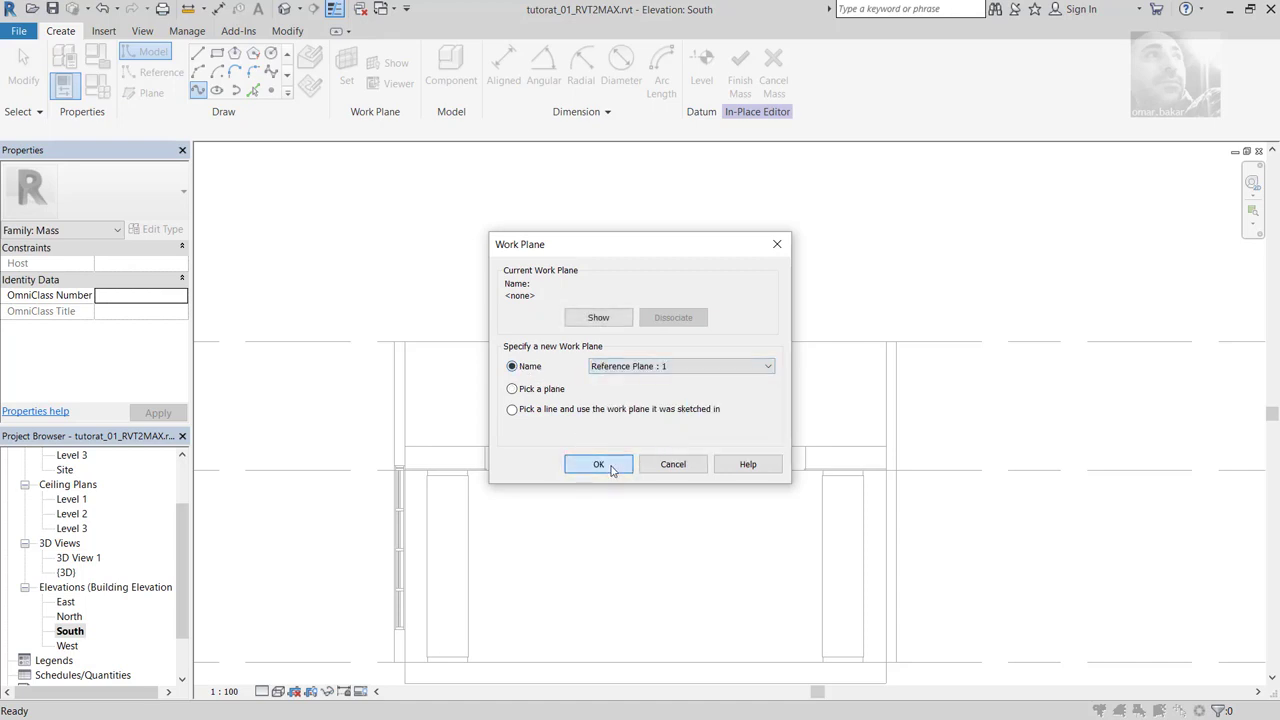
Step: Draw an eight-point wavy spline above the ceiling, ending on the ceiling line at the right
{"action": "left_click", "coordinate": [428, 445]}
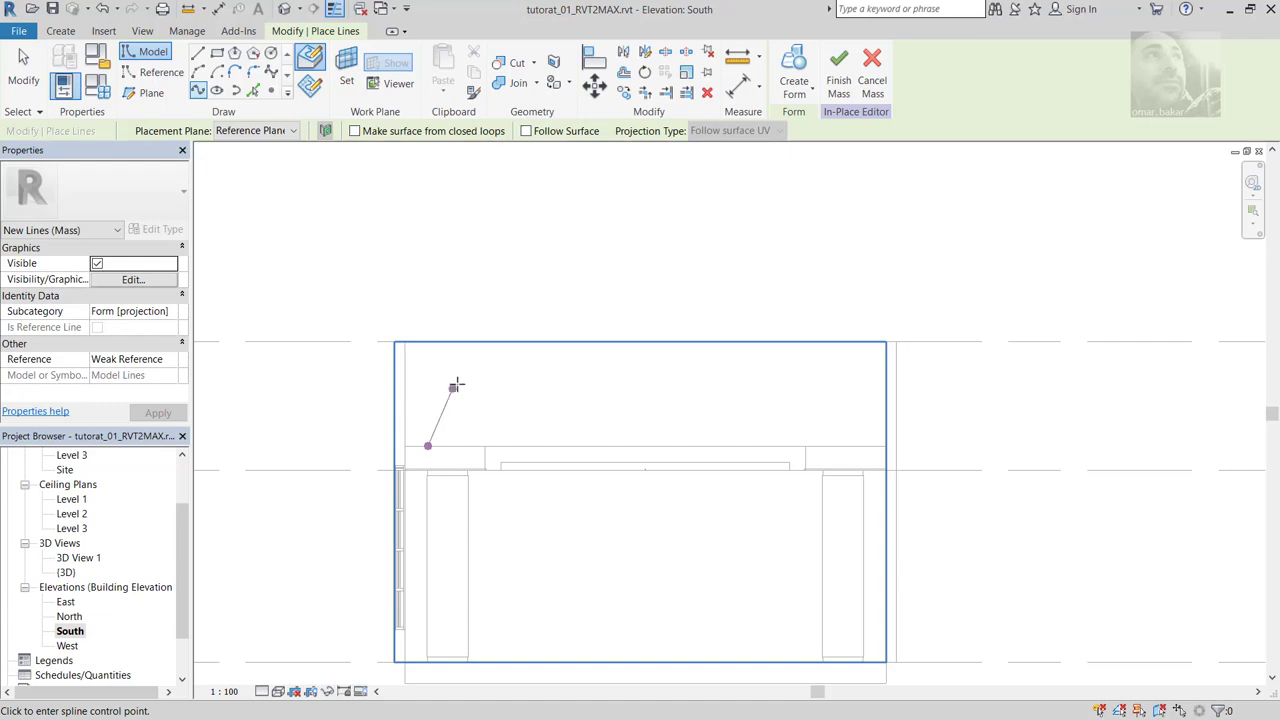
{"action": "left_click", "coordinate": [433, 393]}
{"action": "left_click", "coordinate": [494, 425]}
{"action": "left_click", "coordinate": [572, 383]}
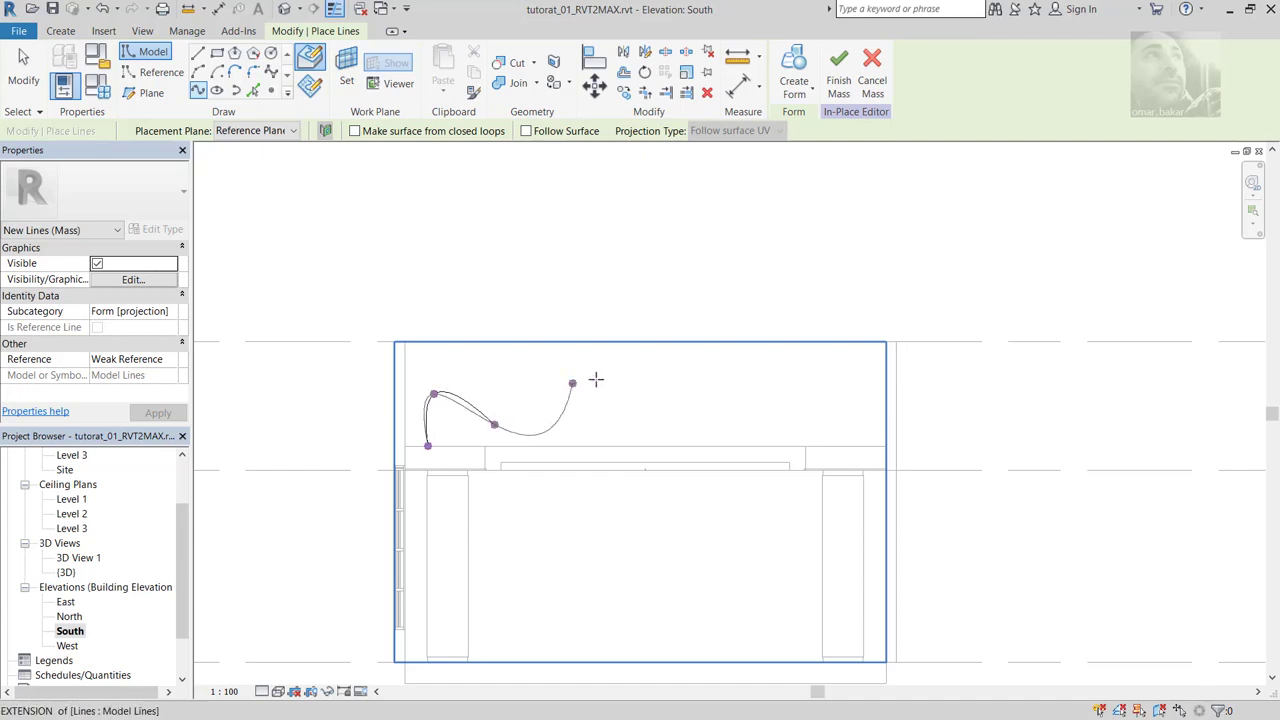
{"action": "left_click", "coordinate": [665, 402]}
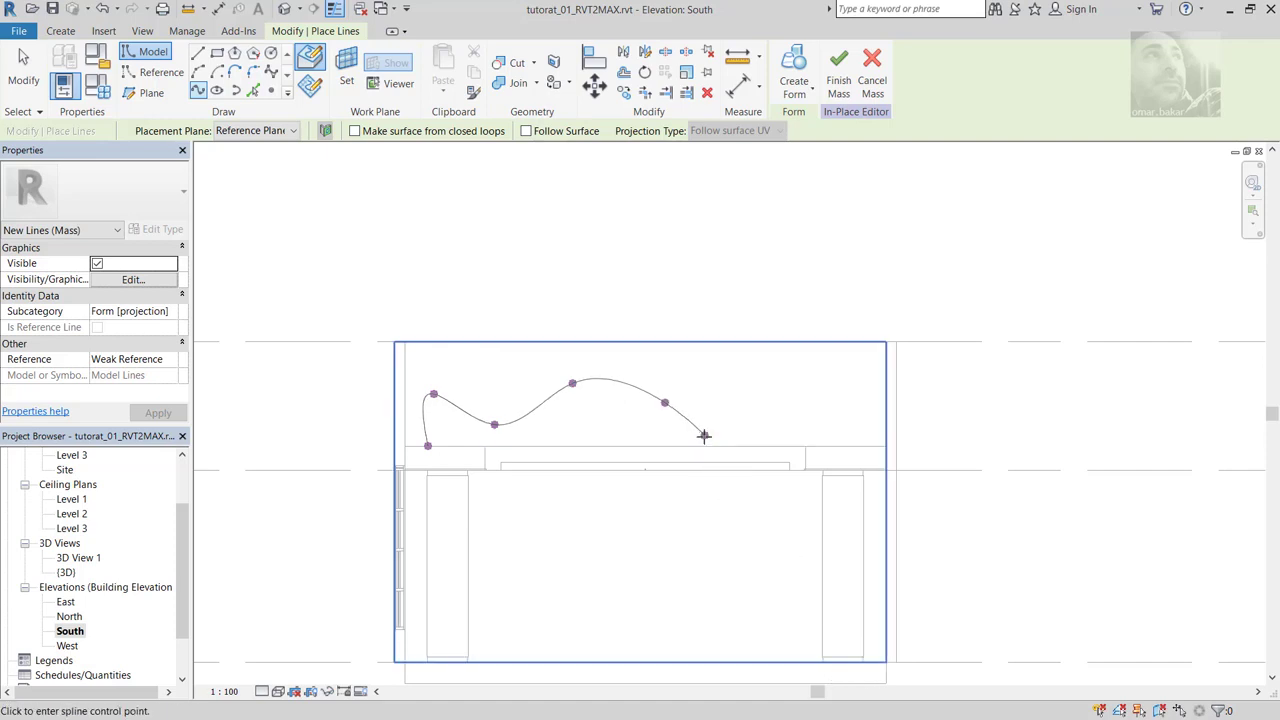
{"action": "scroll", "coordinate": [704, 437], "scroll_direction": "up", "scroll_amount": 1}
{"action": "scroll", "coordinate": [706, 437], "scroll_direction": "up", "scroll_amount": 4}
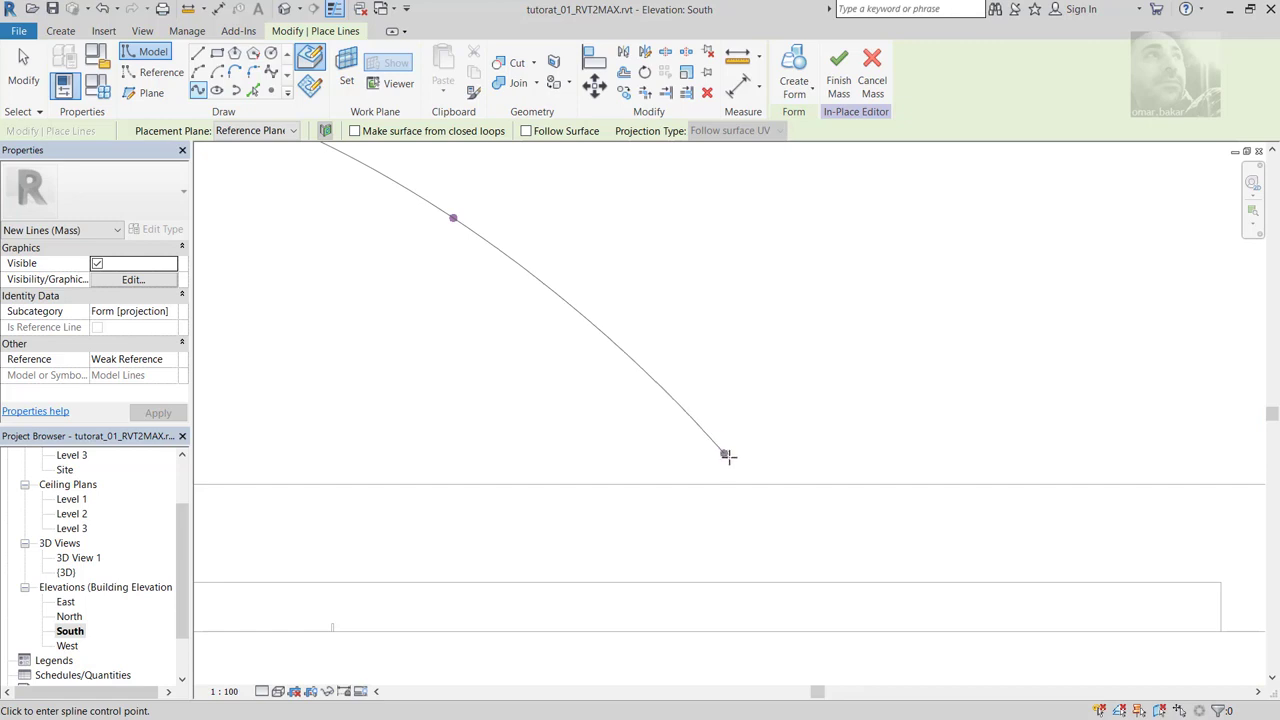
{"action": "left_click", "coordinate": [729, 457]}
{"action": "scroll", "coordinate": [820, 442], "scroll_direction": "down", "scroll_amount": 5}
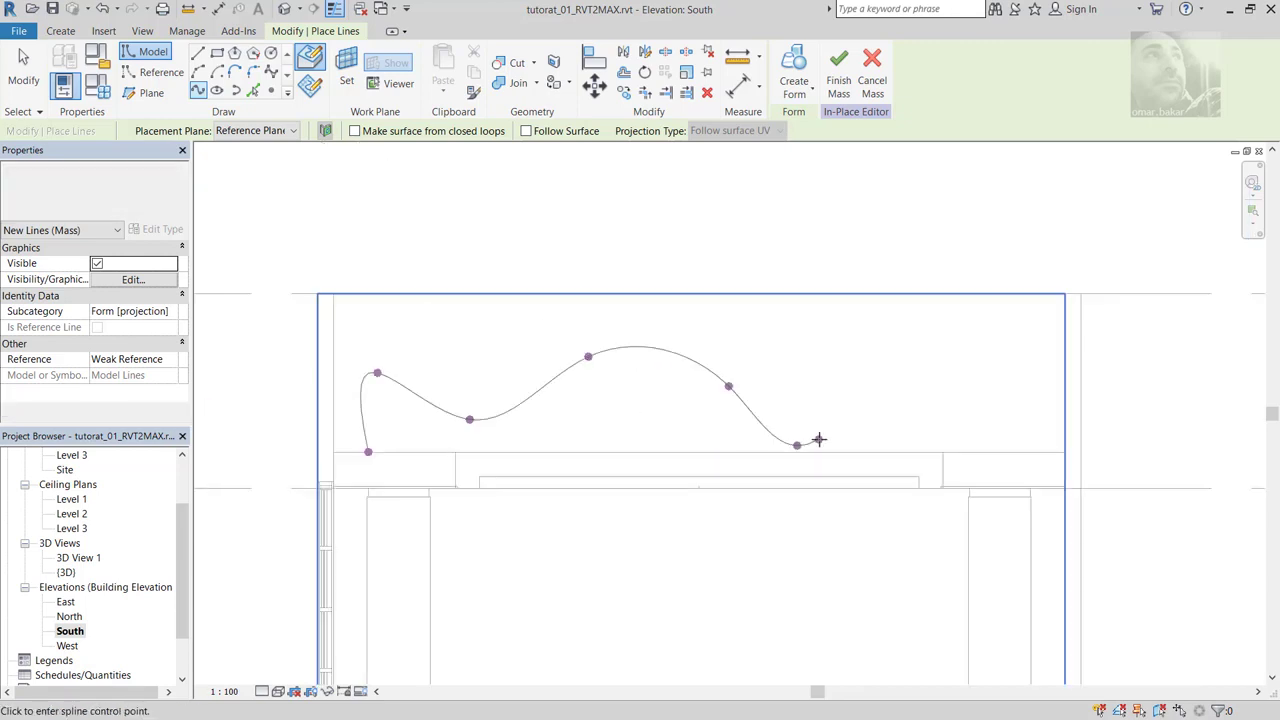
{"action": "left_click", "coordinate": [904, 408]}
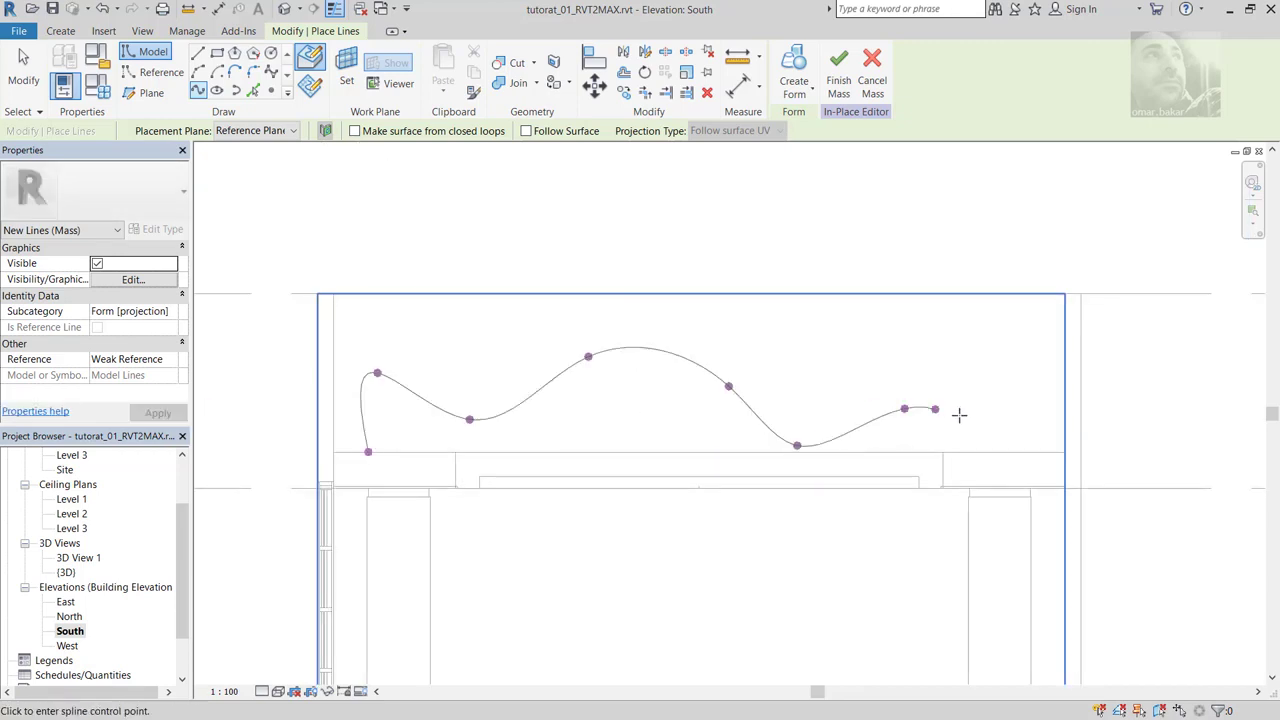
{"action": "left_click", "coordinate": [1008, 451]}
{"action": "key", "text": "Escape"}
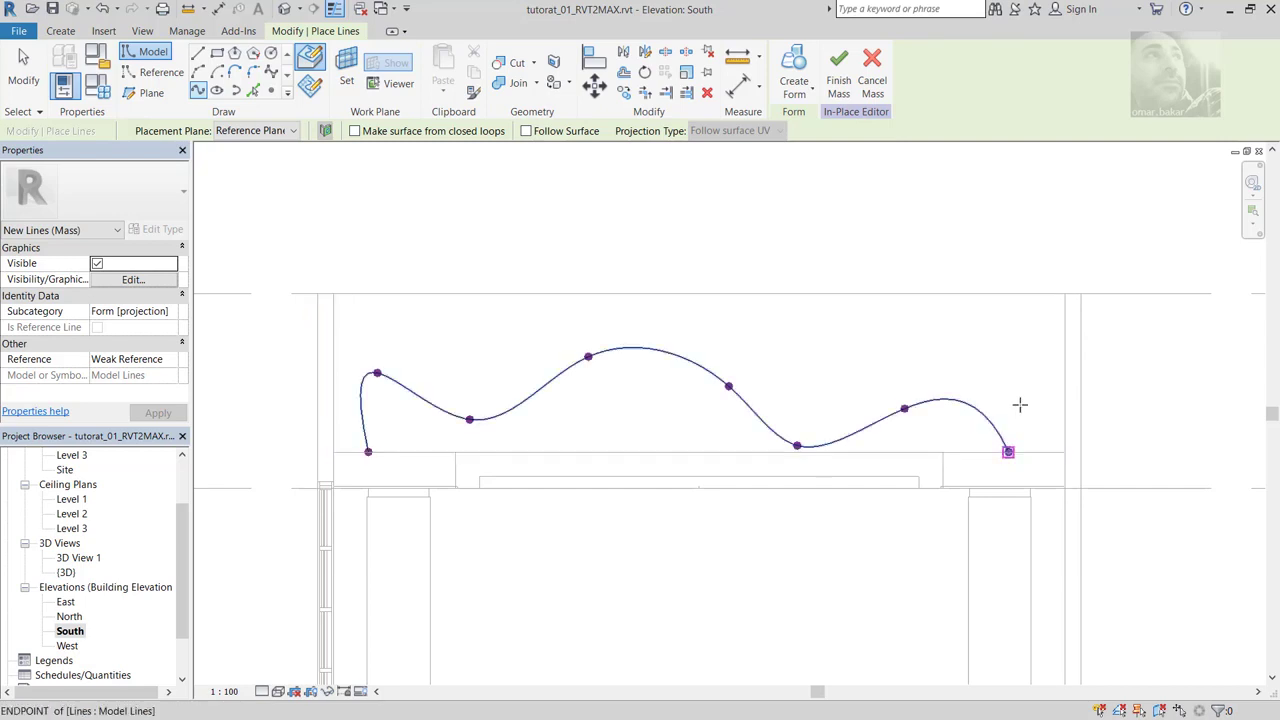
{"action": "key", "text": "Escape"}
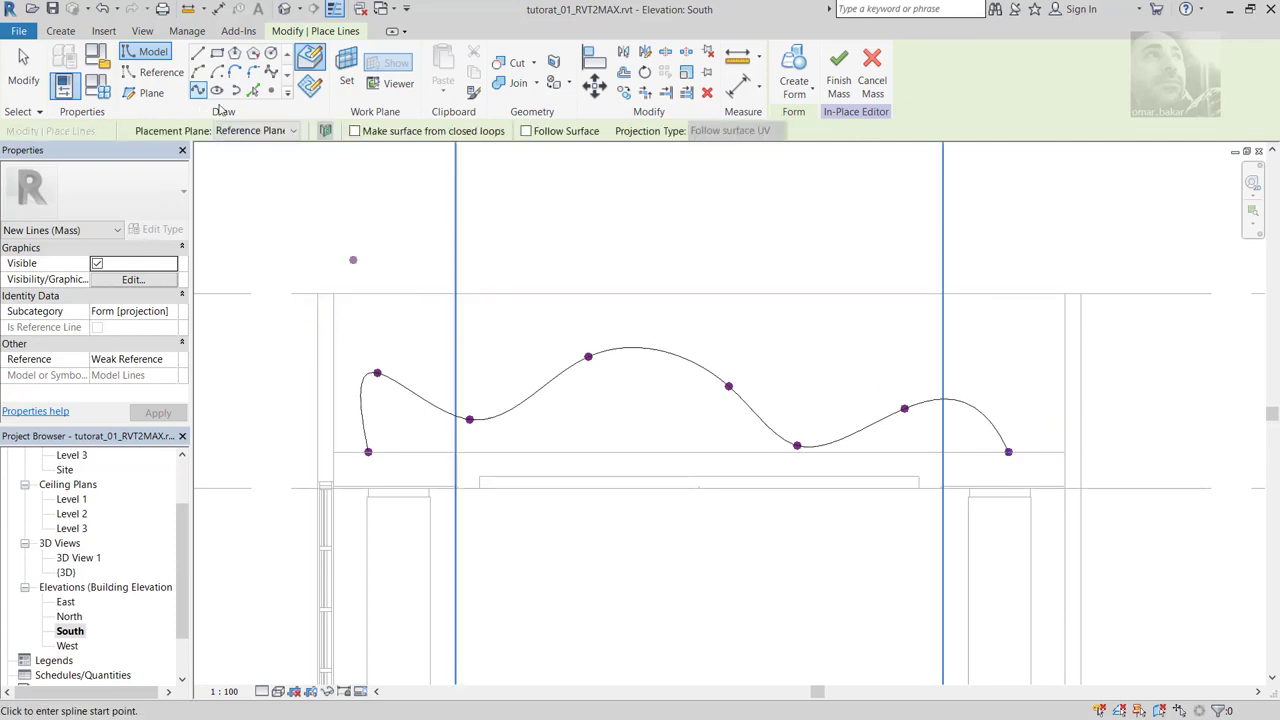
Step: Switch the placement plane to Reference Plane : 2 and draw a seven-point wavy spline crossing the first
{"action": "left_click", "coordinate": [290, 131]}
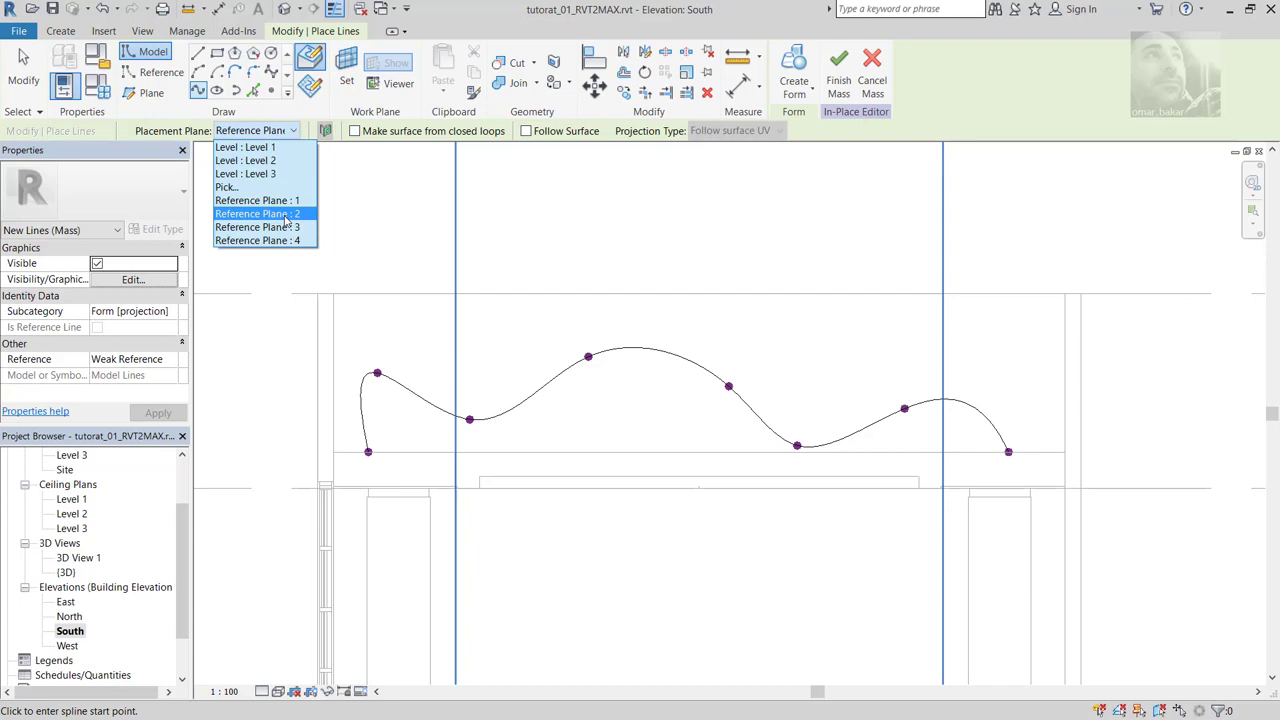
{"action": "left_click", "coordinate": [287, 216]}
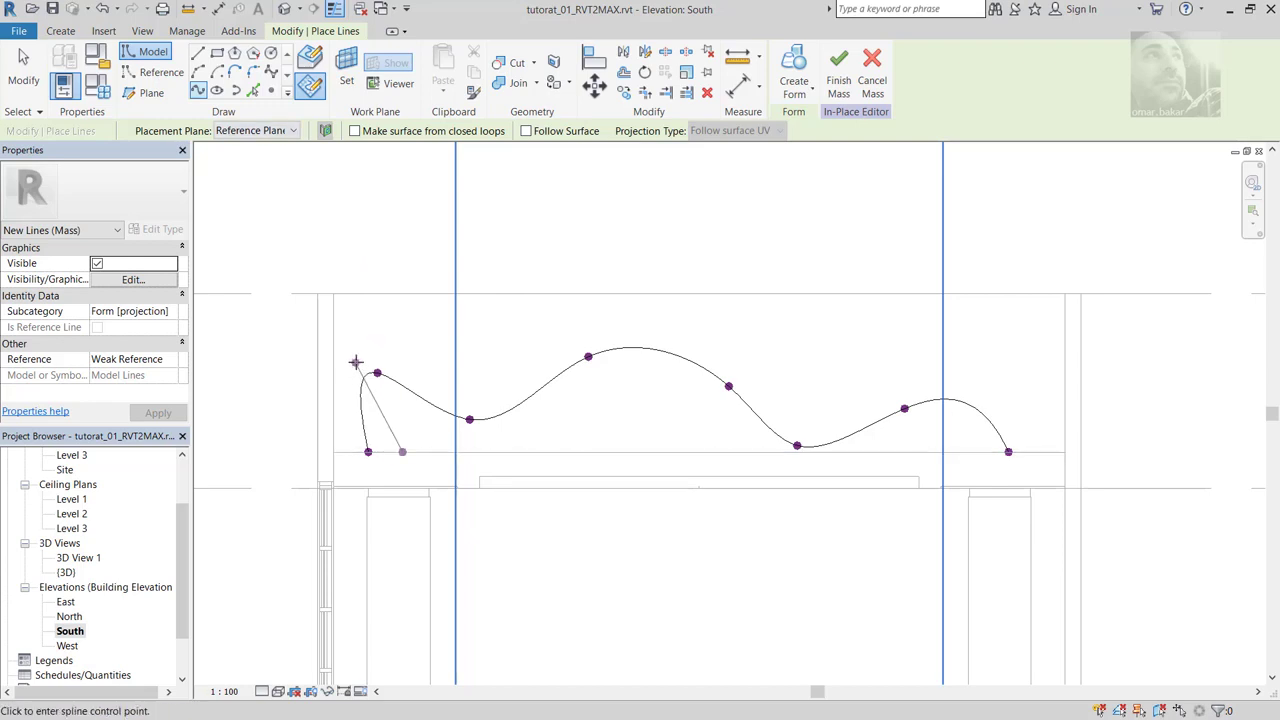
{"action": "left_click", "coordinate": [355, 362]}
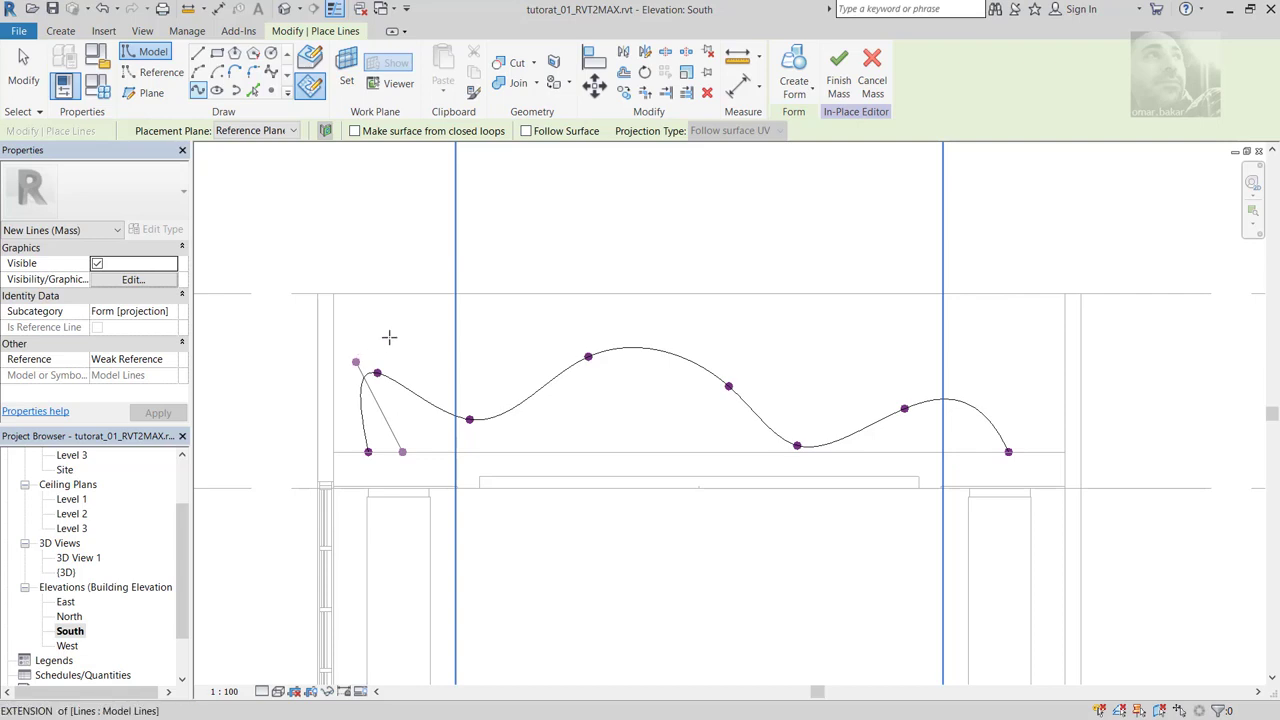
{"action": "left_click", "coordinate": [473, 336]}
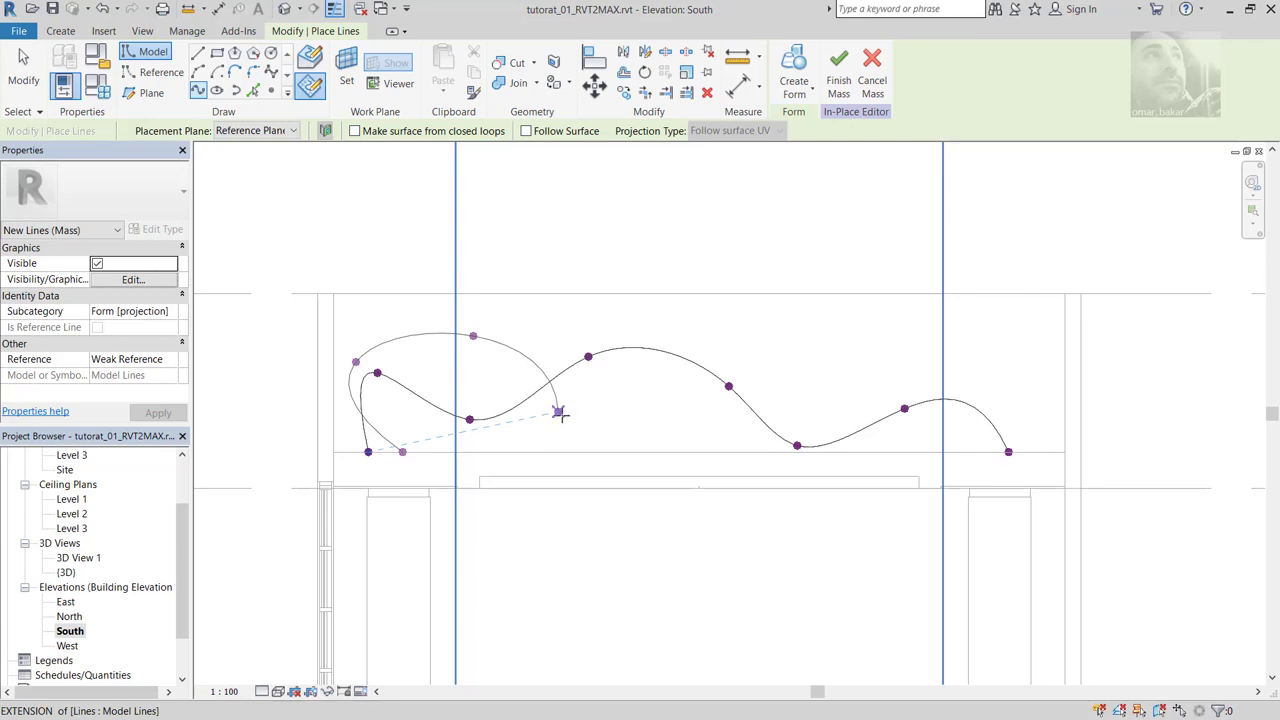
{"action": "left_click", "coordinate": [553, 403]}
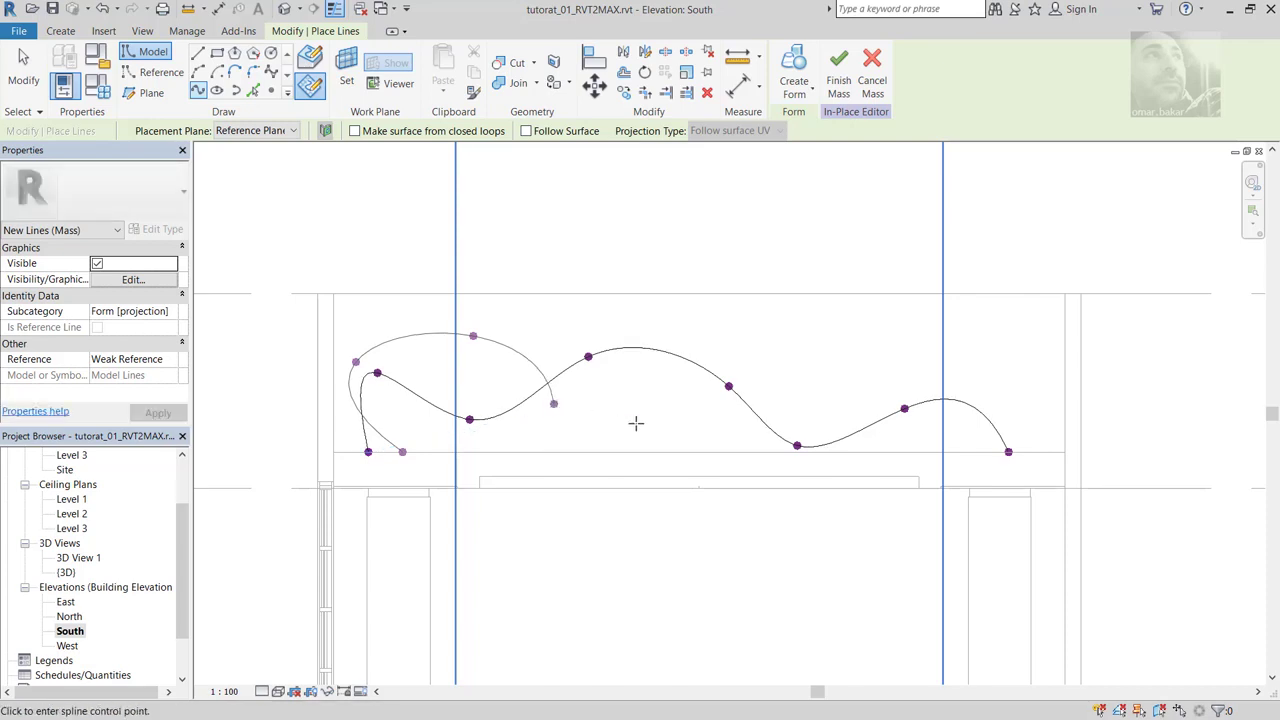
{"action": "left_click", "coordinate": [772, 386]}
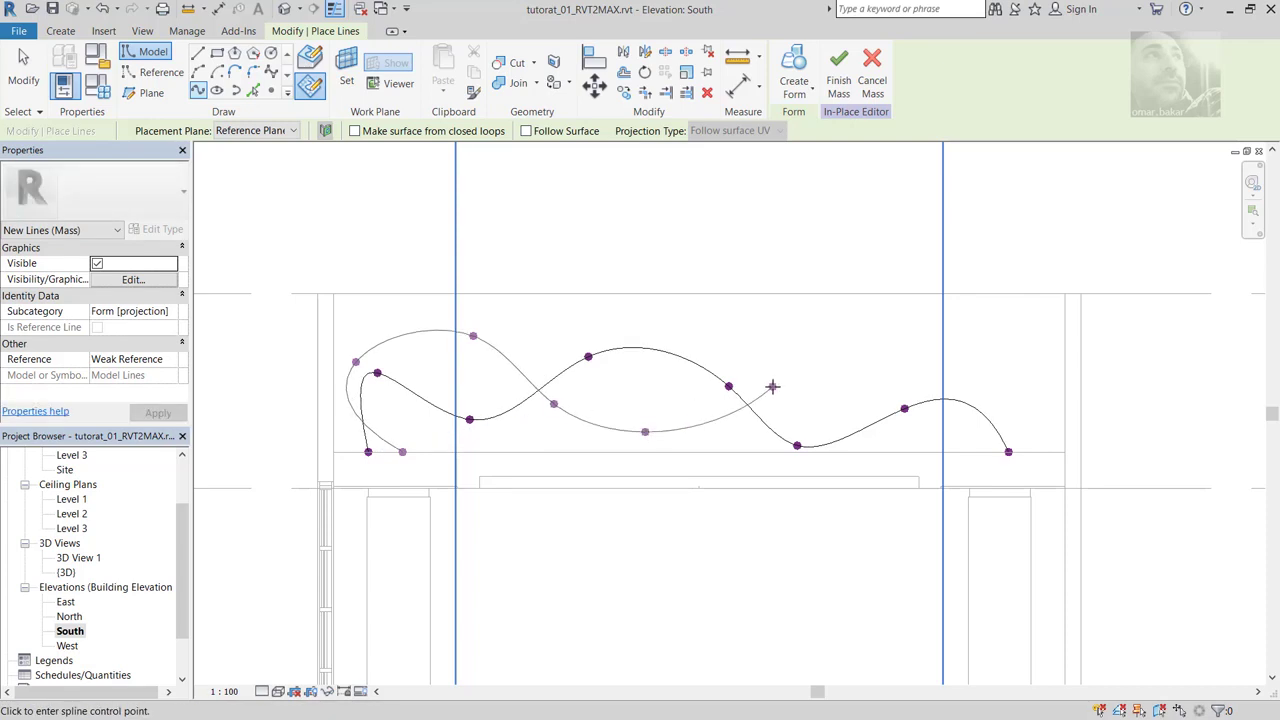
{"action": "left_click", "coordinate": [894, 381]}
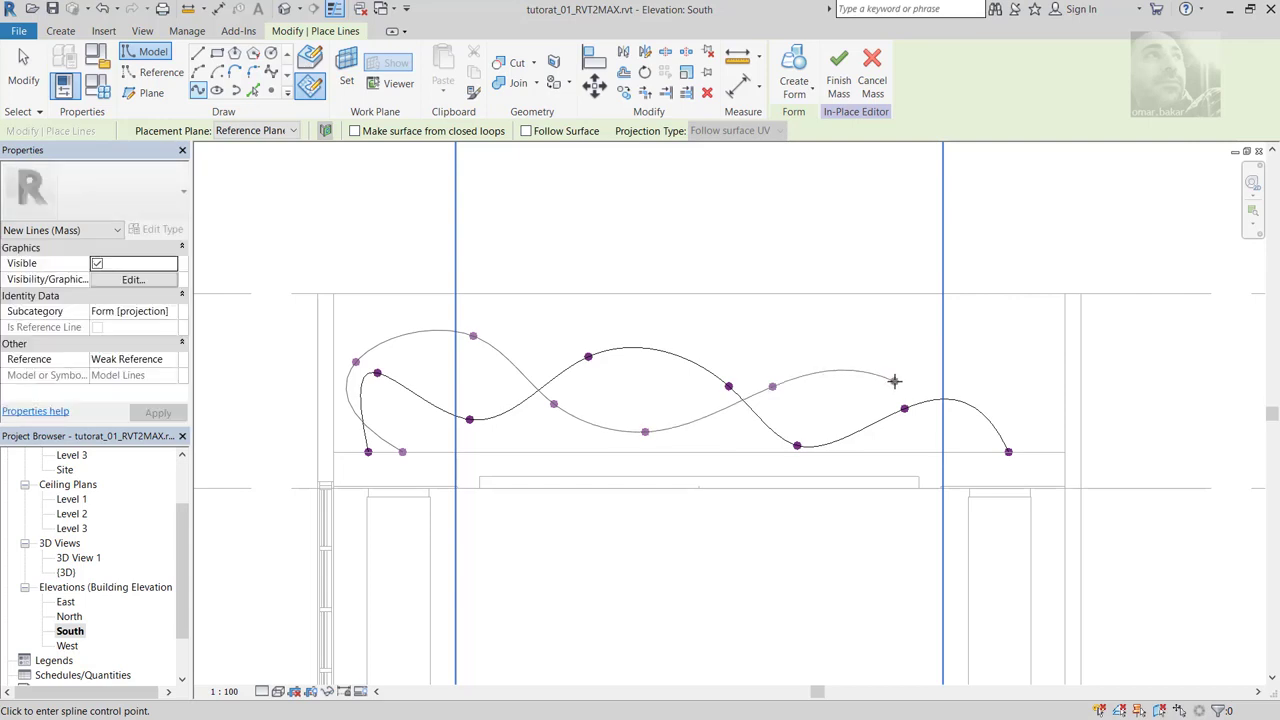
{"action": "left_click", "coordinate": [976, 438]}
{"action": "left_click", "coordinate": [1015, 426]}
{"action": "key", "text": "Escape"}
{"action": "key", "text": "Escape"}
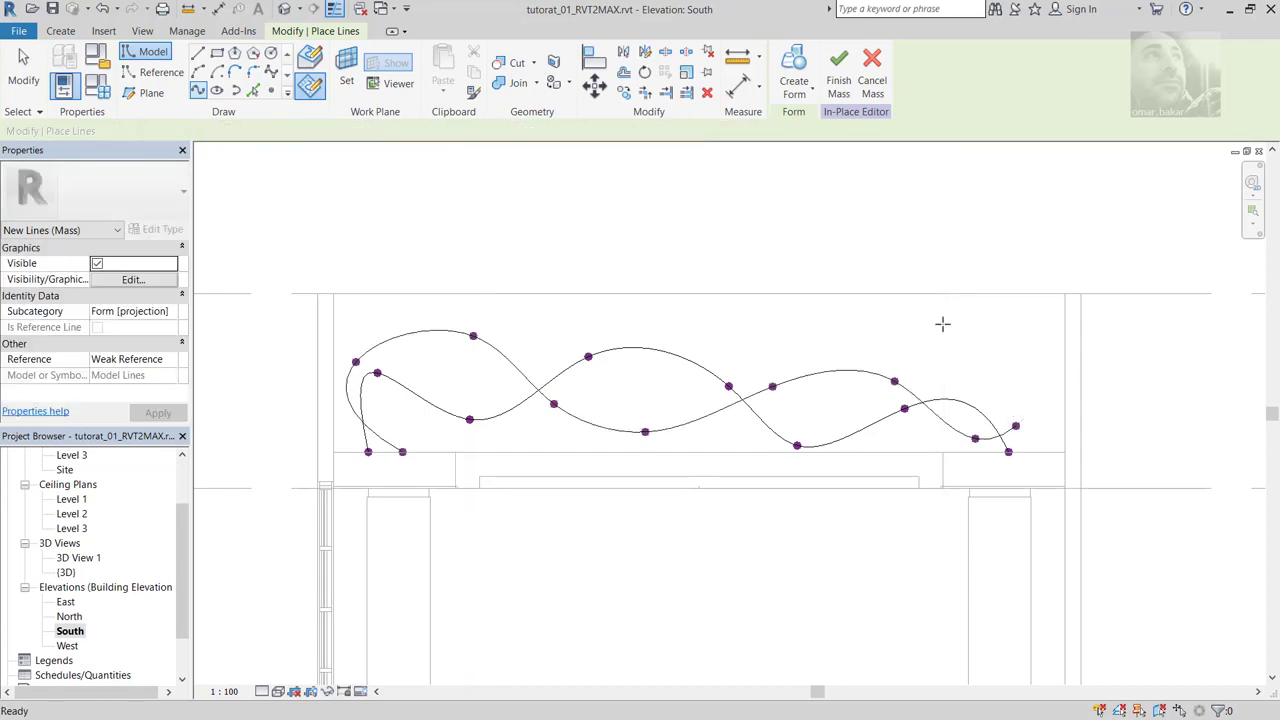
{"action": "key", "text": "Return"}
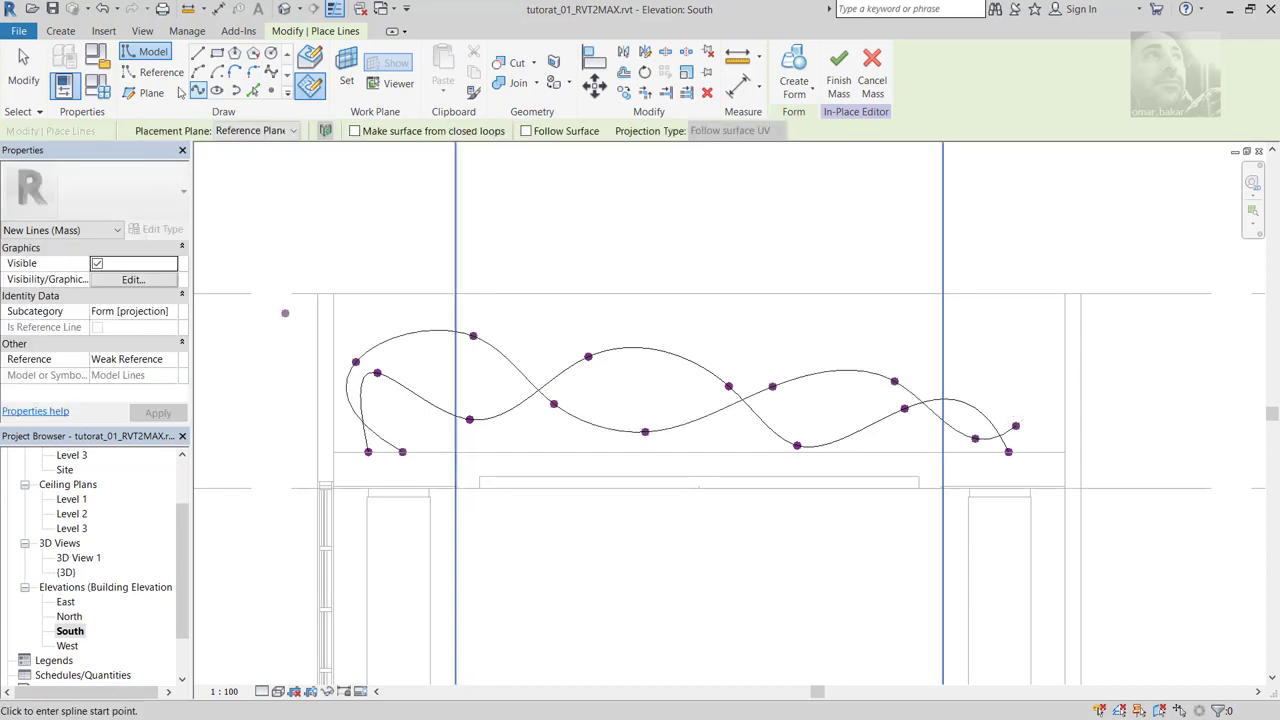
Step: Switch to Reference Plane : 3 and draw an eight-point wavy spline weaving through the other two
{"action": "left_click", "coordinate": [265, 133]}
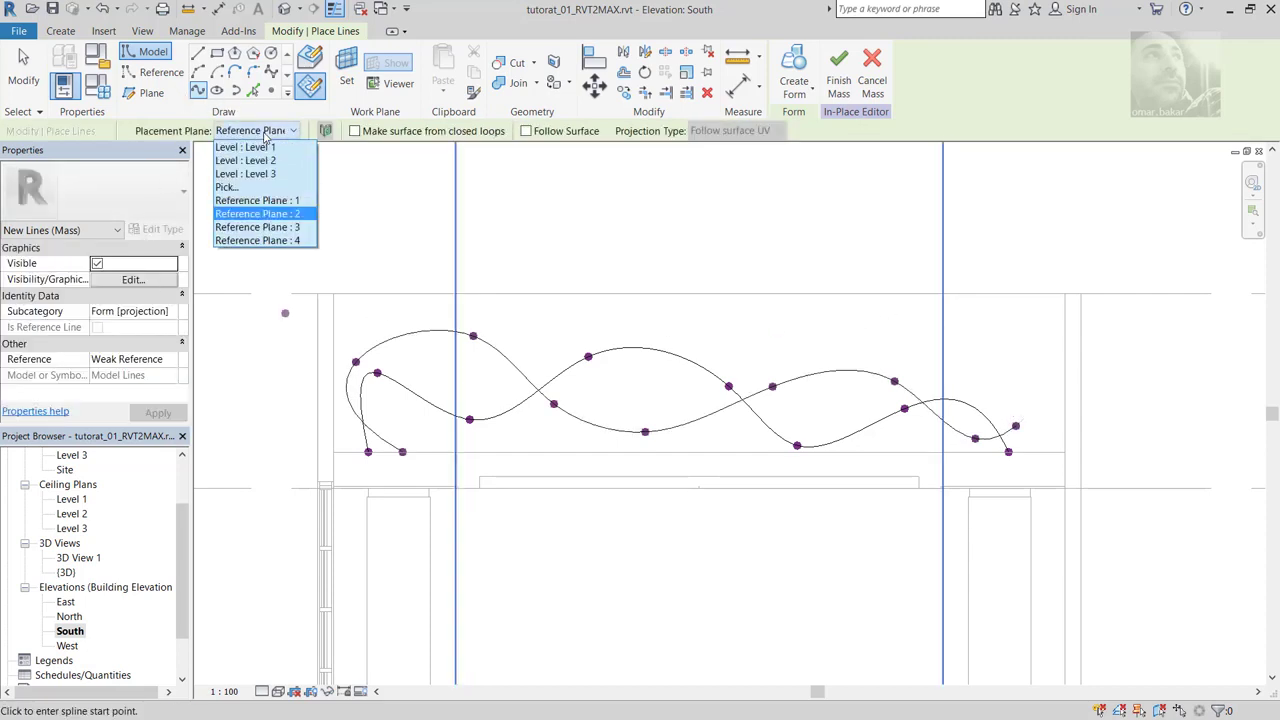
{"action": "left_click", "coordinate": [290, 236]}
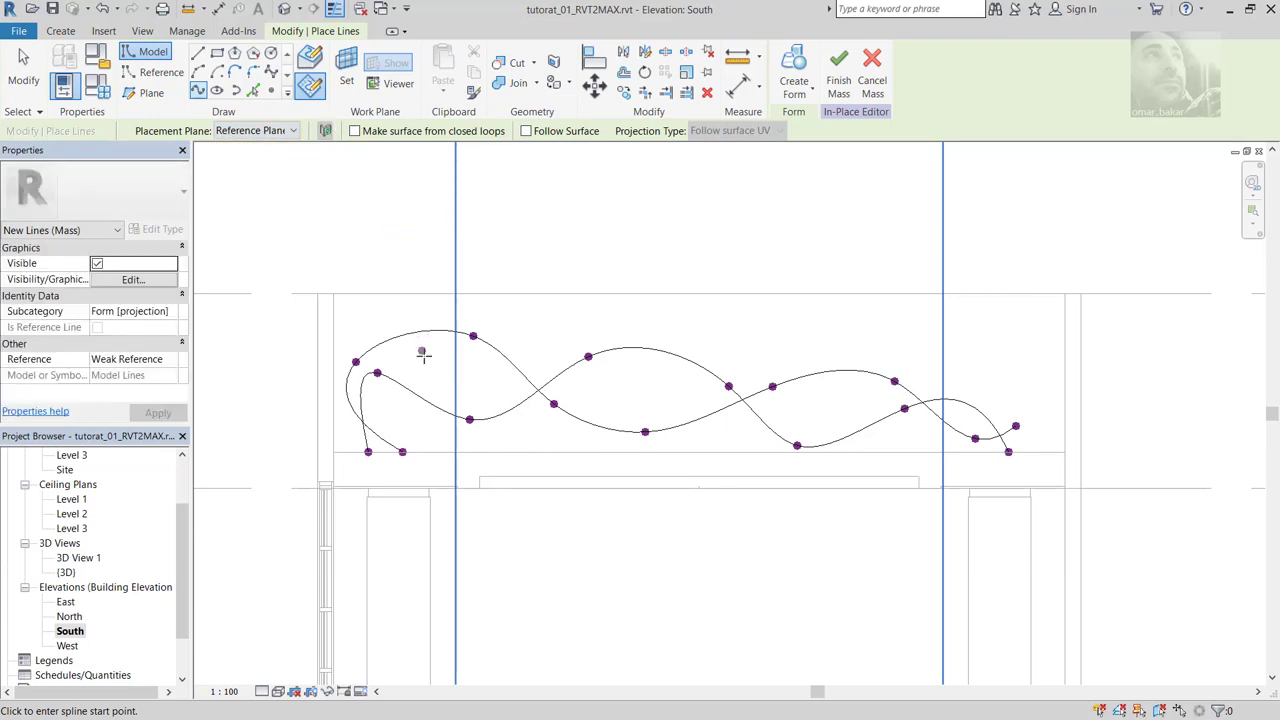
{"action": "left_click", "coordinate": [401, 430]}
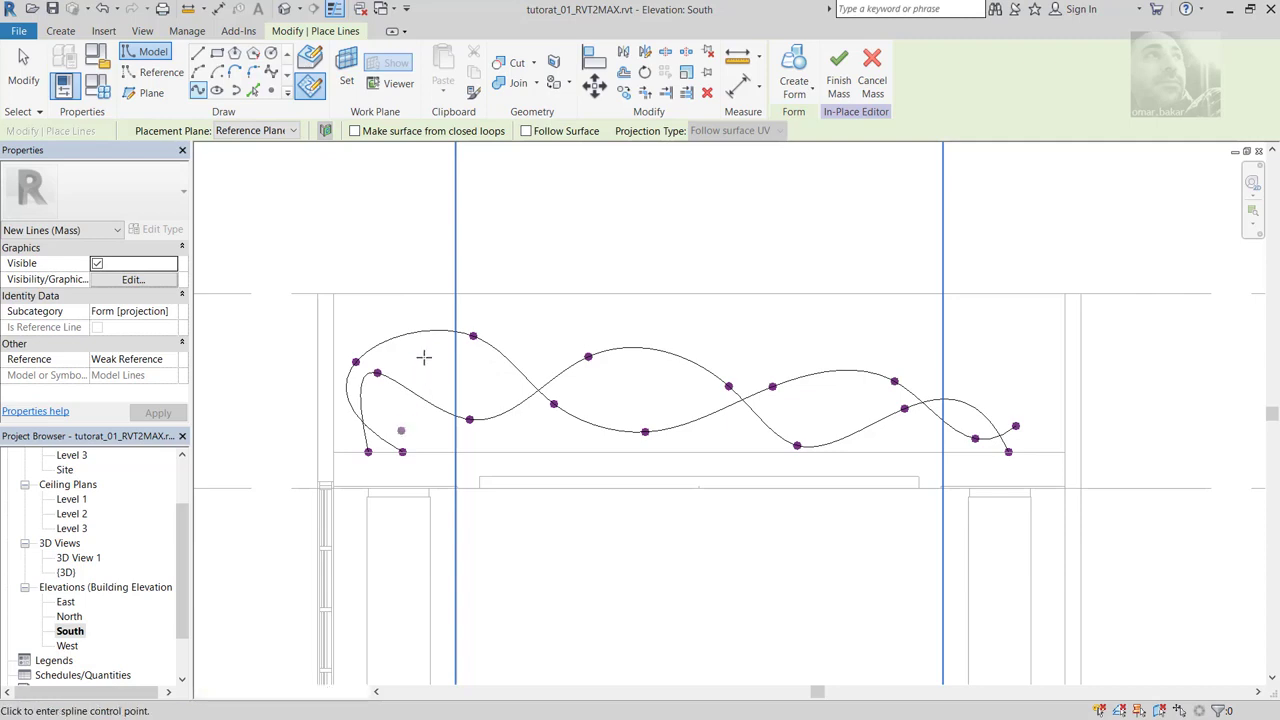
{"action": "left_click", "coordinate": [421, 359]}
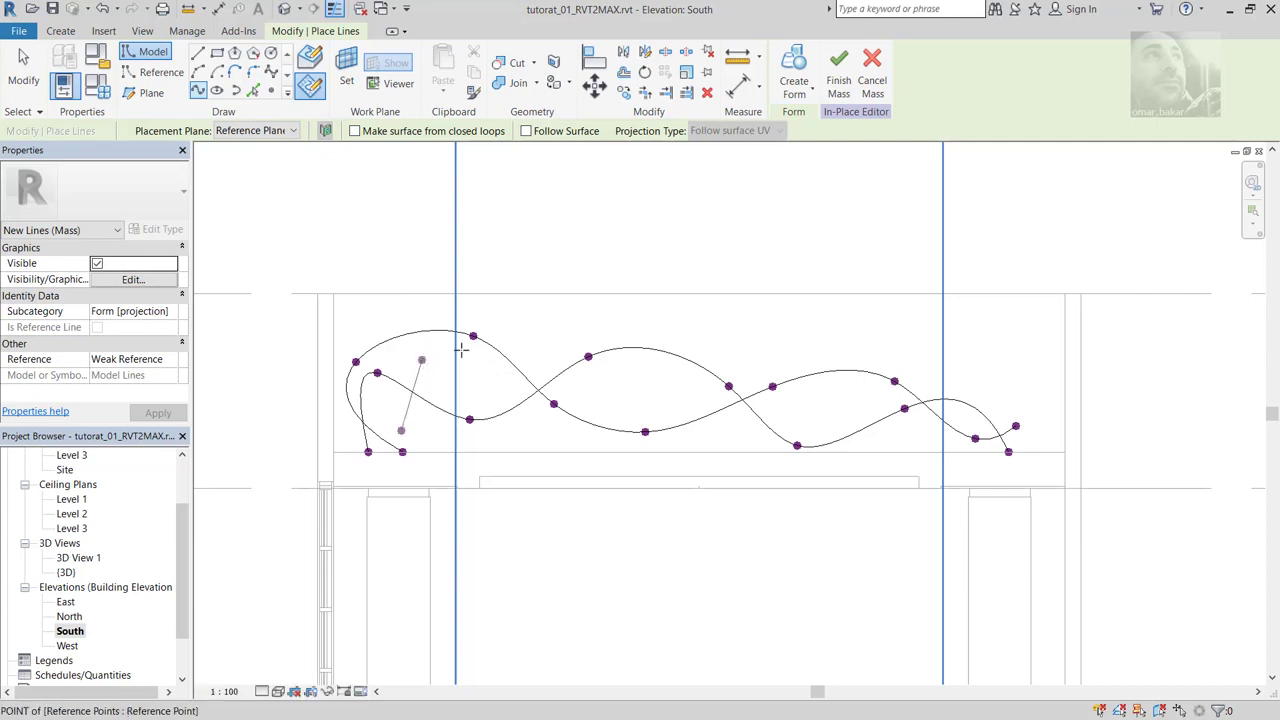
{"action": "left_click", "coordinate": [524, 340]}
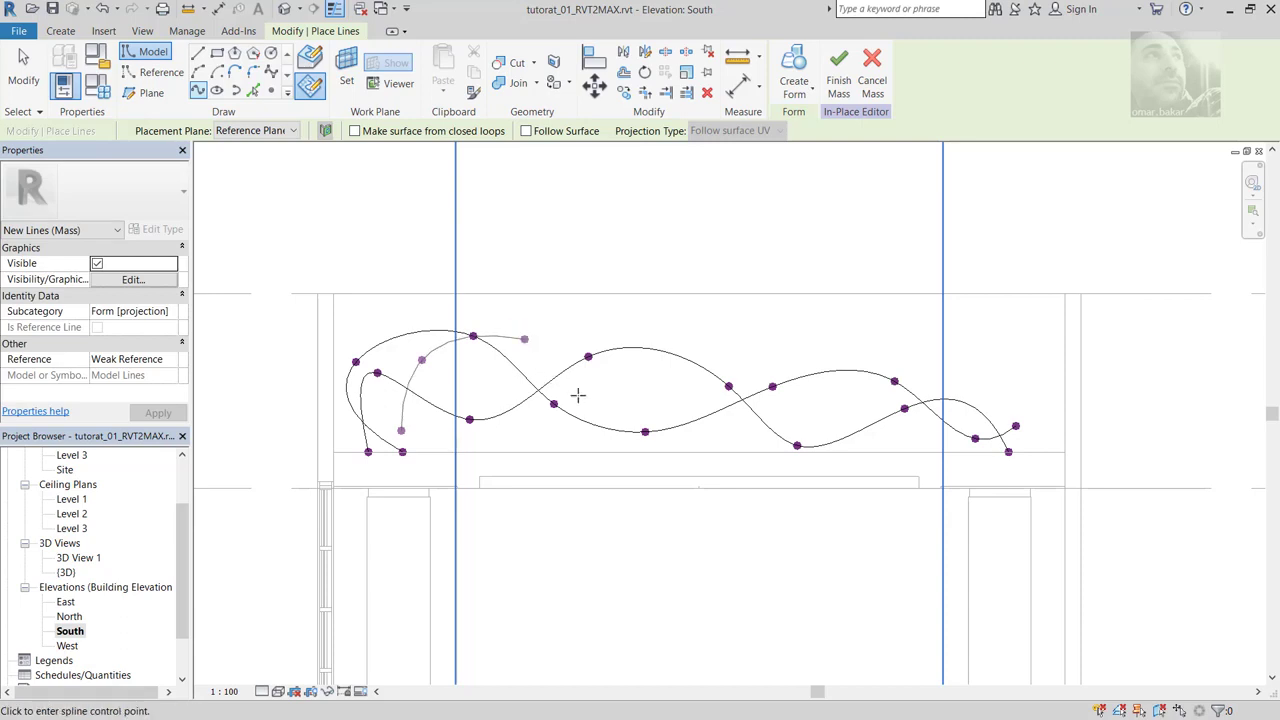
{"action": "left_click", "coordinate": [591, 389]}
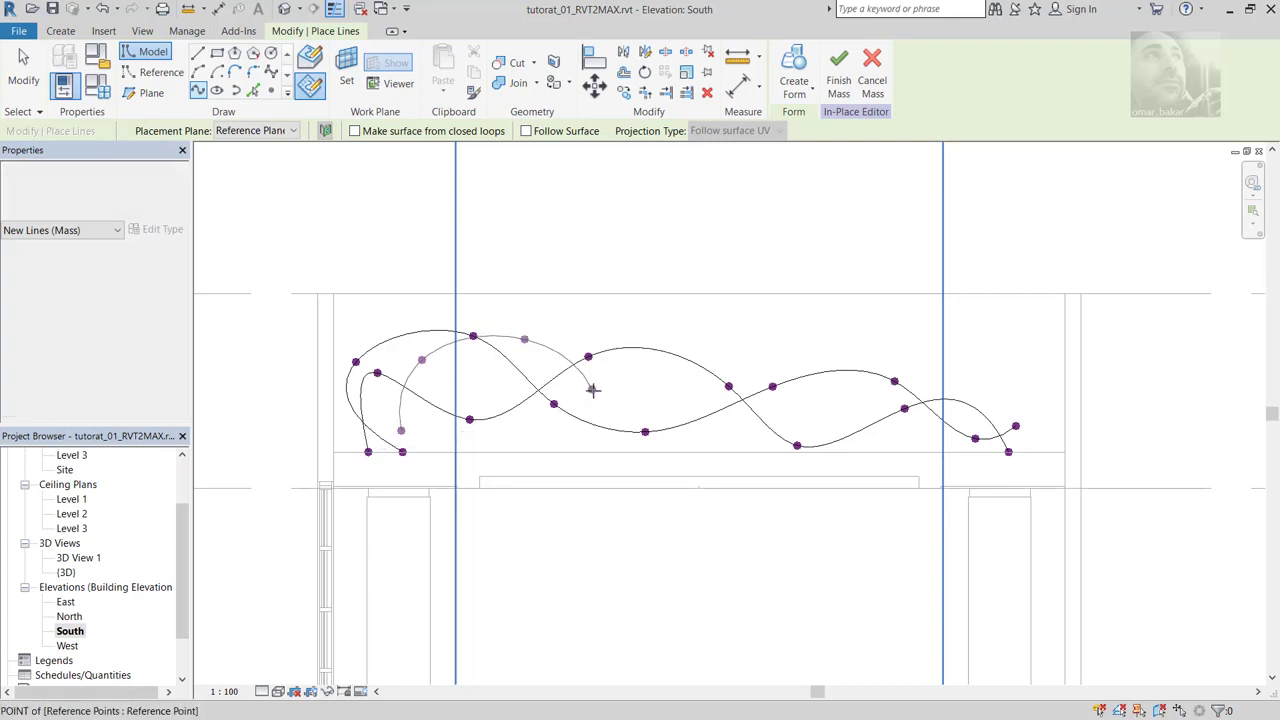
{"action": "left_click", "coordinate": [681, 402]}
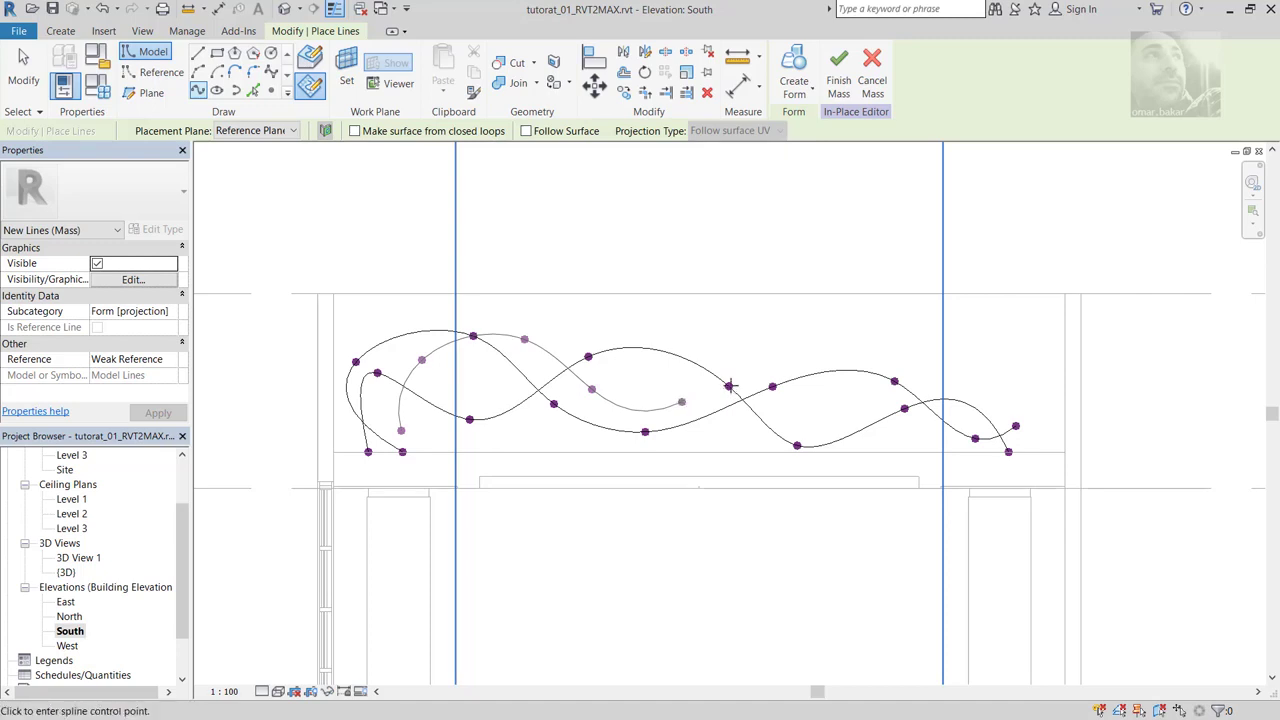
{"action": "left_click", "coordinate": [777, 363]}
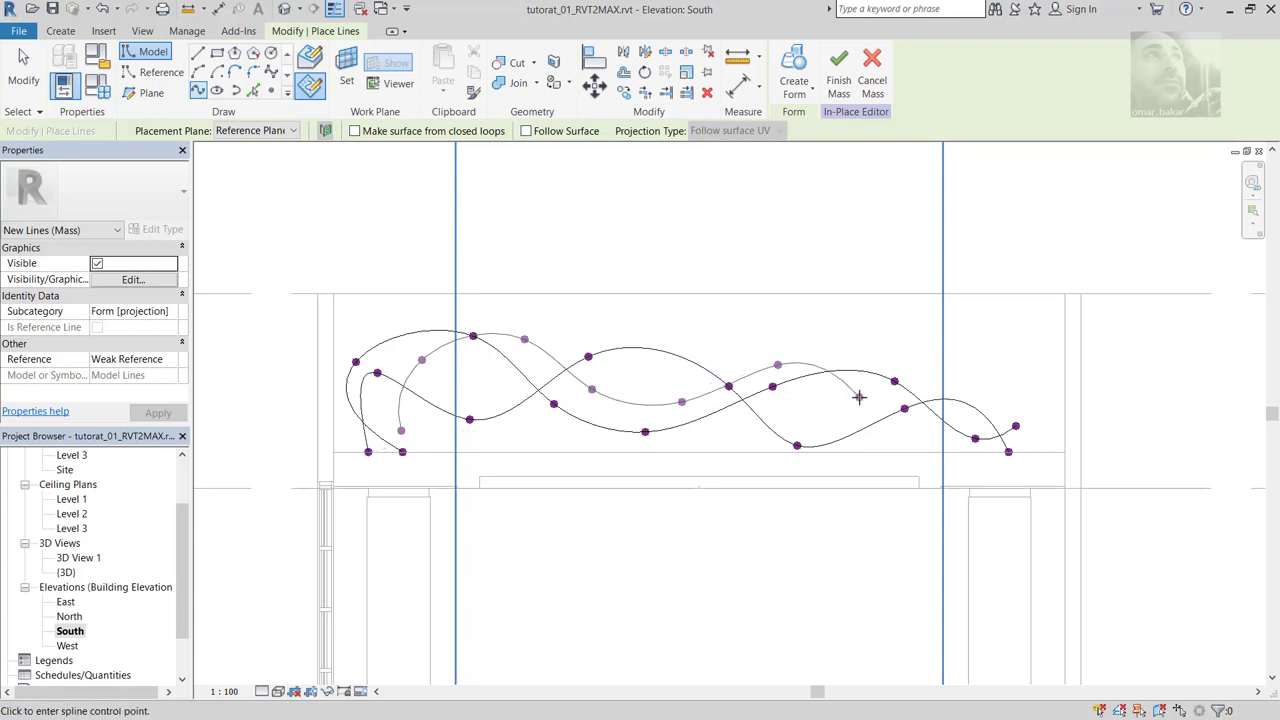
{"action": "left_click", "coordinate": [859, 397]}
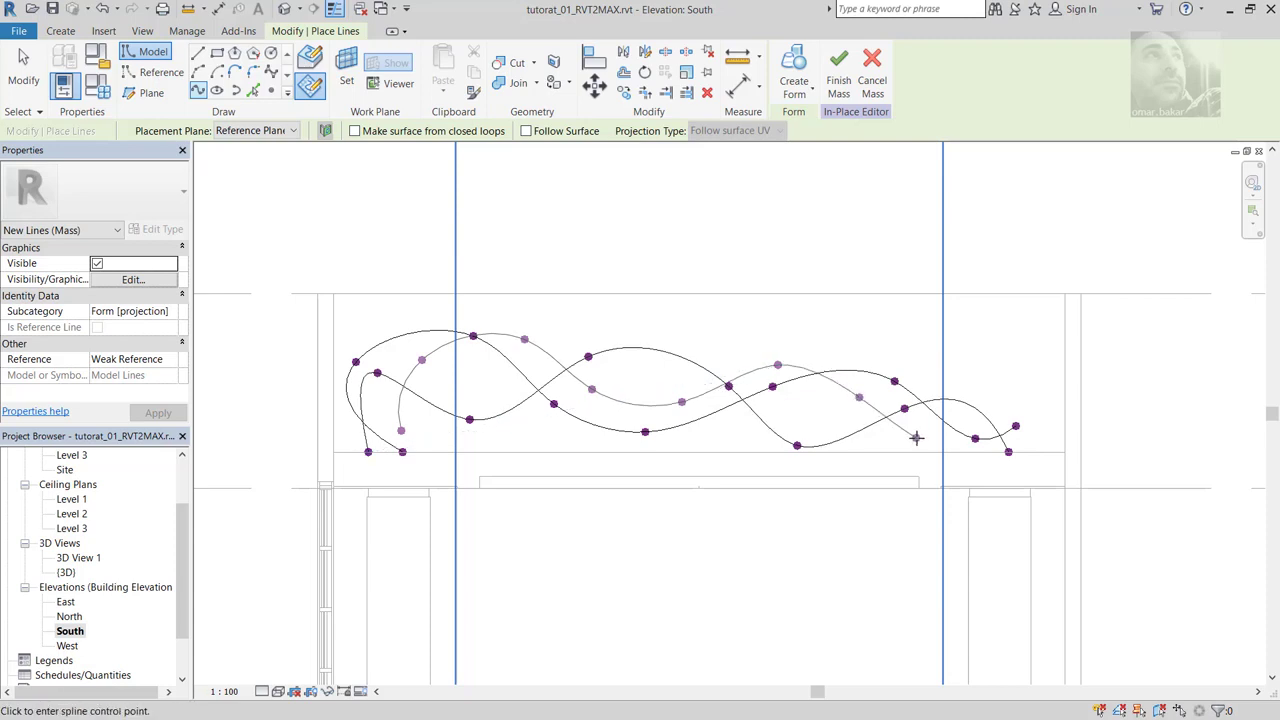
{"action": "left_click", "coordinate": [1017, 391]}
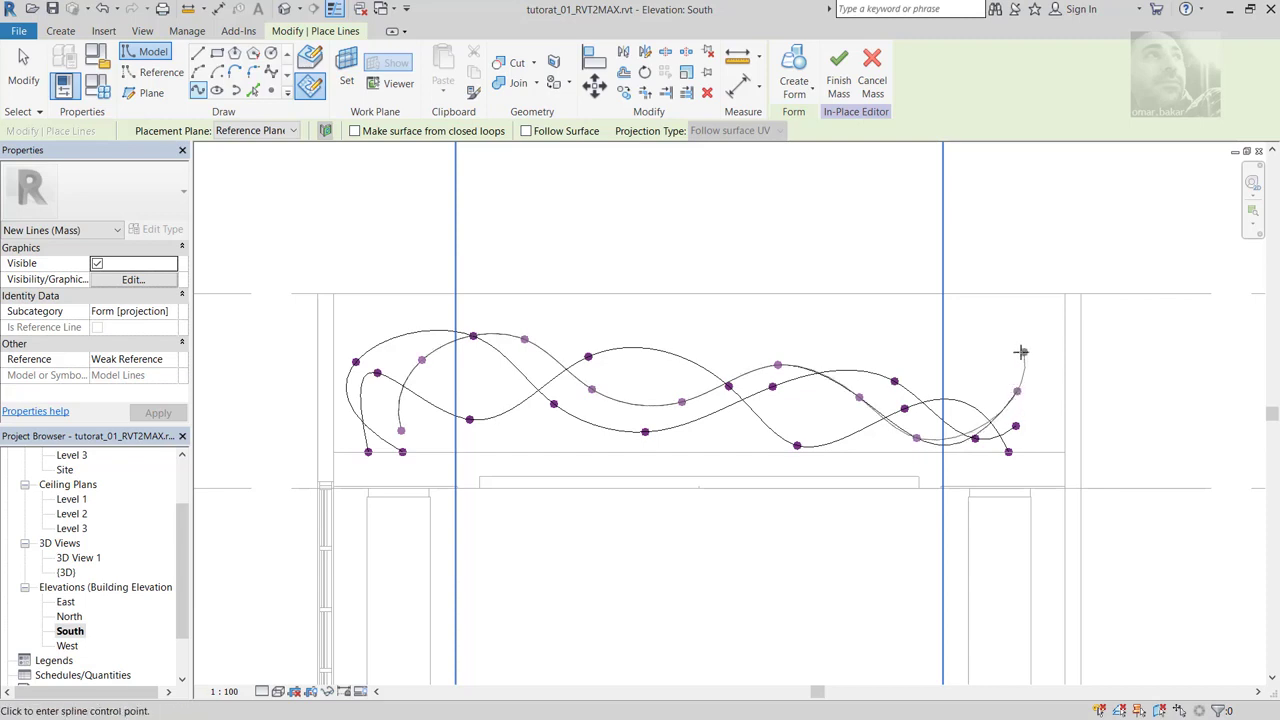
{"action": "key", "text": "Escape"}
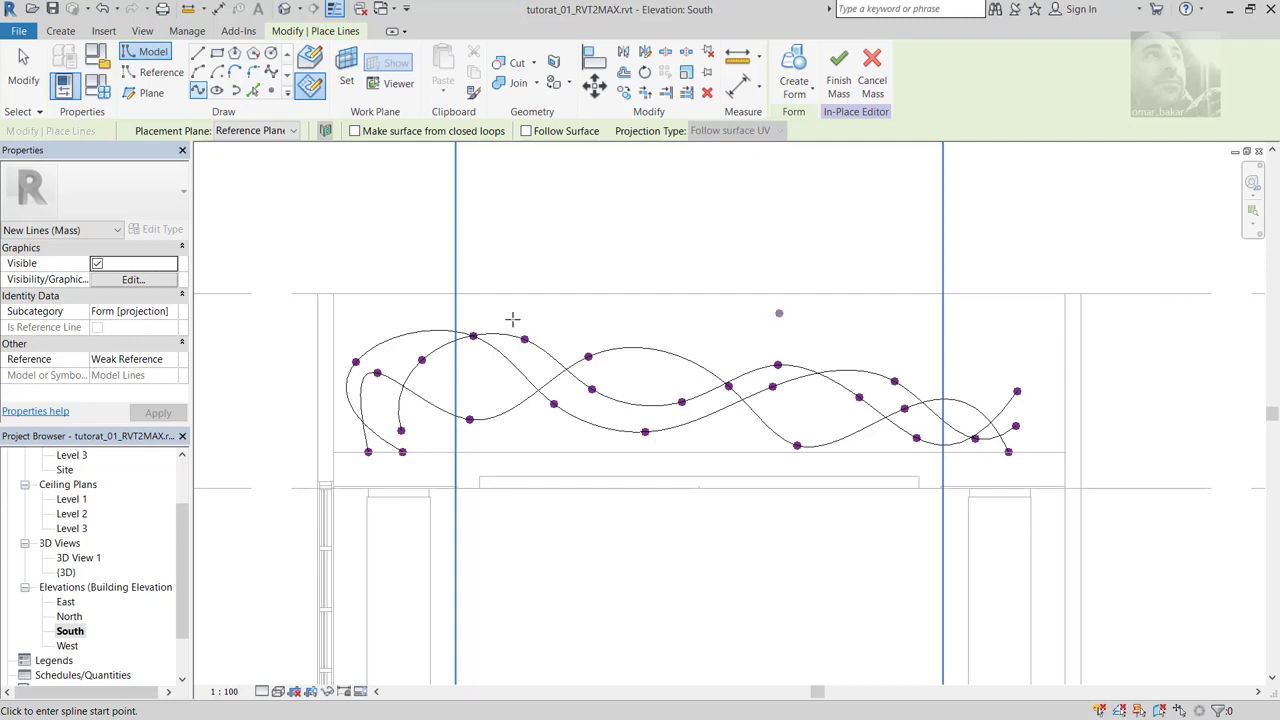
Step: On Reference Plane : 4, start the fourth spline at the left with a raised and a low point
{"action": "left_click", "coordinate": [293, 131]}
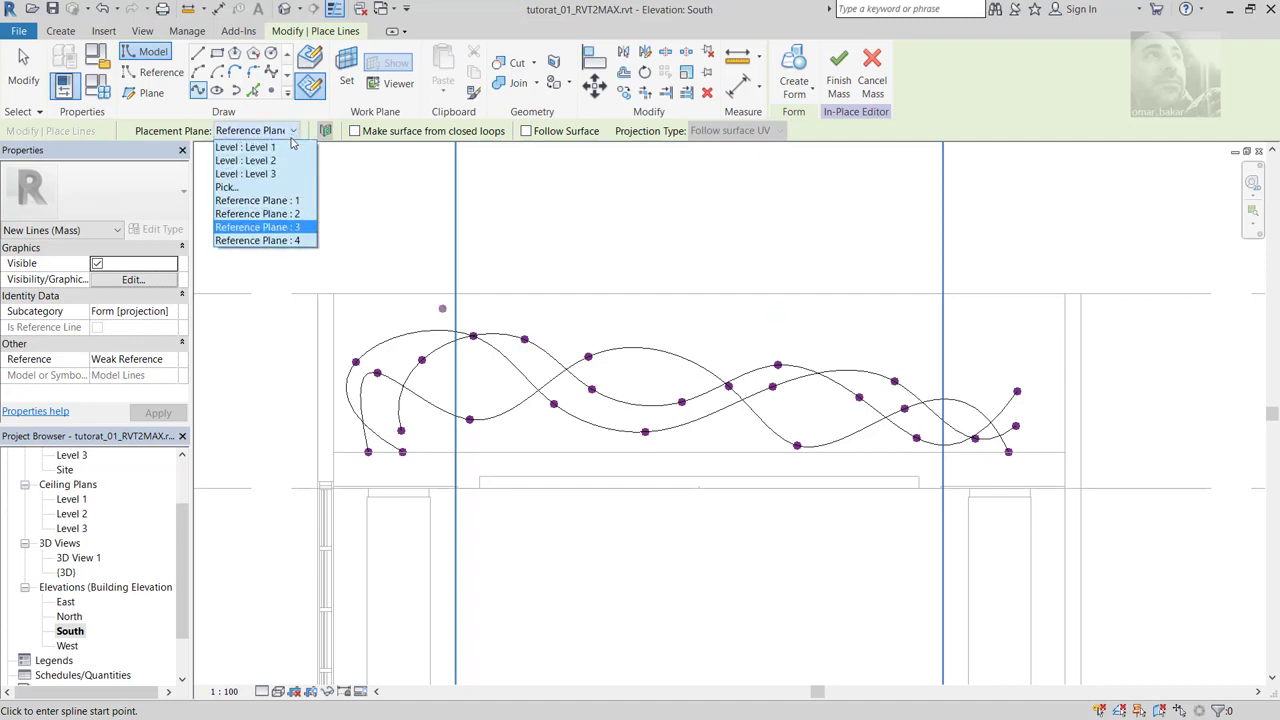
{"action": "left_click", "coordinate": [285, 242]}
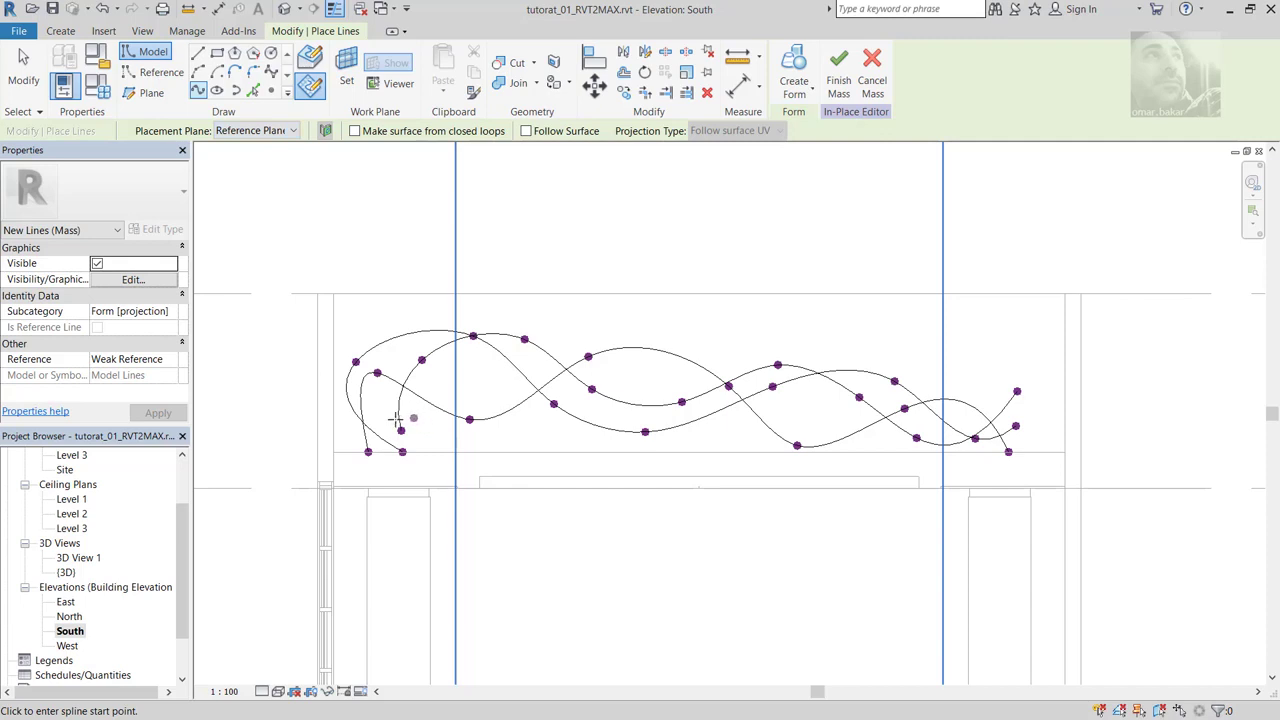
{"action": "left_click", "coordinate": [381, 425]}
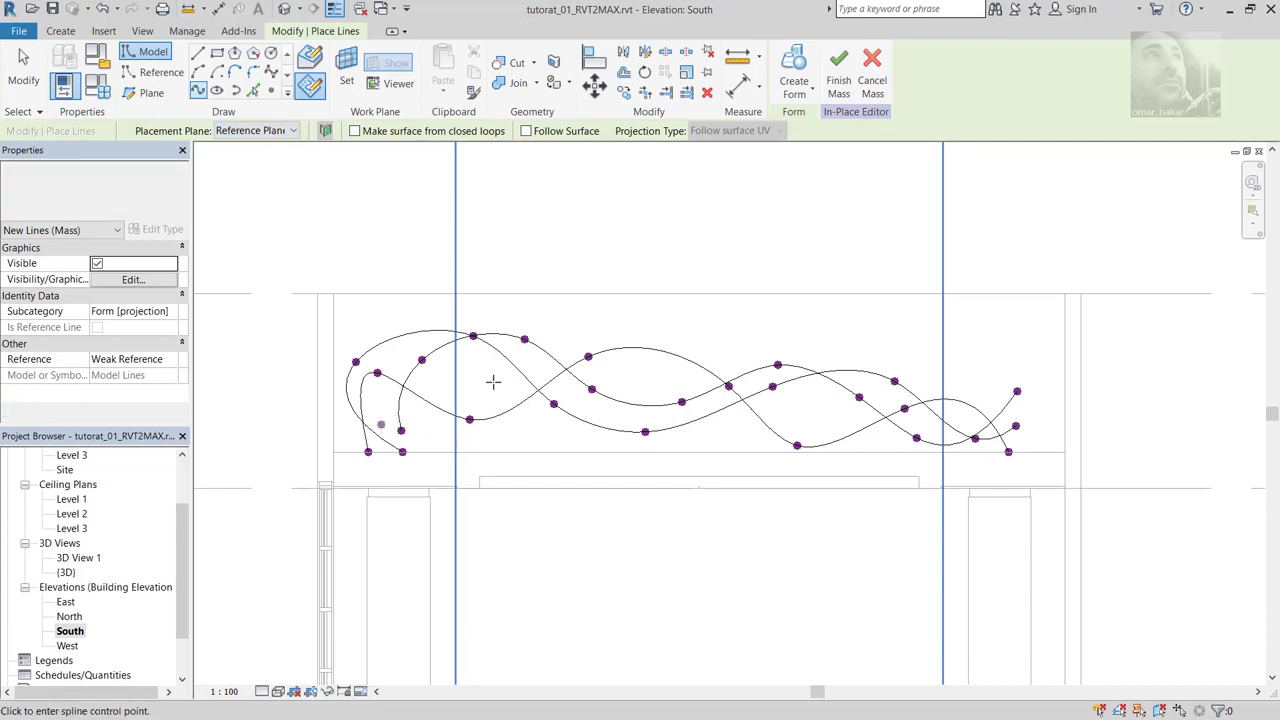
{"action": "left_click", "coordinate": [482, 380]}
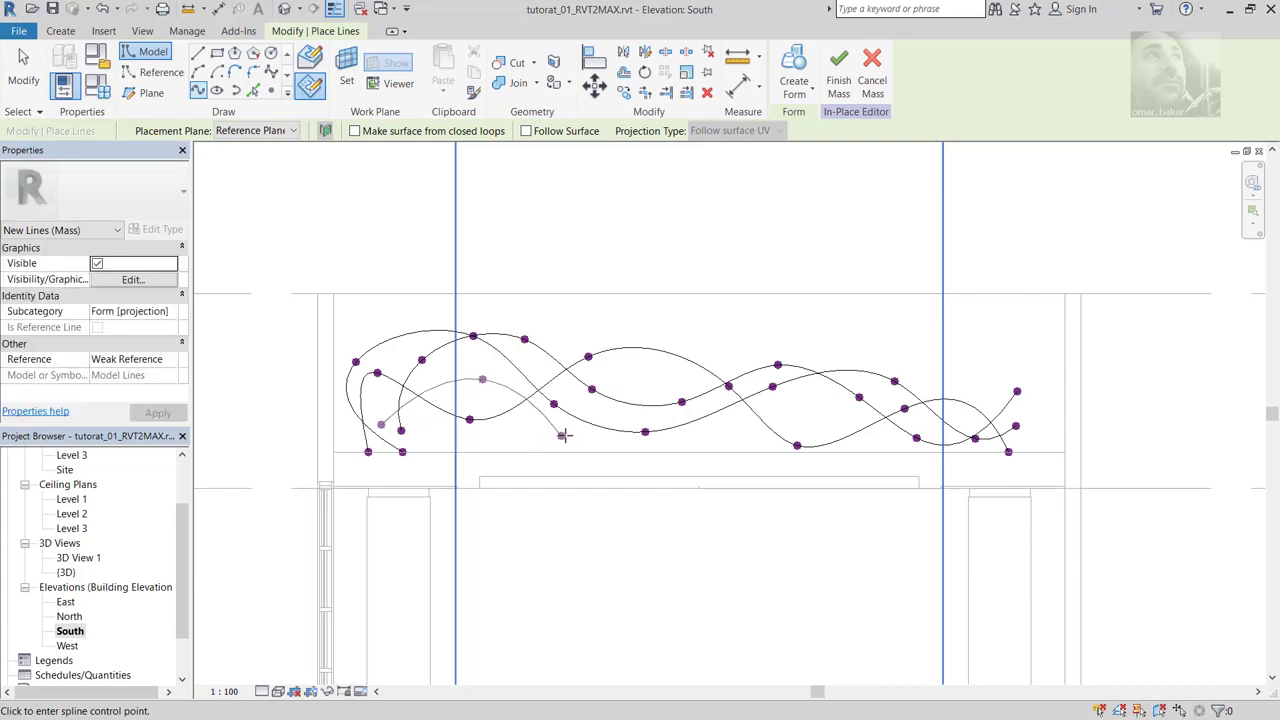
{"action": "left_click", "coordinate": [561, 435]}
{"action": "left_click", "coordinate": [681, 402]}
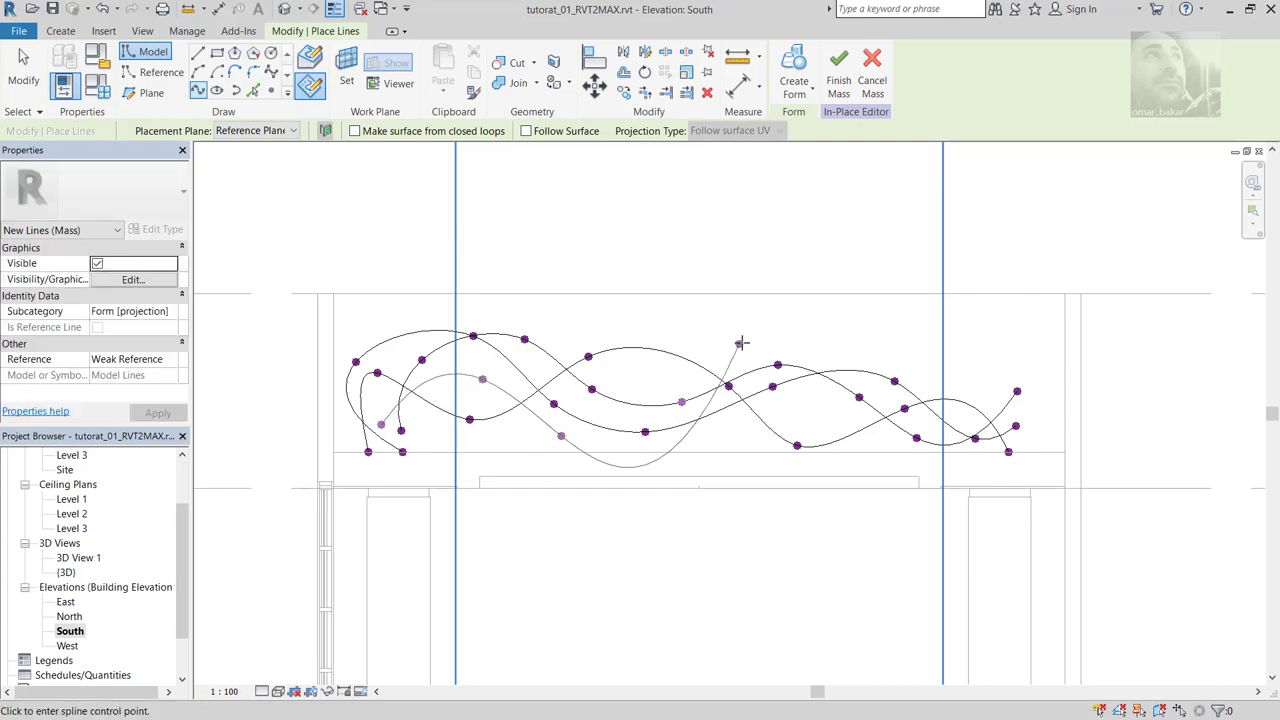
Step: Carry the spline up and back down to its far-right end, then finish it
{"action": "left_click", "coordinate": [741, 349]}
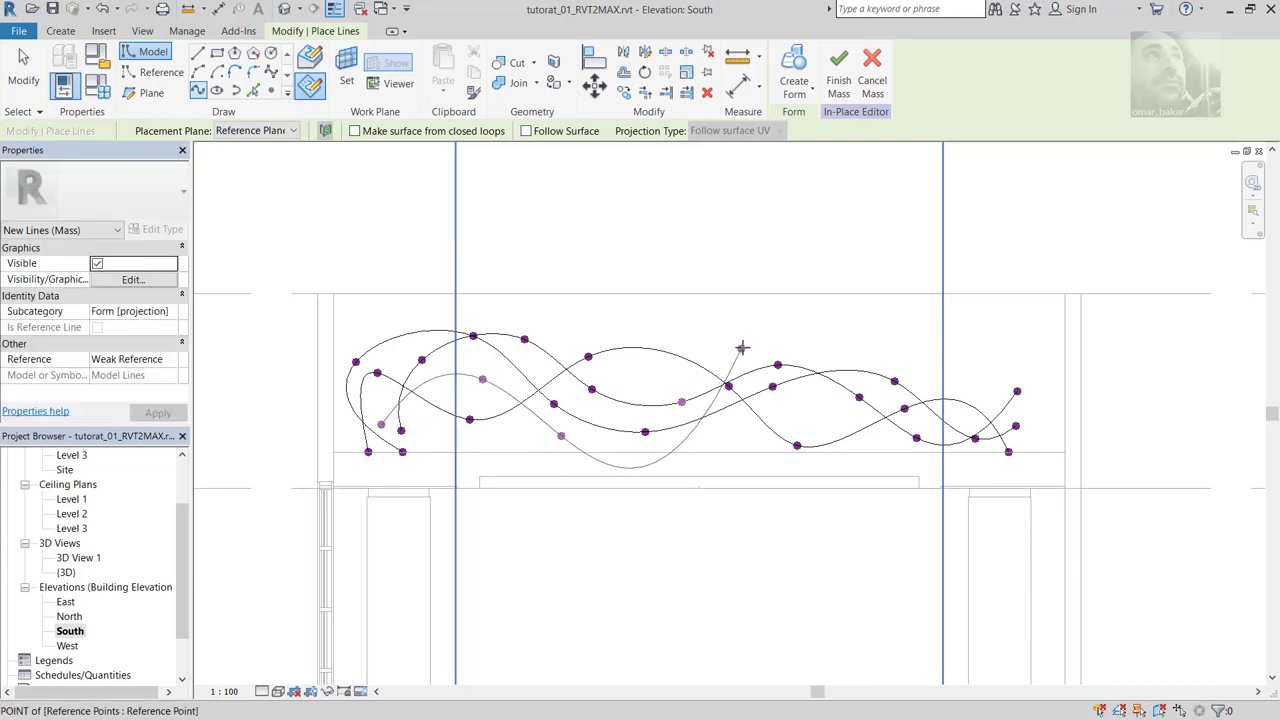
{"action": "left_click", "coordinate": [863, 346]}
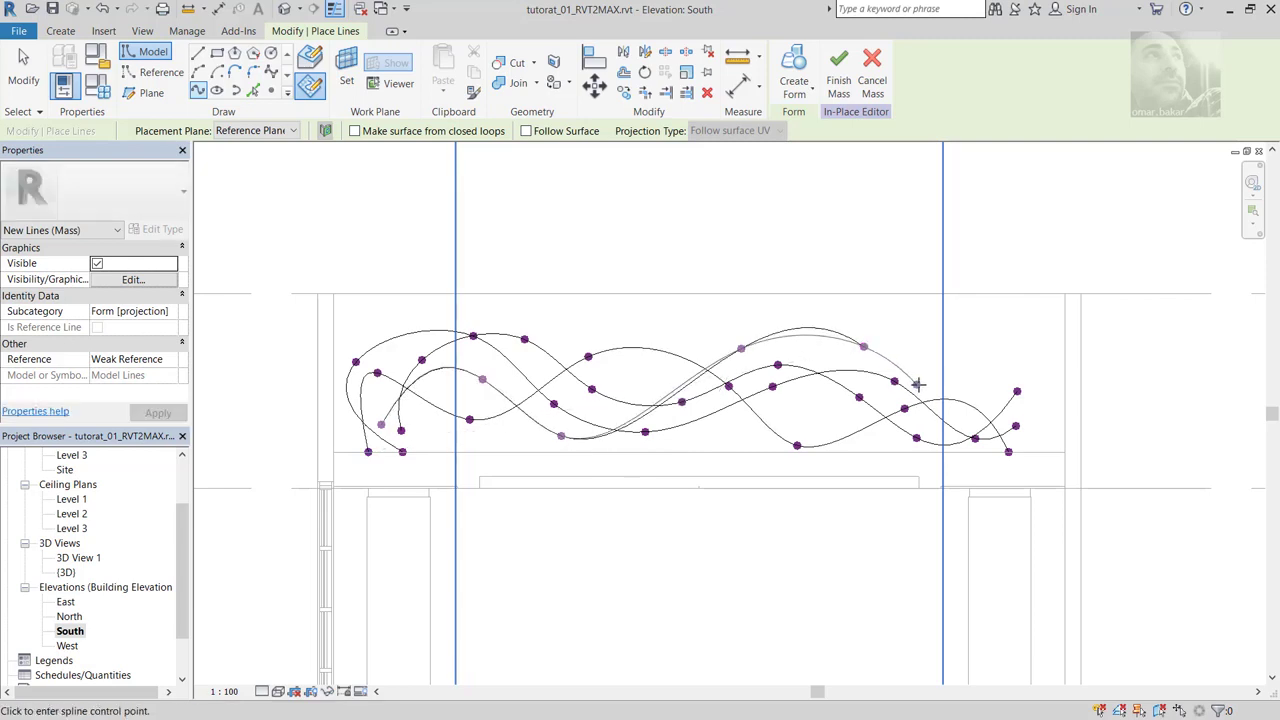
{"action": "left_click", "coordinate": [918, 384]}
{"action": "left_click", "coordinate": [1016, 426]}
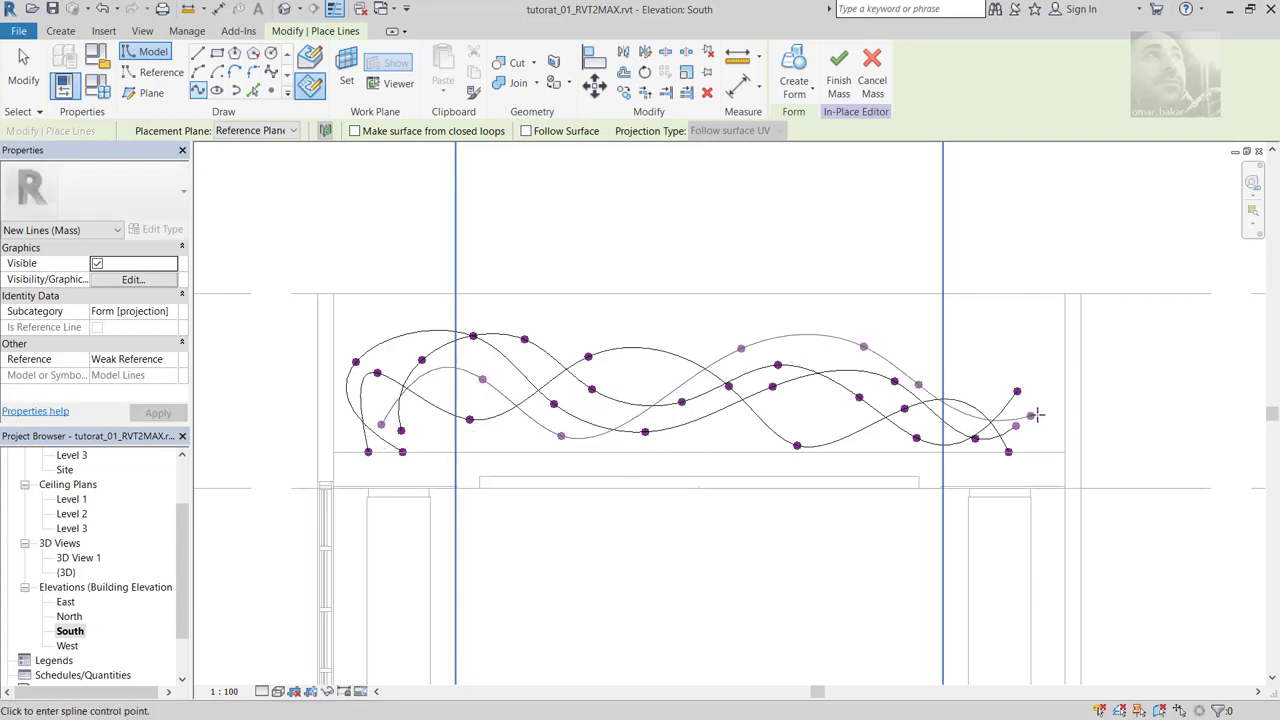
{"action": "left_click", "coordinate": [1041, 409]}
{"action": "key", "text": "Escape"}
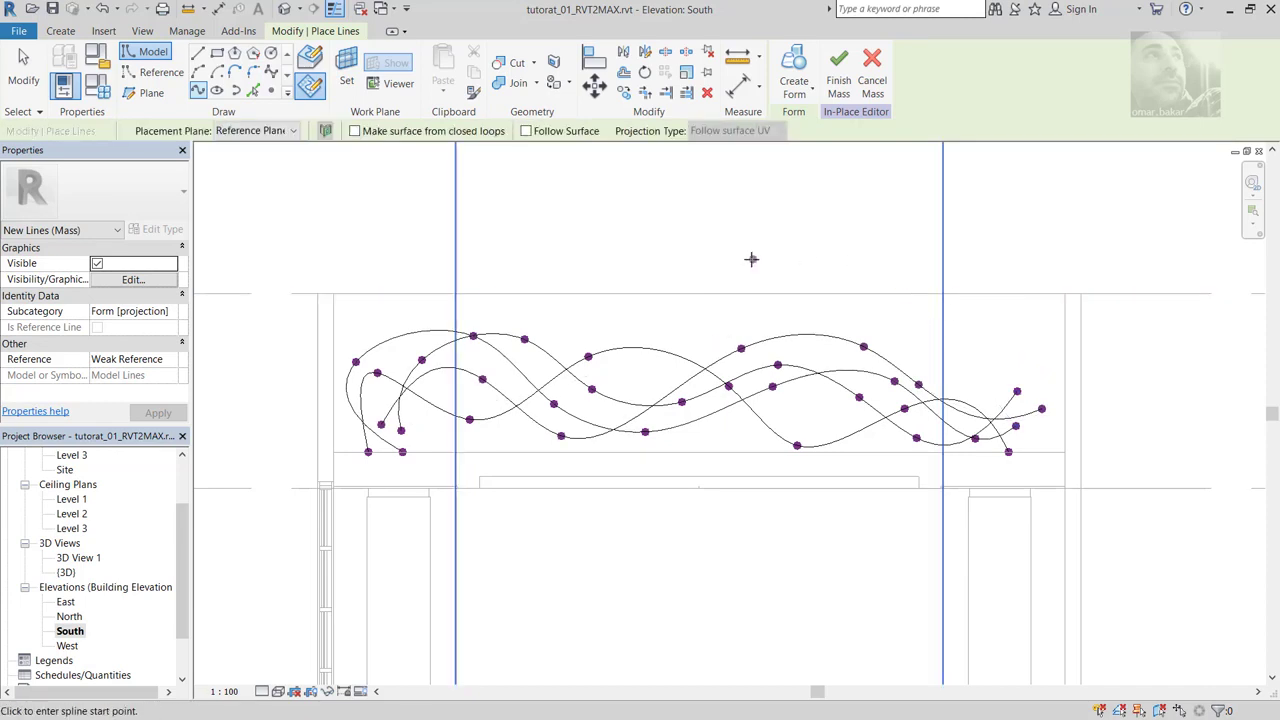
{"action": "left_click", "coordinate": [413, 214]}
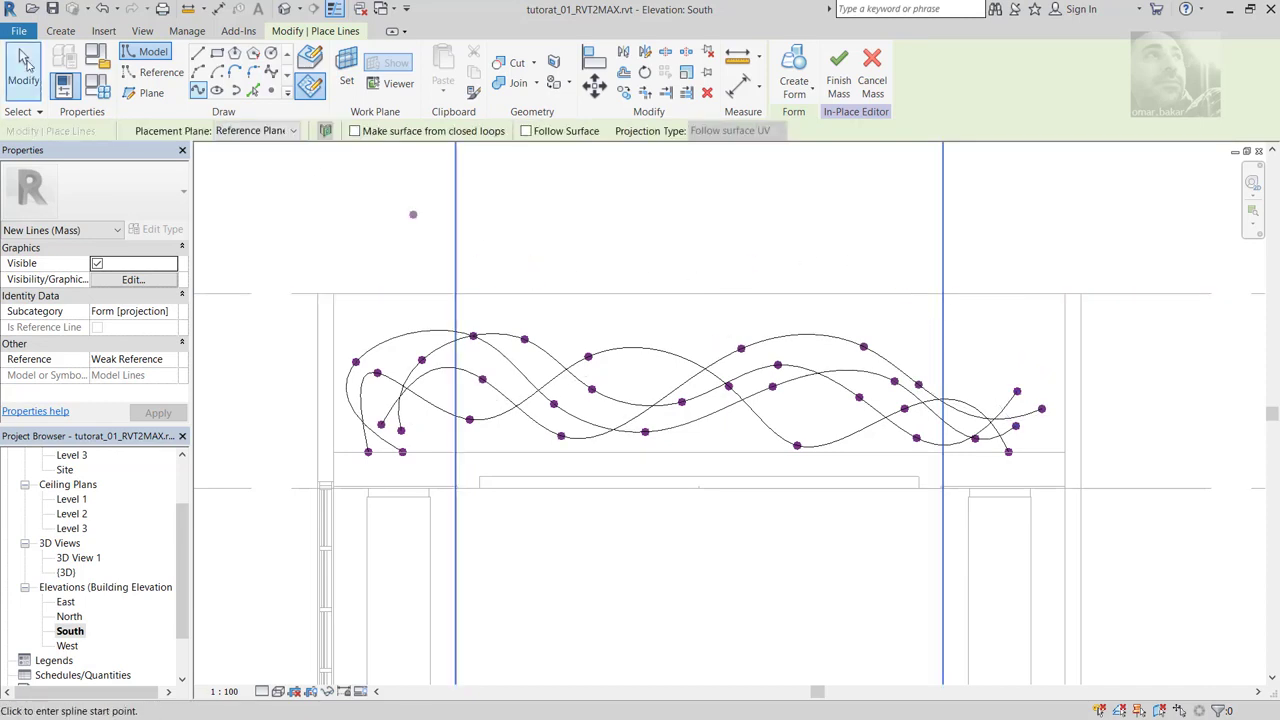
{"action": "left_click", "coordinate": [27, 62]}
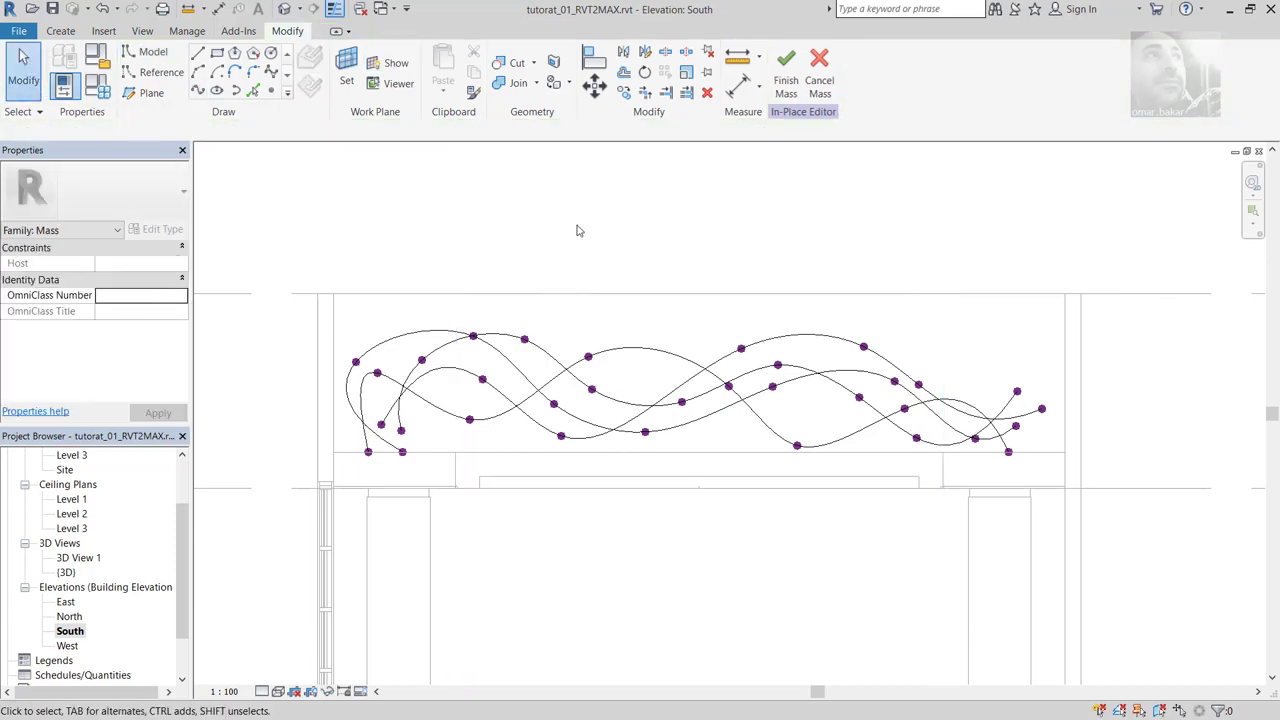
Step: Switch to the default {3D} view in the Wireframe visual style
{"action": "left_click", "coordinate": [284, 9]}
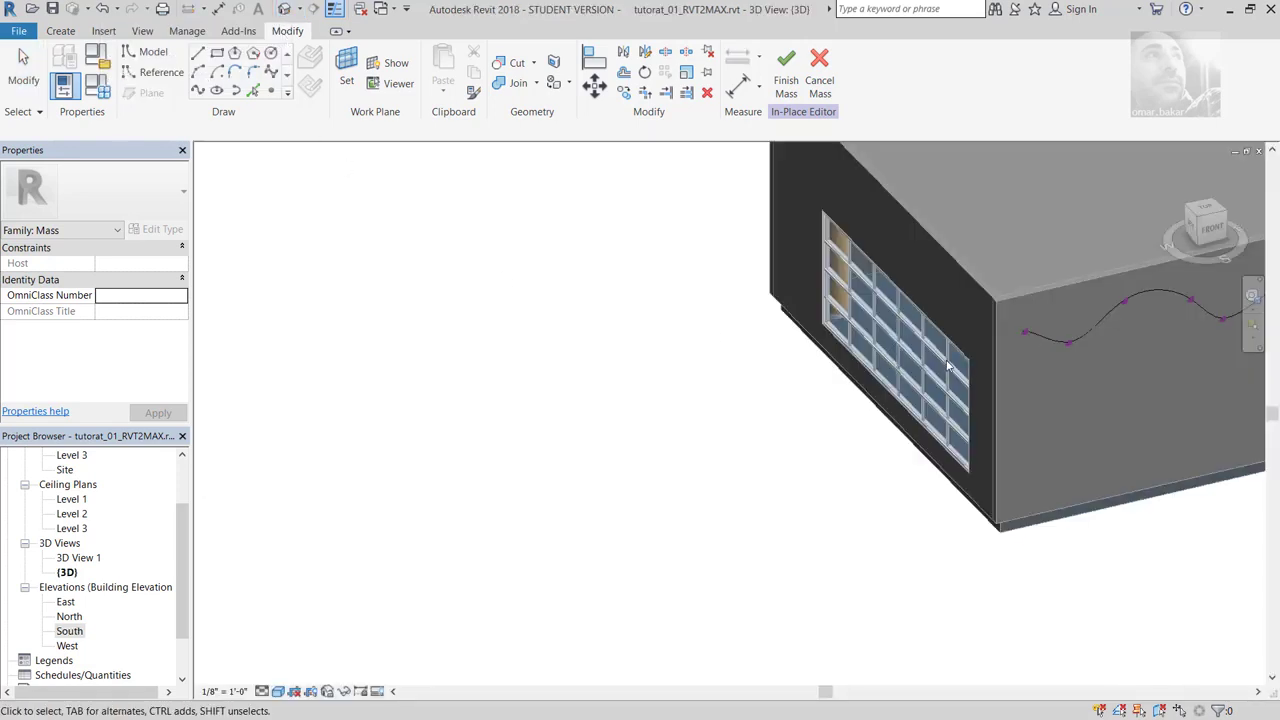
{"action": "mouse_move", "coordinate": [948, 366]}
{"action": "middle_mouse_down", "text": "shift"}
{"action": "mouse_move", "coordinate": [1020, 486]}
{"action": "mouse_move", "coordinate": [845, 510]}
{"action": "mouse_move", "coordinate": [763, 491]}
{"action": "middle_mouse_up", "text": "shift"}
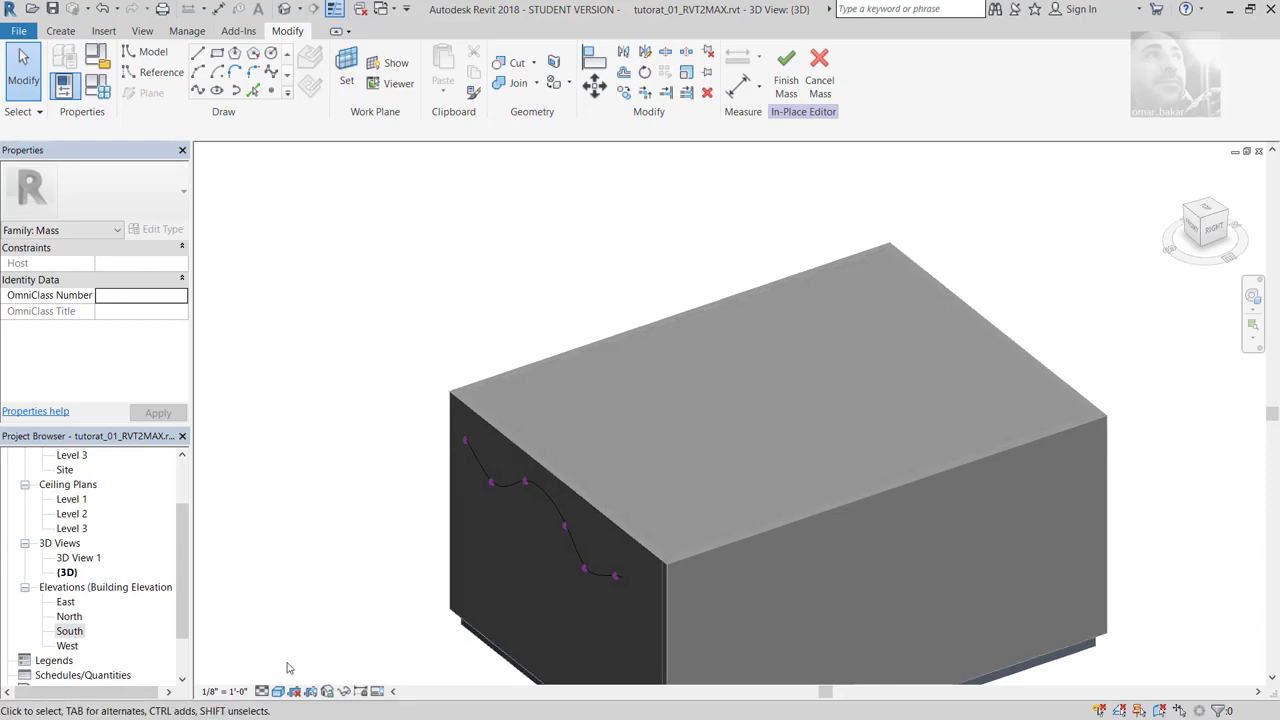
{"action": "left_click", "coordinate": [278, 691]}
{"action": "left_click", "coordinate": [305, 590]}
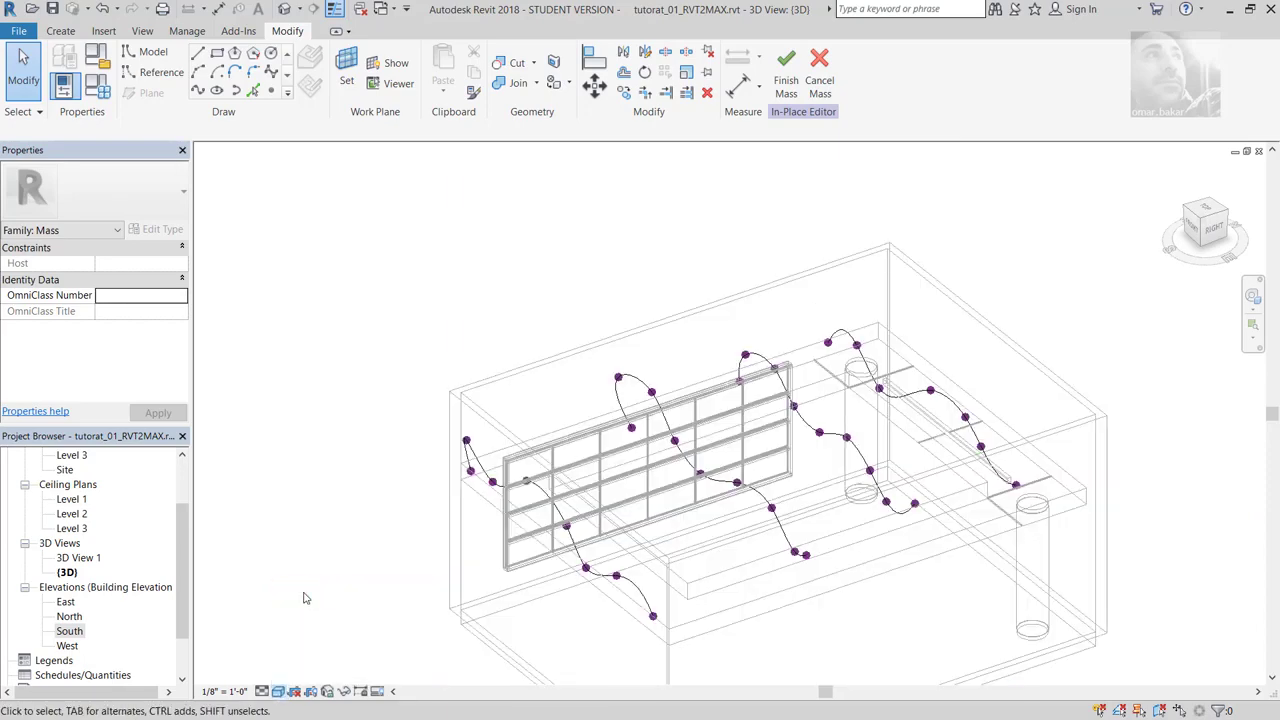
Step: Orbit to see all four splines and select them for lofting
{"action": "mouse_move", "coordinate": [807, 549]}
{"action": "middle_mouse_down", "text": "shift"}
{"action": "mouse_move", "coordinate": [680, 541]}
{"action": "mouse_move", "coordinate": [780, 539]}
{"action": "mouse_move", "coordinate": [720, 480]}
{"action": "middle_mouse_up", "text": "shift"}
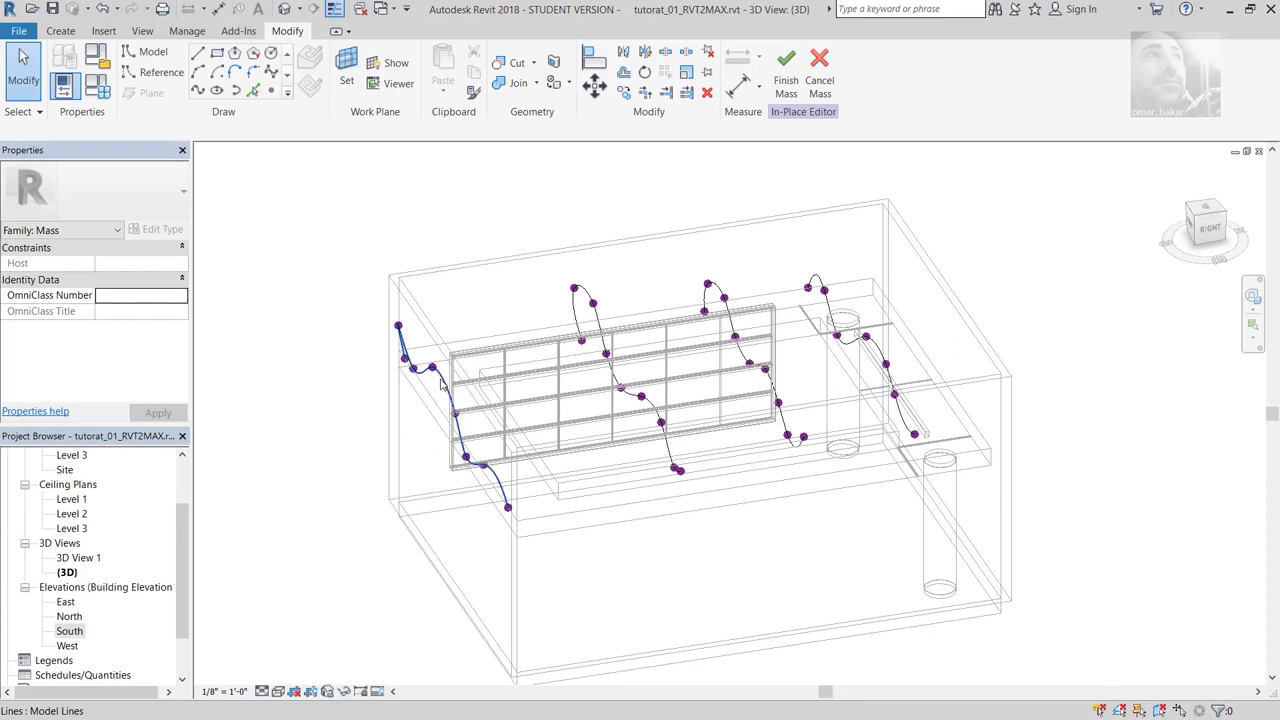
{"action": "left_click", "coordinate": [590, 301]}
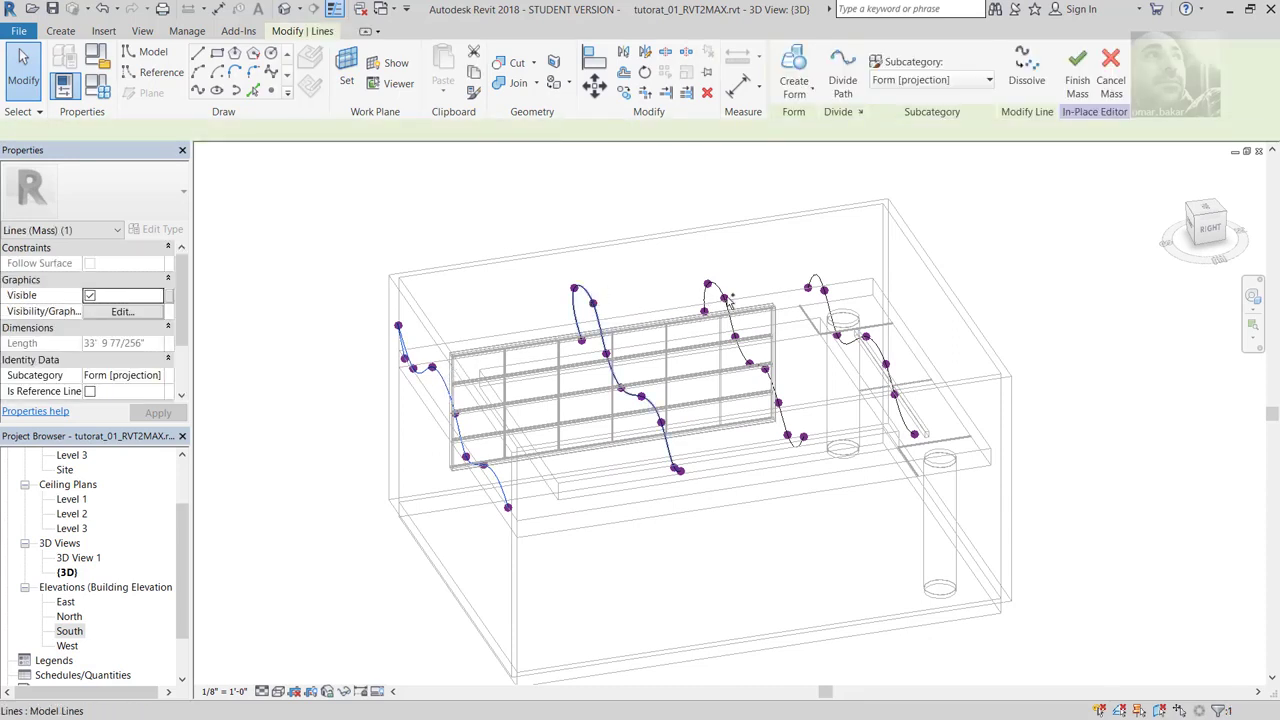
{"action": "left_click", "coordinate": [830, 308], "text": "ctrl"}
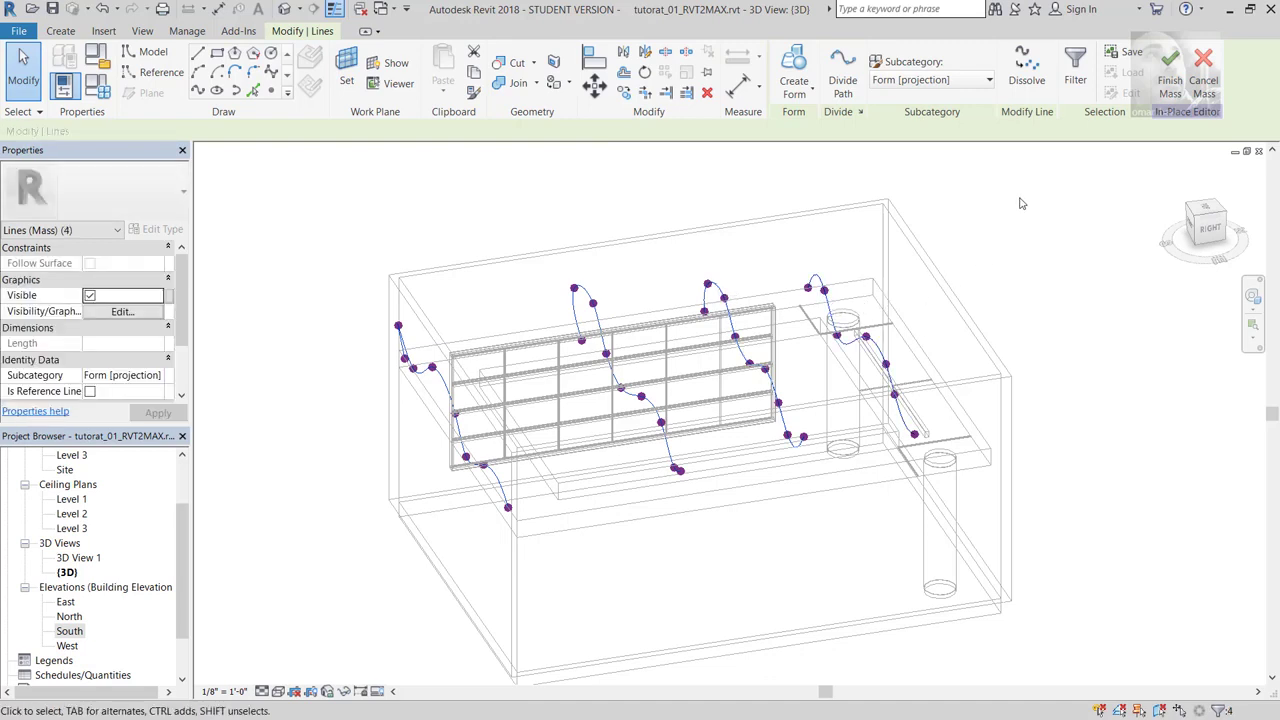
Step: Create a form from the four selected splines and orbit to inspect the wavy surface
{"action": "left_click", "coordinate": [800, 60]}
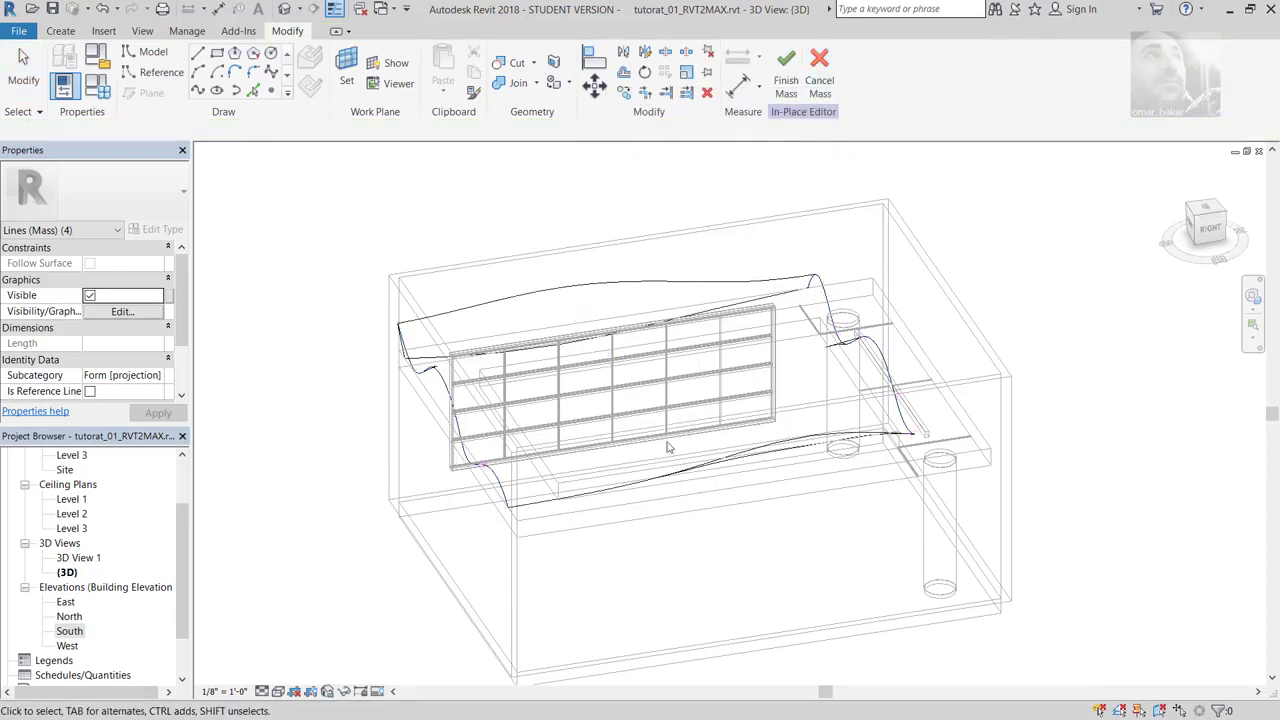
{"action": "mouse_move", "coordinate": [577, 490]}
{"action": "middle_mouse_down", "text": "shift"}
{"action": "mouse_move", "coordinate": [789, 398]}
{"action": "mouse_move", "coordinate": [757, 321]}
{"action": "mouse_move", "coordinate": [554, 419]}
{"action": "mouse_move", "coordinate": [540, 443]}
{"action": "mouse_move", "coordinate": [479, 451]}
{"action": "mouse_move", "coordinate": [440, 434]}
{"action": "mouse_move", "coordinate": [706, 366]}
{"action": "middle_mouse_up", "text": "shift"}
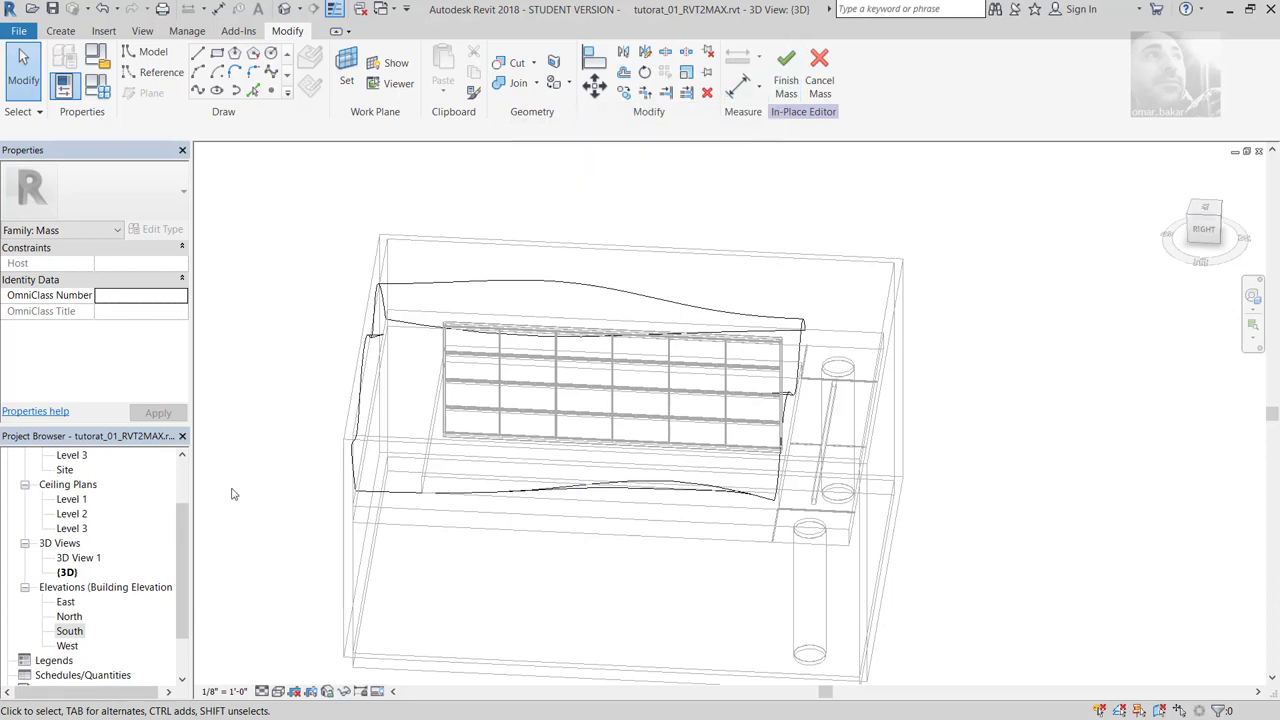
{"action": "scroll", "coordinate": [198, 476], "scroll_direction": "up", "scroll_amount": 3}
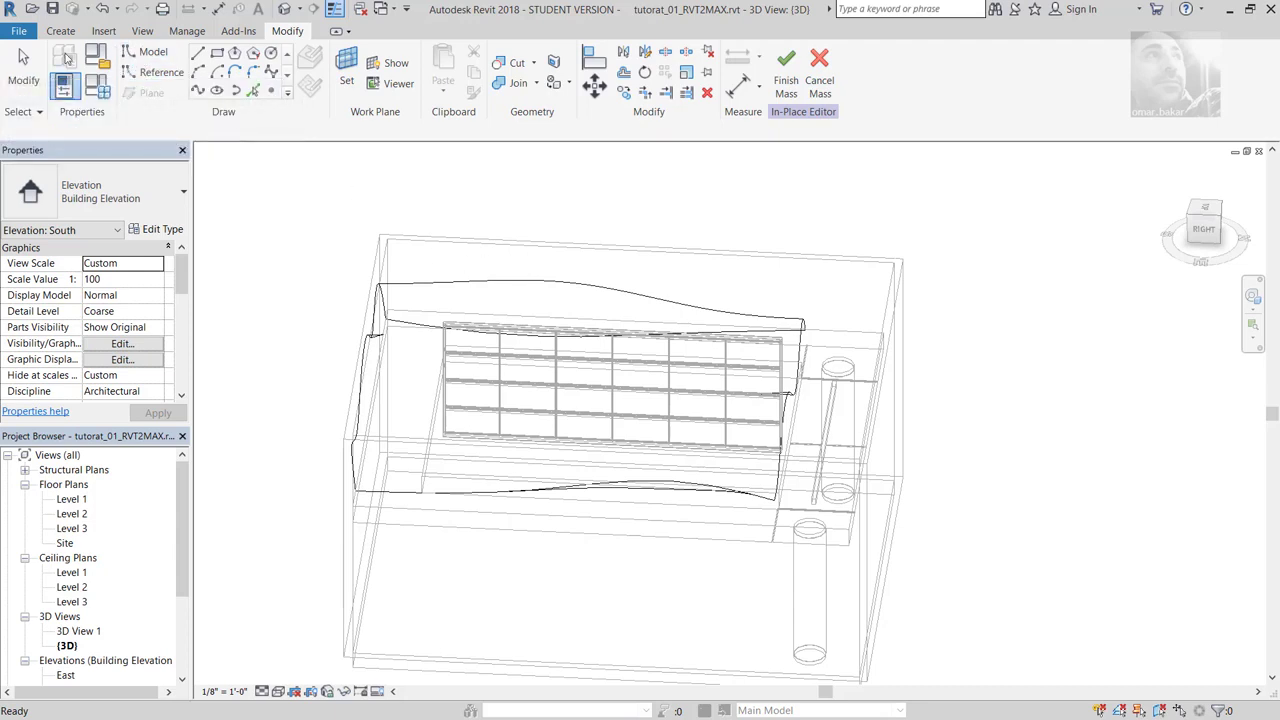
Step: Select the new wavy form and open the Material Browser from its Material property
{"action": "left_click", "coordinate": [38, 66]}
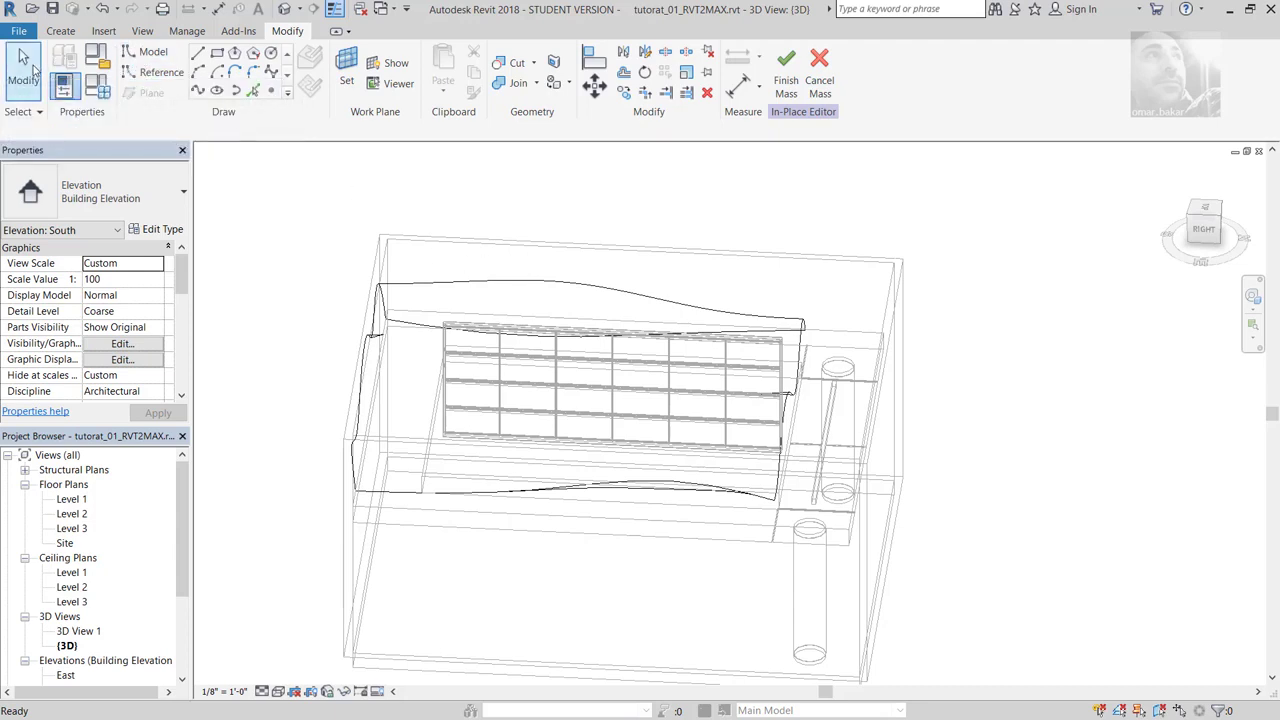
{"action": "left_click", "coordinate": [508, 268]}
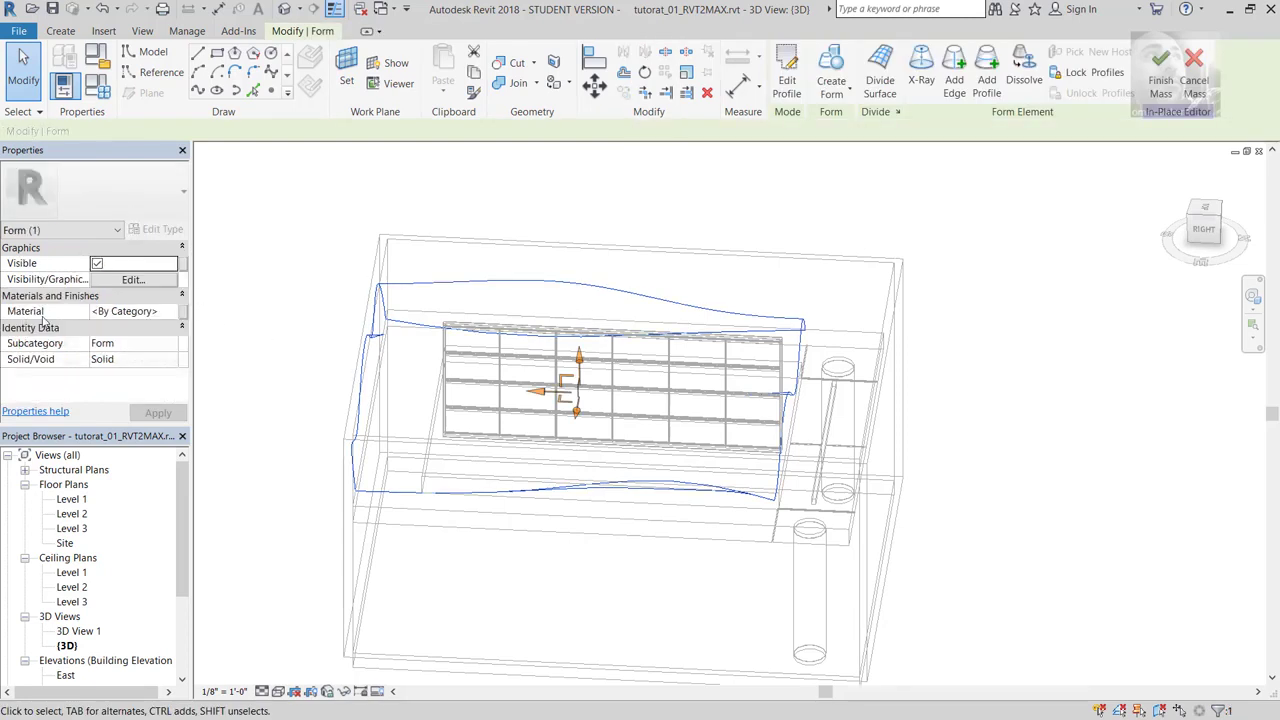
{"action": "left_click", "coordinate": [170, 312]}
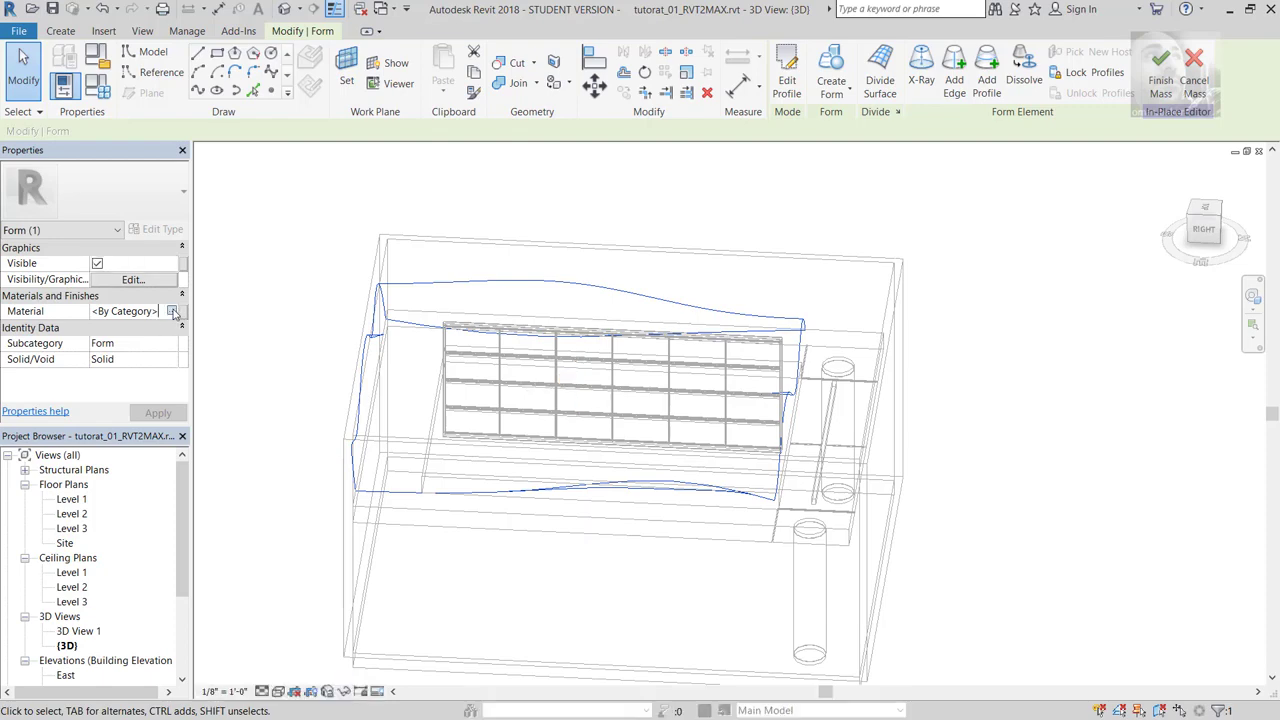
{"action": "left_click", "coordinate": [172, 311]}
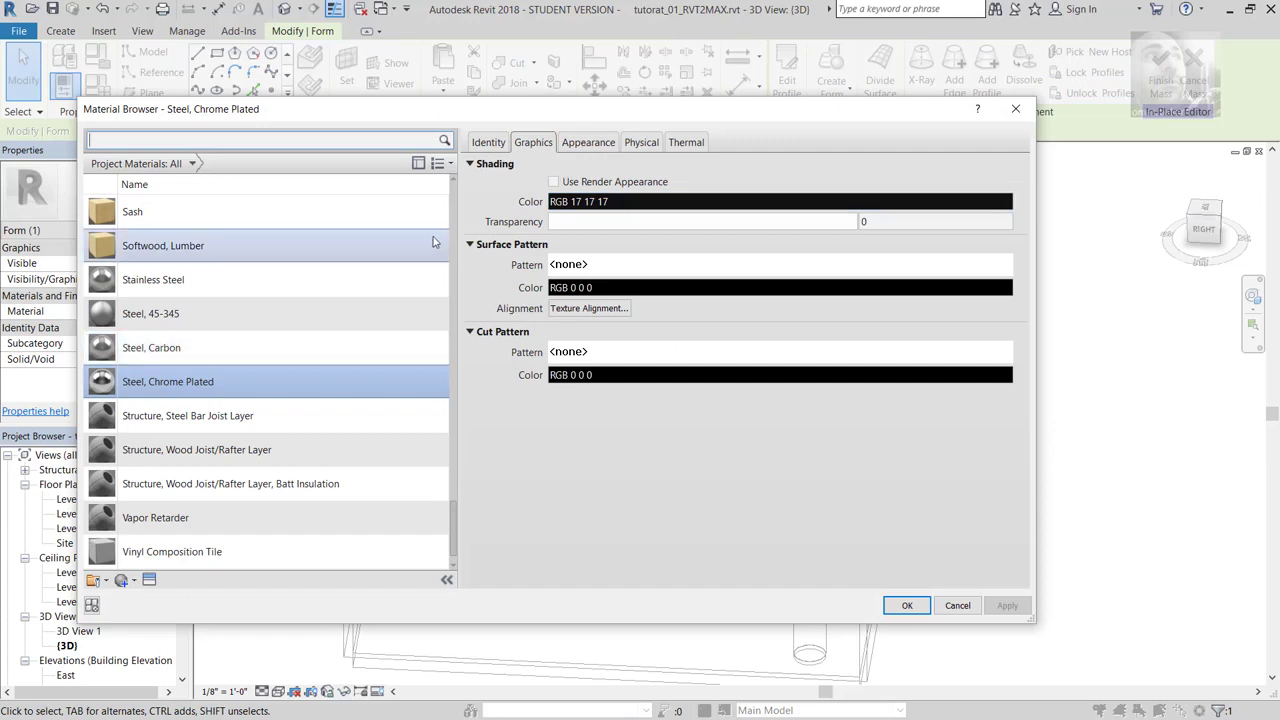
Step: Select the Plastic material and view its Appearance settings
{"action": "scroll", "coordinate": [458, 238], "scroll_direction": "up", "scroll_amount": 5}
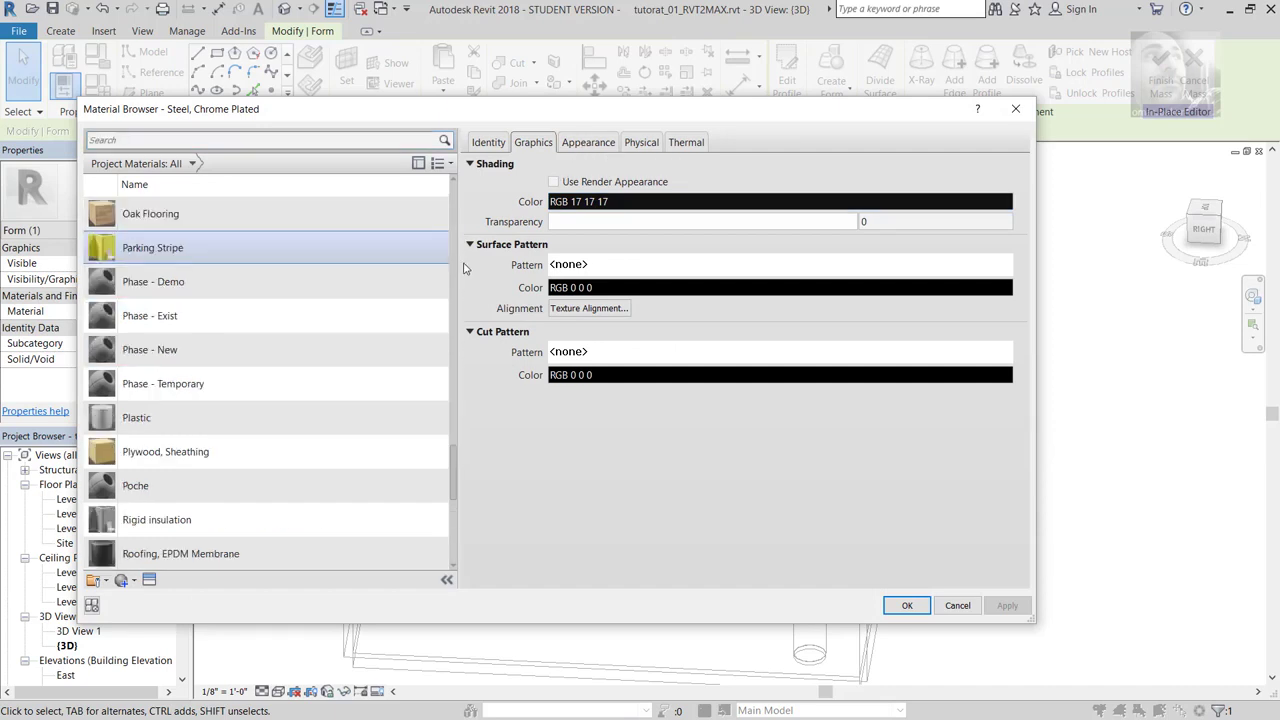
{"action": "left_click", "coordinate": [106, 421]}
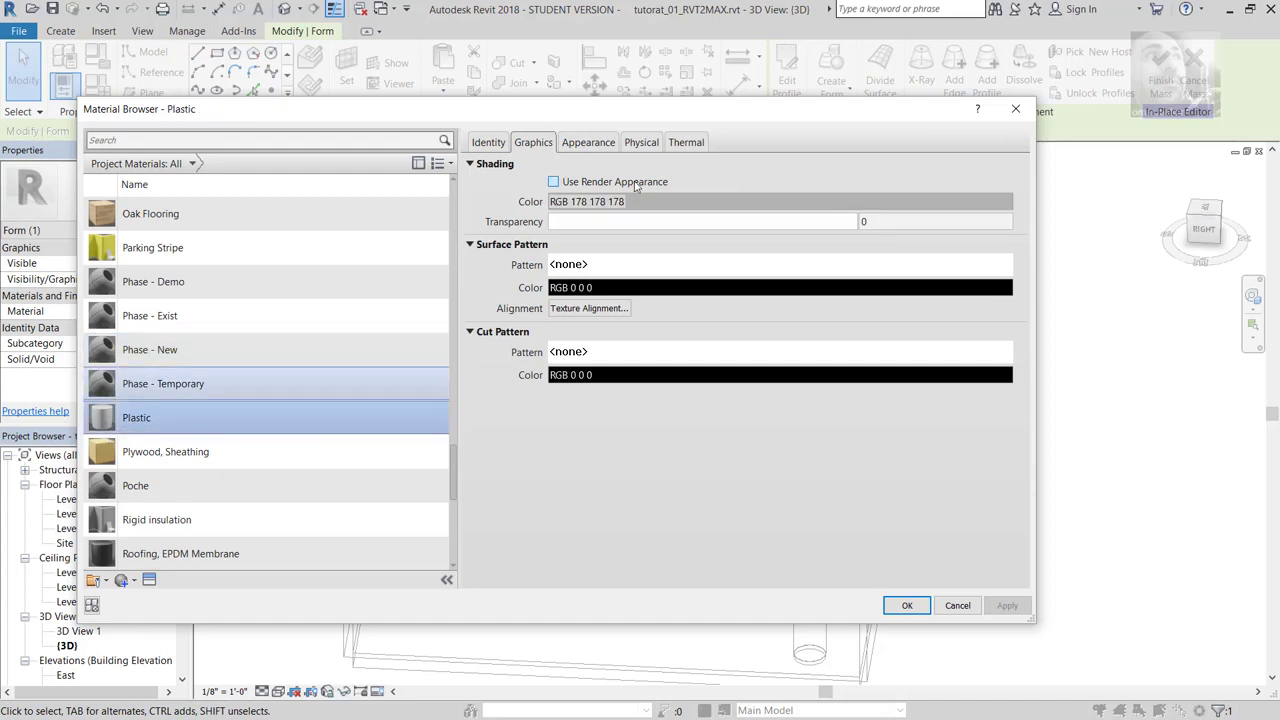
{"action": "left_click", "coordinate": [605, 147]}
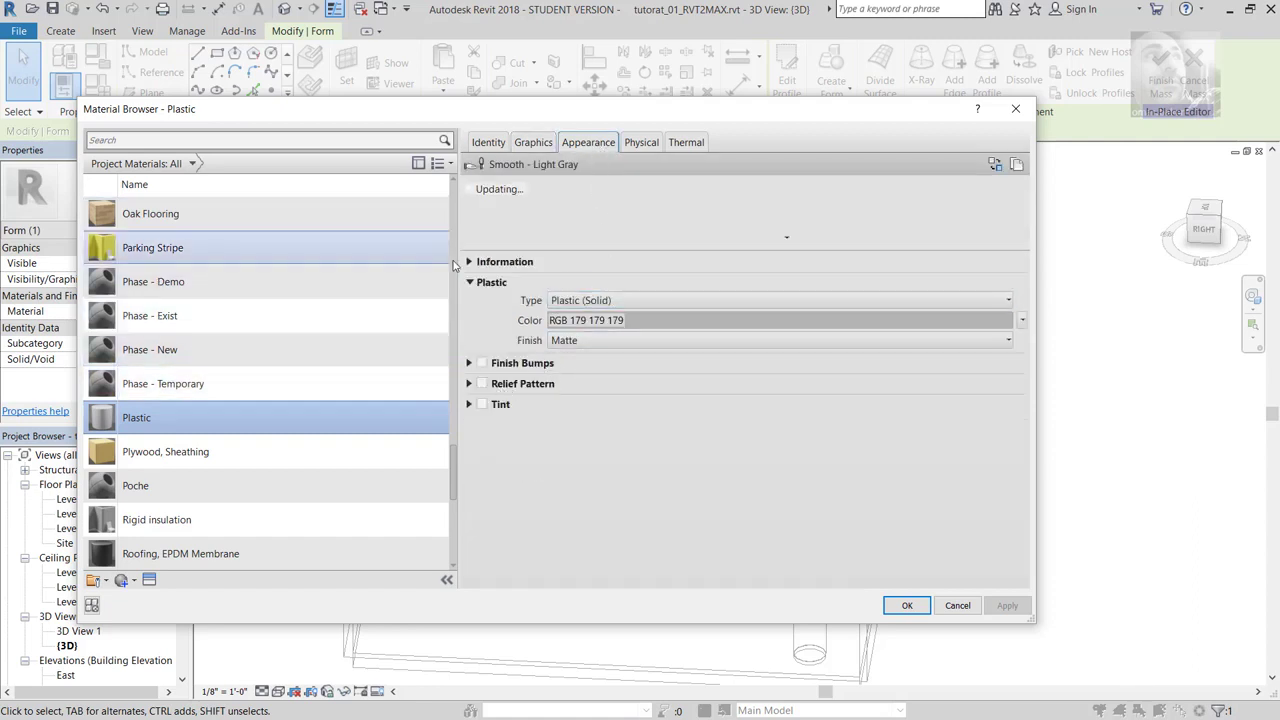
Step: Scroll the materials list, reposition the browser, and select the Default material
{"action": "mouse_move", "coordinate": [453, 464]}
{"action": "left_mouse_down"}
{"action": "mouse_move", "coordinate": [453, 527]}
{"action": "mouse_move", "coordinate": [445, 333]}
{"action": "left_mouse_up"}
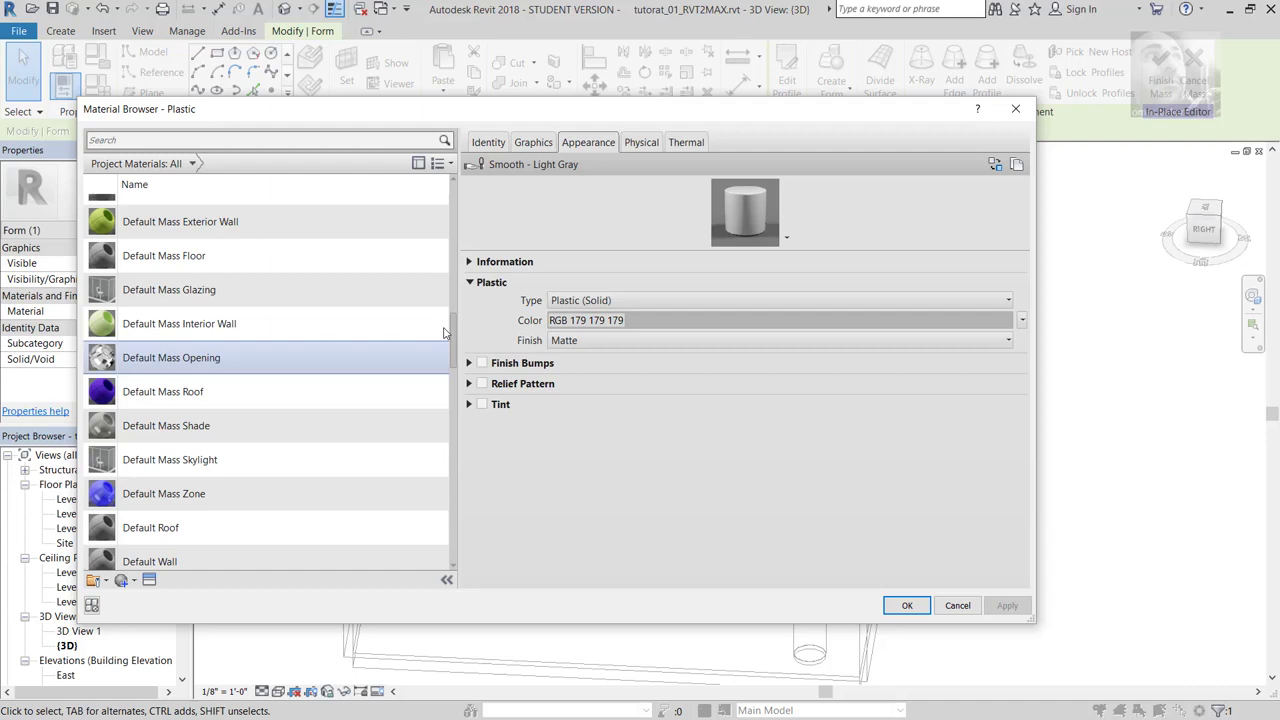
{"action": "scroll", "coordinate": [448, 320], "scroll_direction": "up", "scroll_amount": 4}
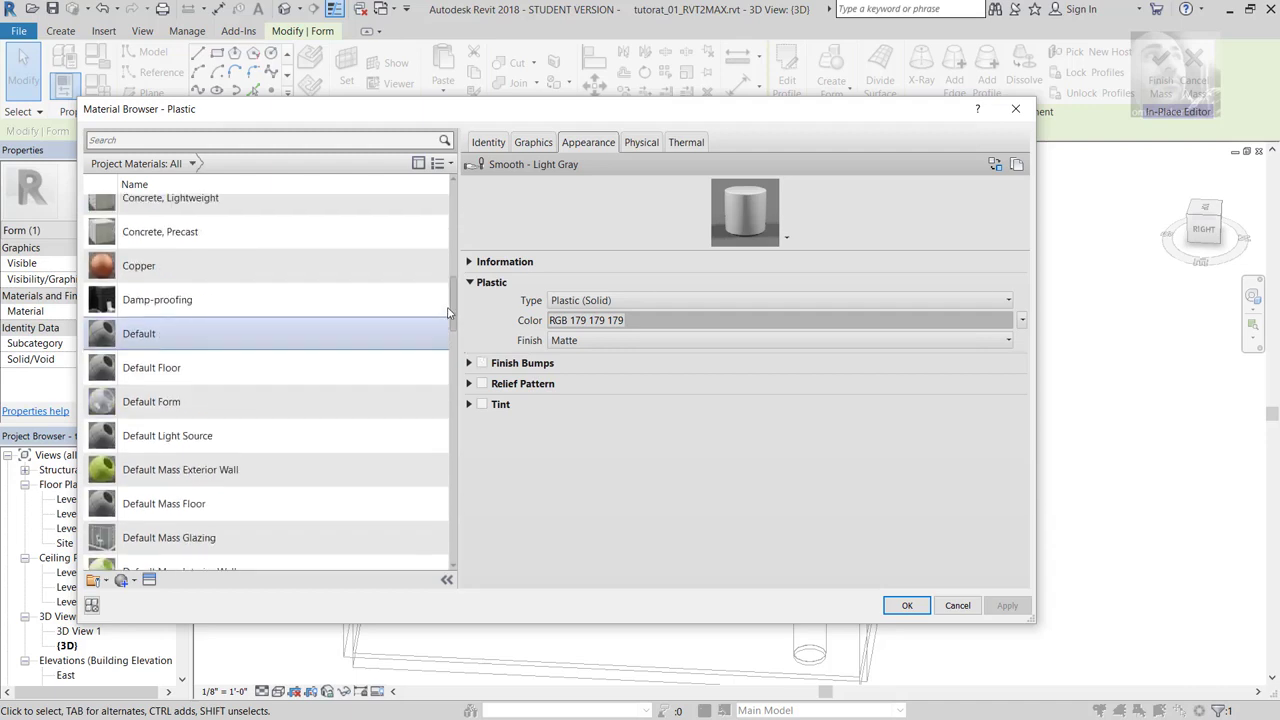
{"action": "left_click_drag", "start_coordinate": [448, 313], "coordinate": [447, 210]}
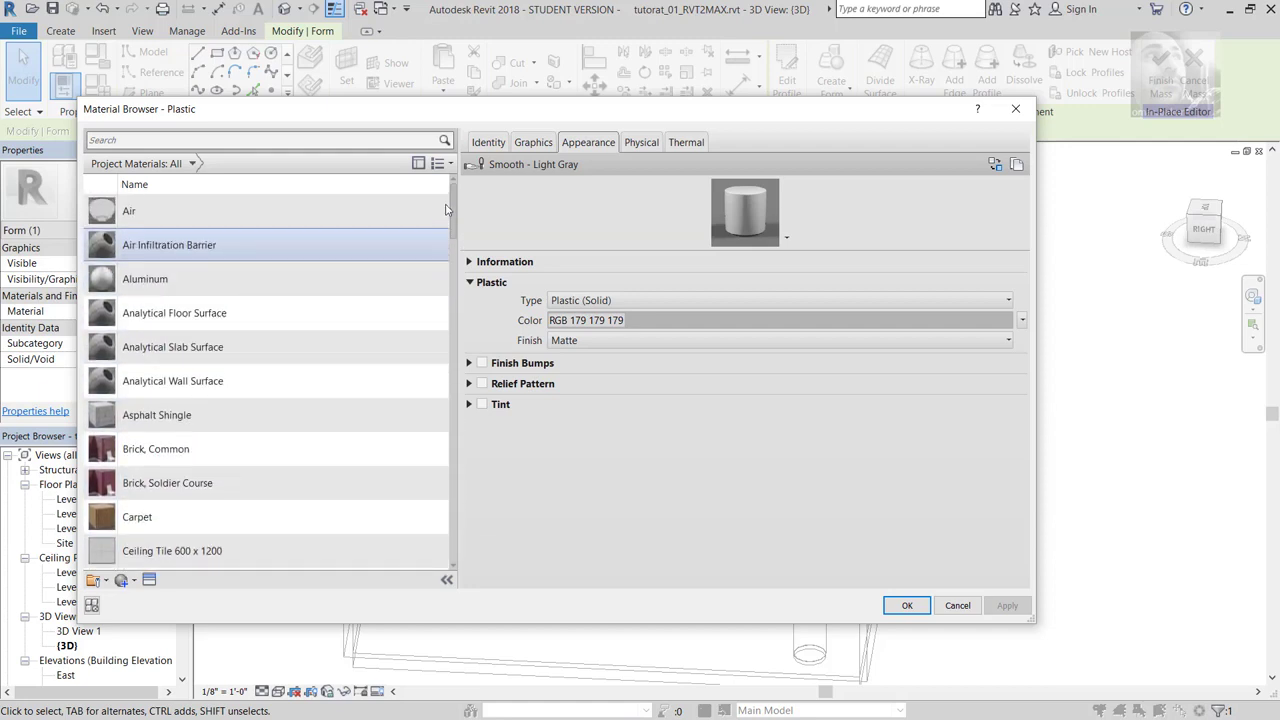
{"action": "left_click_drag", "start_coordinate": [430, 108], "coordinate": [437, 40]}
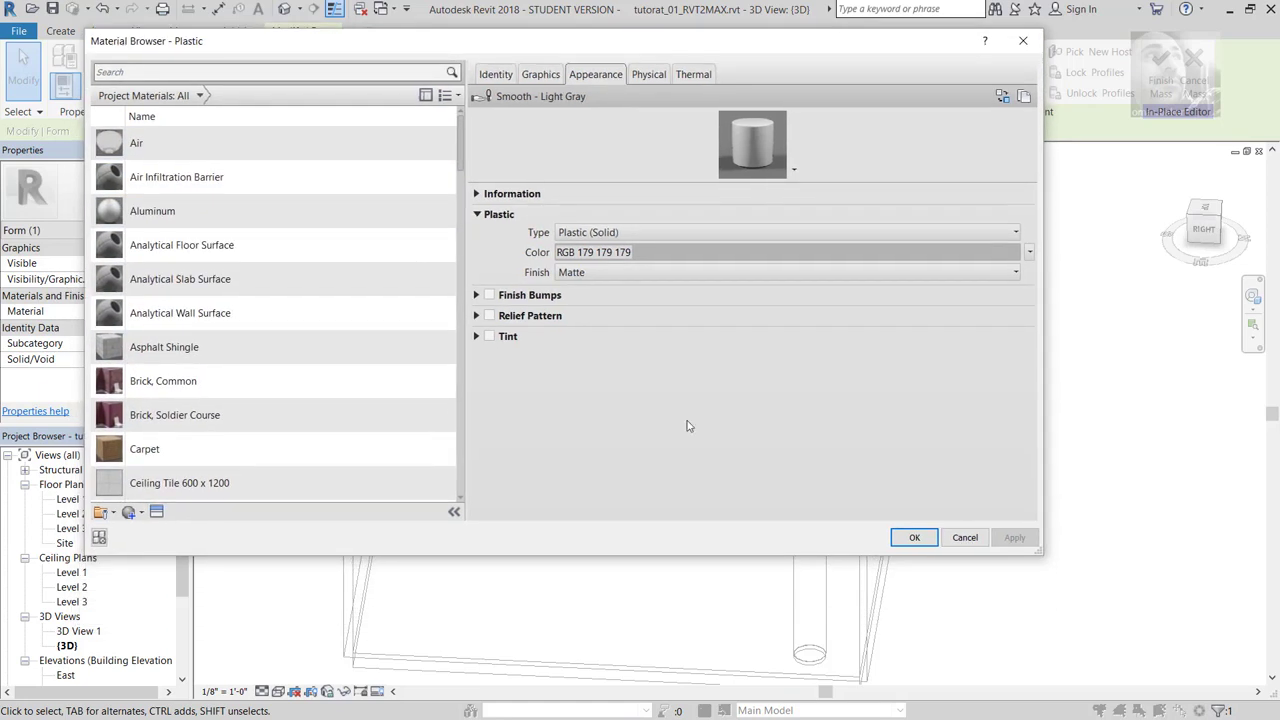
{"action": "left_click_drag", "start_coordinate": [462, 166], "coordinate": [478, 259]}
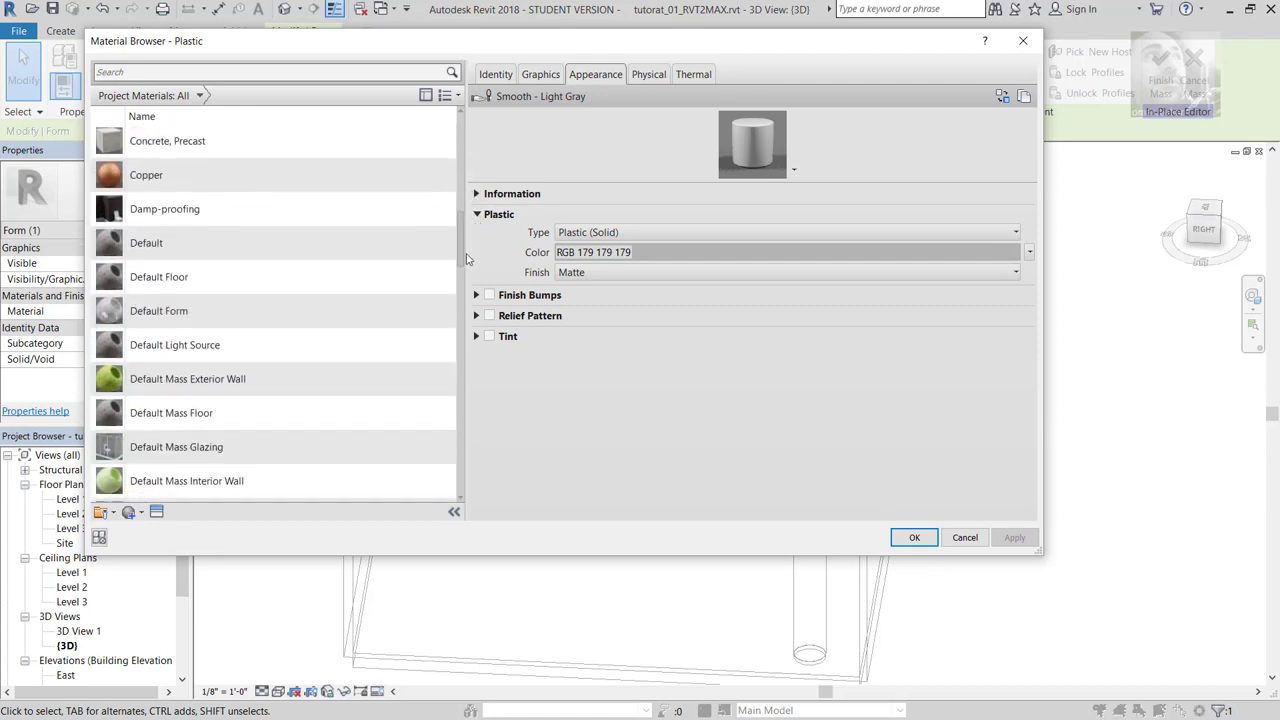
{"action": "left_click", "coordinate": [152, 244]}
Step: Duplicate the Default material and name the copy 'toile'
{"action": "right_click", "coordinate": [153, 251]}
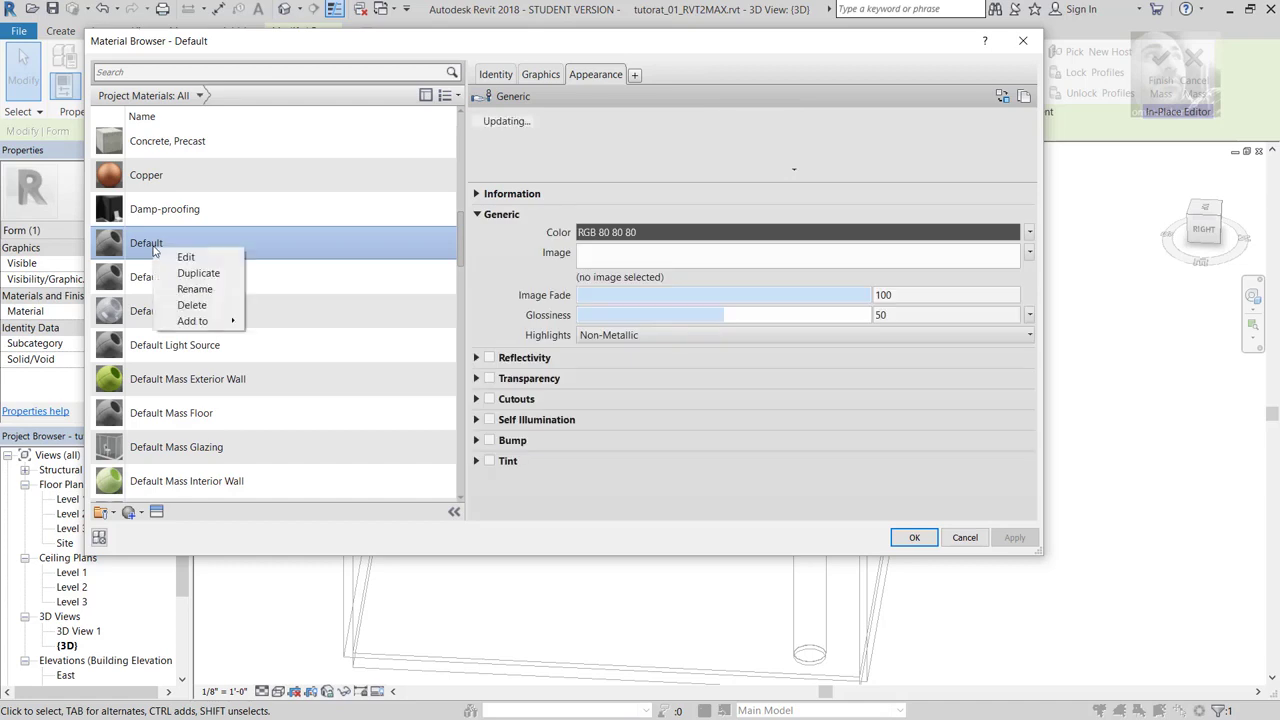
{"action": "left_click", "coordinate": [190, 274]}
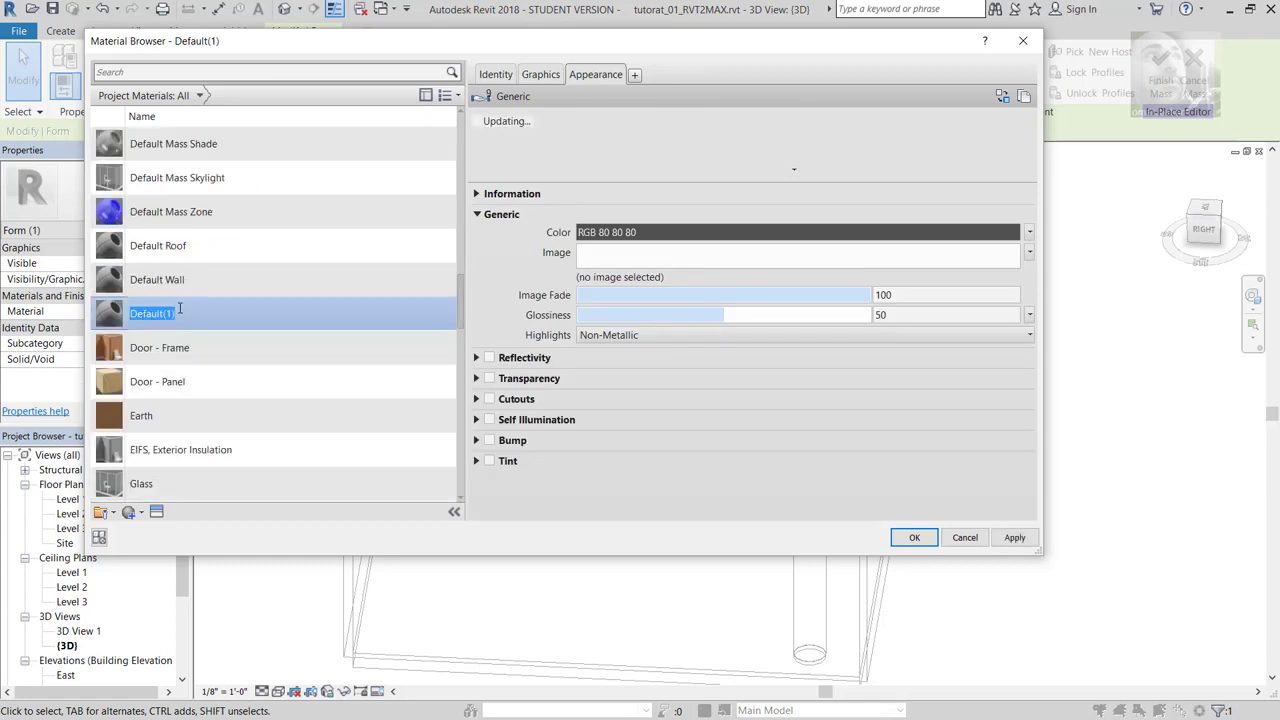
{"action": "type", "text": "toile"}
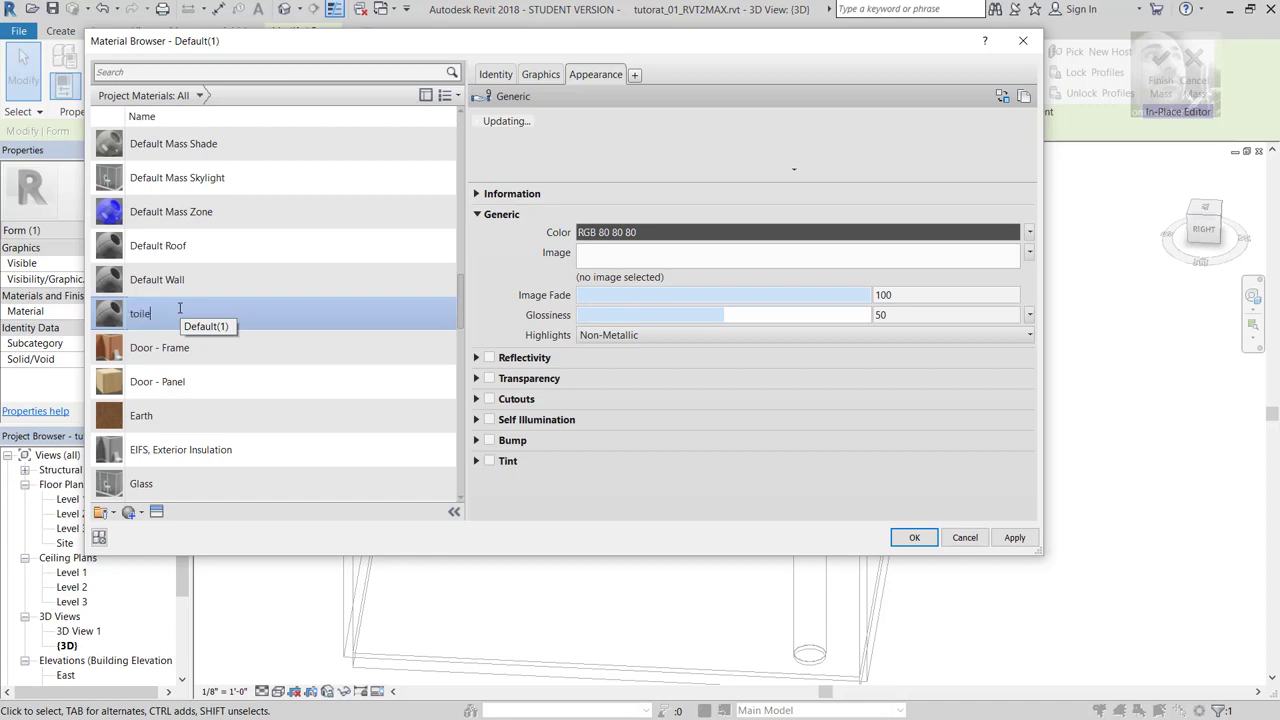
{"action": "key", "text": "Return"}
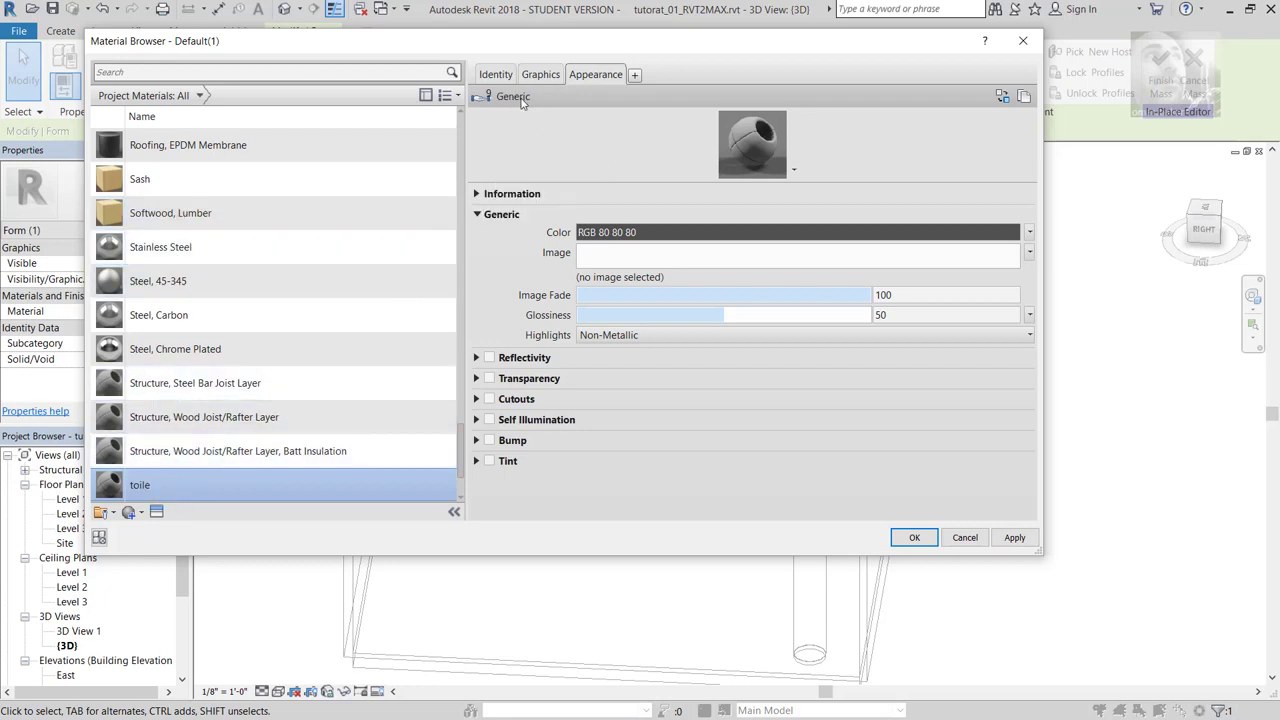
Step: Duplicate the appearance asset and rename it 'translucide'
{"action": "left_click", "coordinate": [1024, 97]}
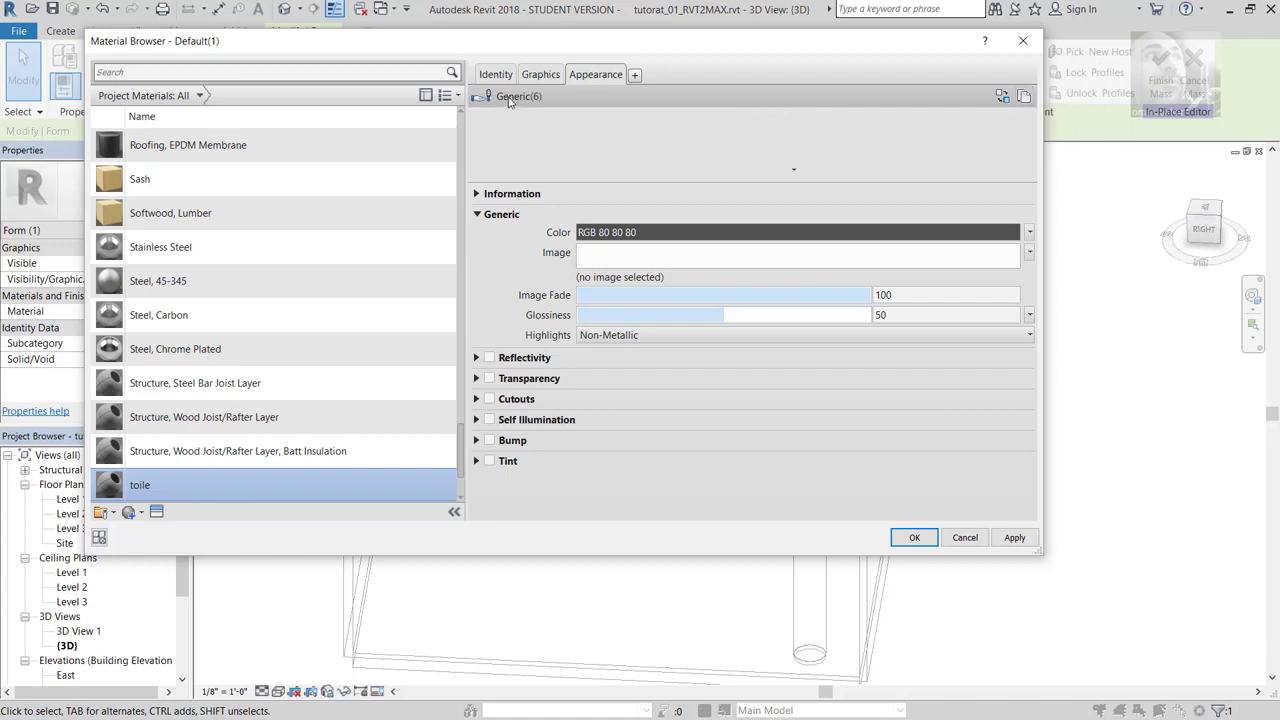
{"action": "left_click", "coordinate": [477, 194]}
{"action": "left_click", "coordinate": [620, 212]}
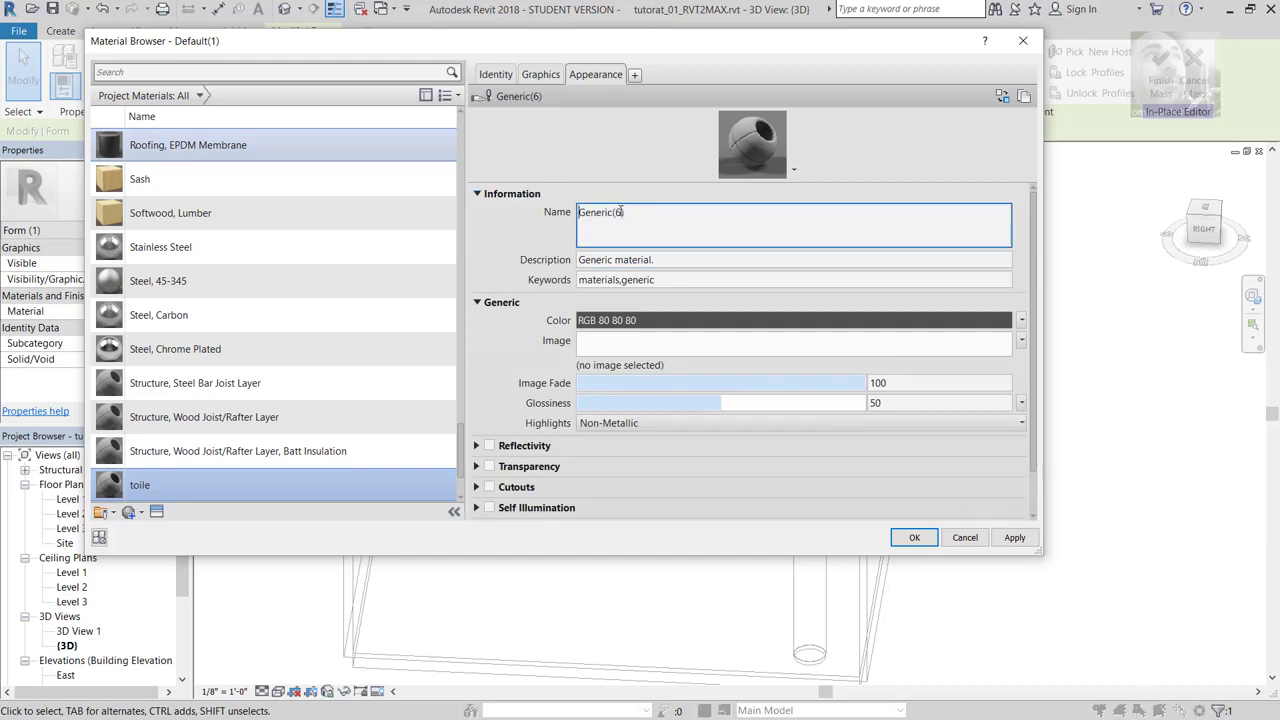
{"action": "double_click", "coordinate": [610, 212]}
{"action": "type", "text": "translucide"}
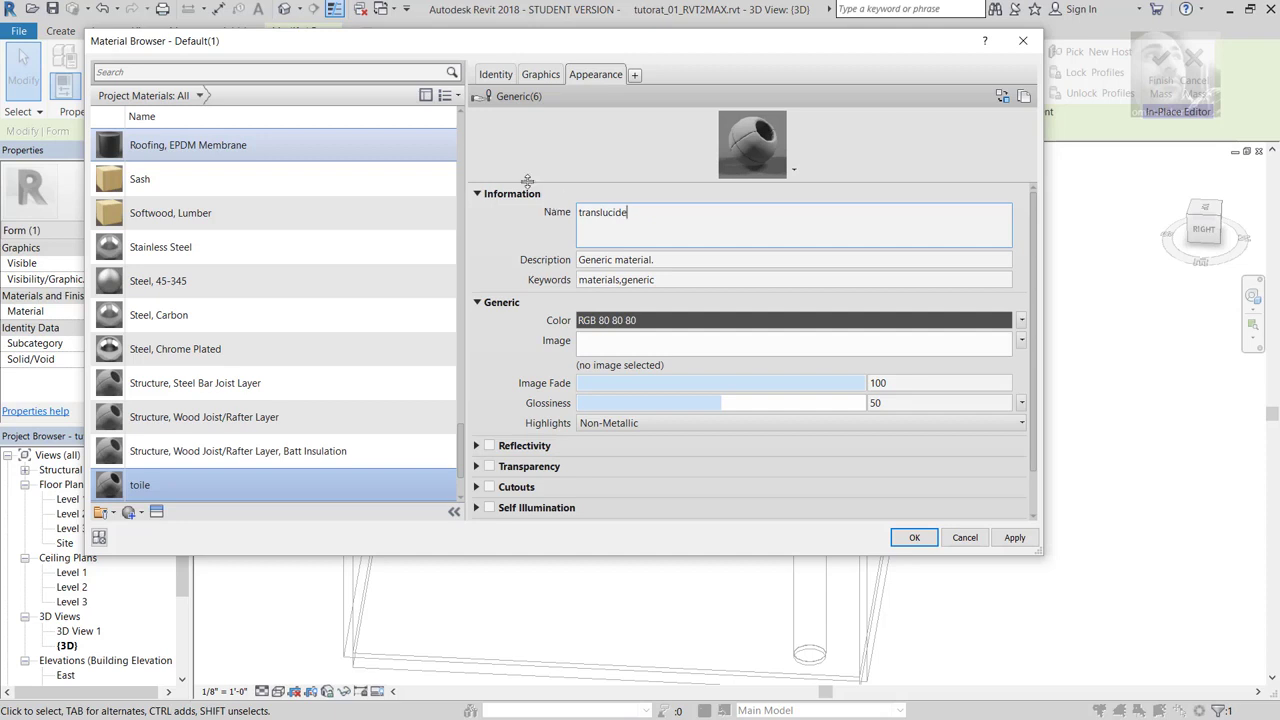
{"action": "left_click", "coordinate": [477, 194]}
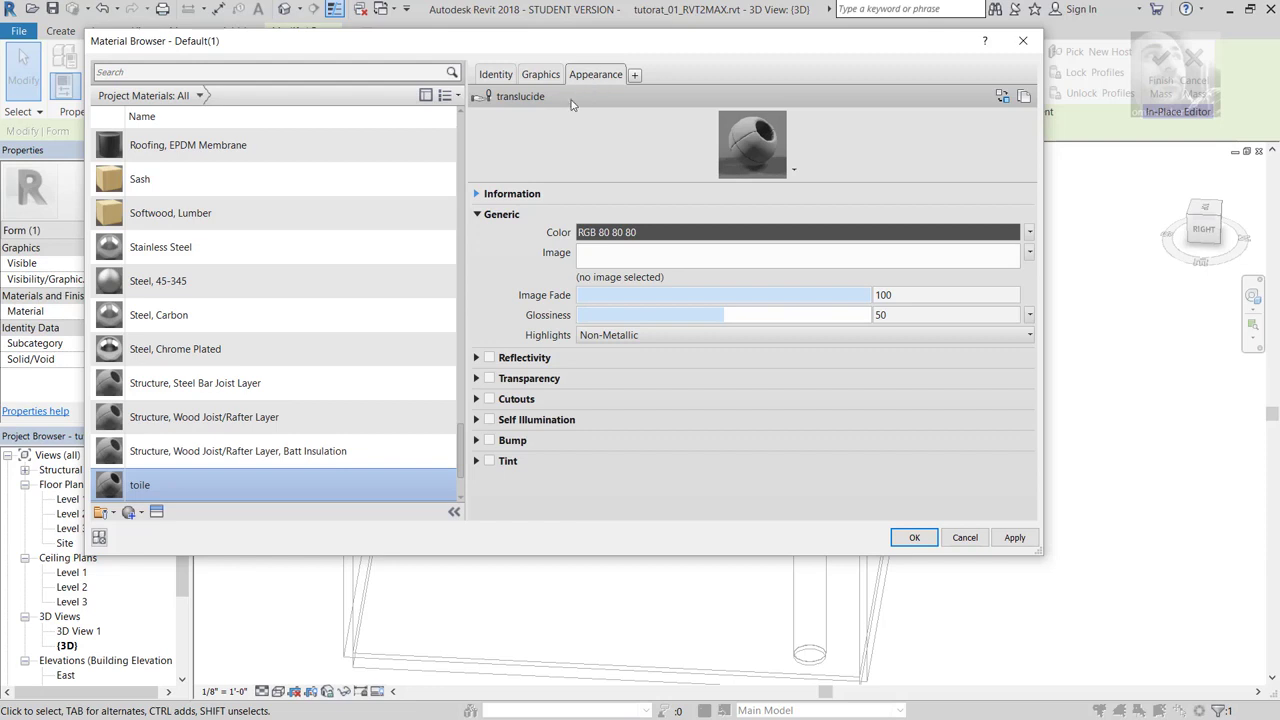
Step: Set the asset colour to light grey RGB 227 227 227 and enable Transparency
{"action": "left_click", "coordinate": [629, 238]}
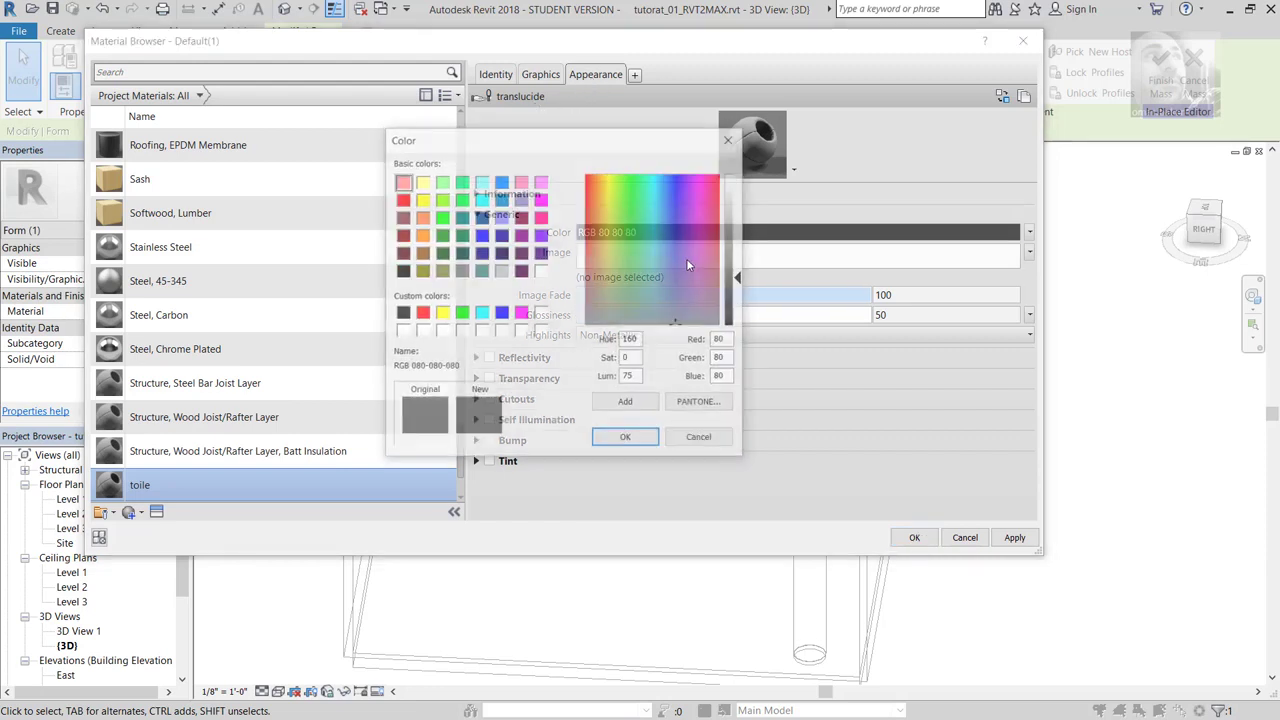
{"action": "left_click", "coordinate": [501, 271]}
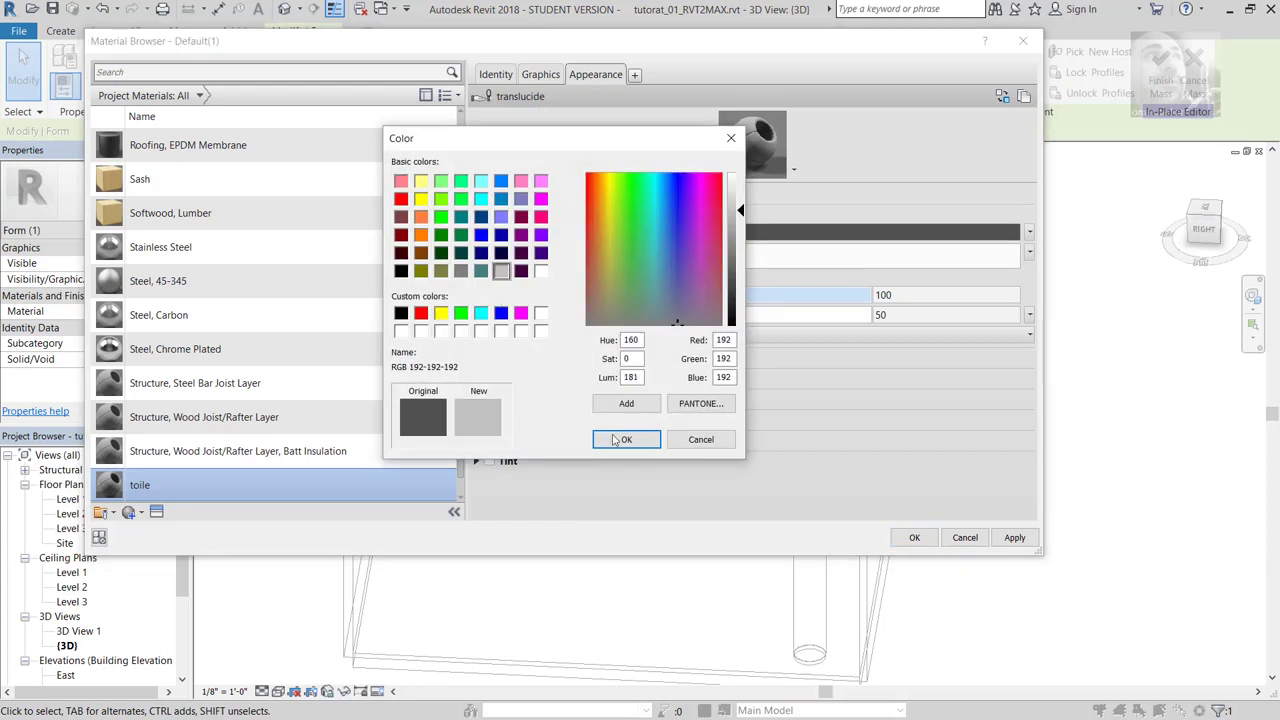
{"action": "left_click_drag", "start_coordinate": [740, 271], "coordinate": [740, 180]}
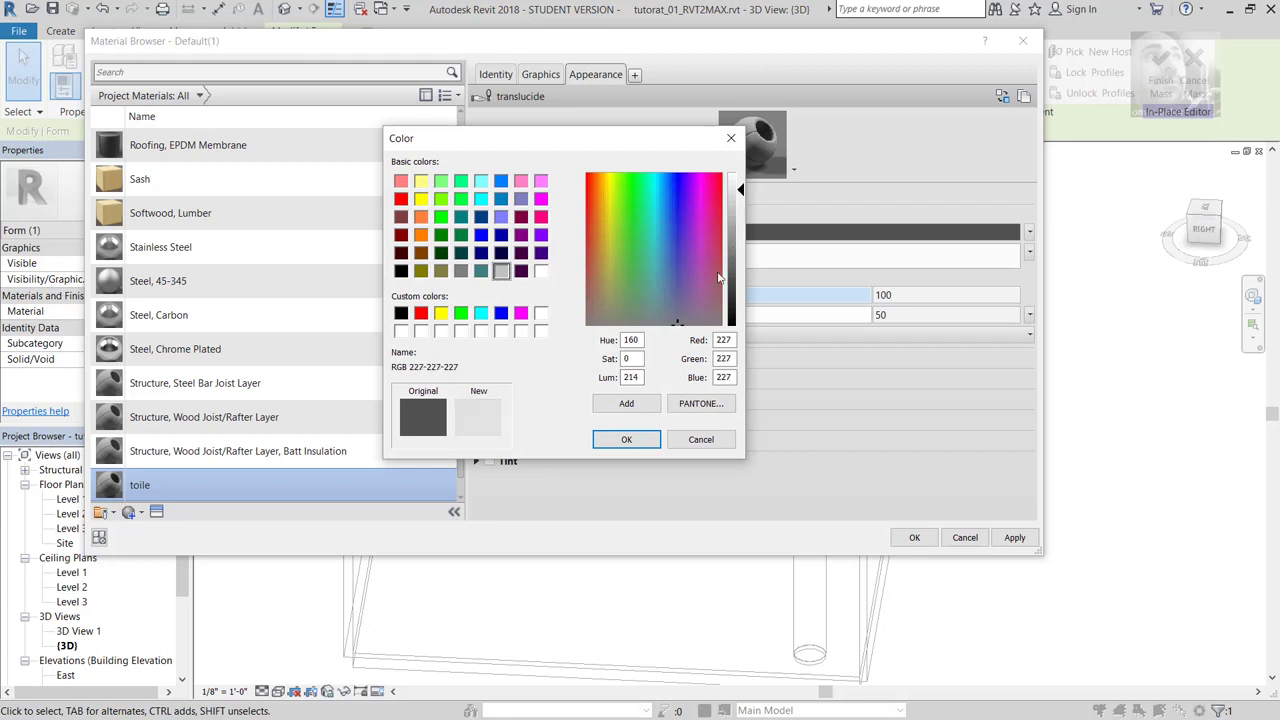
{"action": "left_click", "coordinate": [626, 439]}
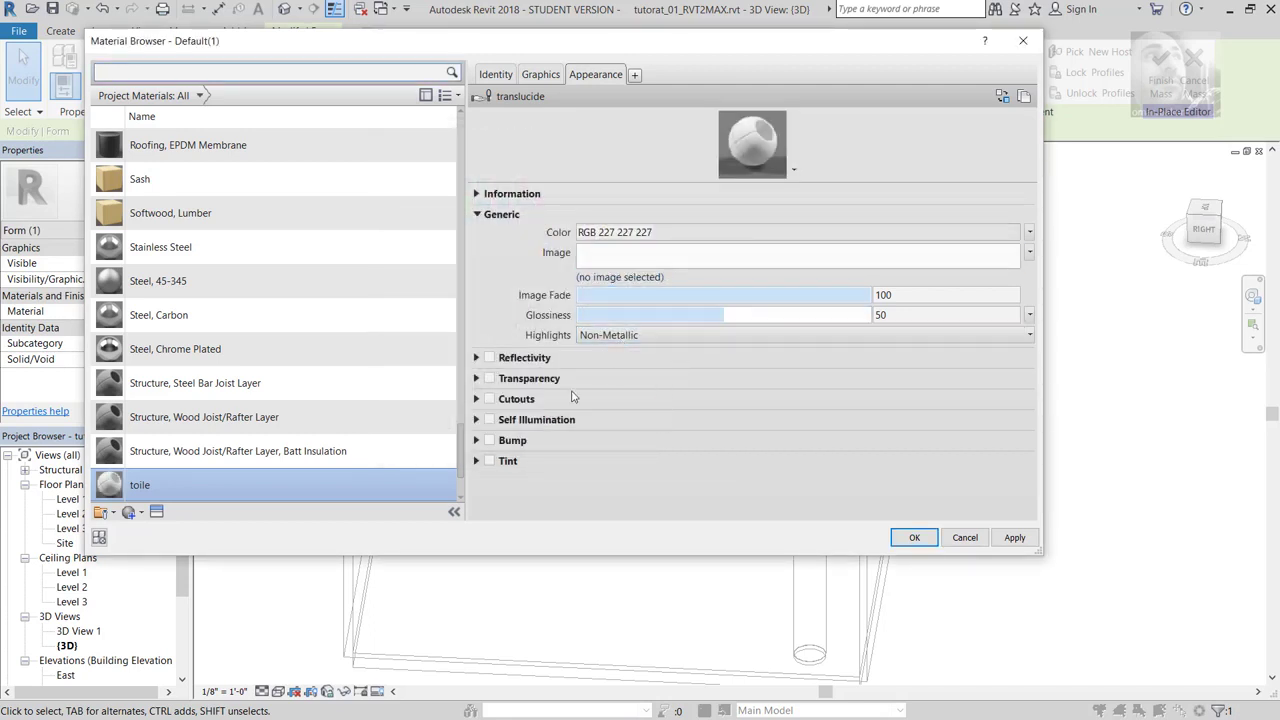
{"action": "left_click", "coordinate": [489, 379]}
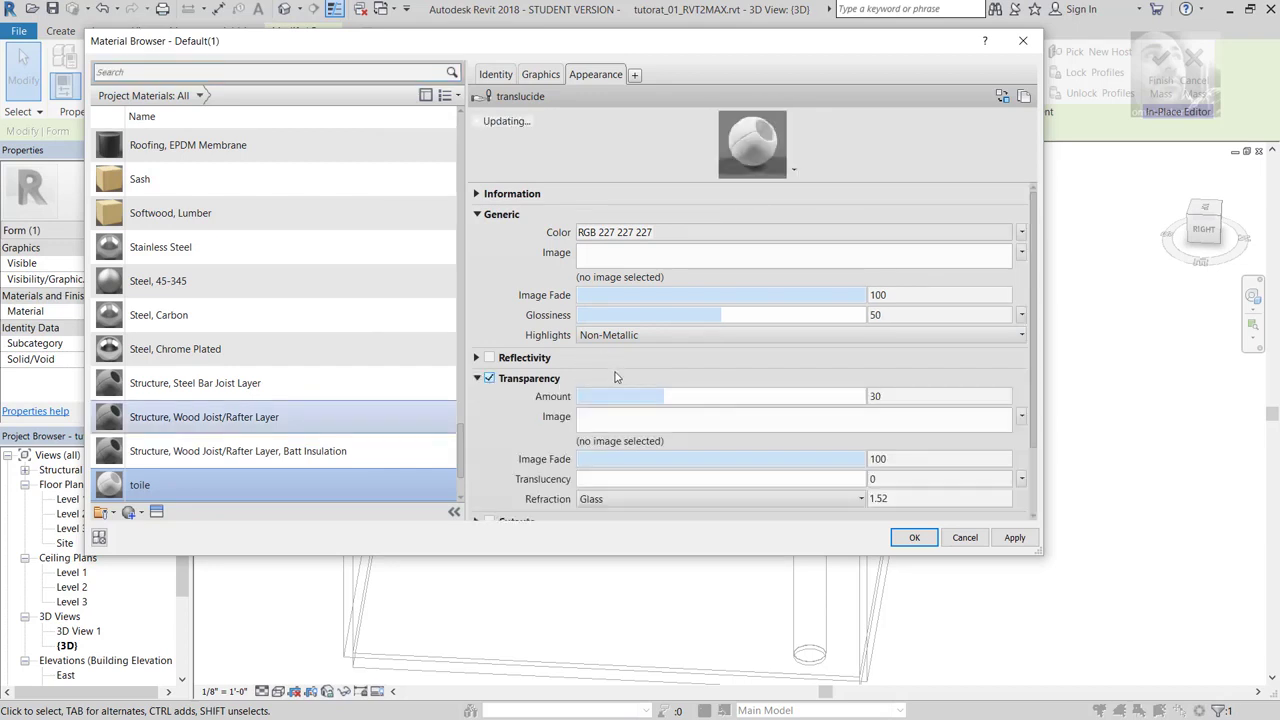
Step: Raise the translucide transparency amount to 96
{"action": "scroll", "coordinate": [615, 377], "scroll_direction": "down", "scroll_amount": 1}
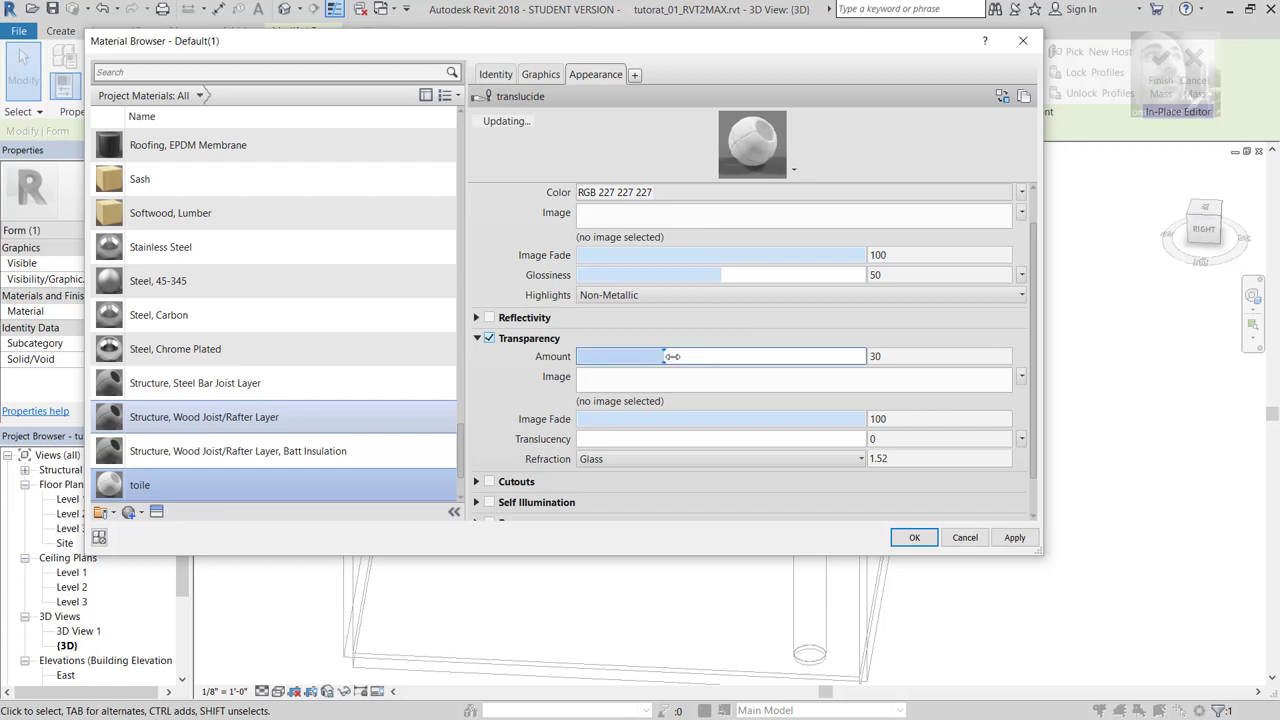
{"action": "left_click_drag", "start_coordinate": [665, 356], "coordinate": [853, 358]}
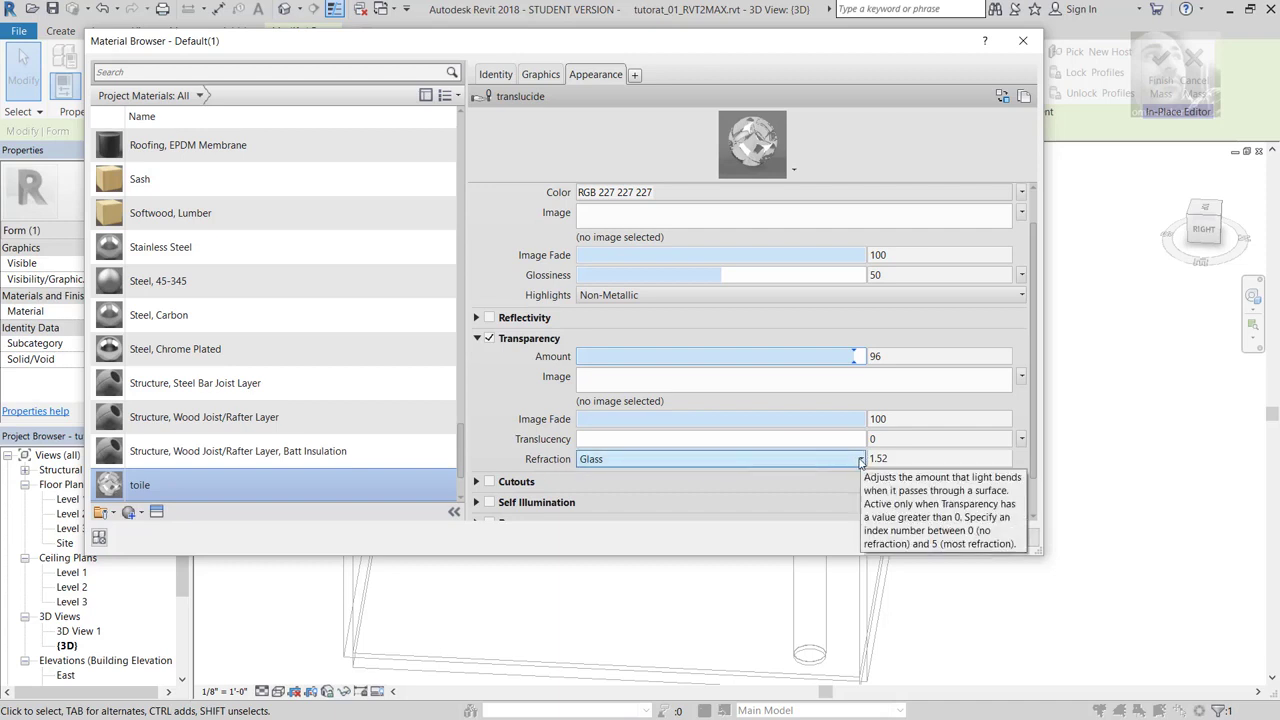
{"action": "left_click", "coordinate": [860, 462]}
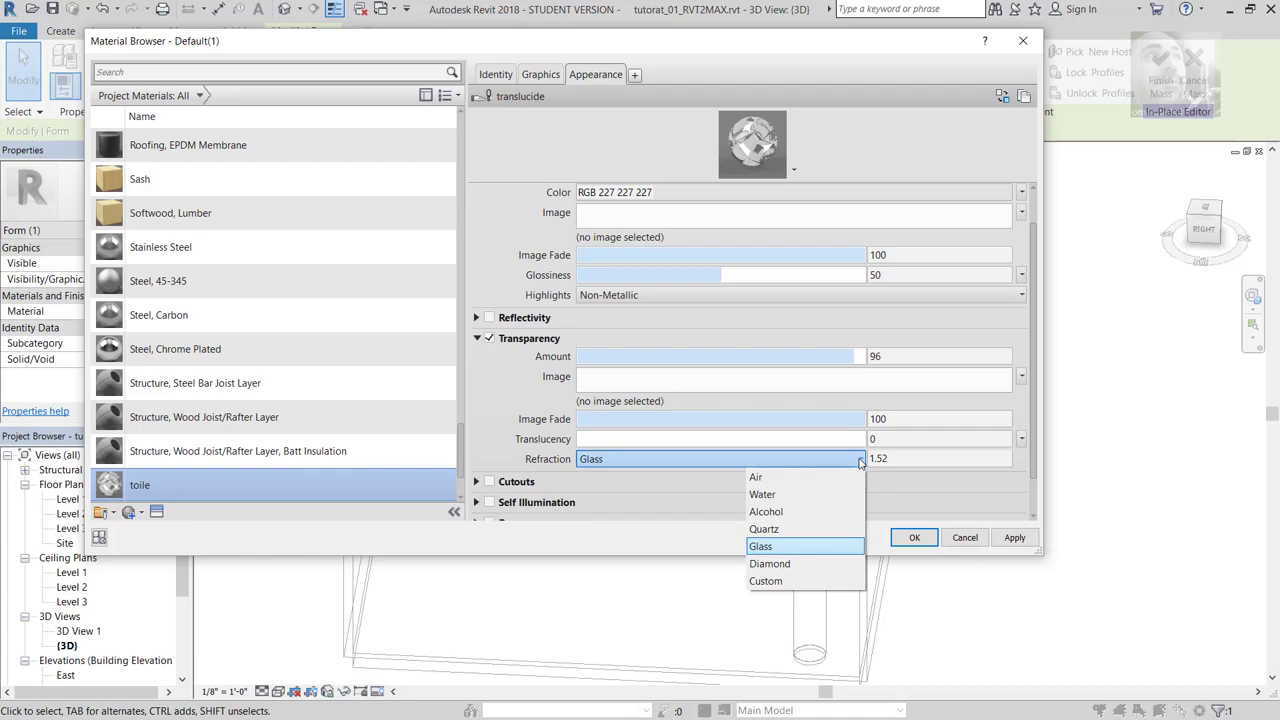
Step: Change the refraction from Air to Custom with a value of 1.00
{"action": "left_click", "coordinate": [795, 480]}
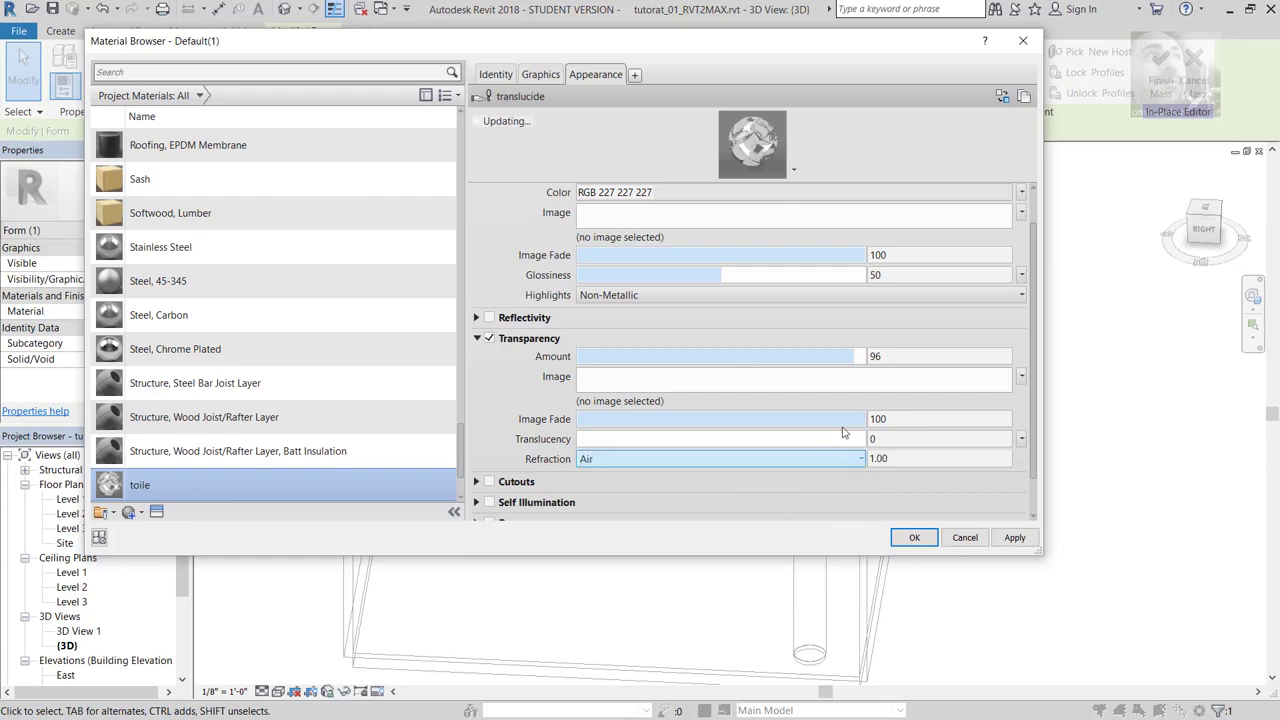
{"action": "left_click", "coordinate": [871, 459]}
{"action": "left_click", "coordinate": [862, 459]}
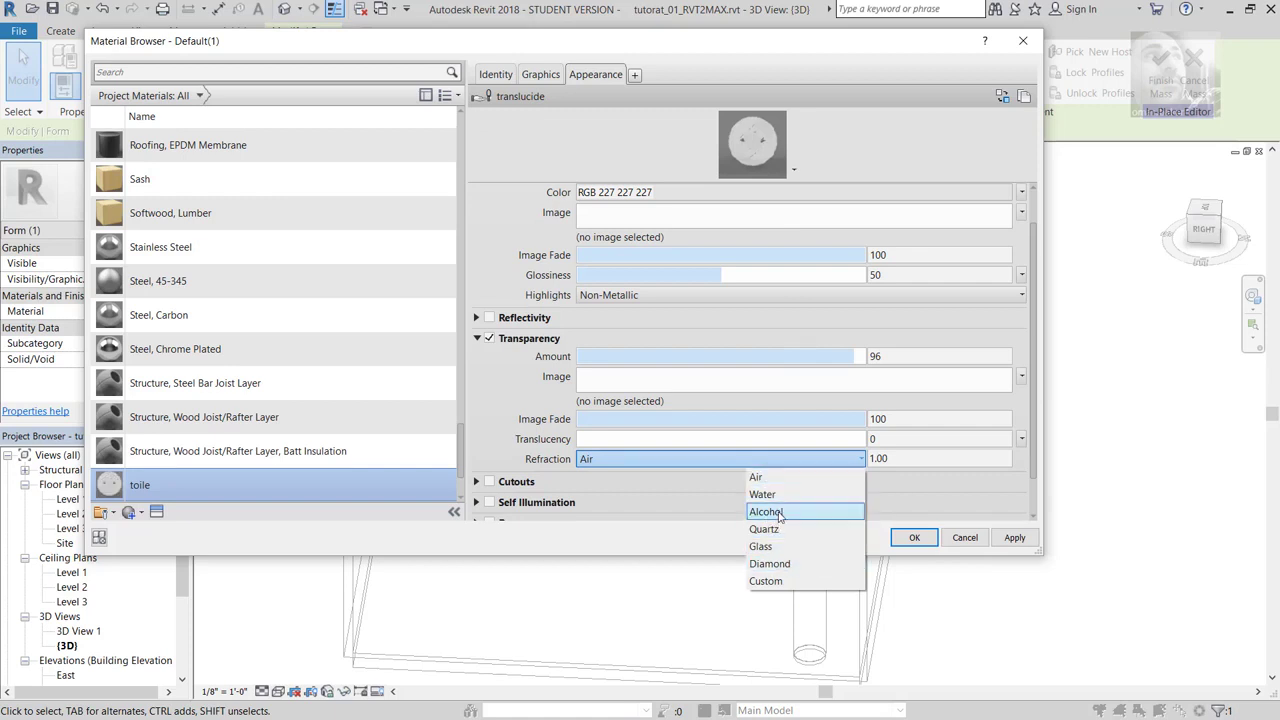
{"action": "left_click", "coordinate": [780, 582]}
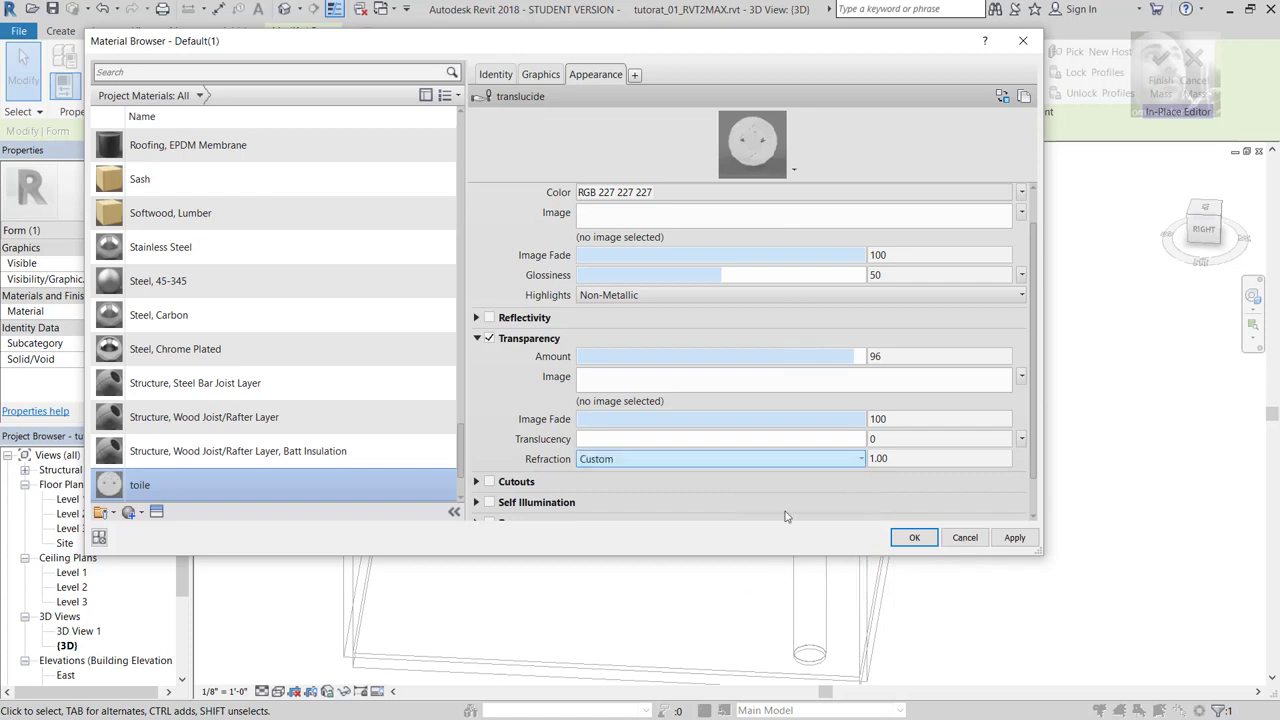
{"action": "left_click", "coordinate": [912, 462]}
{"action": "left_click", "coordinate": [912, 459]}
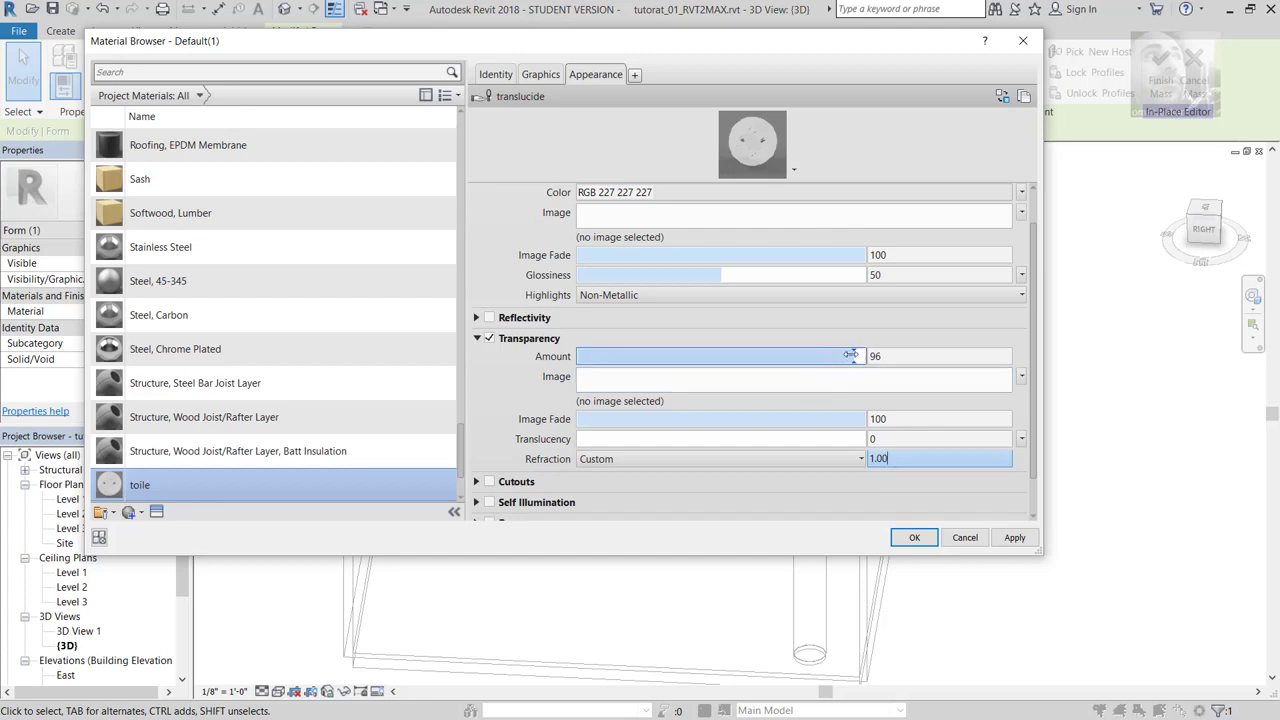
Step: Lower the transparency amount to 78
{"action": "left_click_drag", "start_coordinate": [851, 357], "coordinate": [801, 358]}
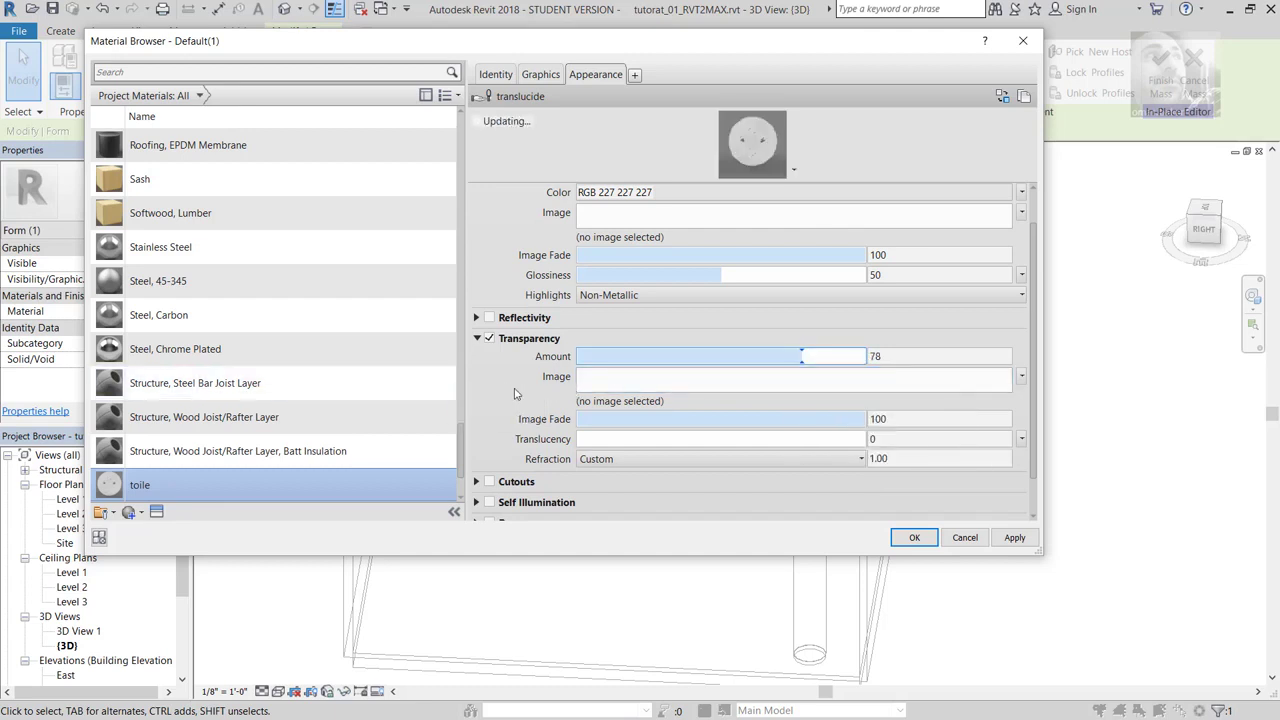
{"action": "scroll", "coordinate": [520, 395], "scroll_direction": "up", "scroll_amount": 1}
{"action": "scroll", "coordinate": [520, 398], "scroll_direction": "down", "scroll_amount": 2}
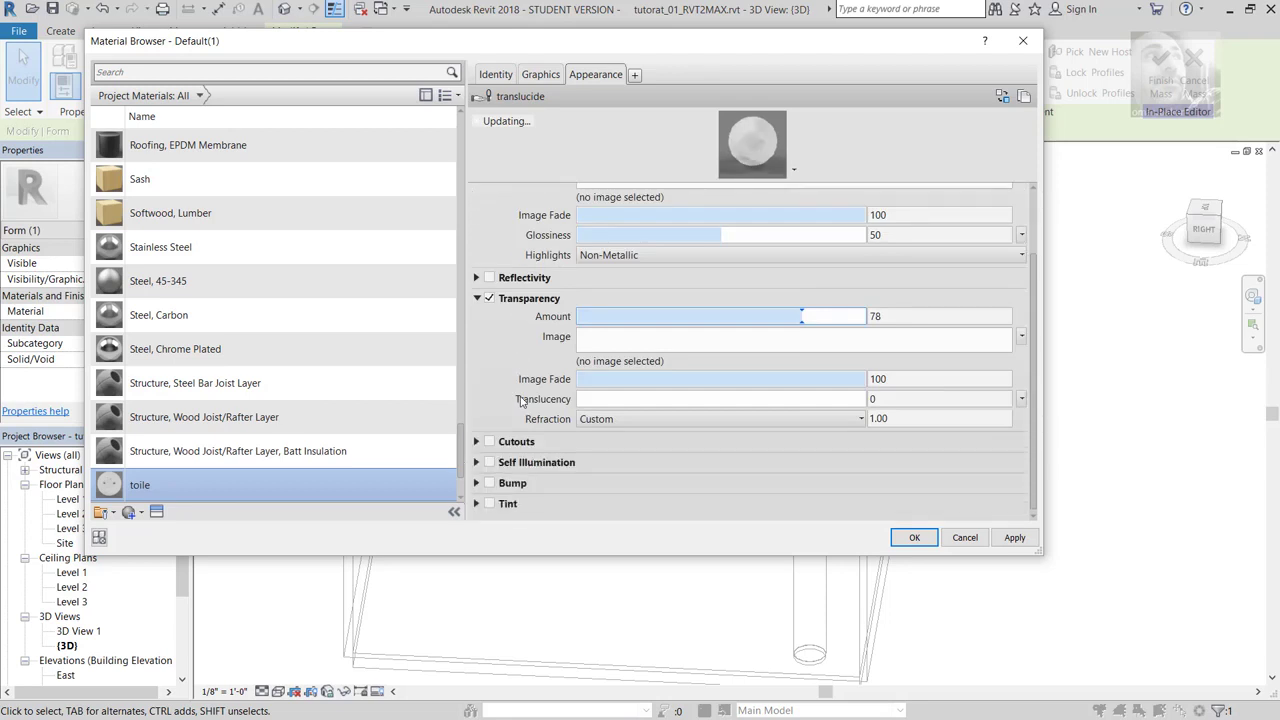
{"action": "scroll", "coordinate": [520, 400], "scroll_direction": "up", "scroll_amount": 1}
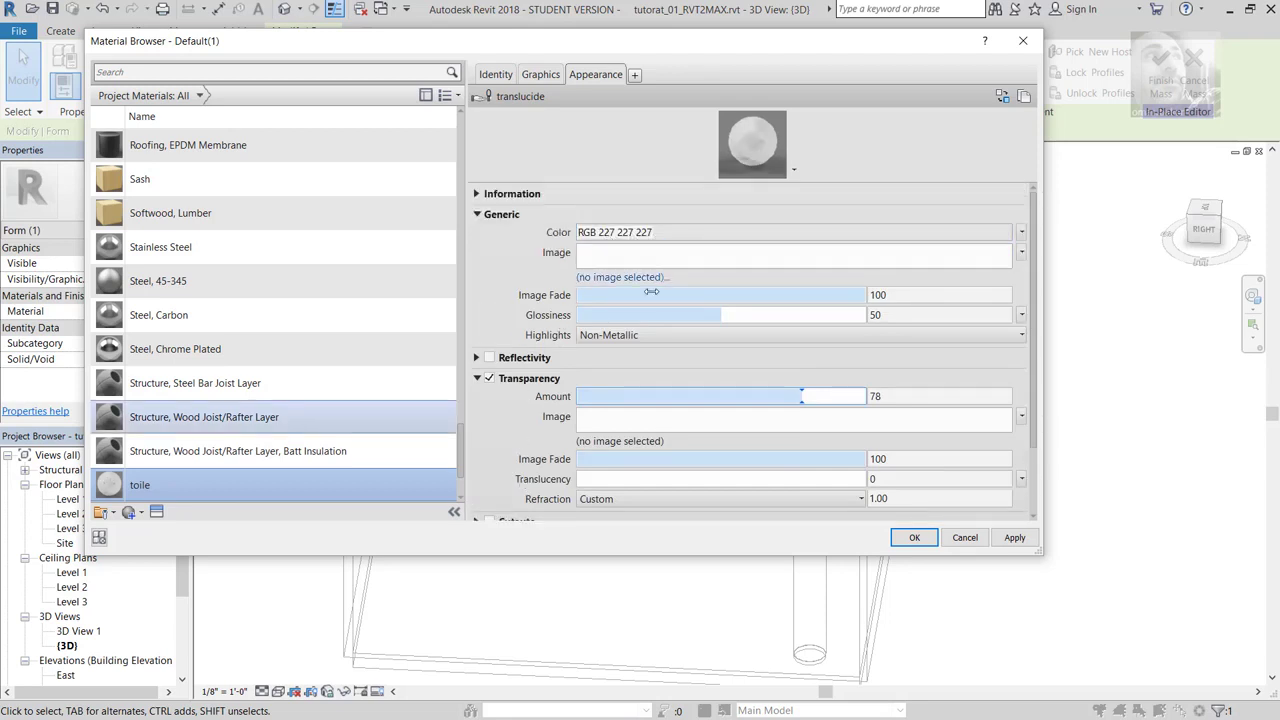
Step: Set glossiness to 0 and keep highlights Non-Metallic
{"action": "left_click", "coordinate": [718, 316]}
{"action": "type", "text": "0"}
{"action": "key", "text": "Return"}
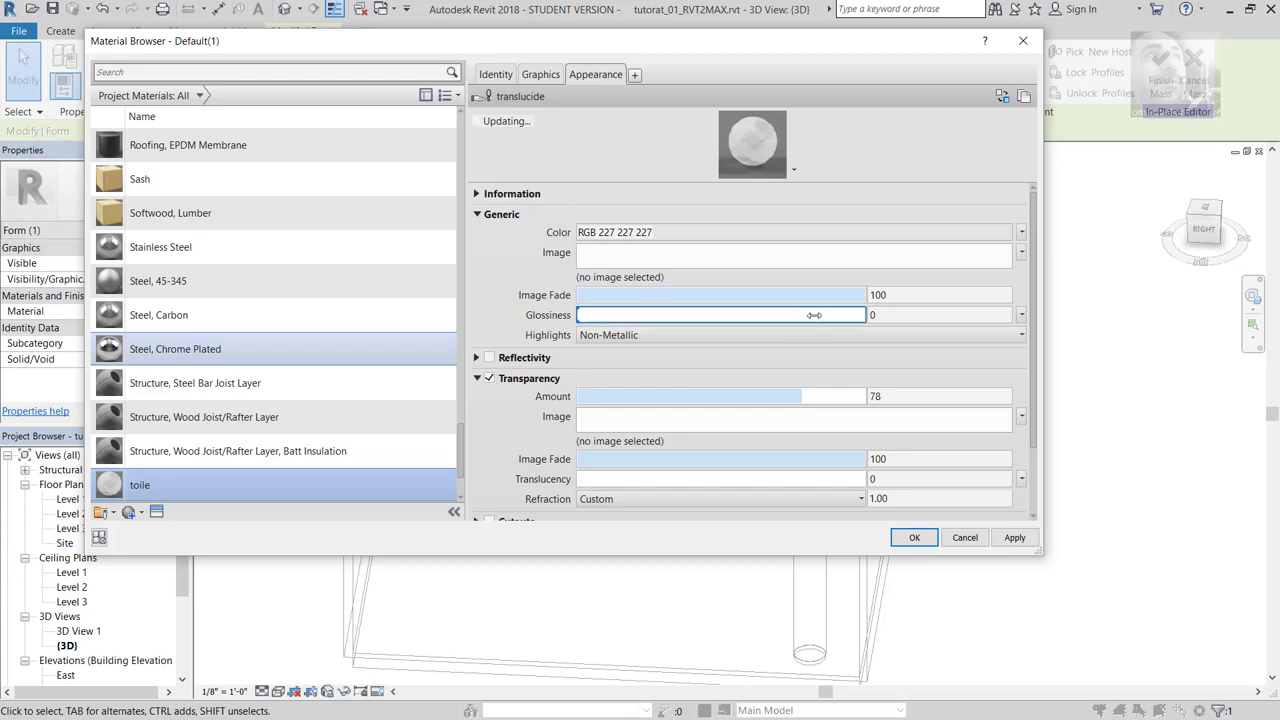
{"action": "left_click", "coordinate": [1022, 337]}
{"action": "left_click", "coordinate": [1024, 338]}
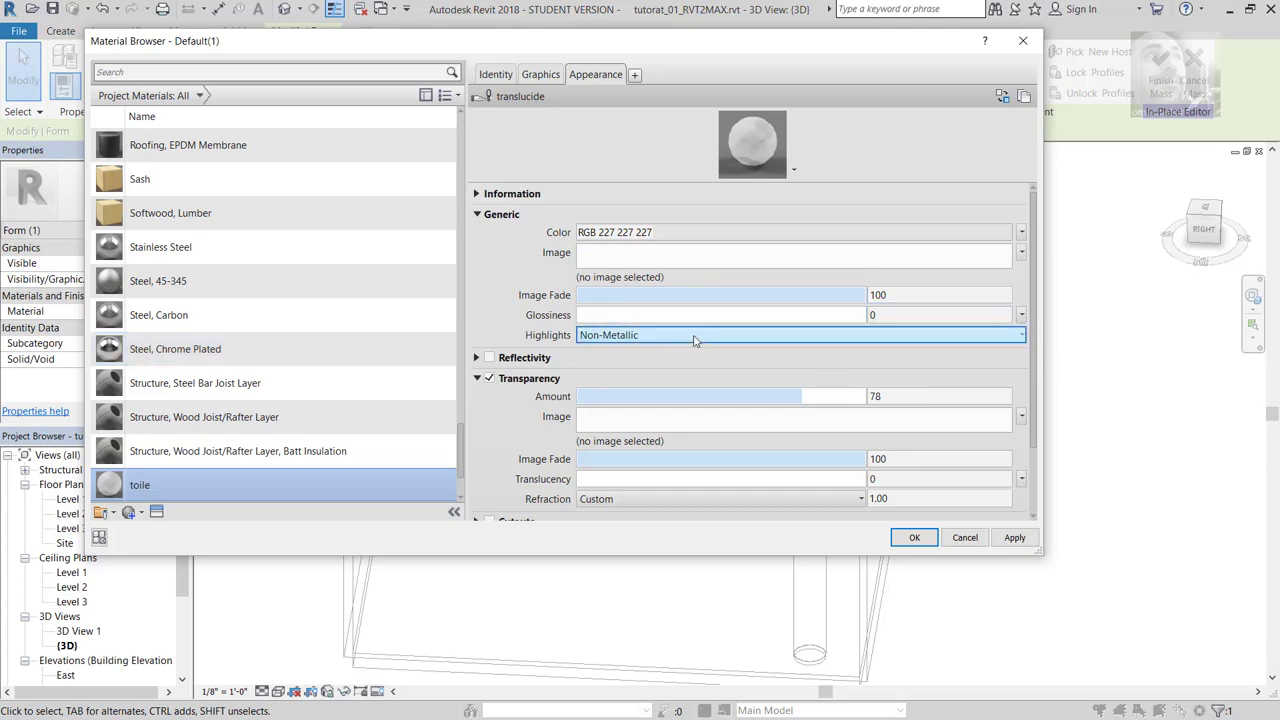
Step: Adjust the transparency amount slider until it settles at 85
{"action": "scroll", "coordinate": [527, 303], "scroll_direction": "down", "scroll_amount": 1}
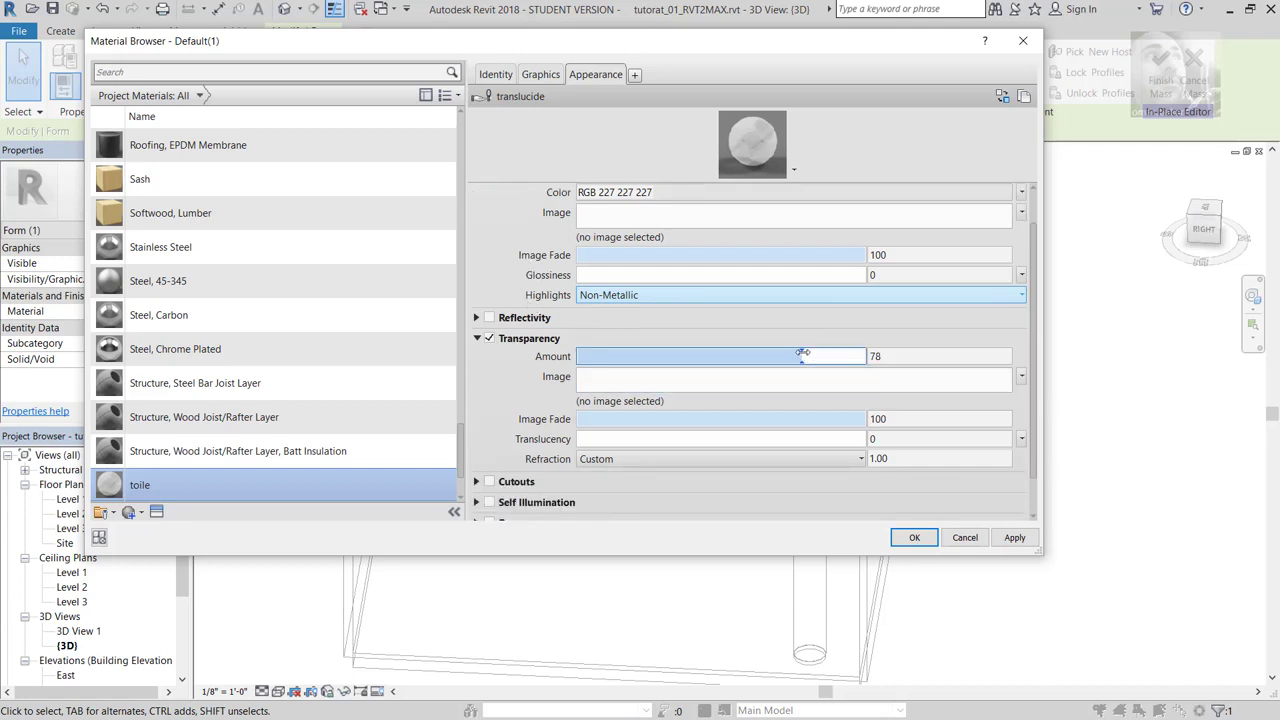
{"action": "left_click_drag", "start_coordinate": [802, 353], "coordinate": [829, 353]}
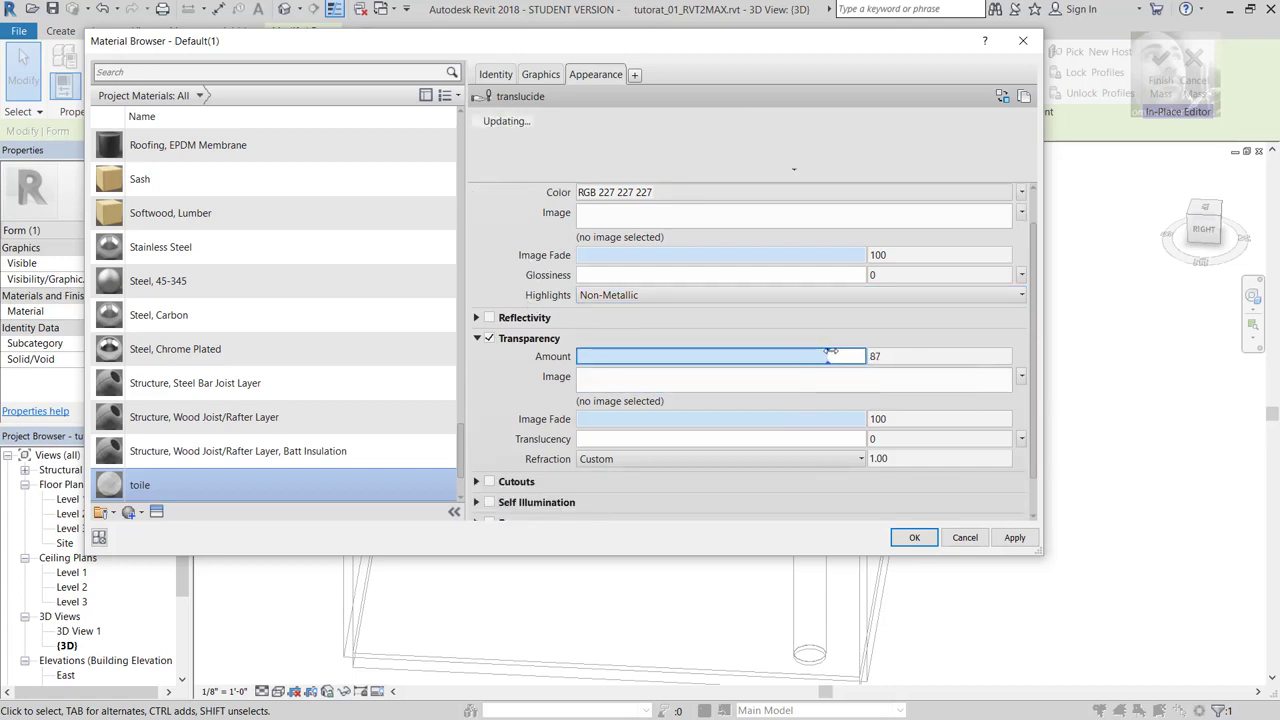
{"action": "left_click_drag", "start_coordinate": [829, 354], "coordinate": [848, 355]}
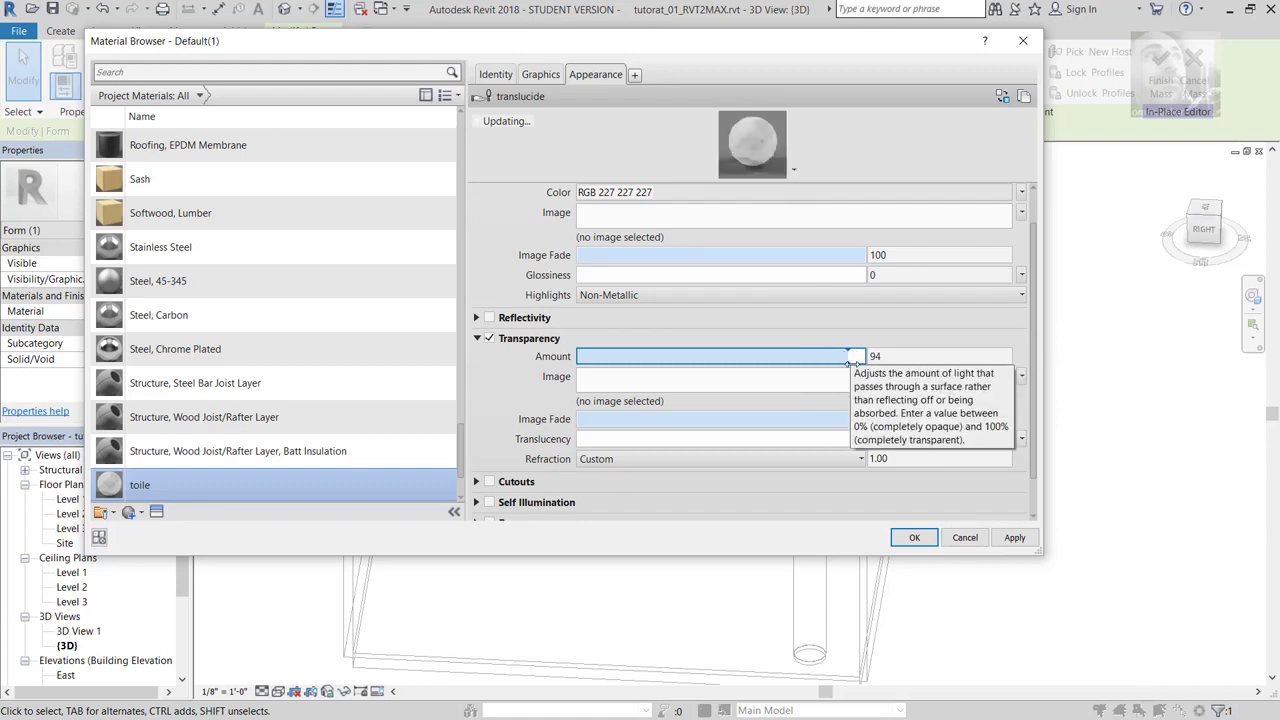
{"action": "left_click_drag", "start_coordinate": [850, 358], "coordinate": [605, 360]}
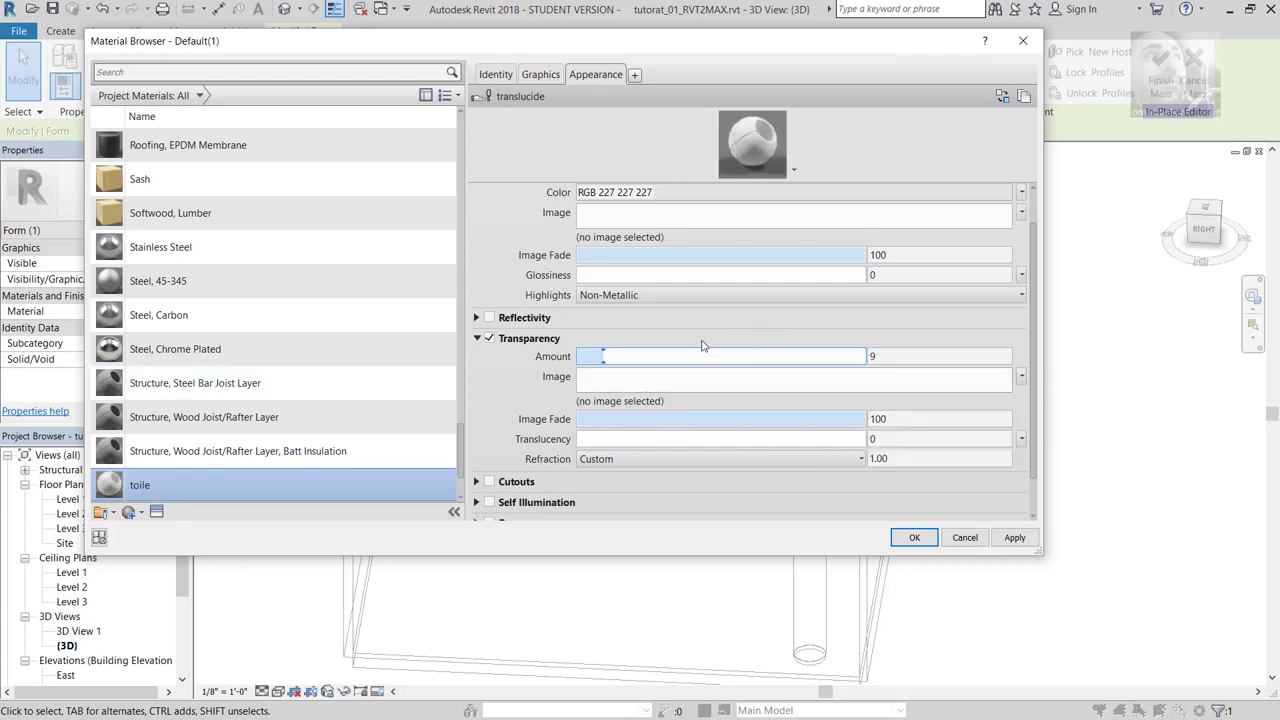
{"action": "left_click_drag", "start_coordinate": [603, 360], "coordinate": [822, 356]}
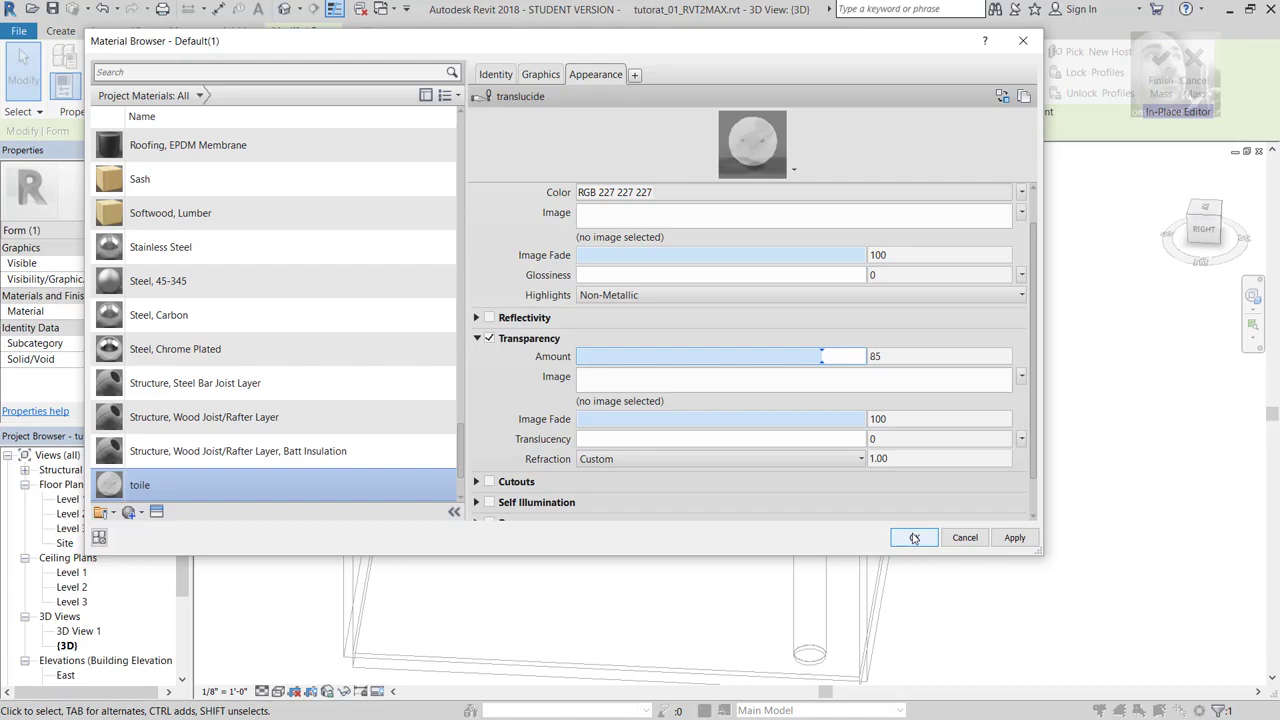
Step: Apply the toile material and finish the in-place plafond mass
{"action": "left_click", "coordinate": [914, 538]}
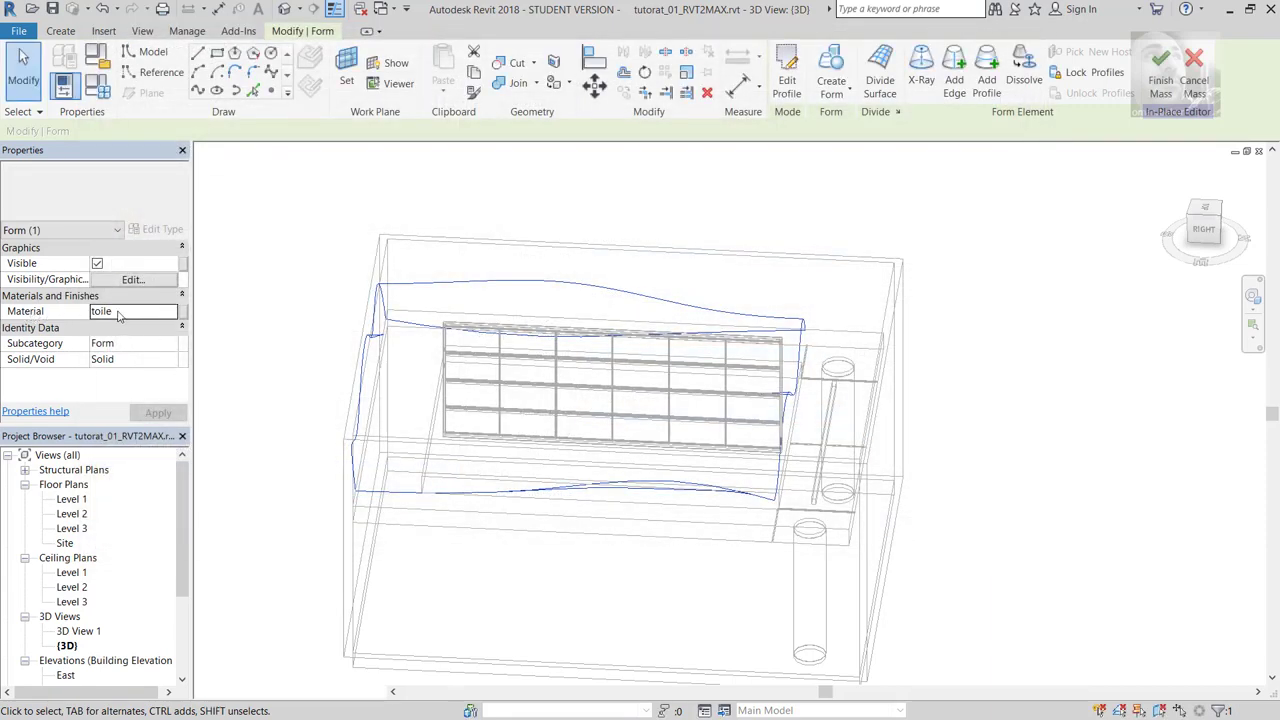
{"action": "left_click", "coordinate": [505, 314]}
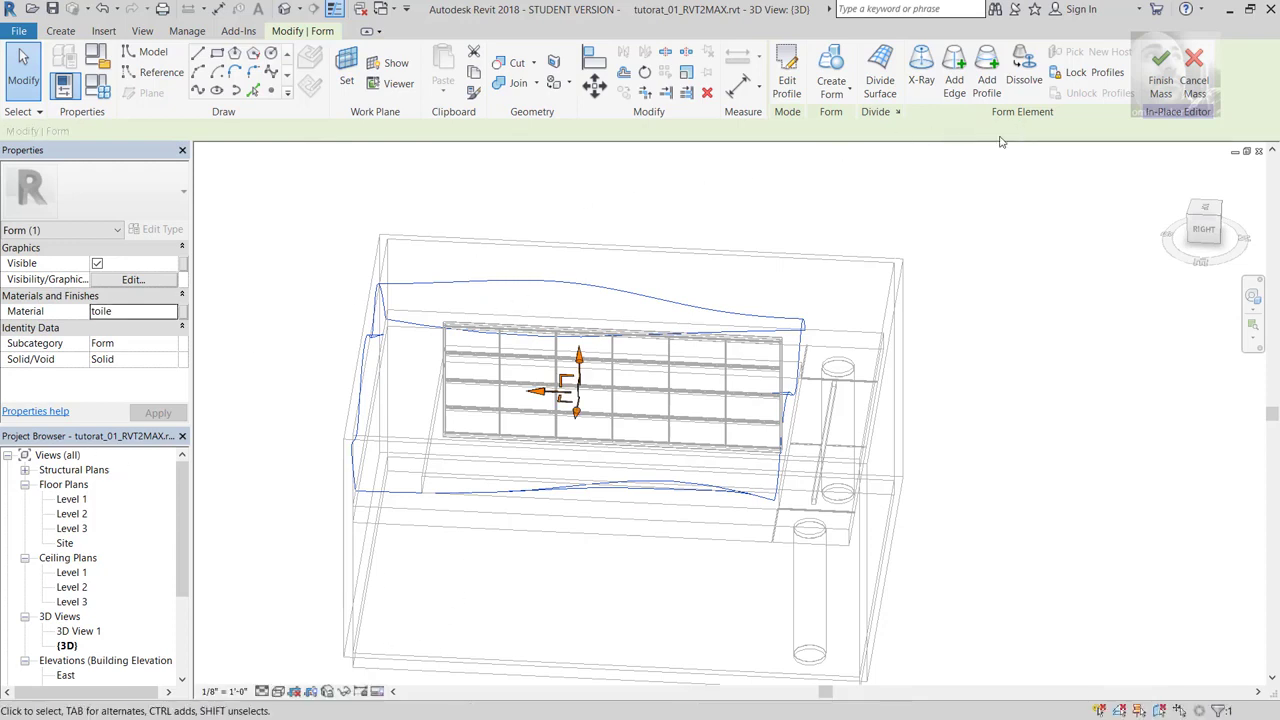
{"action": "left_click", "coordinate": [1160, 82]}
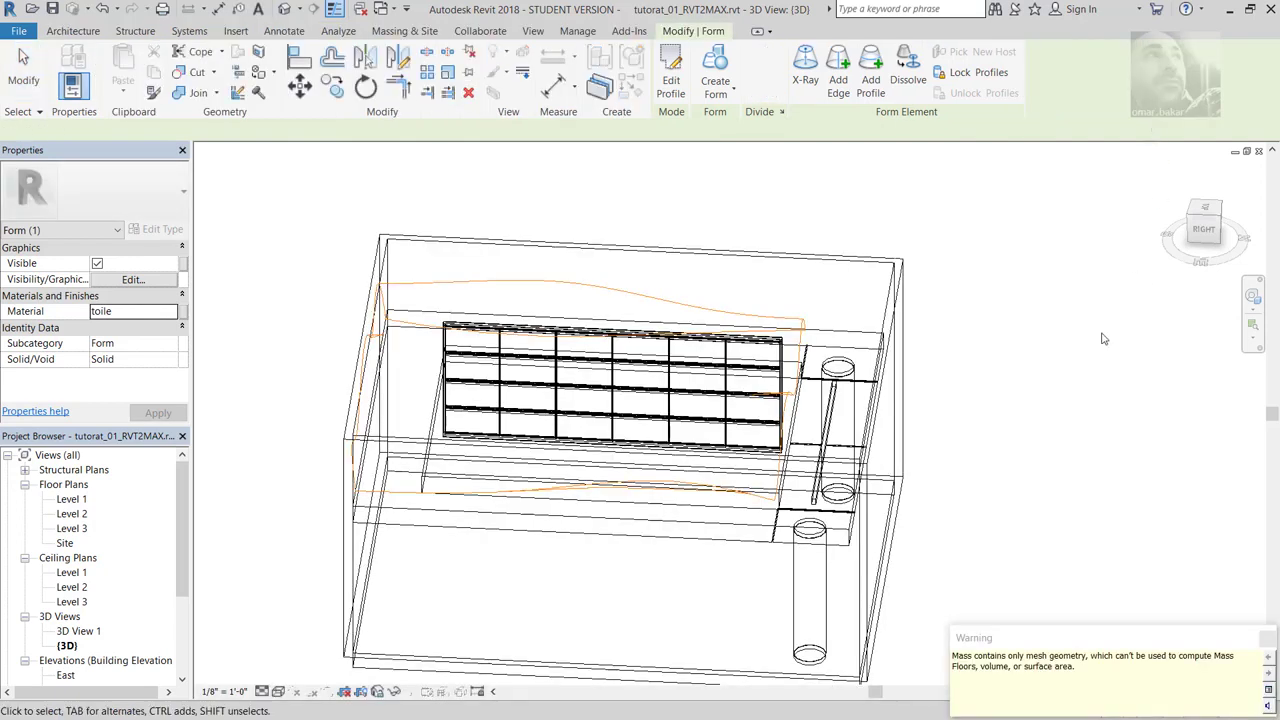
{"action": "left_click", "coordinate": [1103, 338]}
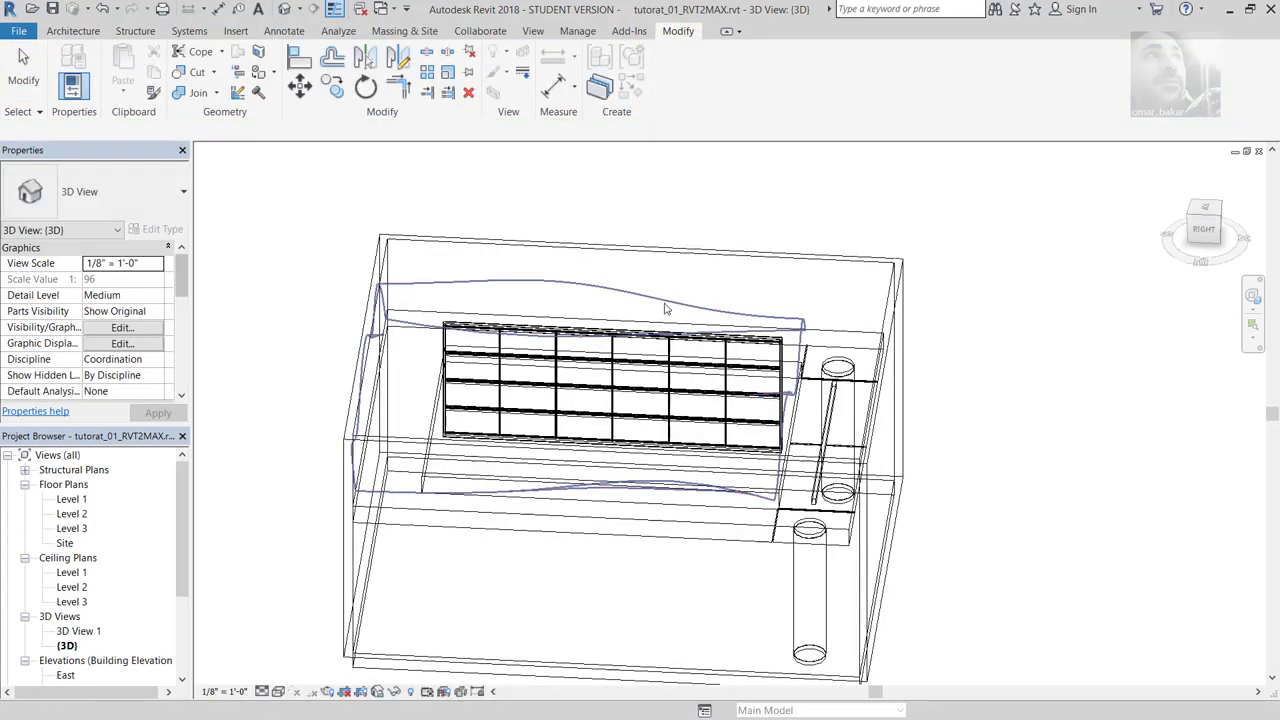
Step: Select the plafond ceiling mass and shift it slightly to the right in the 3D view
{"action": "left_click", "coordinate": [696, 306]}
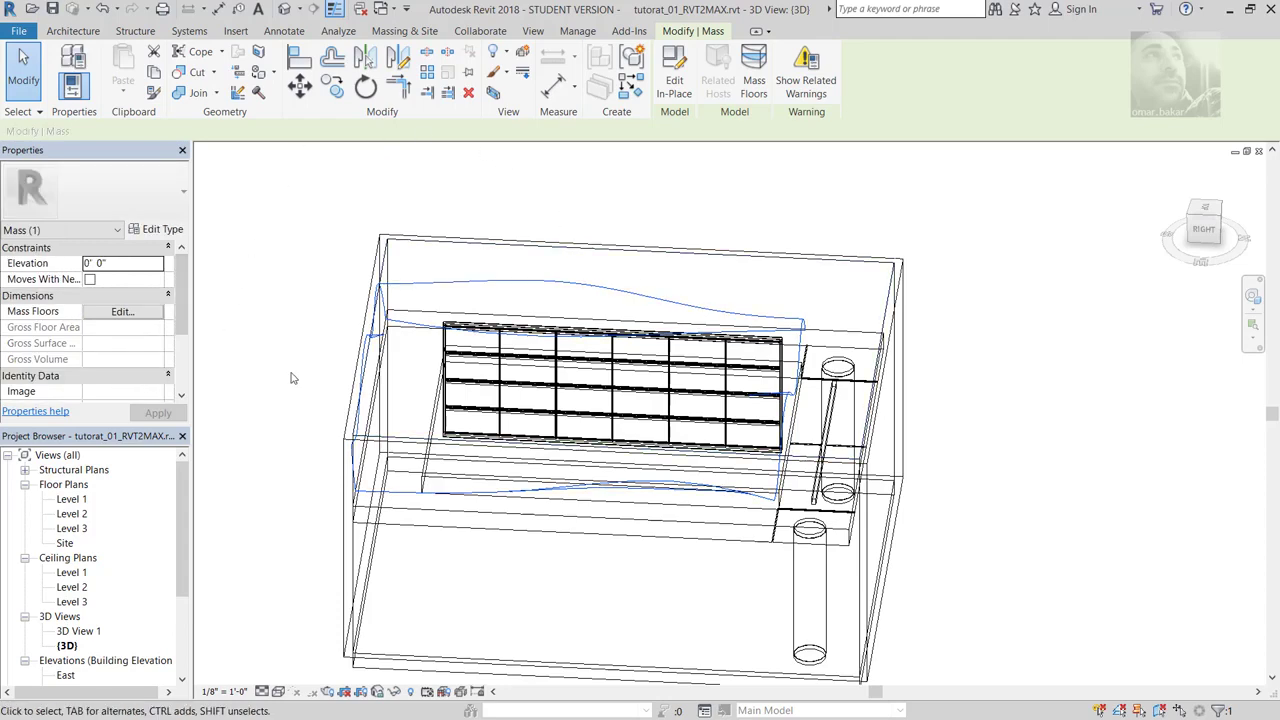
{"action": "scroll", "coordinate": [815, 336], "scroll_direction": "up", "scroll_amount": 3}
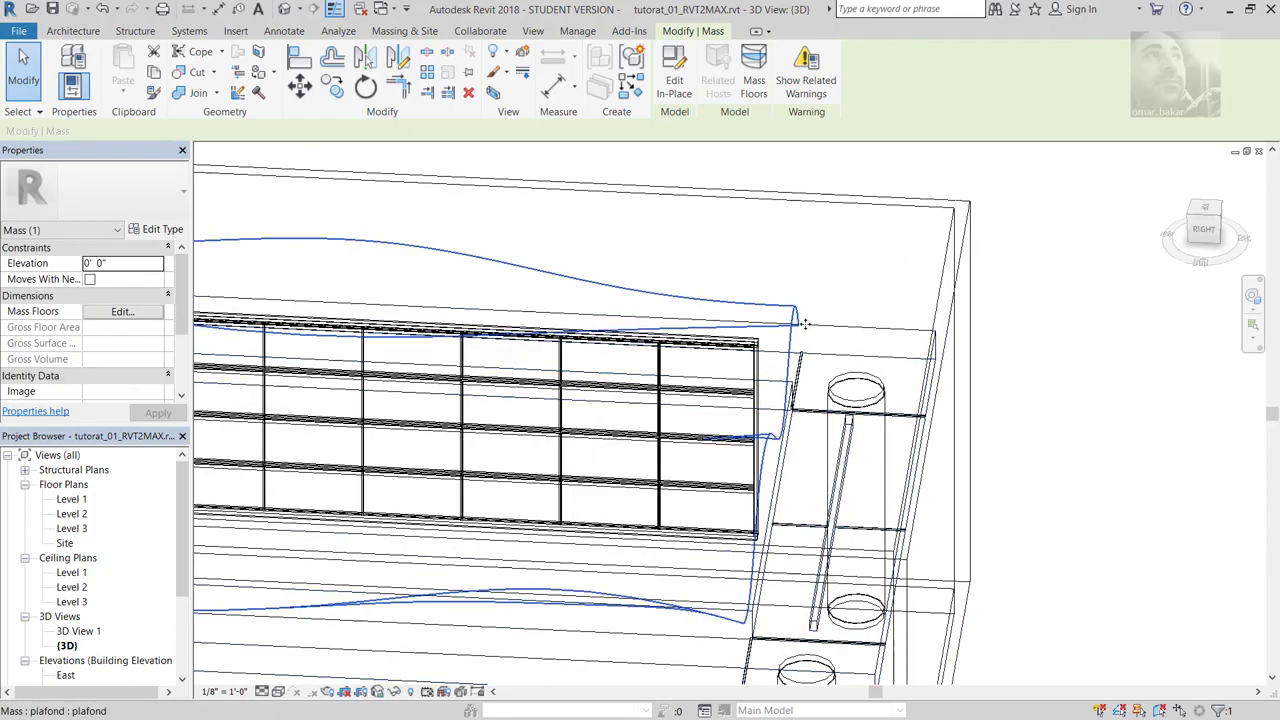
{"action": "left_click_drag", "start_coordinate": [834, 324], "coordinate": [898, 350]}
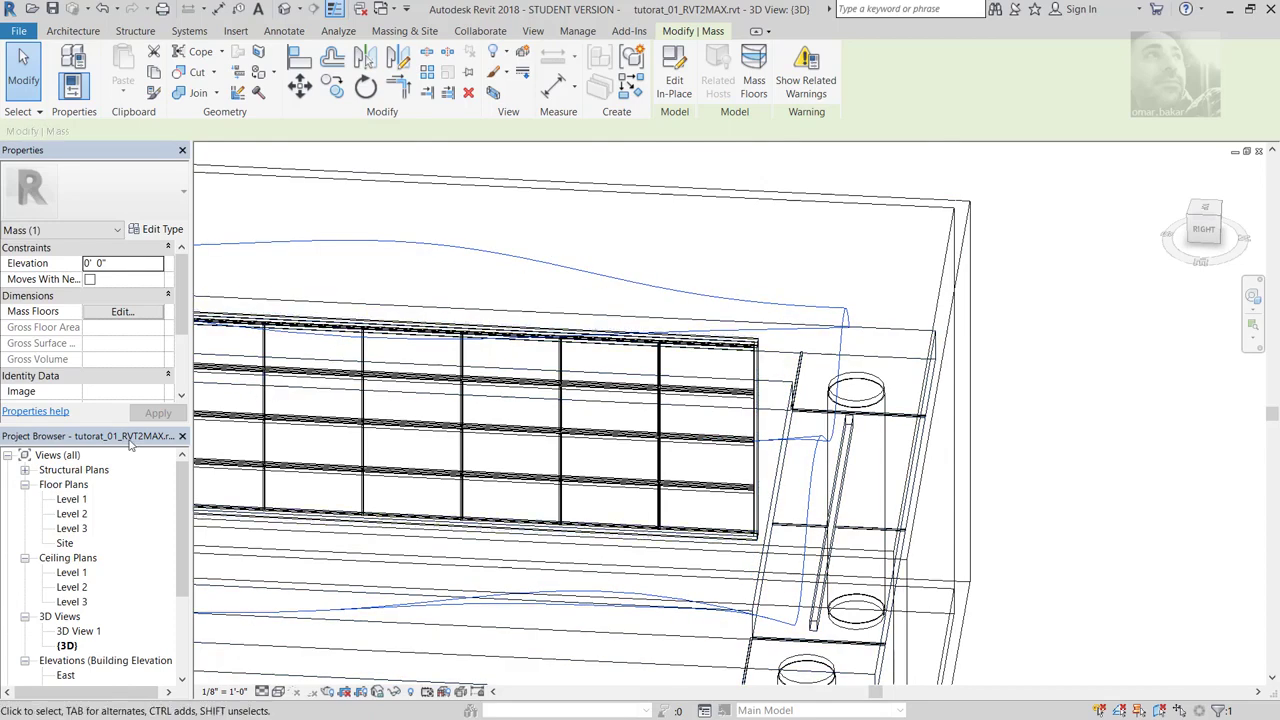
Step: In the Level 2 floor plan, drag the plafond mass slightly to reposition it within the lobby outline
{"action": "double_click", "coordinate": [76, 510]}
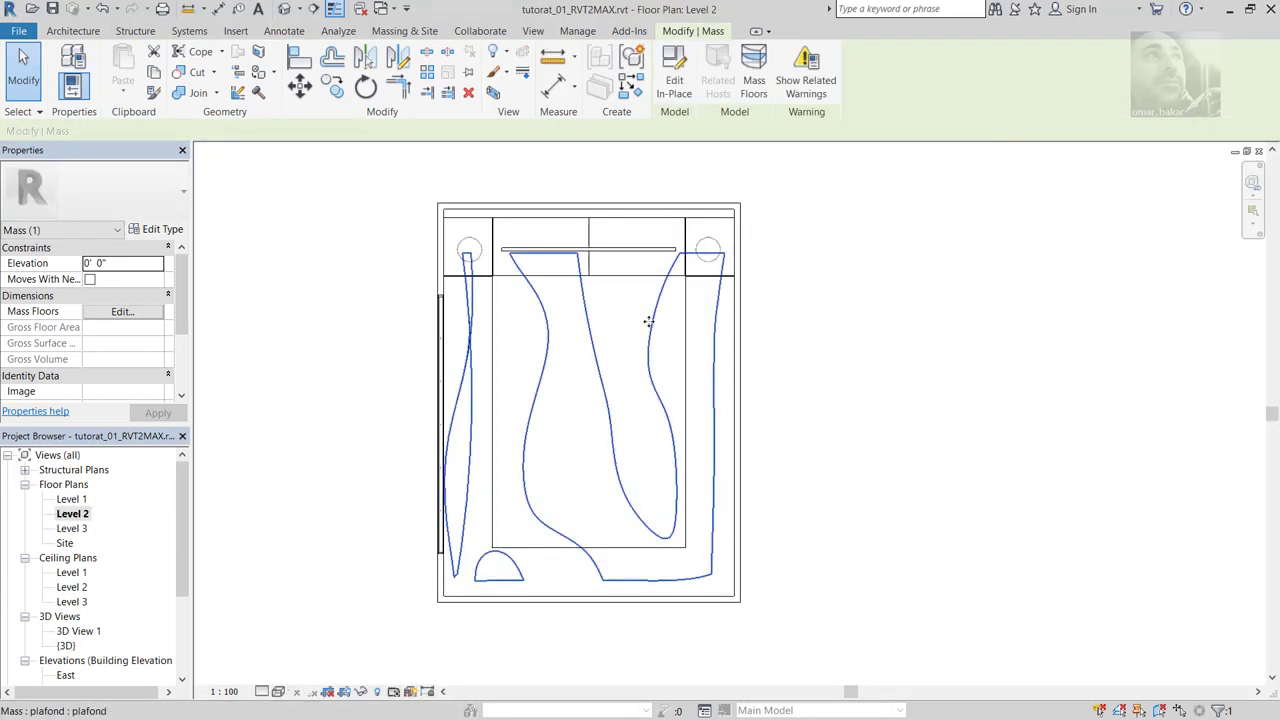
{"action": "scroll", "coordinate": [645, 320], "scroll_direction": "up", "scroll_amount": 2}
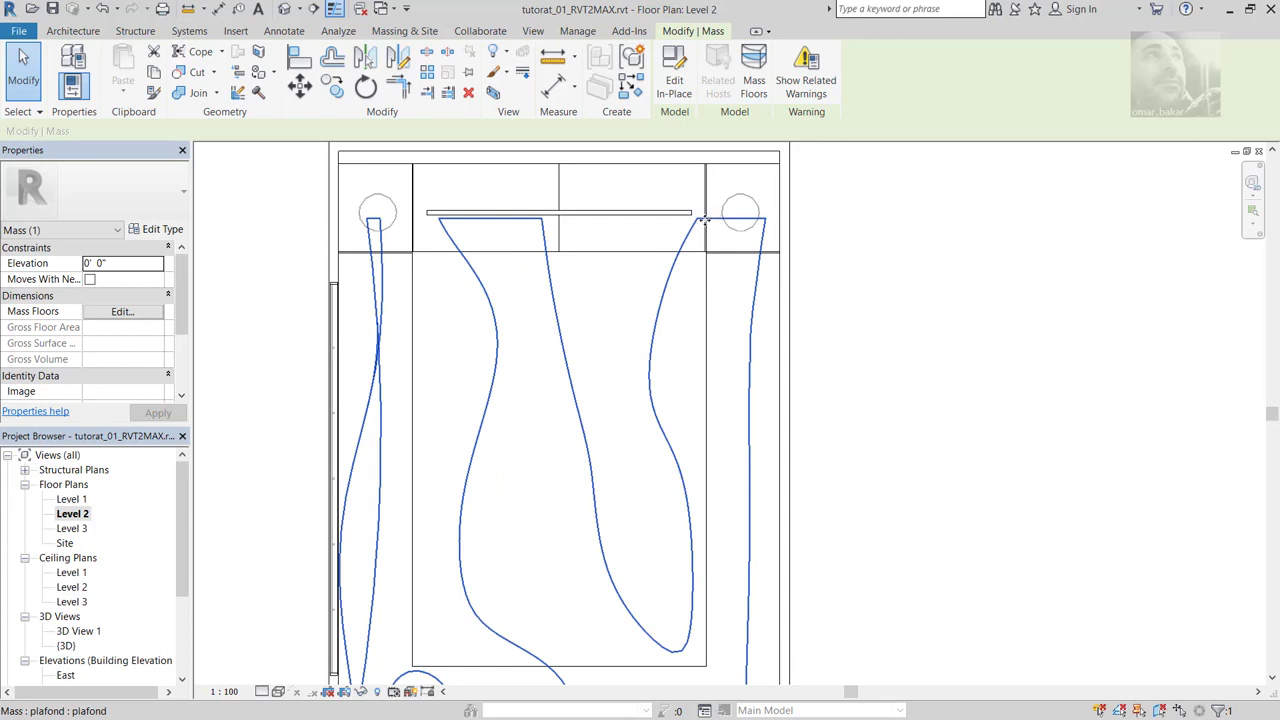
{"action": "left_click_drag", "start_coordinate": [700, 220], "coordinate": [704, 182]}
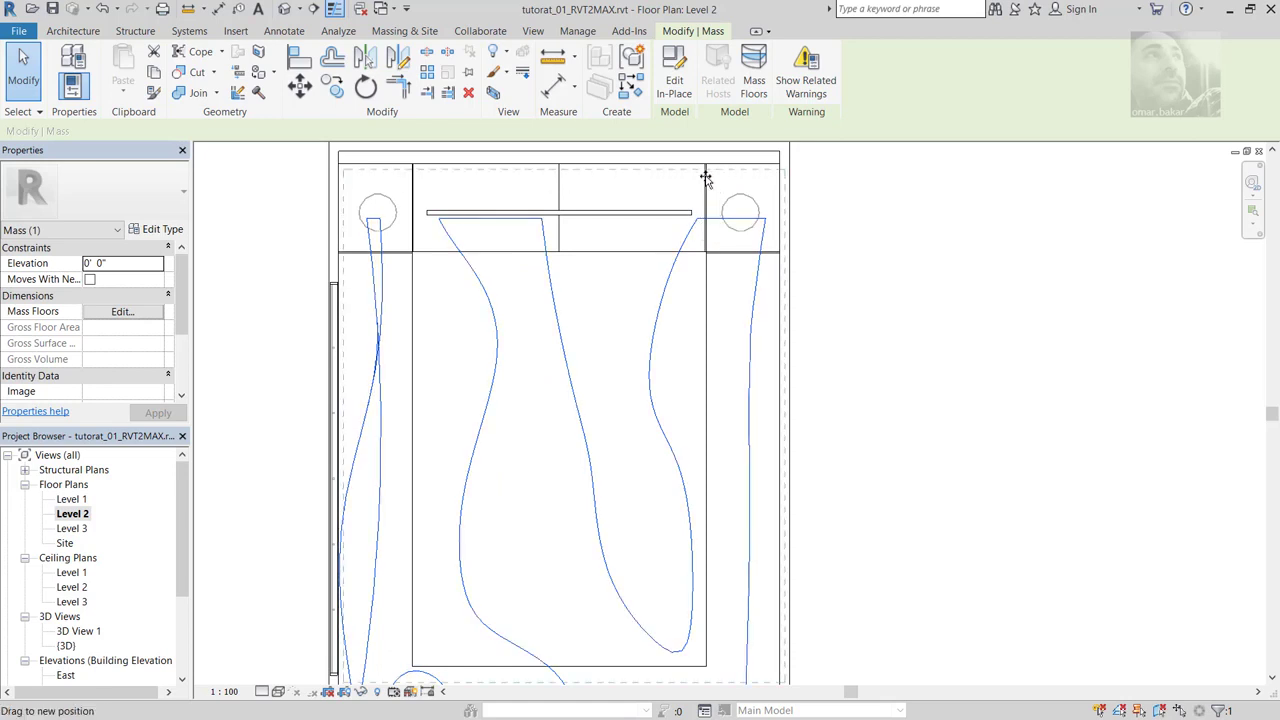
{"action": "left_click_drag", "start_coordinate": [704, 182], "coordinate": [711, 179]}
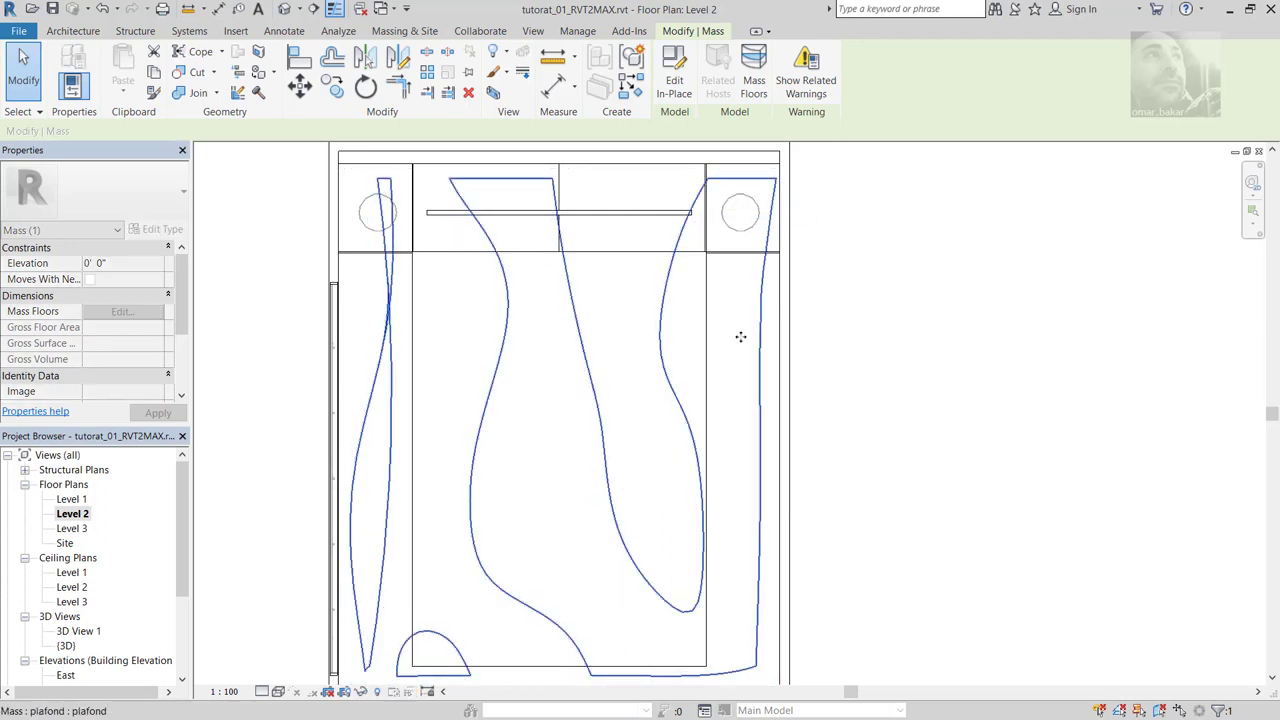
{"action": "scroll", "coordinate": [707, 385], "scroll_direction": "down", "scroll_amount": 1}
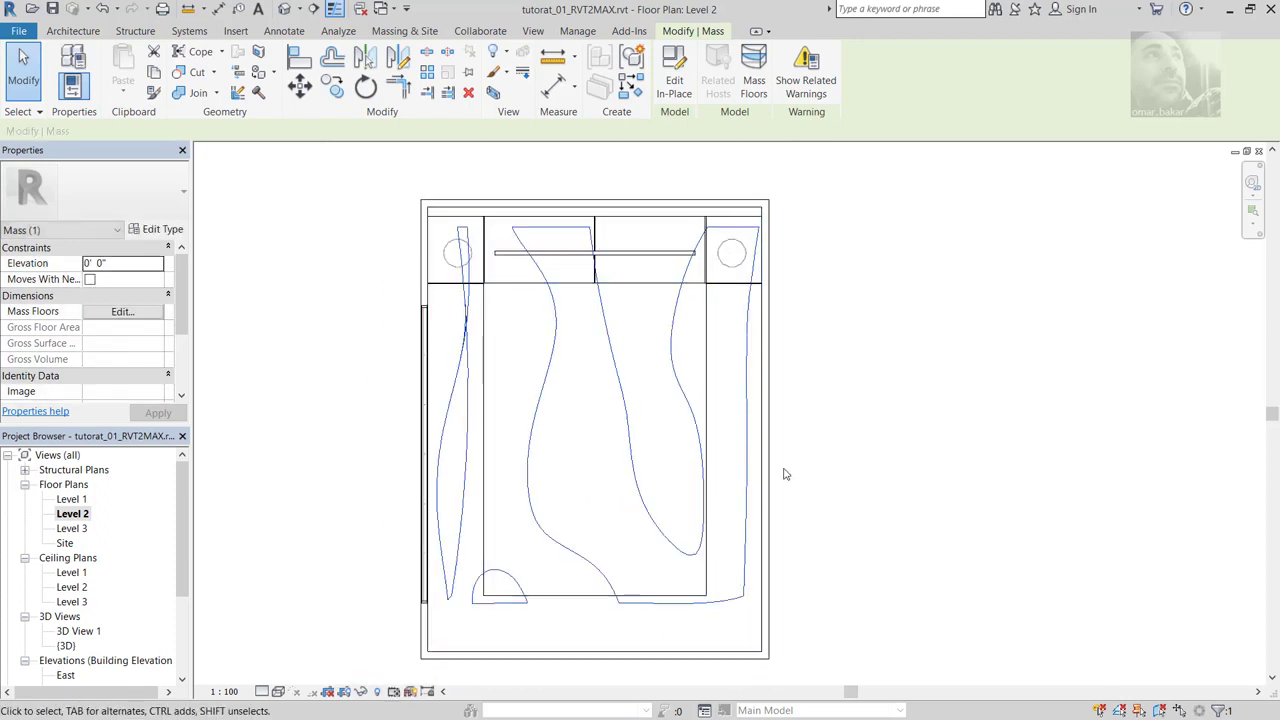
{"action": "left_click", "coordinate": [86, 633]}
Step: Clear the selection and show 3D View 1 with the wavy ceiling mass above the beams
{"action": "double_click", "coordinate": [86, 633]}
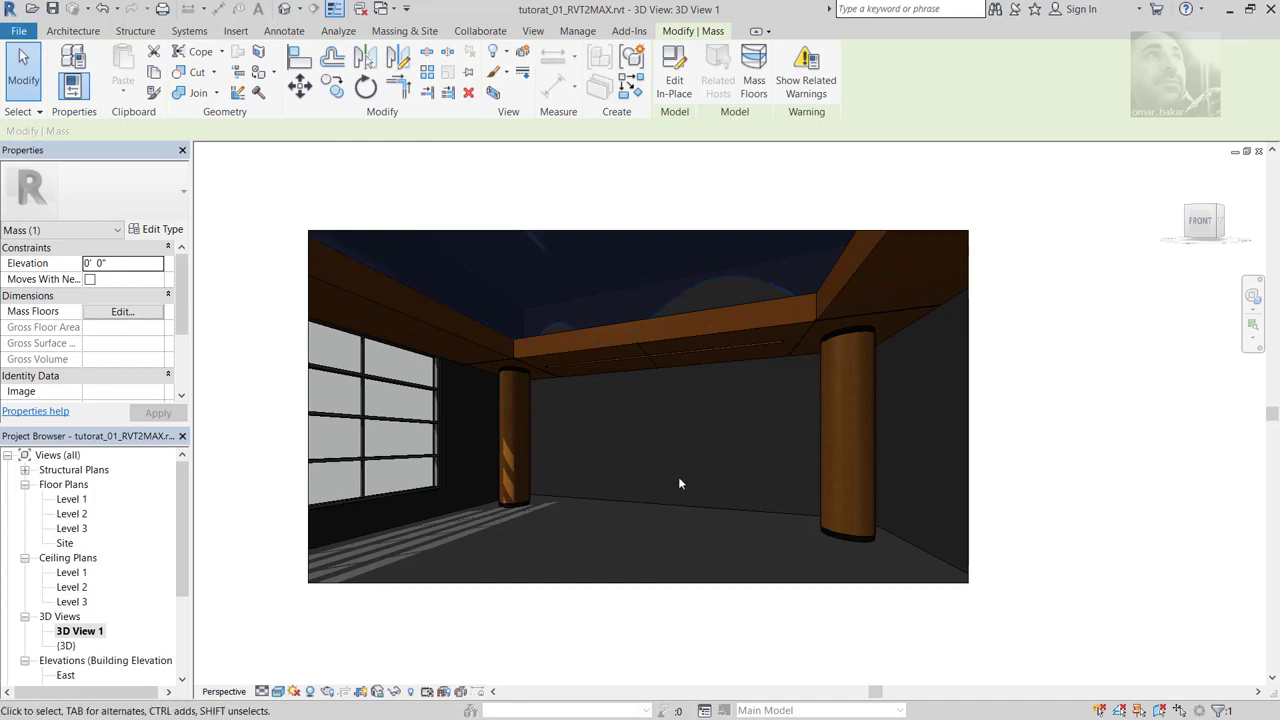
{"action": "key", "text": "Escape"}
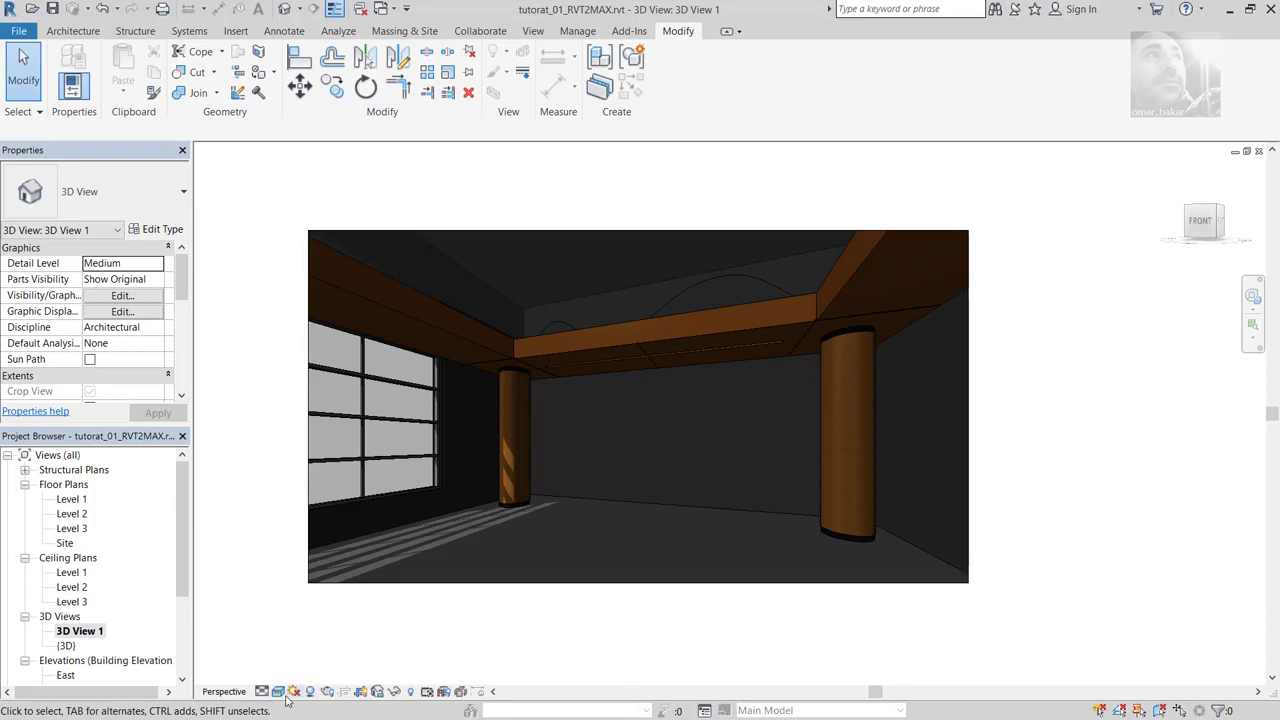
{"action": "left_click", "coordinate": [537, 33]}
{"action": "left_click", "coordinate": [470, 65]}
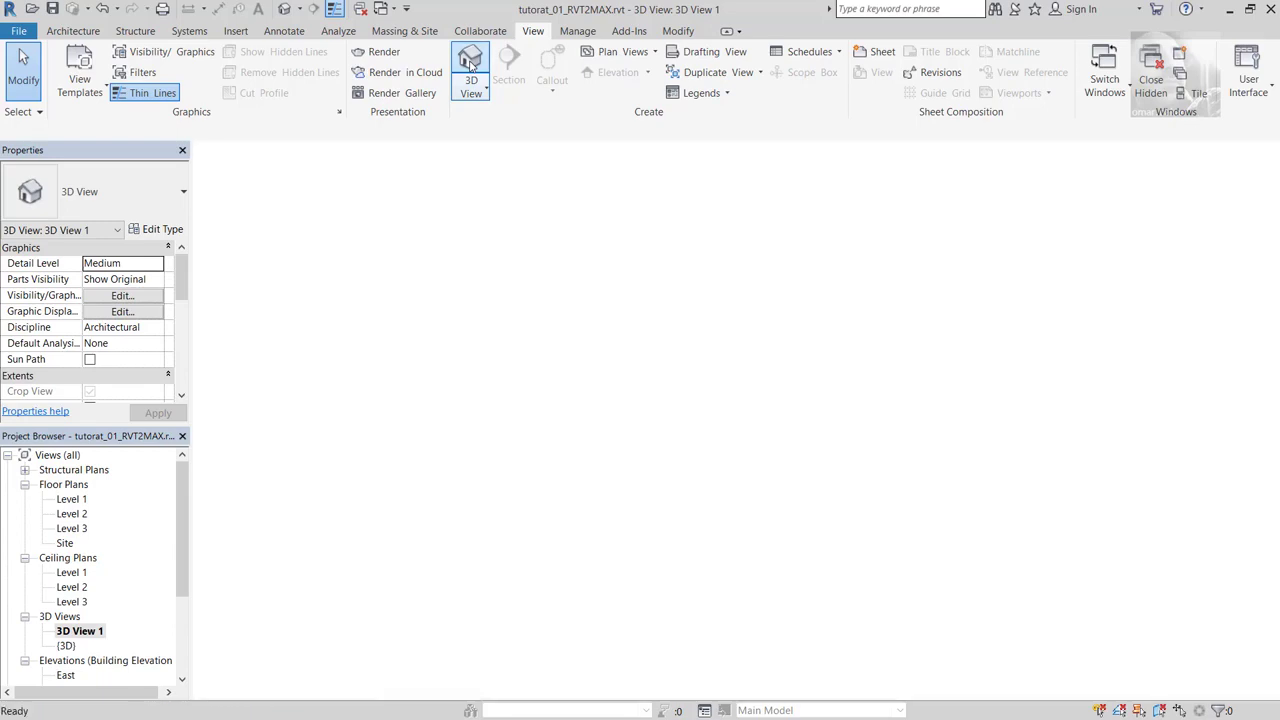
{"action": "double_click", "coordinate": [70, 634]}
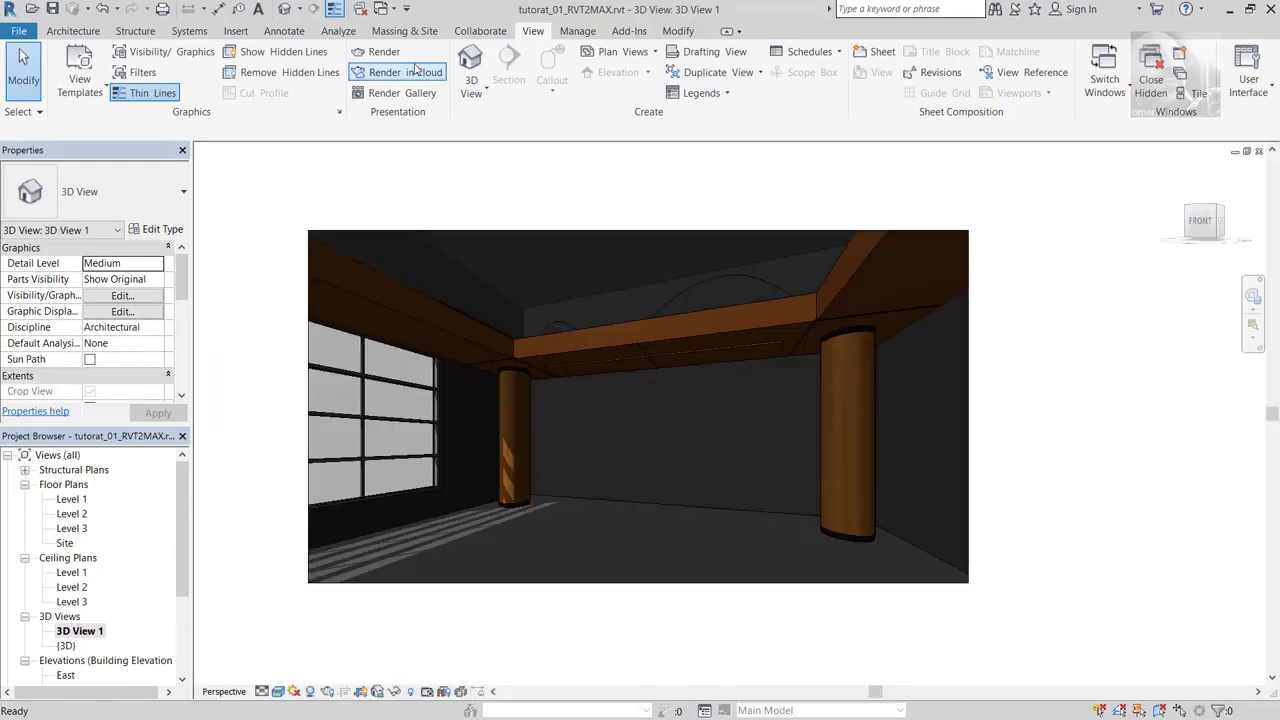
Step: Render the lobby perspective at High quality using the Interior: Sun only lighting scheme
{"action": "left_click", "coordinate": [381, 55]}
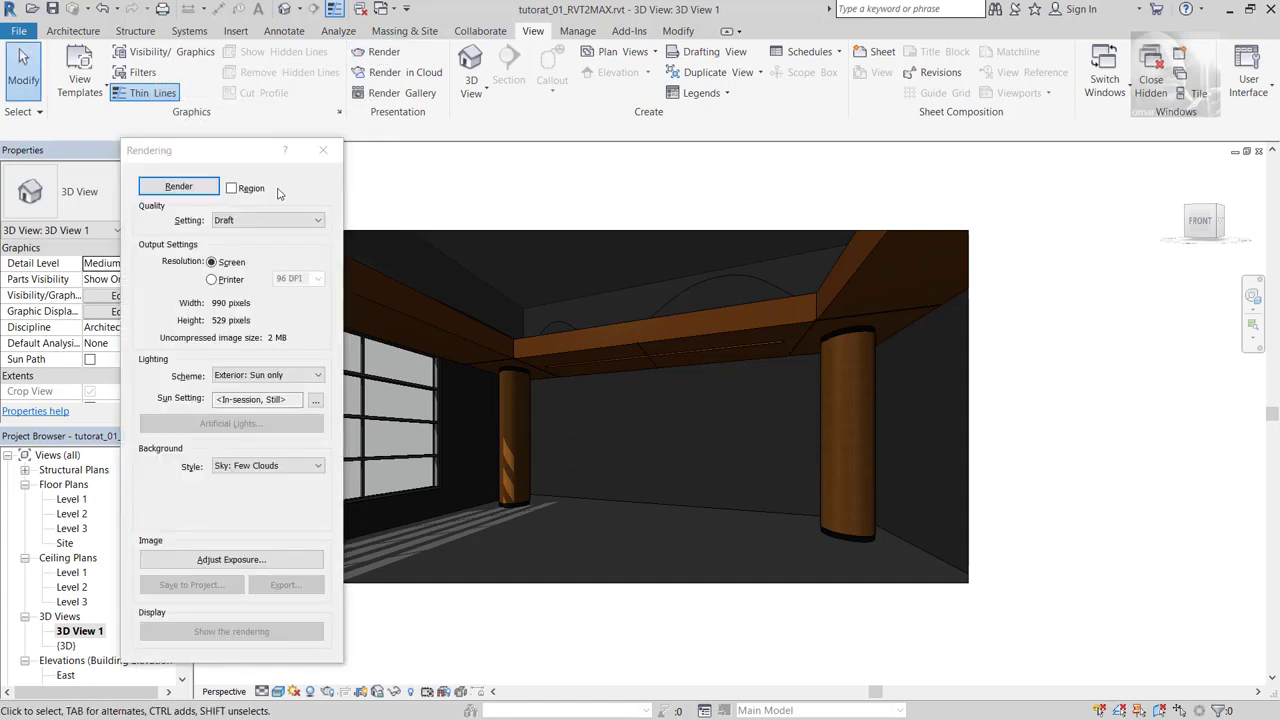
{"action": "left_click", "coordinate": [291, 224]}
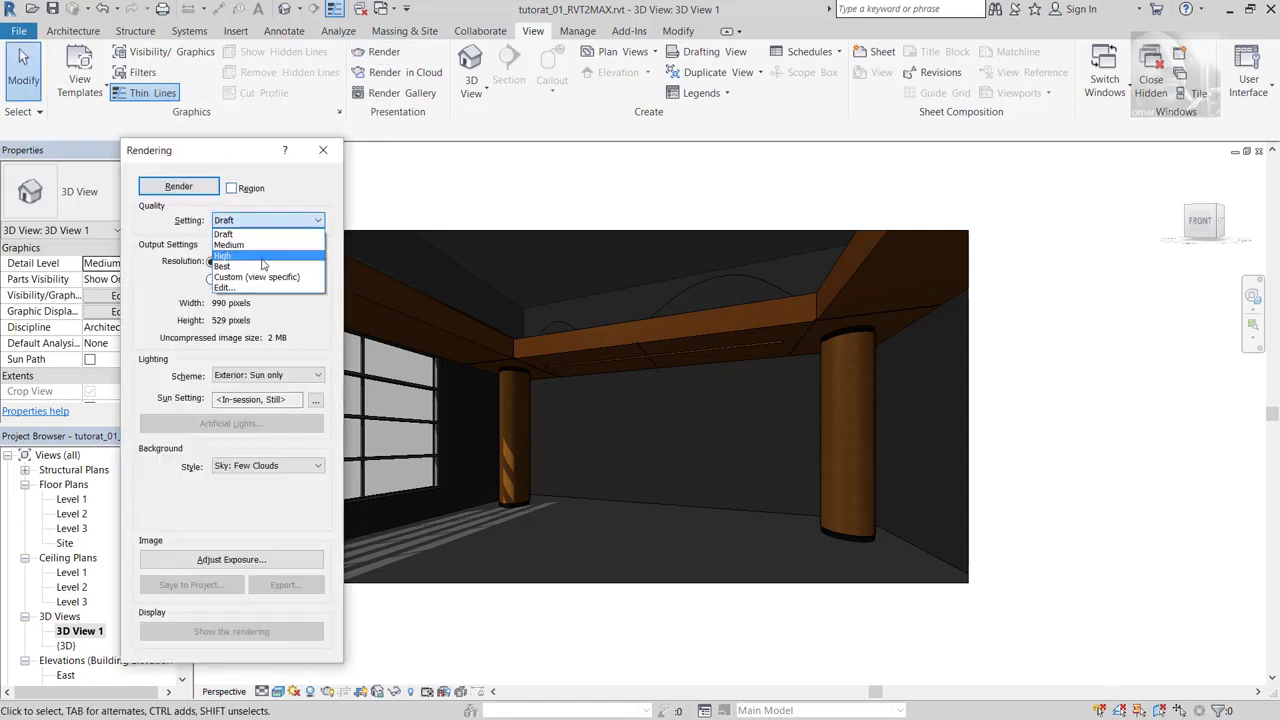
{"action": "left_click", "coordinate": [266, 263]}
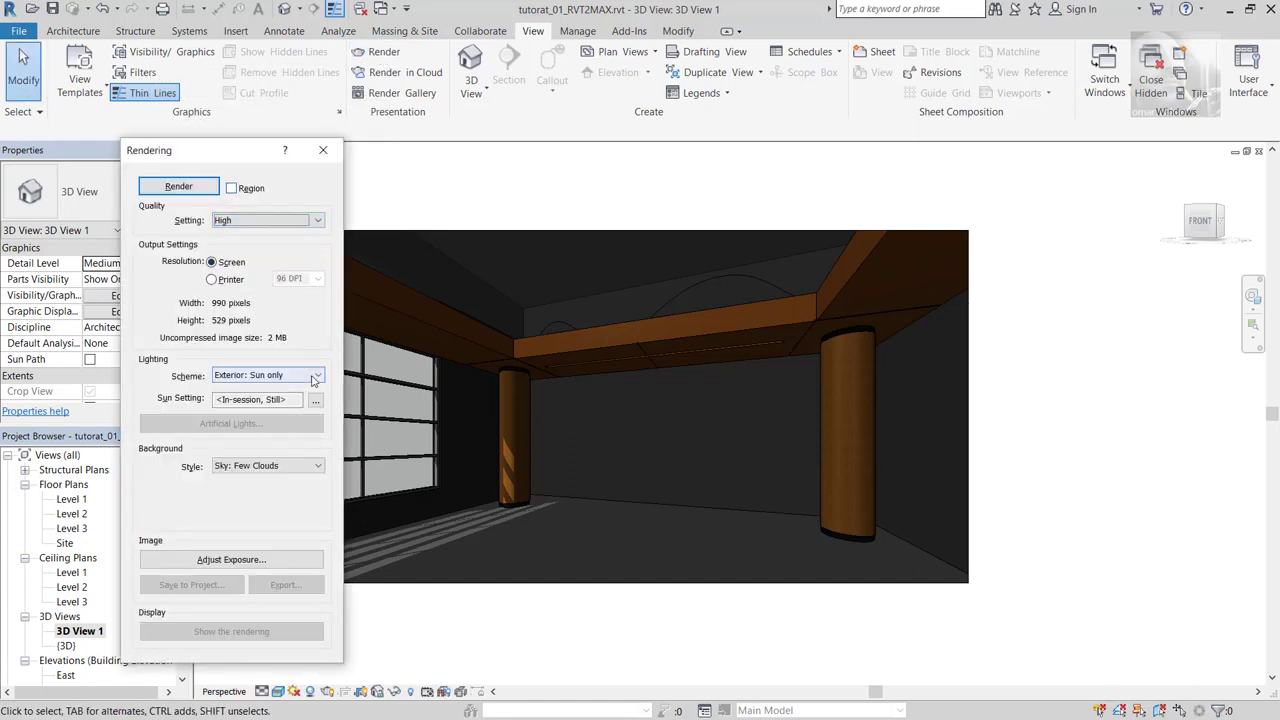
{"action": "left_click", "coordinate": [308, 378]}
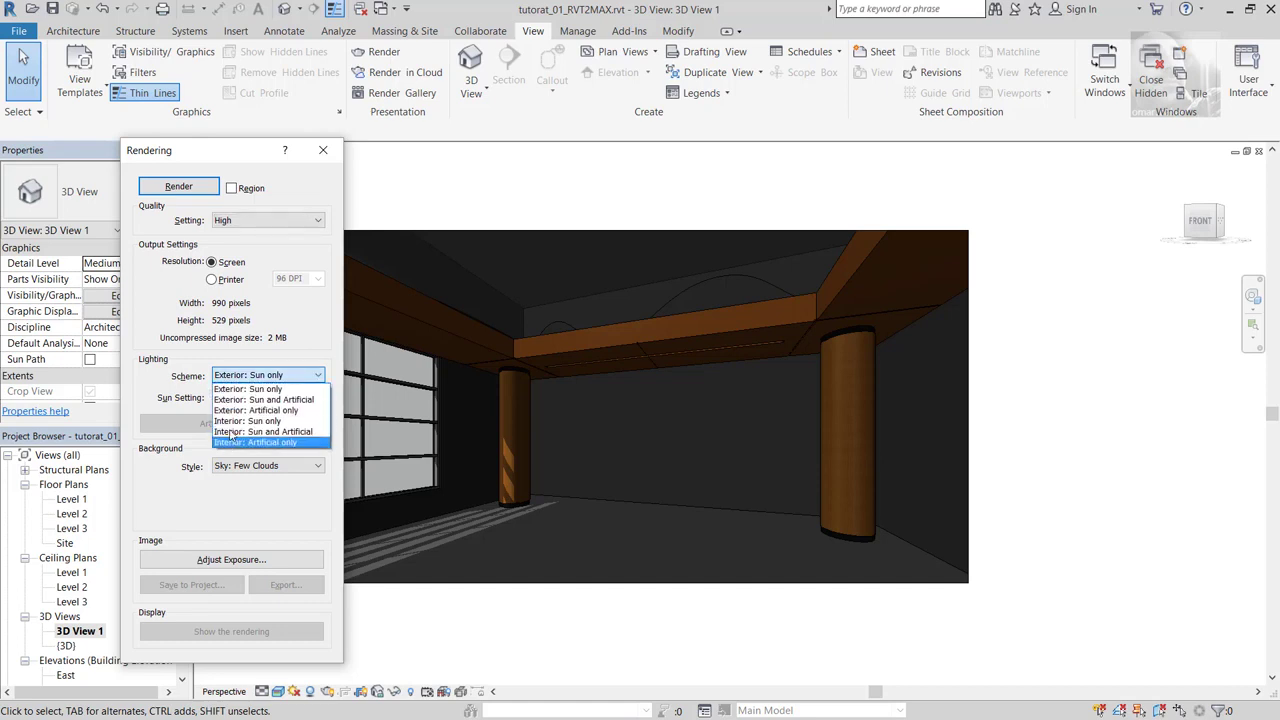
{"action": "left_click", "coordinate": [232, 424]}
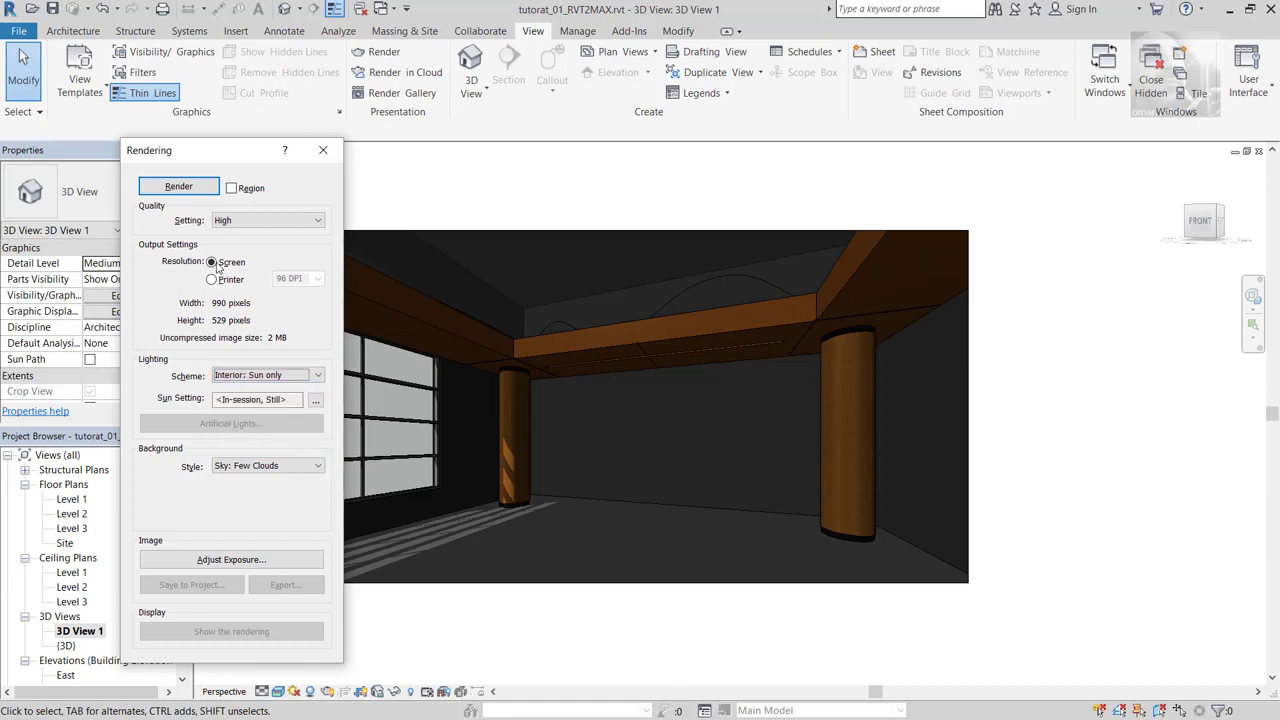
{"action": "left_click", "coordinate": [183, 189]}
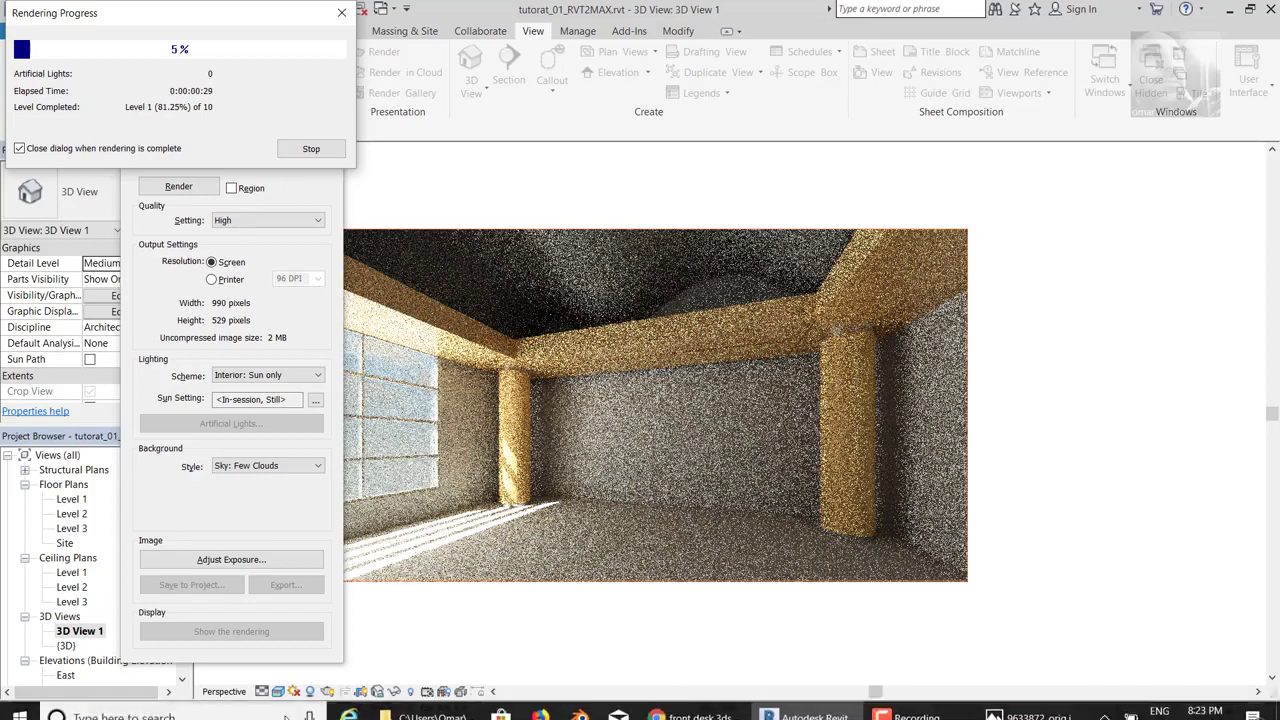
{"action": "key", "text": "alt+Tab"}
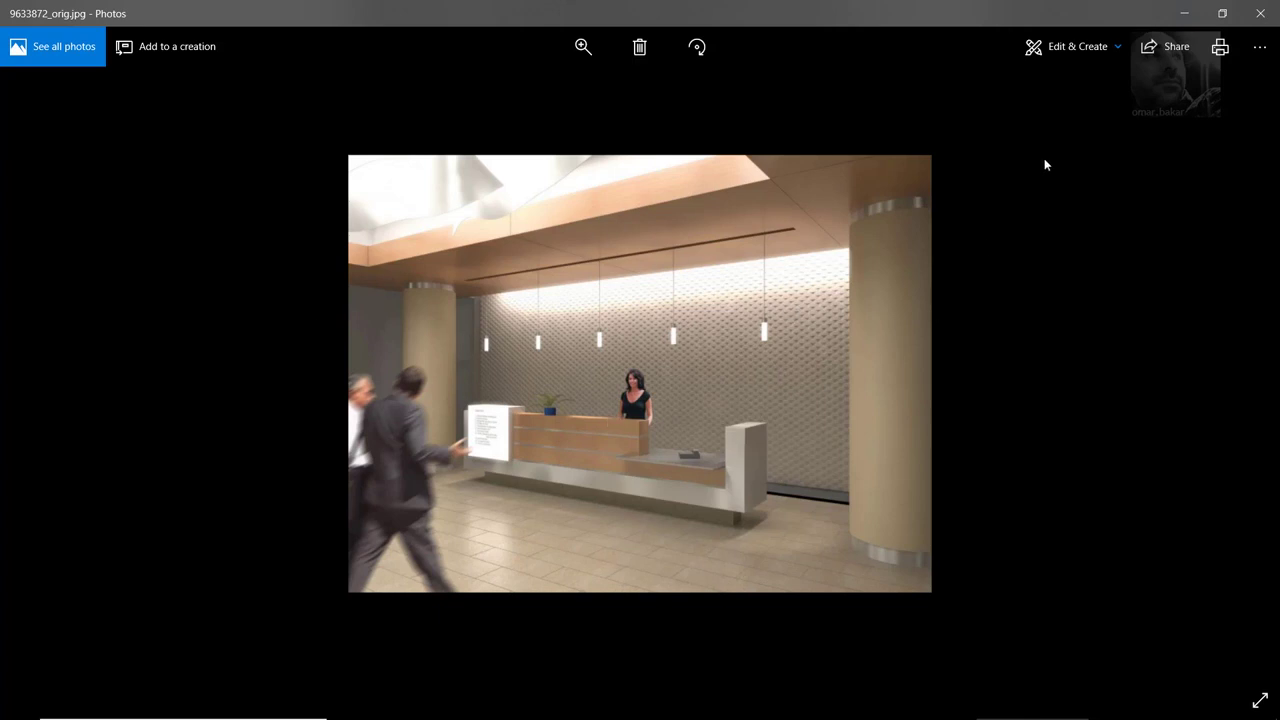
Step: Close the Photos reference image of the lobby reception desk
{"action": "left_click", "coordinate": [1184, 13]}
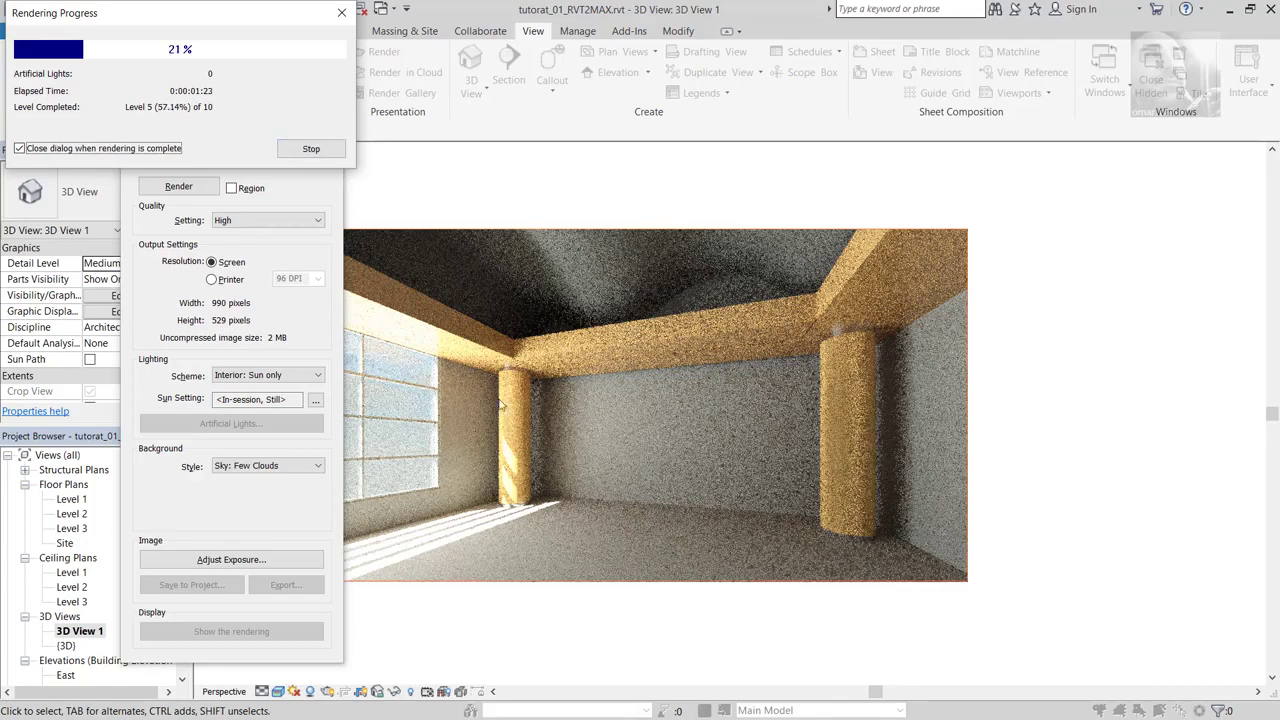
Step: Stop the render at 21%, close the Rendering dialog, and show the Windows desktop
{"action": "left_click", "coordinate": [309, 150]}
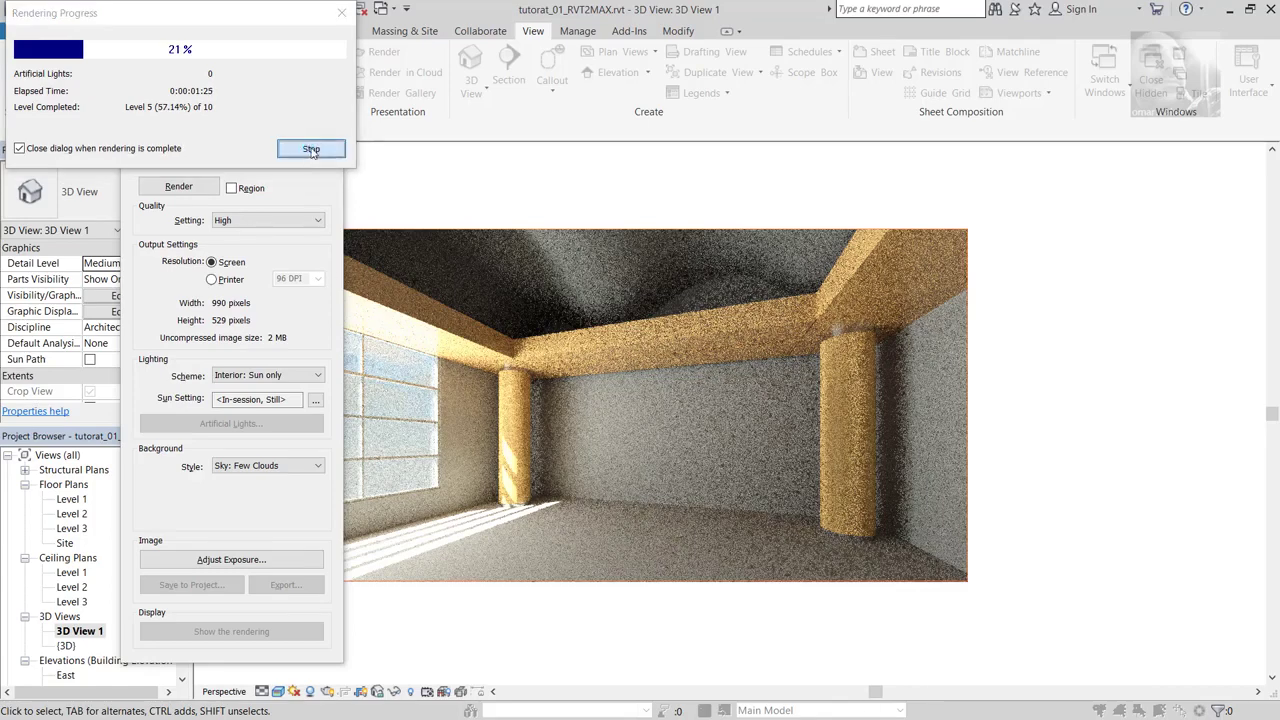
{"action": "left_click", "coordinate": [677, 369]}
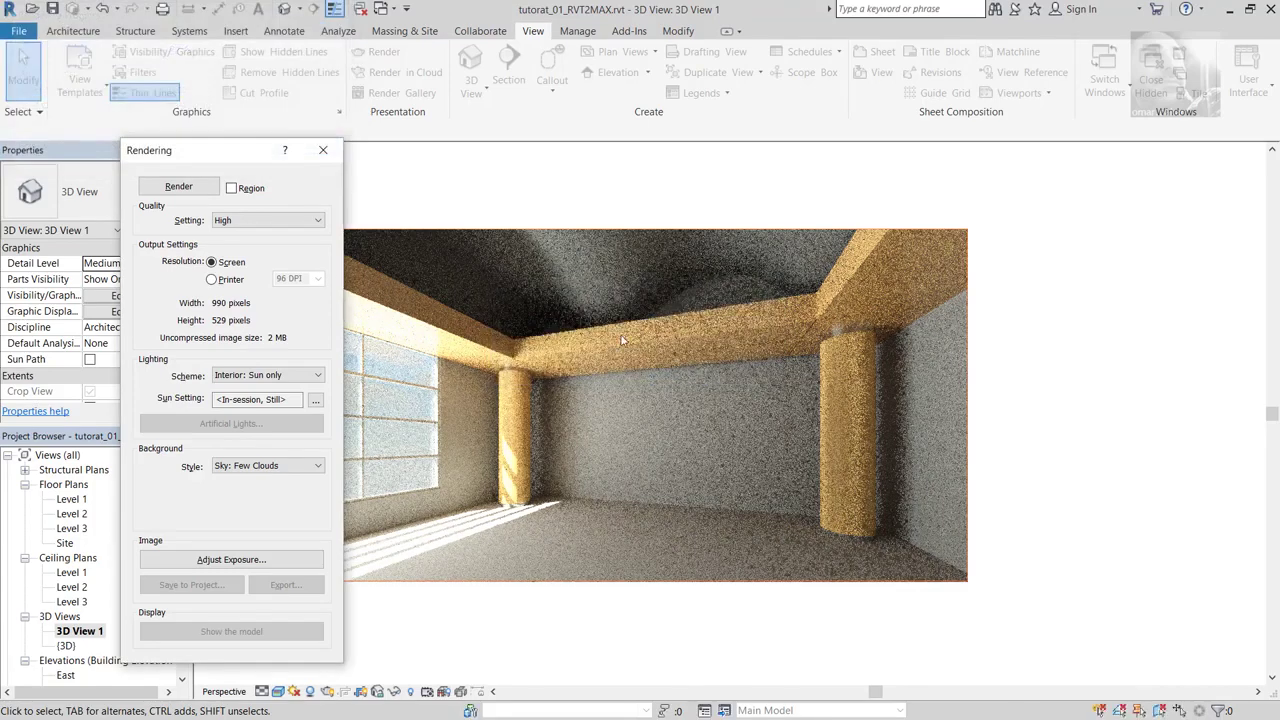
{"action": "left_click", "coordinate": [322, 153]}
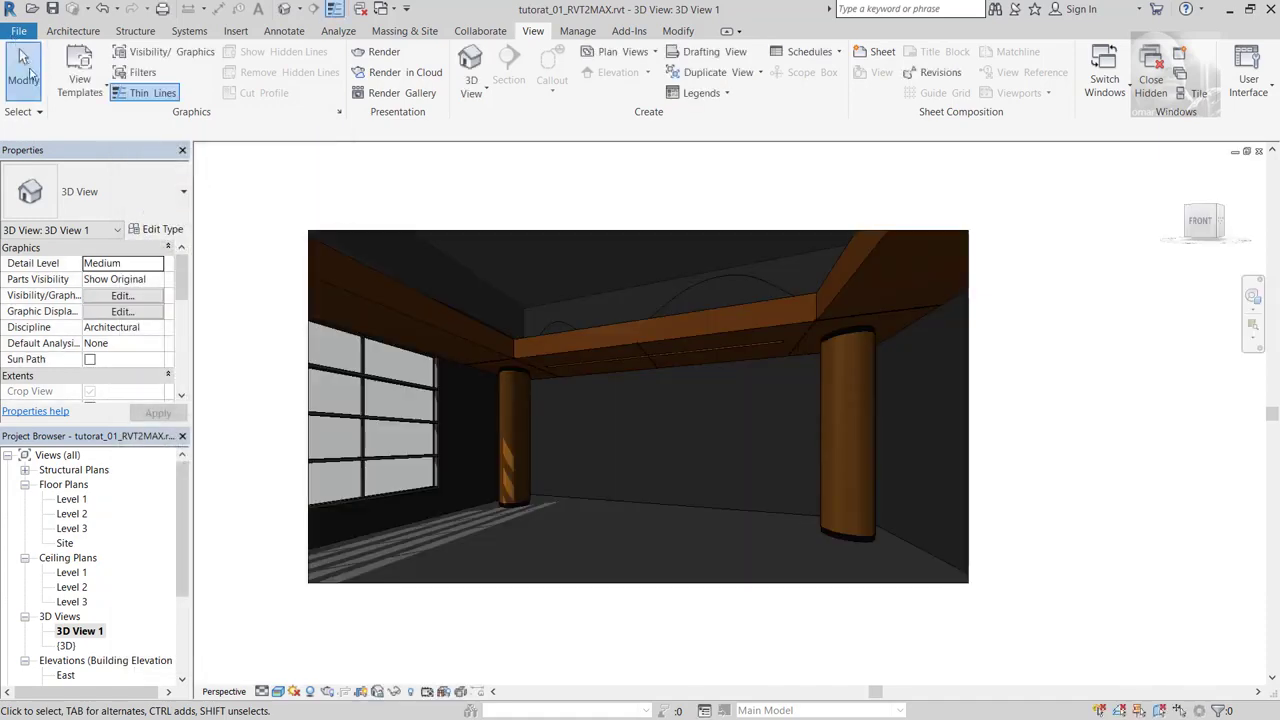
{"action": "left_click", "coordinate": [19, 31]}
{"action": "left_click", "coordinate": [55, 200]}
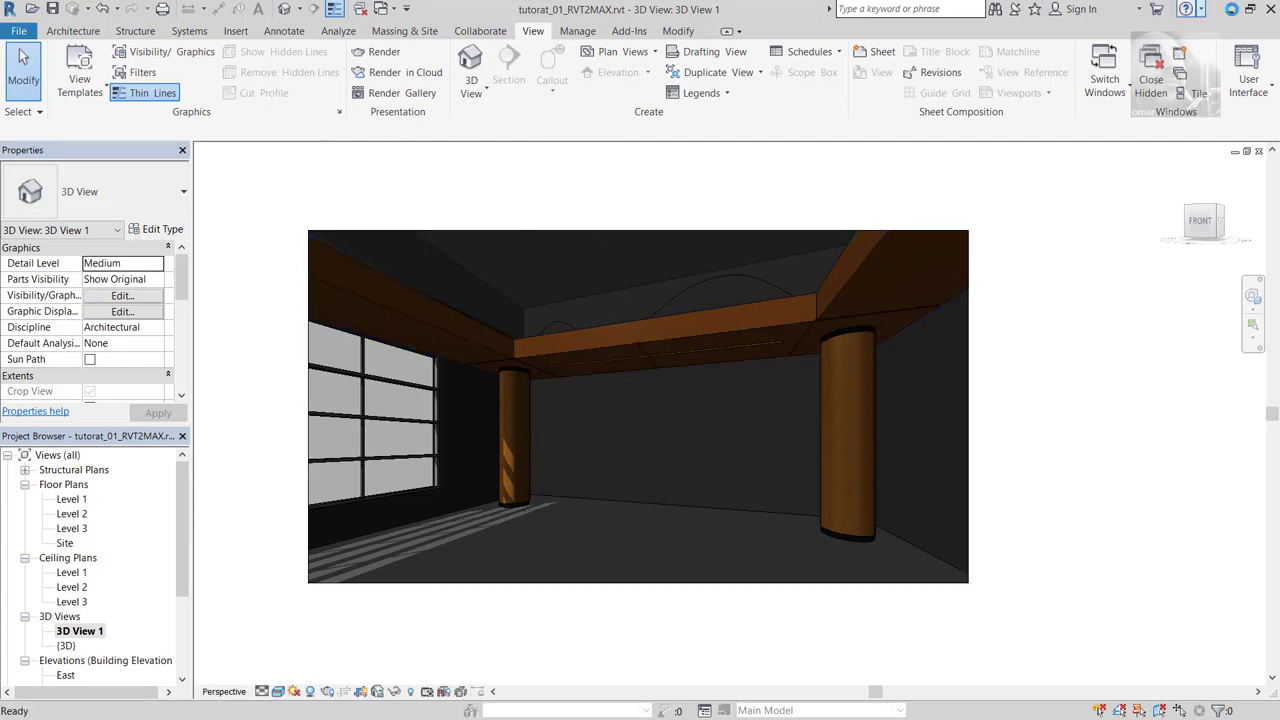
{"action": "key", "text": "super+d"}
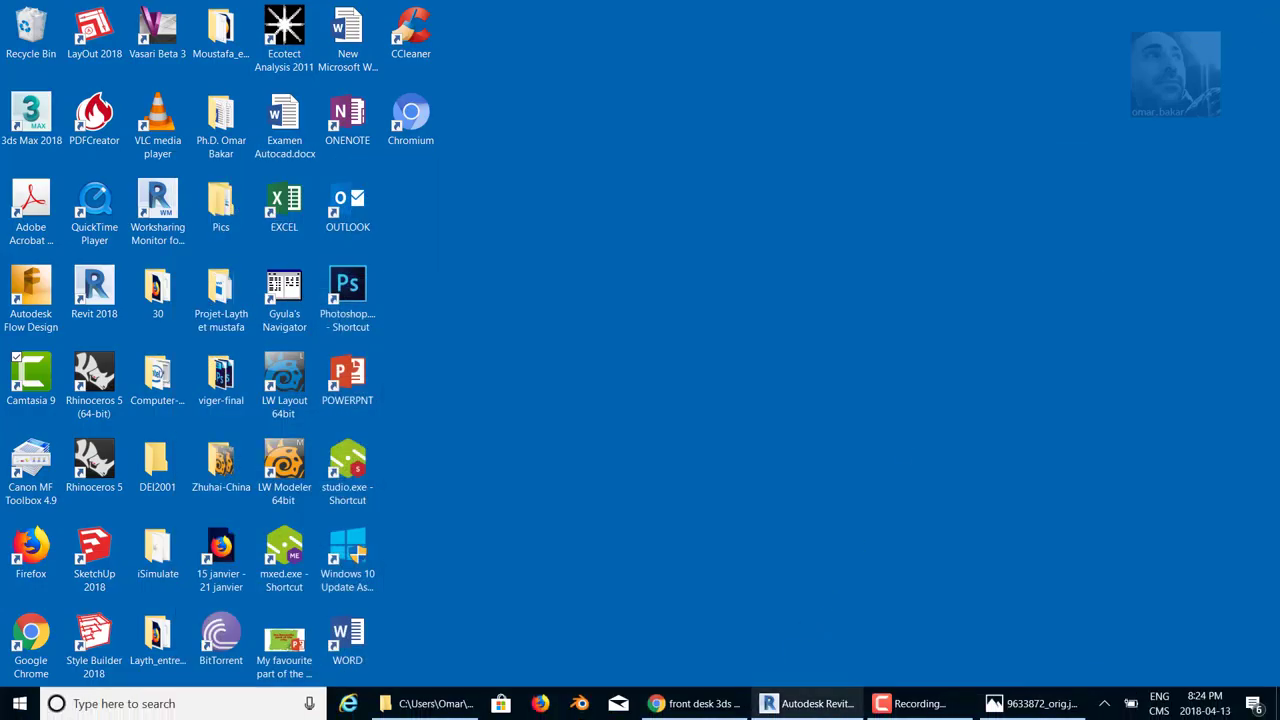